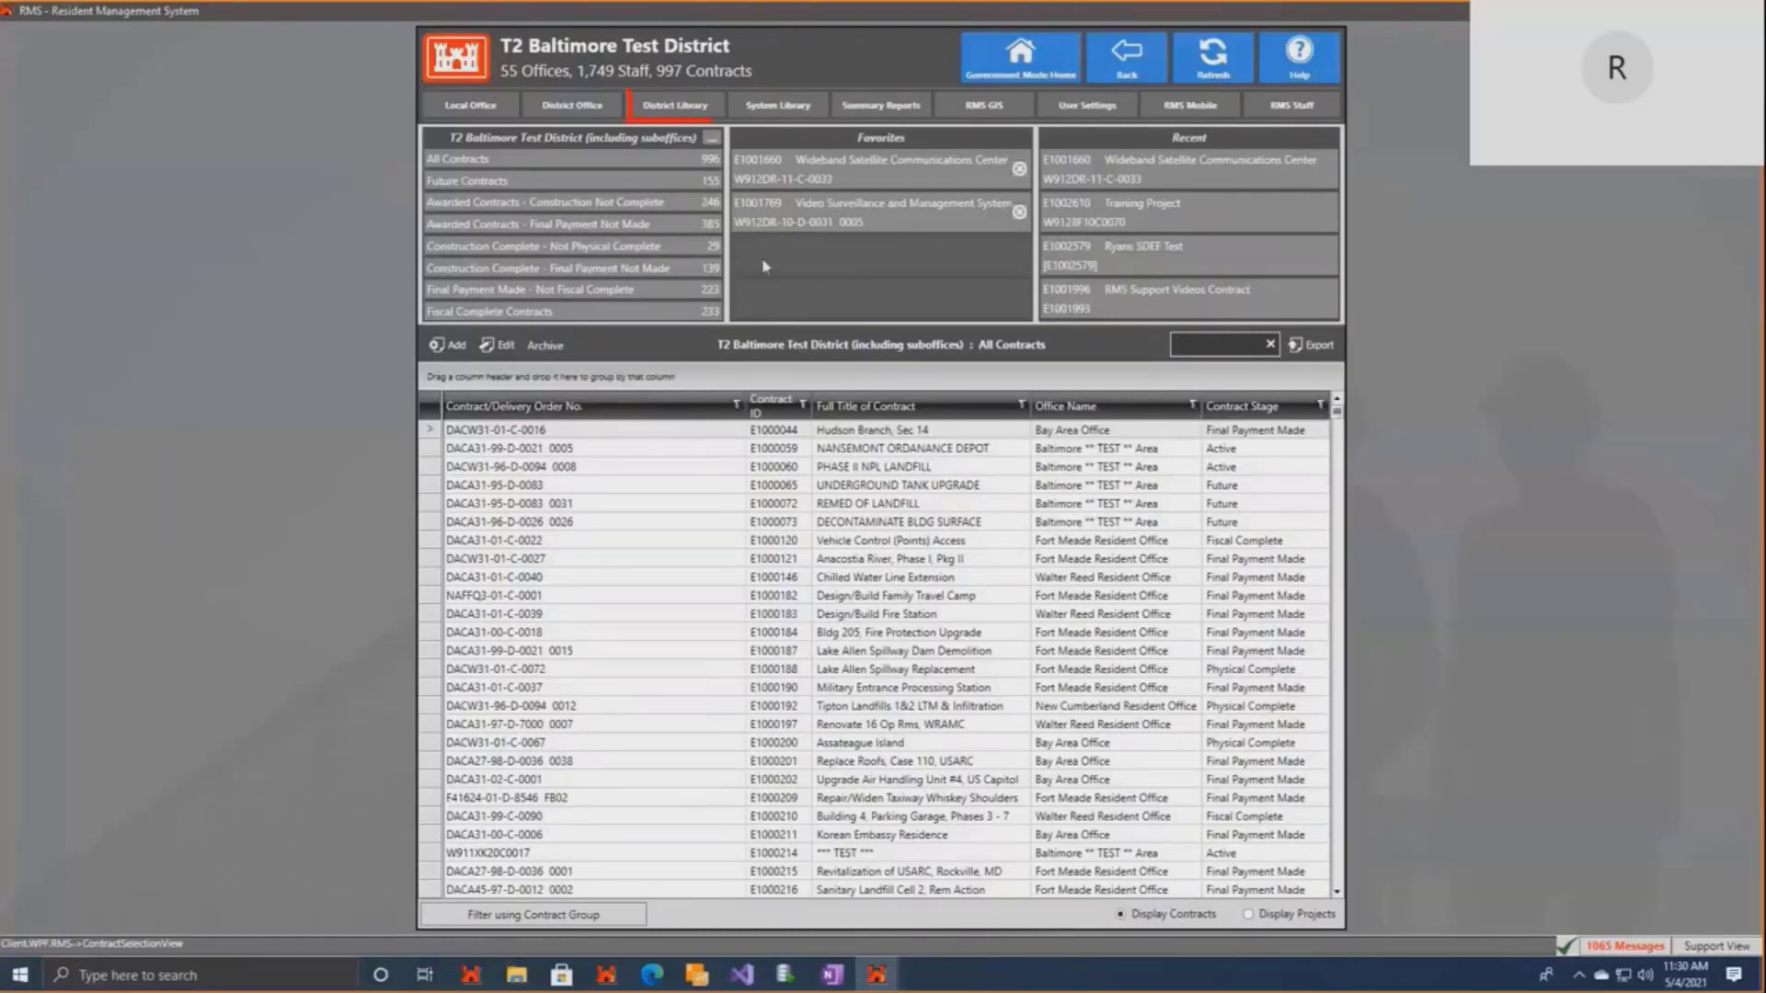
# Open the District Library's Custom Reports and switch to the UAT Designer, accepting the UAT tester notice.
pyautogui.click(707, 108)
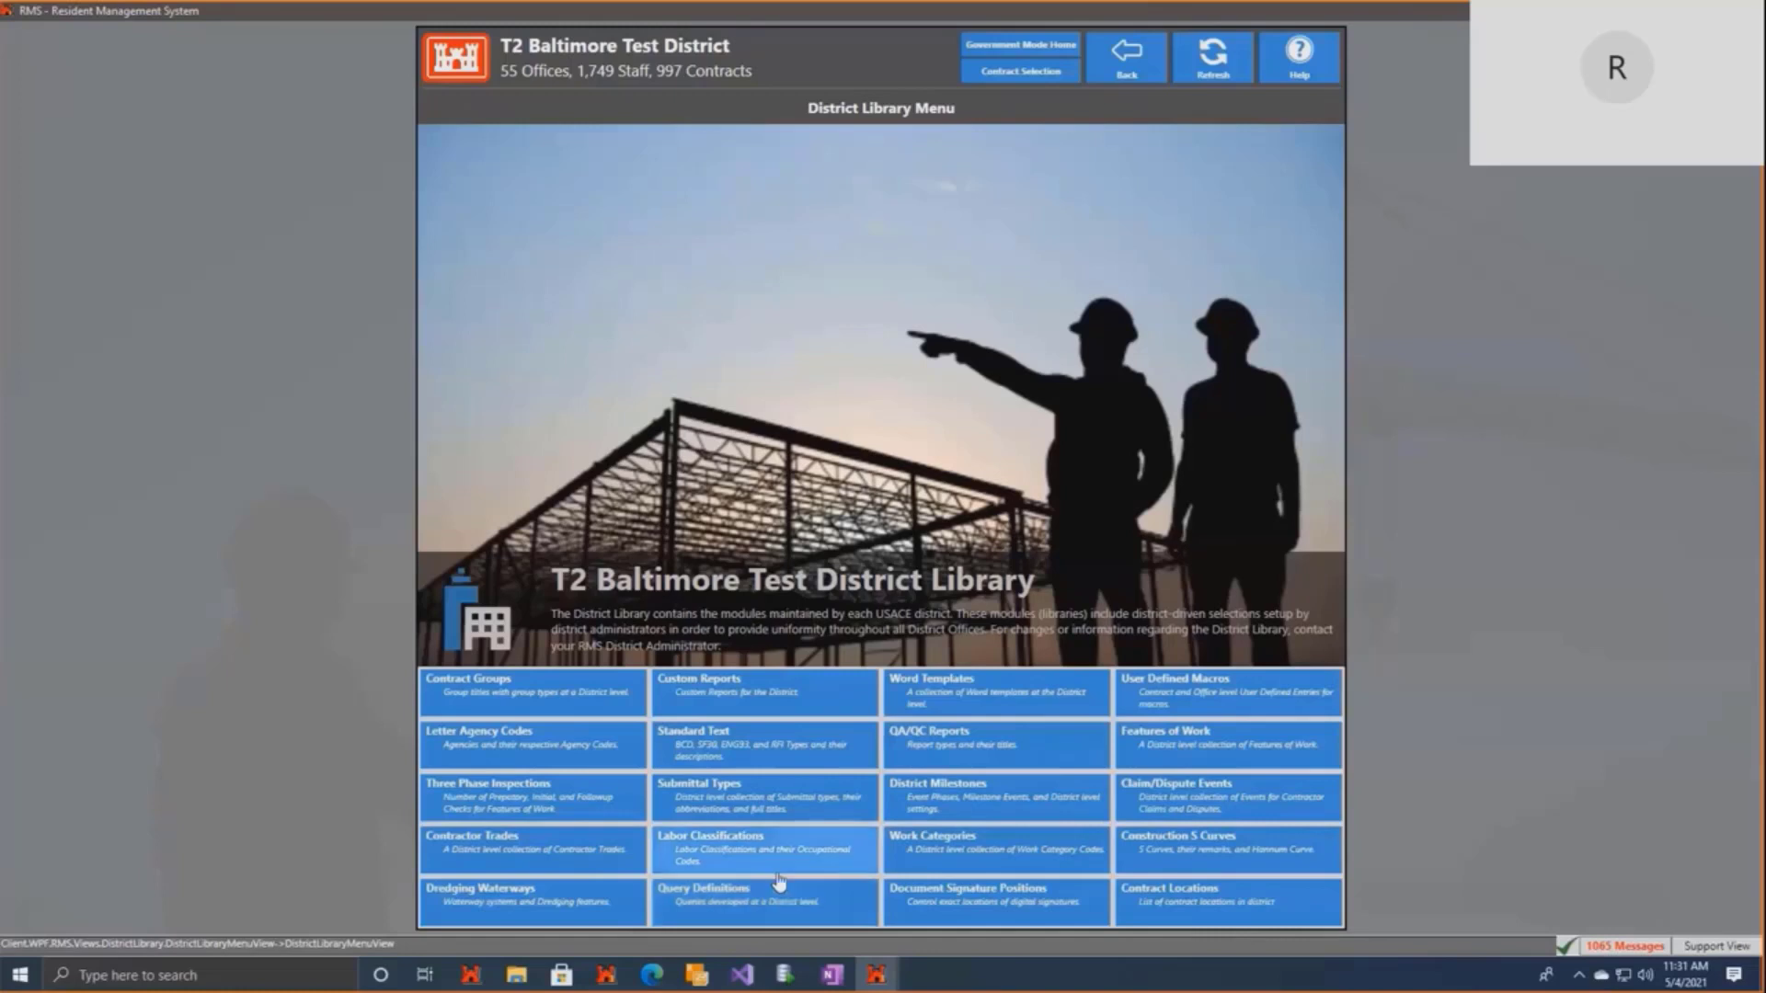
pyautogui.click(769, 703)
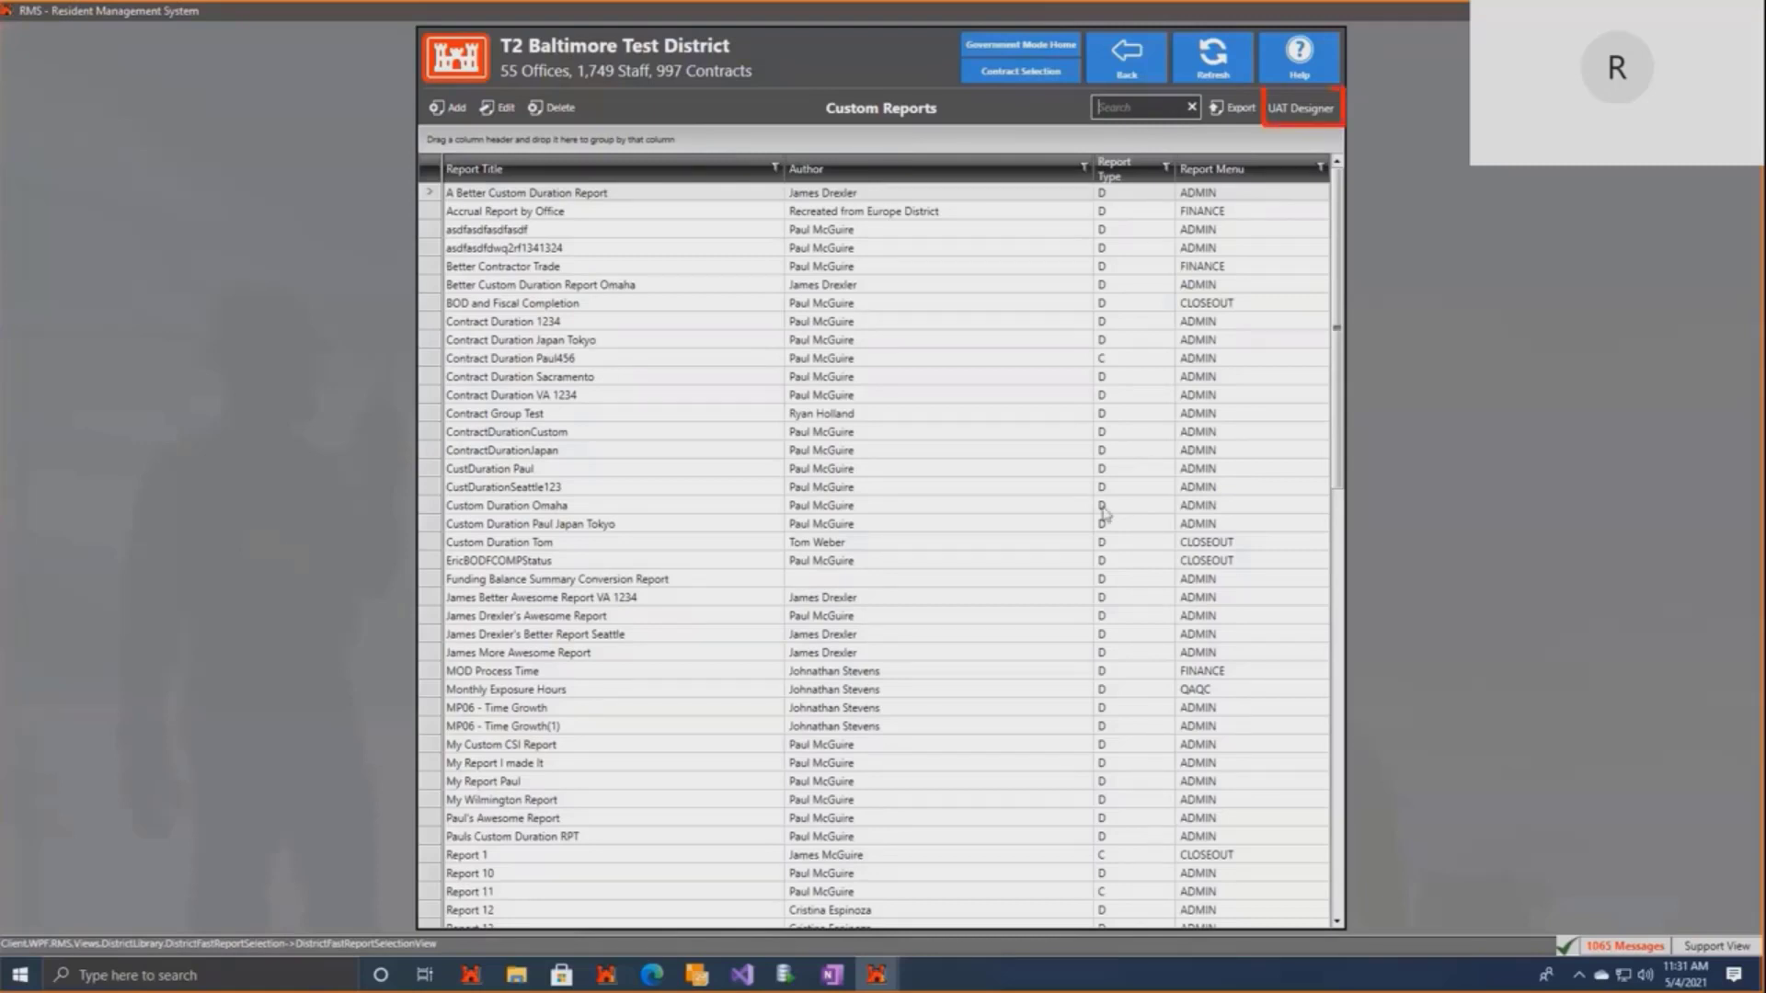
pyautogui.click(1311, 117)
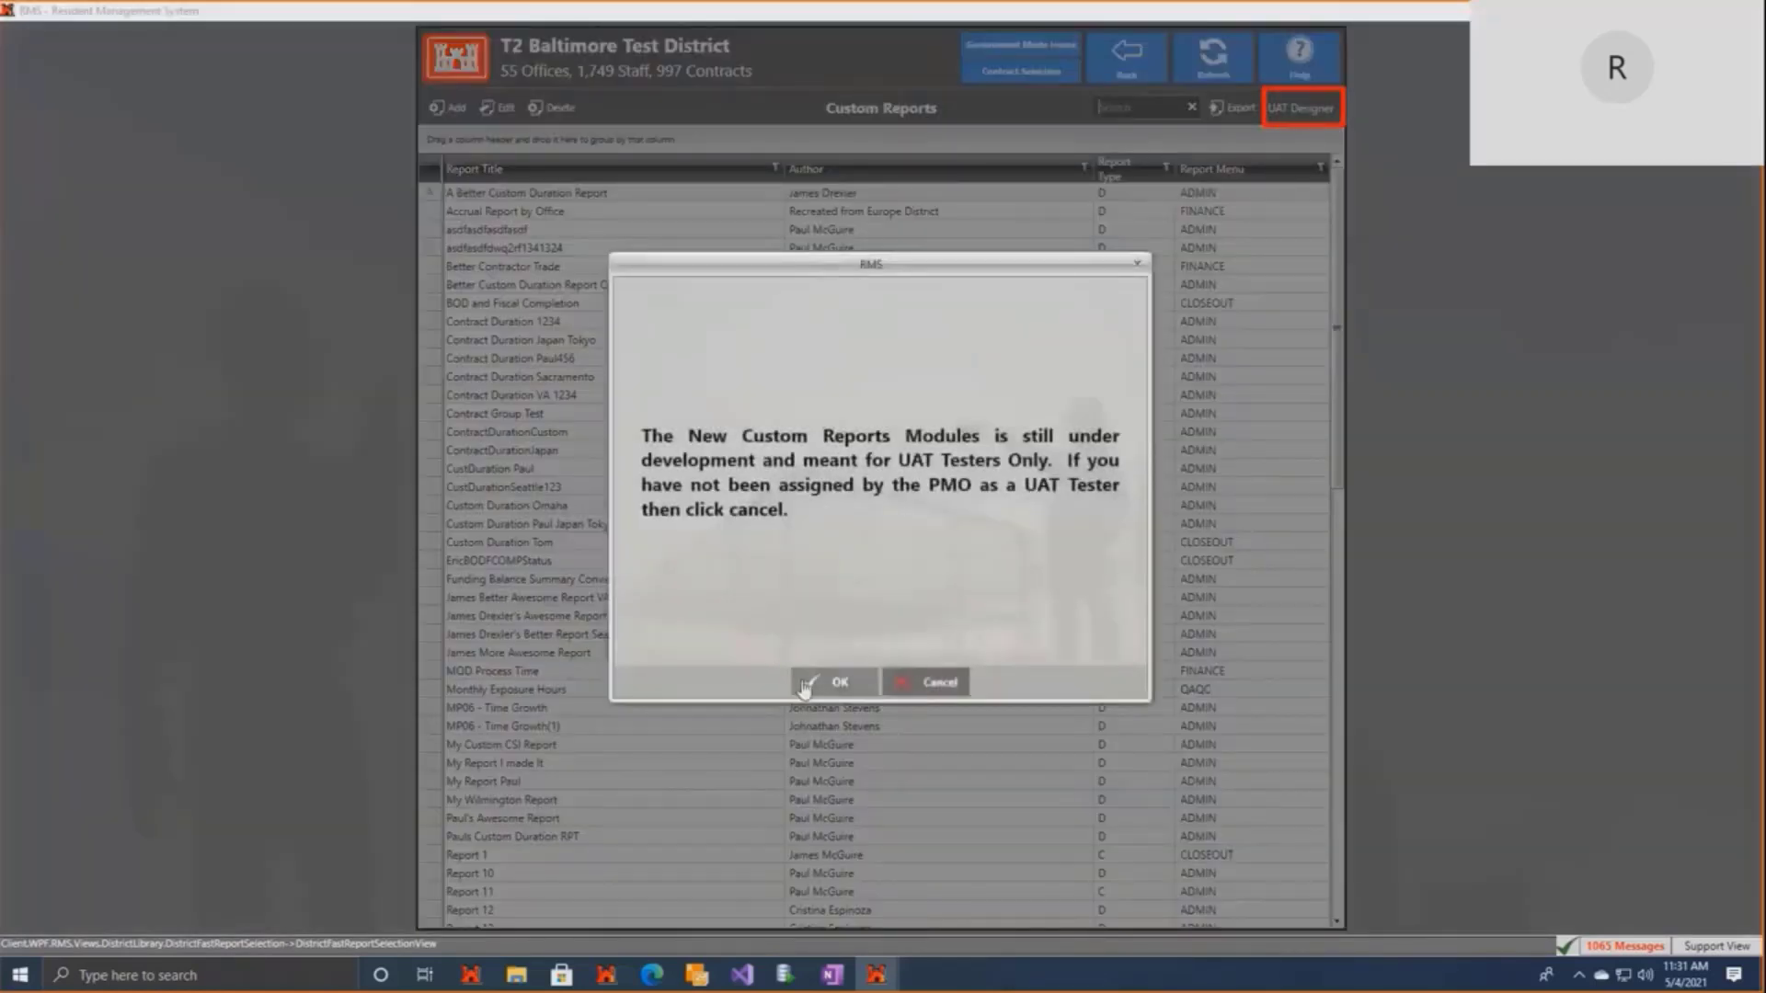
pyautogui.click(804, 684)
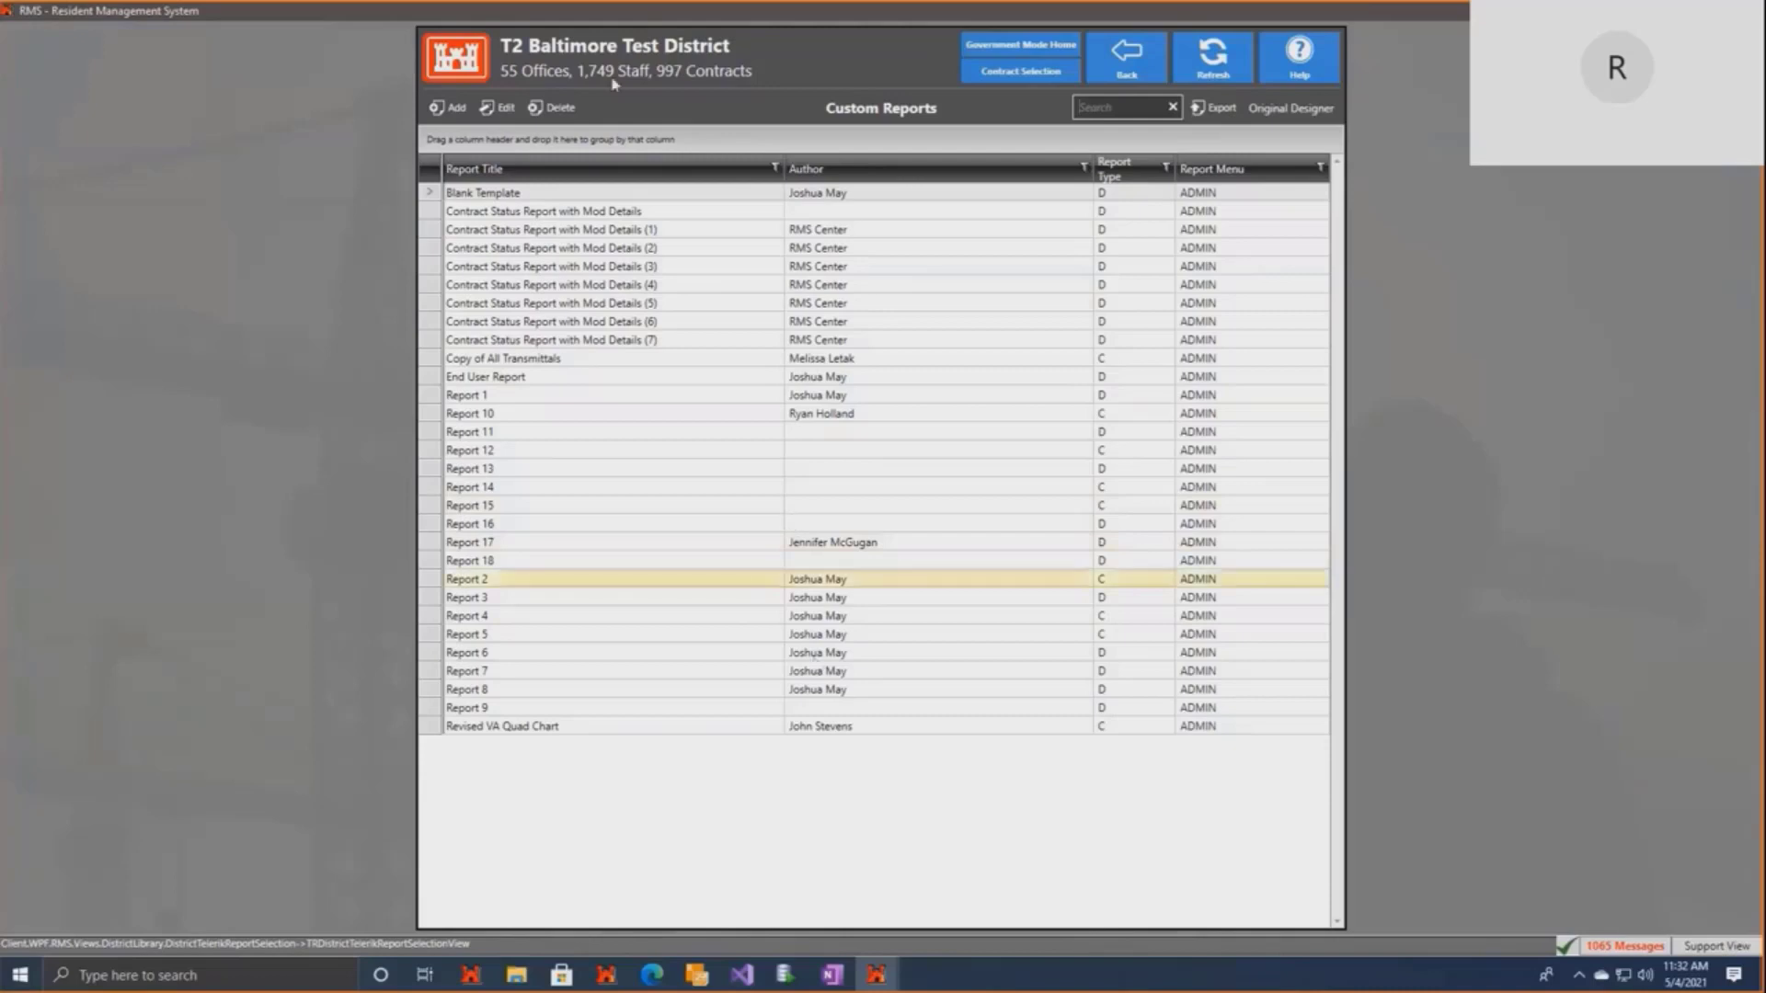
# Add a new custom report, set its report type to Contract and keep Administration as its report menu.
pyautogui.click(436, 109)
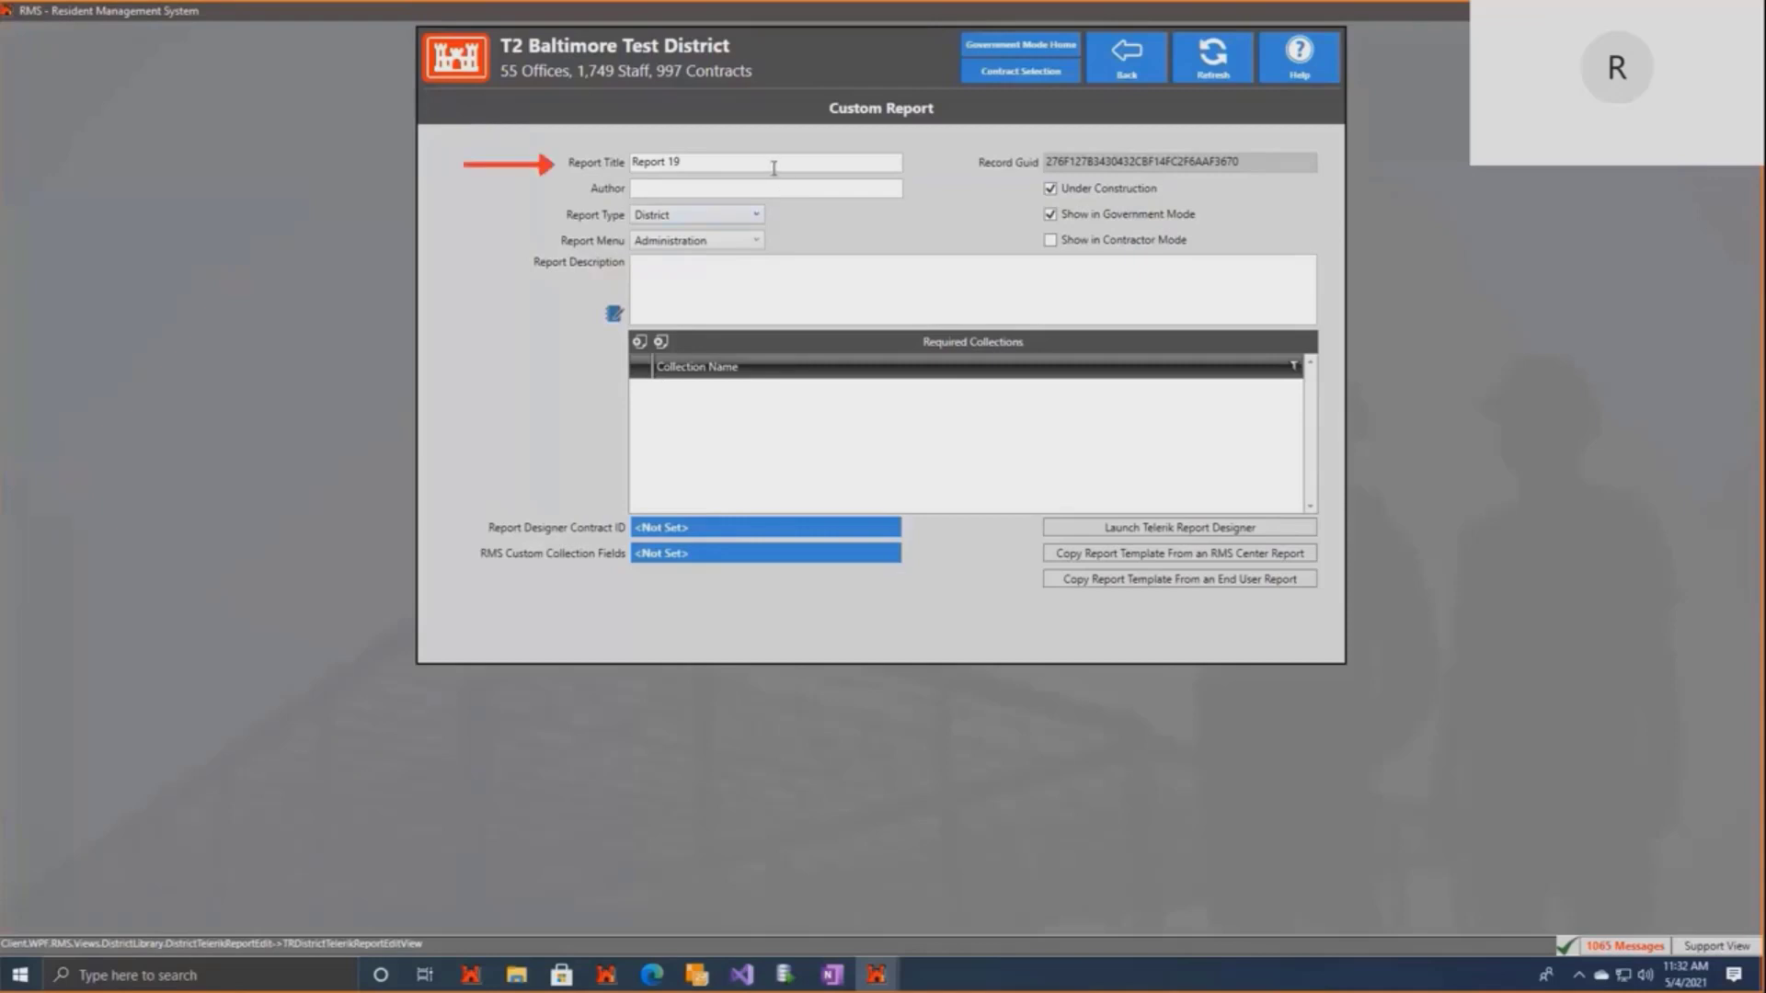
pyautogui.click(716, 216)
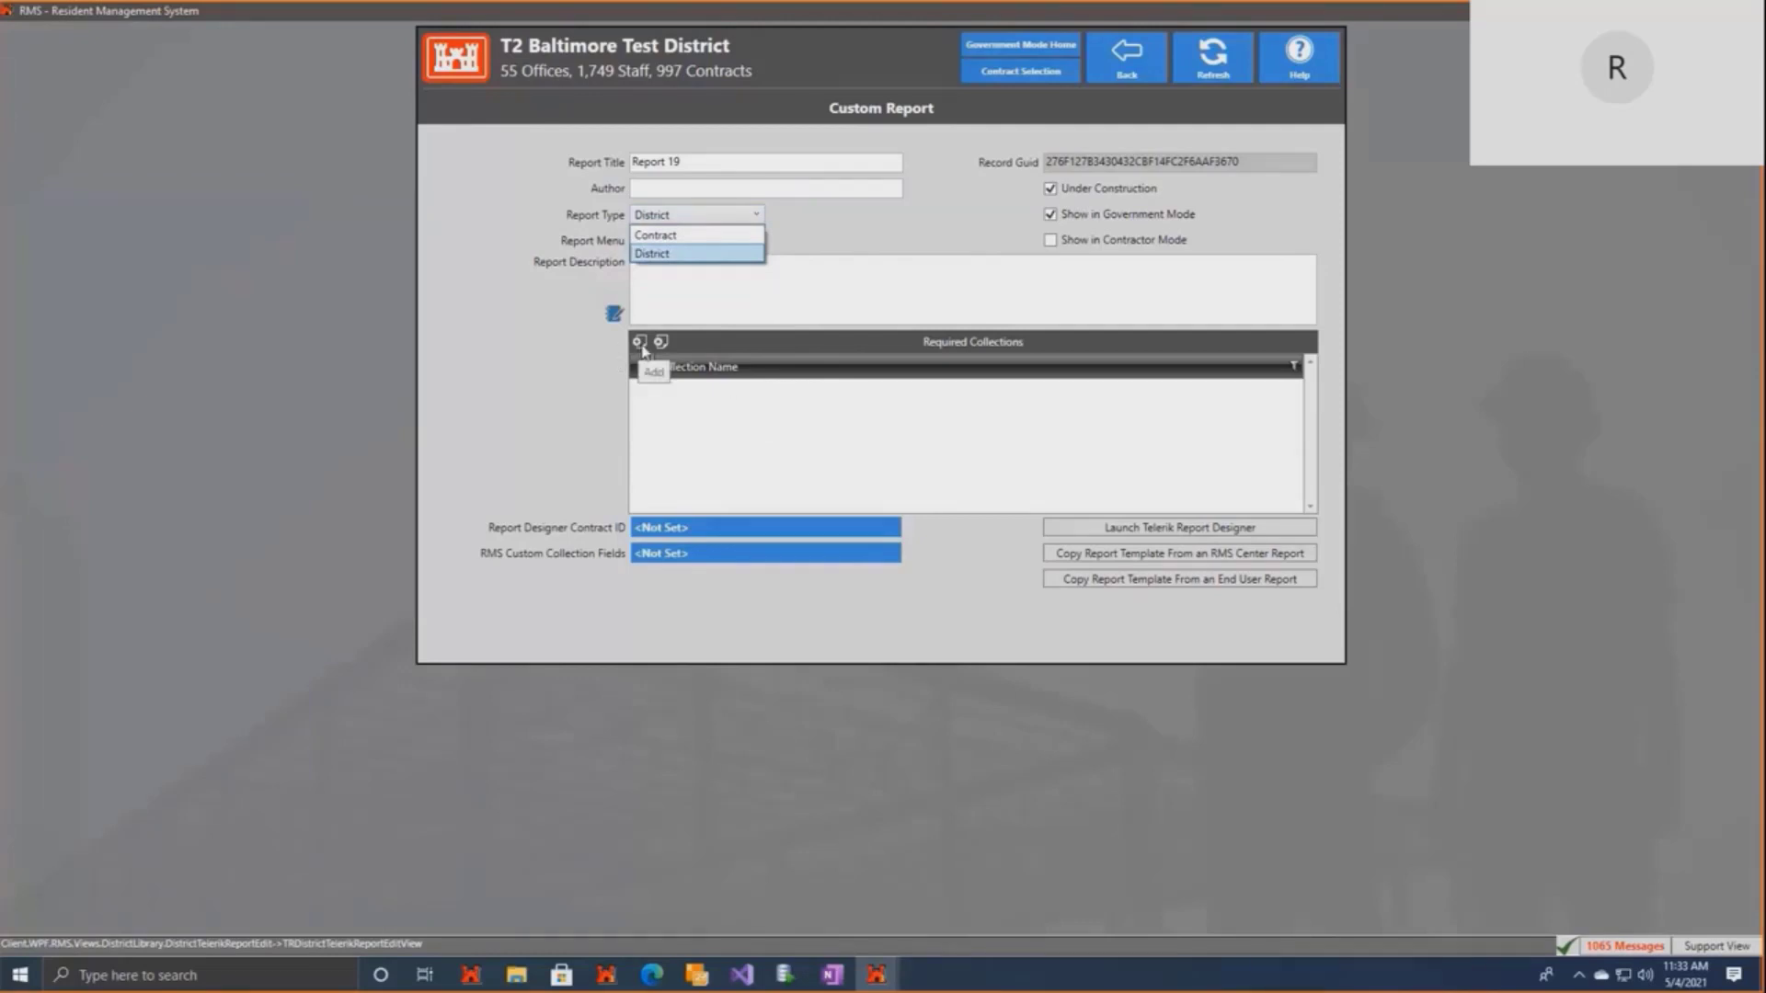
pyautogui.click(672, 236)
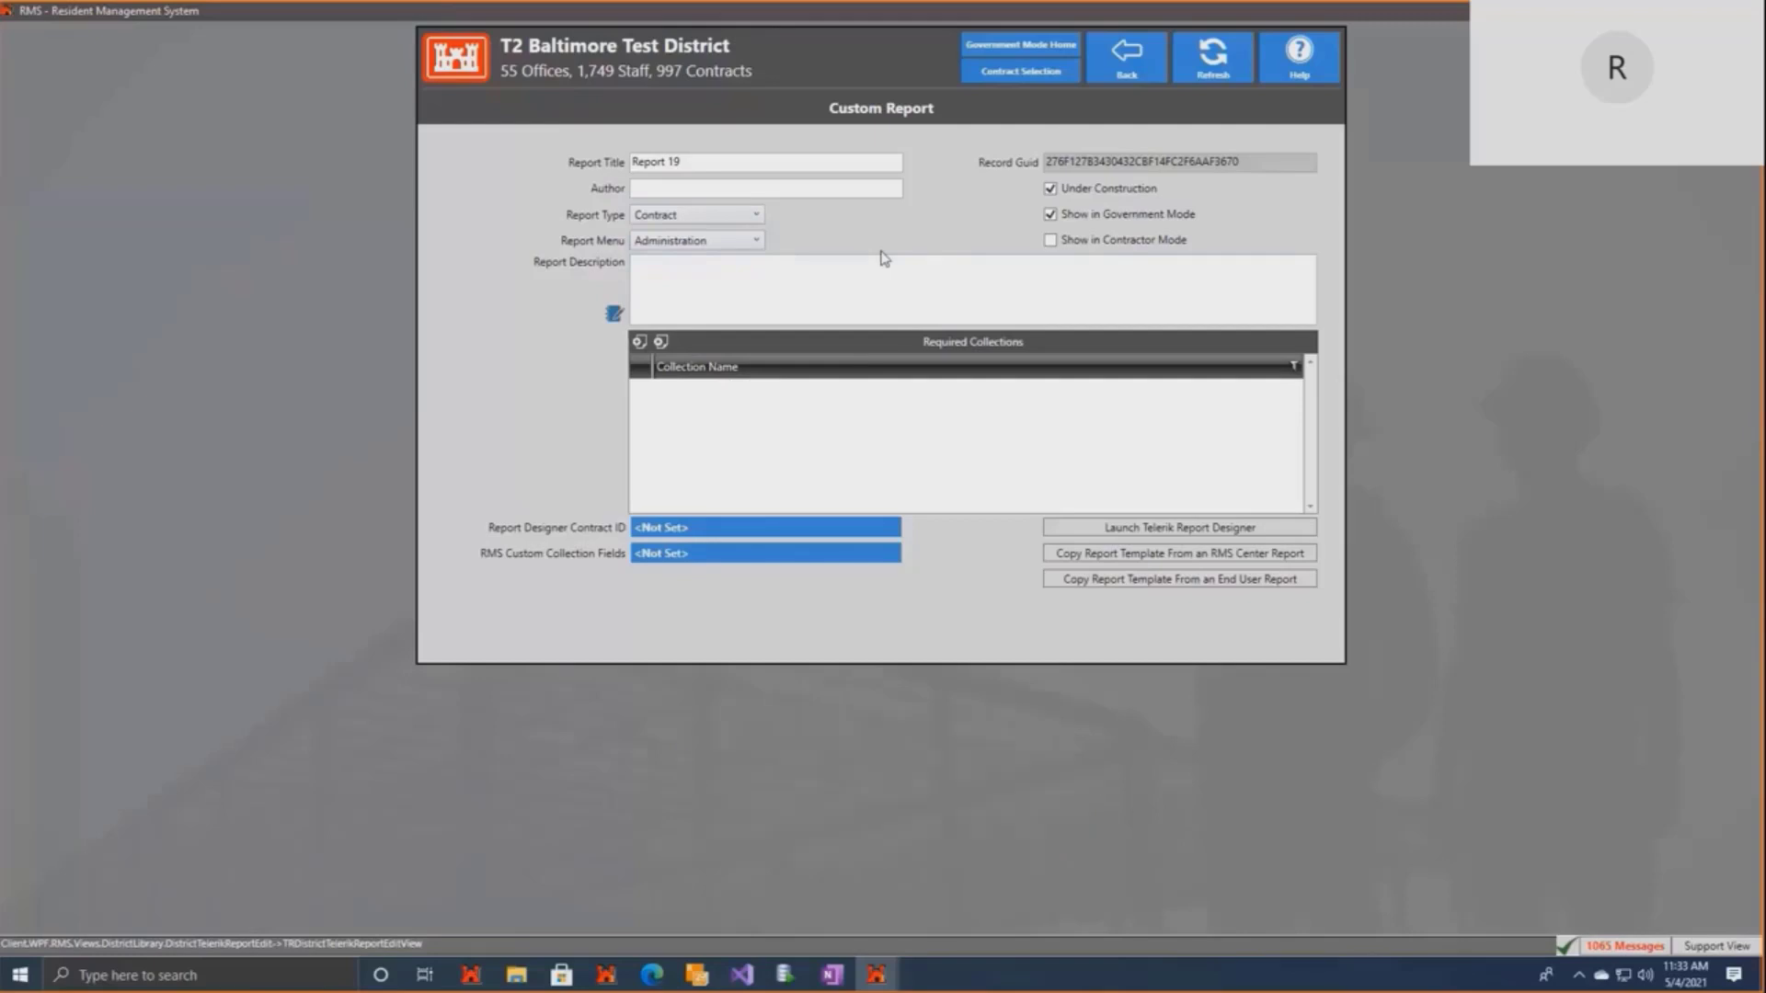
pyautogui.click(722, 245)
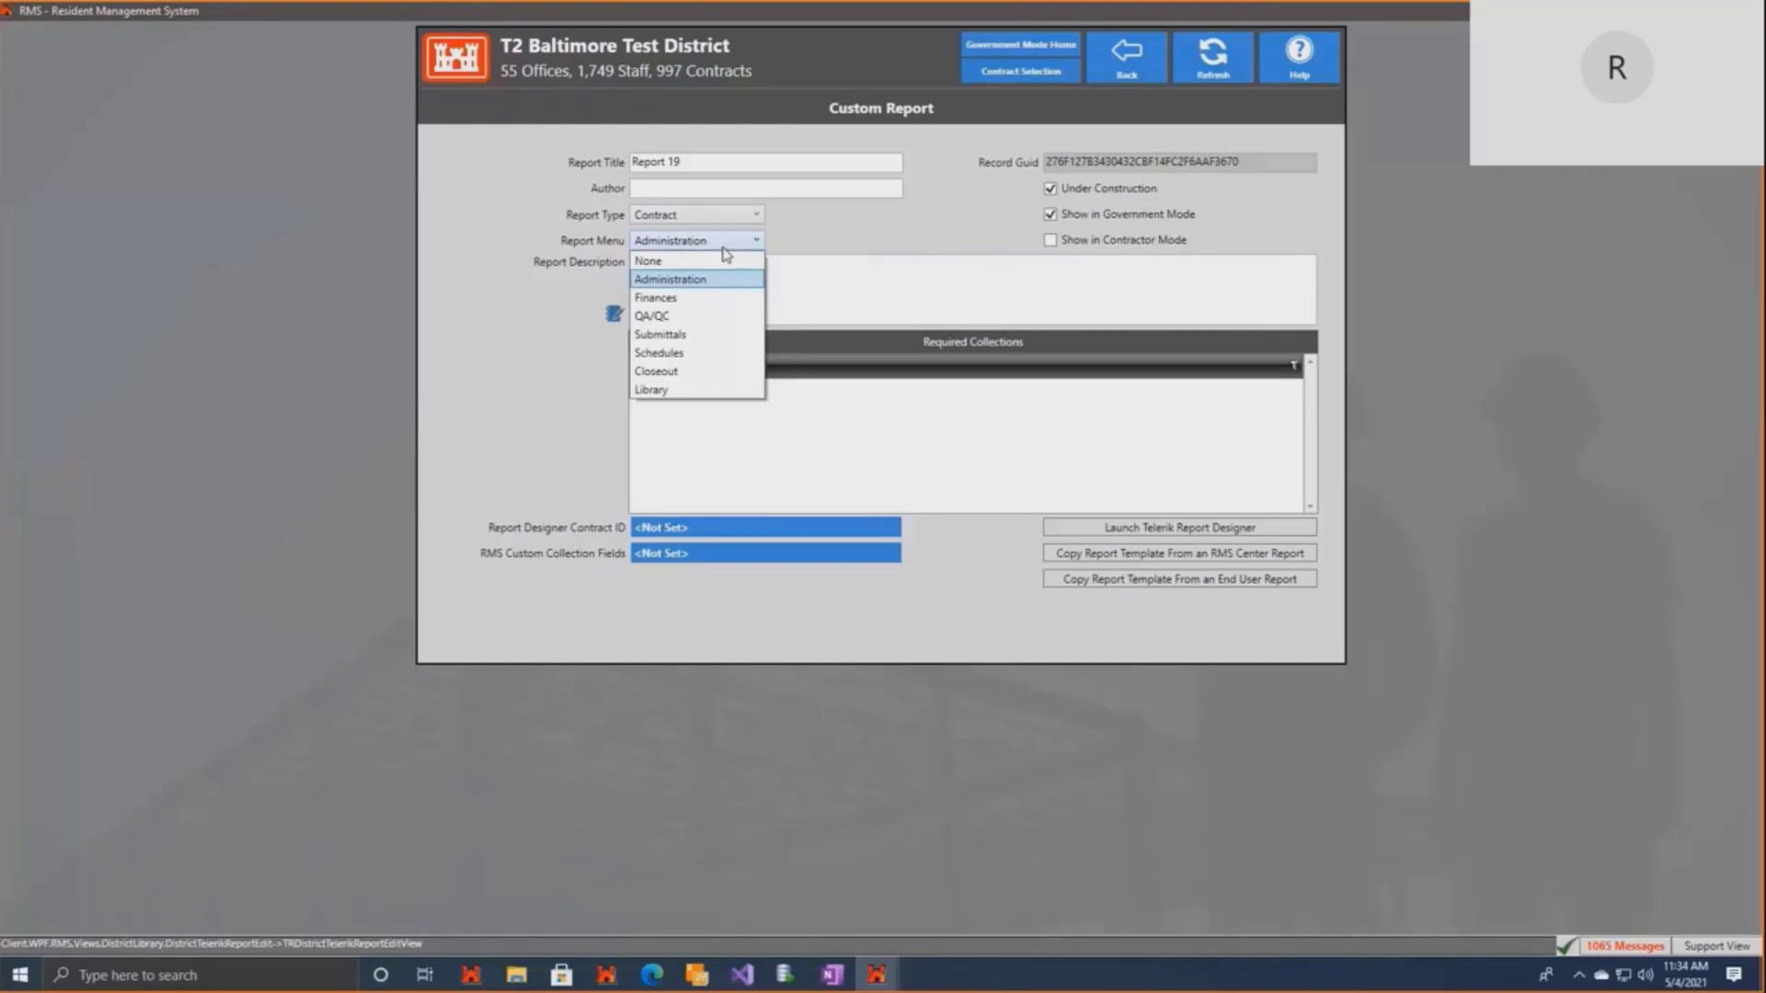
pyautogui.click(723, 246)
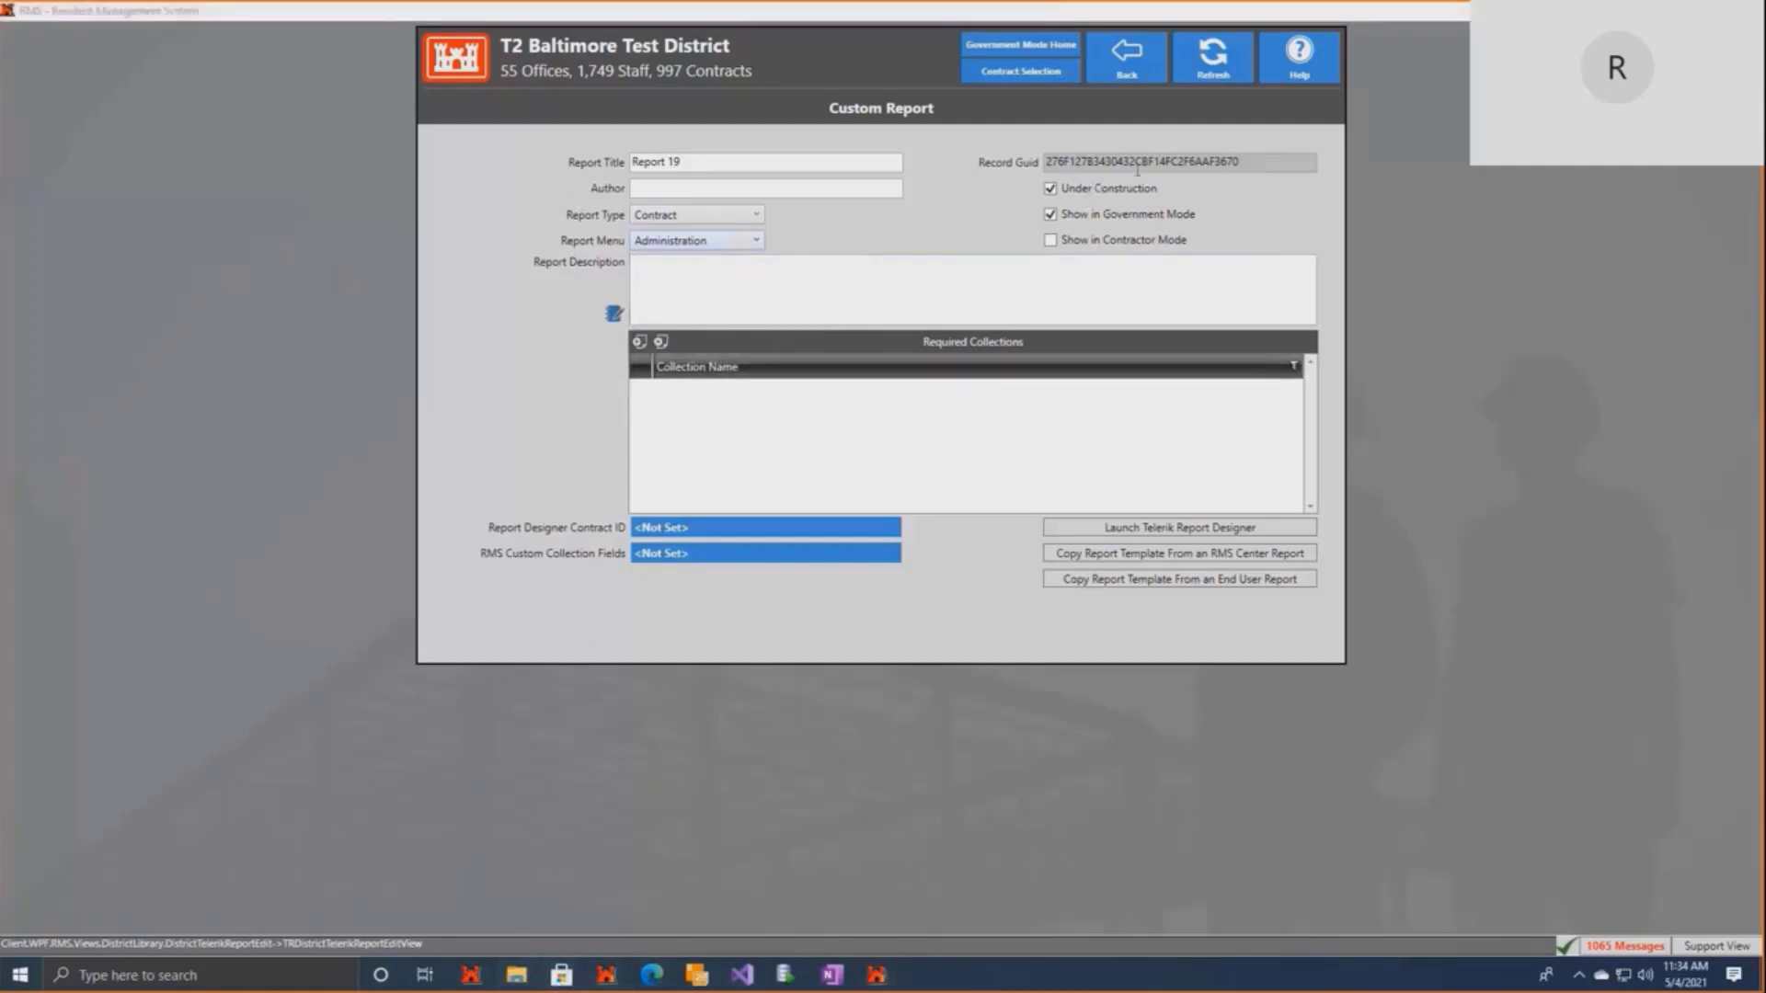
# Switch to File Explorer to examine the report template files and full path of C:\Program Files\RMS3\TRReports\Templates, then return to the custom report.
pyautogui.moveTo(1106, 168)
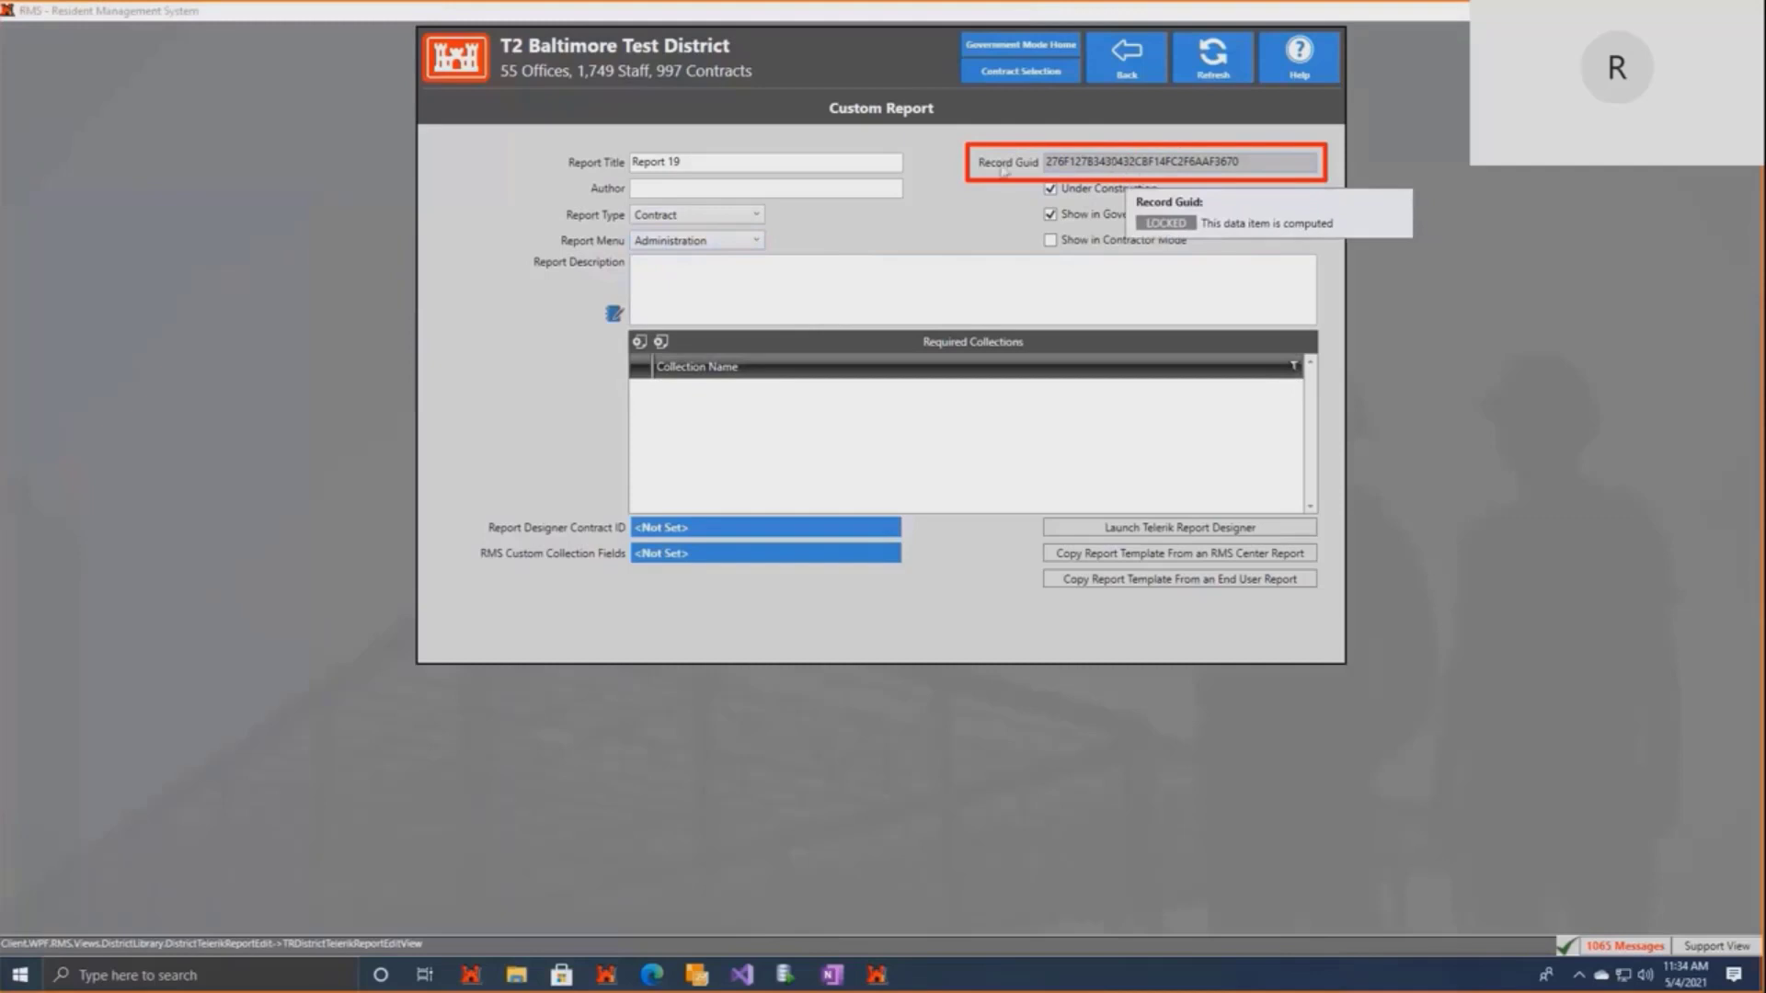
pyautogui.click(525, 985)
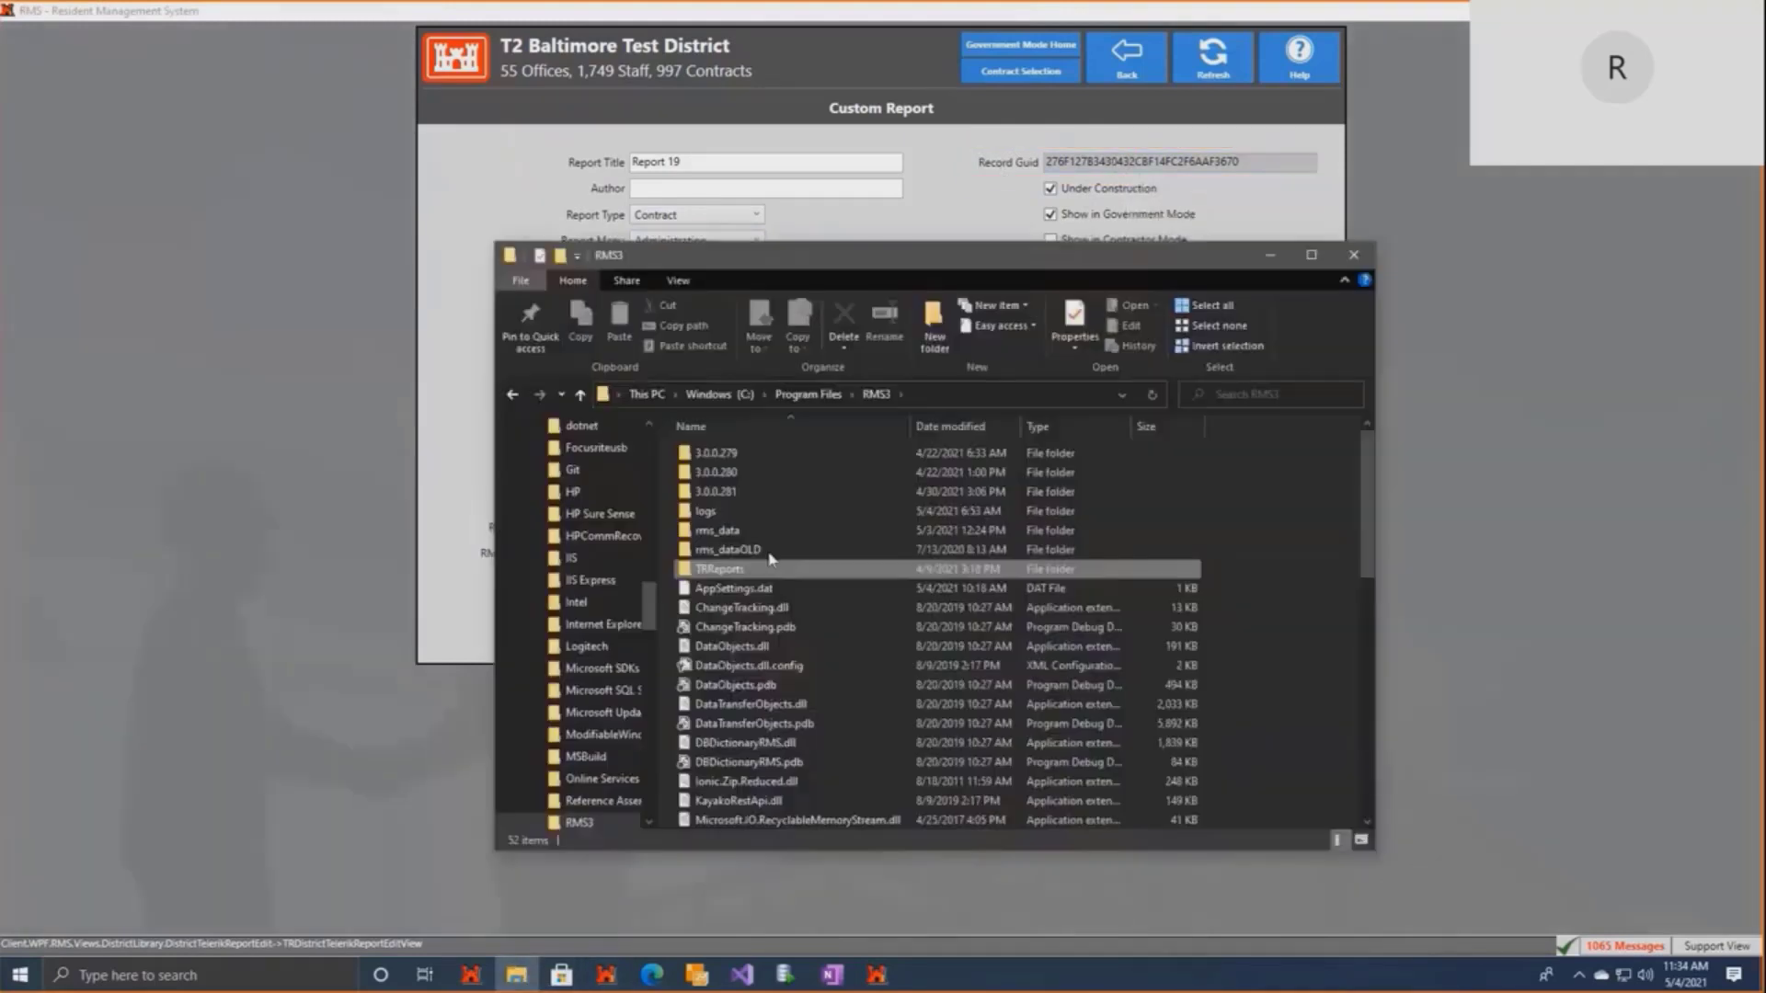
pyautogui.doubleClick(769, 562)
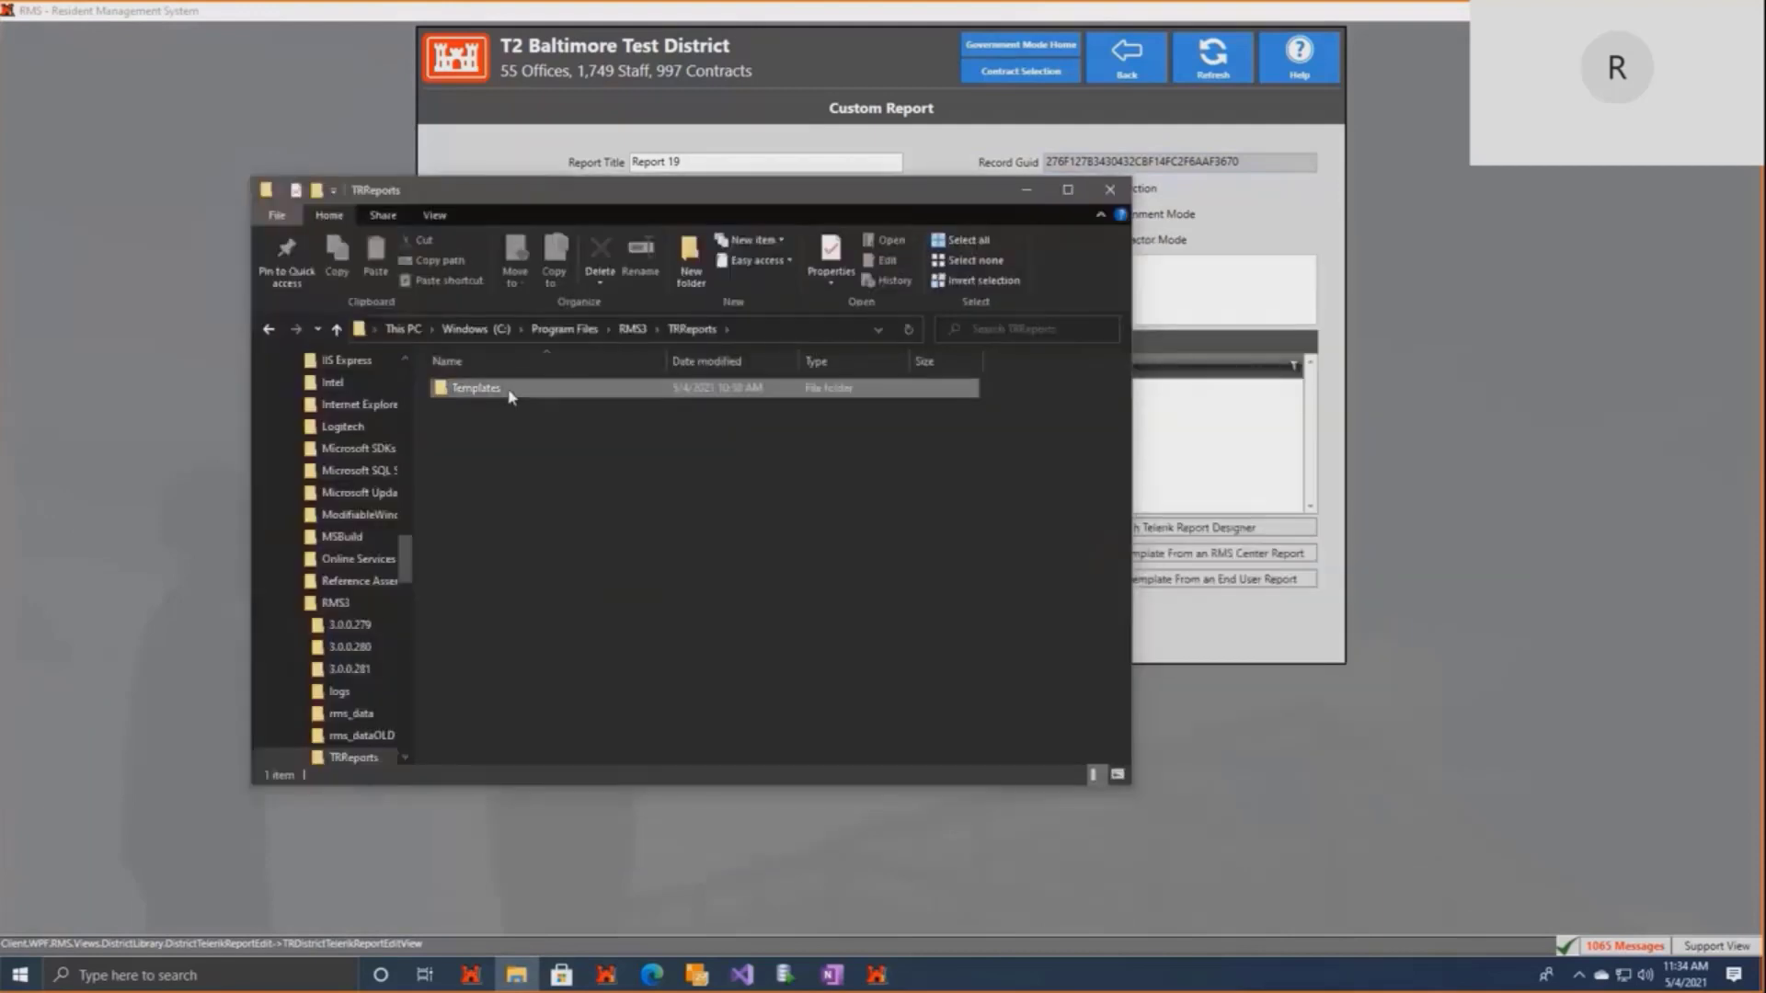
pyautogui.doubleClick(511, 396)
pyautogui.moveTo(818, 190); pyautogui.dragTo(732, 157)
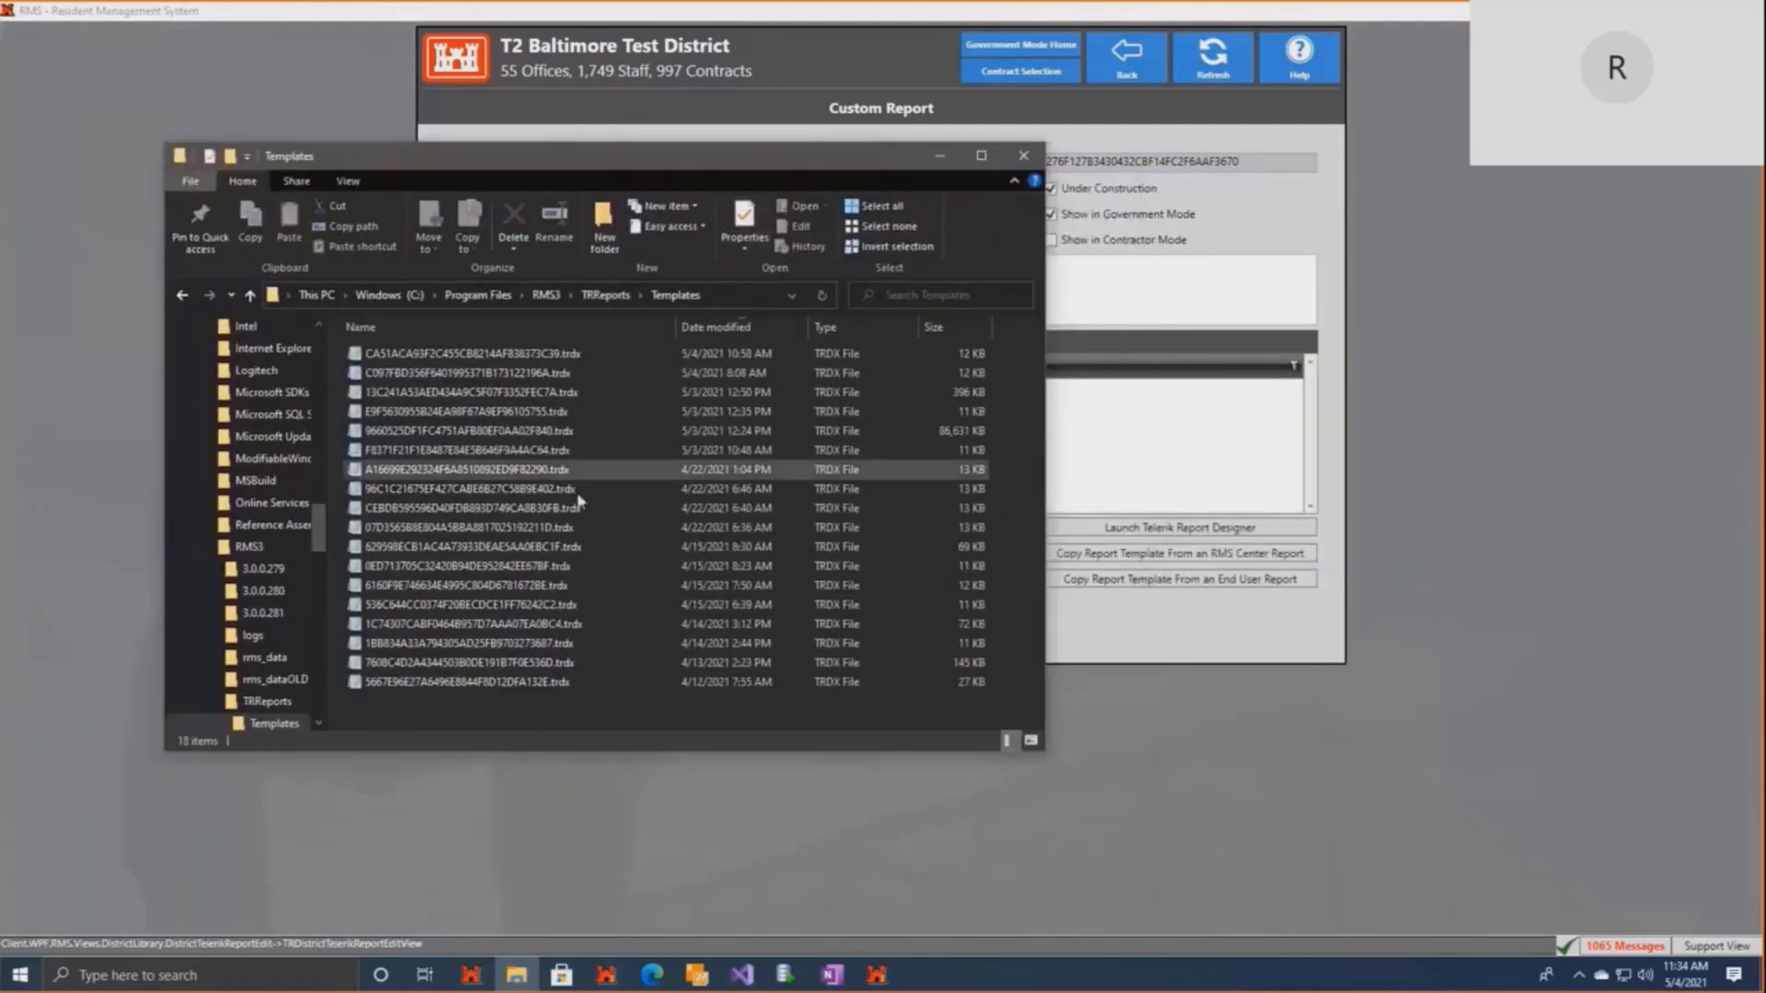
pyautogui.moveTo(1043, 363); pyautogui.dragTo(945, 344)
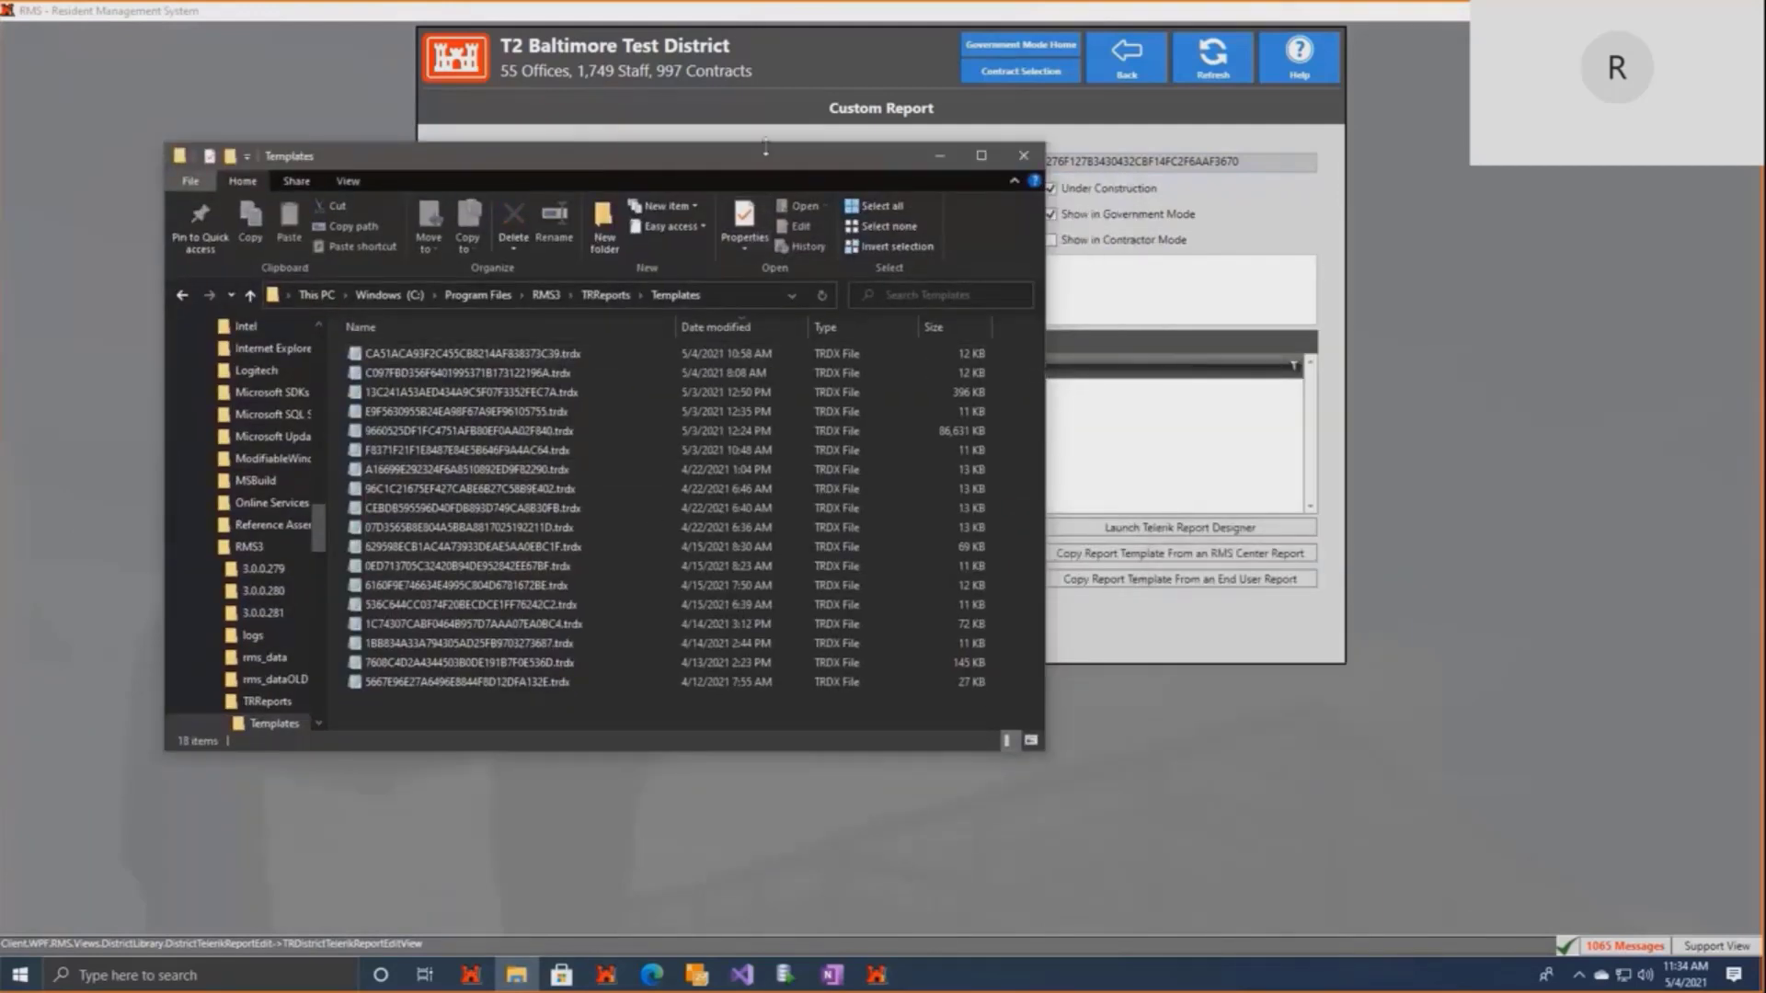
pyautogui.moveTo(752, 163); pyautogui.dragTo(685, 123)
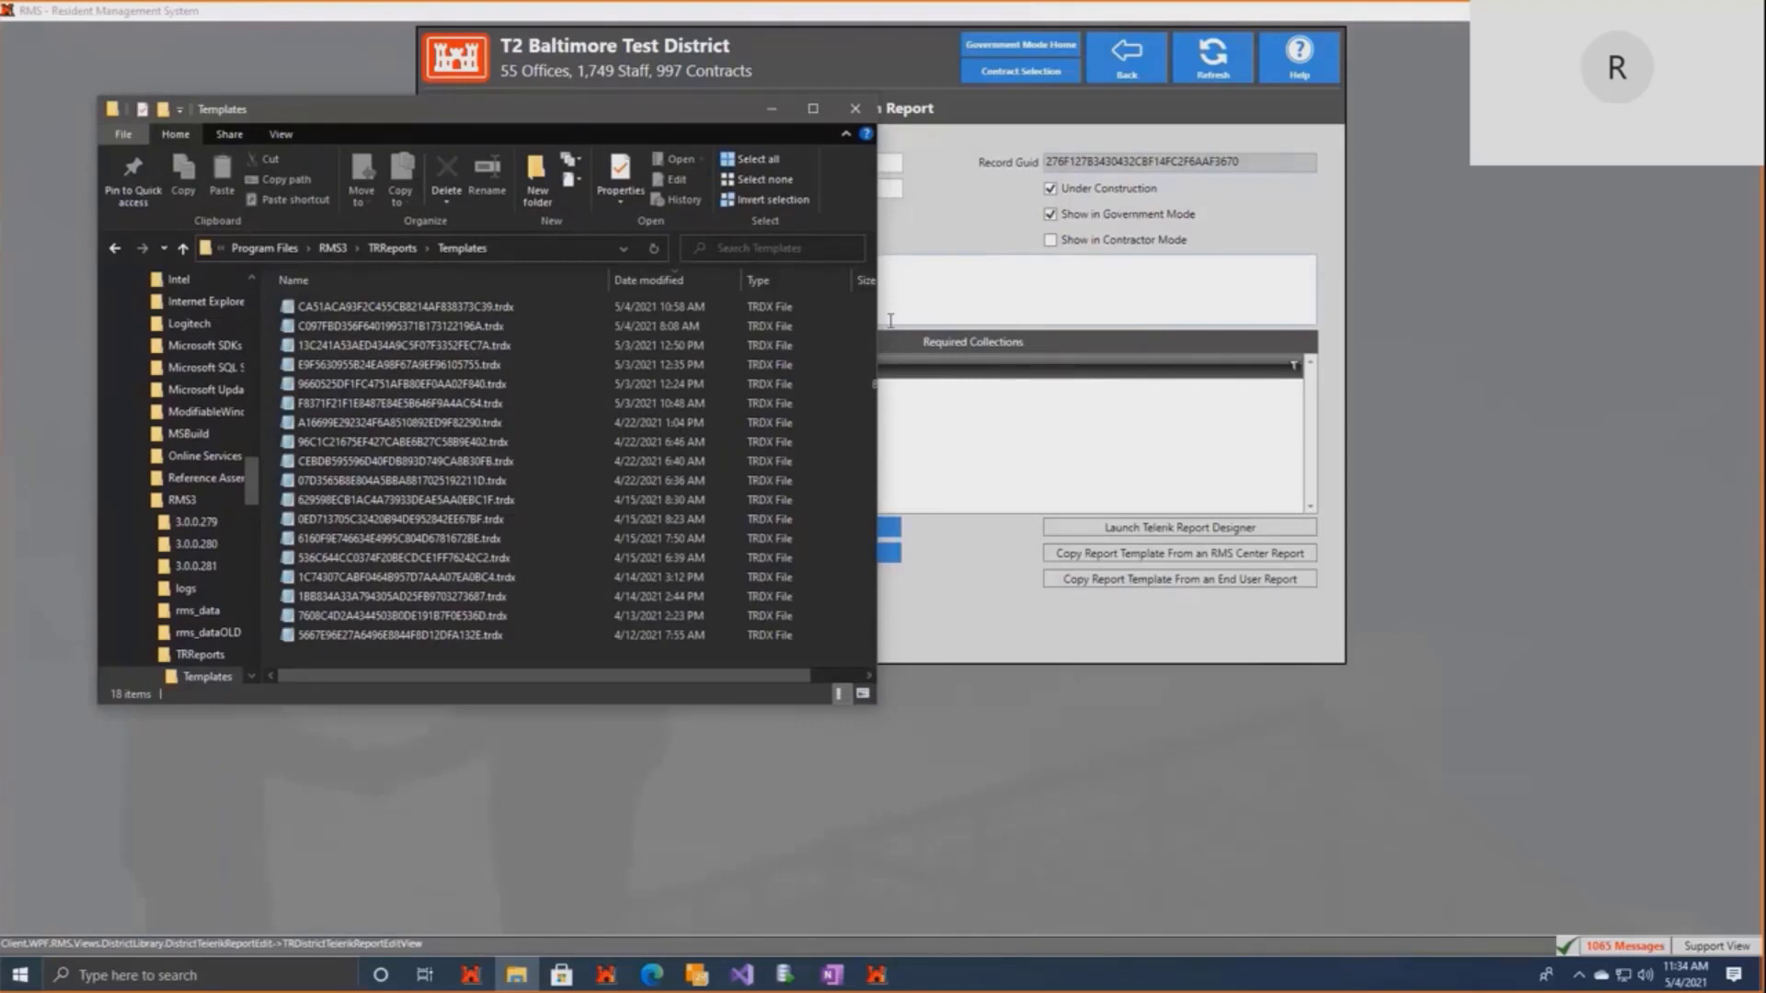
pyautogui.click(539, 246)
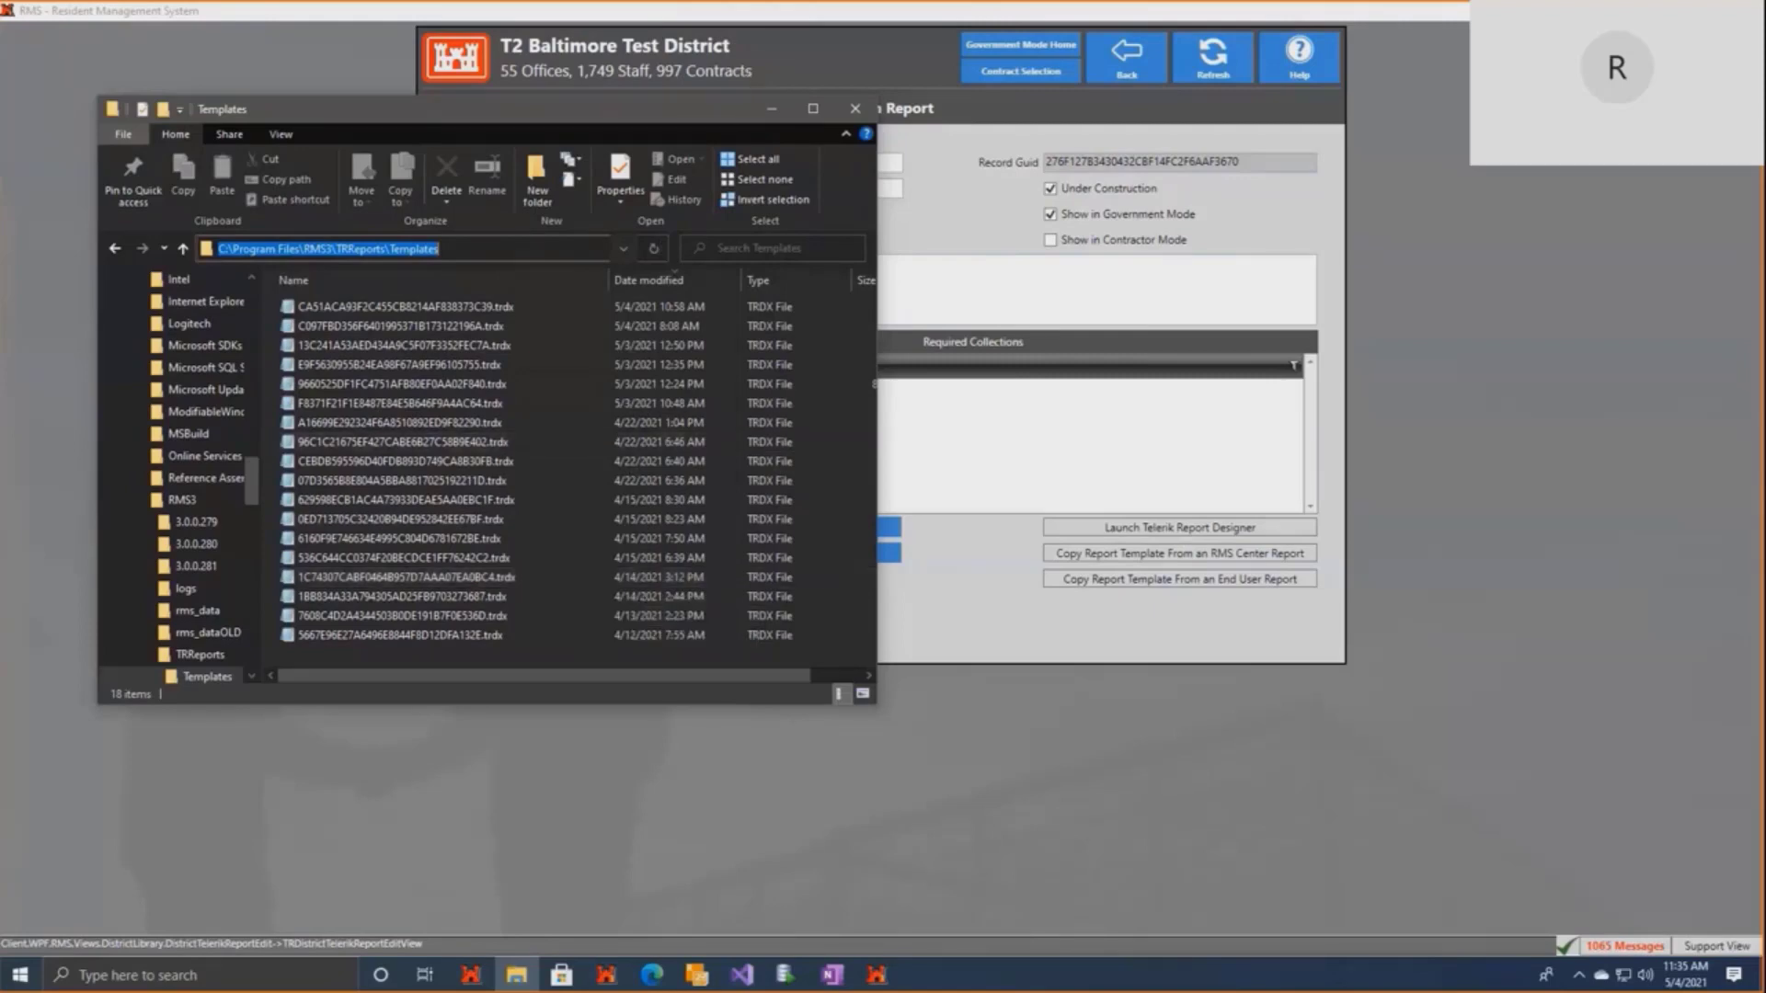
pyautogui.click(1205, 441)
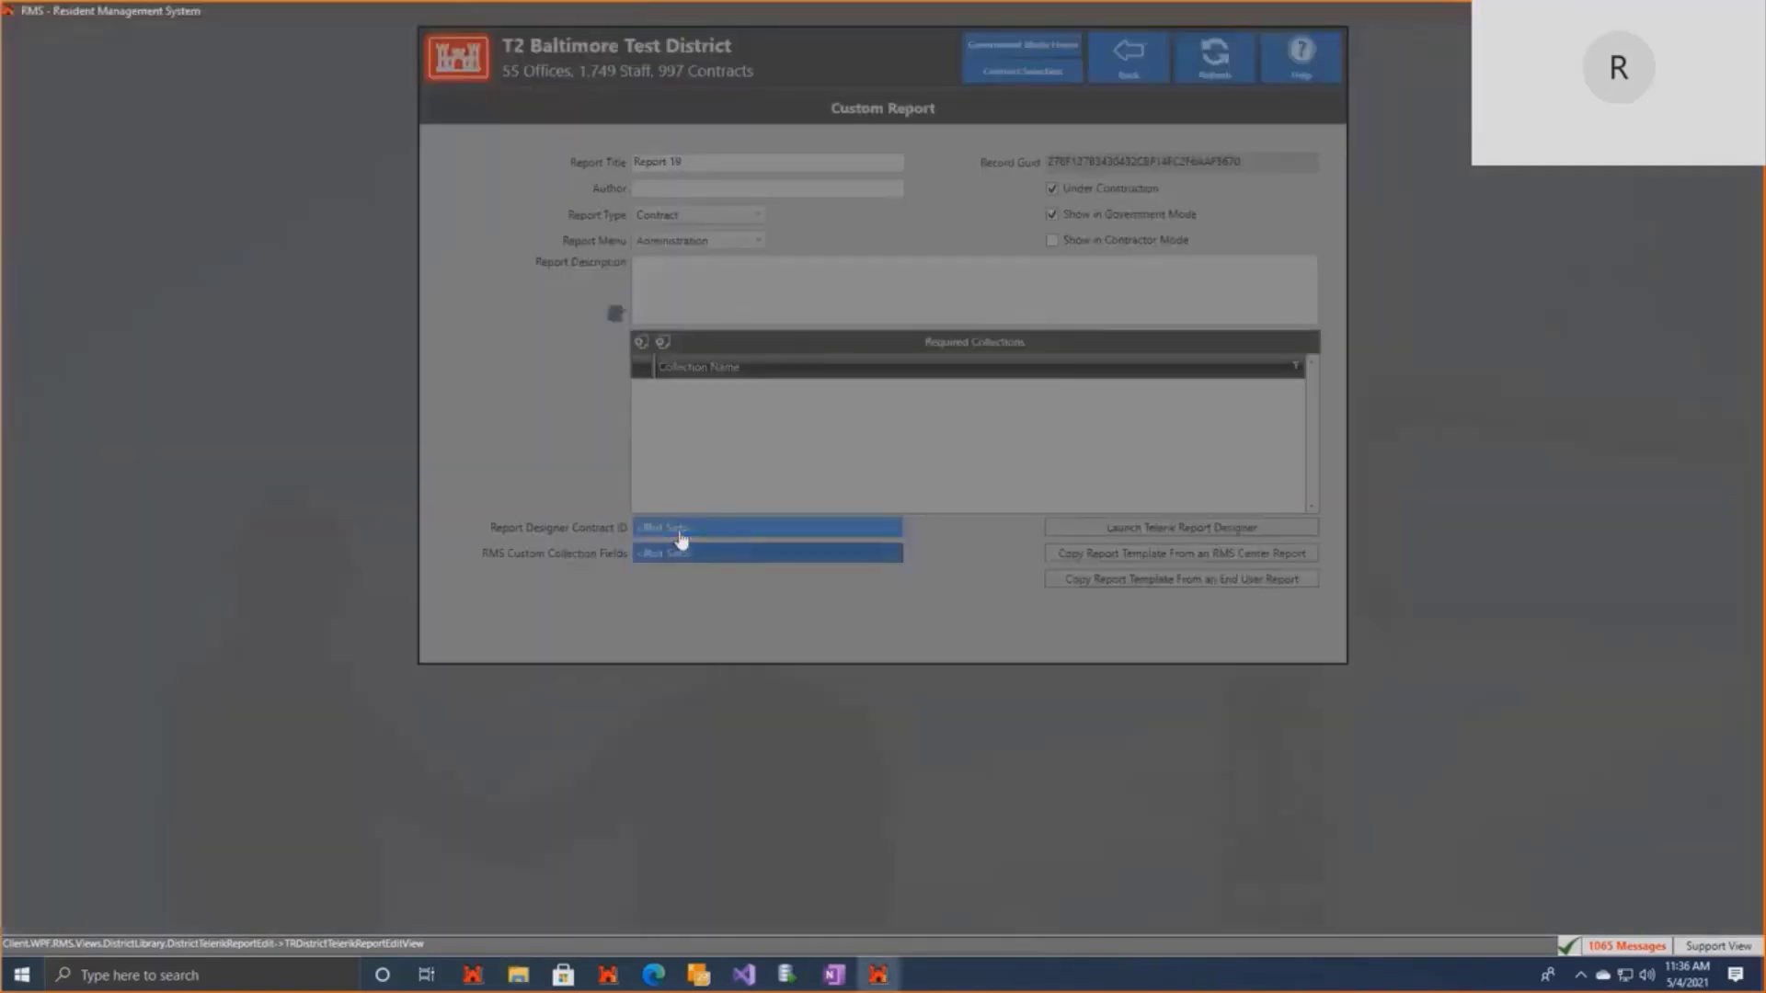
# Look up 1660 and set the Report Designer Contract ID to the Wideband Satellite Communications Center contract, E1001660.
pyautogui.click(680, 537)
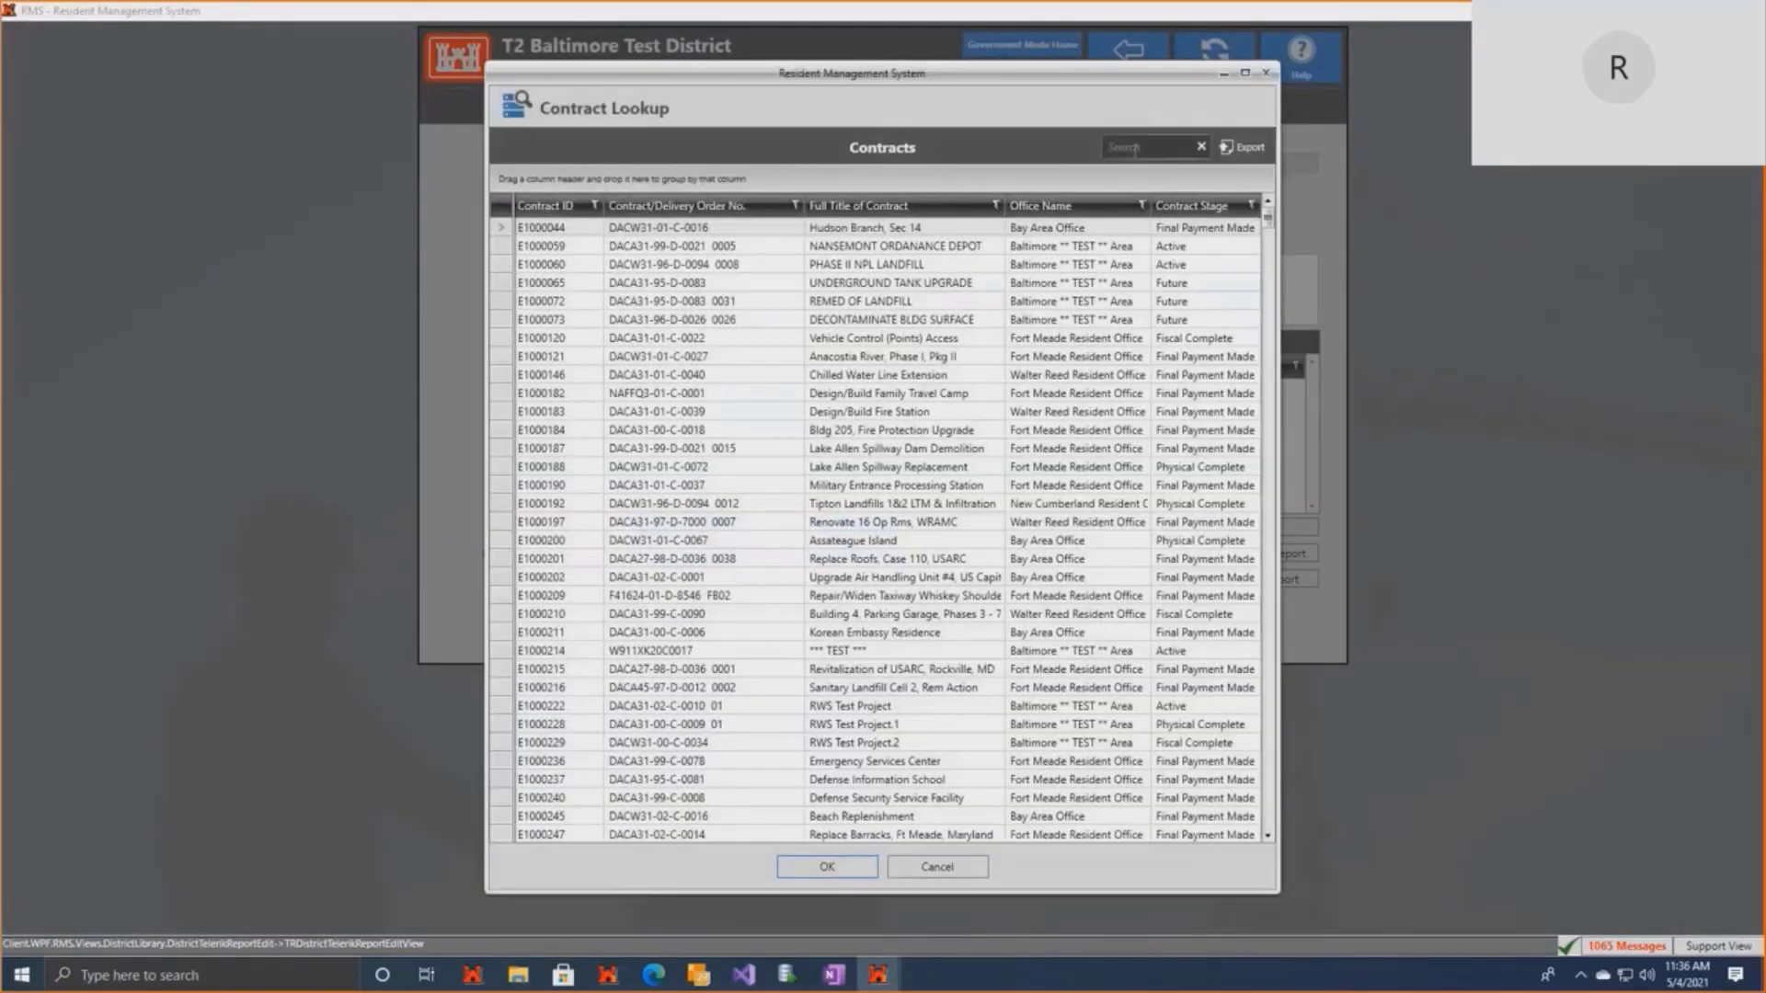
pyautogui.click(1135, 148)
pyautogui.write('1660')
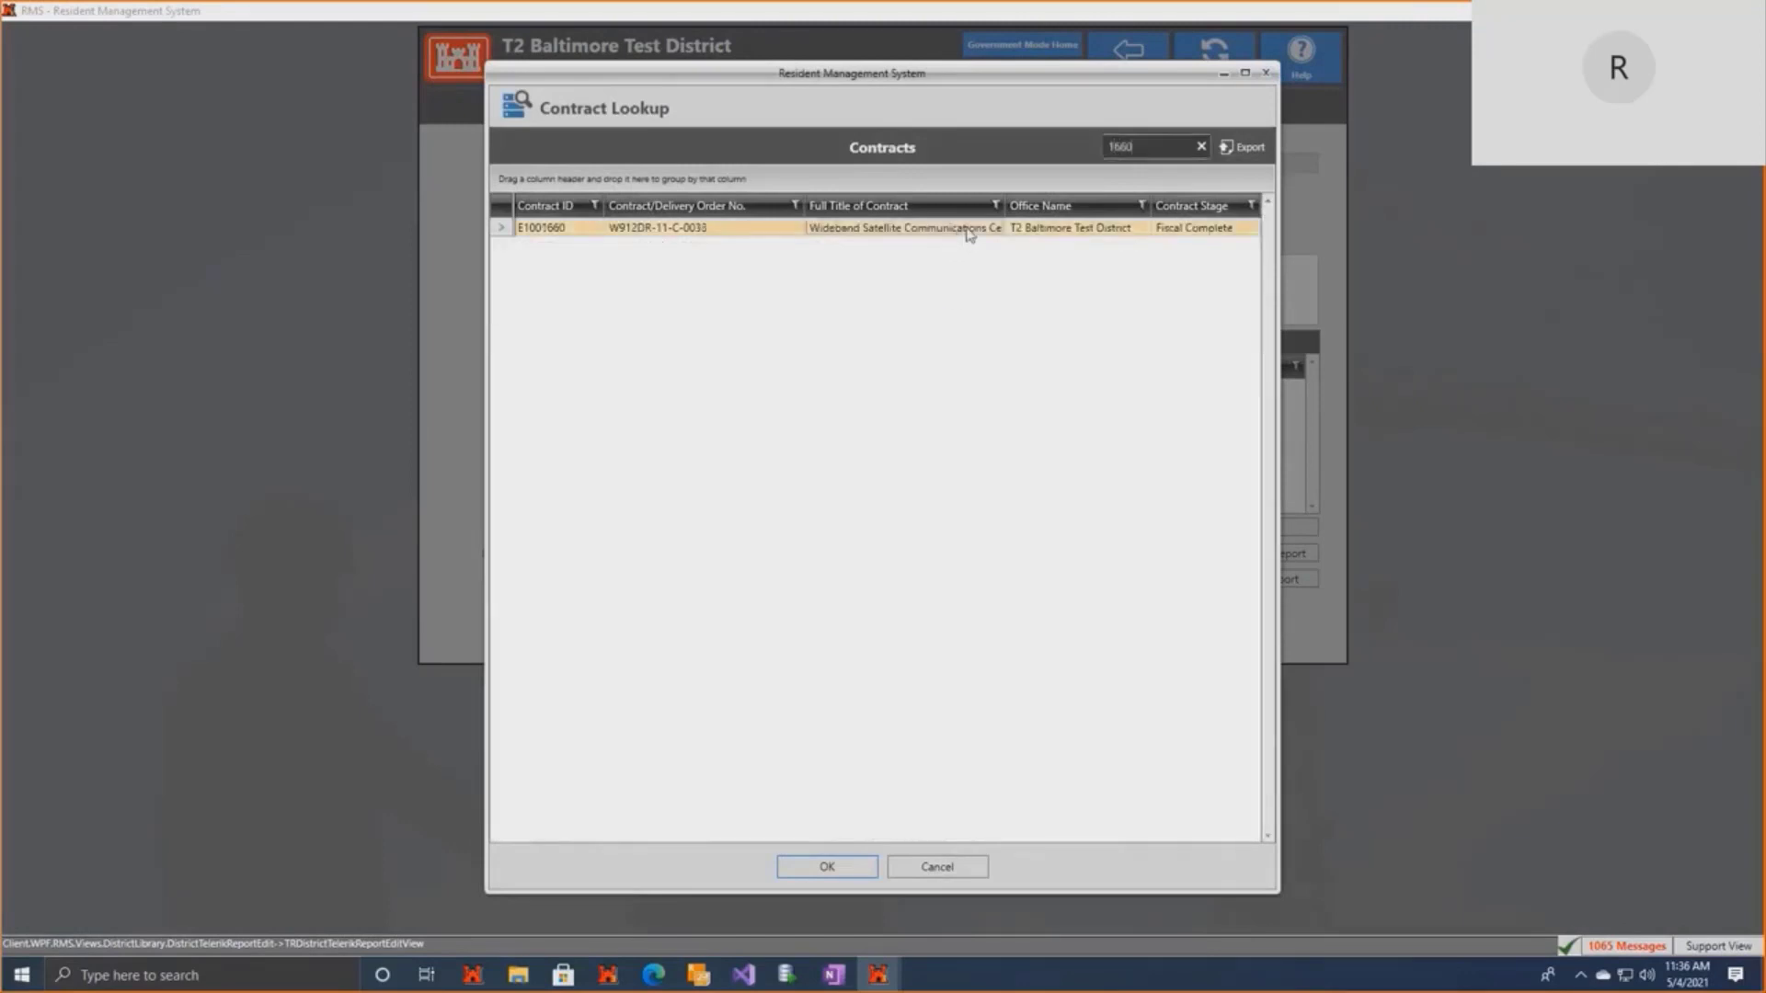
pyautogui.doubleClick(929, 229)
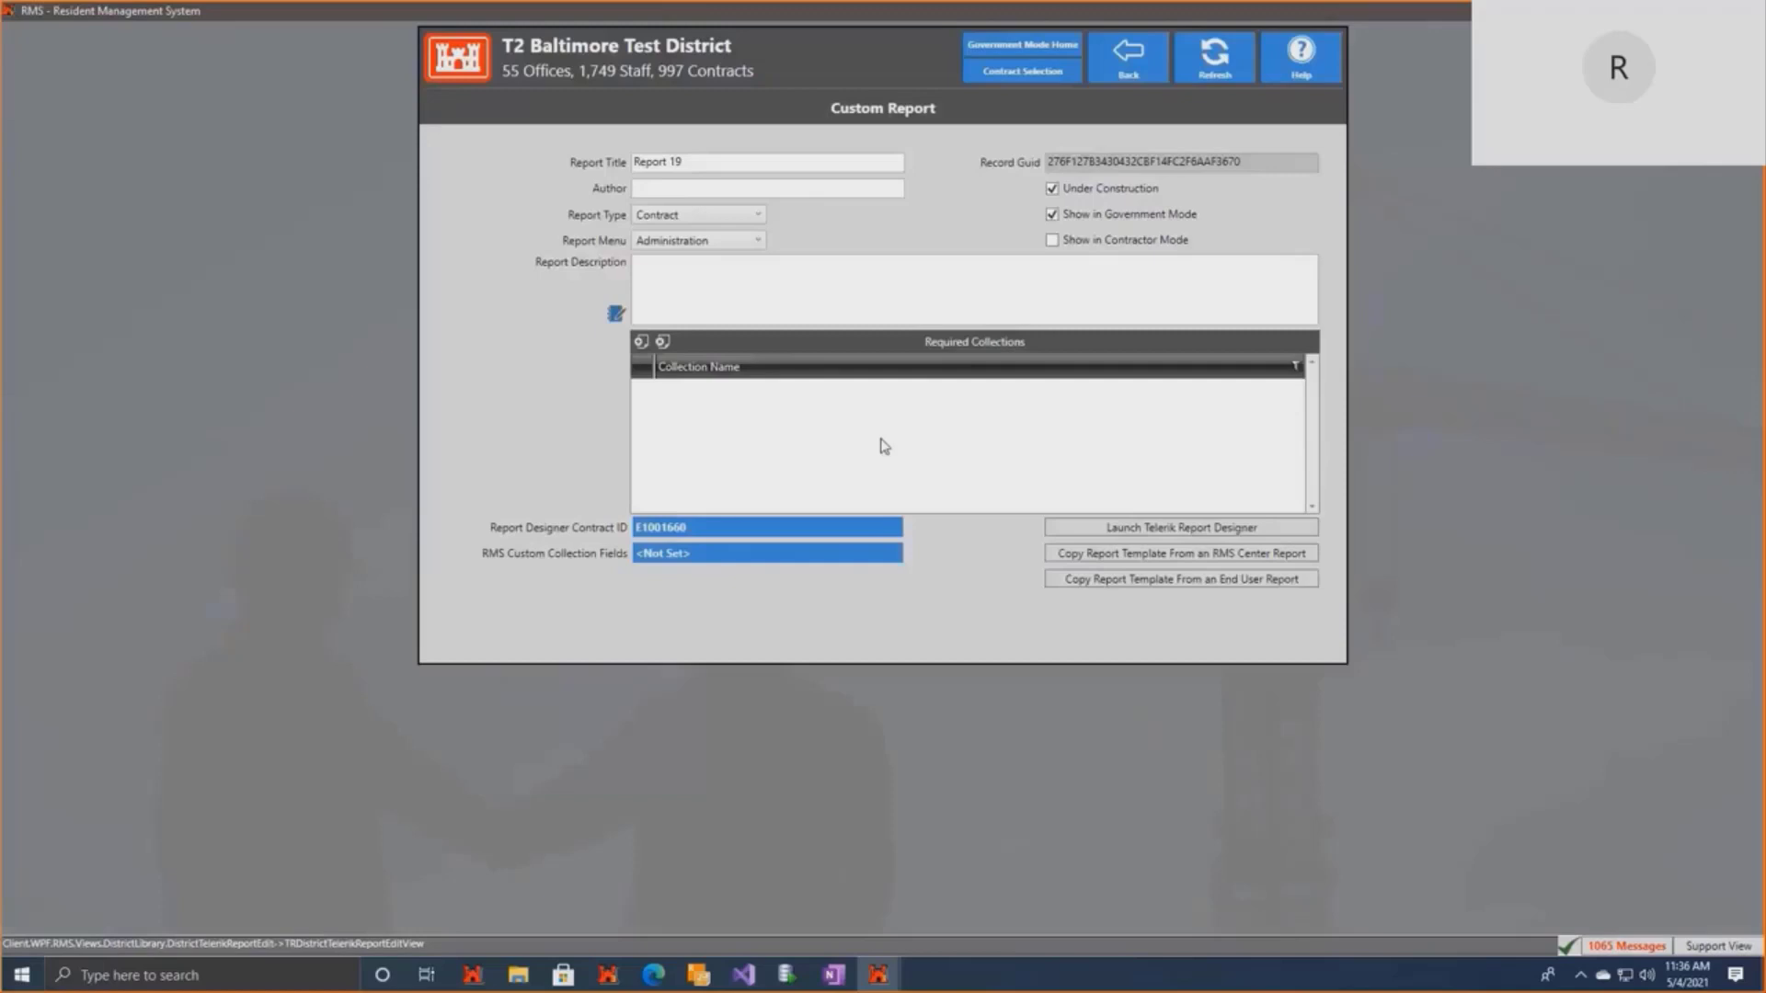
# Examine the custom collections offered for RMS Custom Collection Fields and leave the lookup without applying one.
pyautogui.click(644, 560)
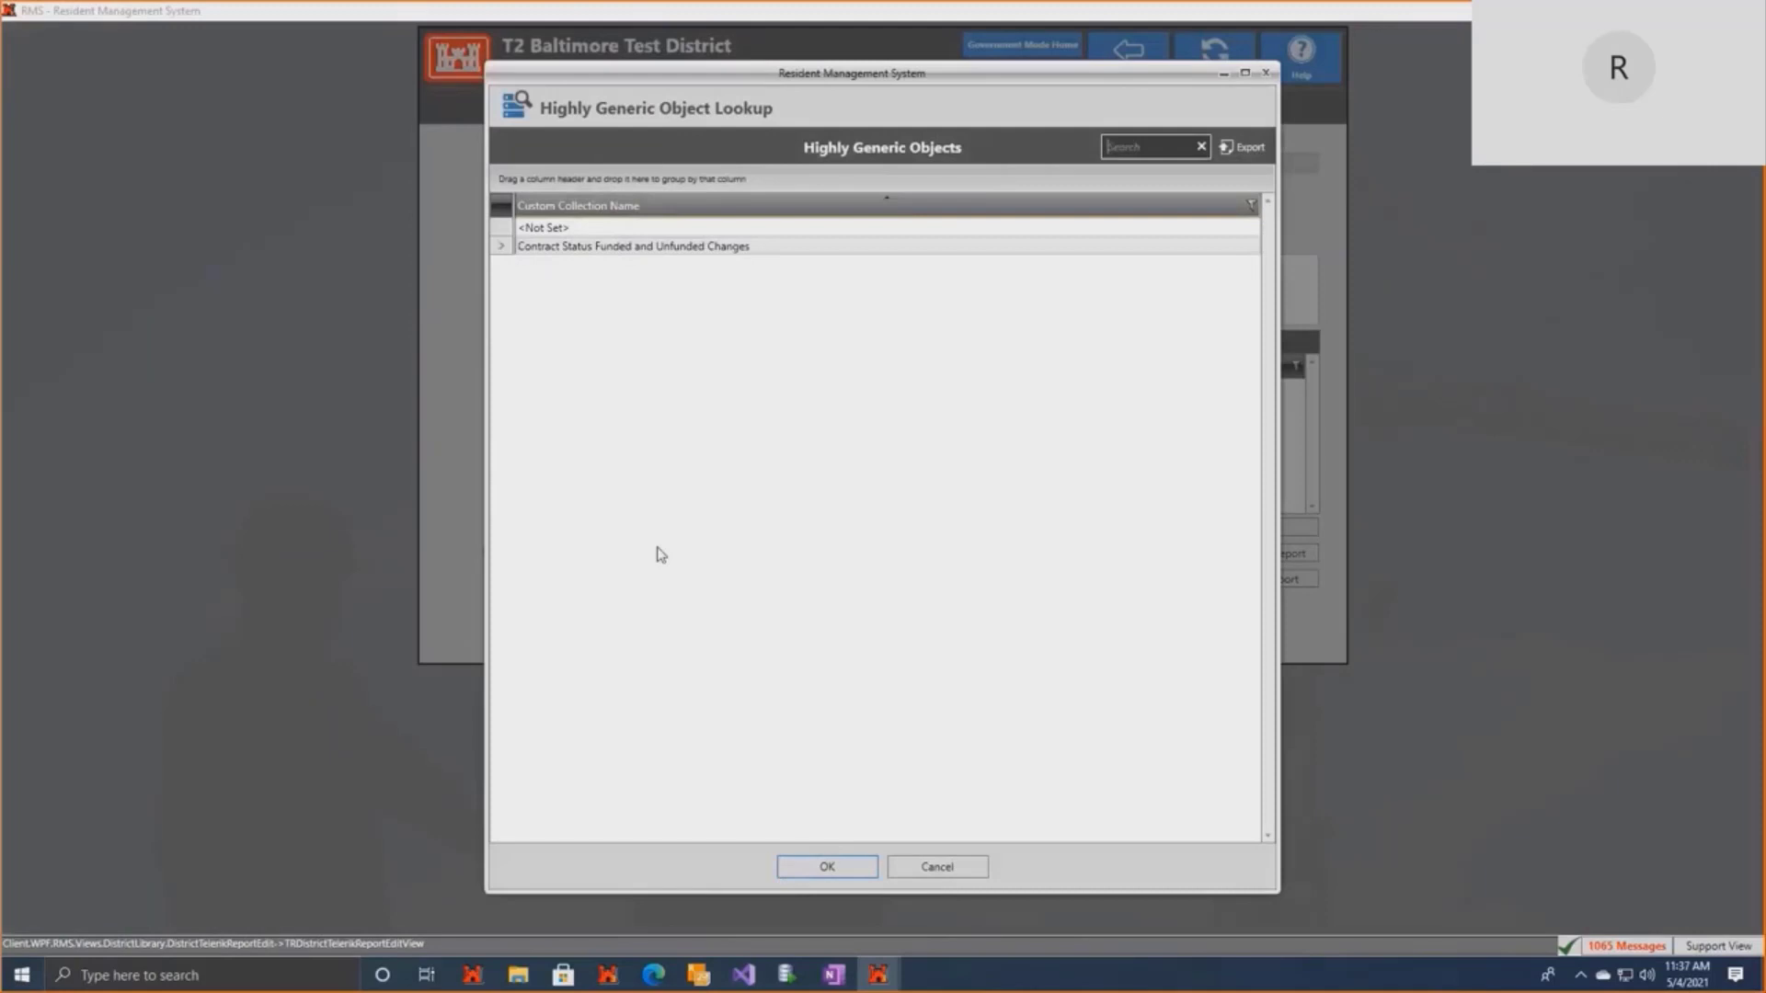
pyautogui.click(591, 246)
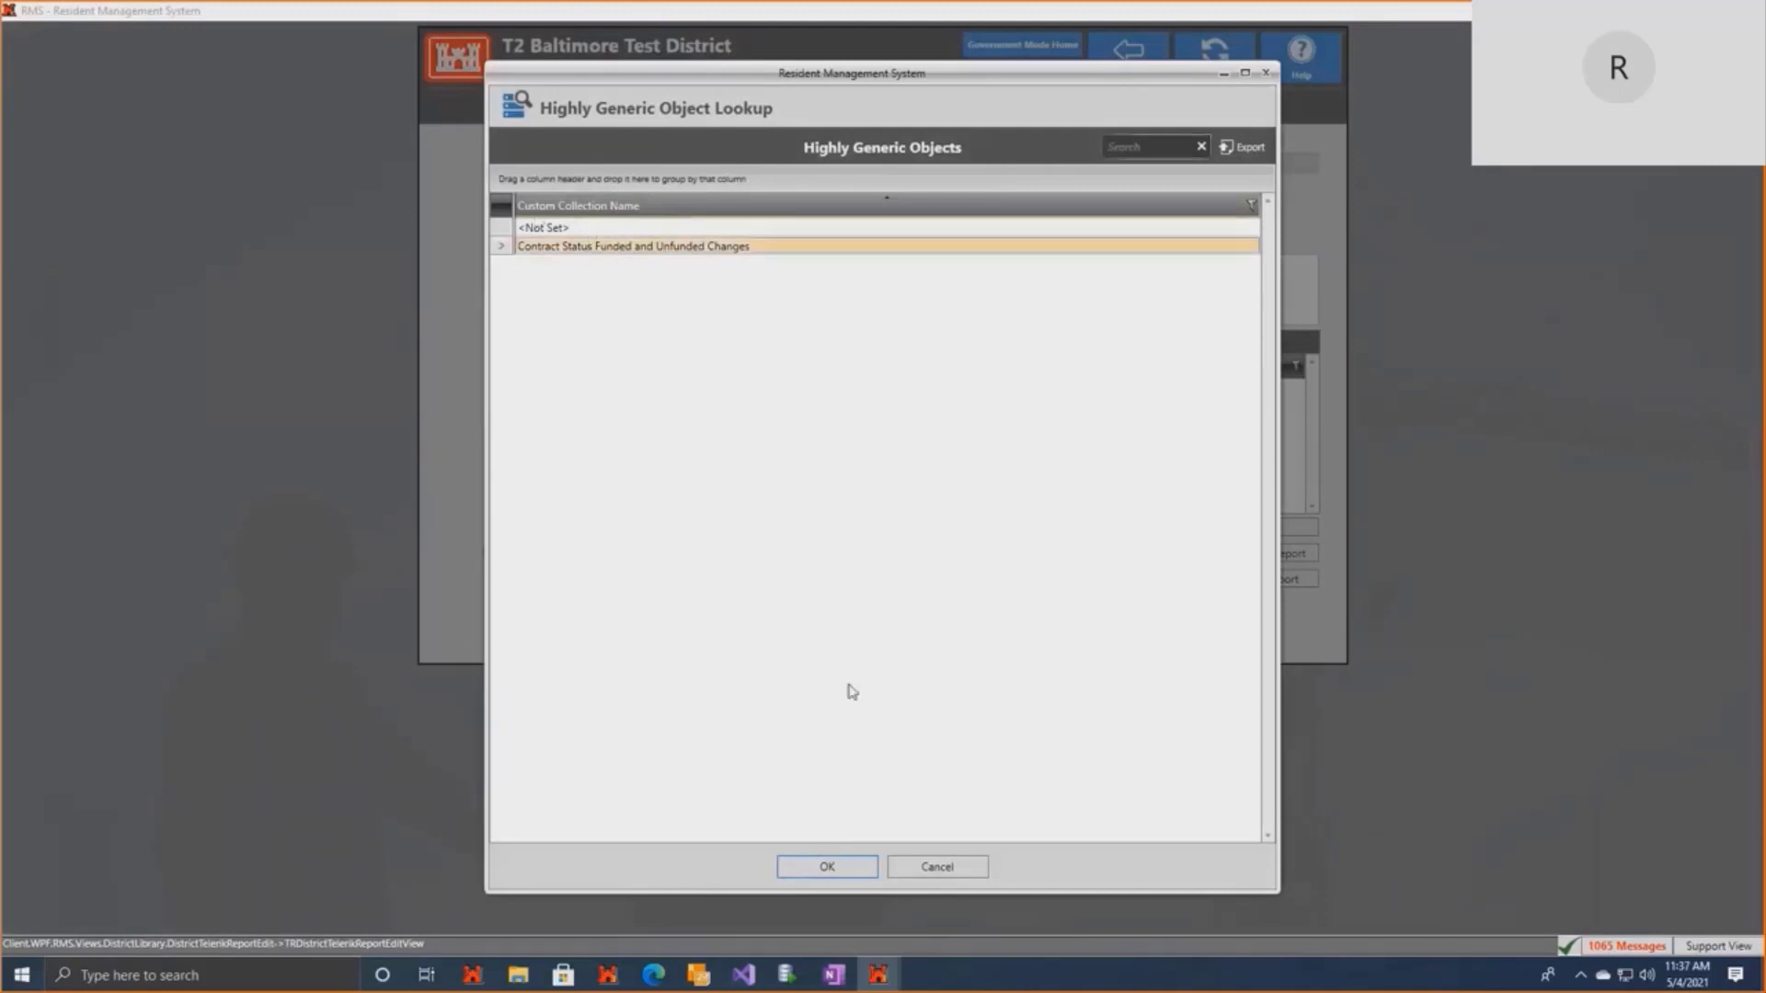
pyautogui.click(939, 876)
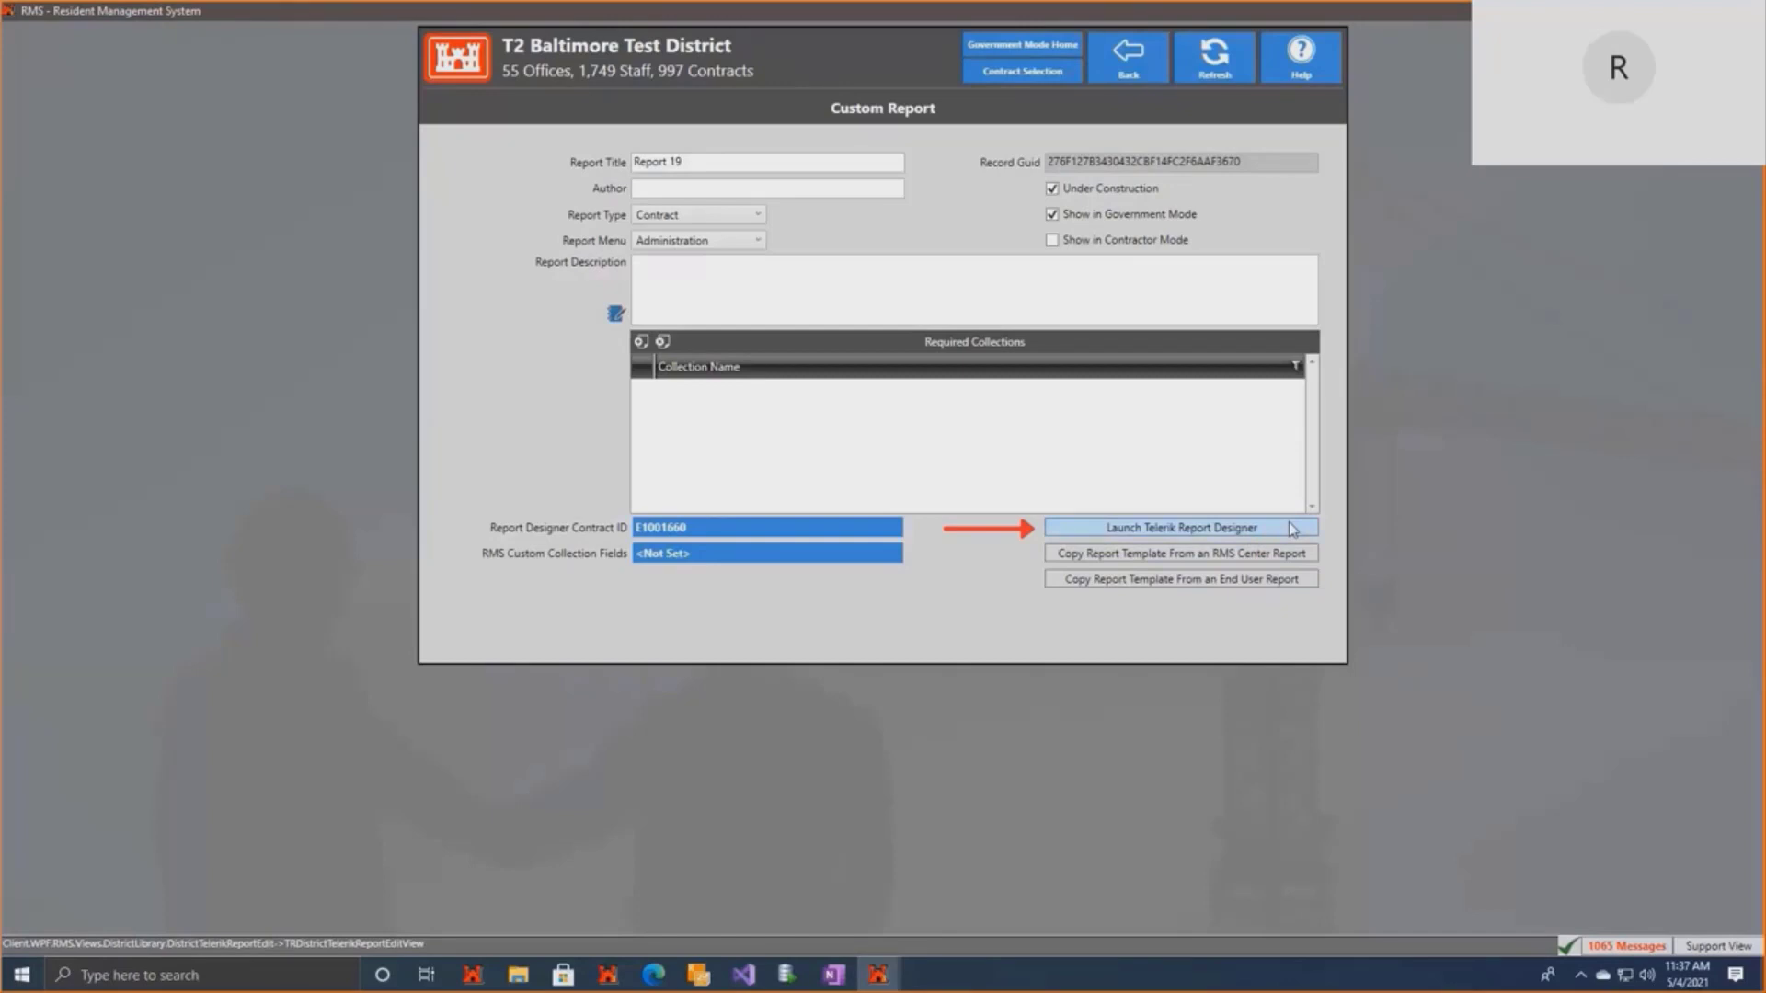
# Review the RMS Center reports and end user reports available for copying a template, without choosing any.
pyautogui.click(1263, 563)
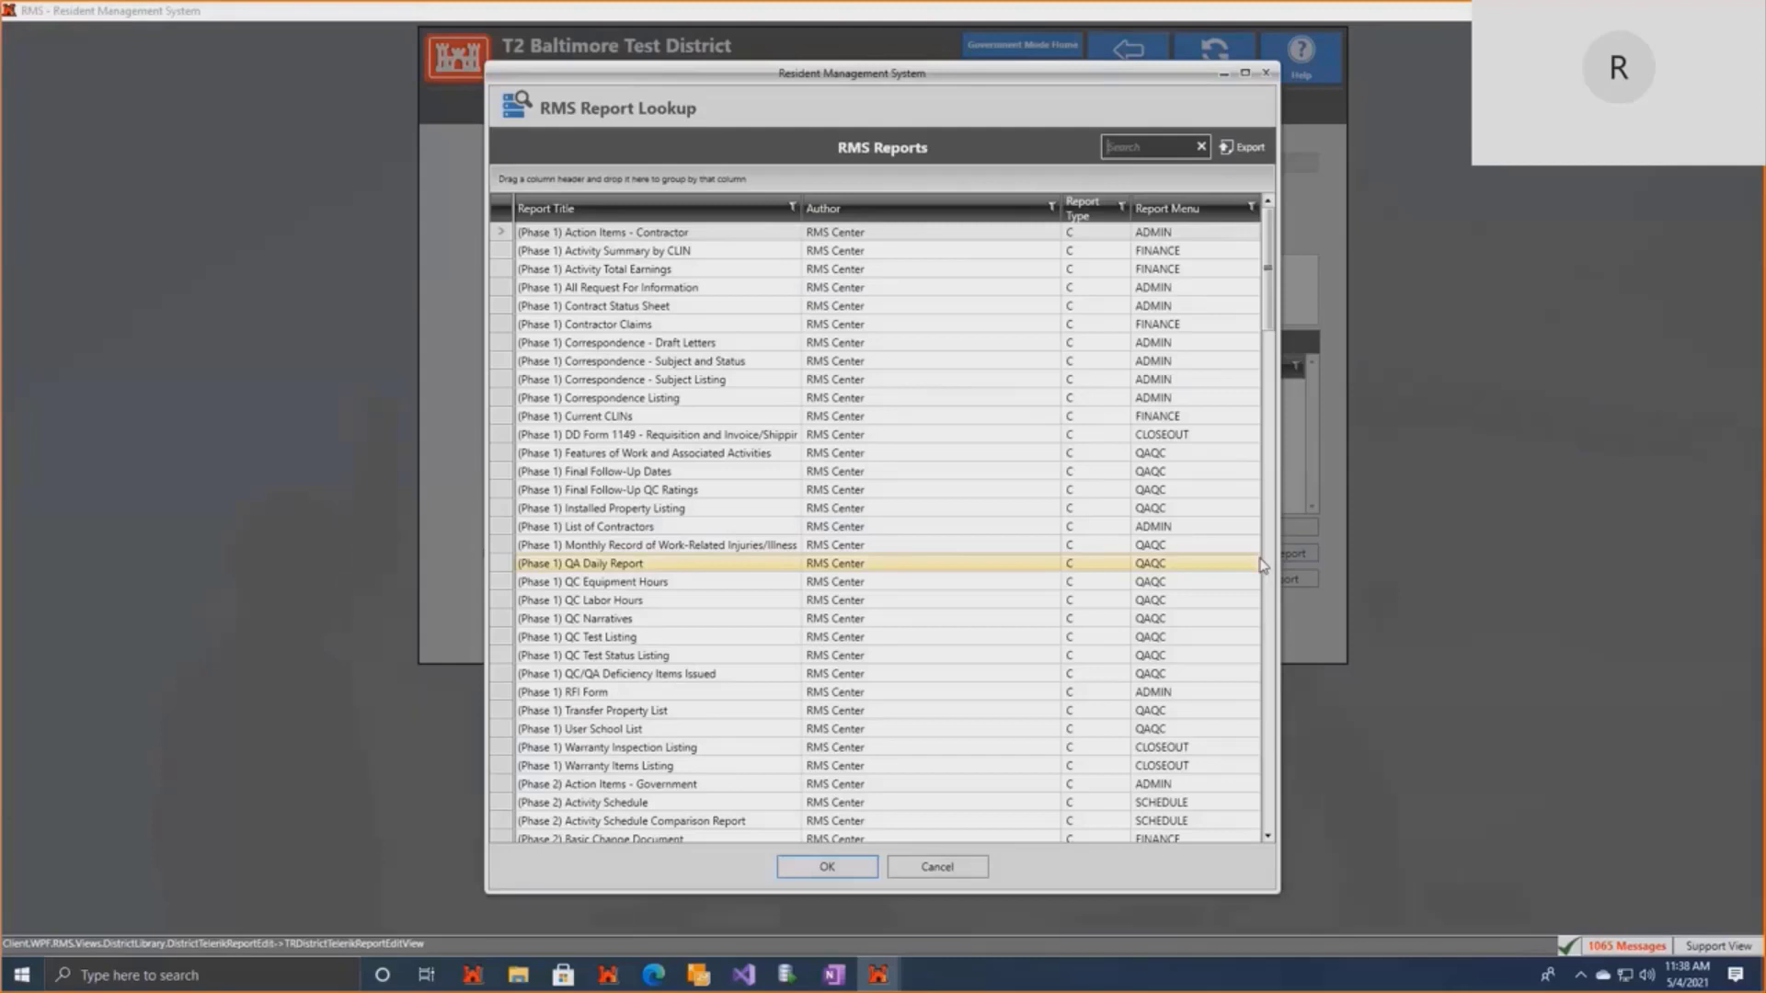
pyautogui.scroll(-3, 1058, 515)
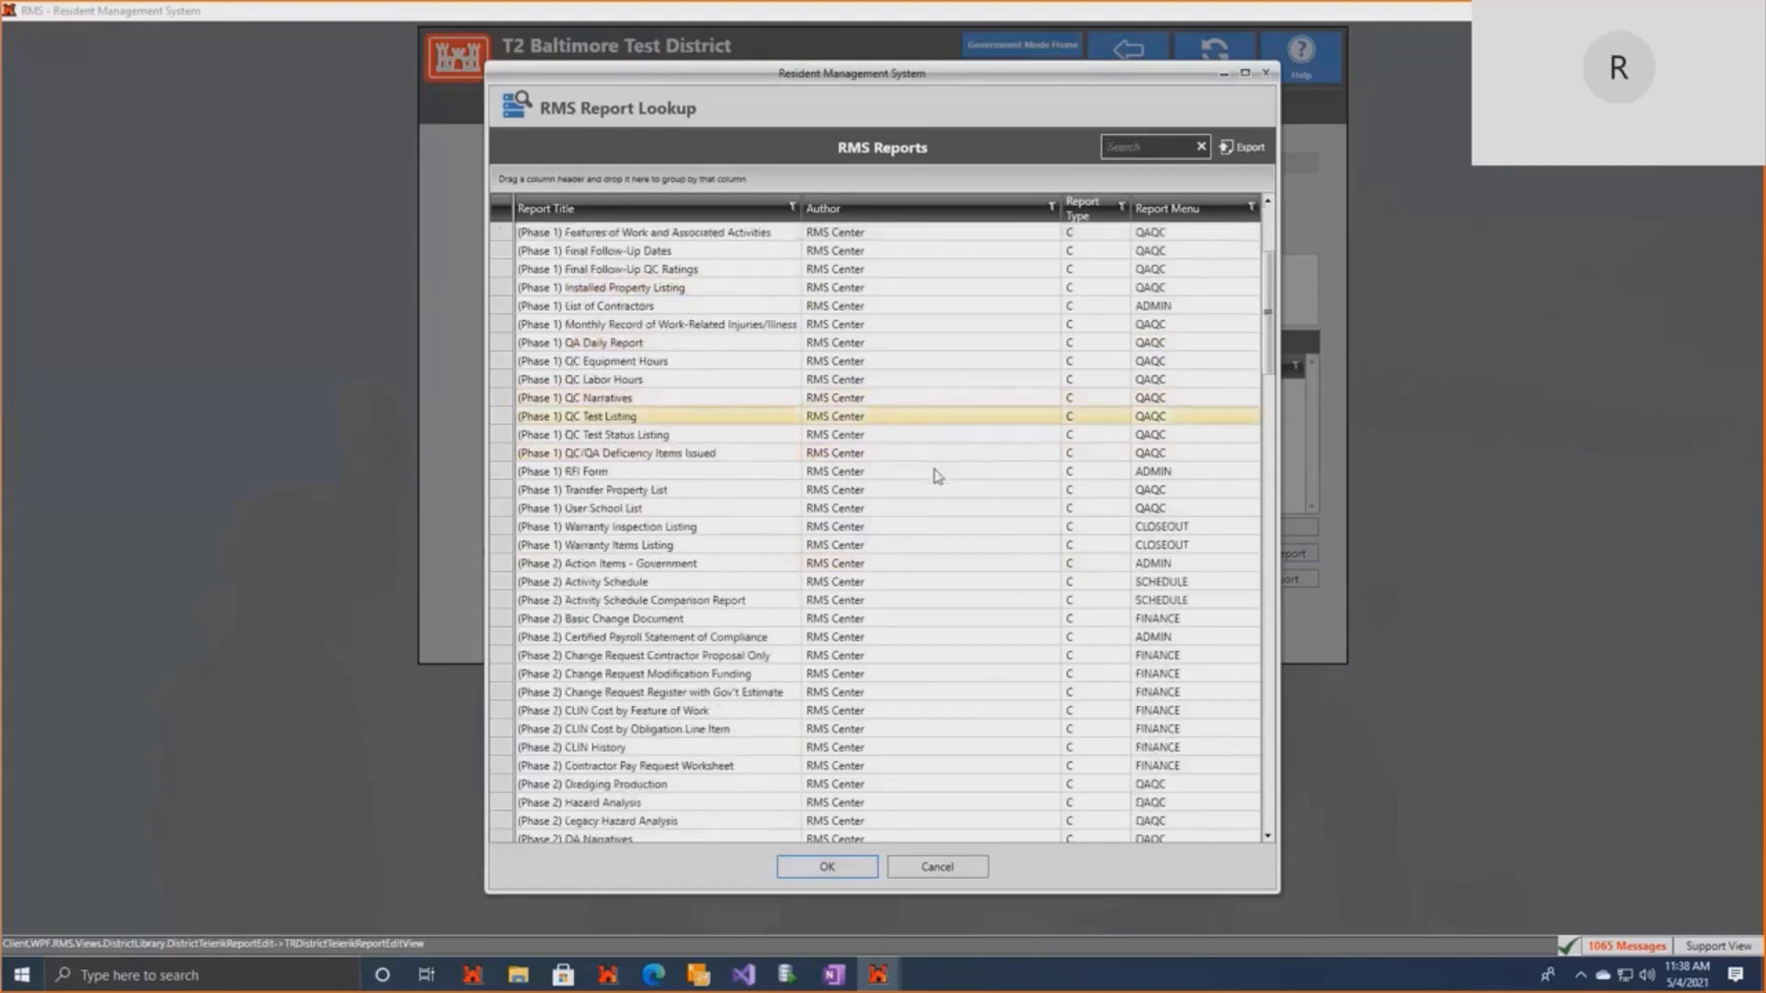
pyautogui.scroll(-3, 937, 552)
pyautogui.click(937, 866)
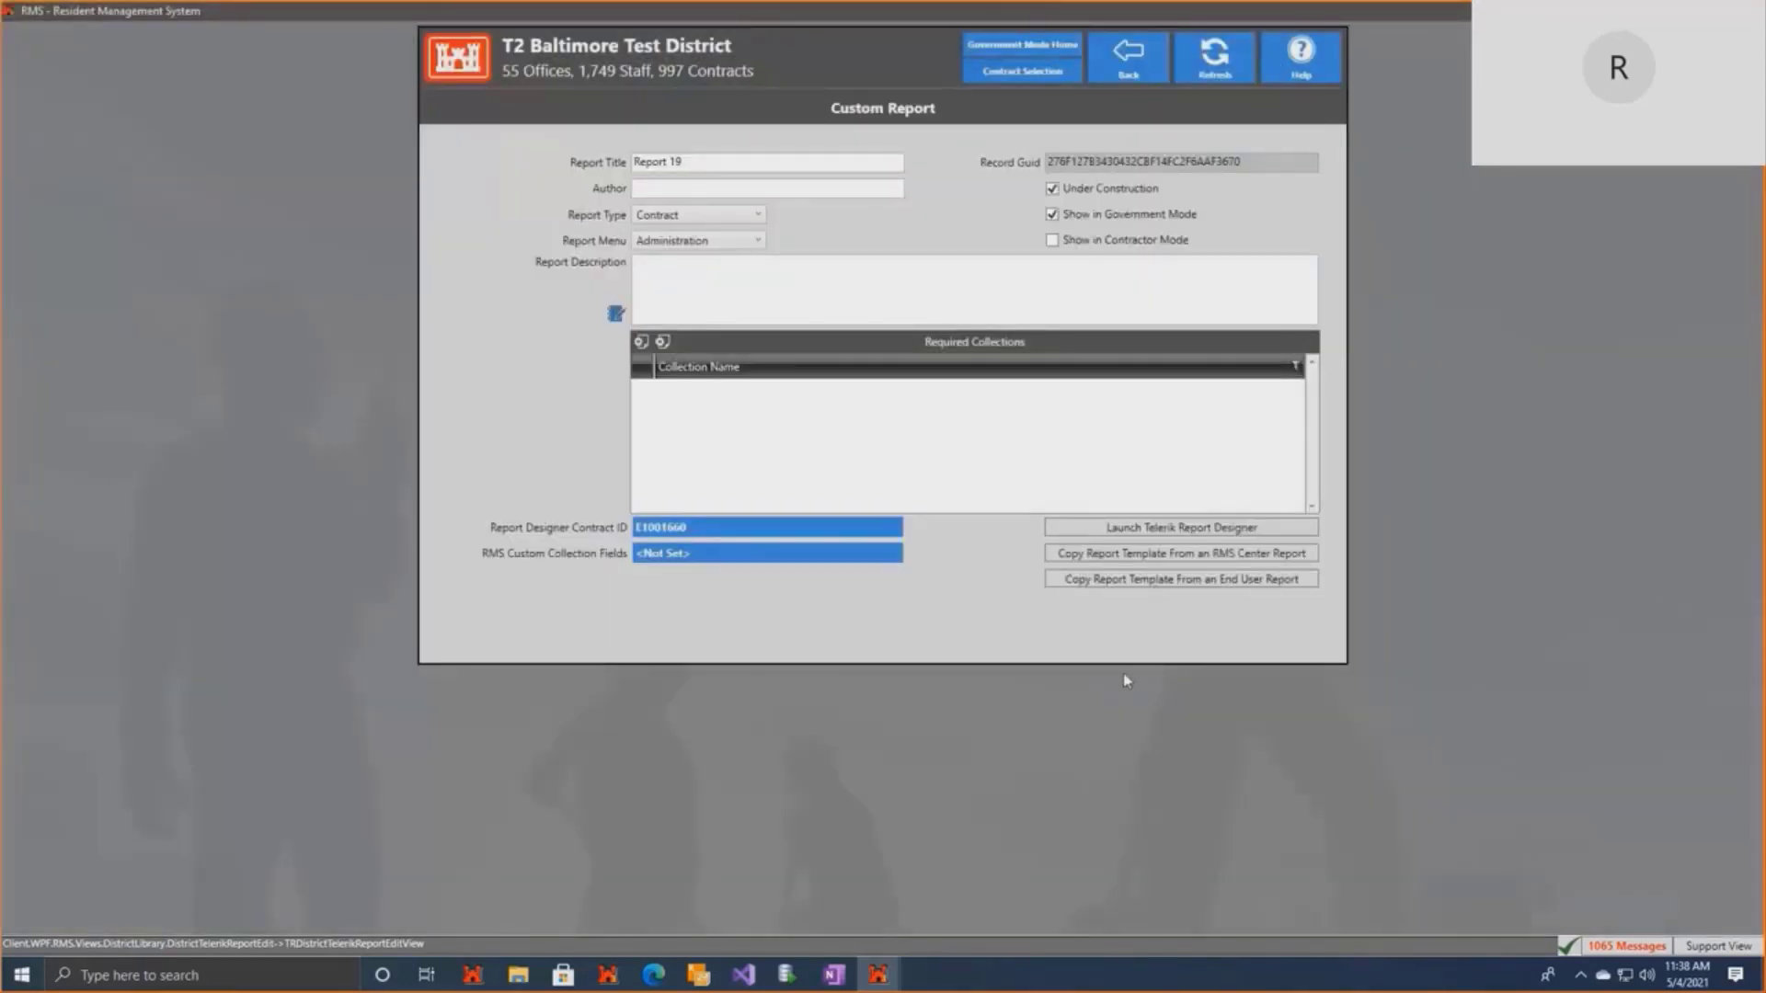
pyautogui.click(1158, 579)
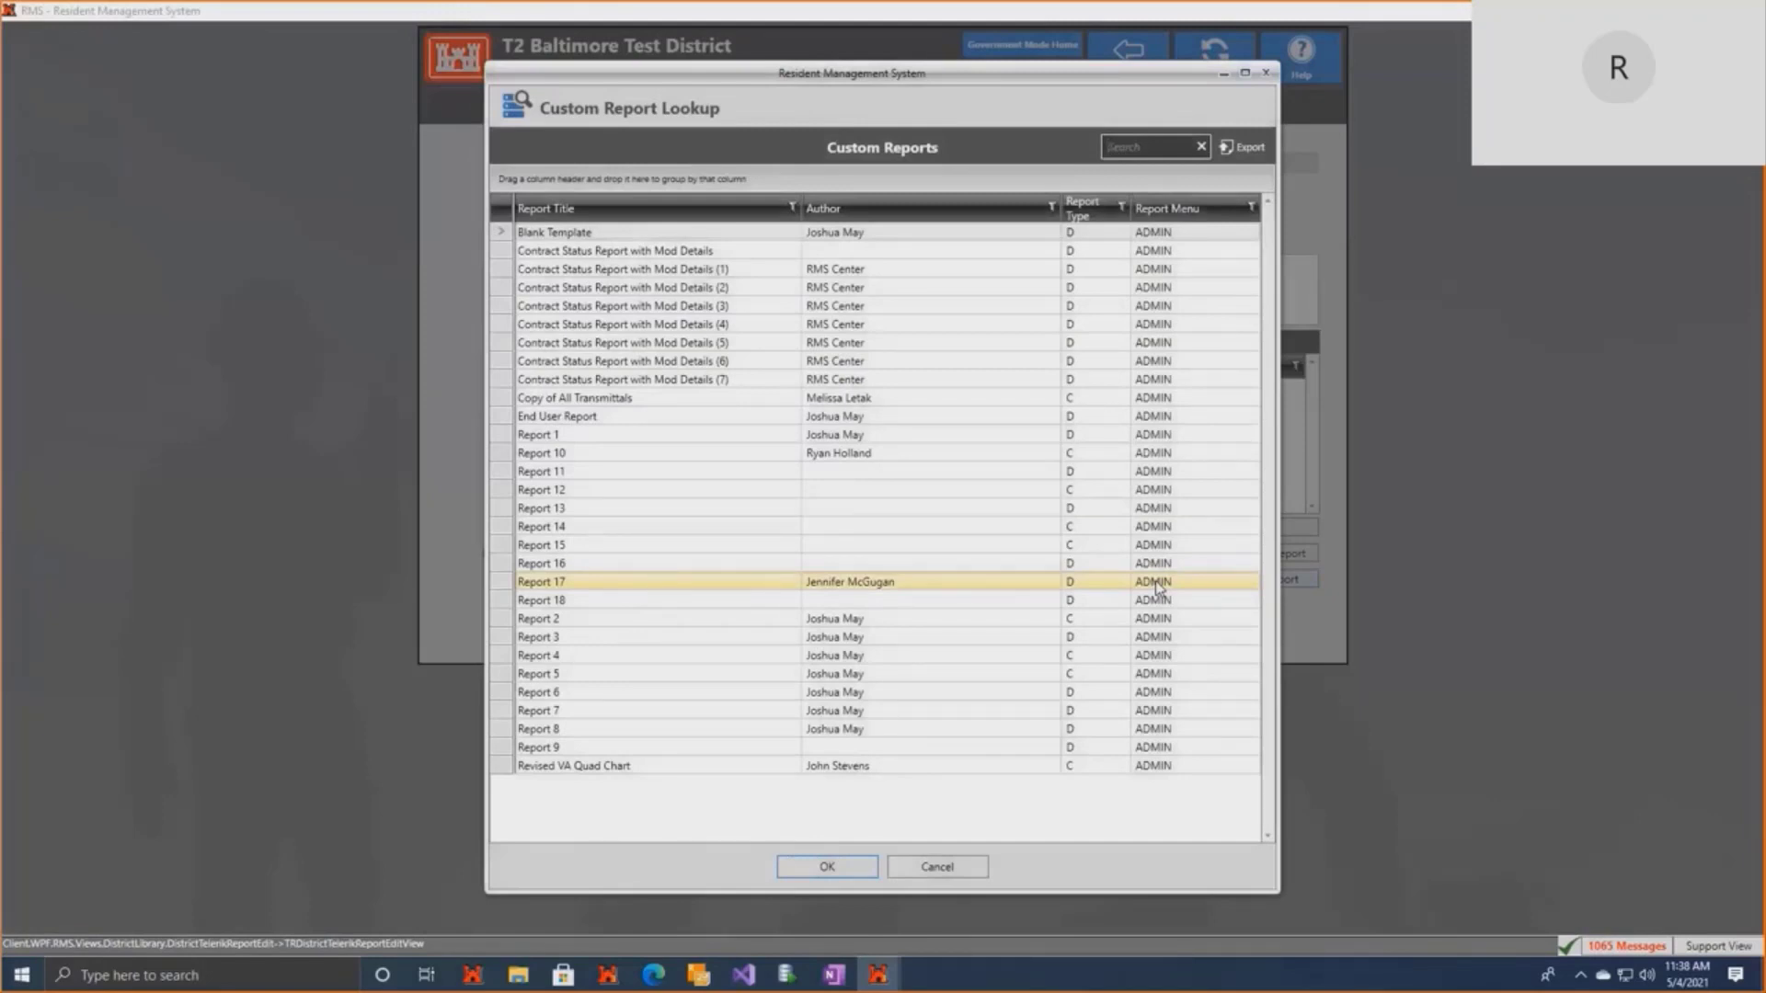
pyautogui.click(937, 867)
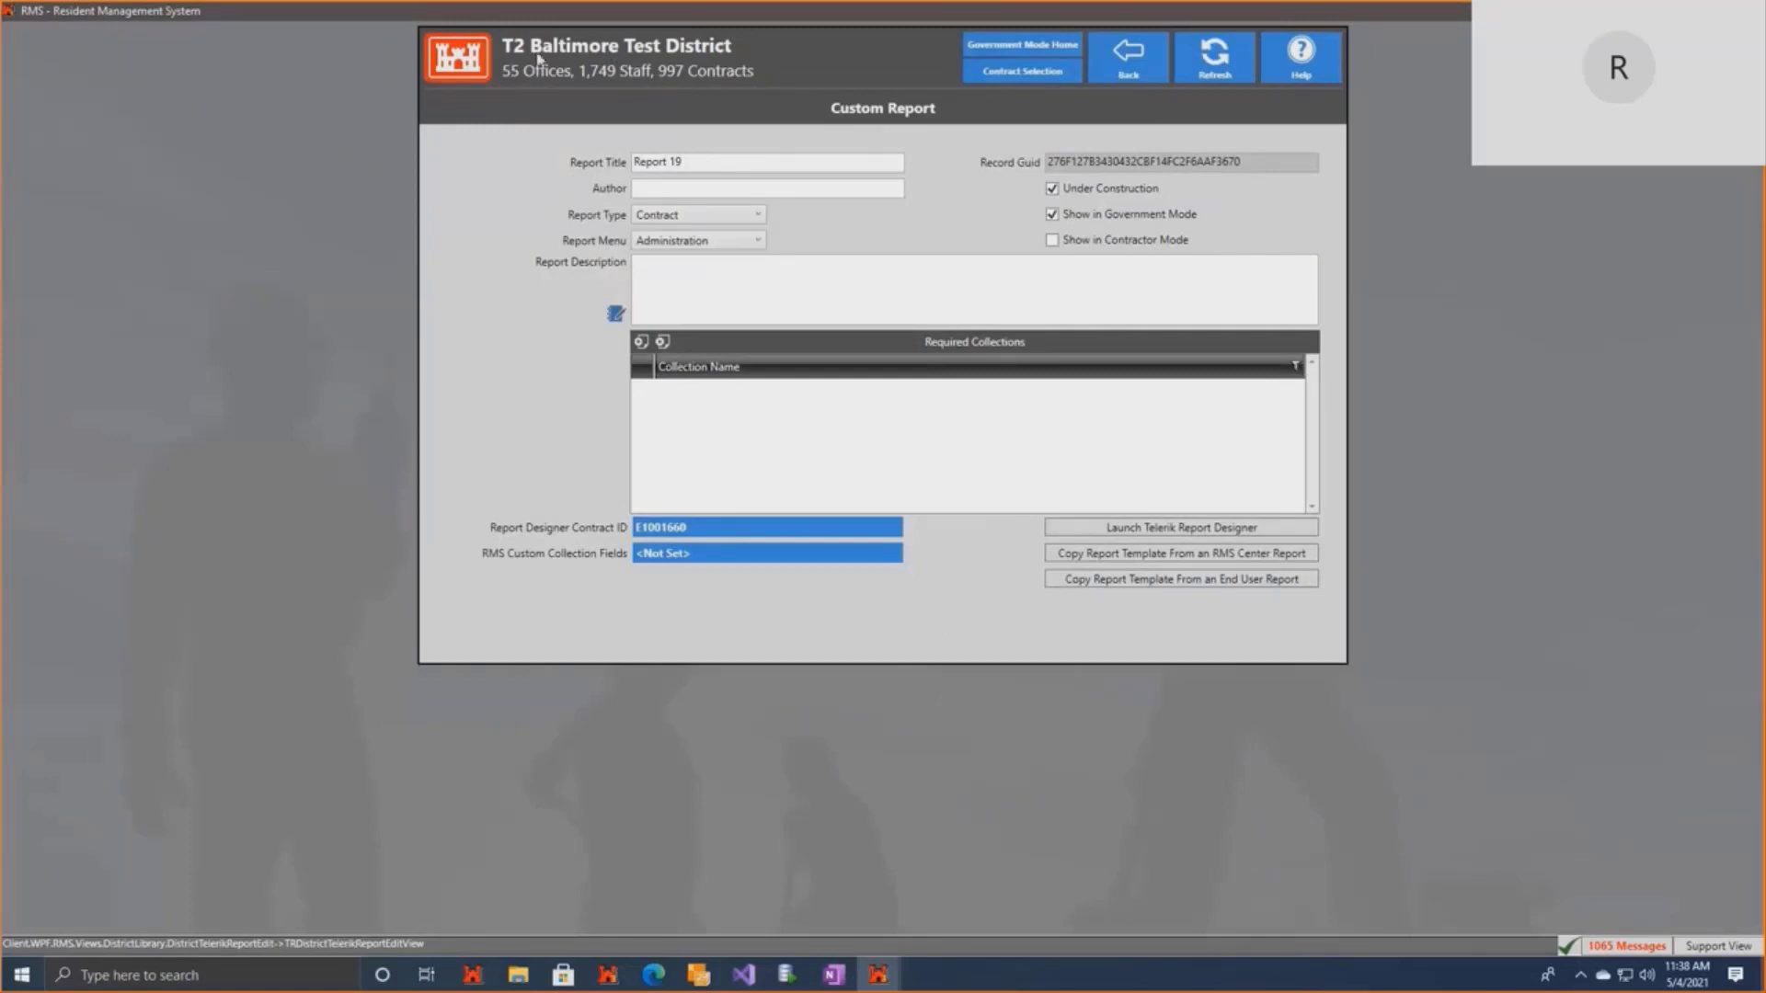
# Place the custom report beside the contract's All RFIs window and display the data source and field names behind the RFI columns.
pyautogui.doubleClick(1140, 15)
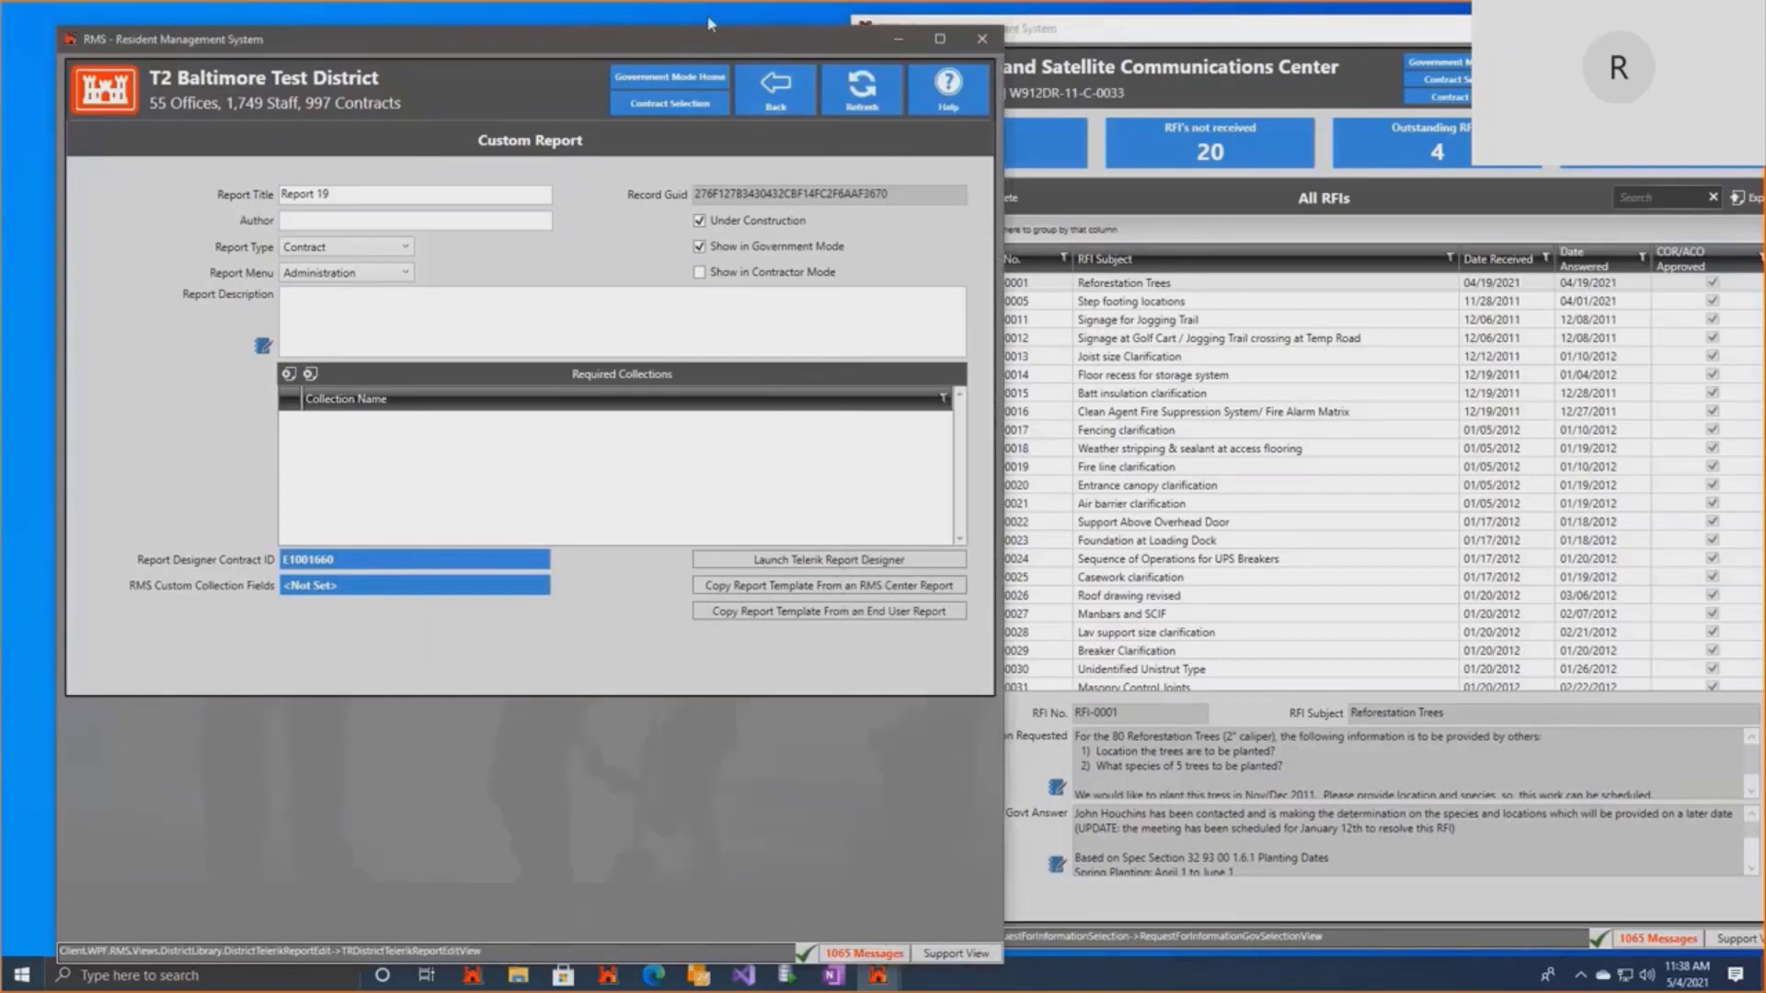
pyautogui.click(1216, 31)
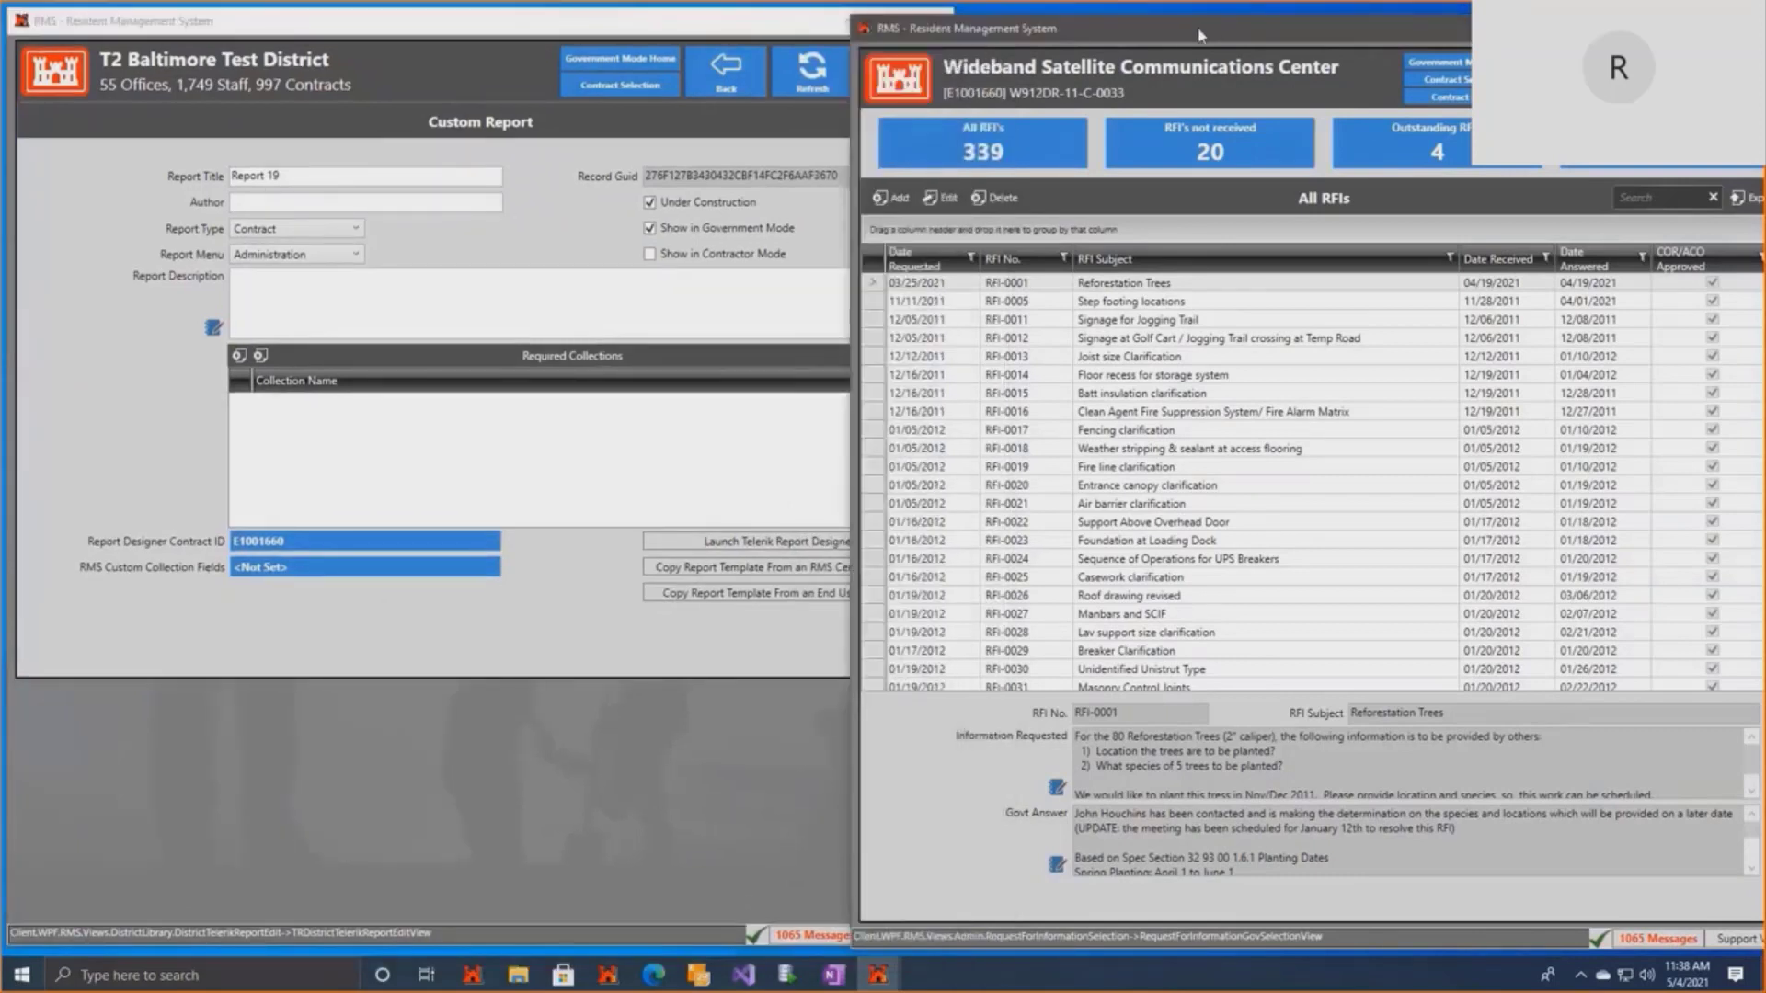
pyautogui.moveTo(1200, 35); pyautogui.dragTo(1183, 40)
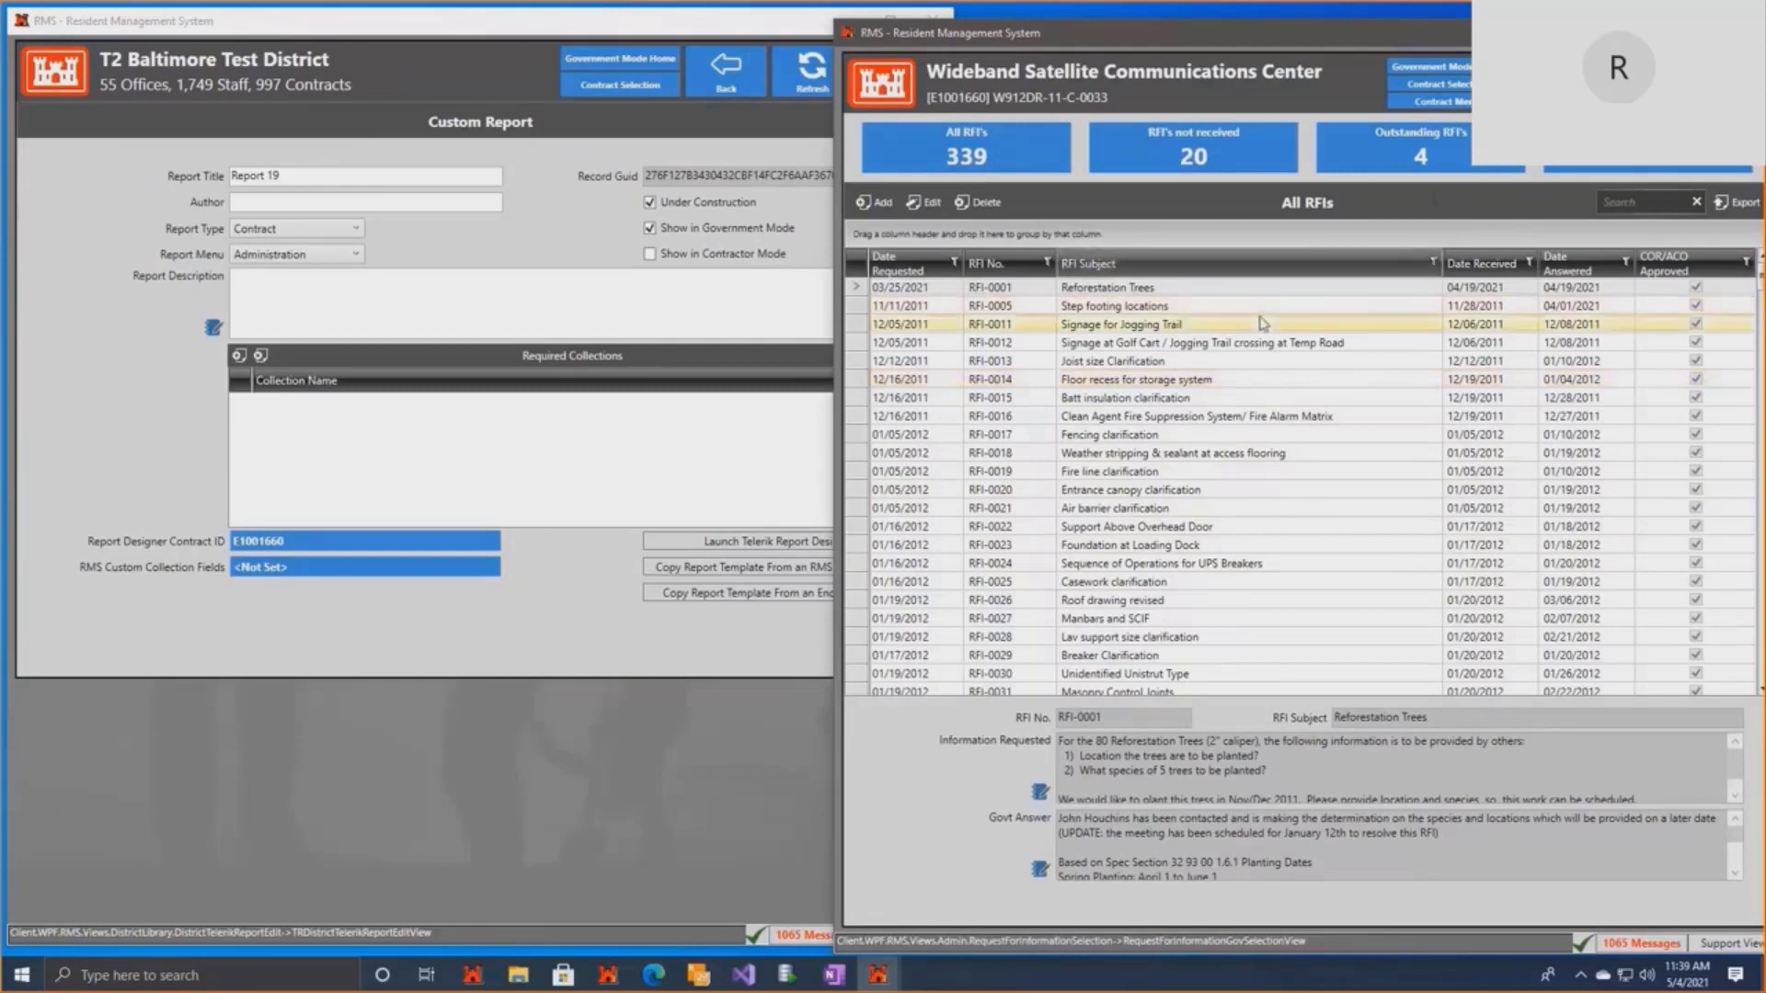
pyautogui.press('ctrl')
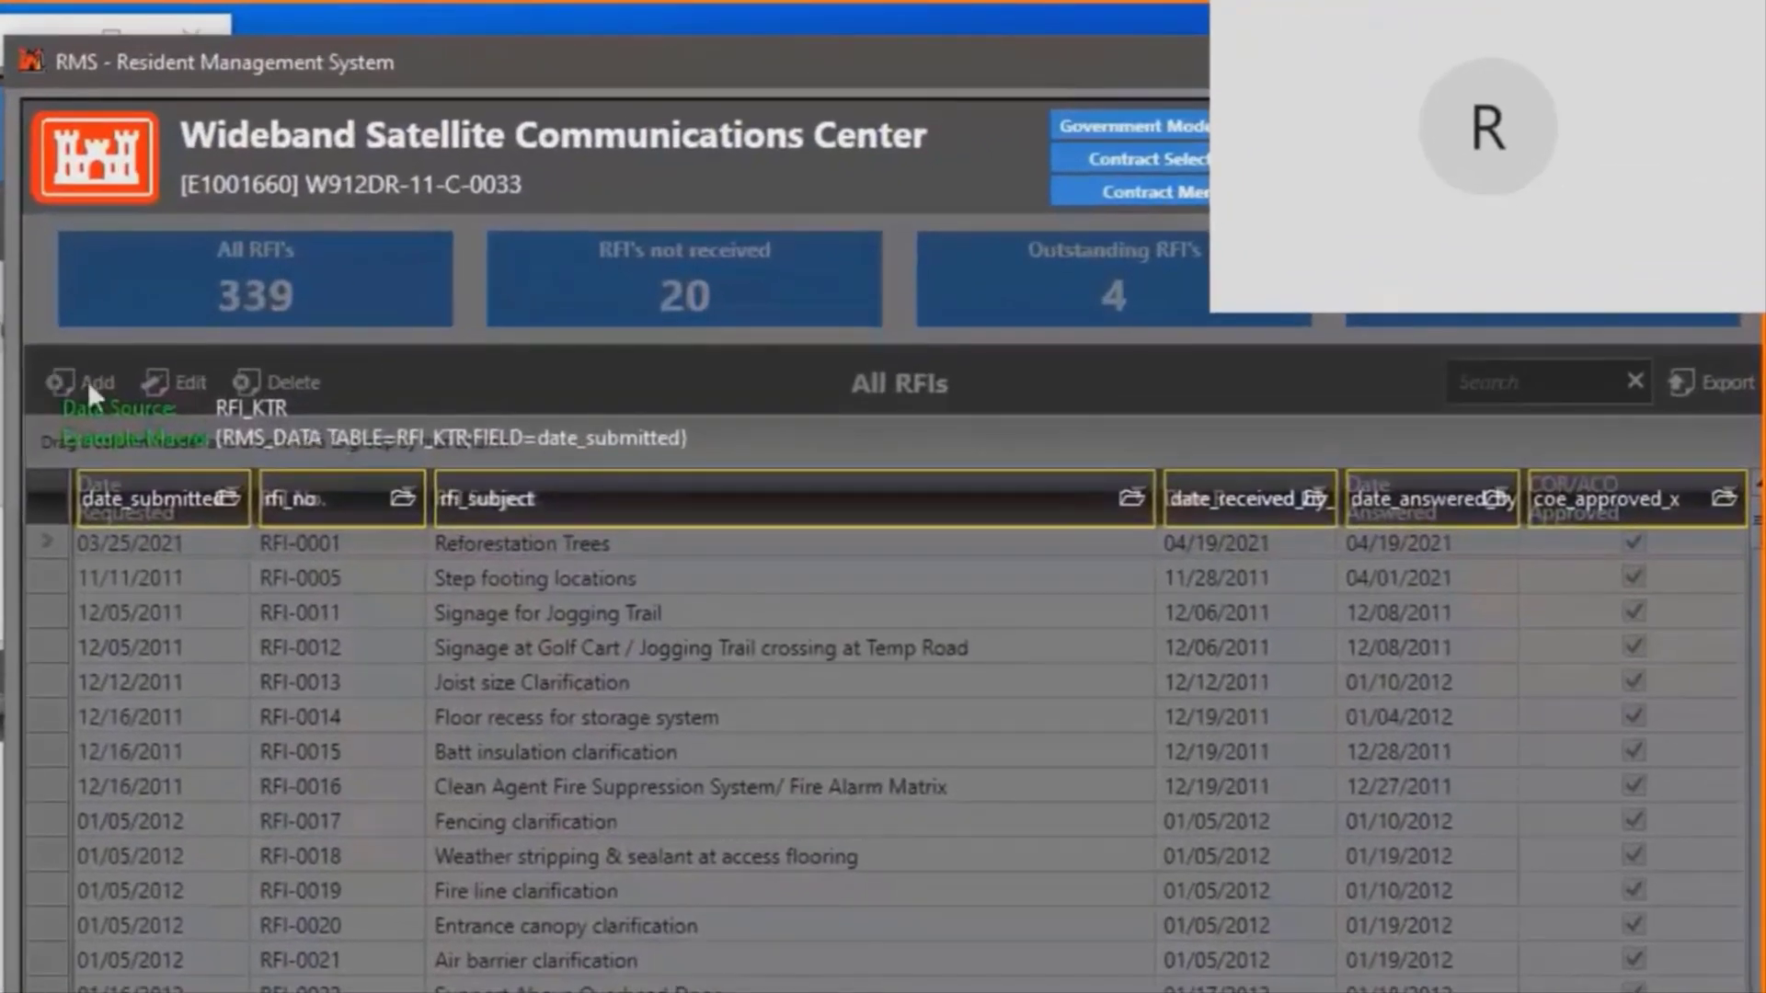
pyautogui.rightClick(273, 433)
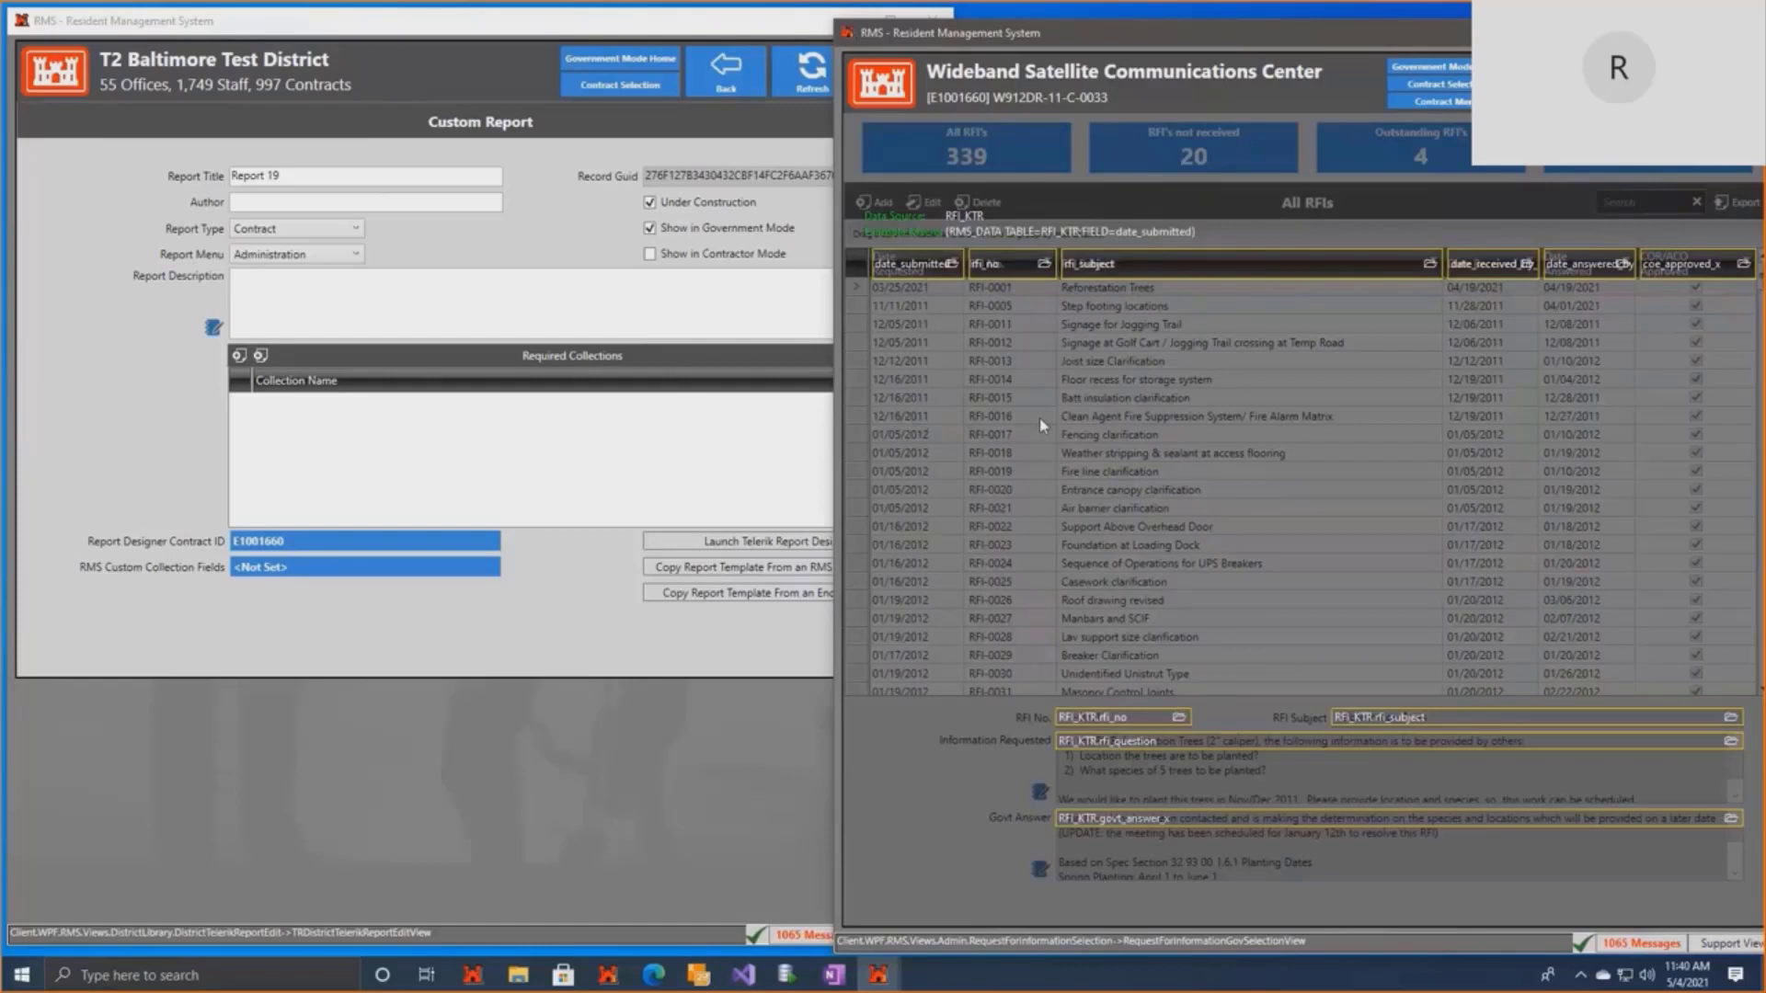
# Look up rfi among the available collections and add RFI_KTR to the custom report's required collections.
pyautogui.click(618, 475)
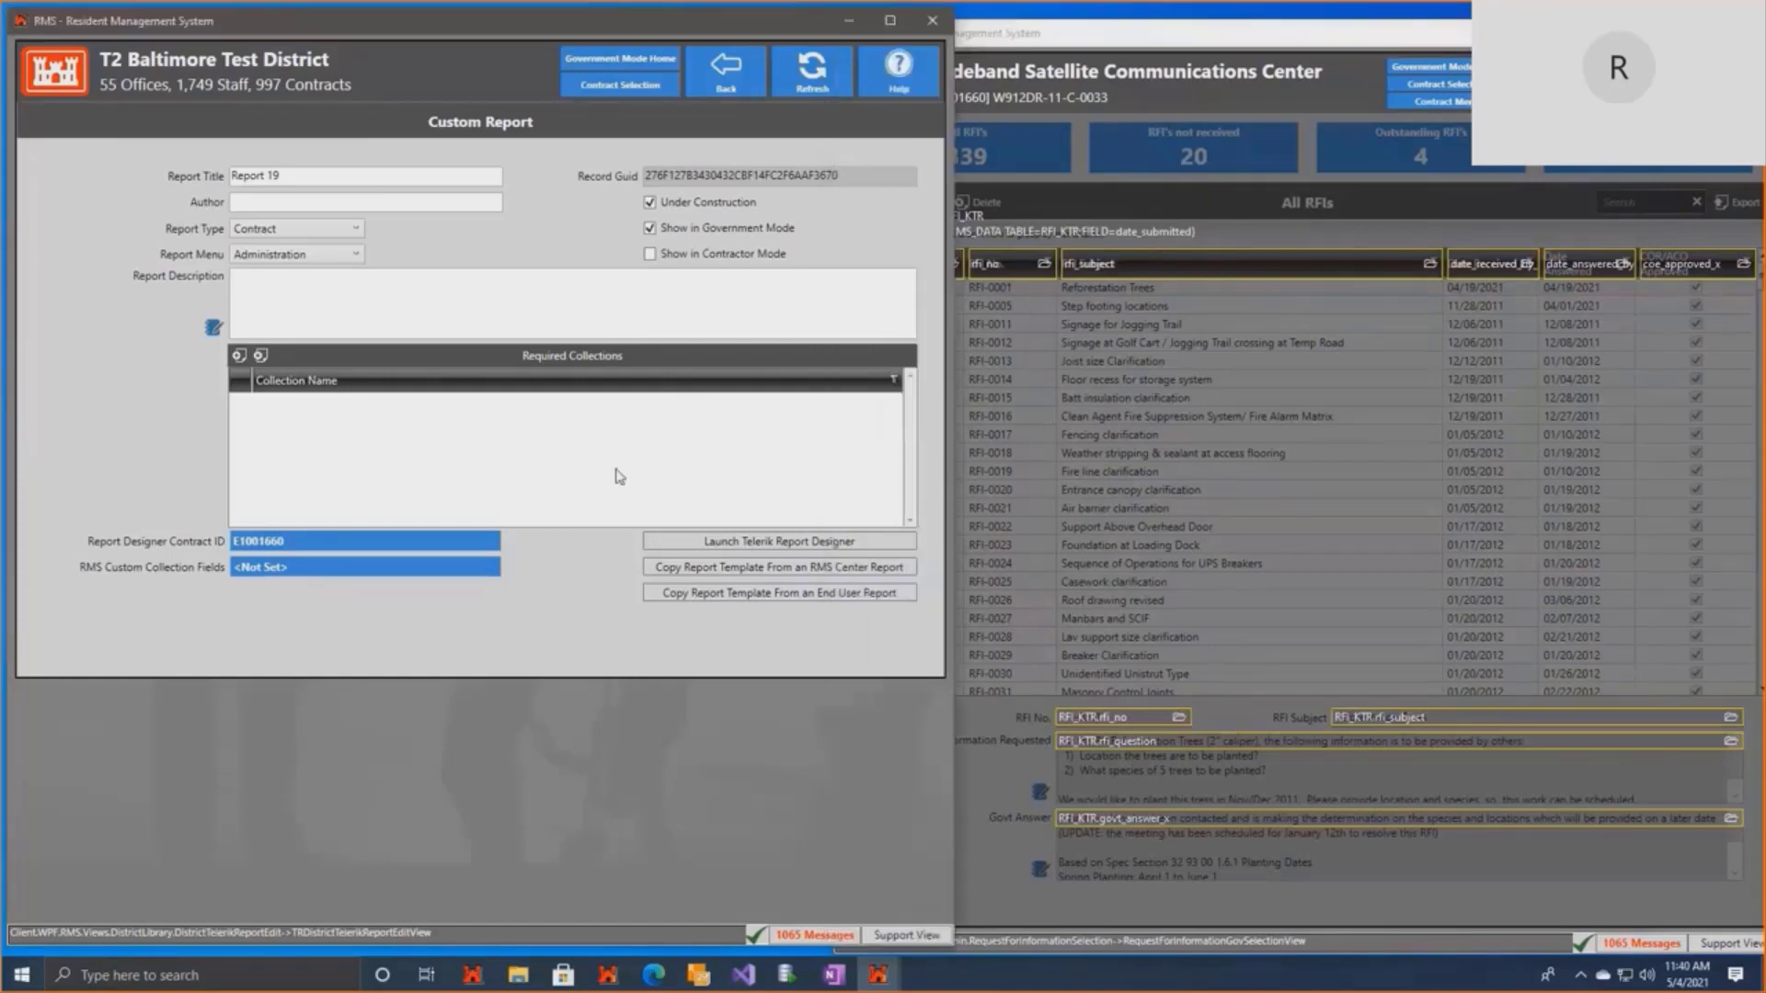
pyautogui.click(240, 356)
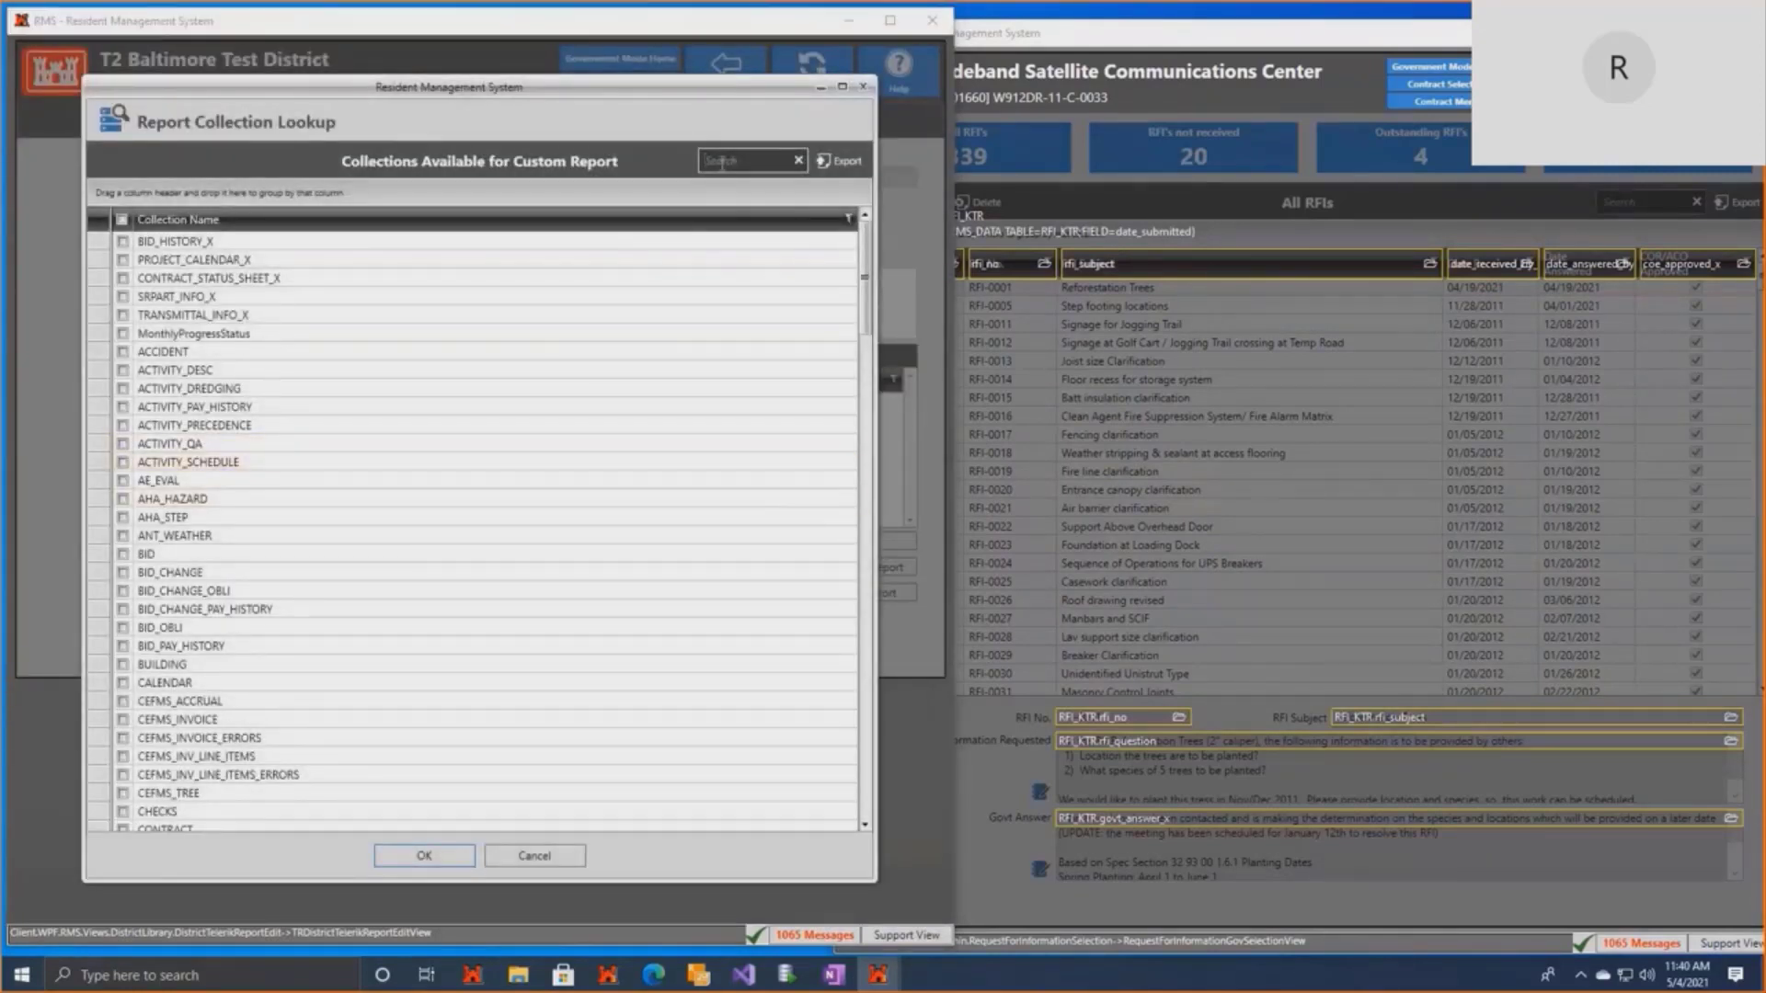
pyautogui.write('rfi')
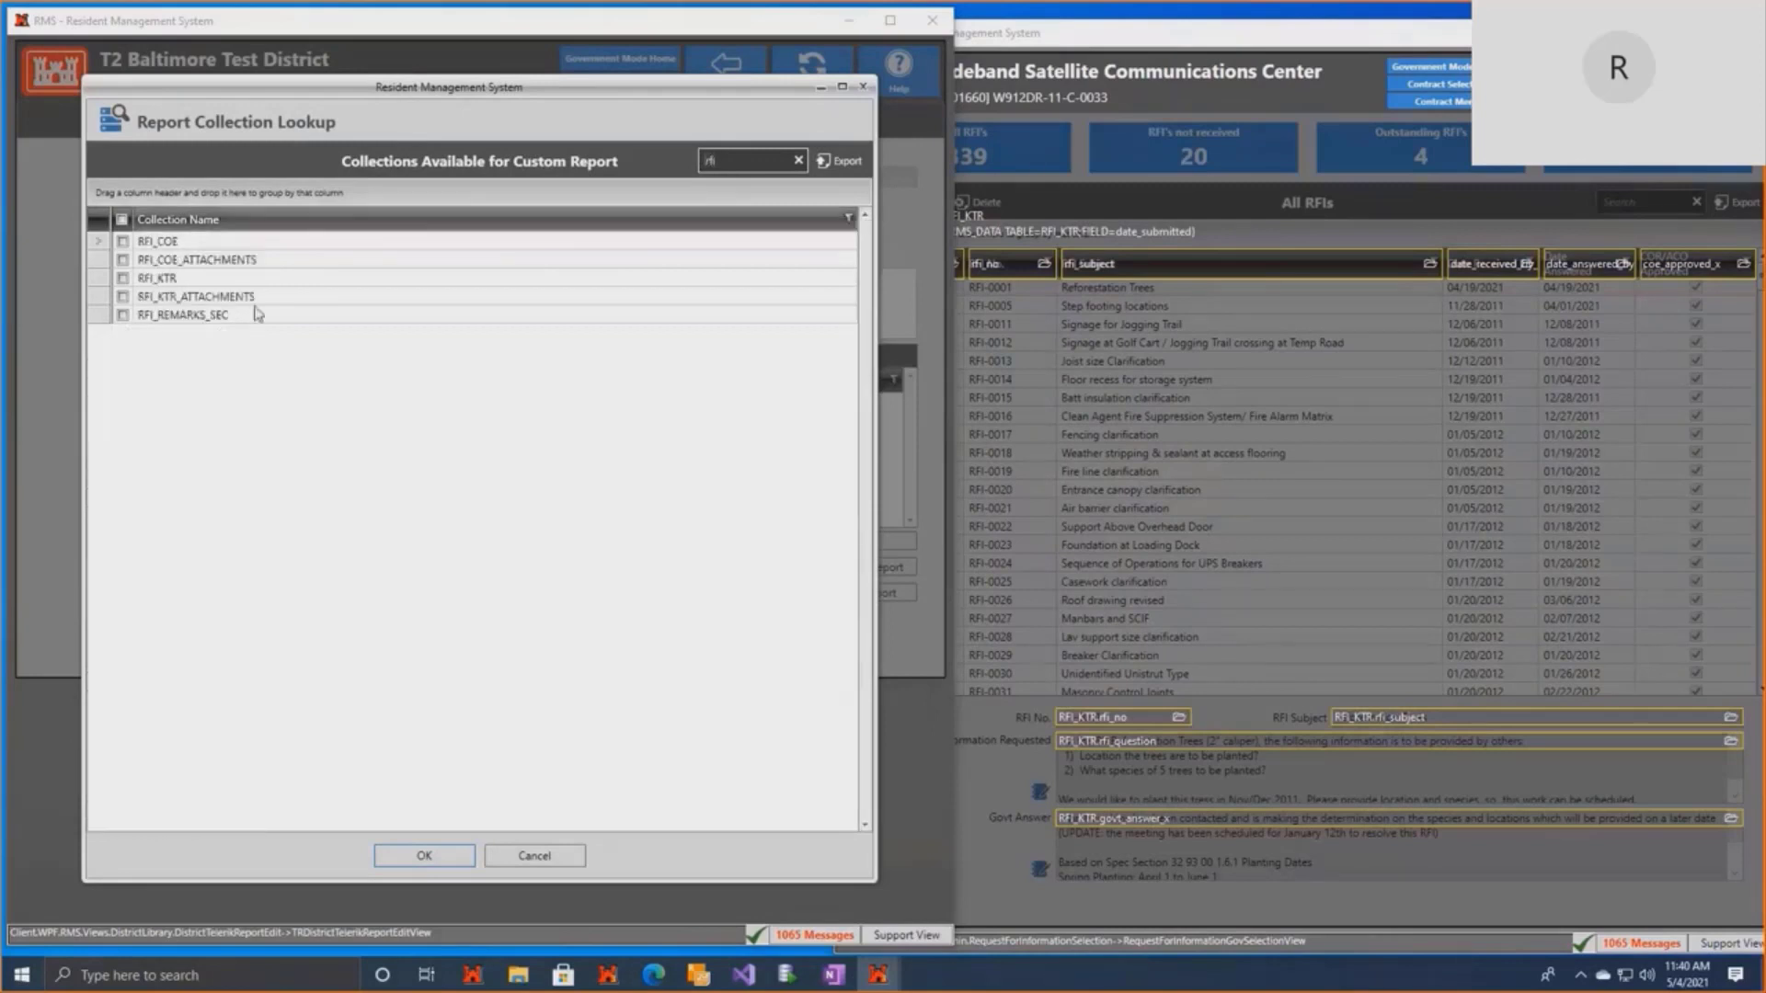
pyautogui.click(277, 280)
pyautogui.click(425, 855)
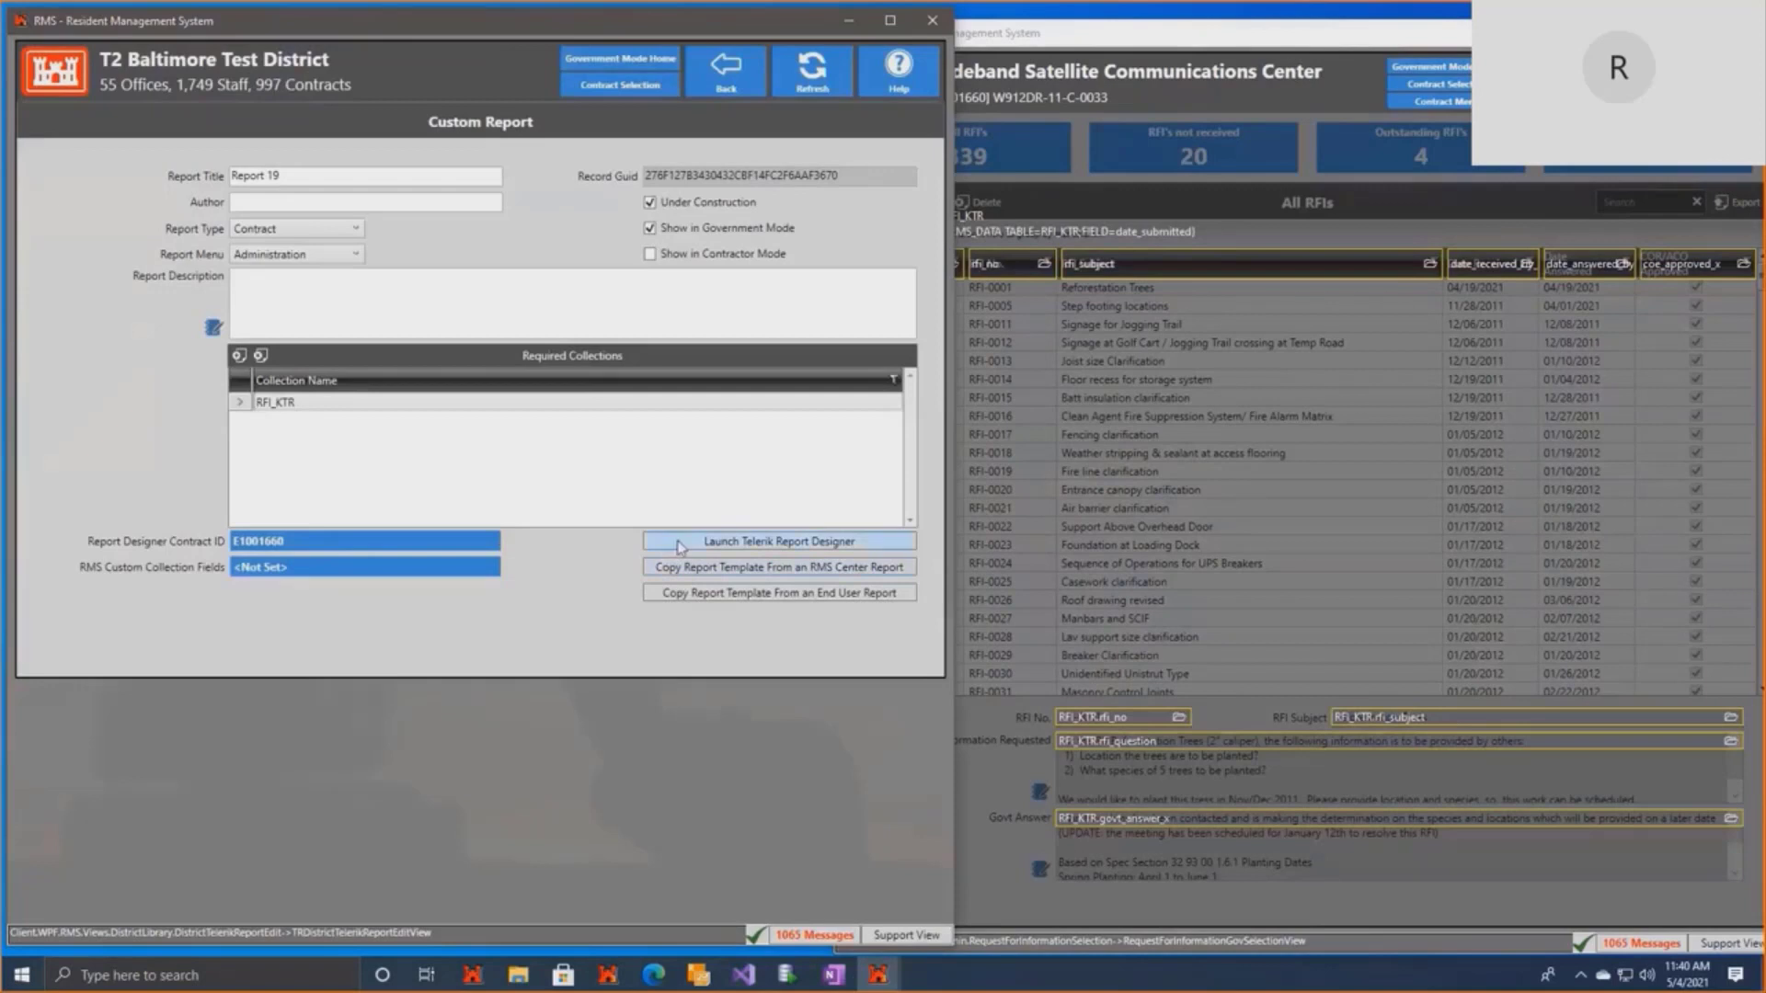
# Launch the Telerik Report Designer for this report, overwriting the existing template file with the database version.
pyautogui.click(680, 544)
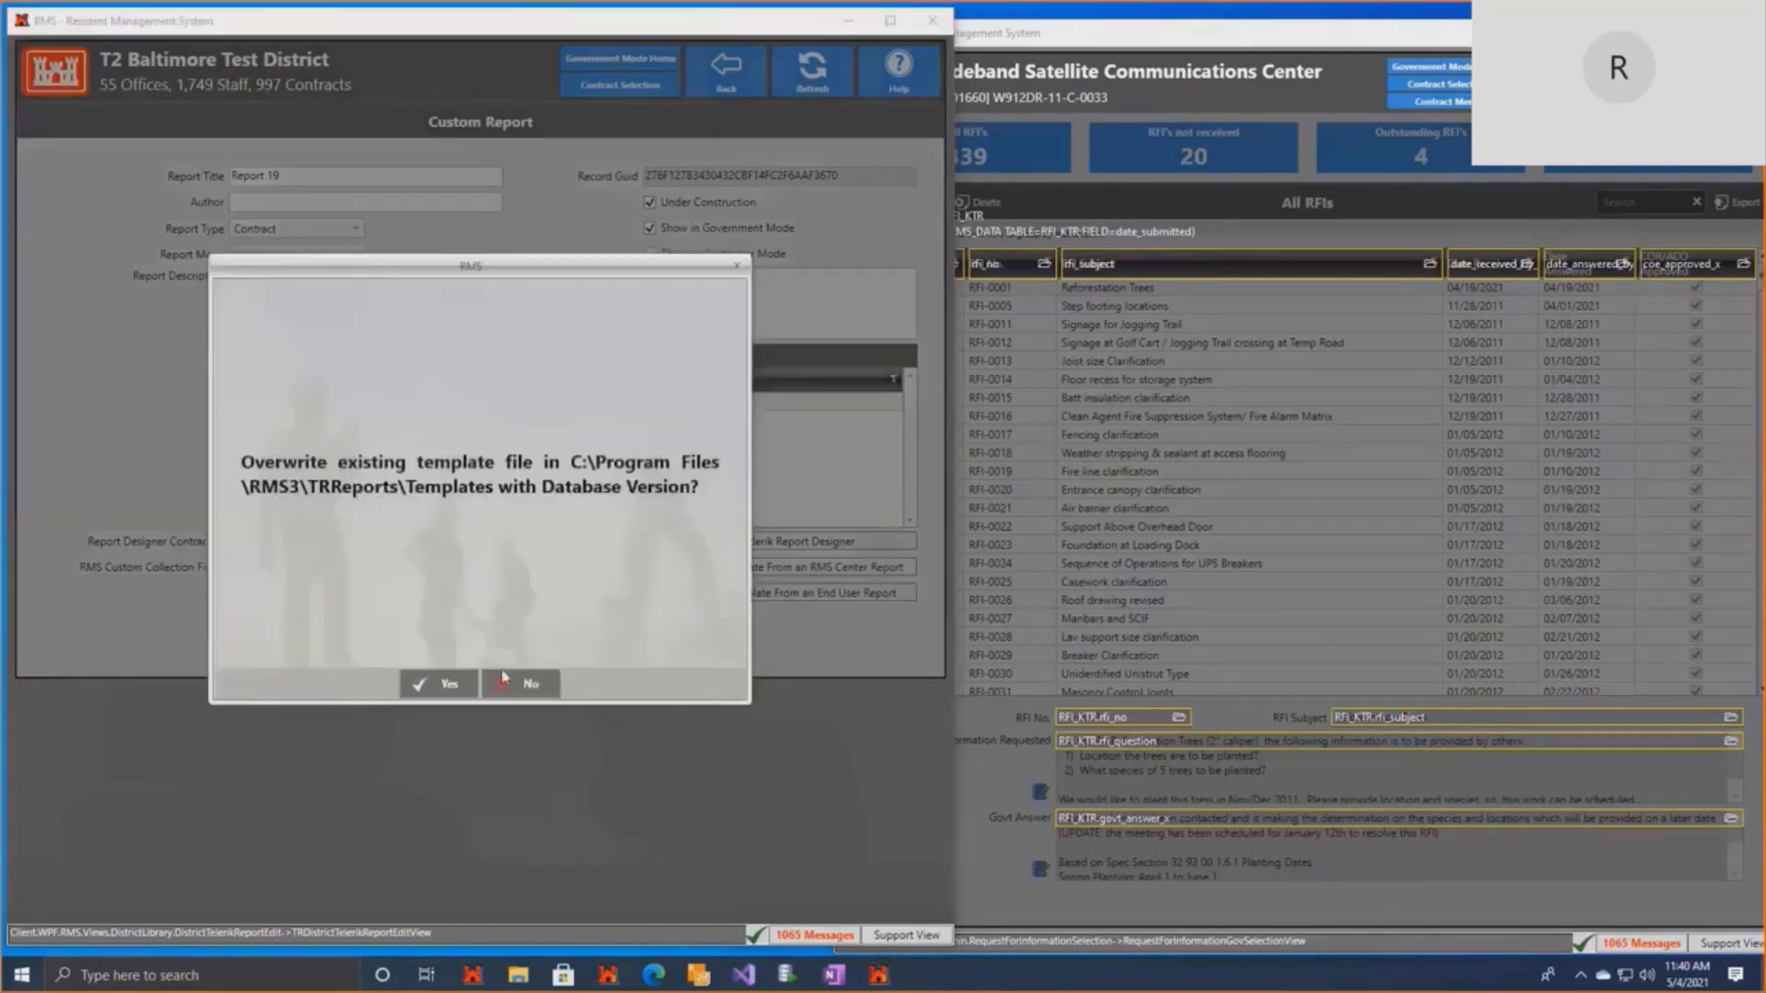
pyautogui.click(423, 679)
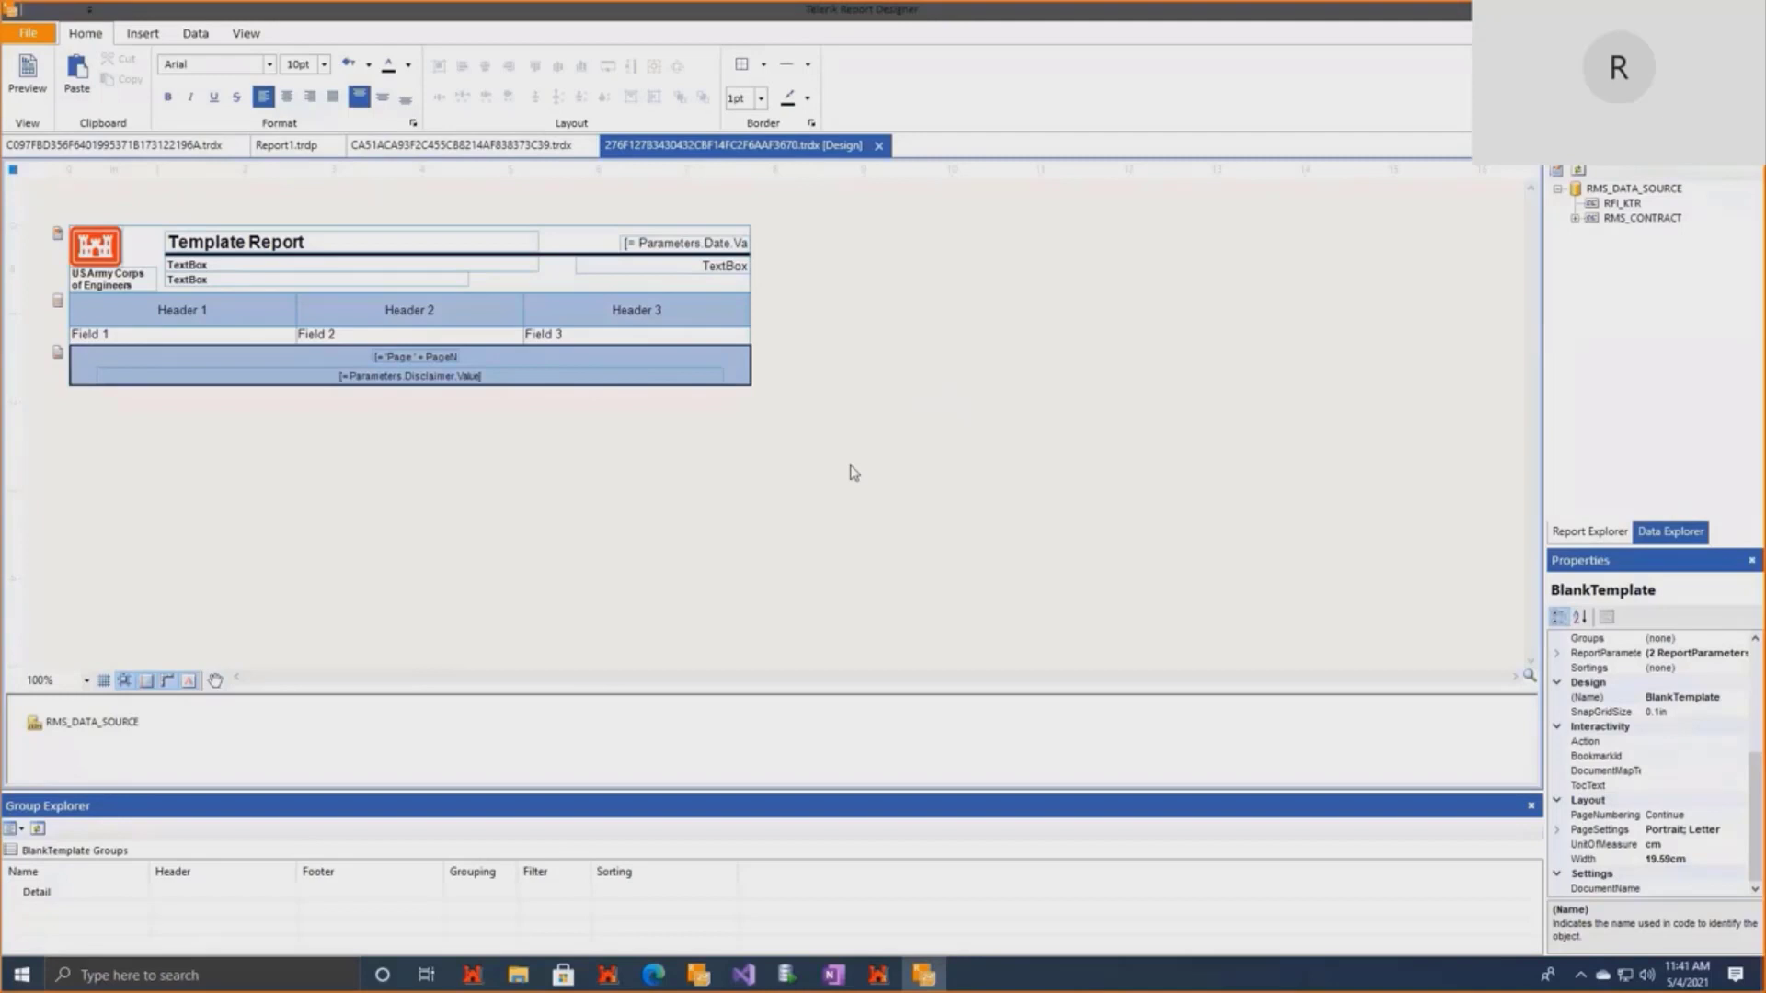
# Examine the template's title and header text boxes on the page and in the report's item hierarchy.
pyautogui.click(362, 239)
pyautogui.moveTo(355, 241)
pyautogui.mouseDown()
pyautogui.moveTo(379, 239)
pyautogui.moveTo(349, 247)
pyautogui.mouseUp()
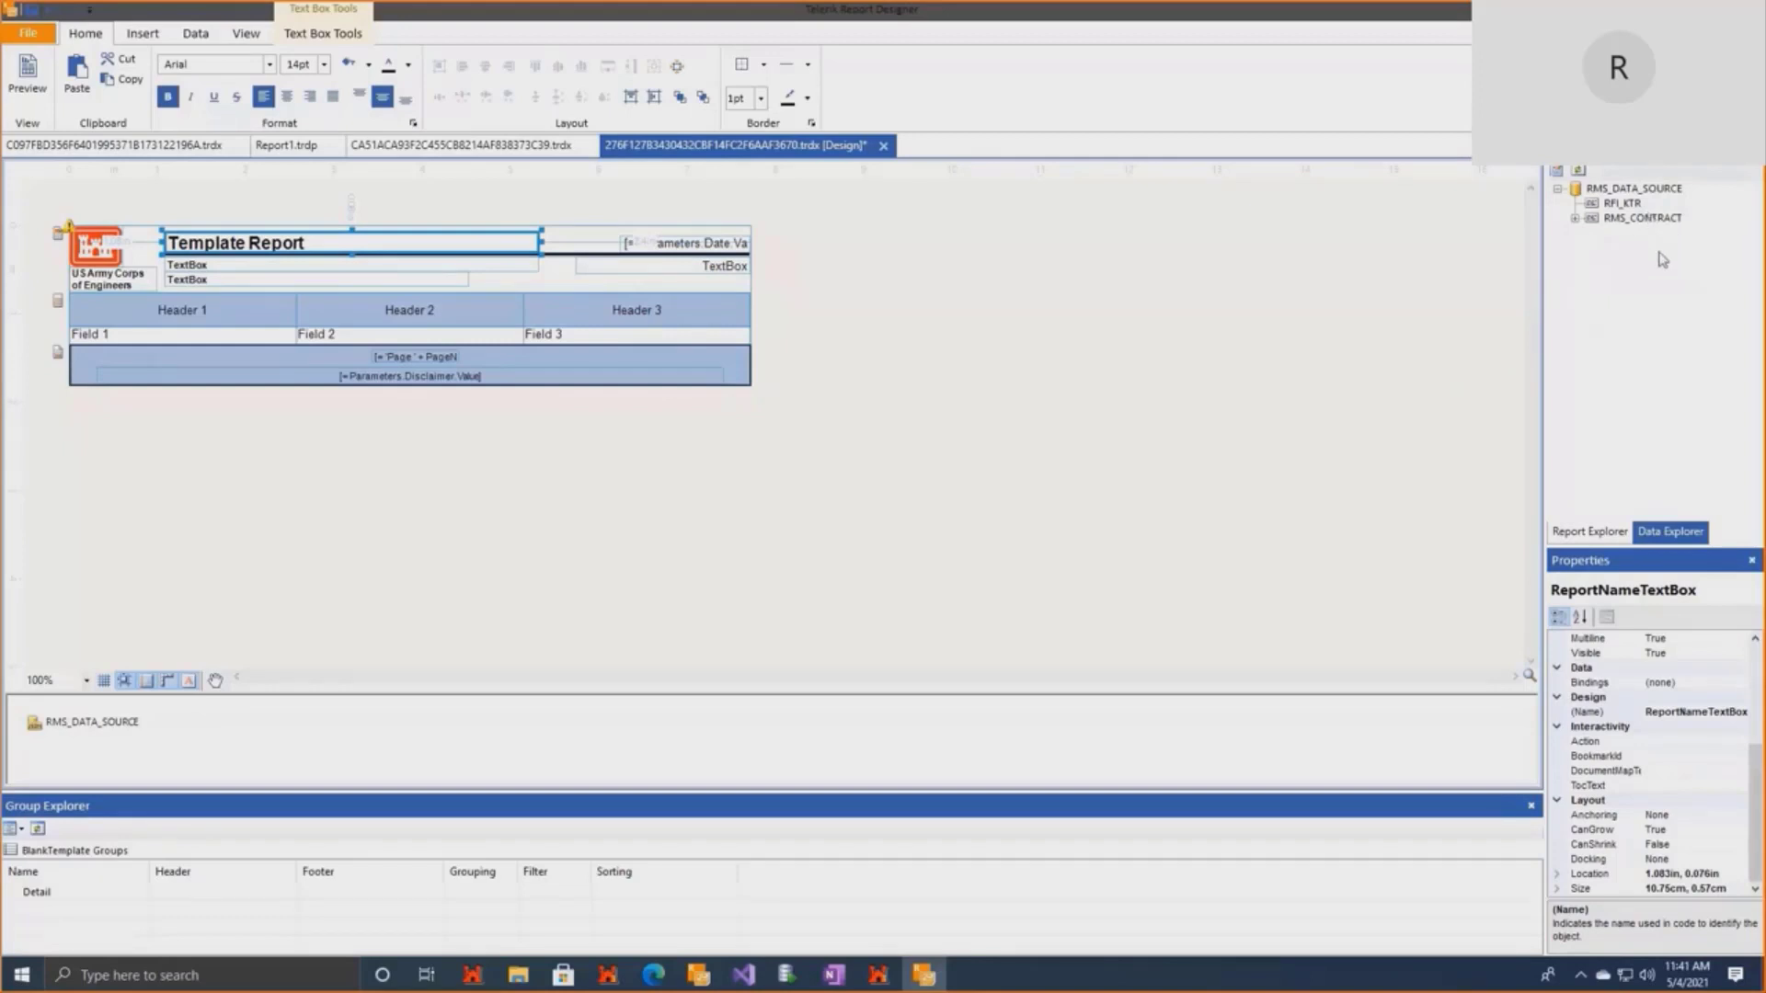
pyautogui.click(1589, 533)
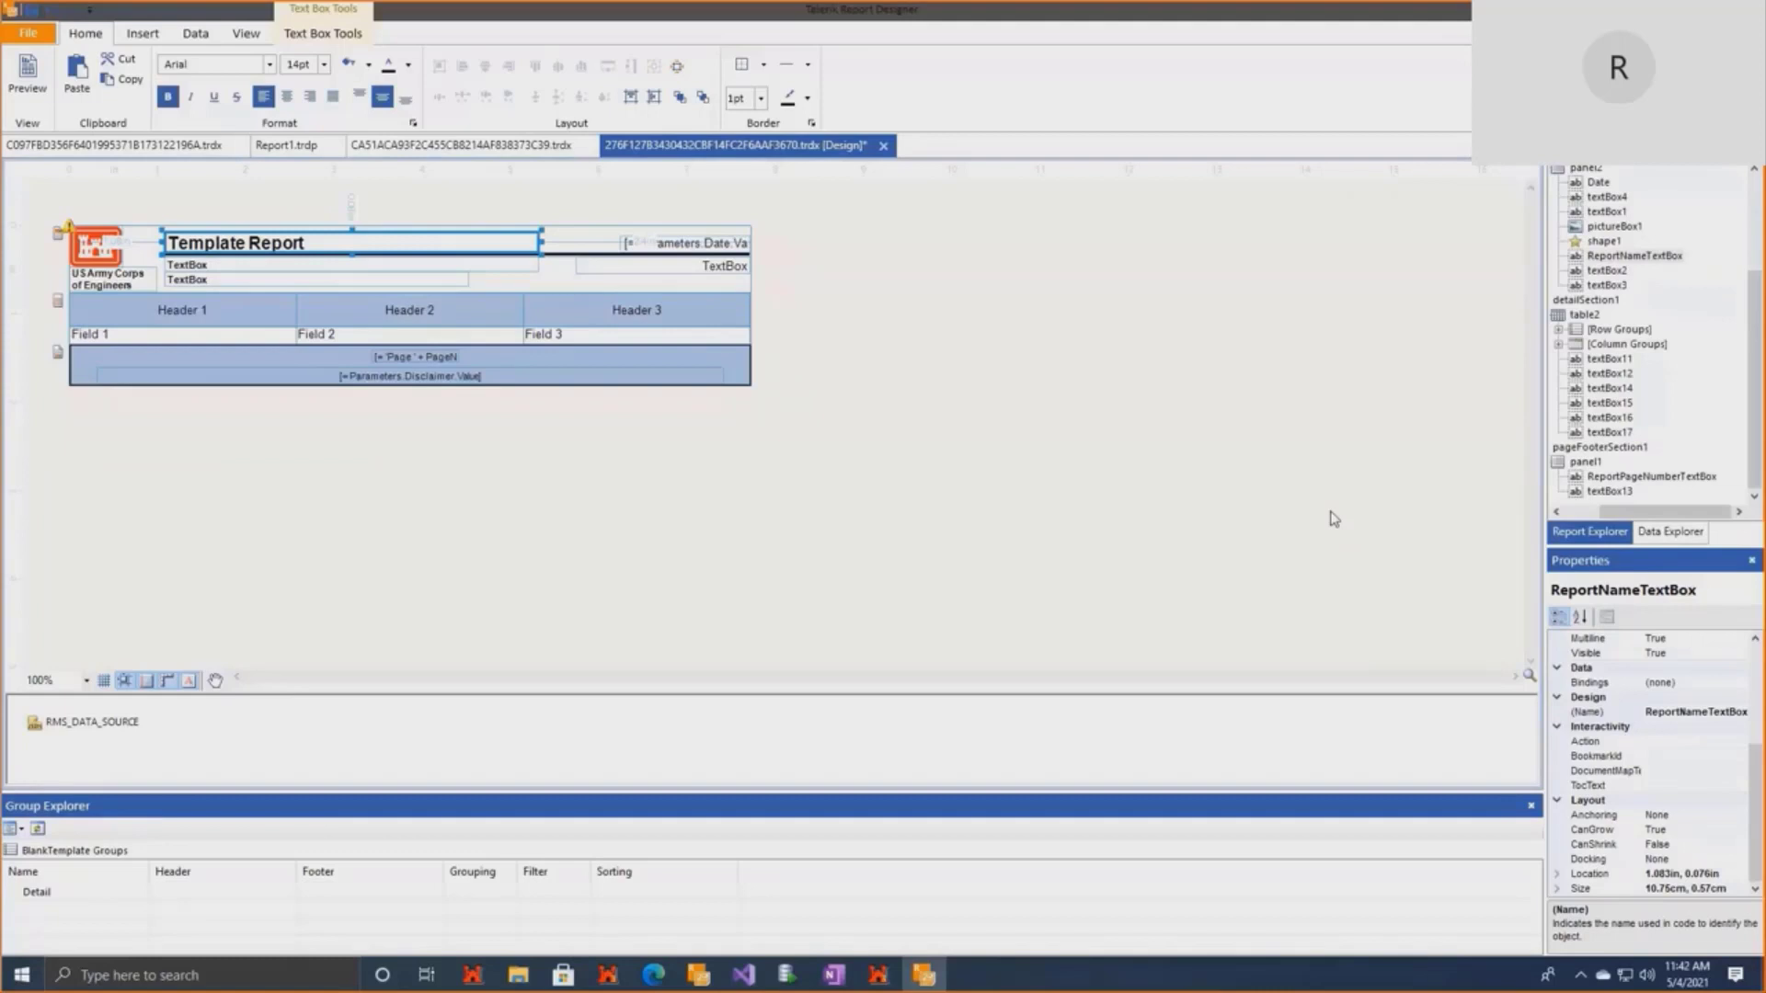
pyautogui.scroll(3, 1603, 396)
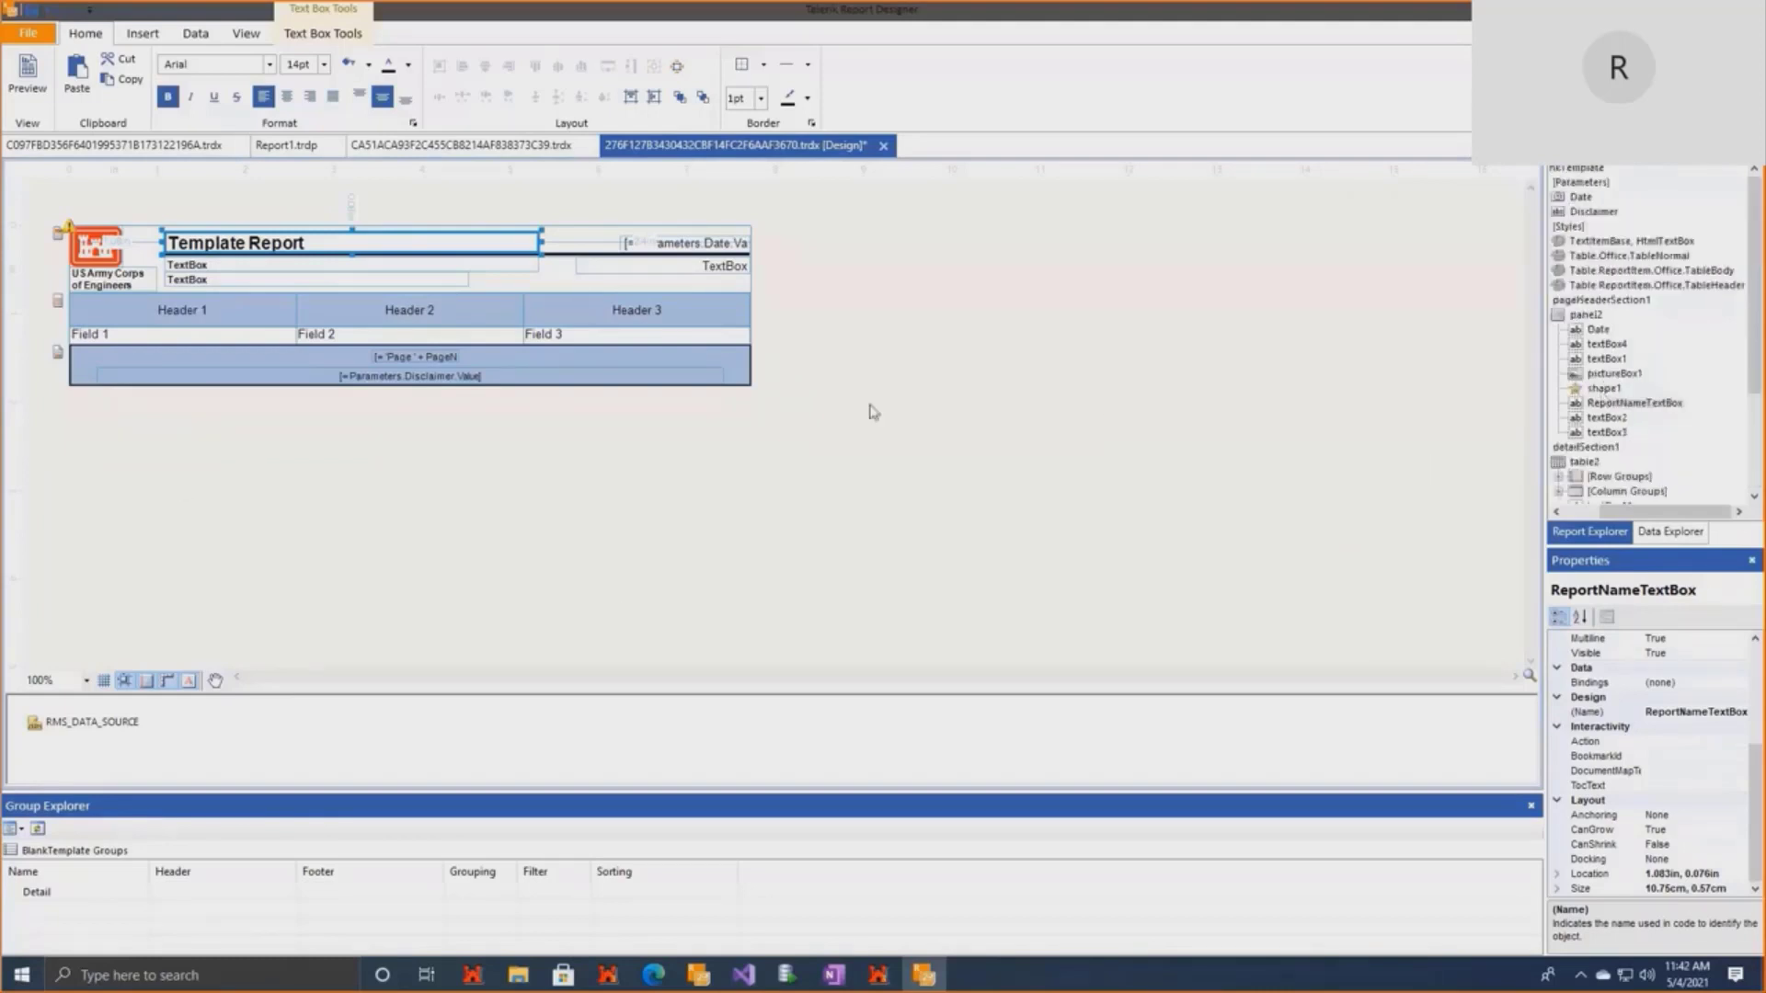
pyautogui.click(1606, 343)
pyautogui.click(1606, 359)
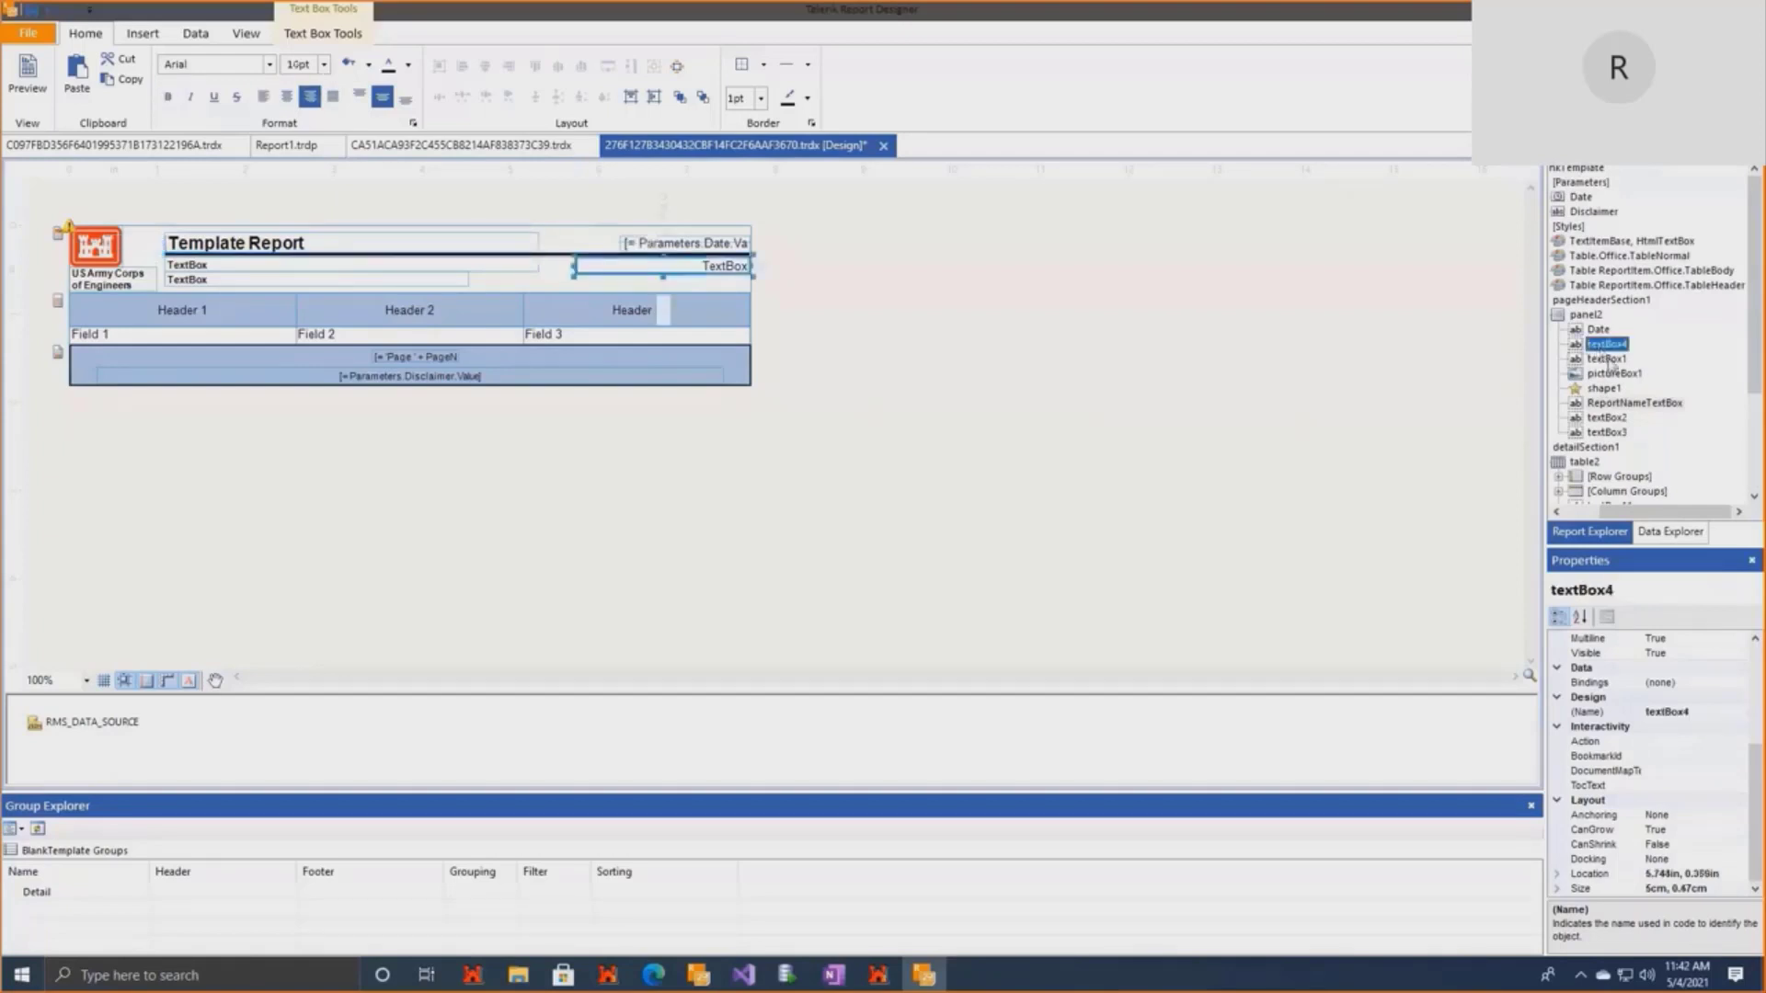
pyautogui.click(1609, 417)
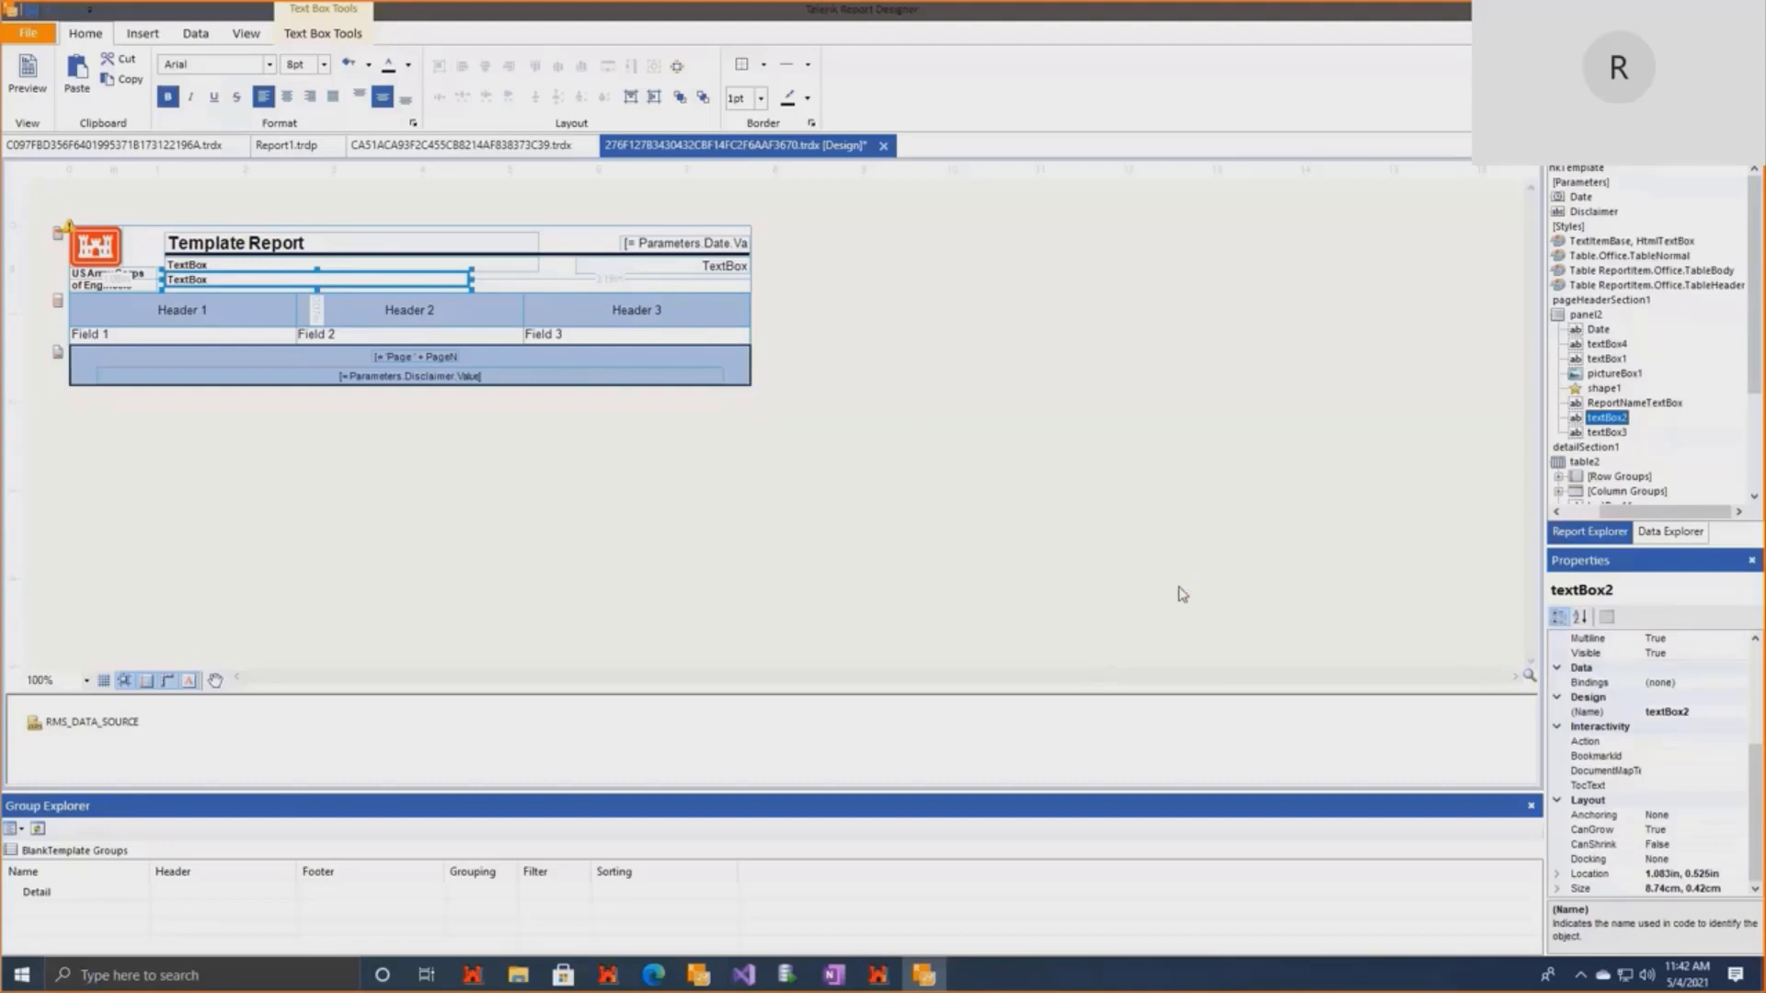
# Examine RMS_DATA_SOURCE, the detail table, and the report items and data source types that can be inserted.
pyautogui.click(129, 724)
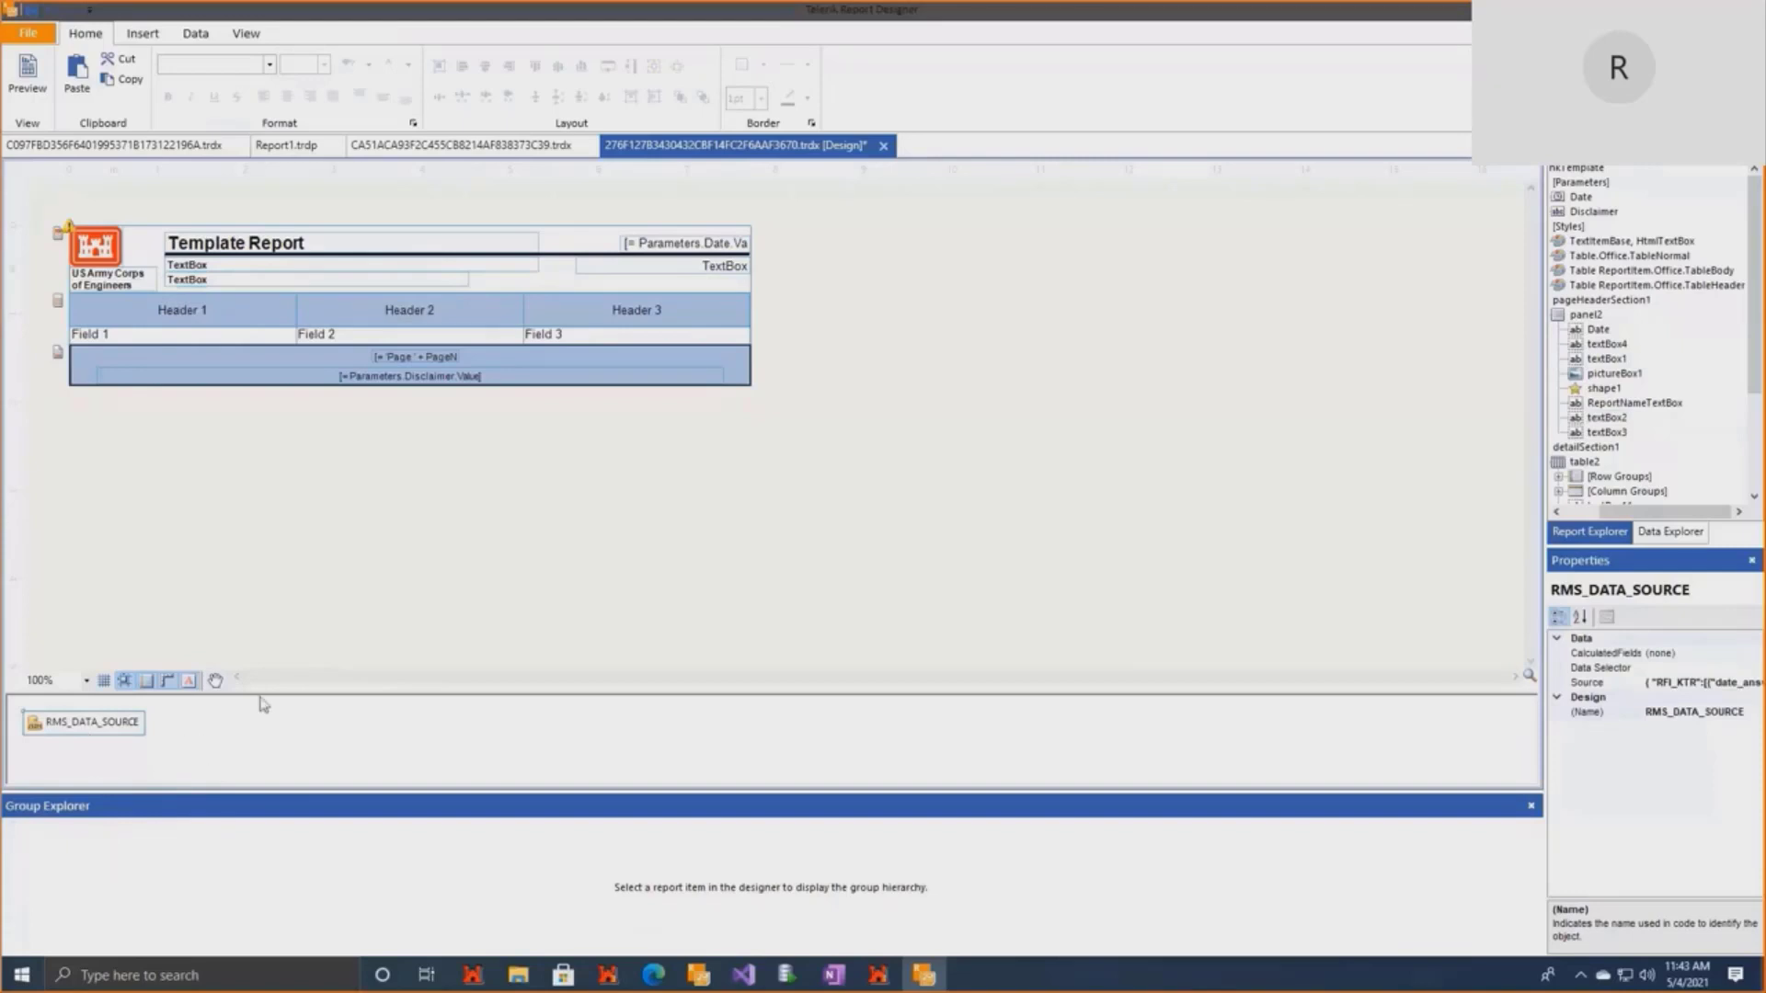
pyautogui.click(589, 587)
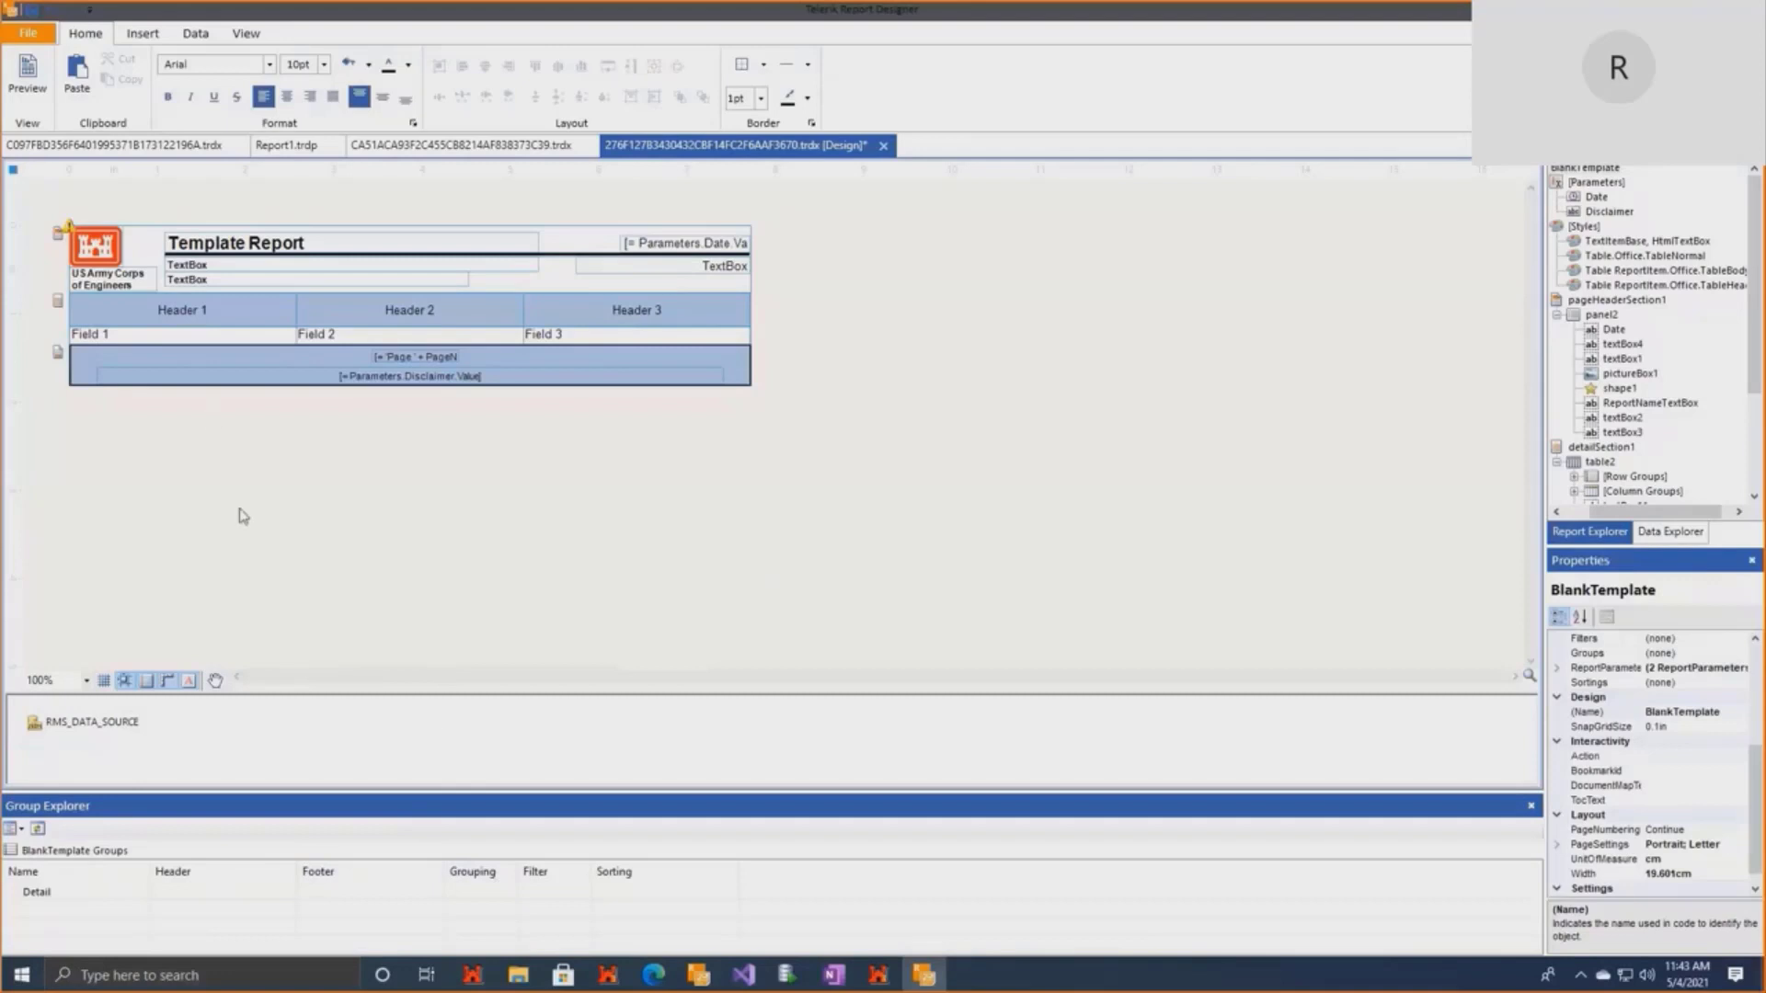
pyautogui.click(105, 313)
pyautogui.click(64, 283)
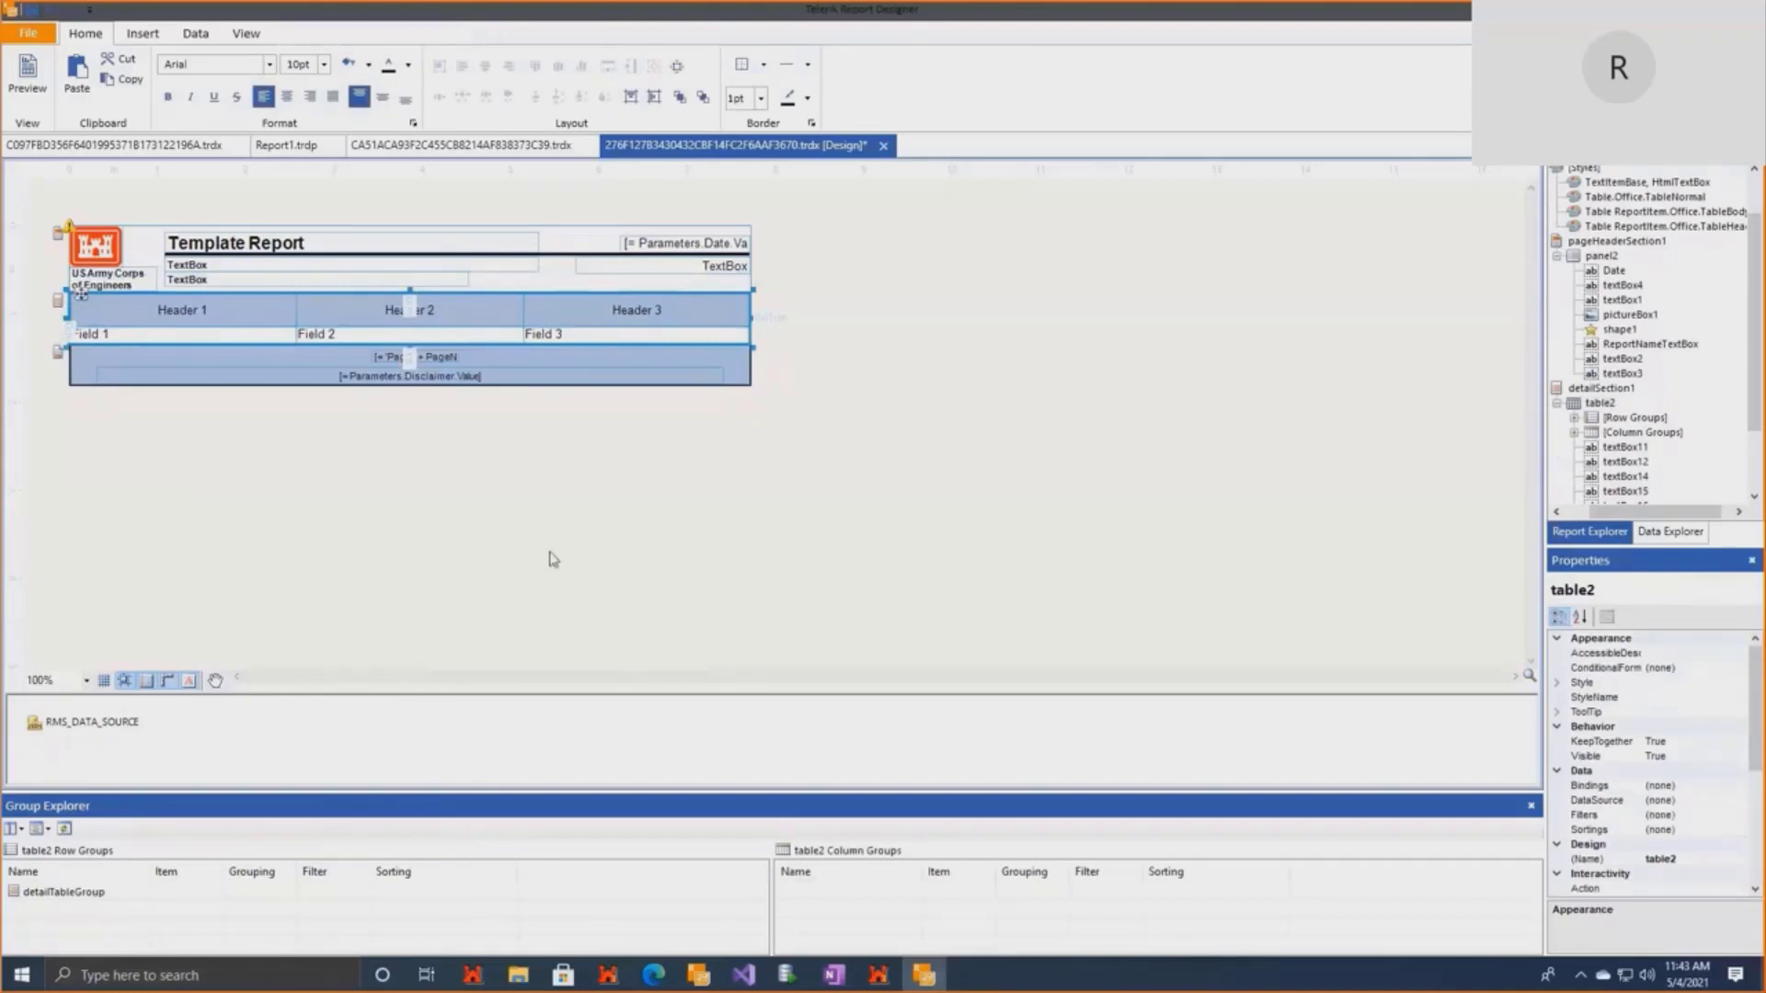
pyautogui.click(143, 34)
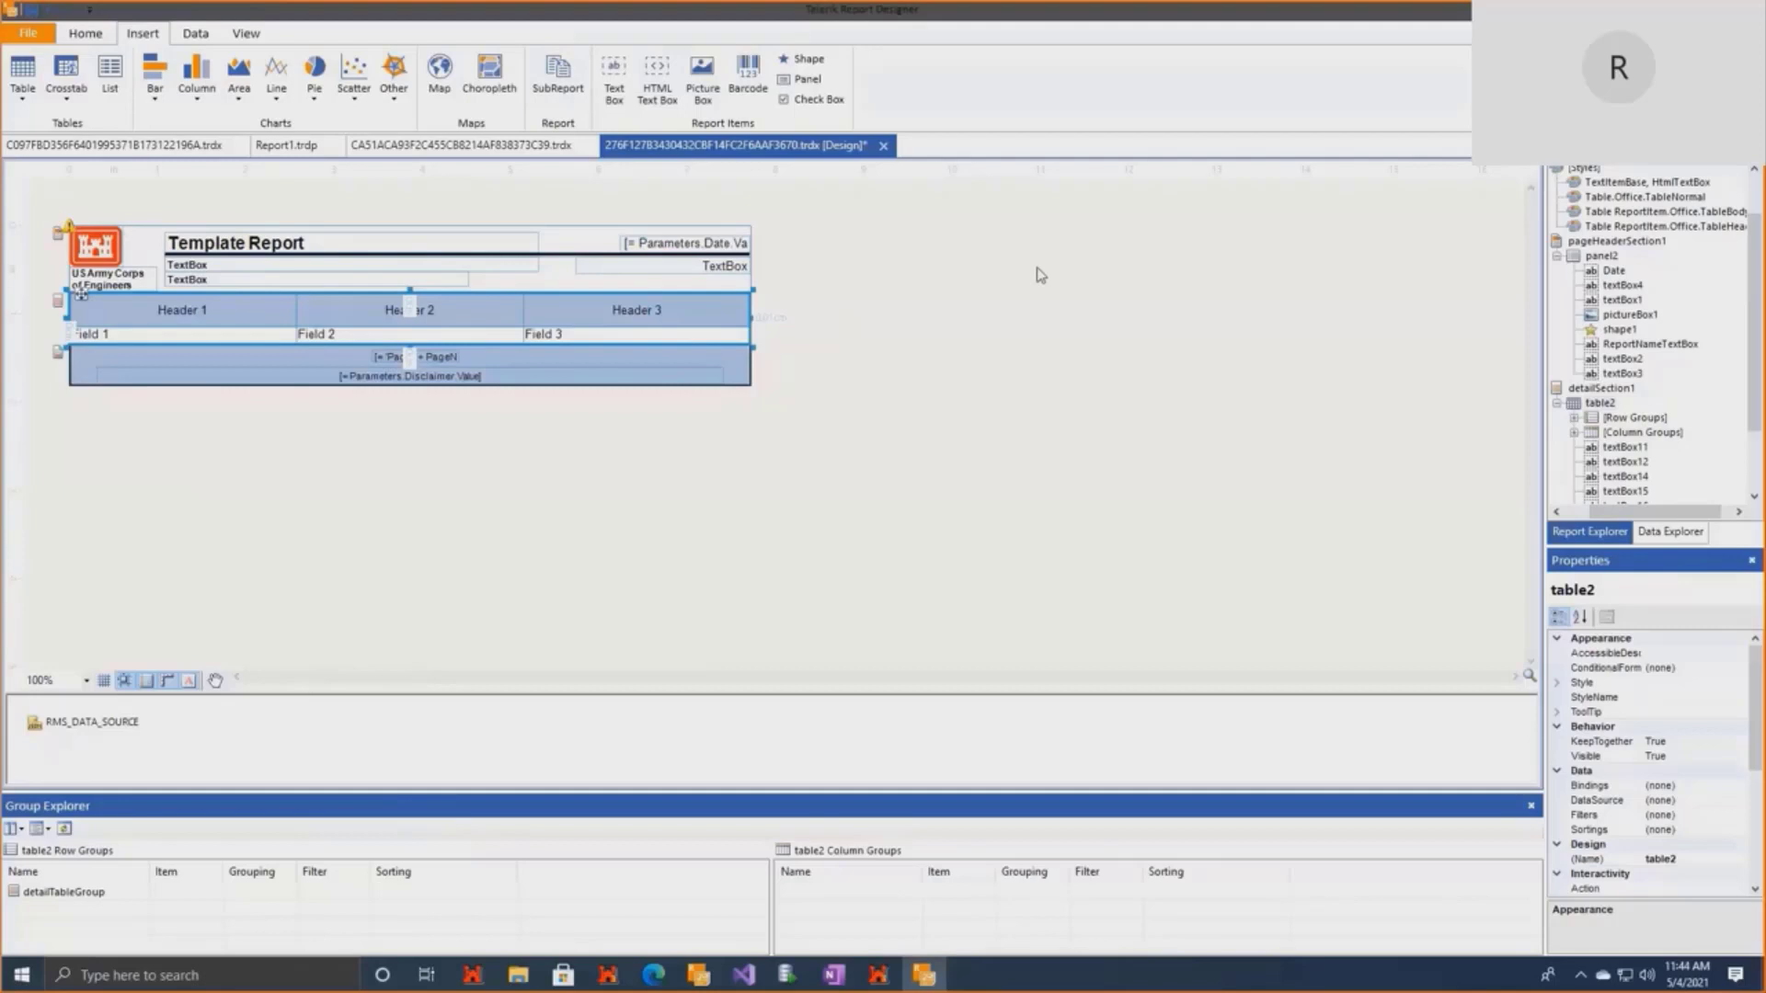
pyautogui.click(990, 322)
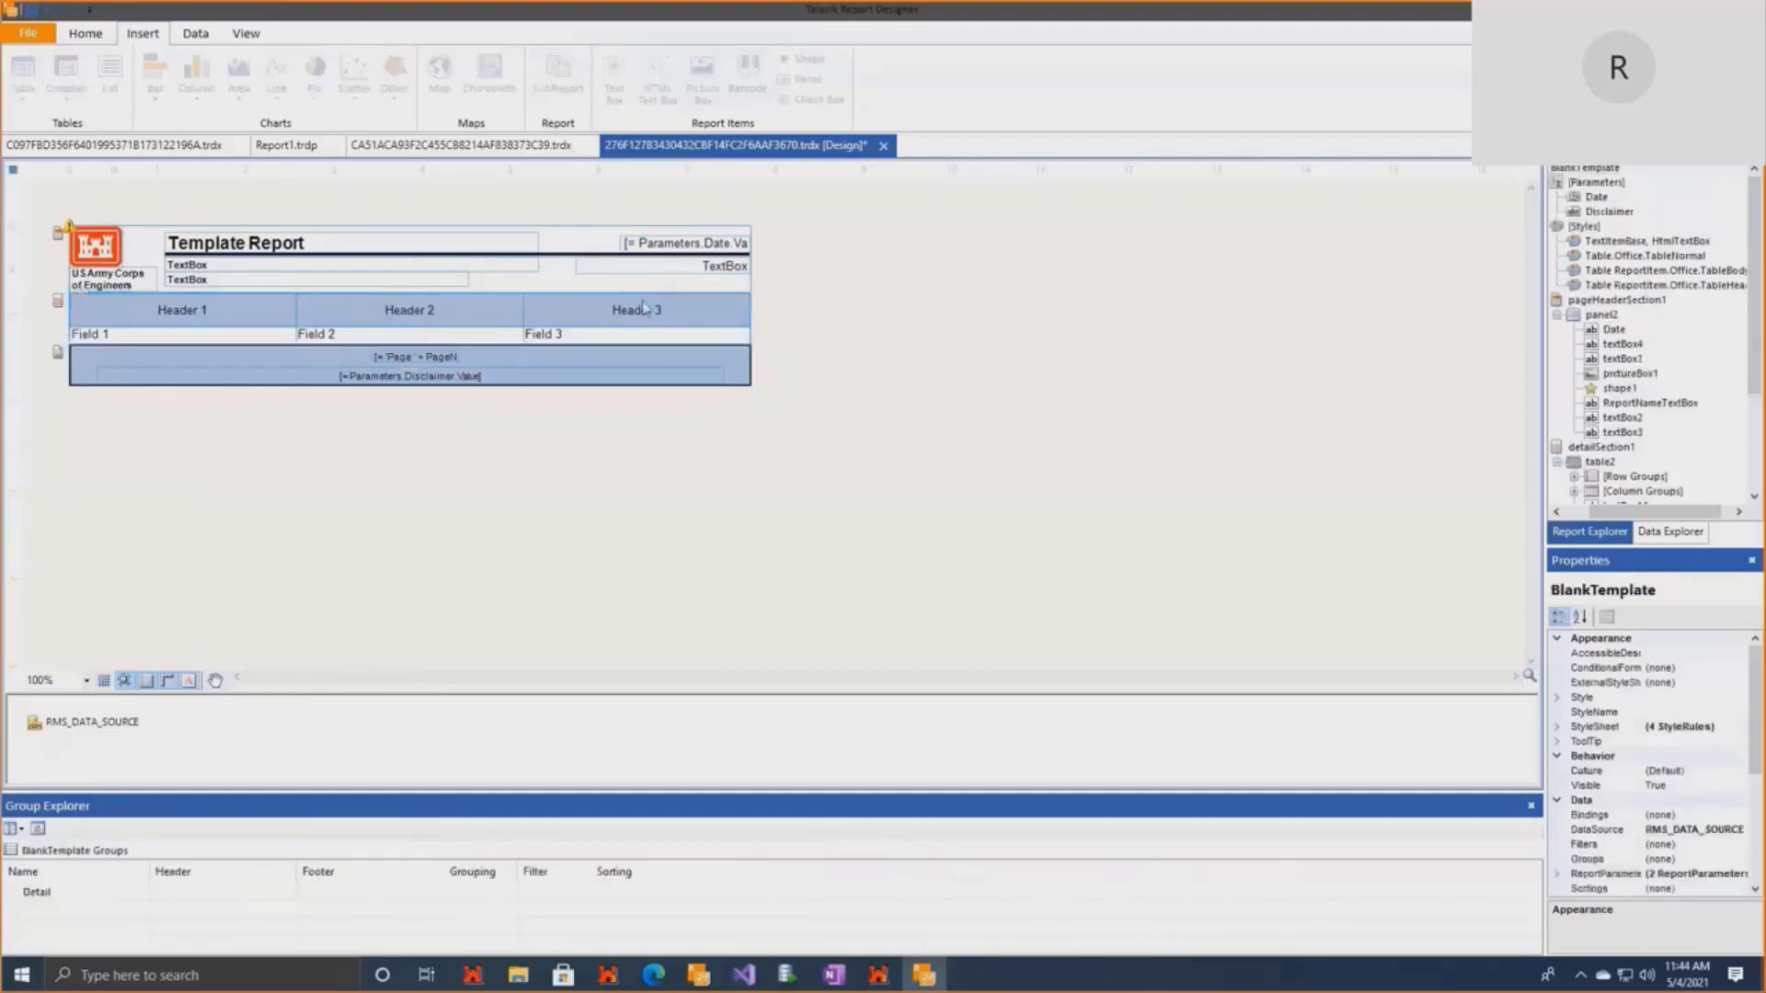
pyautogui.click(194, 34)
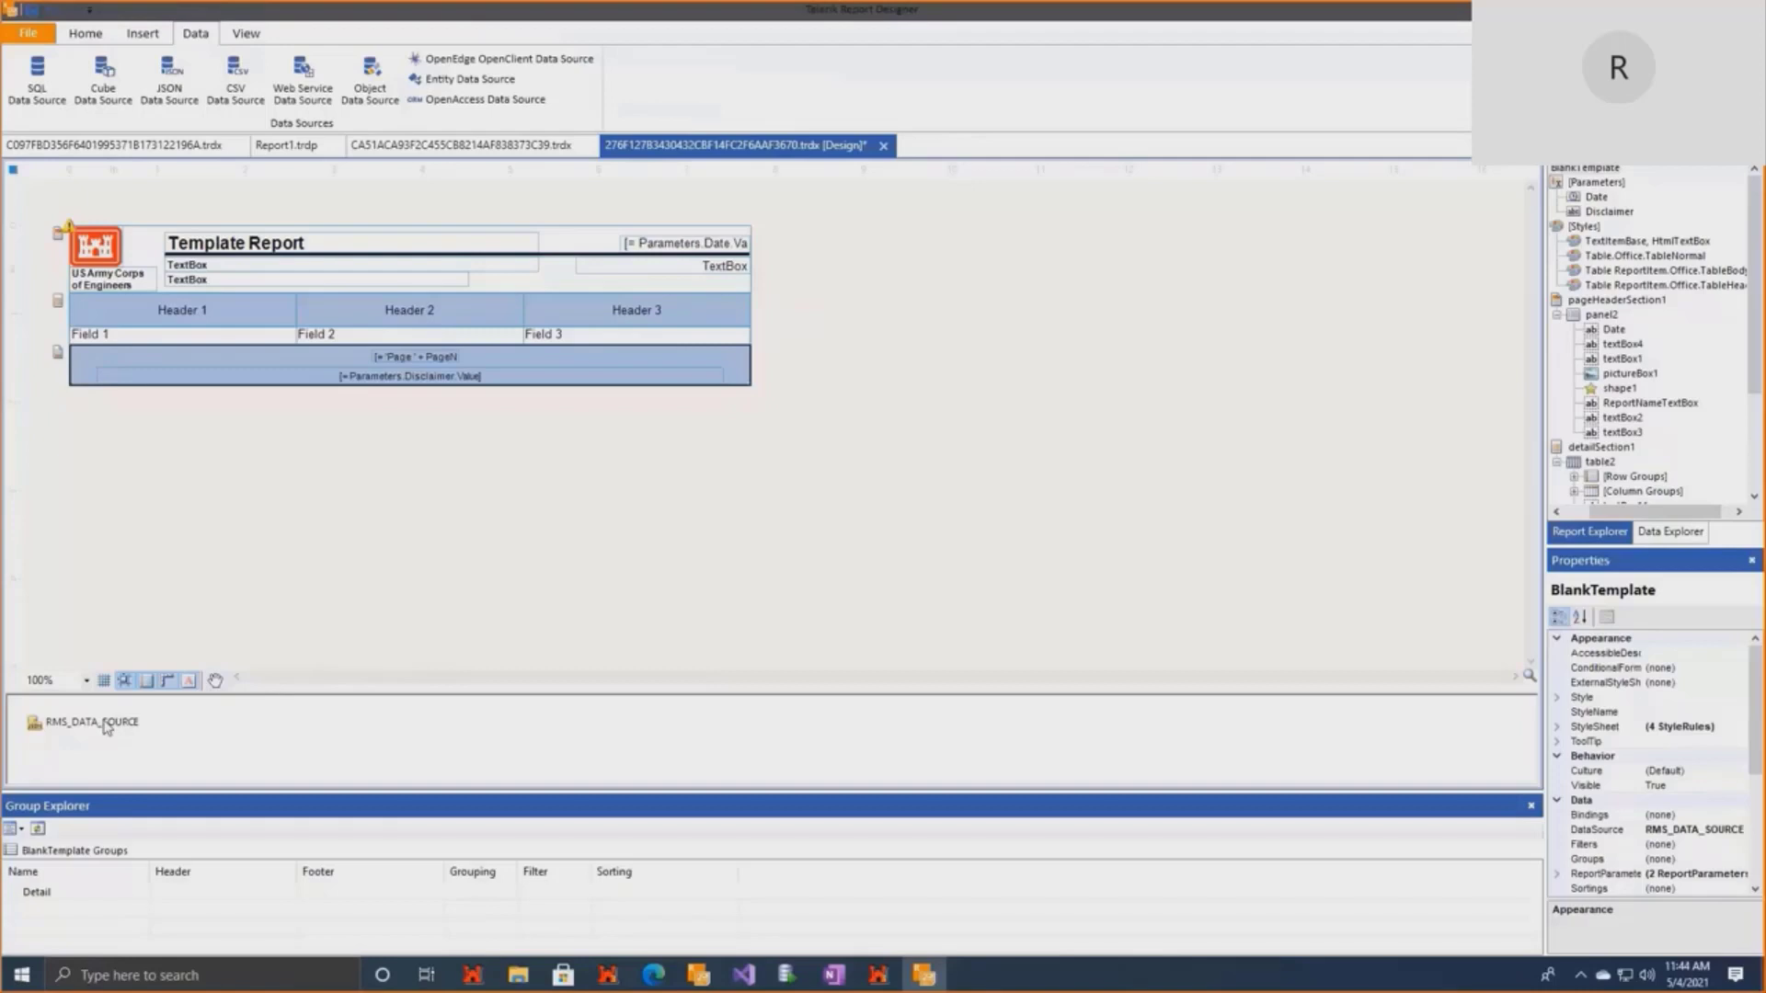
pyautogui.click(85, 35)
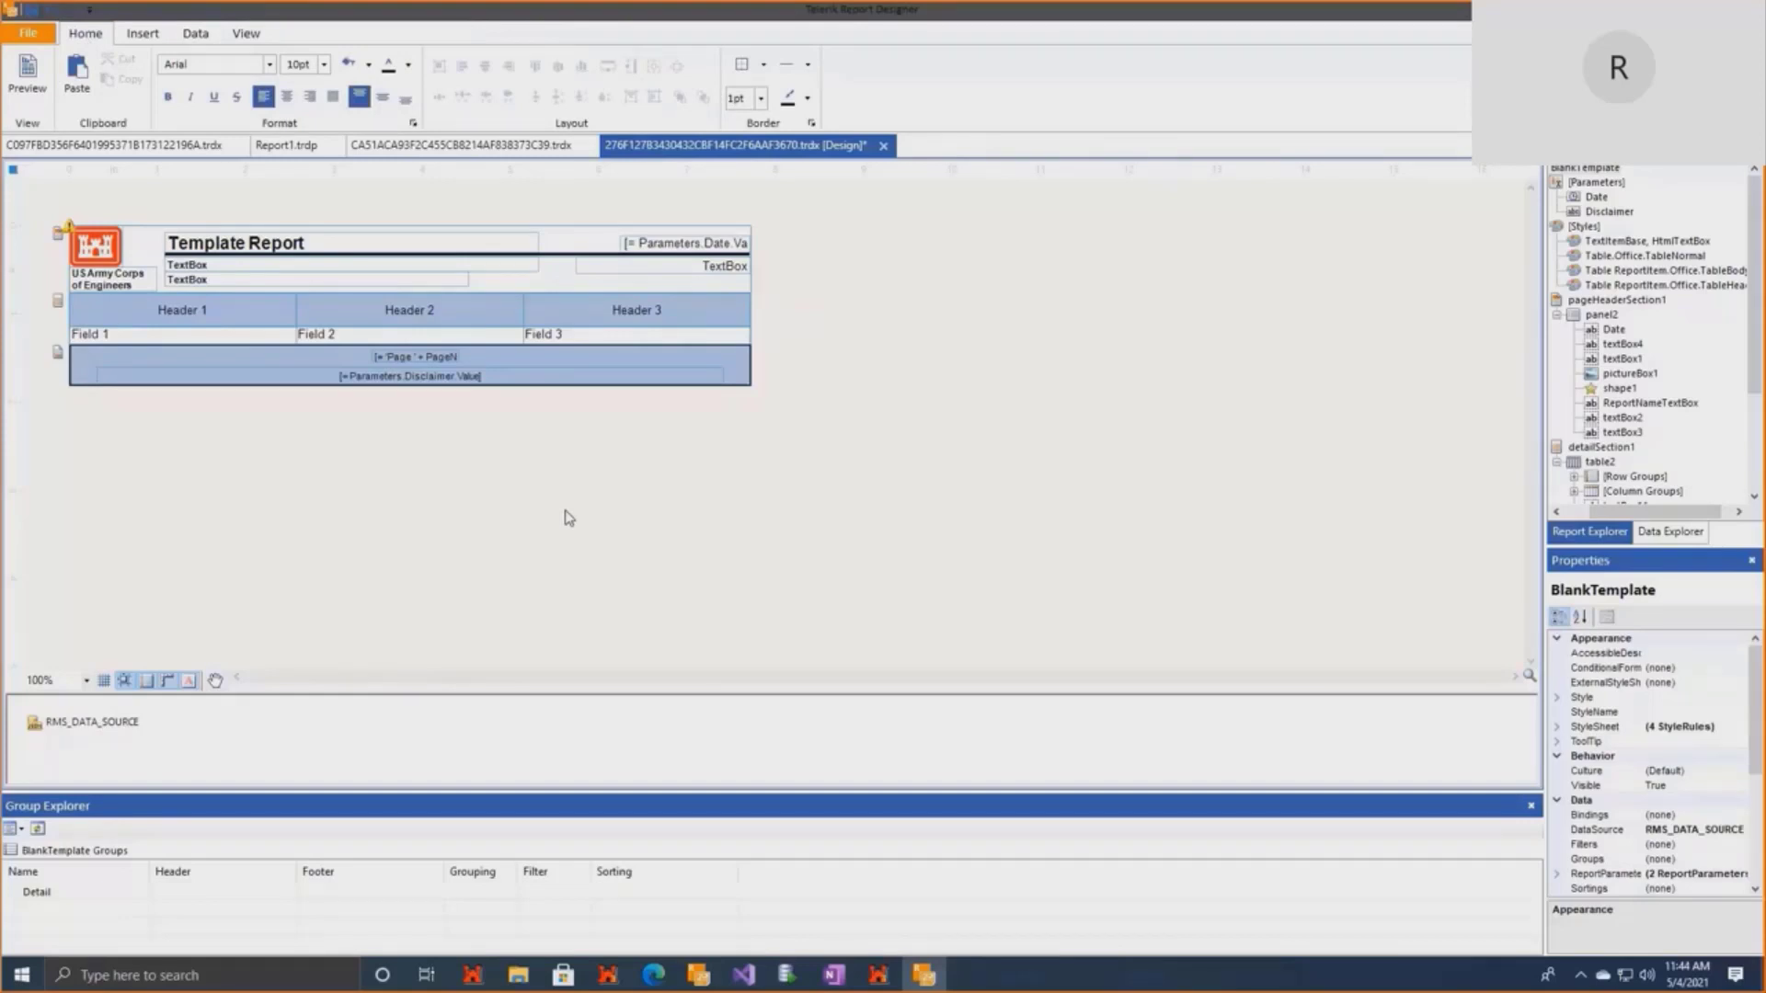
# Restore the report designer to a smaller window and arrange it beside the visible columns of the All RFIs window.
pyautogui.click(1696, 9)
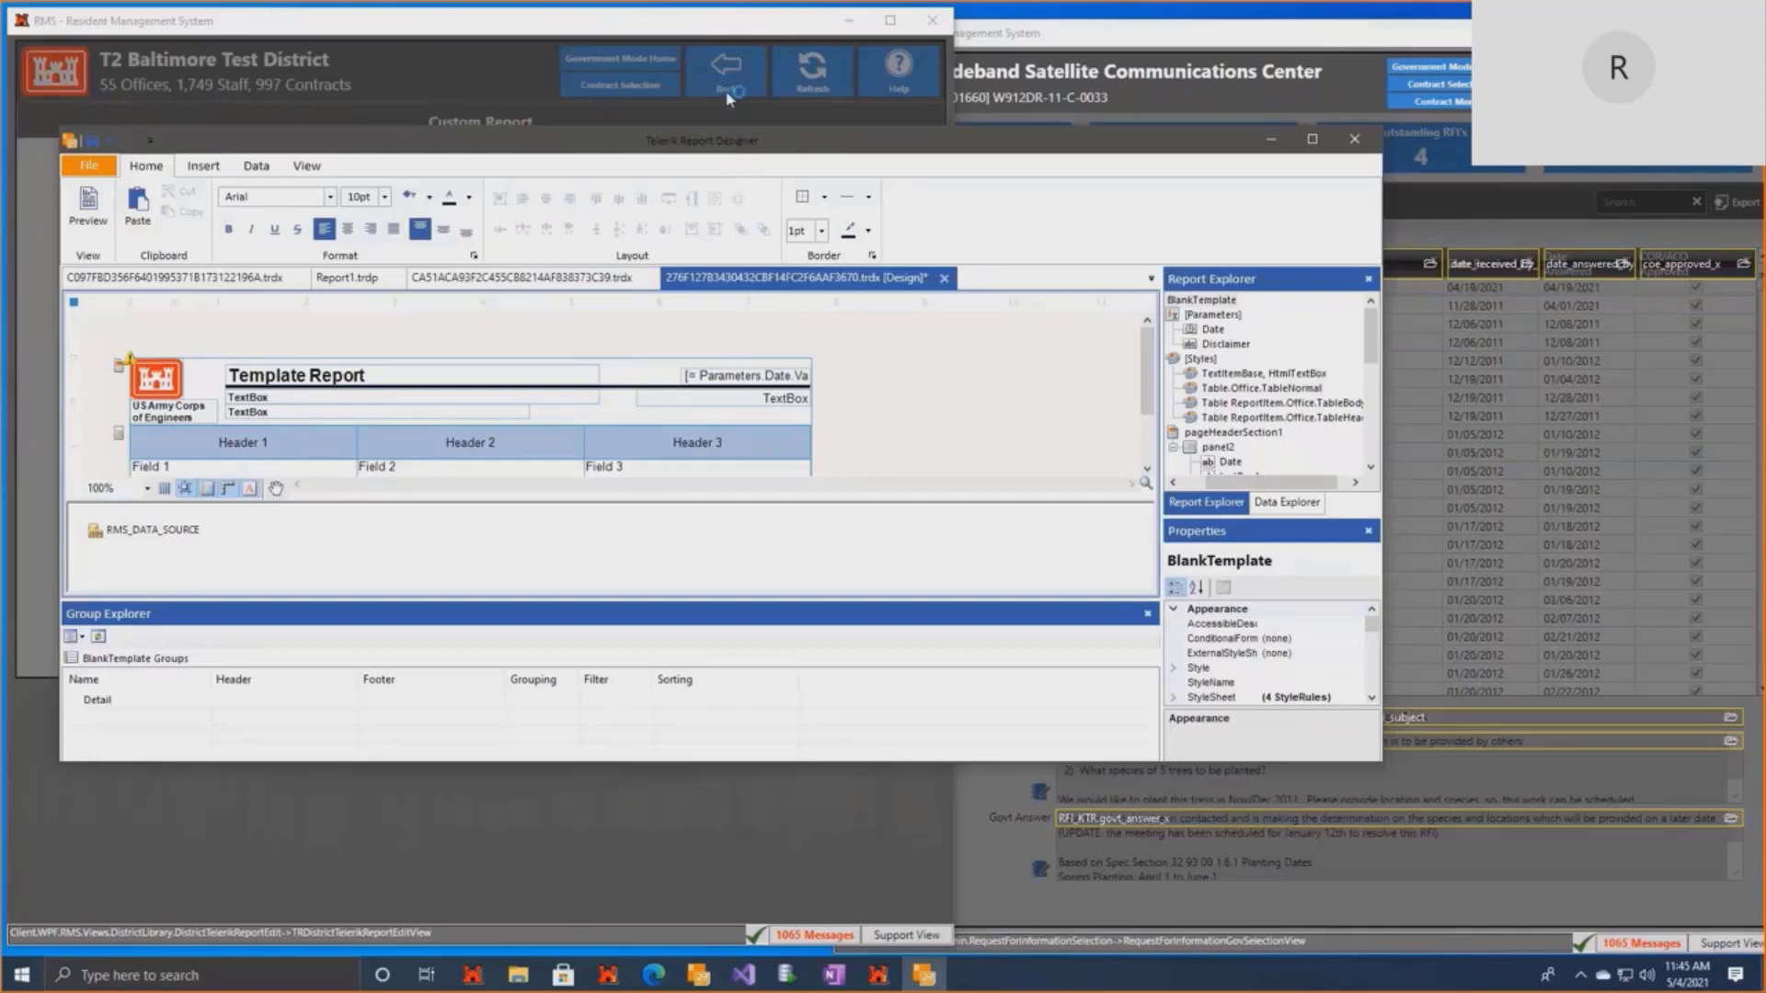
pyautogui.moveTo(730, 143); pyautogui.dragTo(677, 27)
pyautogui.moveTo(1330, 646); pyautogui.dragTo(1152, 929)
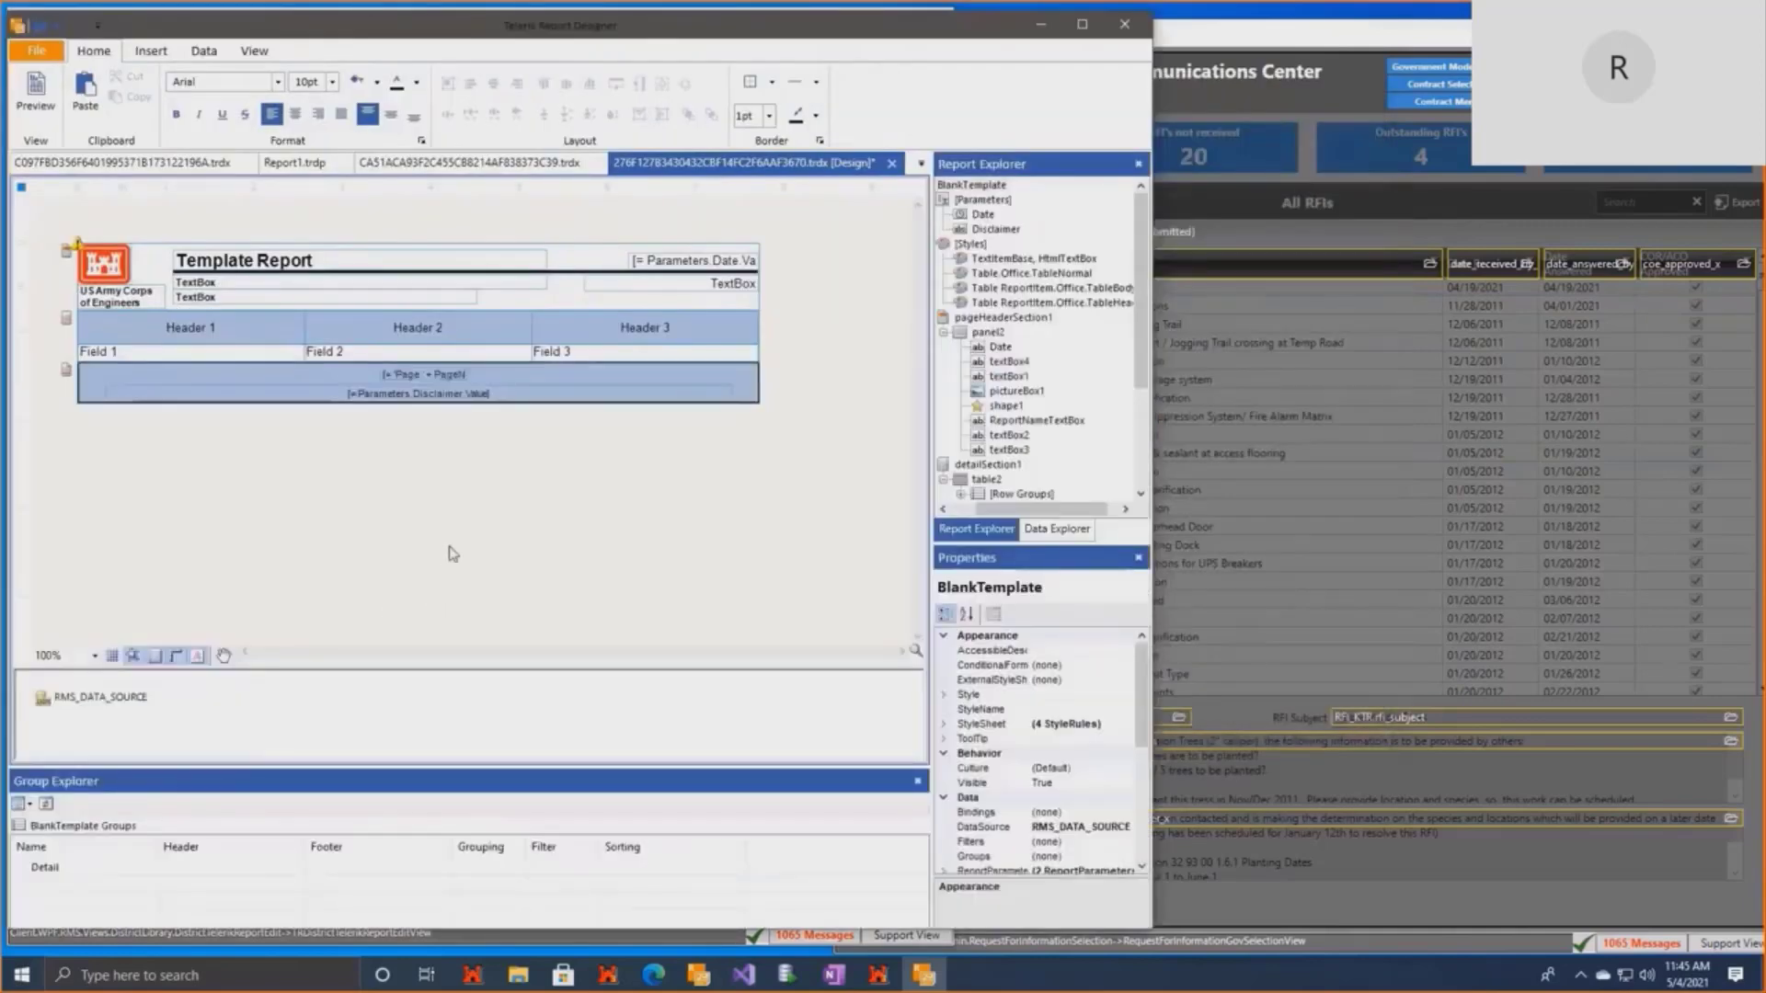
# Examine the detail table and the RFI_KTR and RMS_CONTRACT collections under RMS_DATA_SOURCE.
pyautogui.click(88, 337)
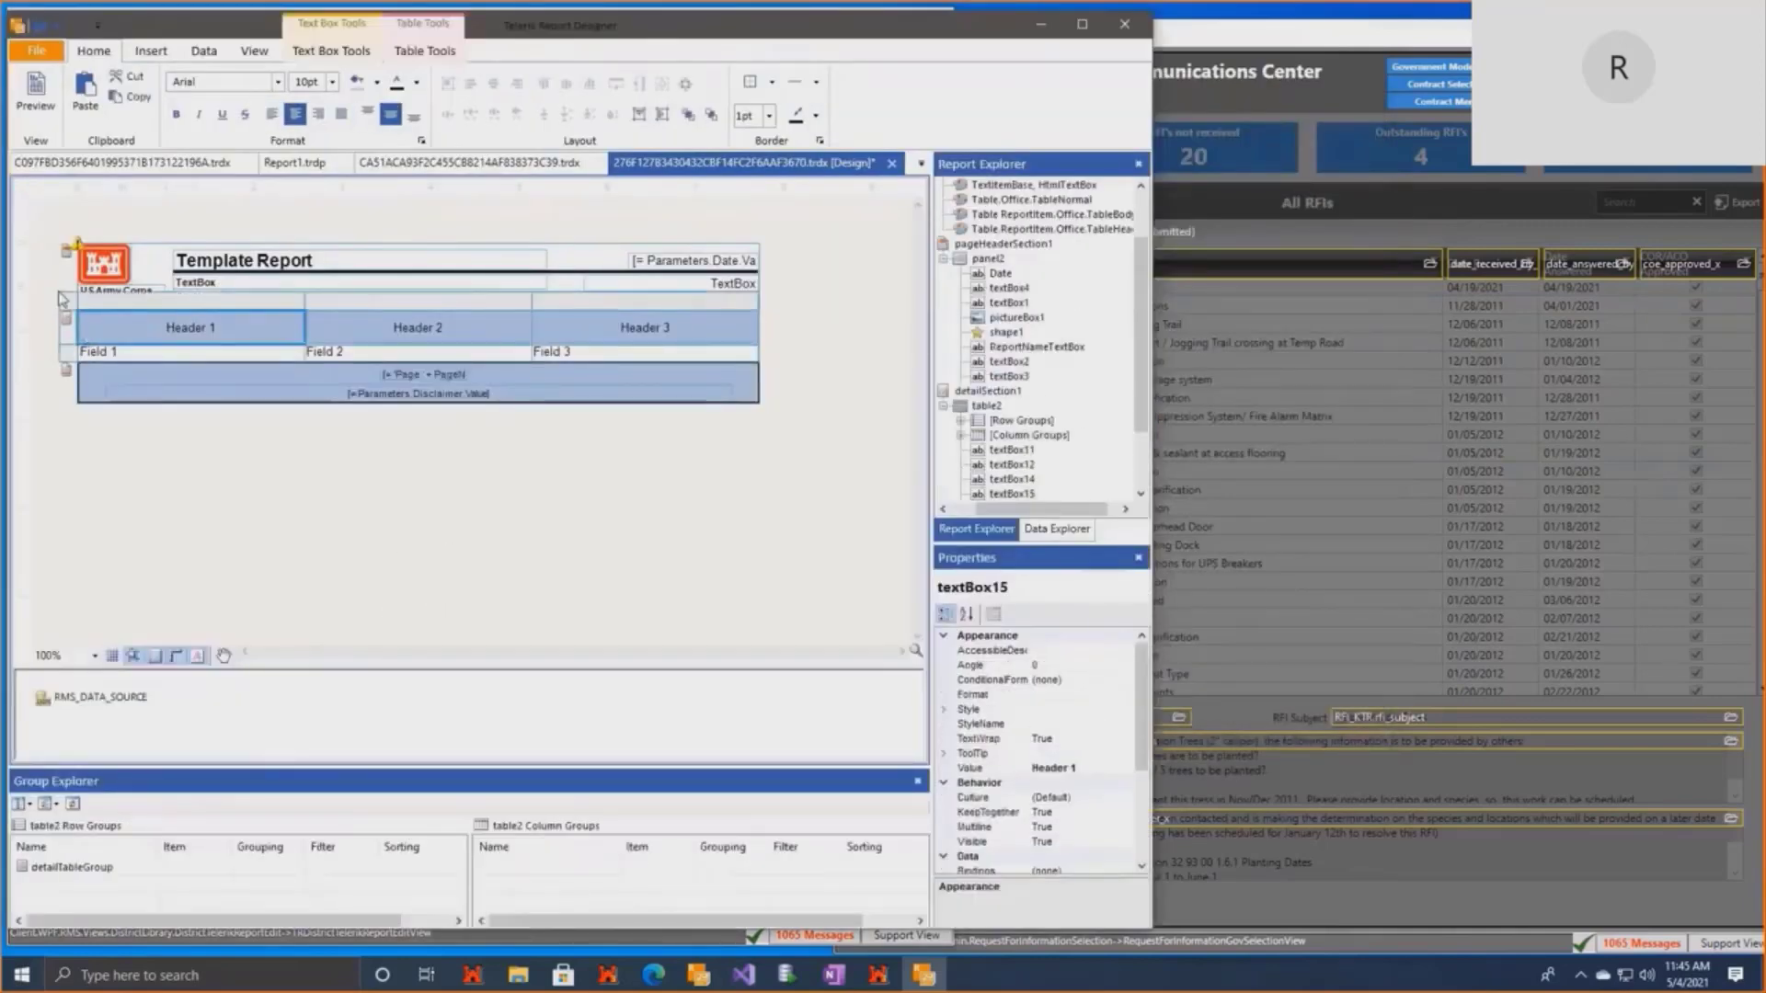
pyautogui.click(71, 311)
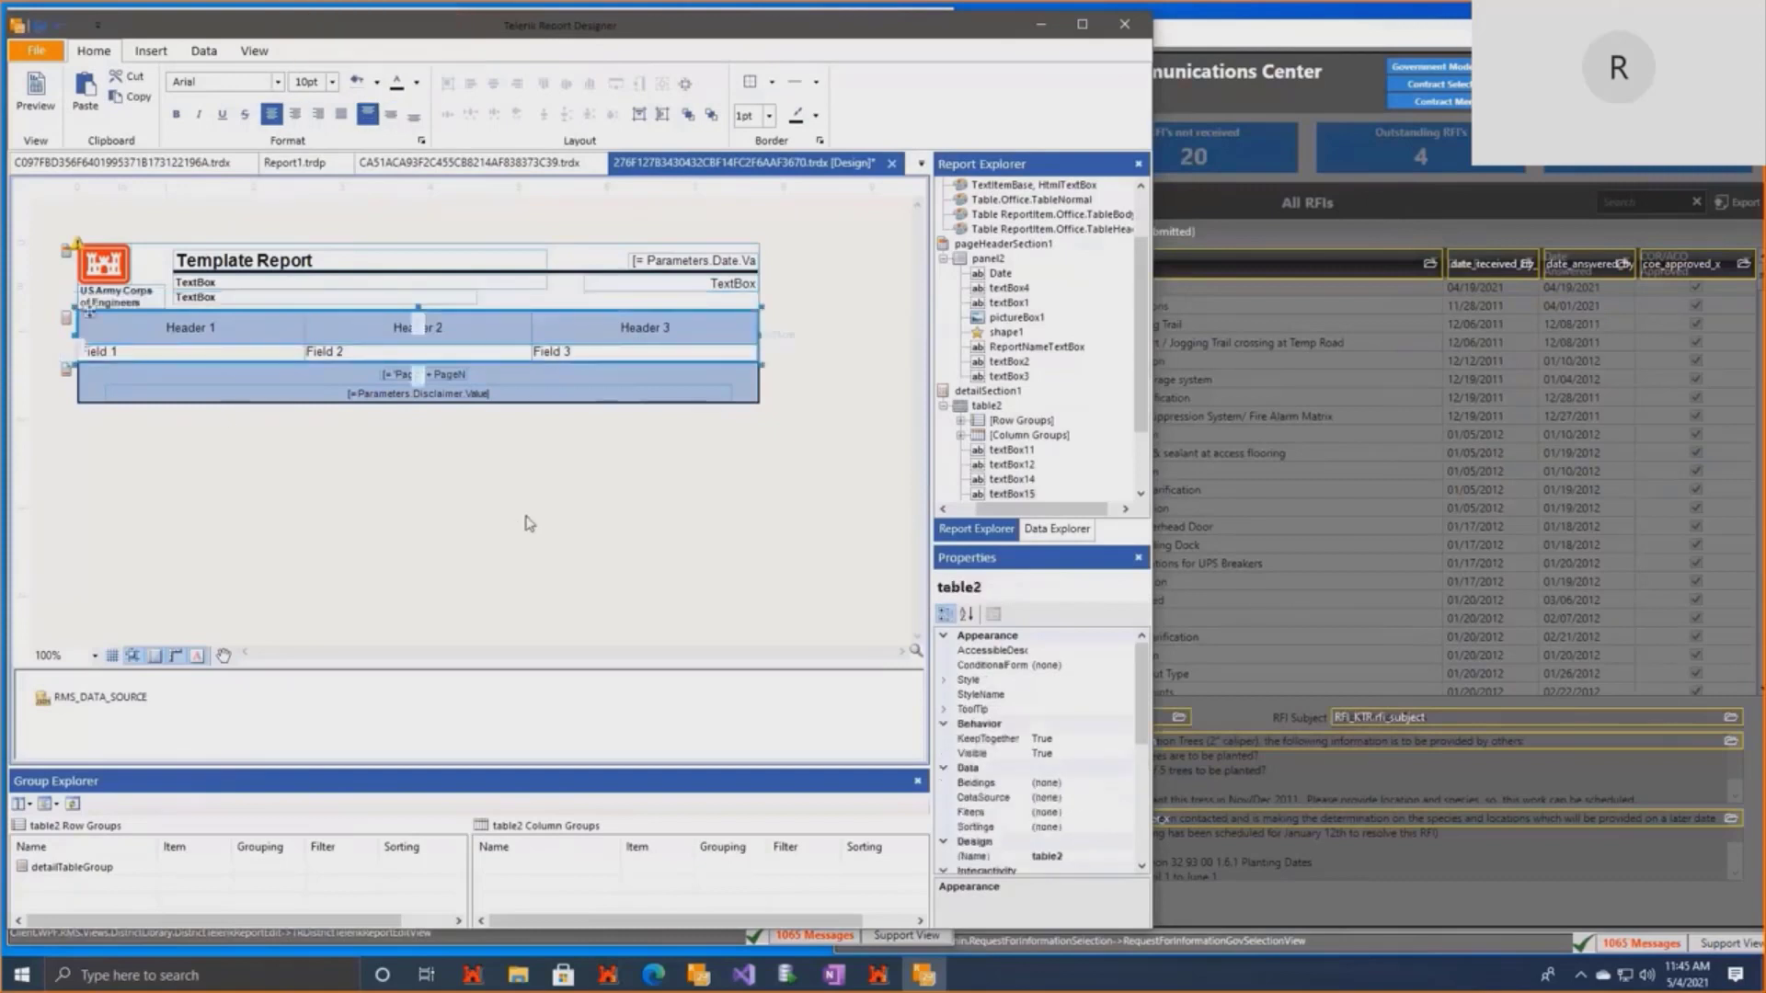
pyautogui.click(1057, 529)
pyautogui.click(92, 696)
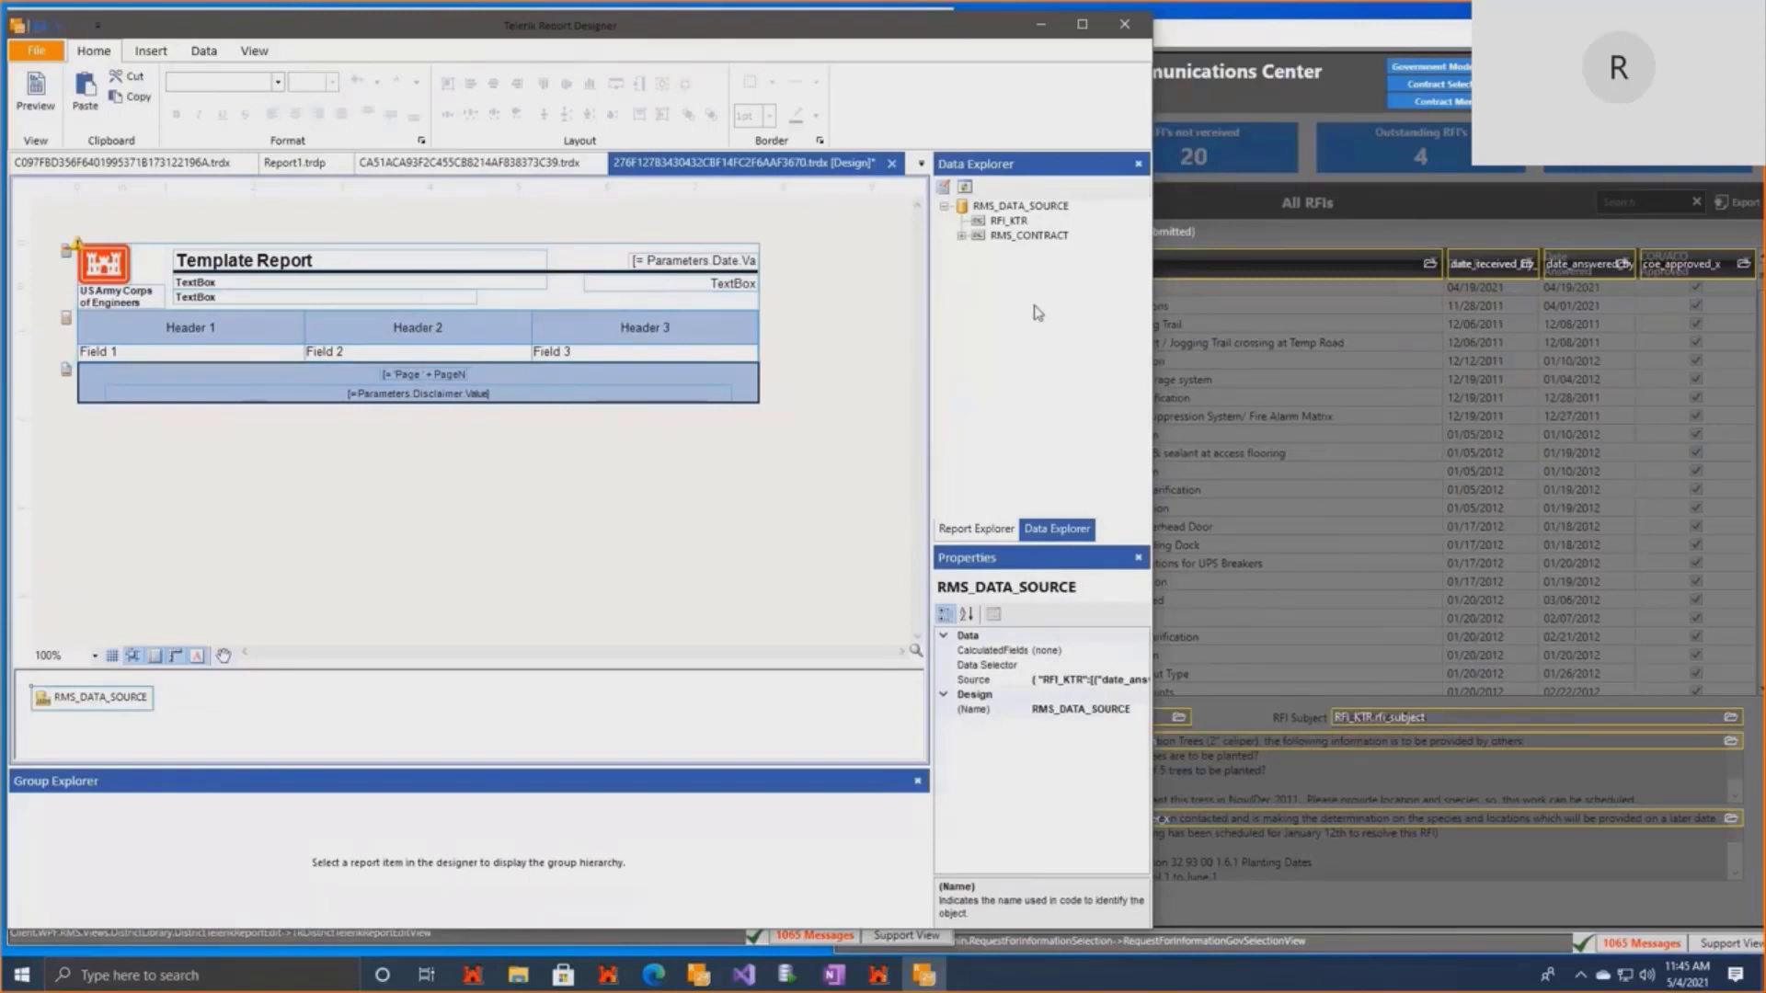
pyautogui.click(1023, 224)
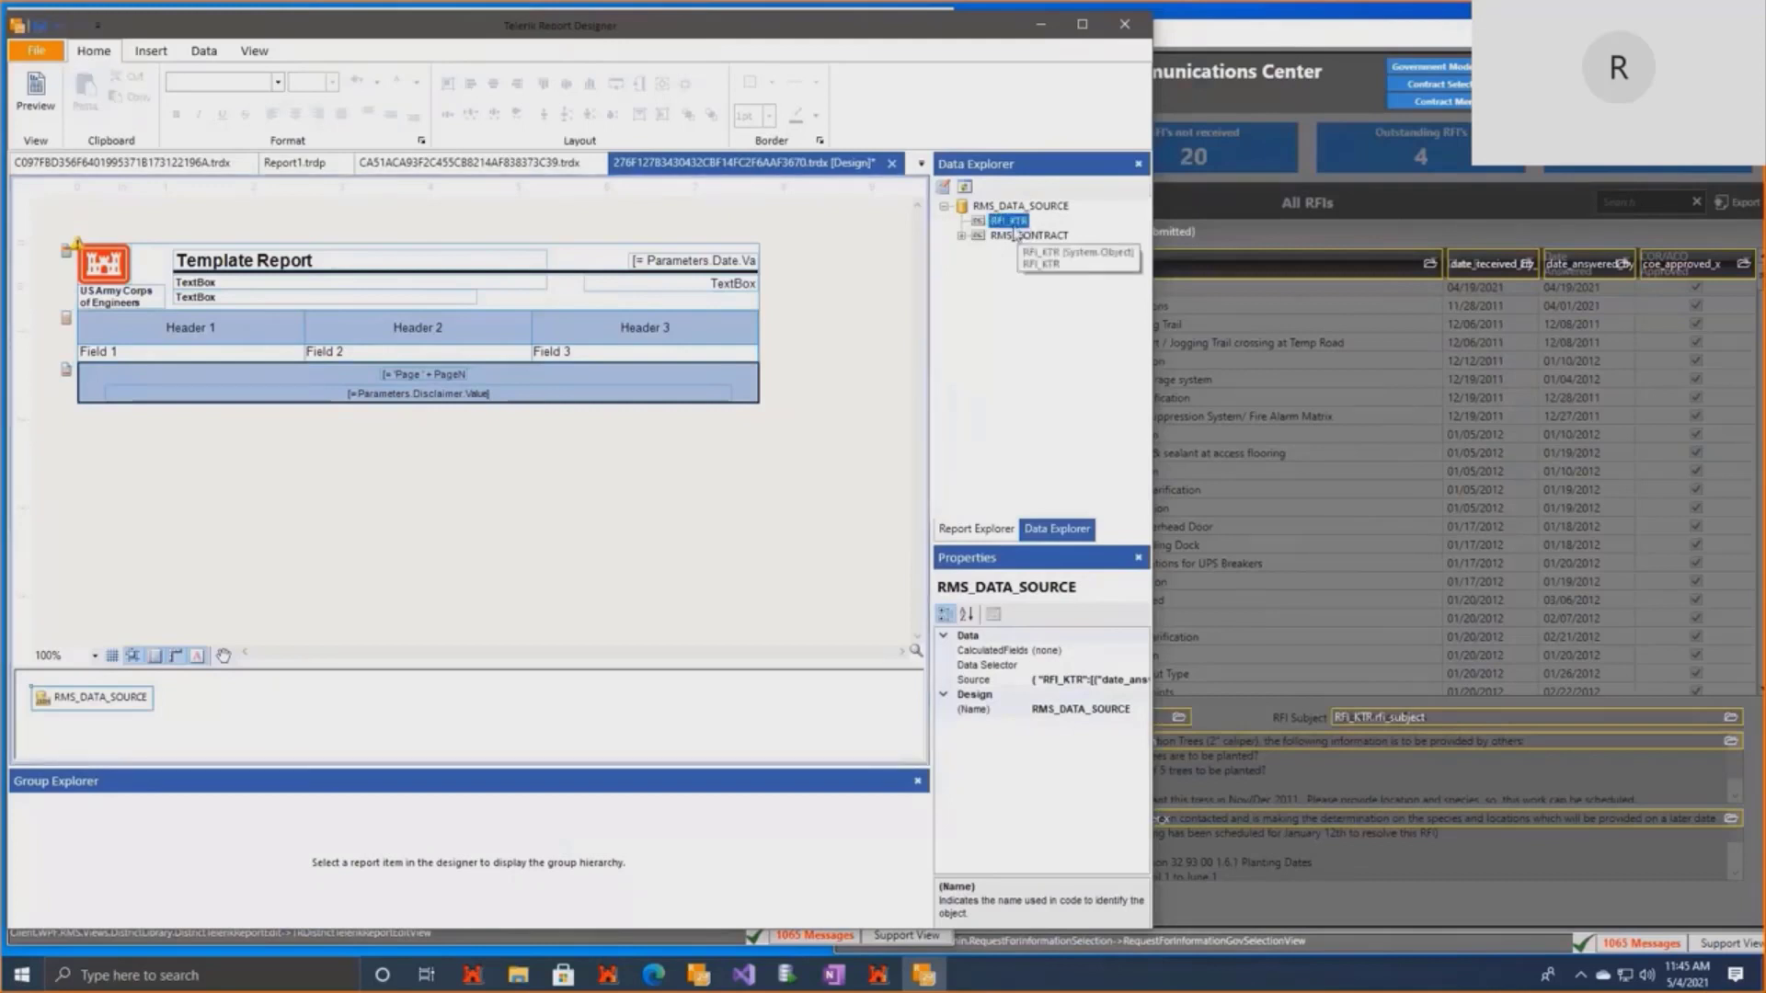
pyautogui.click(1013, 237)
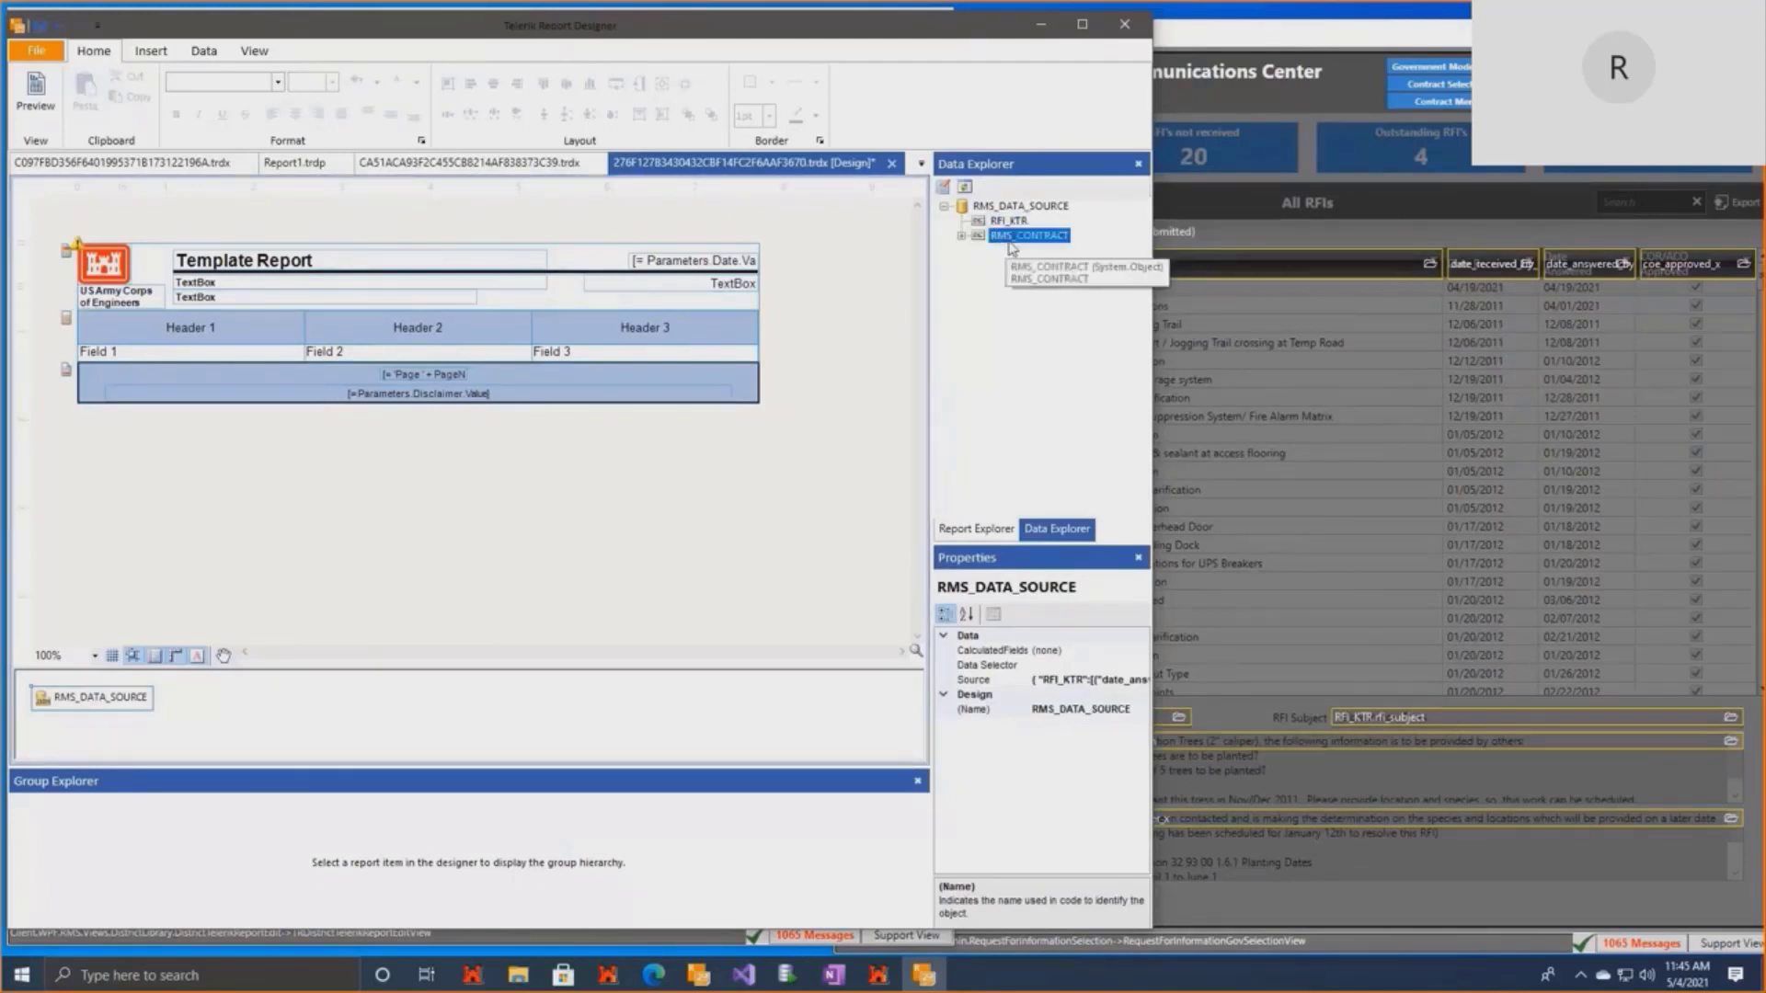
# Place the contract_id field from RMS_CONTRACT in the page header directly below the Template Report title.
pyautogui.click(961, 235)
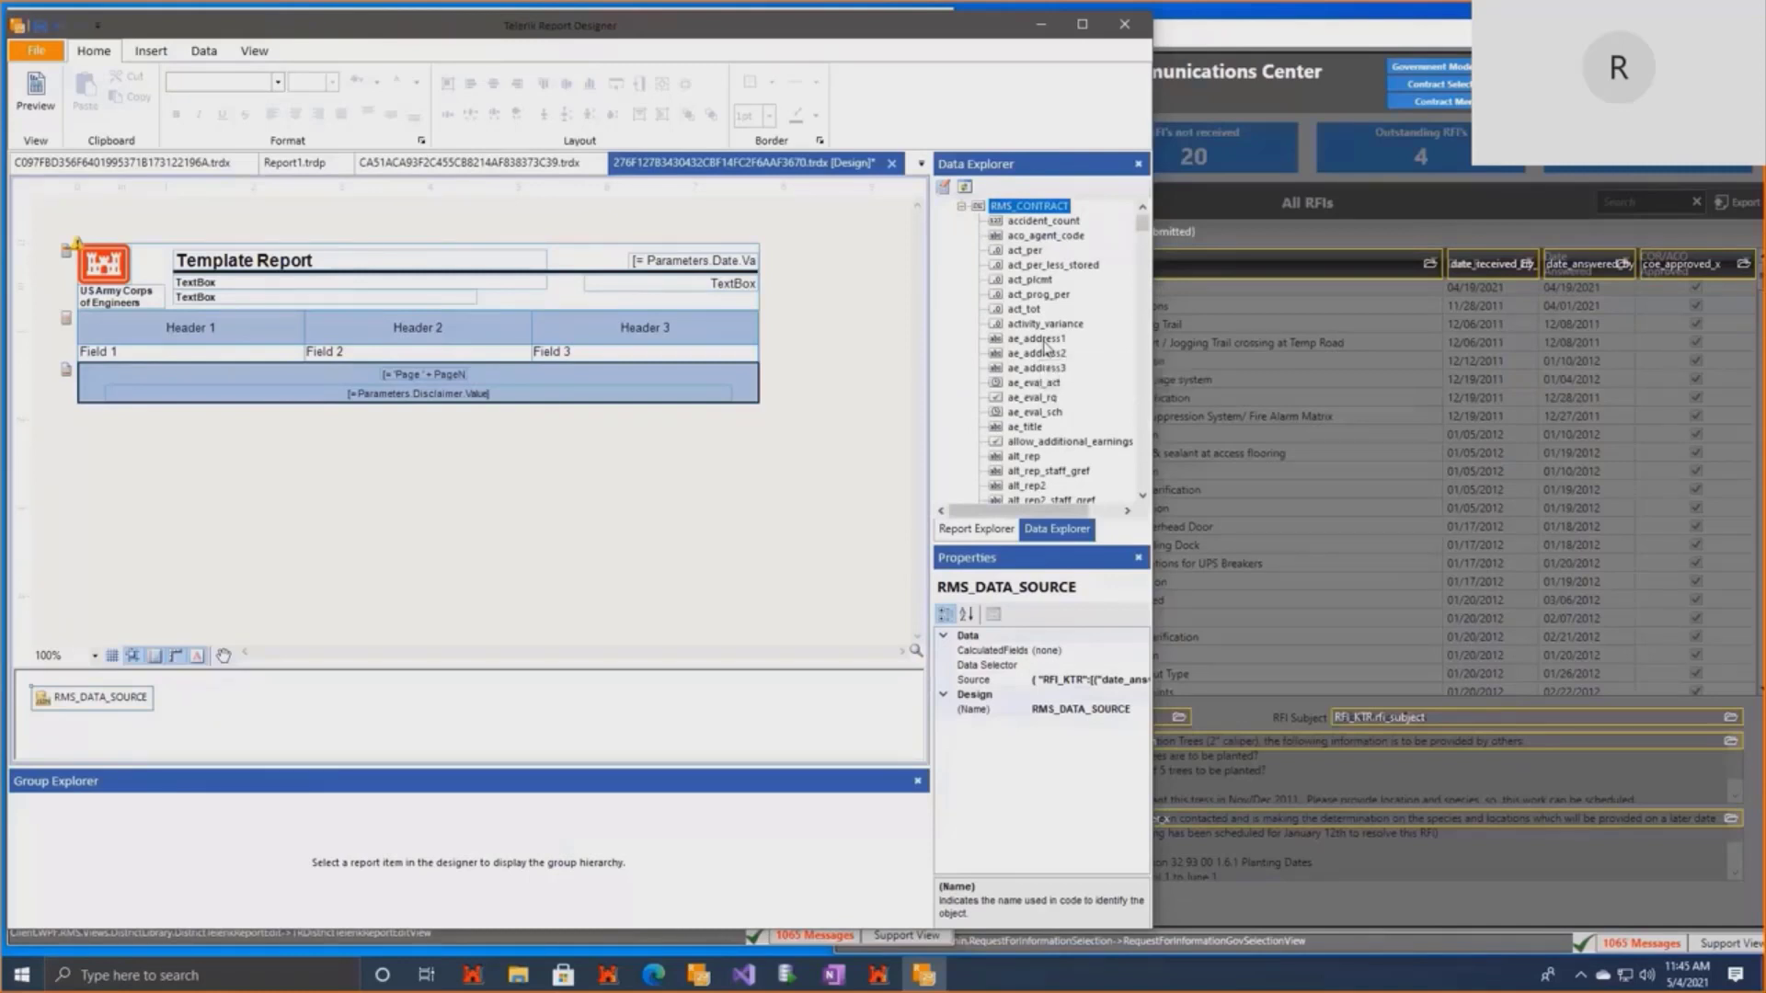
pyautogui.scroll(-10, 1046, 345)
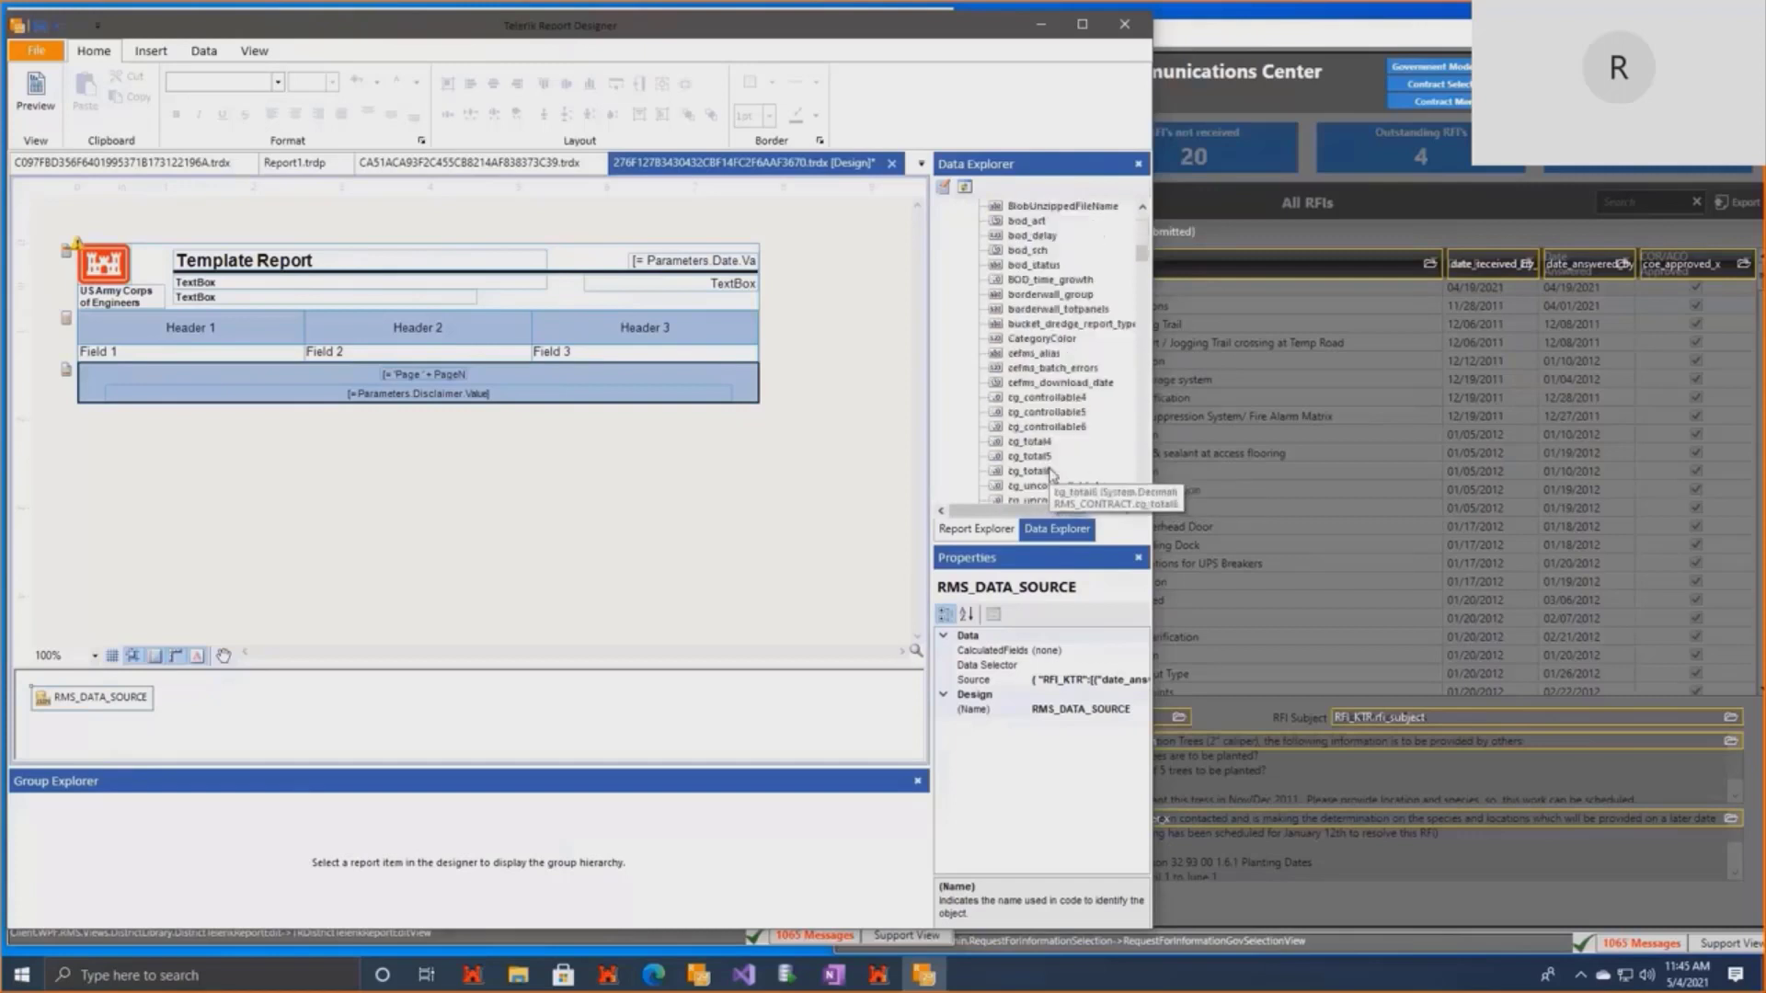
pyautogui.scroll(-8, 1051, 474)
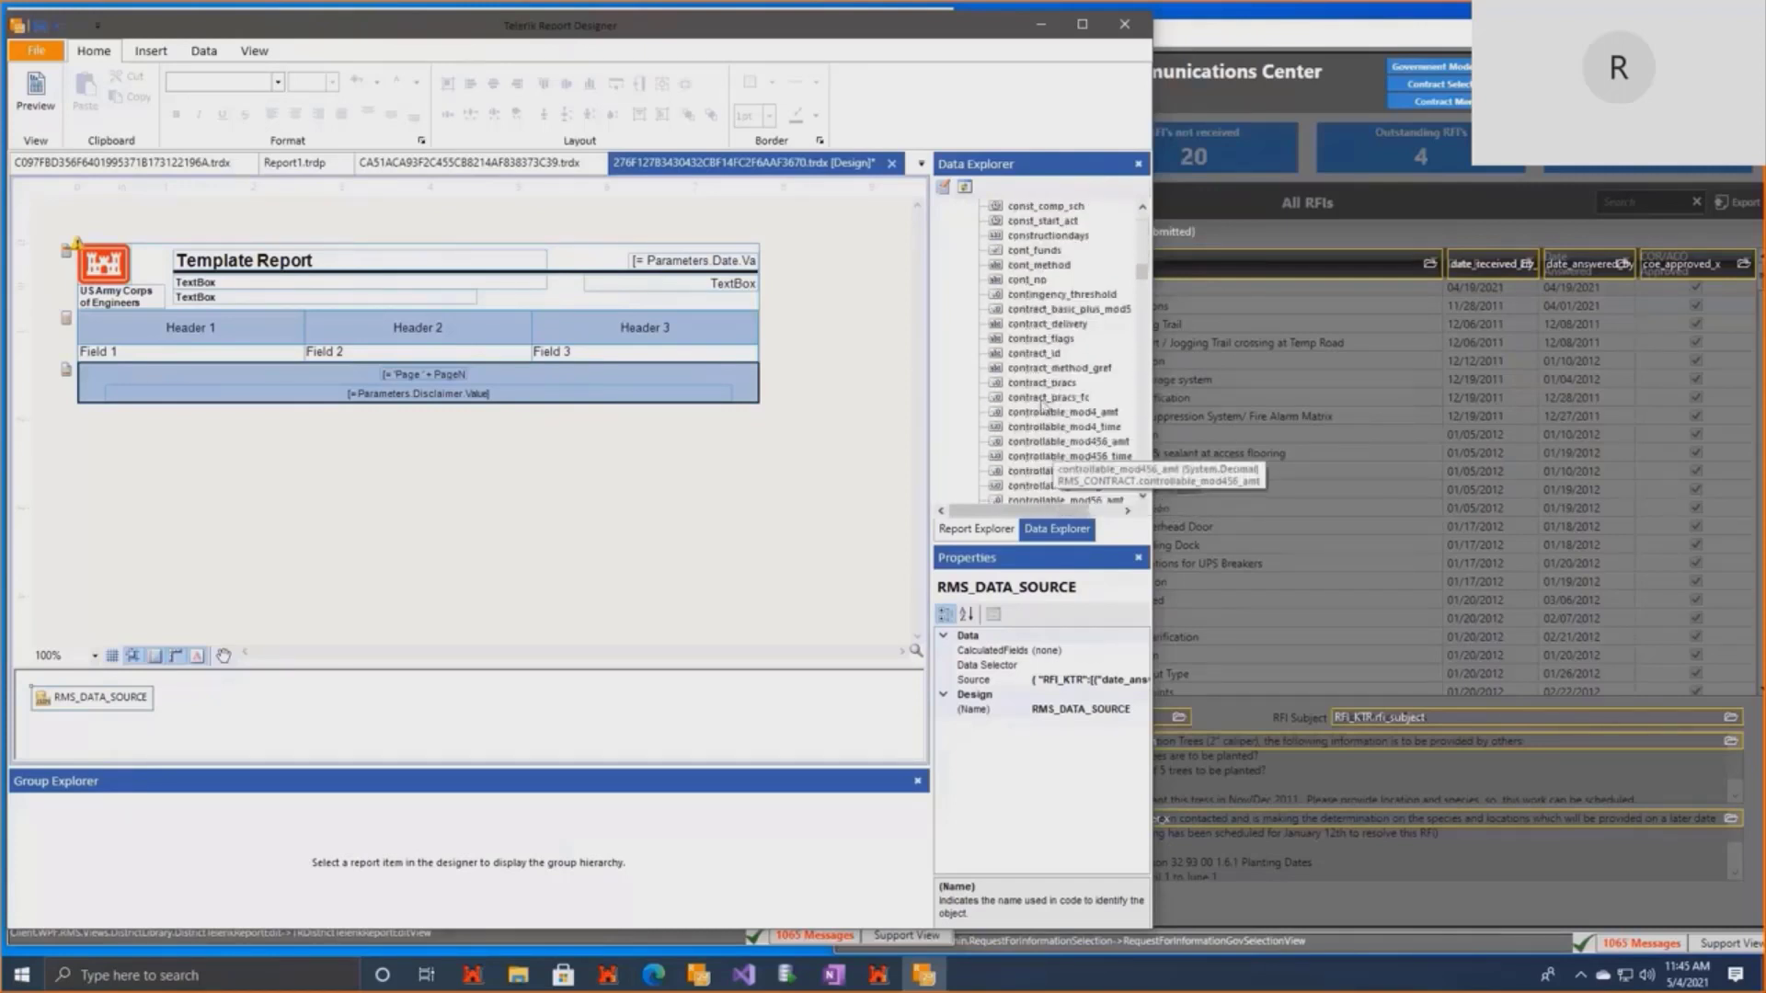
pyautogui.moveTo(1048, 366); pyautogui.dragTo(199, 283)
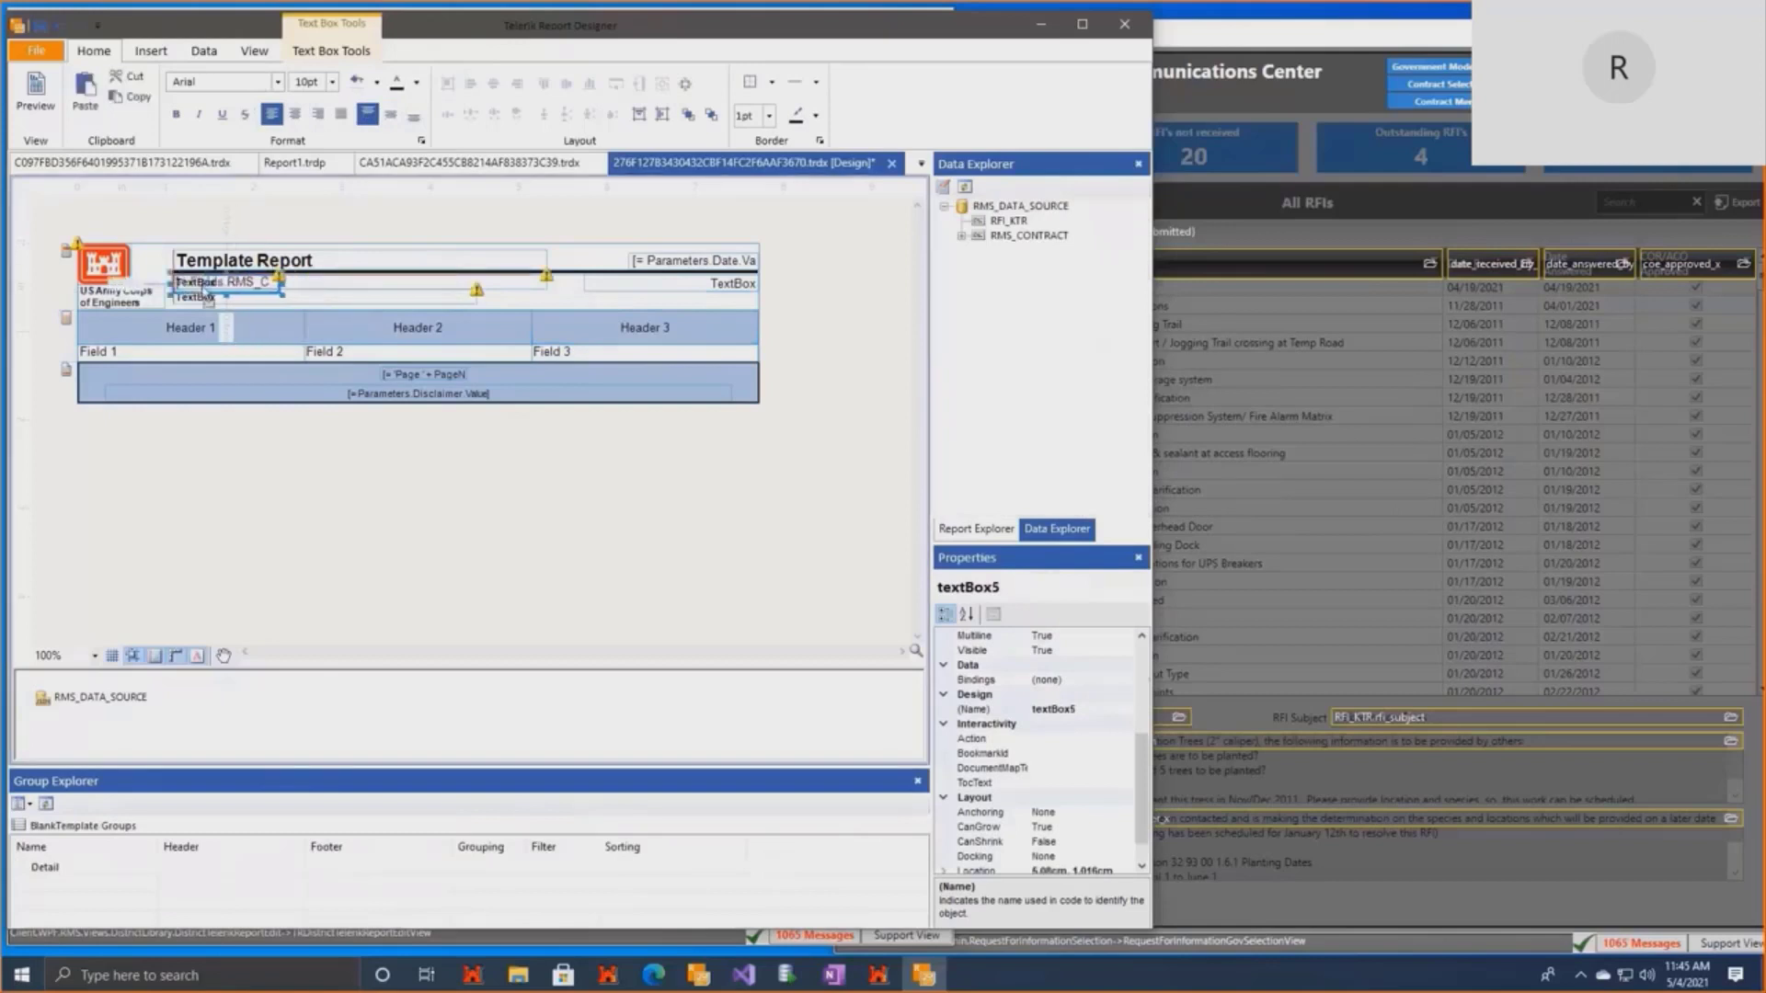
# Delete the two placeholder text boxes below the report title and widen the contract ID field there.
pyautogui.click(349, 284)
pyautogui.press('Delete')
pyautogui.click(311, 295)
pyautogui.press('Delete')
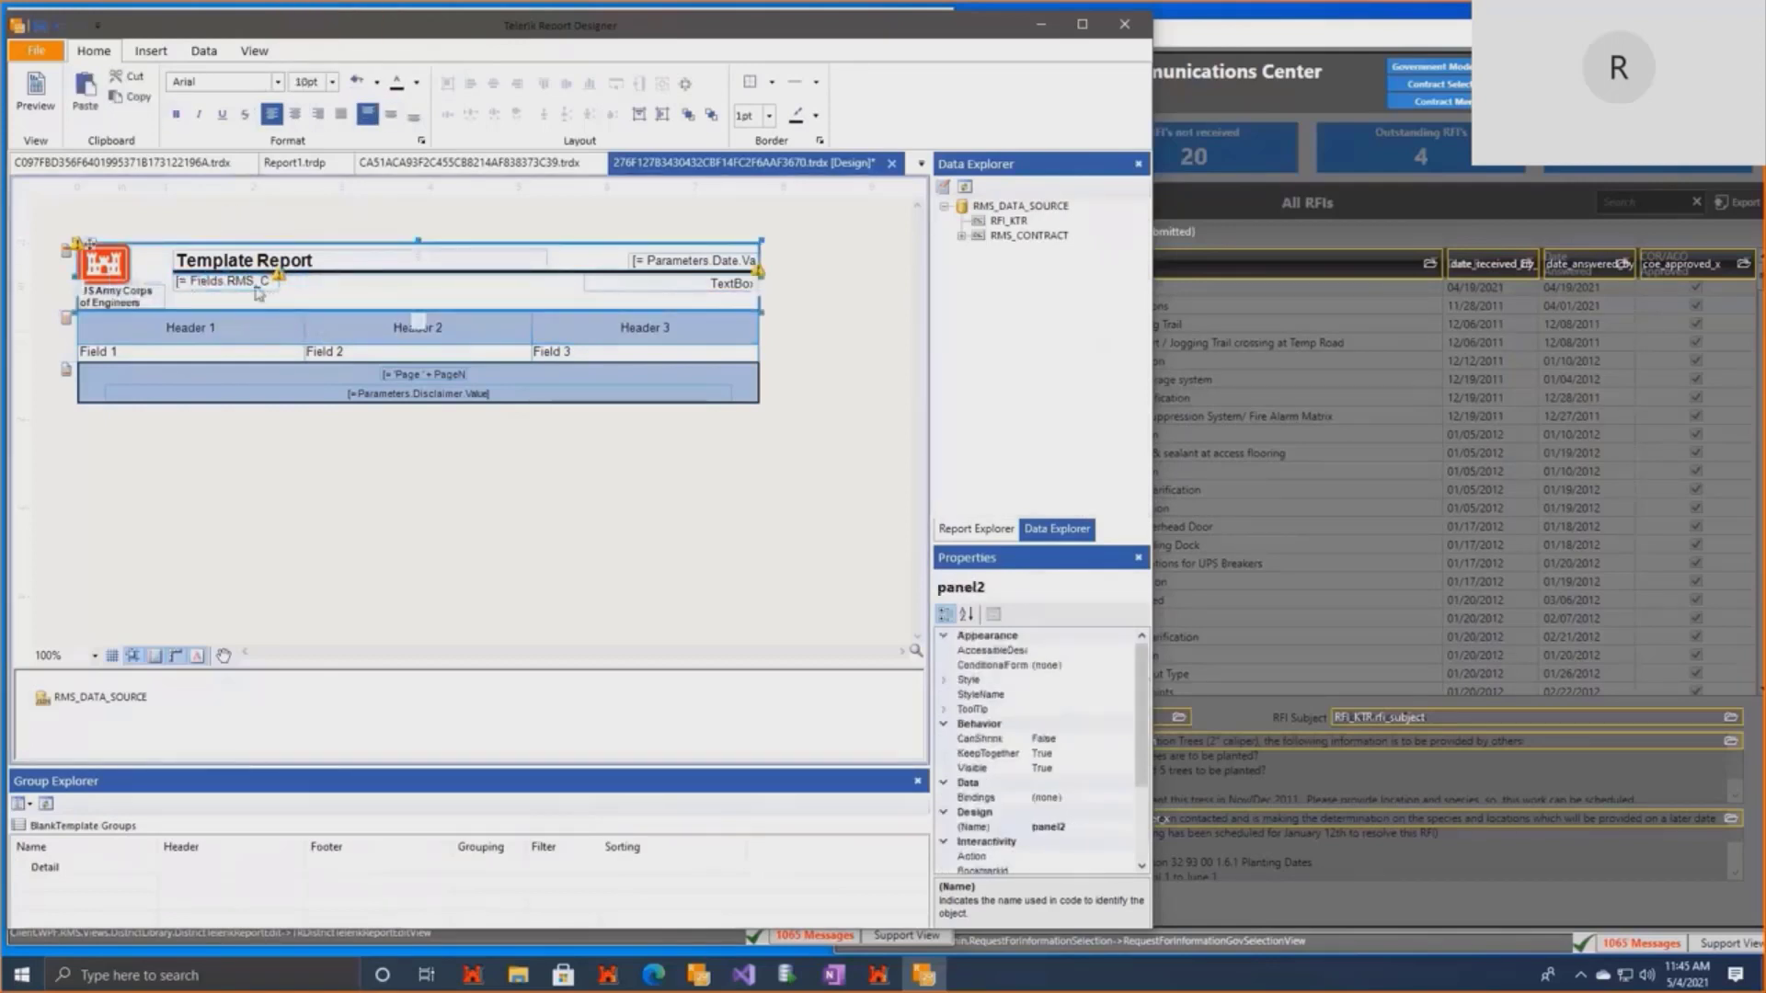
pyautogui.click(258, 293)
pyautogui.moveTo(276, 283); pyautogui.dragTo(307, 283)
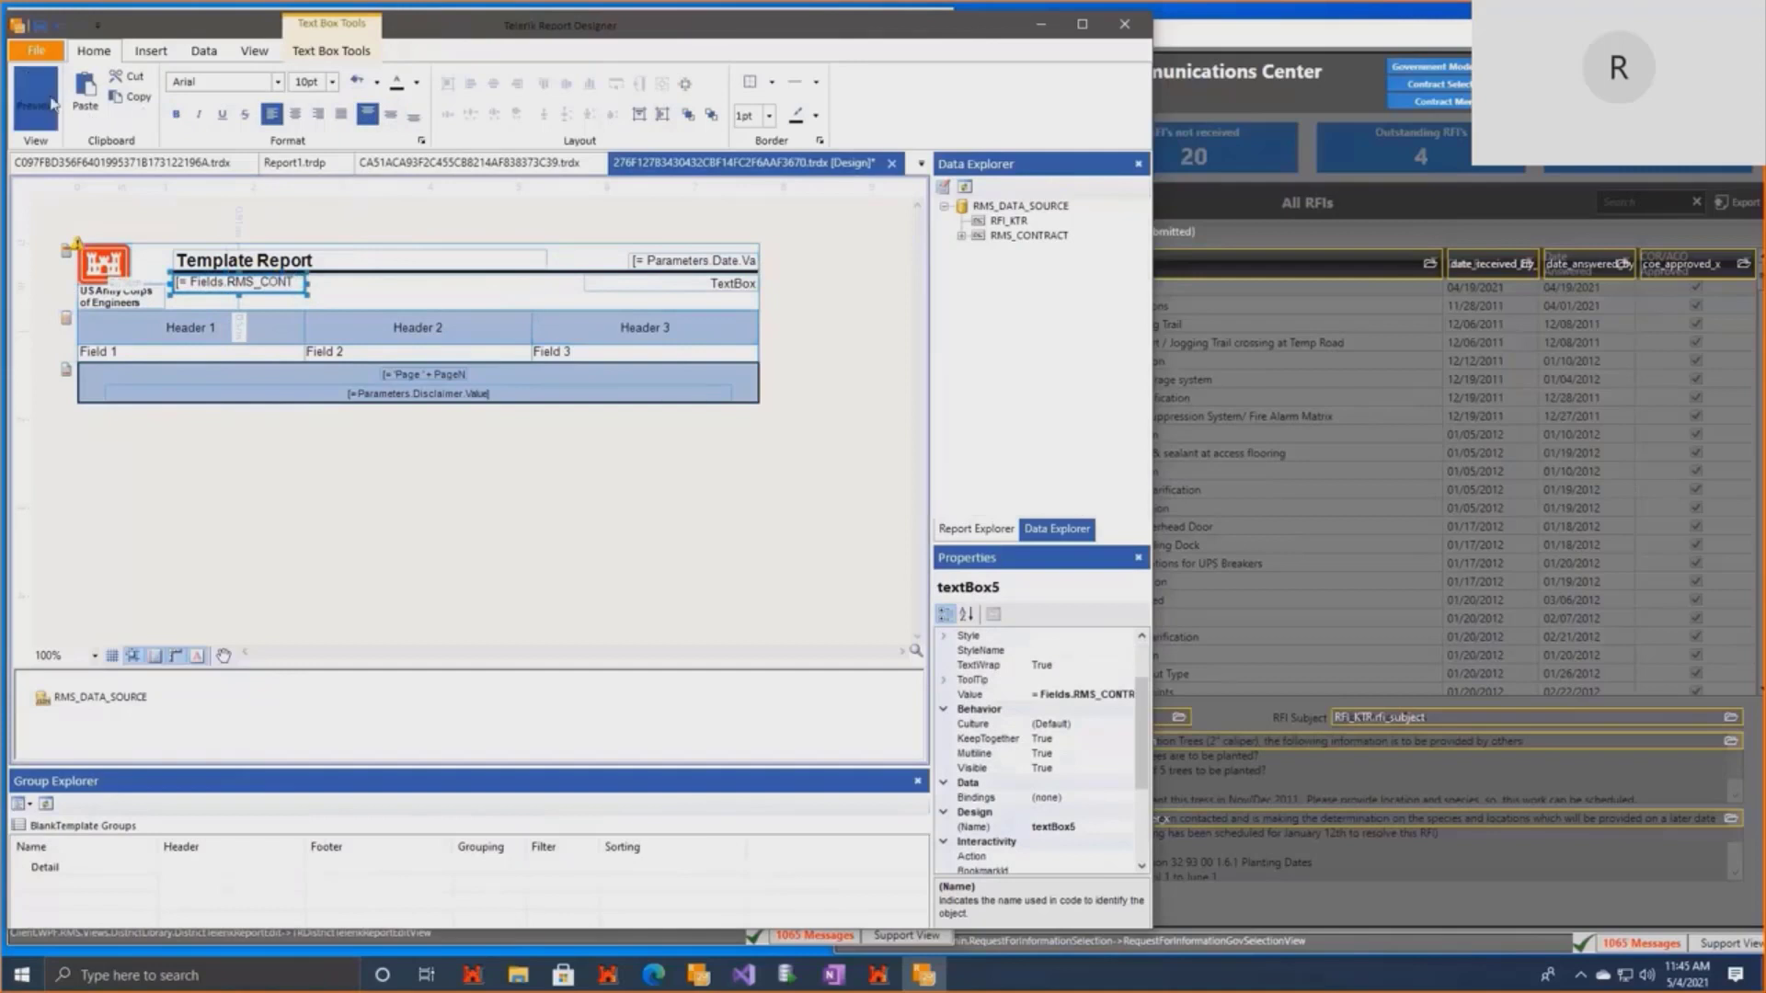
# Preview the report to check the header's contract ID, and look through the RMS_CONTRACT fields back in the design.
pyautogui.click(51, 103)
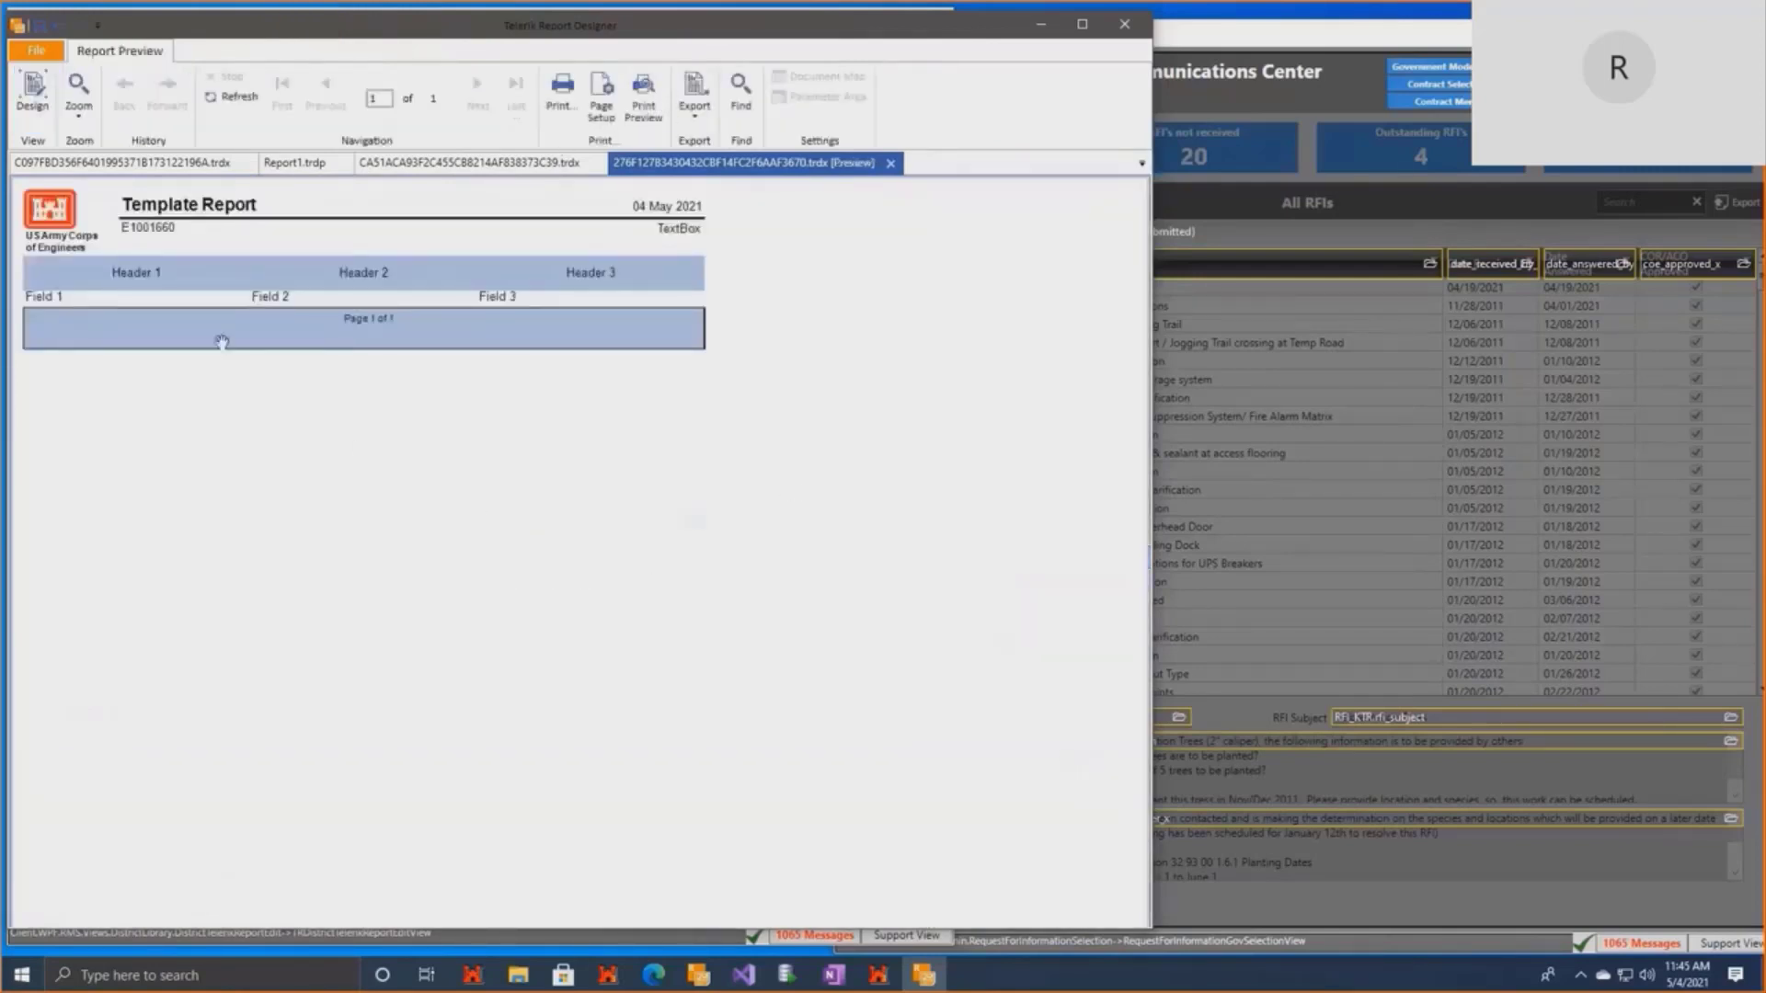
pyautogui.click(32, 92)
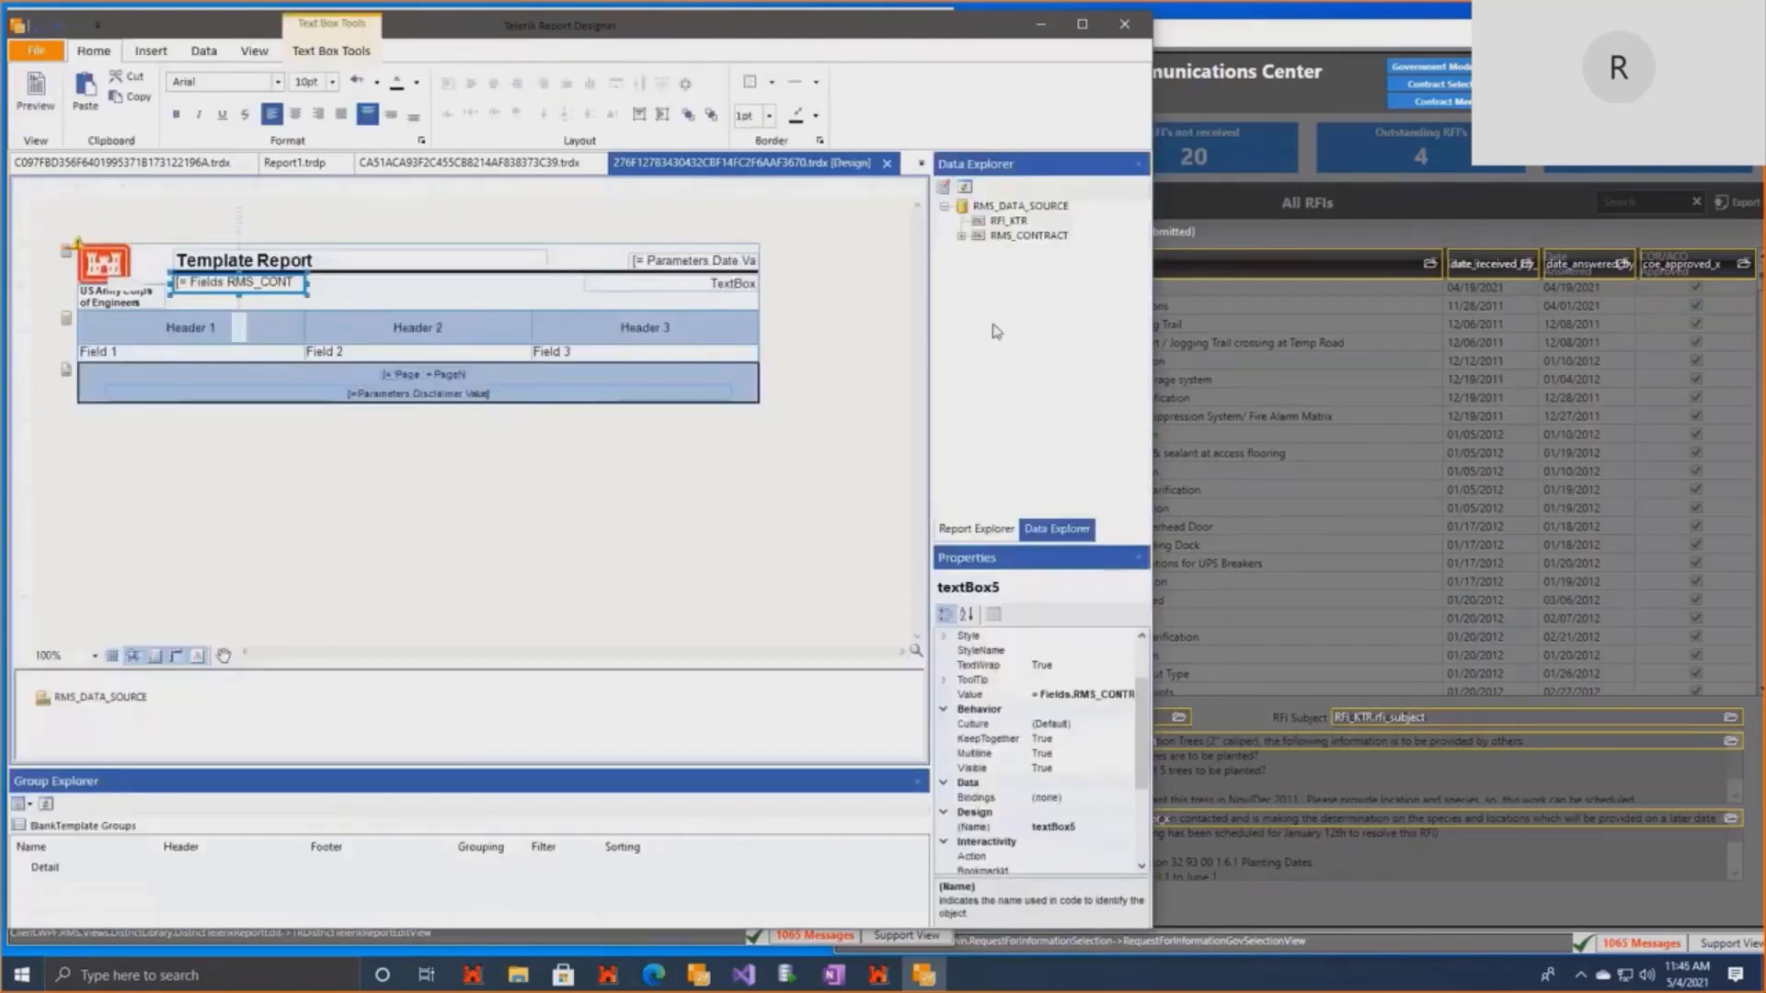
pyautogui.click(961, 236)
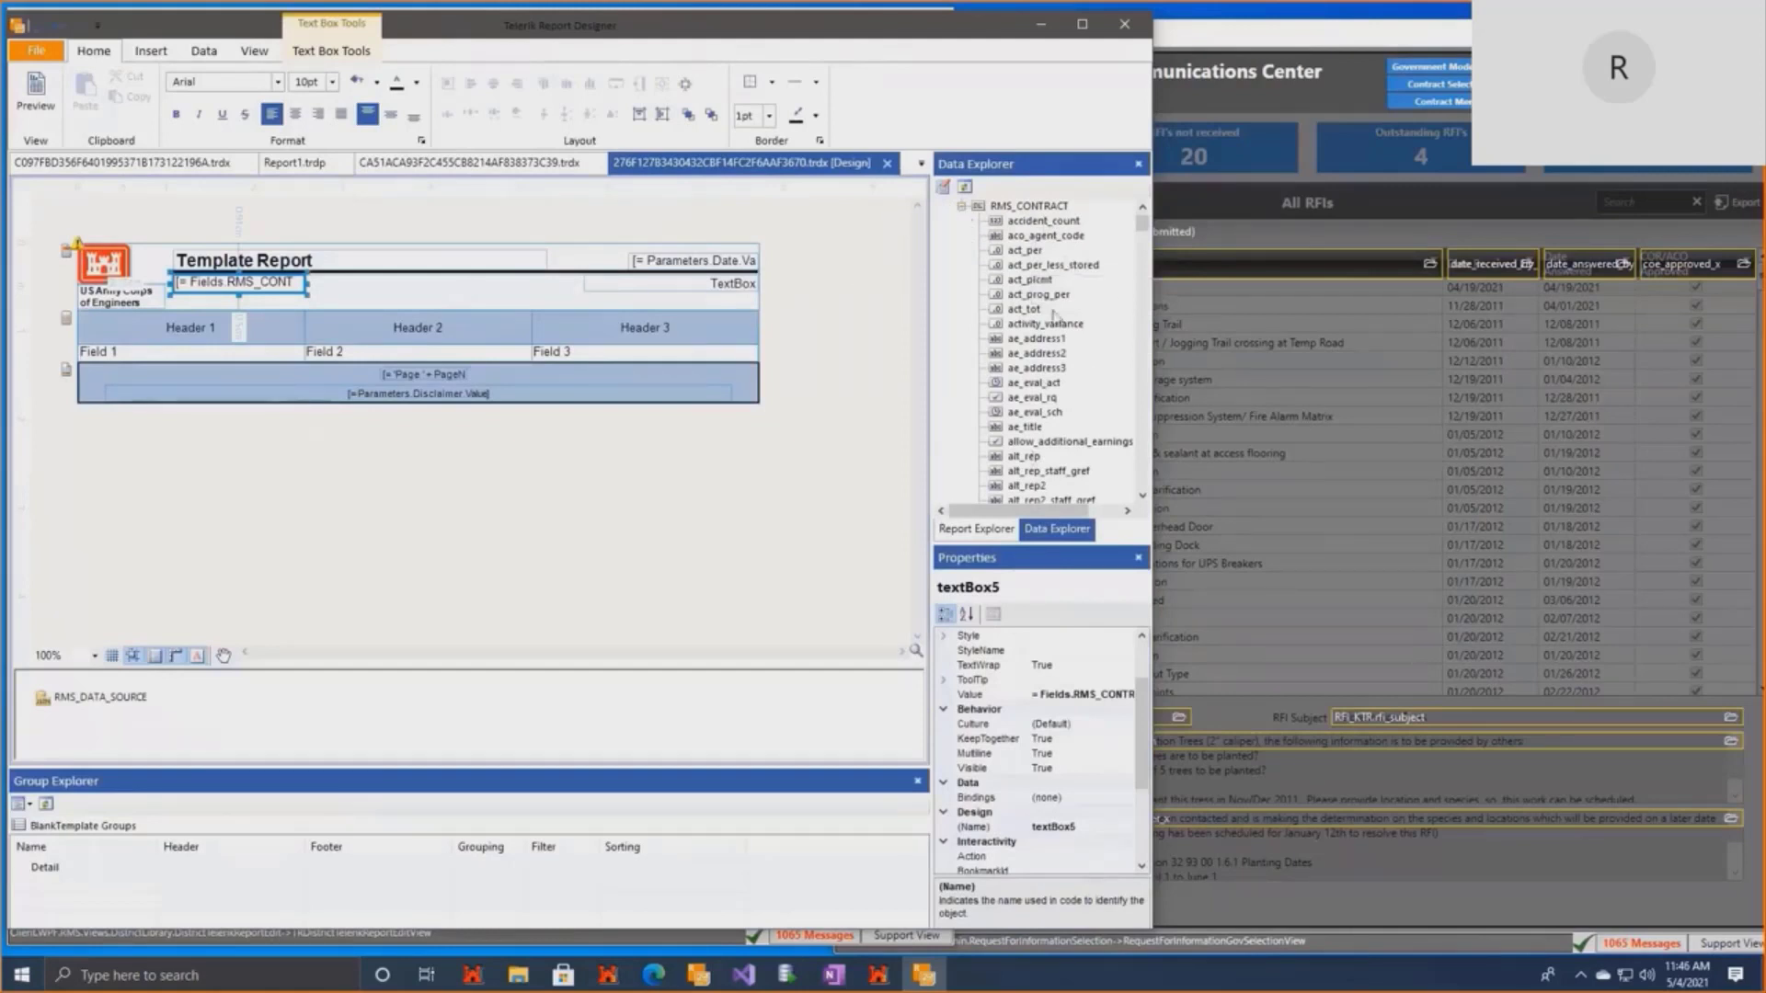
pyautogui.click(961, 206)
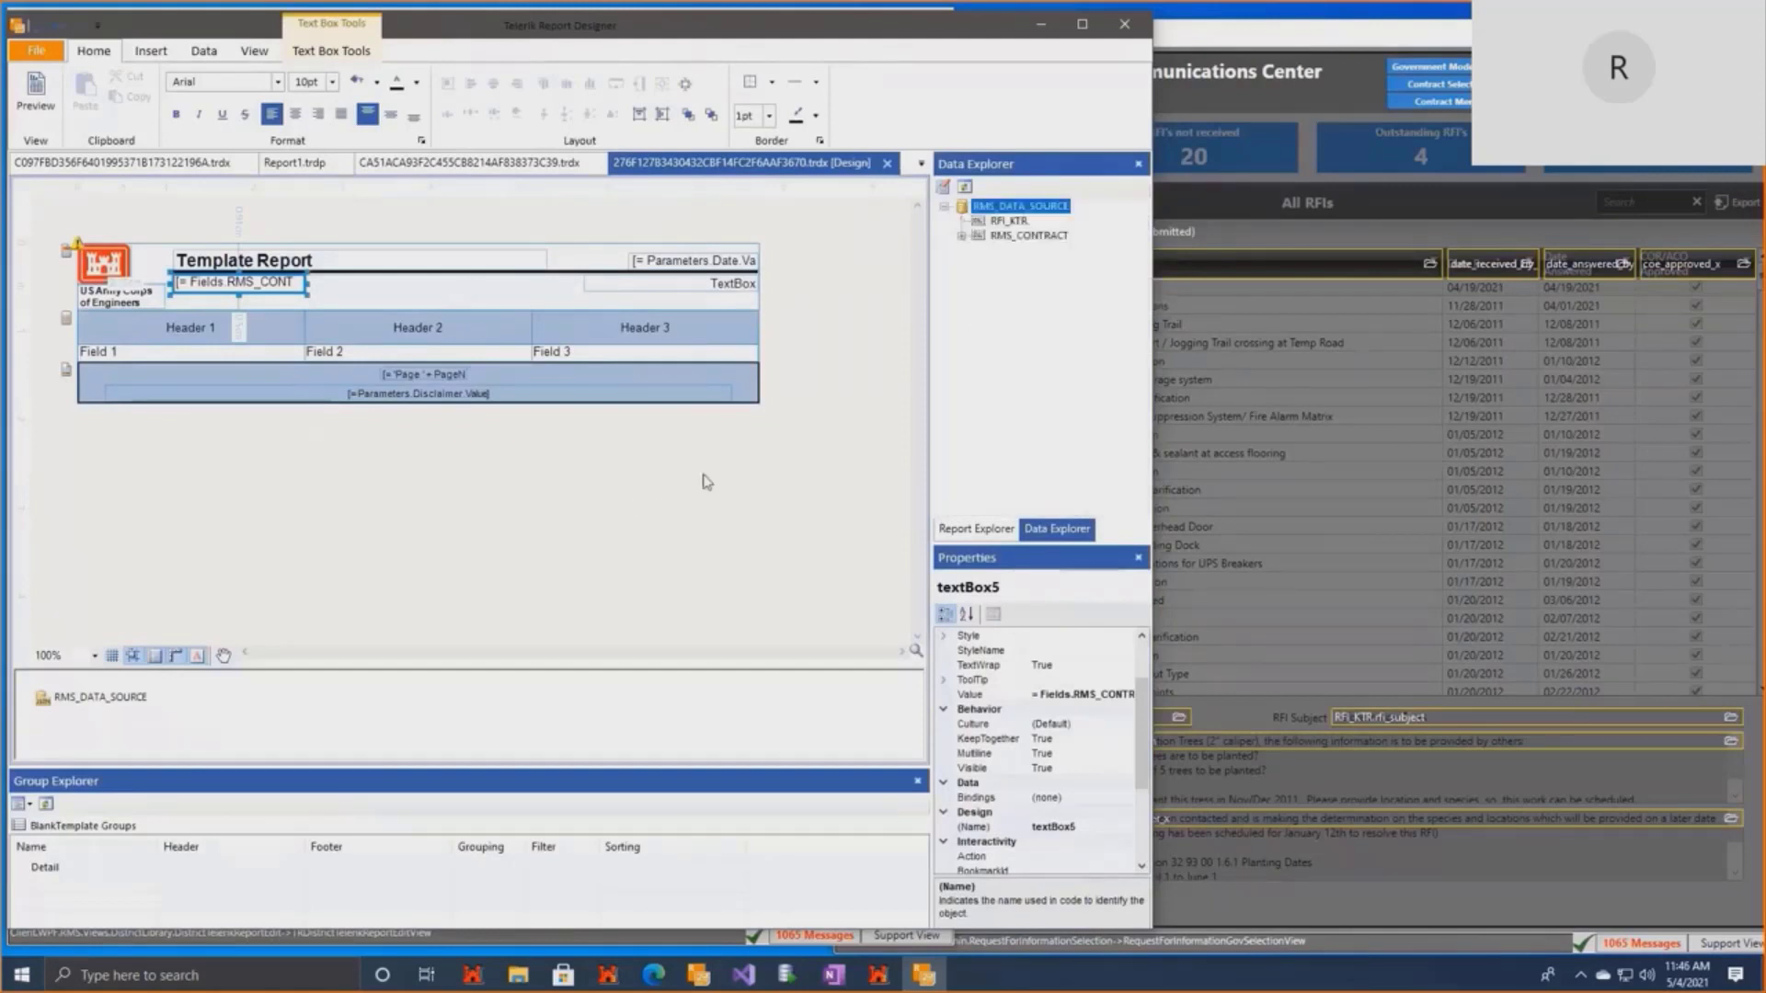
# Add a binding to the detail table that sets its DataSource property to = Fields.RFI_KTR.
pyautogui.click(1008, 221)
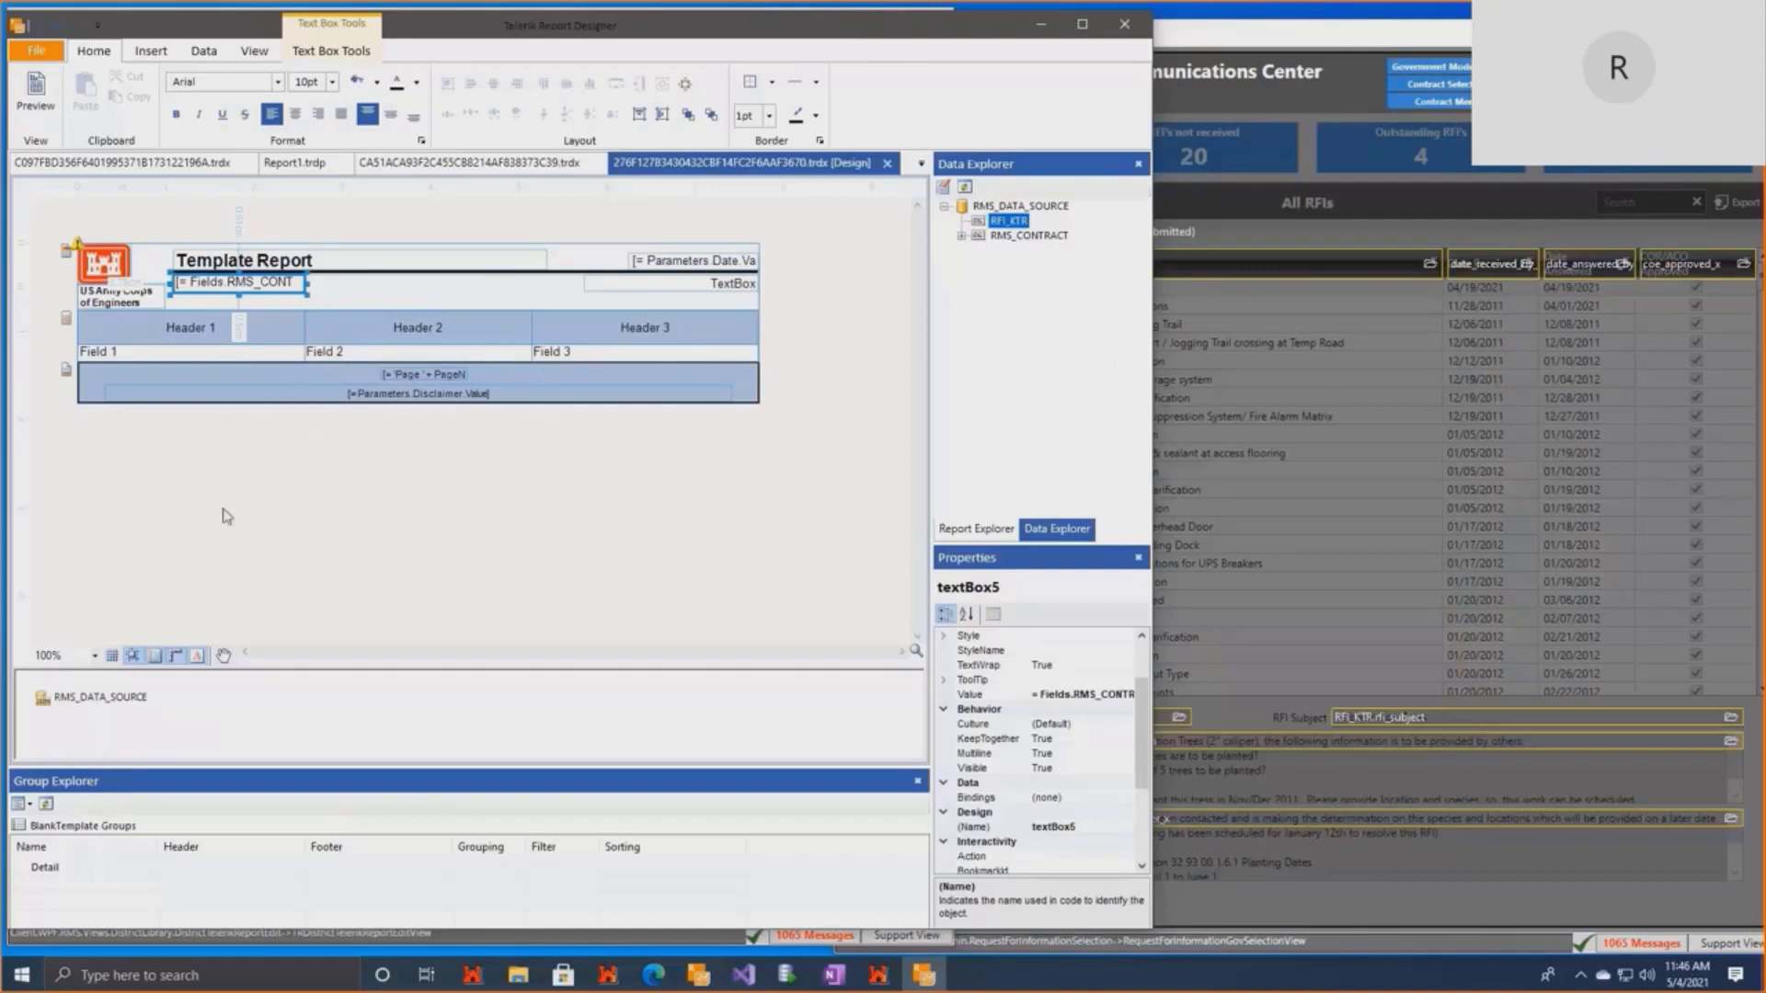
pyautogui.click(117, 337)
pyautogui.click(71, 303)
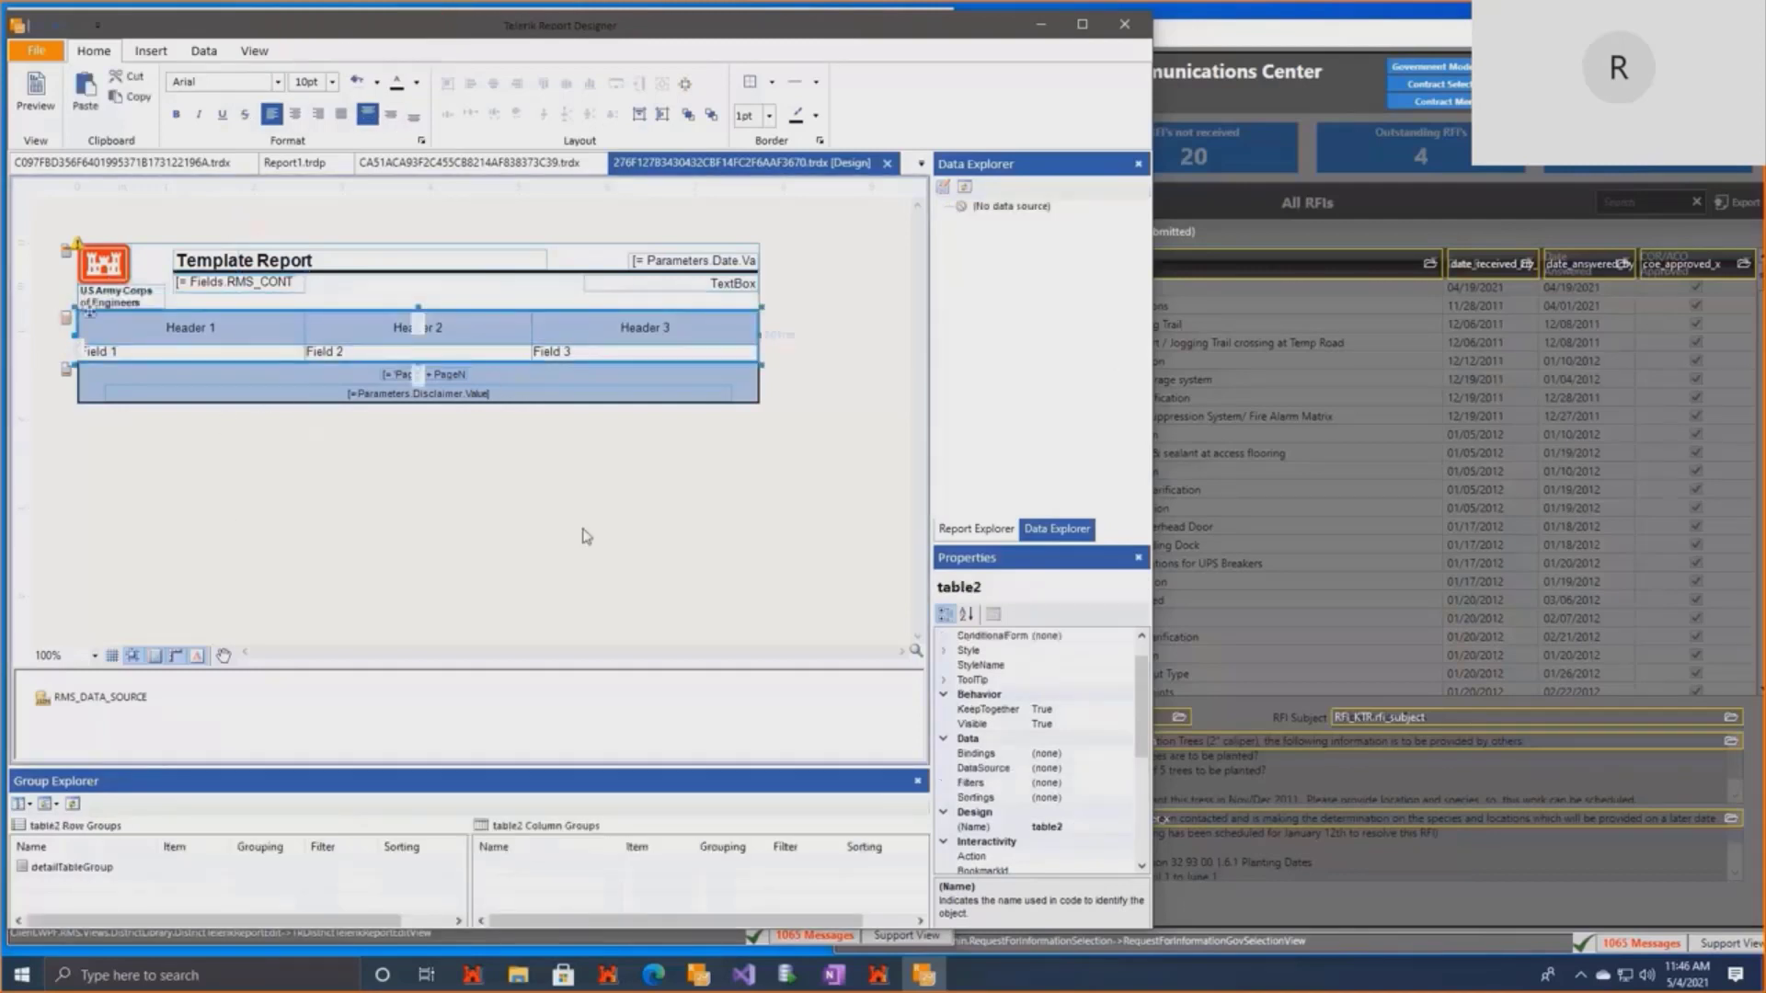
pyautogui.scroll(1, 957, 786)
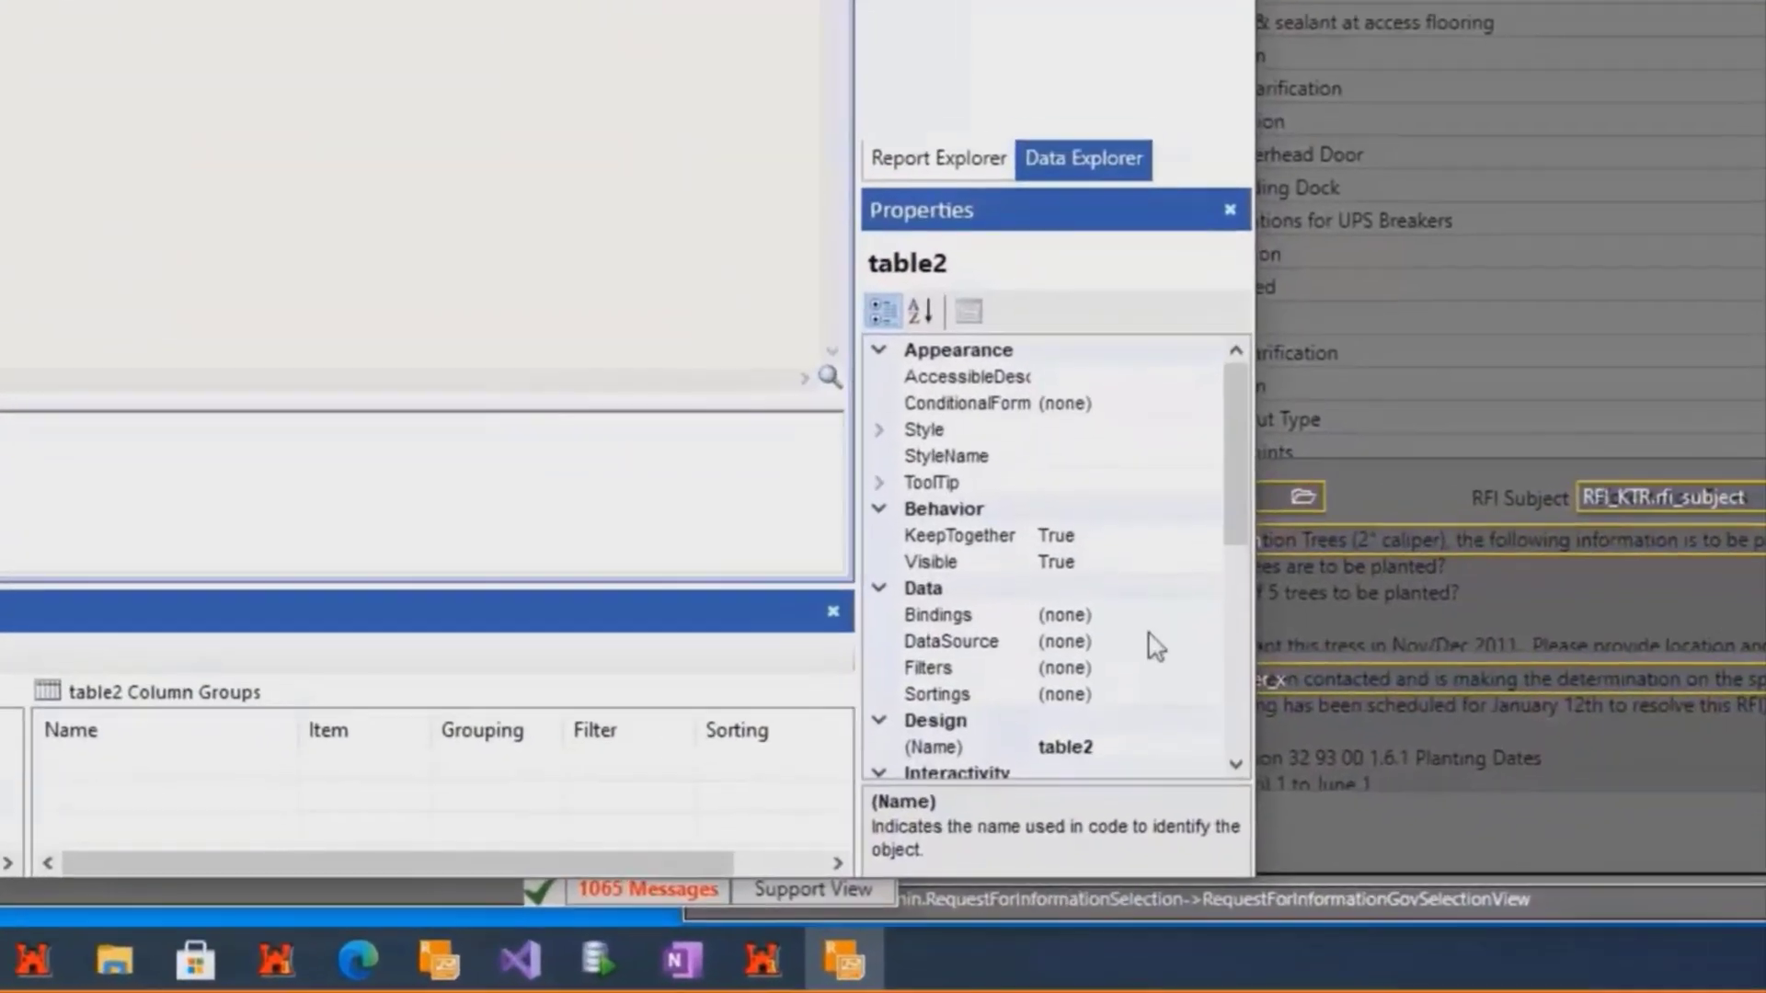
pyautogui.click(1202, 611)
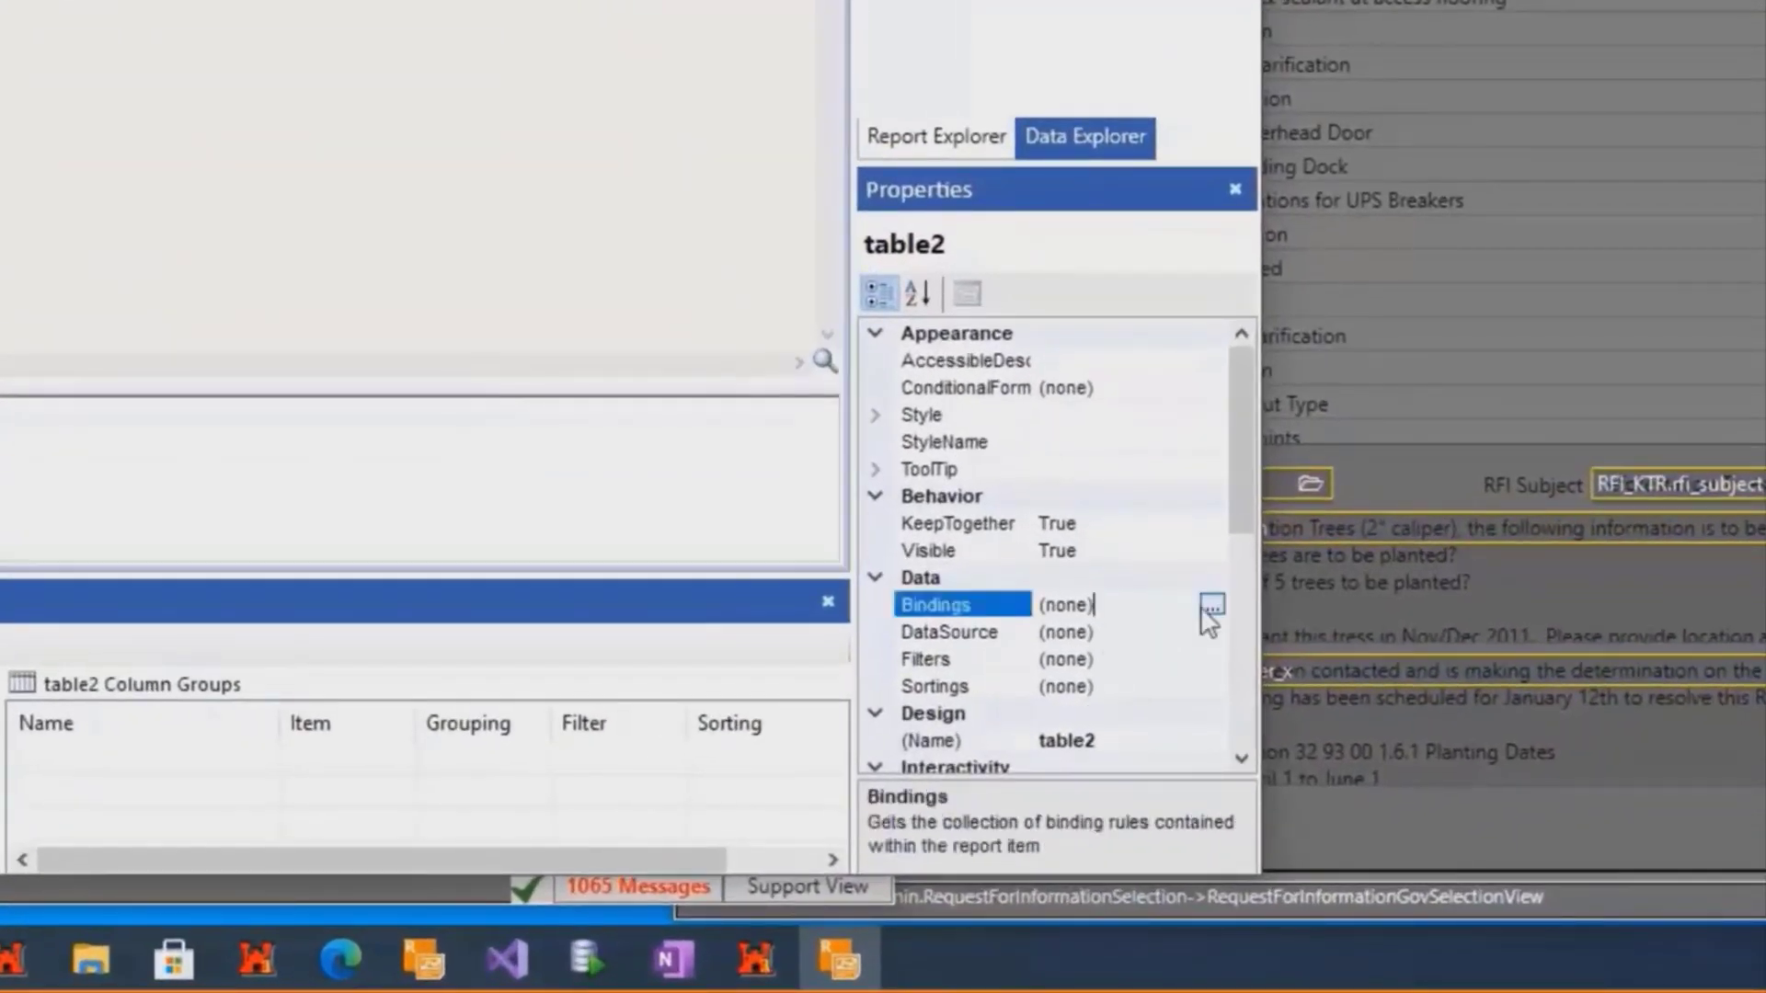
pyautogui.click(1212, 605)
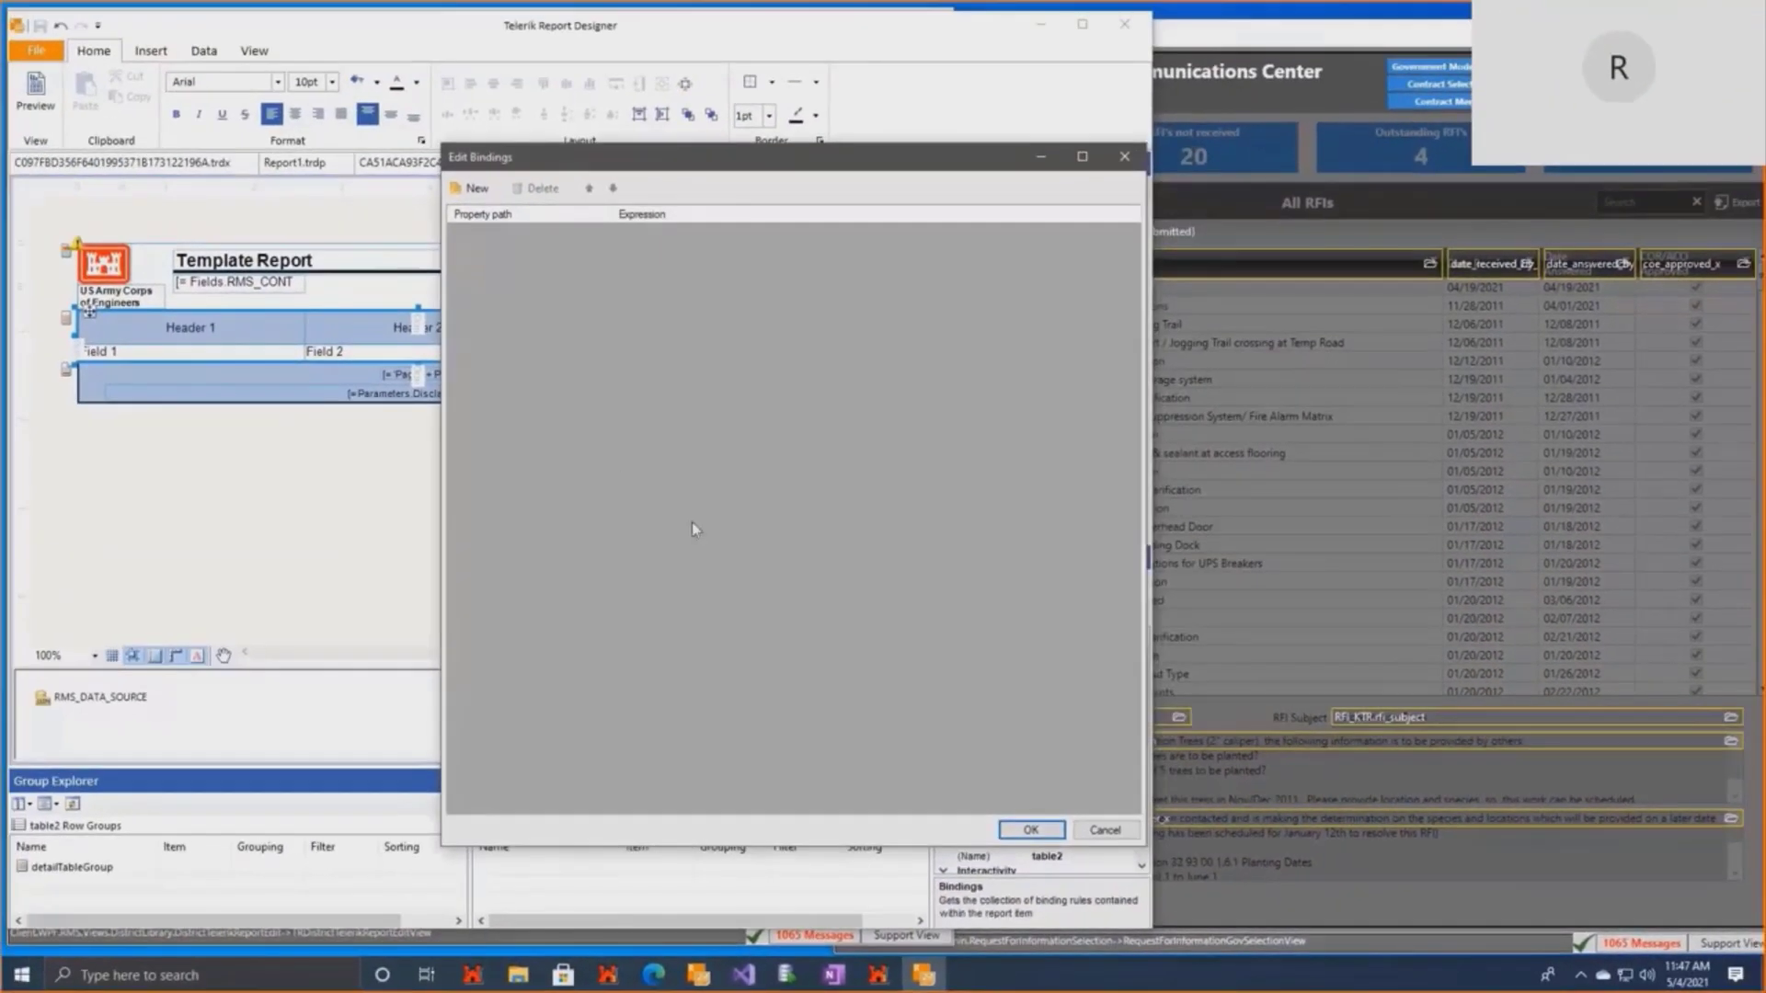
pyautogui.click(471, 188)
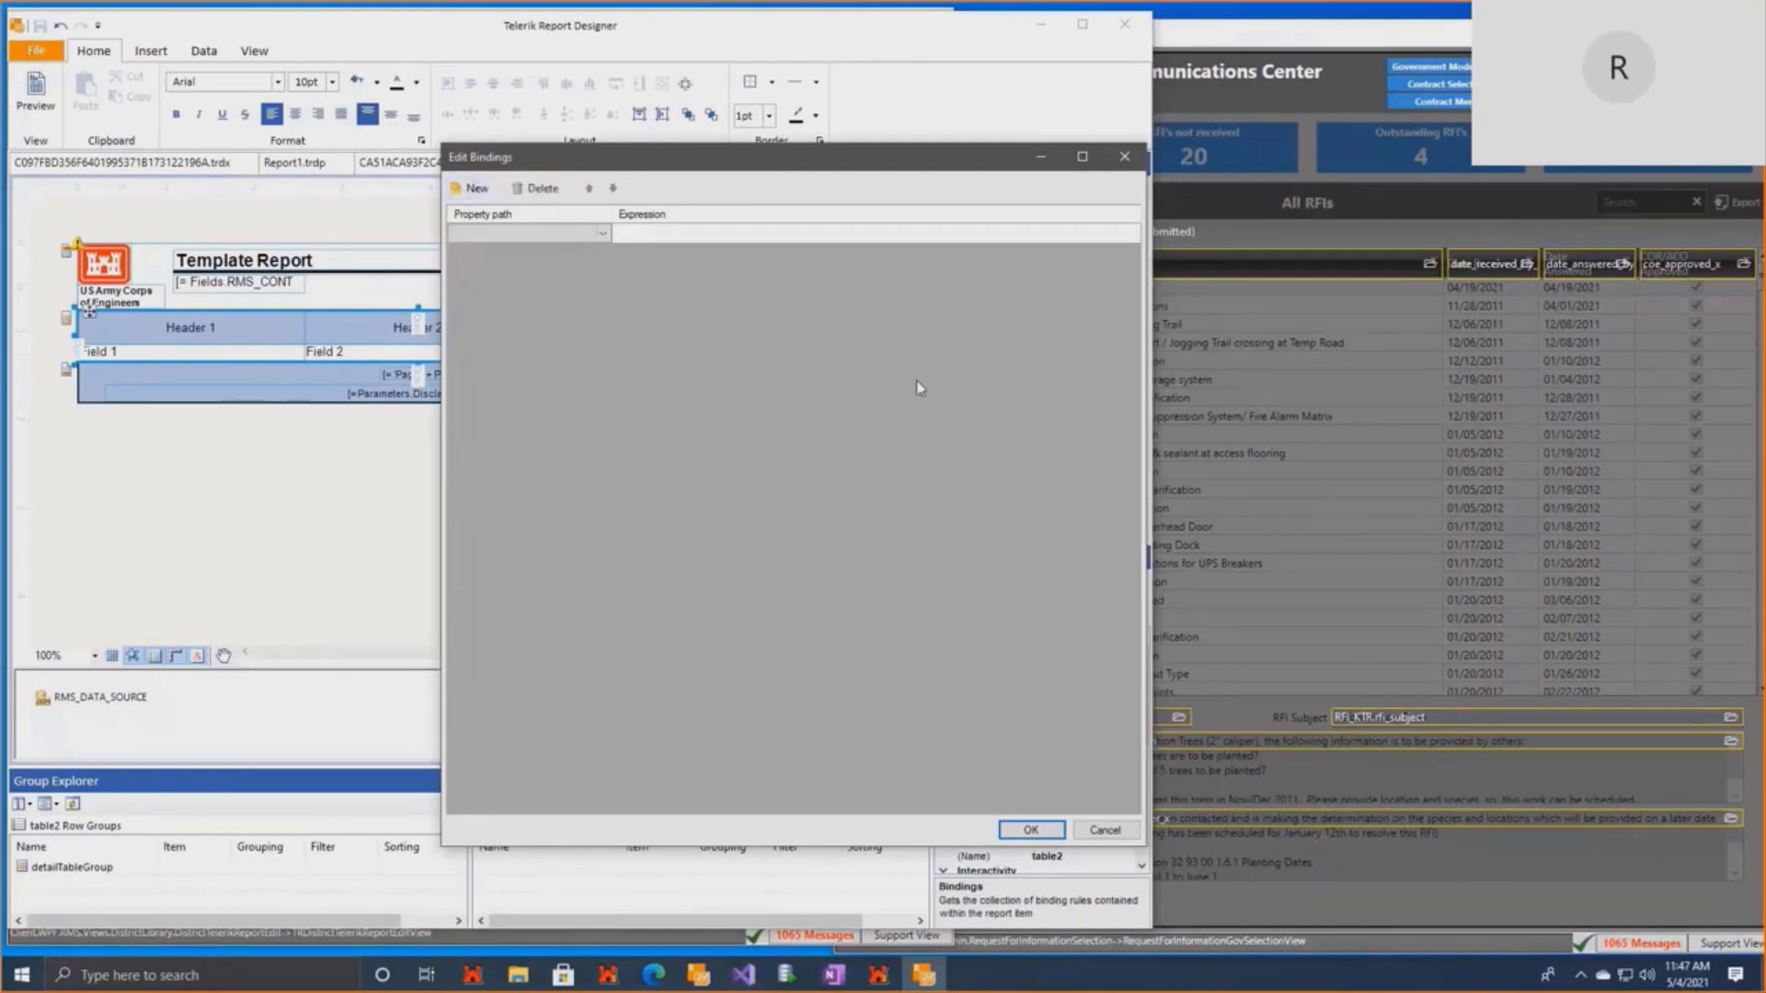
pyautogui.click(603, 233)
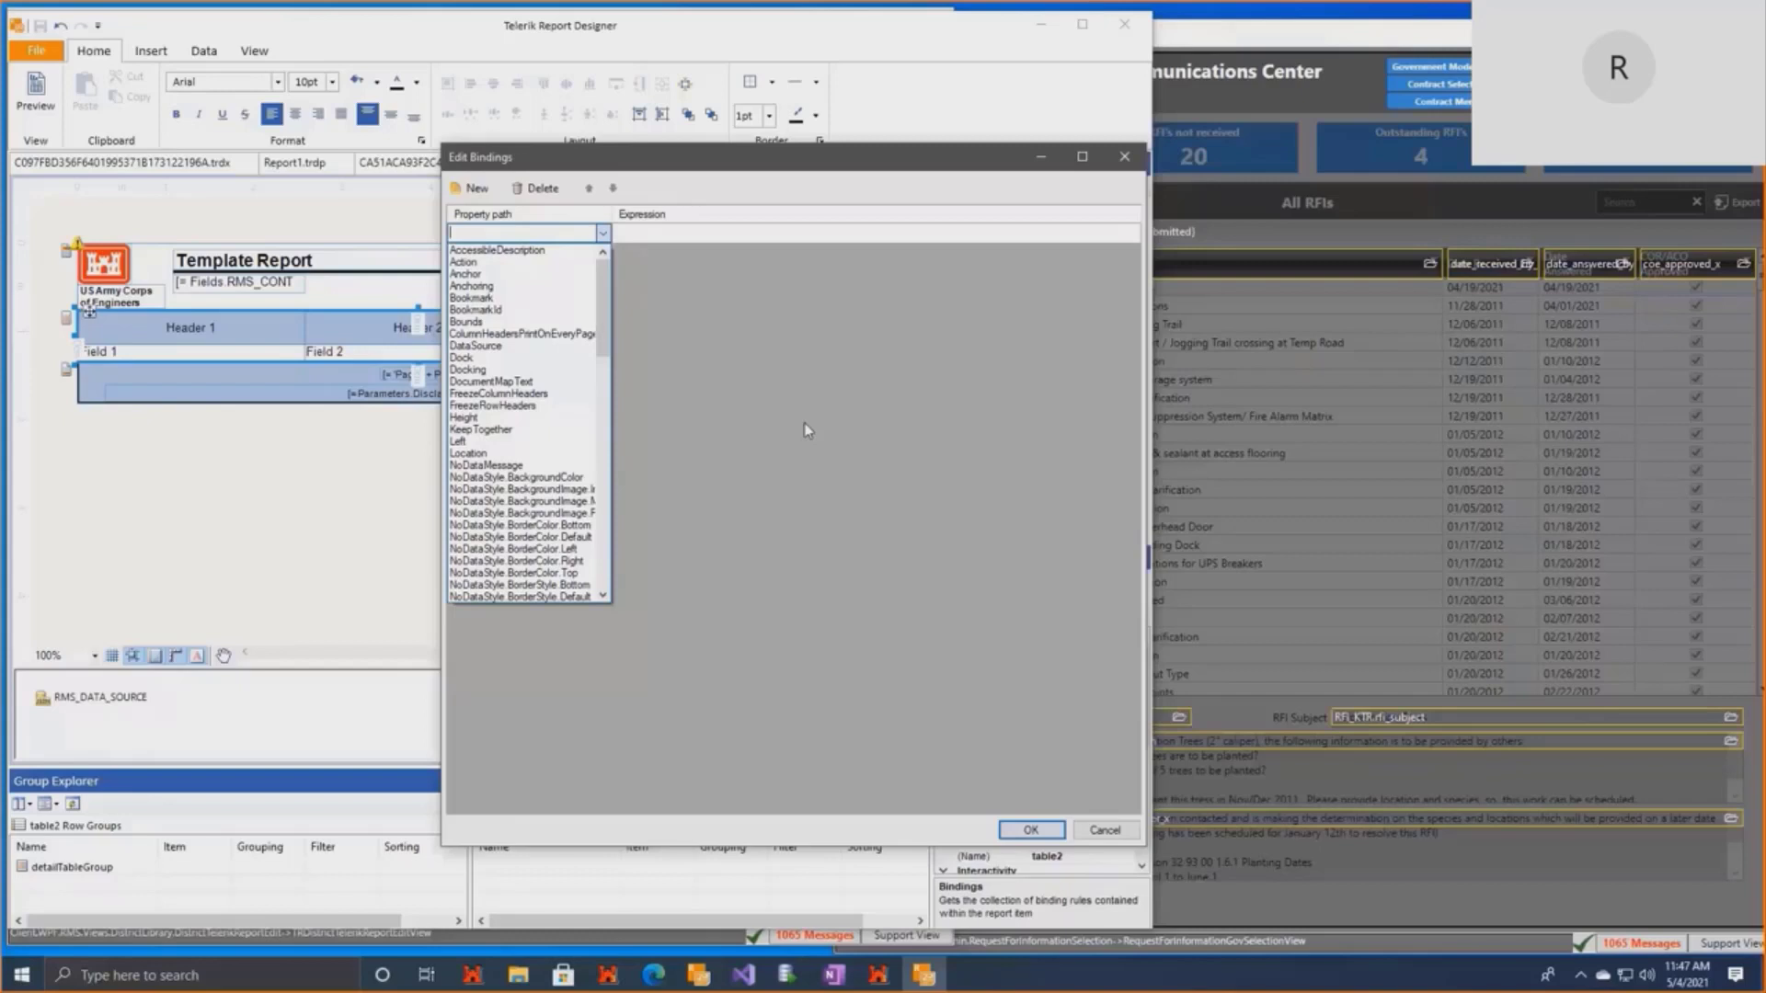
pyautogui.click(550, 346)
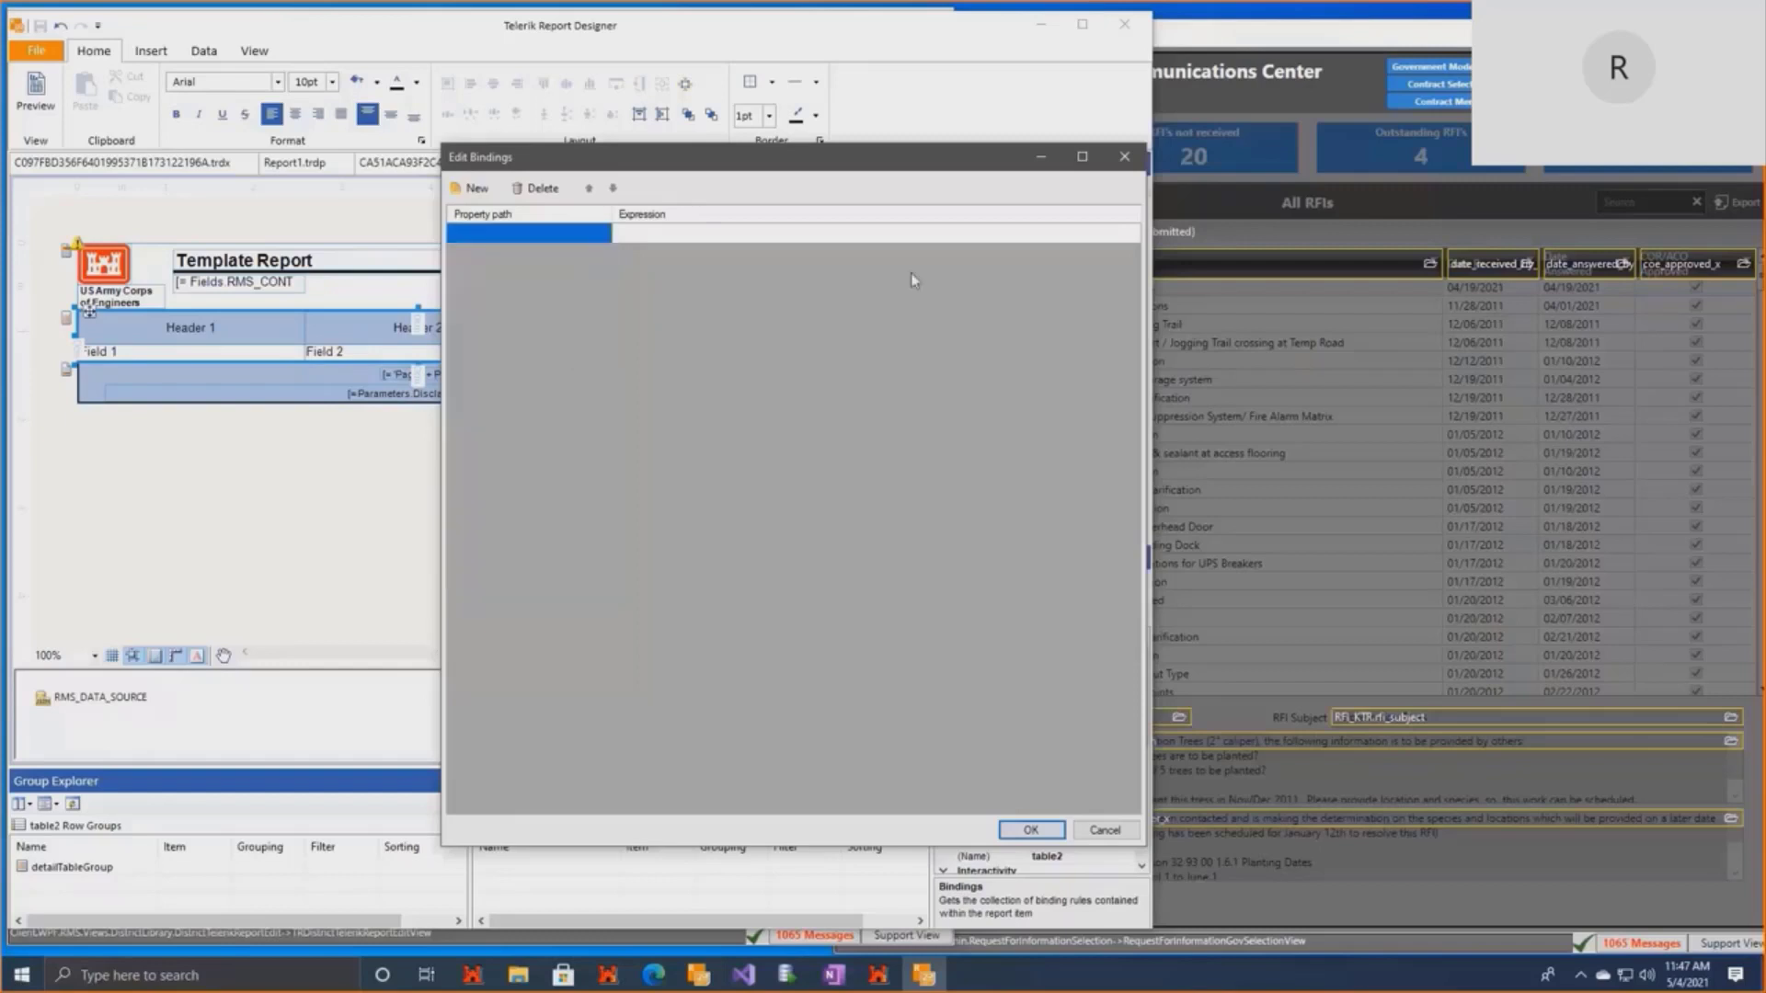
pyautogui.click(1020, 236)
pyautogui.click(1132, 235)
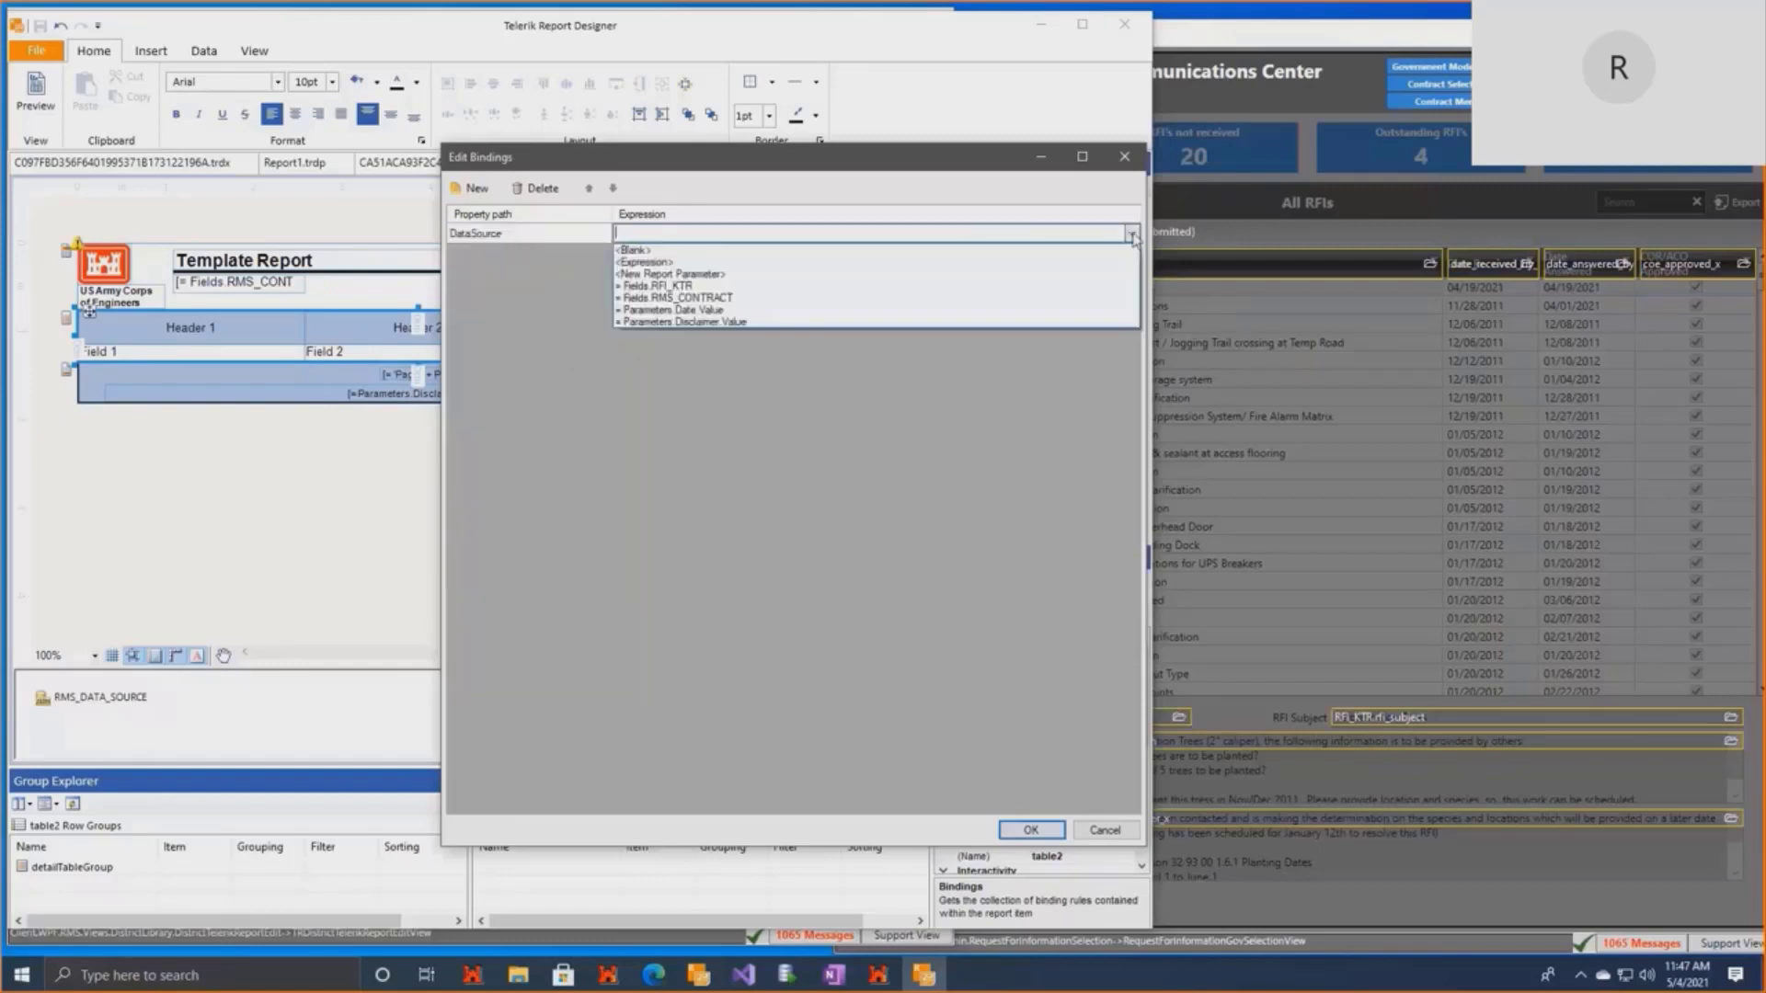
pyautogui.click(881, 286)
pyautogui.click(1028, 831)
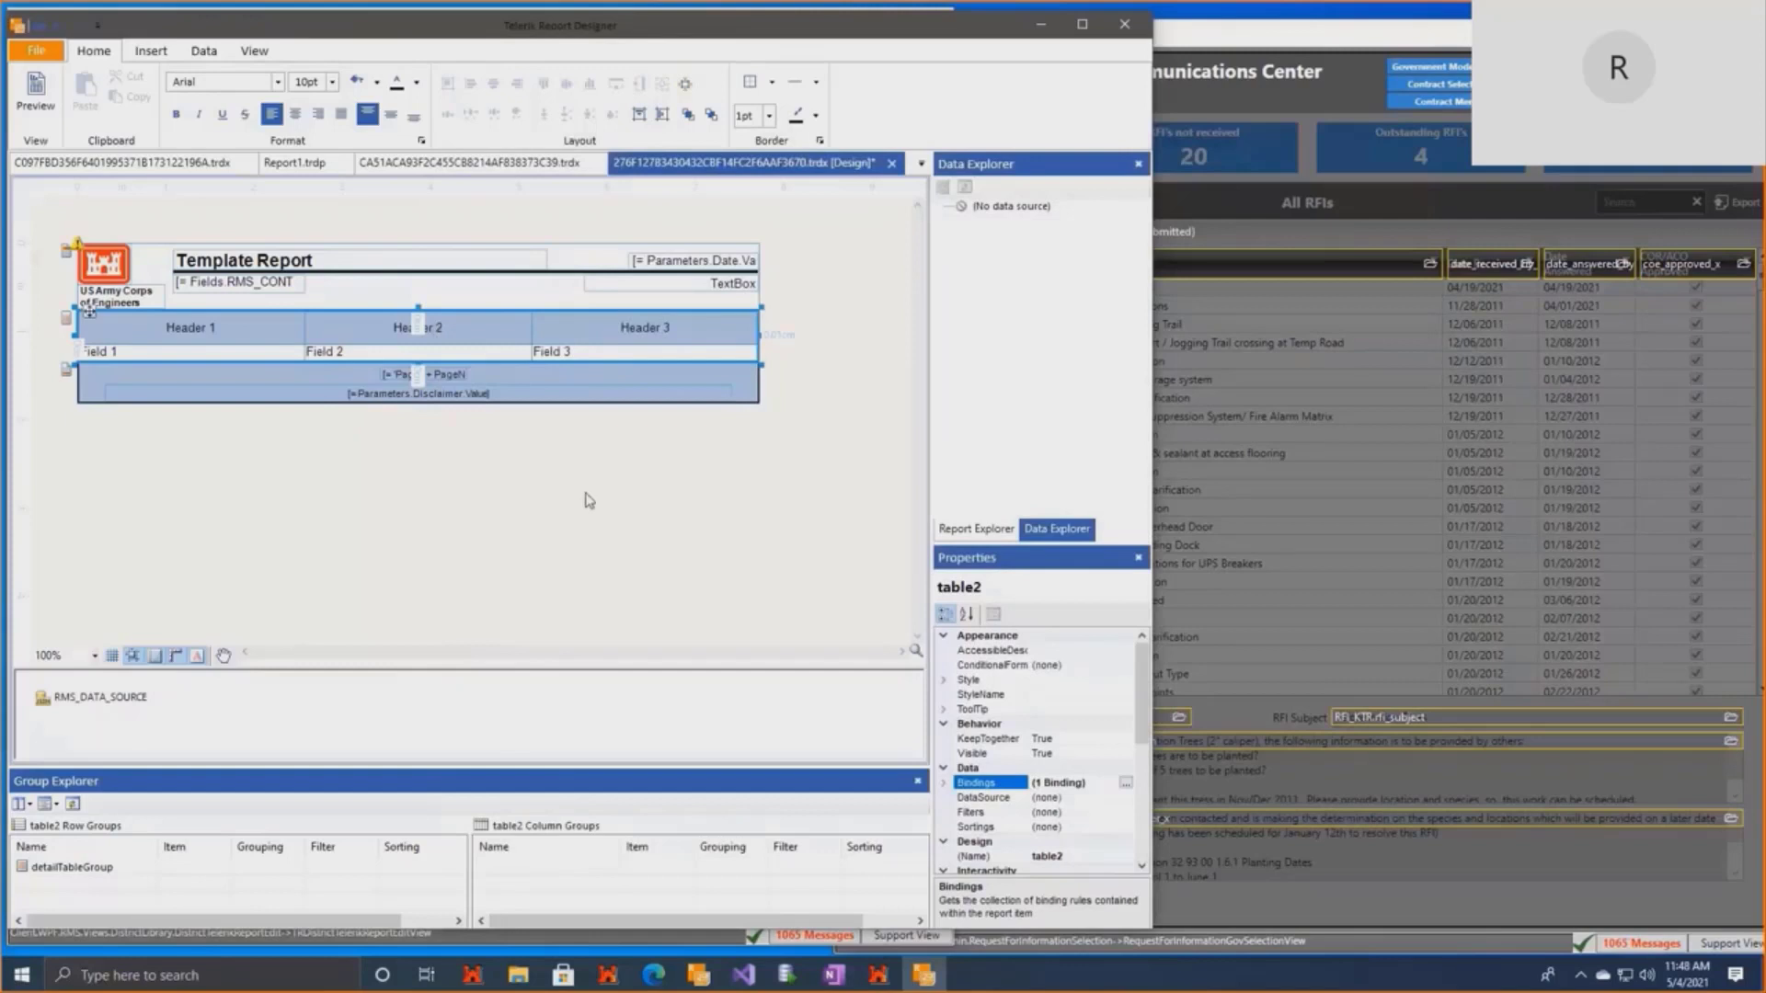
# Narrow the designer window beside the RMS field names and set the first detail cell to = Fields.date_submitted.
pyautogui.click(101, 358)
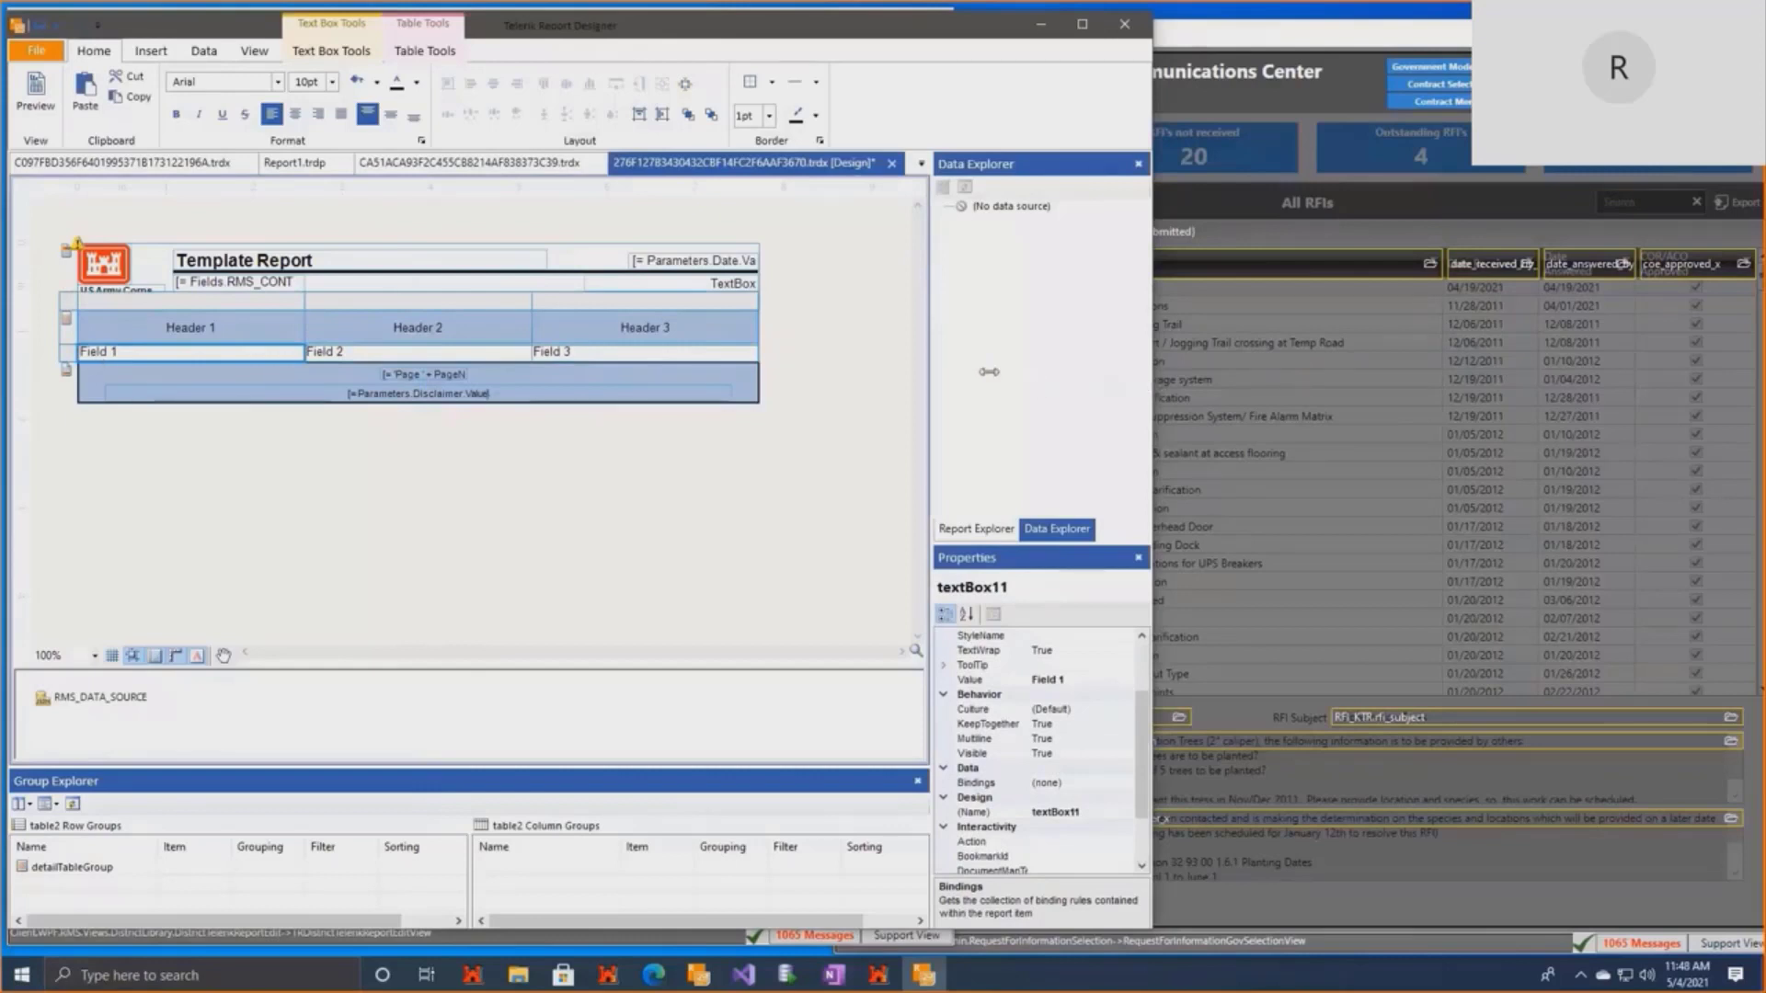
pyautogui.moveTo(1152, 389); pyautogui.dragTo(962, 389)
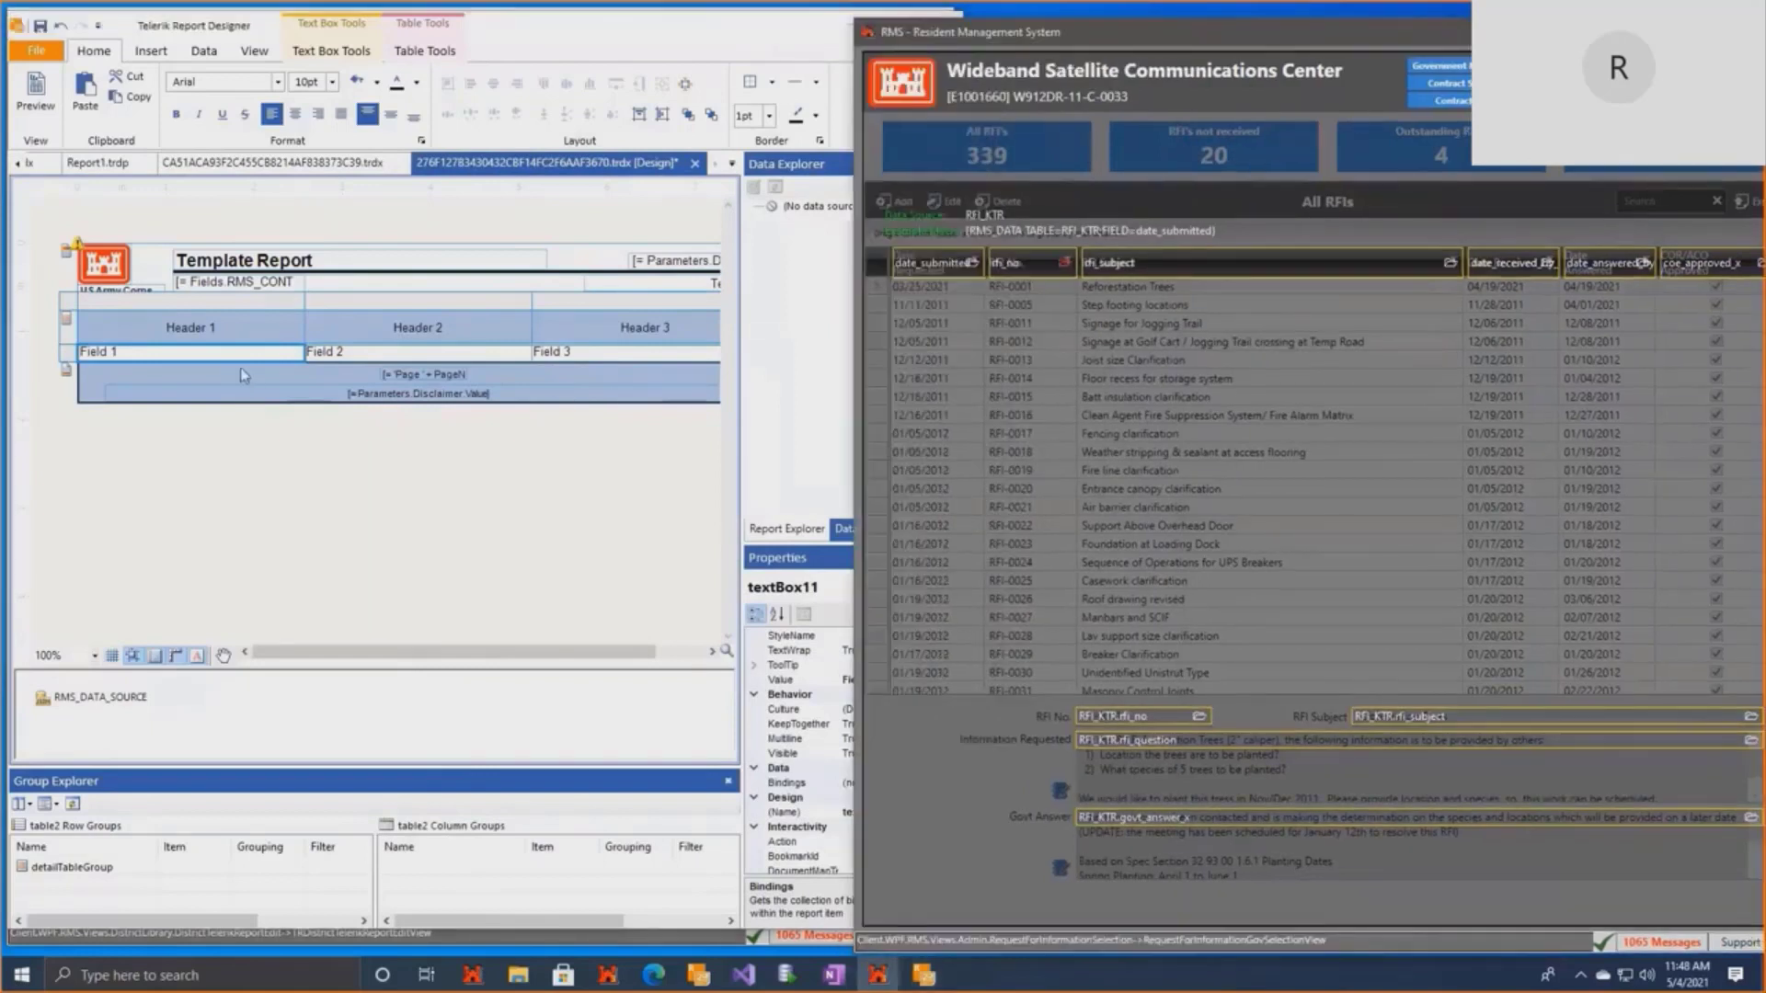
pyautogui.doubleClick(259, 359)
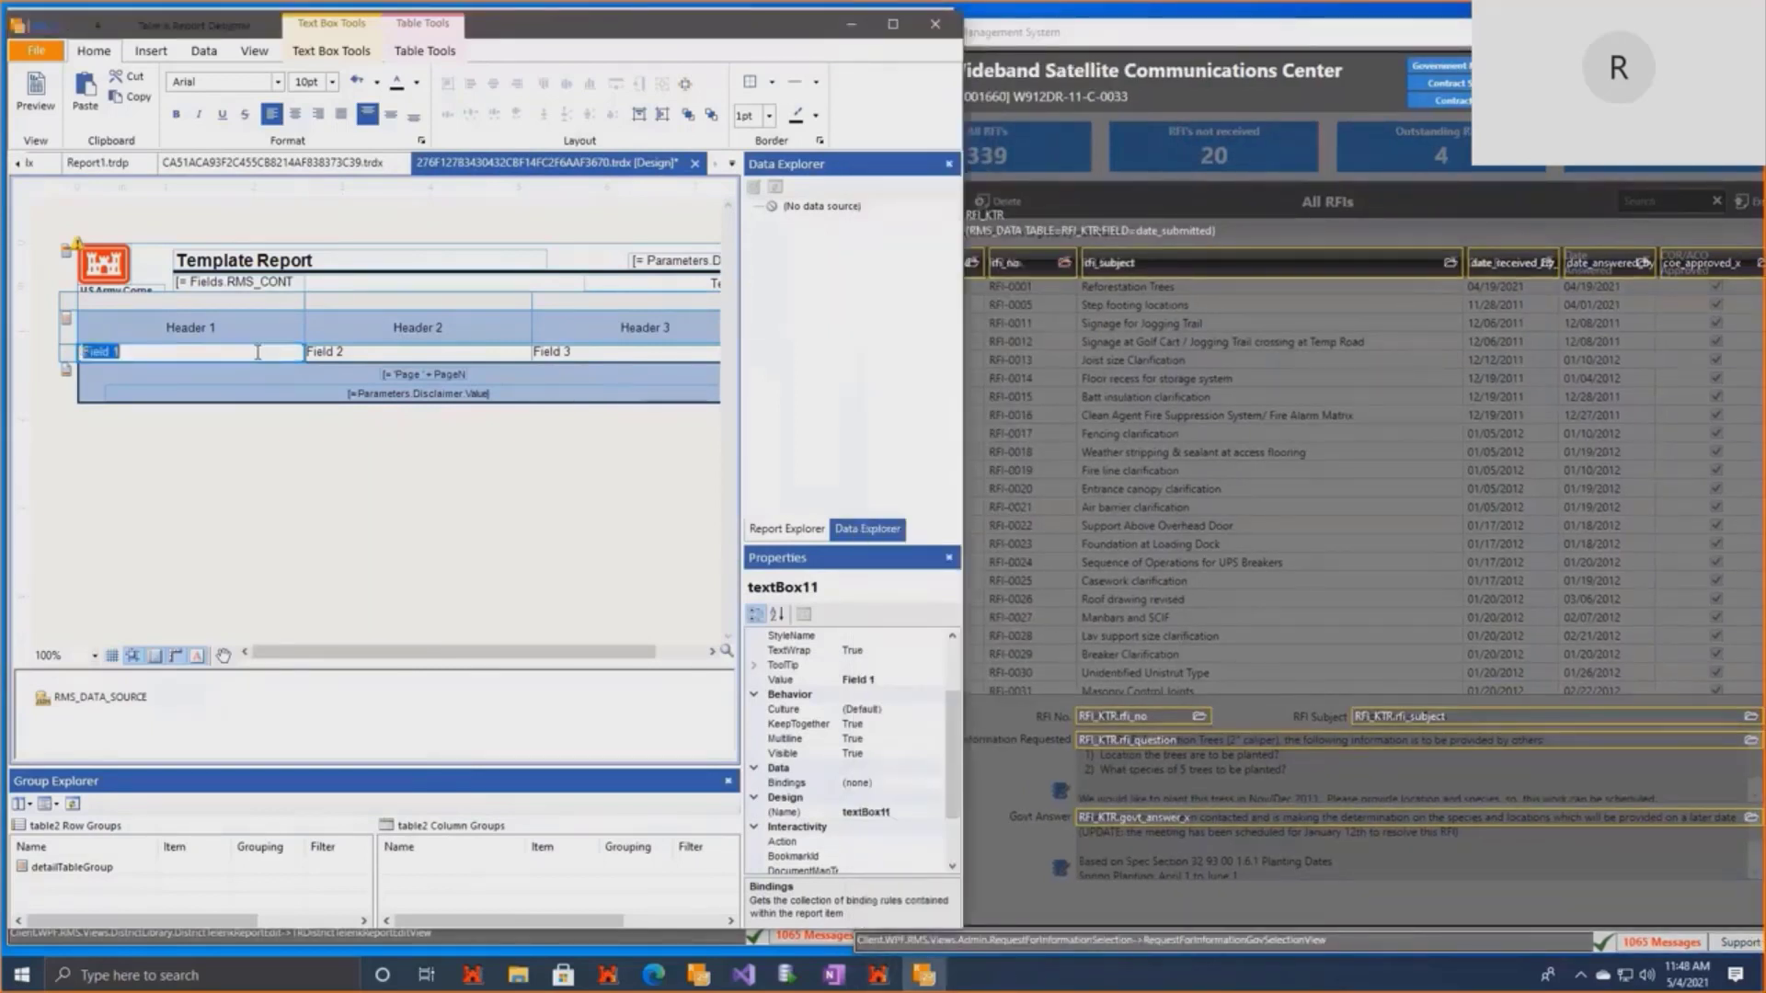
pyautogui.write('= Fiel')
pyautogui.moveTo(1362, 51); pyautogui.dragTo(1364, 59)
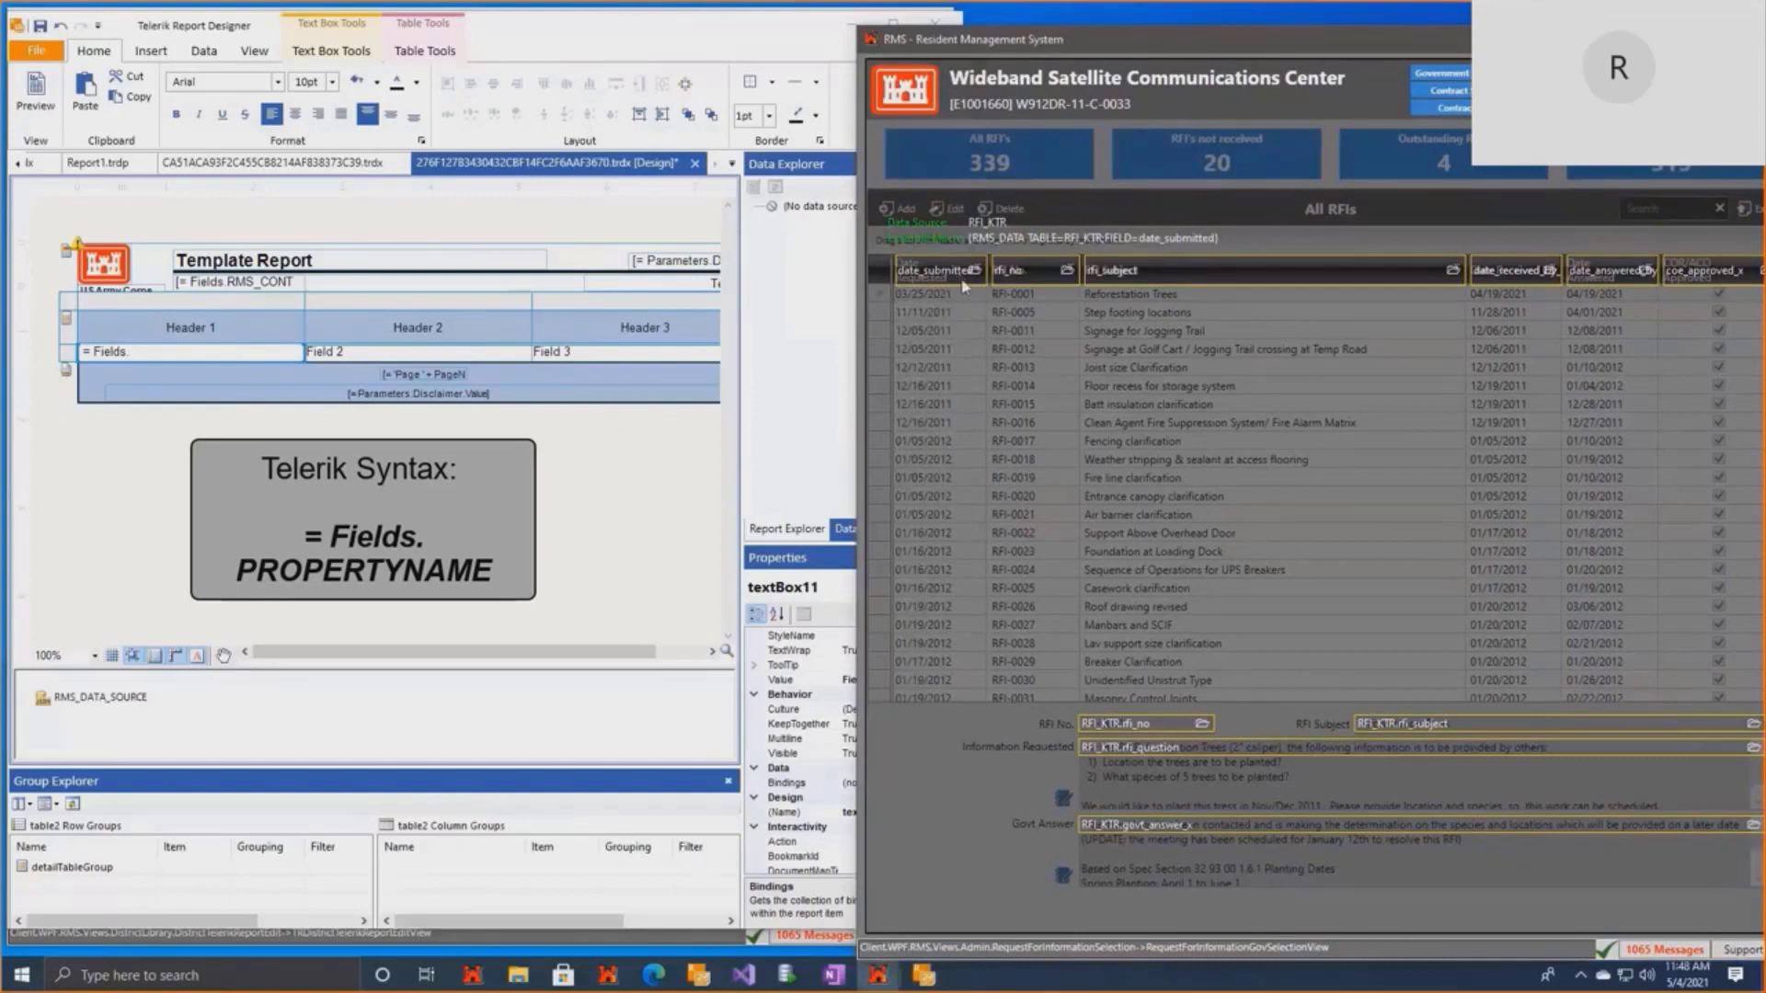
pyautogui.hotkey('alt', 'Tab')
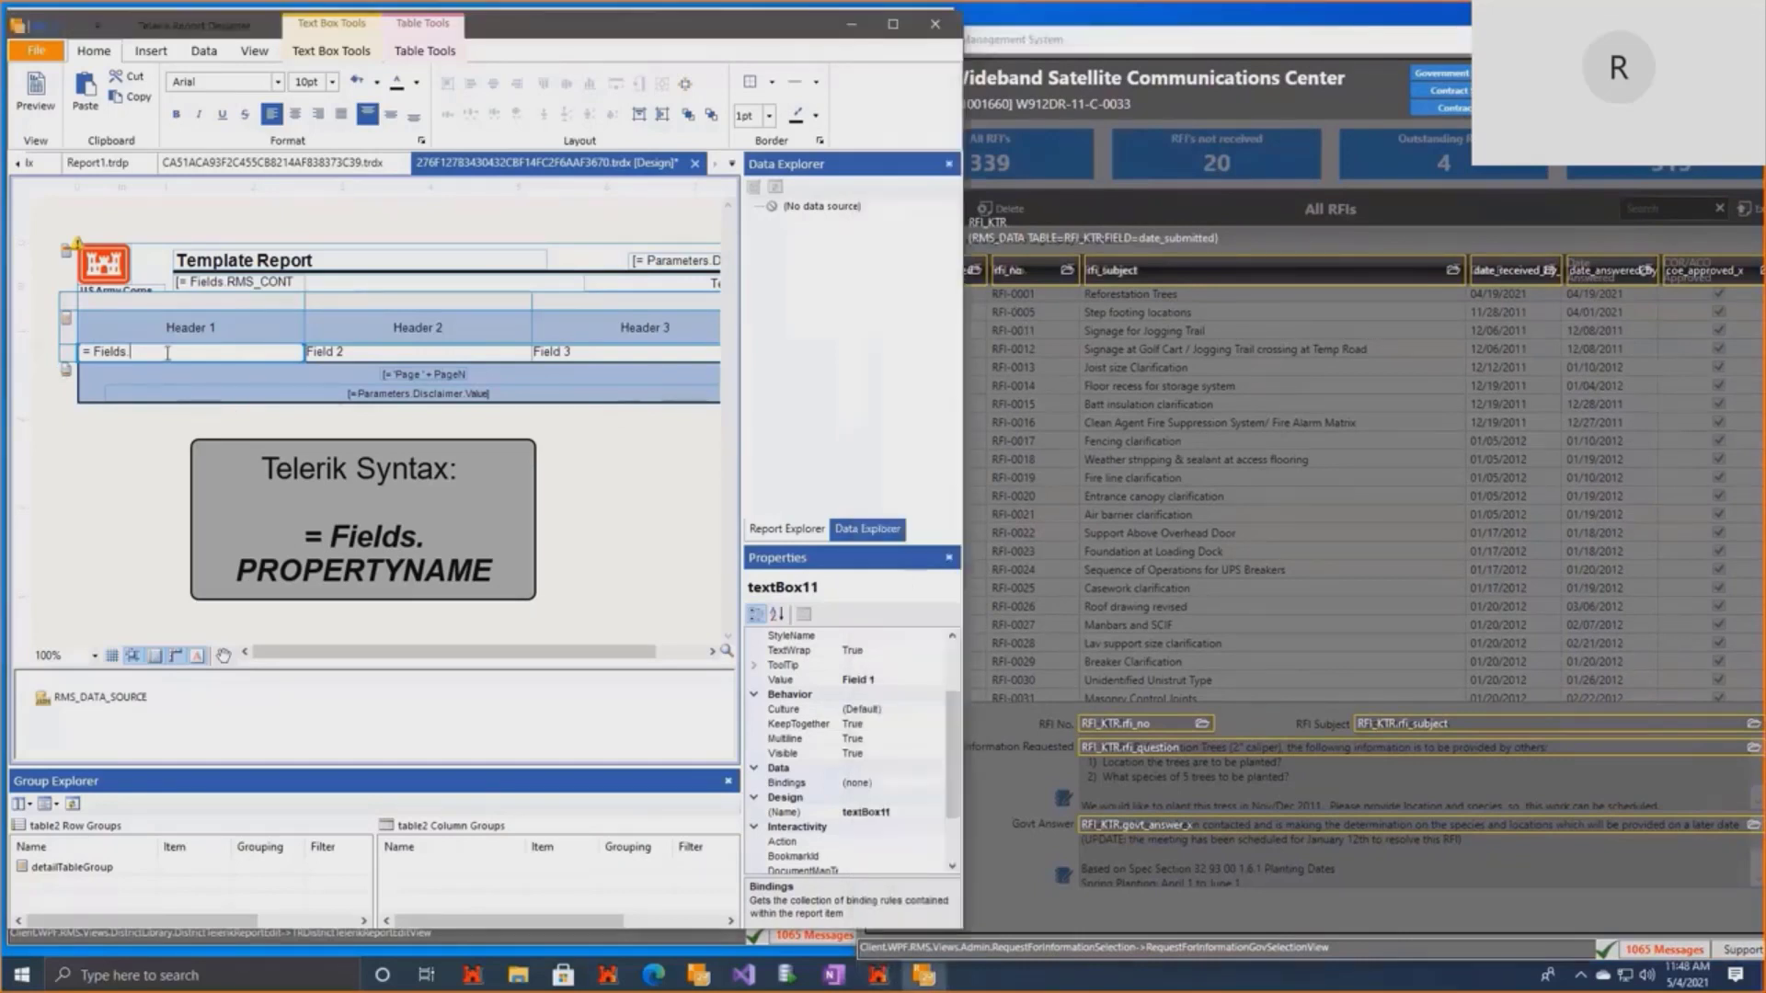
pyautogui.moveTo(1323, 39); pyautogui.dragTo(1388, 32)
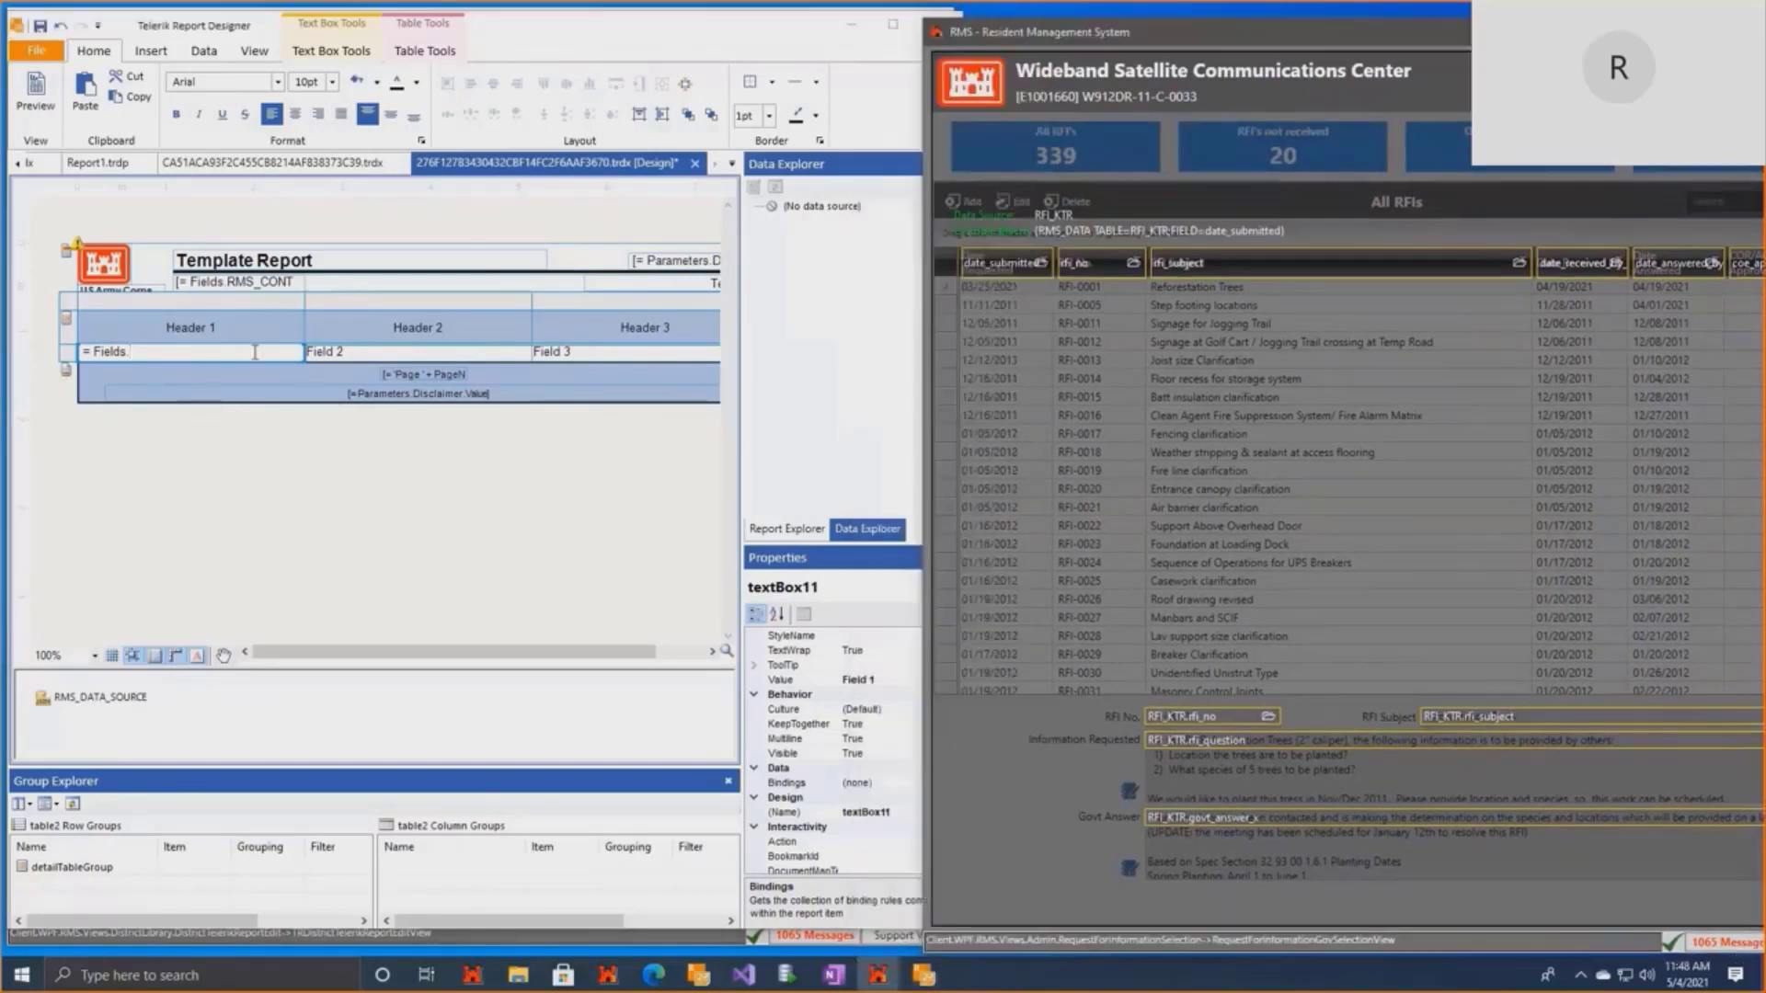
pyautogui.click(218, 354)
pyautogui.write('= Fields.')
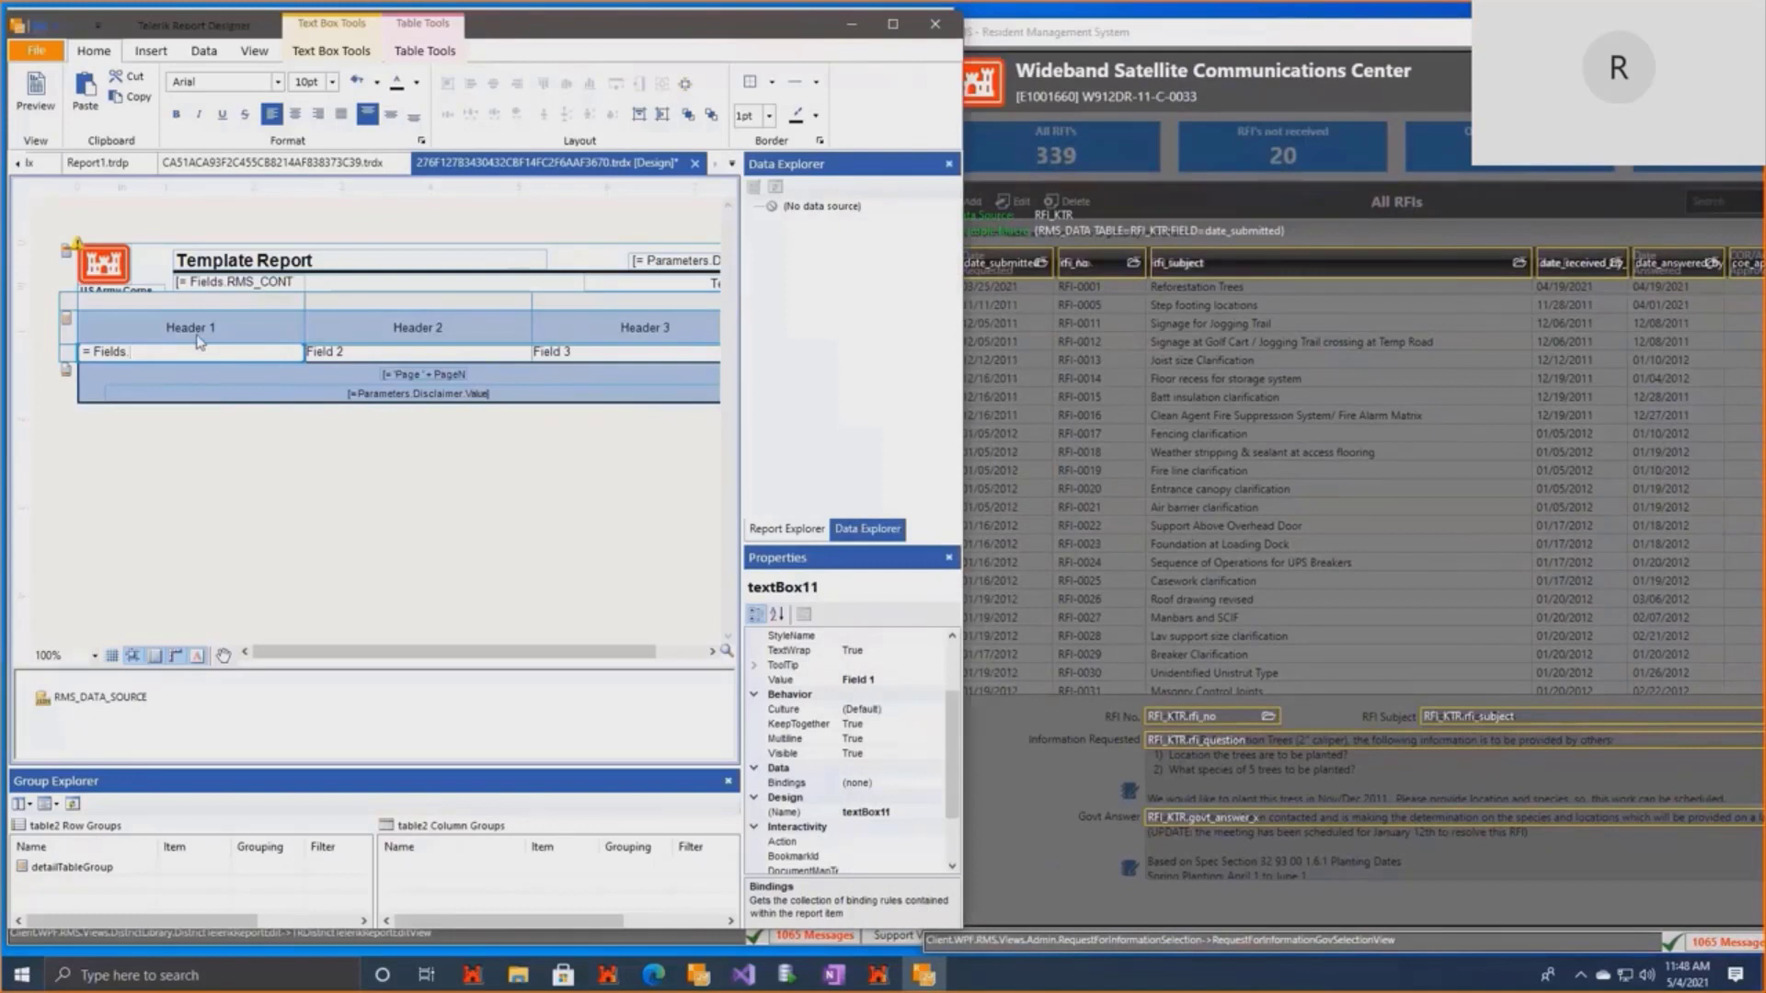
pyautogui.write('date_submitted')
# Set the second detail cell to = Fields.rfi_no and the third to = Fields.rfi_subject.
pyautogui.press('Tab')
pyautogui.write('= Fields.r')
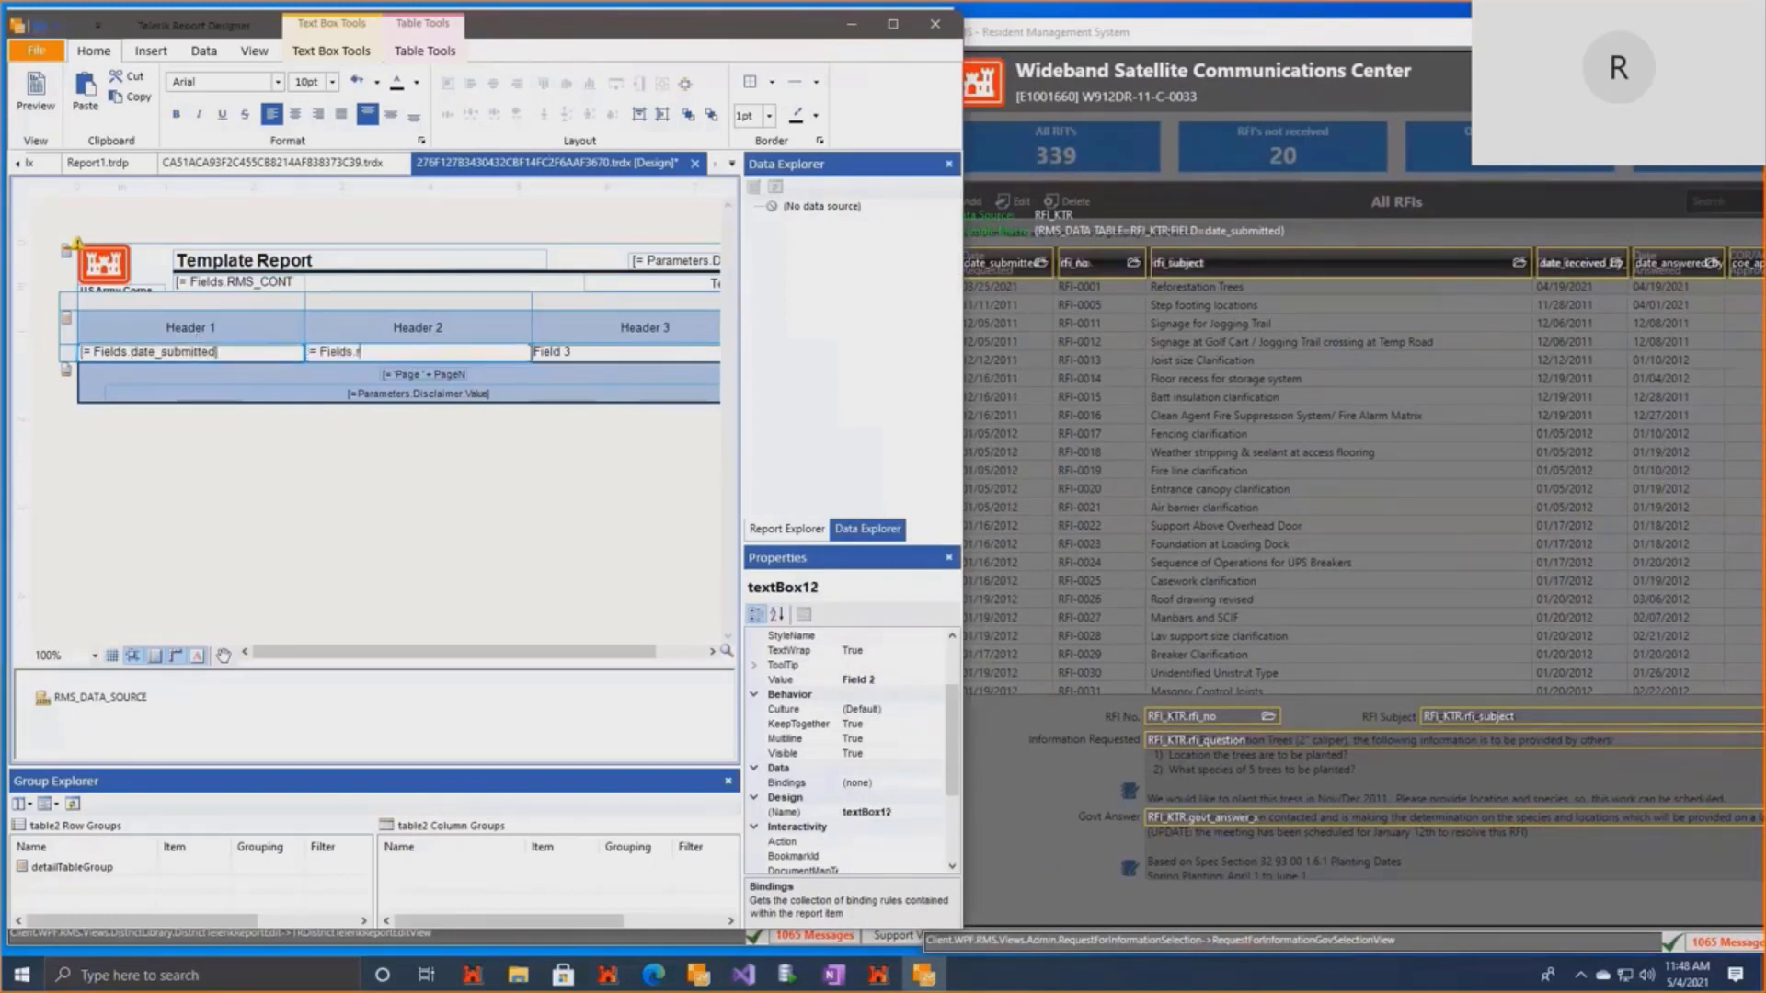
pyautogui.write('fi_no')
pyautogui.press('Tab')
pyautogui.write('= Fields.rfi_subject')
pyautogui.click(509, 572)
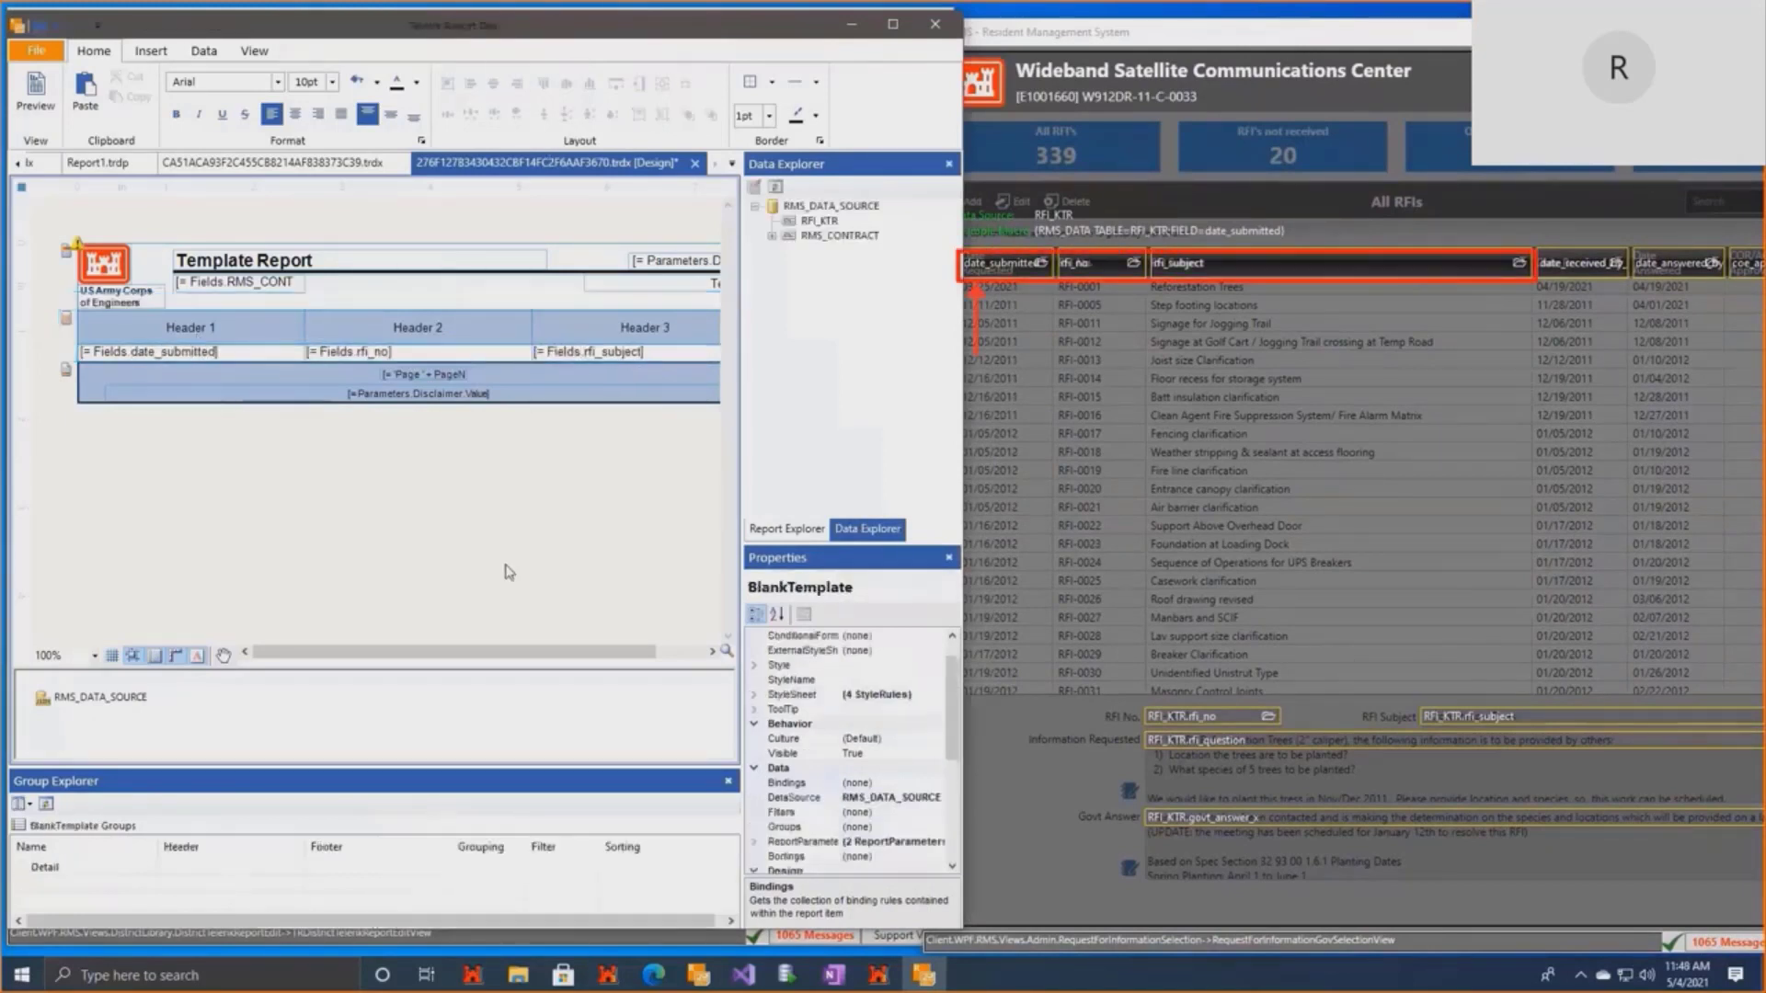
# Preview the report and look through the RFI dates, numbers and subjects listed in the table.
pyautogui.click(48, 115)
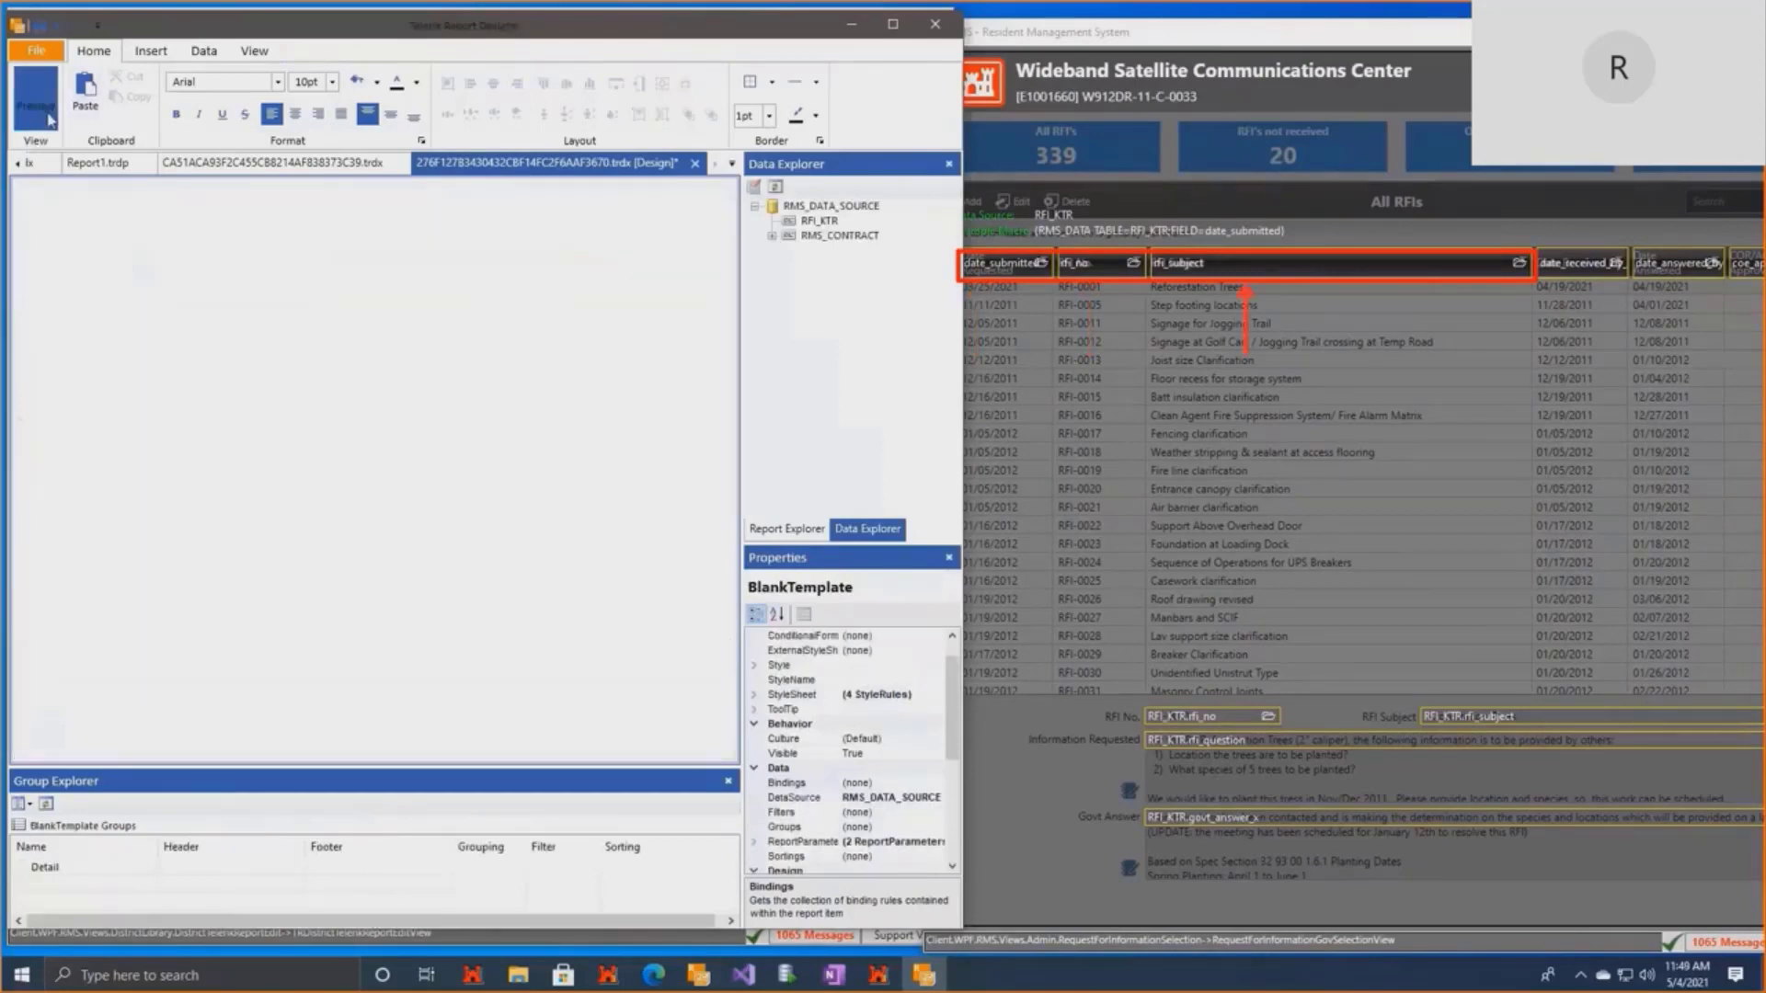
pyautogui.scroll(-1, 451, 401)
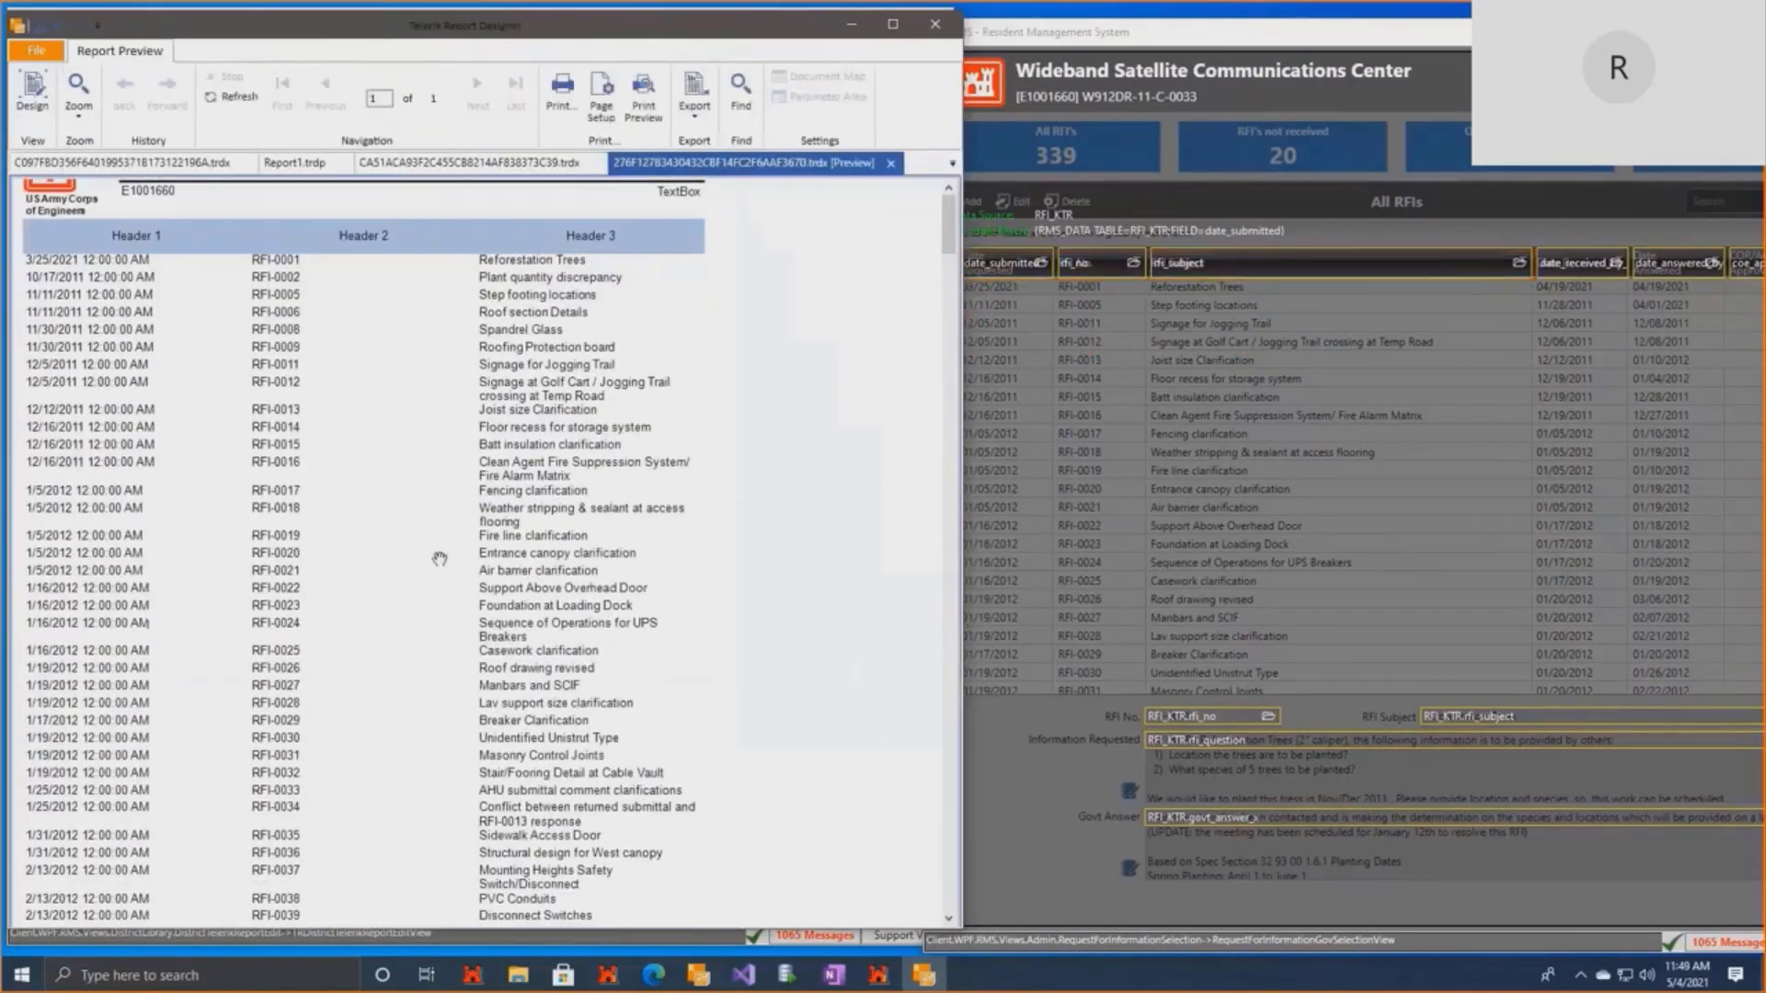
pyautogui.scroll(-2, 439, 558)
pyautogui.scroll(3, 455, 583)
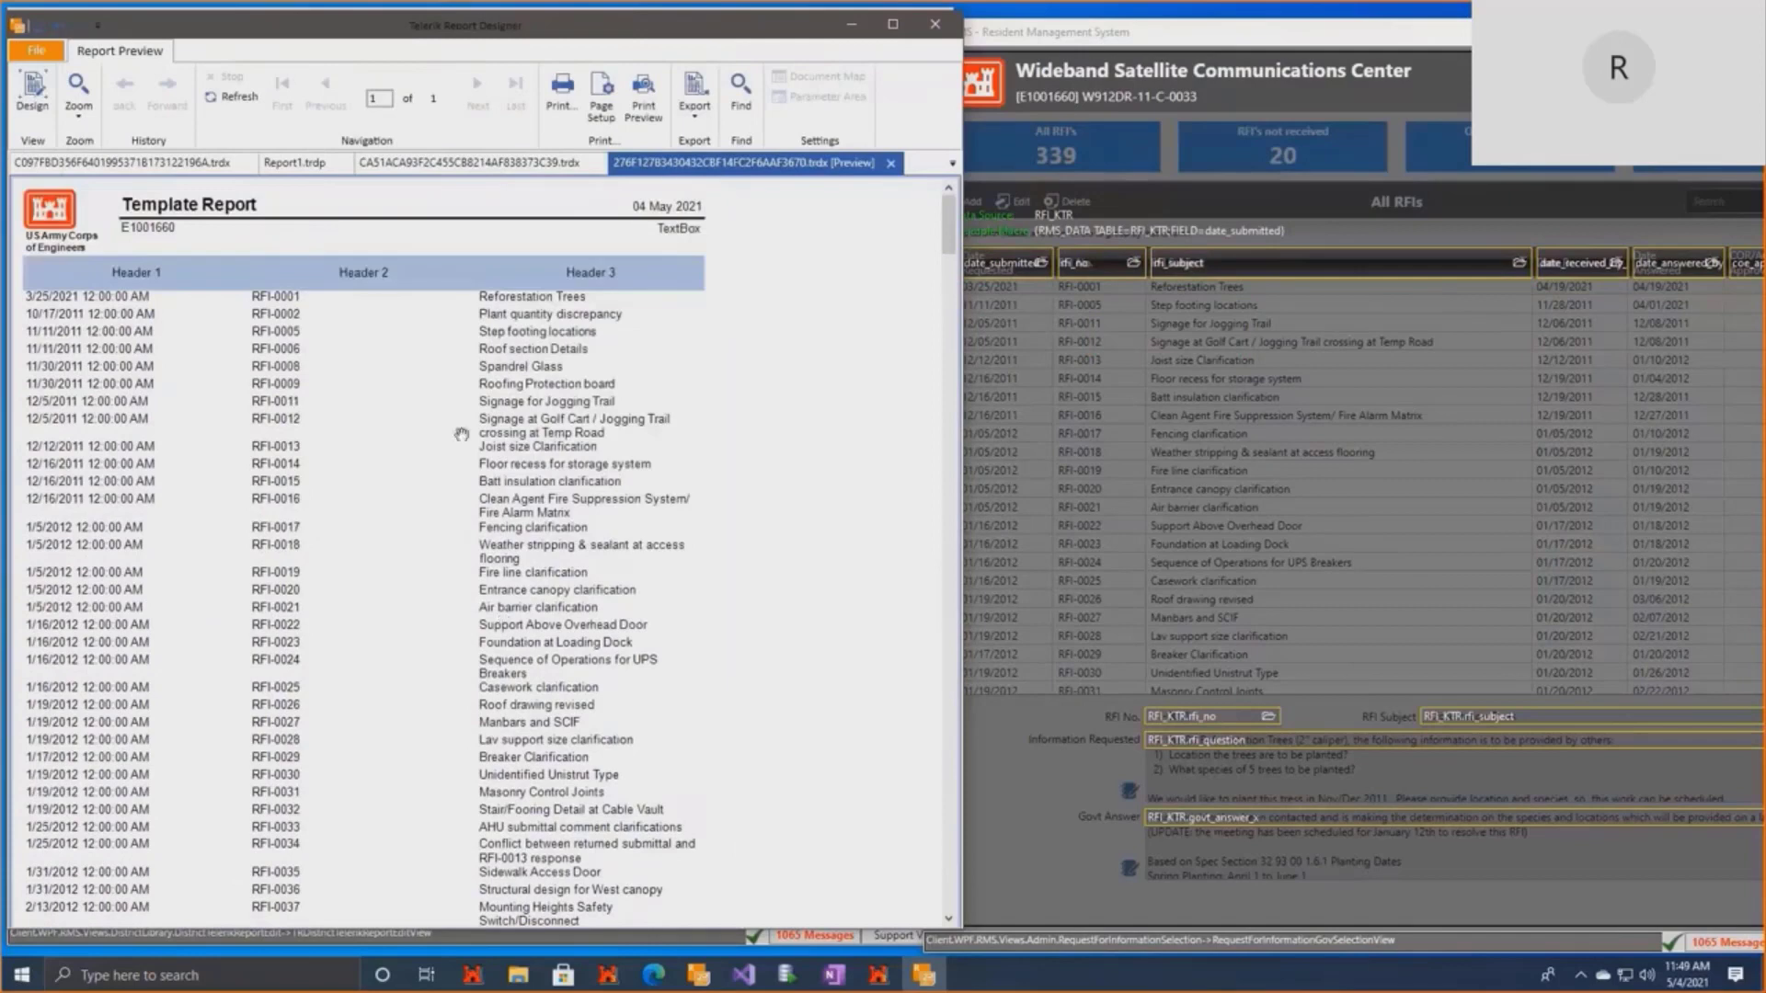
pyautogui.scroll(-3, 528, 475)
pyautogui.scroll(2, 541, 538)
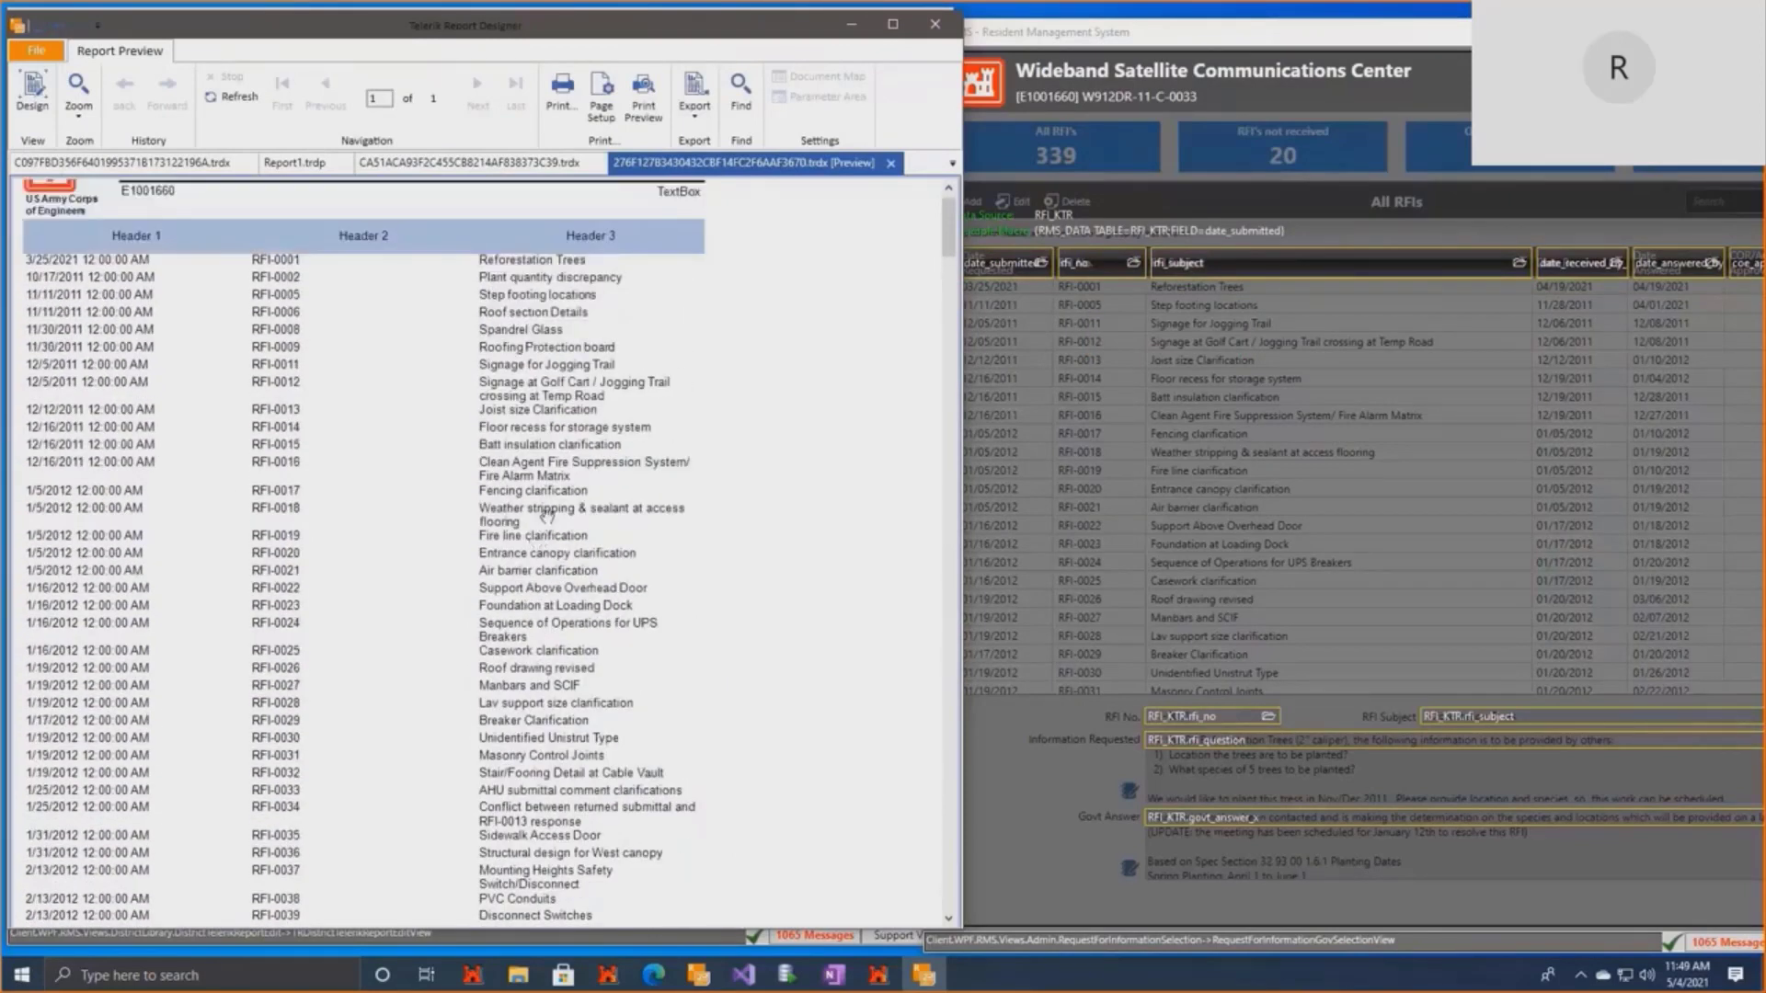
pyautogui.scroll(-8, 403, 366)
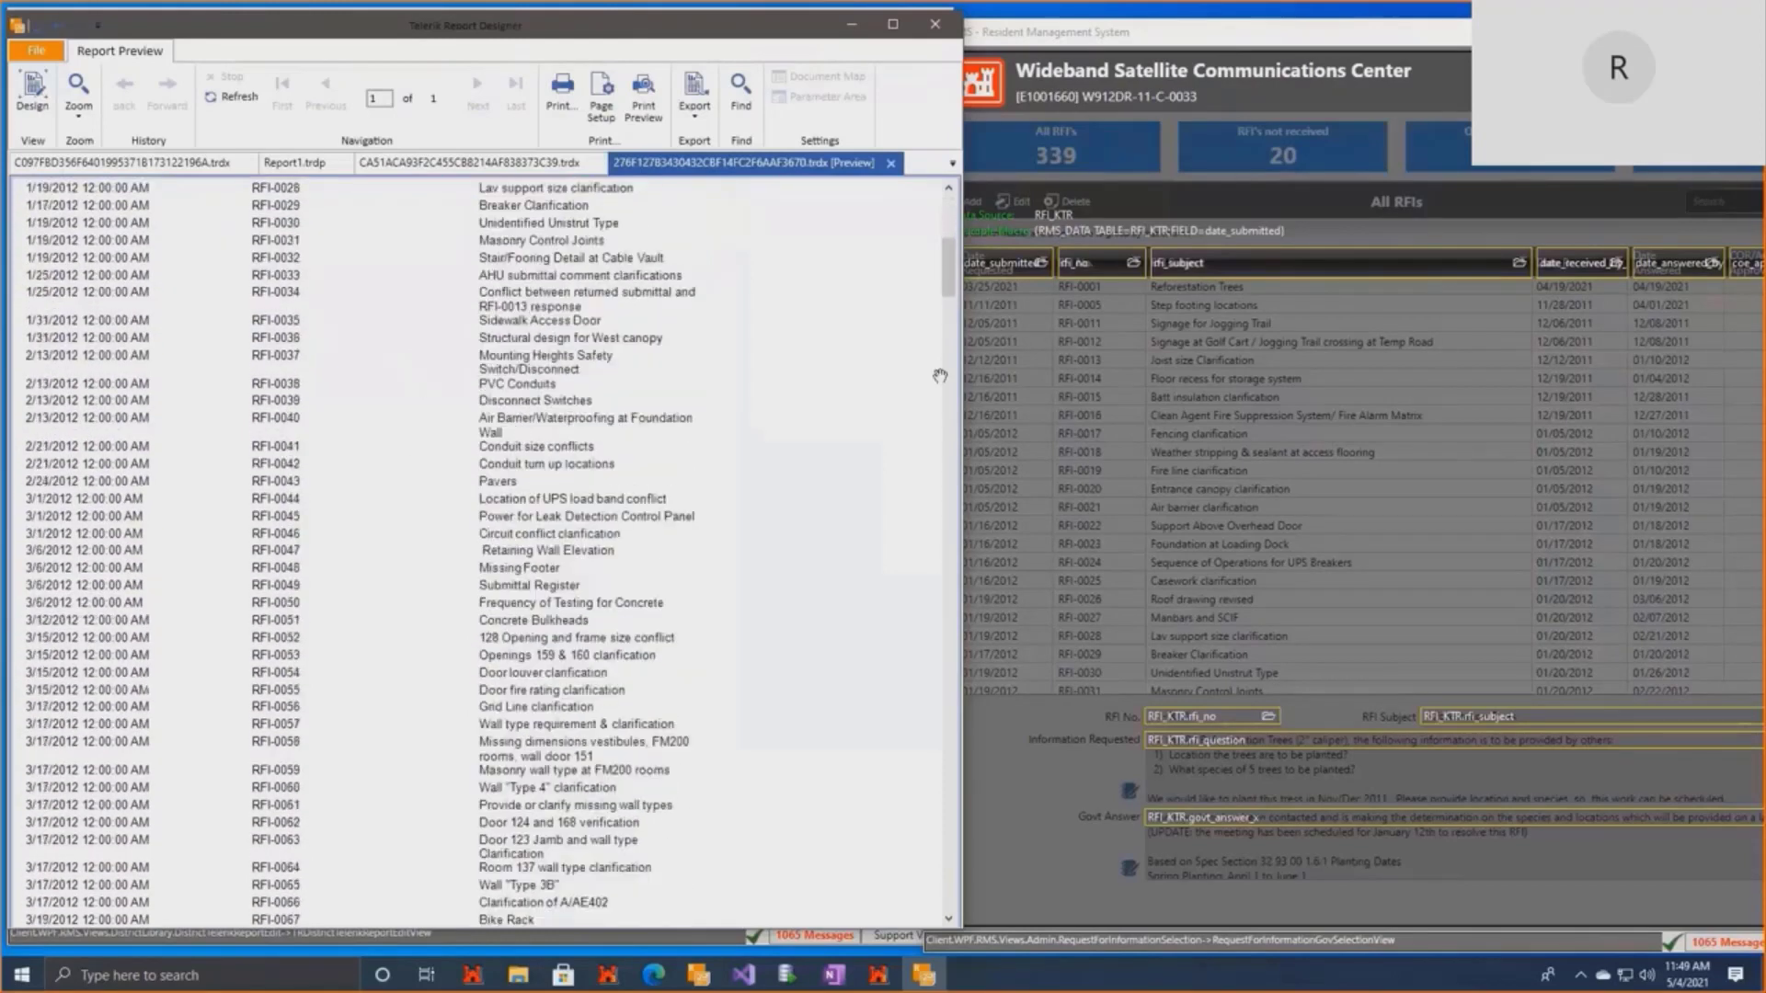
pyautogui.scroll(-2, 942, 421)
pyautogui.moveTo(943, 421); pyautogui.dragTo(937, 207)
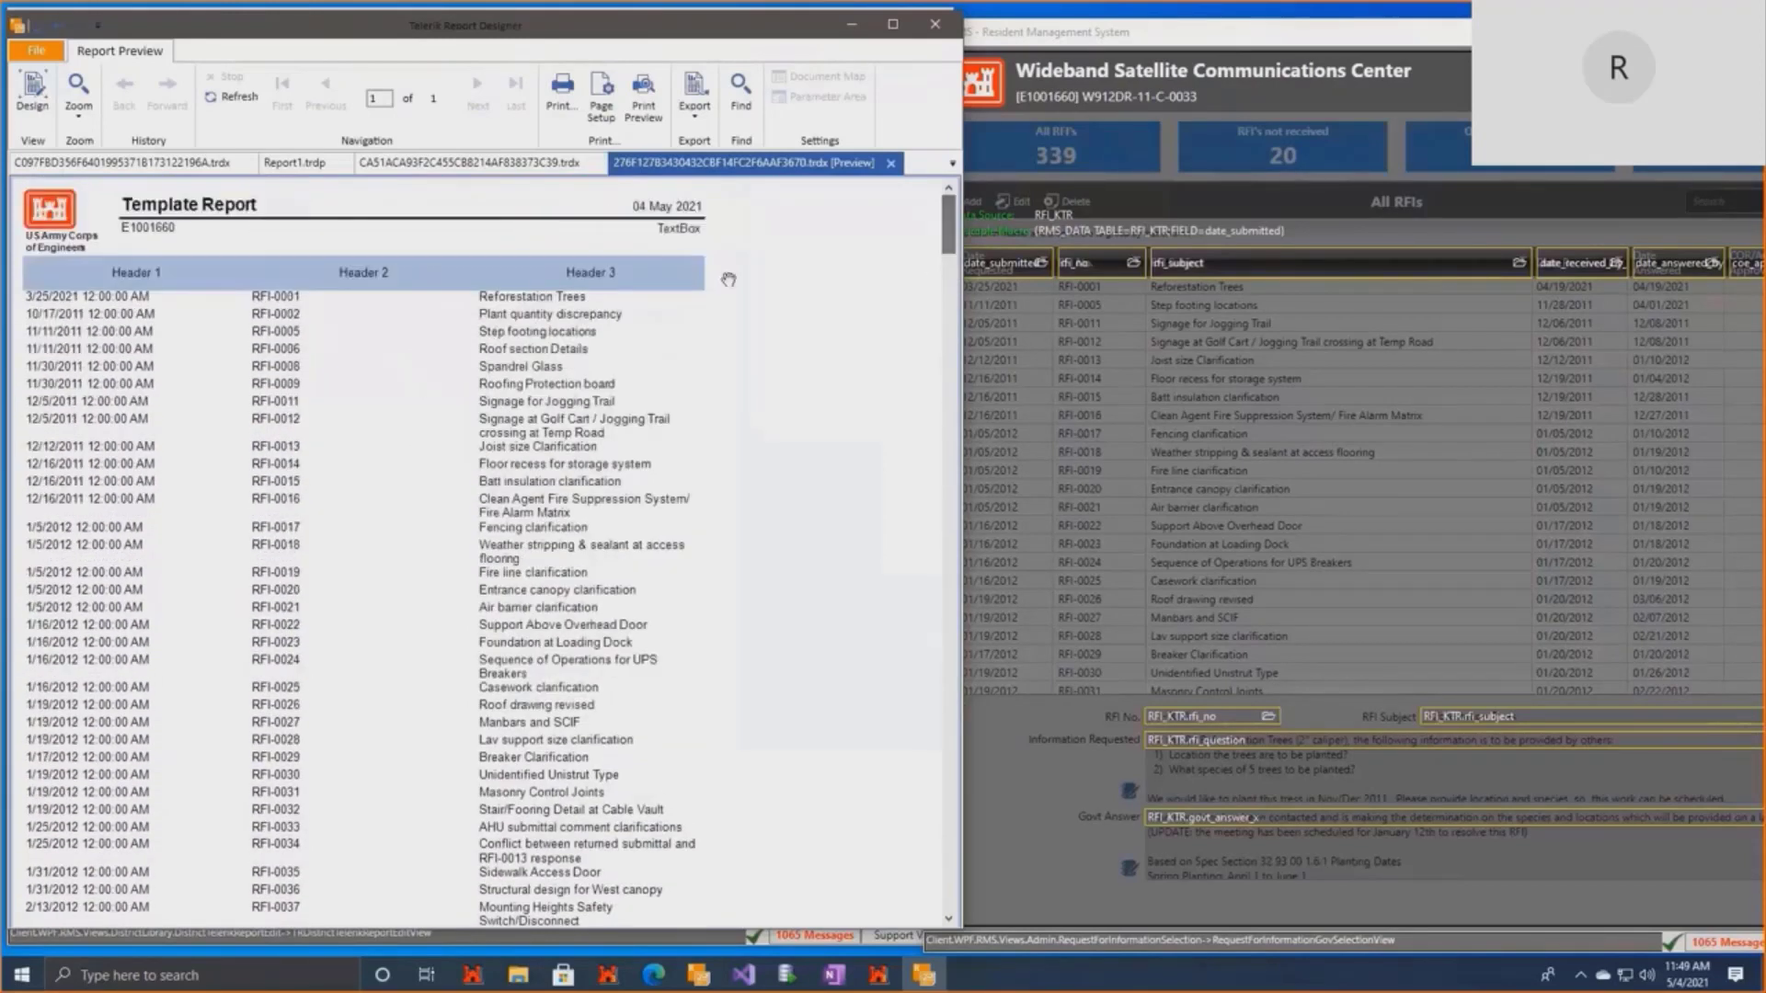
# Review the report's page layout in print preview, checking headers and footers across pages, and return to the design.
pyautogui.click(644, 101)
pyautogui.scroll(-10, 473, 497)
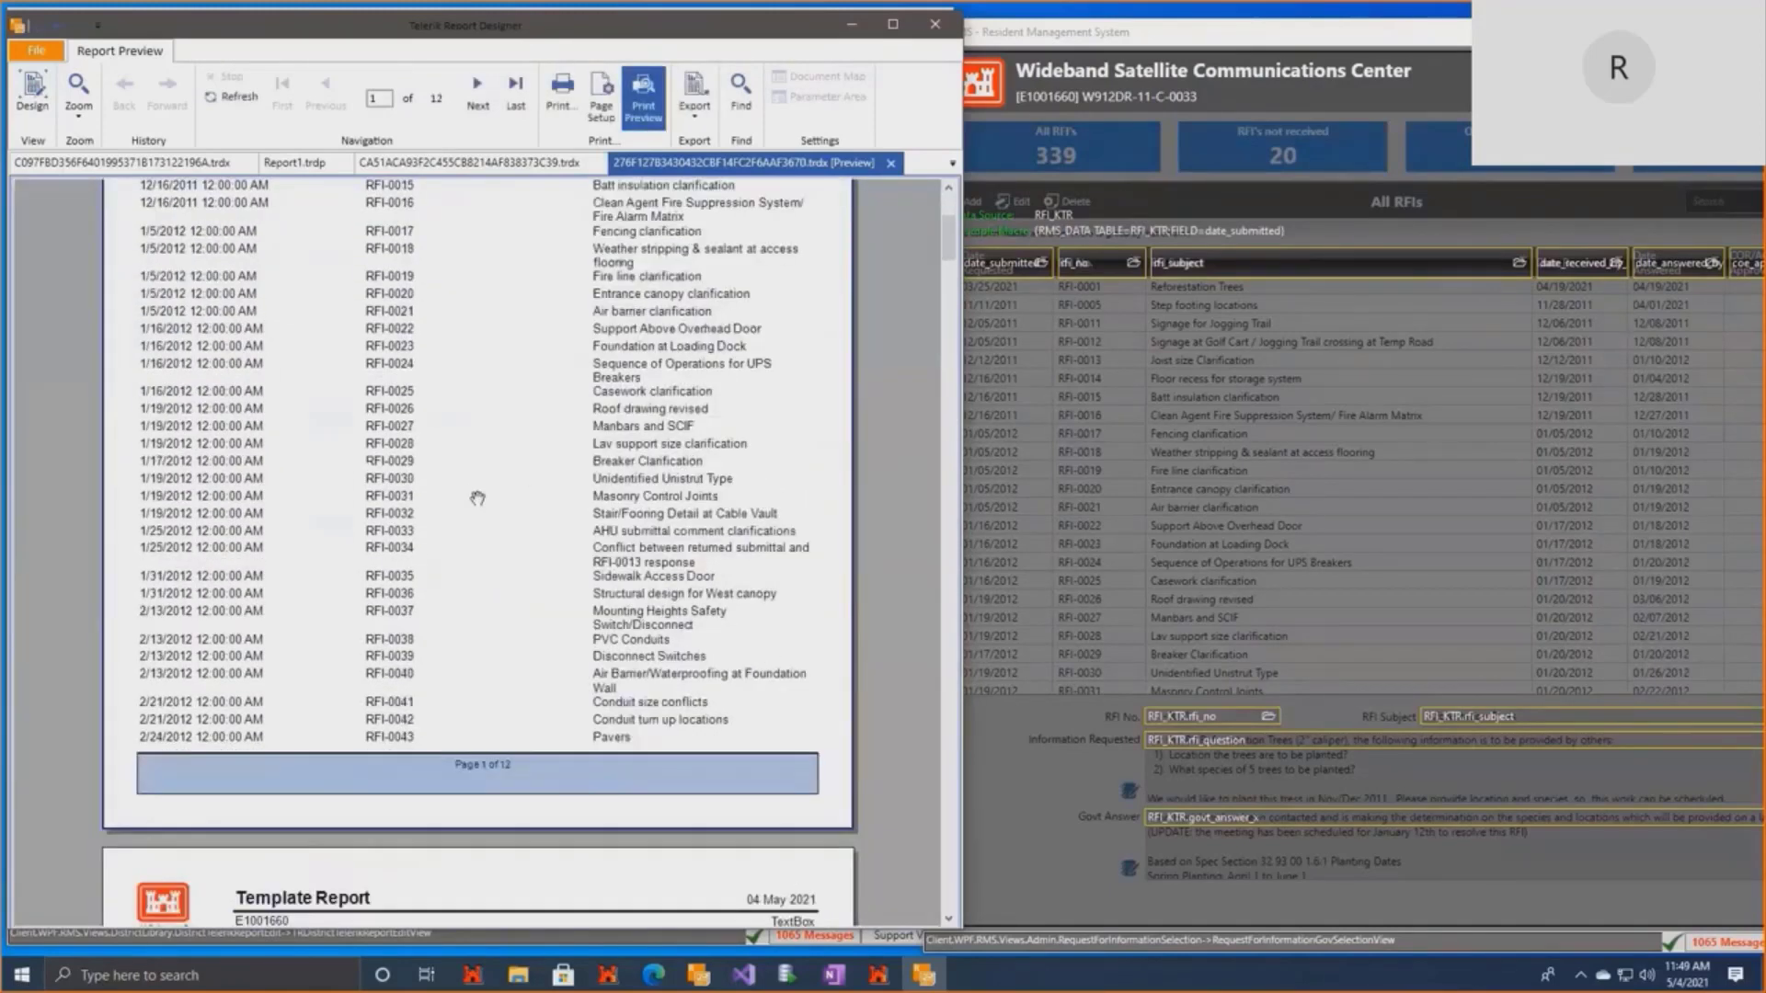
pyautogui.scroll(-10, 471, 520)
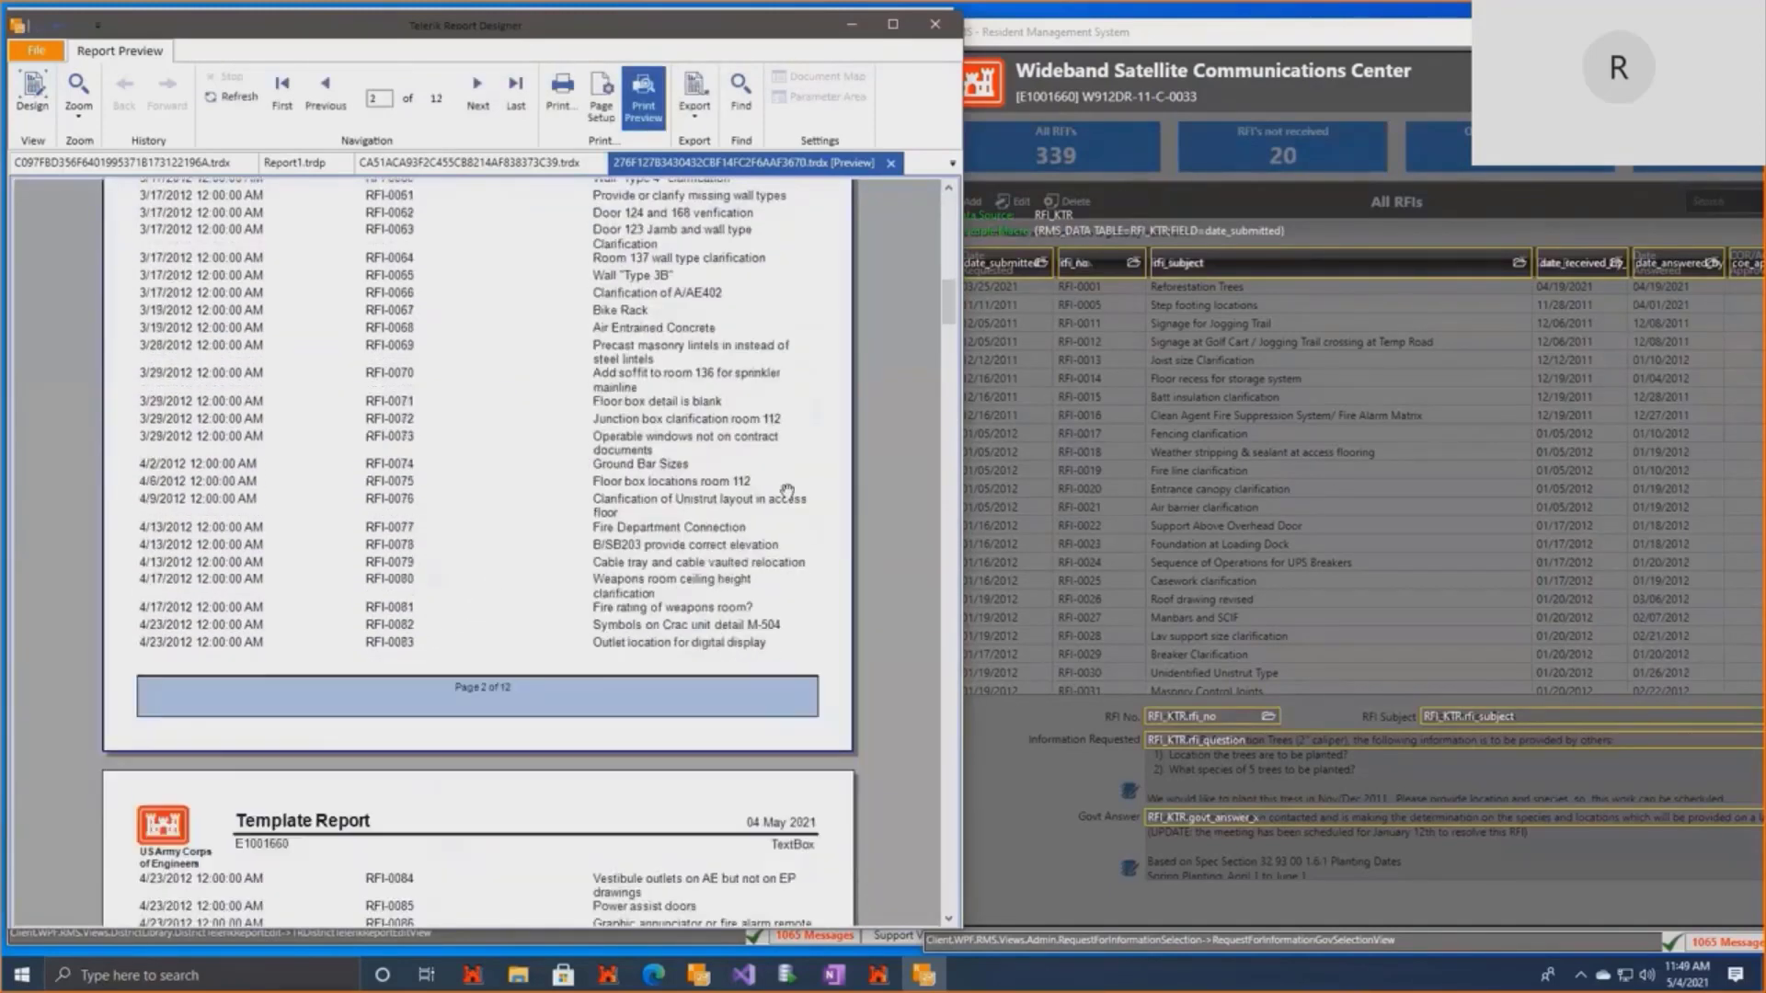
pyautogui.scroll(5, 782, 502)
pyautogui.scroll(10, 782, 501)
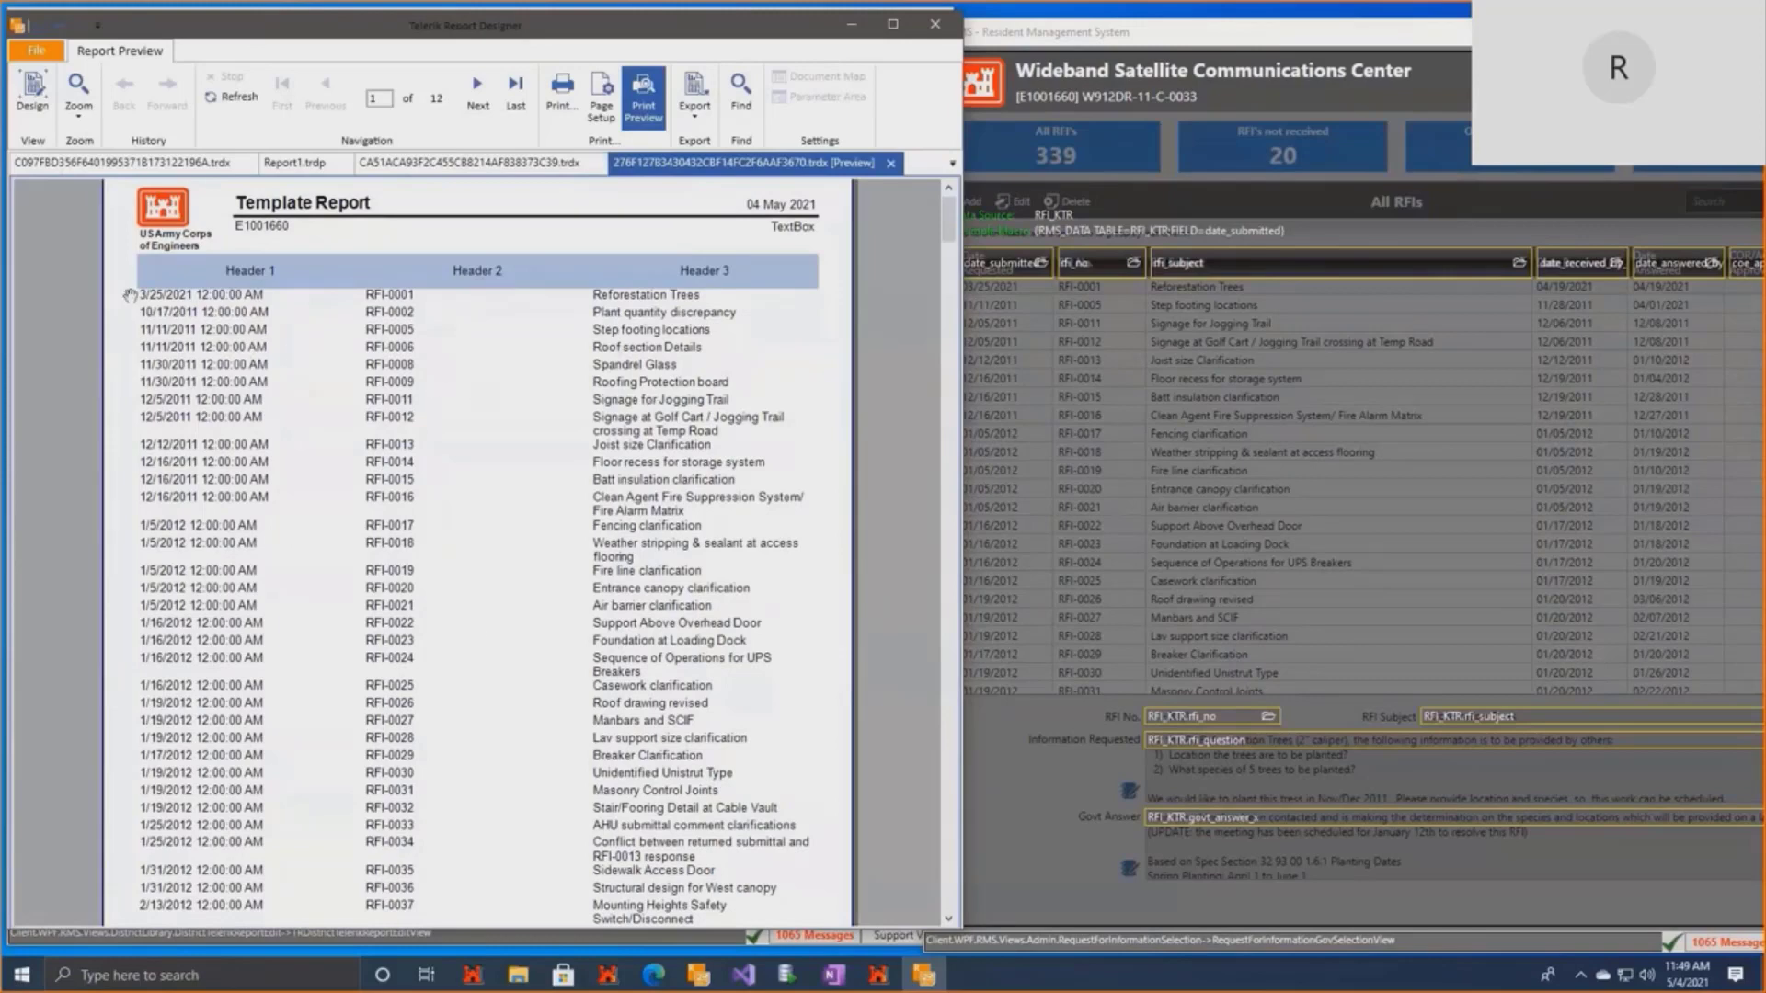
pyautogui.click(31, 95)
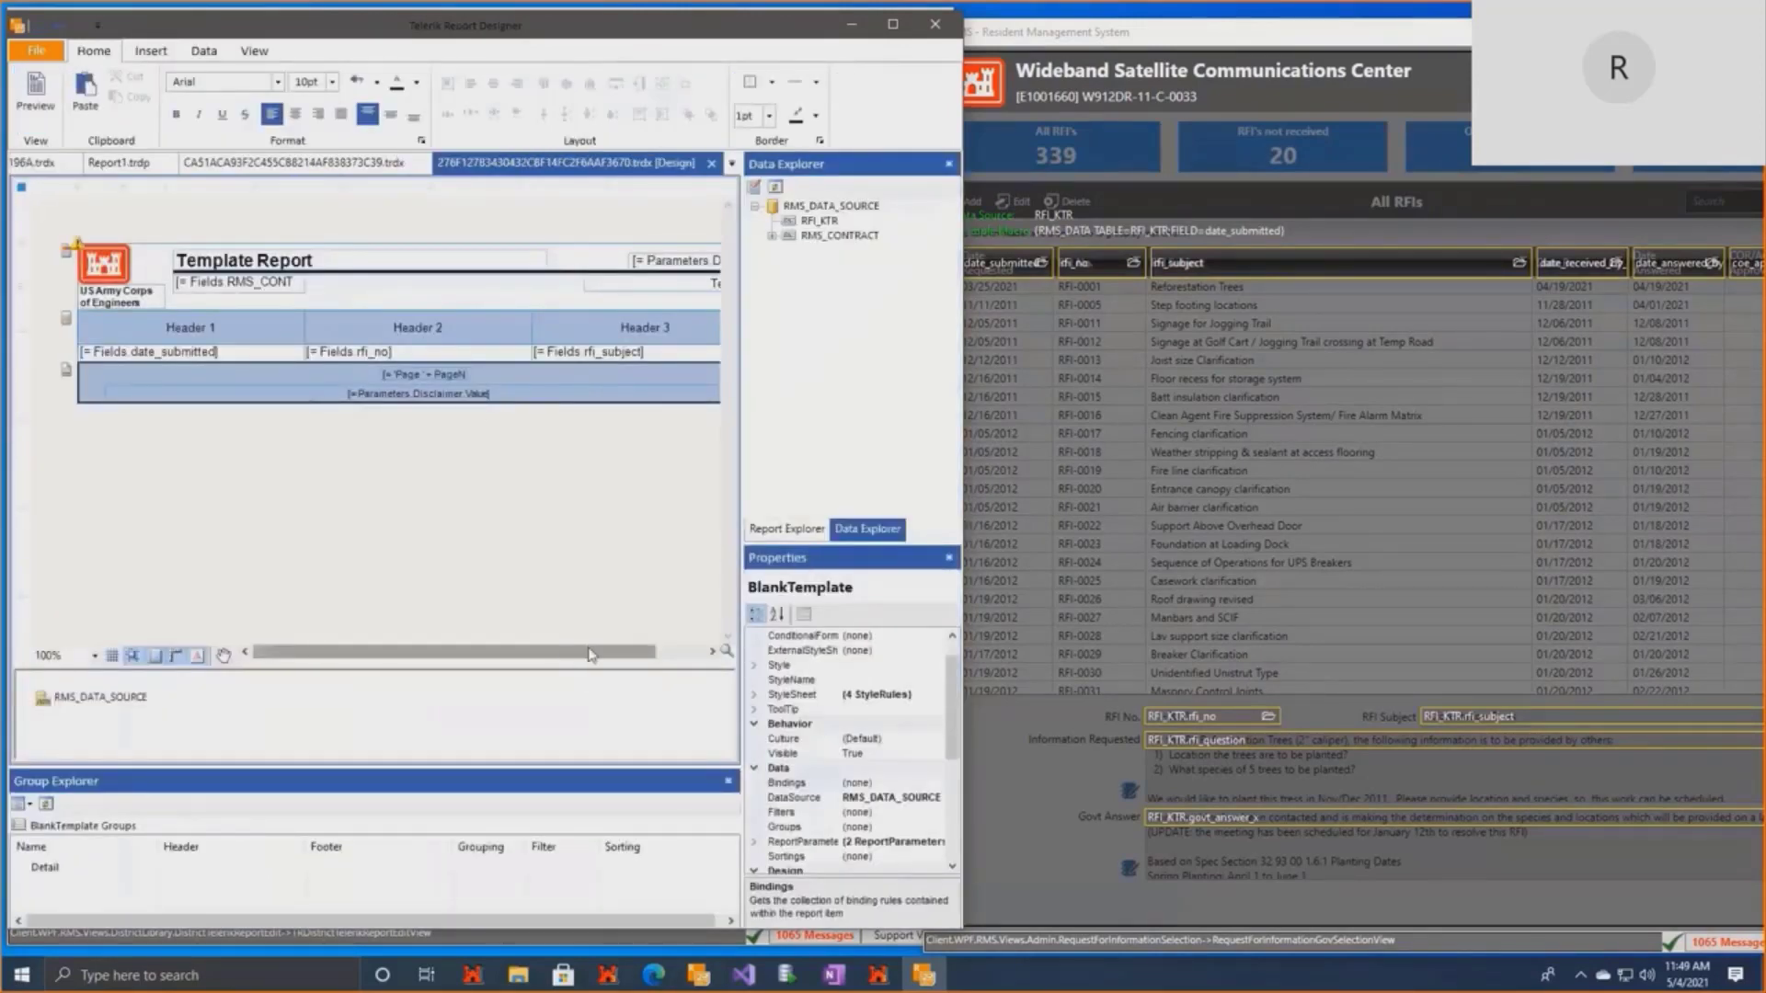
# Apply borders on all sides to every header and detail cell of the RFI table.
pyautogui.moveTo(591, 655); pyautogui.dragTo(604, 655)
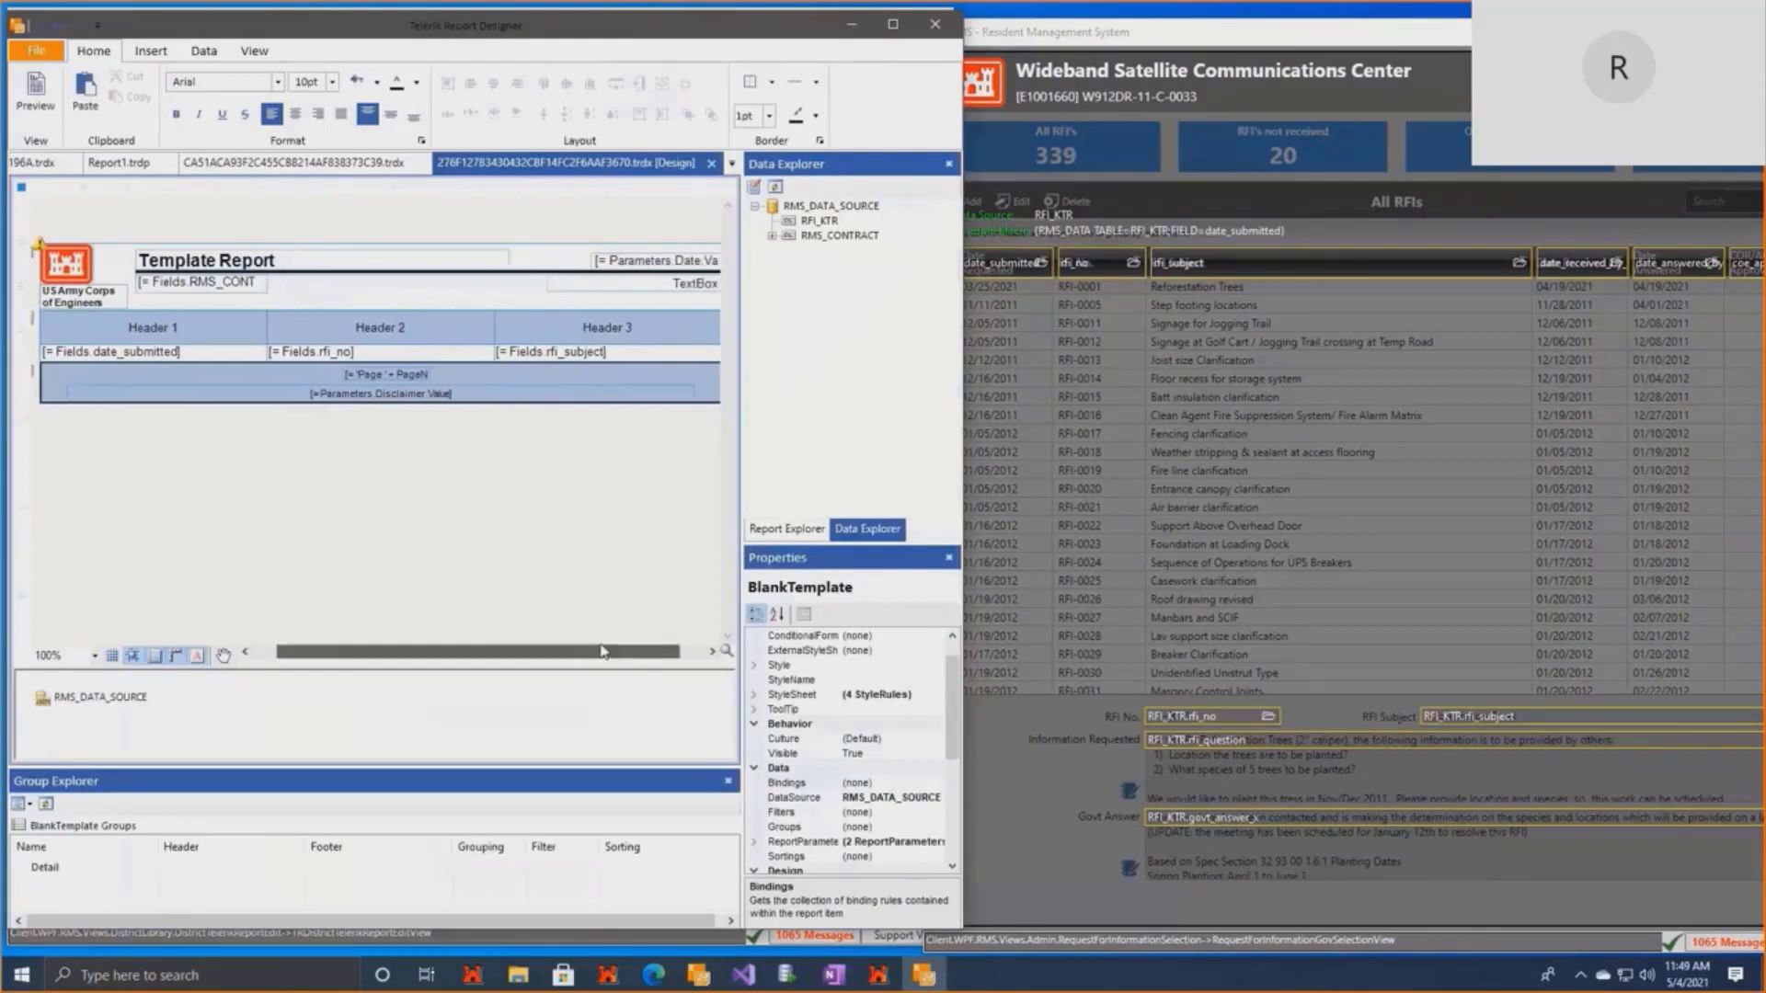
pyautogui.click(671, 352)
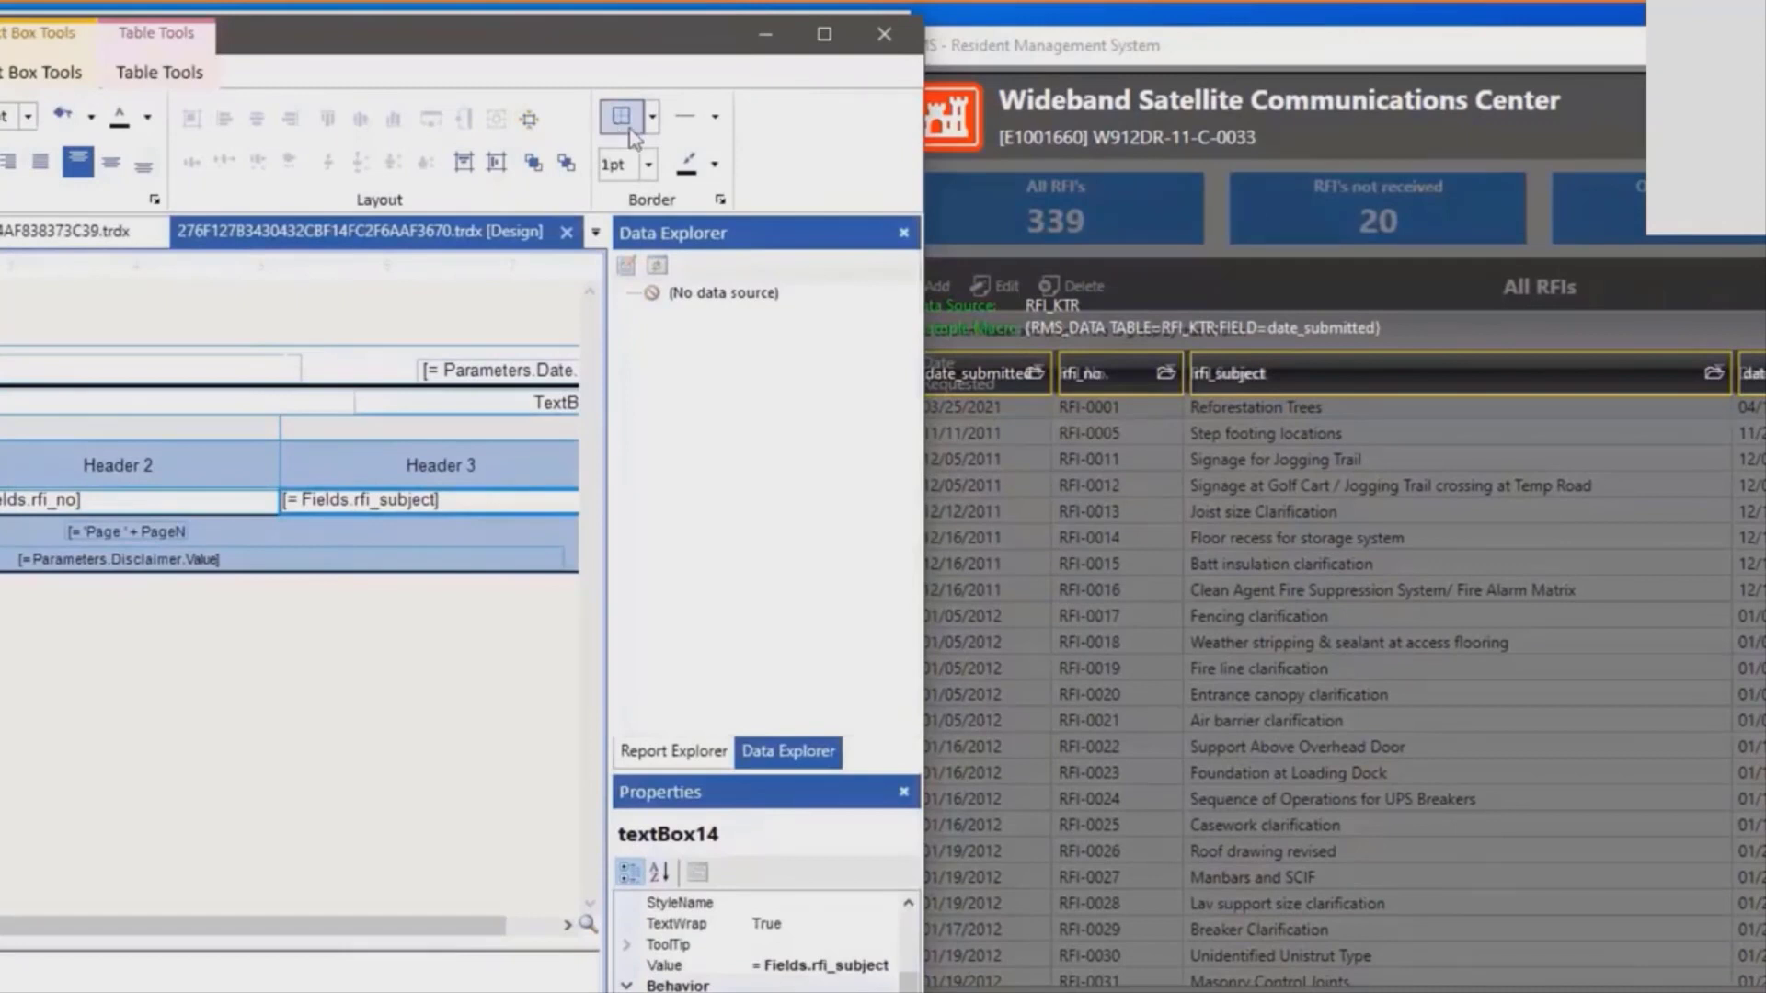
pyautogui.click(651, 118)
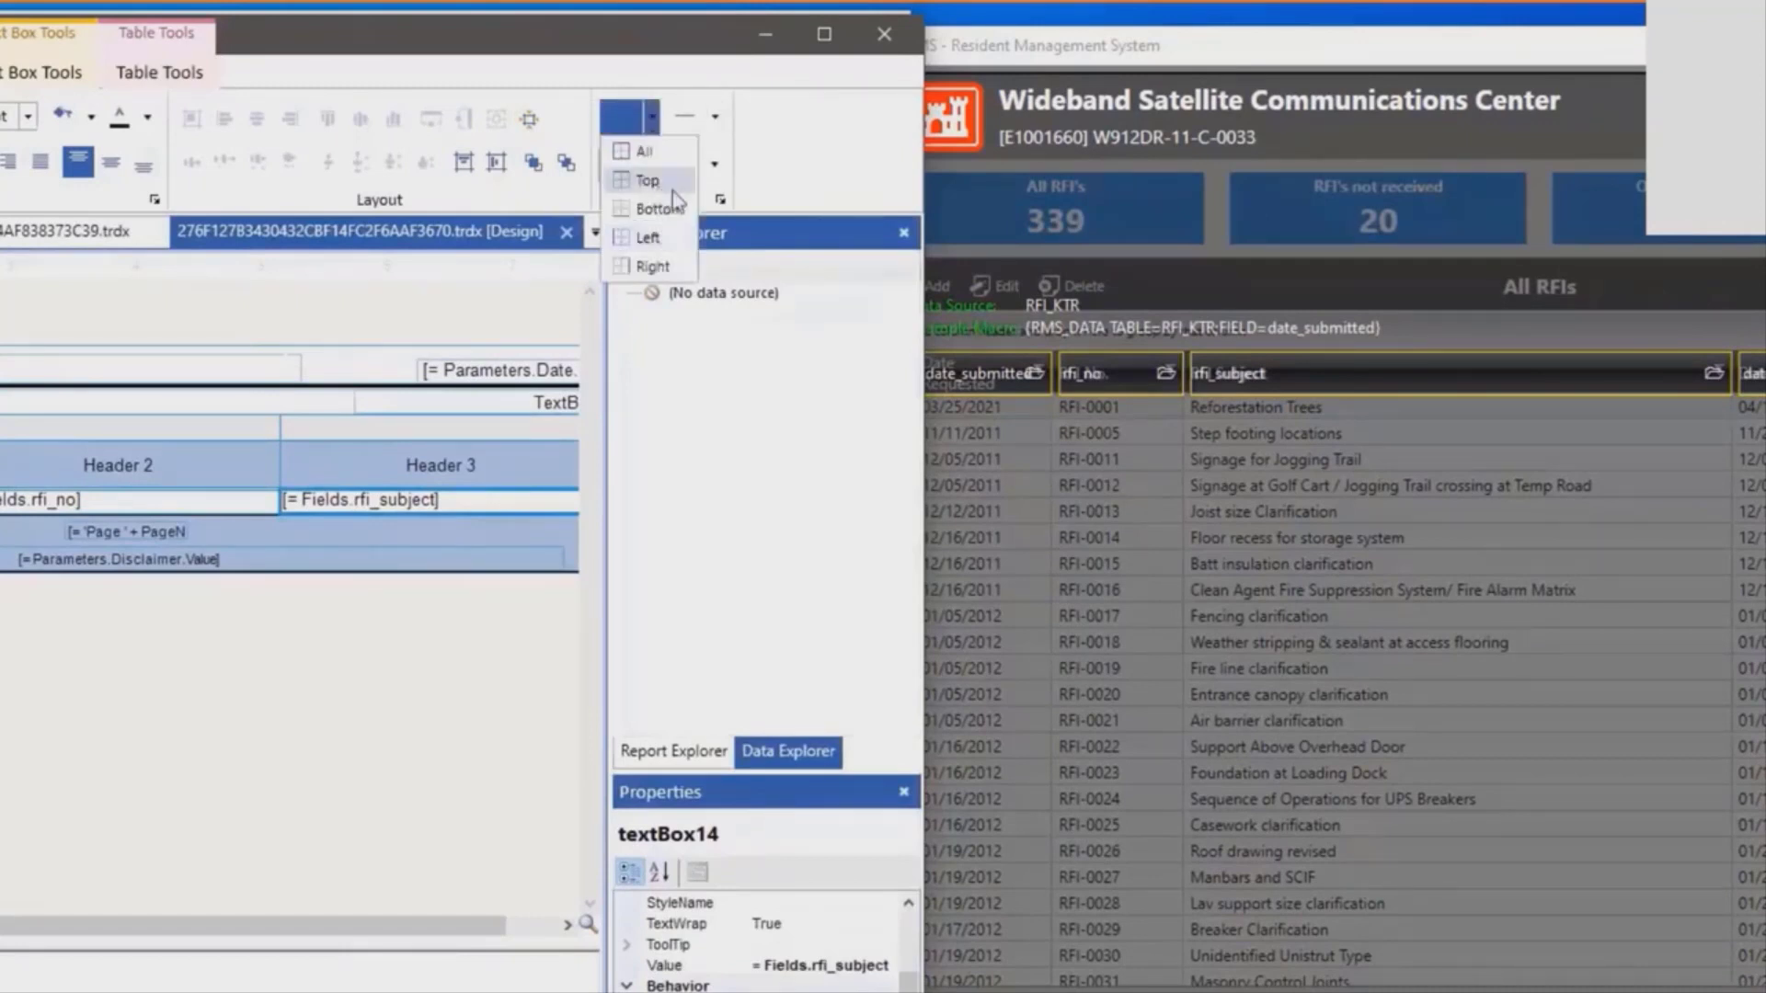
pyautogui.click(622, 147)
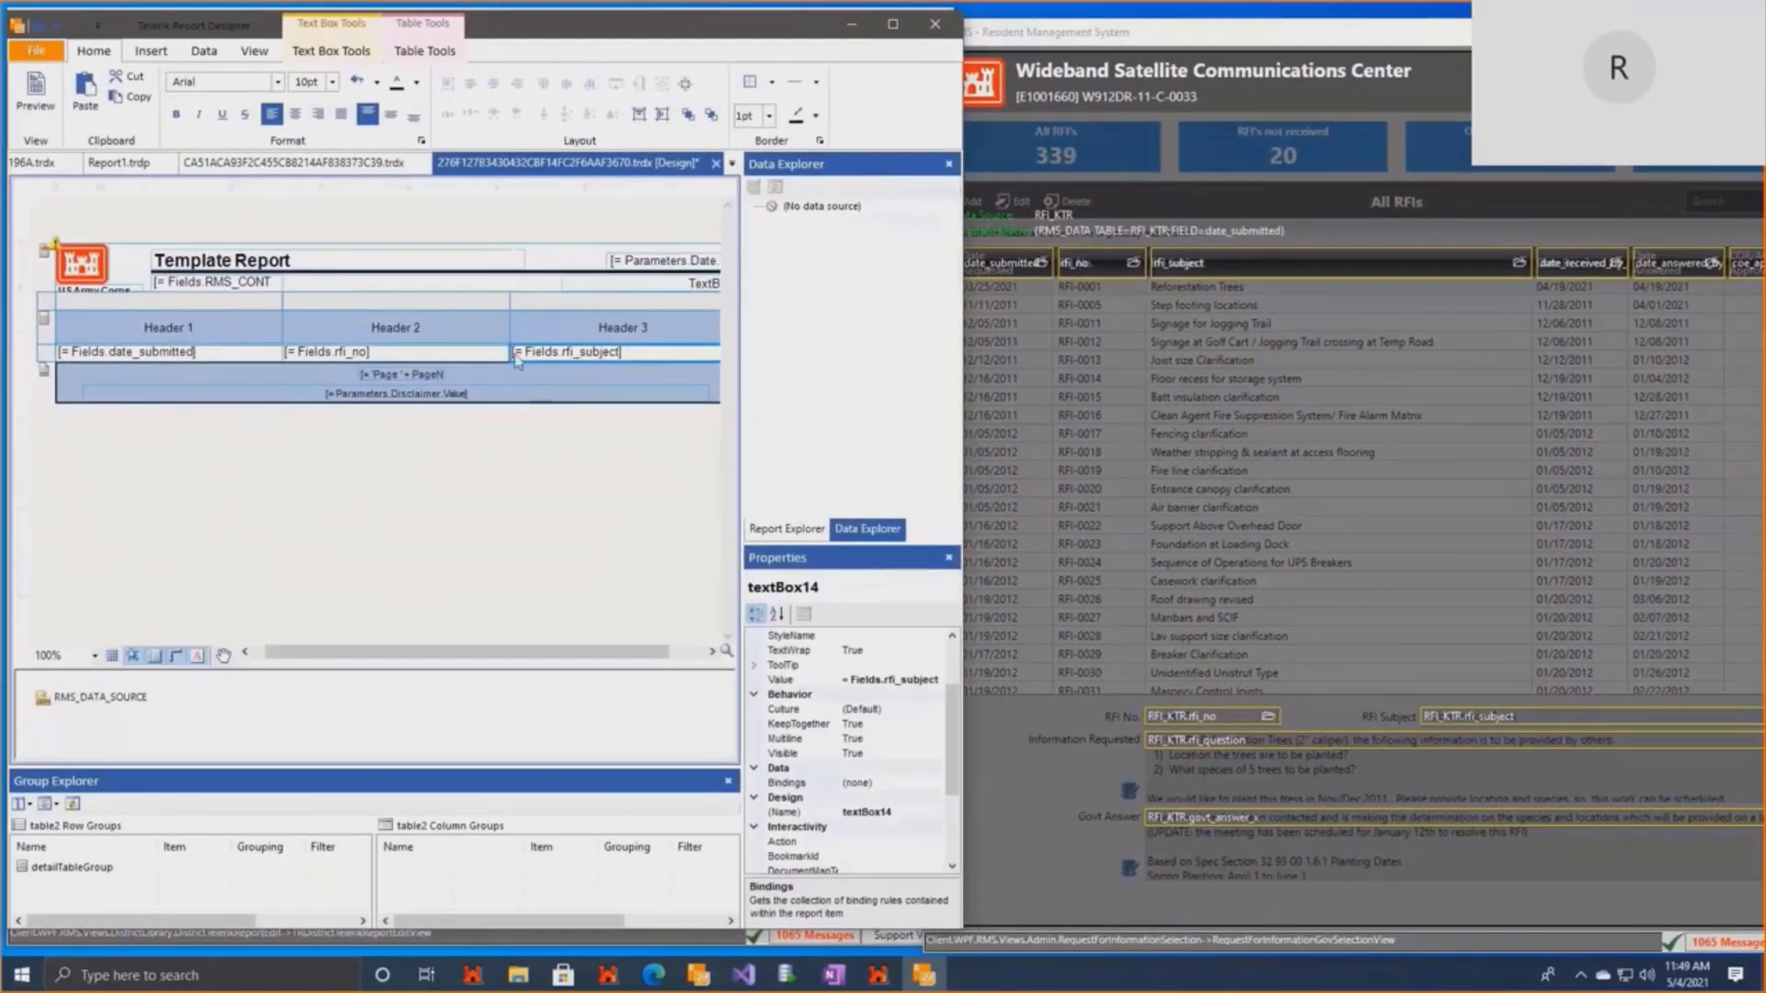
pyautogui.moveTo(516, 355); pyautogui.dragTo(158, 328)
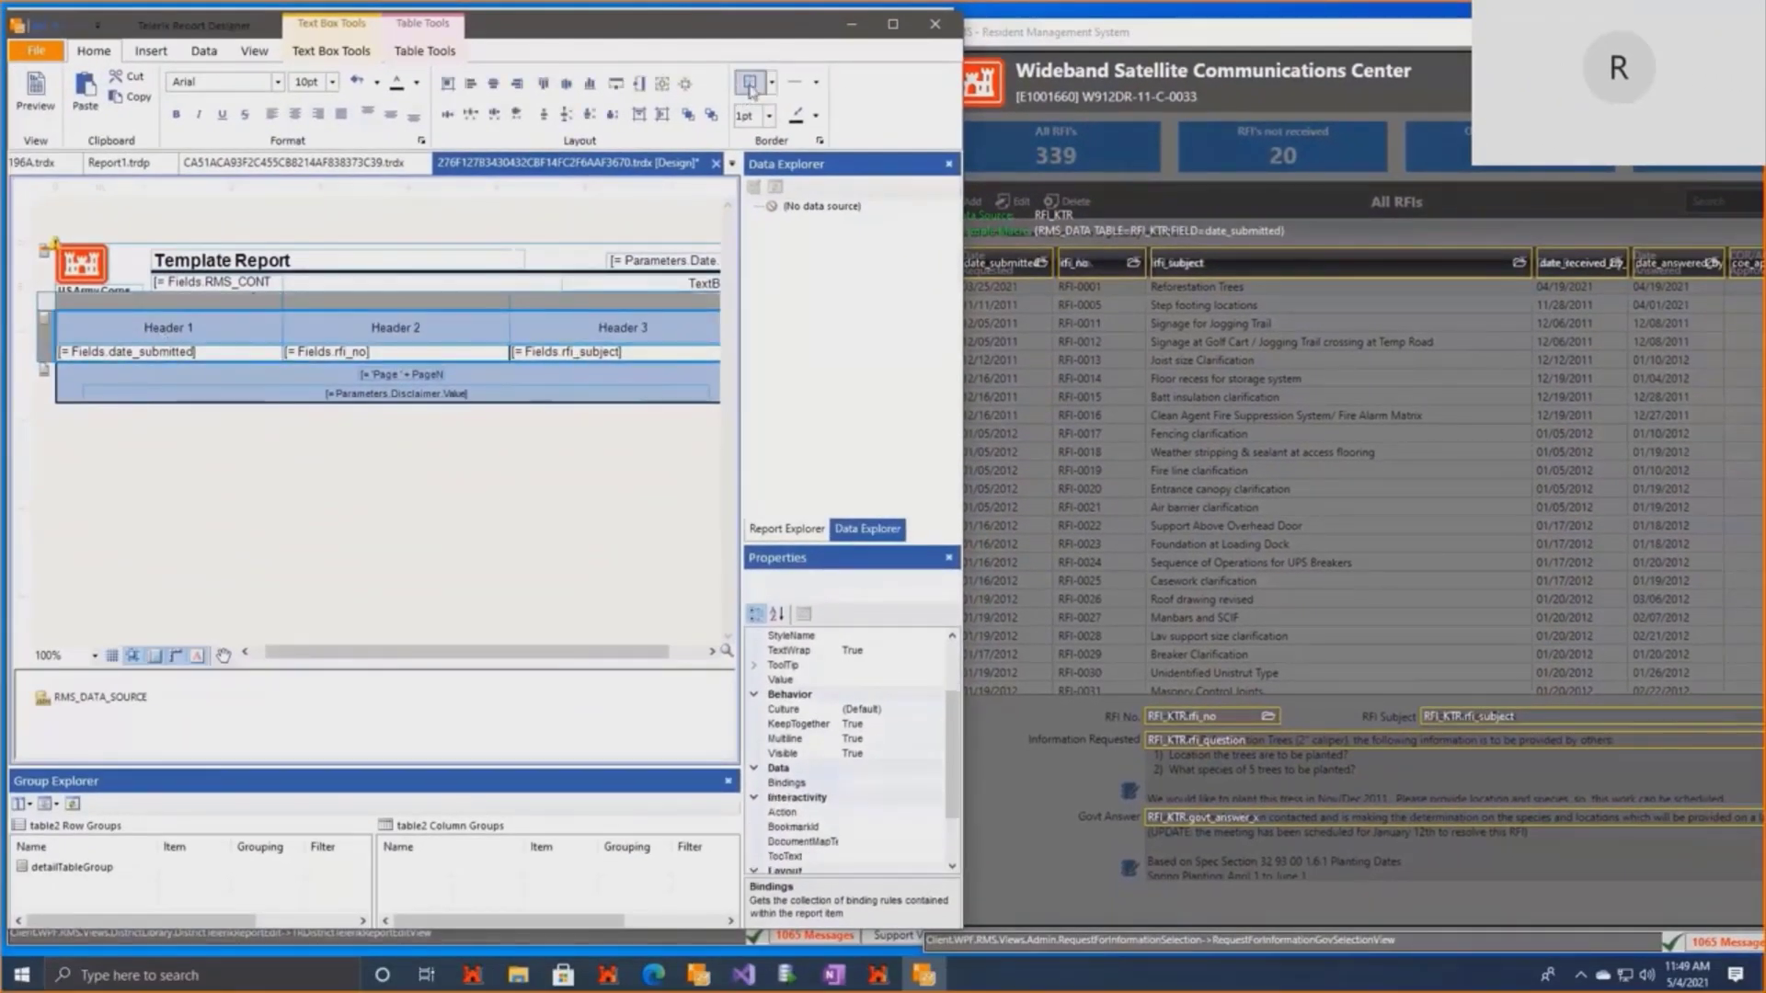
pyautogui.click(317, 517)
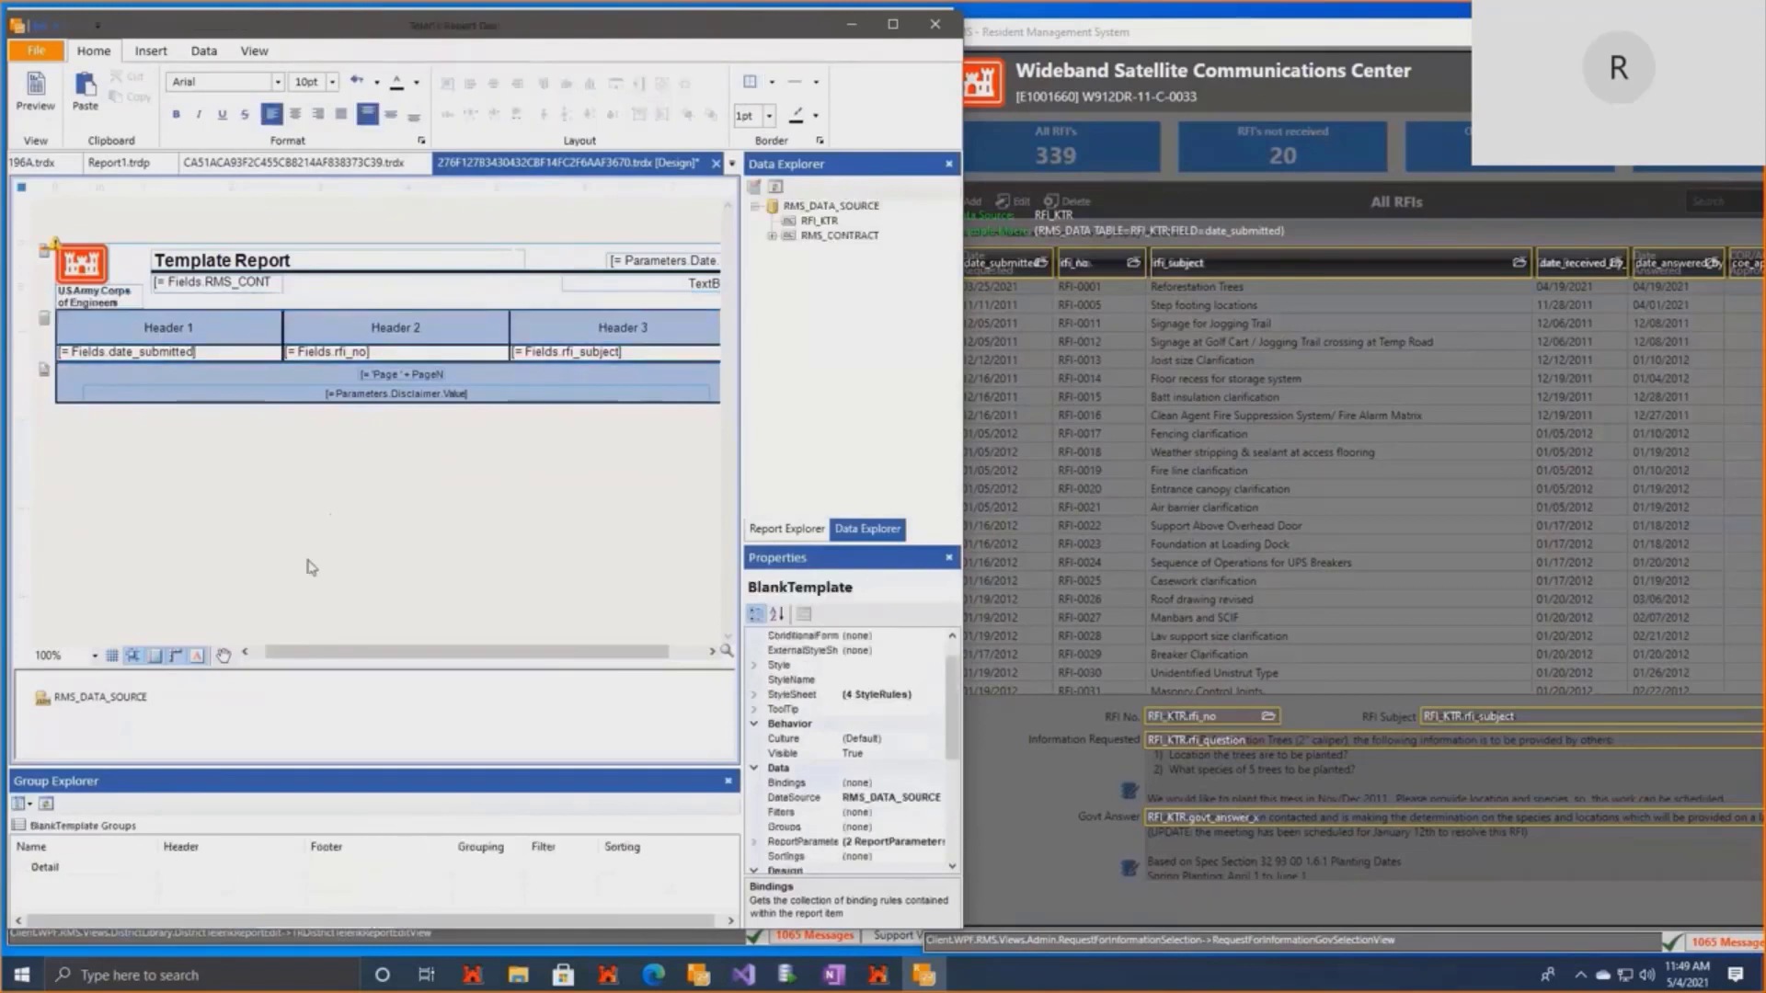
# Review the available format categories for the date_submitted detail cell and format it as Date & Time with the short date type 5/4/2021.
pyautogui.click(254, 359)
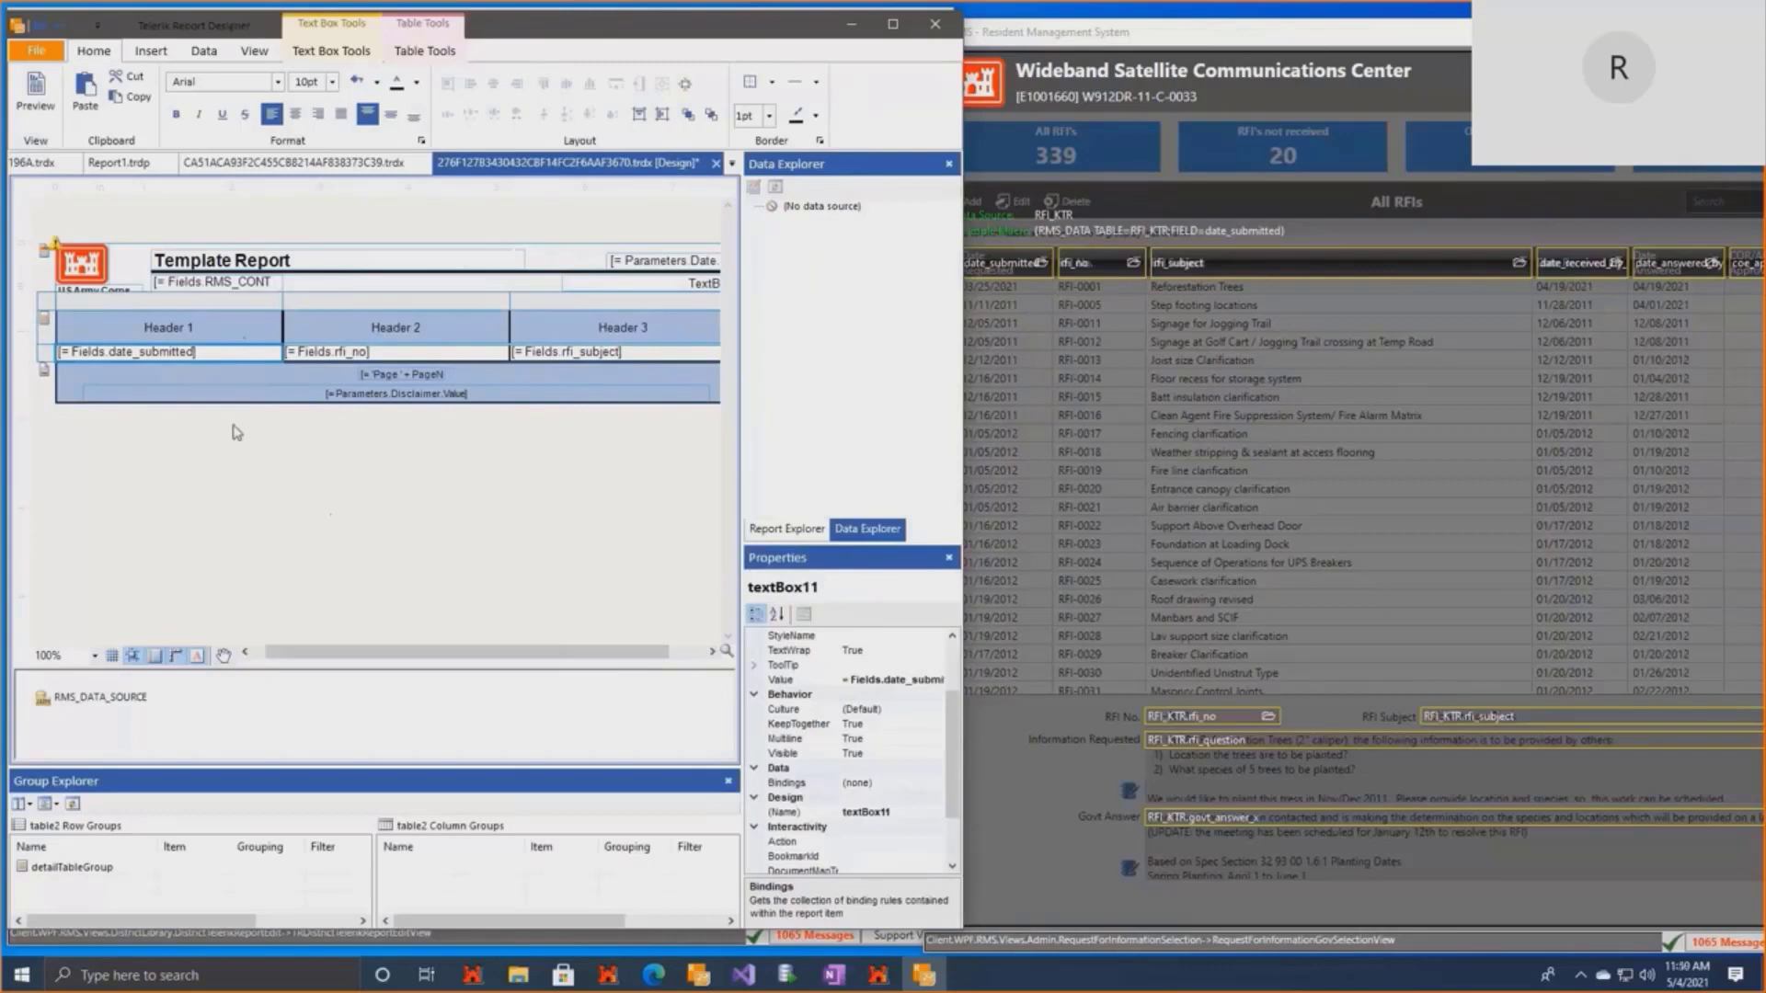
pyautogui.rightClick(233, 362)
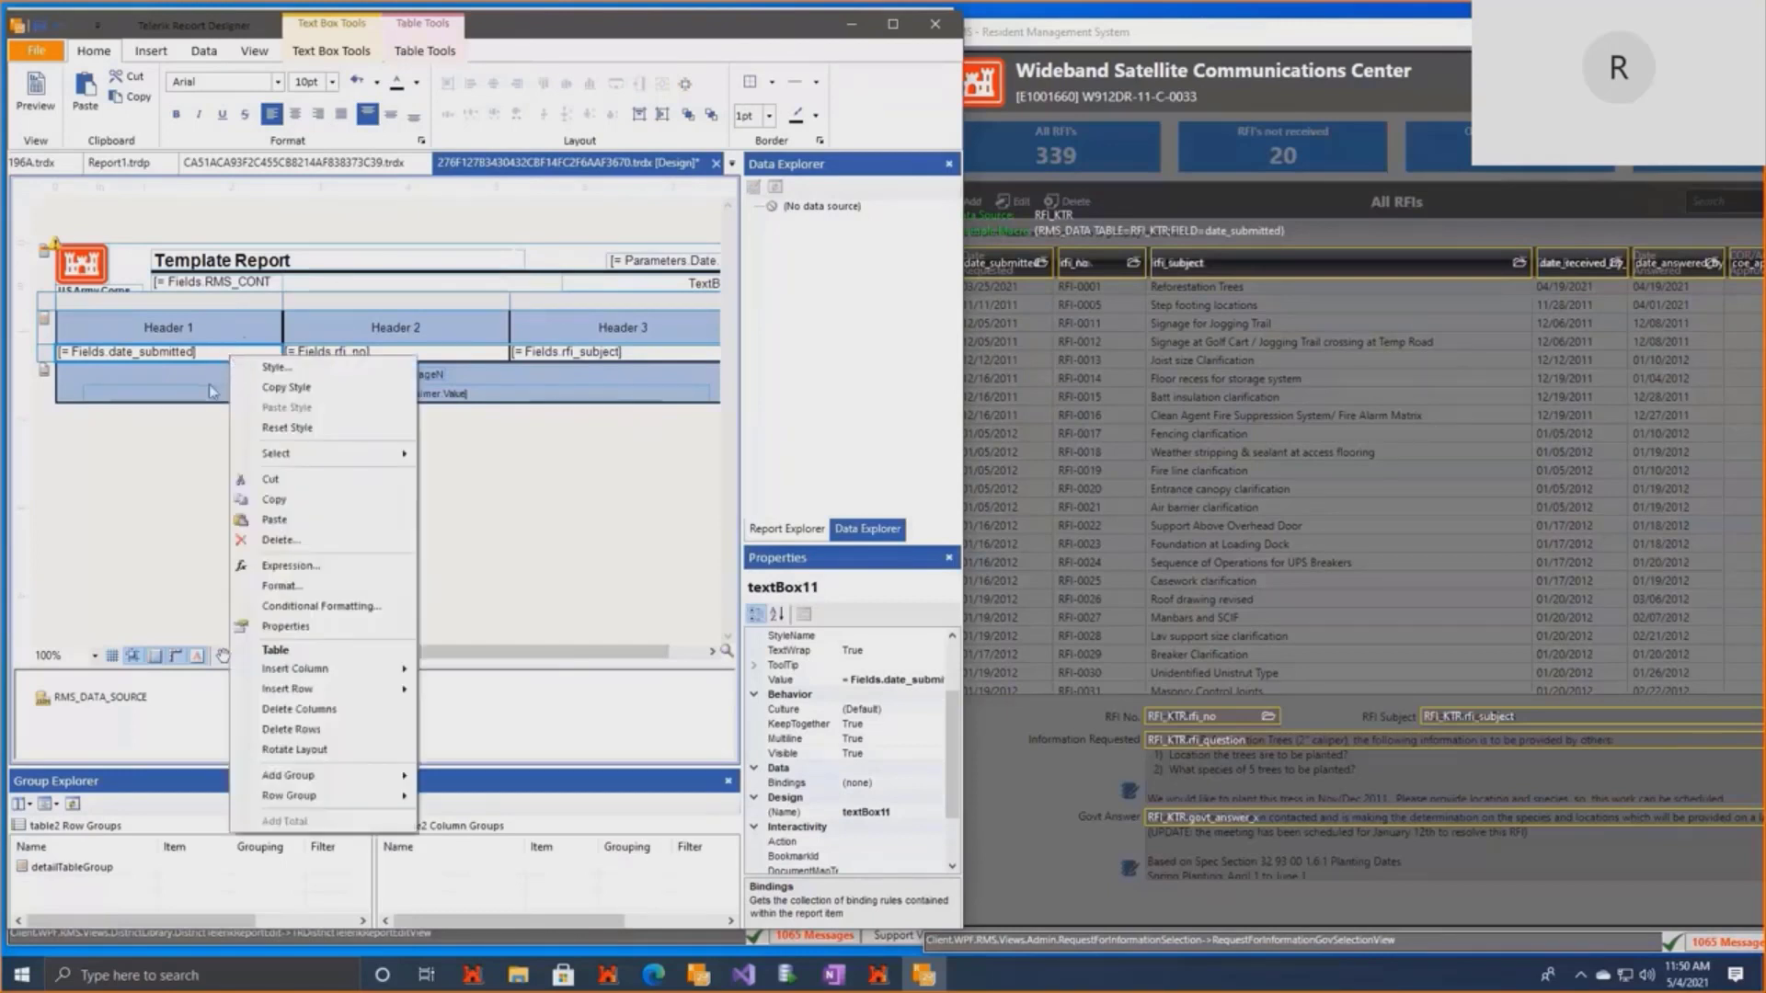
pyautogui.click(268, 591)
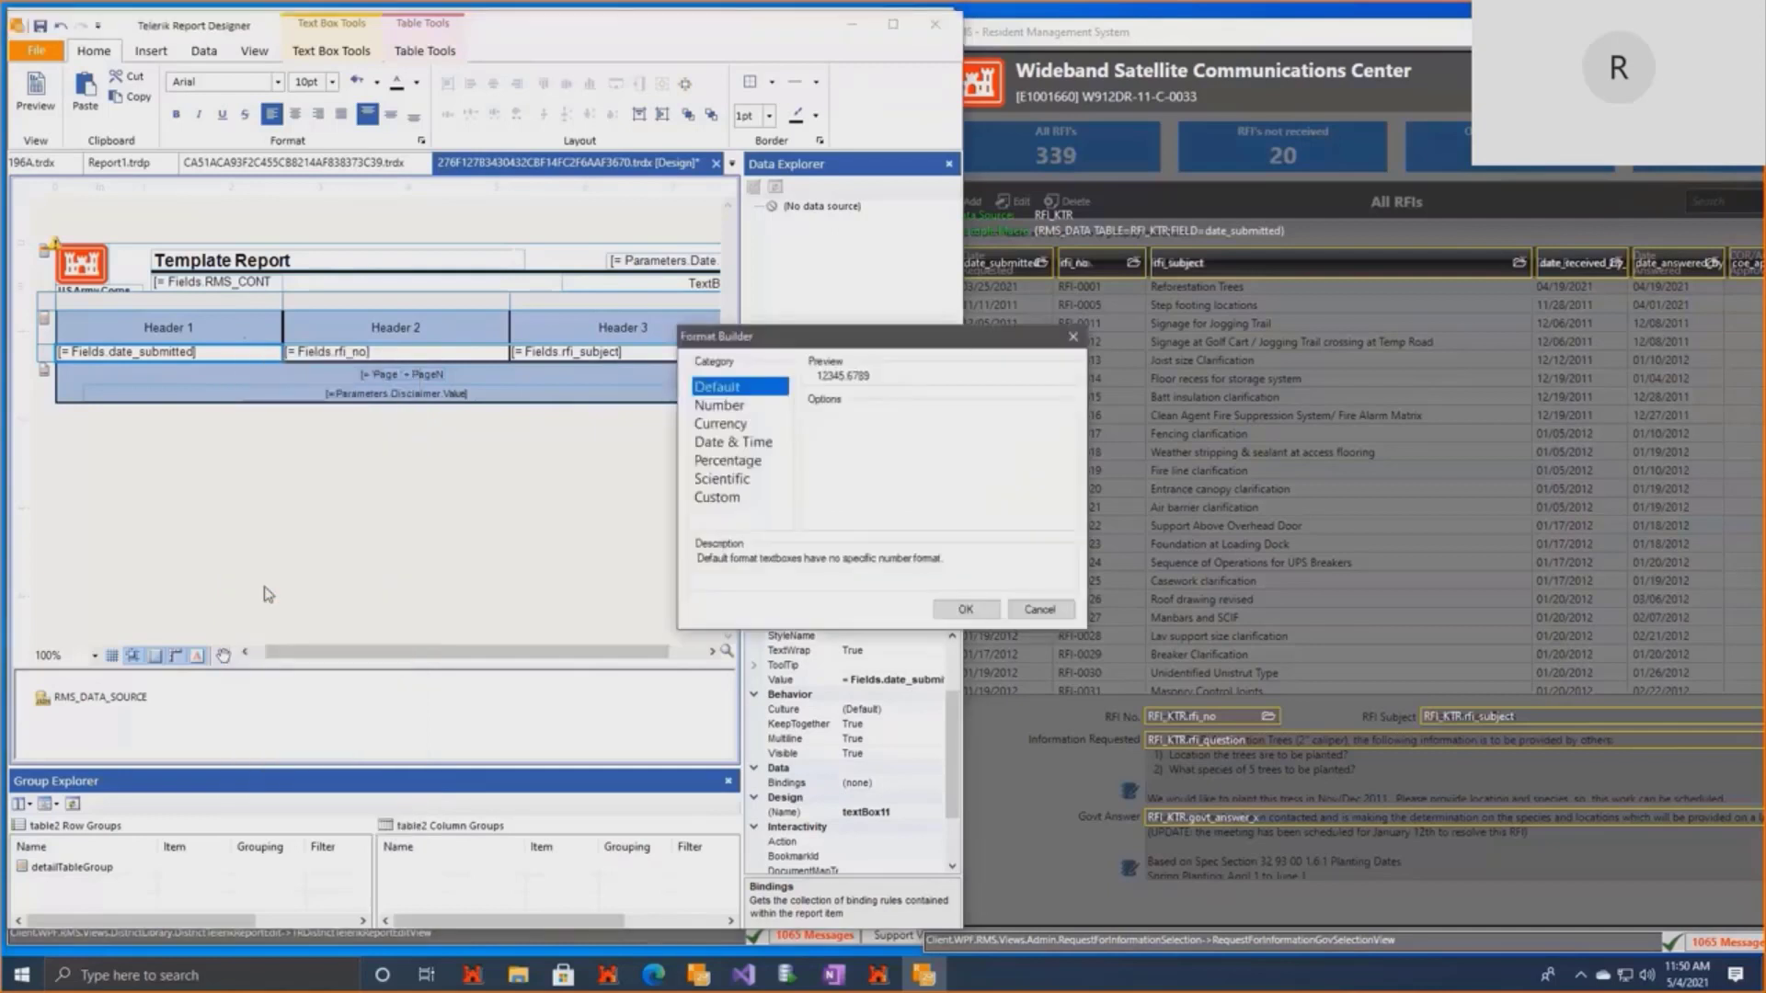
pyautogui.moveTo(749, 336); pyautogui.dragTo(486, 293)
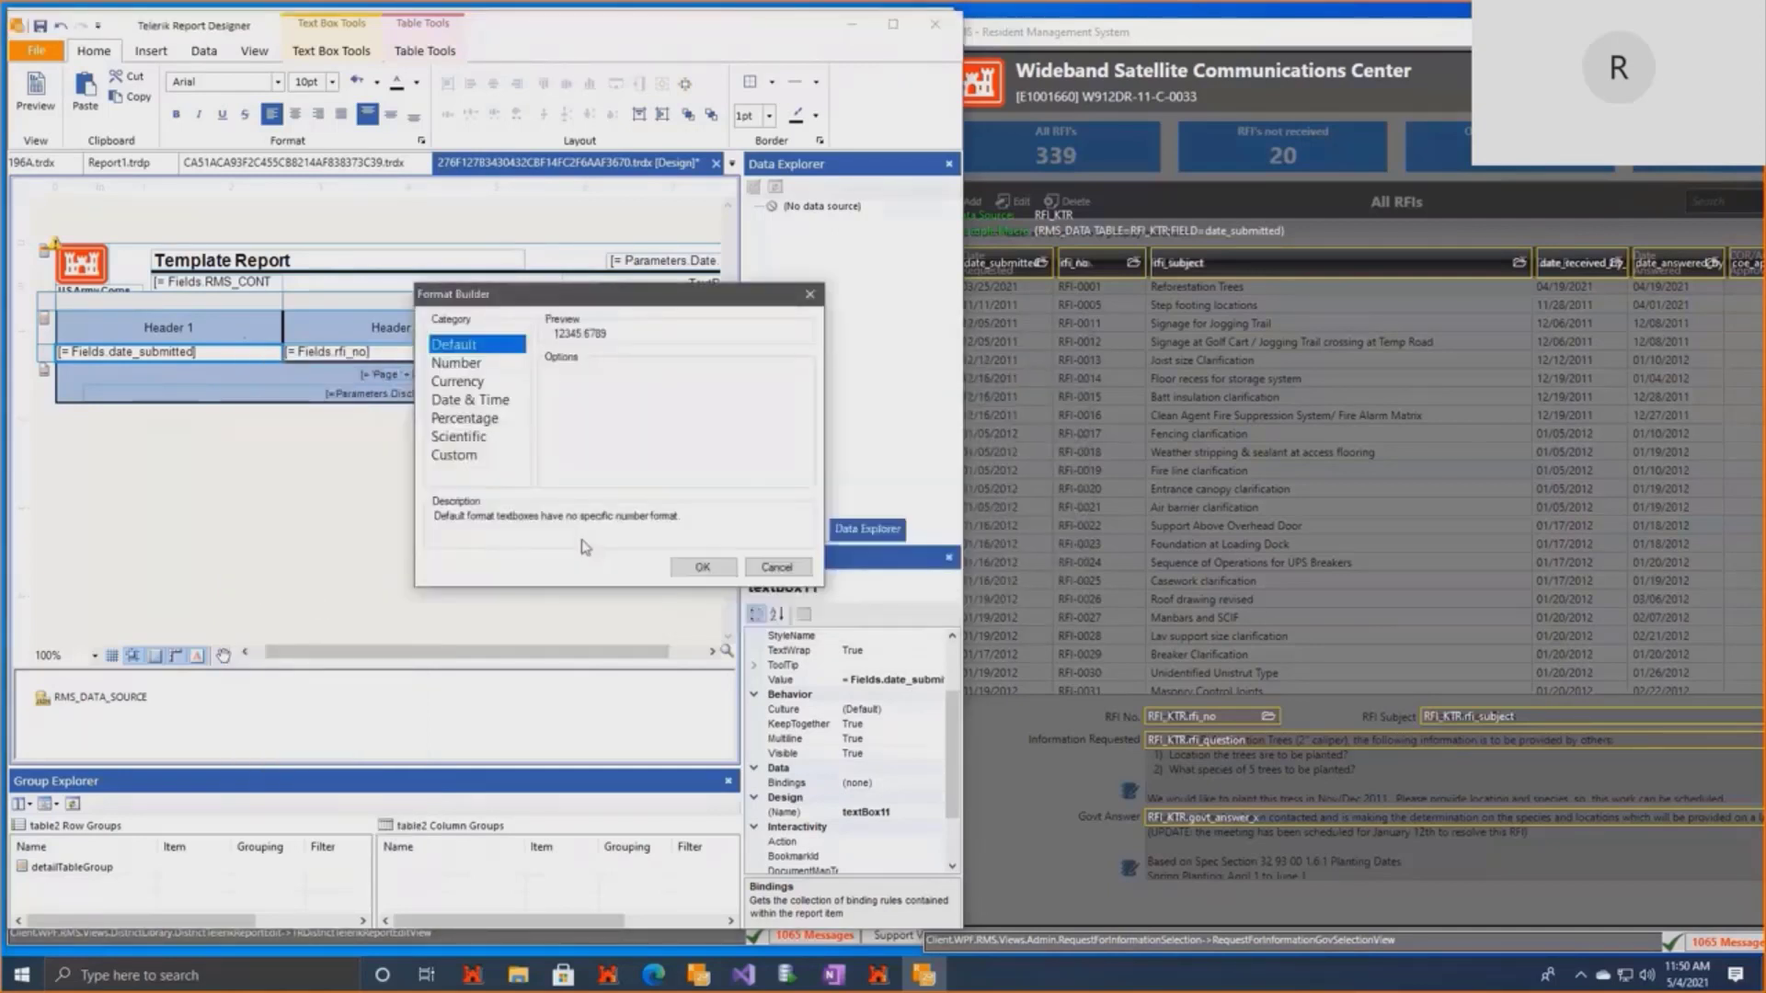
pyautogui.click(460, 364)
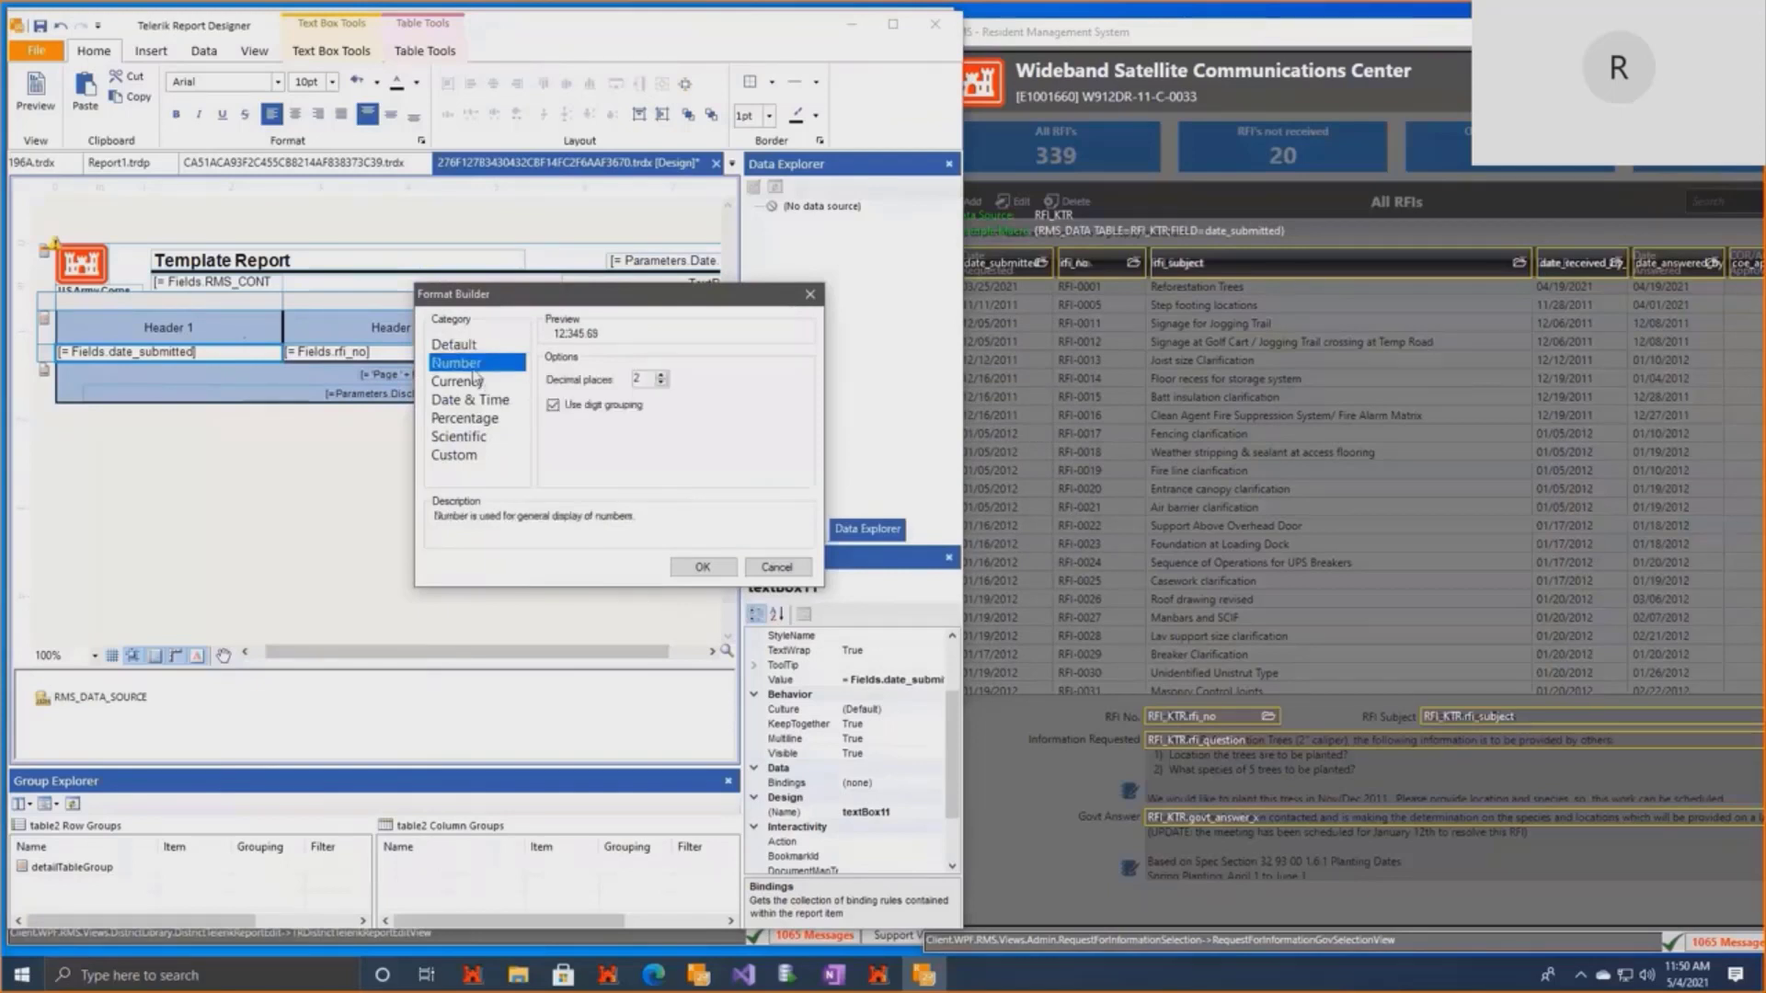
pyautogui.click(477, 399)
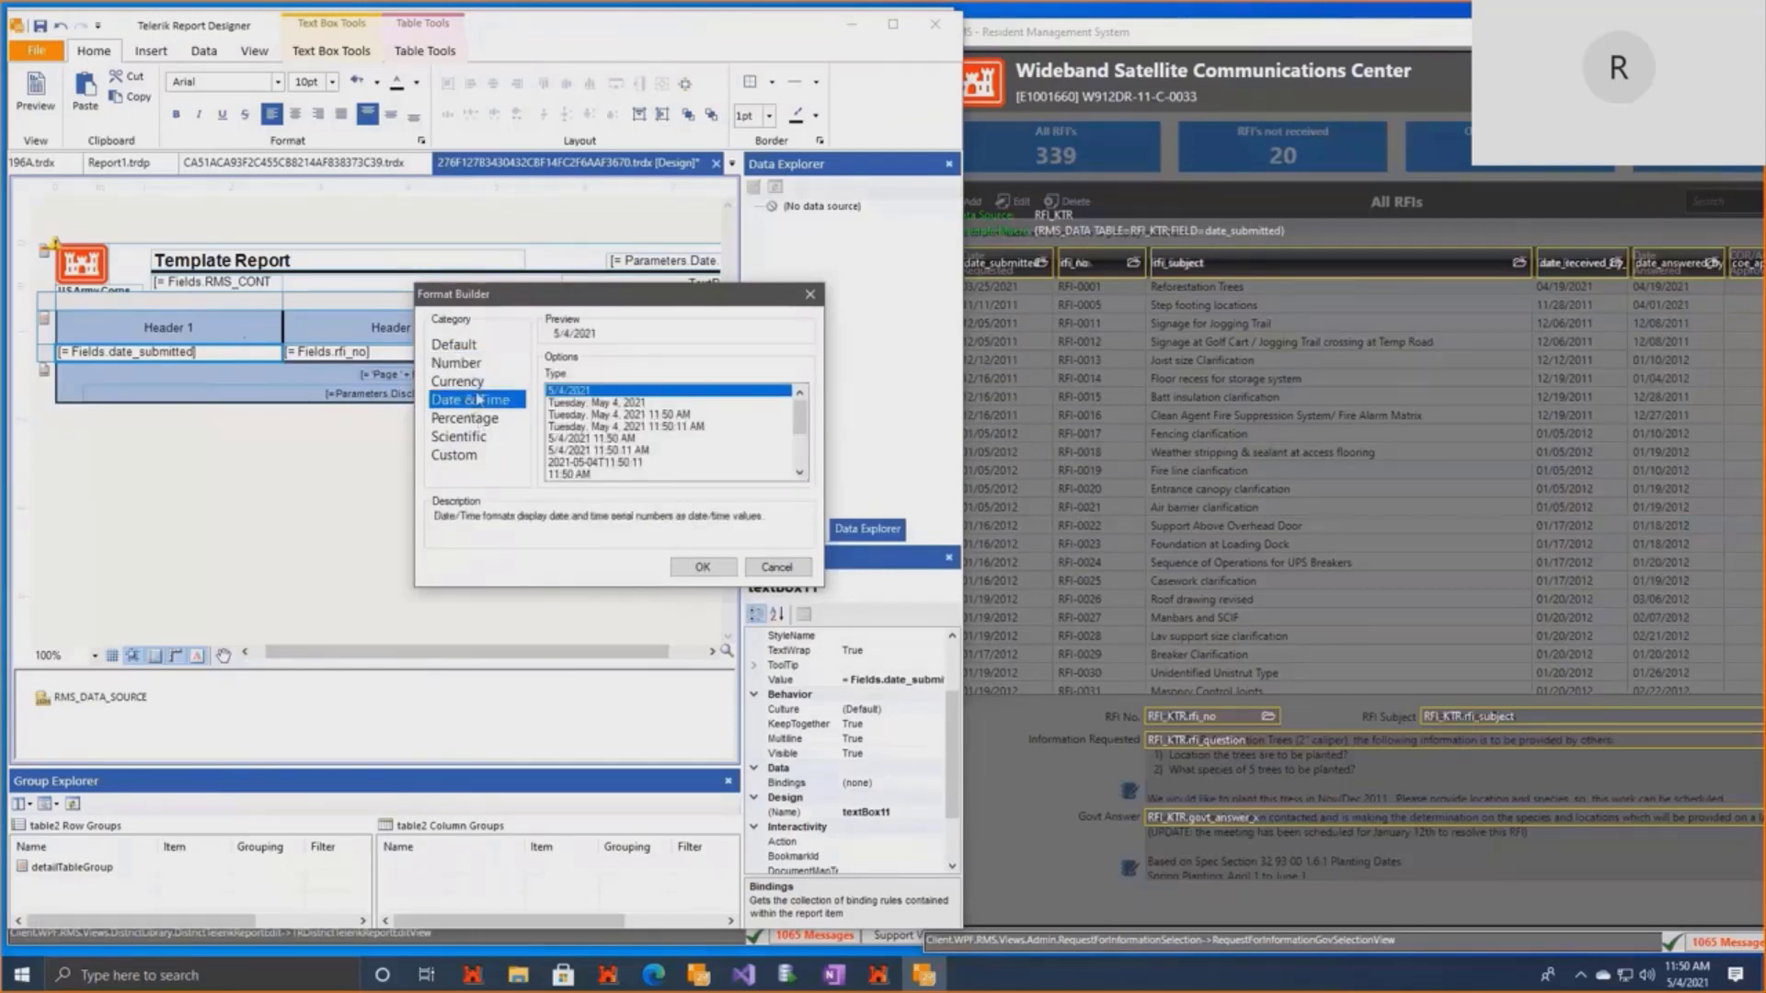
pyautogui.click(479, 383)
pyautogui.click(466, 404)
pyautogui.click(462, 418)
pyautogui.click(459, 437)
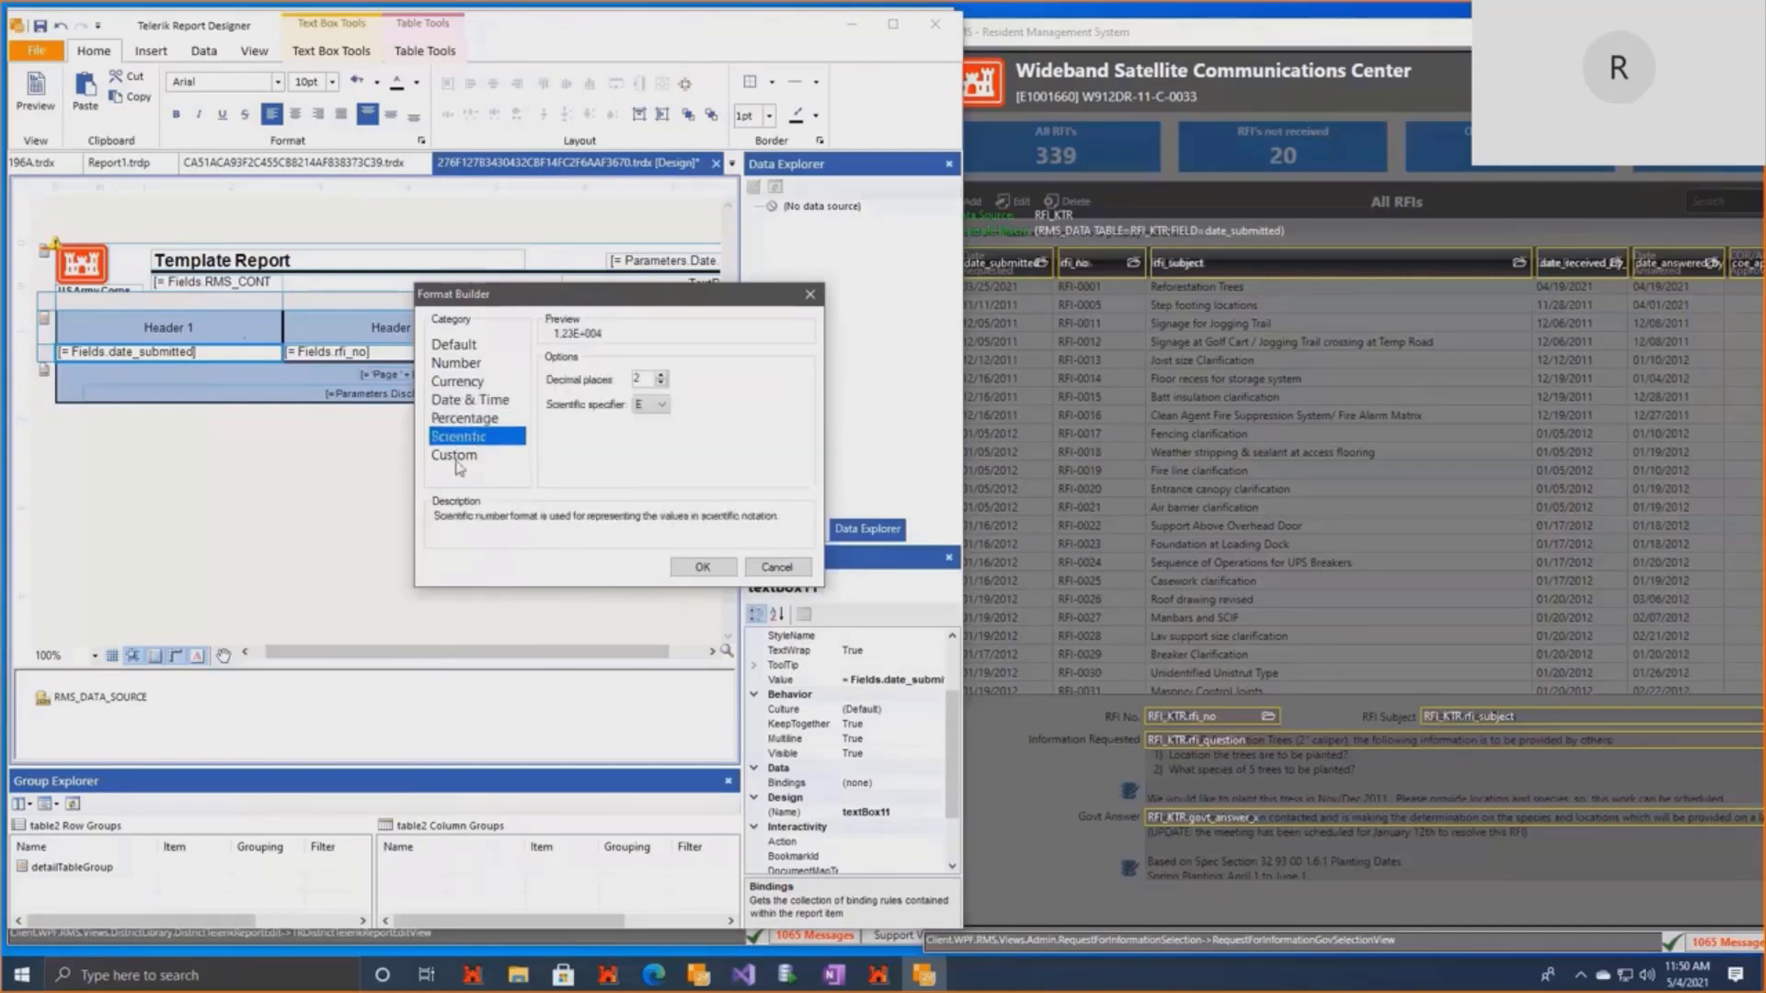
pyautogui.click(458, 456)
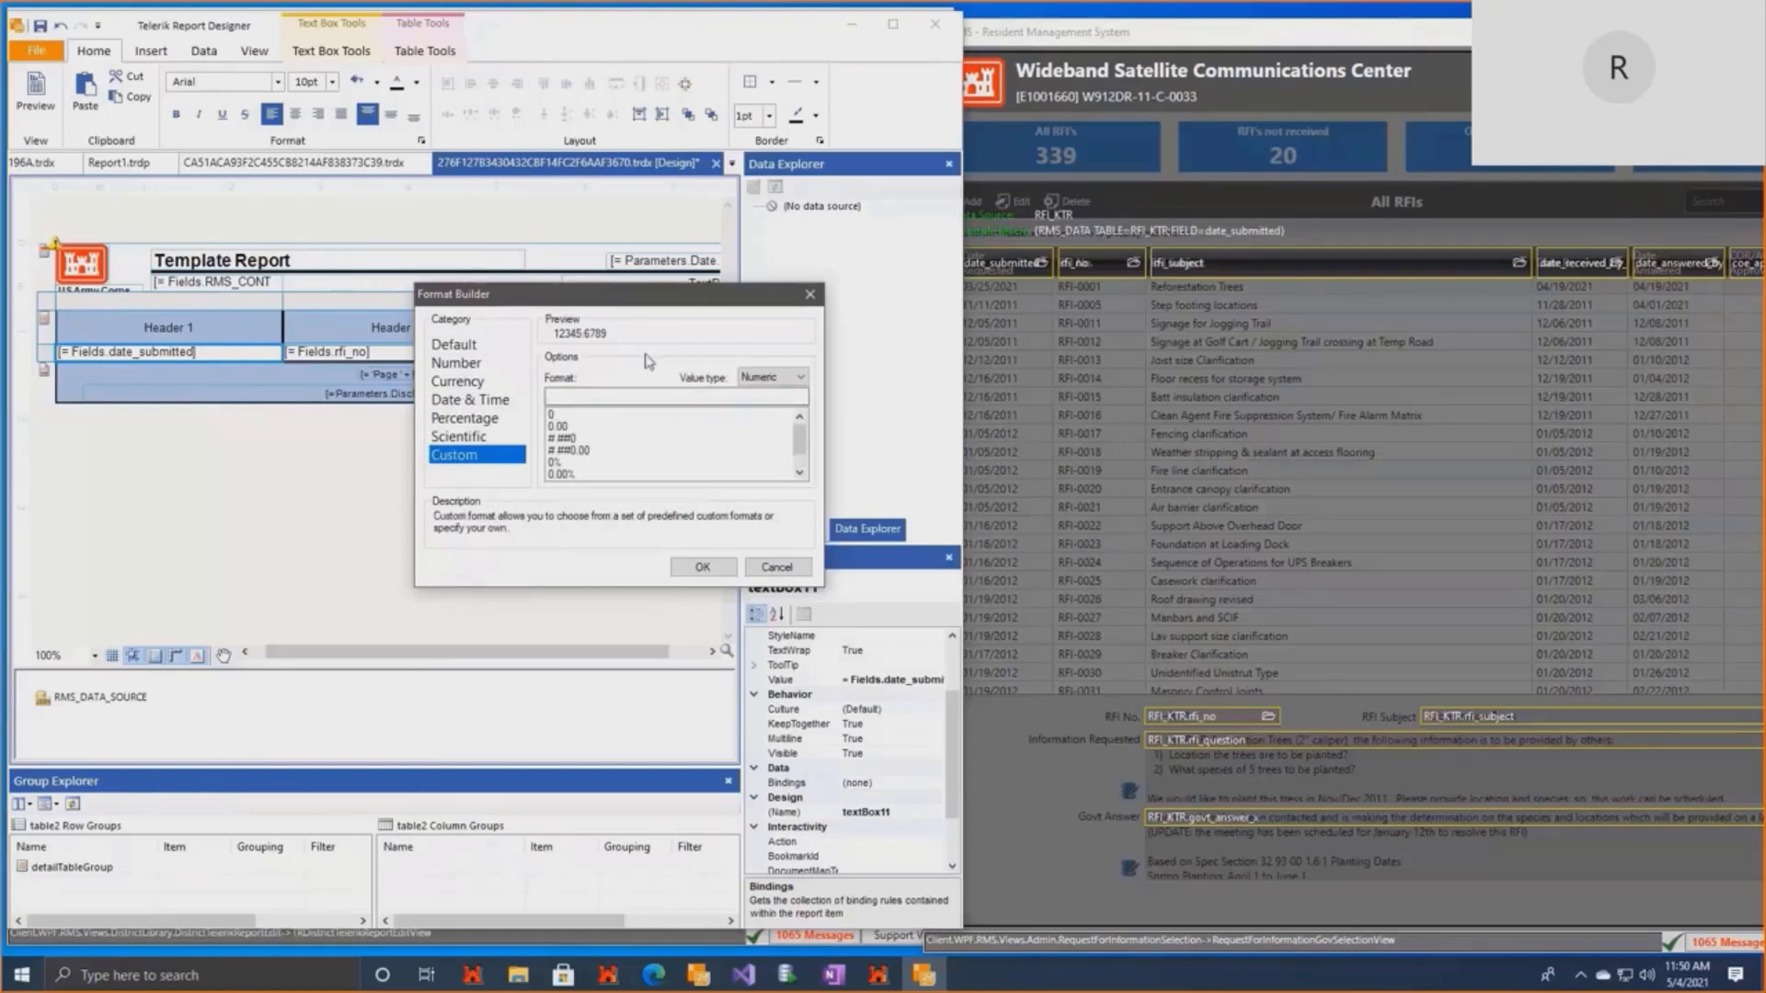
pyautogui.click(768, 378)
pyautogui.click(762, 407)
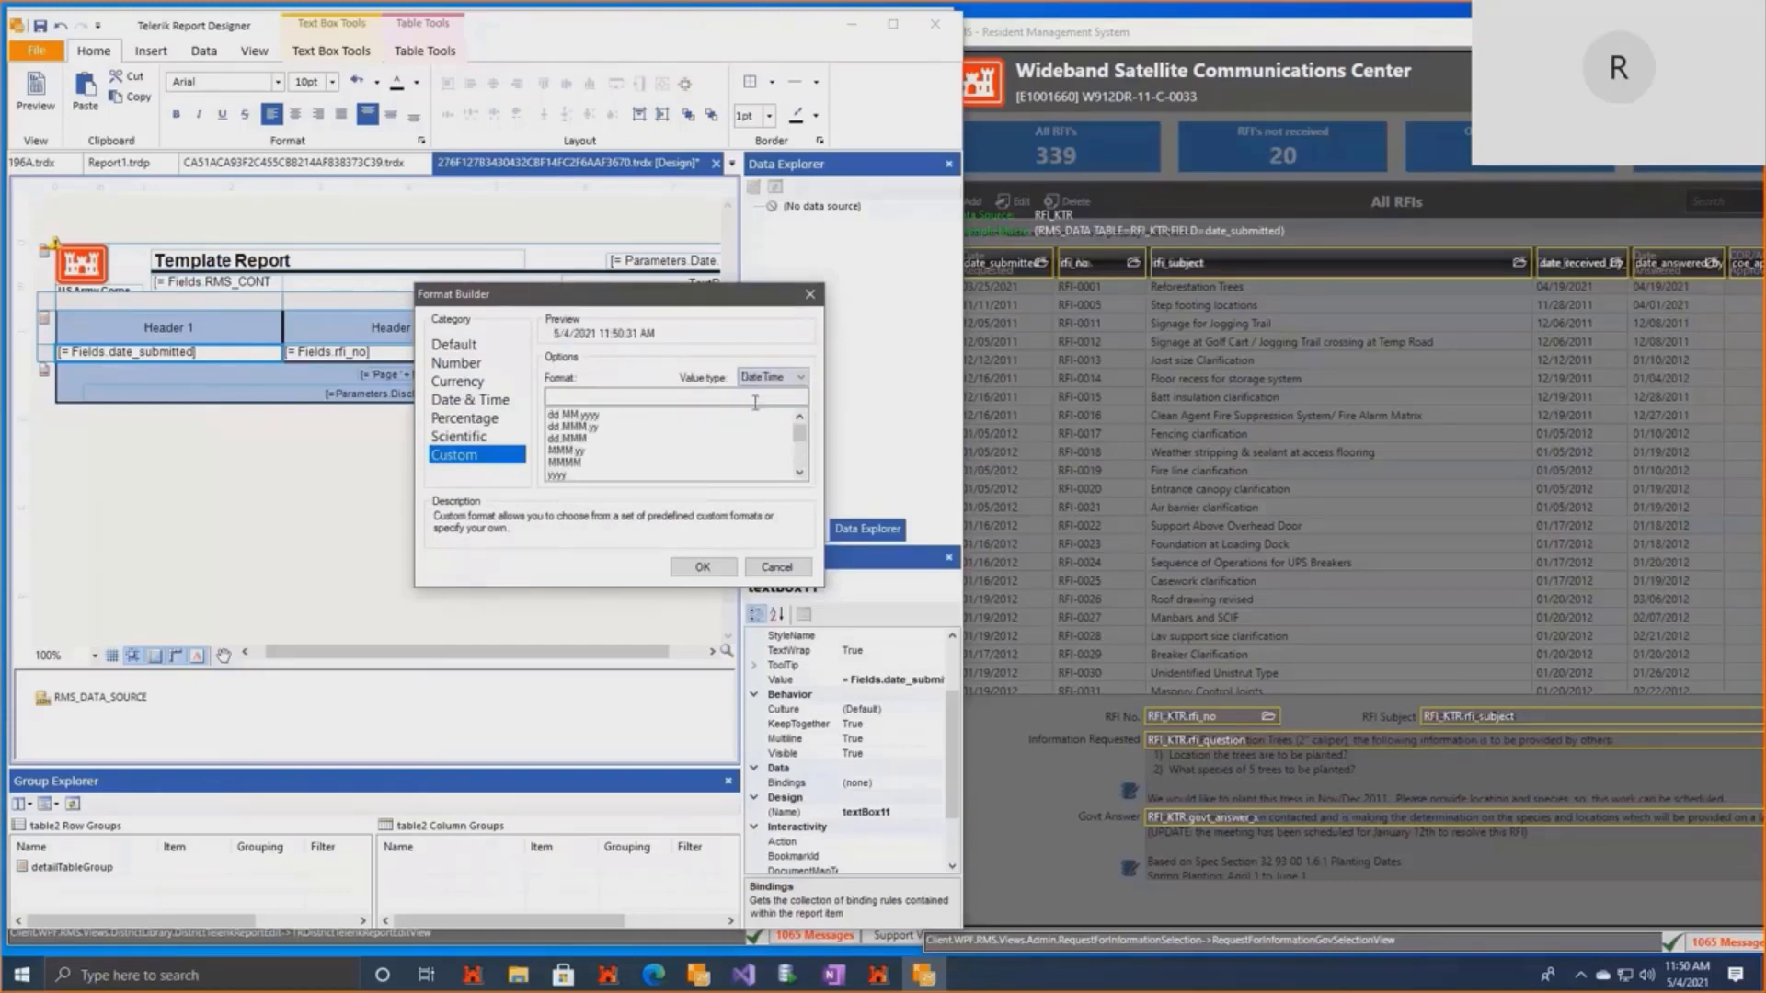
pyautogui.click(488, 399)
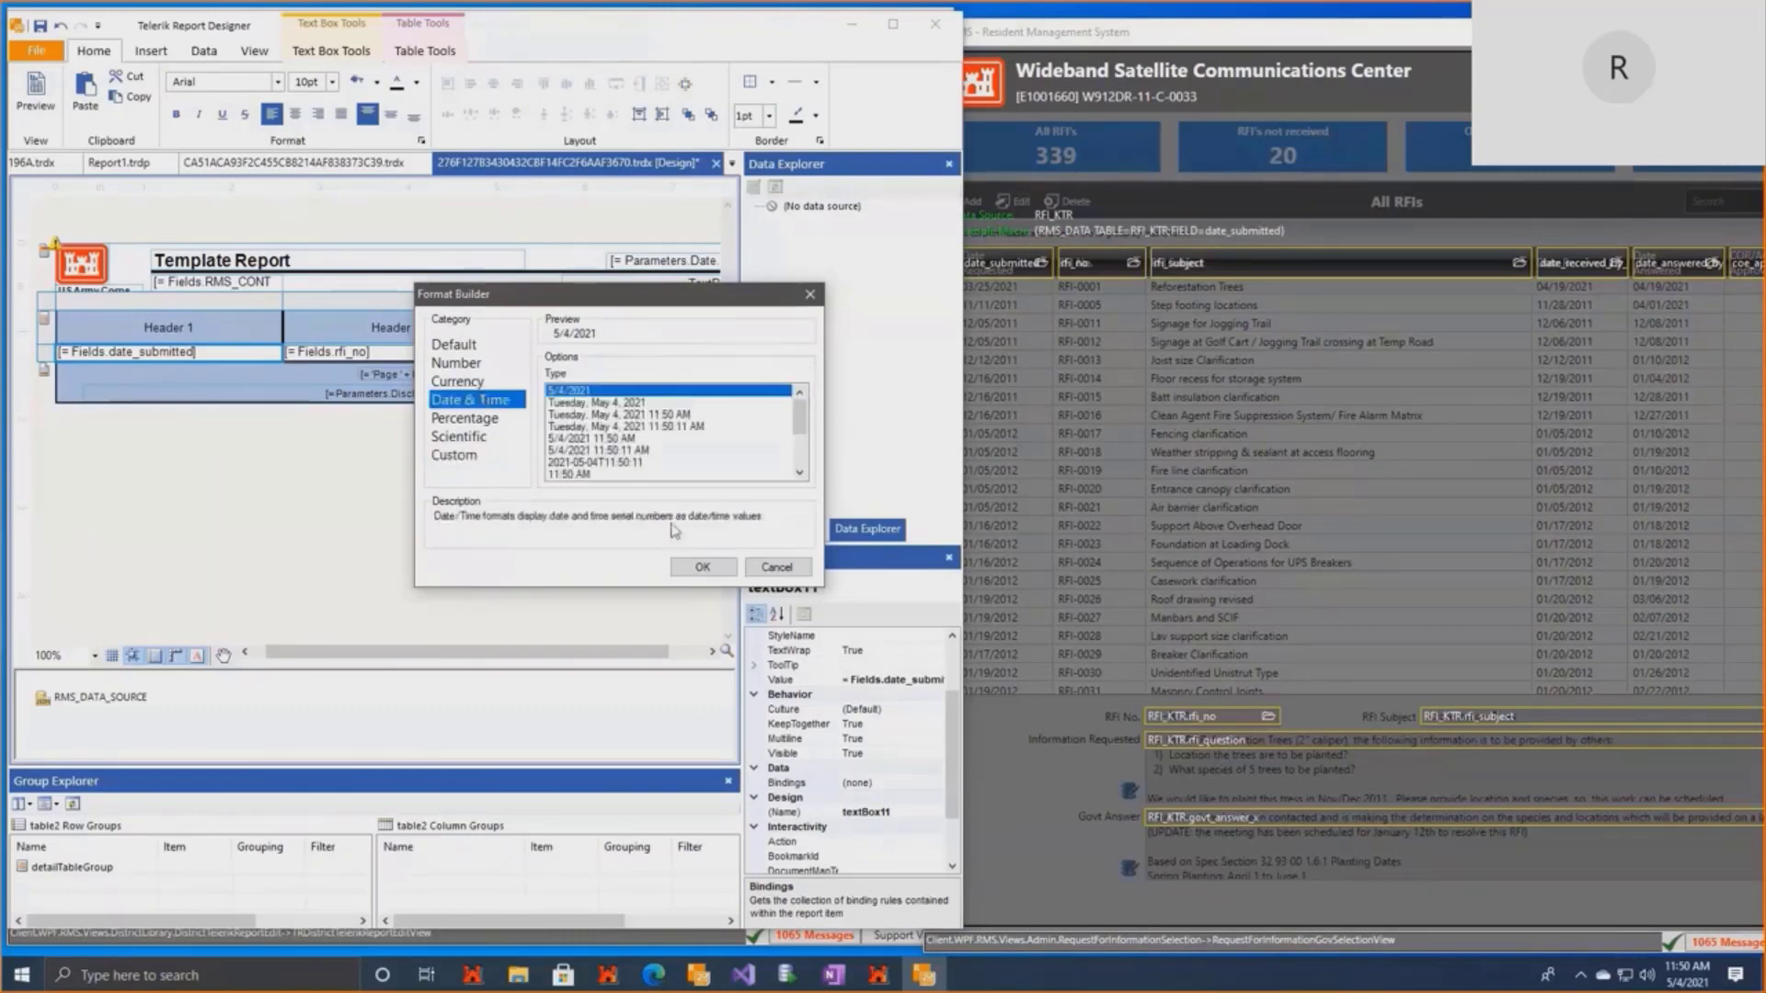
pyautogui.click(703, 567)
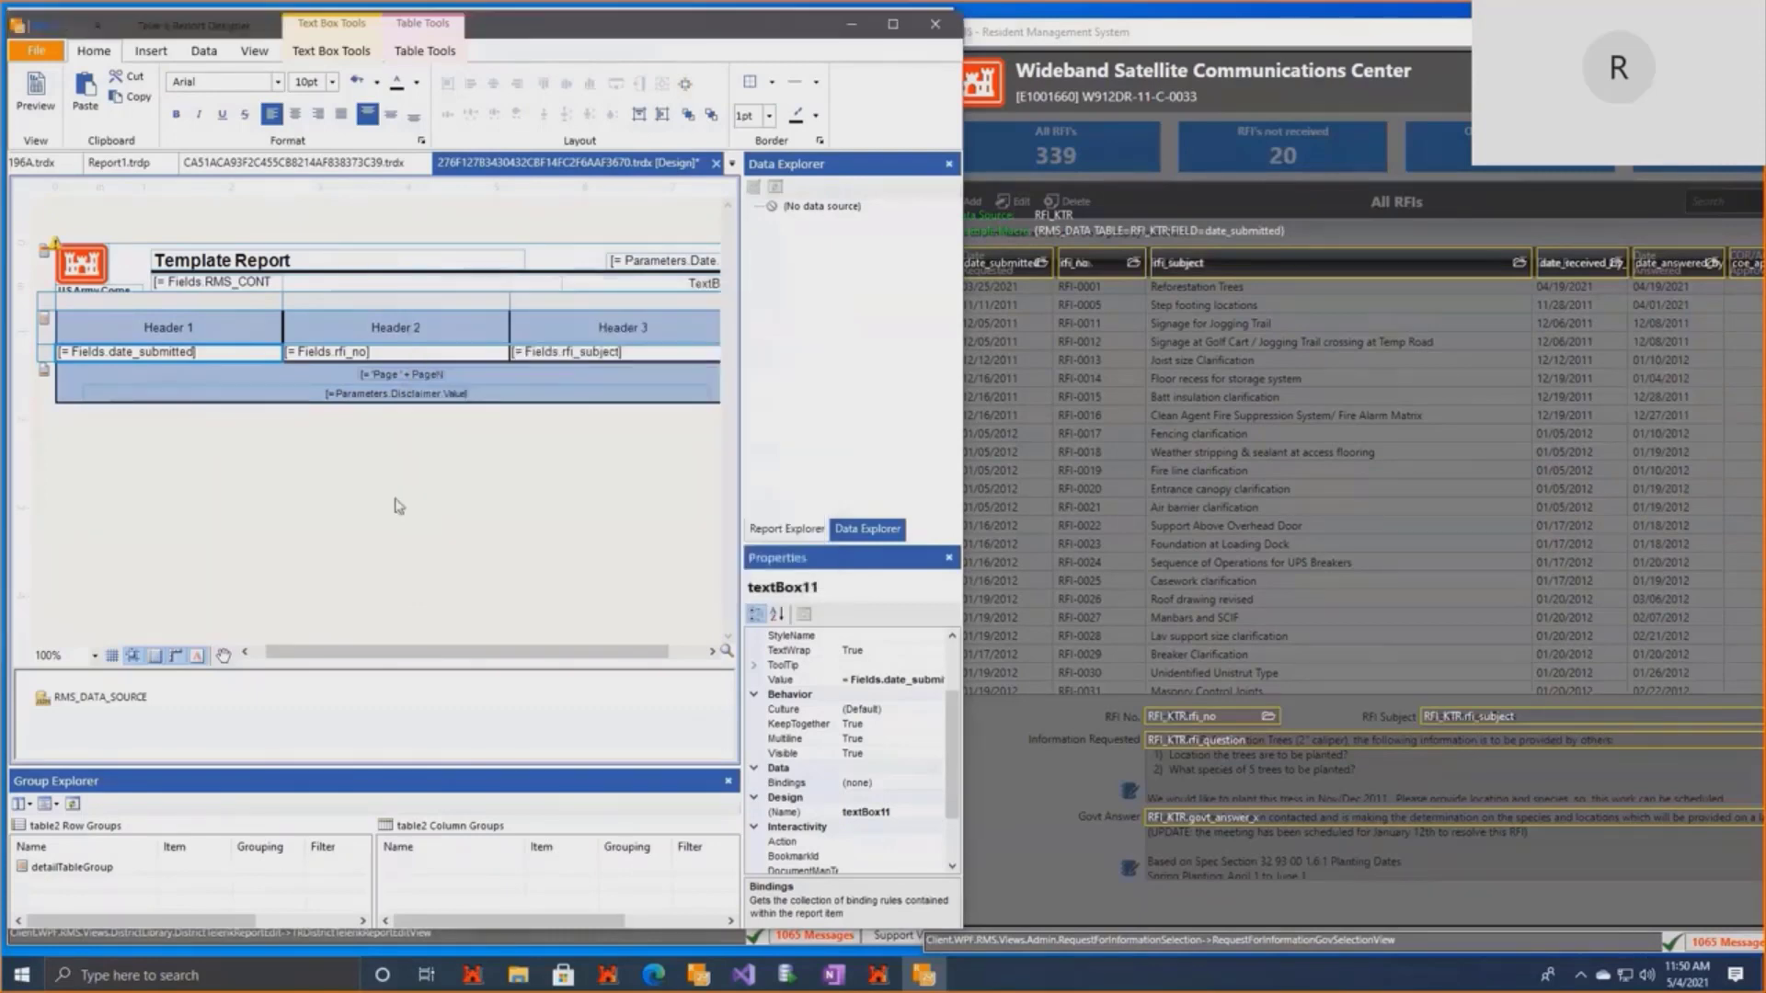
# Preview the report, check the date format and whether the column headers repeat on page 2, and return to the design.
pyautogui.click(37, 92)
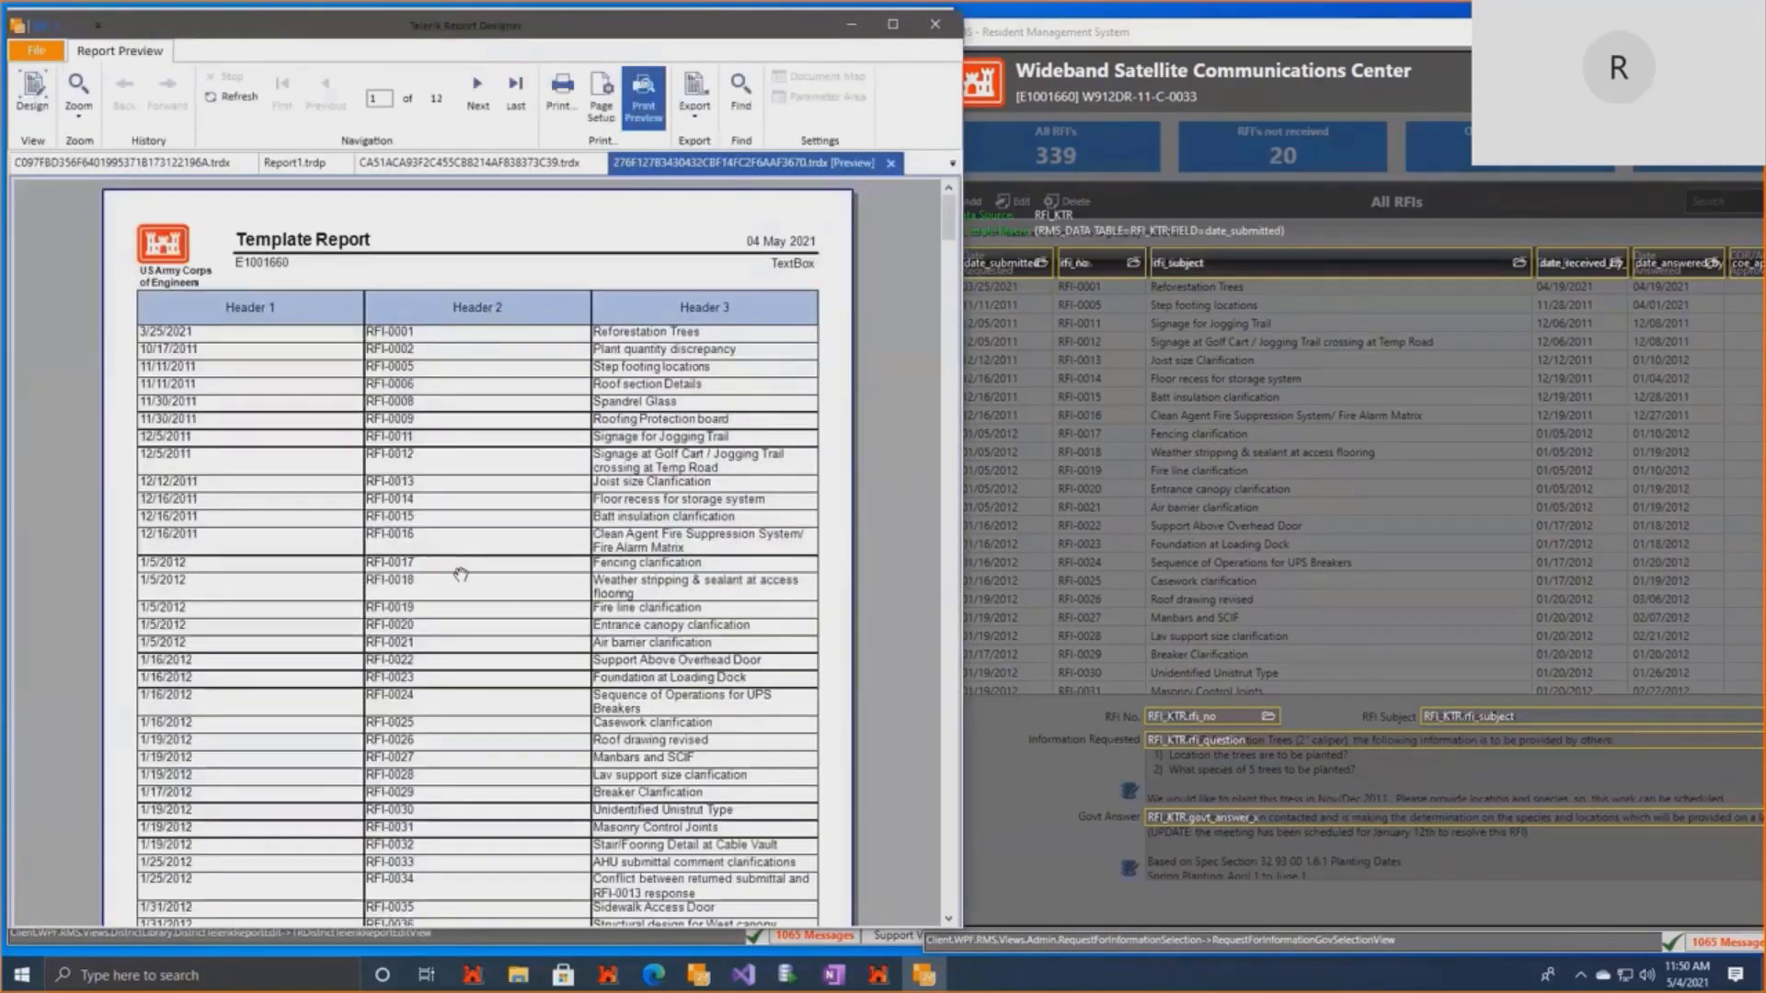
pyautogui.scroll(-1, 461, 575)
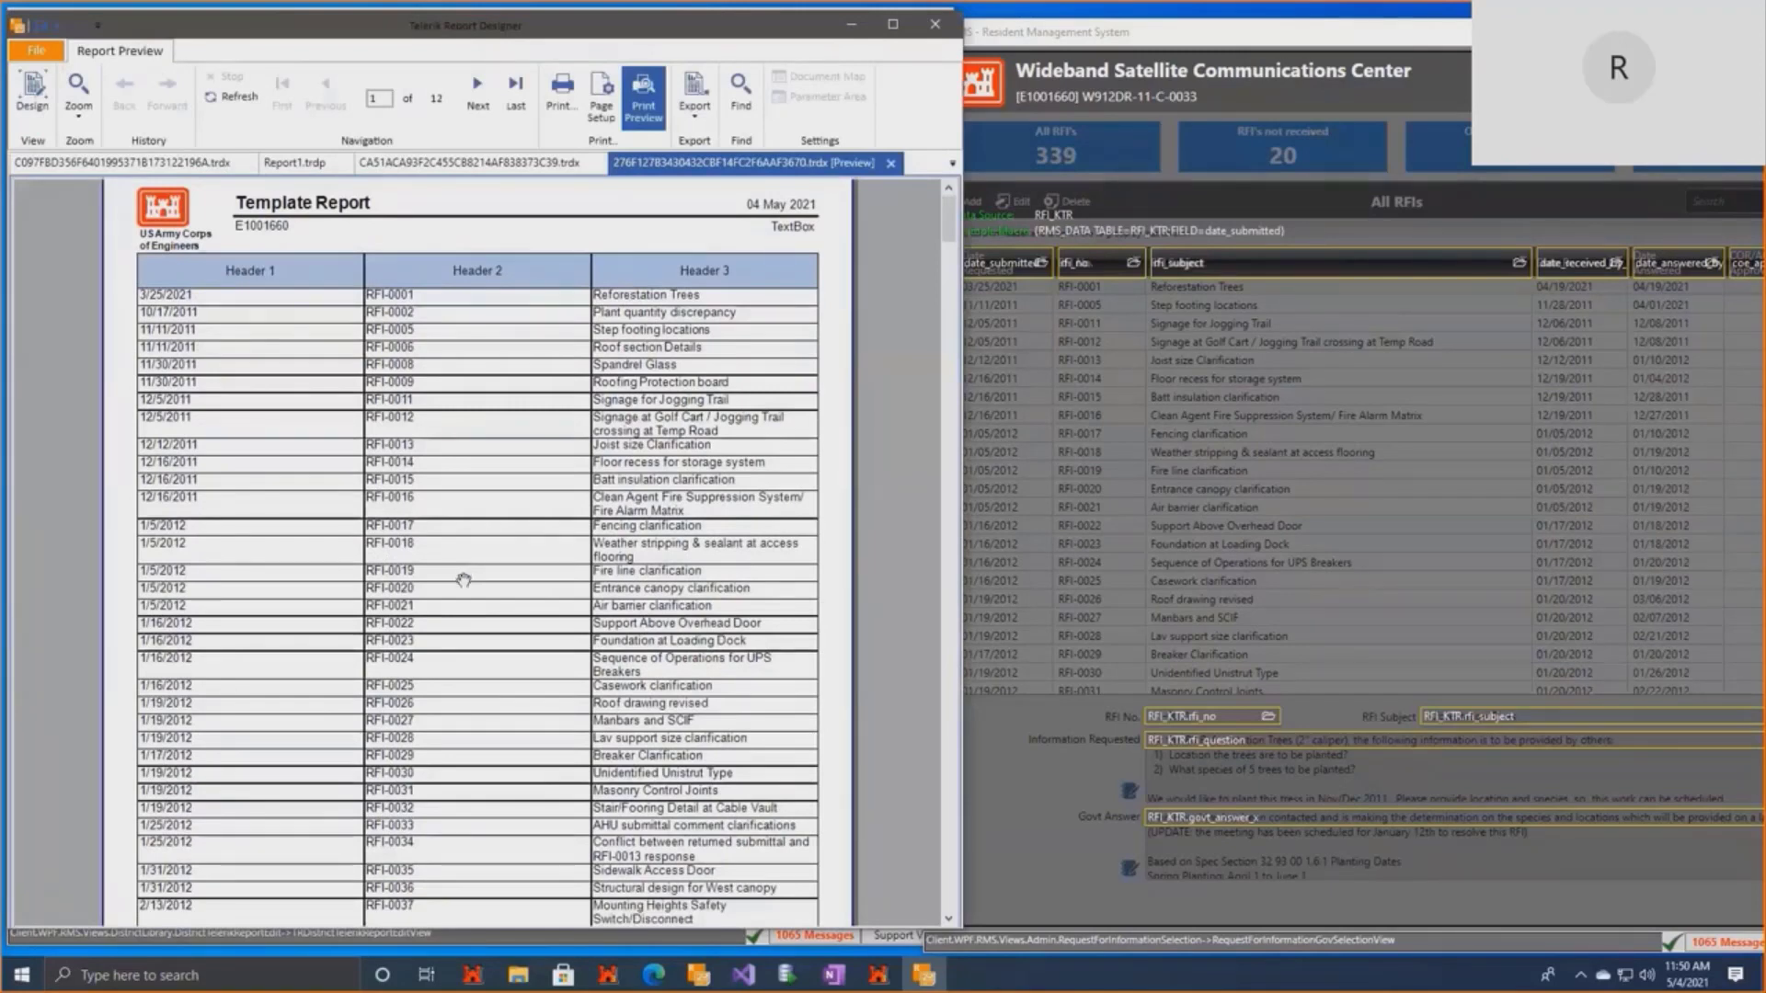
pyautogui.scroll(-15, 463, 581)
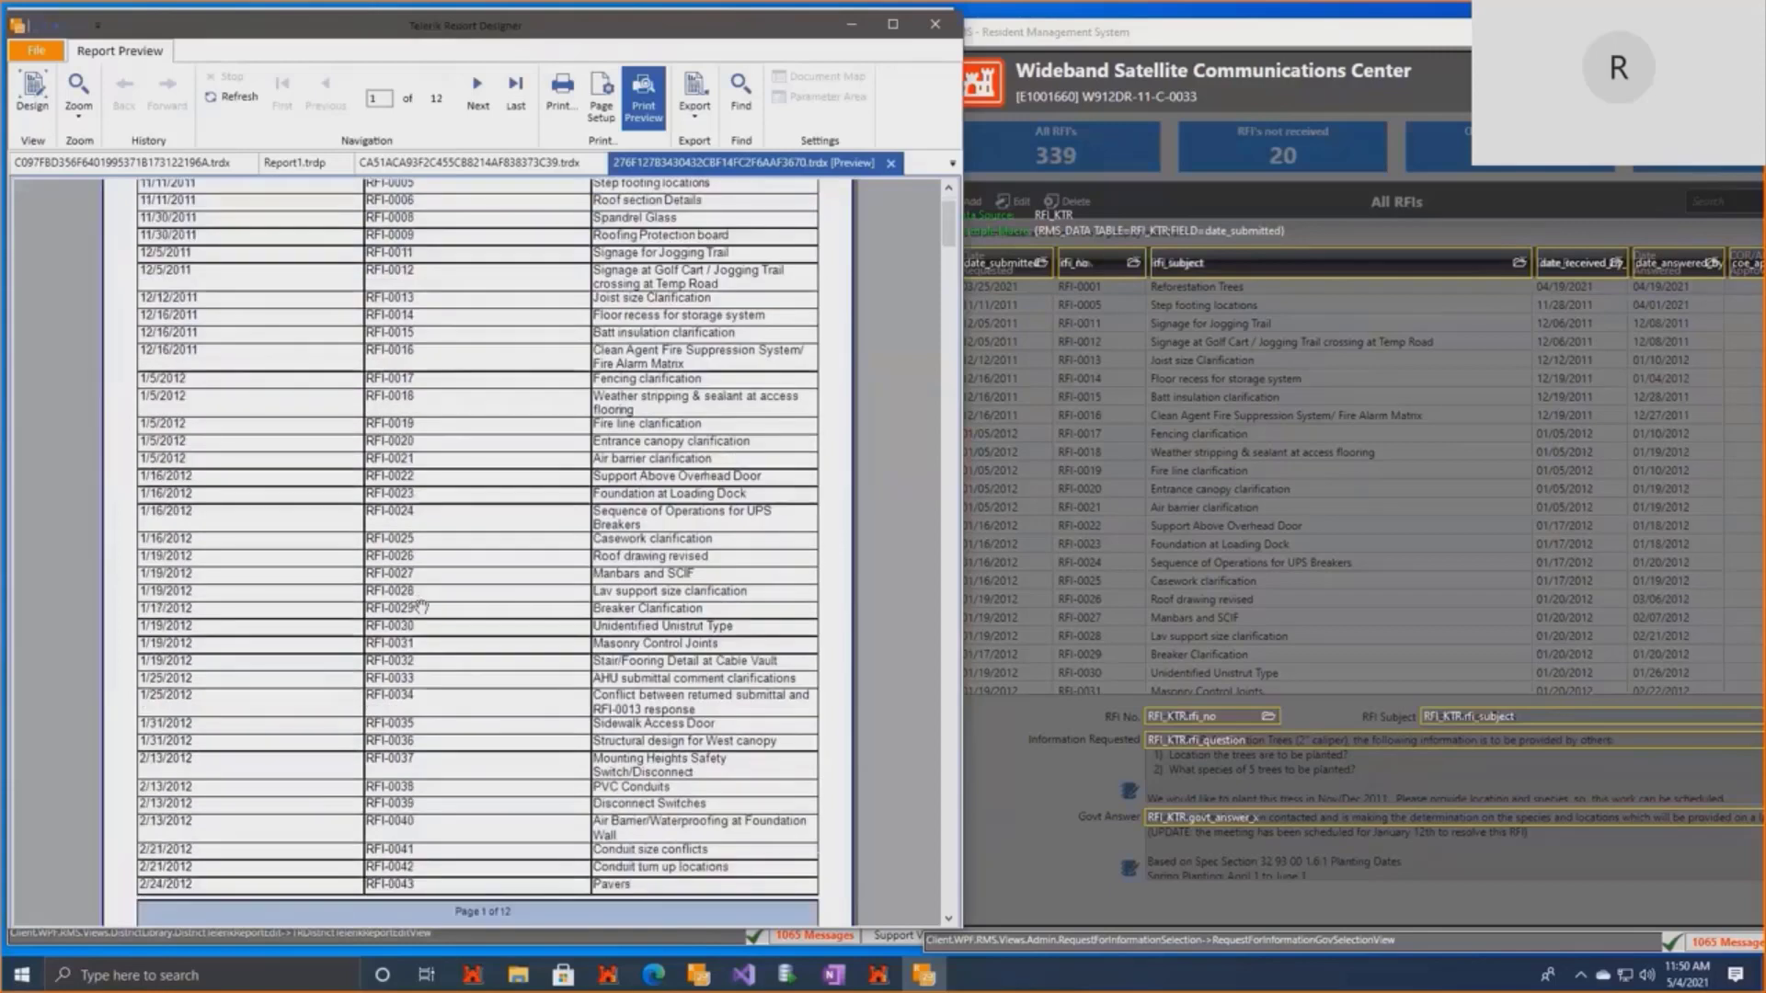
pyautogui.scroll(-3, 423, 655)
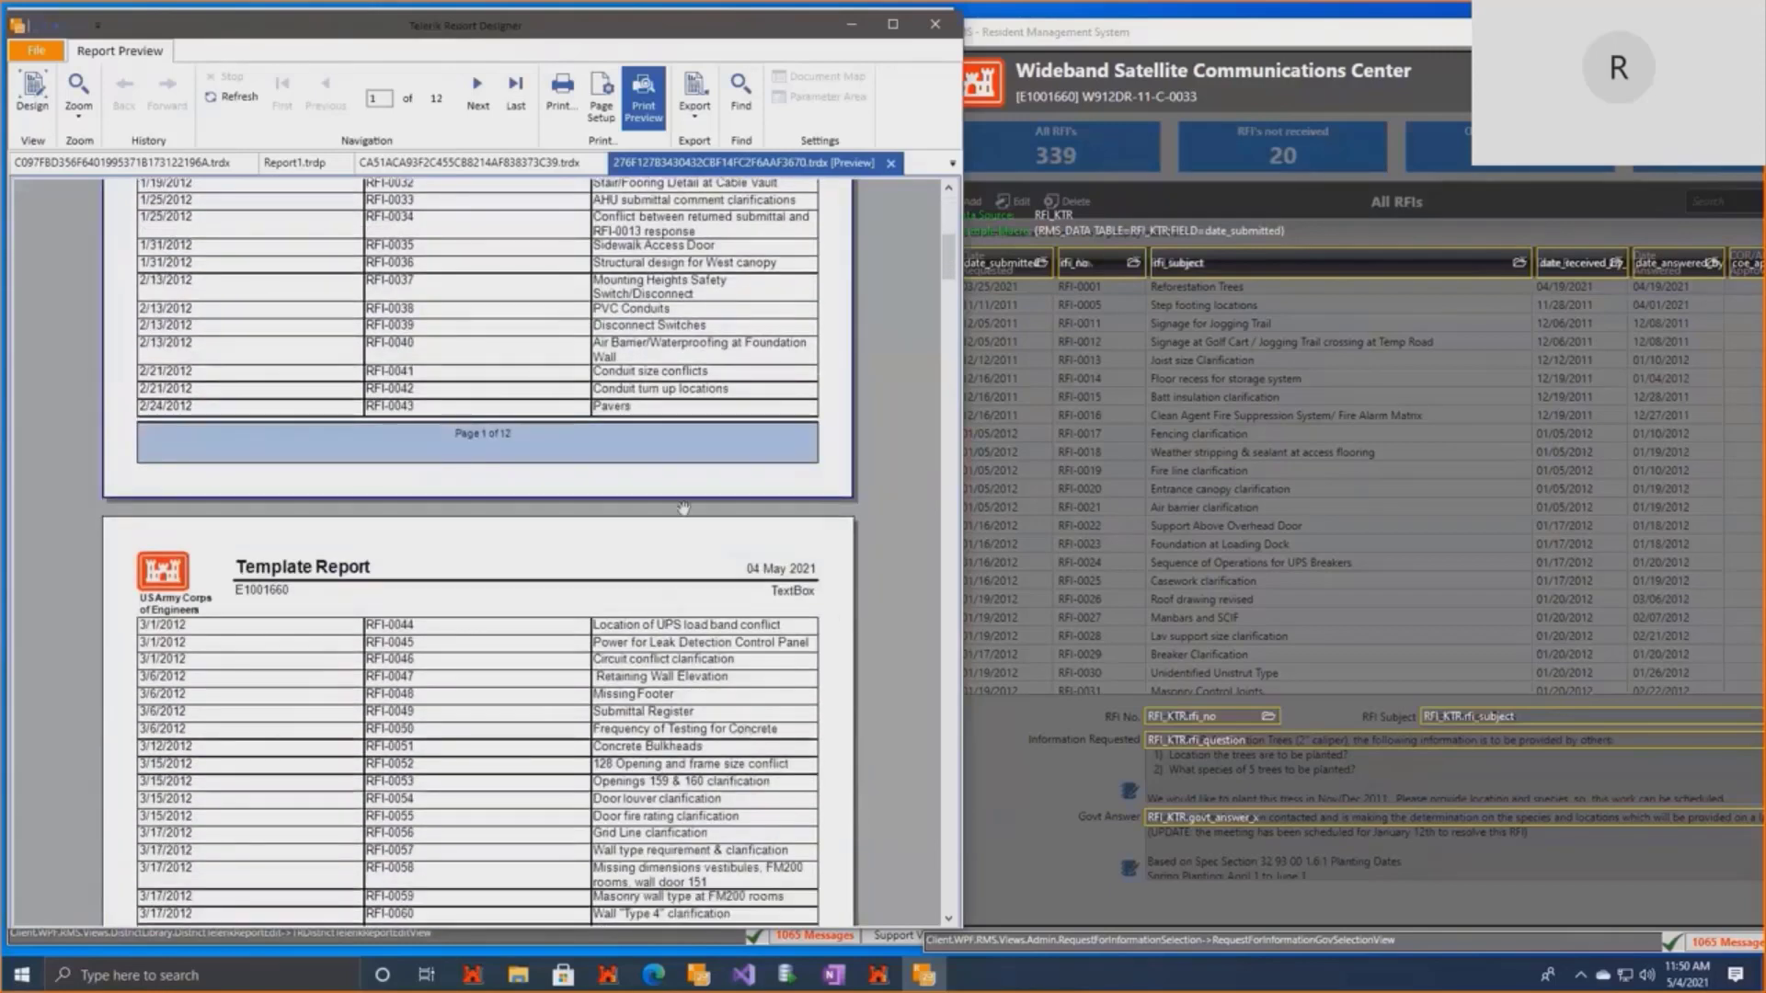
pyautogui.scroll(17, 513, 749)
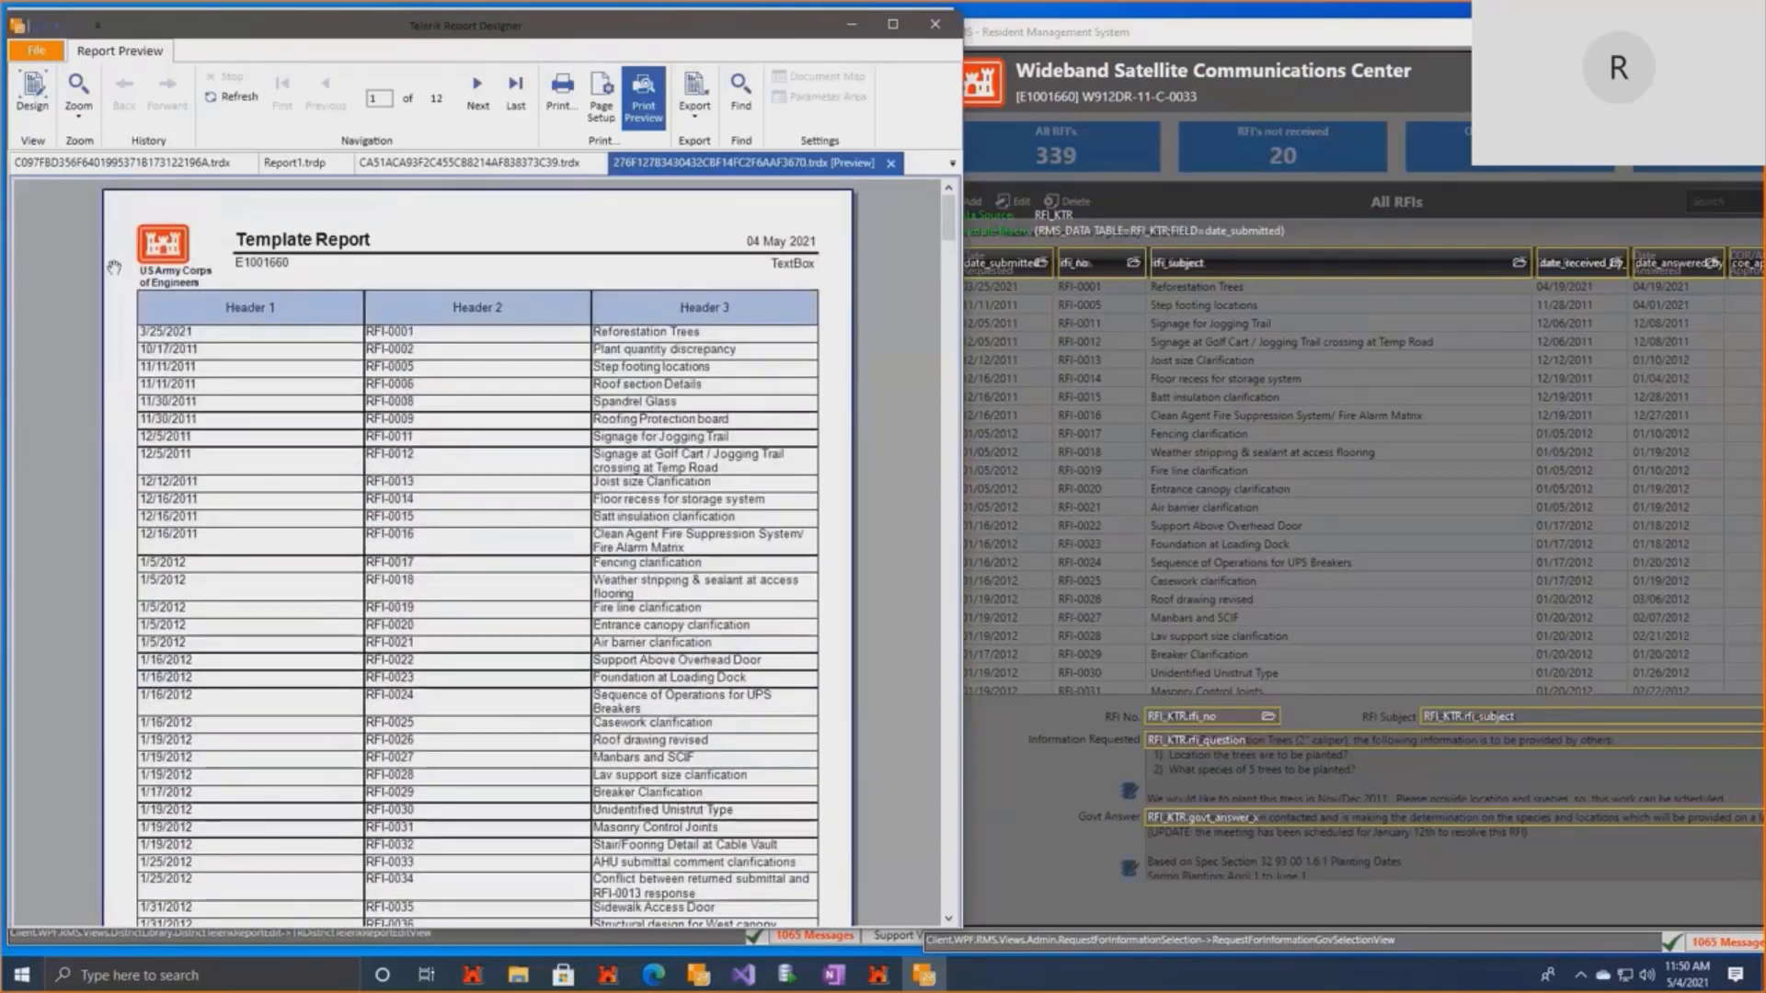
pyautogui.scroll(-8, 647, 550)
pyautogui.scroll(-4, 626, 552)
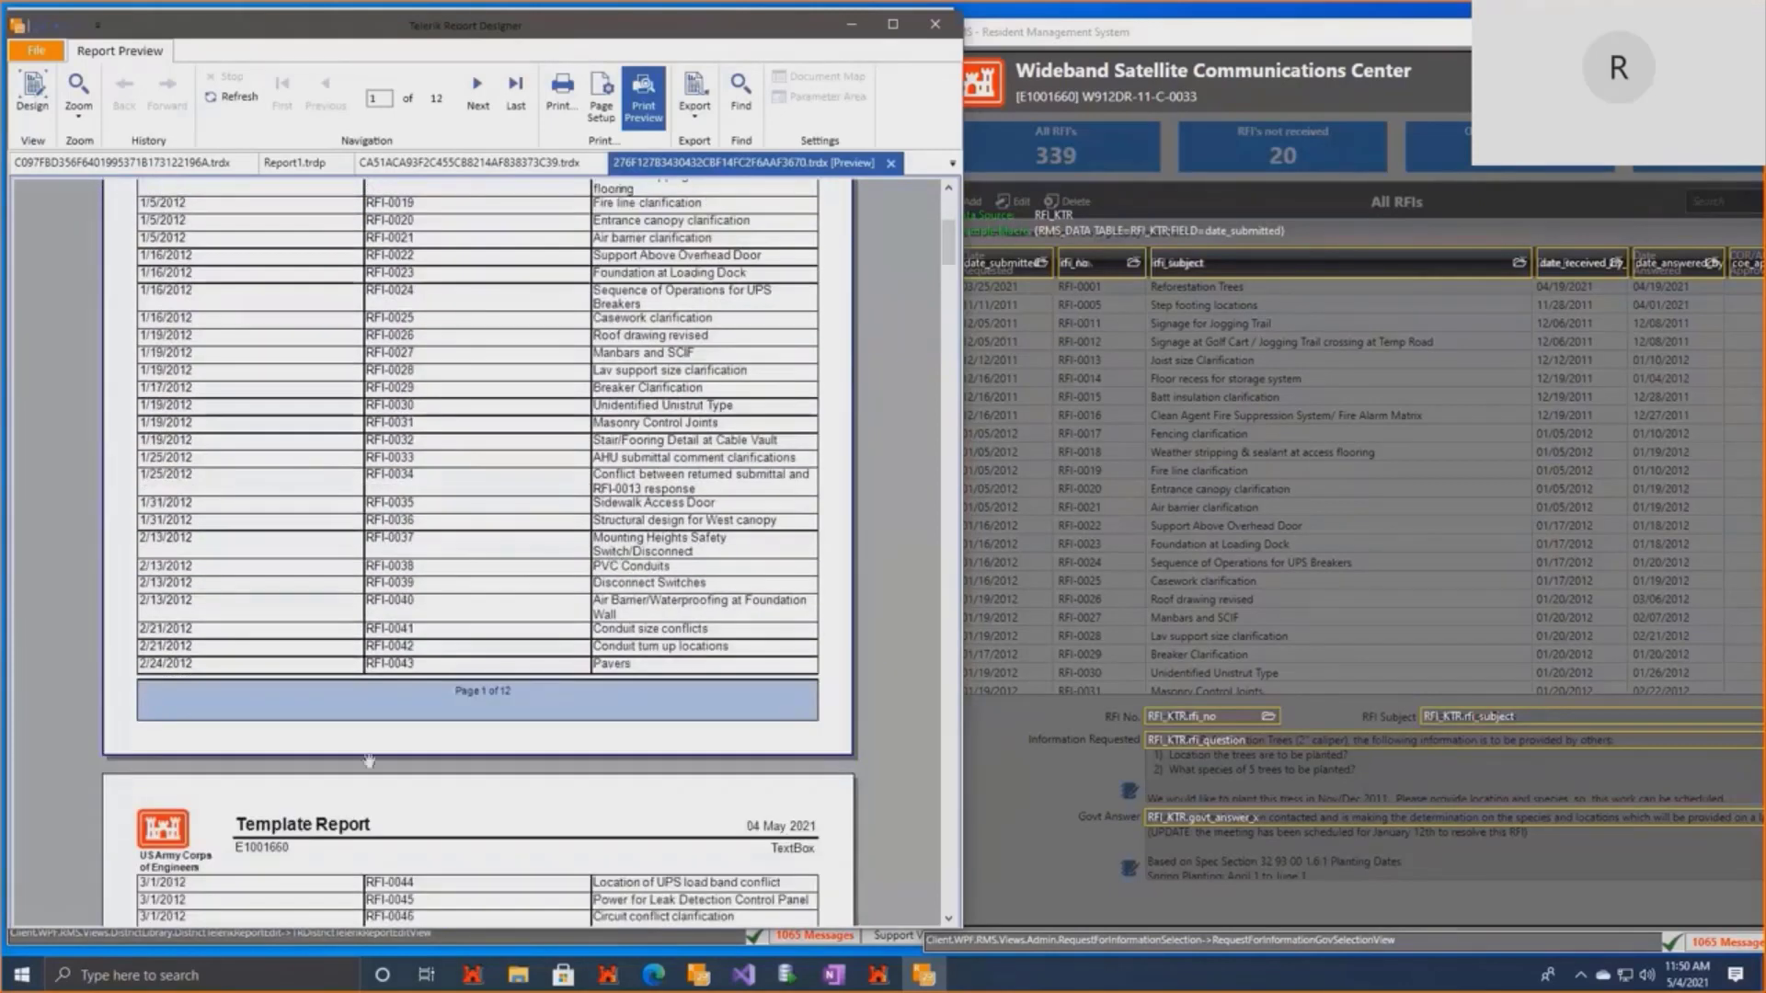
pyautogui.click(32, 90)
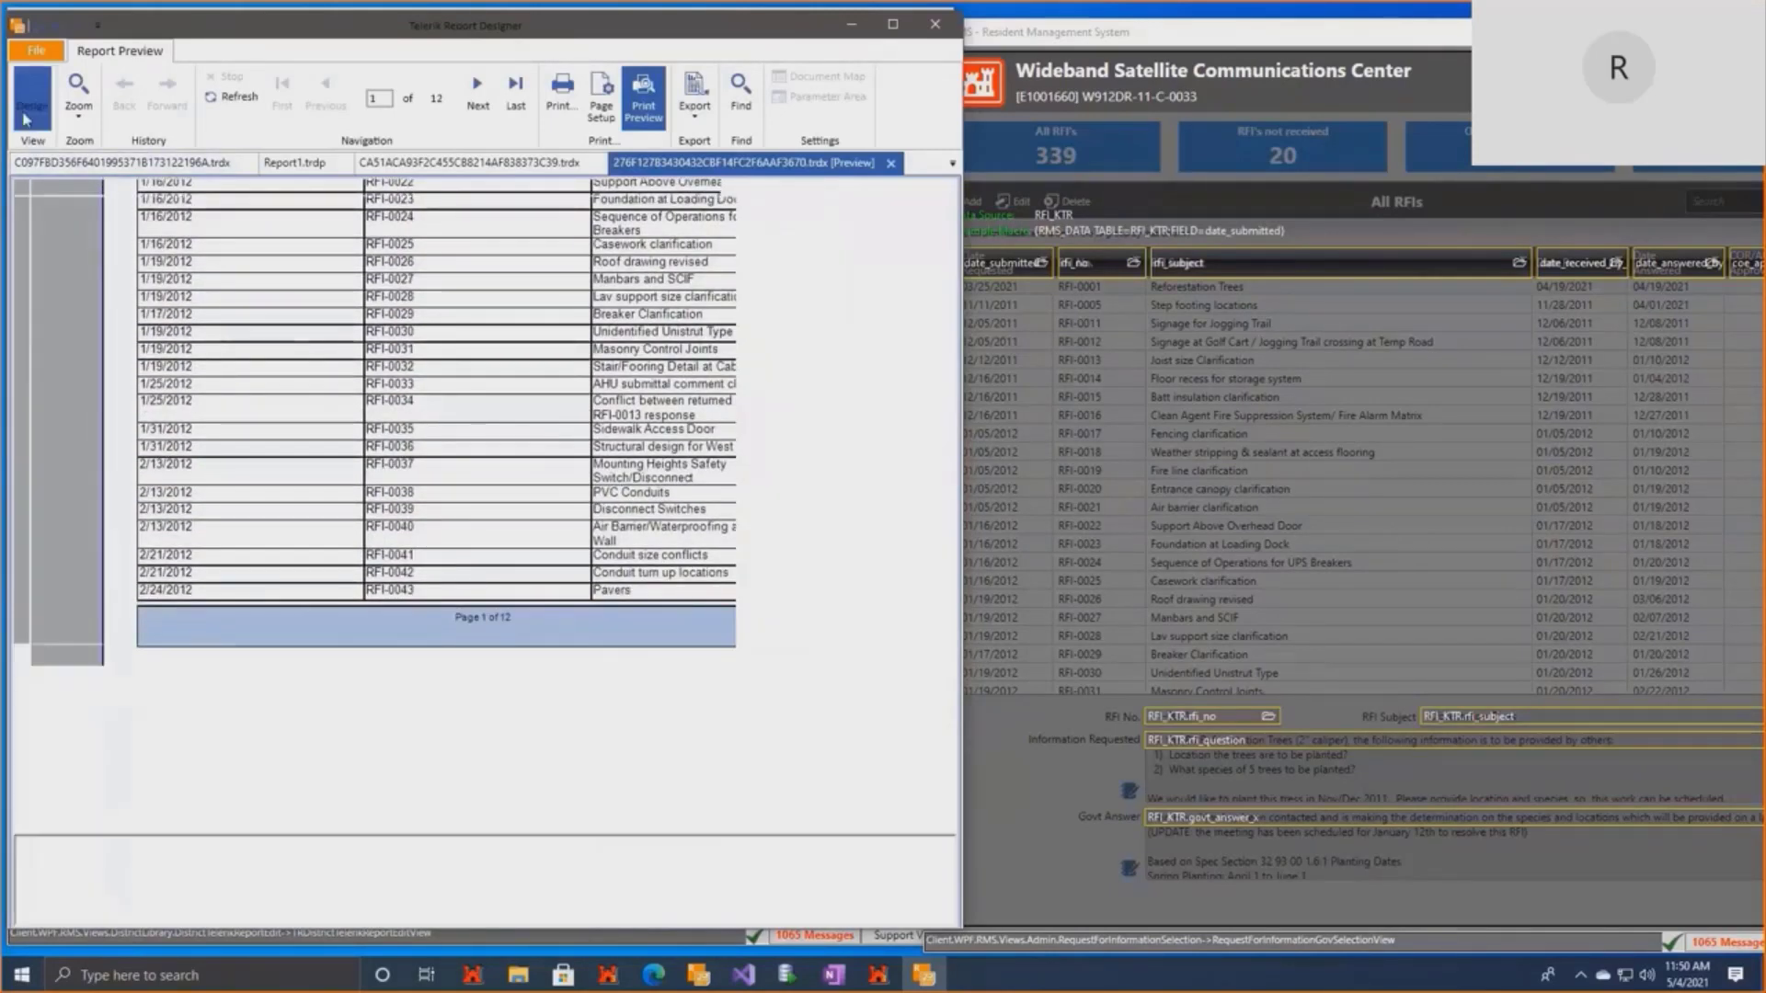
# Set the RFI table's ColumnHeadersPrintOnEveryPage property to True and check the headers across pages in a preview.
pyautogui.scroll(-4, 906, 735)
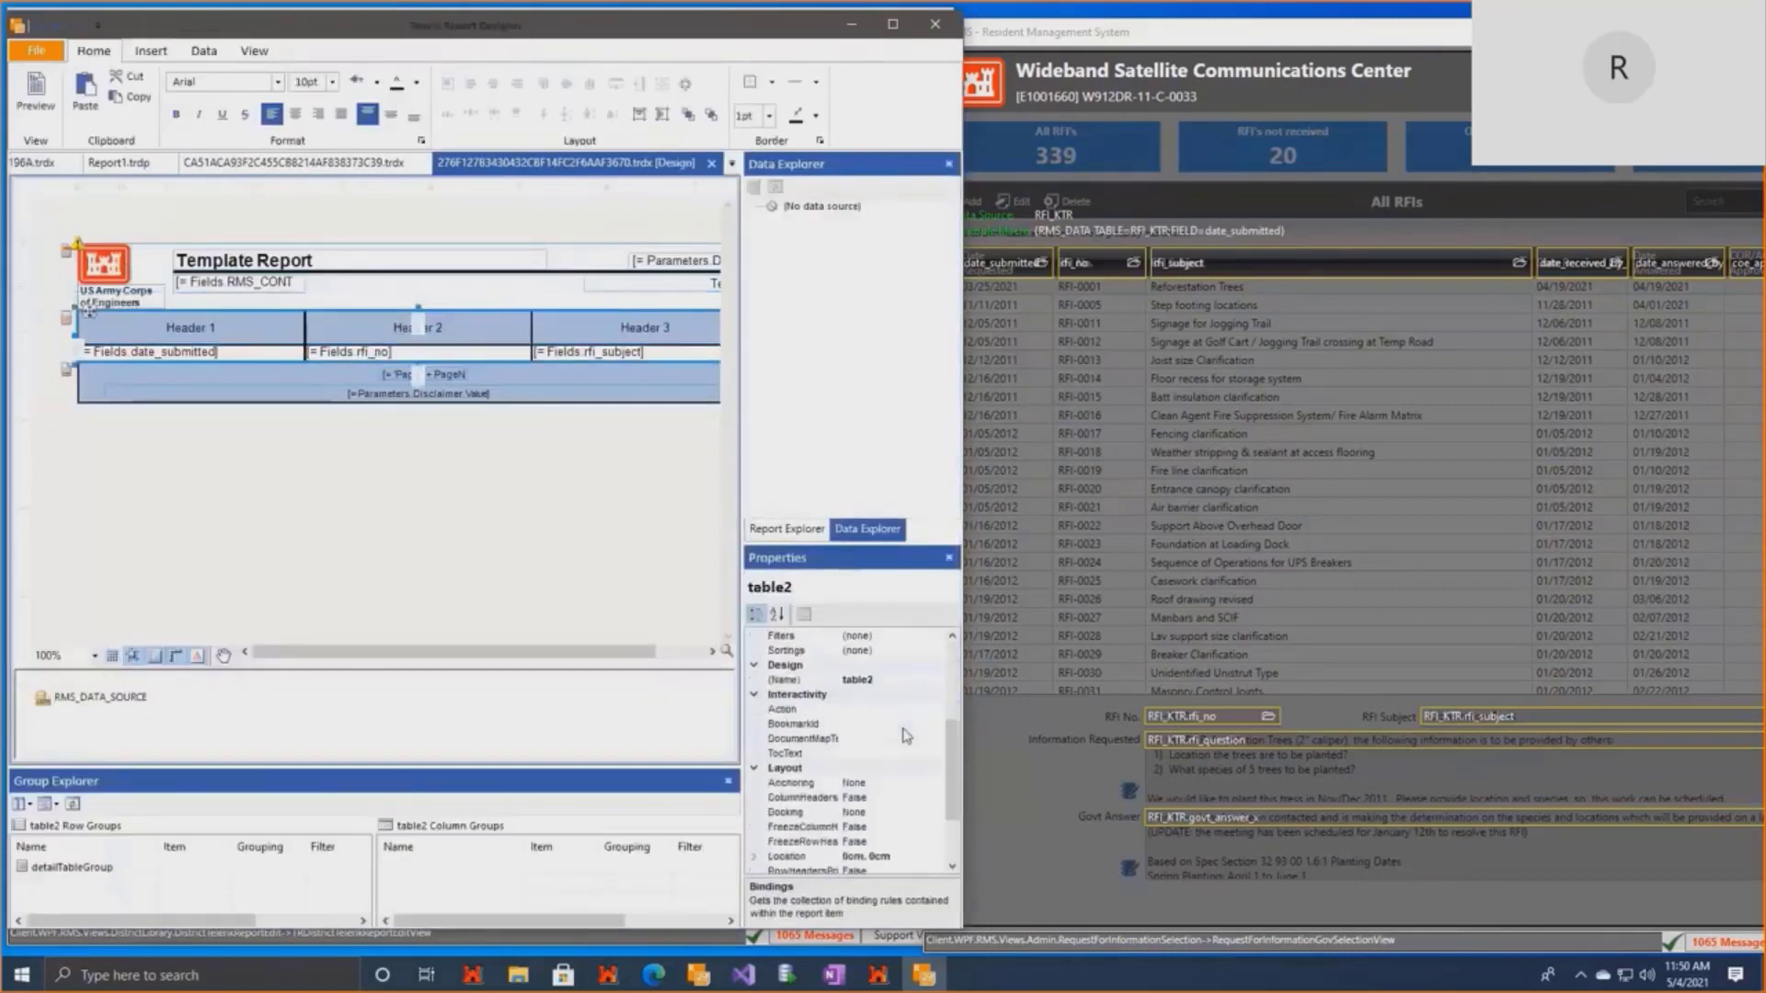
pyautogui.scroll(-2, 906, 736)
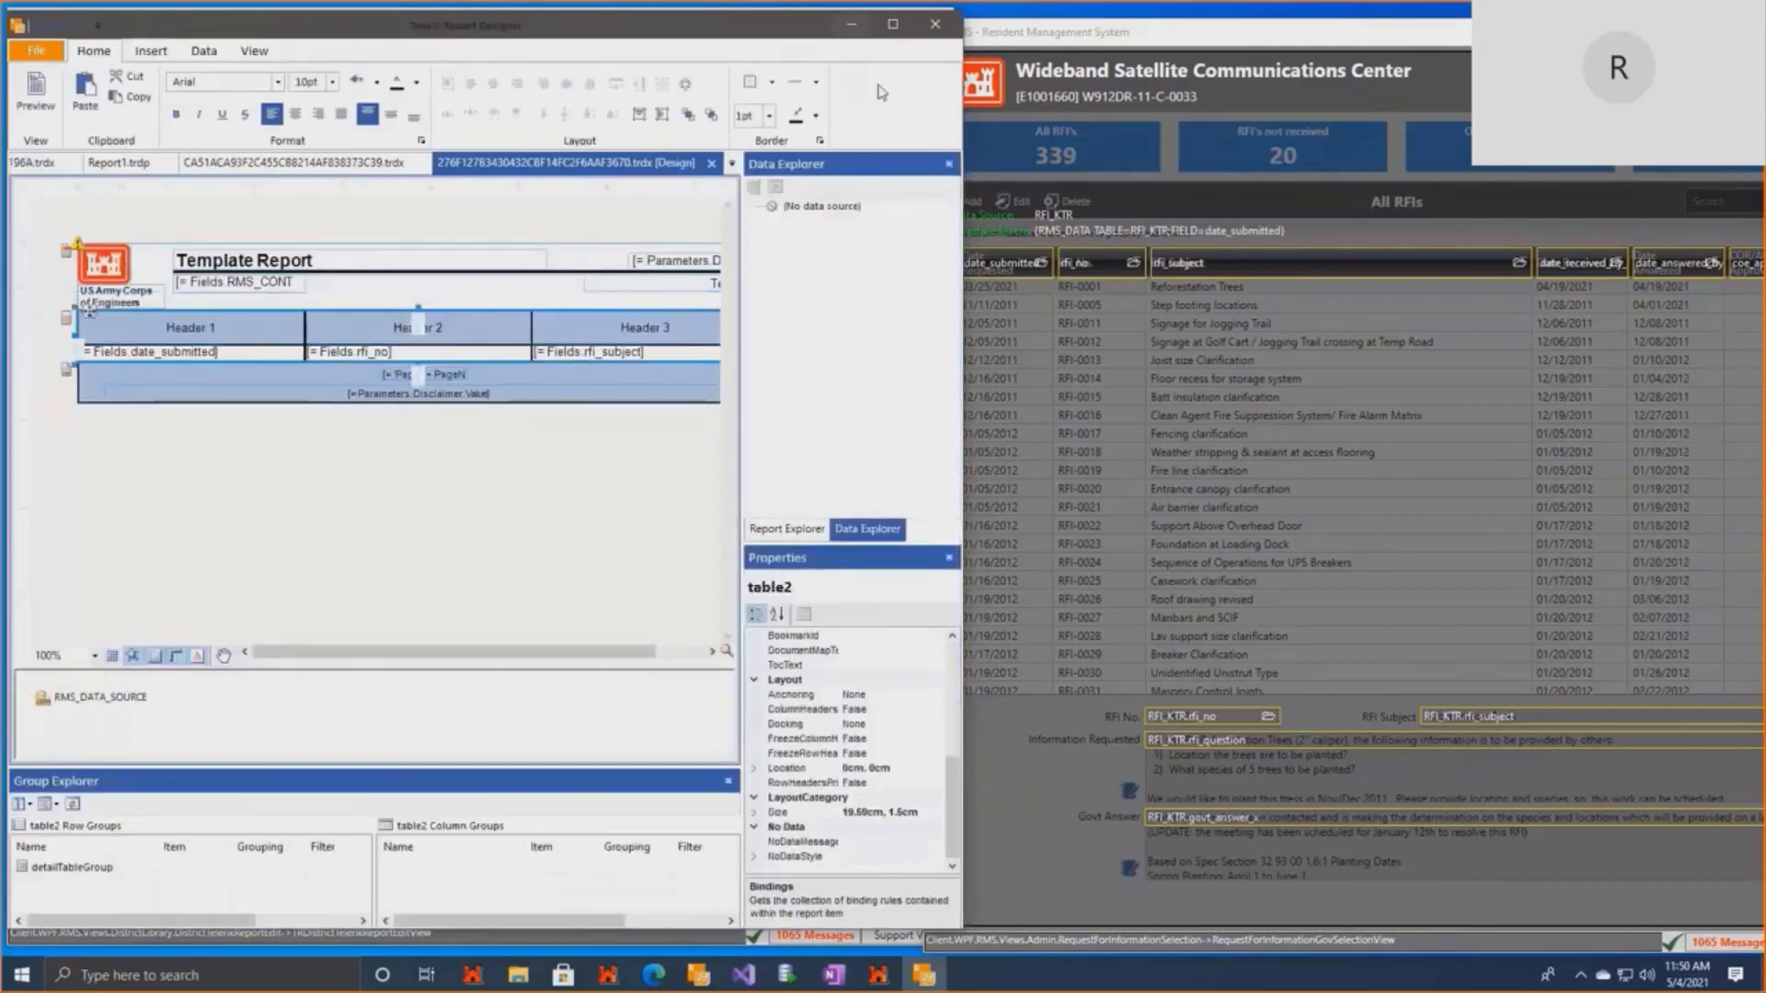
pyautogui.doubleClick(440, 34)
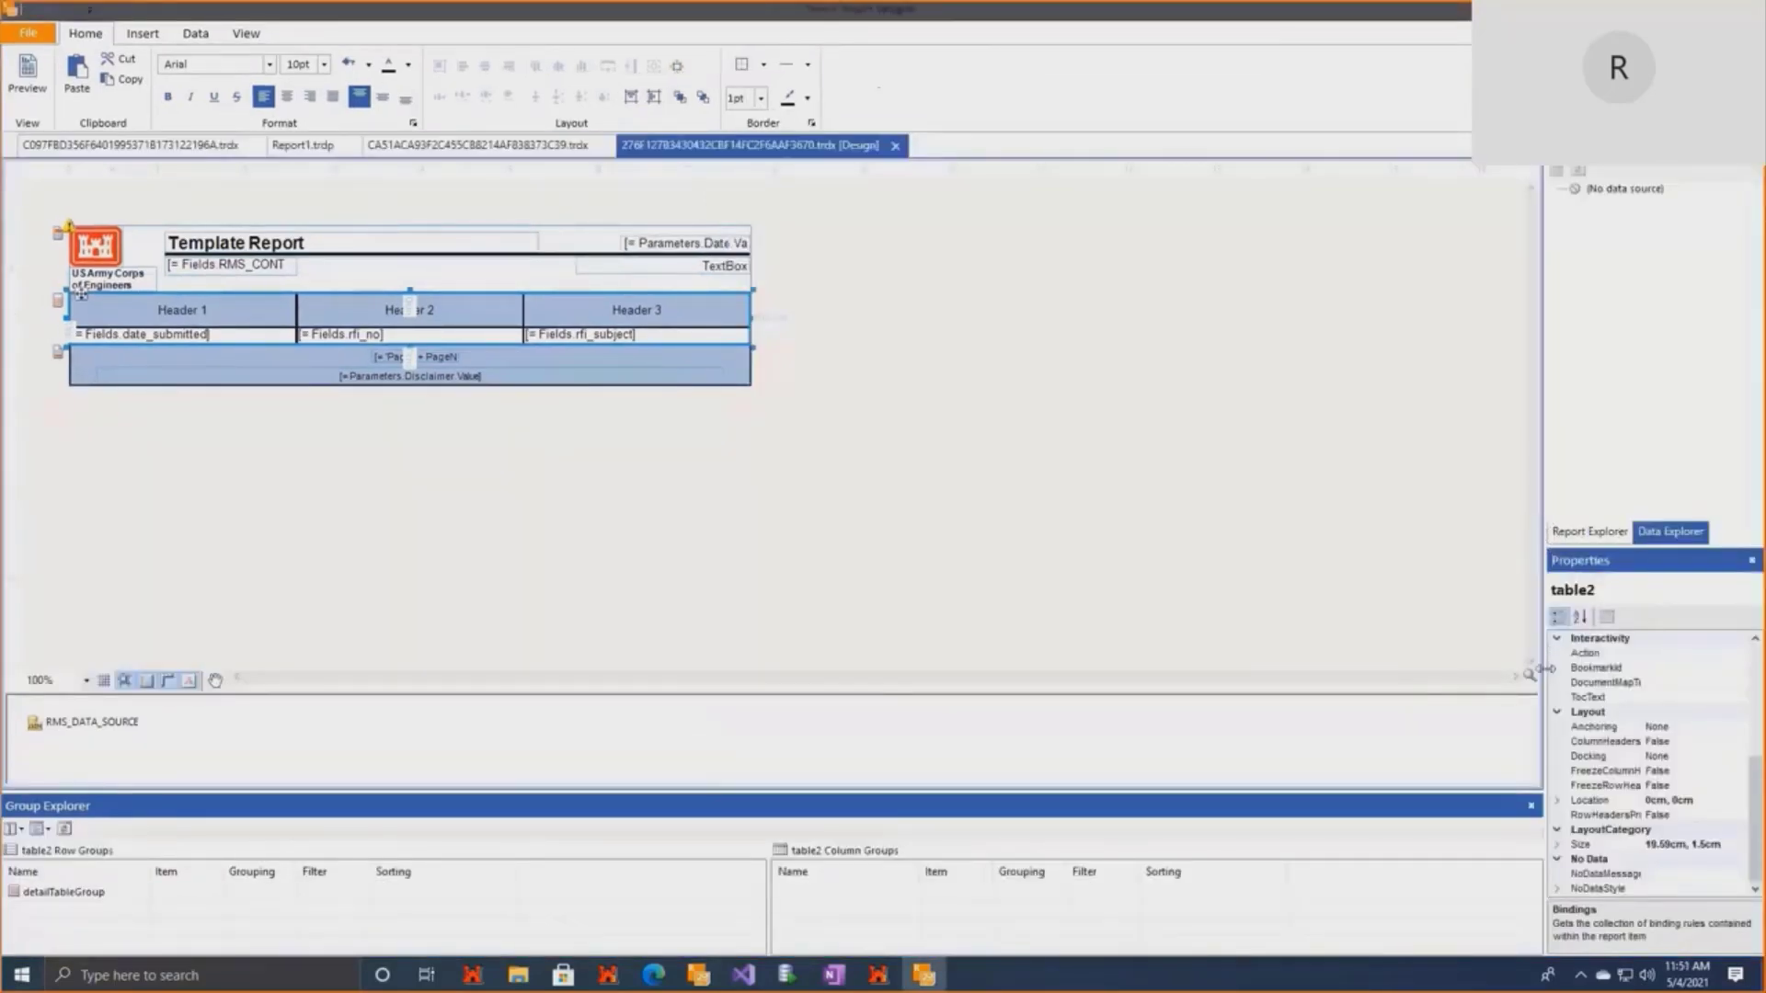
pyautogui.moveTo(1548, 669); pyautogui.dragTo(1375, 677)
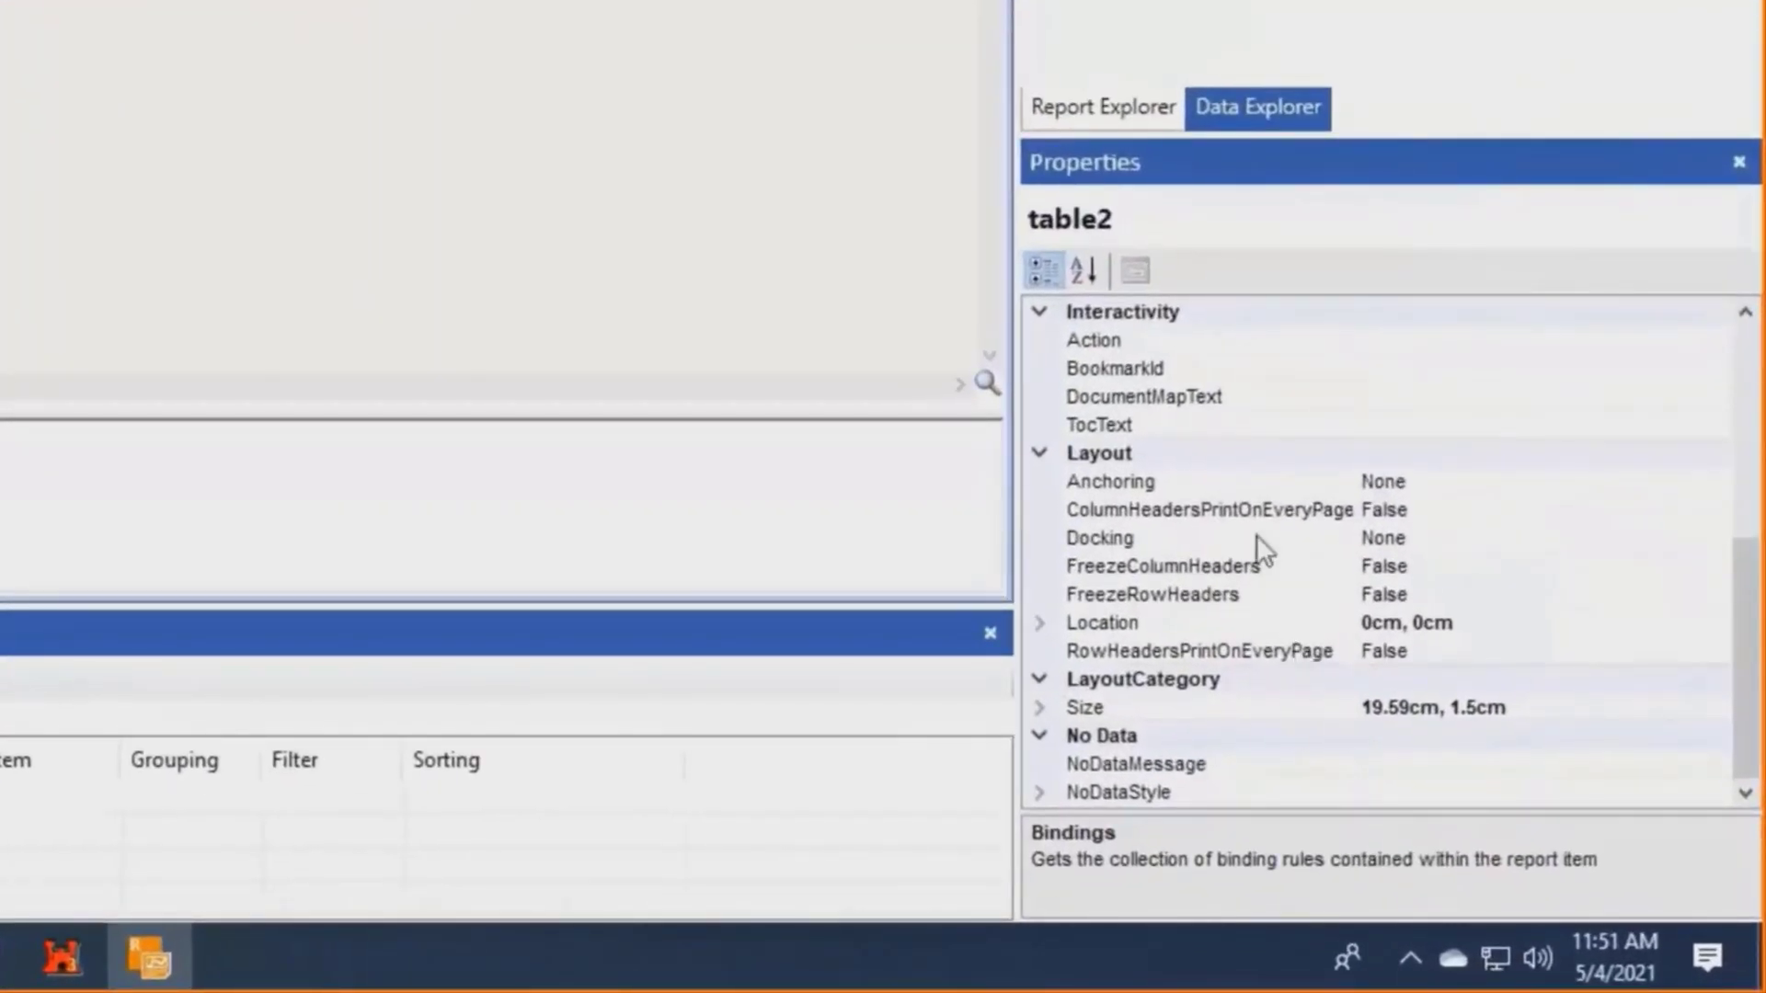
pyautogui.click(1491, 504)
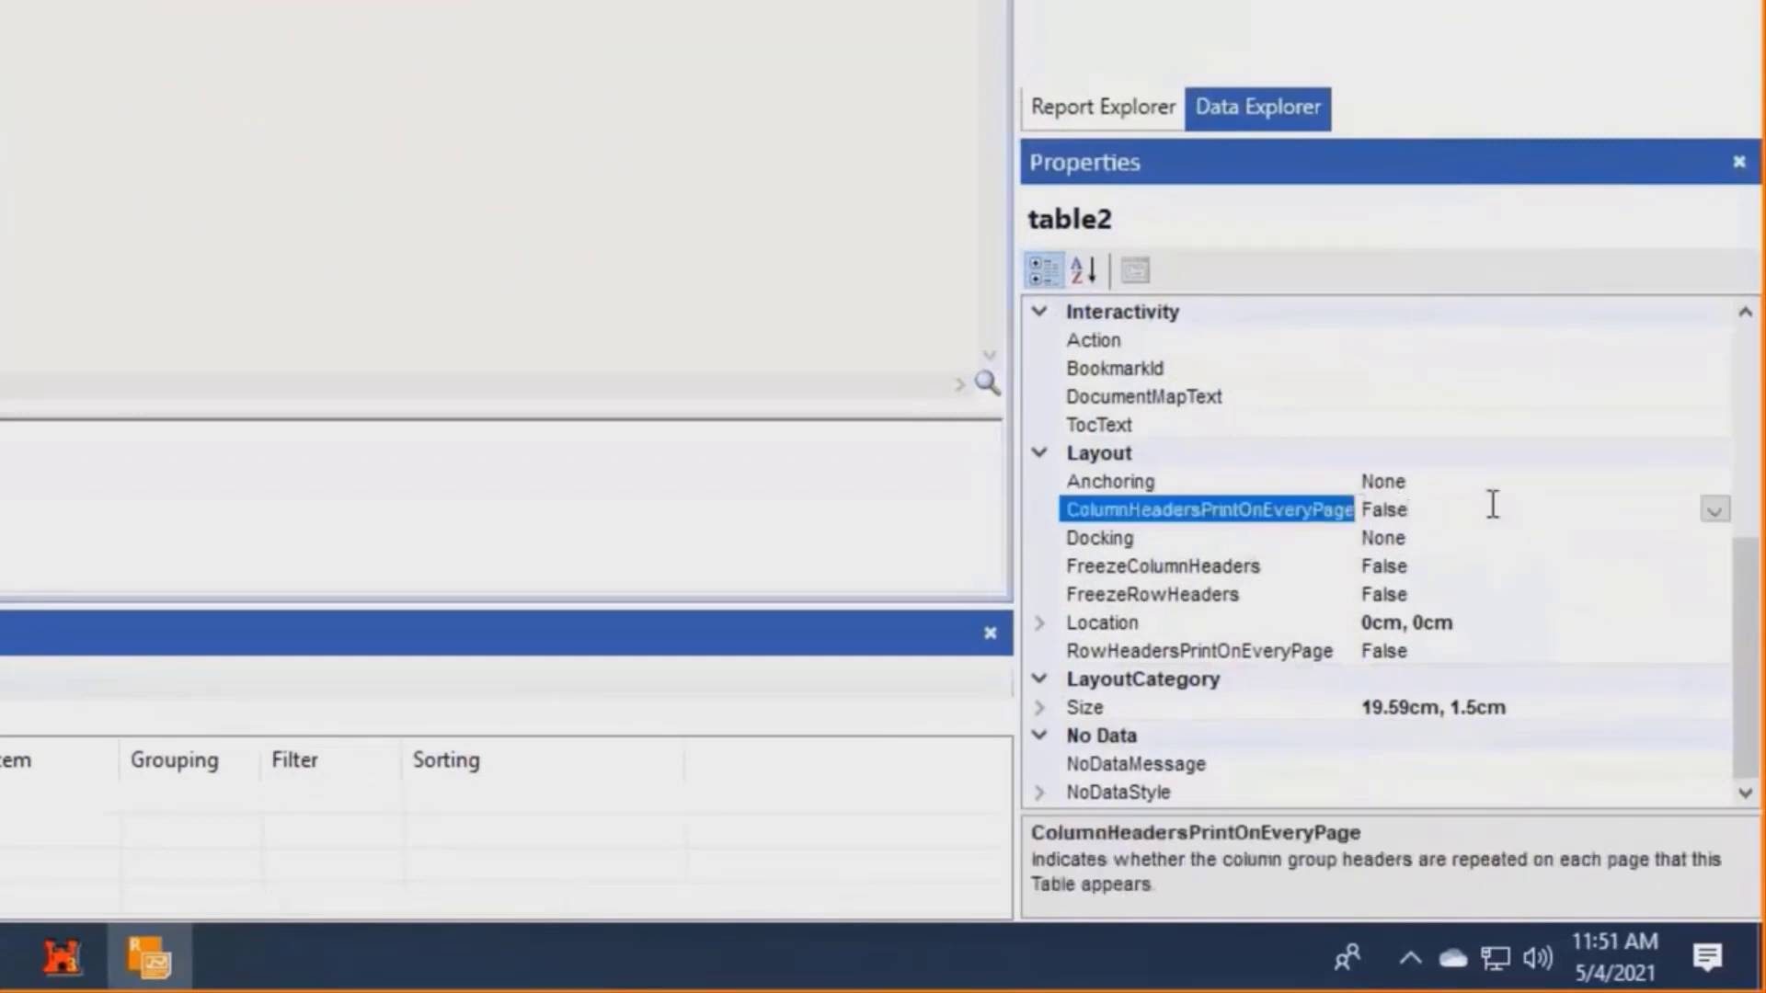
pyautogui.click(1713, 509)
pyautogui.click(1712, 512)
pyautogui.click(1715, 511)
pyautogui.click(1591, 541)
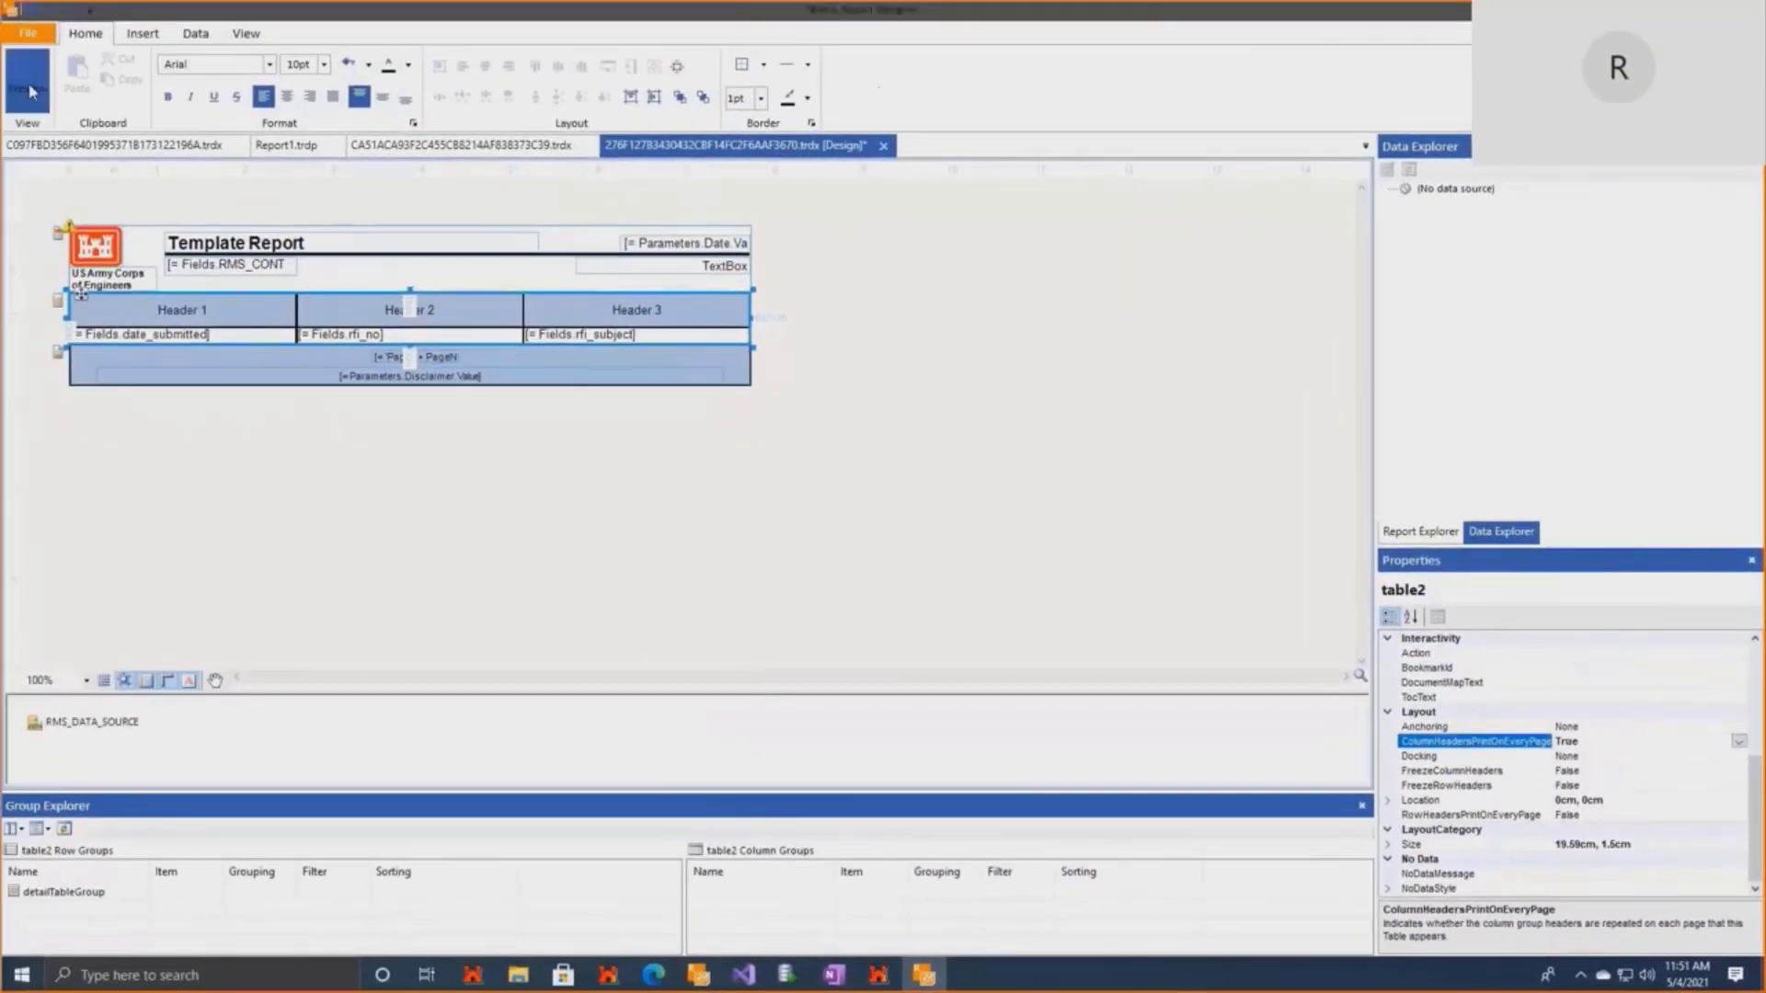
pyautogui.click(28, 83)
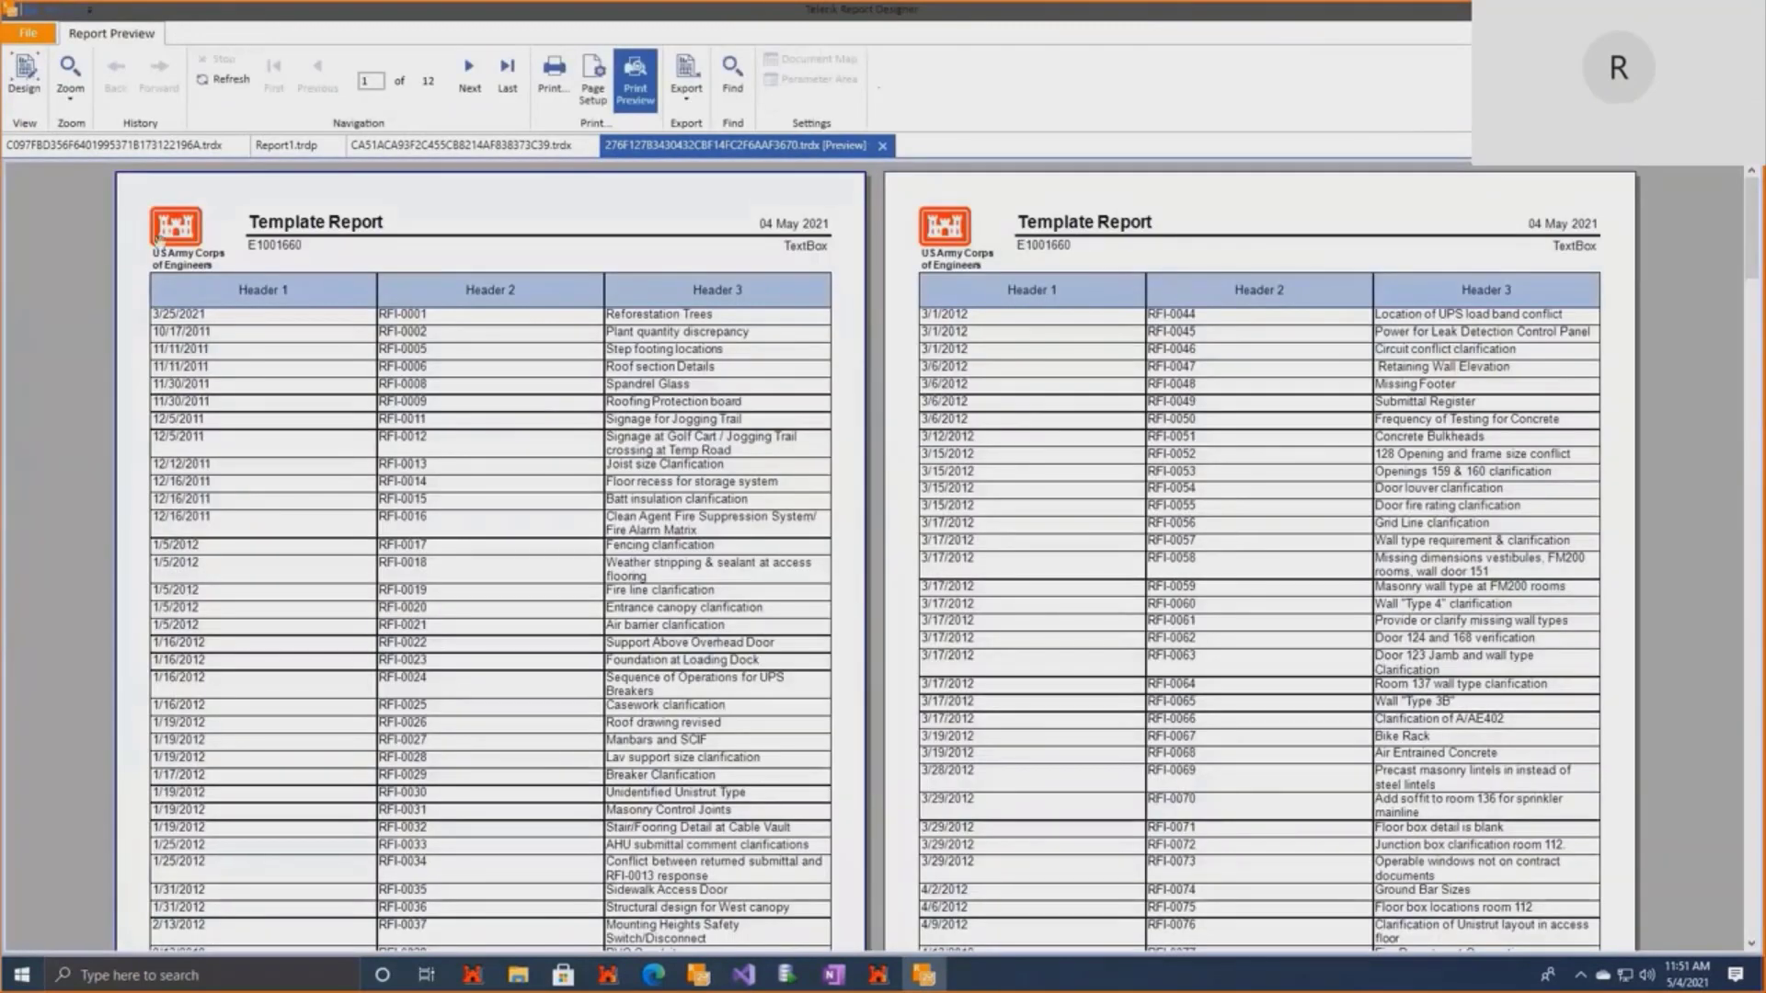
pyautogui.click(25, 83)
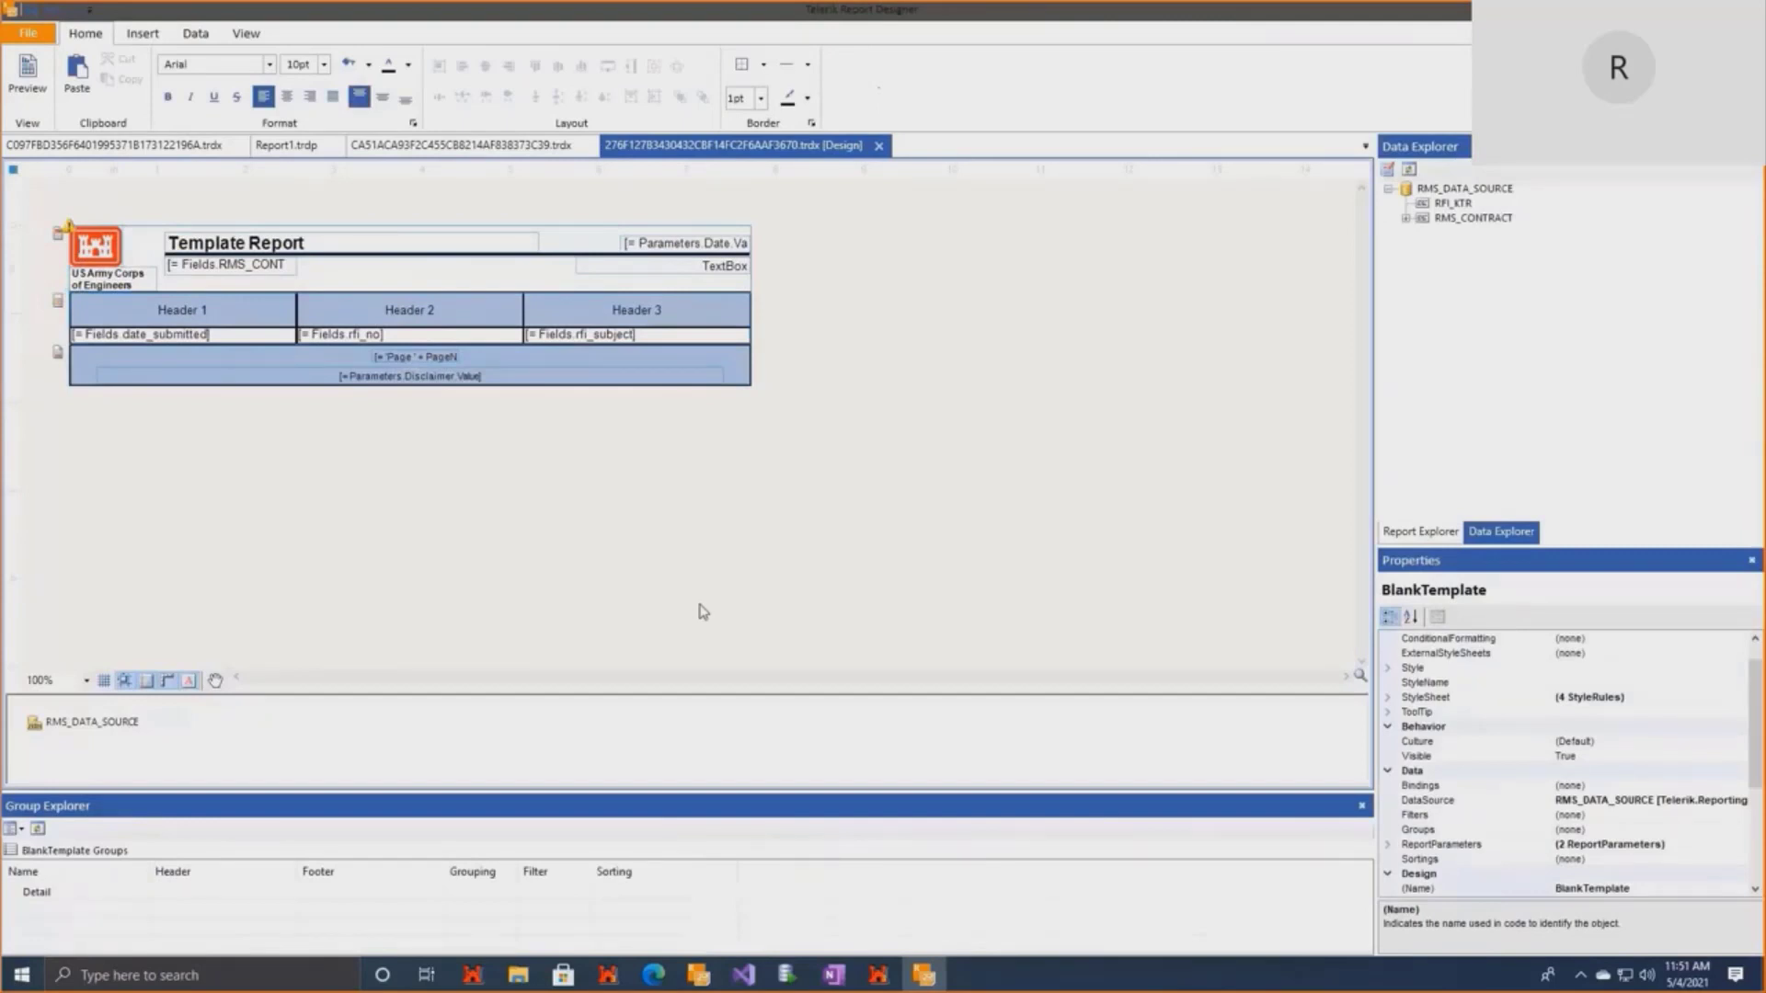
# Delete the RFI table from the report's detail section.
pyautogui.click(124, 308)
pyautogui.click(78, 295)
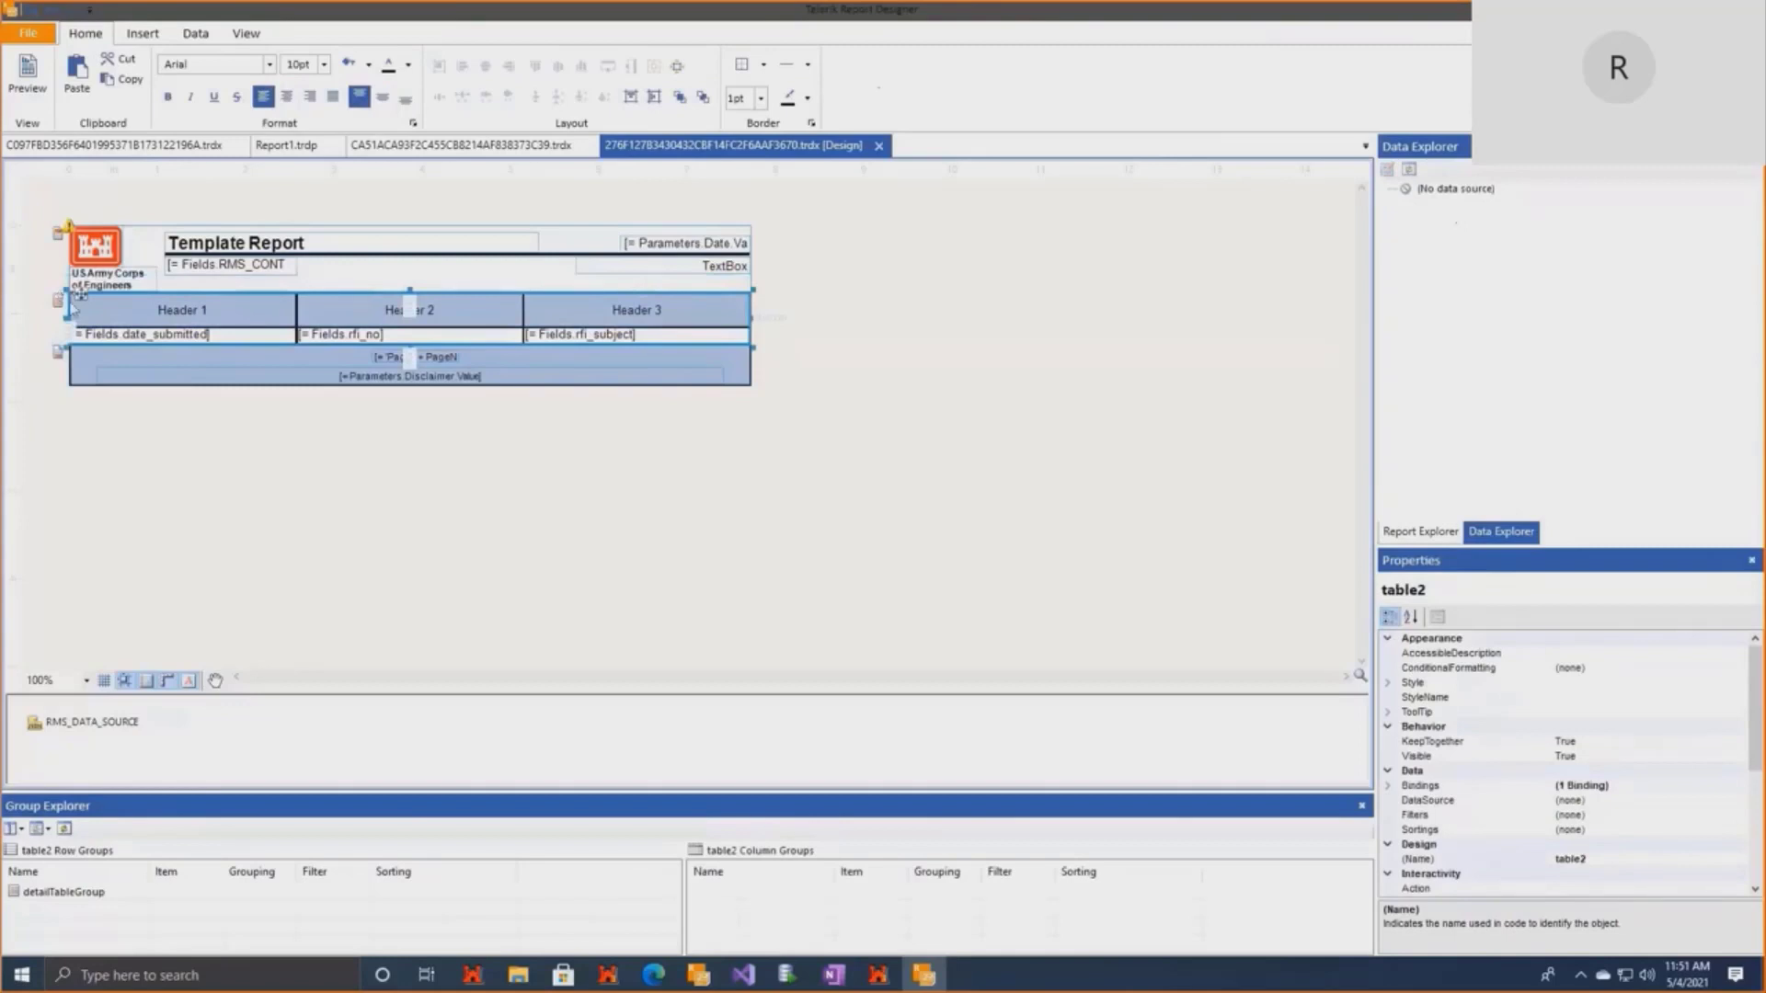
pyautogui.click(316, 540)
# Configure RMS_DATA_SOURCE with the data selector $.RFI_KTR and look through its available fields.
pyautogui.rightClick(137, 727)
pyautogui.click(159, 741)
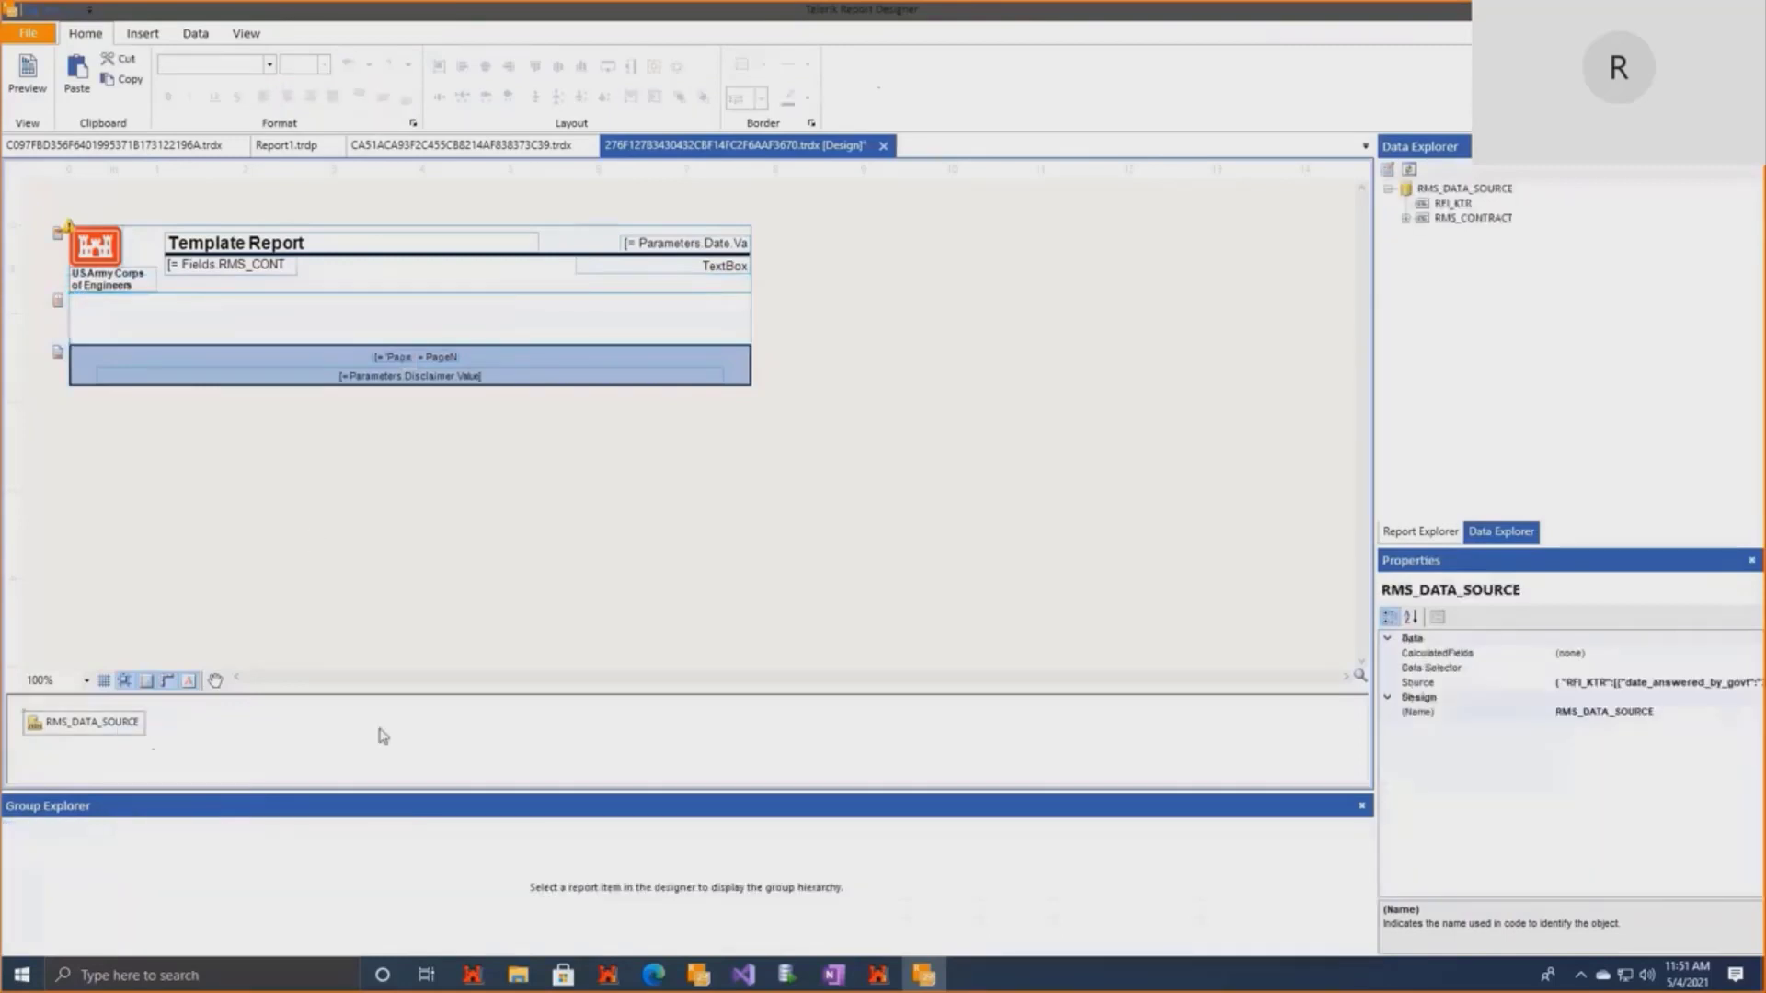
pyautogui.click(232, 731)
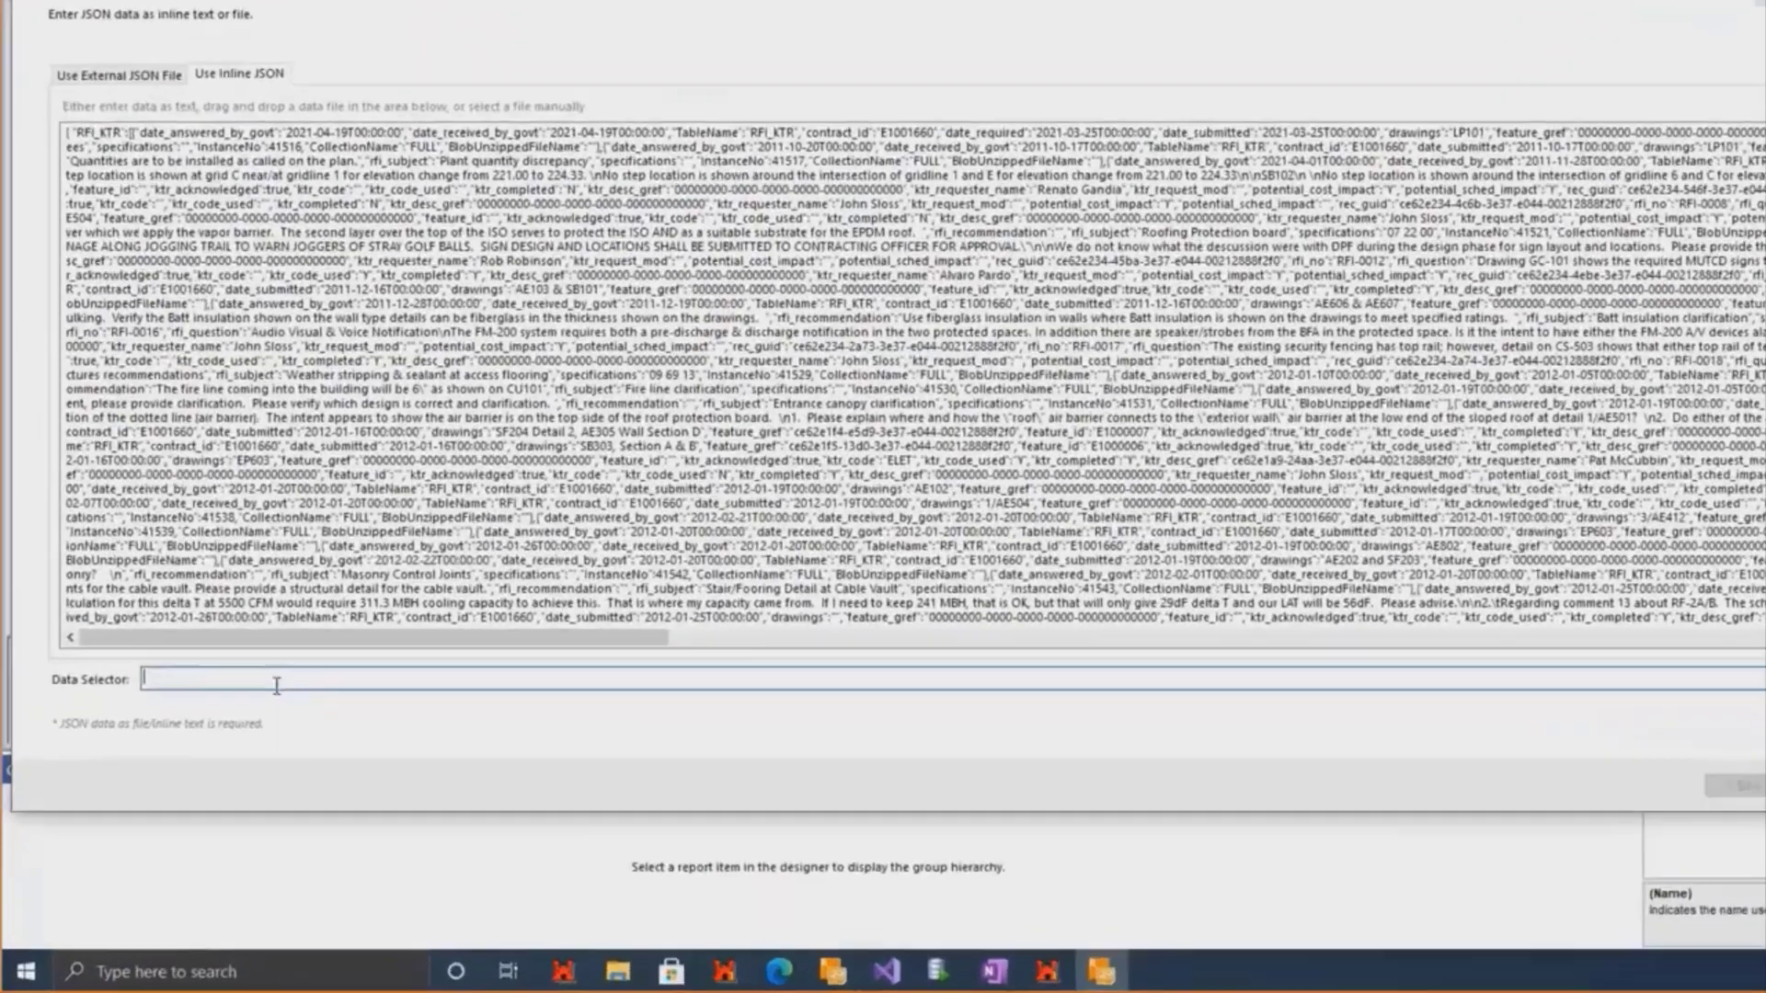
pyautogui.write('$.')
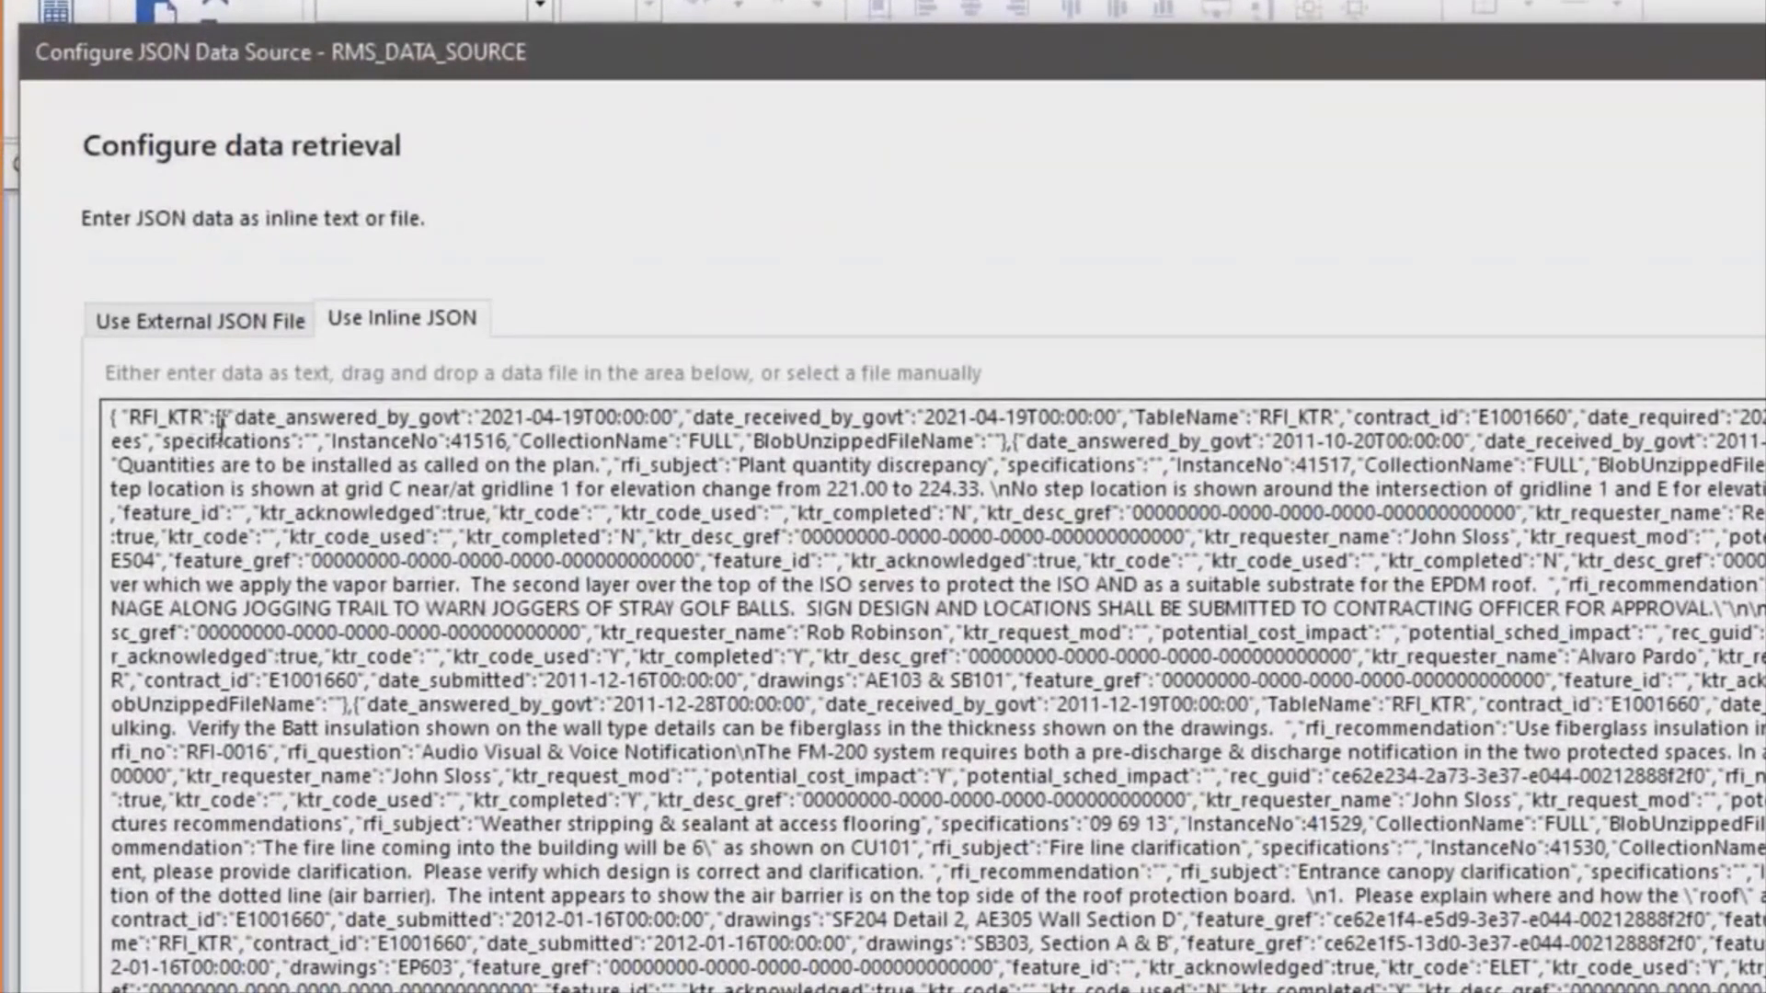
pyautogui.moveTo(210, 419); pyautogui.dragTo(129, 443)
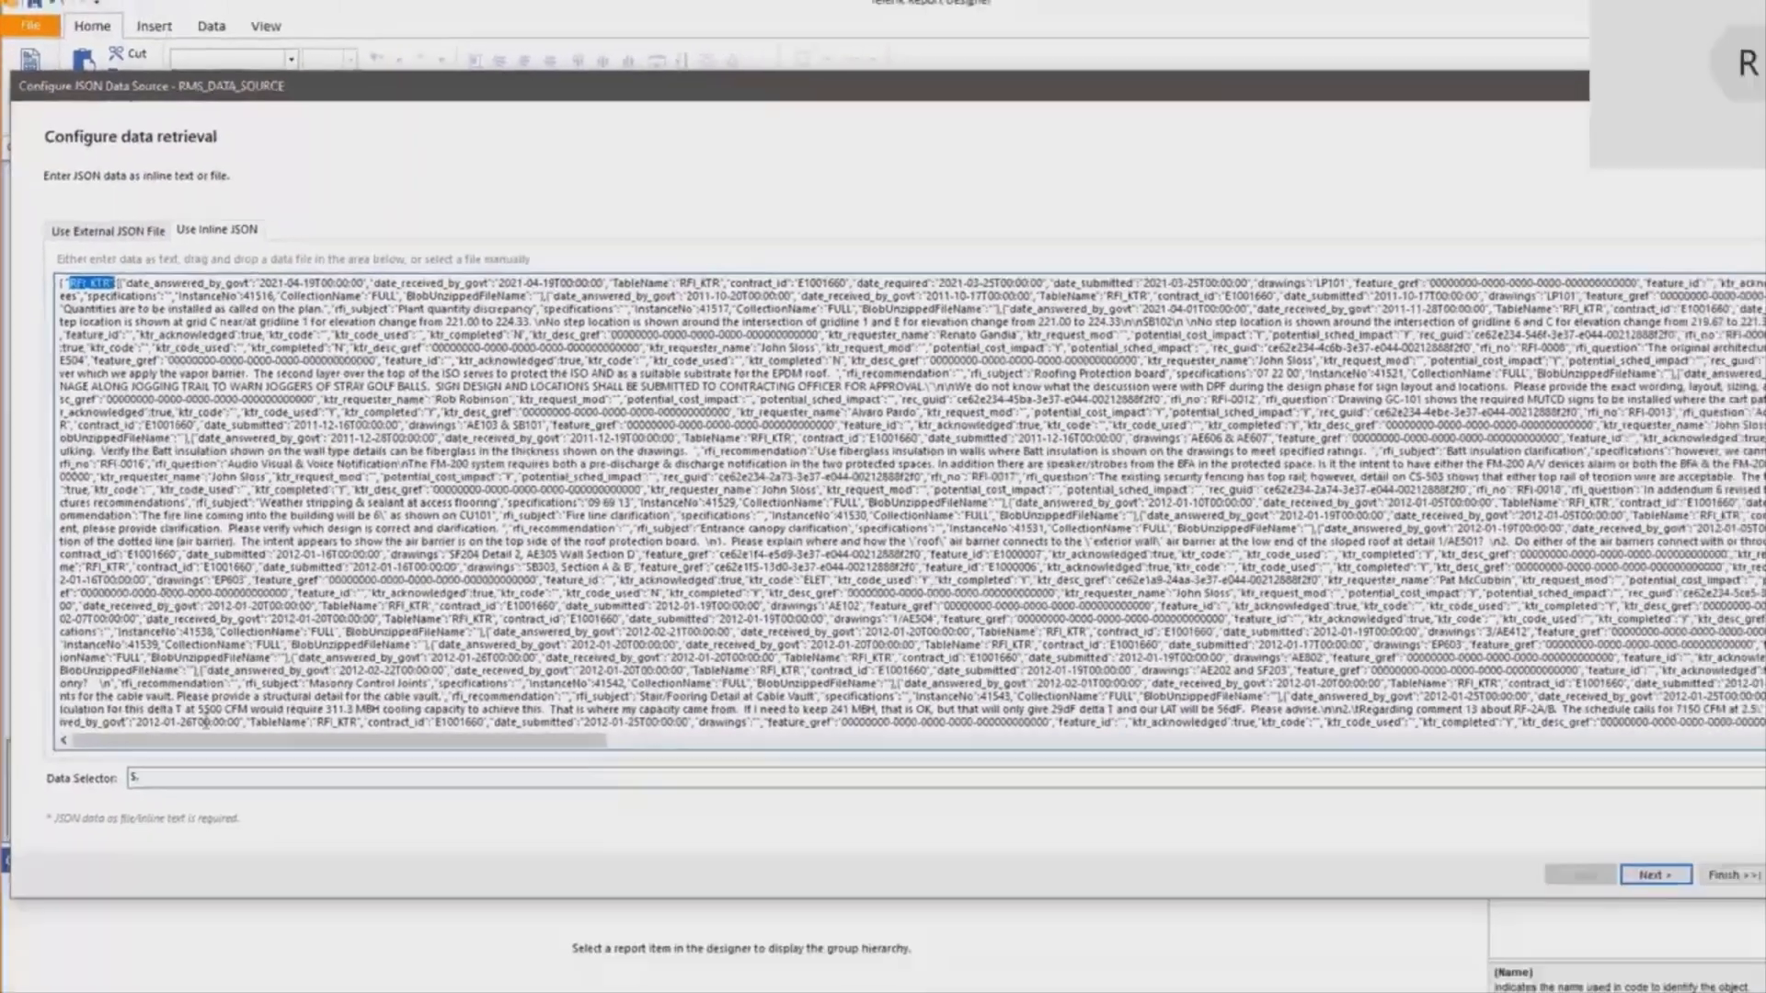
pyautogui.click(192, 727)
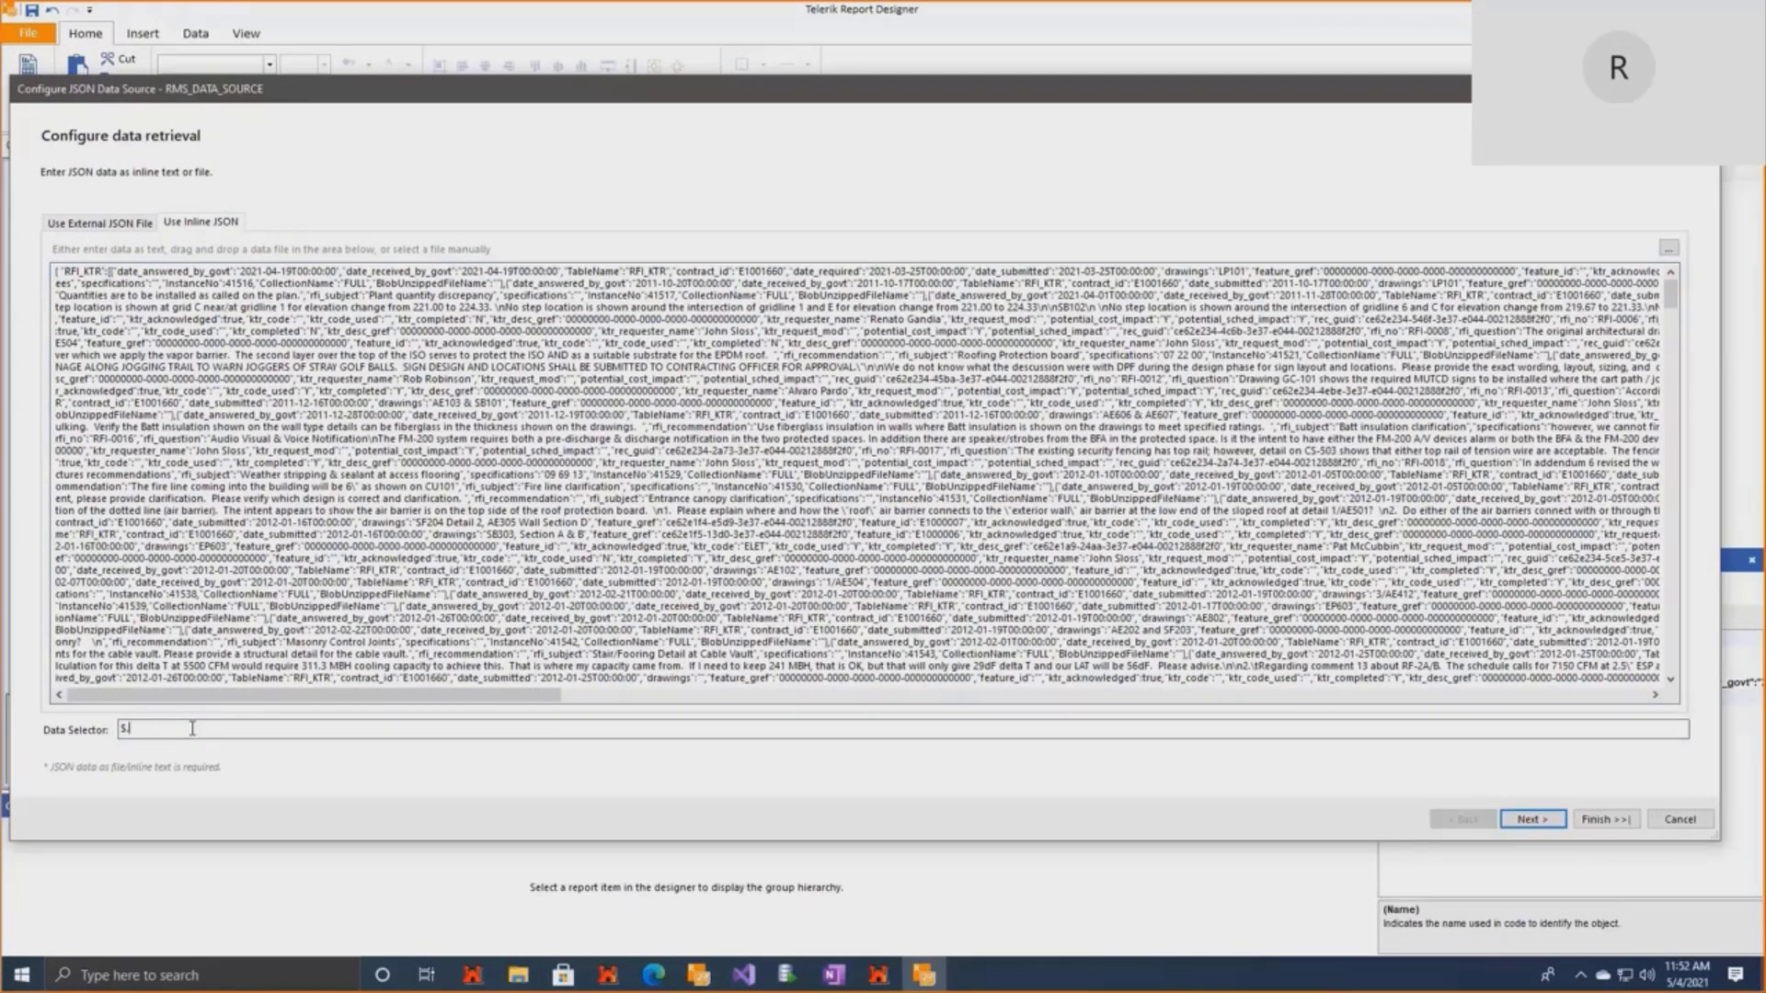
pyautogui.write('RFI_KTR')
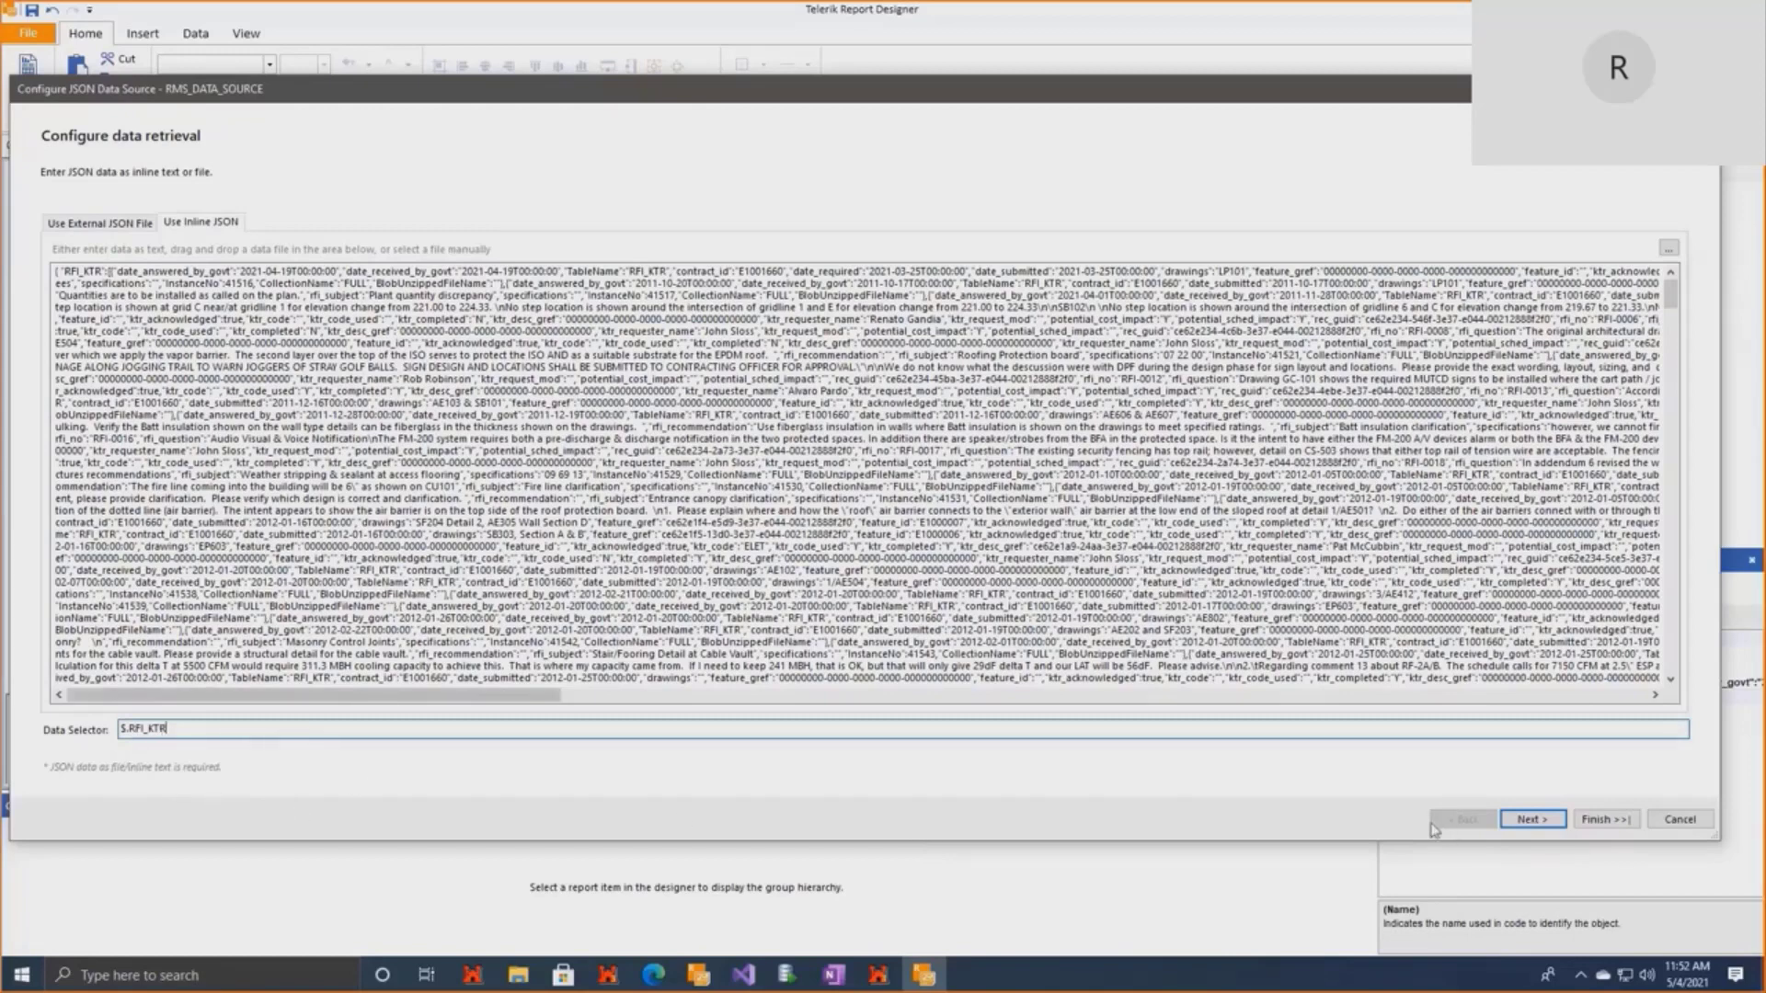
pyautogui.click(1605, 819)
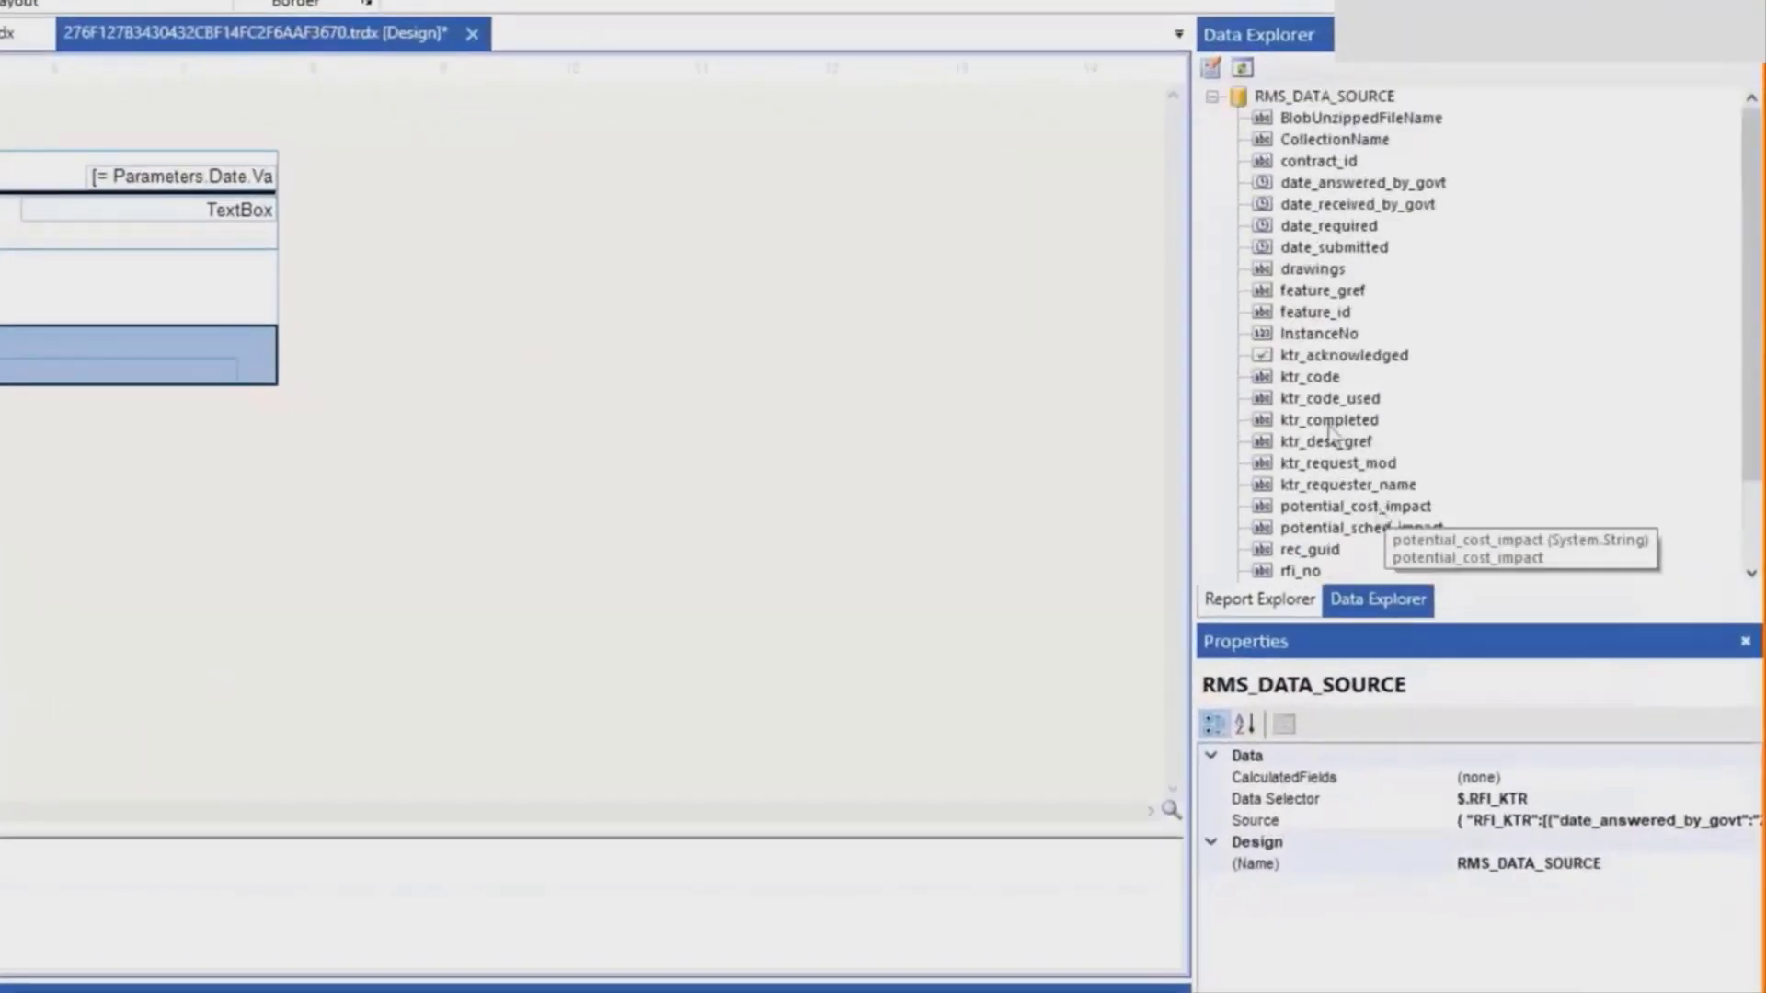
pyautogui.scroll(-1, 1375, 460)
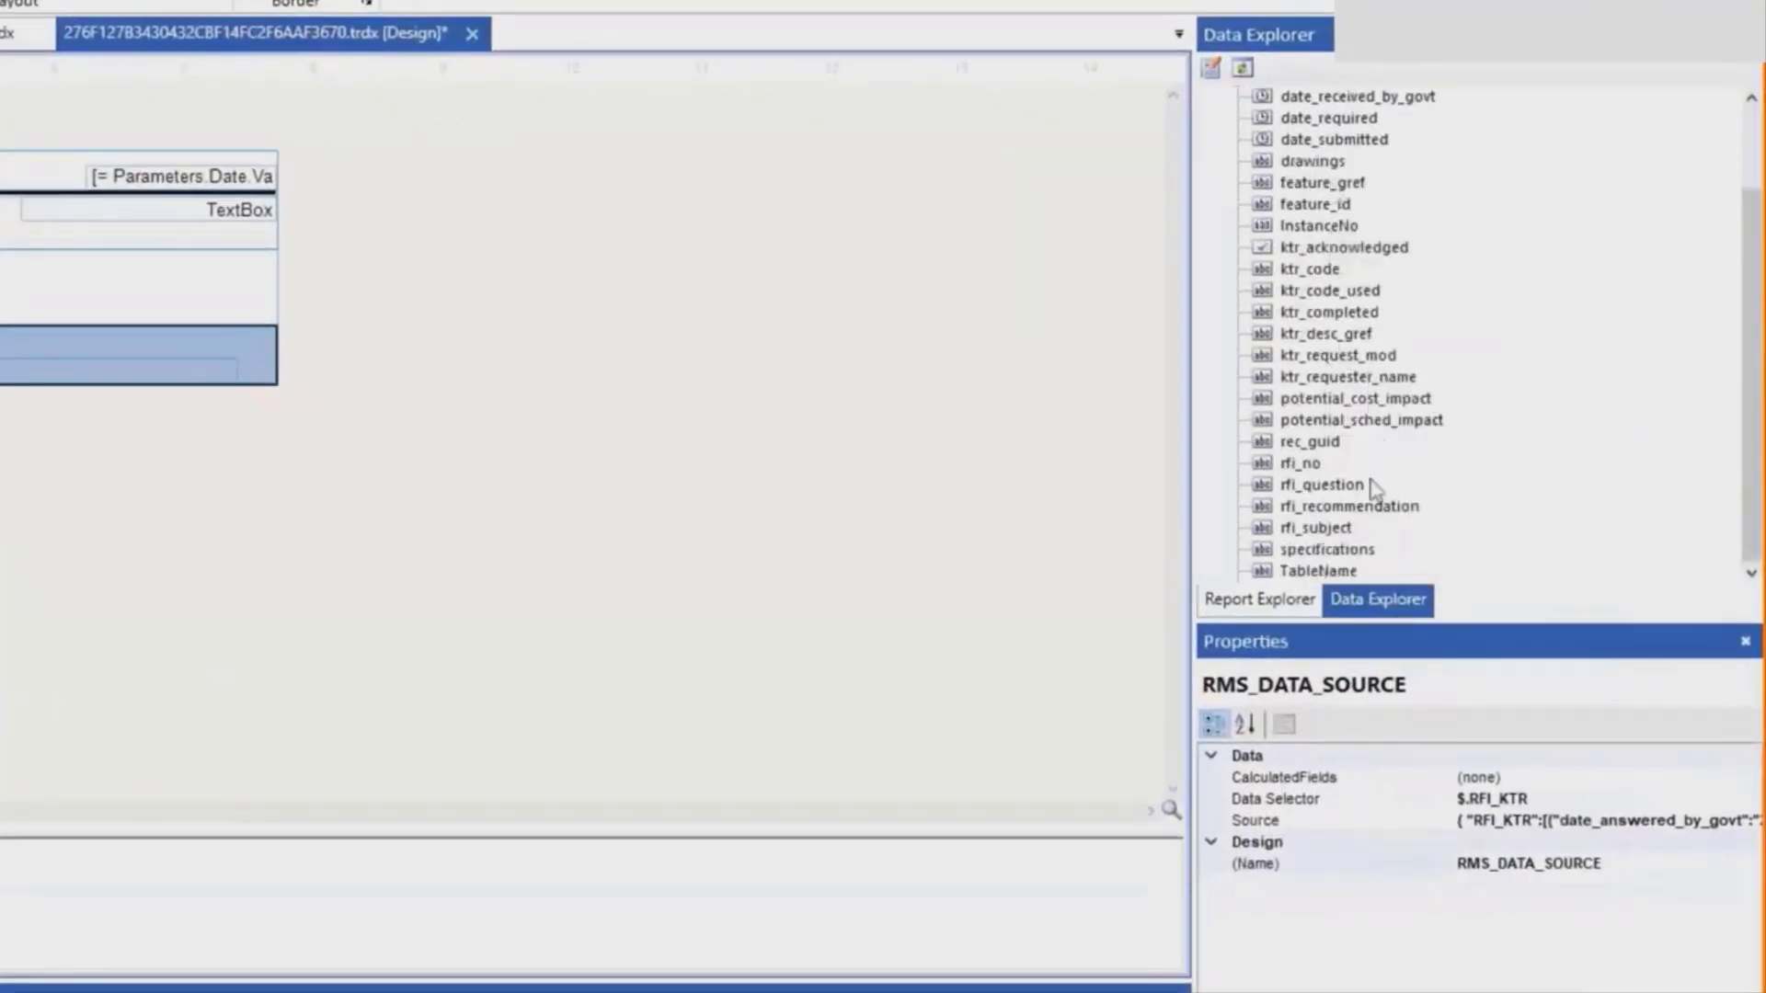
# Start a table in the report's detail section with the Table Wizard, using RMS_DATA_SOURCE as its data source.
pyautogui.scroll(2, 1371, 483)
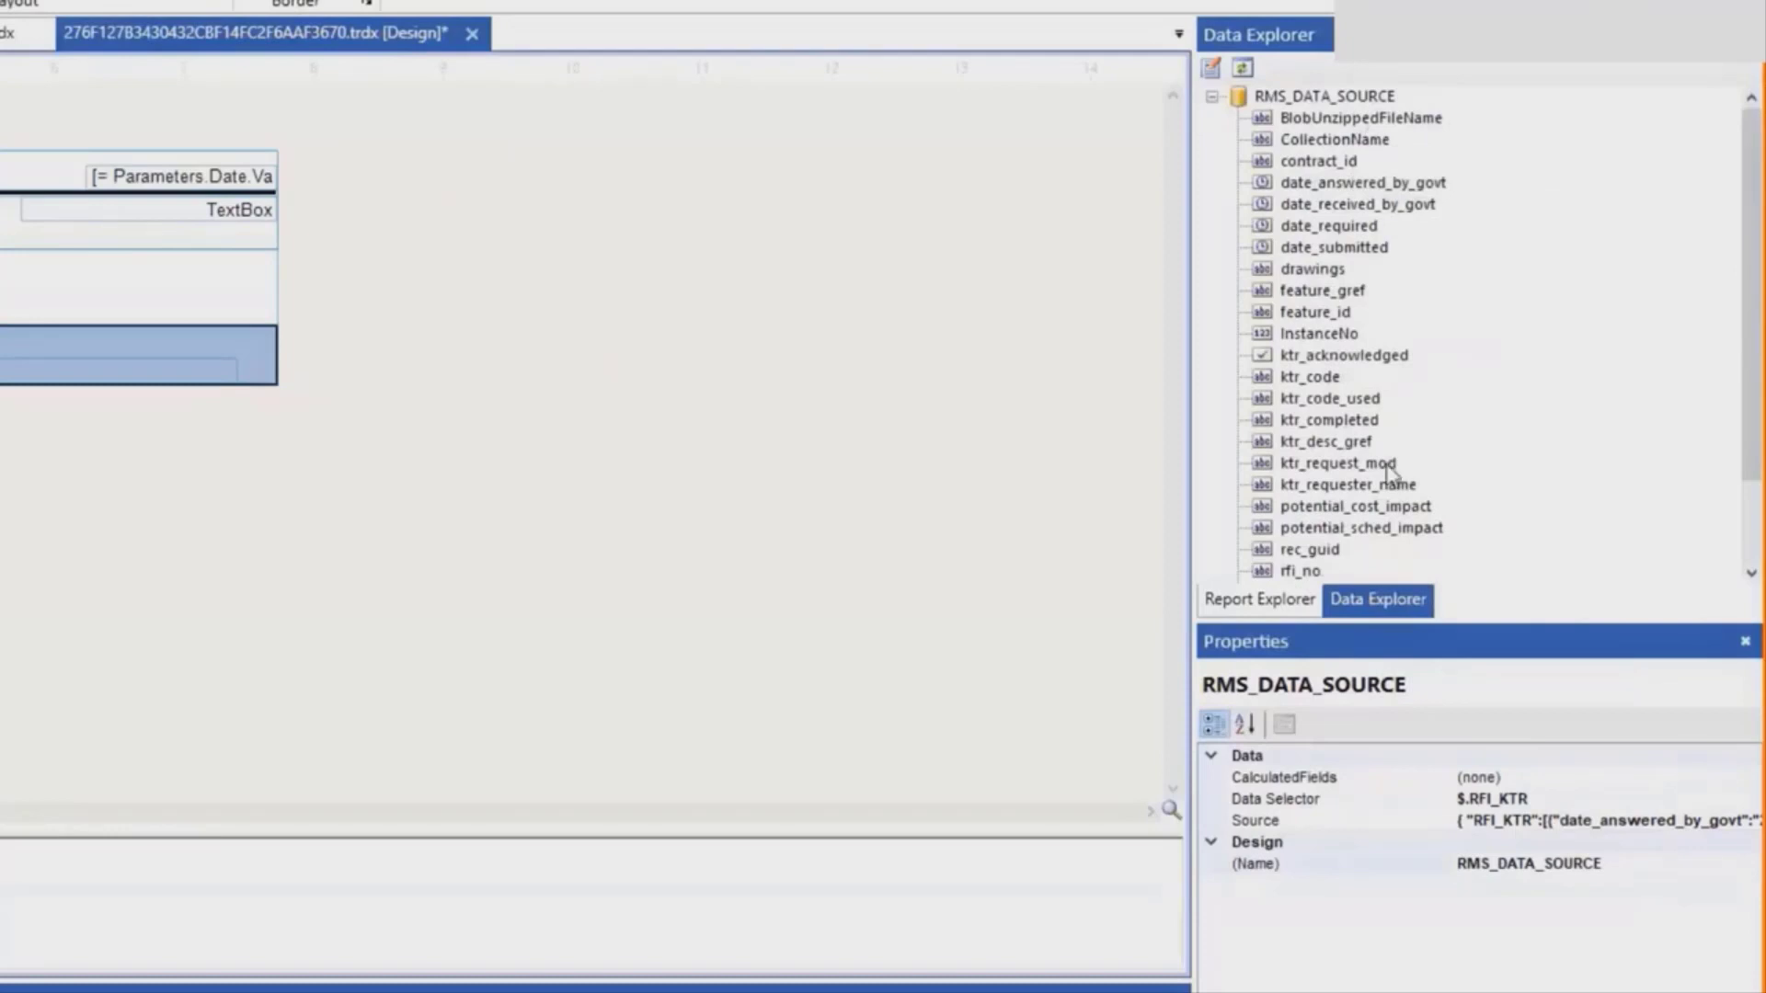
pyautogui.scroll(-2, 1388, 487)
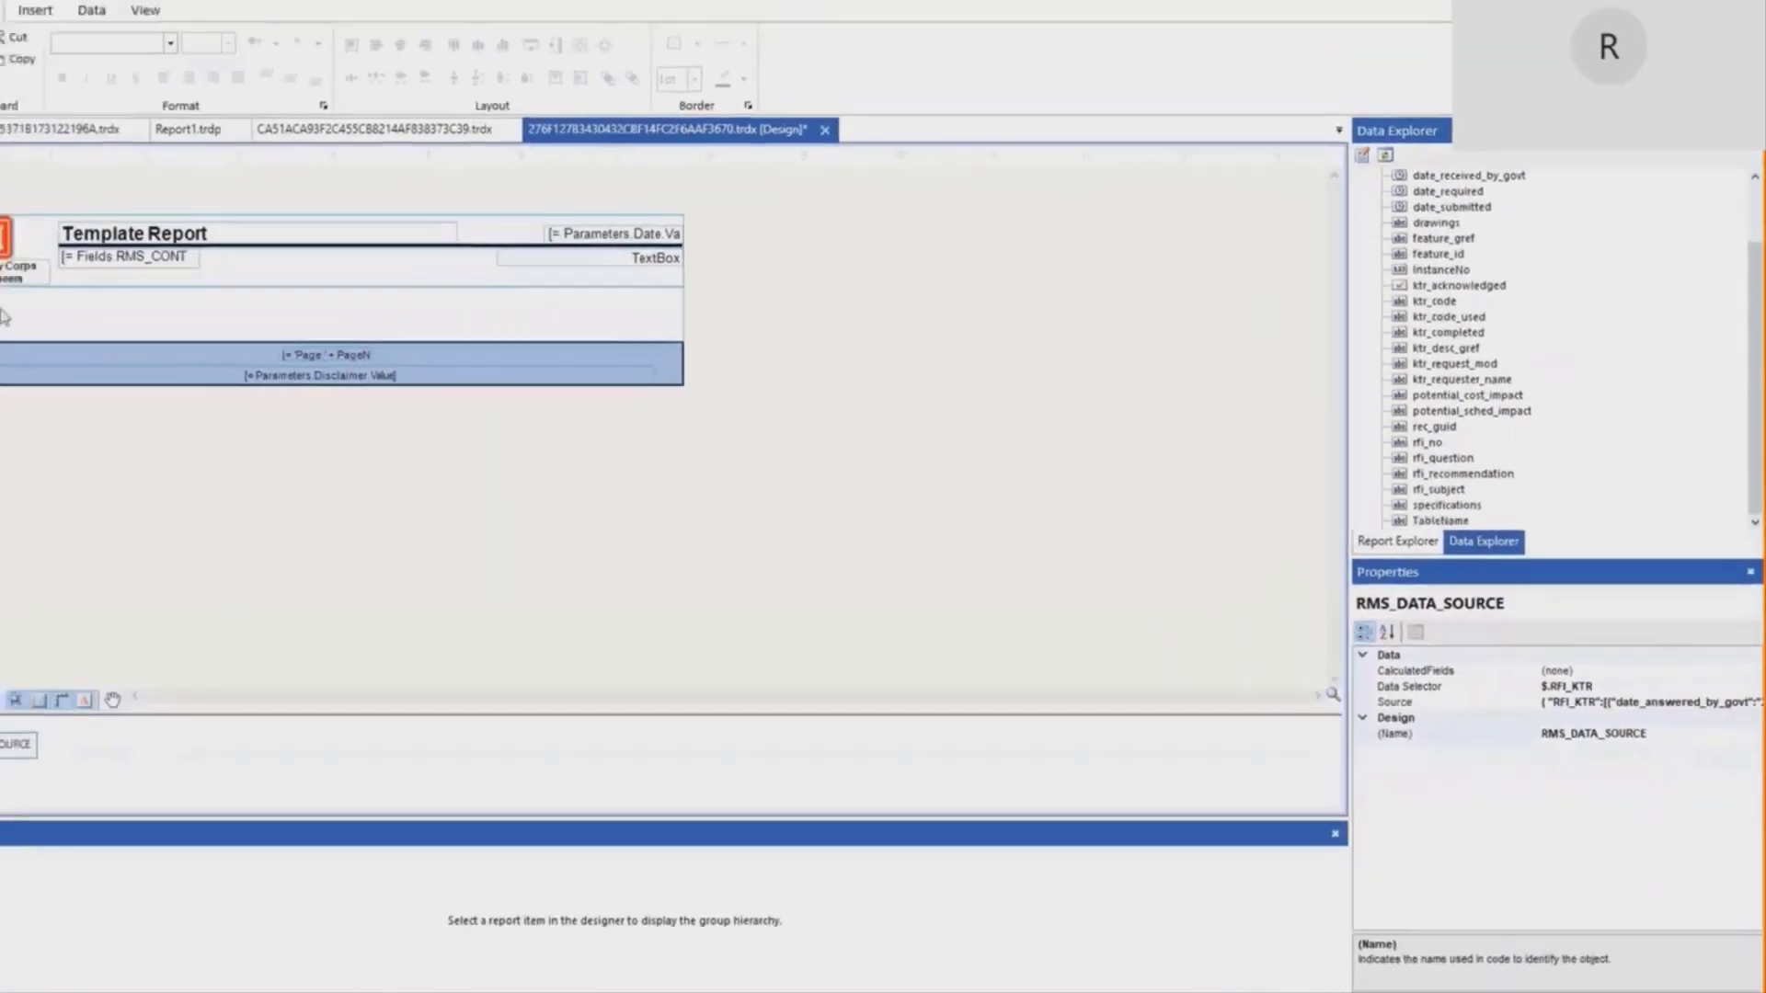
pyautogui.click(102, 315)
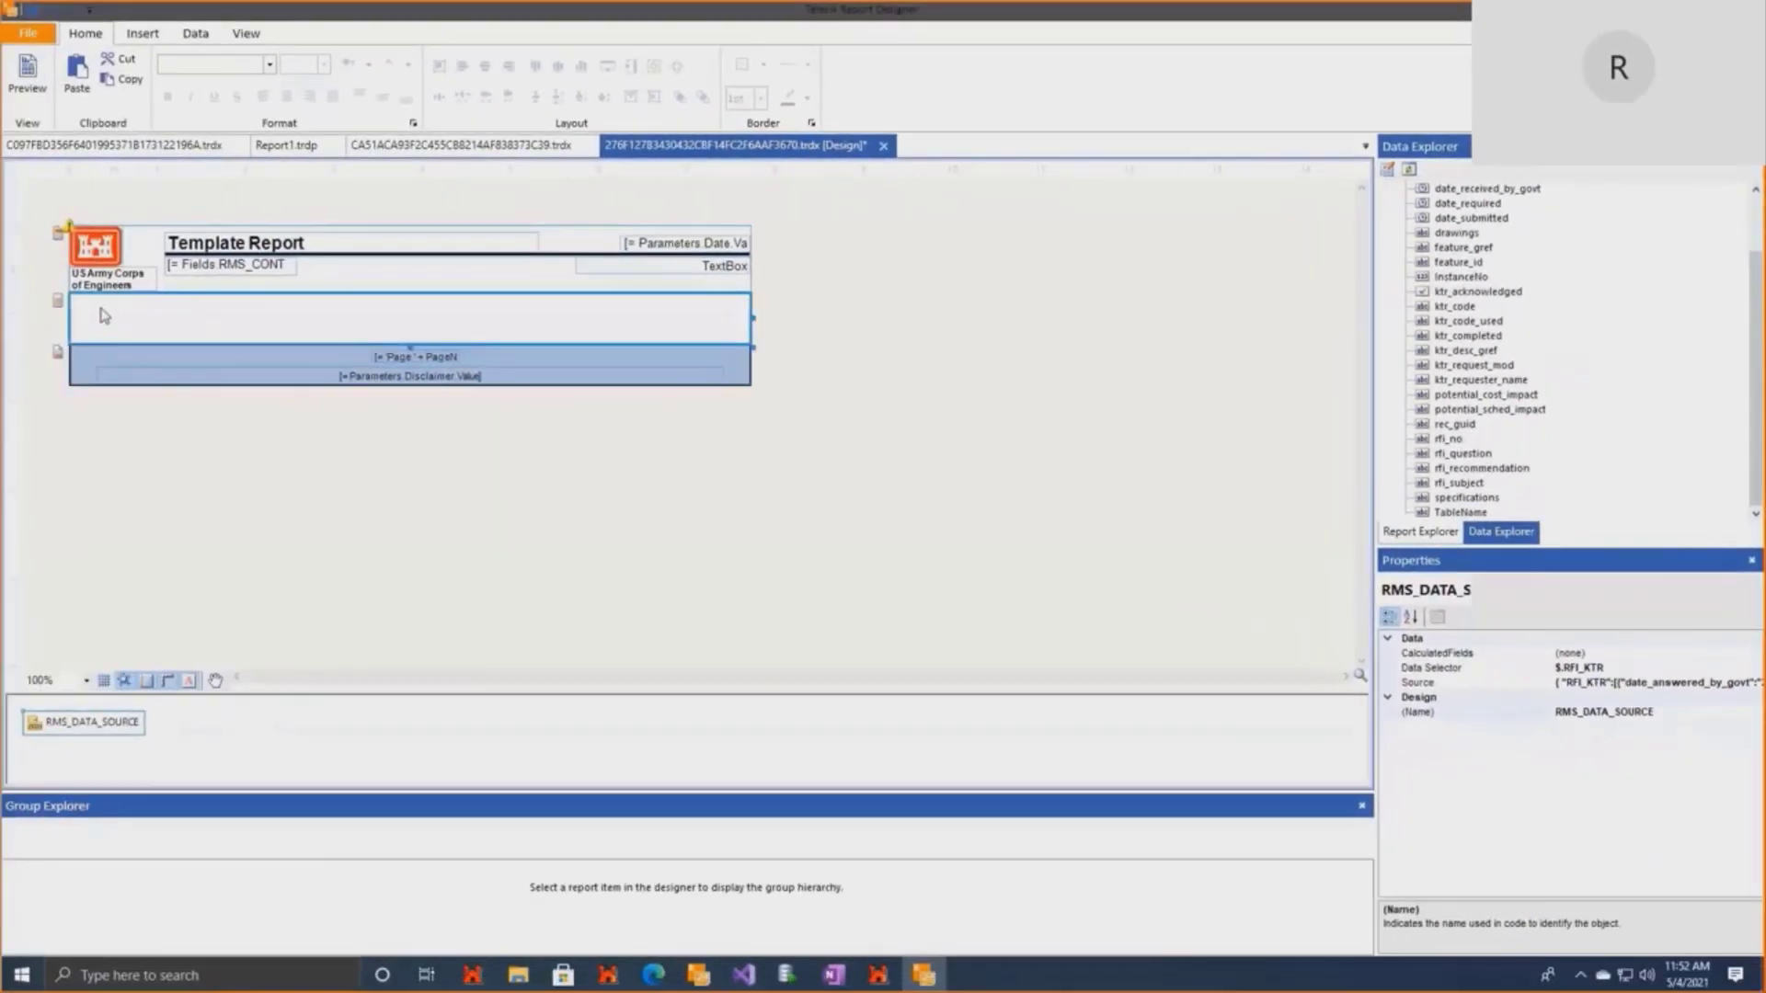
pyautogui.click(155, 34)
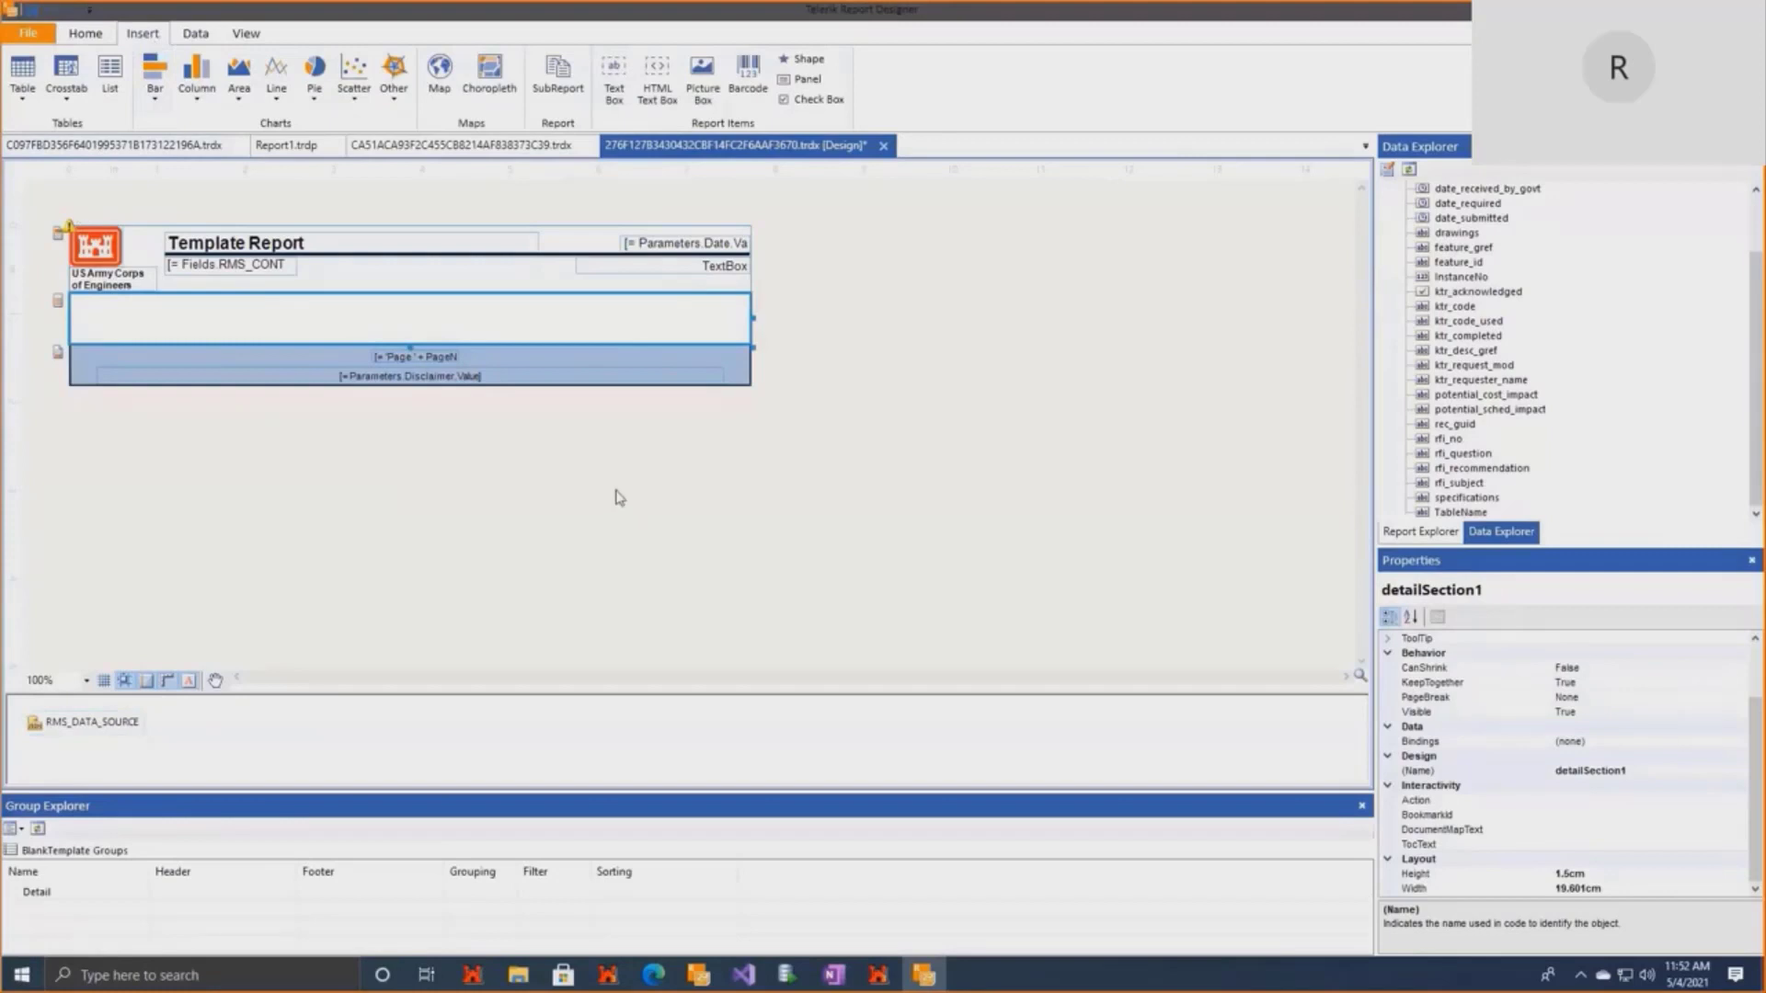
pyautogui.click(32, 105)
pyautogui.click(41, 127)
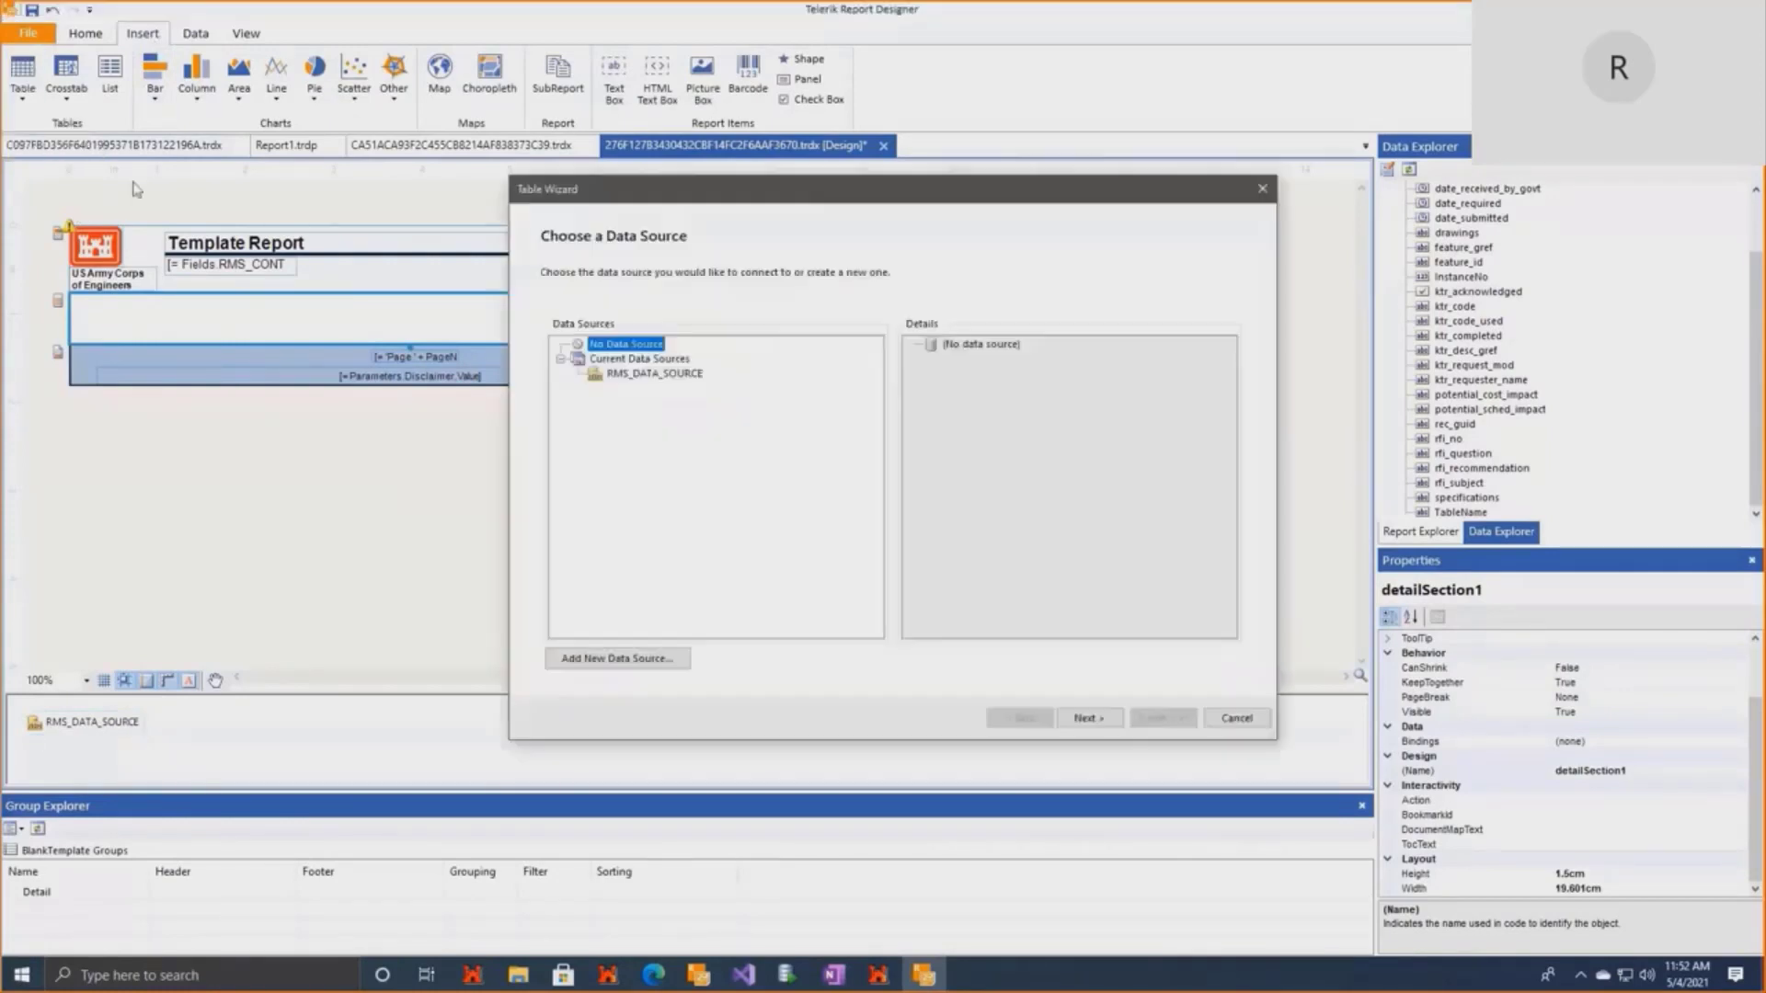
pyautogui.click(653, 375)
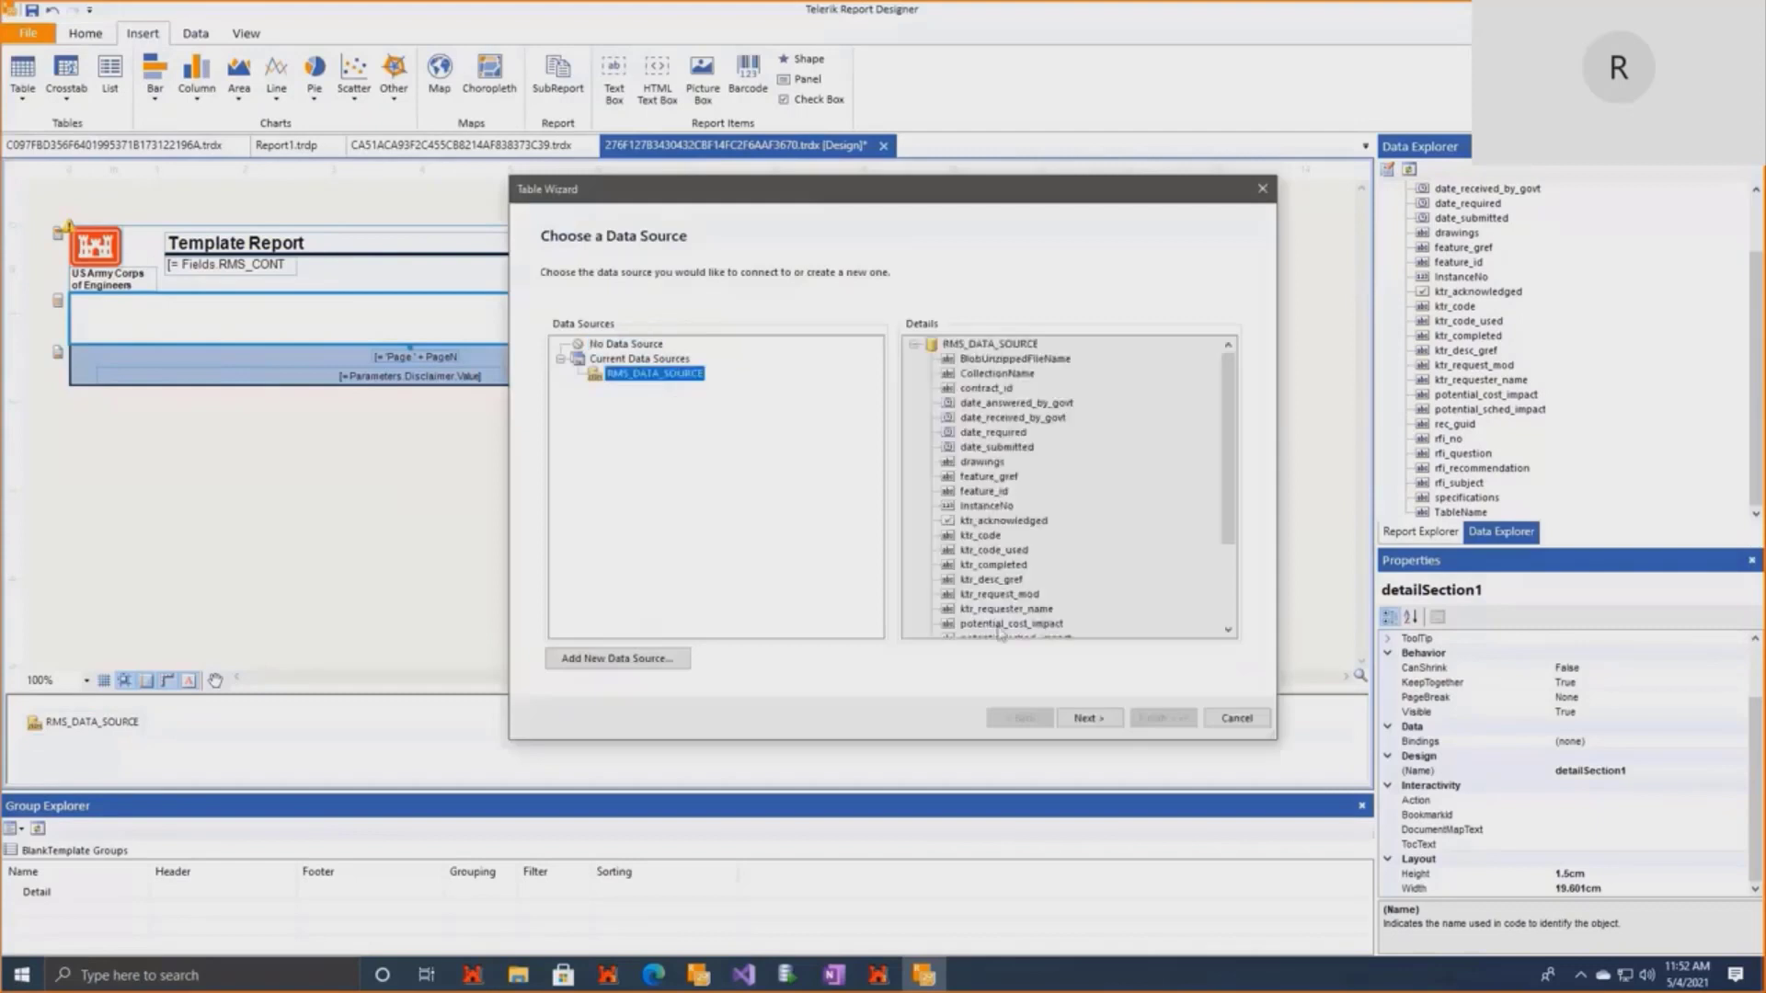
pyautogui.click(1090, 719)
# Add rfi_no, date_submitted and rfi_subject as the table's columns, checking the field names against the RFI list in RMS.
pyautogui.scroll(-2, 646, 580)
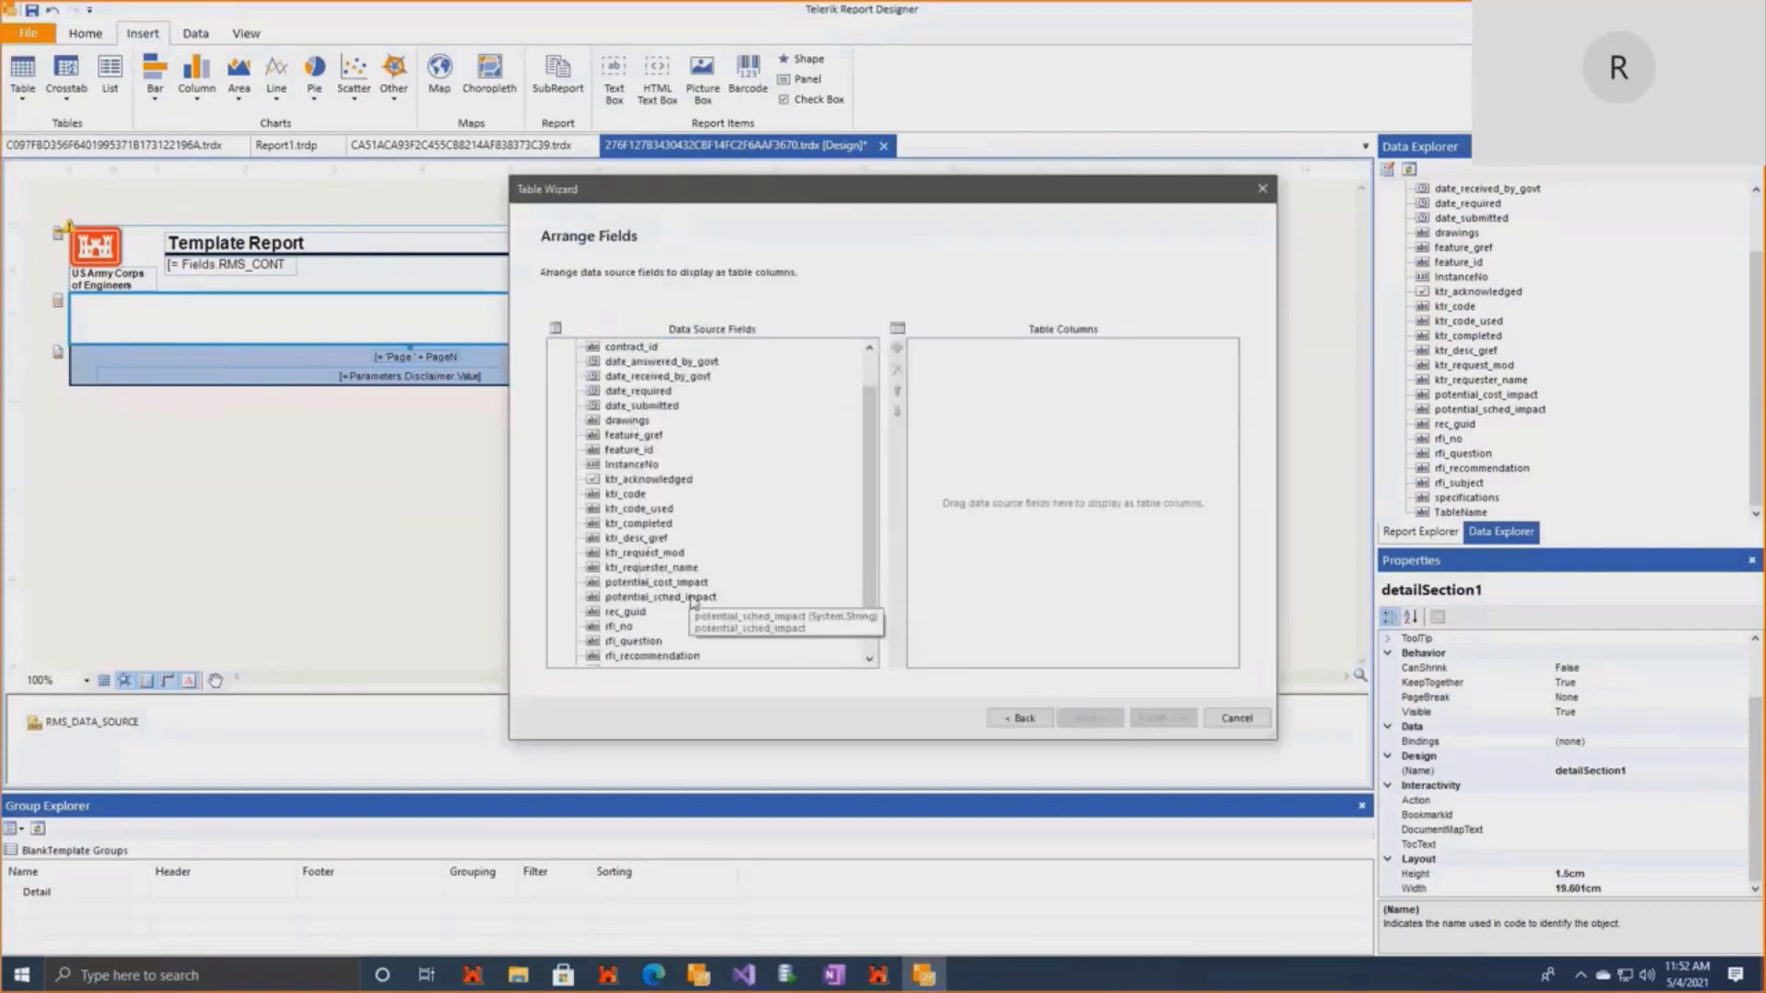
pyautogui.doubleClick(619, 582)
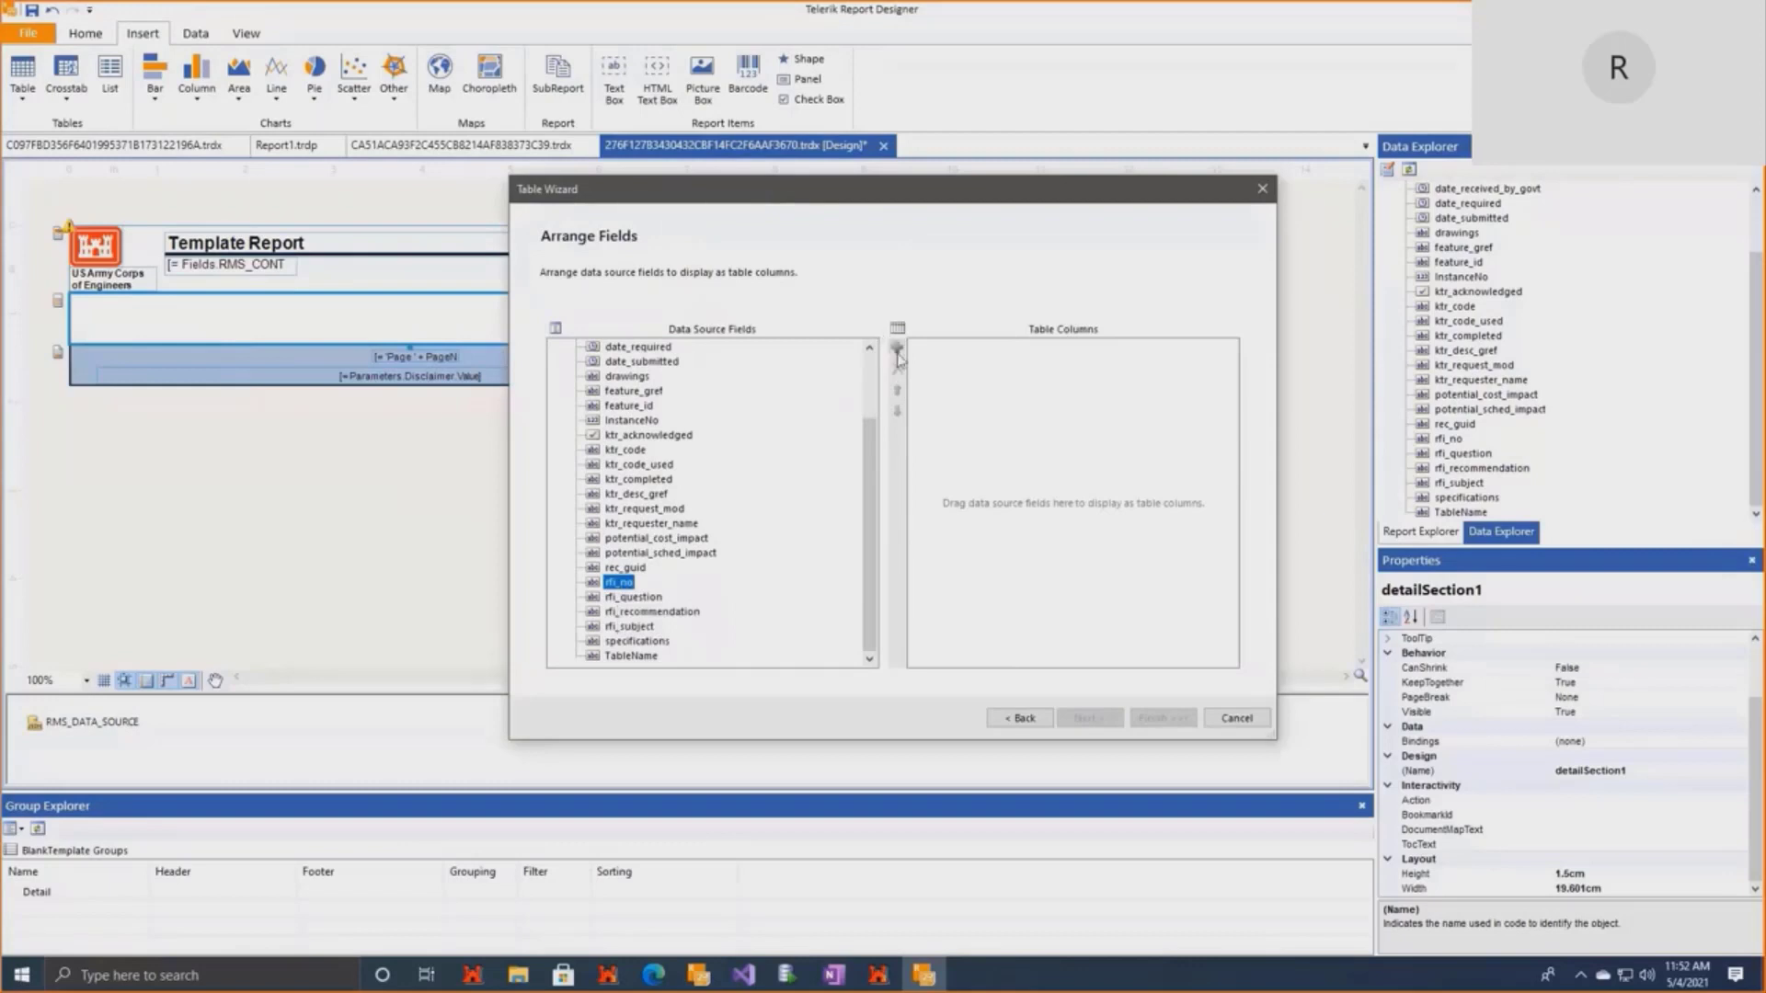
pyautogui.scroll(2, 670, 626)
pyautogui.click(655, 450)
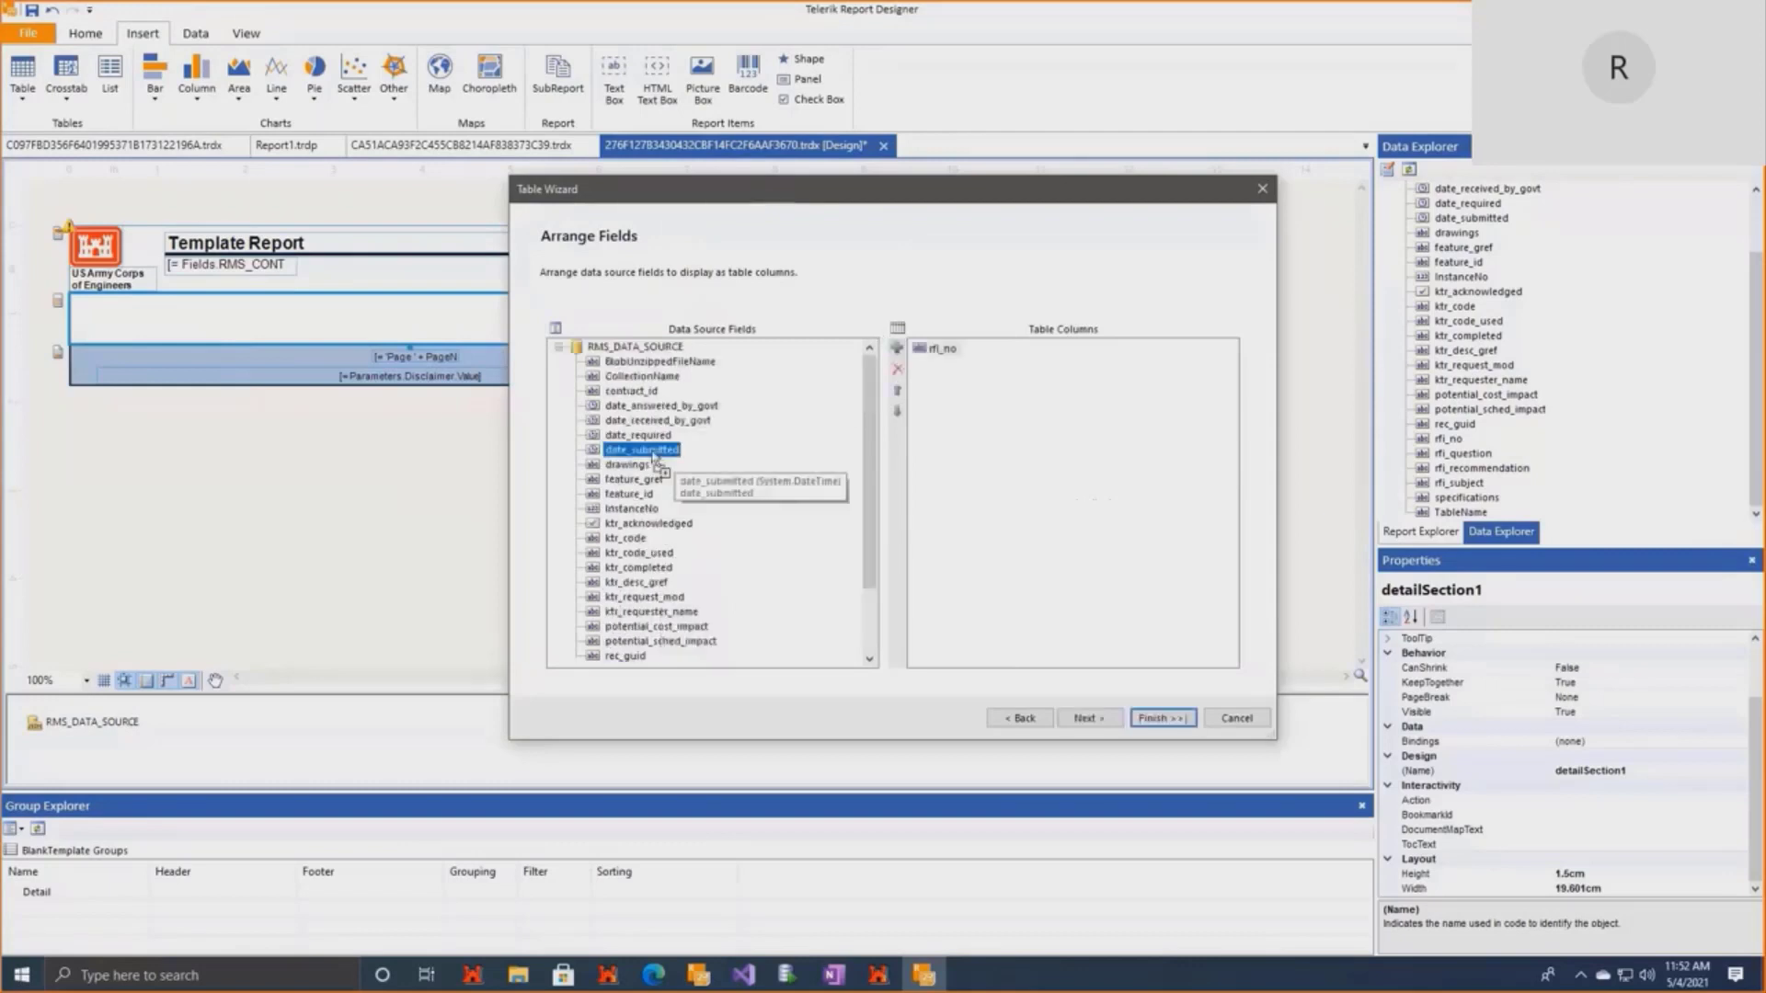
pyautogui.click(897, 349)
pyautogui.scroll(-2, 674, 532)
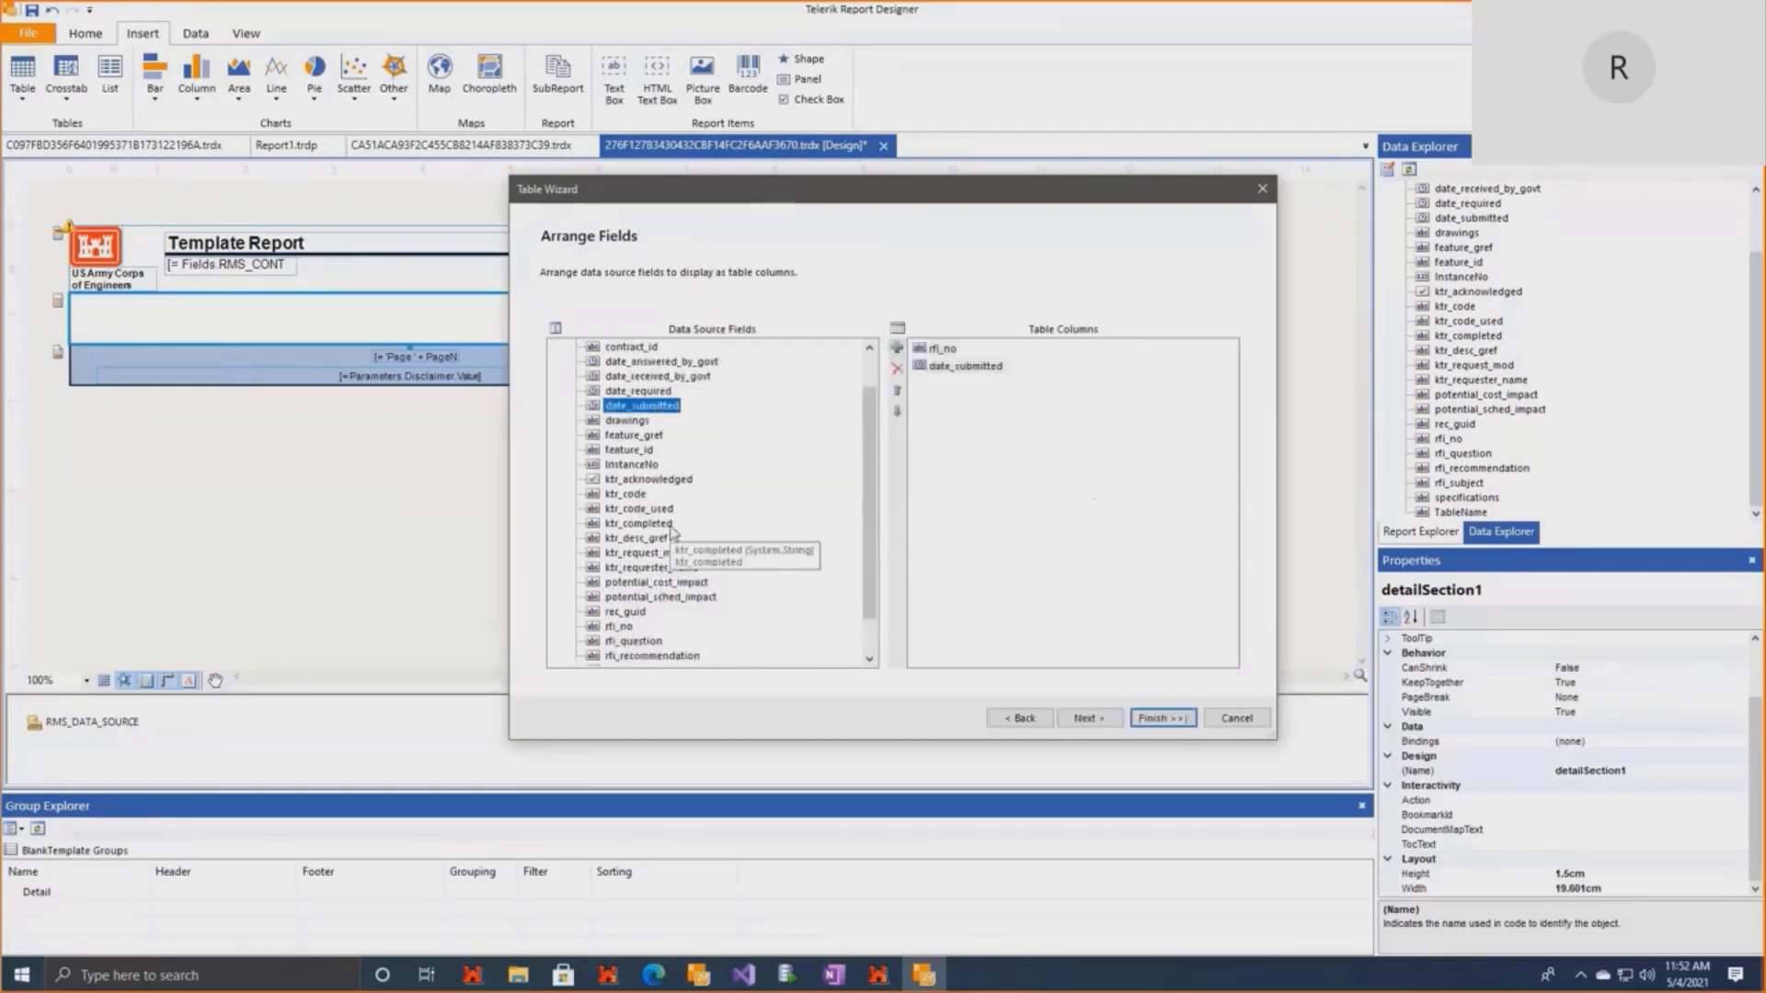
pyautogui.click(878, 975)
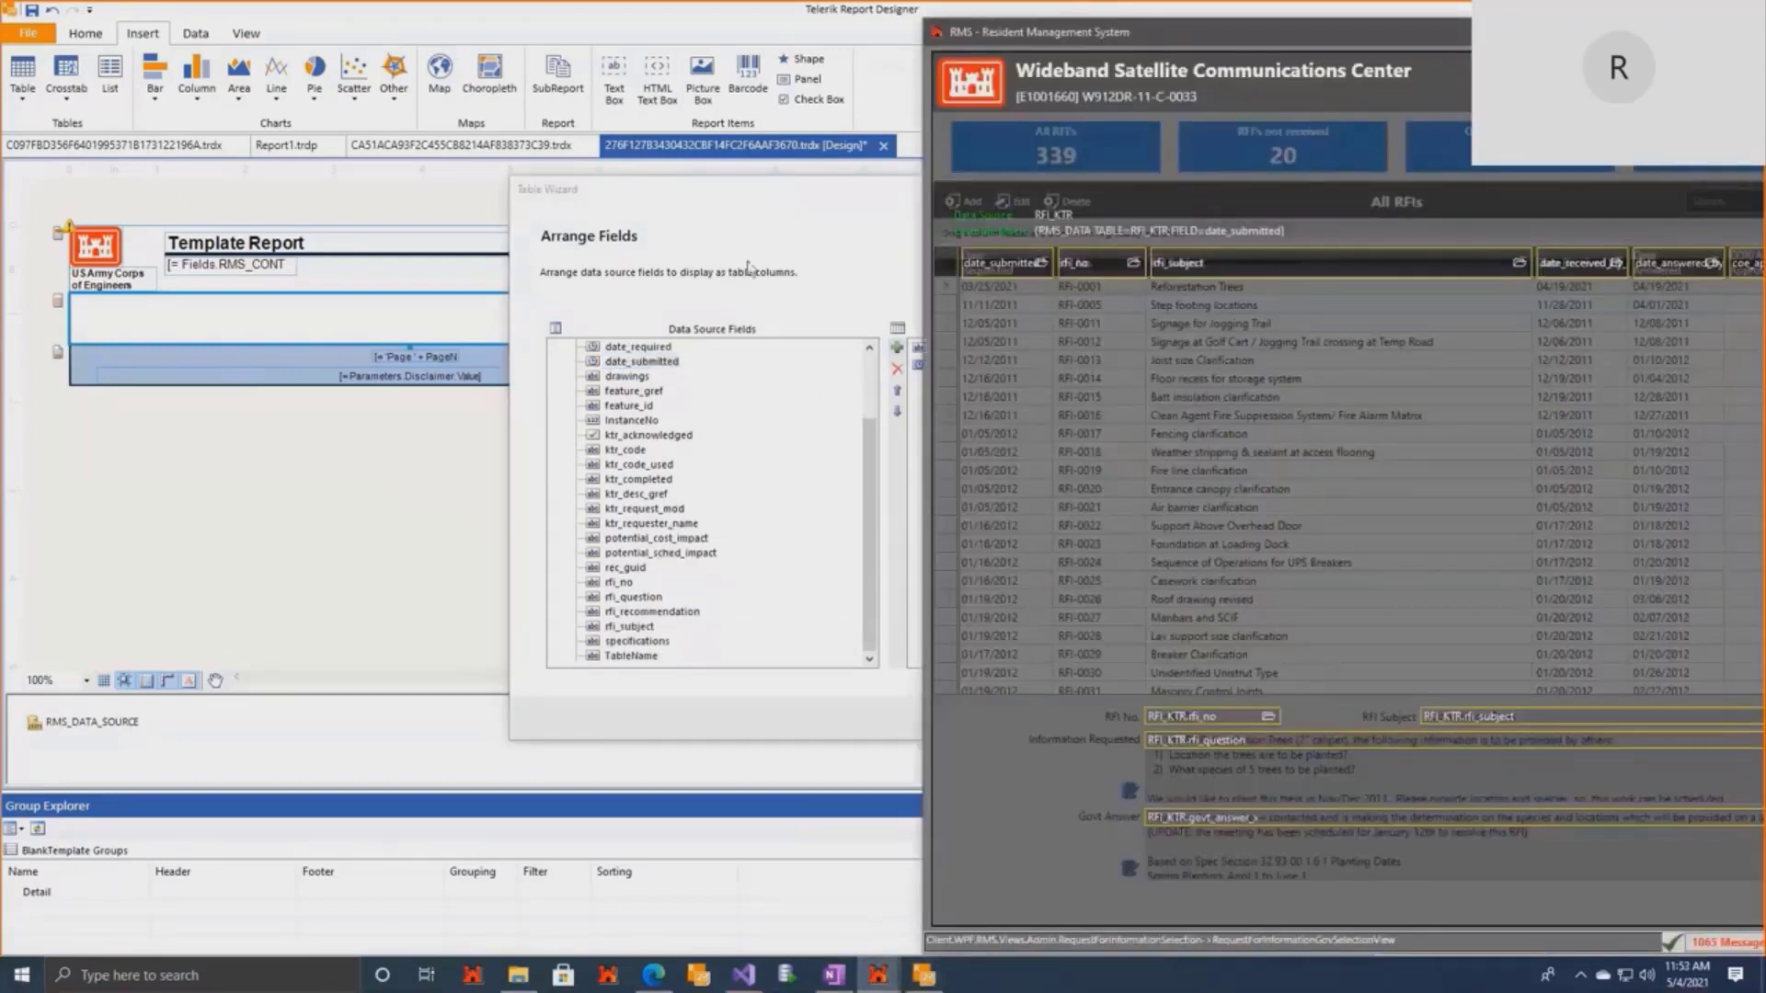
pyautogui.click(749, 276)
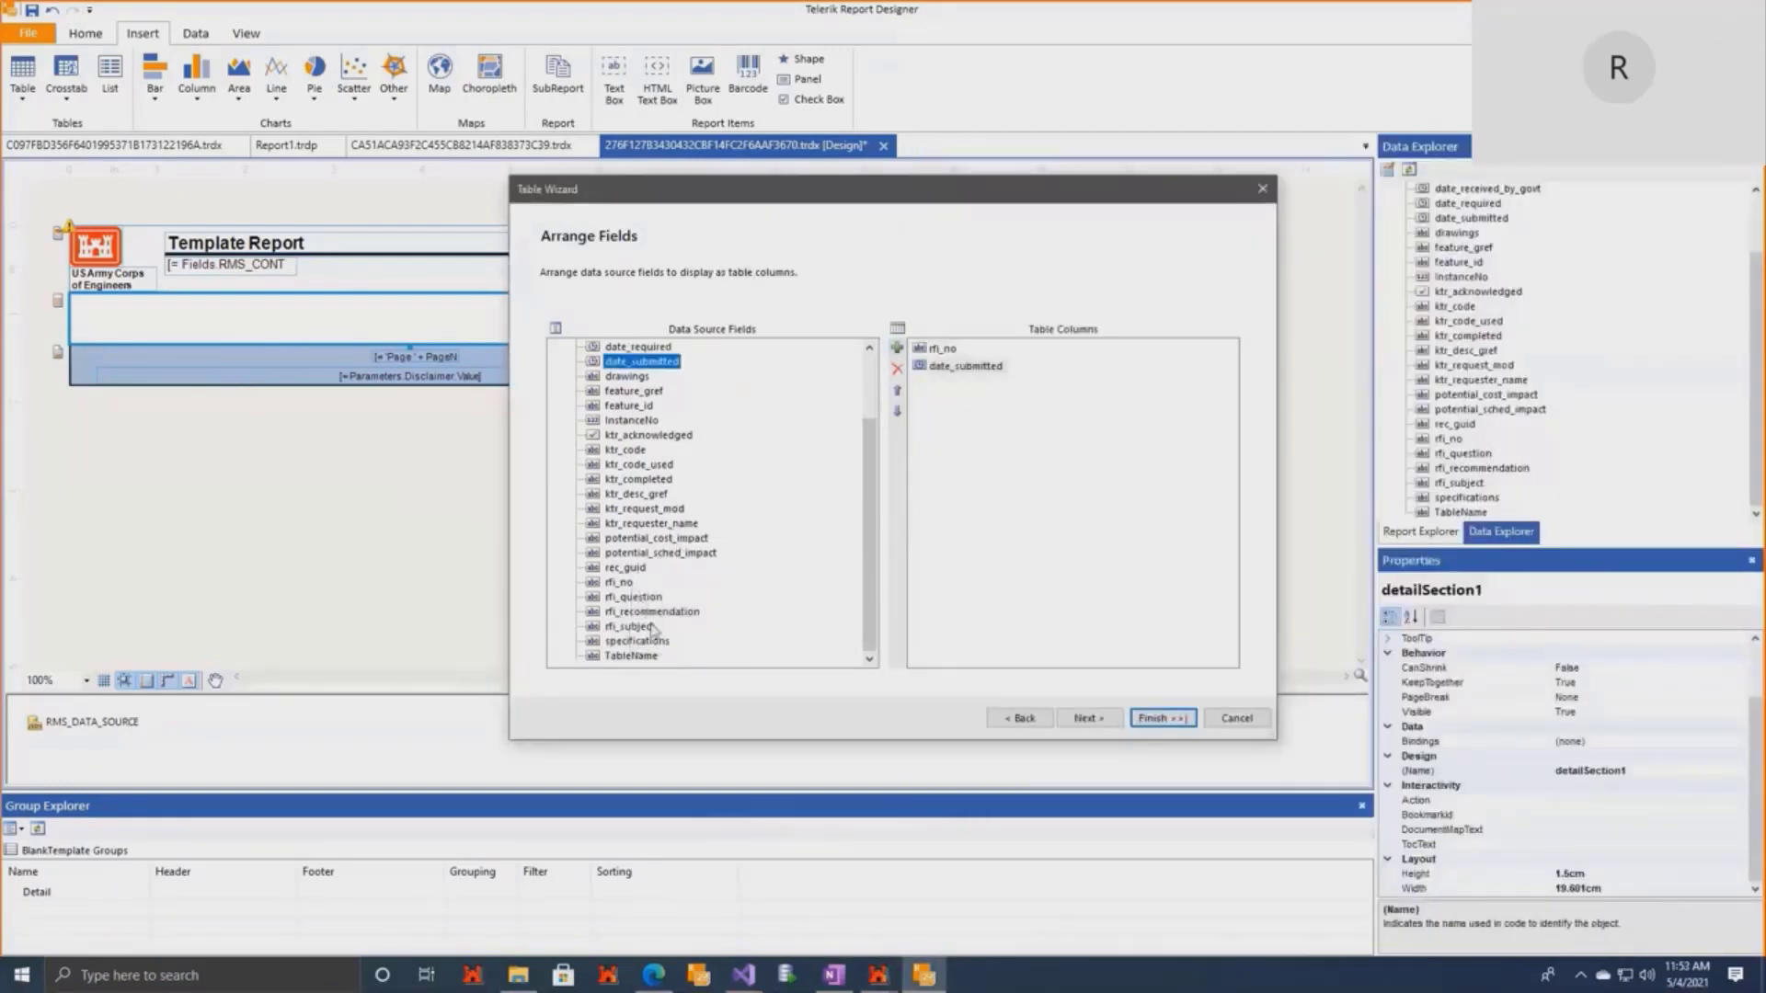
pyautogui.click(644, 629)
pyautogui.click(898, 352)
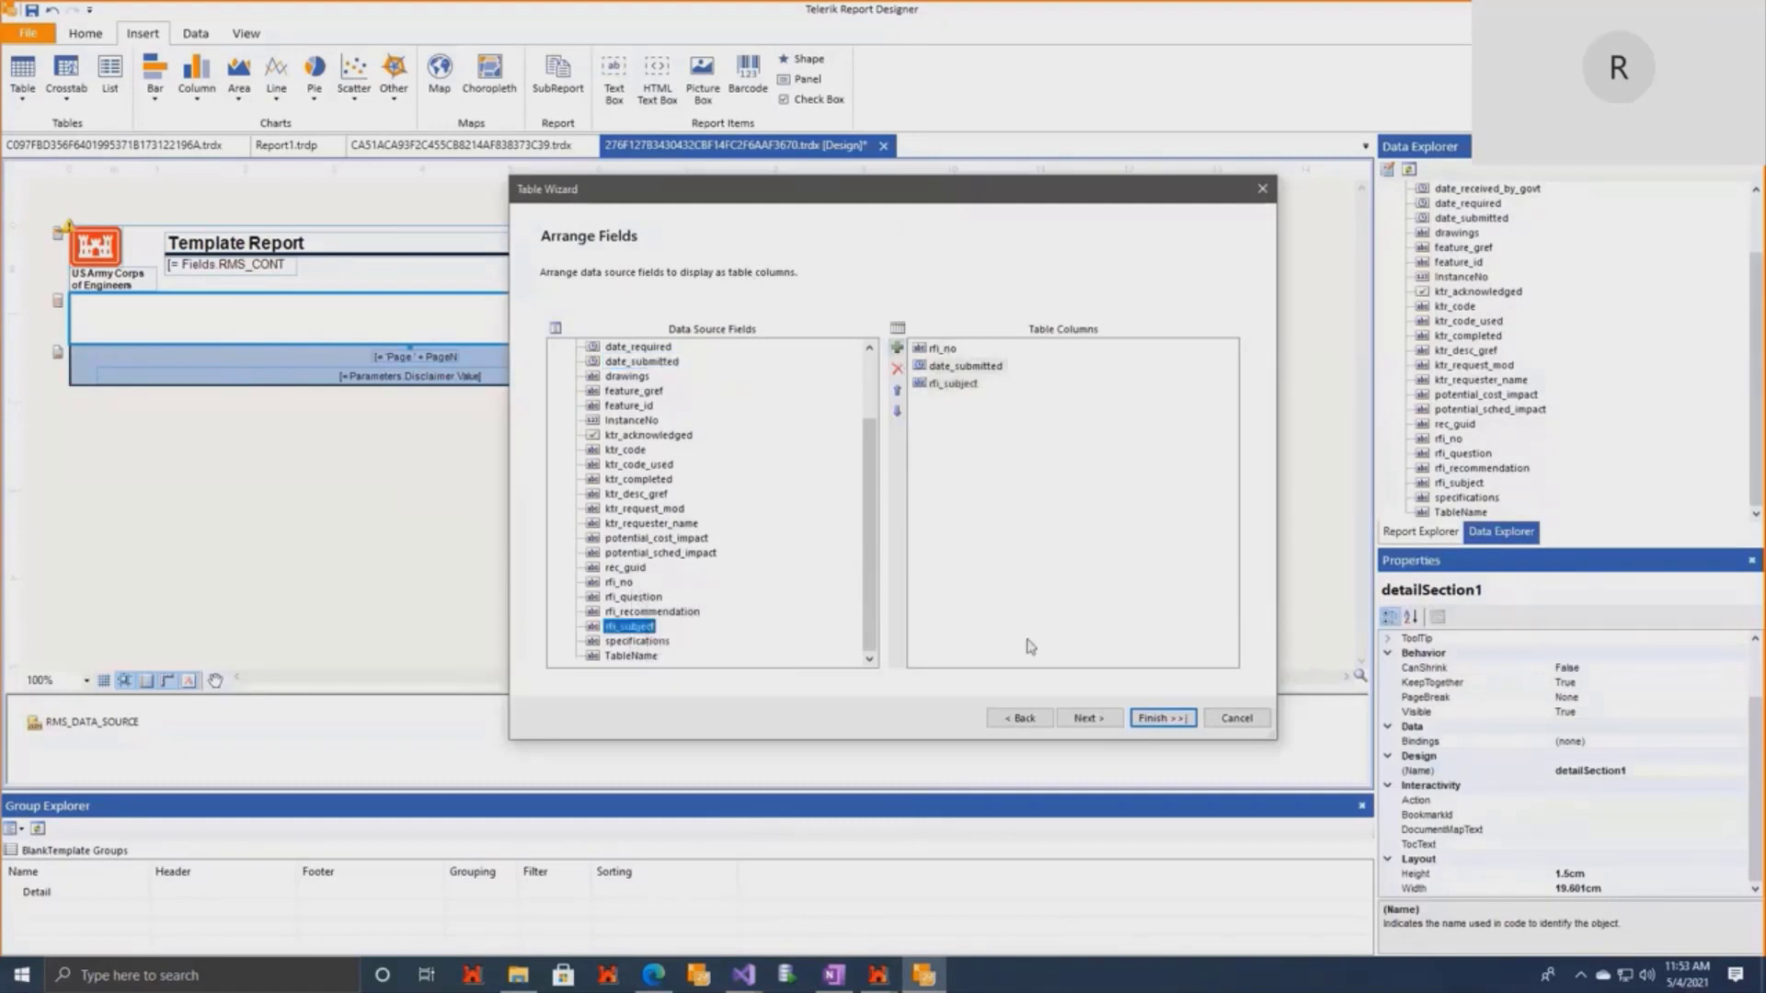
# Apply the Office style to the table and generate it from the wizard.
pyautogui.click(1081, 718)
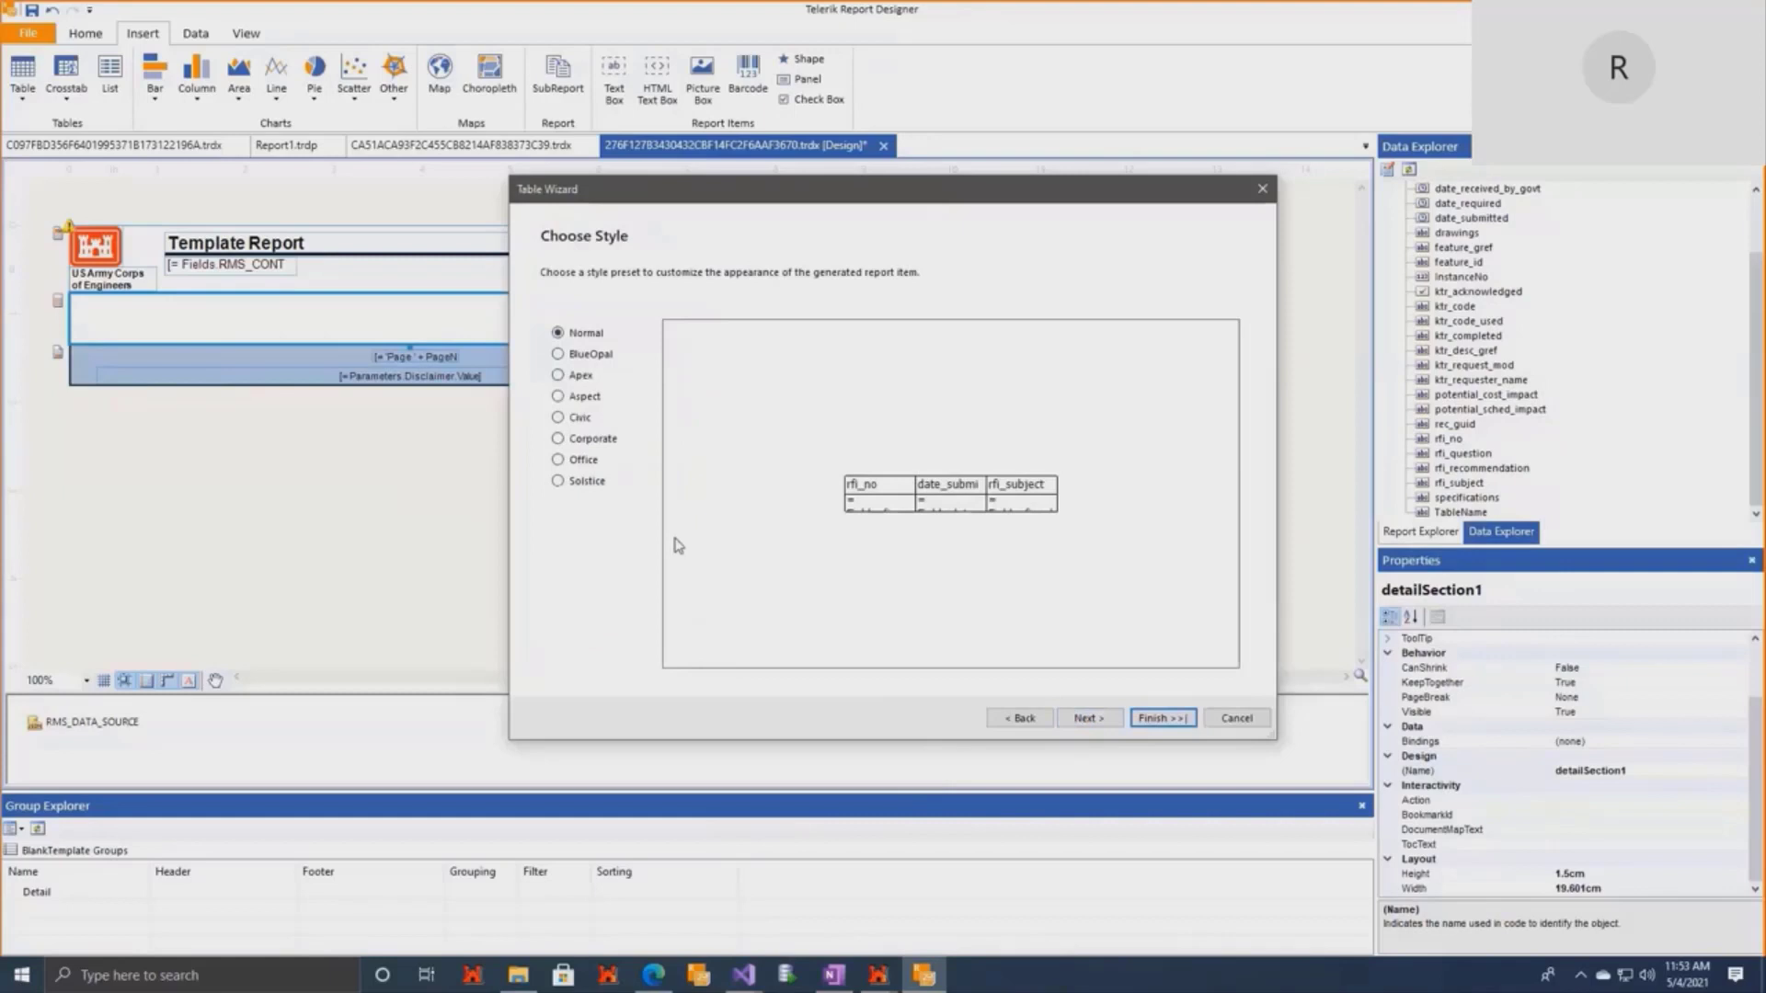
pyautogui.click(559, 463)
pyautogui.click(1085, 720)
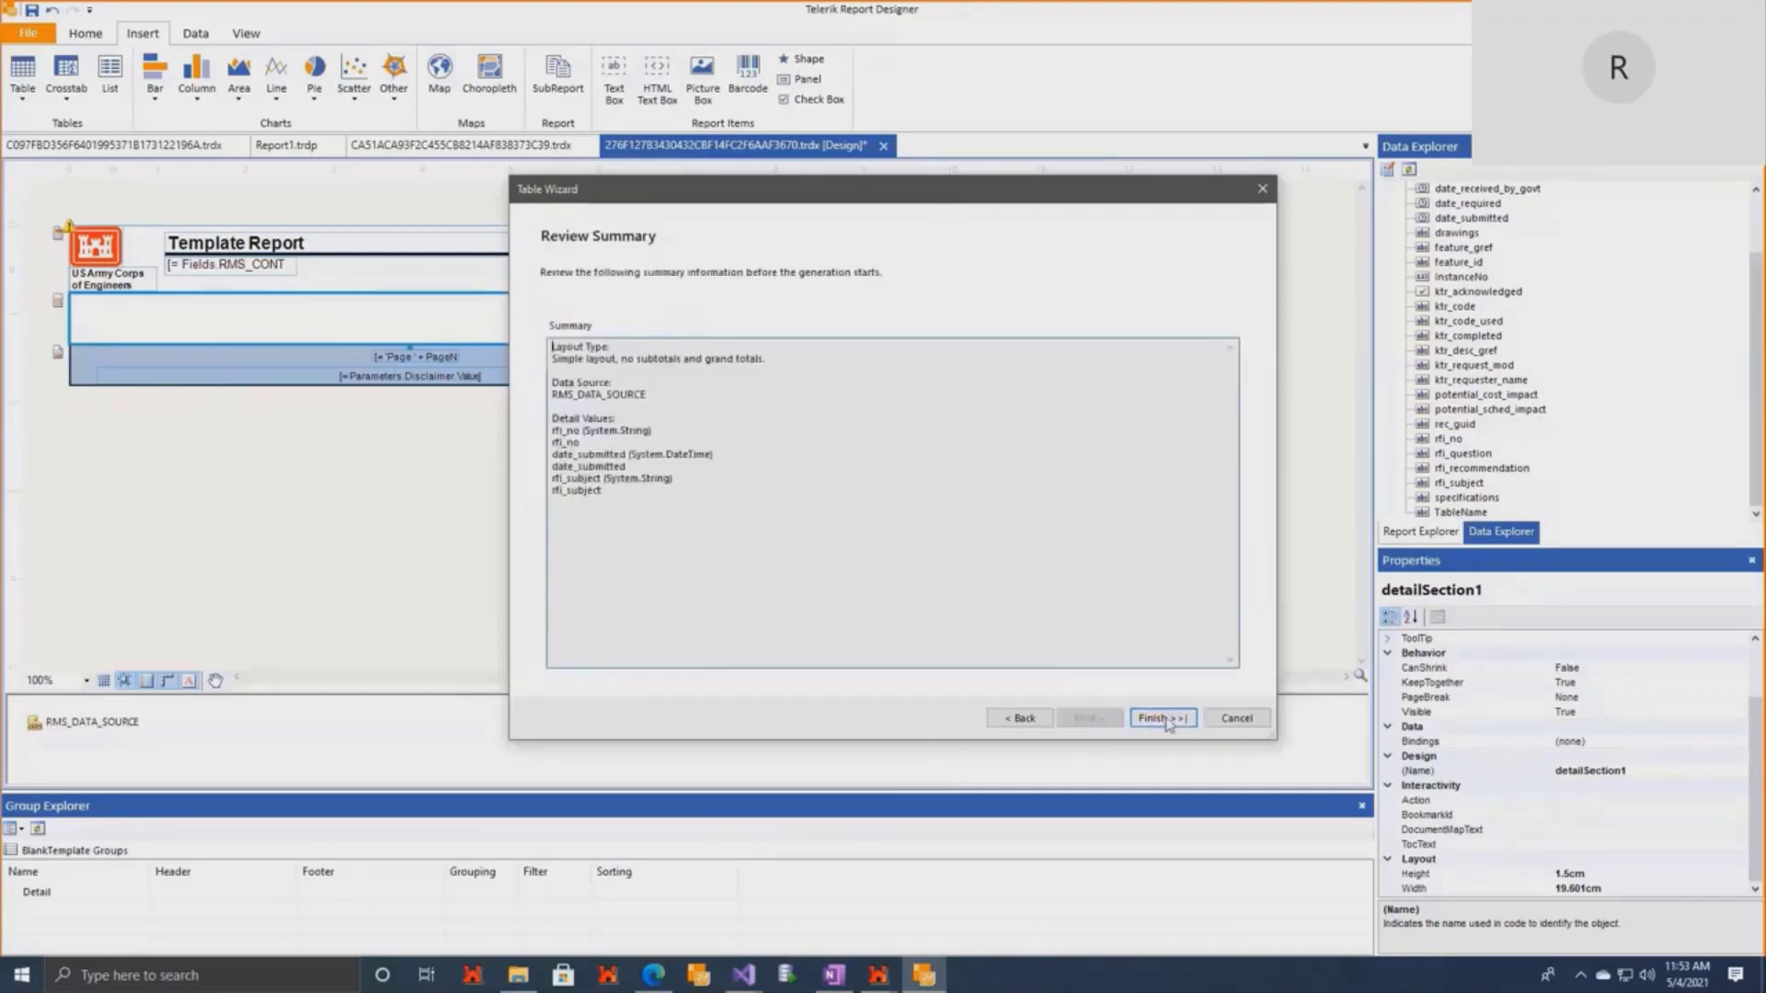
pyautogui.click(1163, 718)
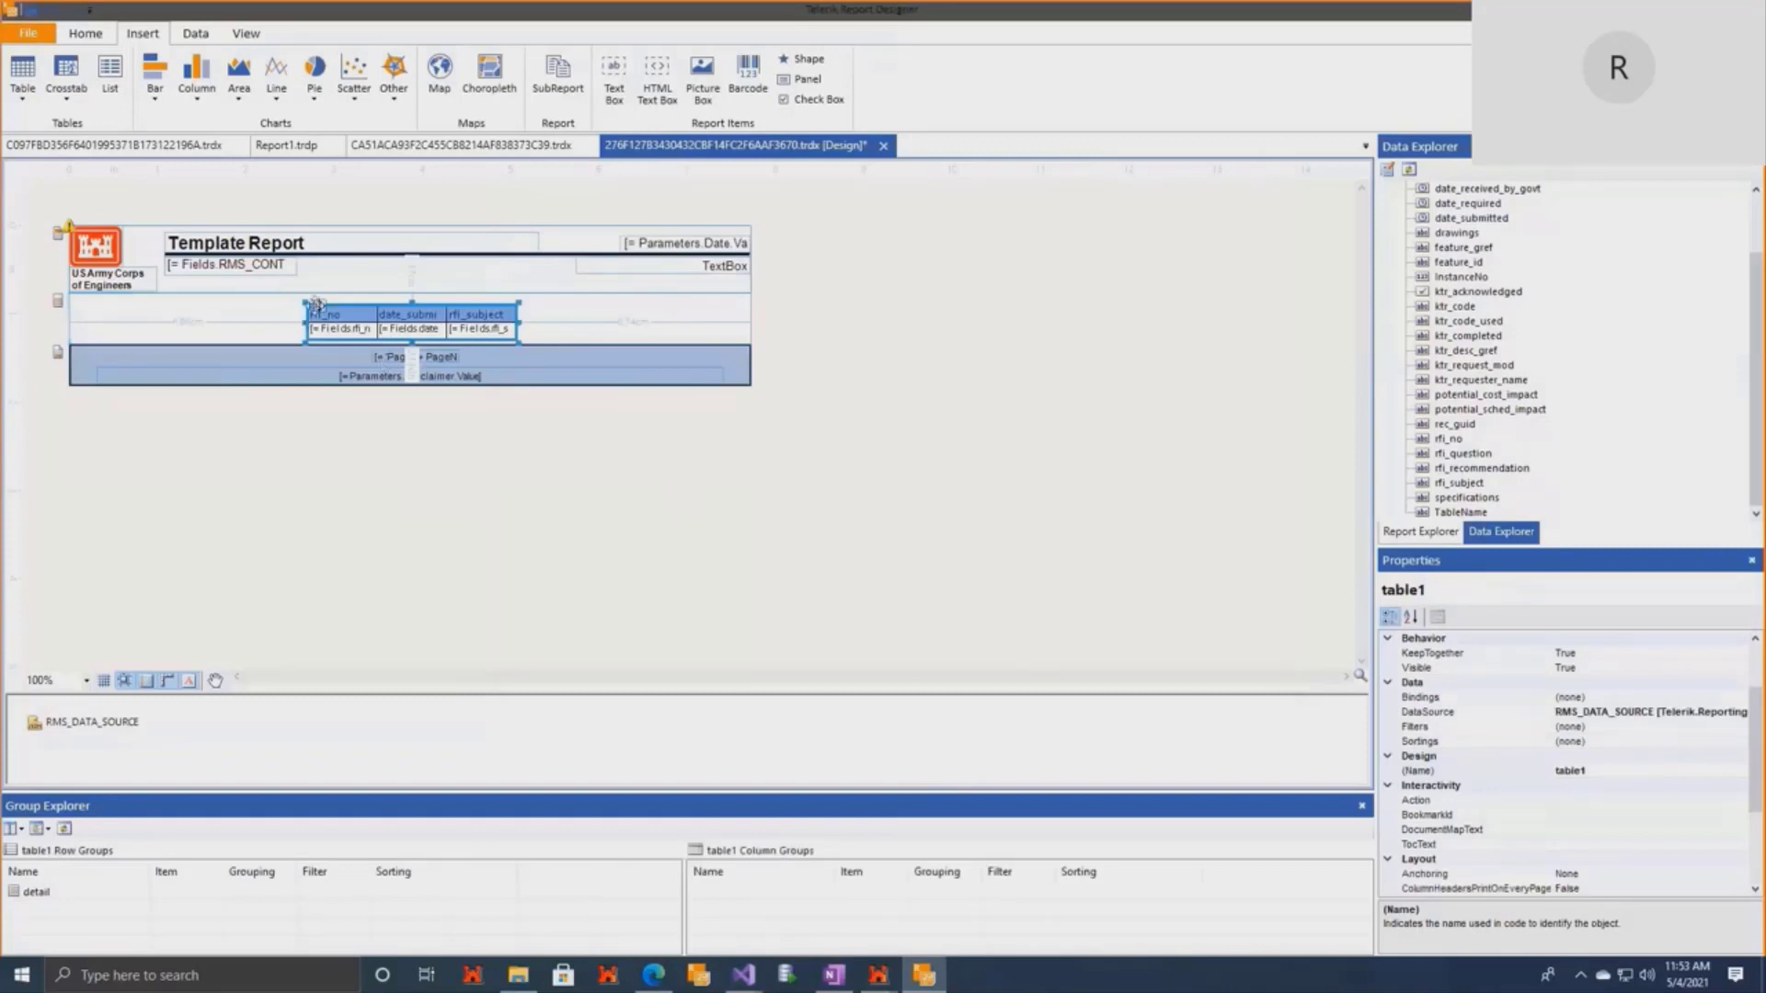
# Move the table to the upper-left corner of the detail section and stretch it across the full report width.
pyautogui.moveTo(318, 306); pyautogui.dragTo(81, 292)
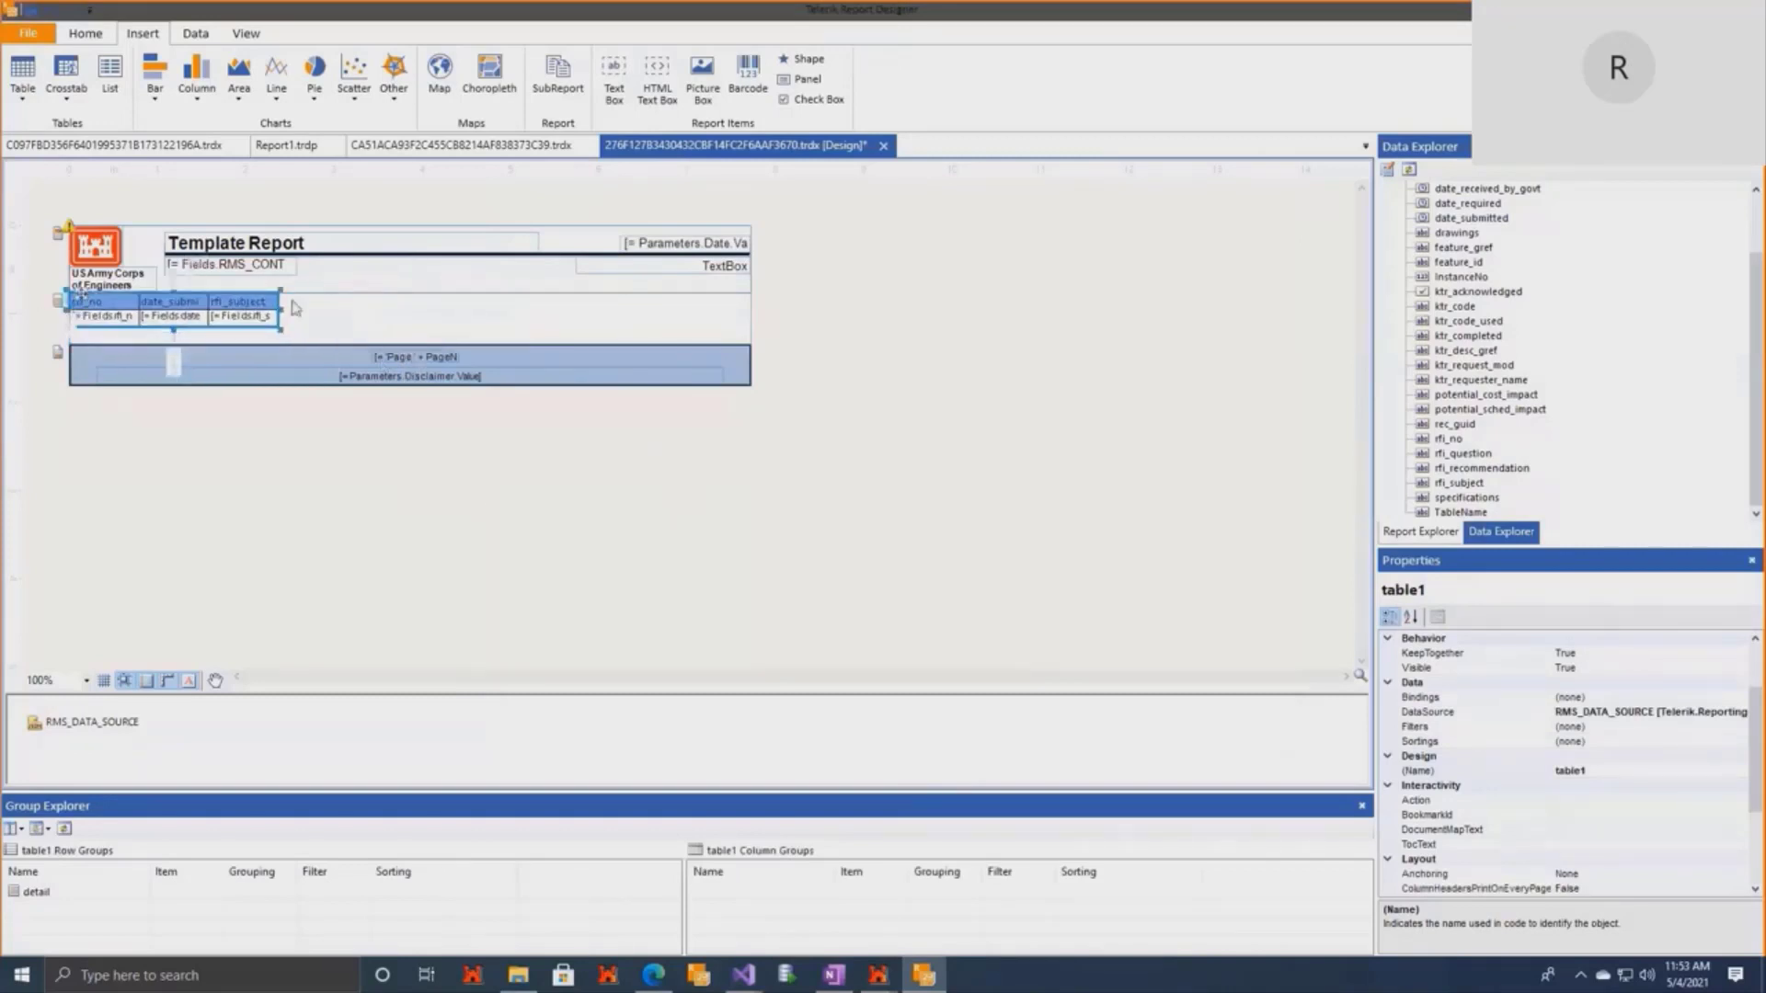
pyautogui.moveTo(285, 312); pyautogui.dragTo(758, 315)
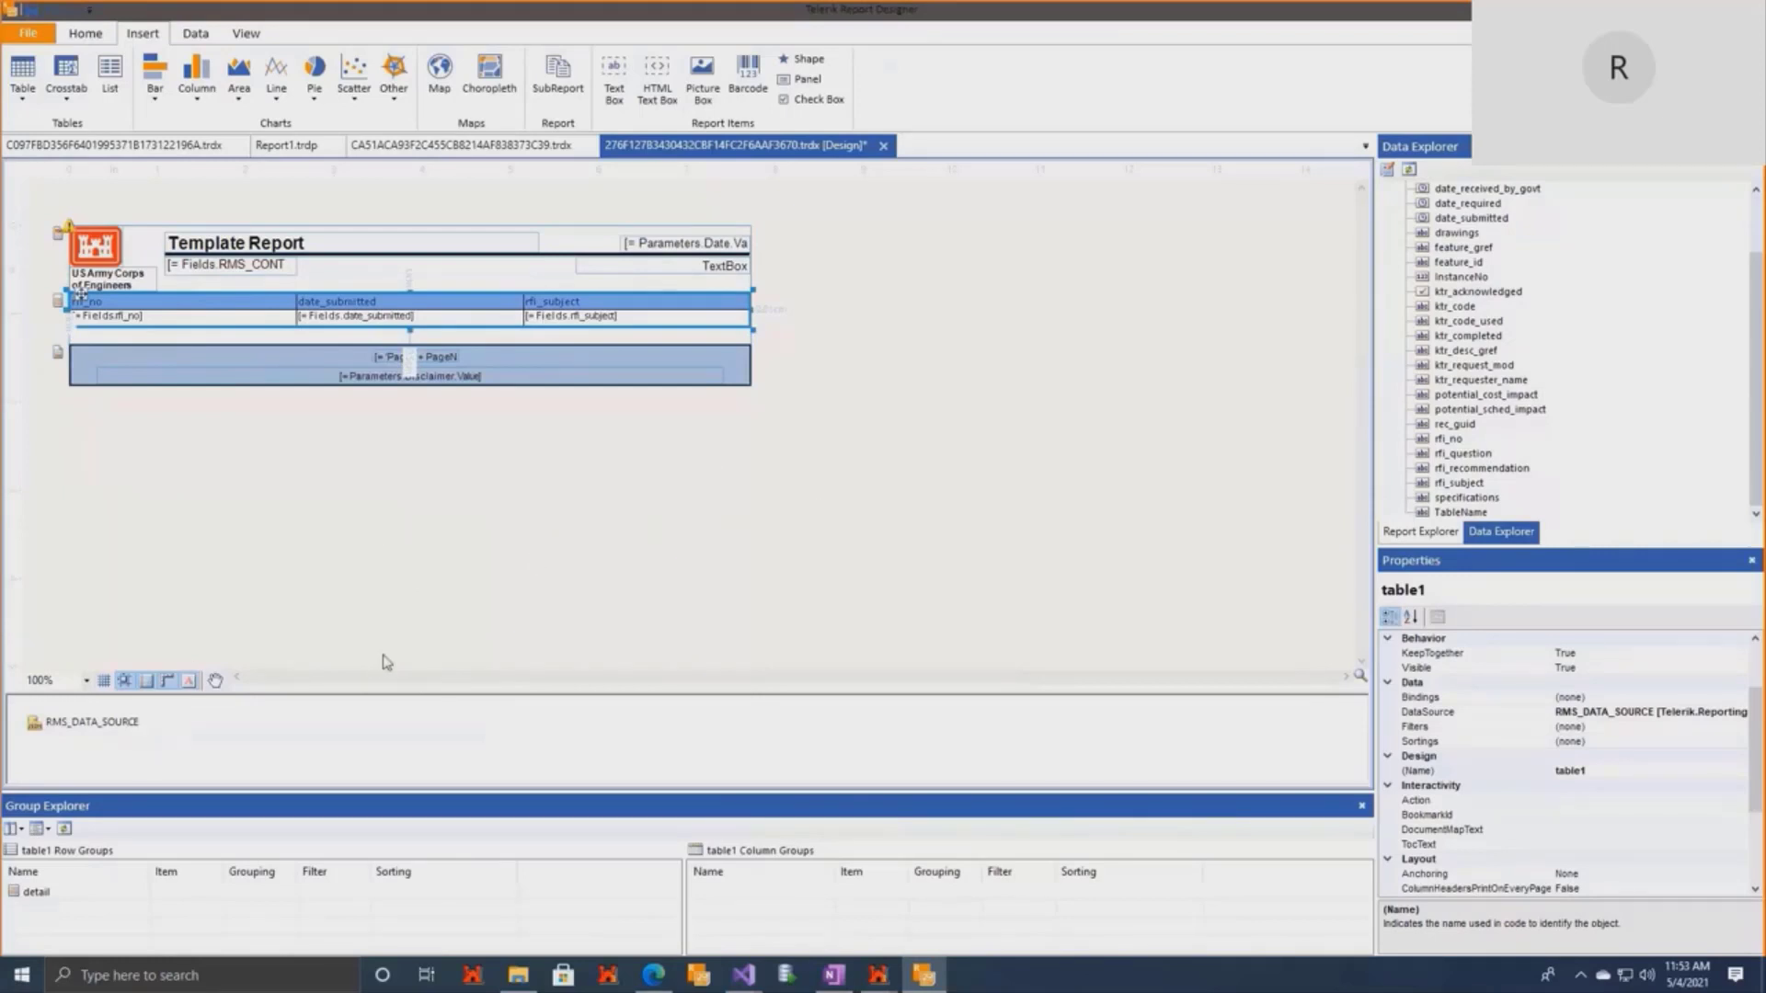
pyautogui.scroll(2, 1452, 481)
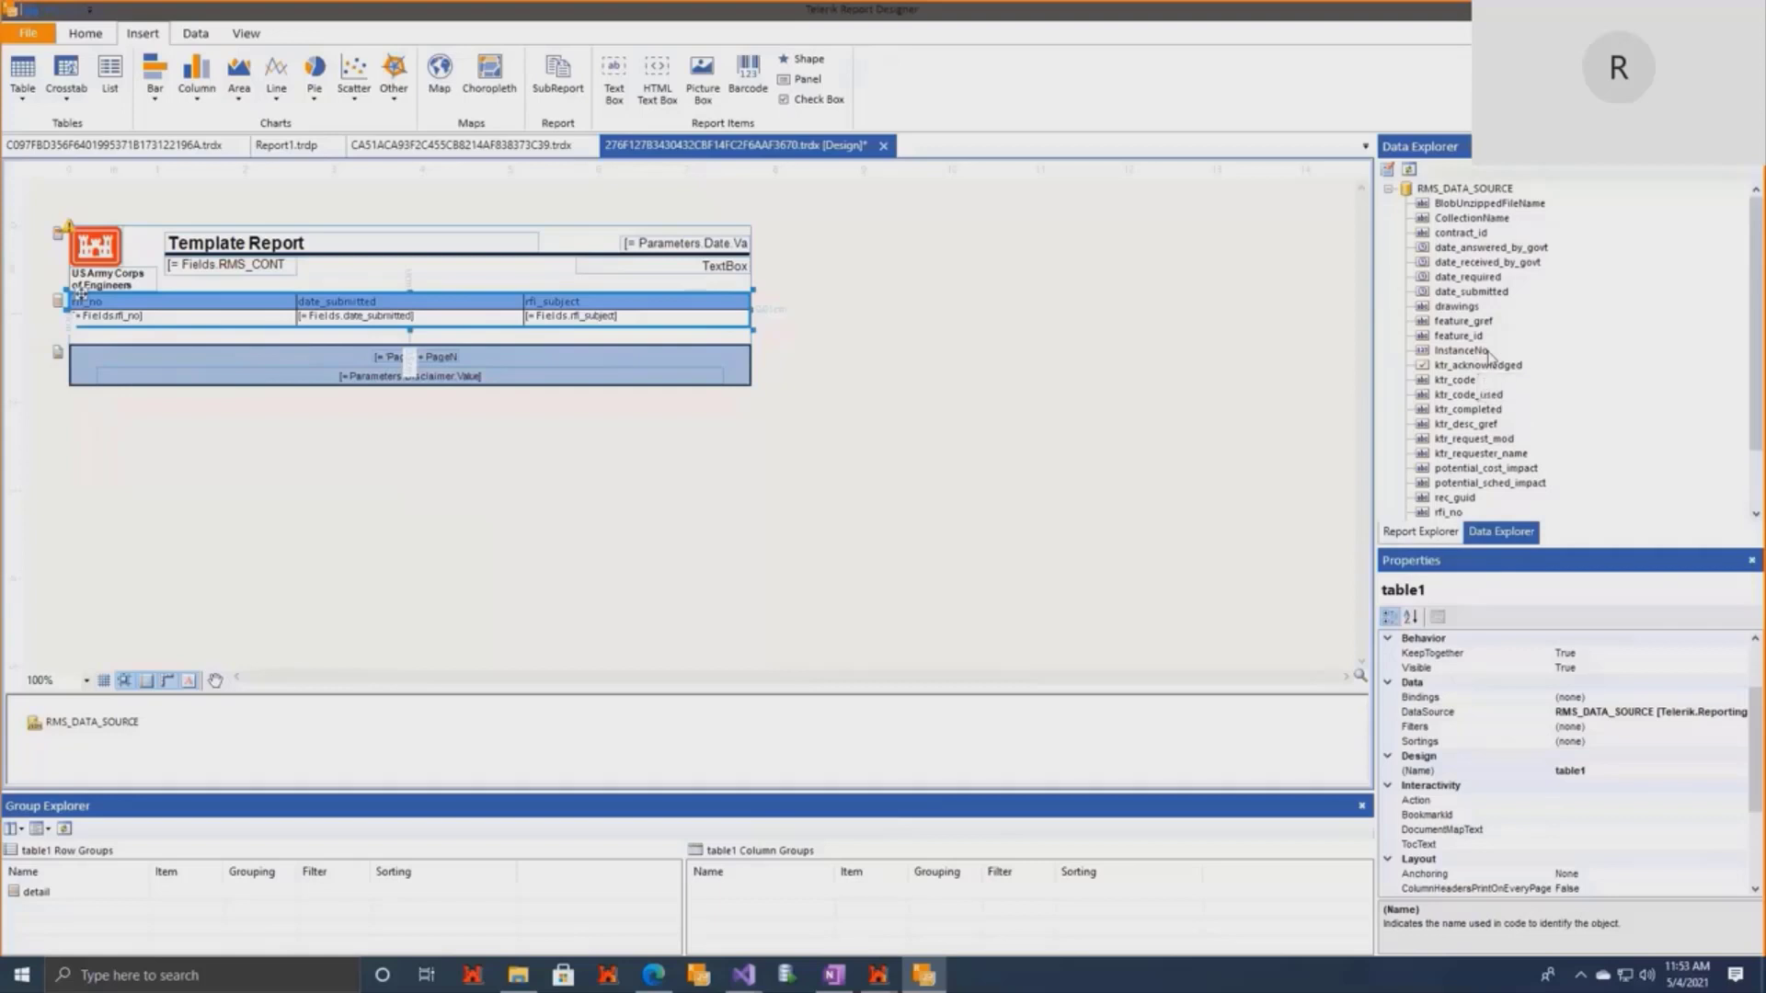
# Widen the contract ID text box in the header until its full expression fits, and preview the report.
pyautogui.click(243, 273)
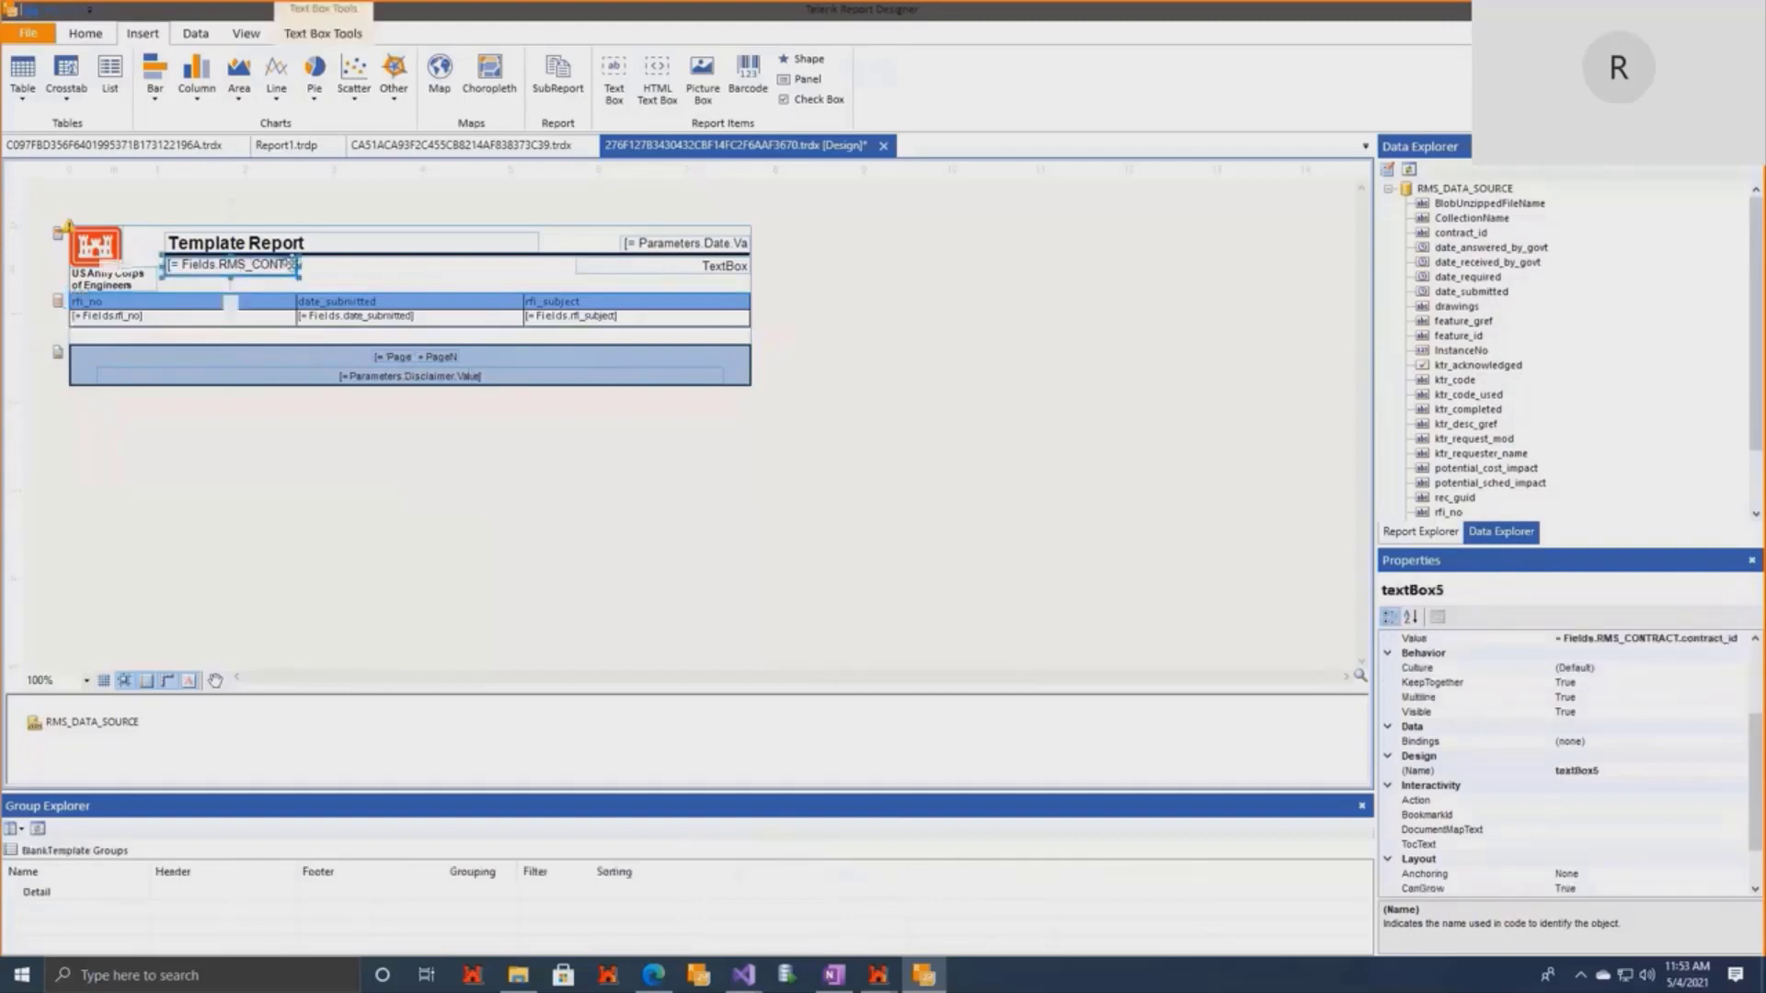
pyautogui.moveTo(296, 265); pyautogui.dragTo(494, 265)
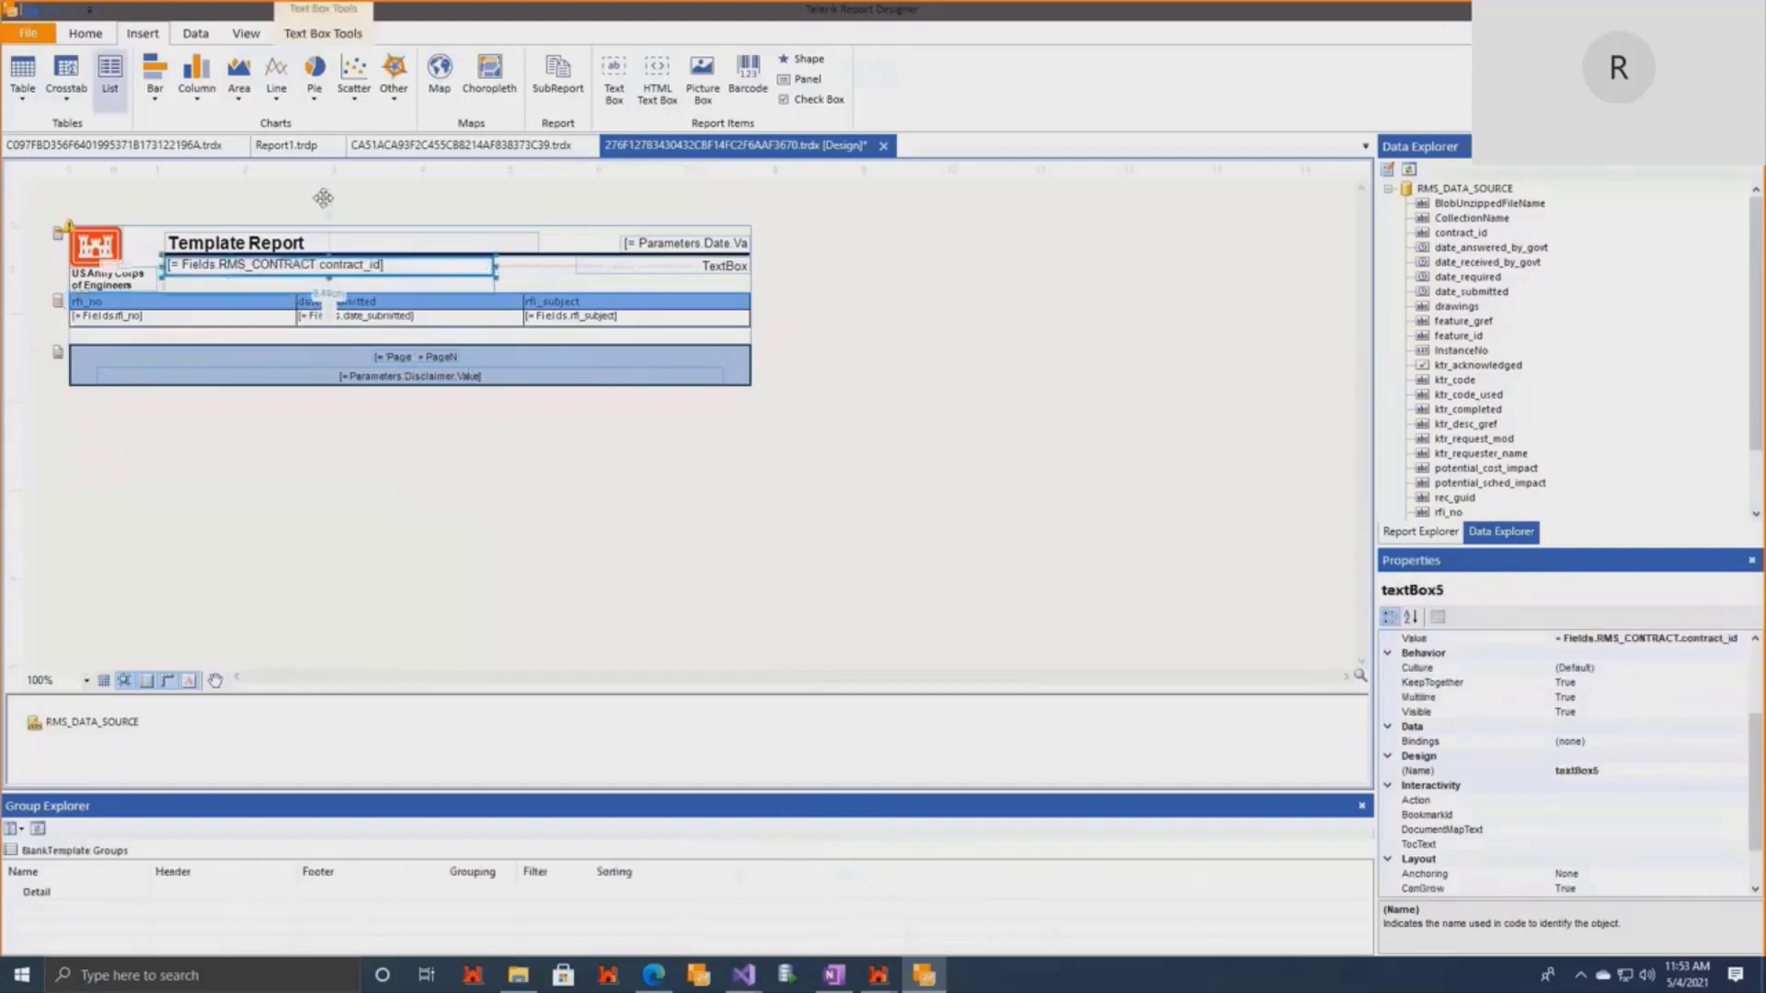
pyautogui.click(87, 35)
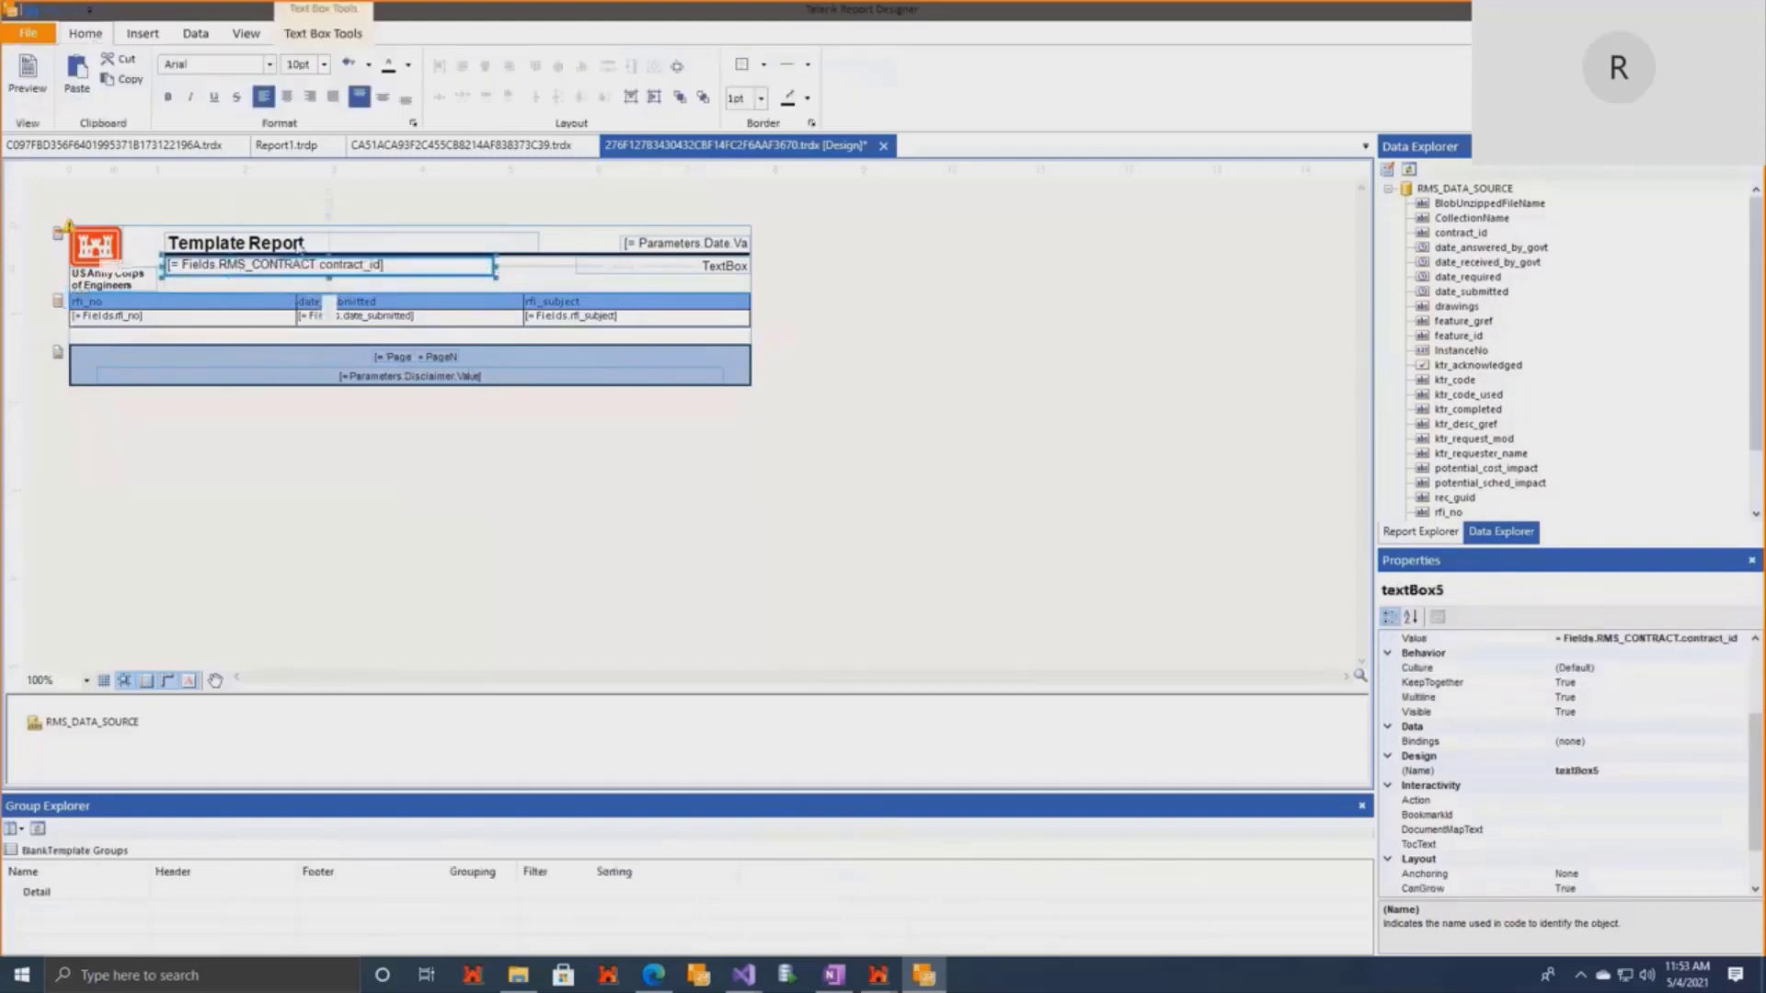
pyautogui.click(27, 75)
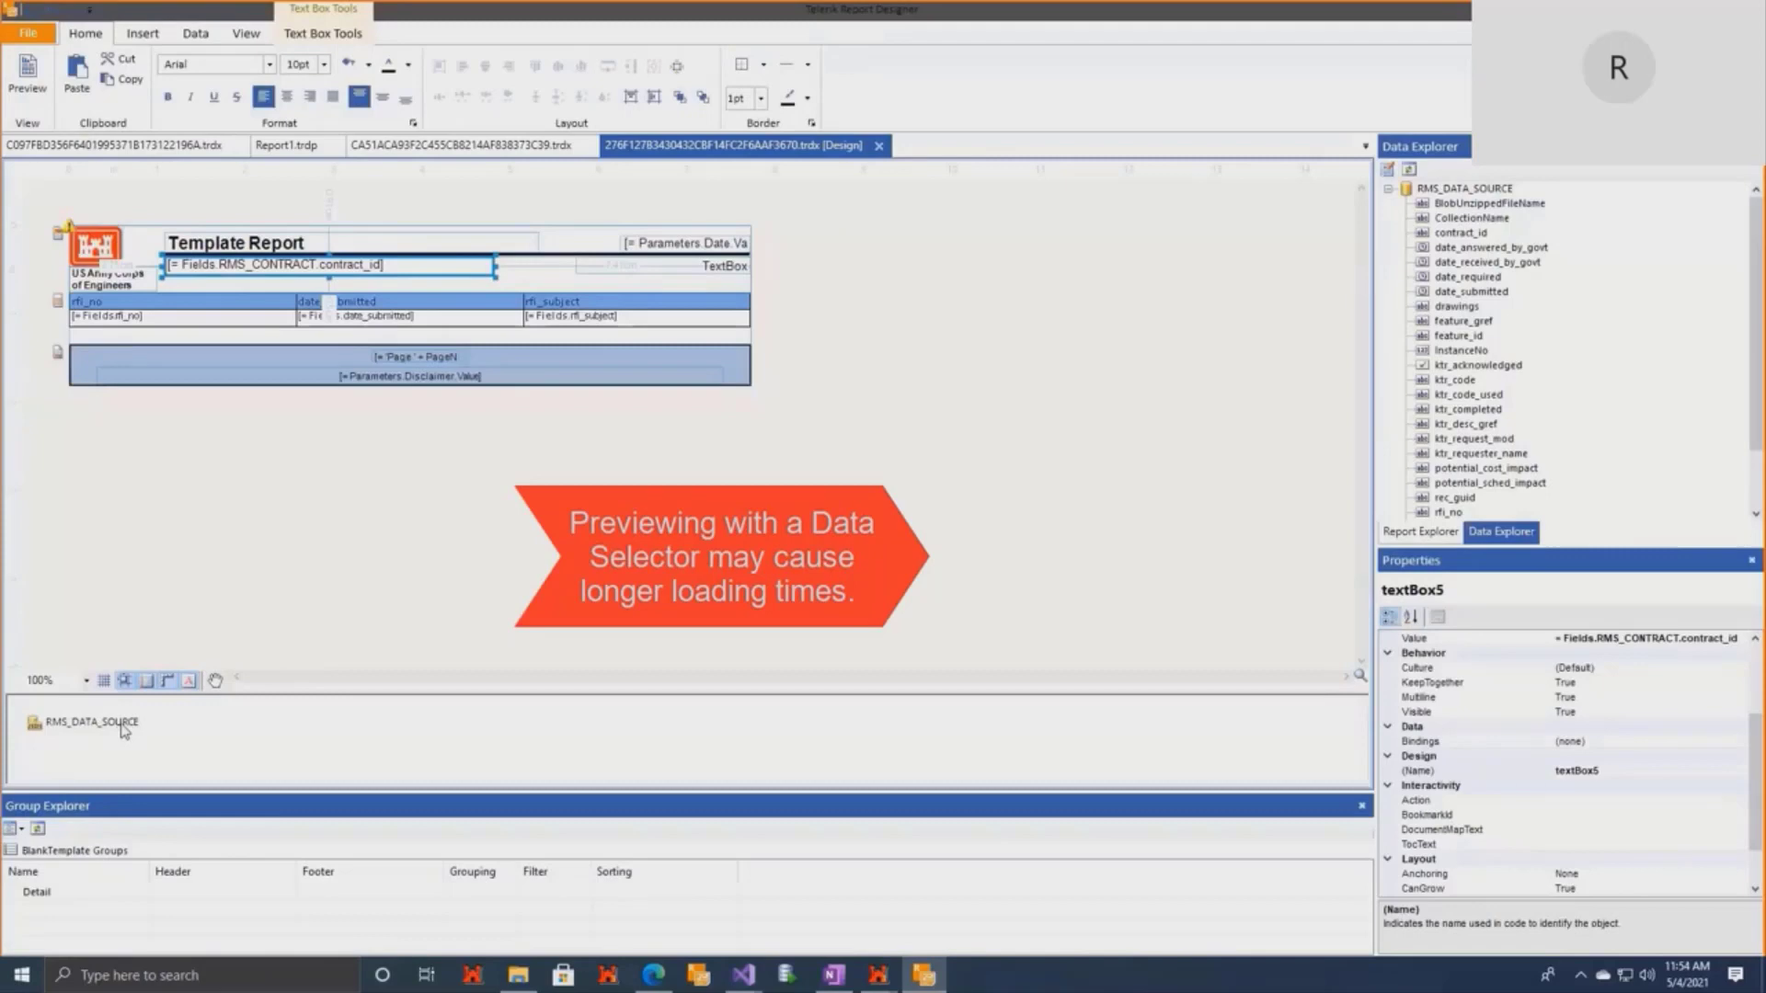
# Clear the data selector of RMS_DATA_SOURCE, check the report in a preview, and return to the design.
pyautogui.rightClick(124, 730)
pyautogui.click(170, 733)
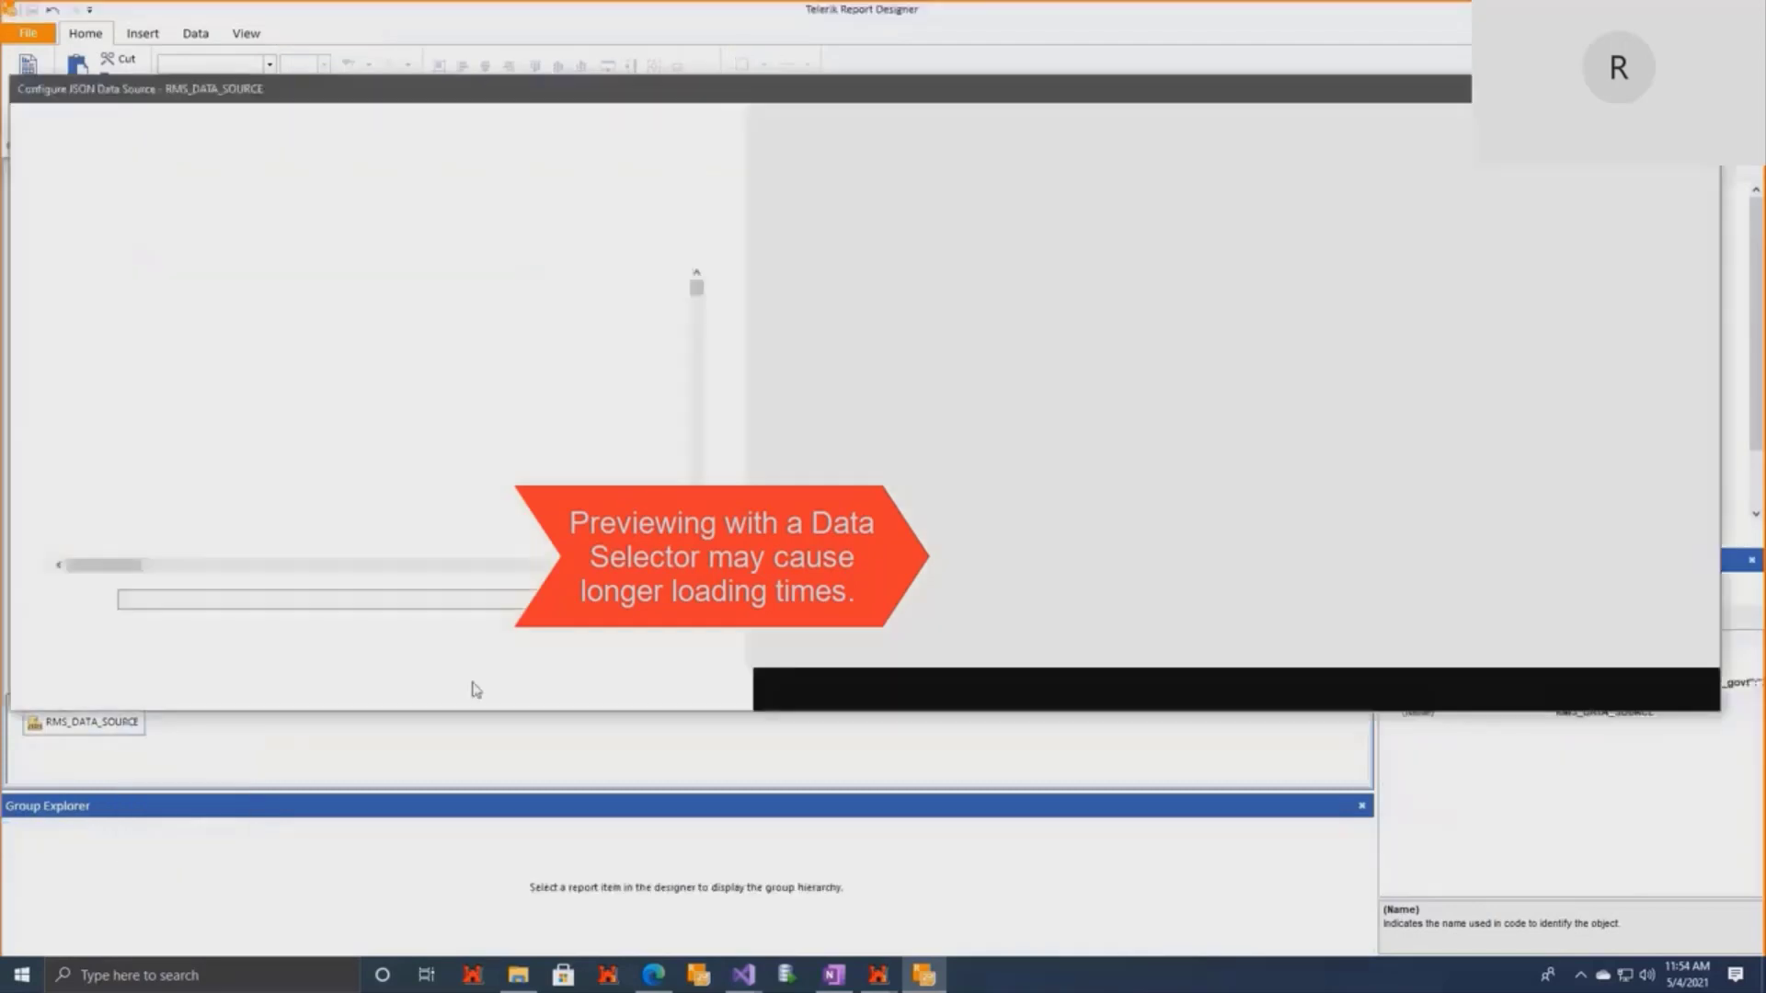
pyautogui.doubleClick(138, 728)
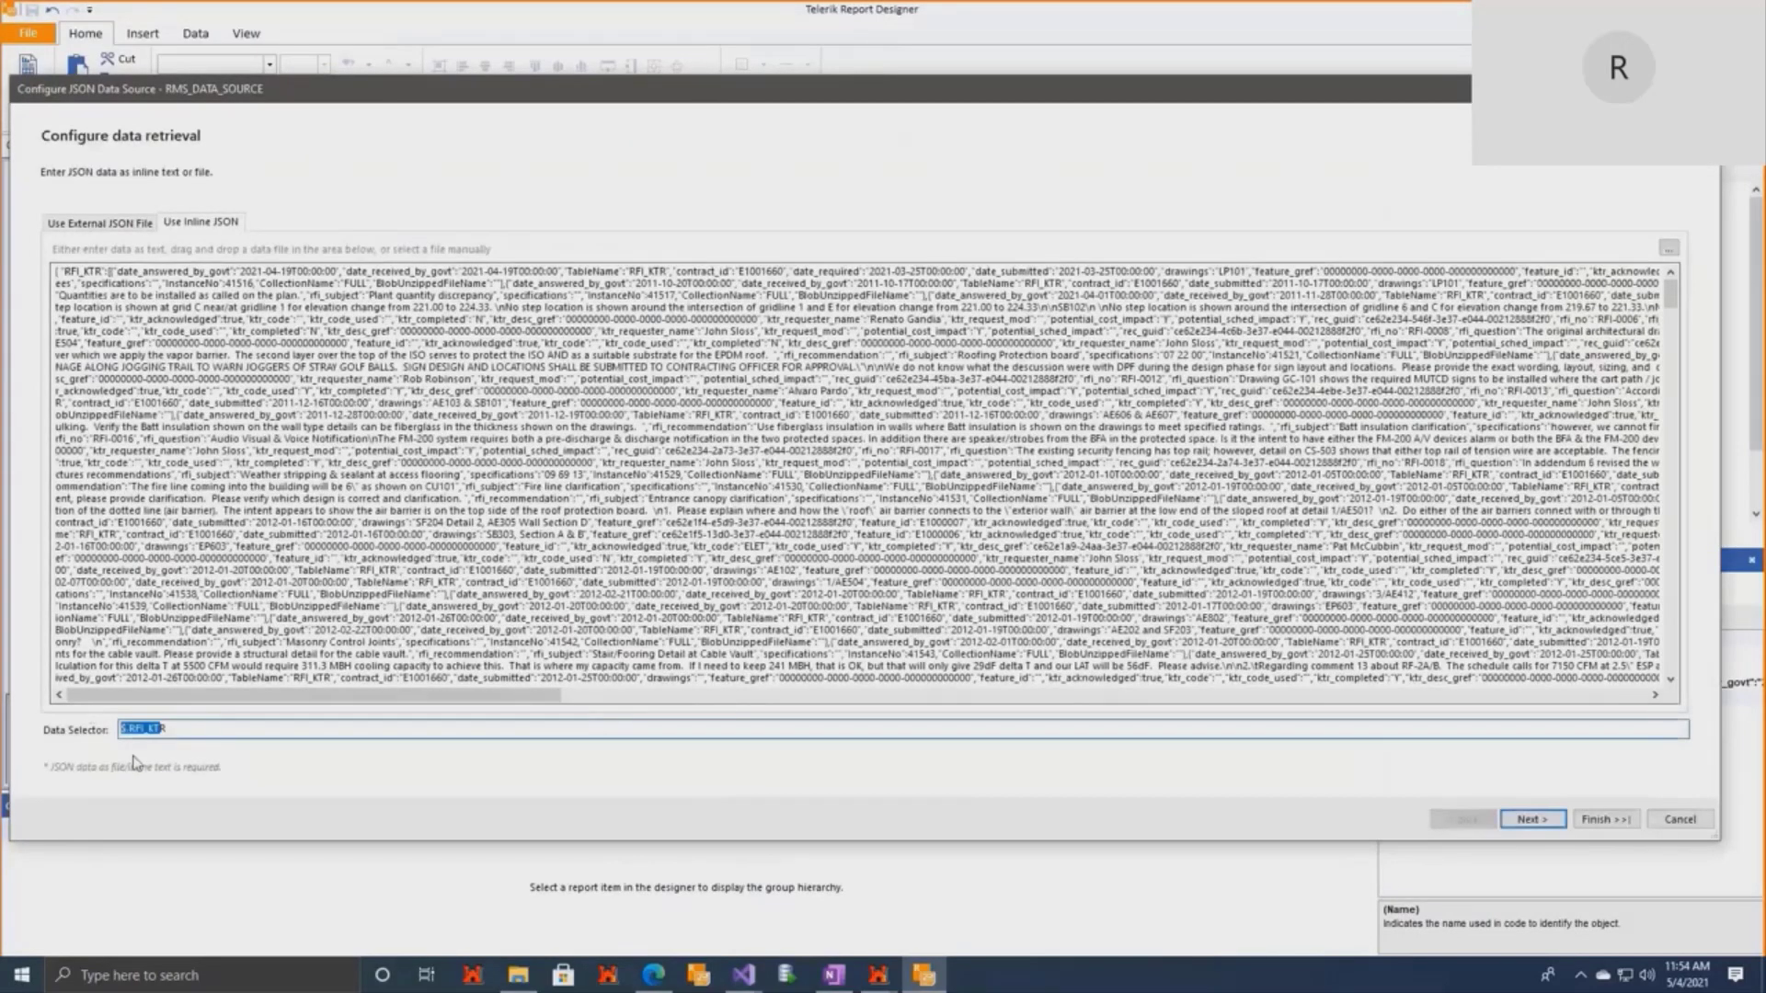
pyautogui.press('BackSpace')
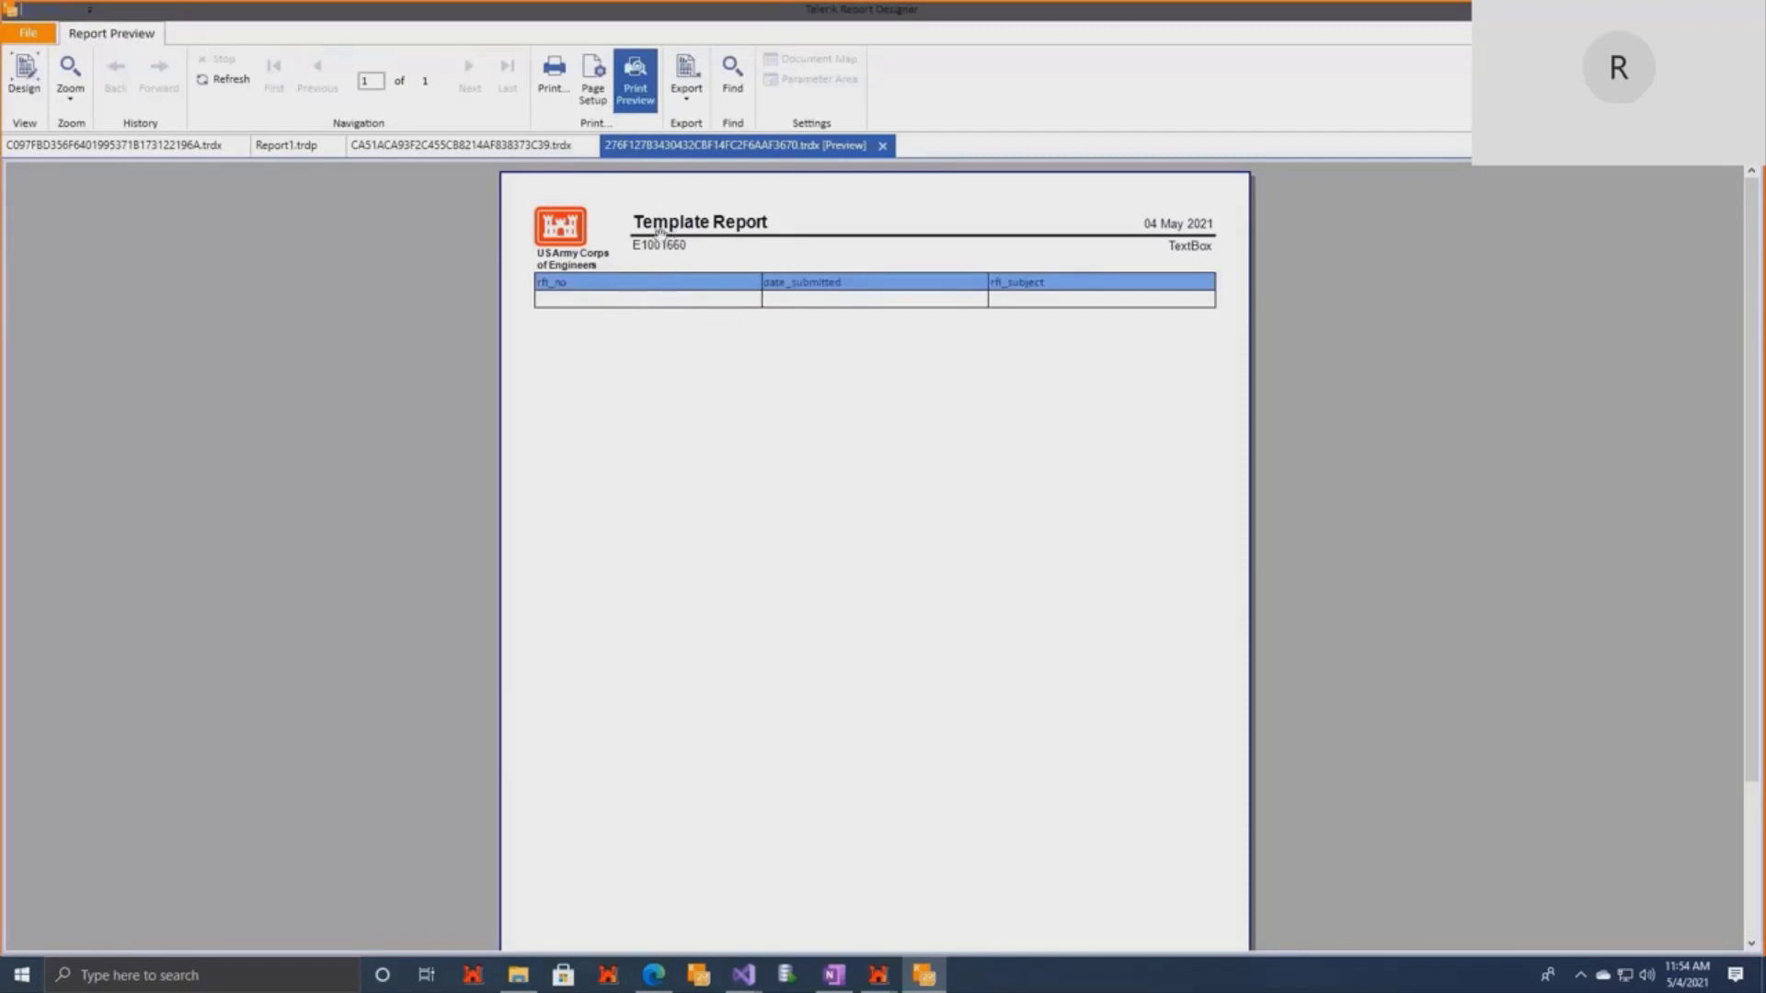
pyautogui.click(24, 73)
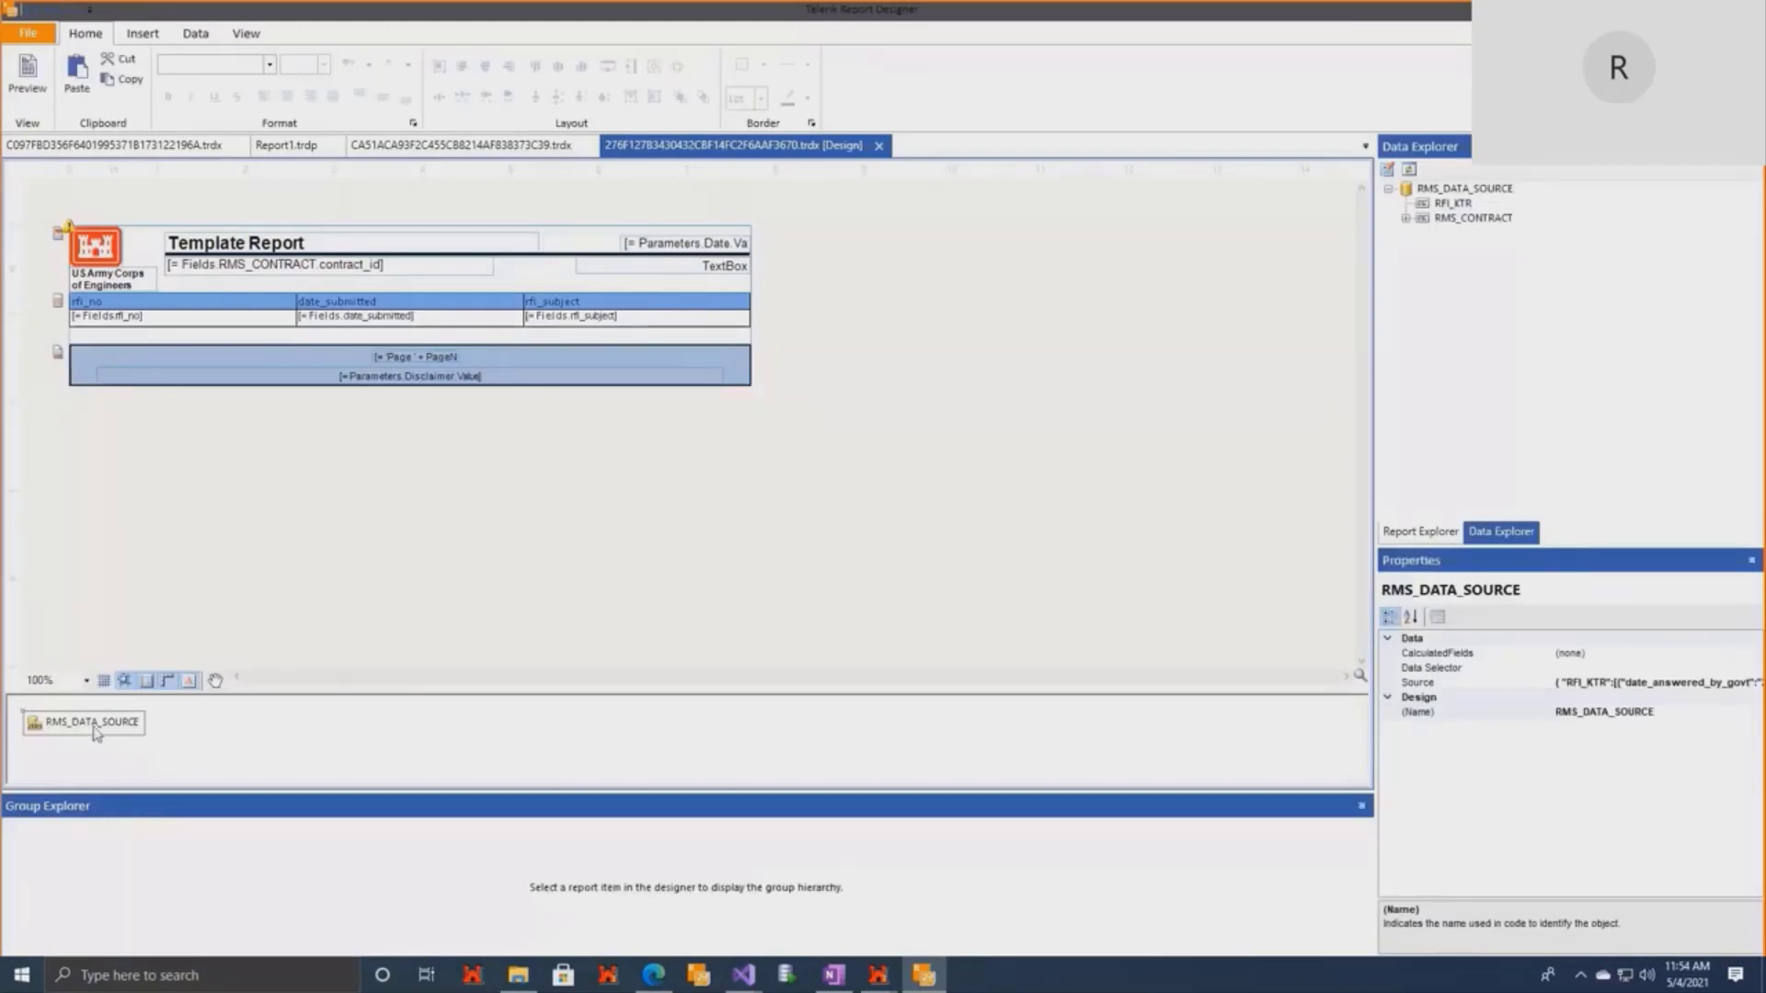
# Add a binding to the RFI table that sets its DataSource to = Fields.RFI_KTR, and preview the report.
pyautogui.click(201, 318)
pyautogui.click(62, 286)
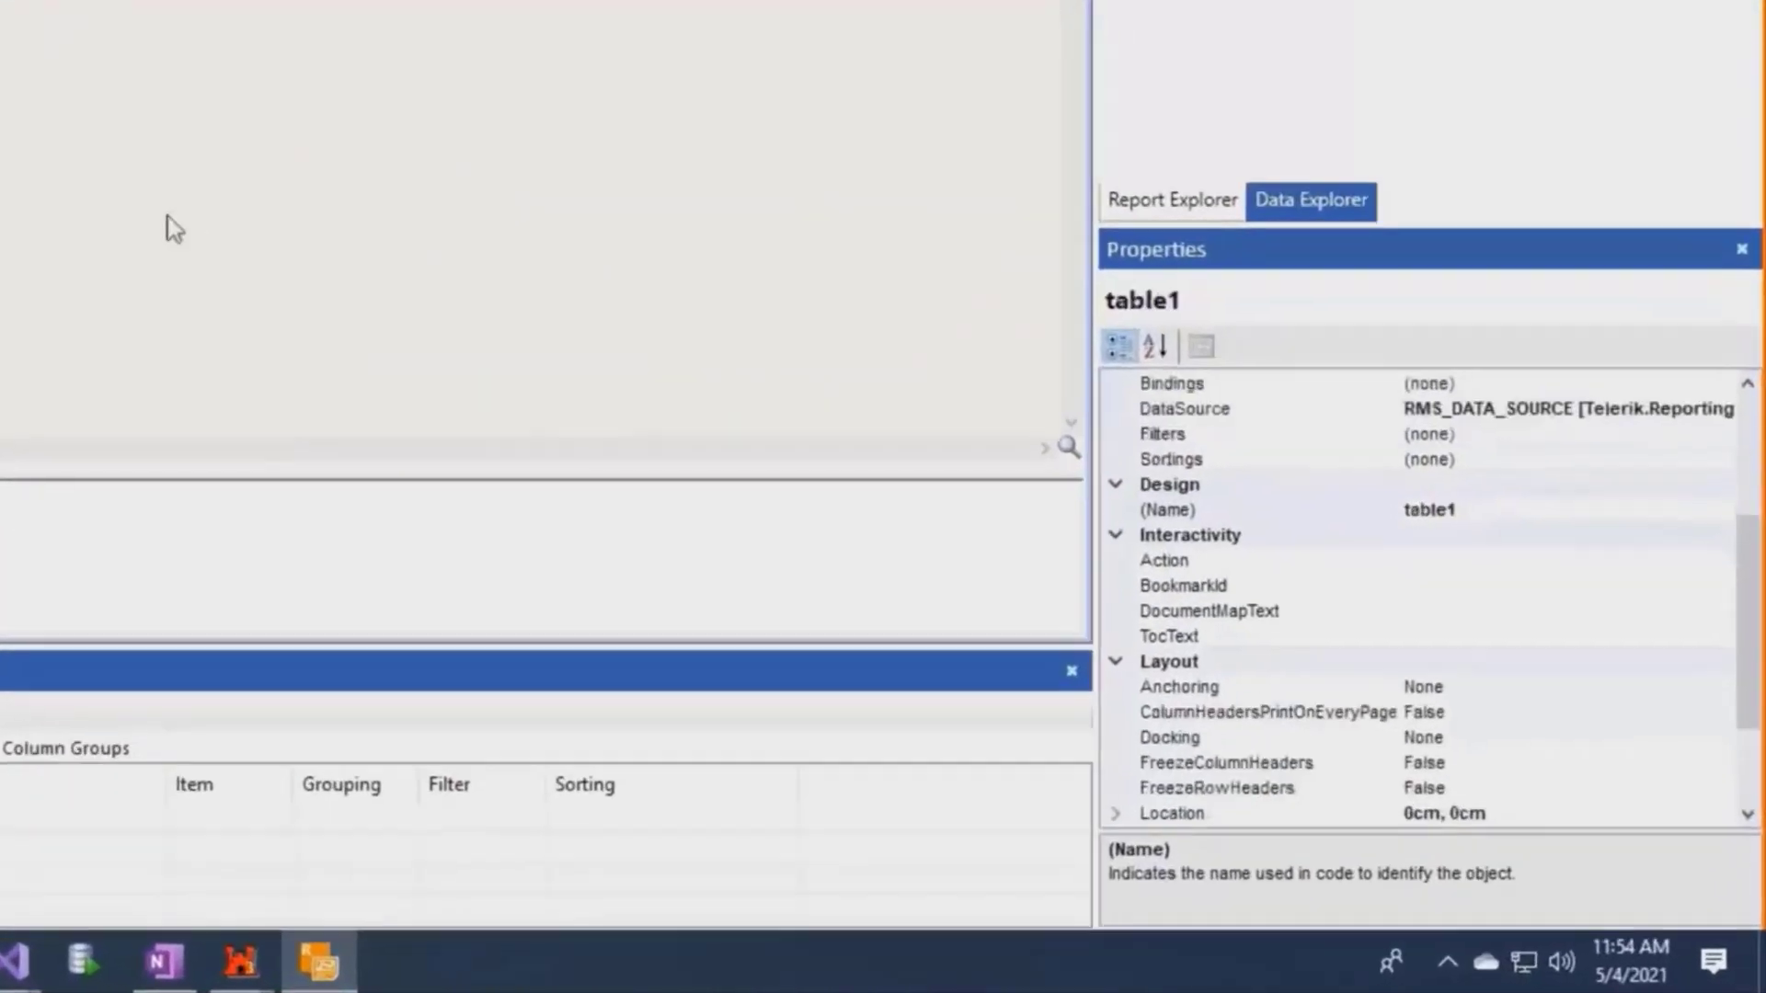
pyautogui.scroll(2, 1364, 591)
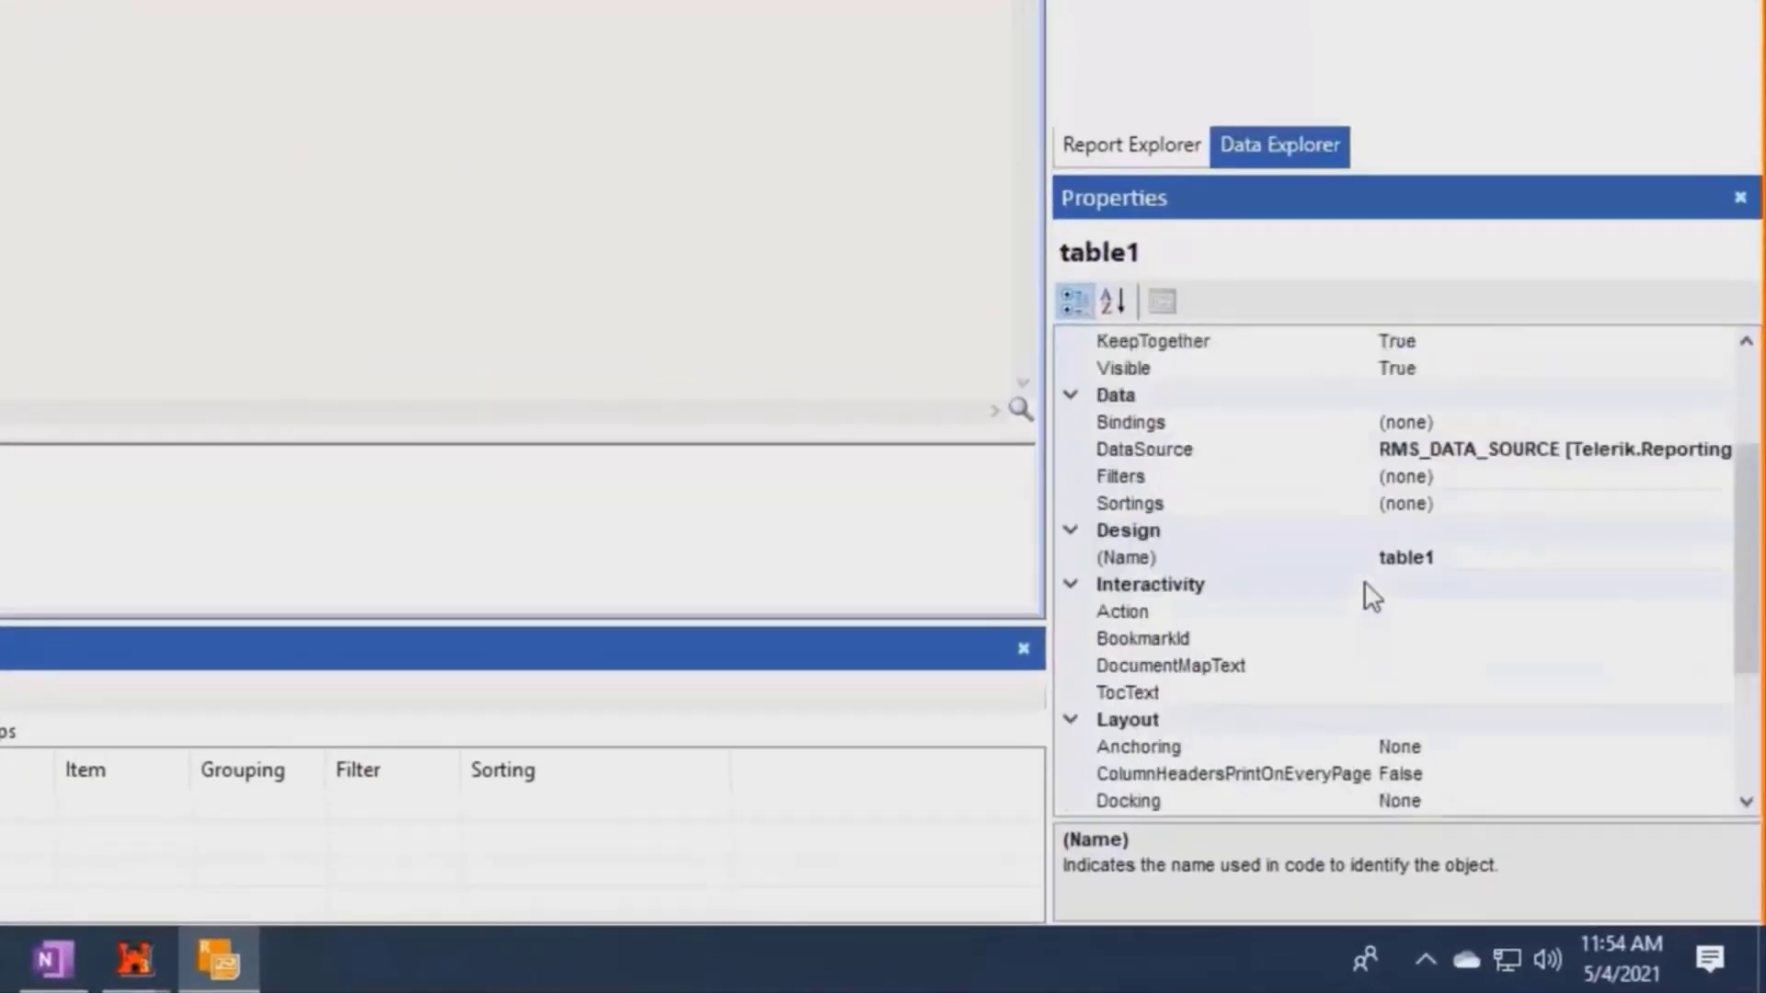
pyautogui.click(1523, 503)
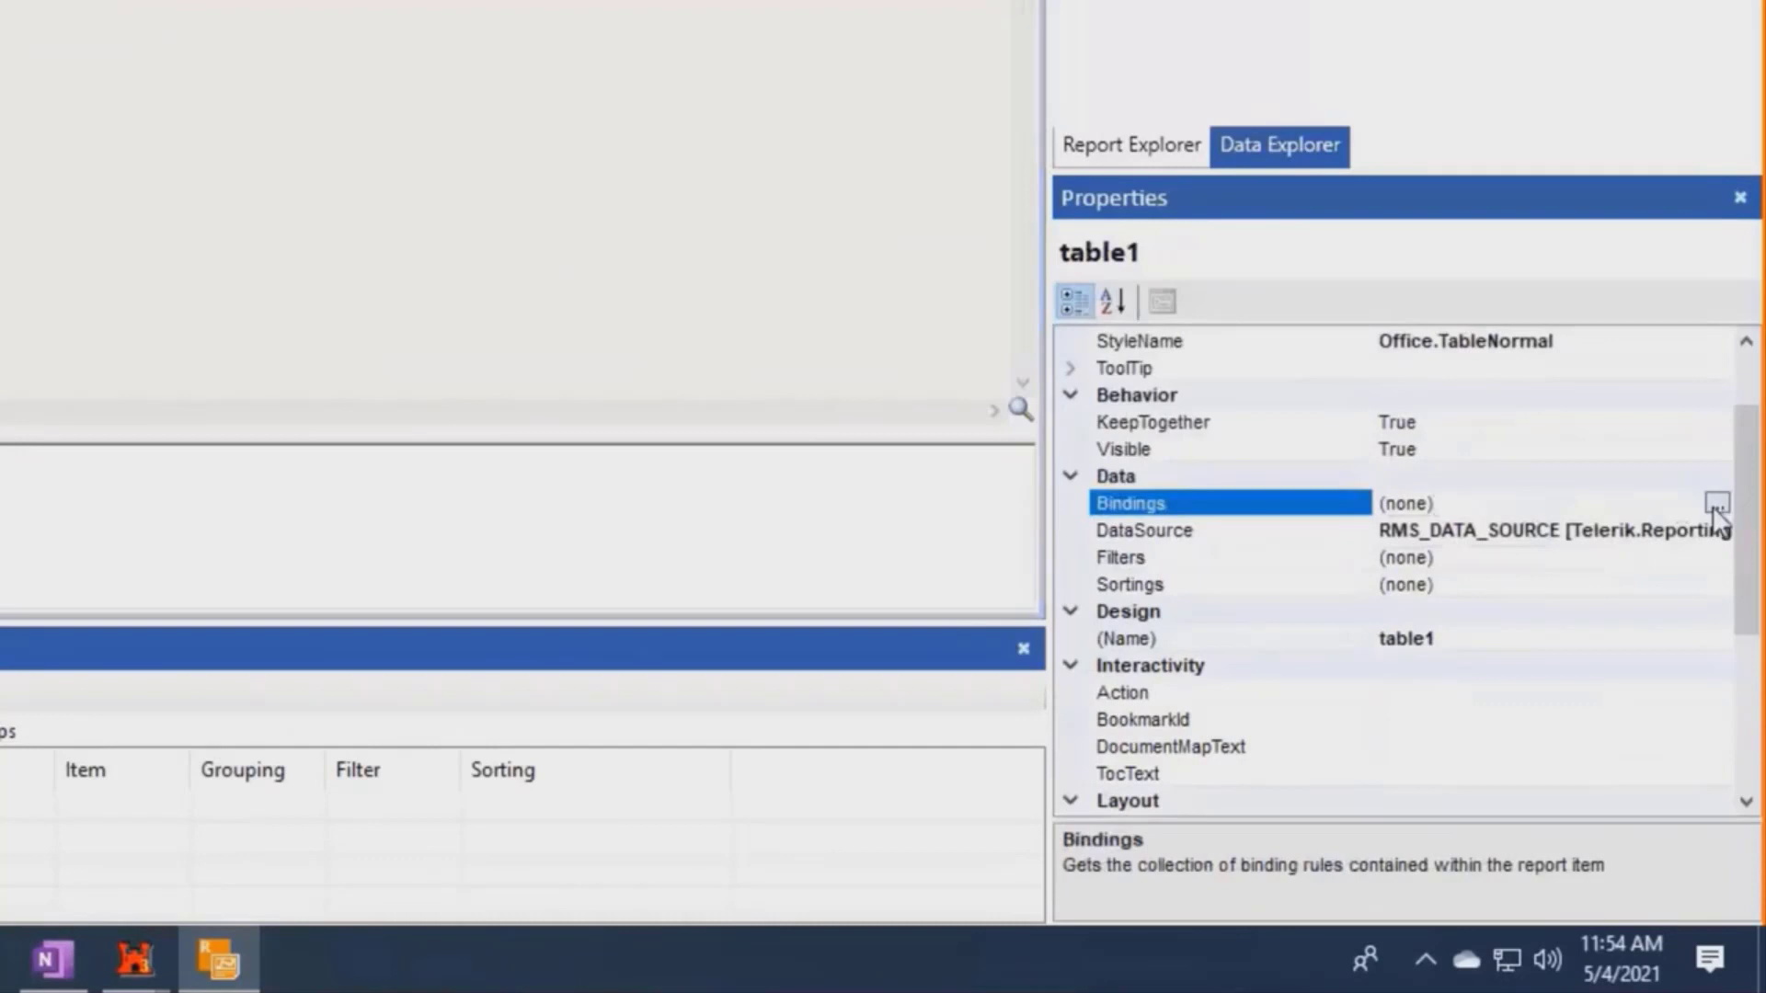
pyautogui.click(1717, 504)
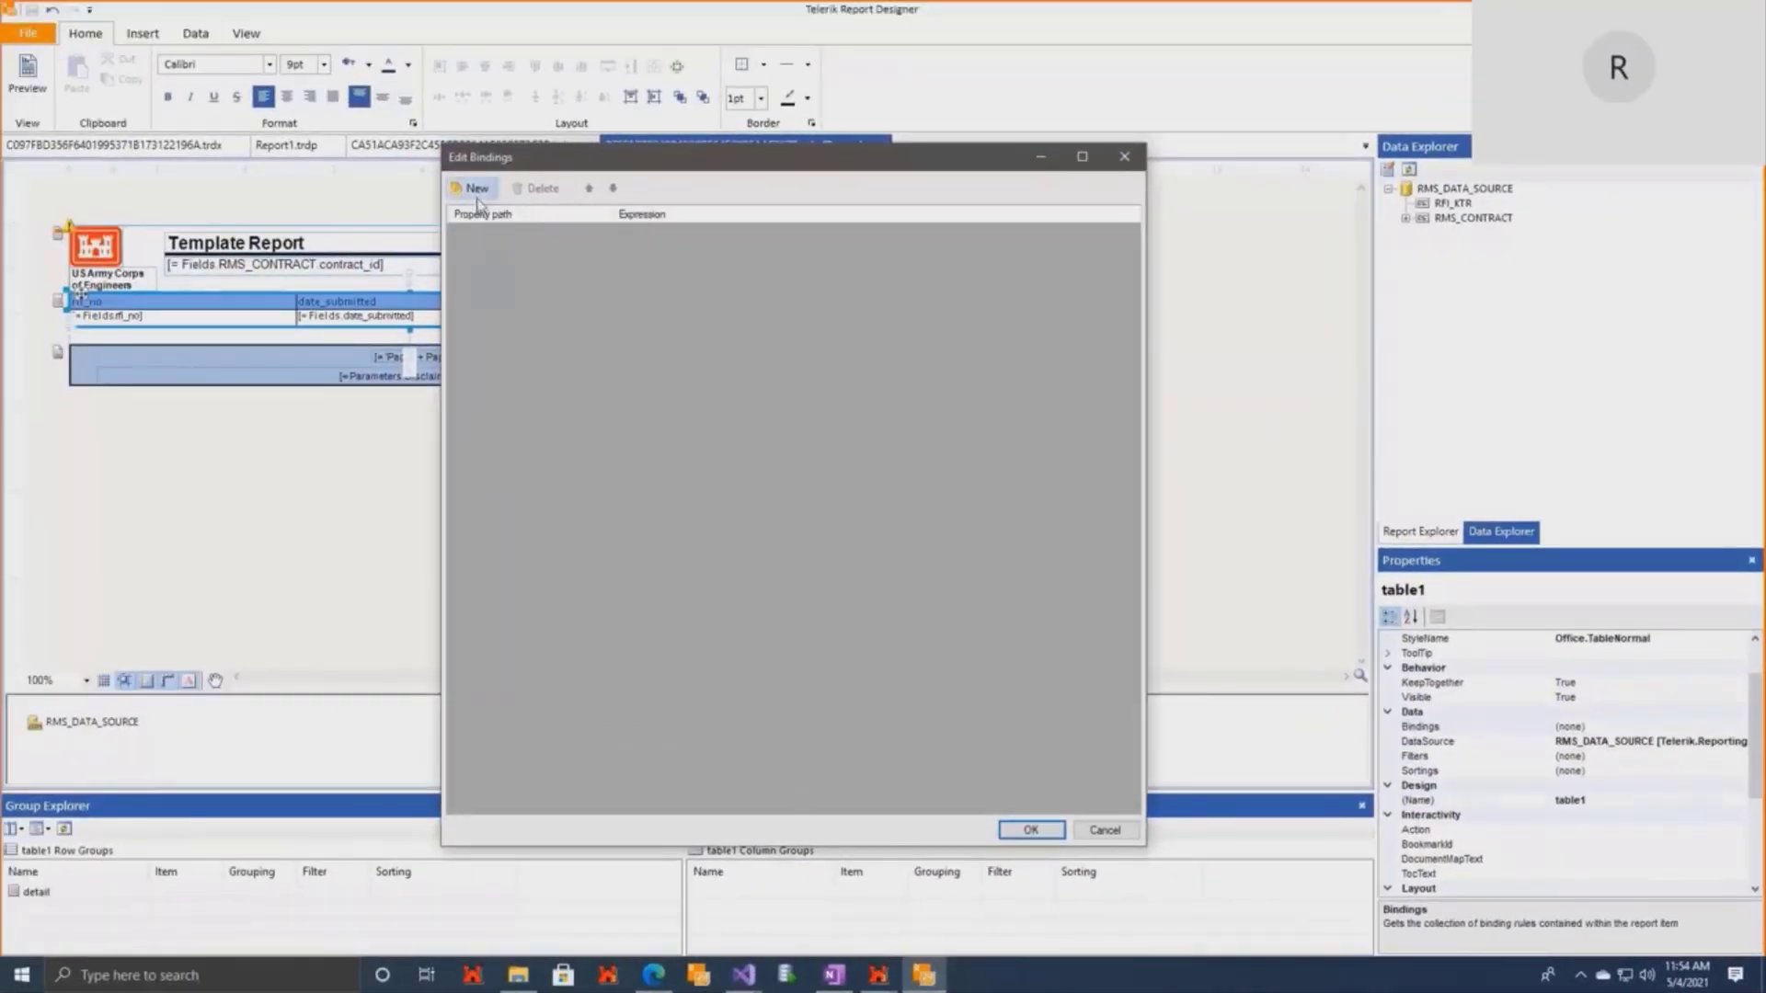
pyautogui.click(476, 189)
pyautogui.click(604, 234)
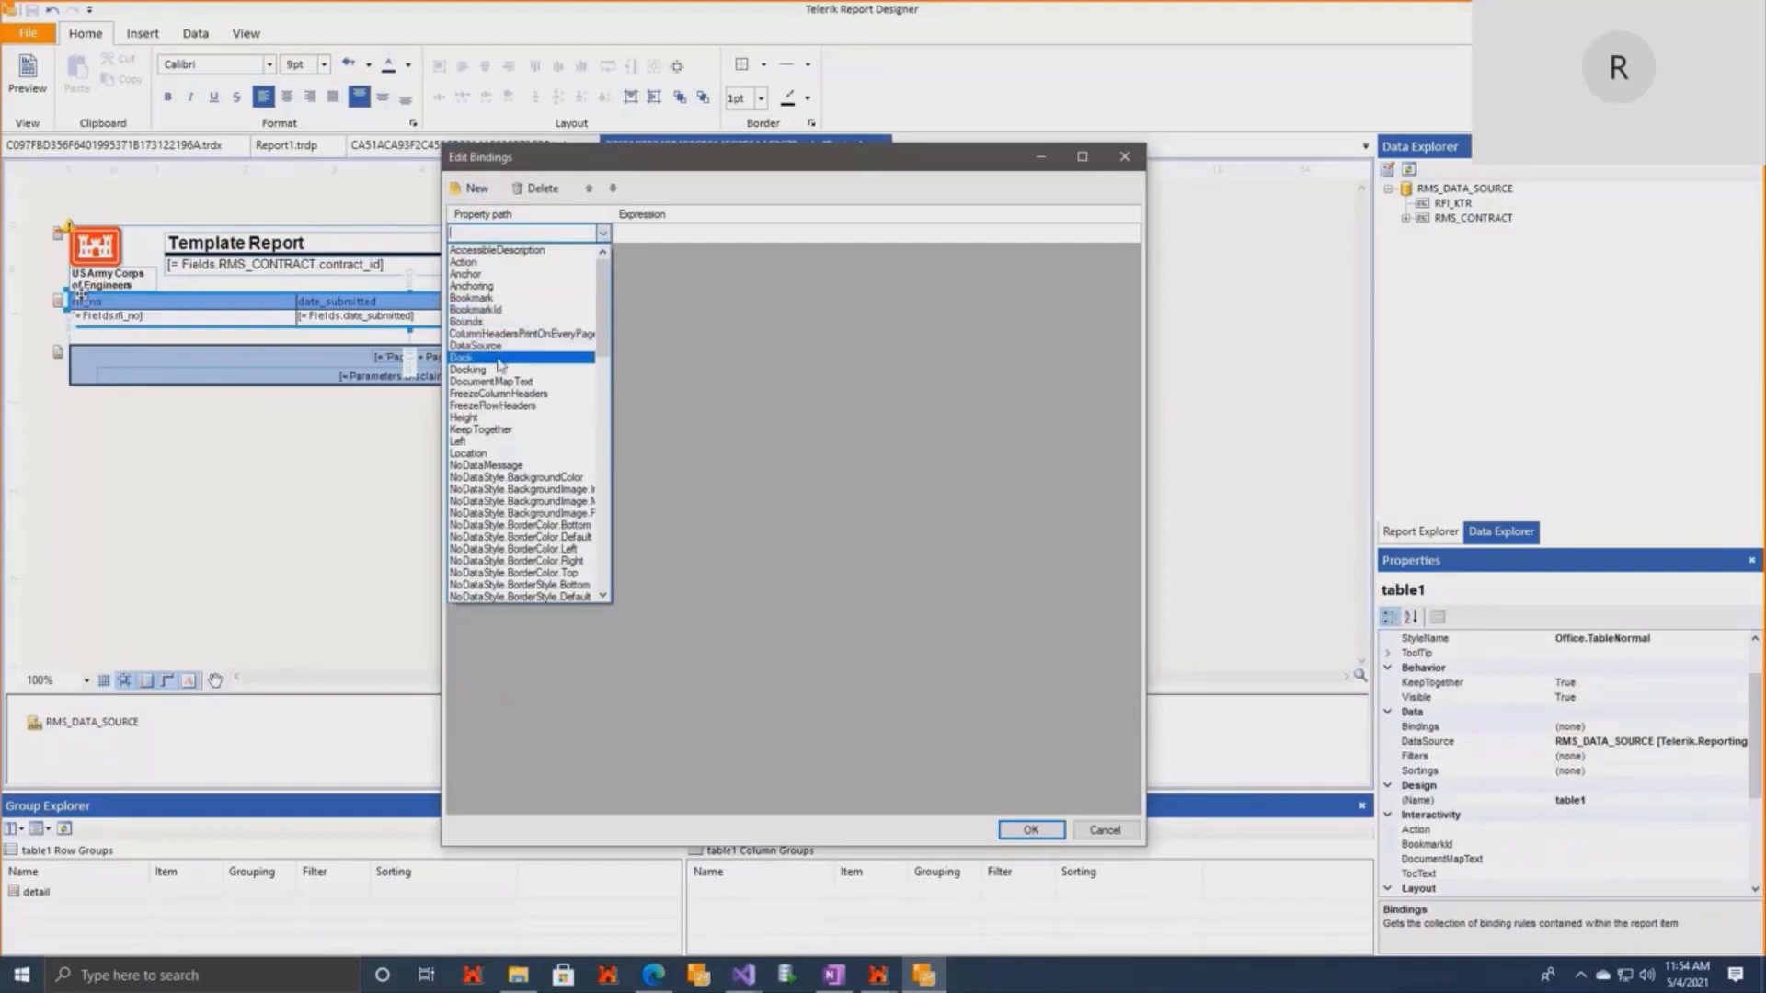
pyautogui.click(1056, 239)
pyautogui.click(1132, 235)
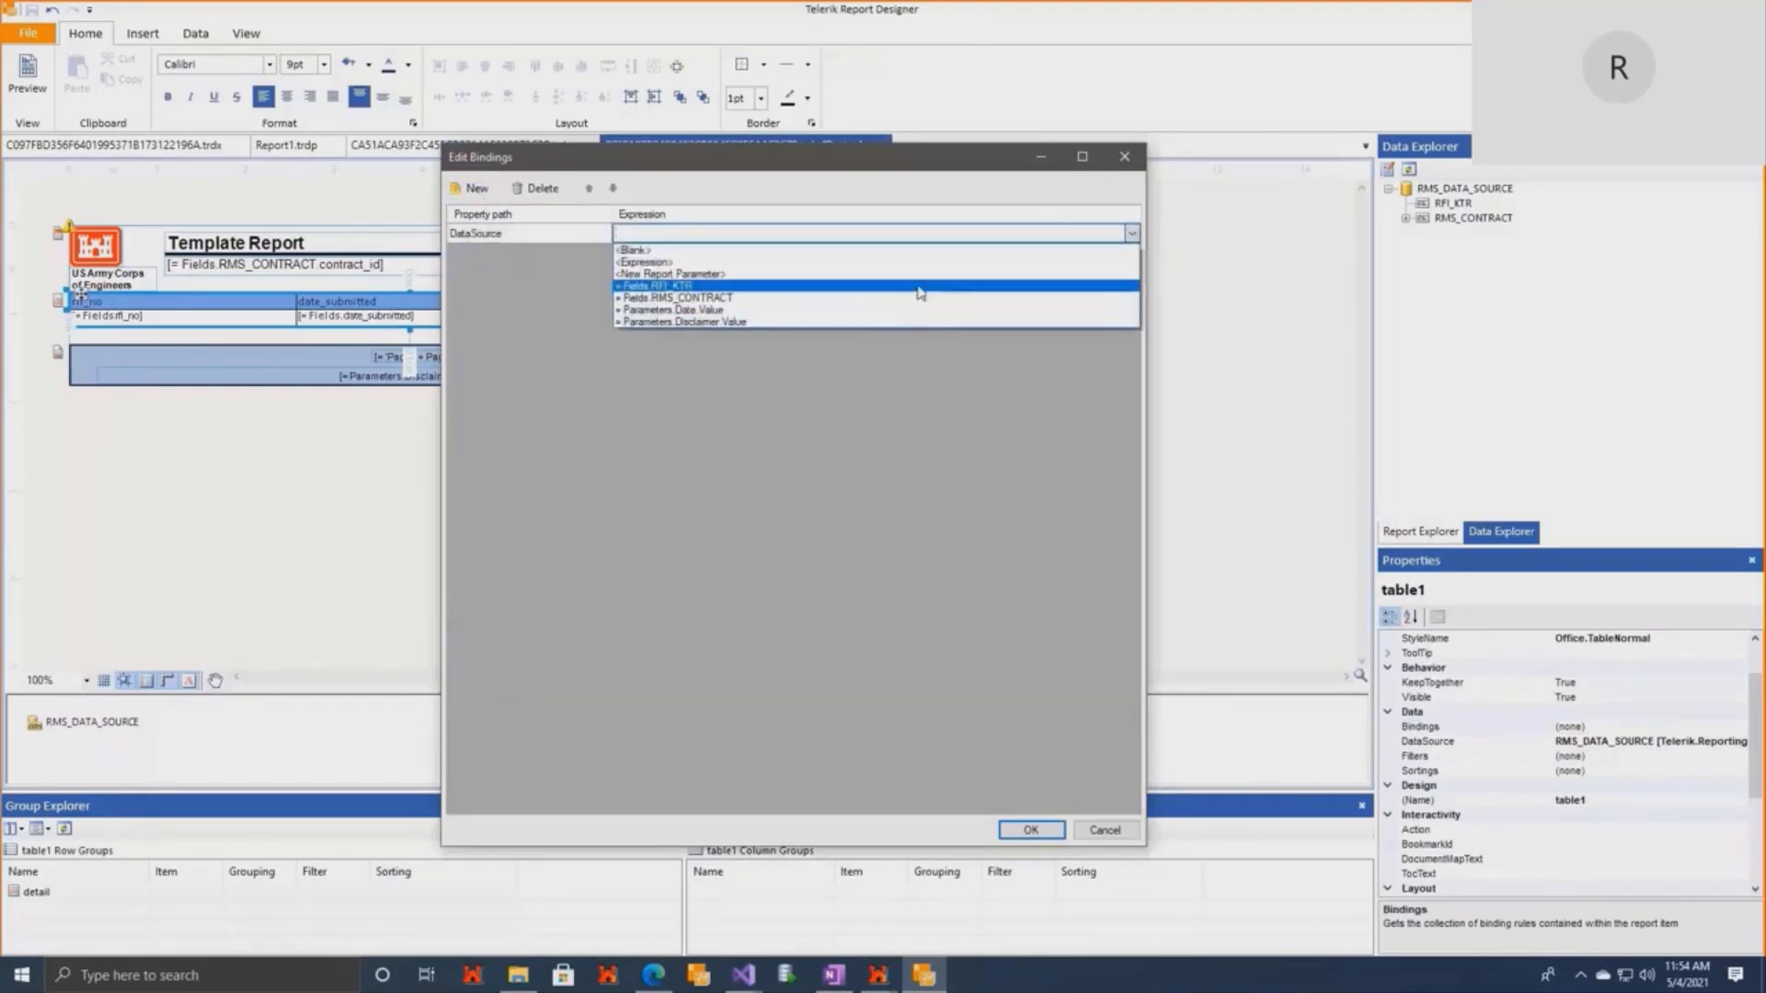
pyautogui.click(886, 286)
pyautogui.click(1030, 830)
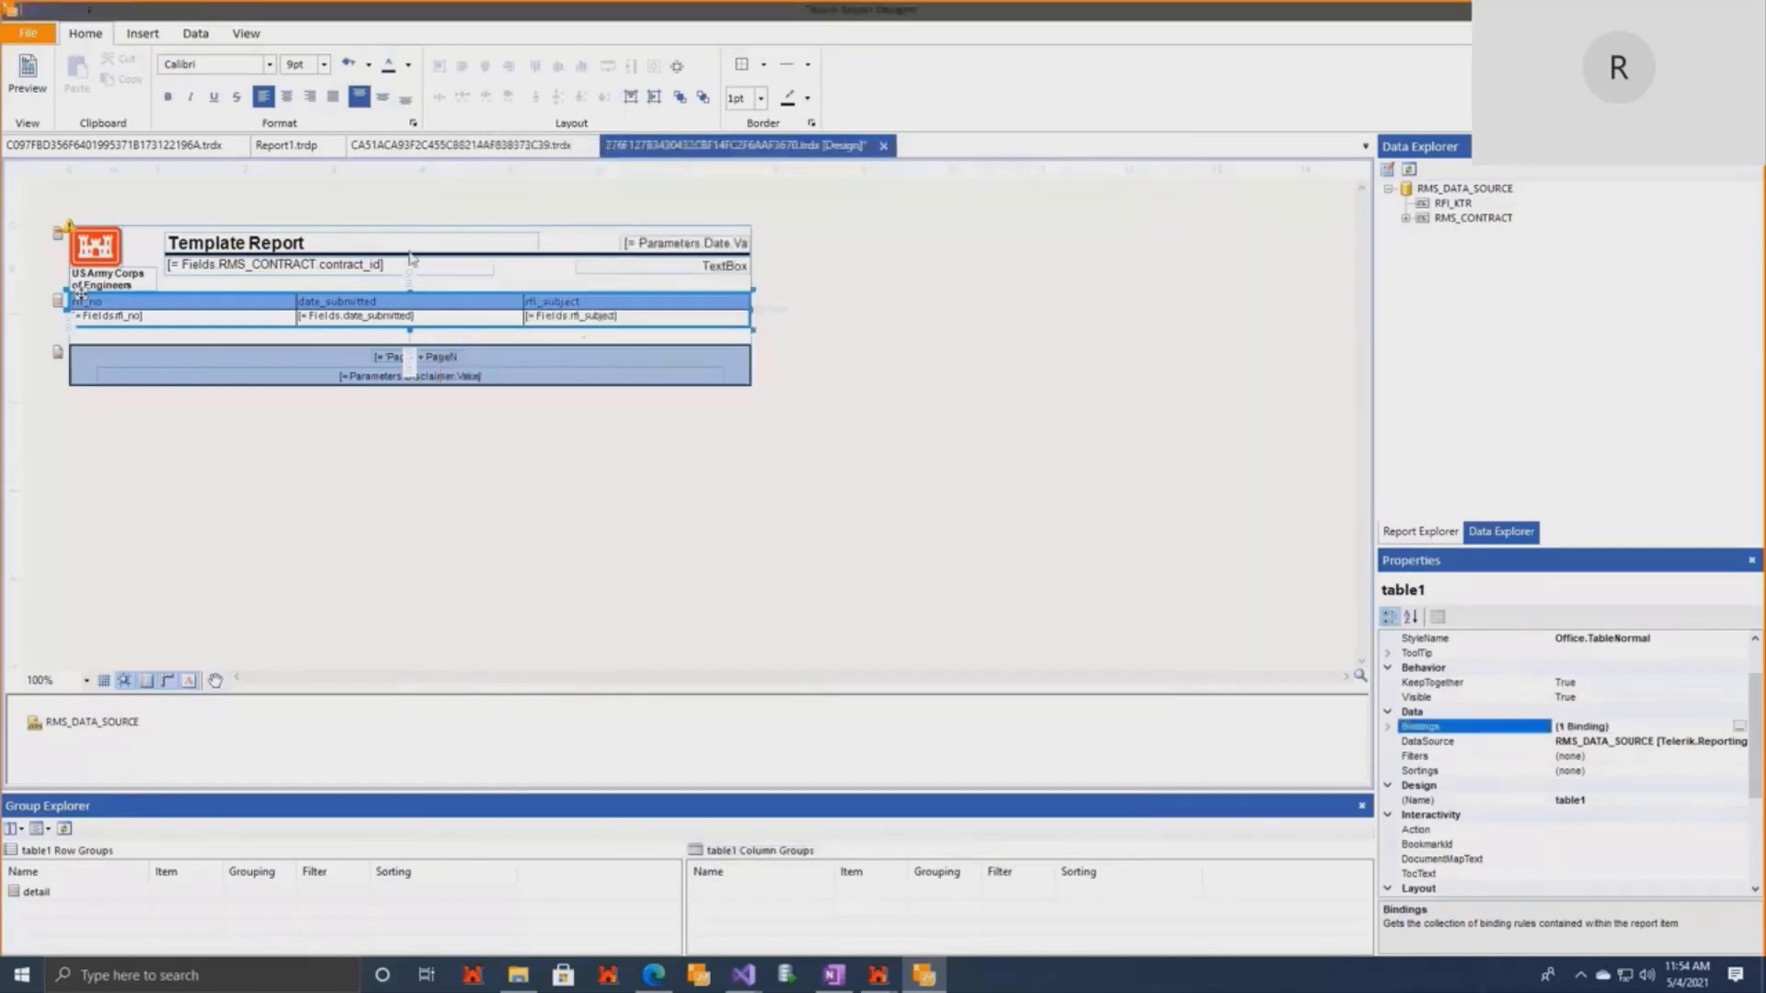
pyautogui.click(35, 90)
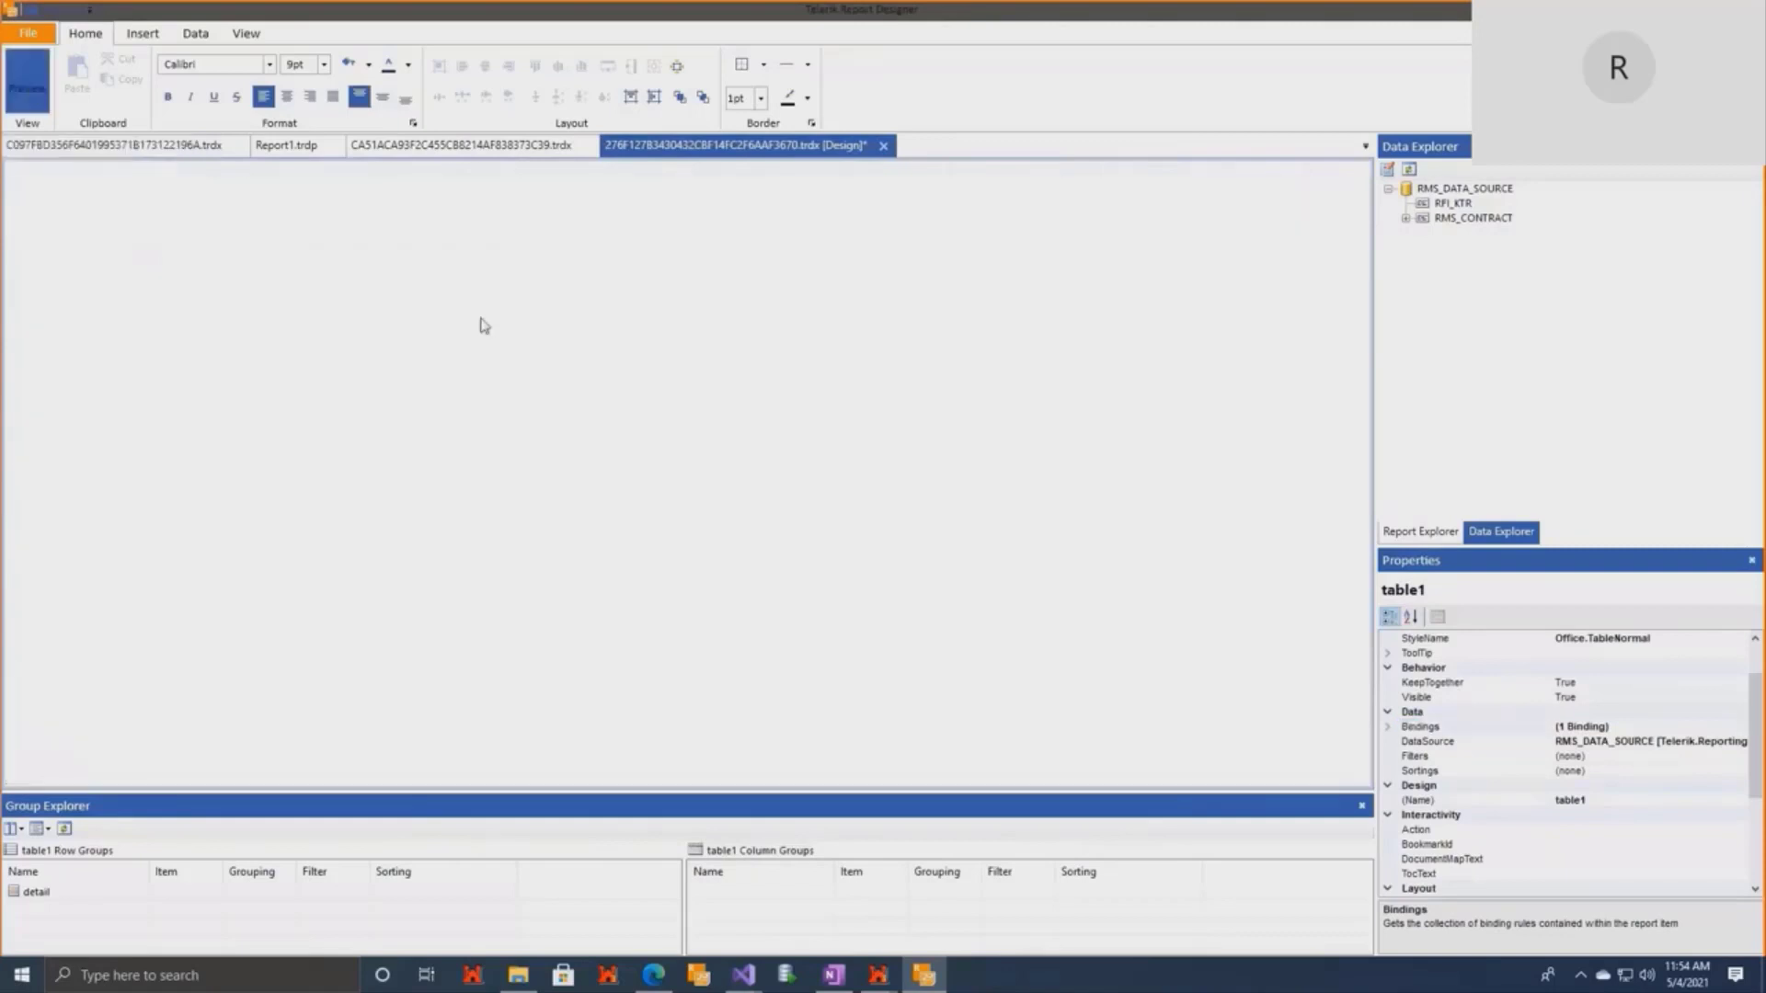
# Look through the RFI rows on the preview pages and return to the report design.
pyautogui.scroll(-1, 314, 361)
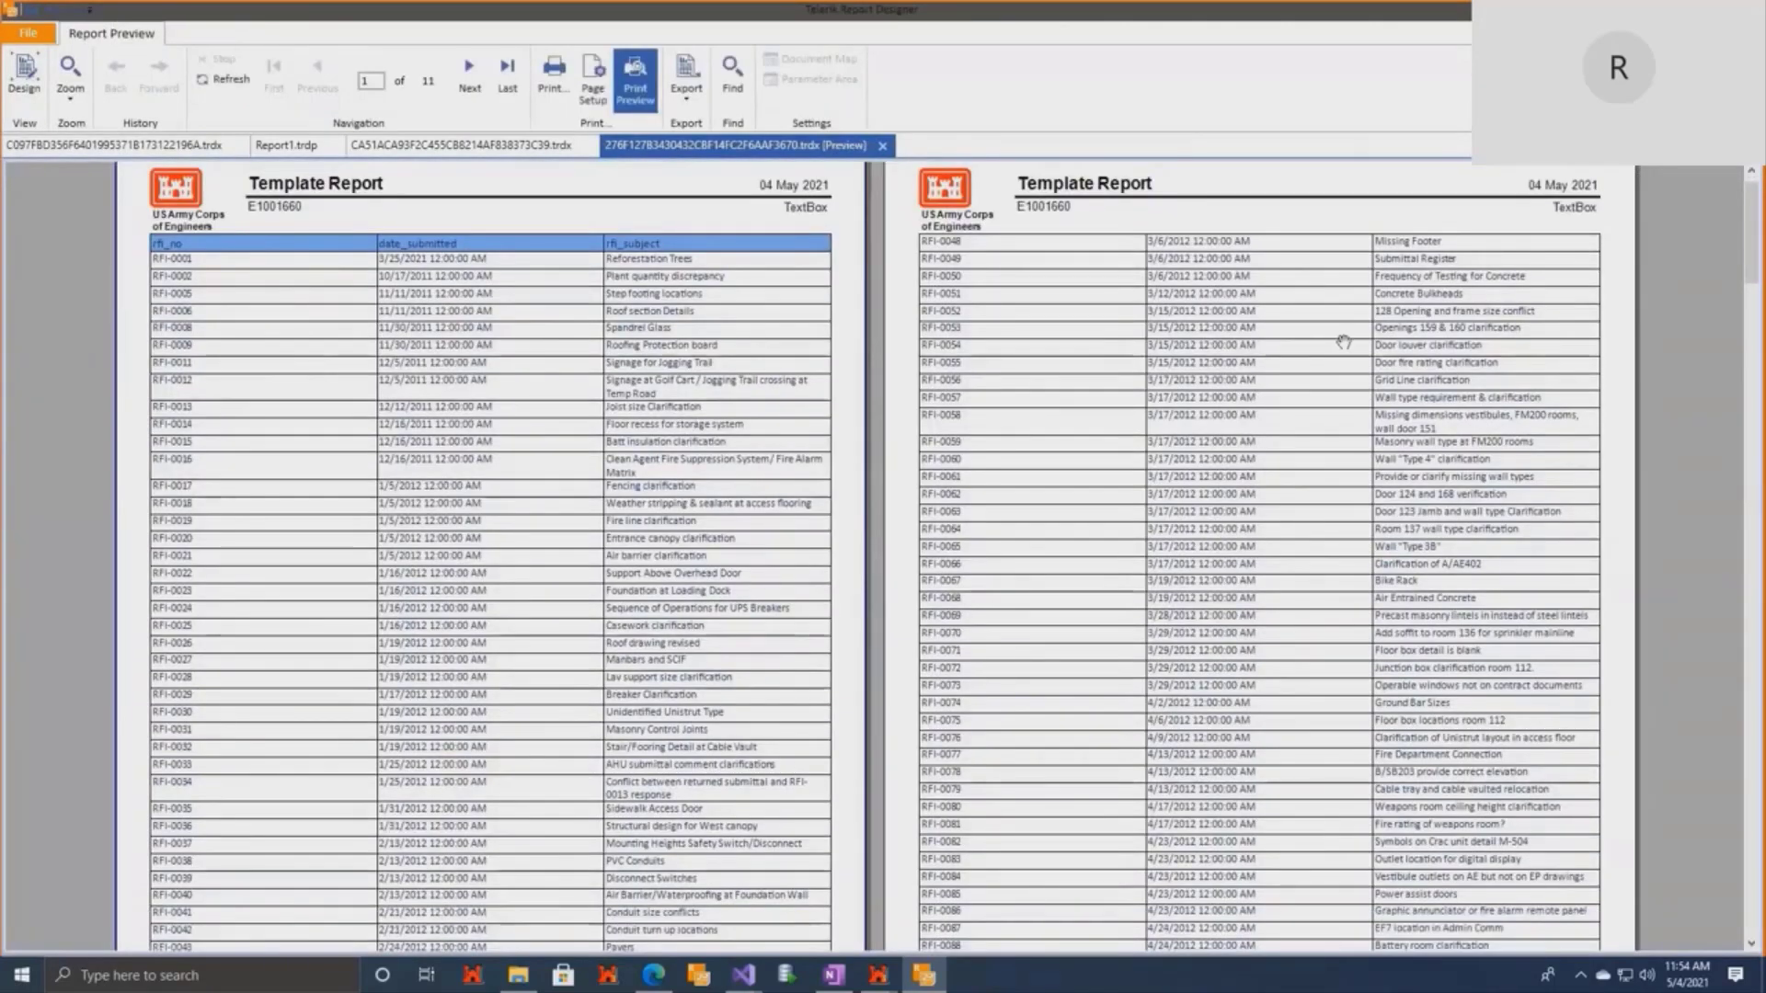
pyautogui.scroll(-1, 598, 449)
pyautogui.scroll(3, 599, 449)
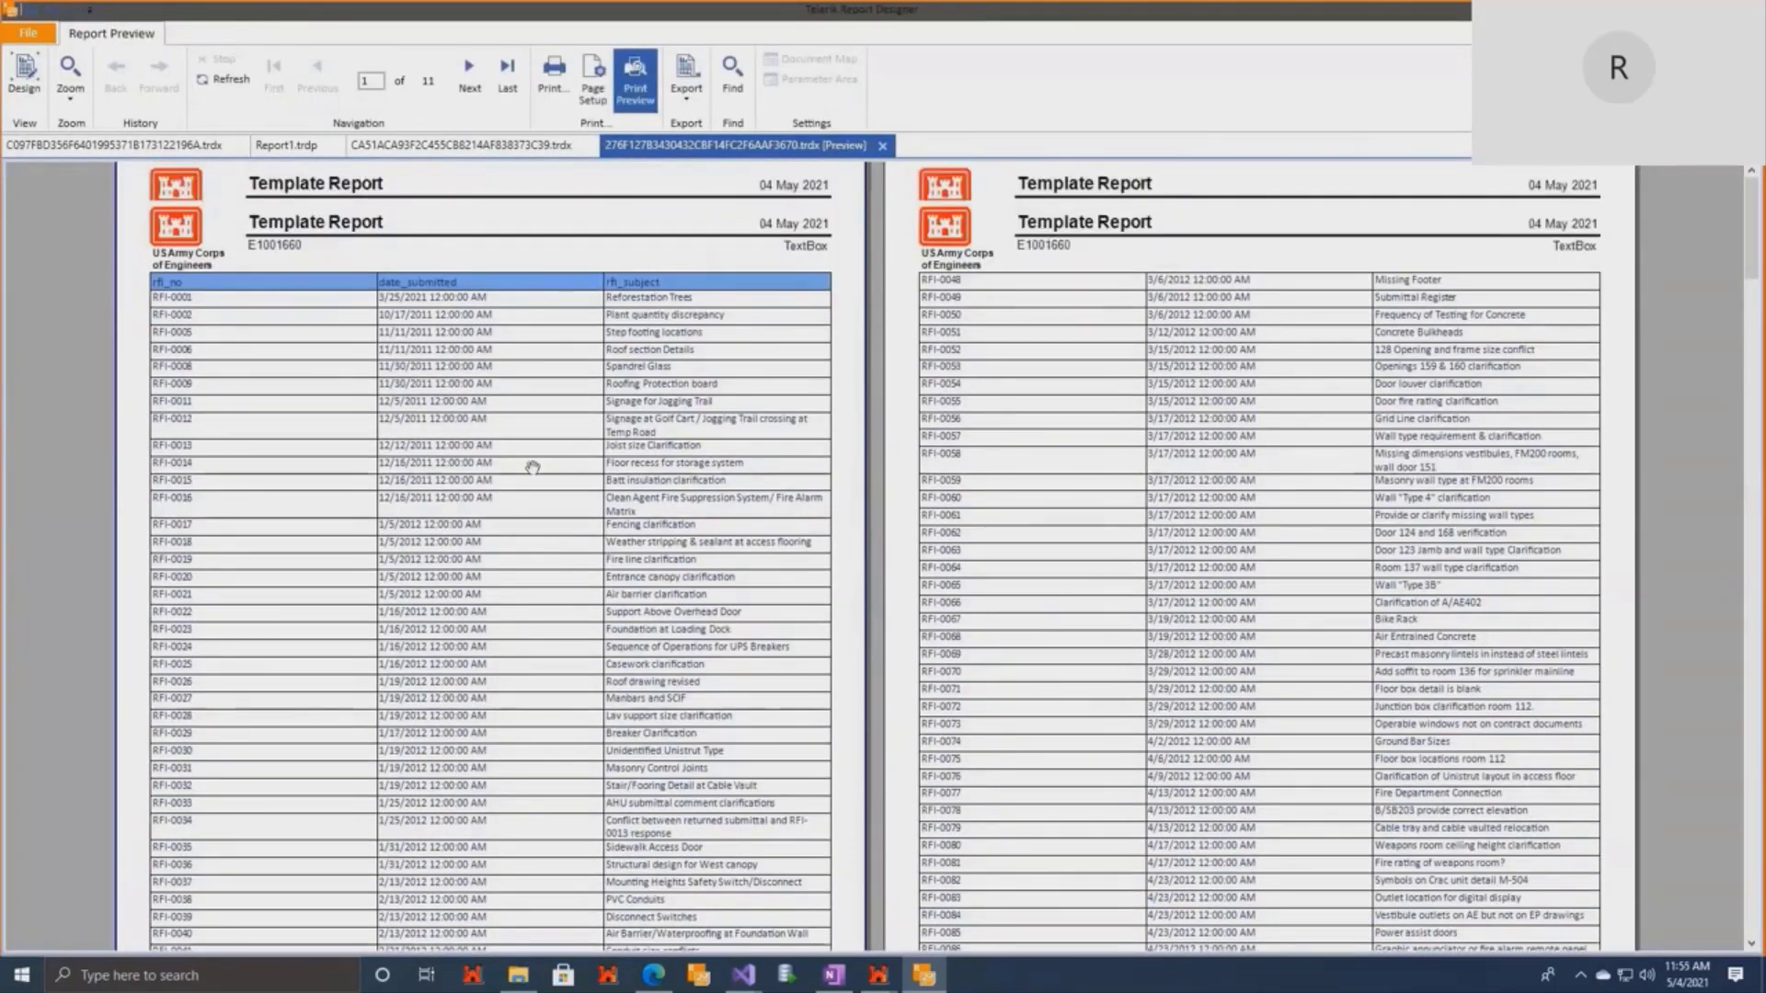
pyautogui.click(24, 78)
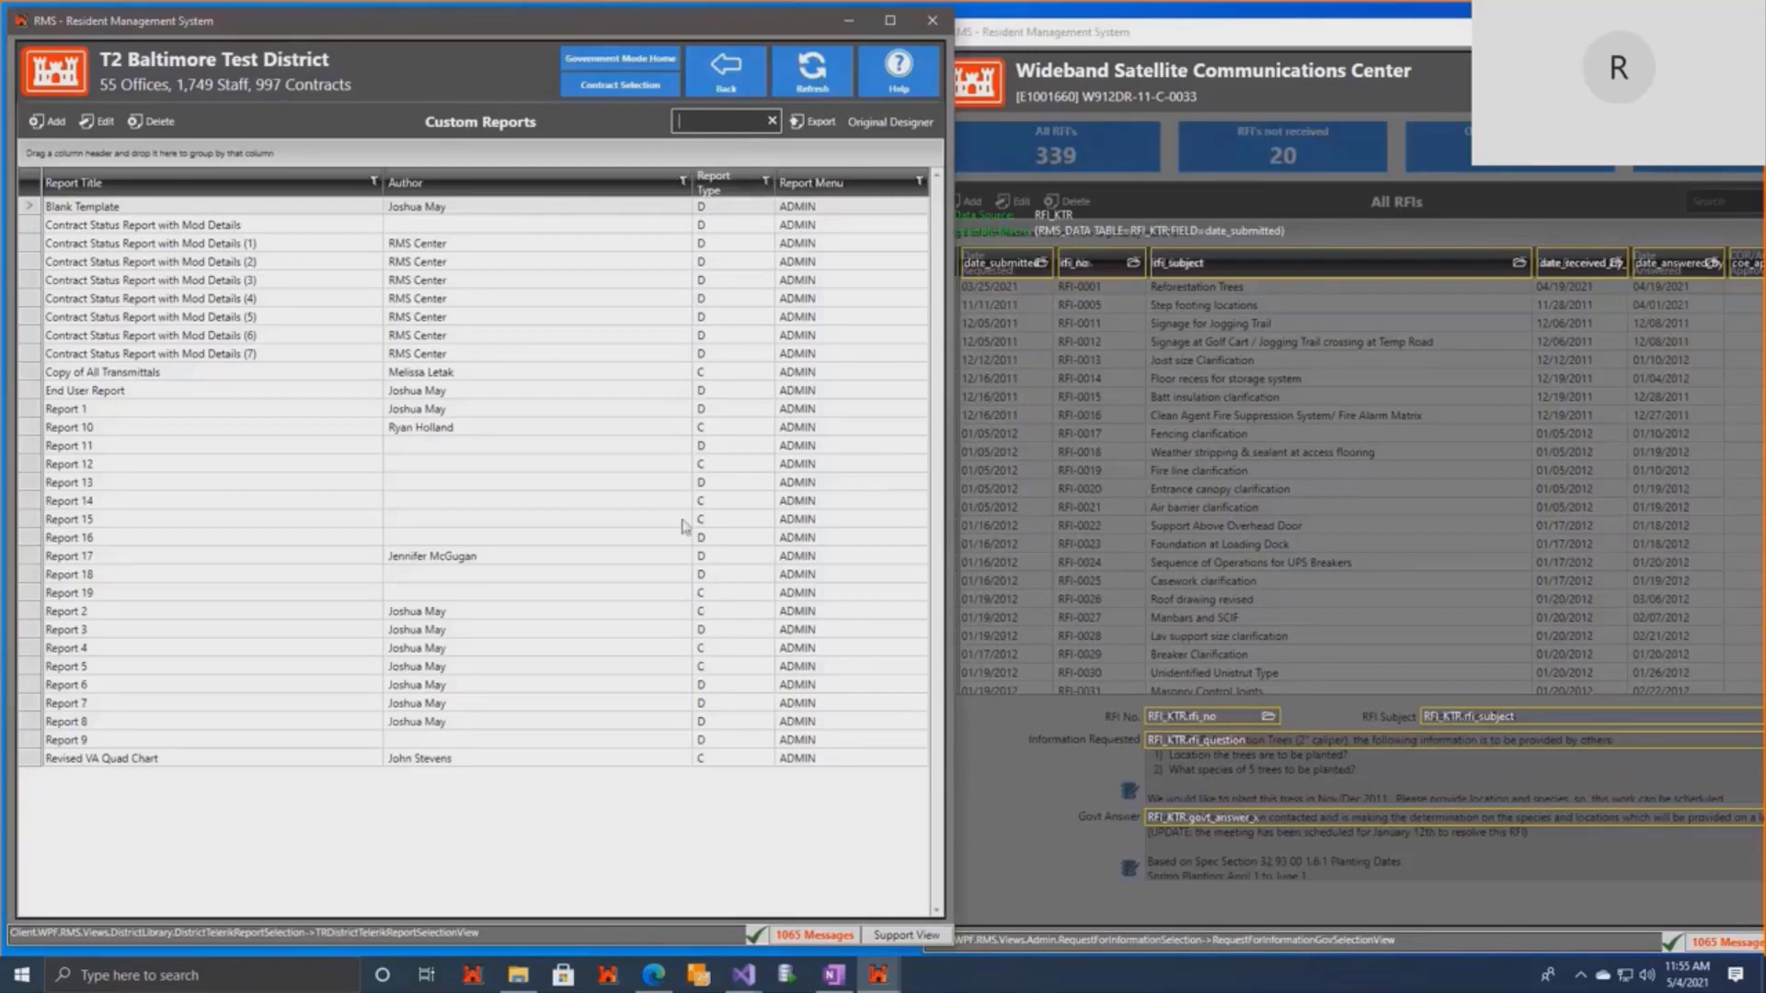
# Add a query definition named QRYD_RFI with the title RFI to the District Library's Query Definitions.
pyautogui.click(629, 686)
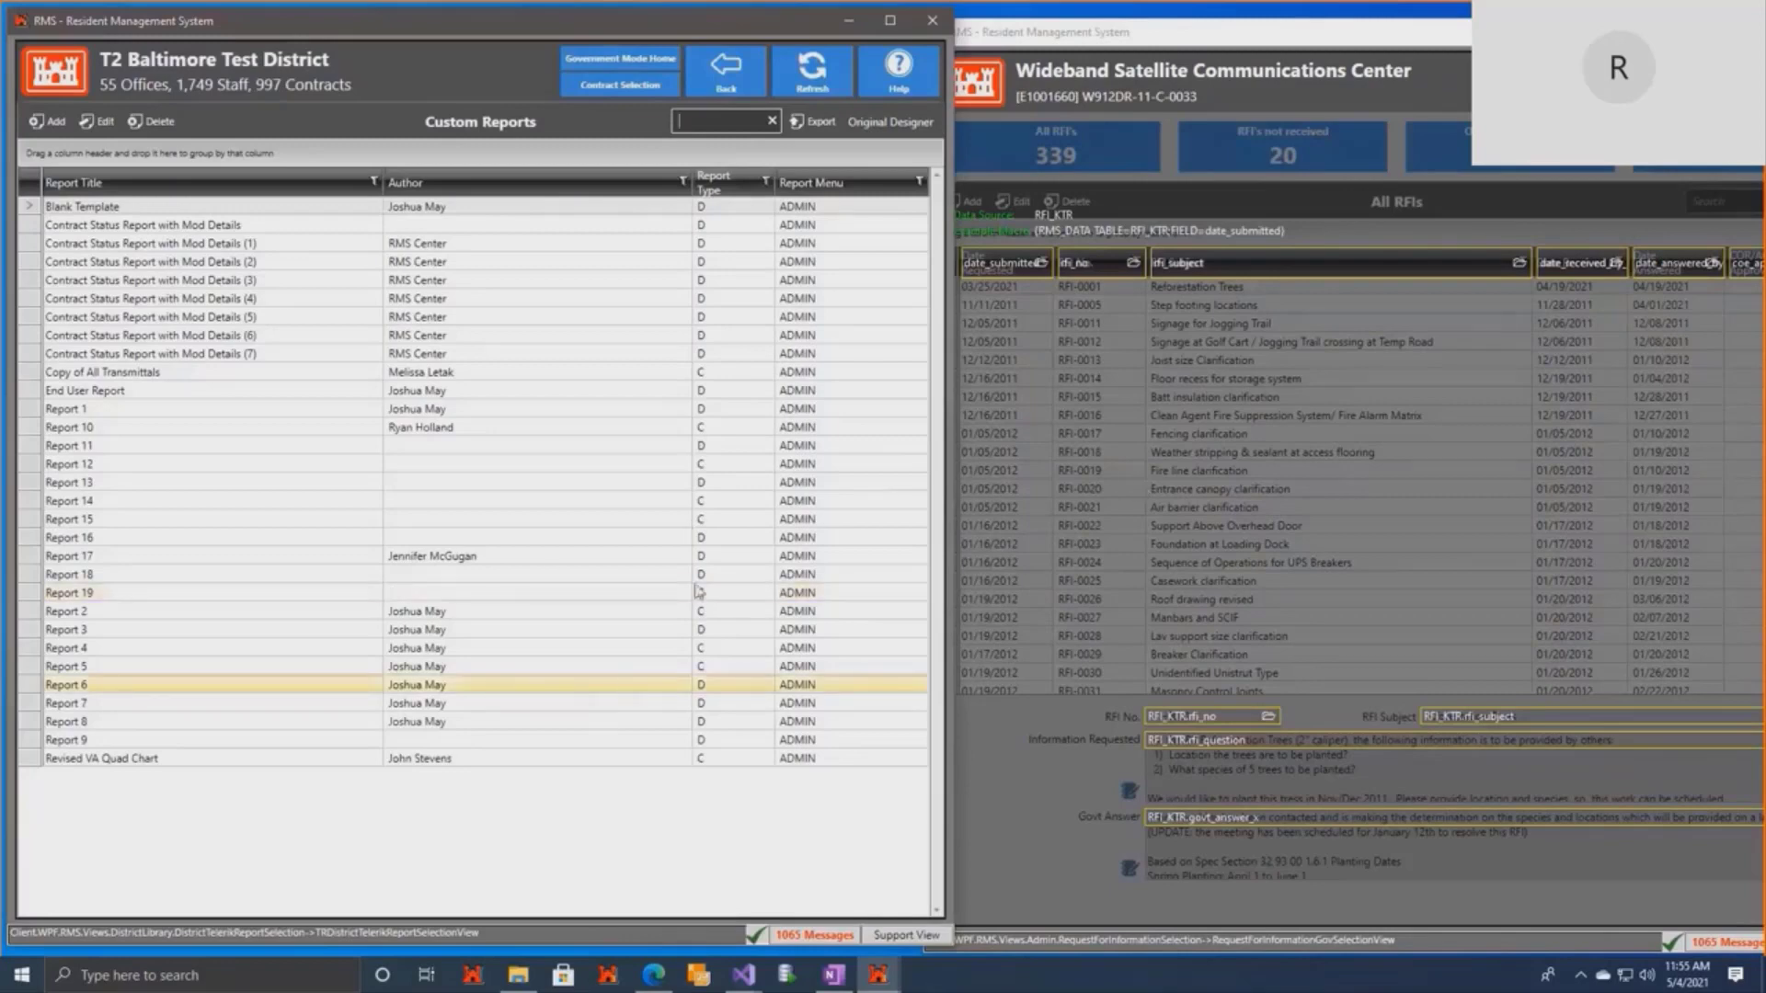
pyautogui.click(727, 91)
pyautogui.click(726, 95)
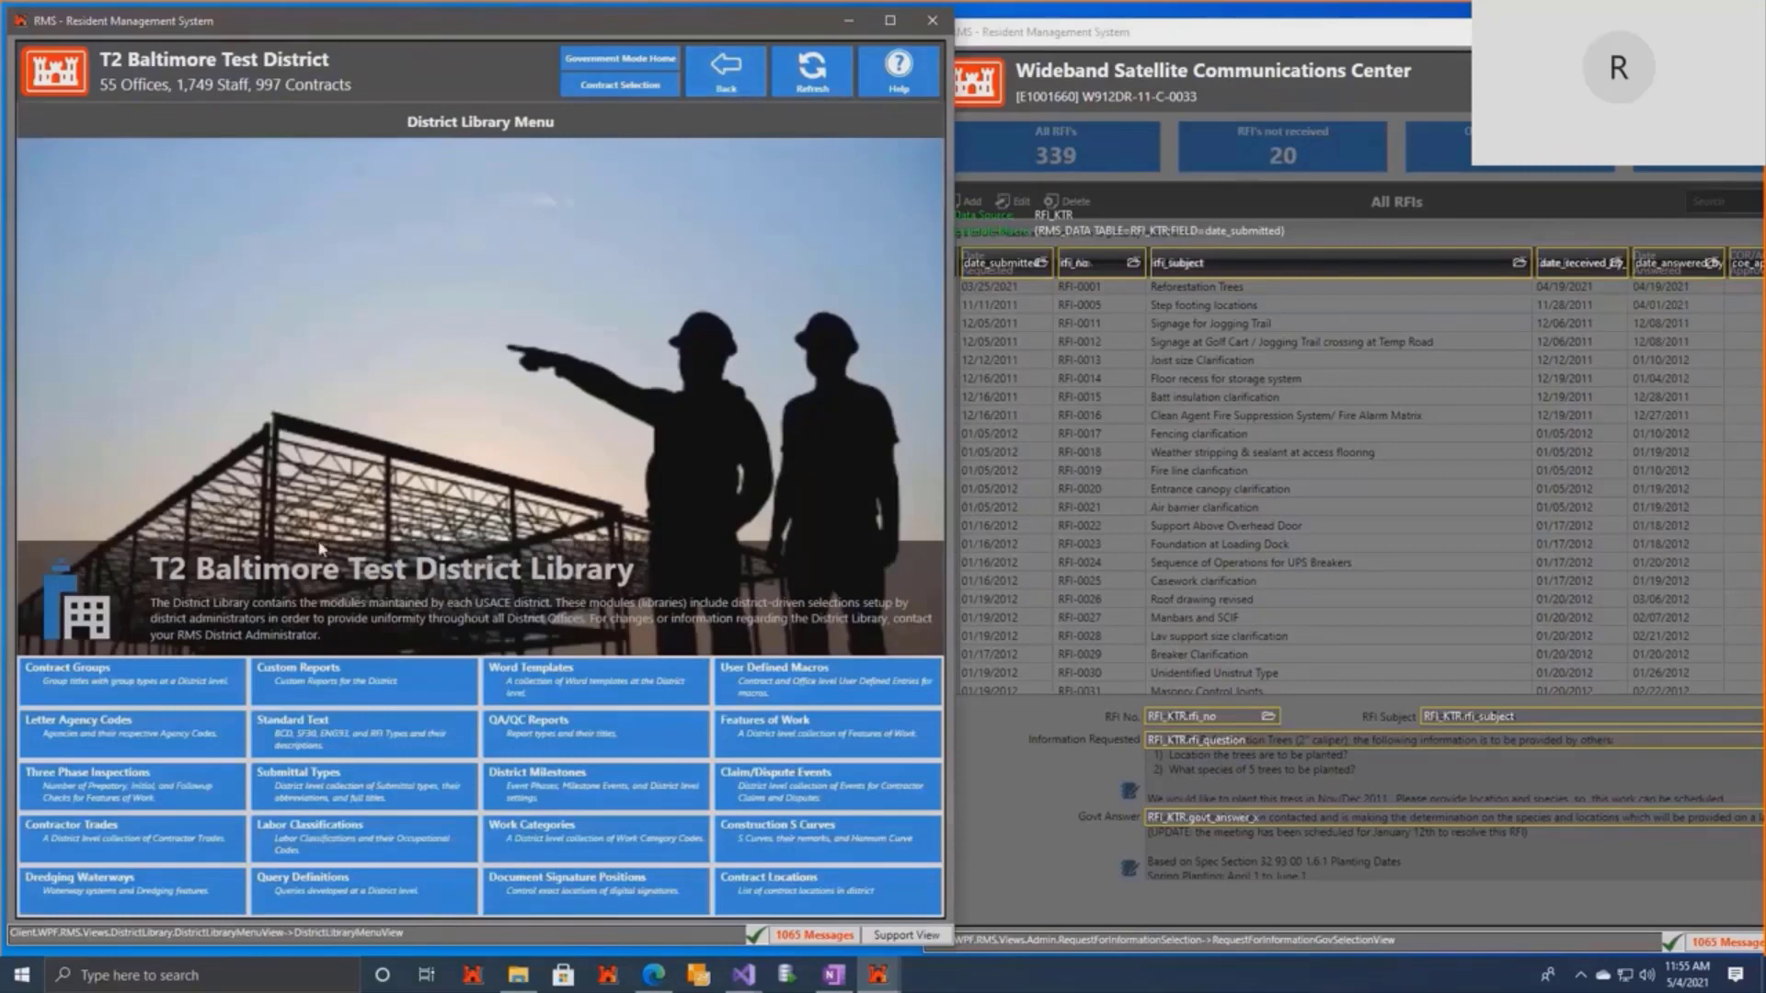
pyautogui.click(326, 899)
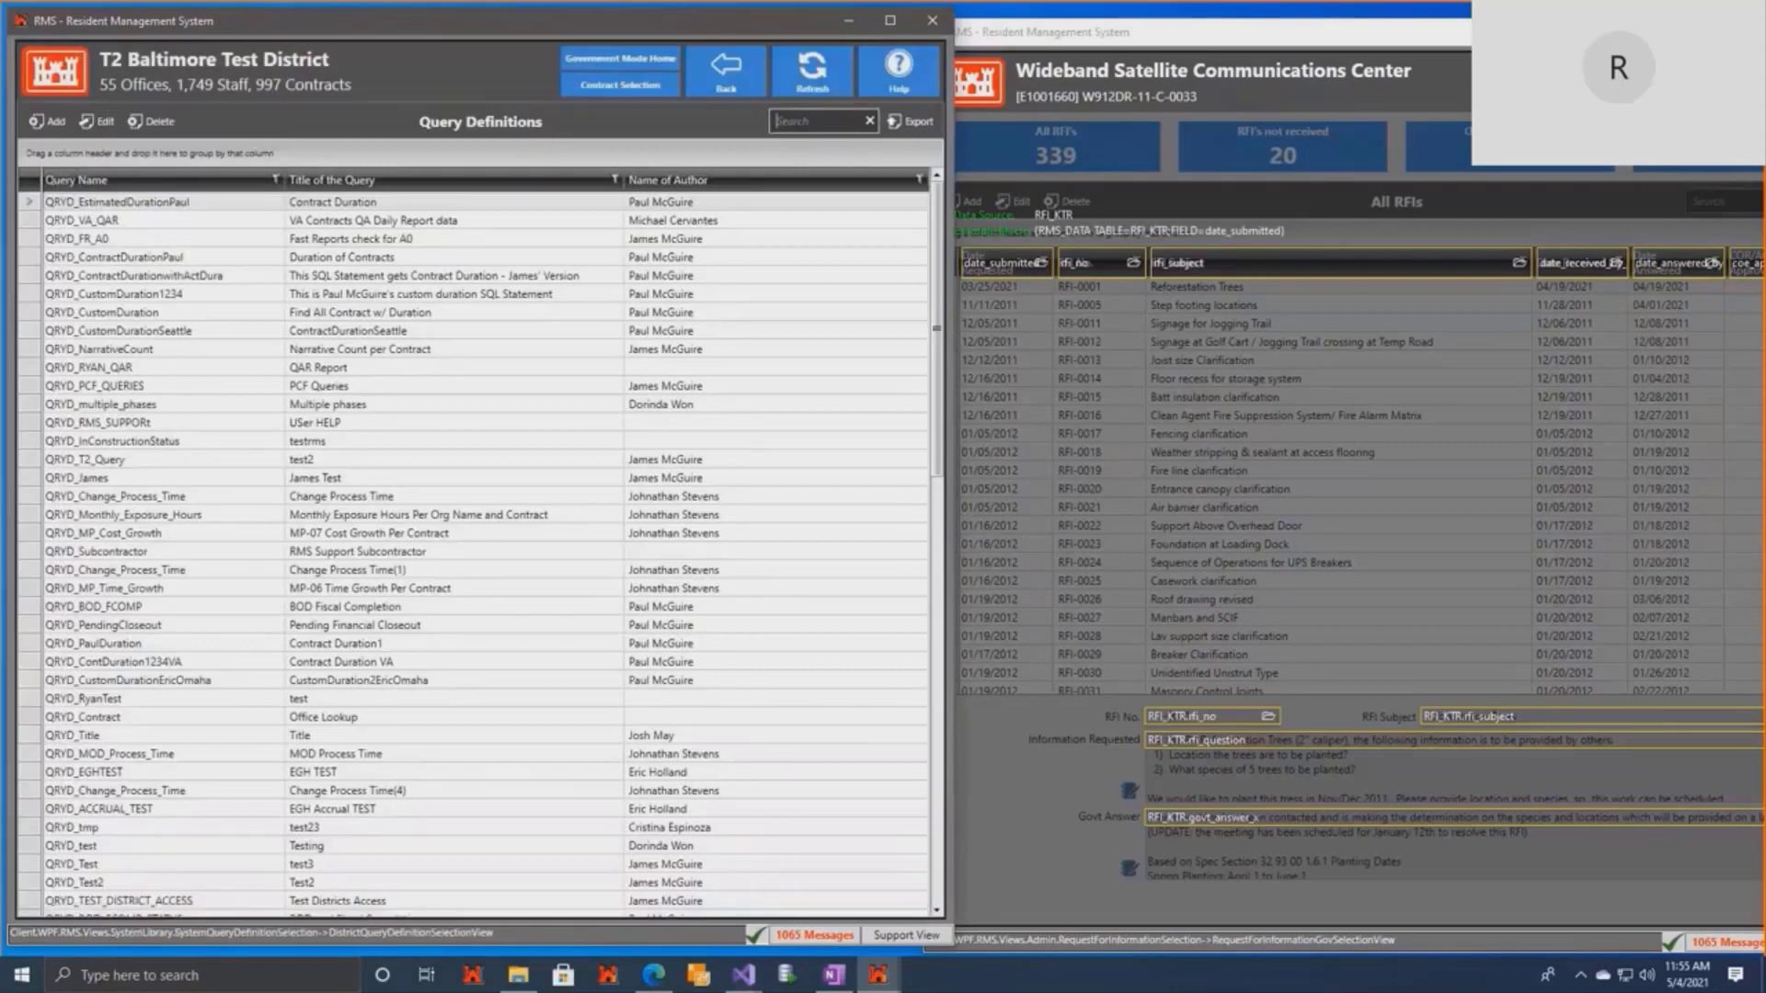
pyautogui.click(47, 121)
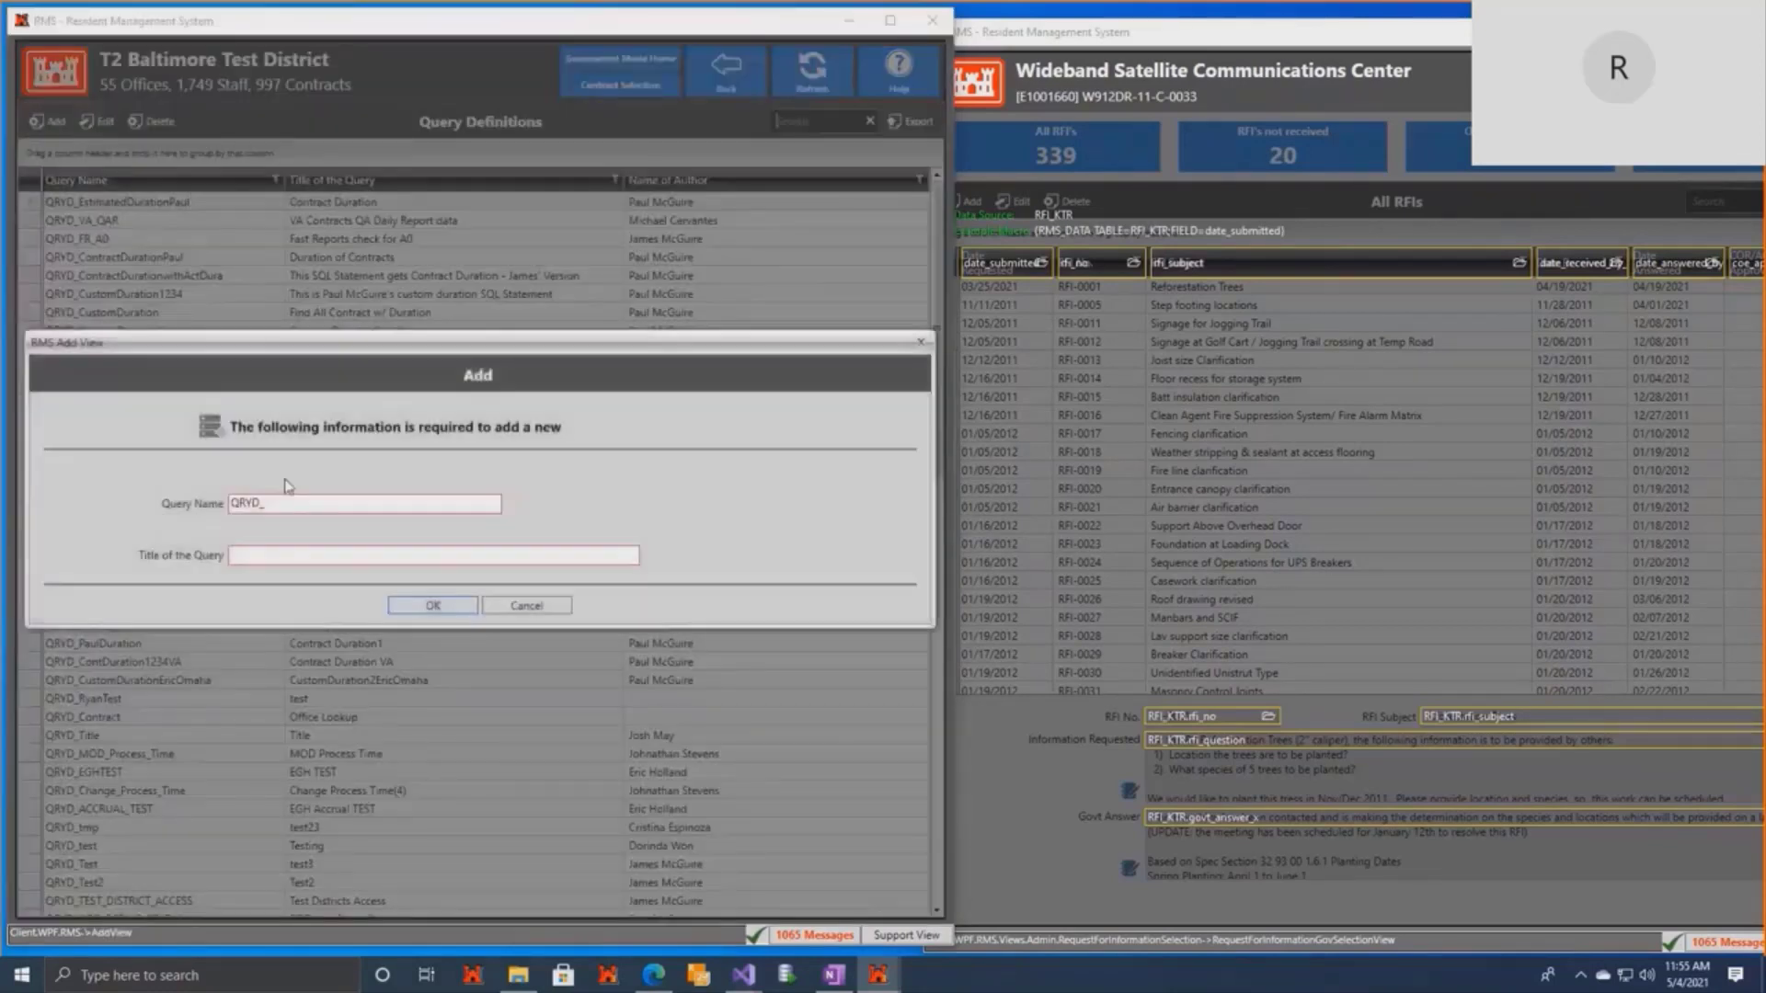
pyautogui.click(335, 506)
pyautogui.write('RFIRFI')
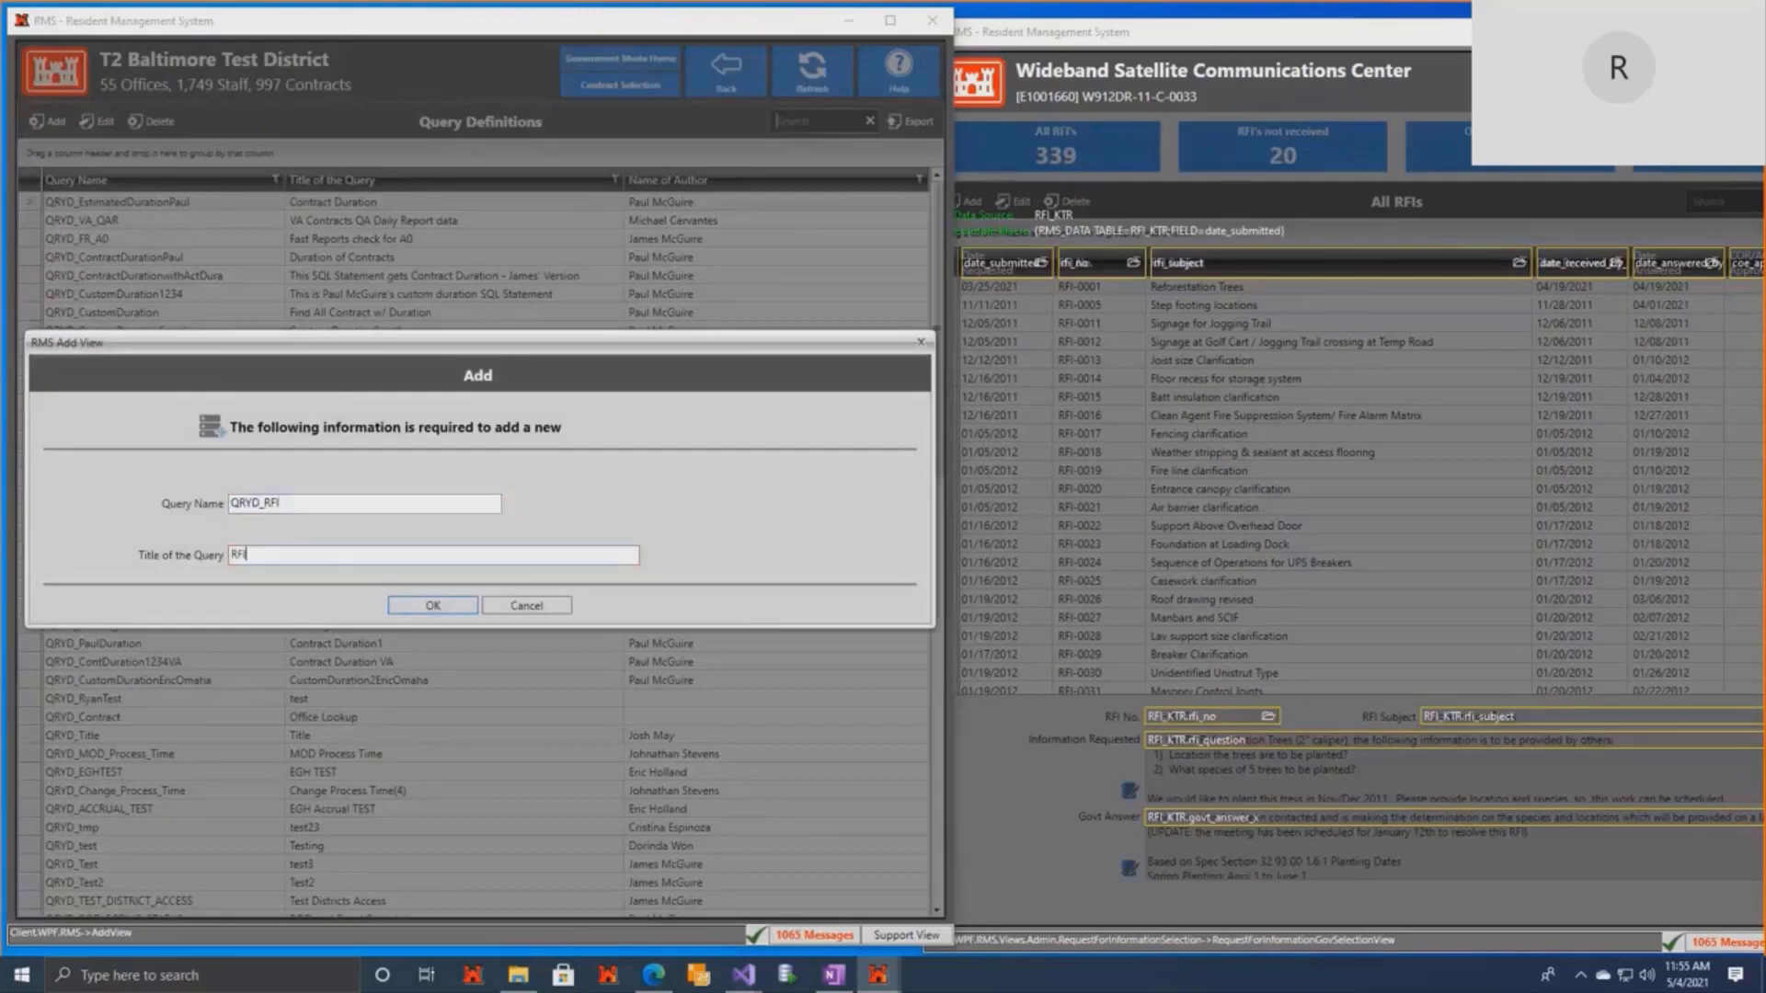
pyautogui.click(438, 603)
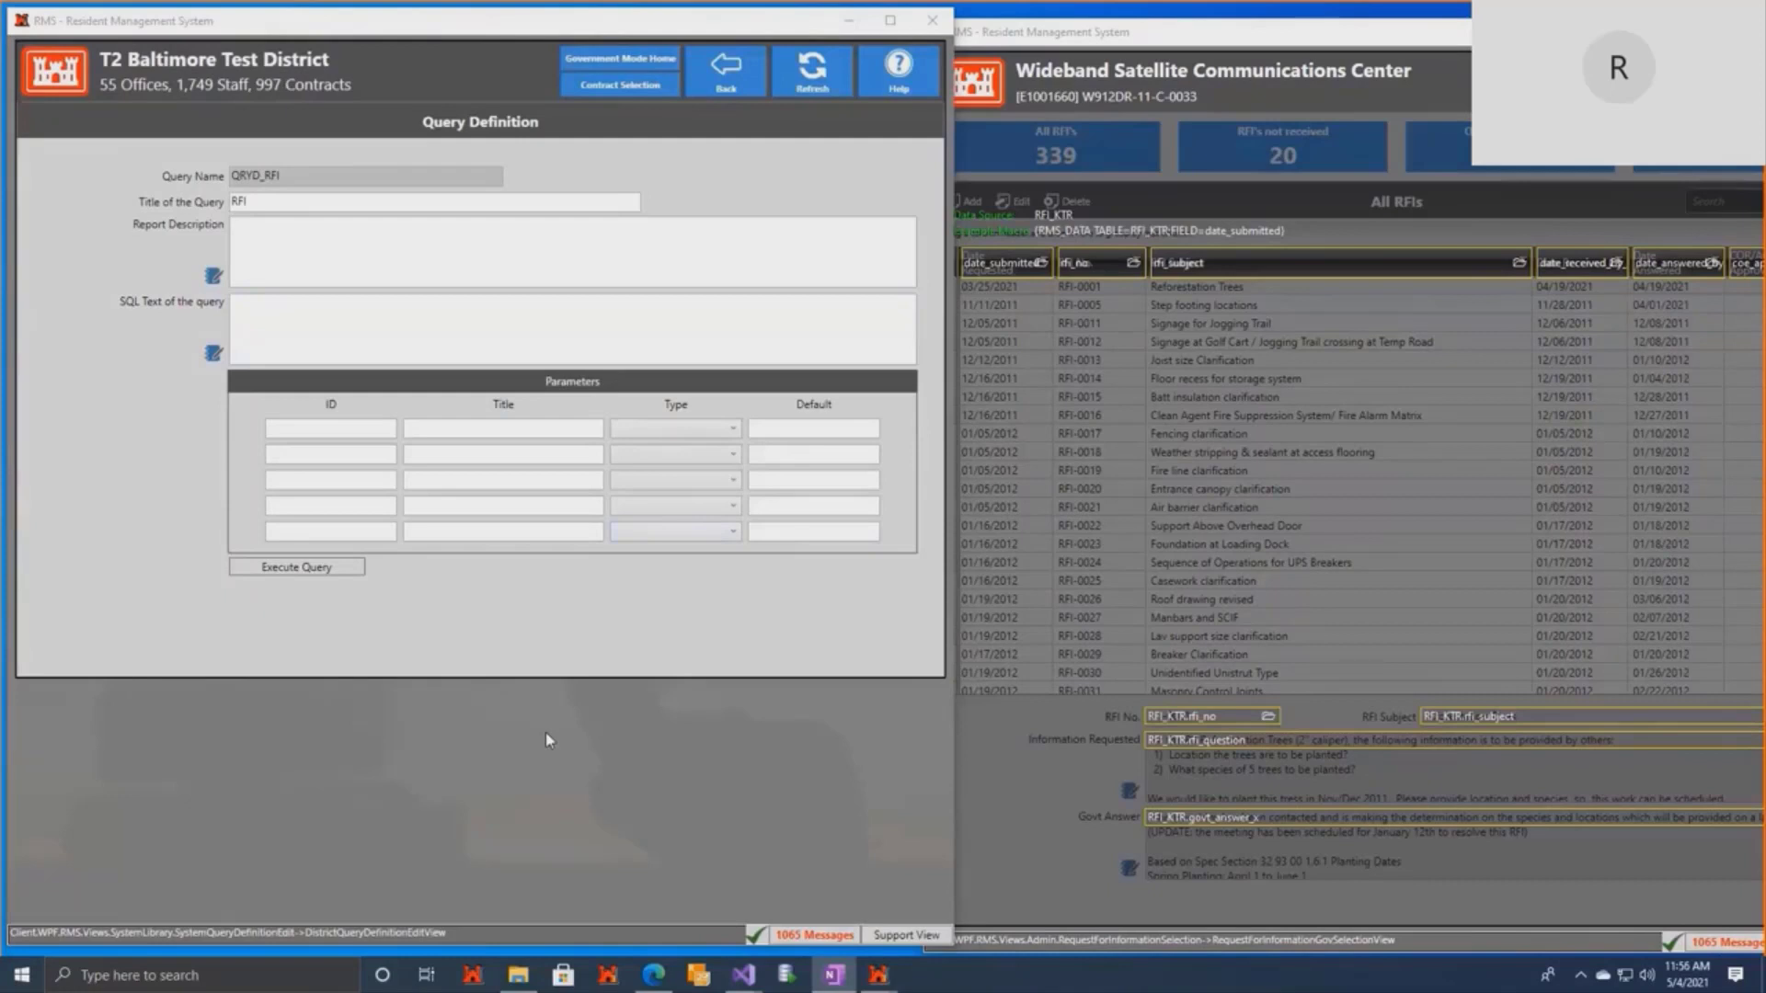
# Set the query's SQL to select DATE_SUBMITTED, RFI_NO and RFI_SUBJECT from RFI_KTR joined with CONTRACT and OFFICES where OFFICE_ID = :officeID and ROWNUM <= 150.
pyautogui.click(213, 354)
pyautogui.write('SELECT R.DATE_SUBMITTED, R.RFI_NO, R.RFI_SUBJECT FROM RFI_KTR R  LEFT OUTER JOIN CONTRACT C ON C.CONTRACT_ID = R.CONTRACT_ID  LEFT OUTER JOIN OFFICES O ON O.OFFICE_ID = C.OFFICE_ID WHERE O.OFFICE_ID = :officeID AND ROWNUM <= 150')
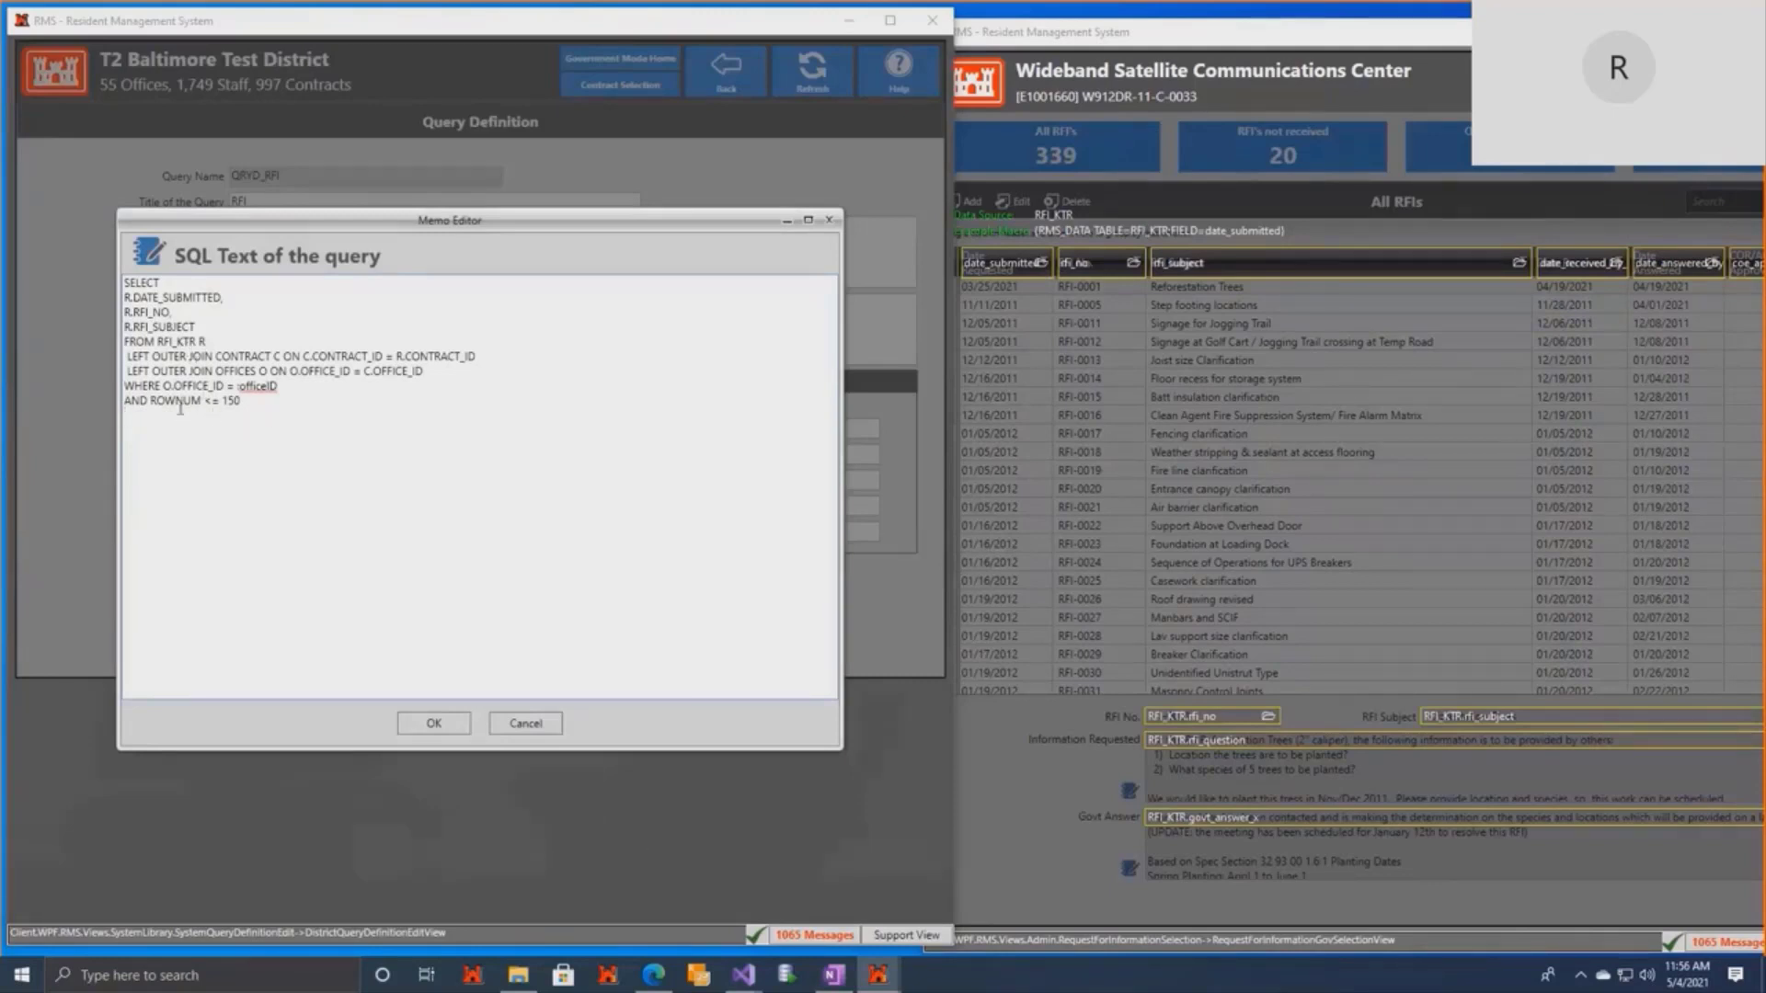
pyautogui.moveTo(244, 402); pyautogui.dragTo(124, 387)
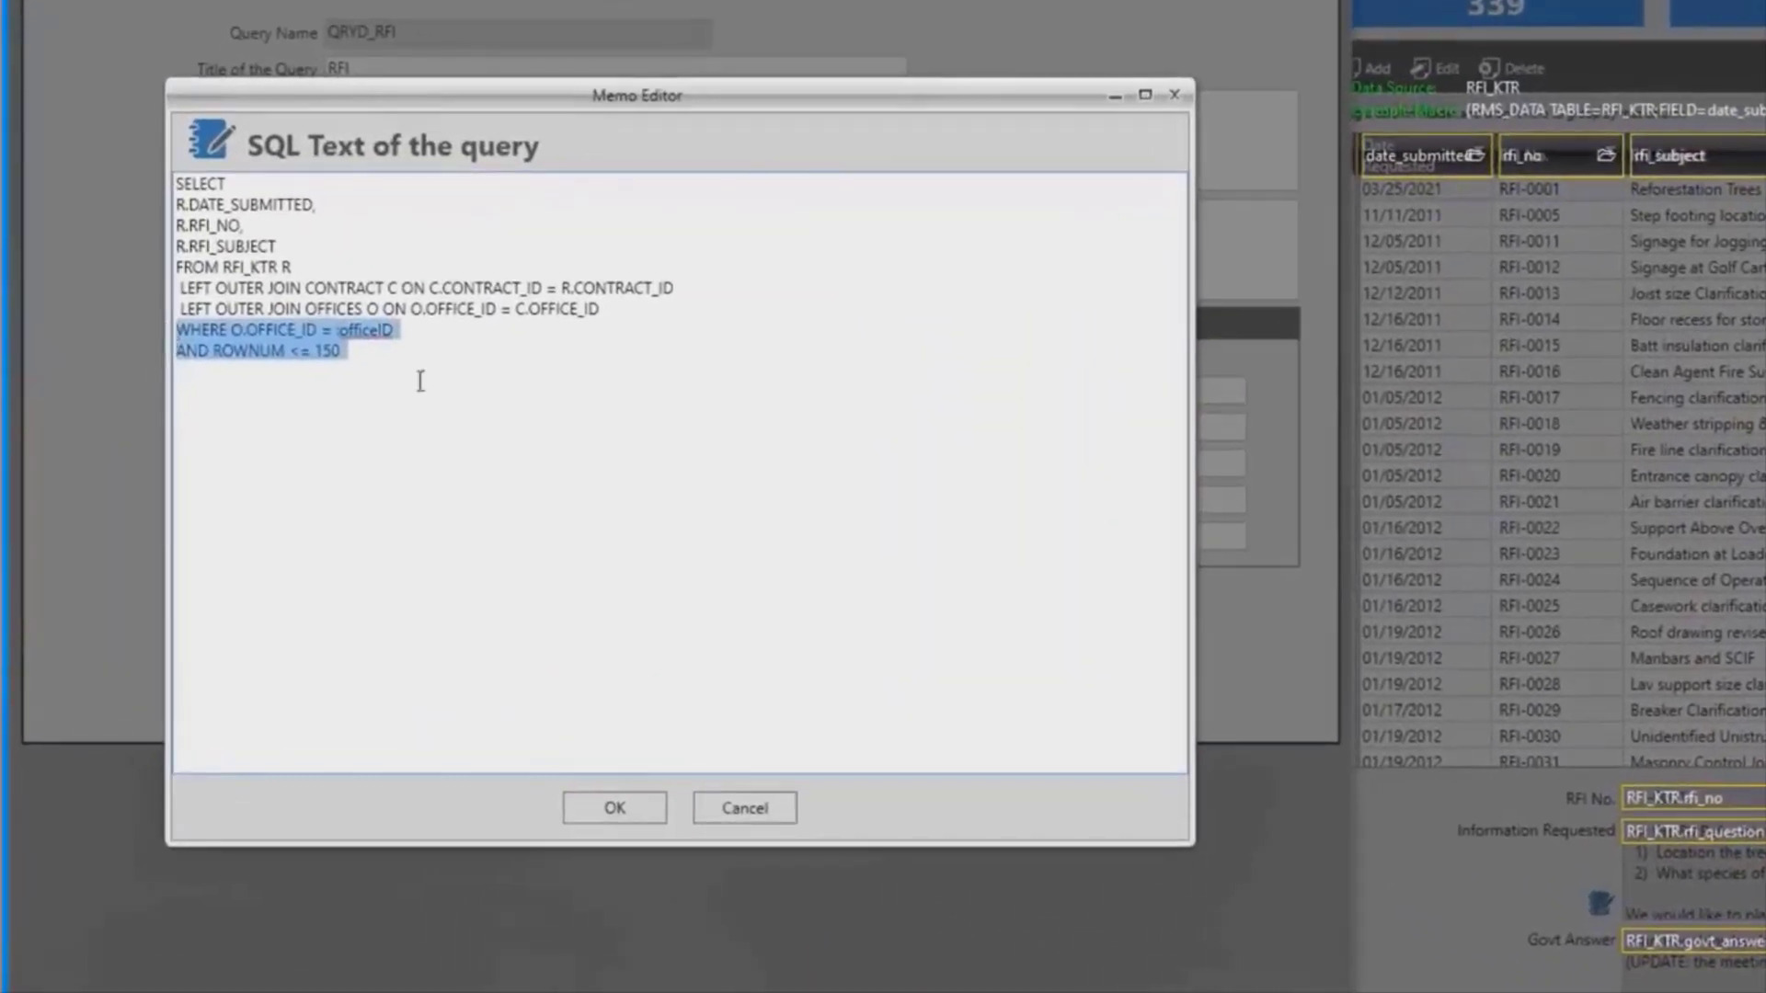
pyautogui.doubleClick(343, 330)
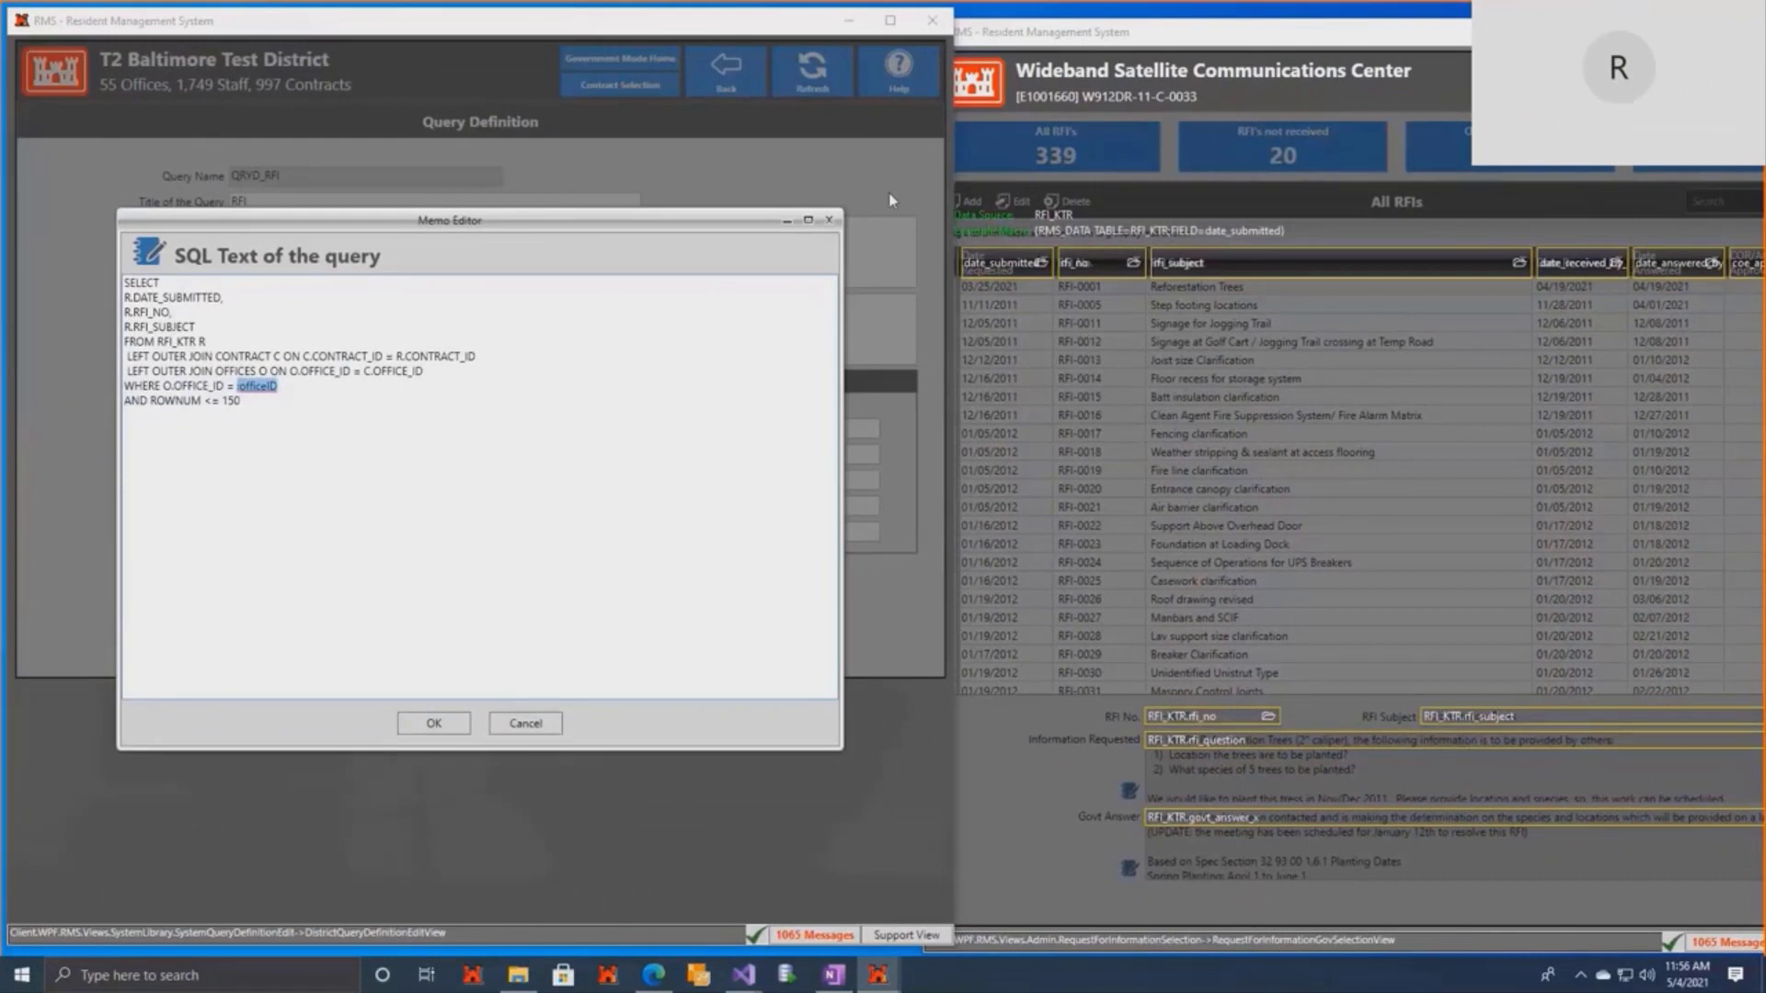
pyautogui.moveTo(475, 223); pyautogui.dragTo(543, 174)
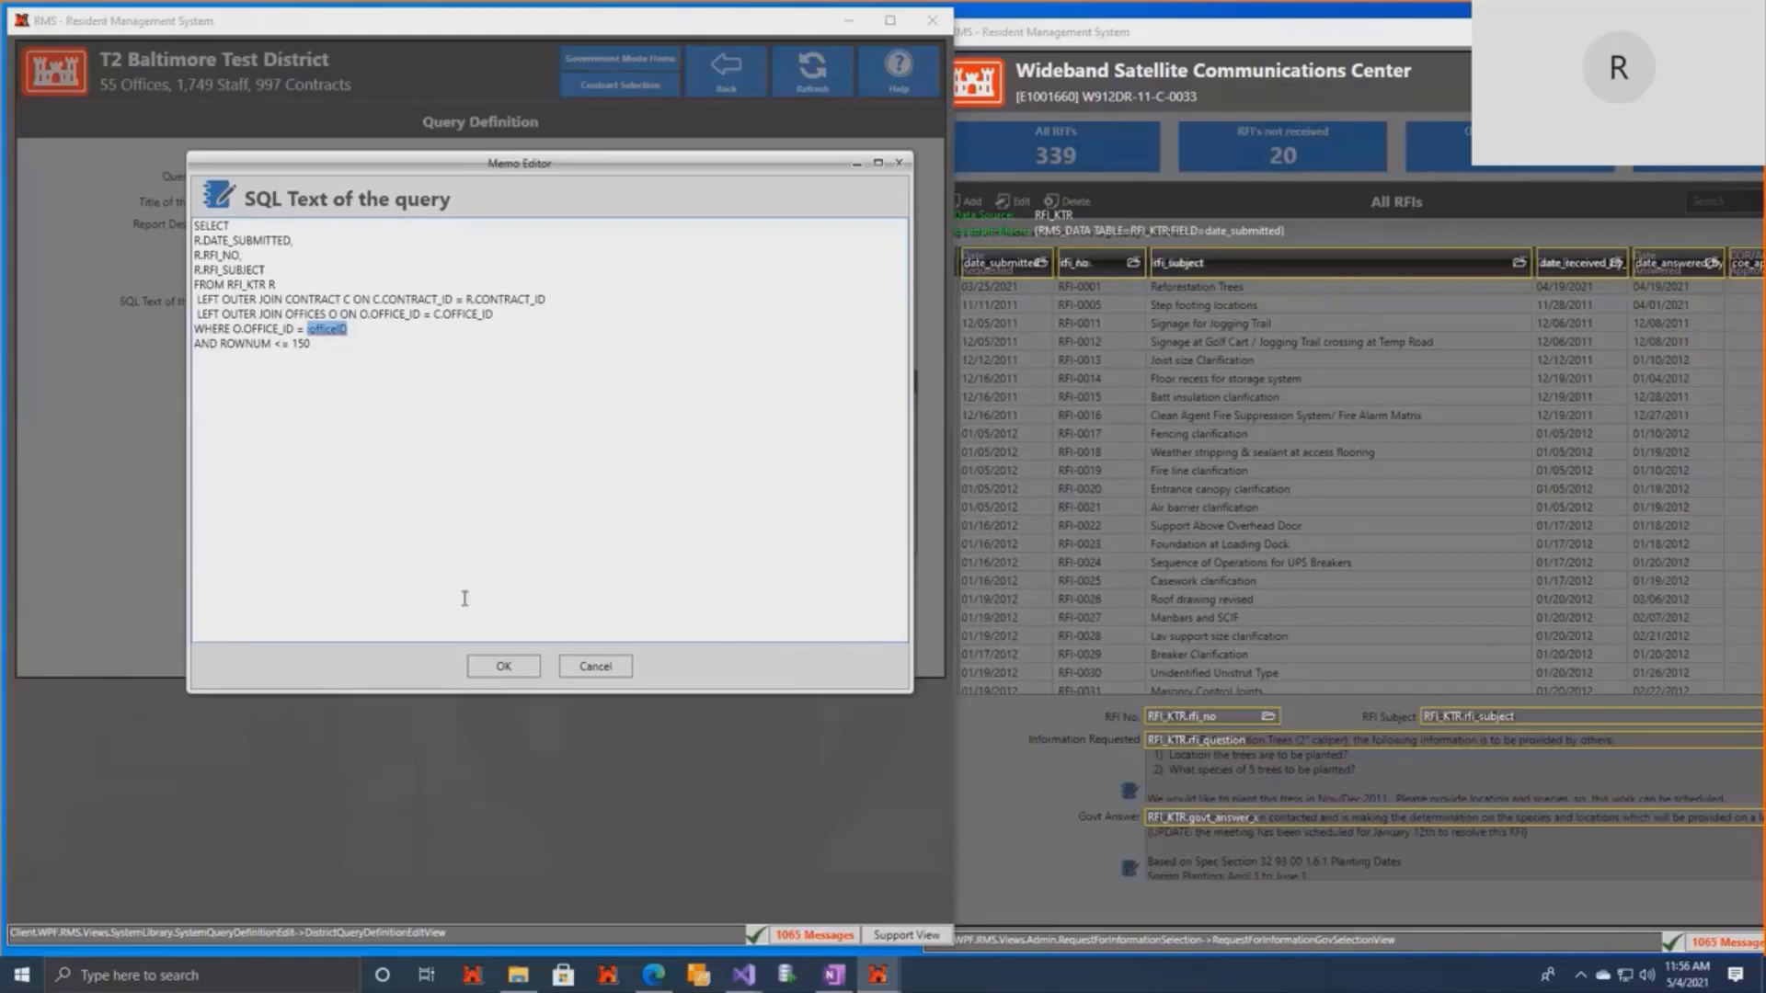
pyautogui.click(476, 673)
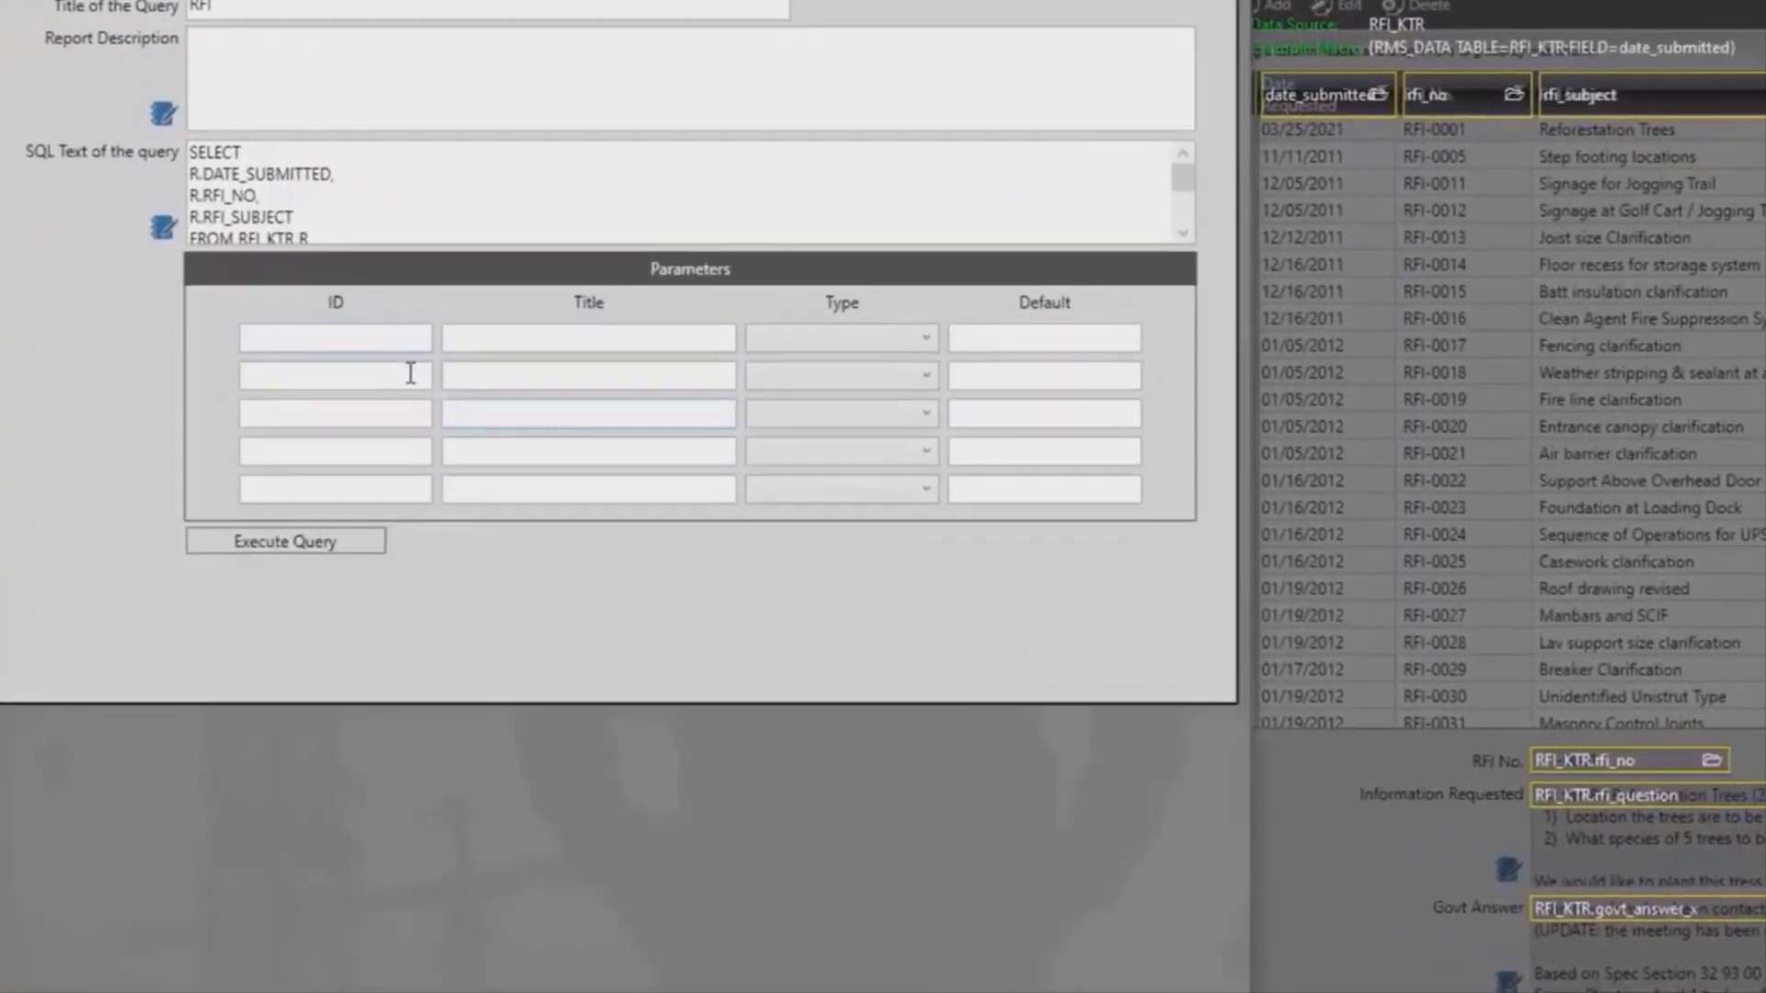
# Define the query parameter officeID with the title Office ID, type String and default E1000020.
pyautogui.write('officeID')
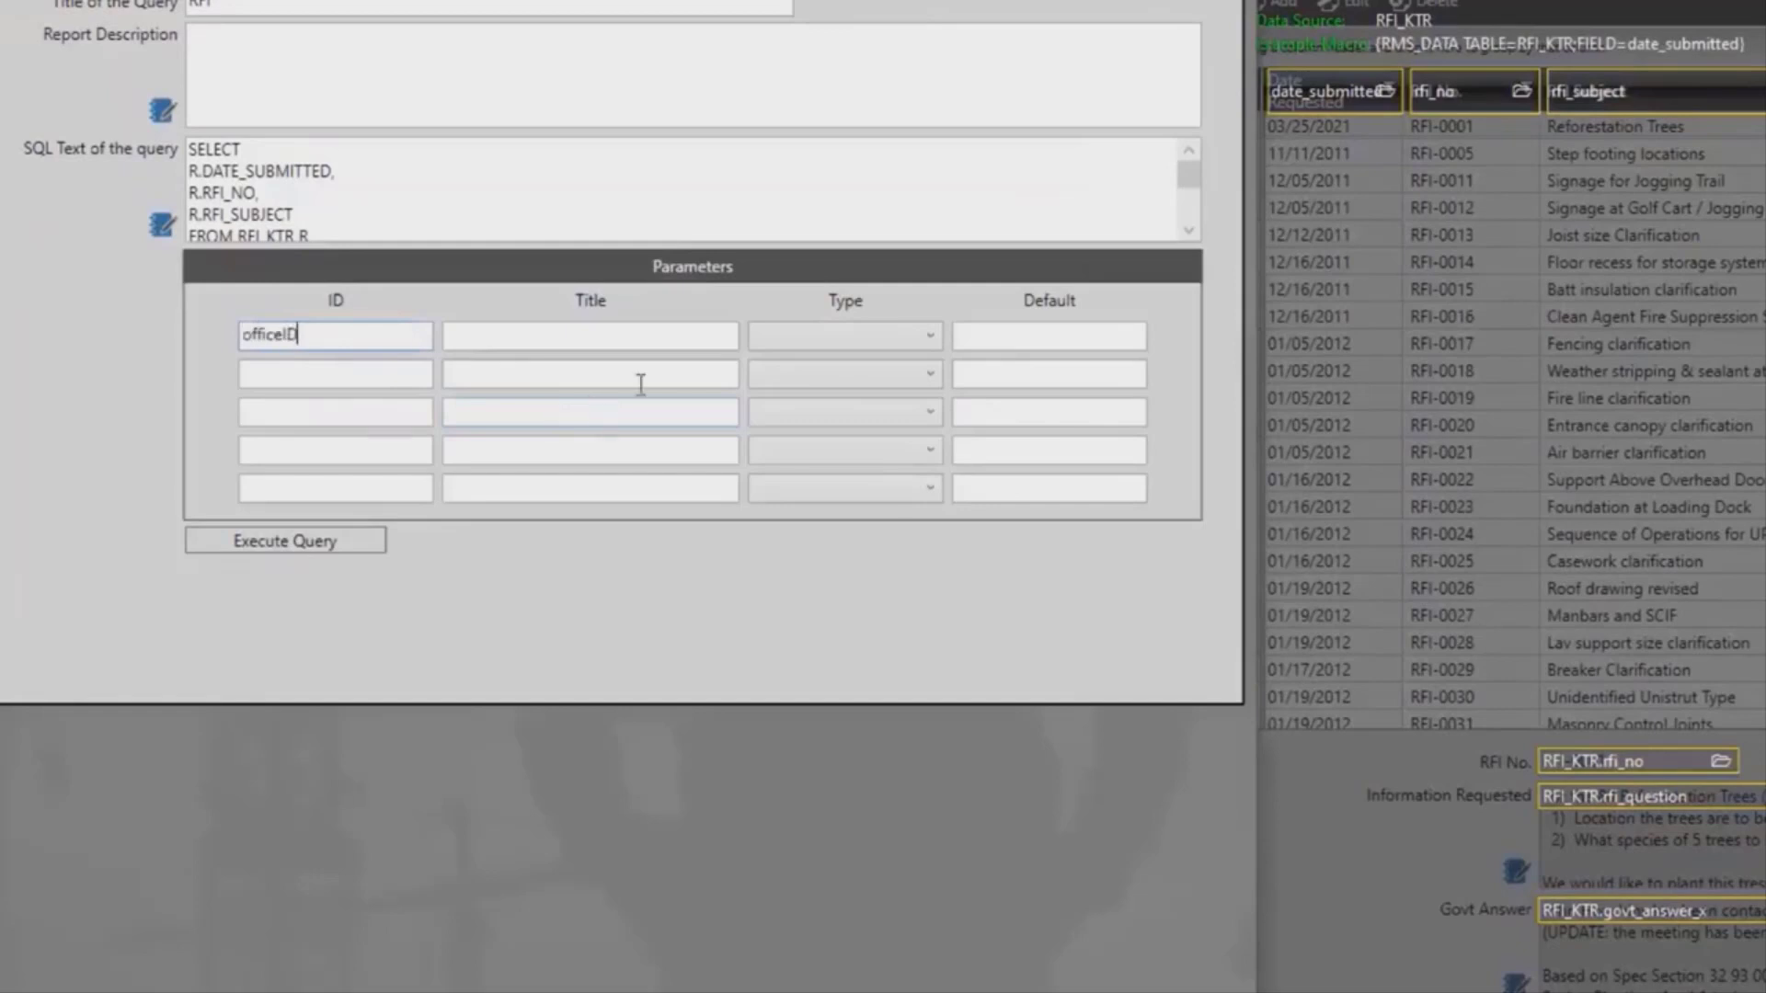
pyautogui.press('Tab')
pyautogui.write('Offic')
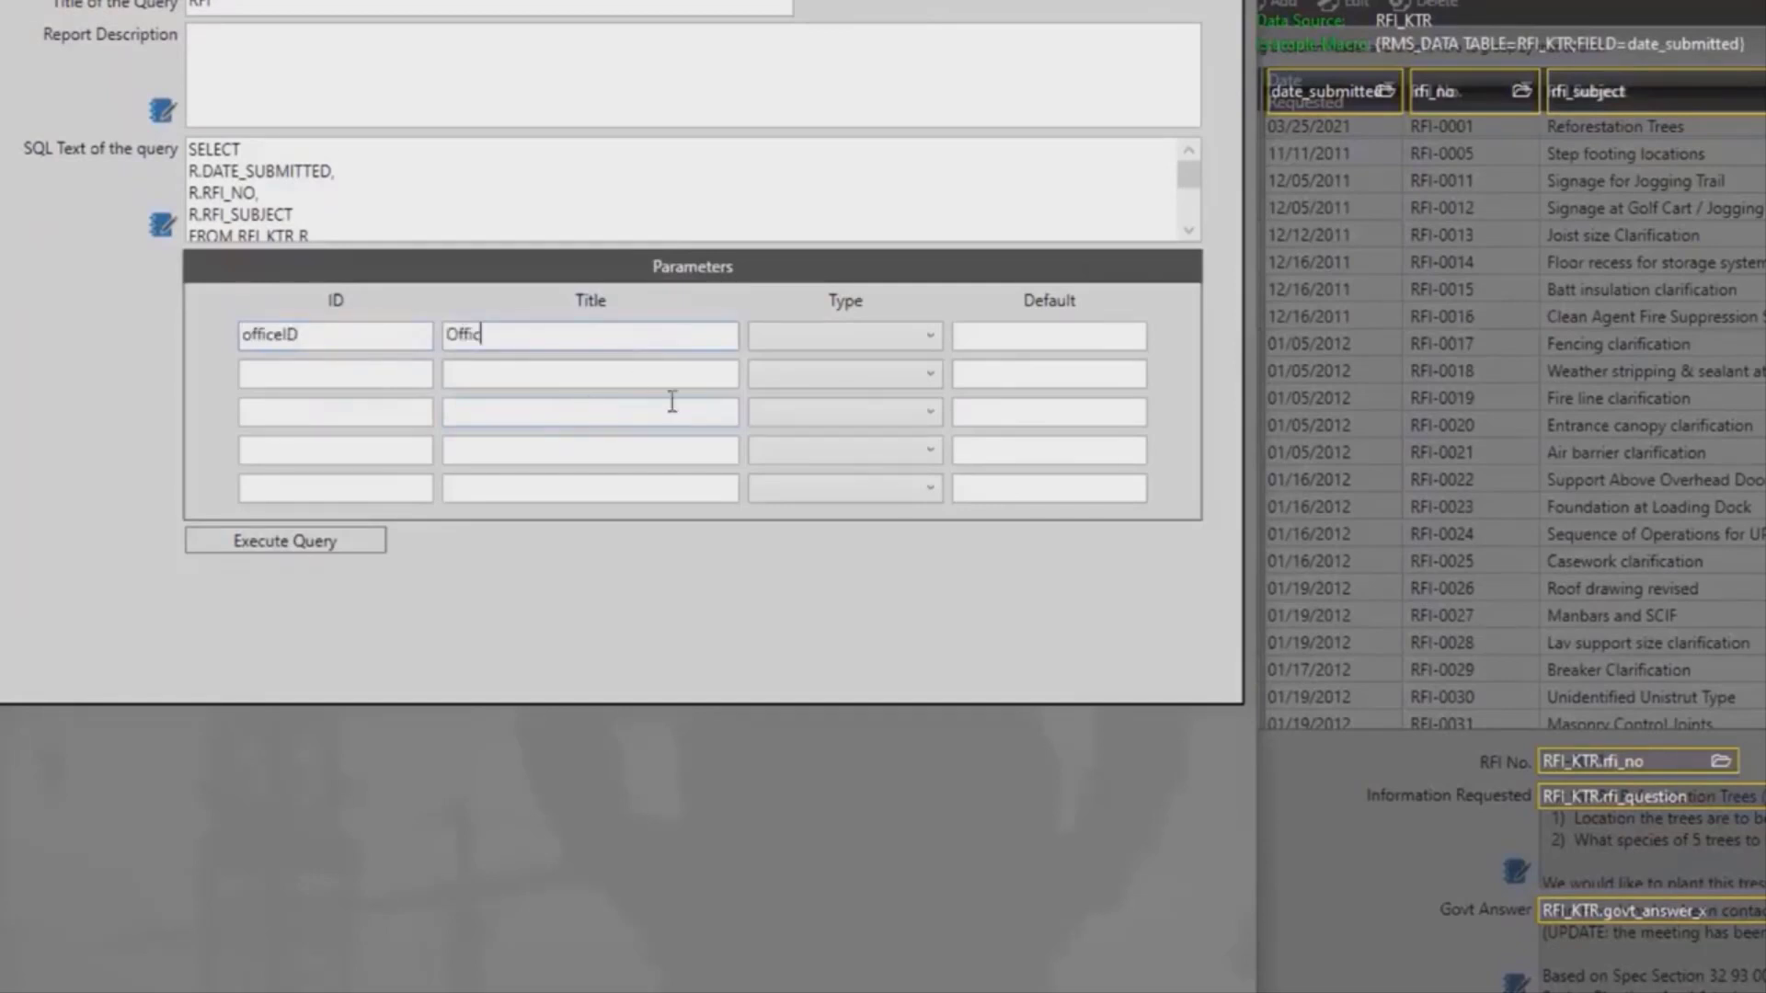
pyautogui.write('e ID')
pyautogui.press('BackSpace')
pyautogui.write('ID')
pyautogui.click(892, 347)
pyautogui.click(891, 368)
pyautogui.click(986, 339)
pyautogui.write('E1000020')
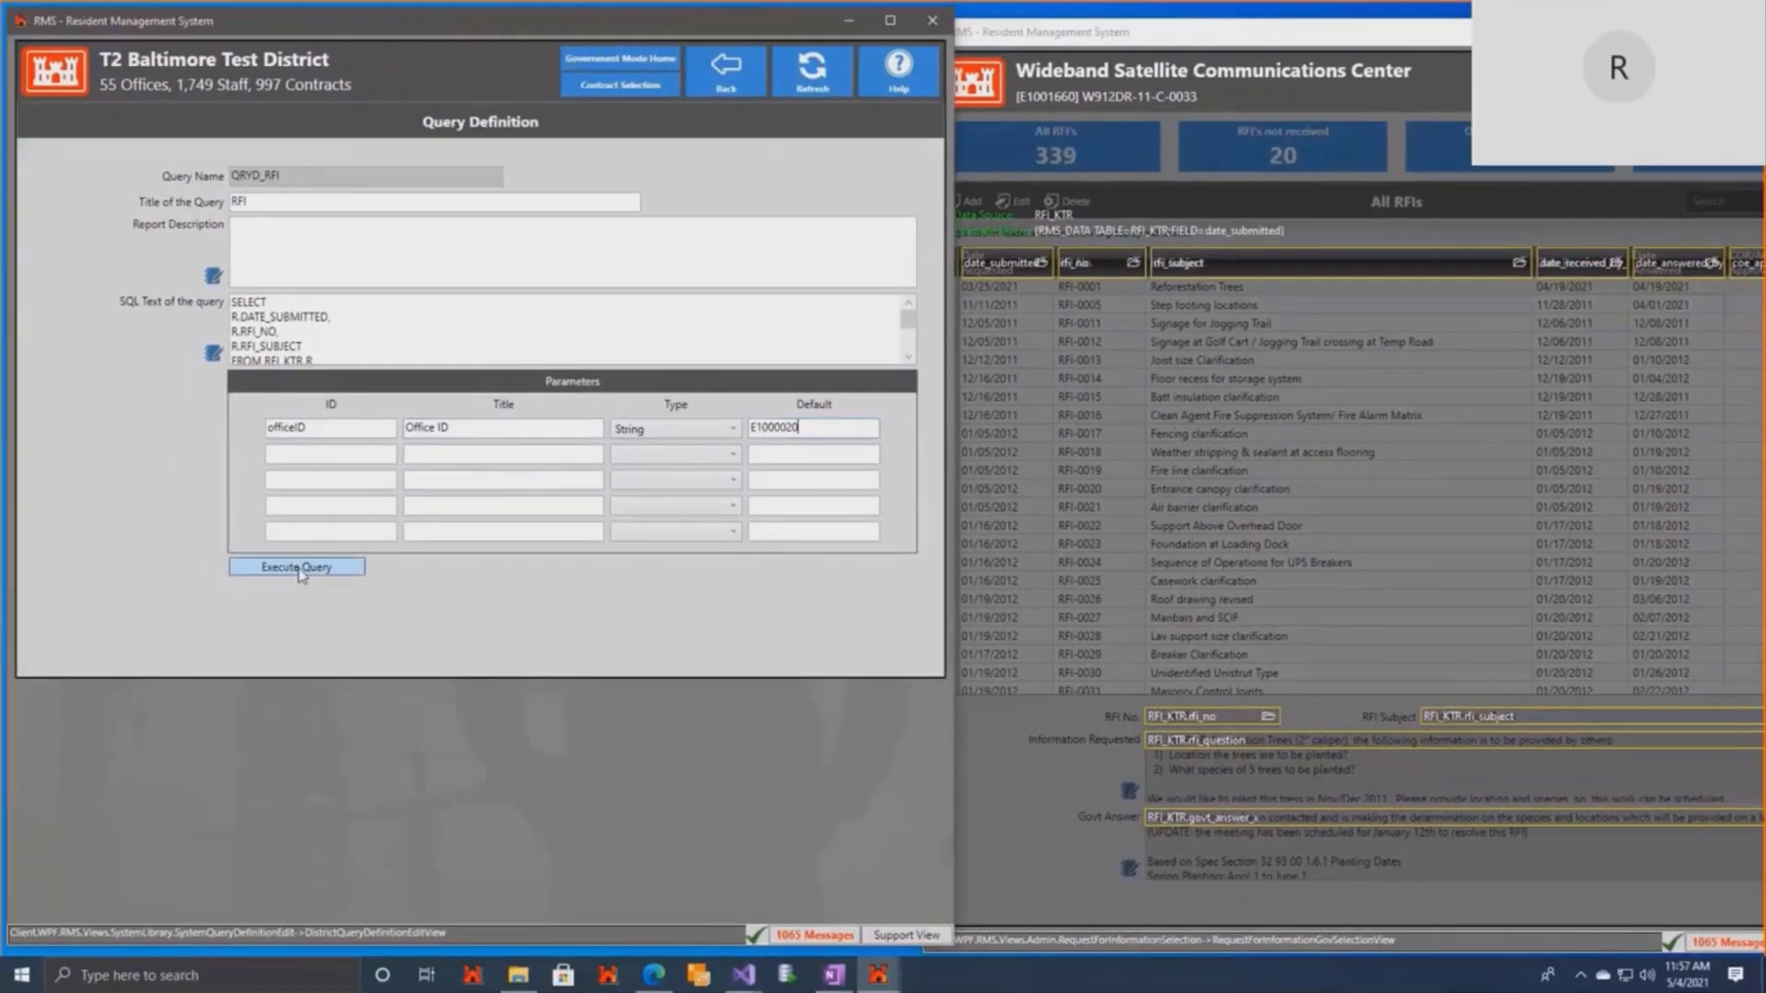
# Execute the RFI query, look through the returned rows, and leave the query results.
pyautogui.click(285, 541)
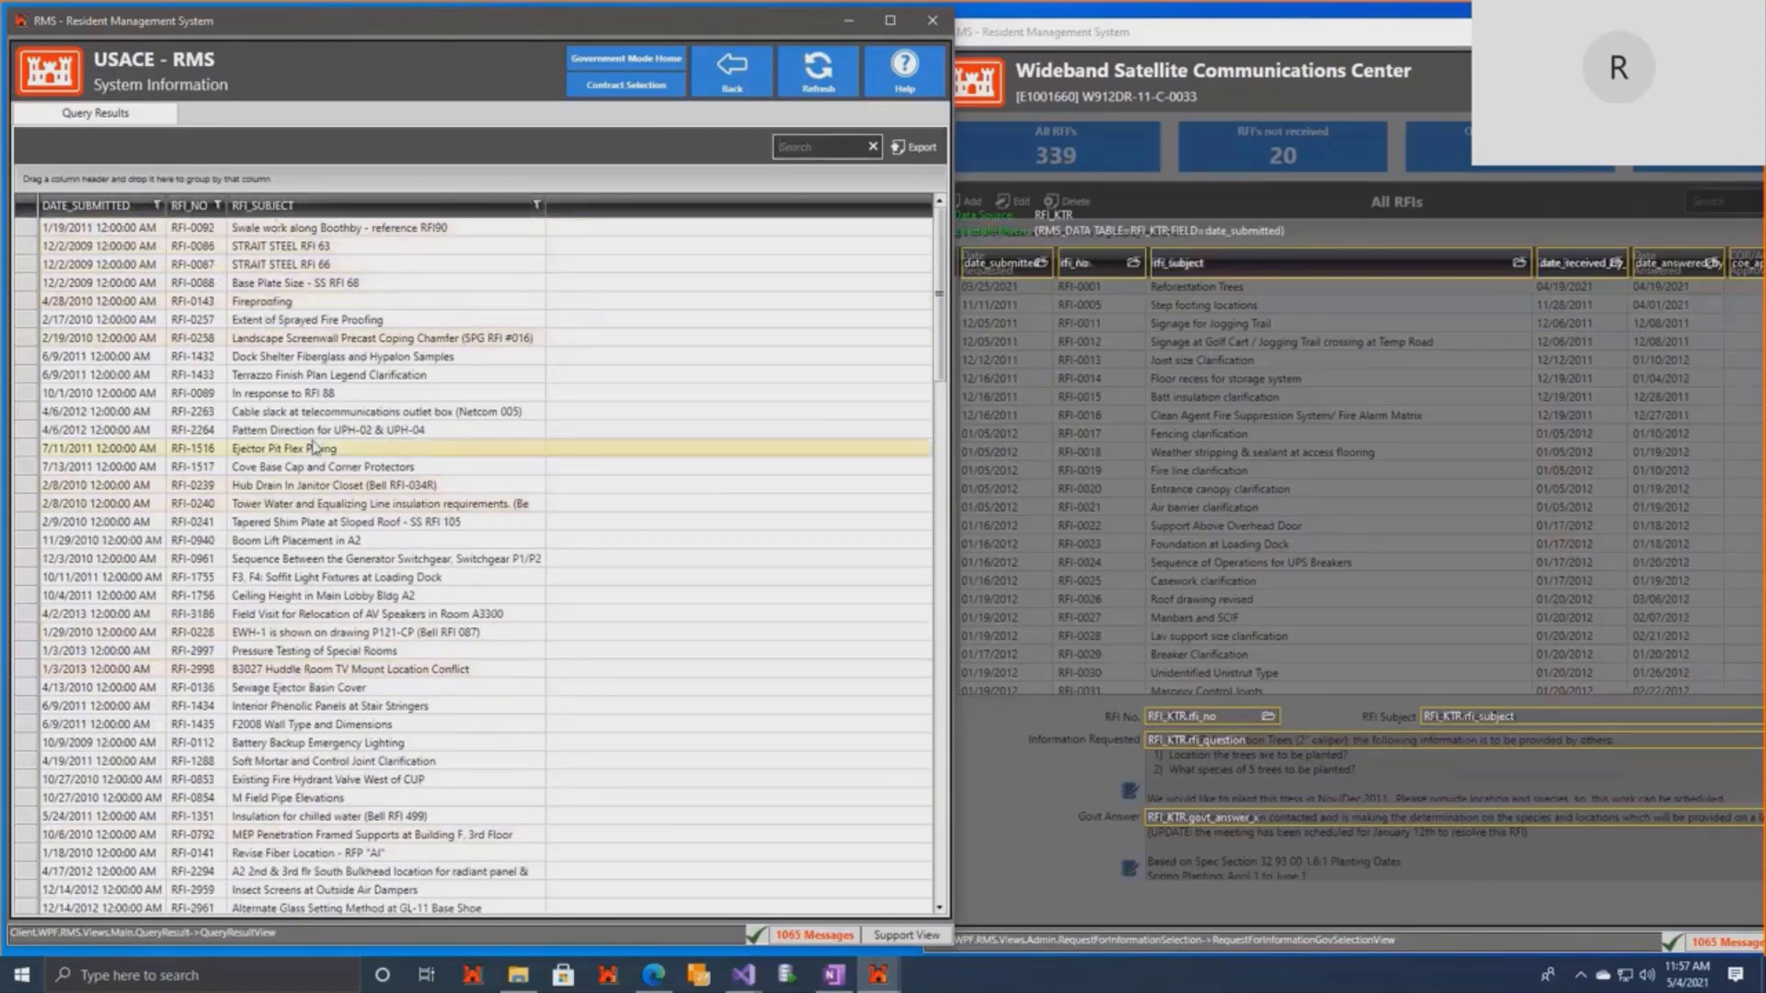
pyautogui.scroll(-15, 315, 448)
pyautogui.scroll(15, 316, 448)
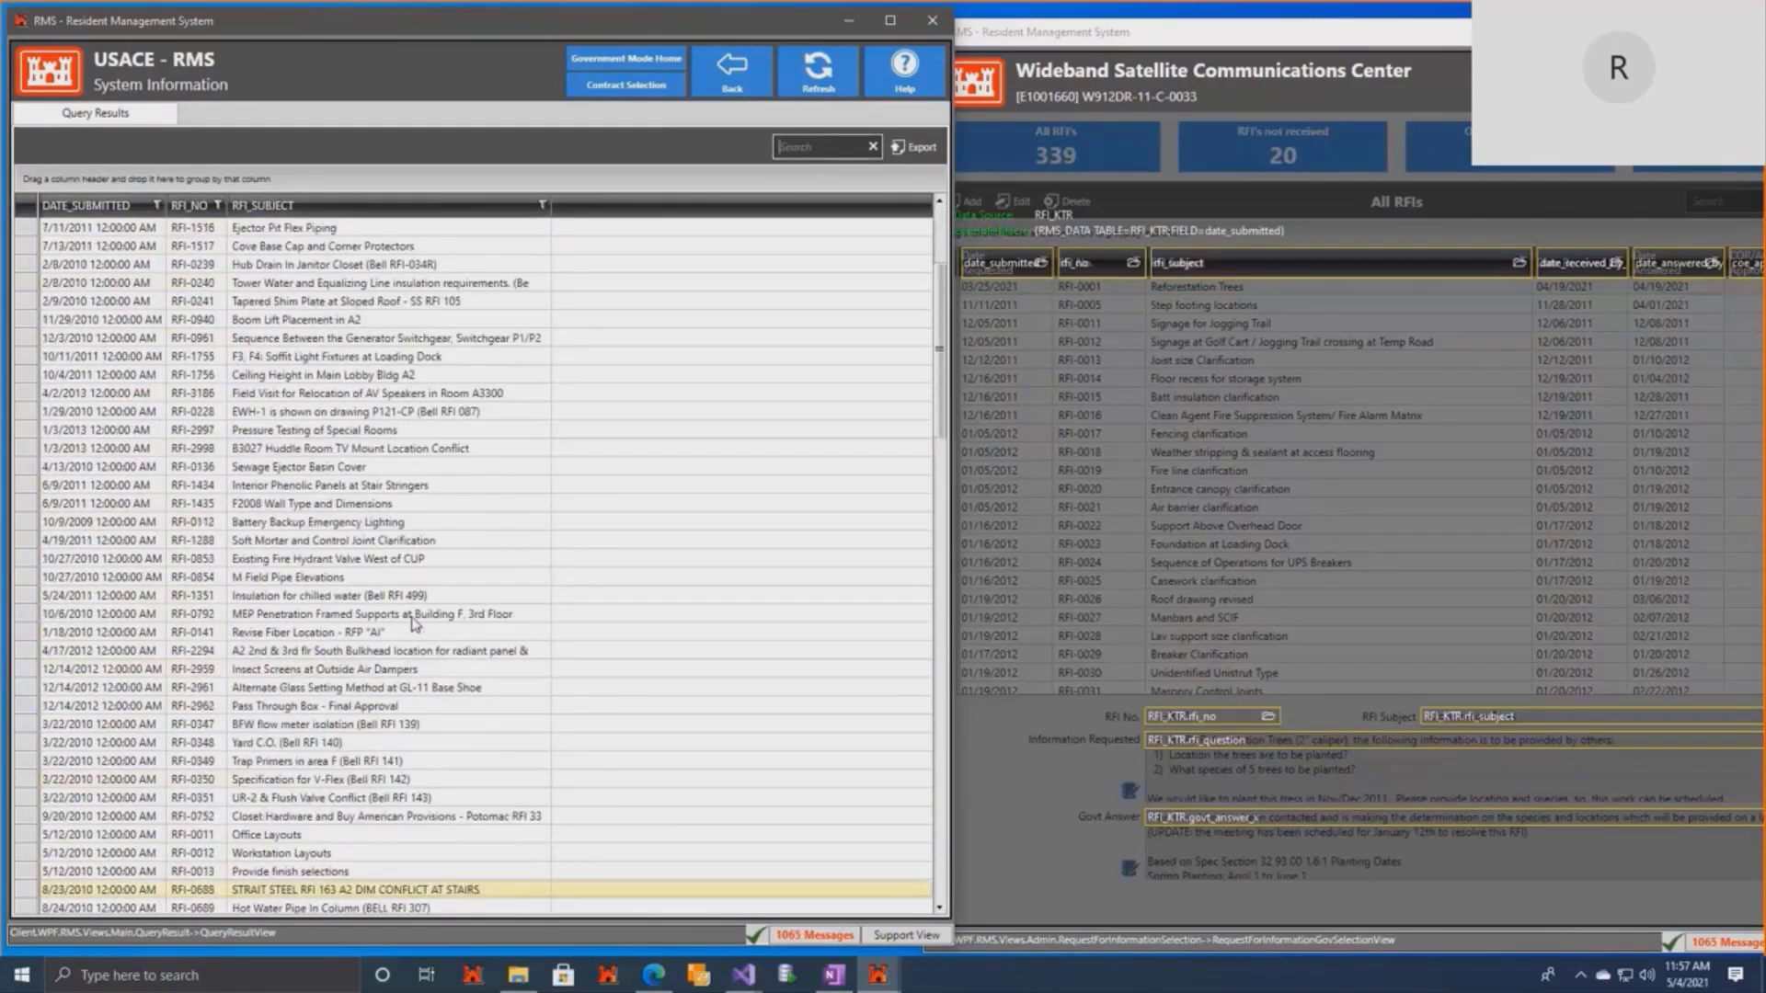
pyautogui.click(733, 90)
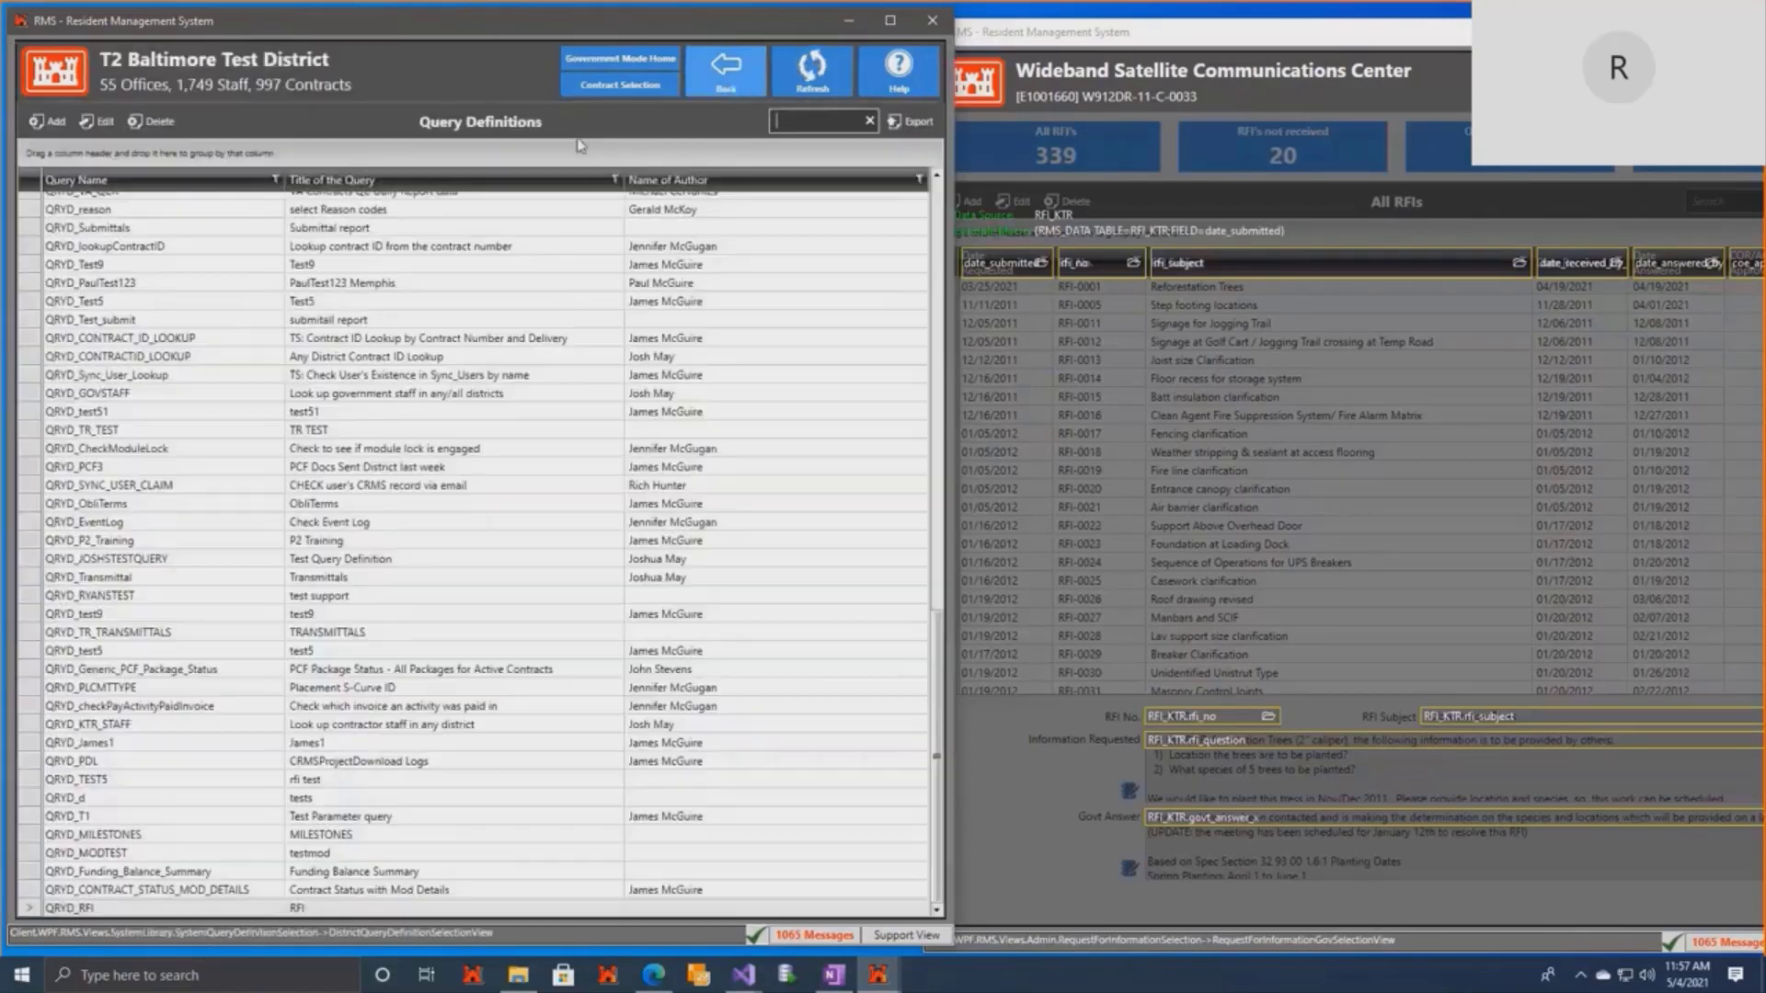
# Add a new custom report of type District to the UAT Designer list of the District Library's Custom Reports.
pyautogui.click(726, 69)
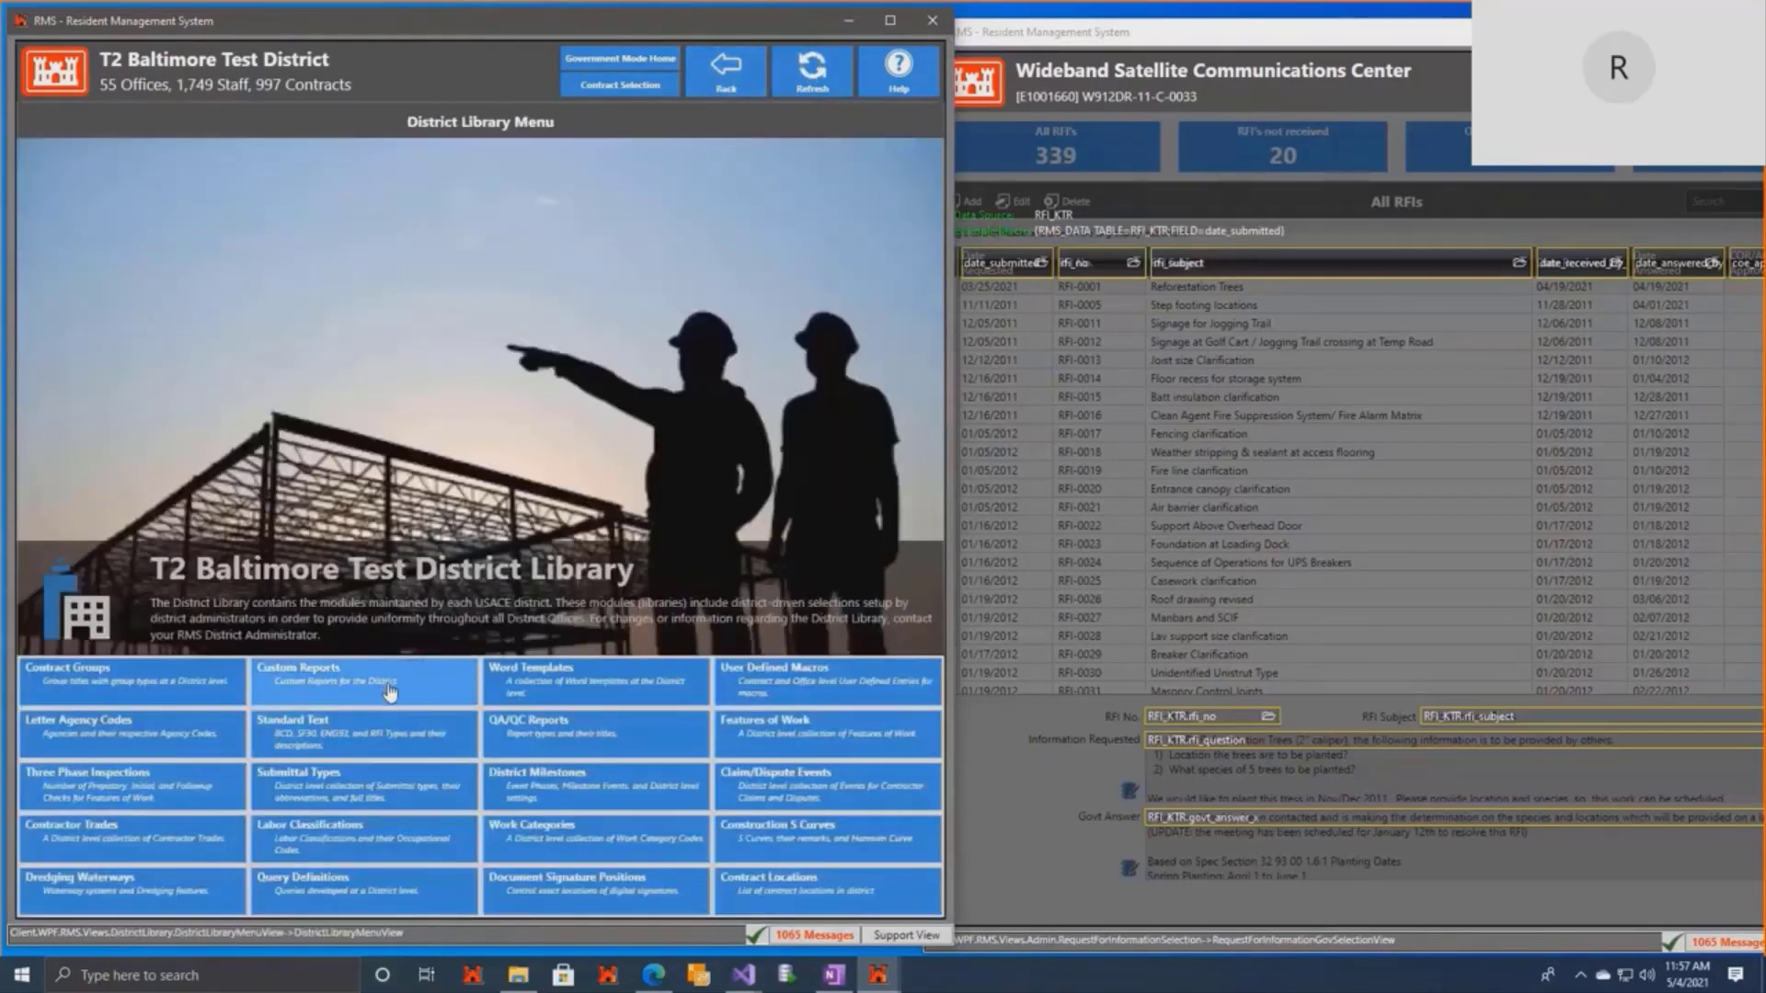
pyautogui.click(390, 692)
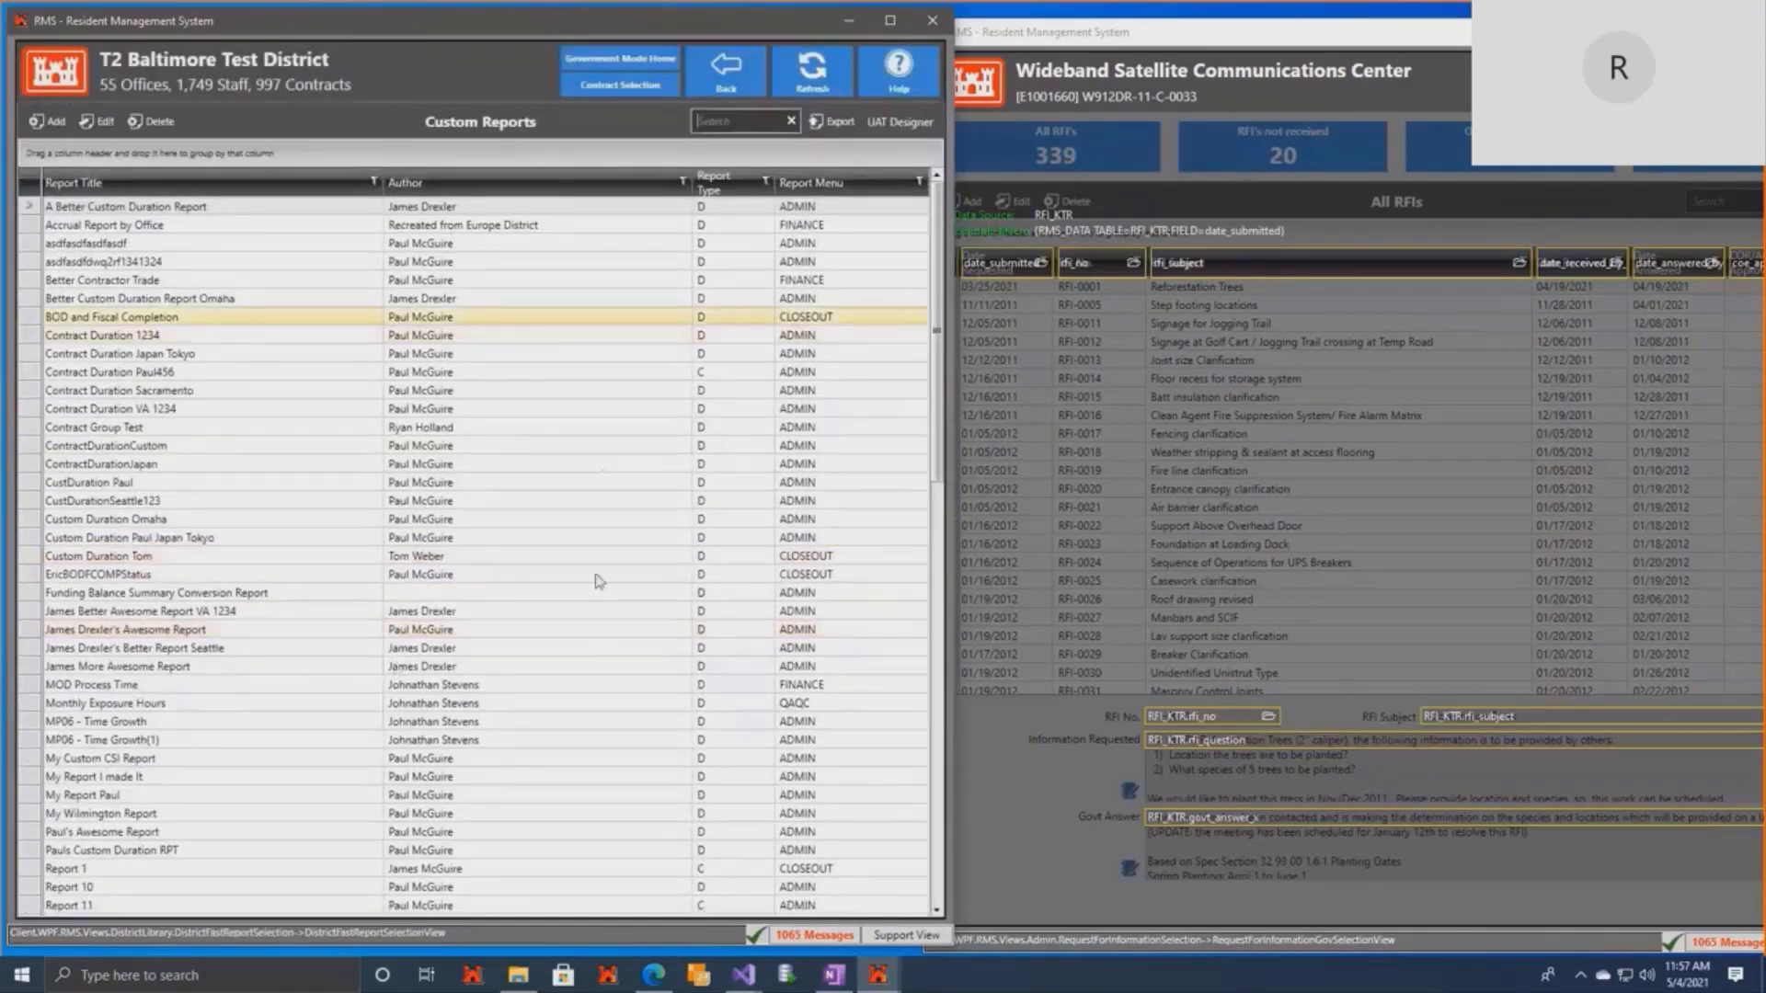
pyautogui.click(897, 129)
pyautogui.click(432, 685)
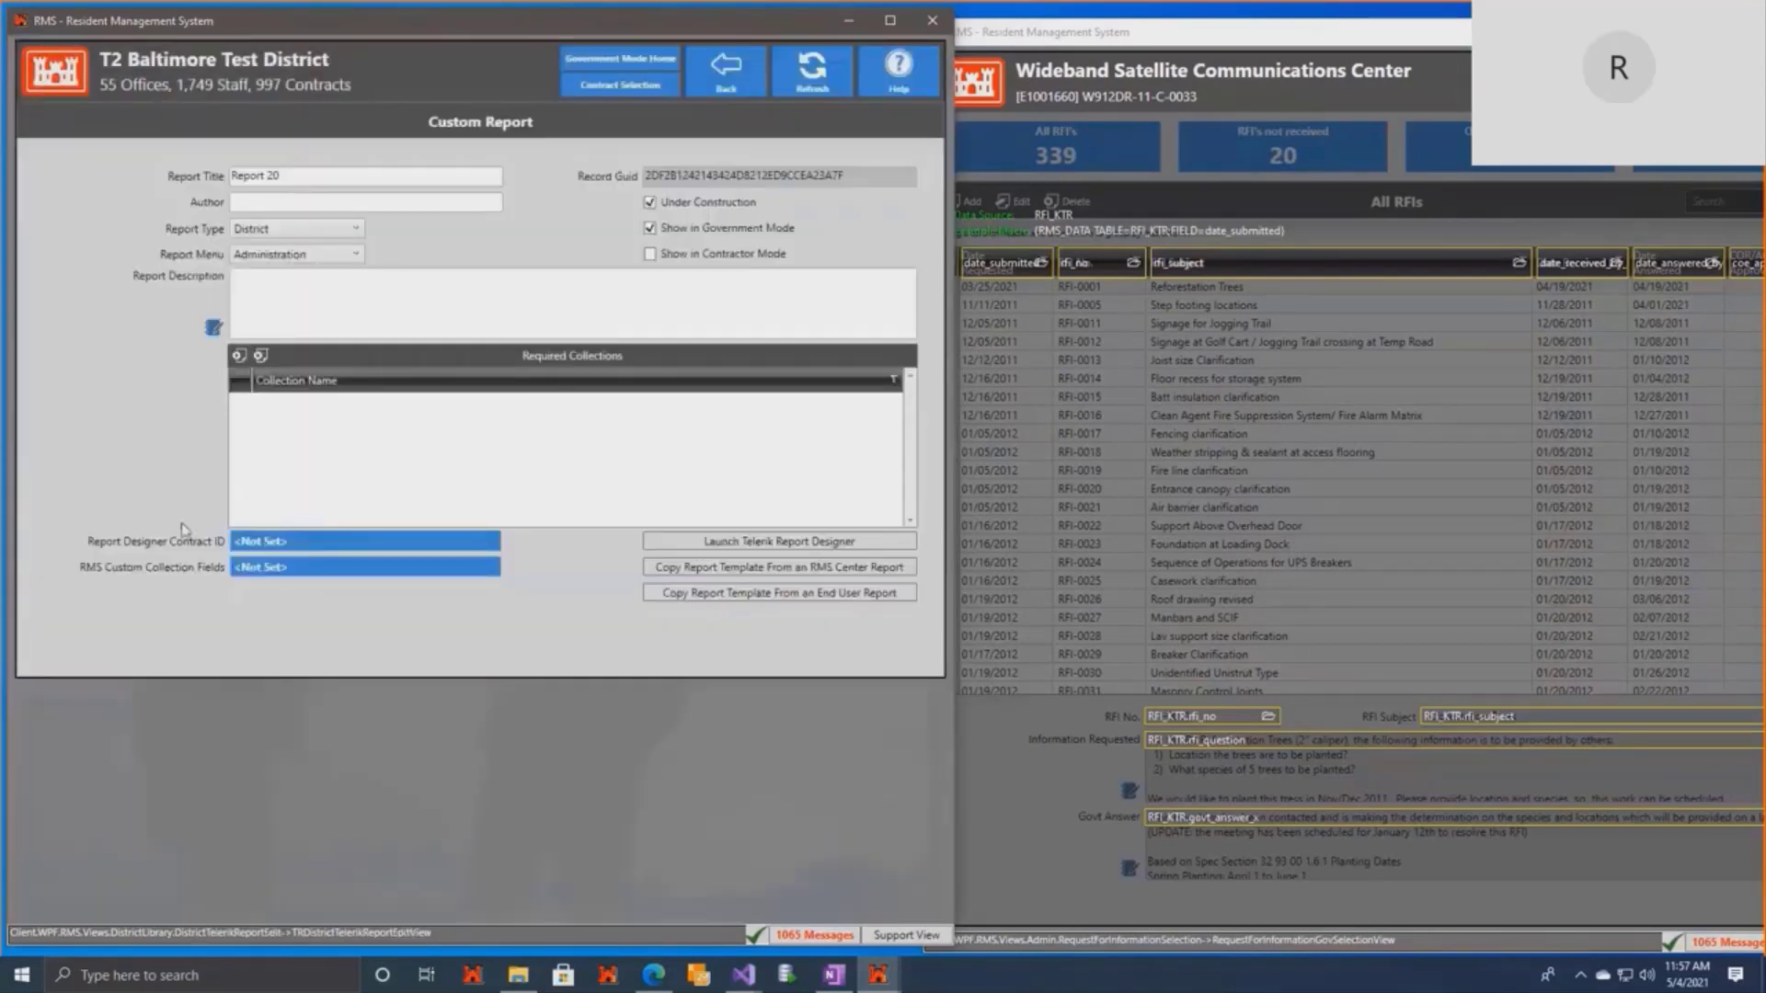
pyautogui.click(289, 240)
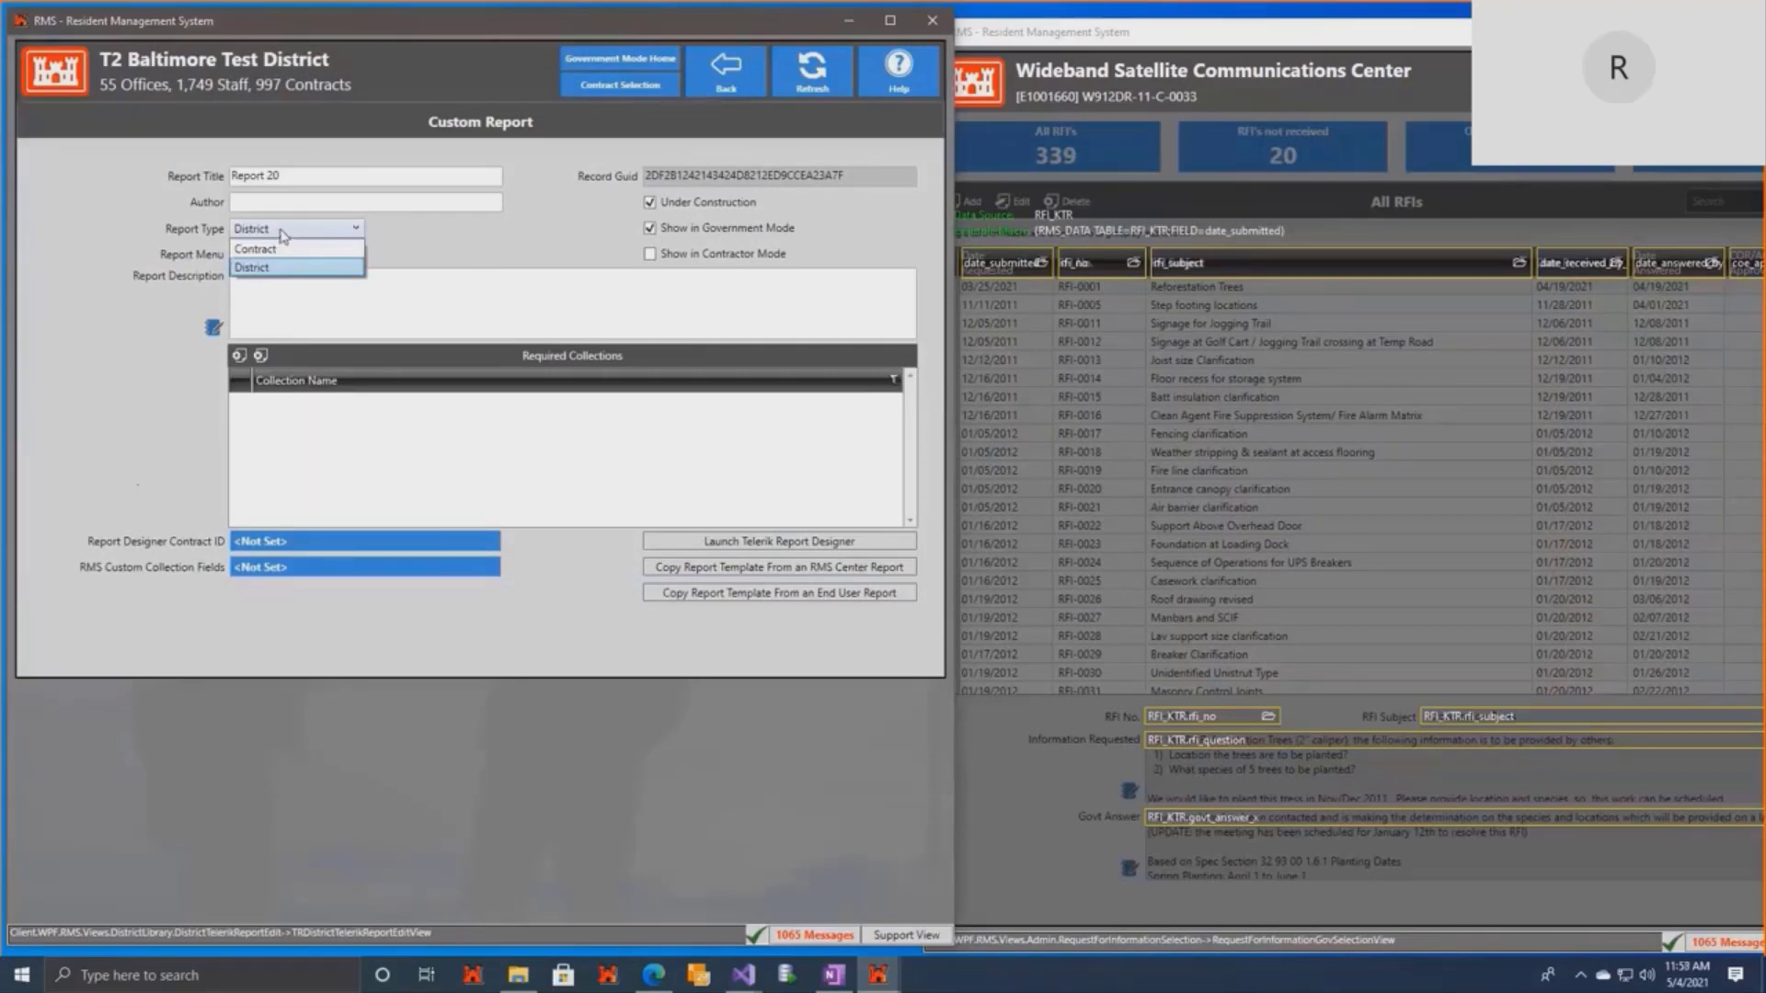
pyautogui.click(285, 233)
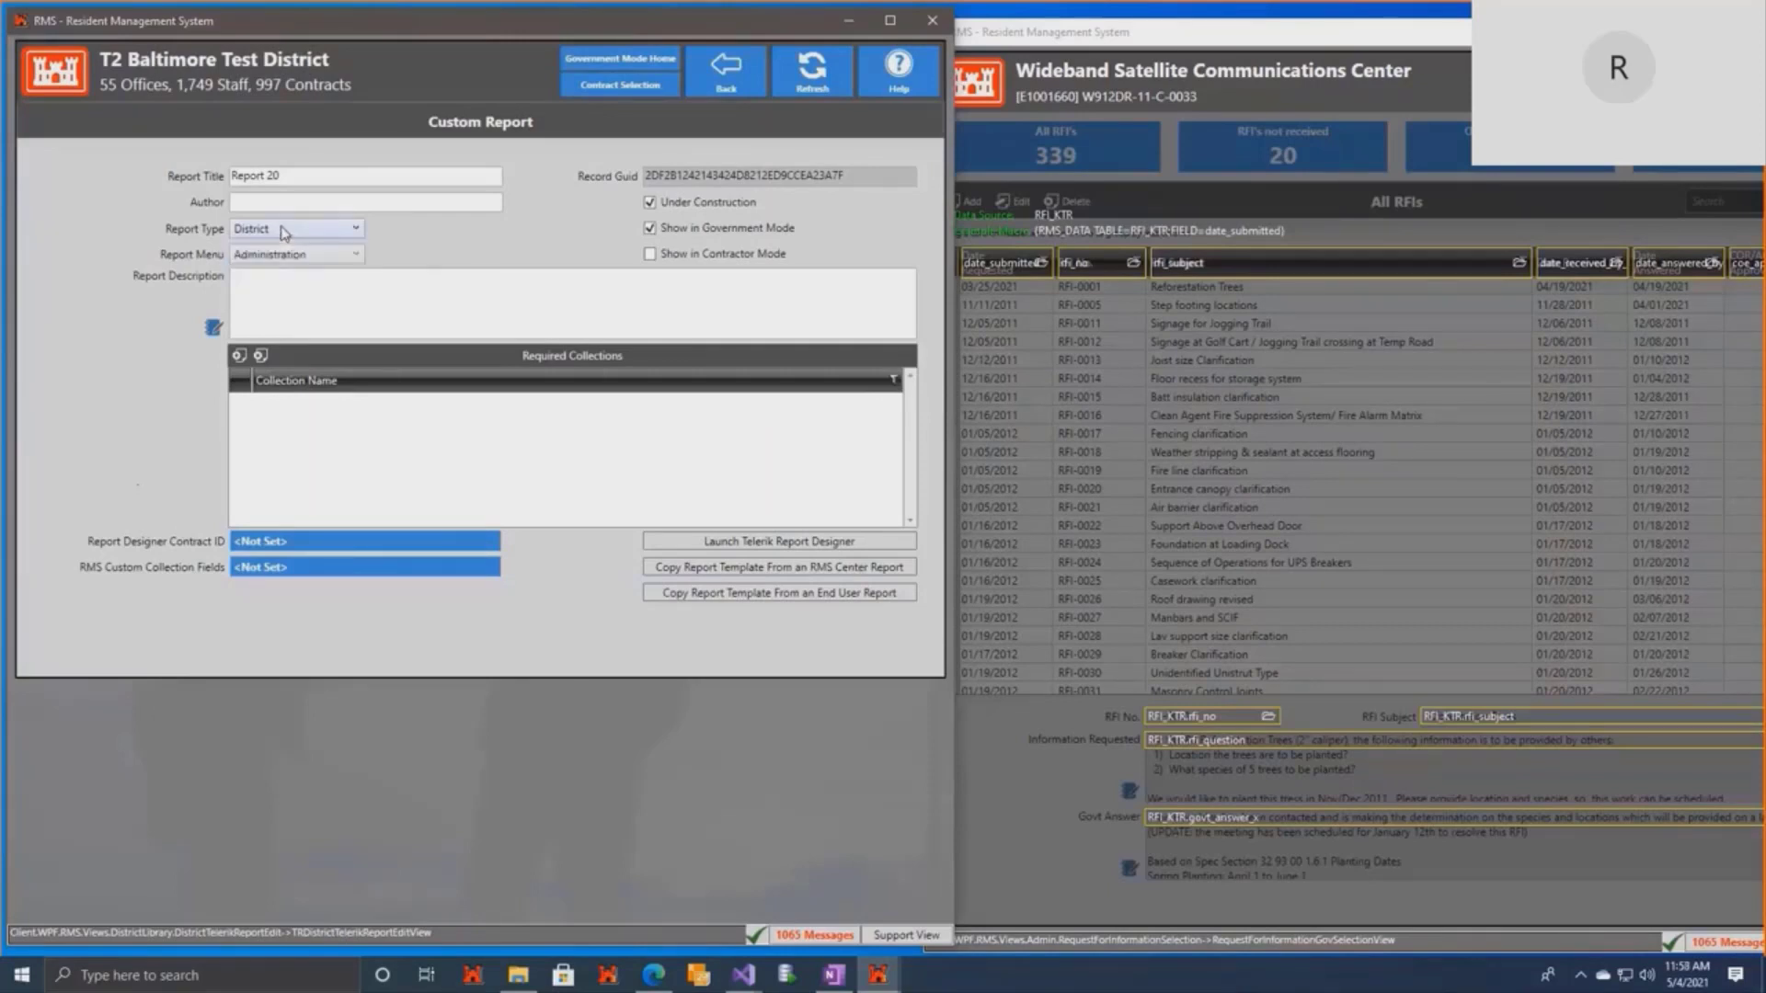
# Search the available collections for rfi and add QRYD_RFI to the report's required collections.
pyautogui.click(238, 356)
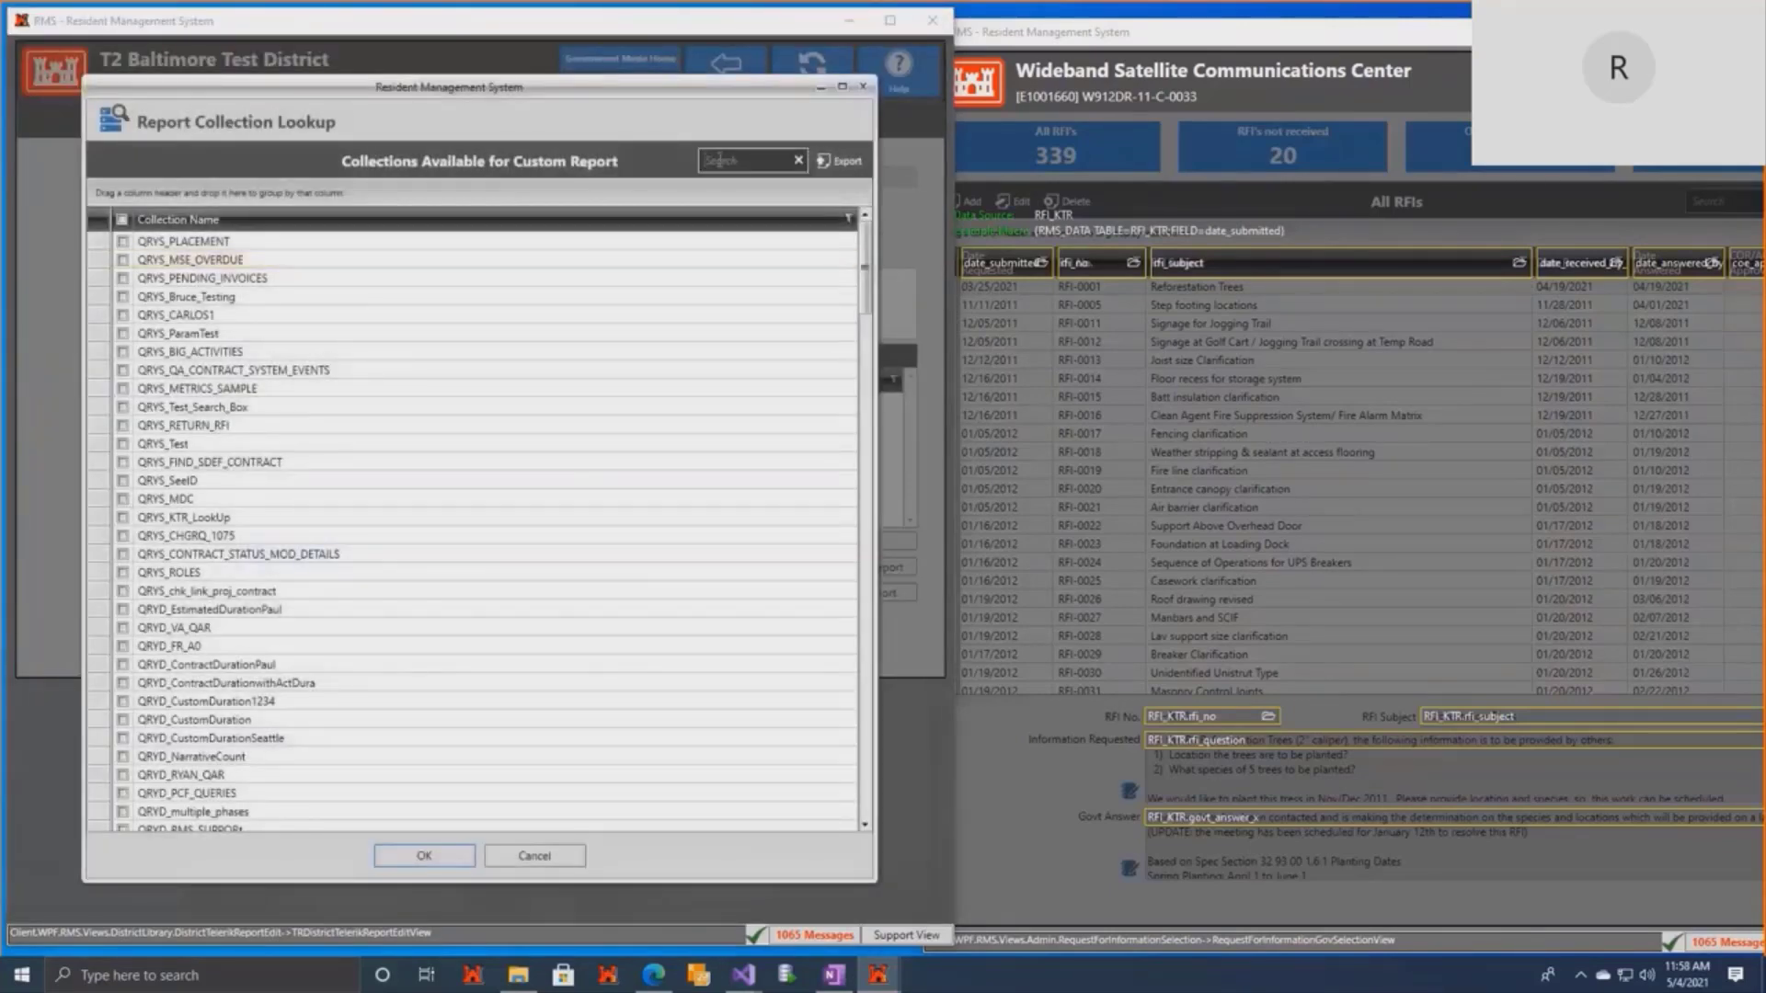
pyautogui.click(720, 160)
pyautogui.write('rfi')
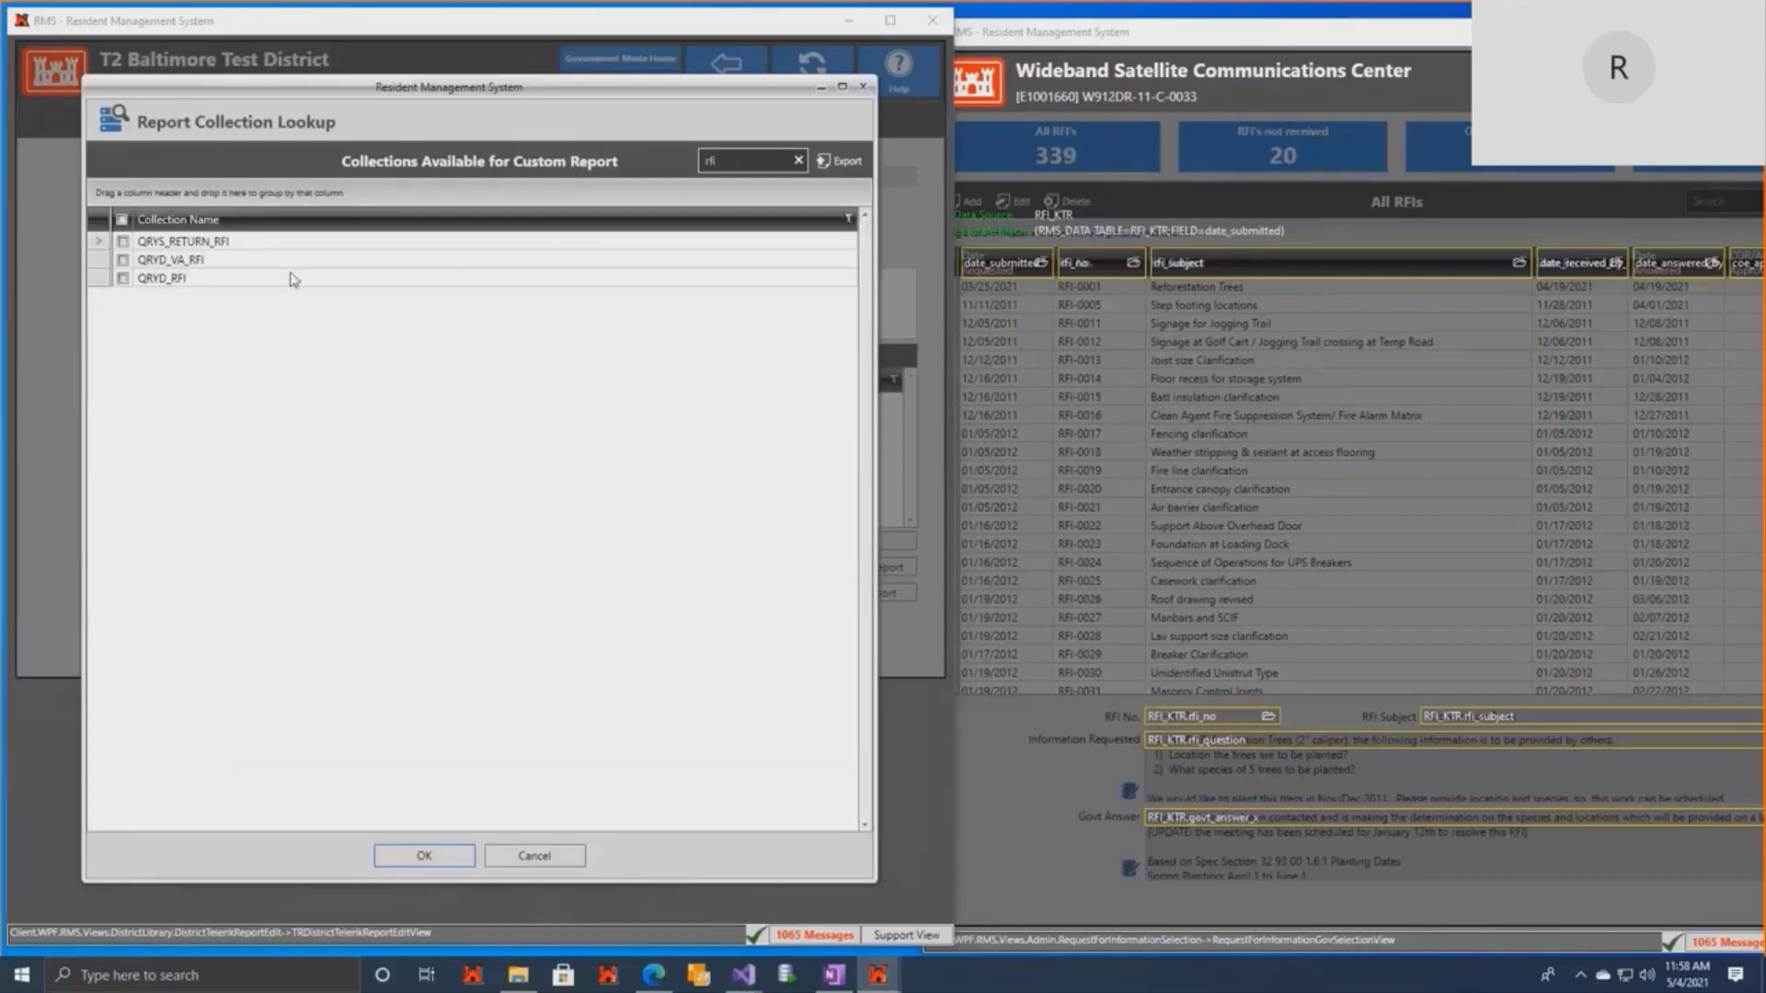
pyautogui.click(250, 286)
pyautogui.click(404, 860)
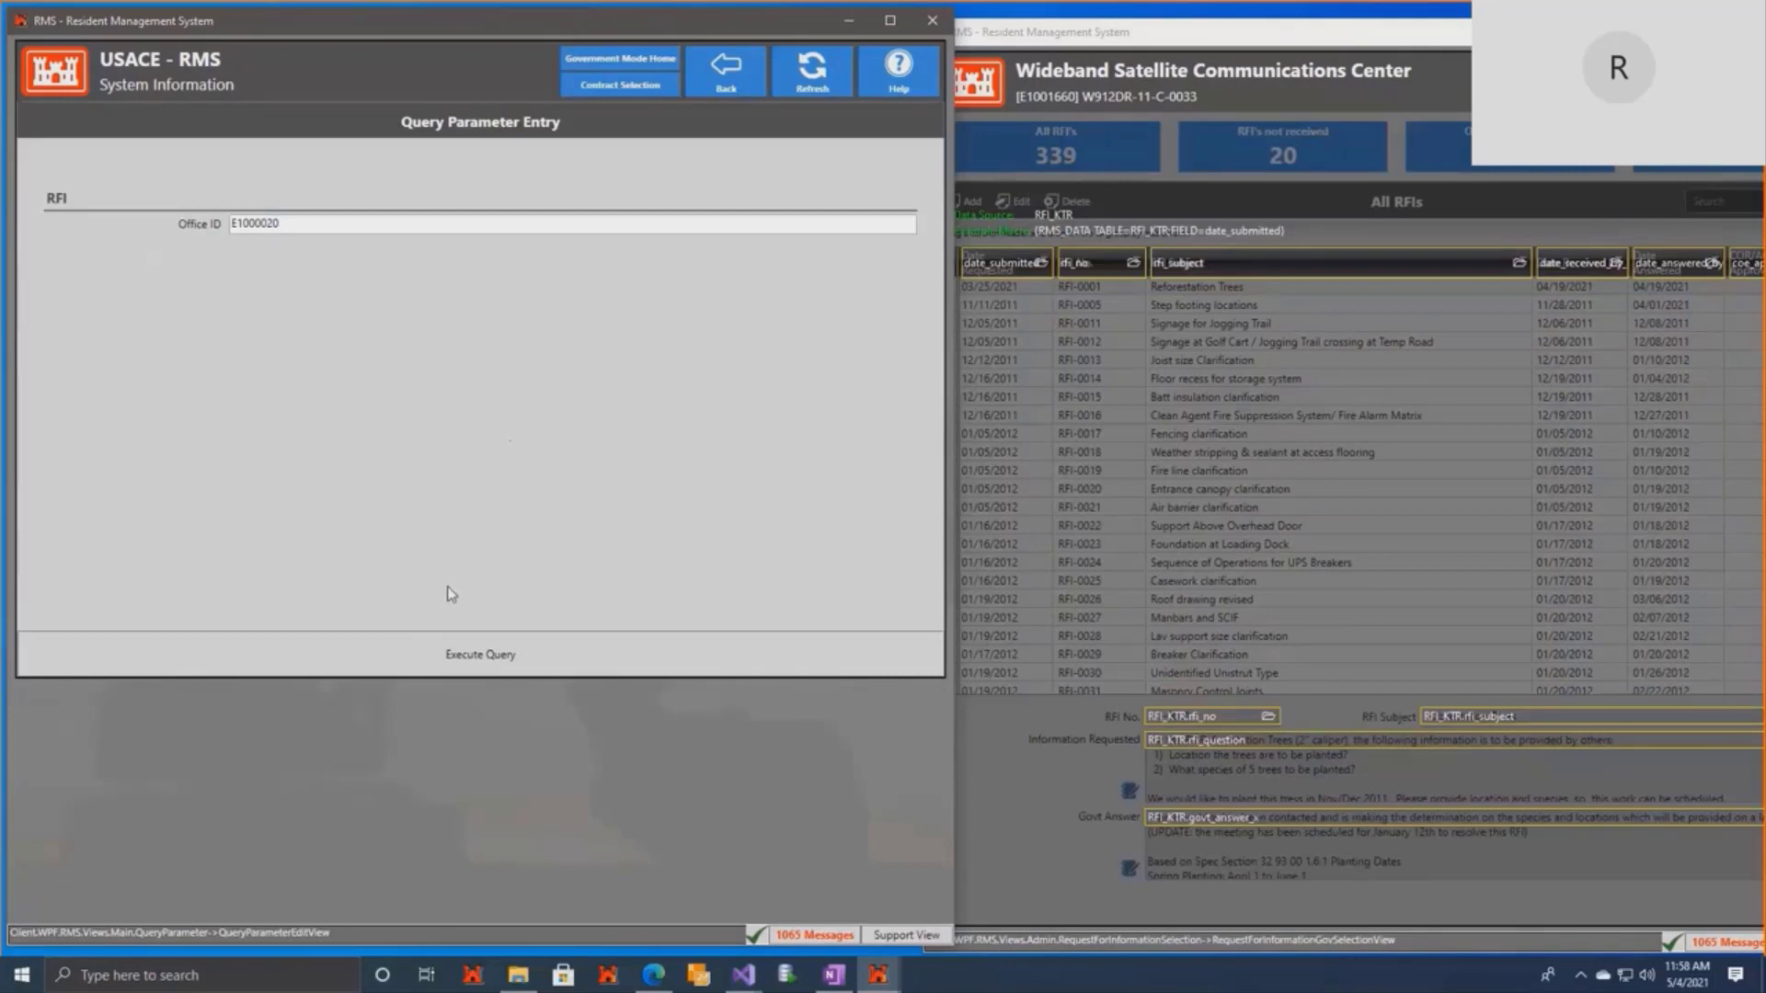
# Run the query with Office ID E1000020 and open the report in Telerik Report Designer, declining to overwrite the existing template file.
pyautogui.click(411, 666)
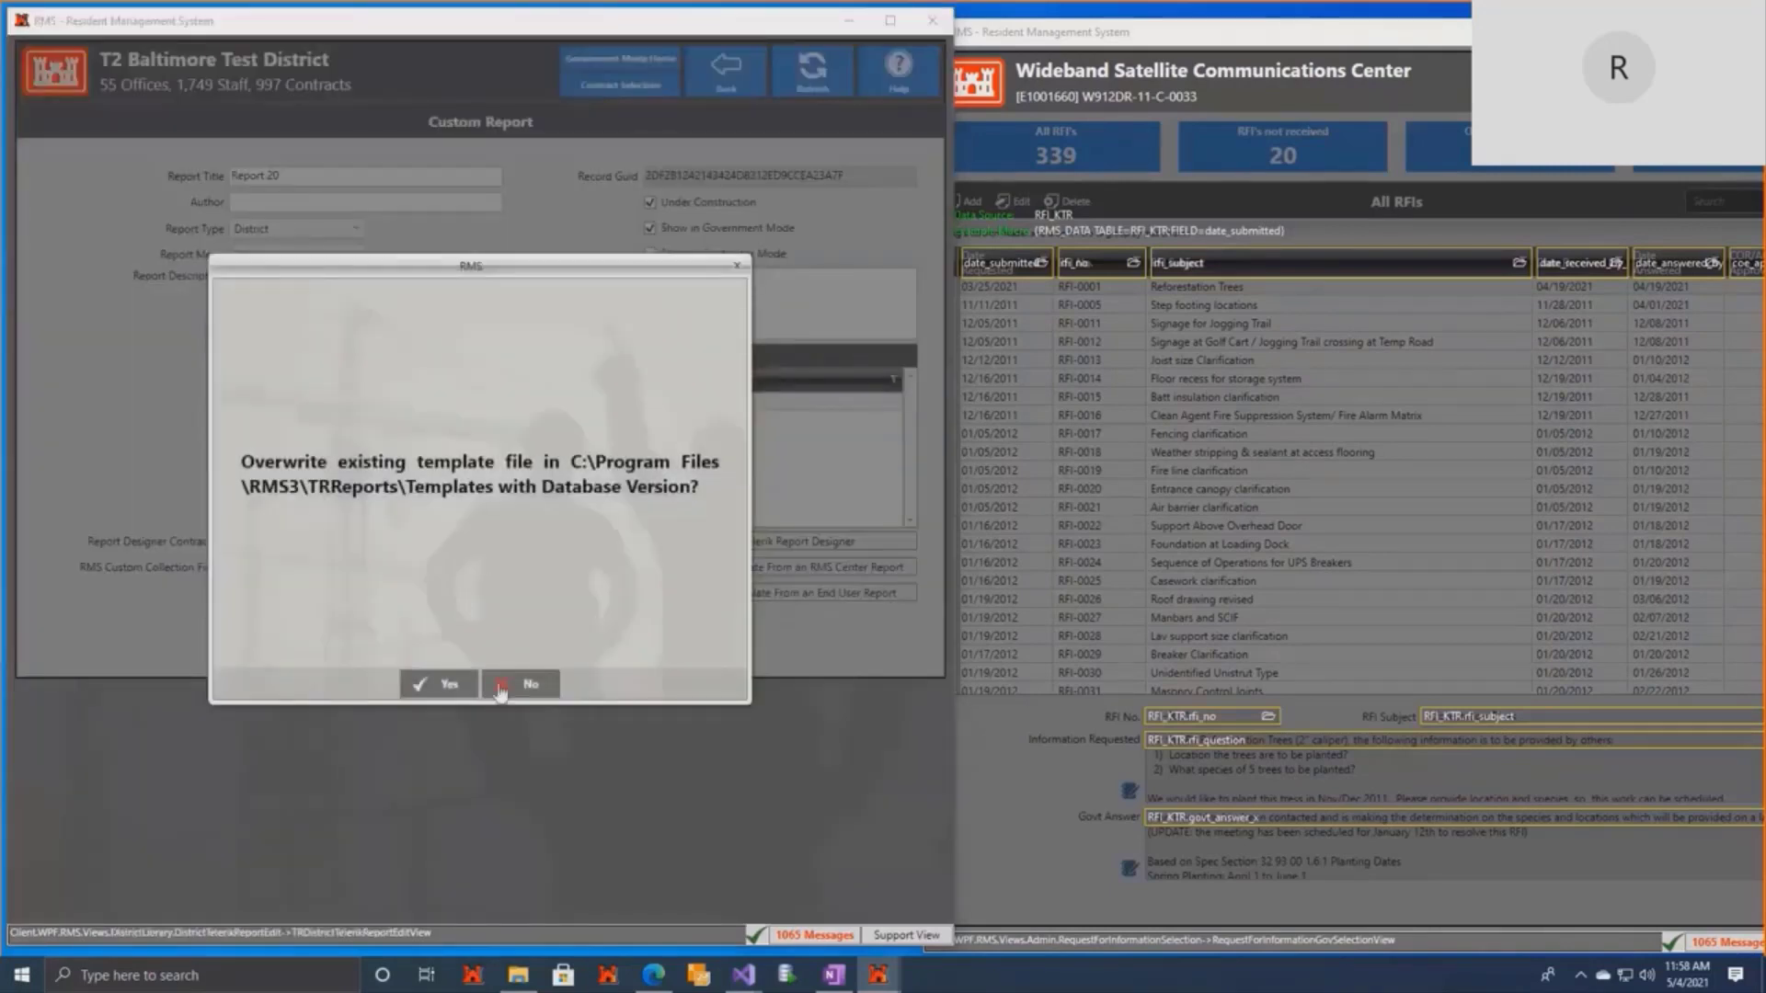
pyautogui.click(500, 690)
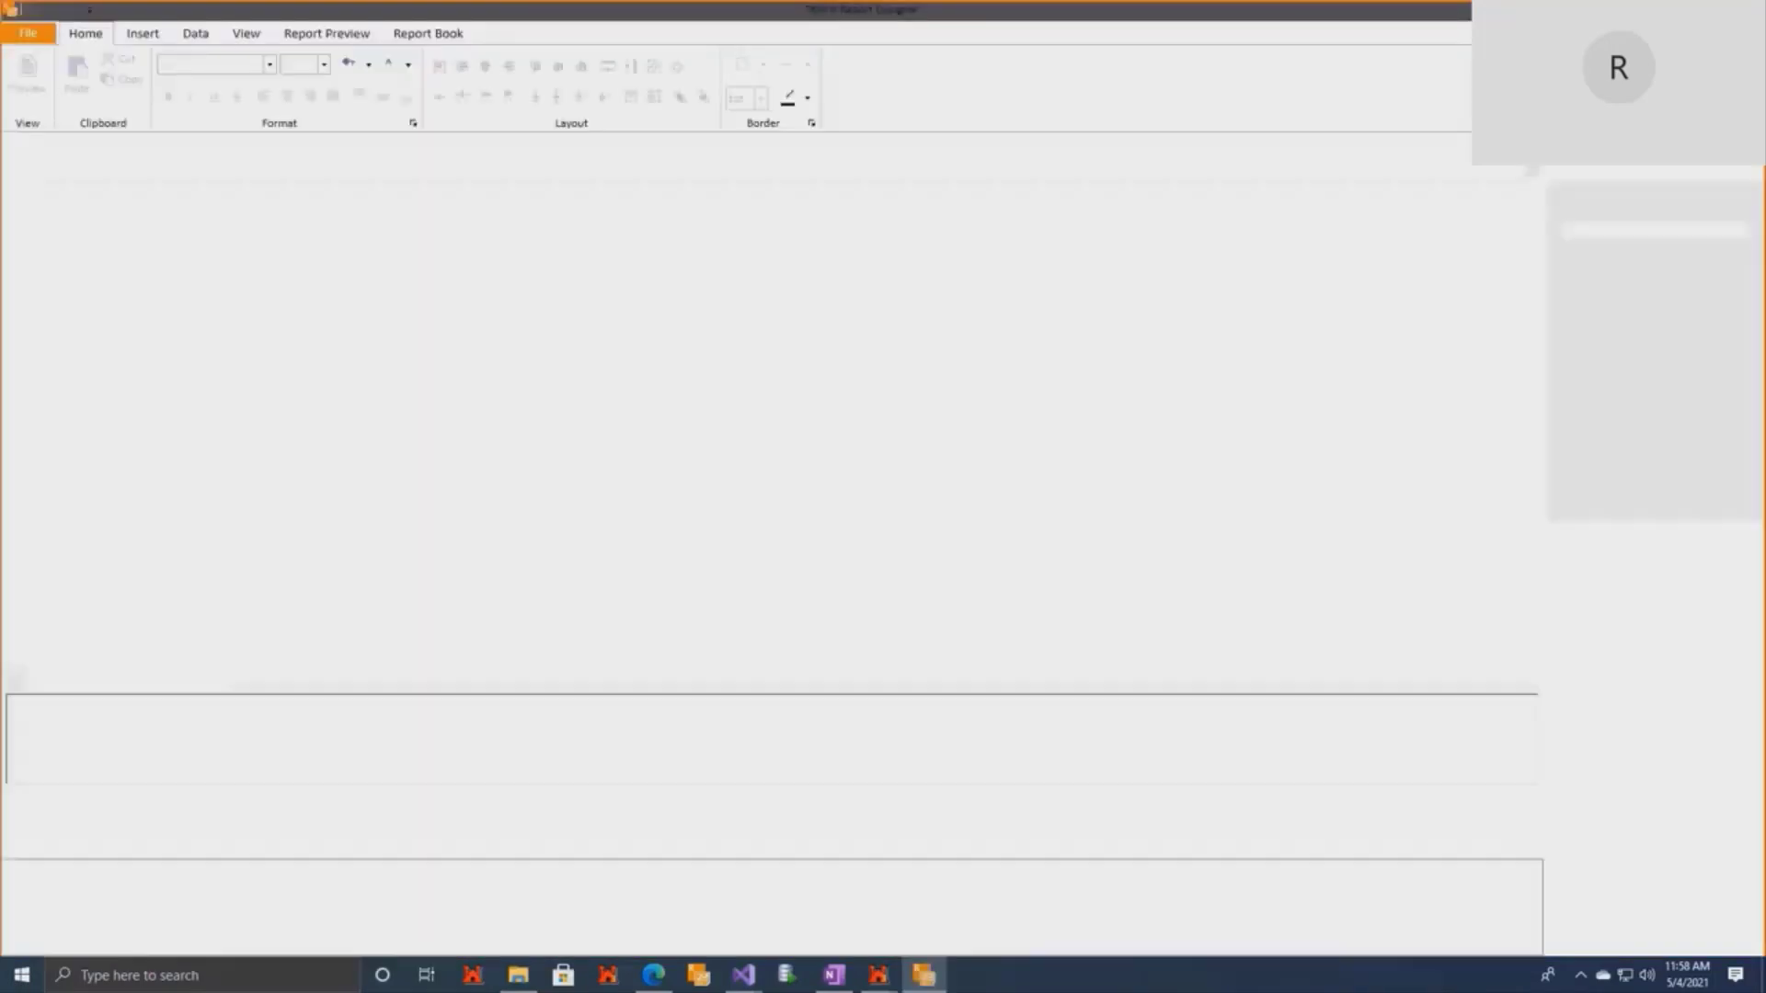
pyautogui.click(547, 337)
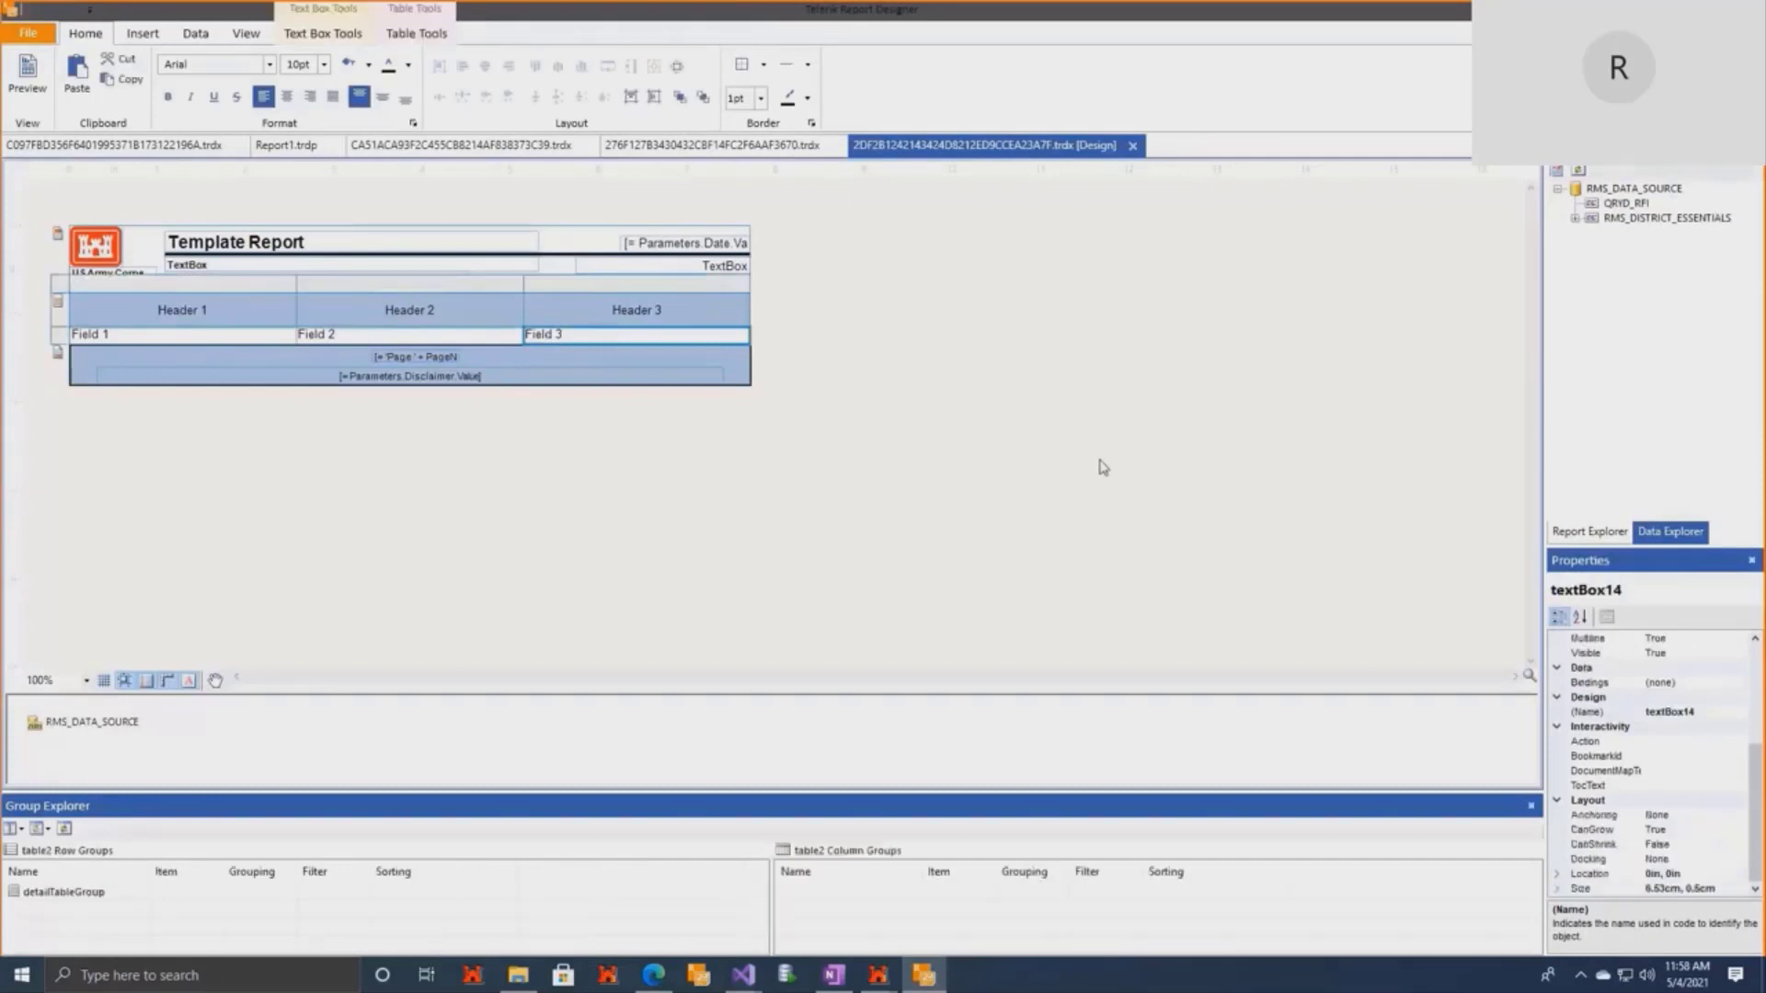
# Add a binding to the report's table that sets its DataSource property to = Fields.QRYD_RFI.
pyautogui.doubleClick(880, 11)
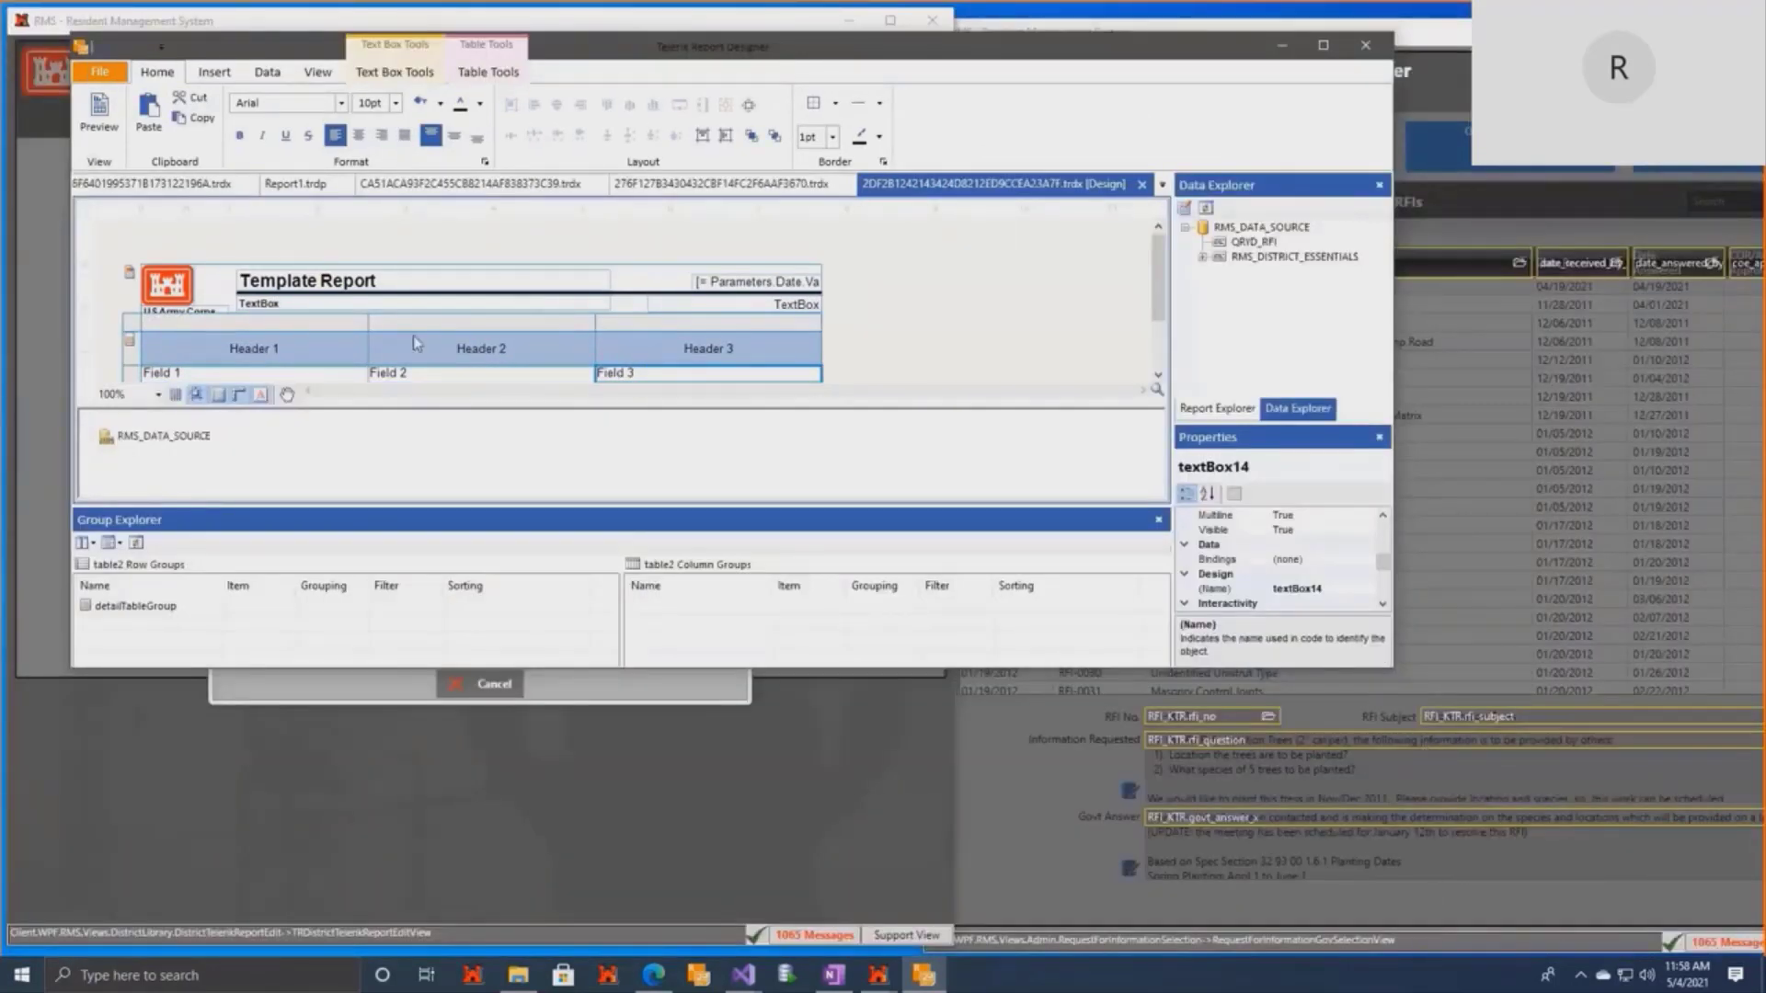
pyautogui.click(142, 337)
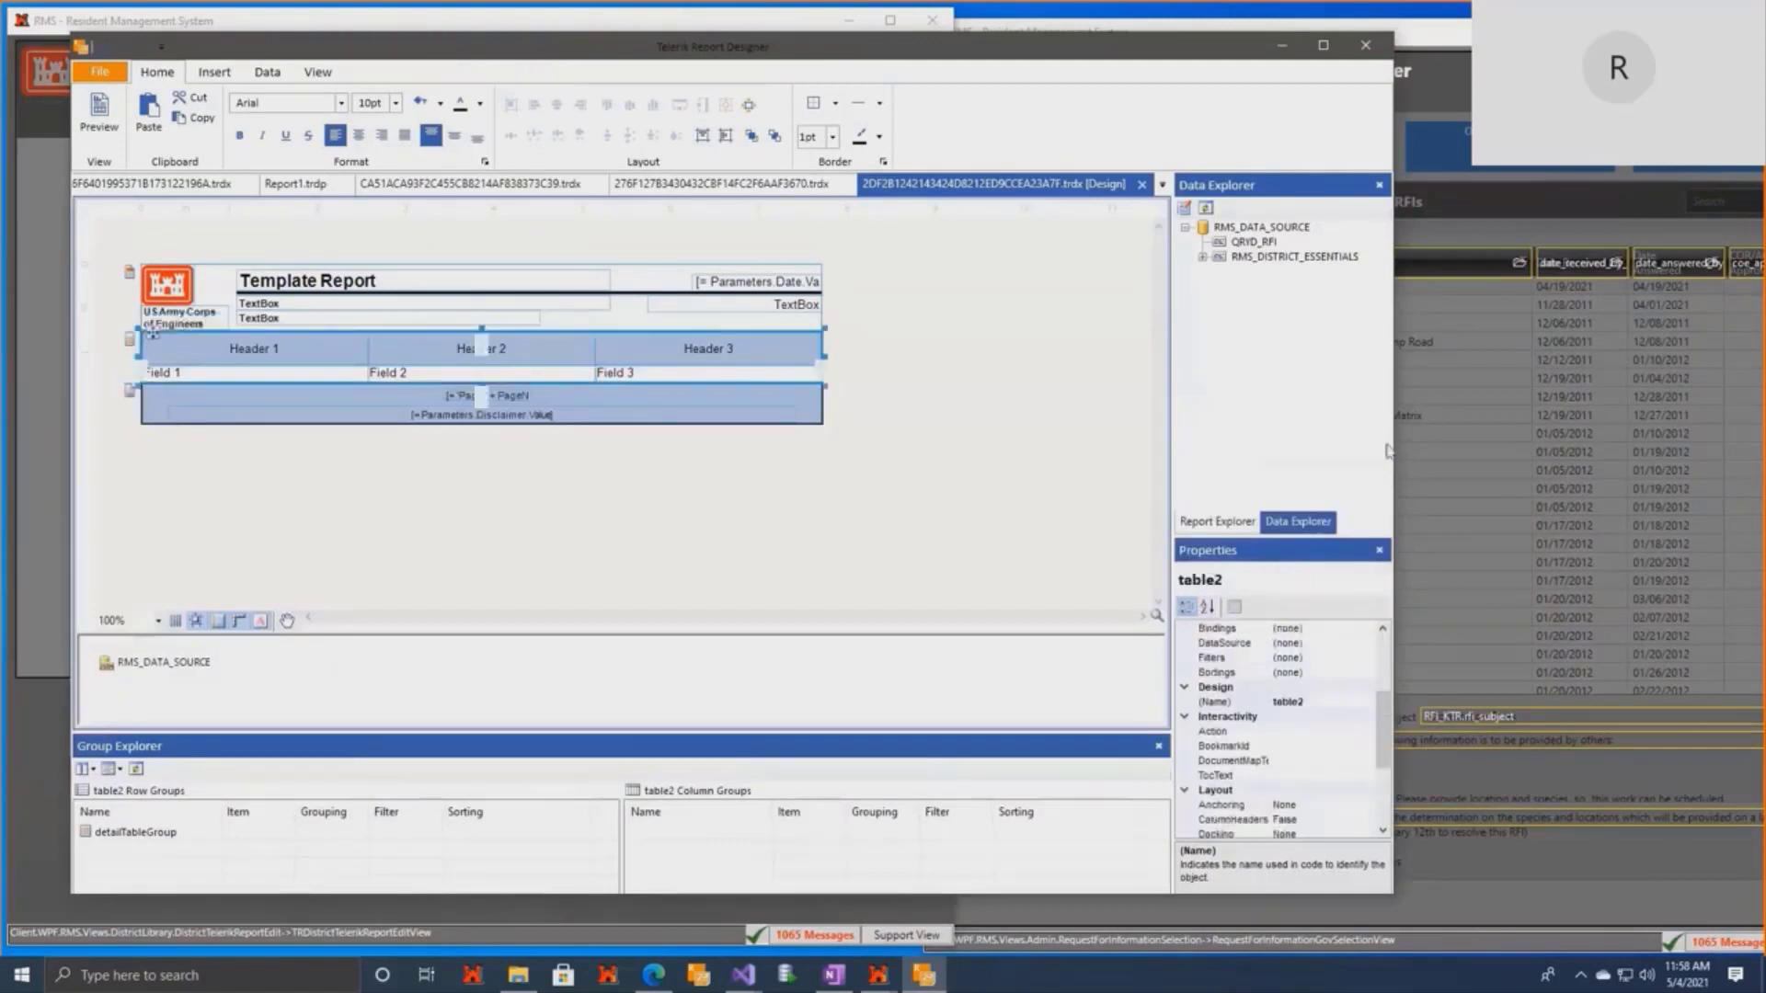
pyautogui.moveTo(1389, 445); pyautogui.dragTo(1128, 487)
pyautogui.click(1086, 643)
pyautogui.click(1090, 630)
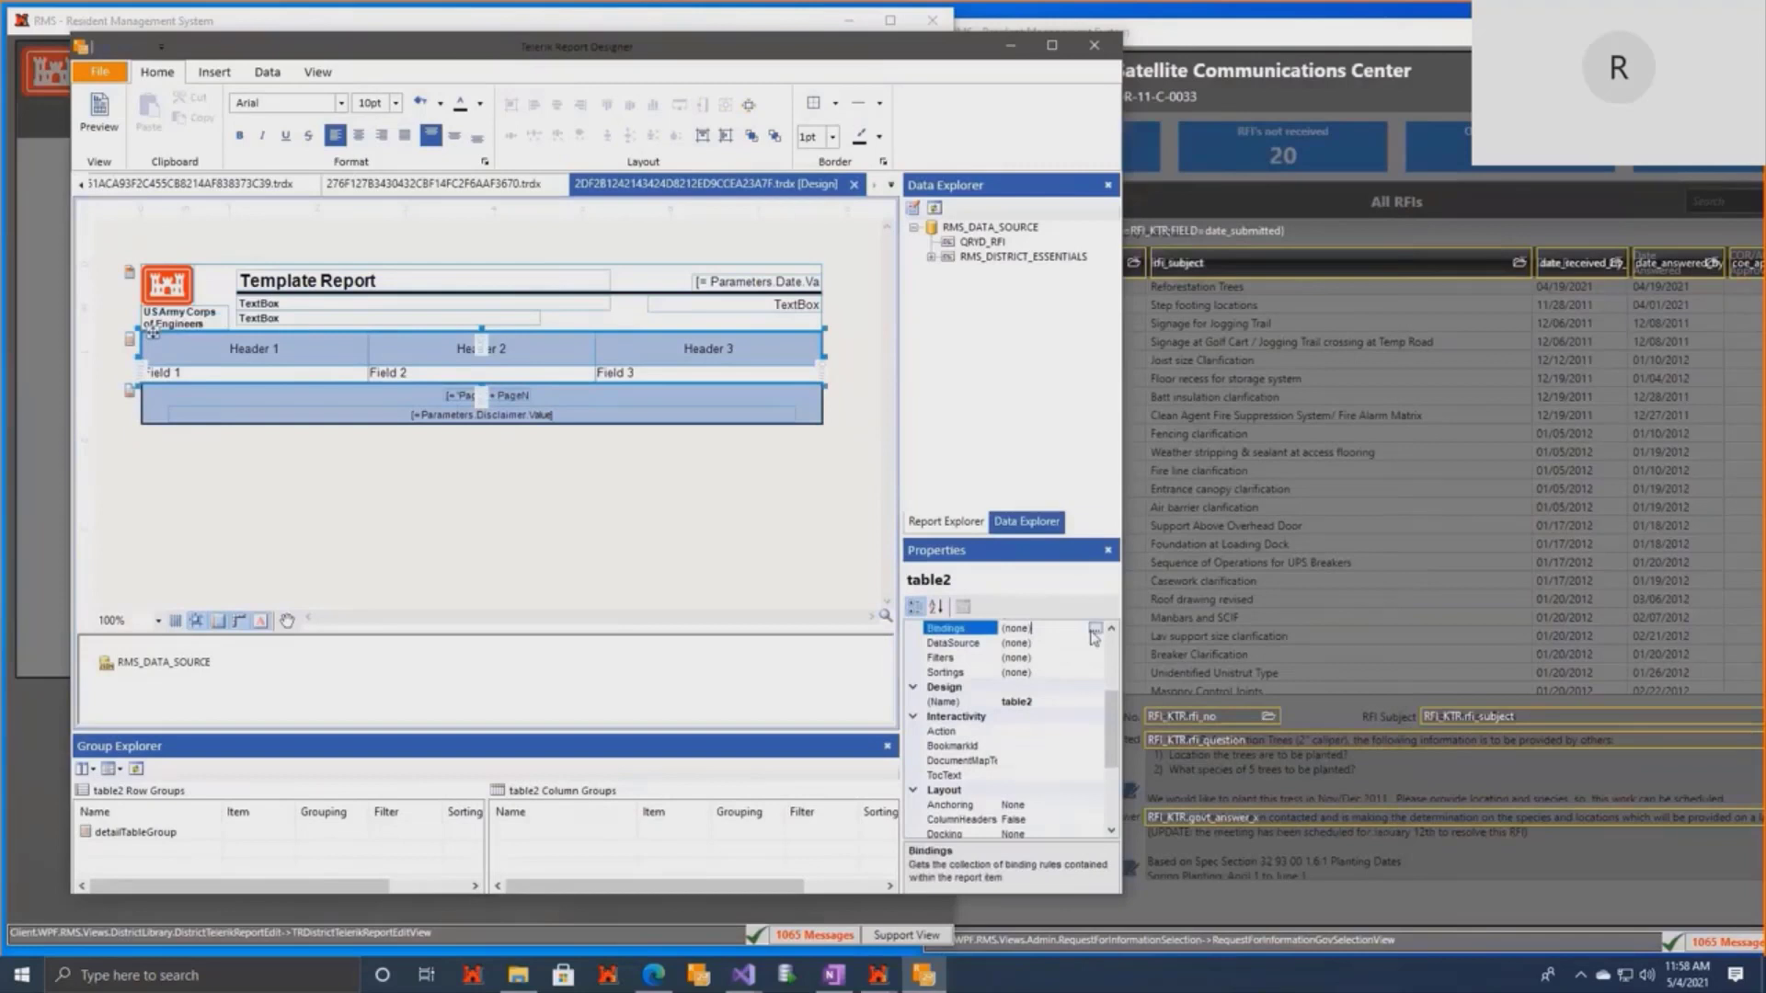
pyautogui.click(1094, 629)
pyautogui.click(471, 188)
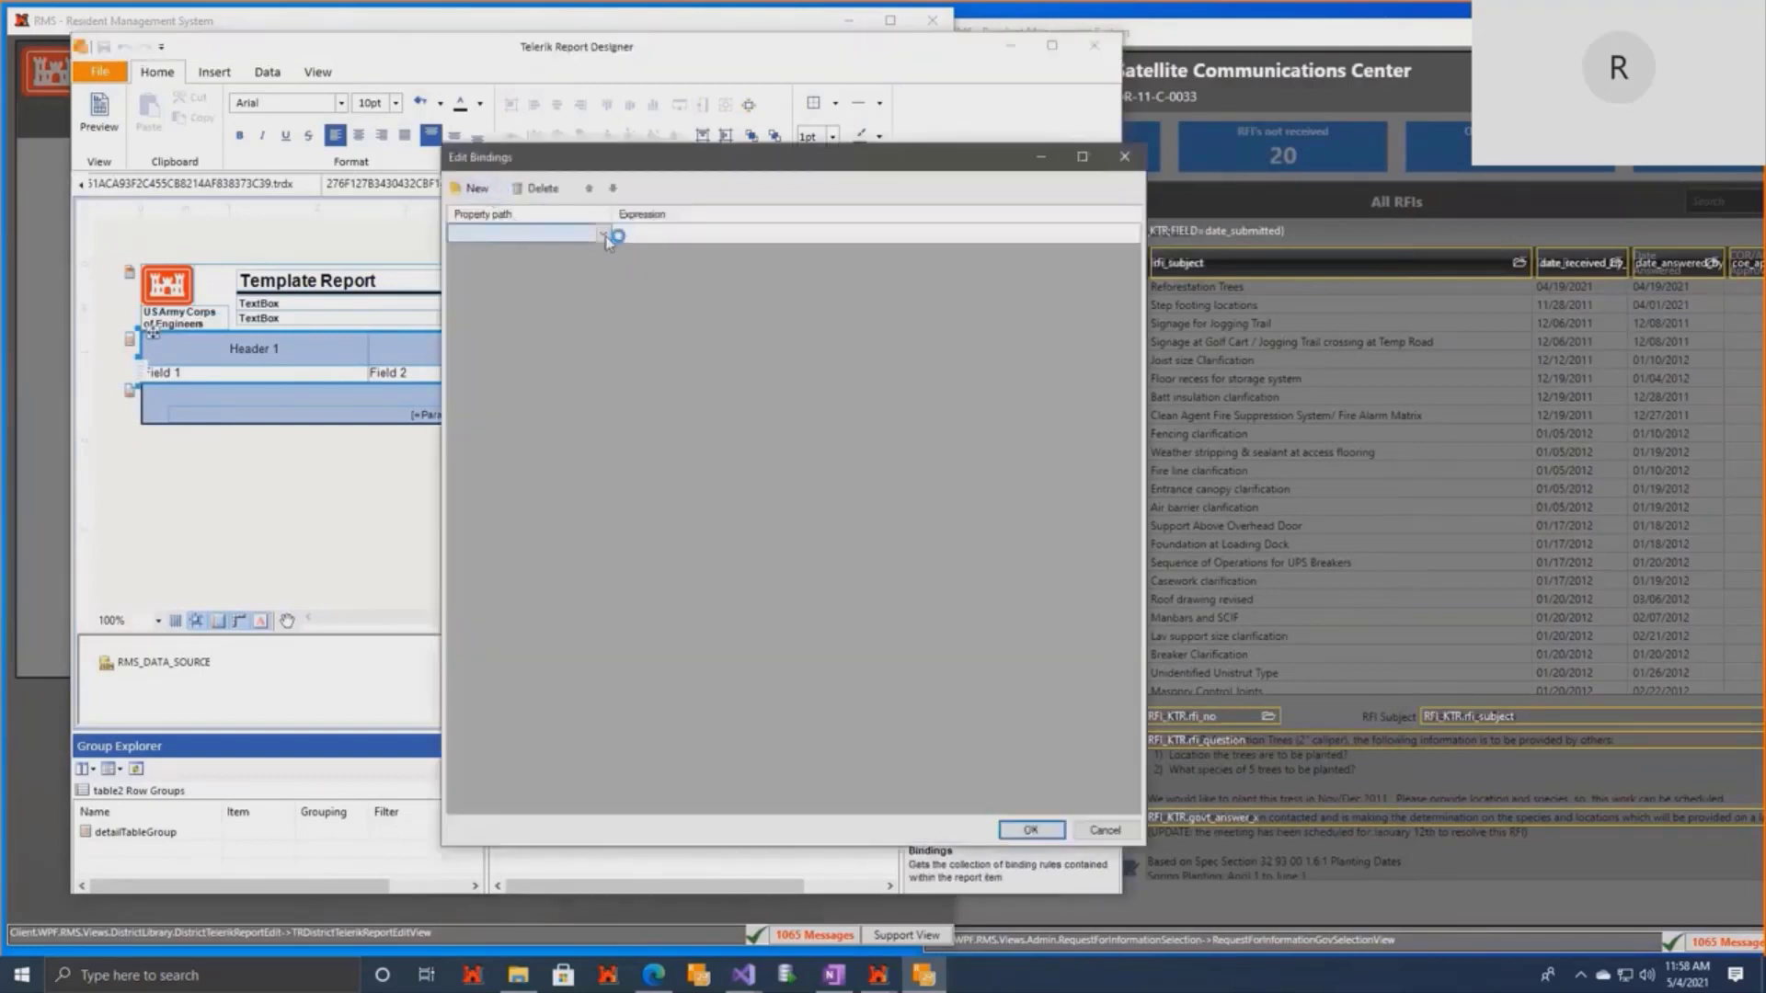
pyautogui.click(604, 235)
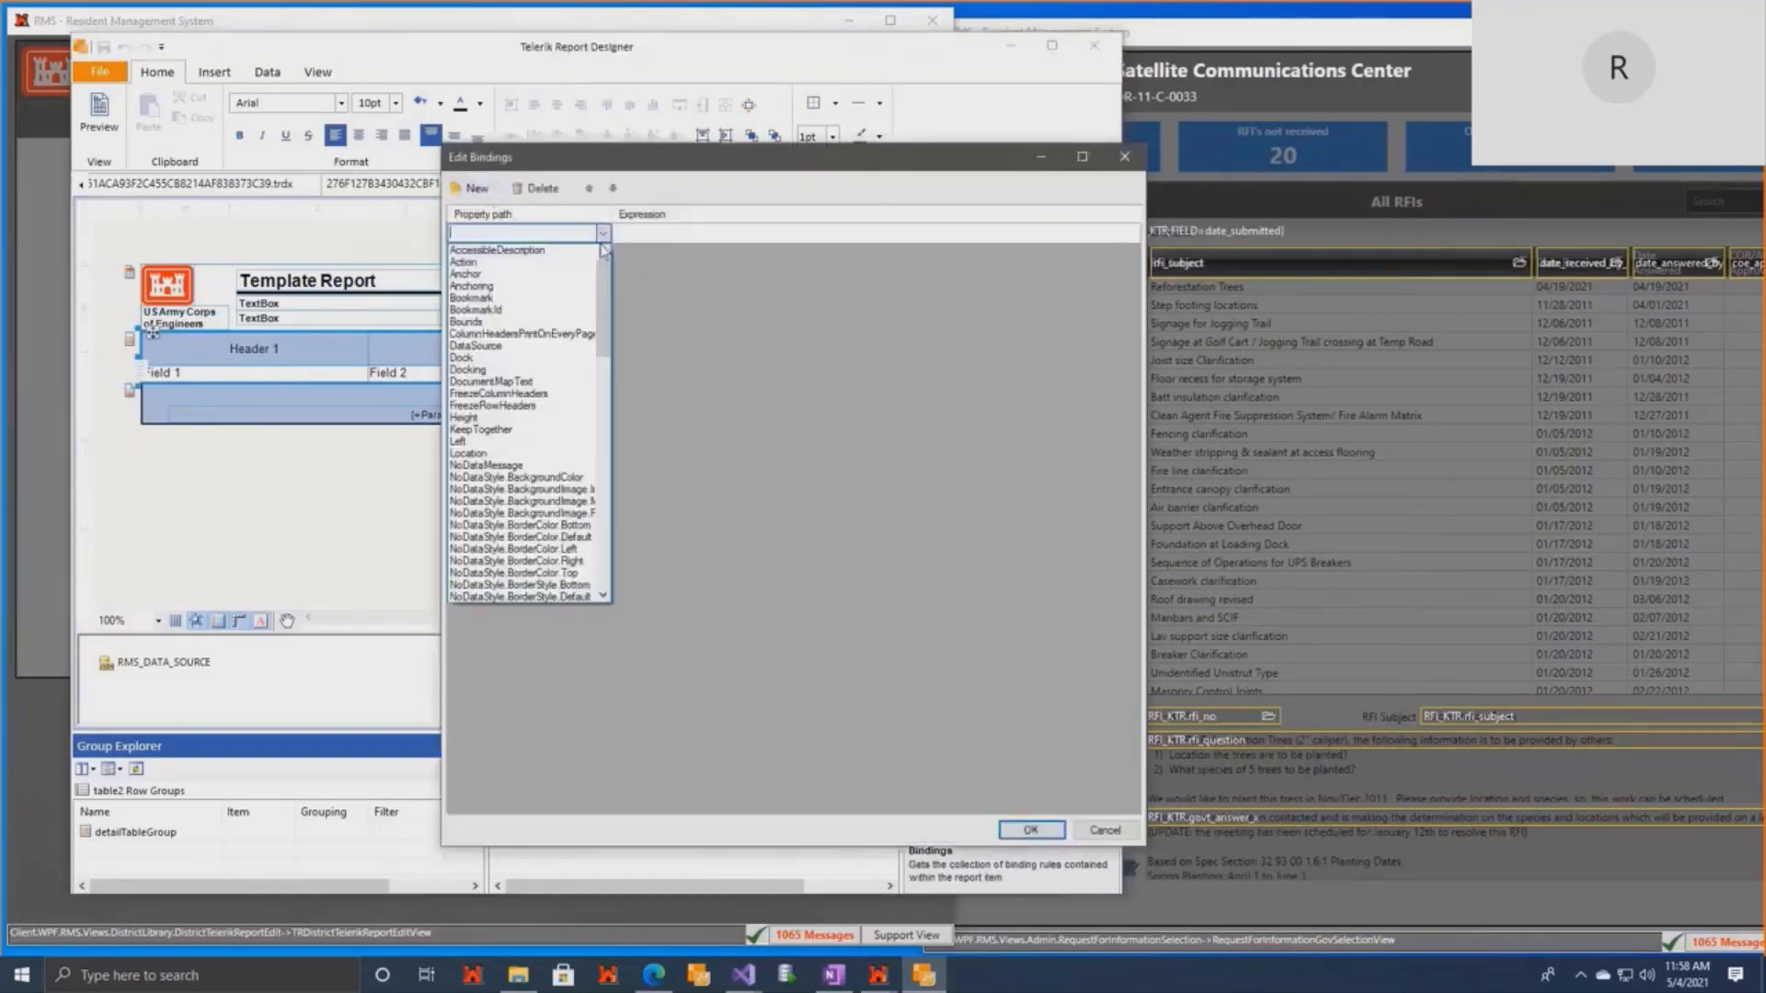
pyautogui.click(531, 355)
pyautogui.click(1132, 233)
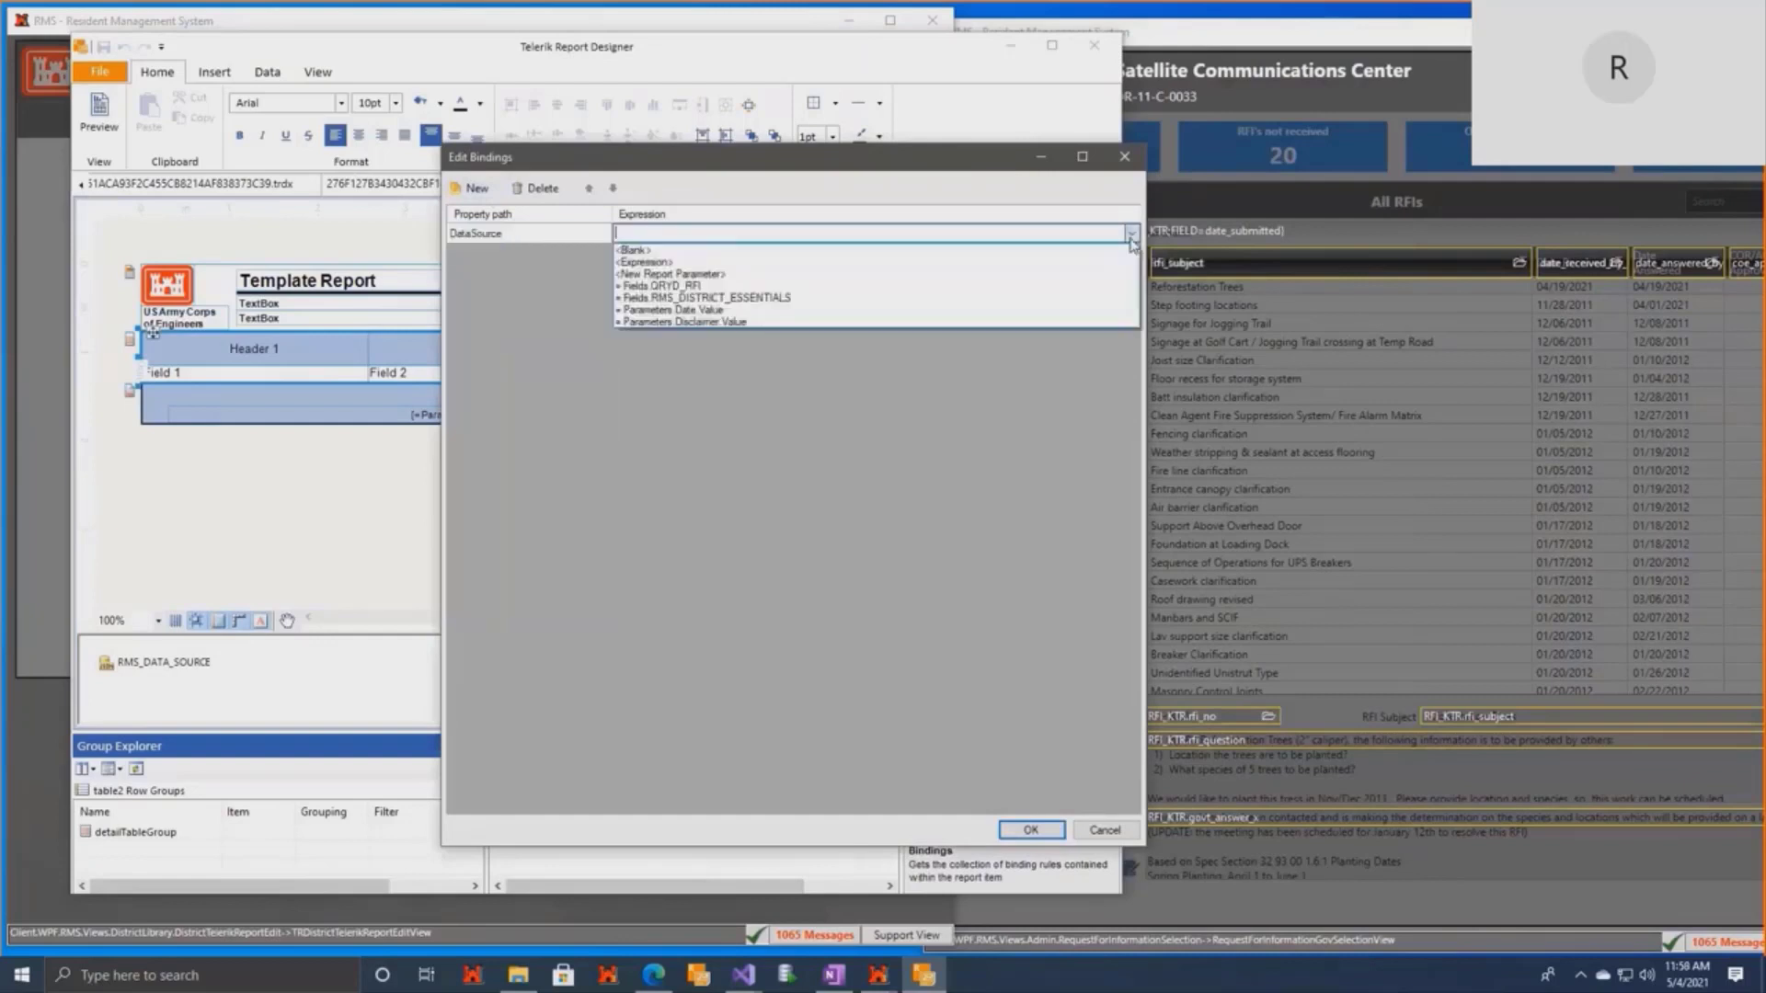
pyautogui.click(955, 294)
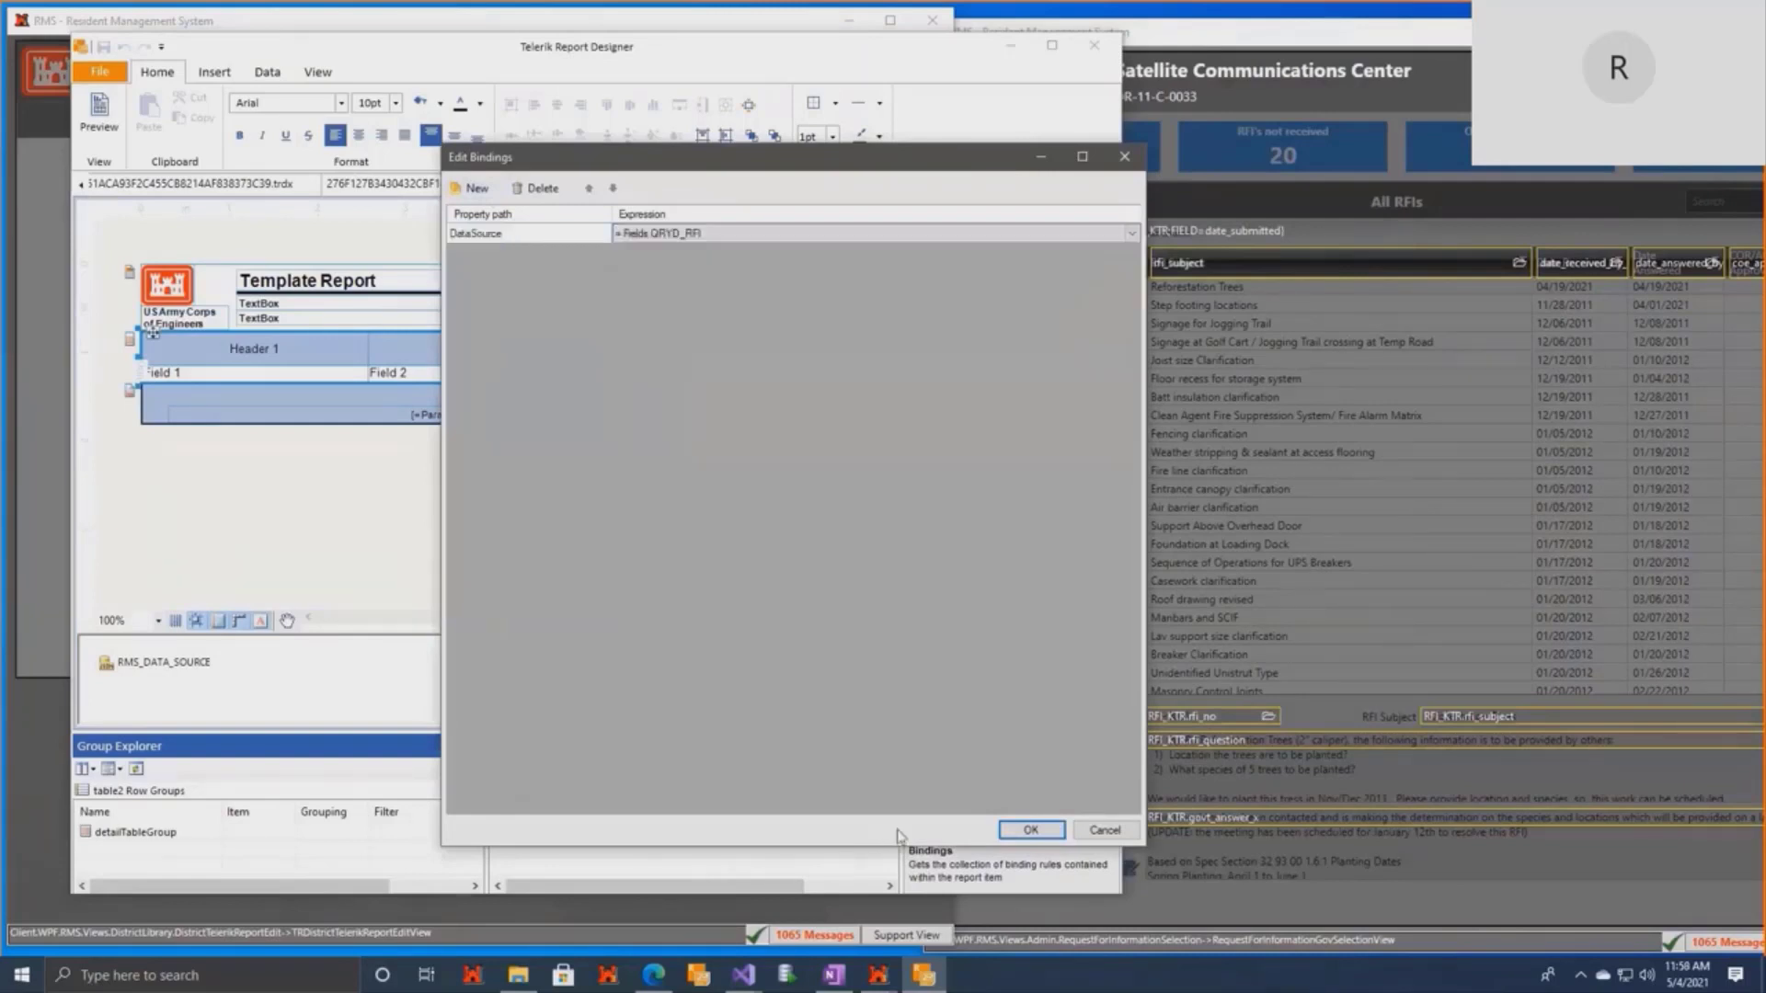
pyautogui.click(1031, 831)
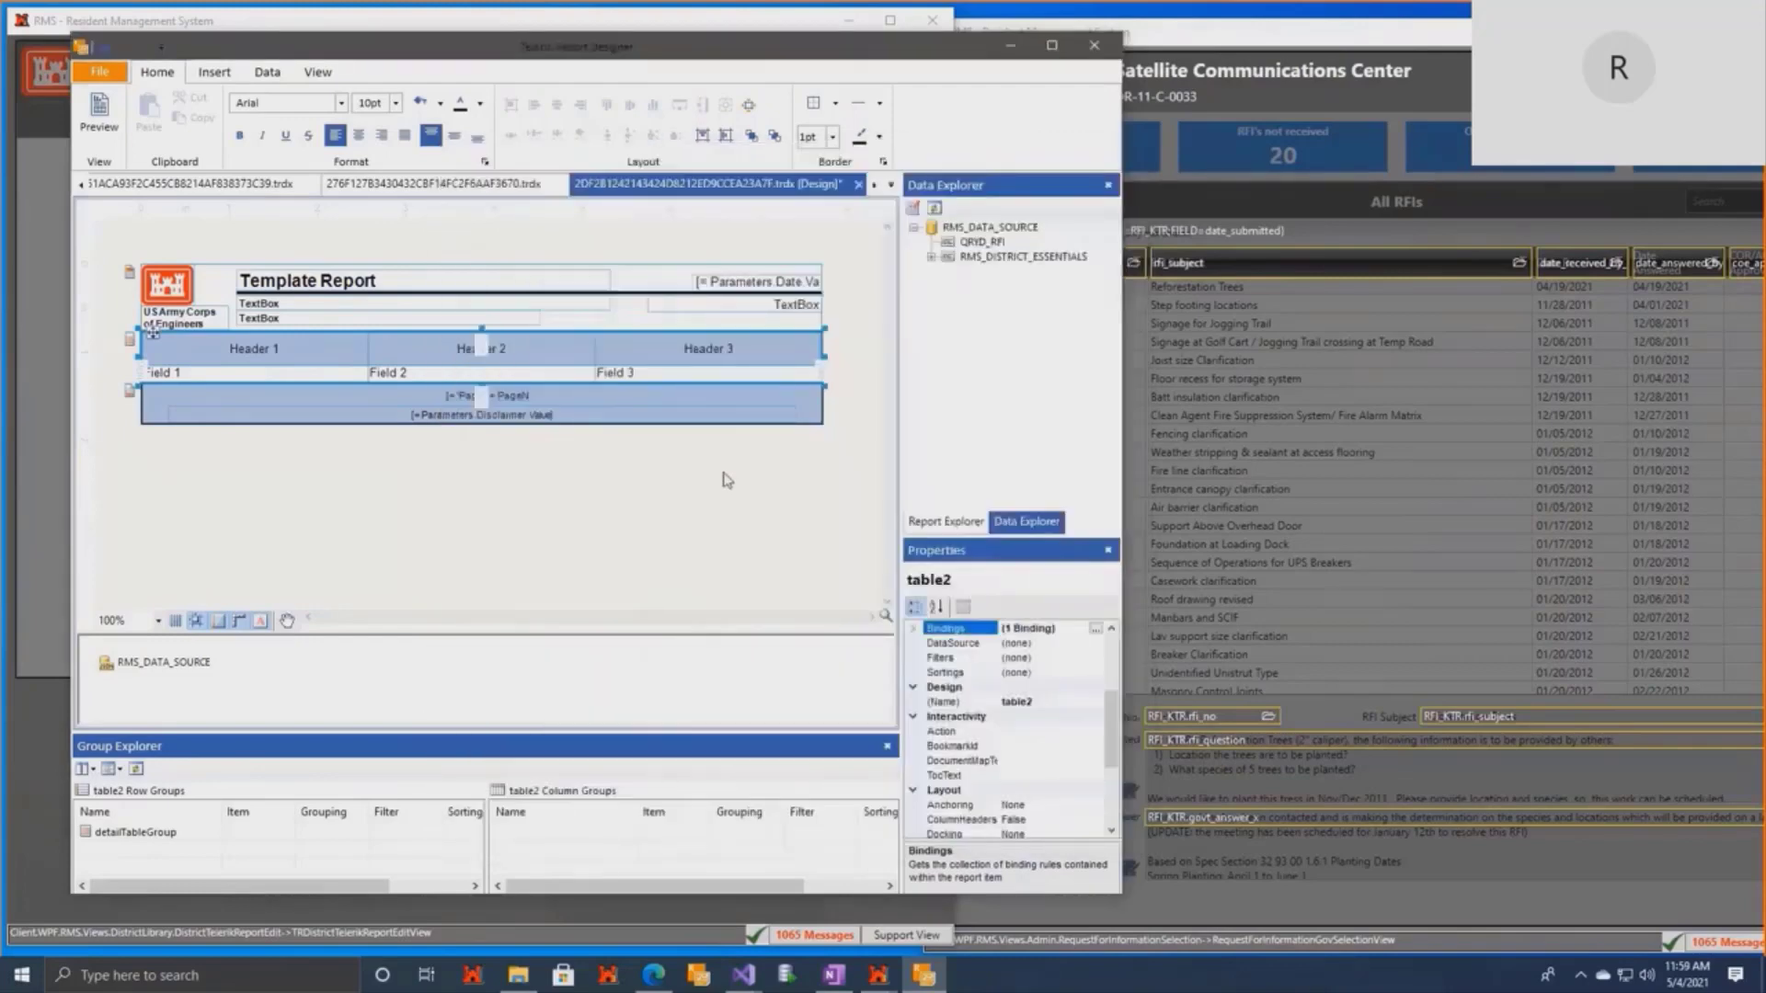
# Set the table's first detail cell to = Fields.DATE_SUBMITTED and the second to = Fields.RFI_NO.
pyautogui.click(263, 377)
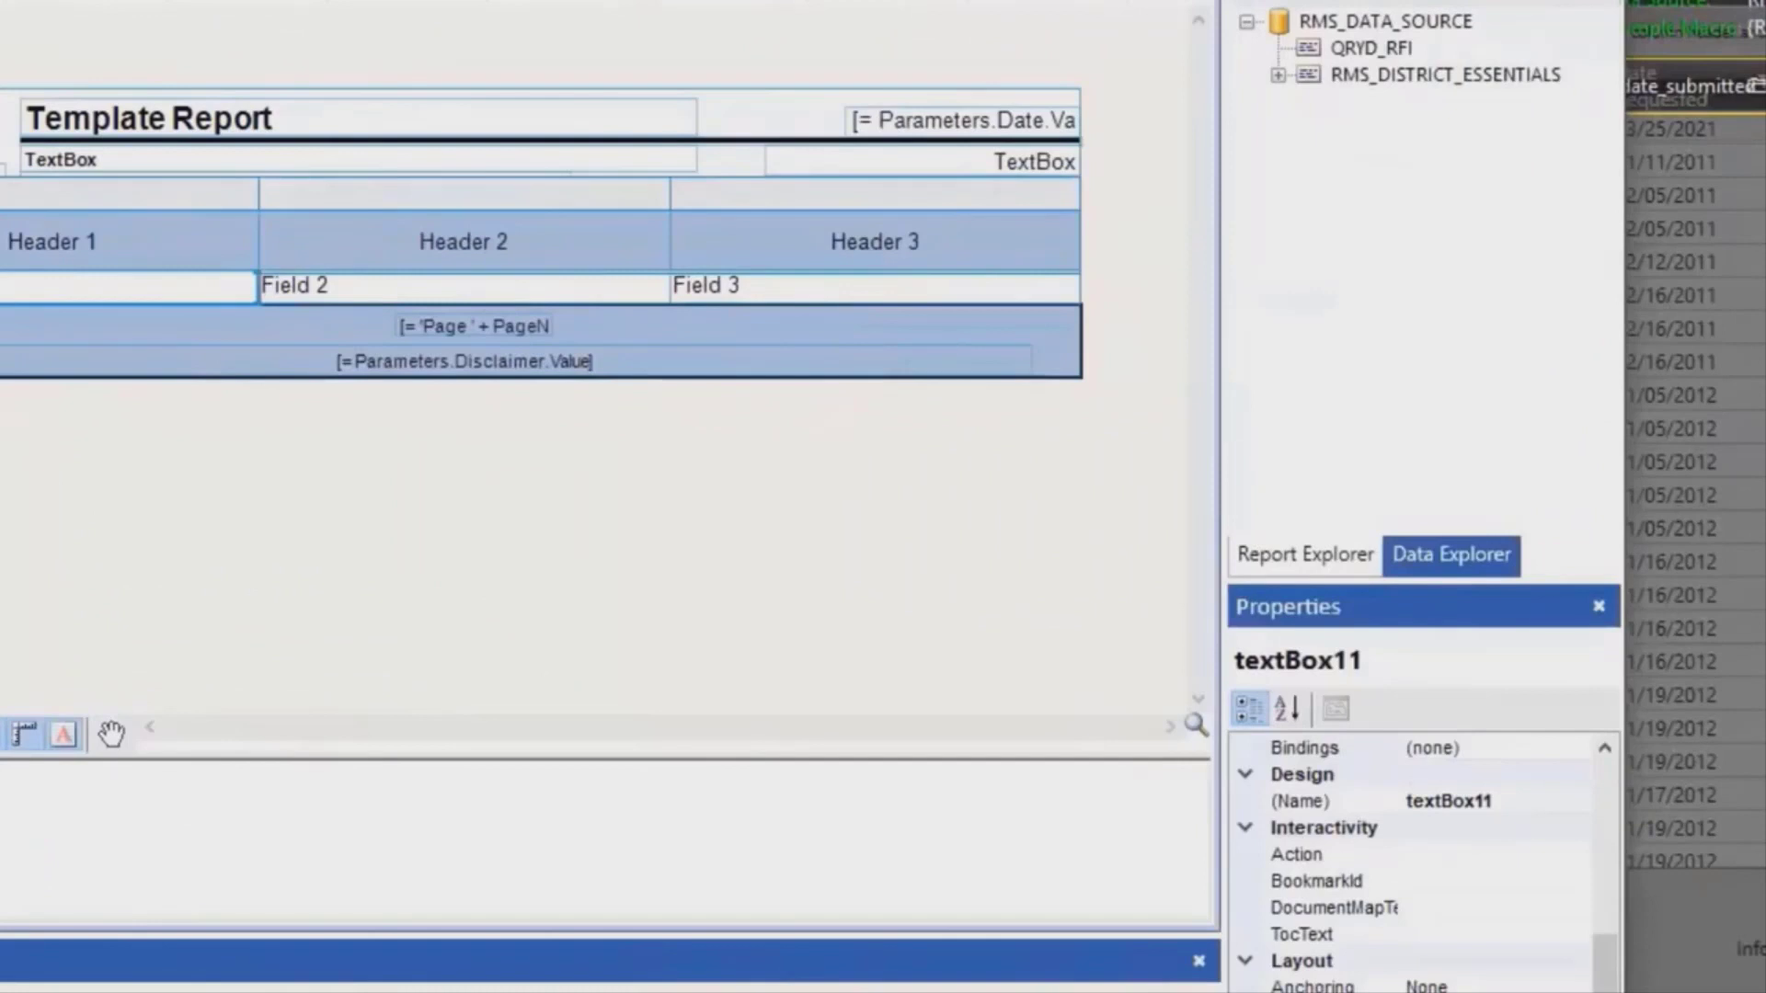
pyautogui.write('= F')
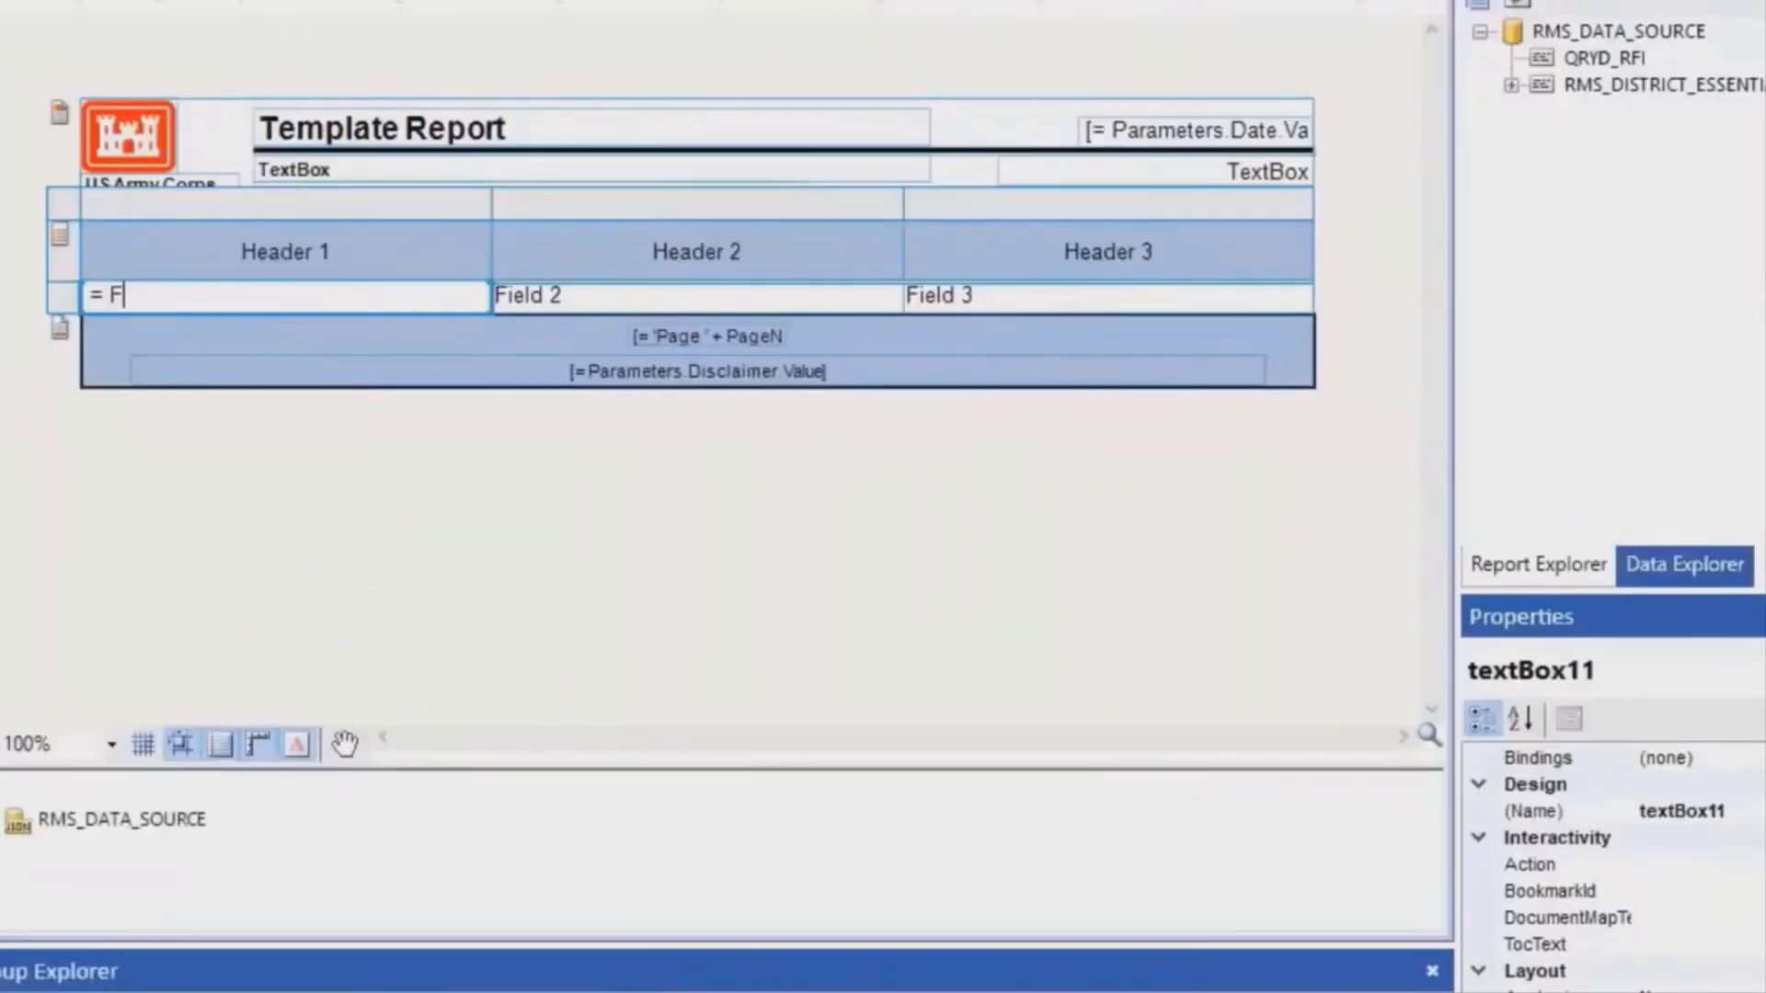
pyautogui.write('ields.DATE_SUB')
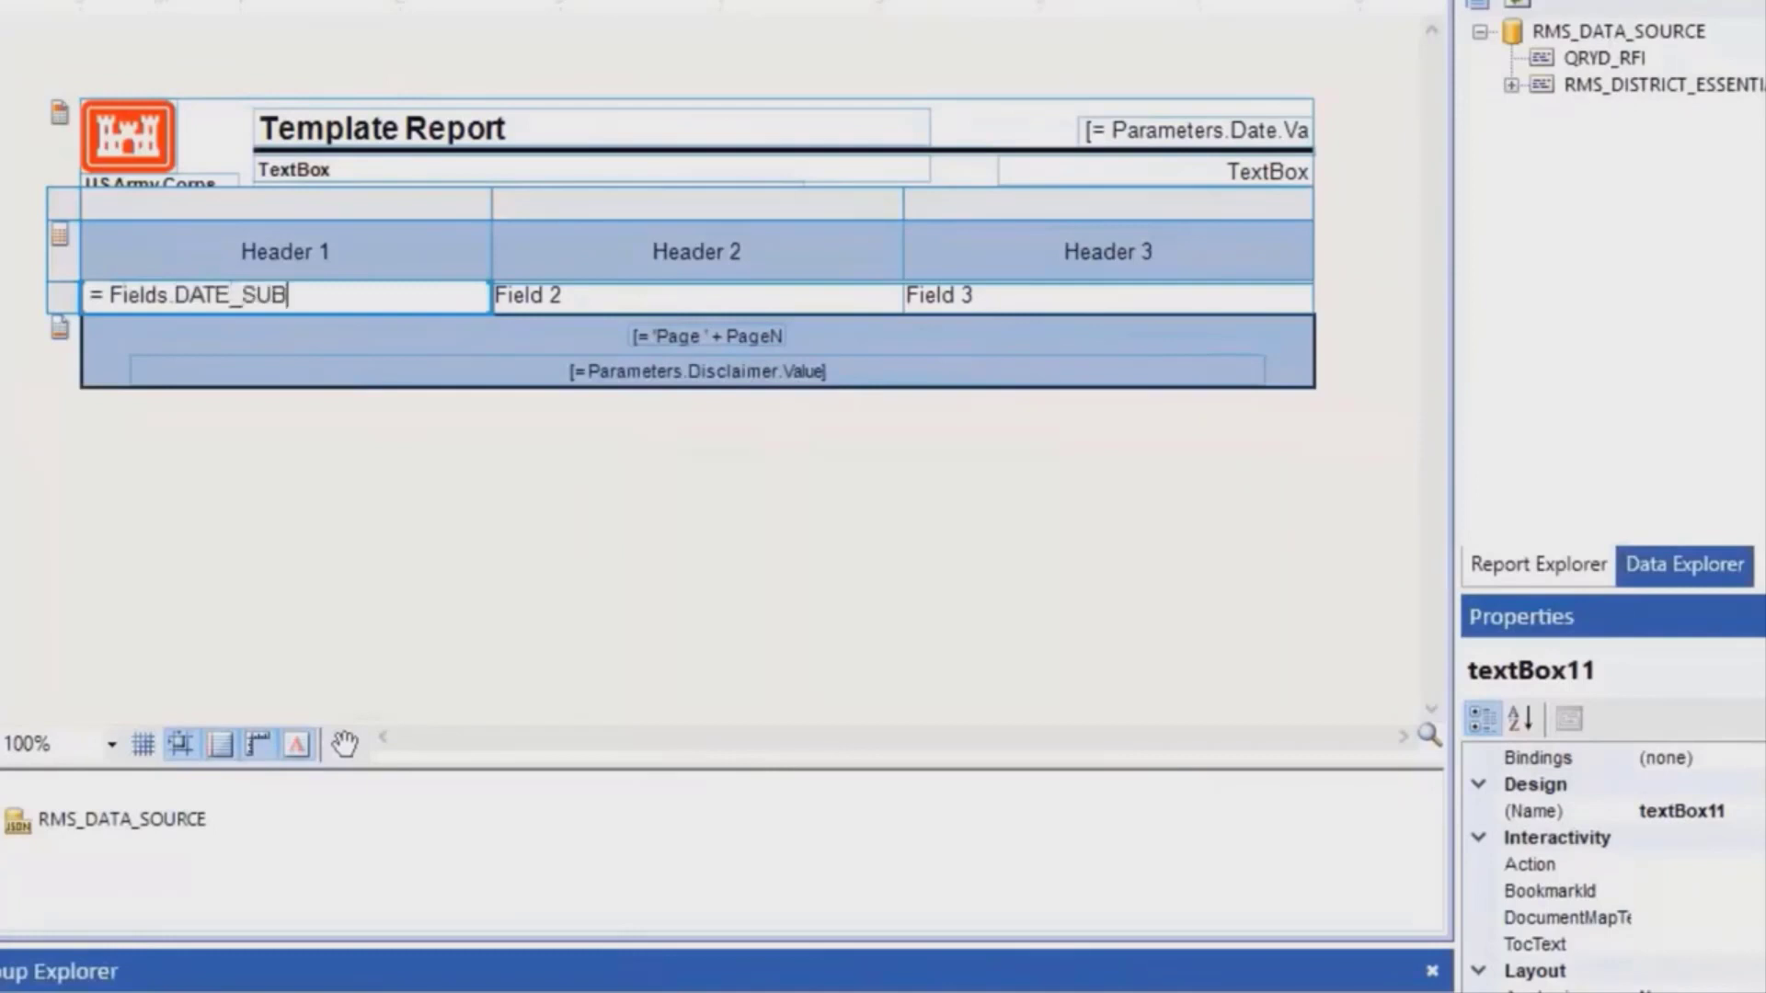
pyautogui.write('MITTED')
pyautogui.doubleClick(793, 309)
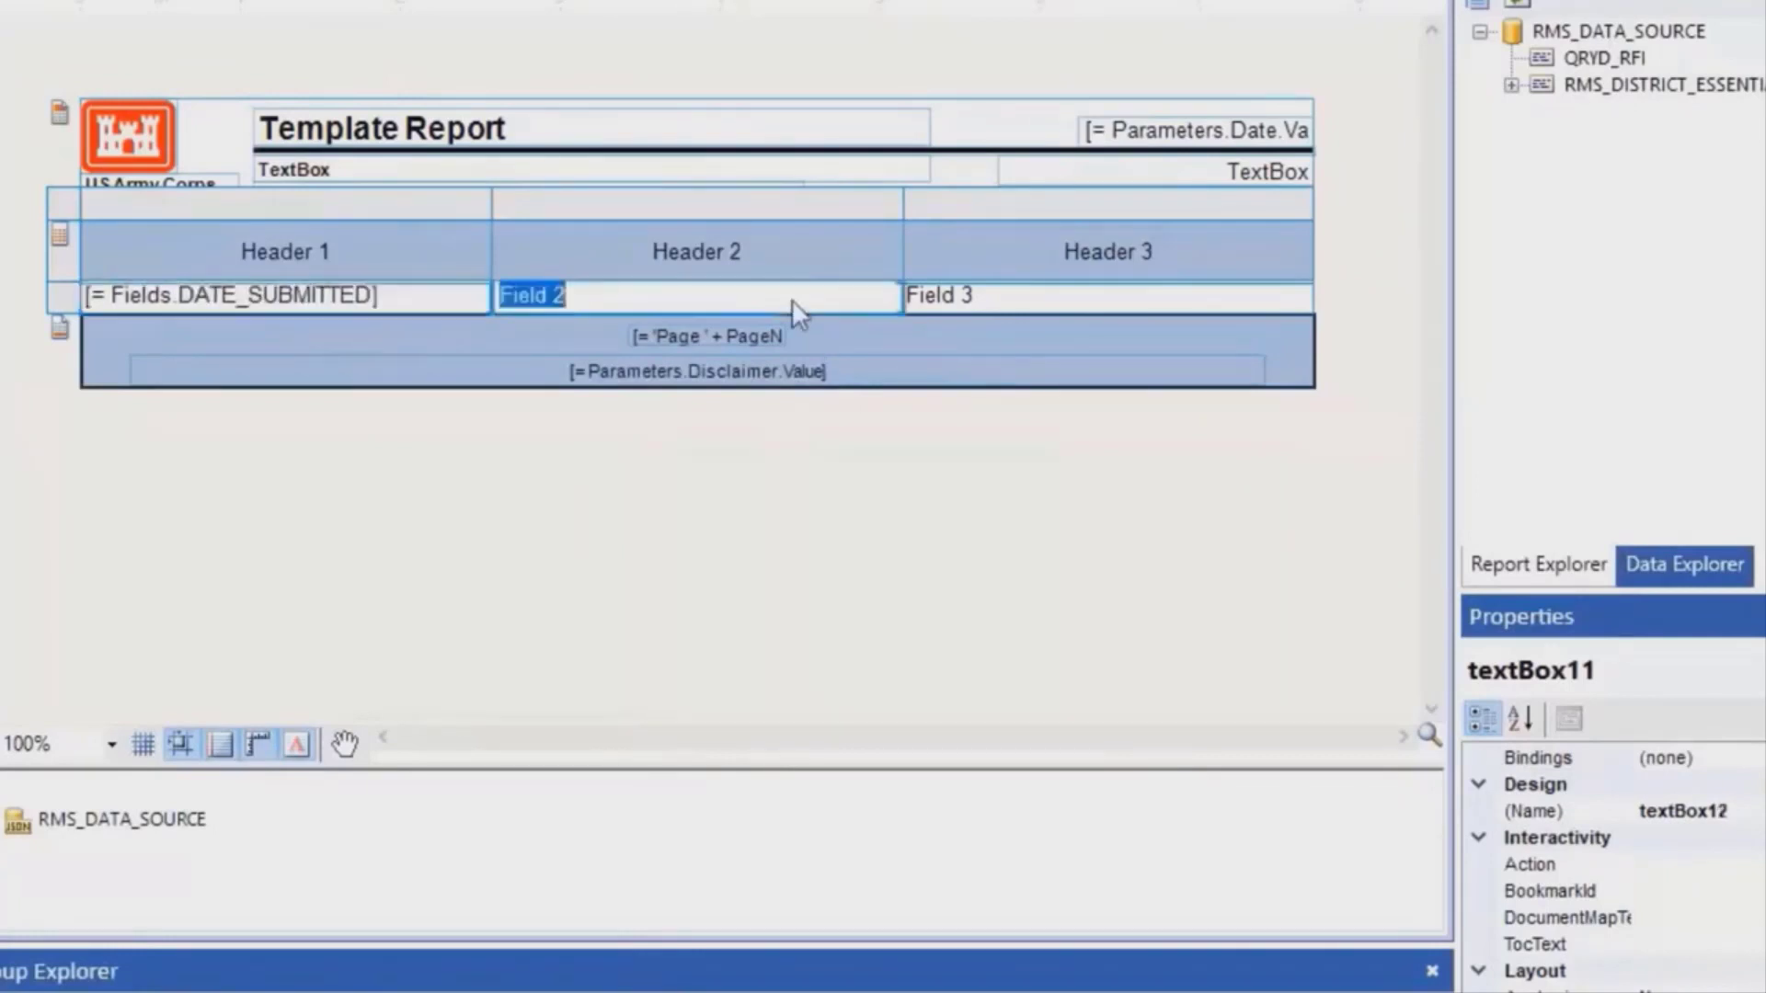
pyautogui.write('= F')
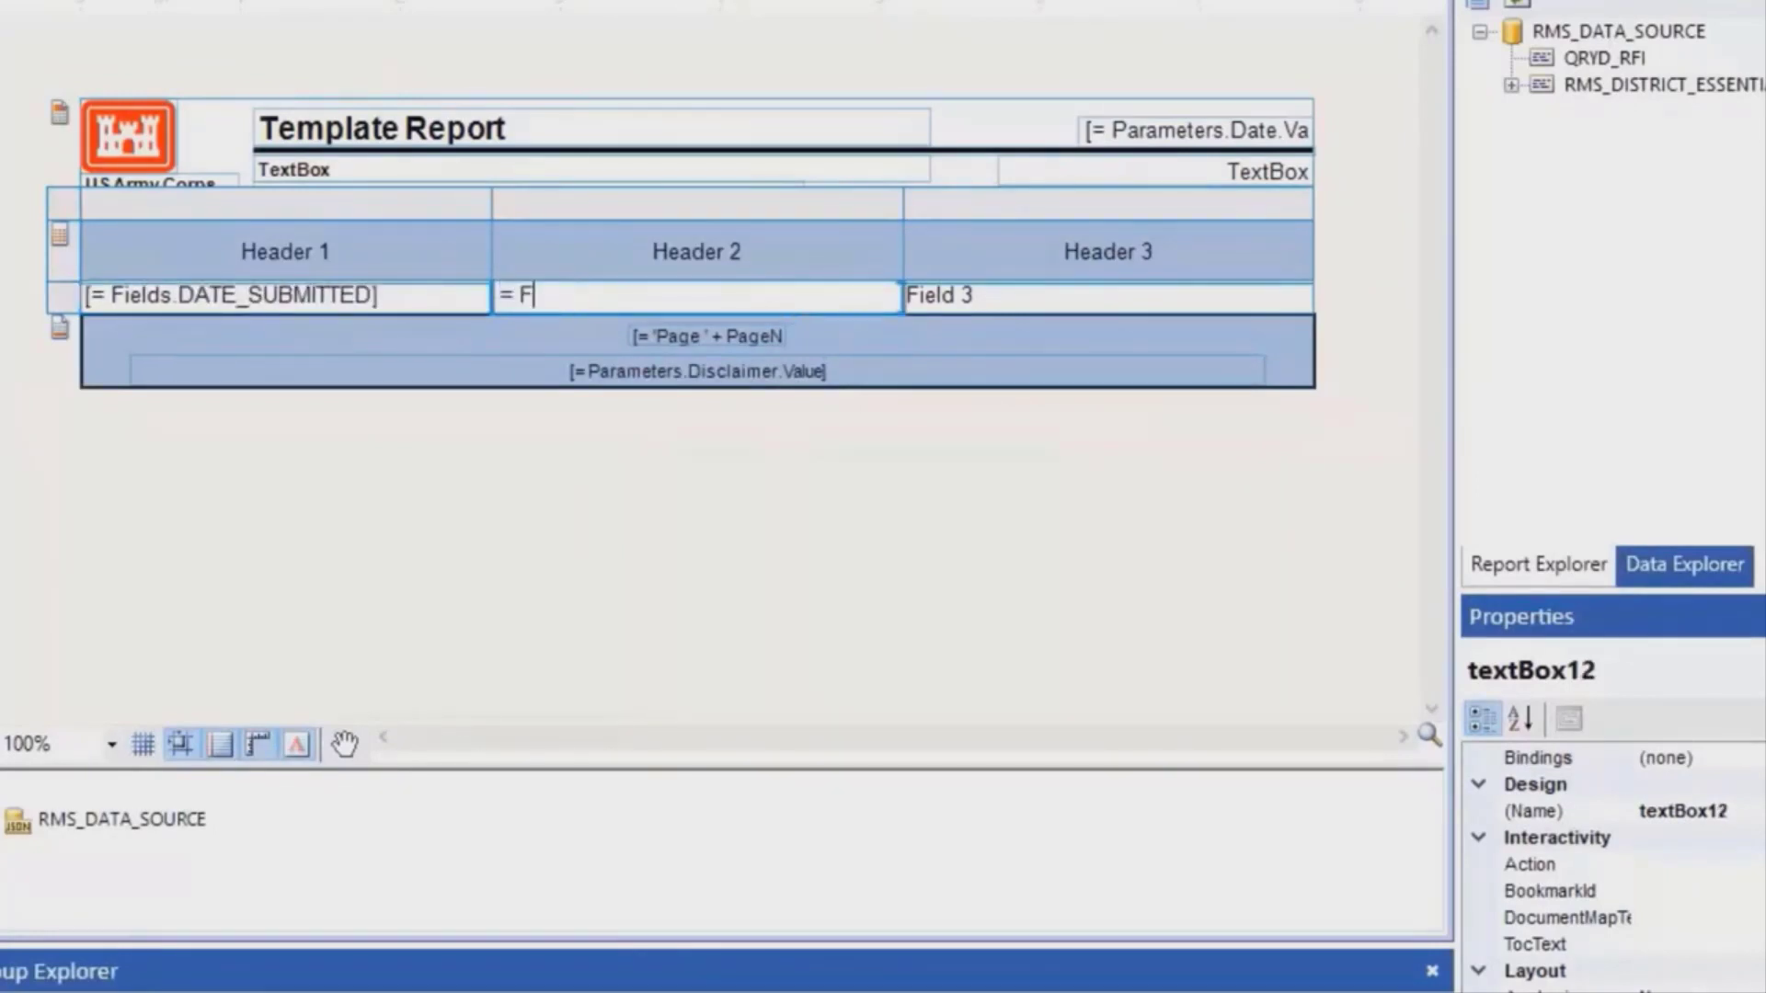
pyautogui.write('ields')
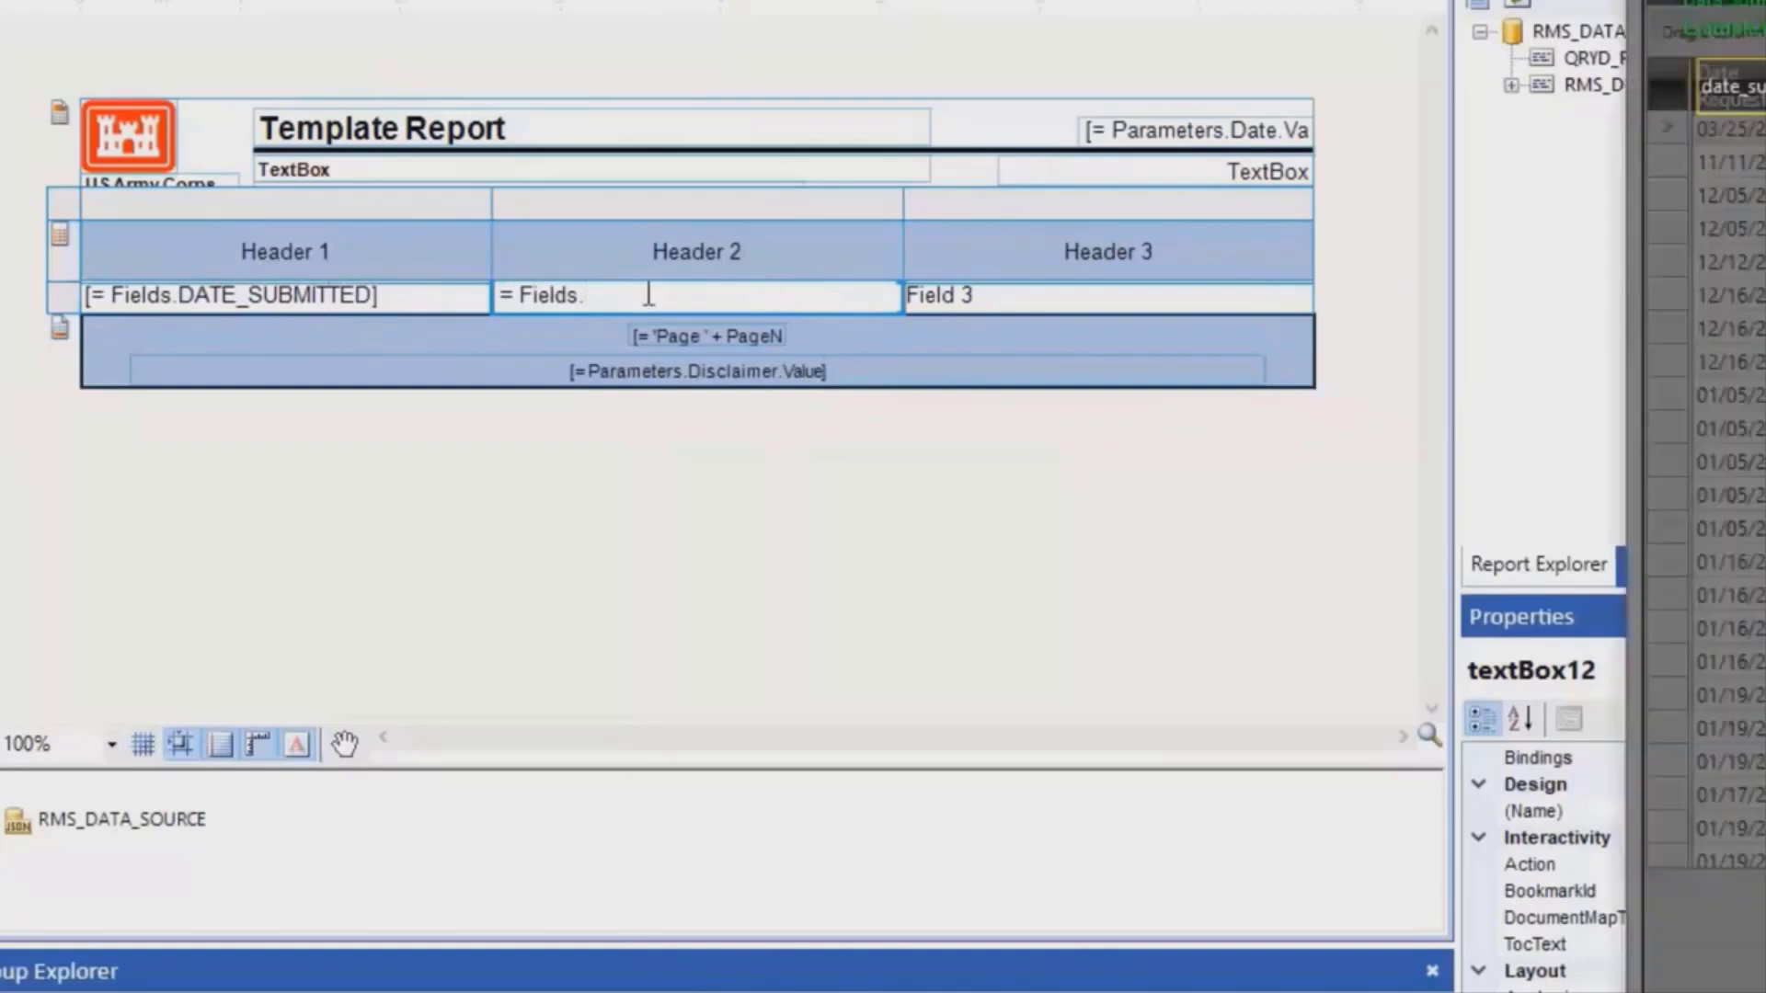
pyautogui.write('RFI_NO')
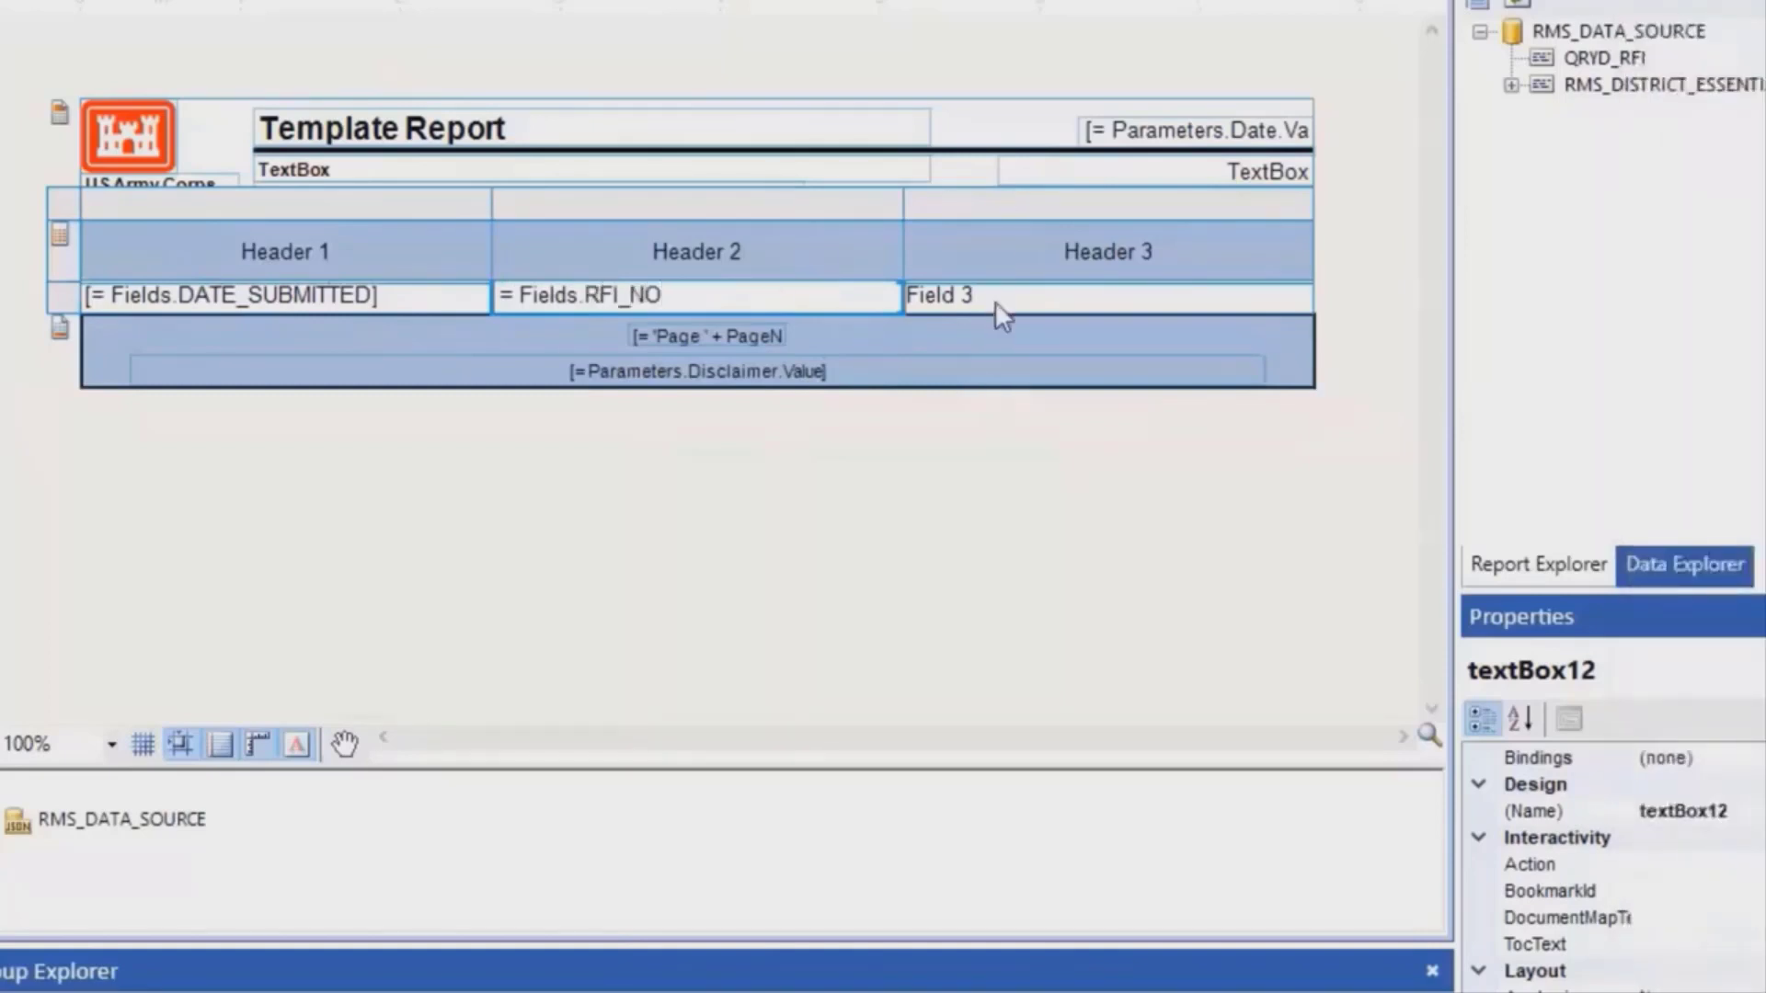
# Set the table's third detail cell to = Fields.RFI_SUBJECT.
pyautogui.doubleClick(996, 300)
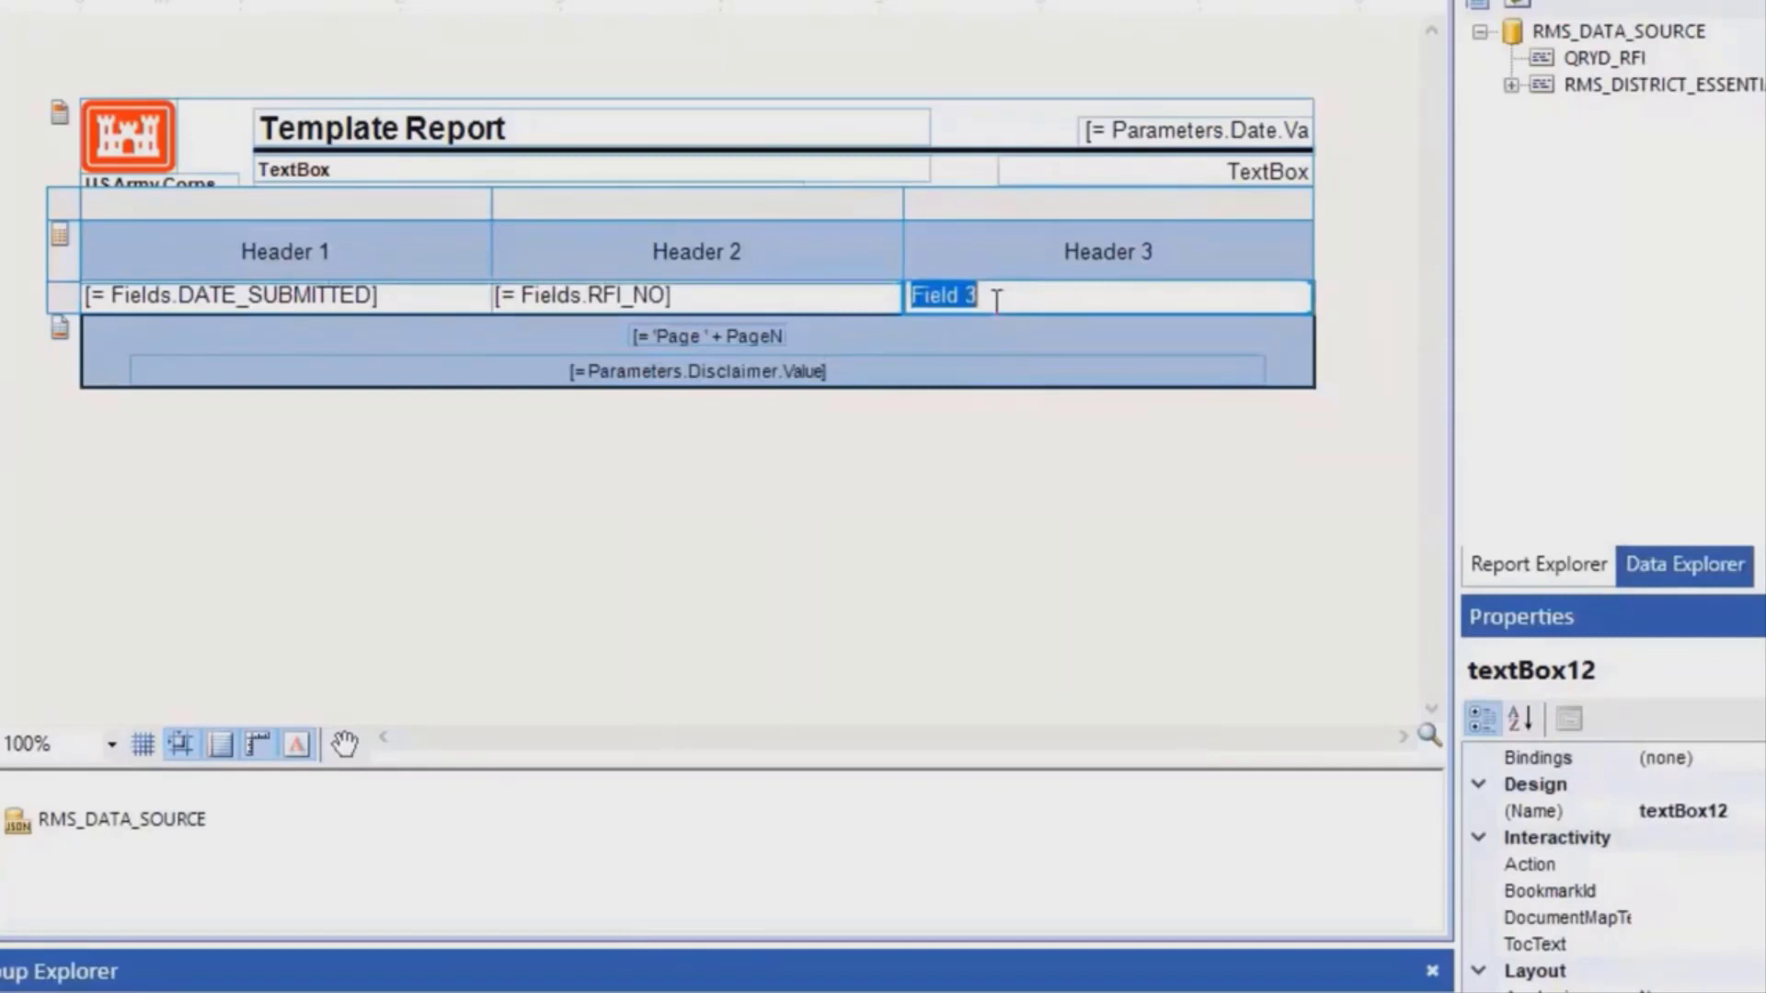
pyautogui.write('= F')
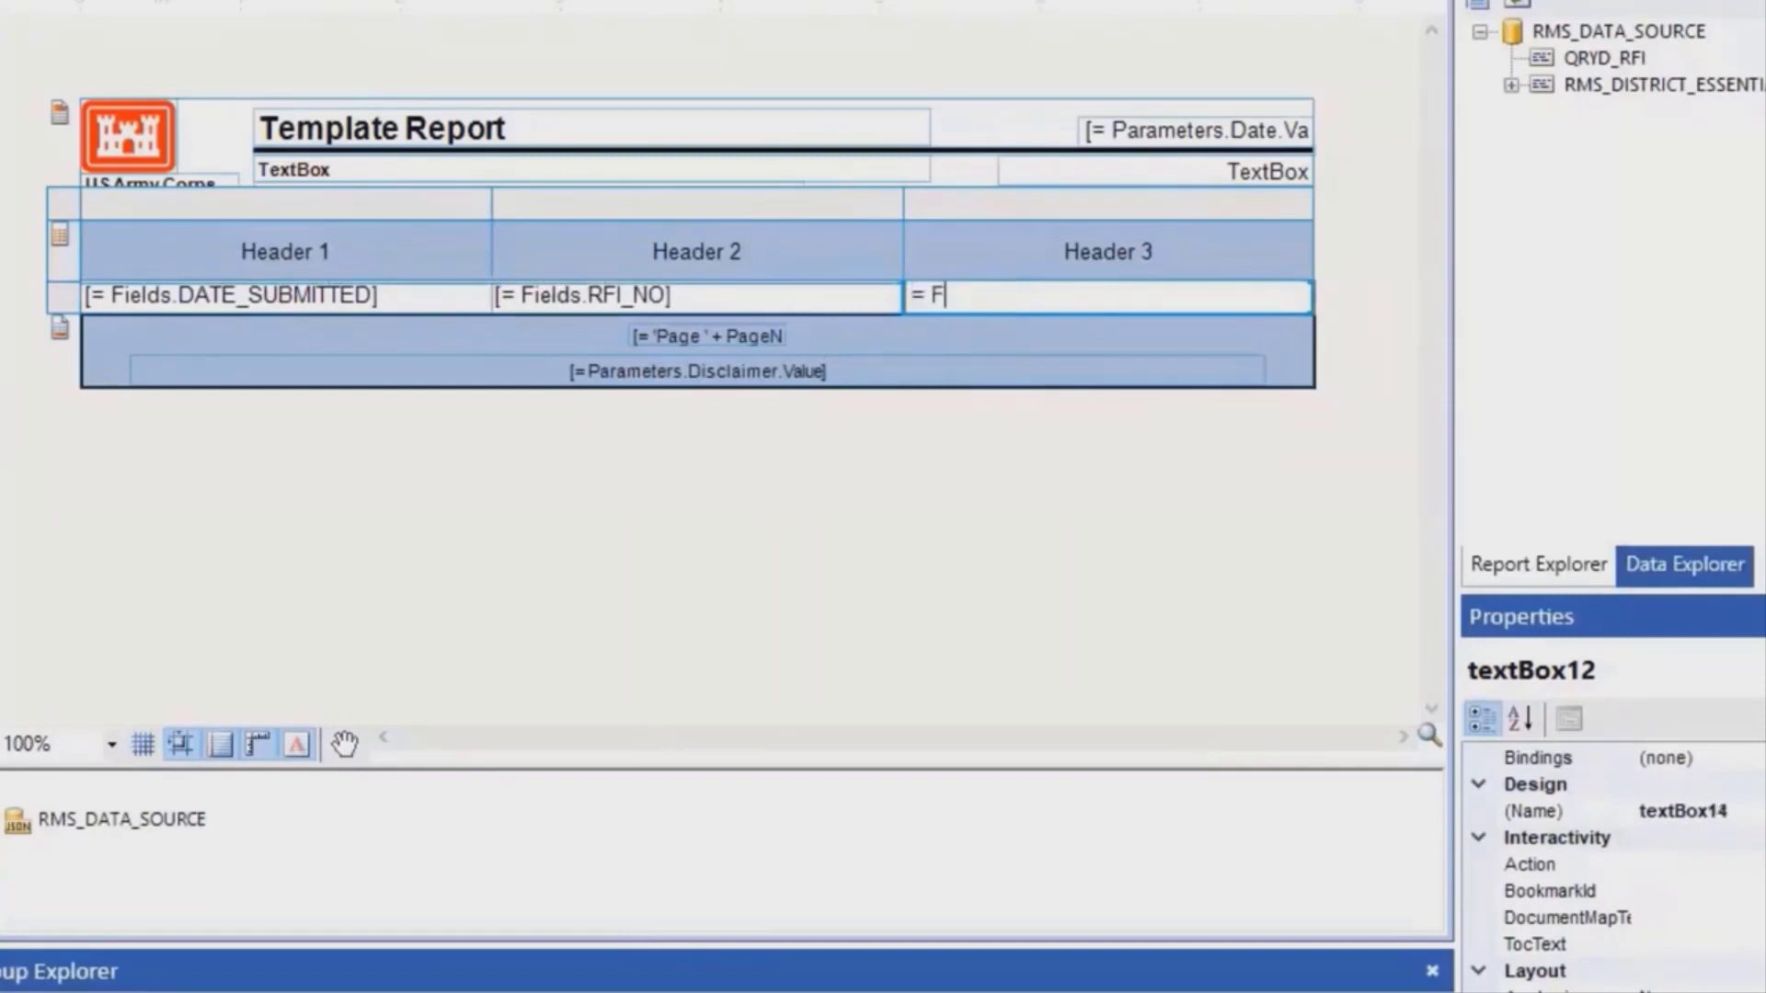
pyautogui.write('ields.RFI_SUBJECT')
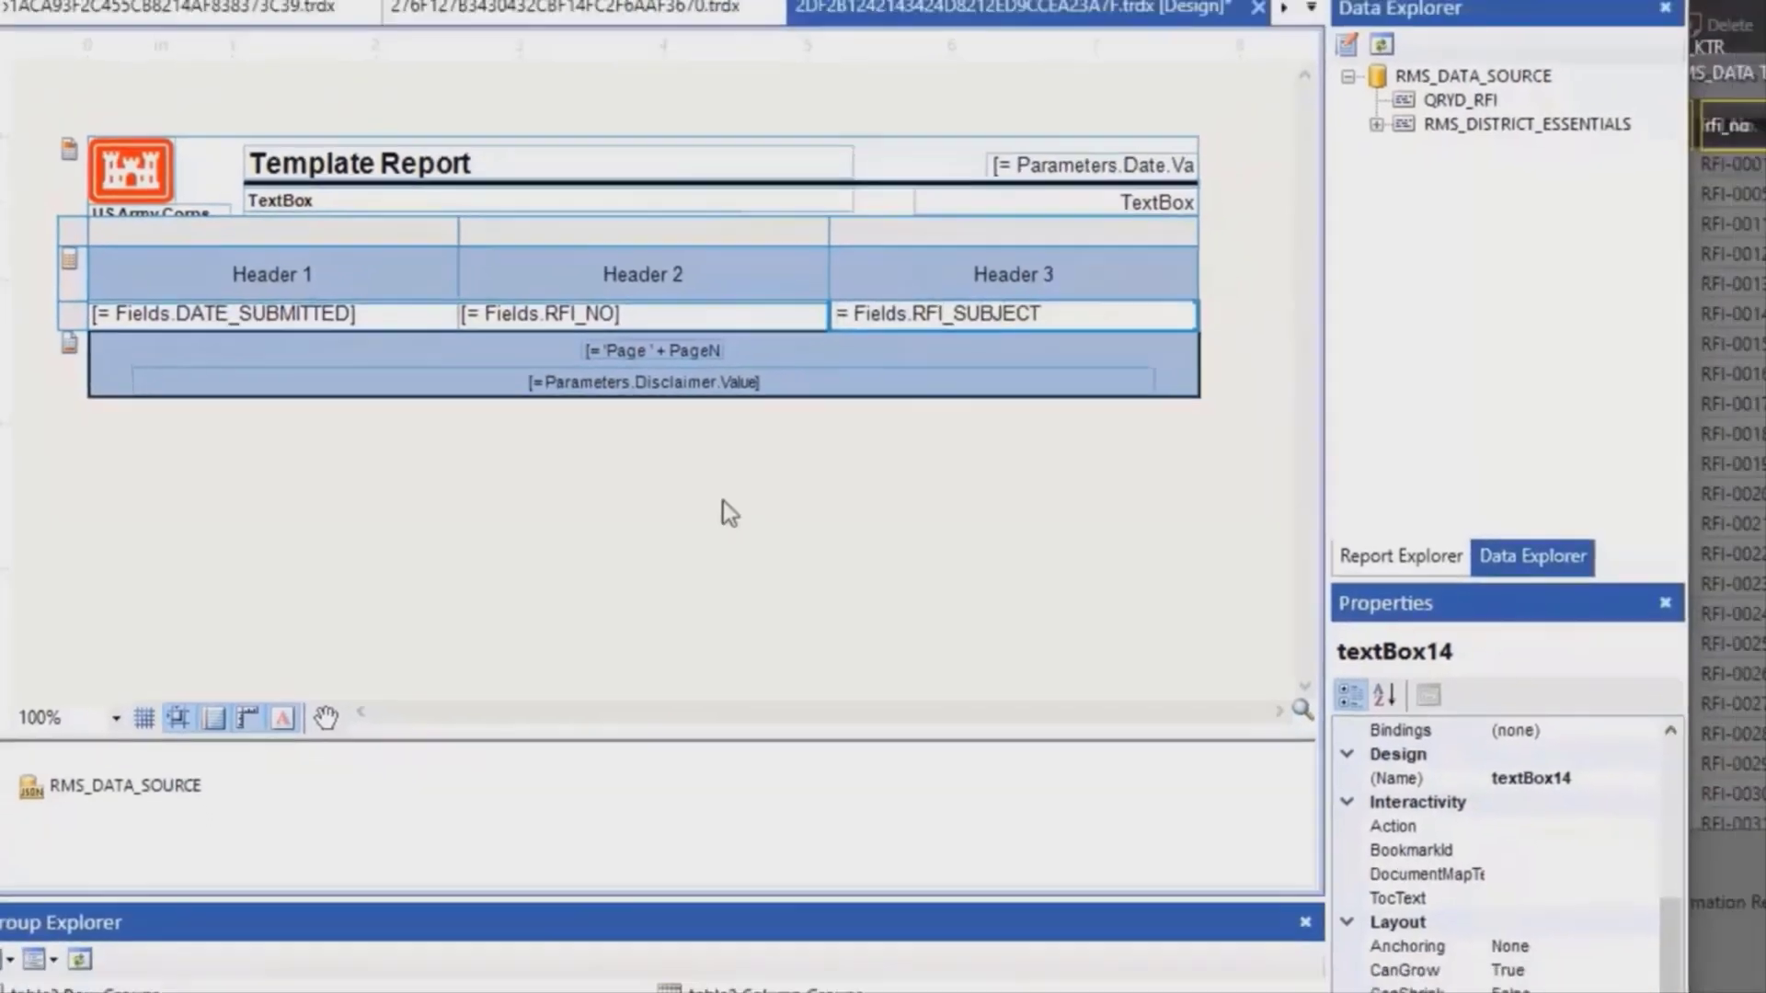
pyautogui.click(723, 502)
# Preview the report and look through the RFI rows listed in the table.
pyautogui.click(70, 139)
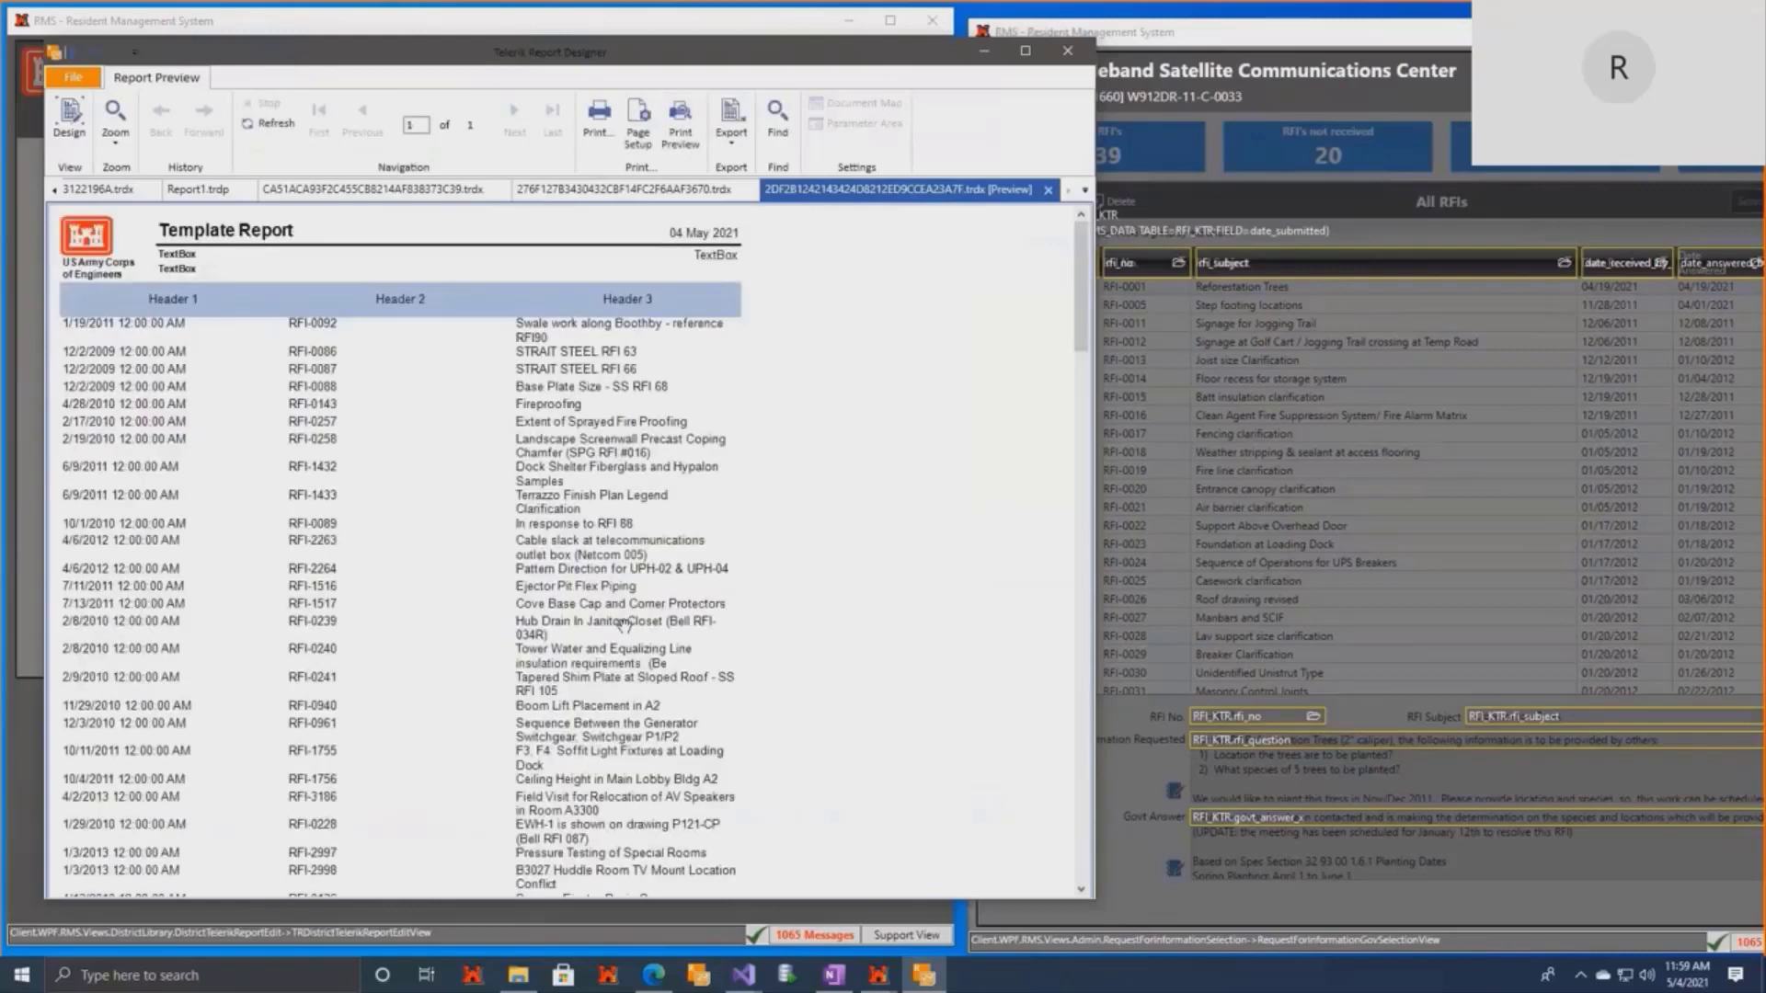
pyautogui.scroll(-8, 625, 626)
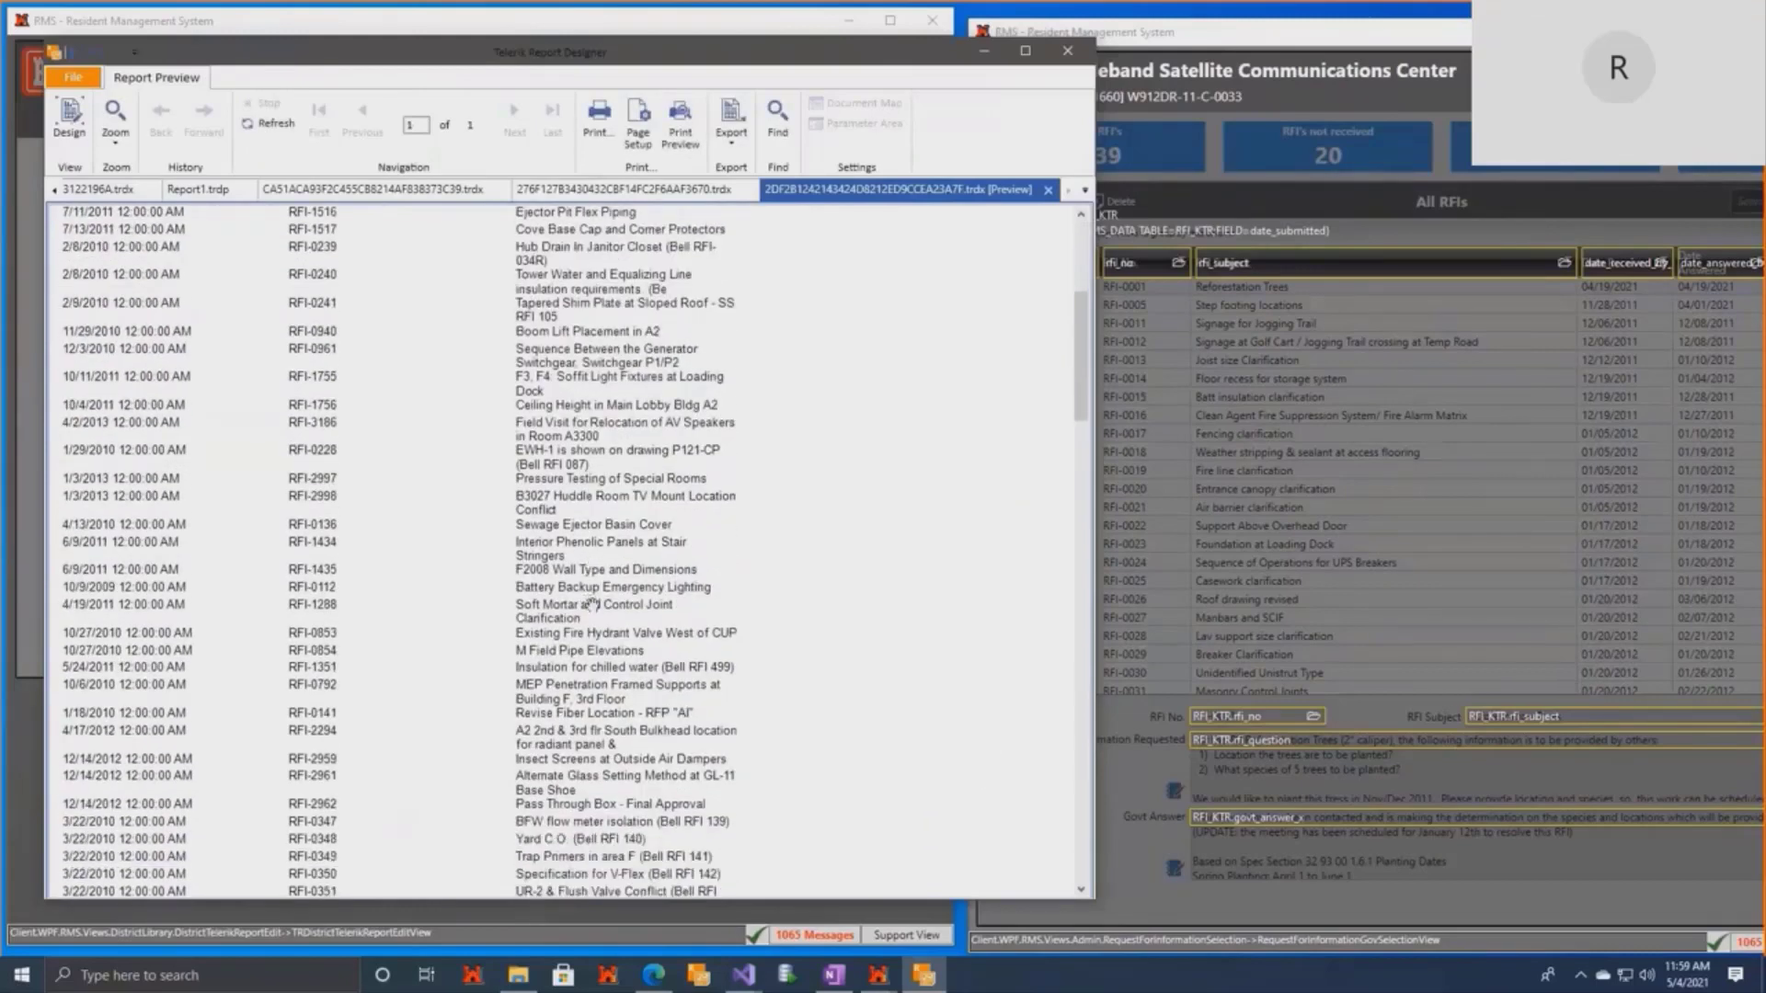
pyautogui.scroll(8, 591, 605)
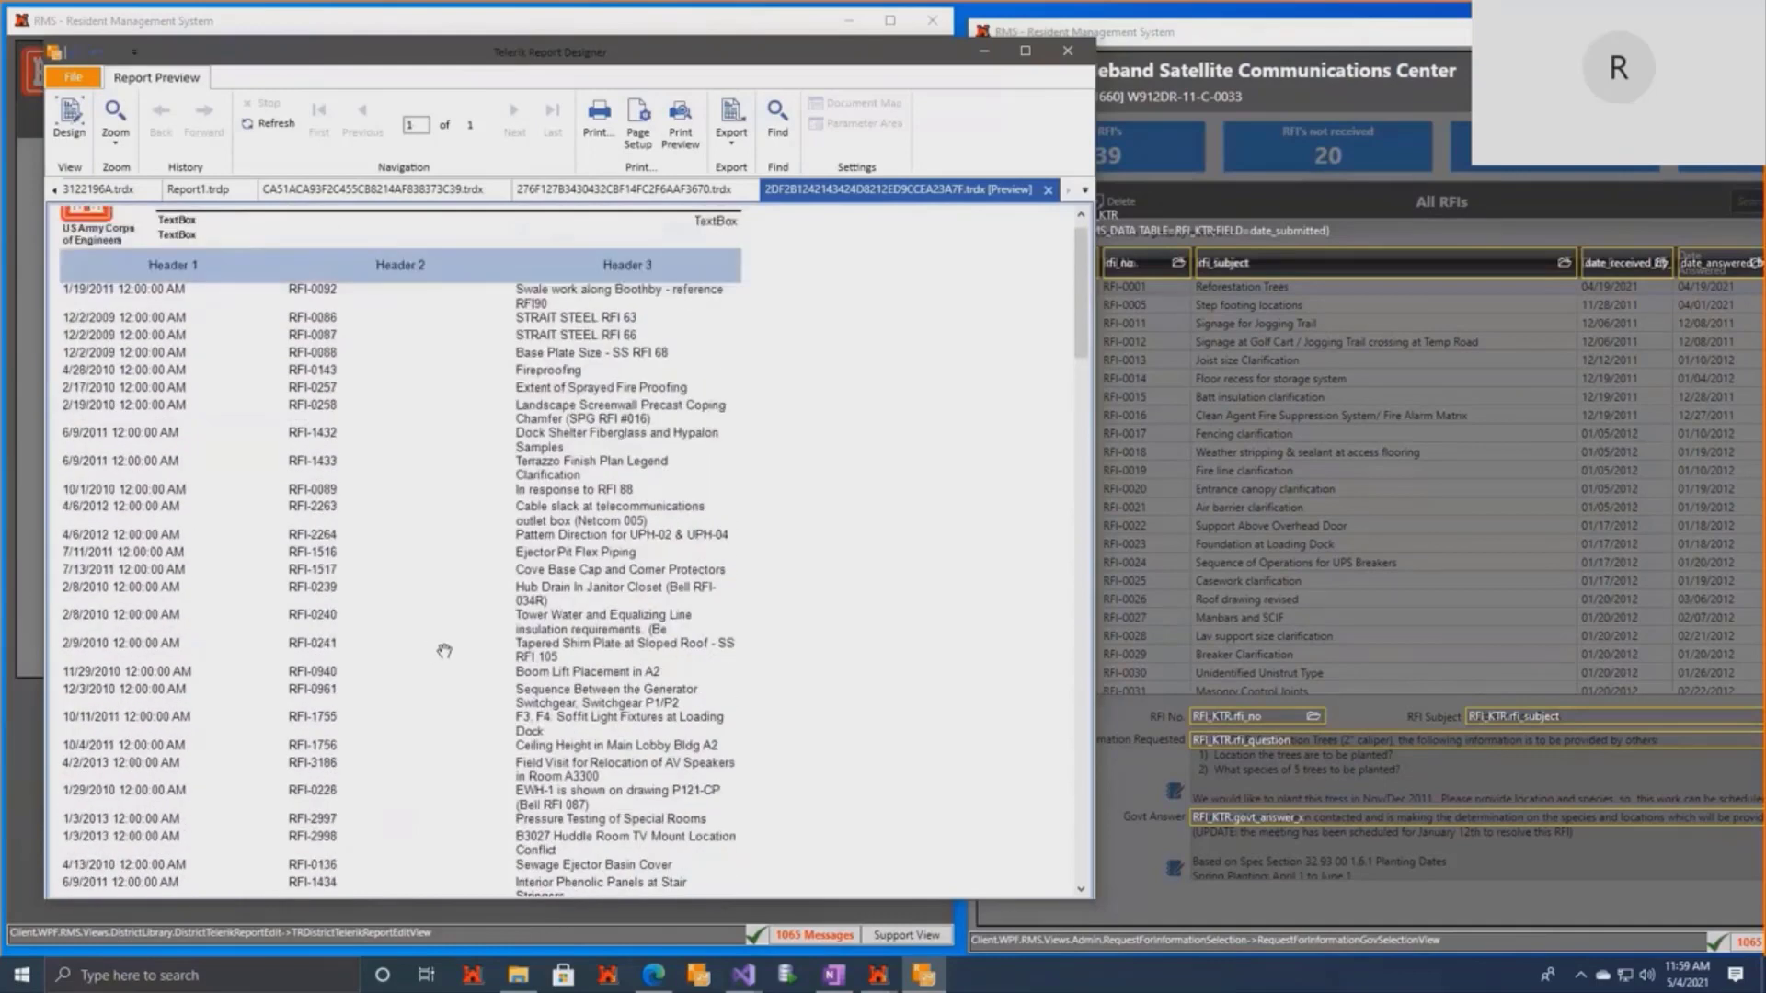
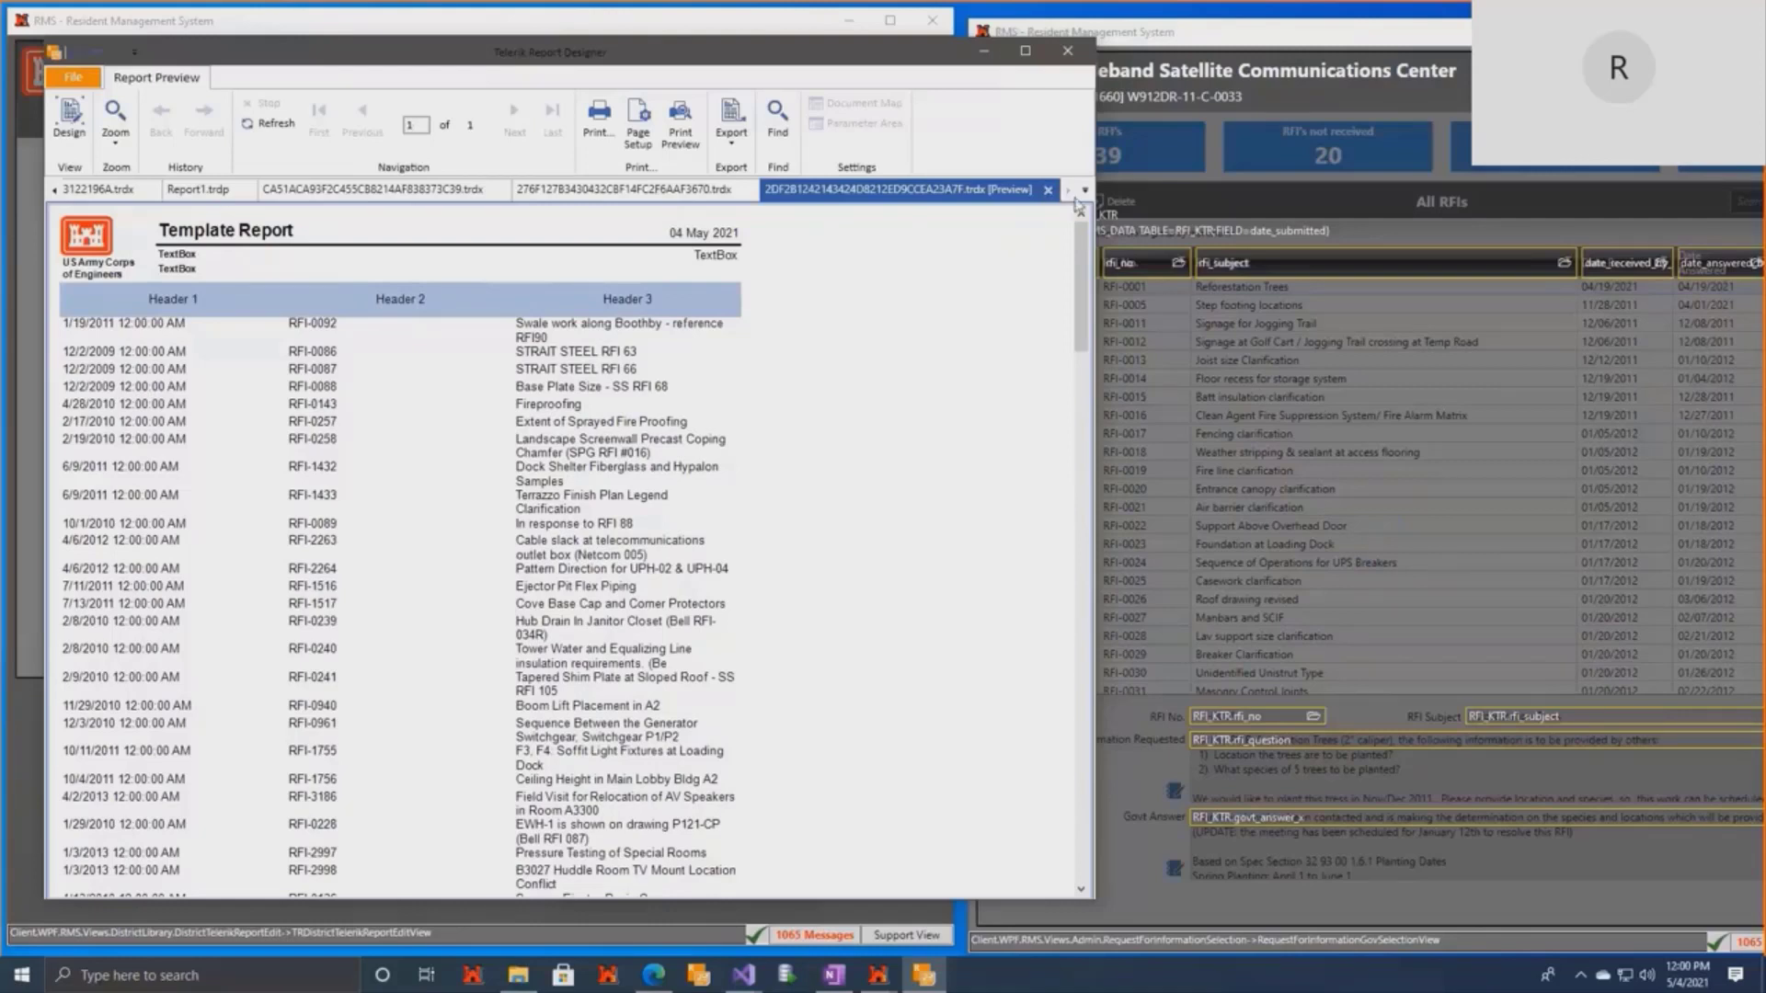
# Close Telerik Report Designer and return from the custom report's details to the Custom Reports list in RMS.
pyautogui.click(1067, 50)
pyautogui.click(534, 528)
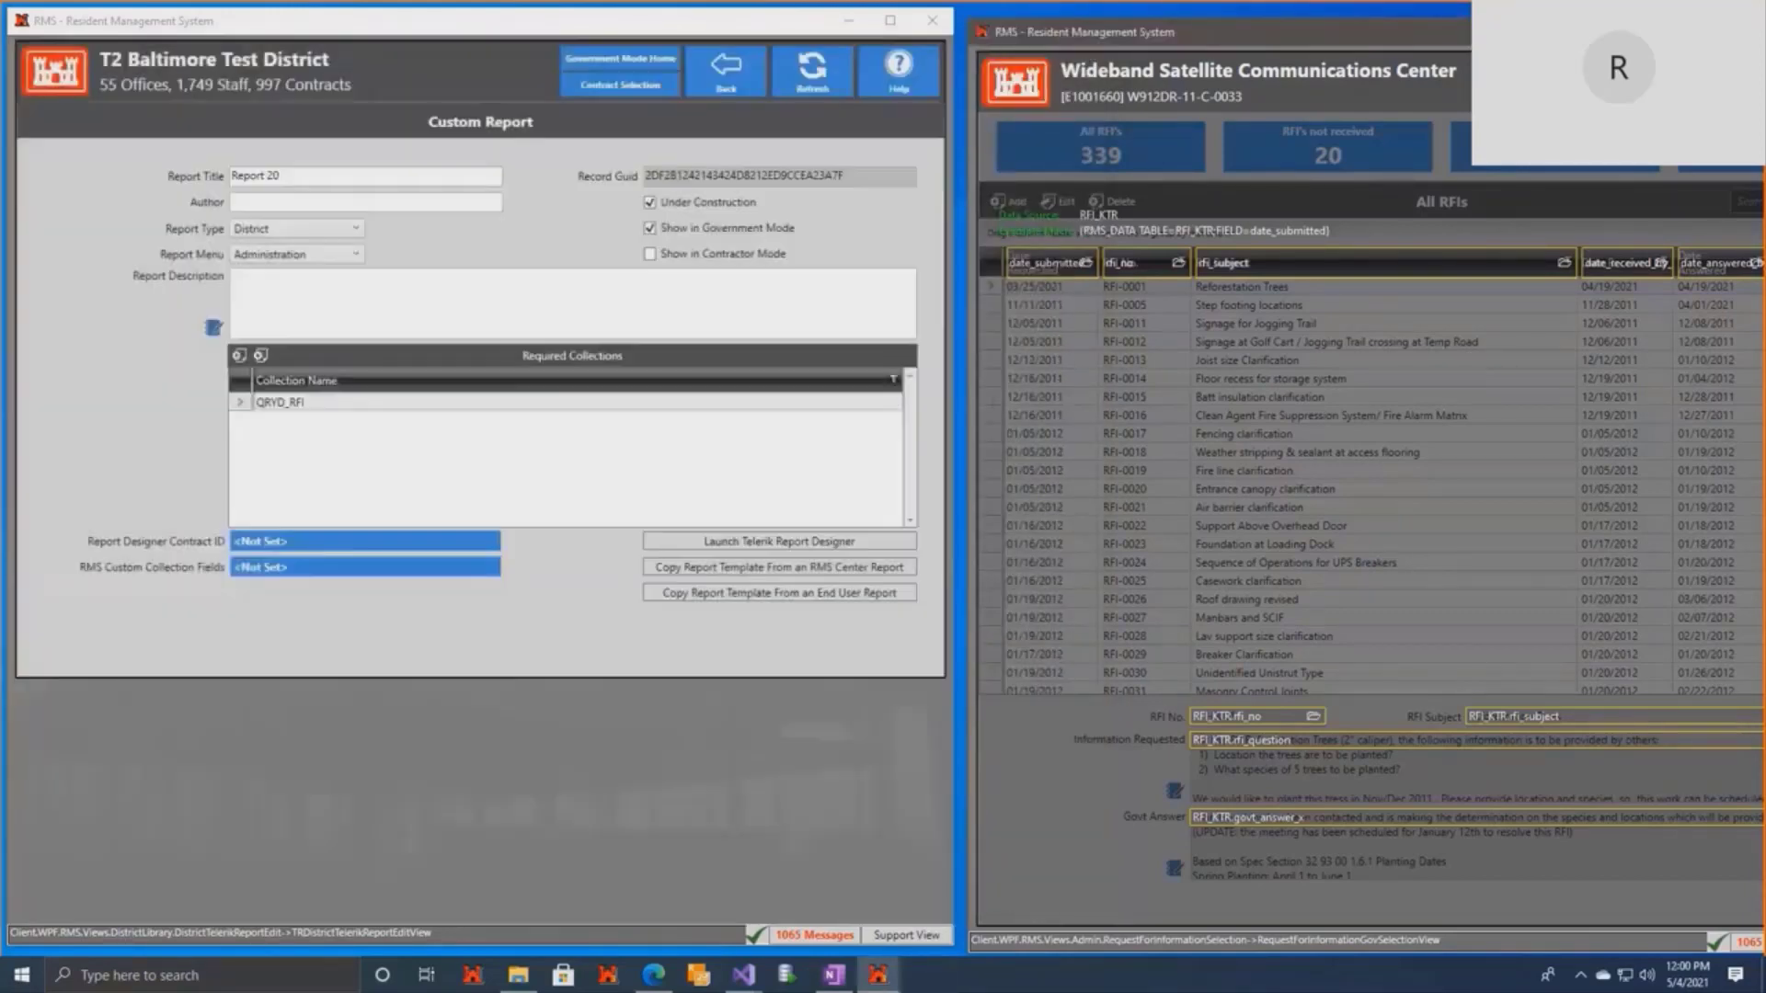
pyautogui.click(741, 88)
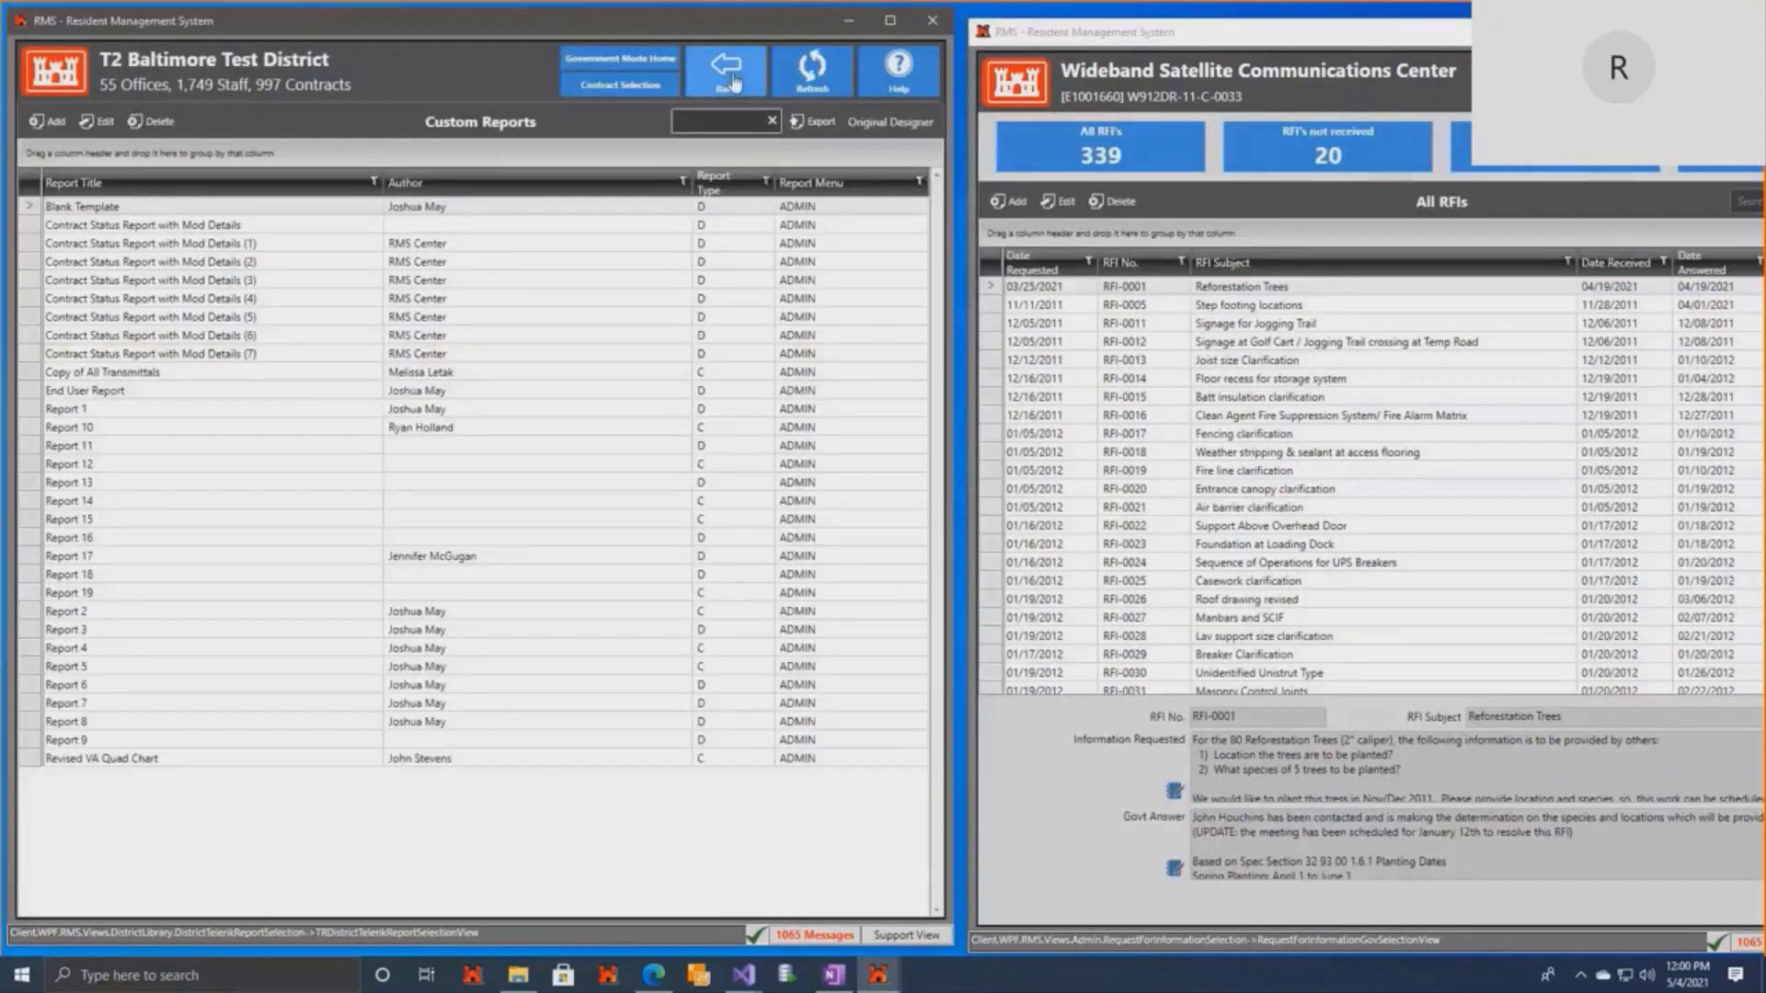
# Switch the Custom Reports list to Original Designer, search for fundin and open the Funding Balance Summary Conversion Report.
pyautogui.click(883, 133)
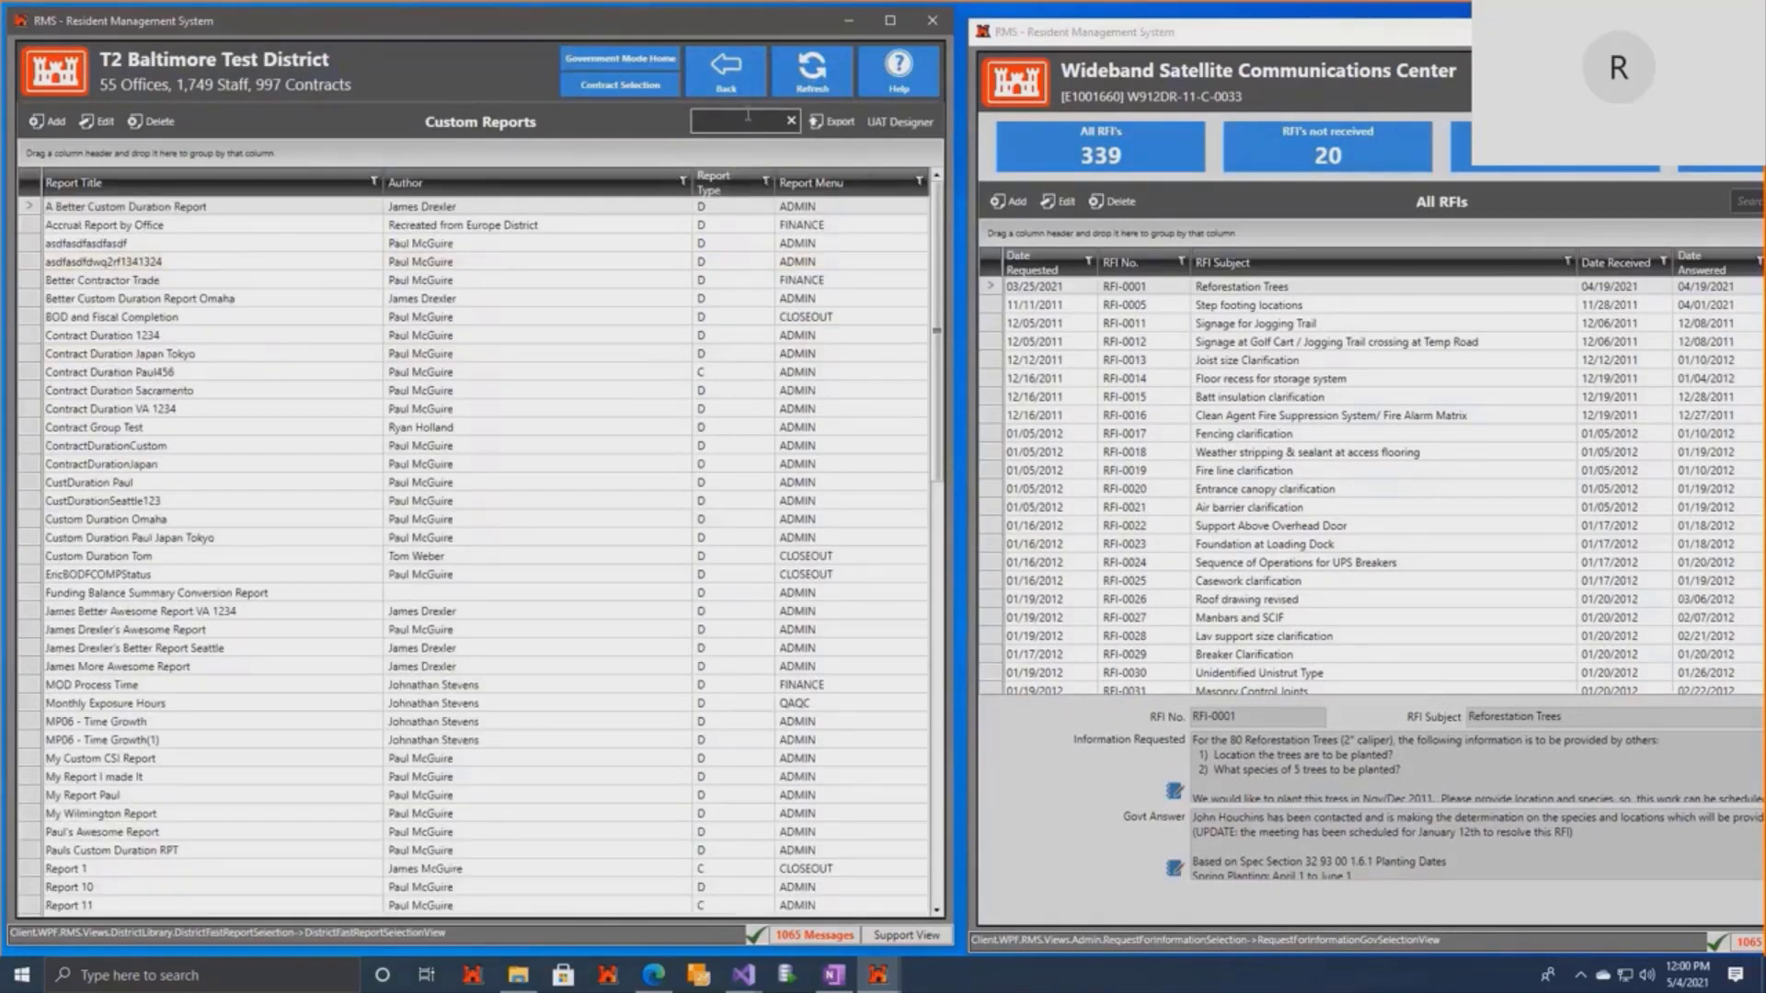
pyautogui.write('fundin')
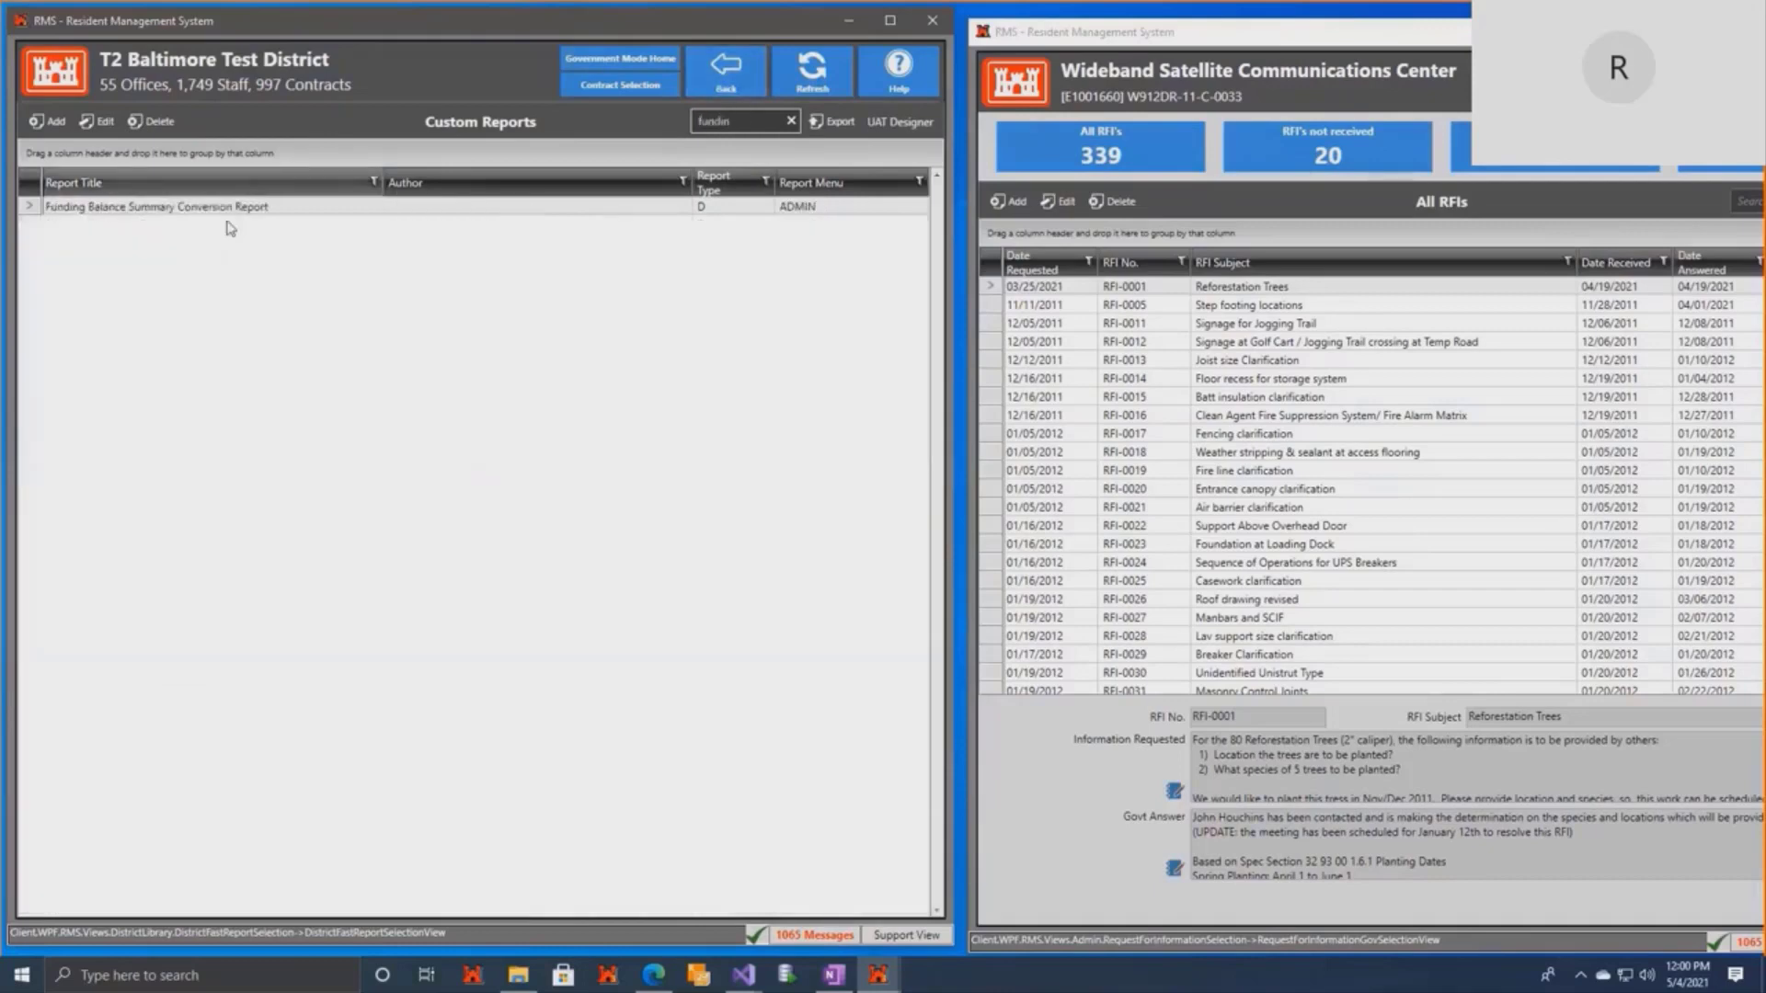
pyautogui.click(246, 213)
pyautogui.doubleClick(246, 208)
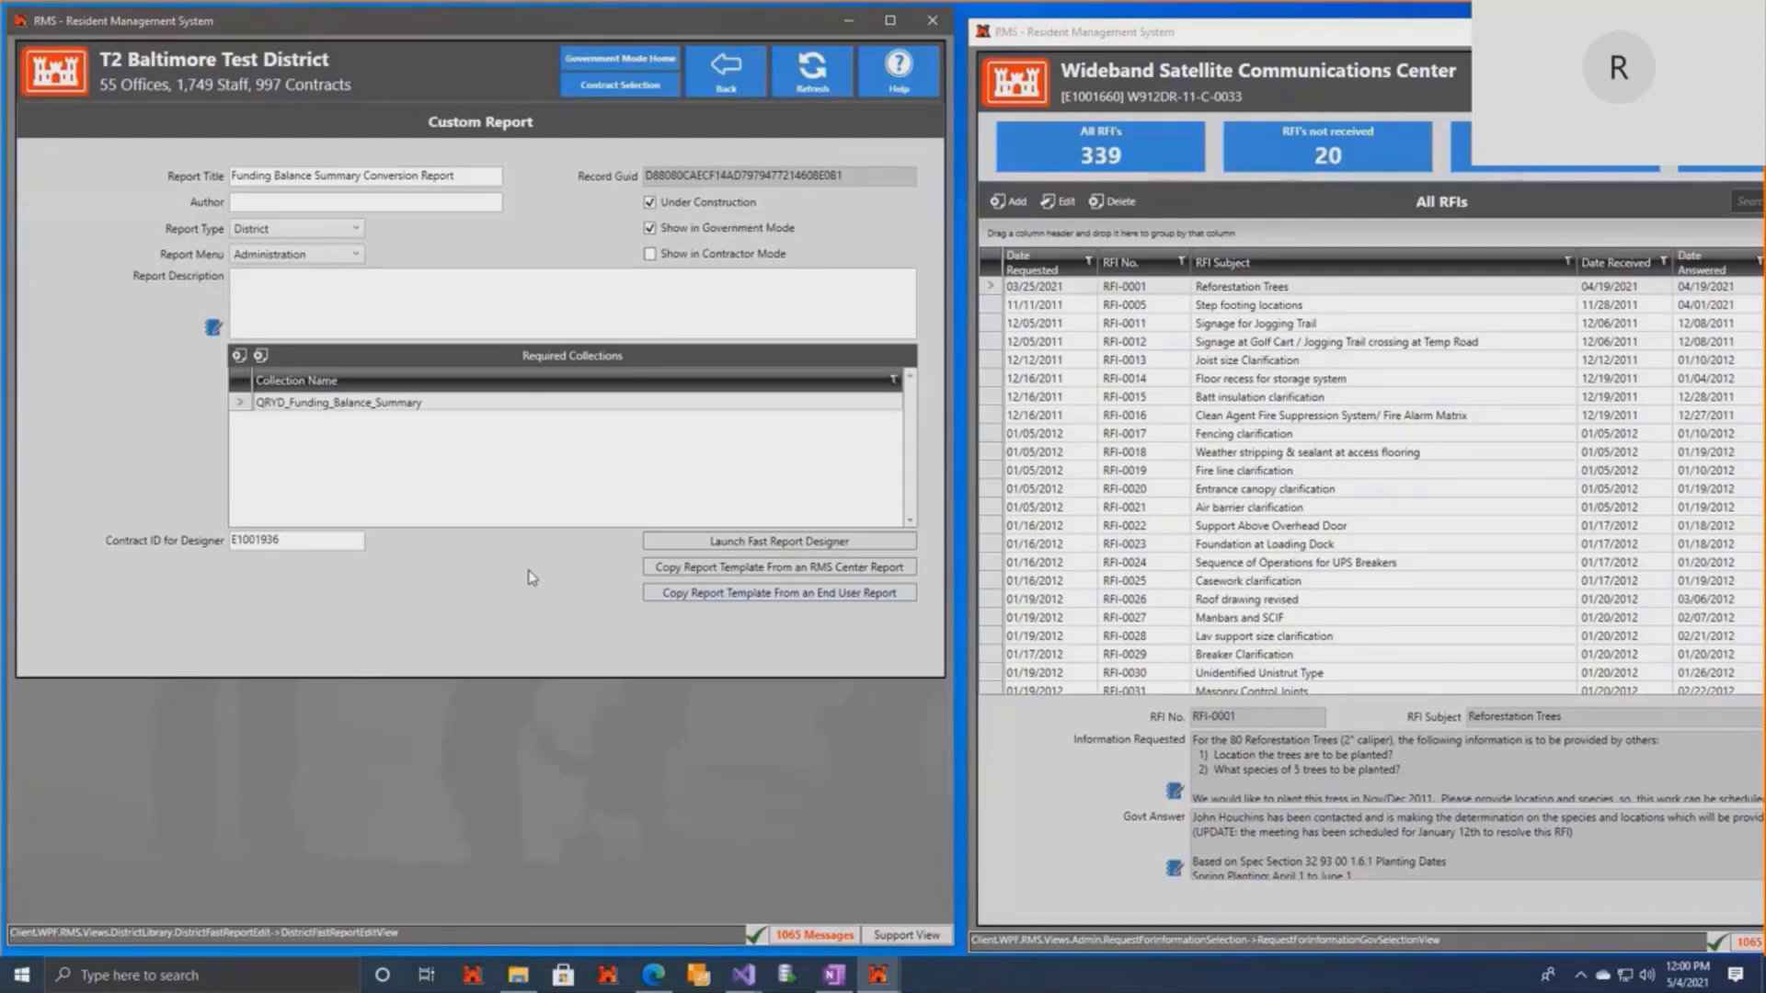
# Launch the Funding Balance Summary Conversion Report in the Fast Report designer and fit its window to the screen.
pyautogui.click(684, 545)
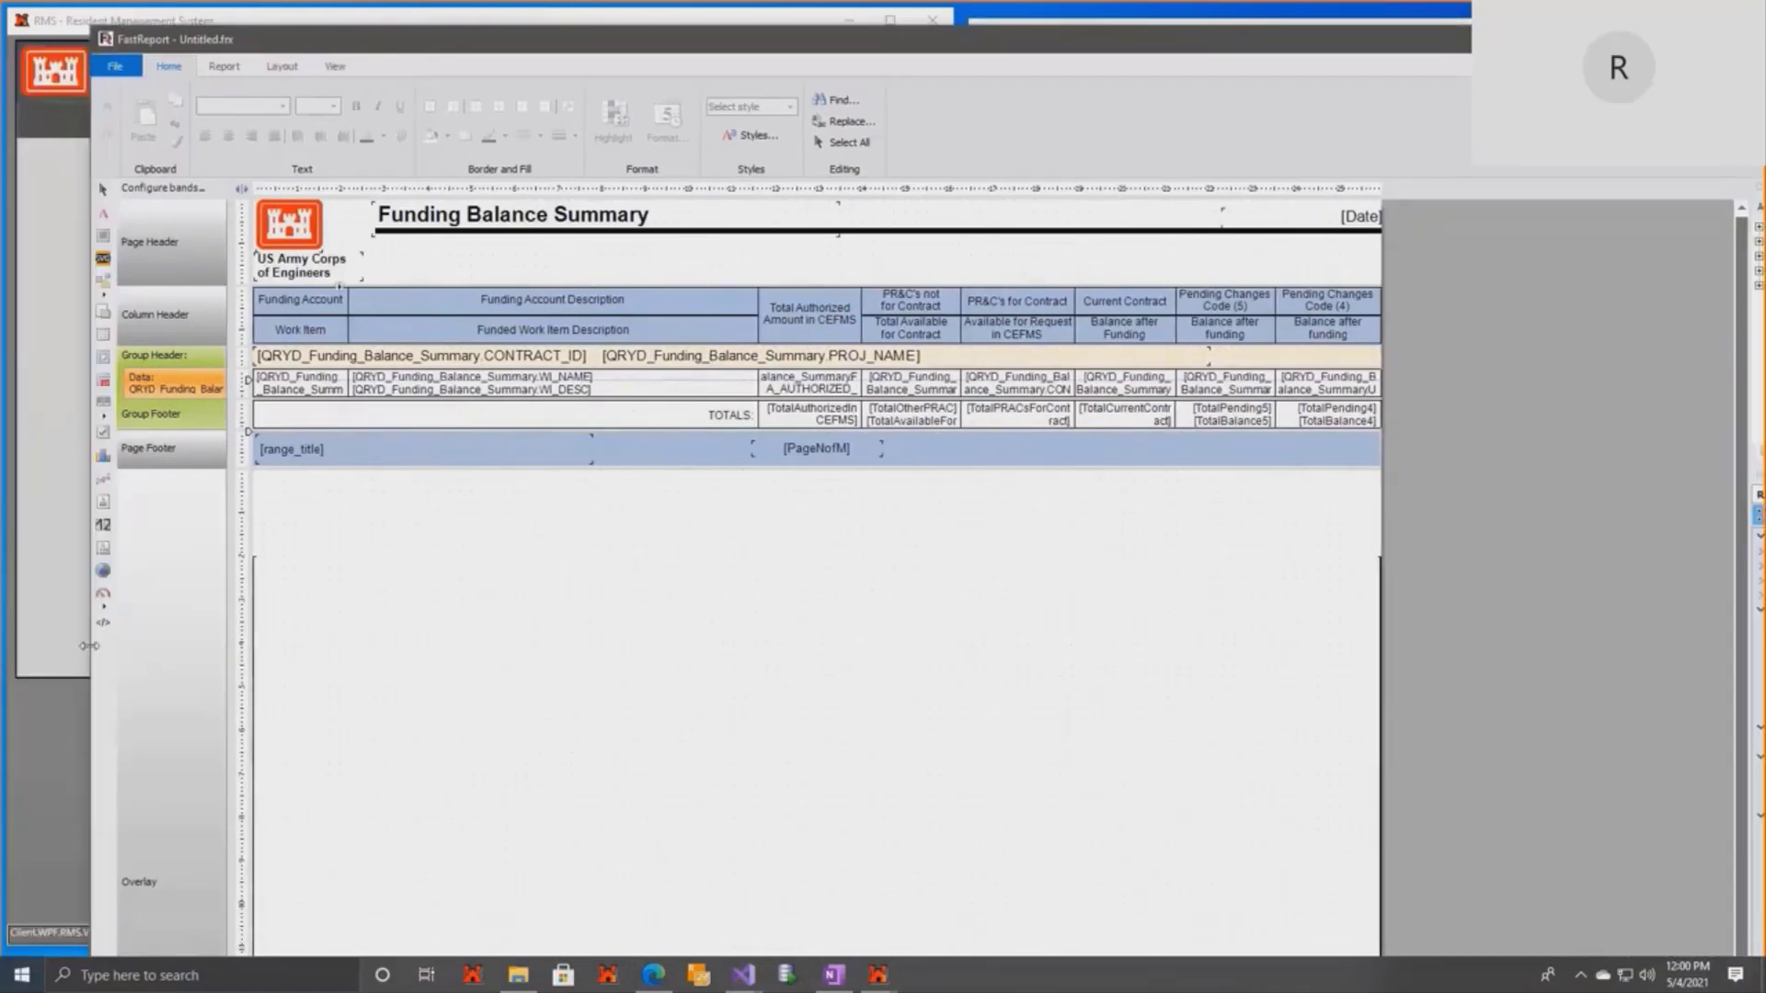
pyautogui.moveTo(98, 646); pyautogui.dragTo(840, 623)
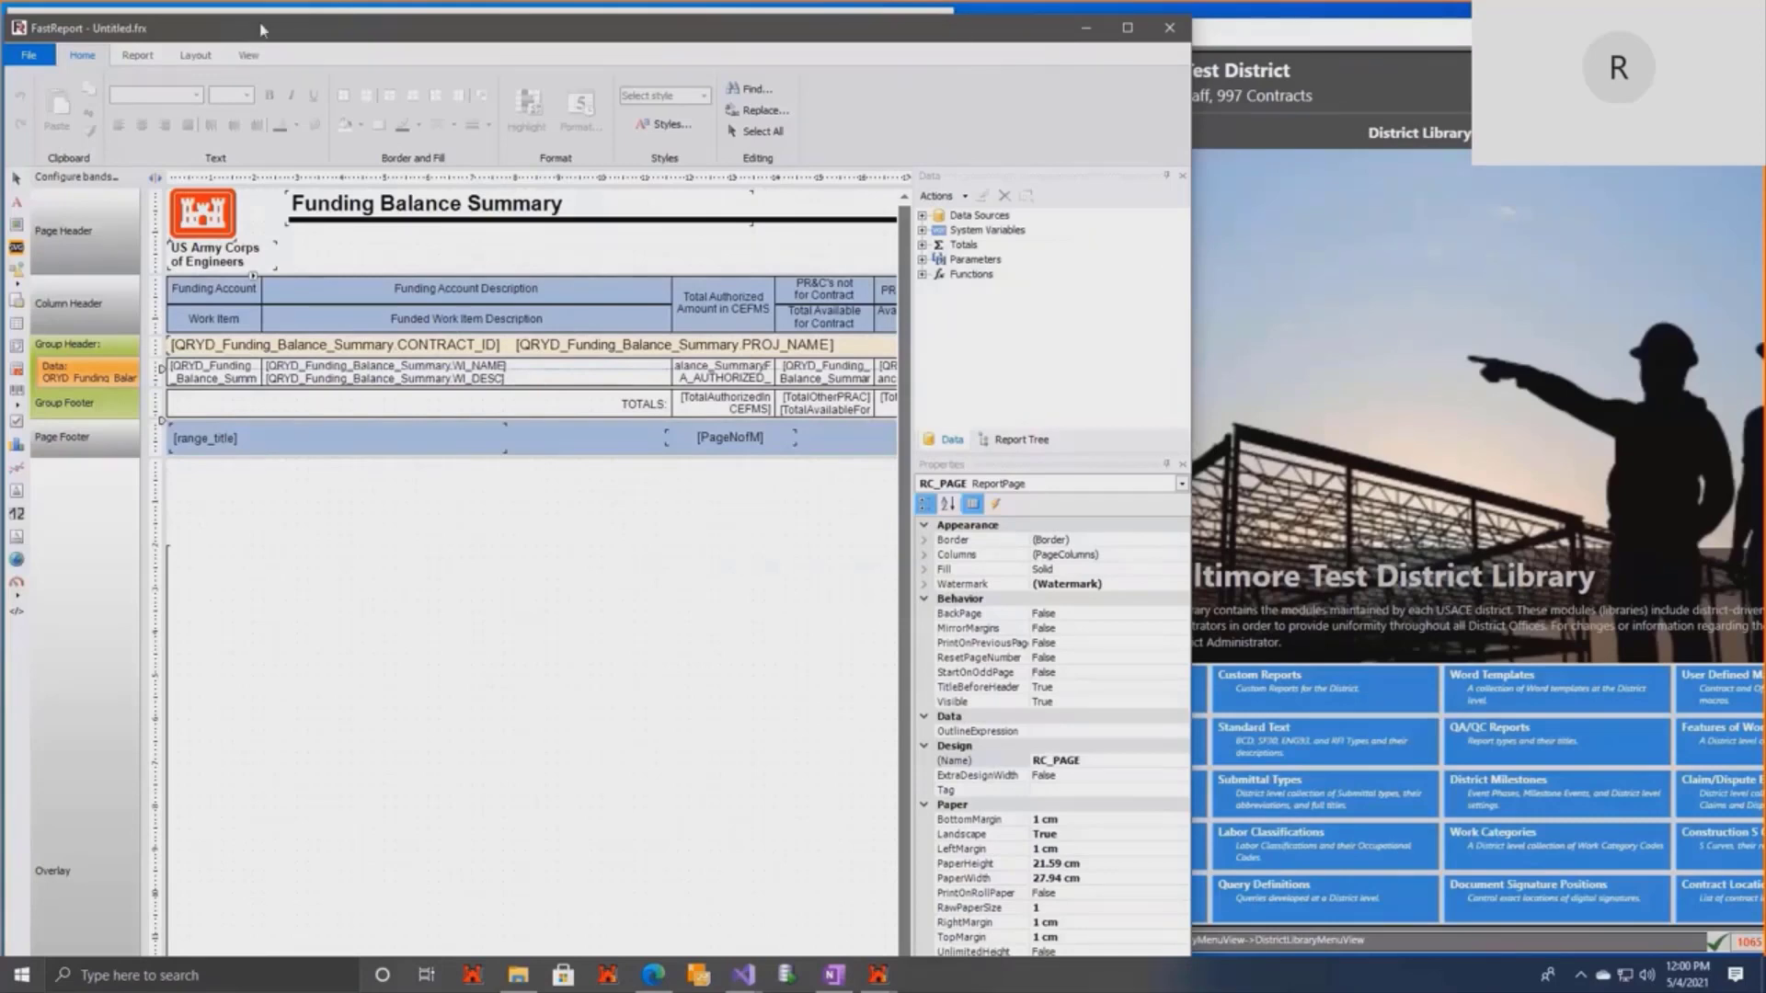
pyautogui.click(1140, 20)
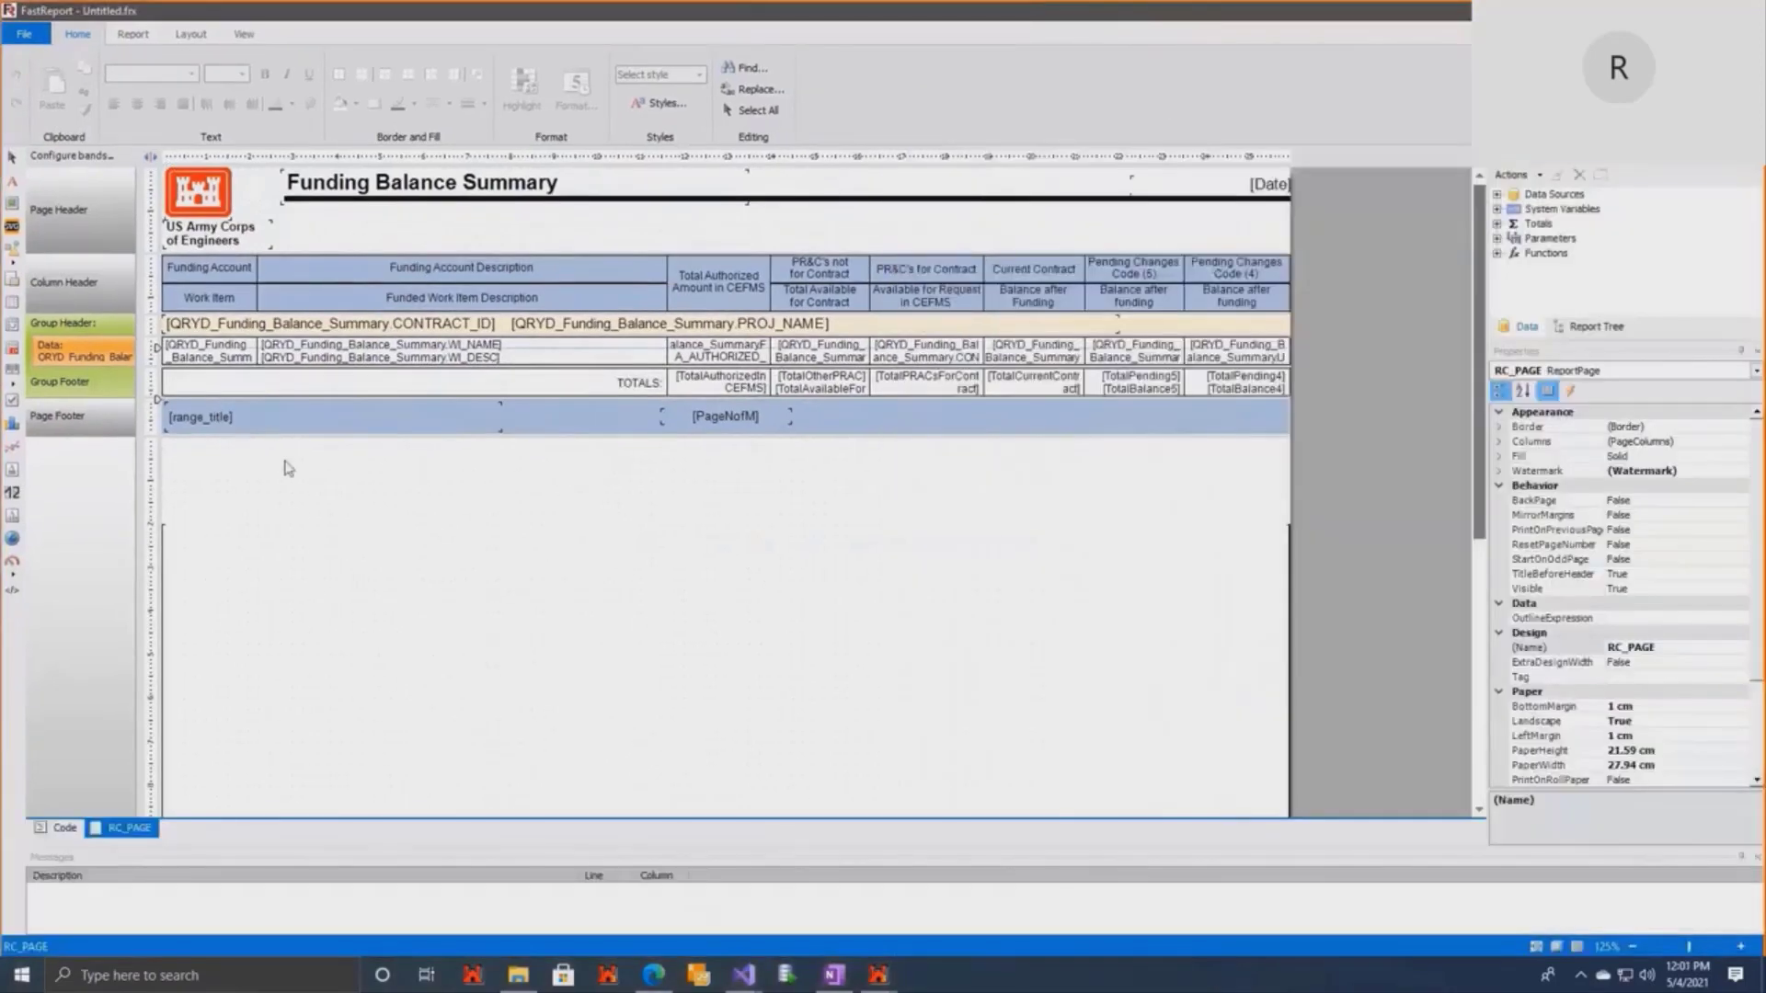
# Preview the Funding Balance Summary report, examine its layout, and return to the design view.
pyautogui.click(132, 35)
pyautogui.click(55, 88)
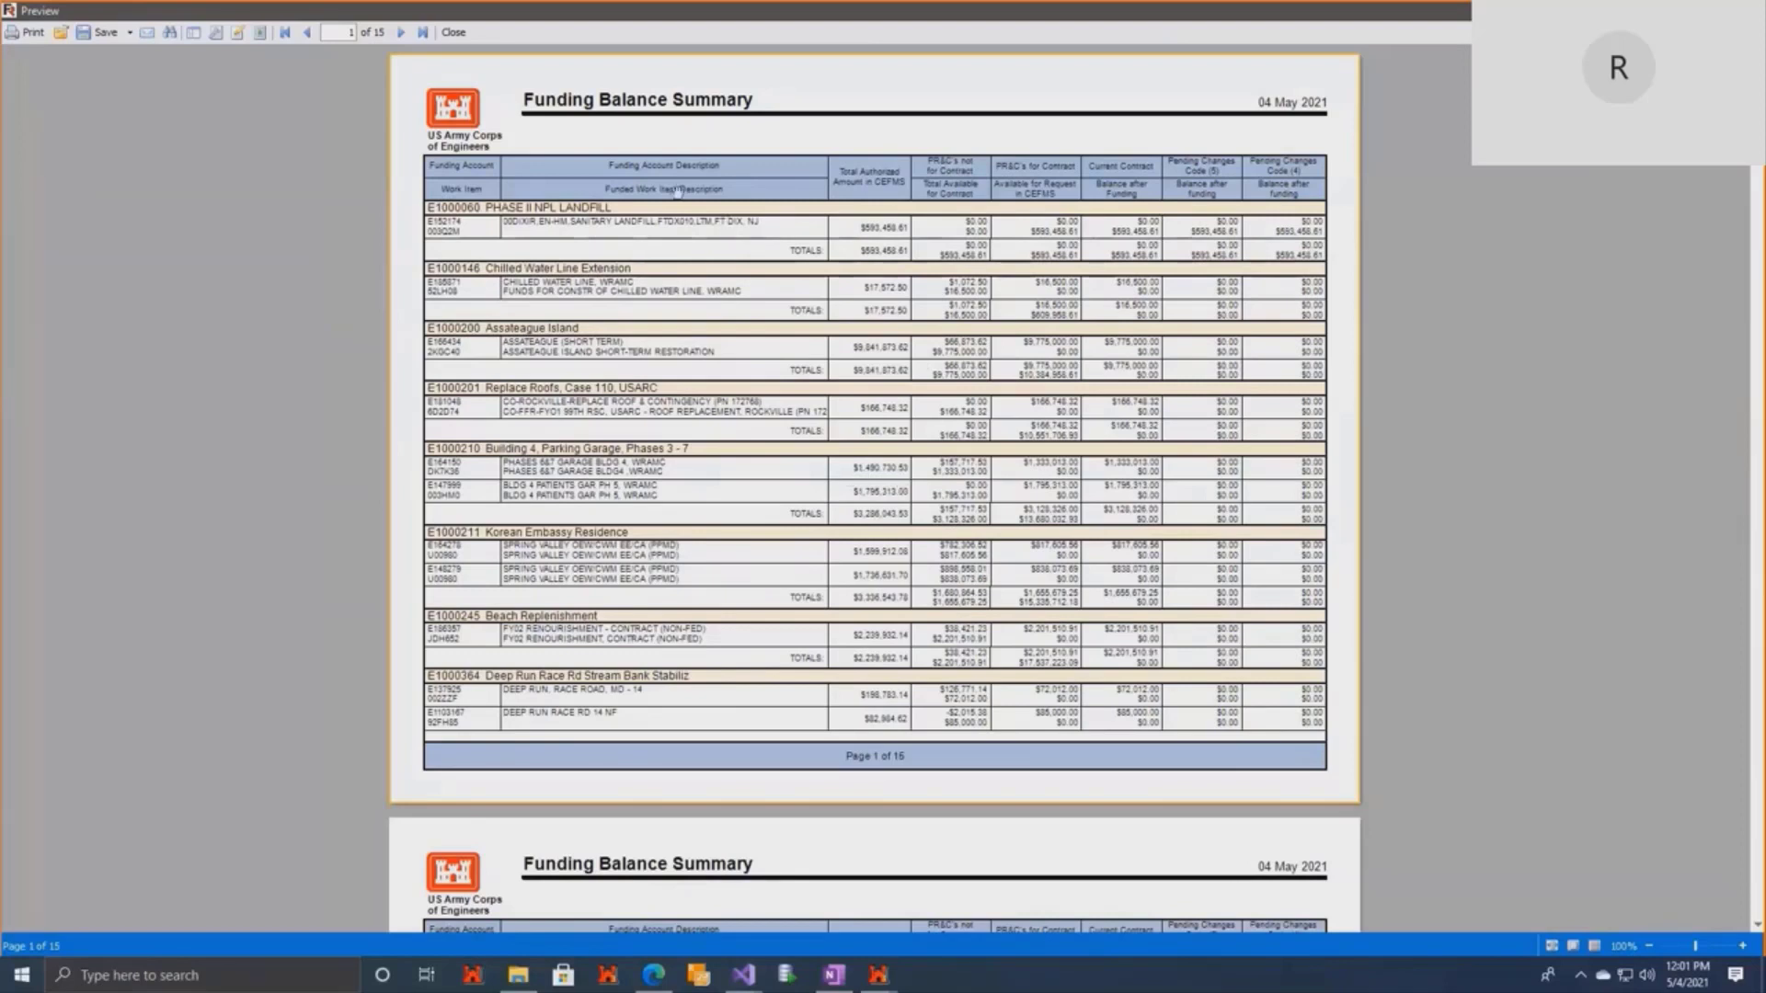
pyautogui.click(453, 33)
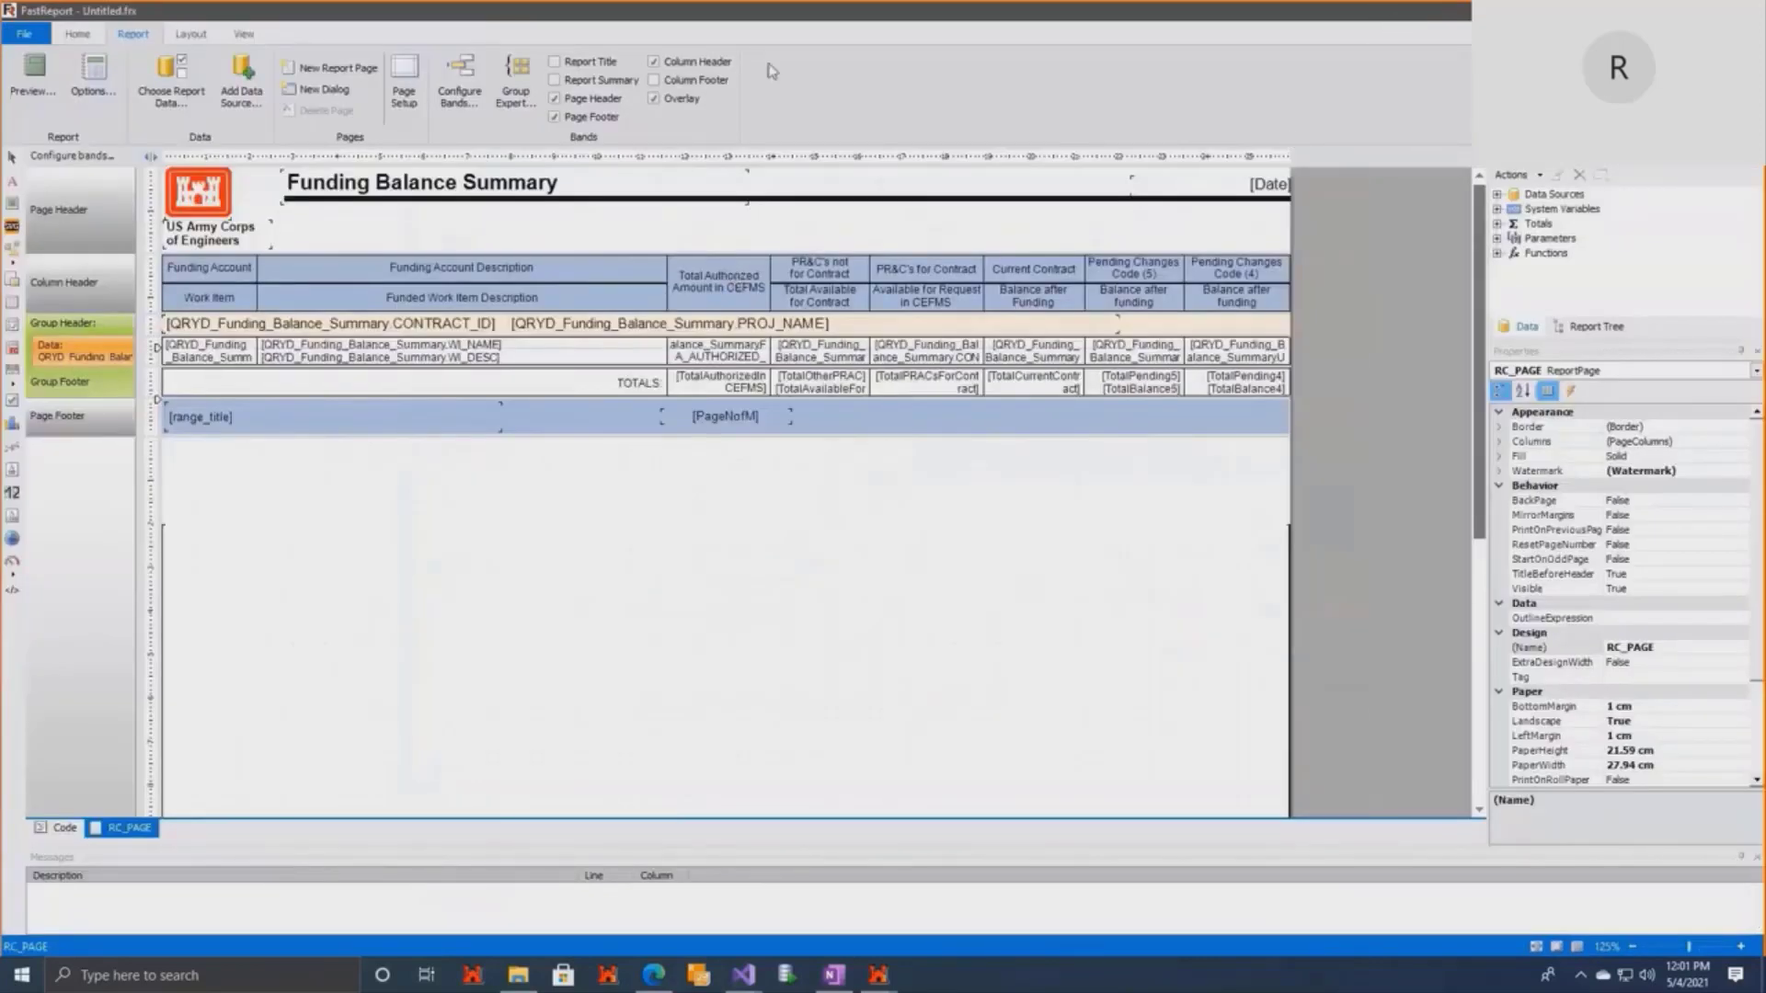
# Restore and narrow the FastReport window, and open the District Library's Custom Reports list in the other RMS window.
pyautogui.doubleClick(798, 12)
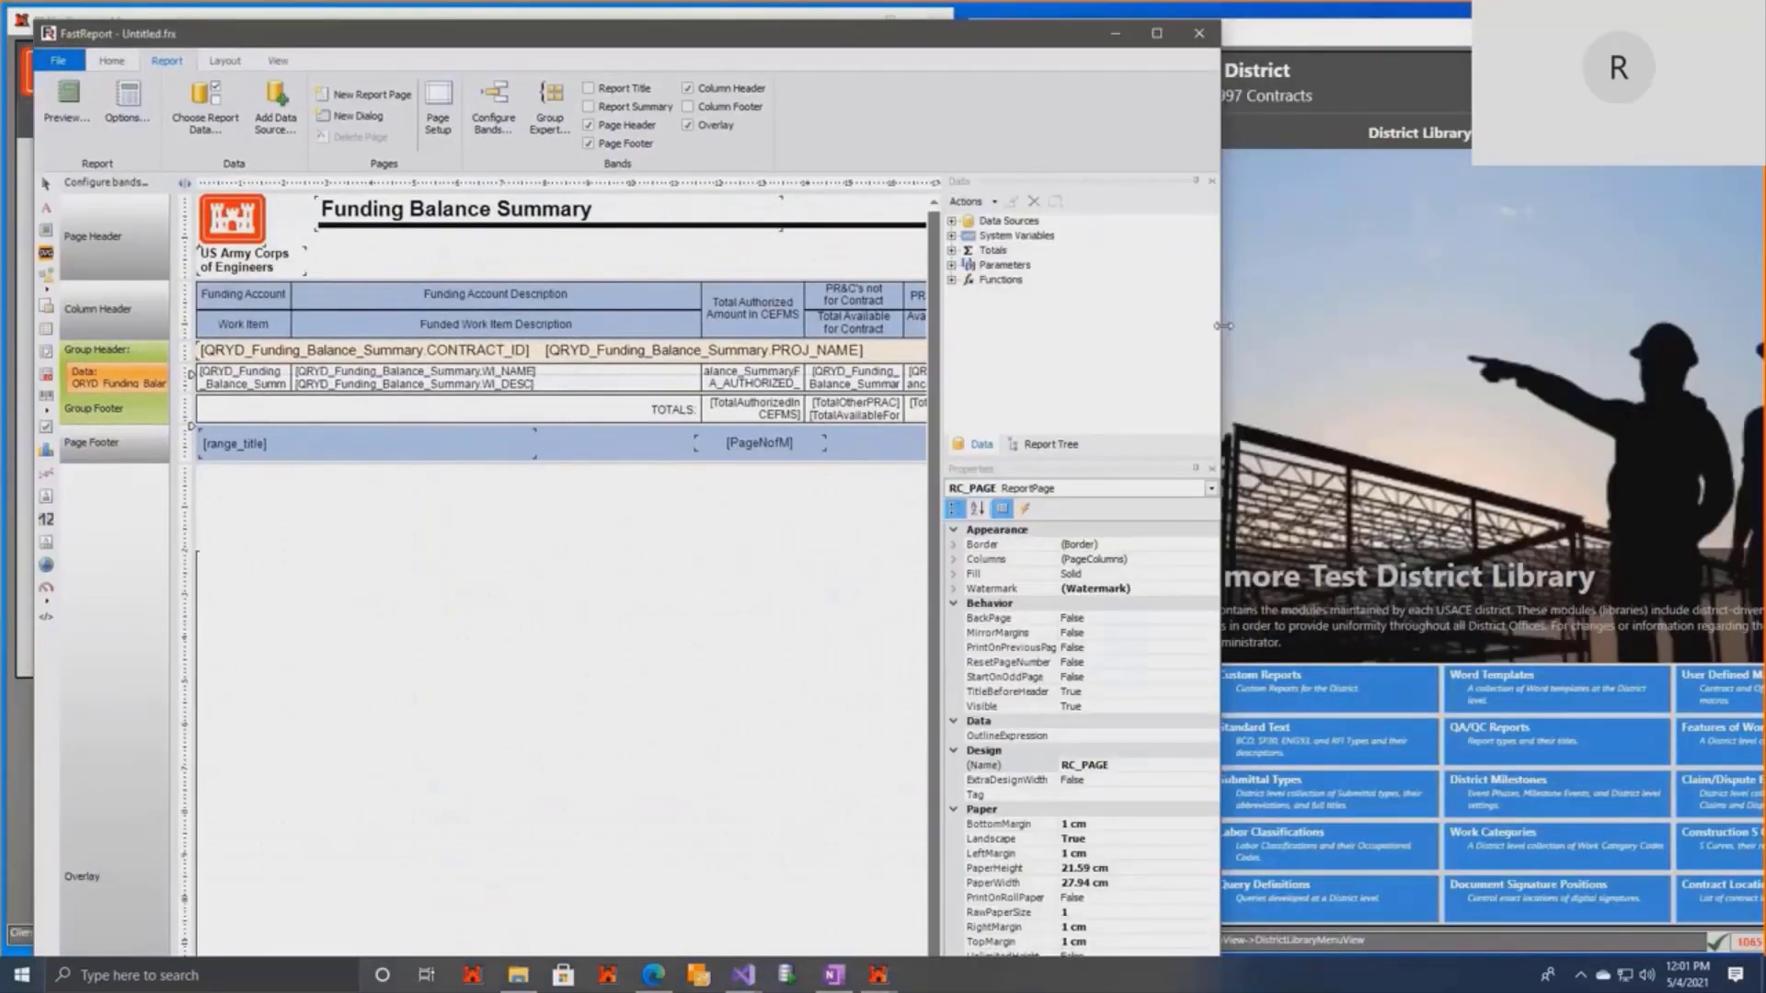
pyautogui.moveTo(1222, 327); pyautogui.dragTo(1145, 331)
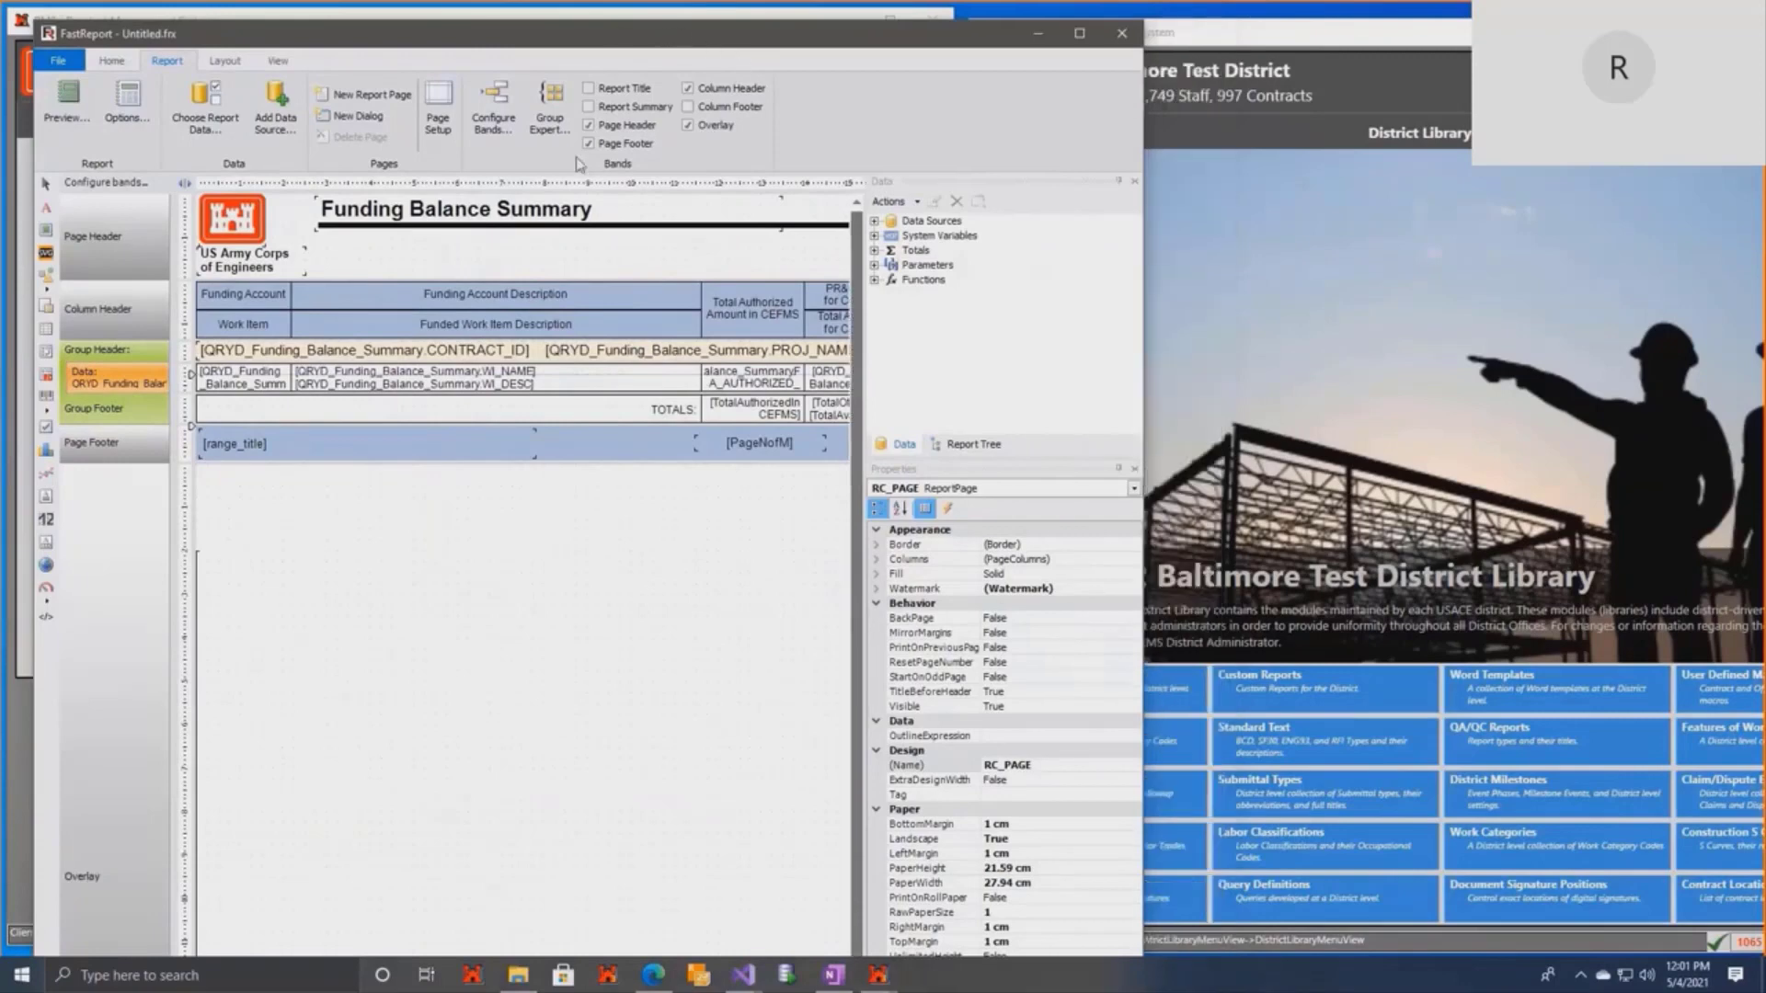
pyautogui.moveTo(683, 37); pyautogui.dragTo(638, 19)
pyautogui.click(1338, 699)
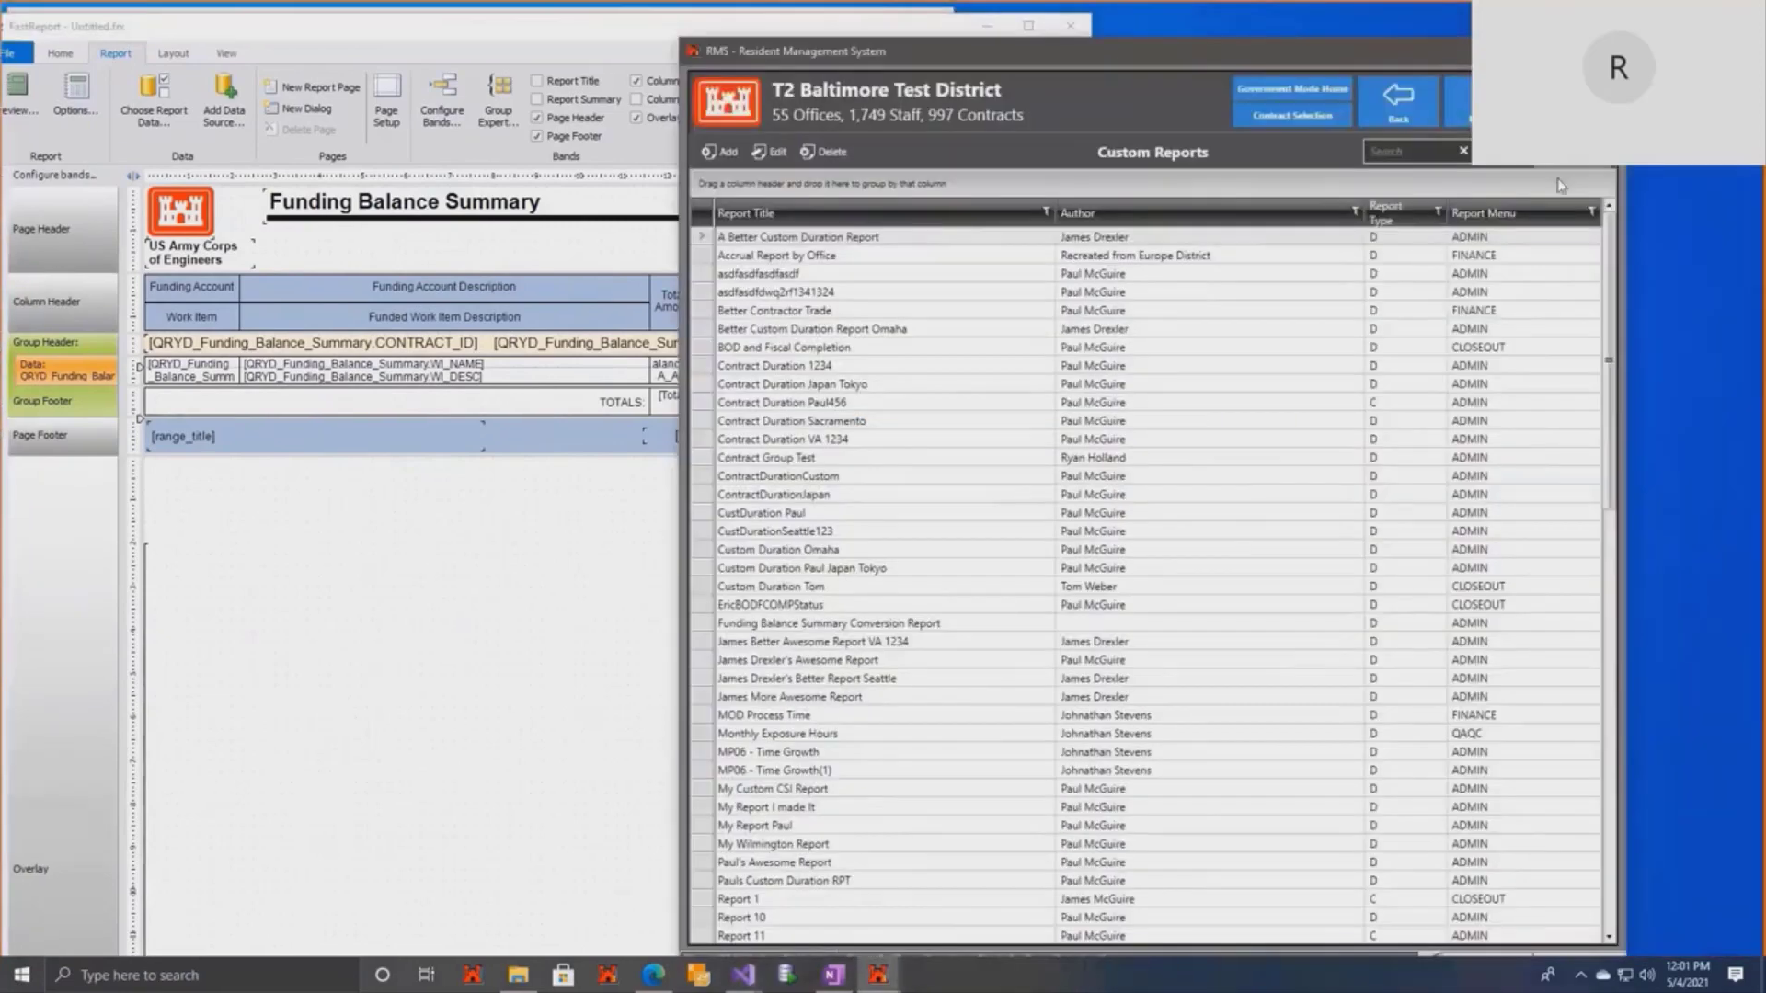
# Add a new report to the Telerik Custom Reports list, position its window beside the original report's, and close the FastReport designer.
pyautogui.click(1561, 180)
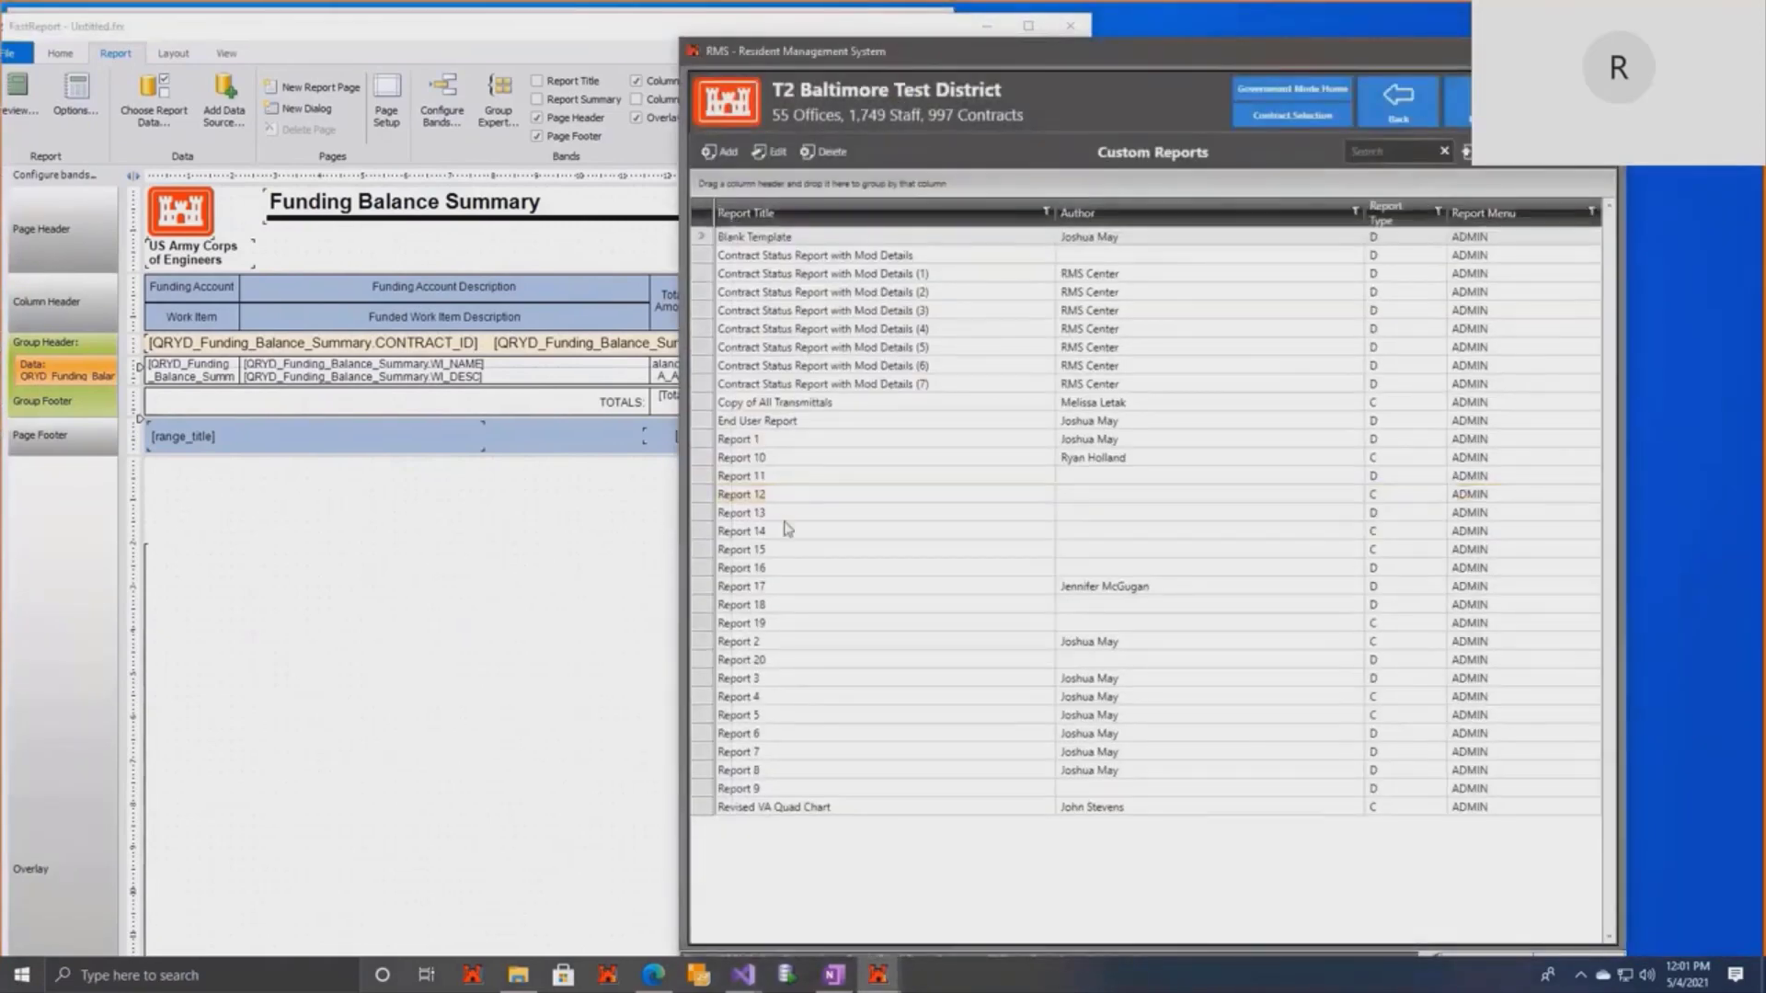
pyautogui.moveTo(821, 51); pyautogui.dragTo(848, 48)
pyautogui.click(744, 149)
pyautogui.moveTo(1348, 46); pyautogui.dragTo(1448, 24)
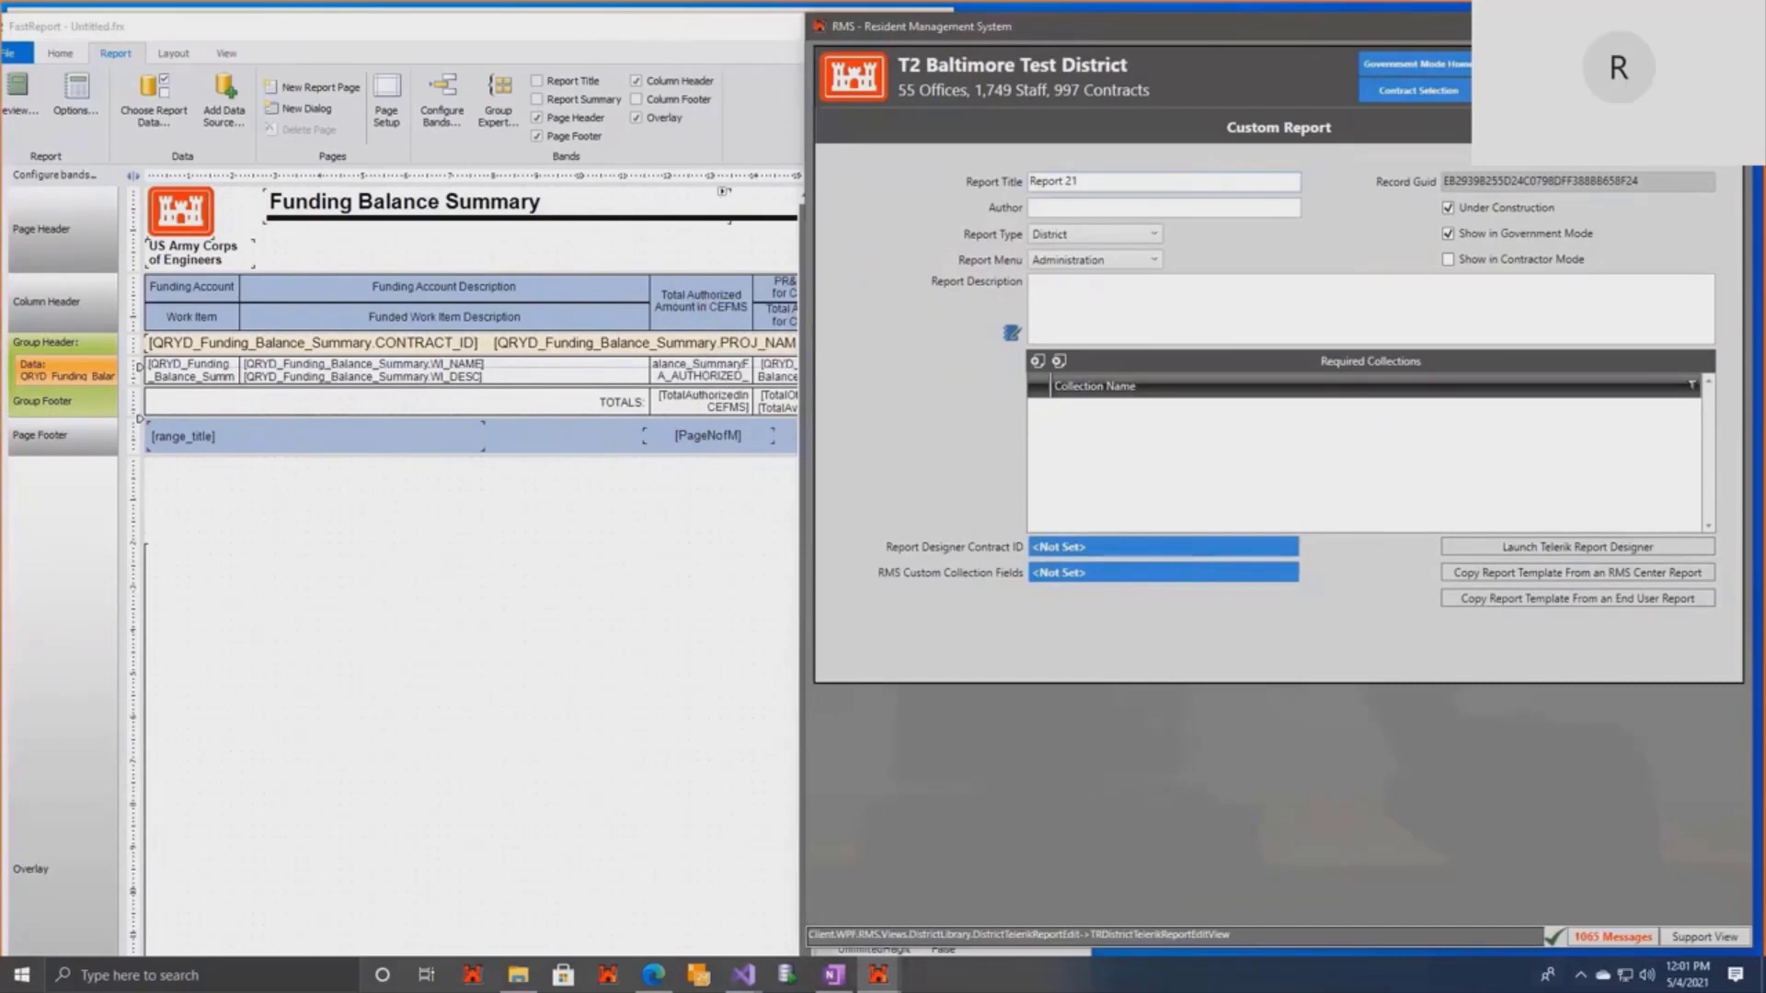
pyautogui.hotkey('alt', 'F4')
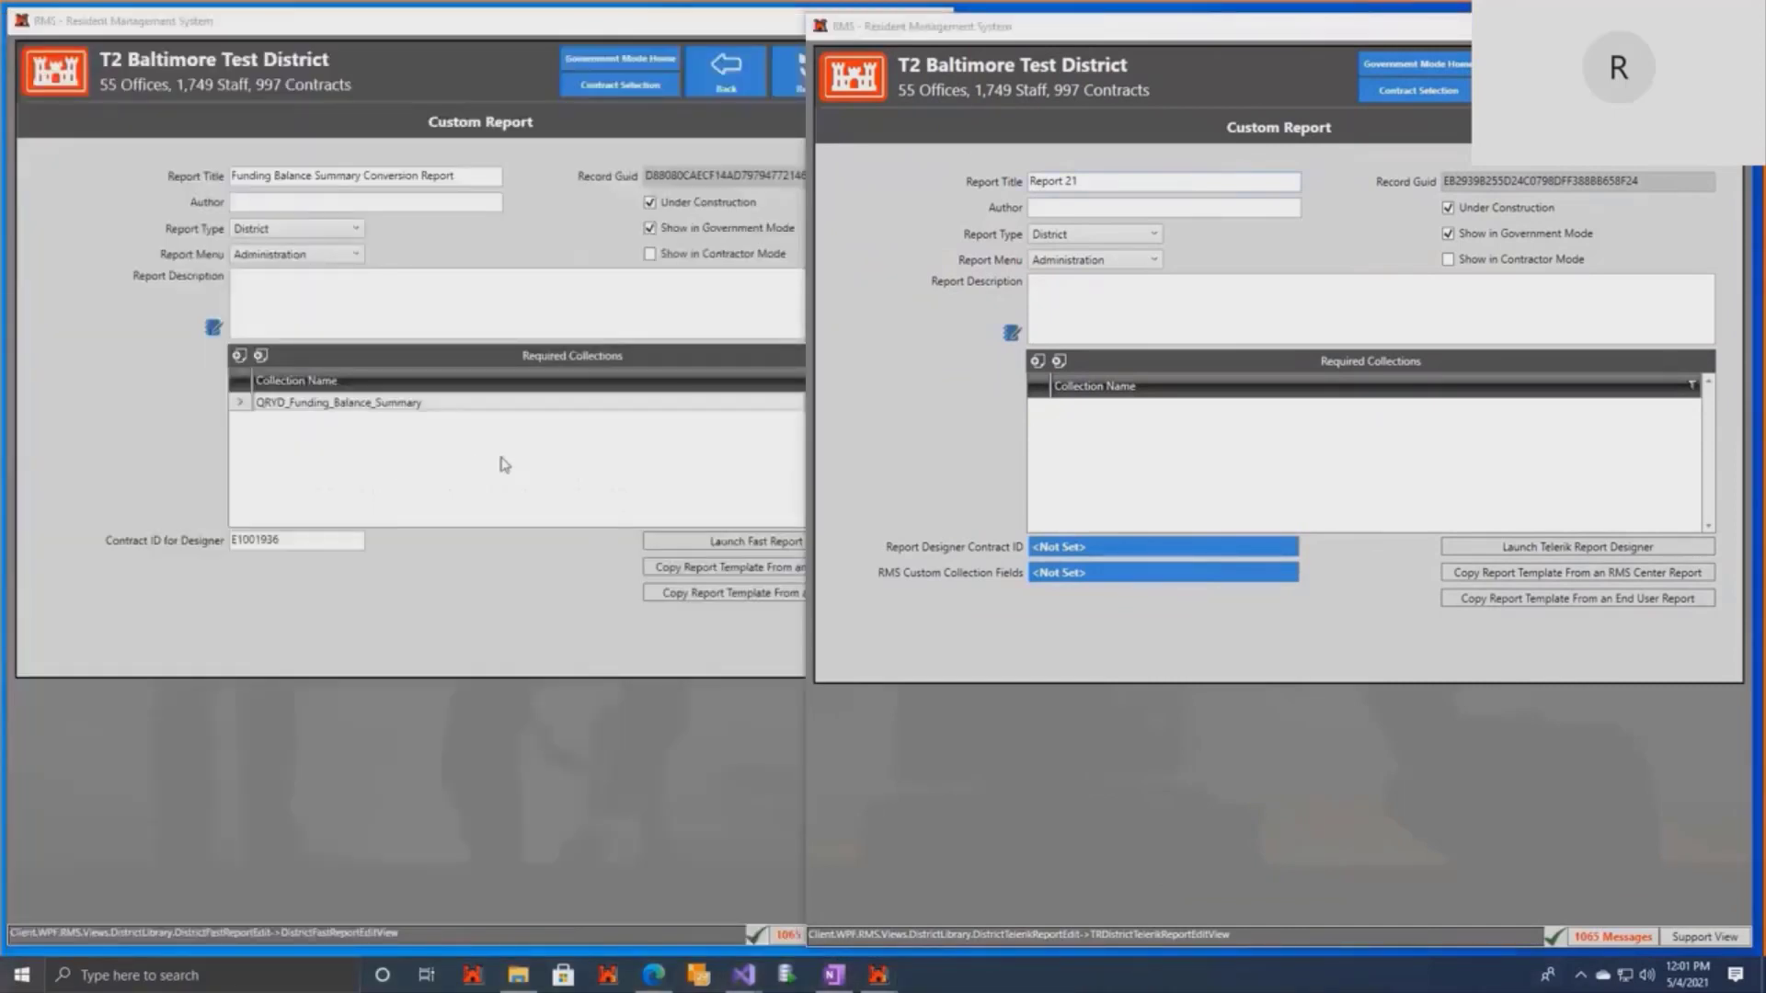
# Add the QRYD_Funding_Balance_Summary collection to the new report's required collections by searching for funding.
pyautogui.click(1037, 361)
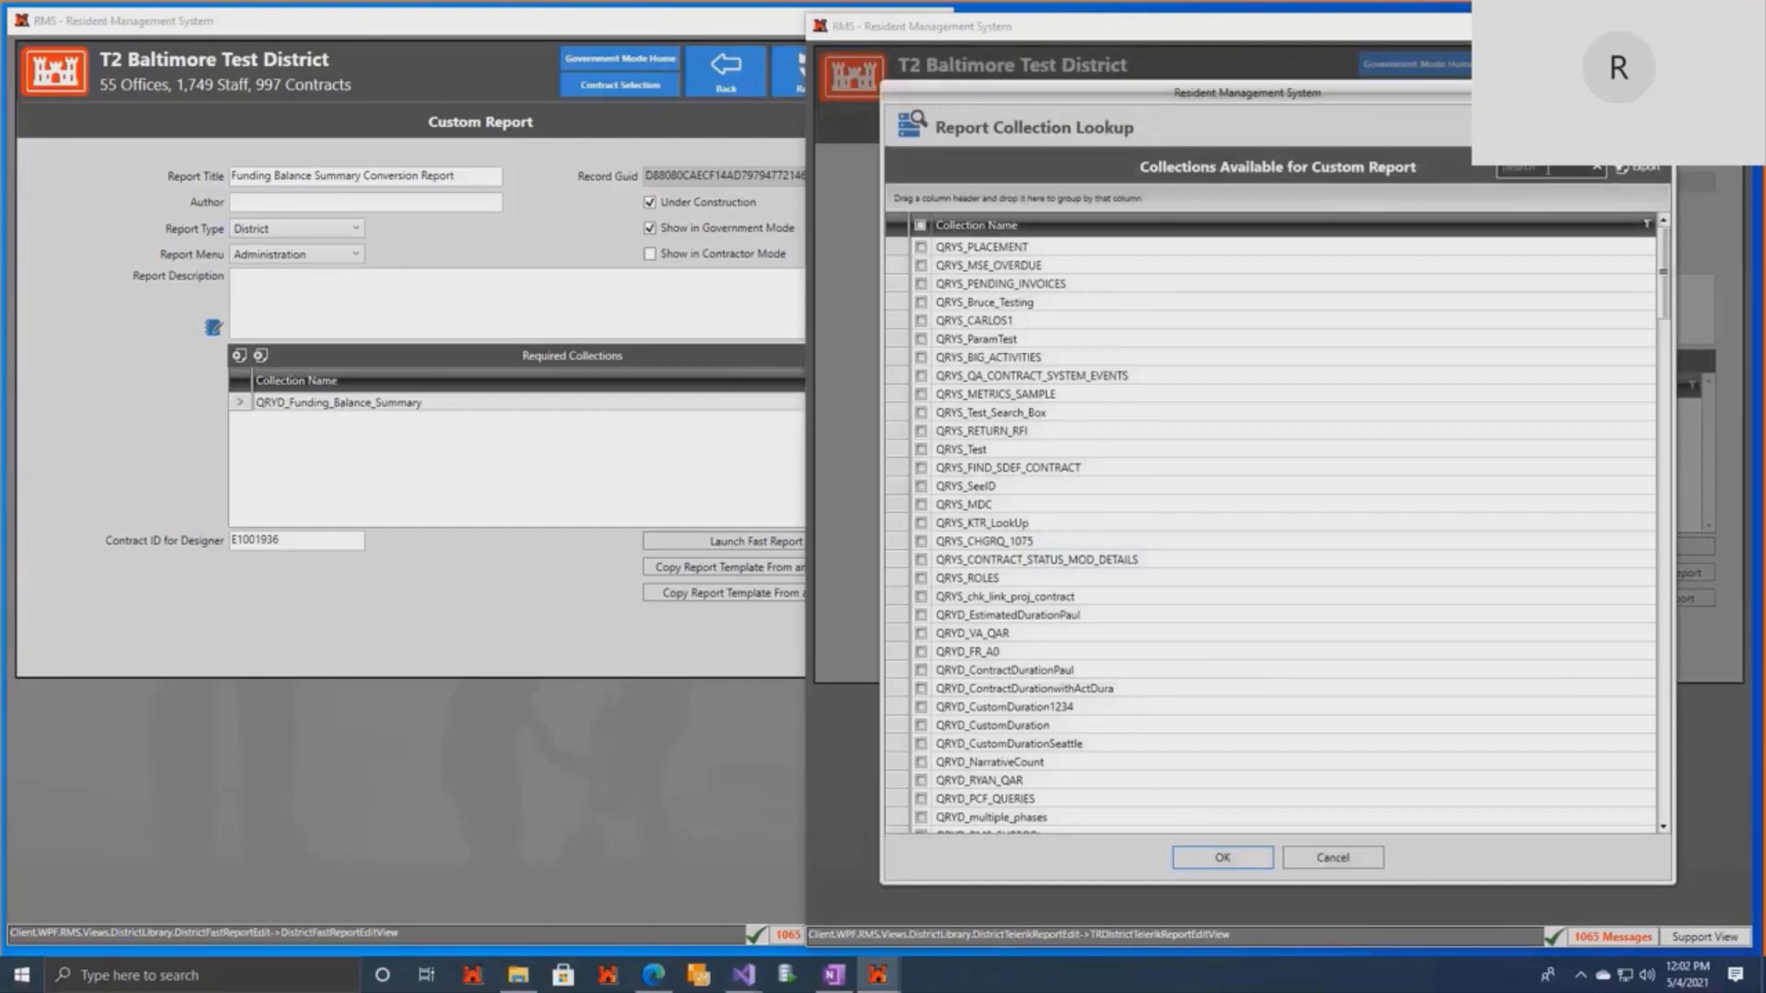
pyautogui.write('funding')
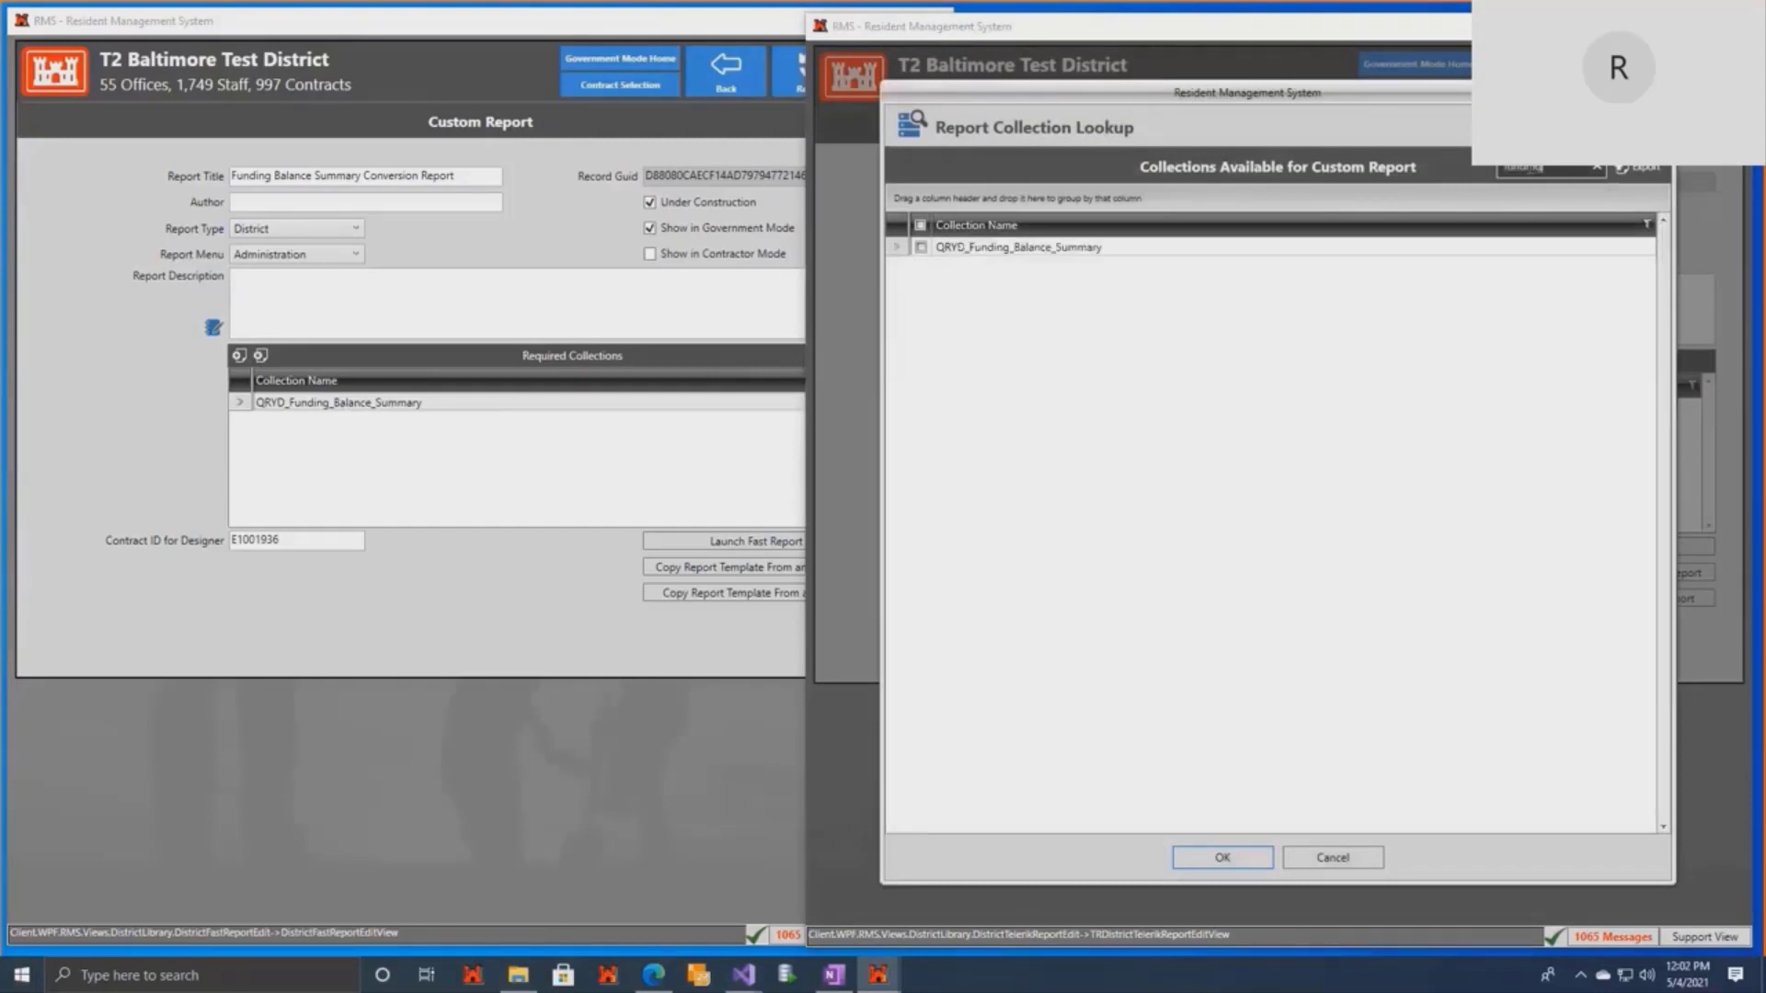
pyautogui.click(1007, 246)
pyautogui.click(1219, 859)
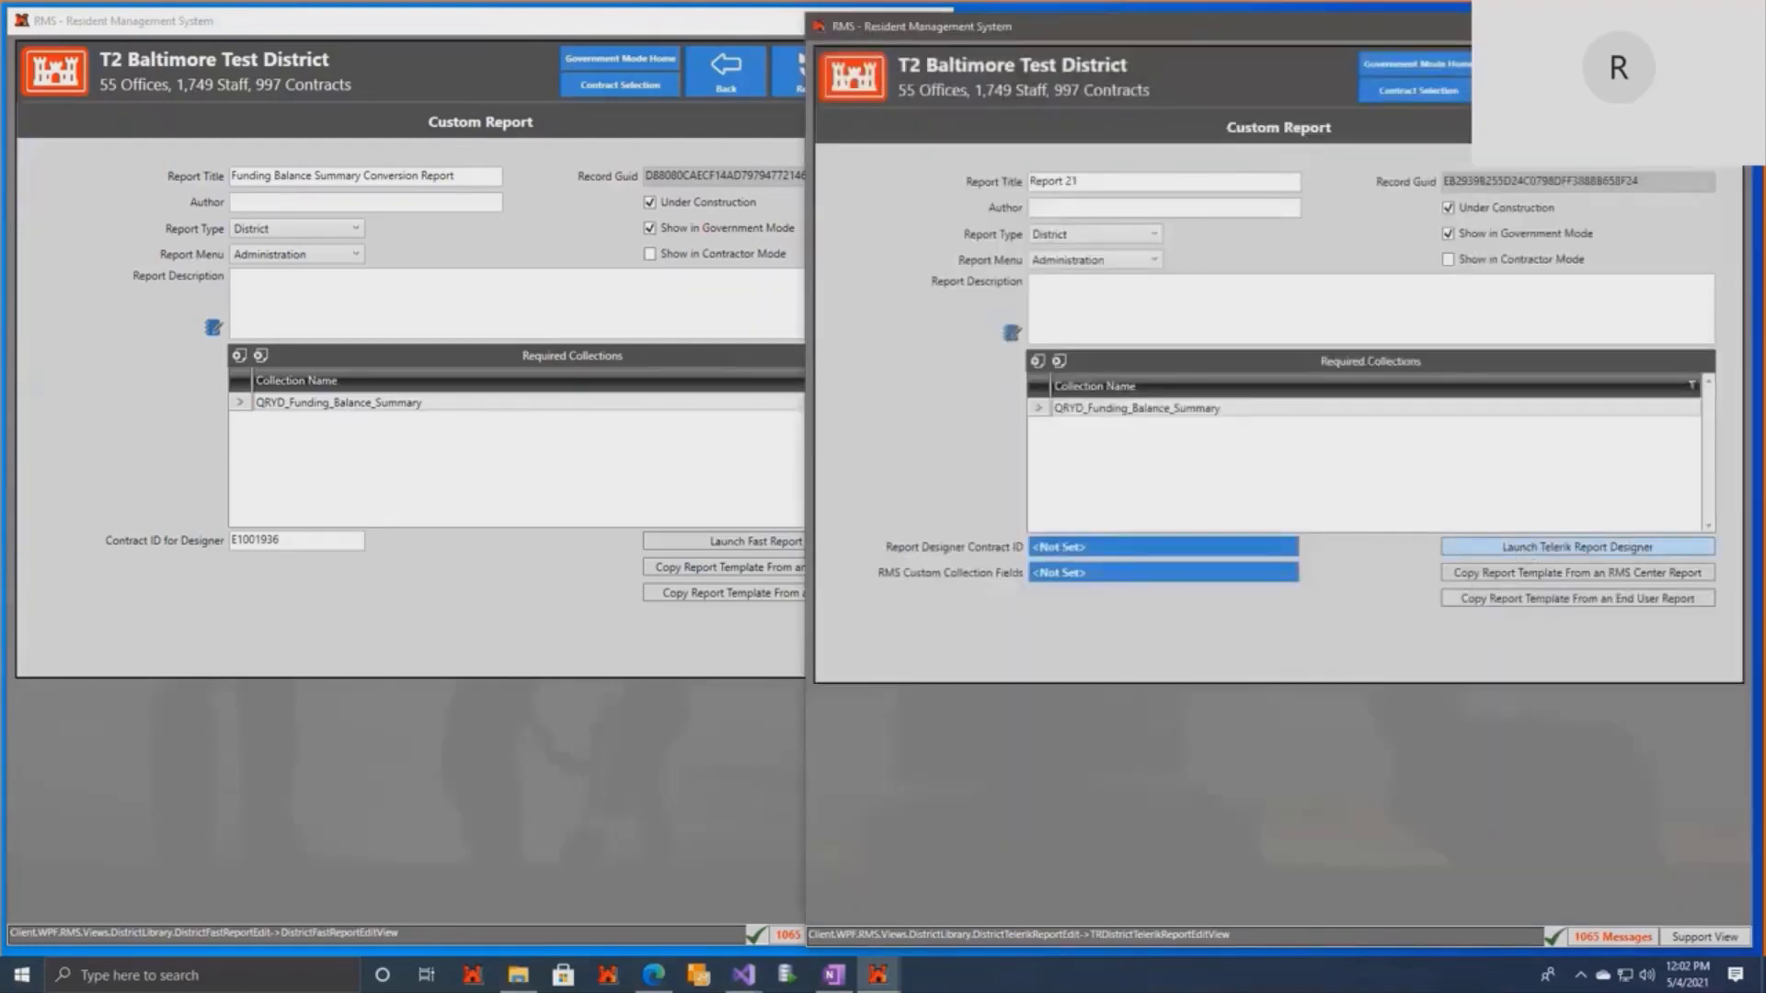
# Launch the Telerik Report Designer for the new report and compare its blank template with the FastReport layout.
pyautogui.click(1578, 546)
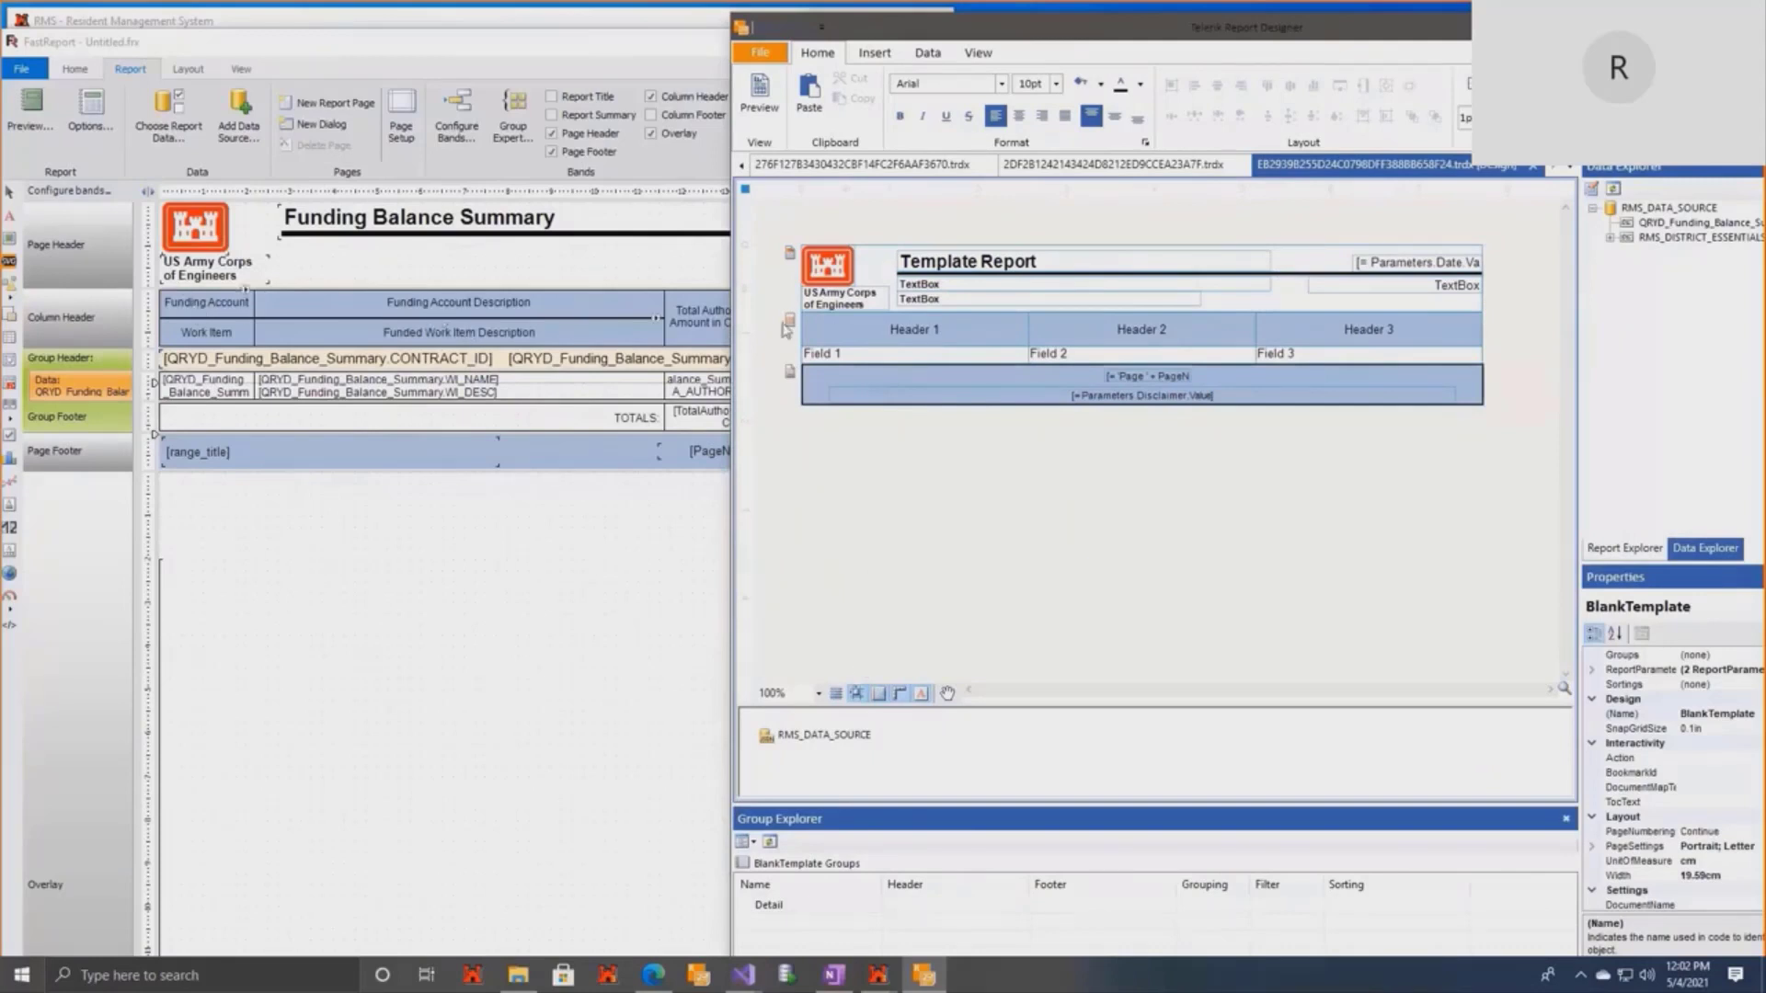
pyautogui.click(966, 340)
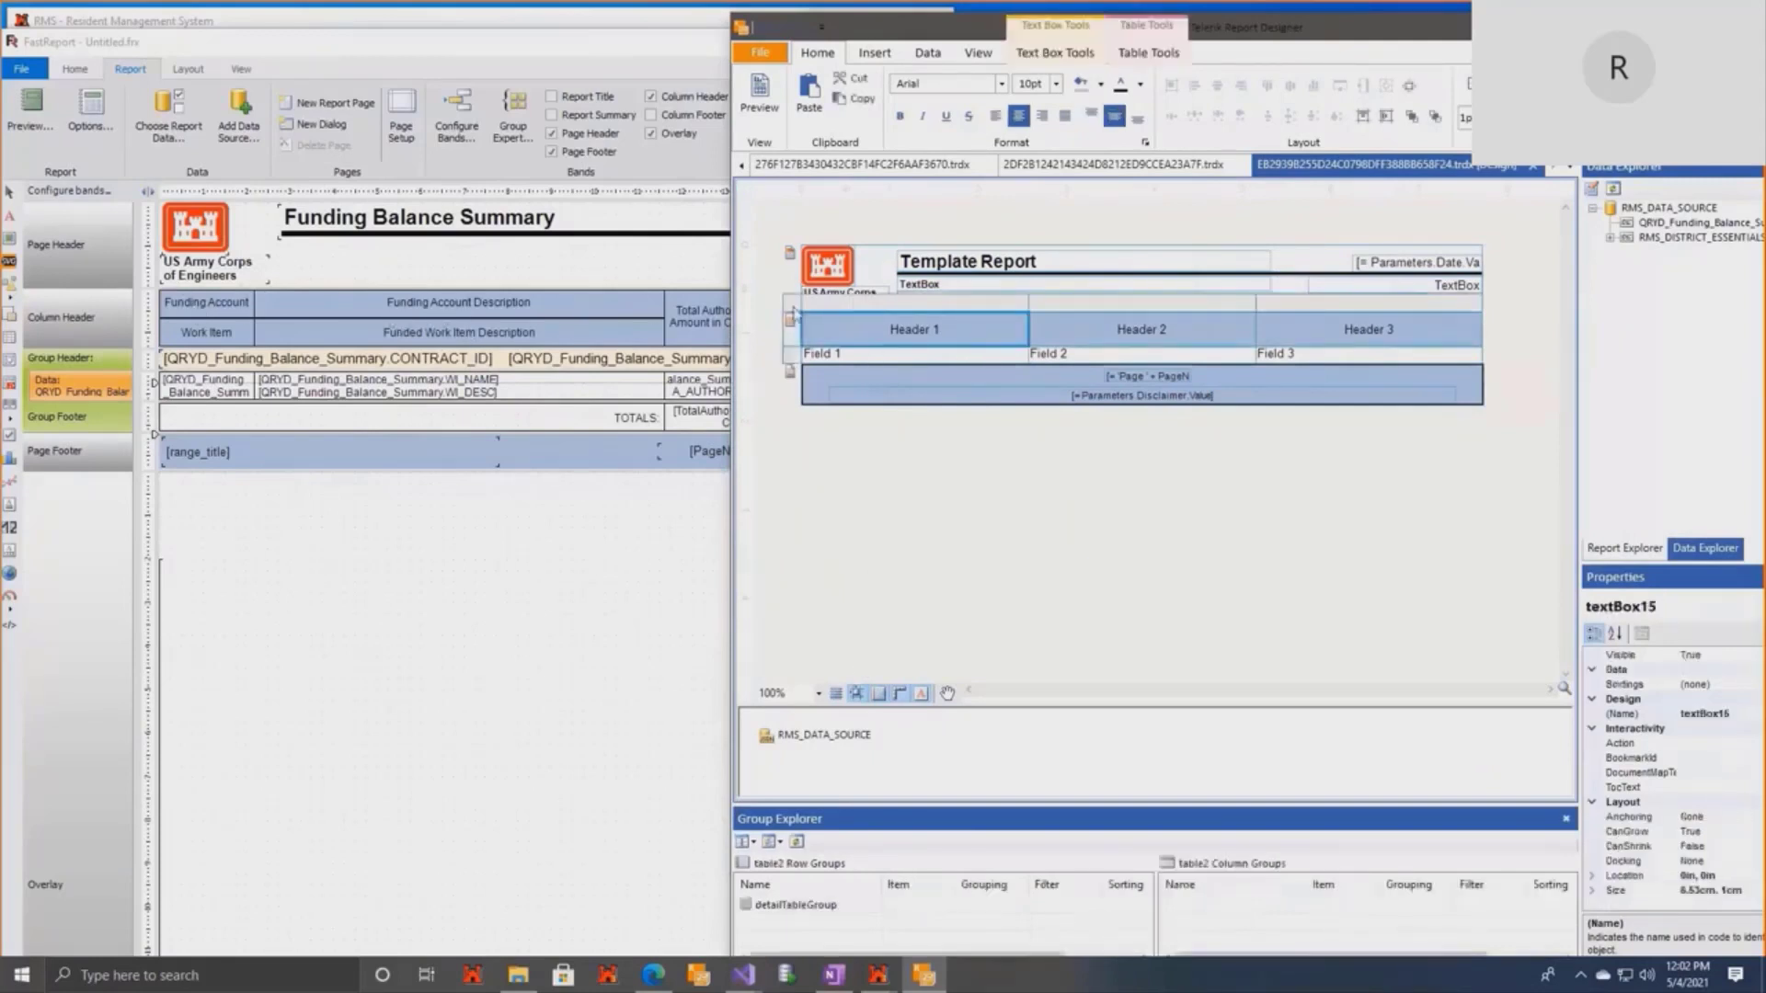
pyautogui.click(548, 454)
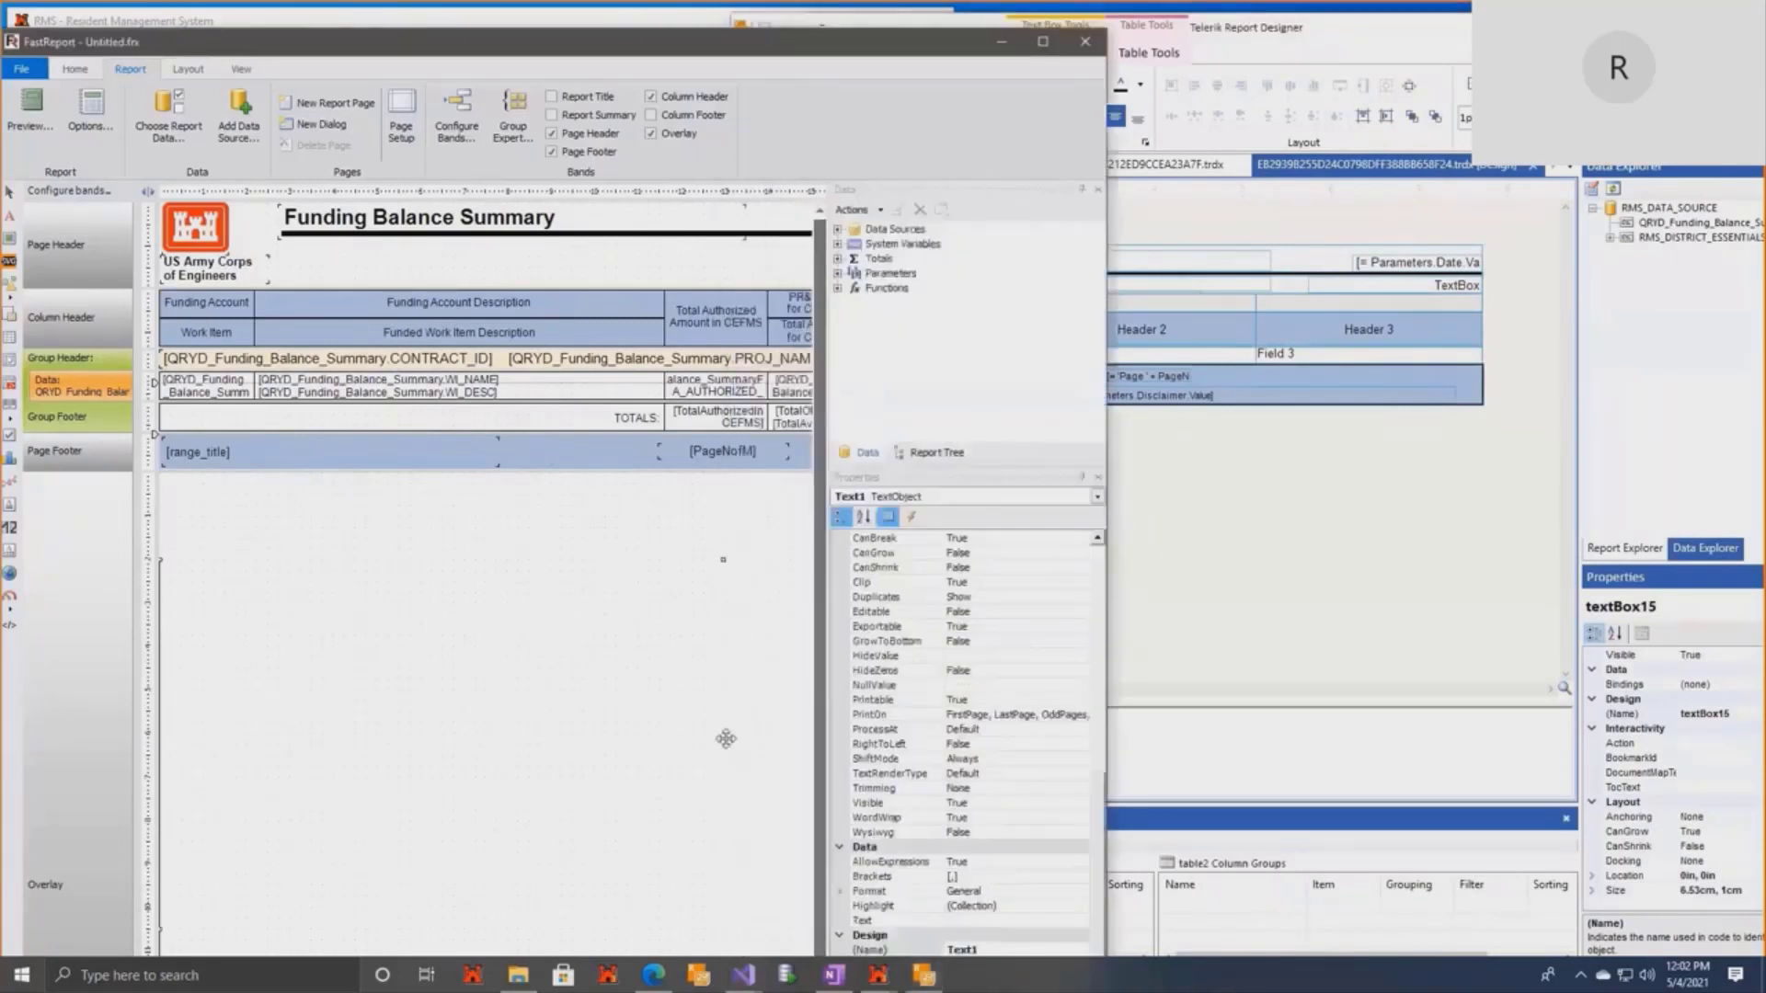
pyautogui.scroll(-3, 709, 741)
pyautogui.scroll(3, 736, 771)
pyautogui.click(32, 115)
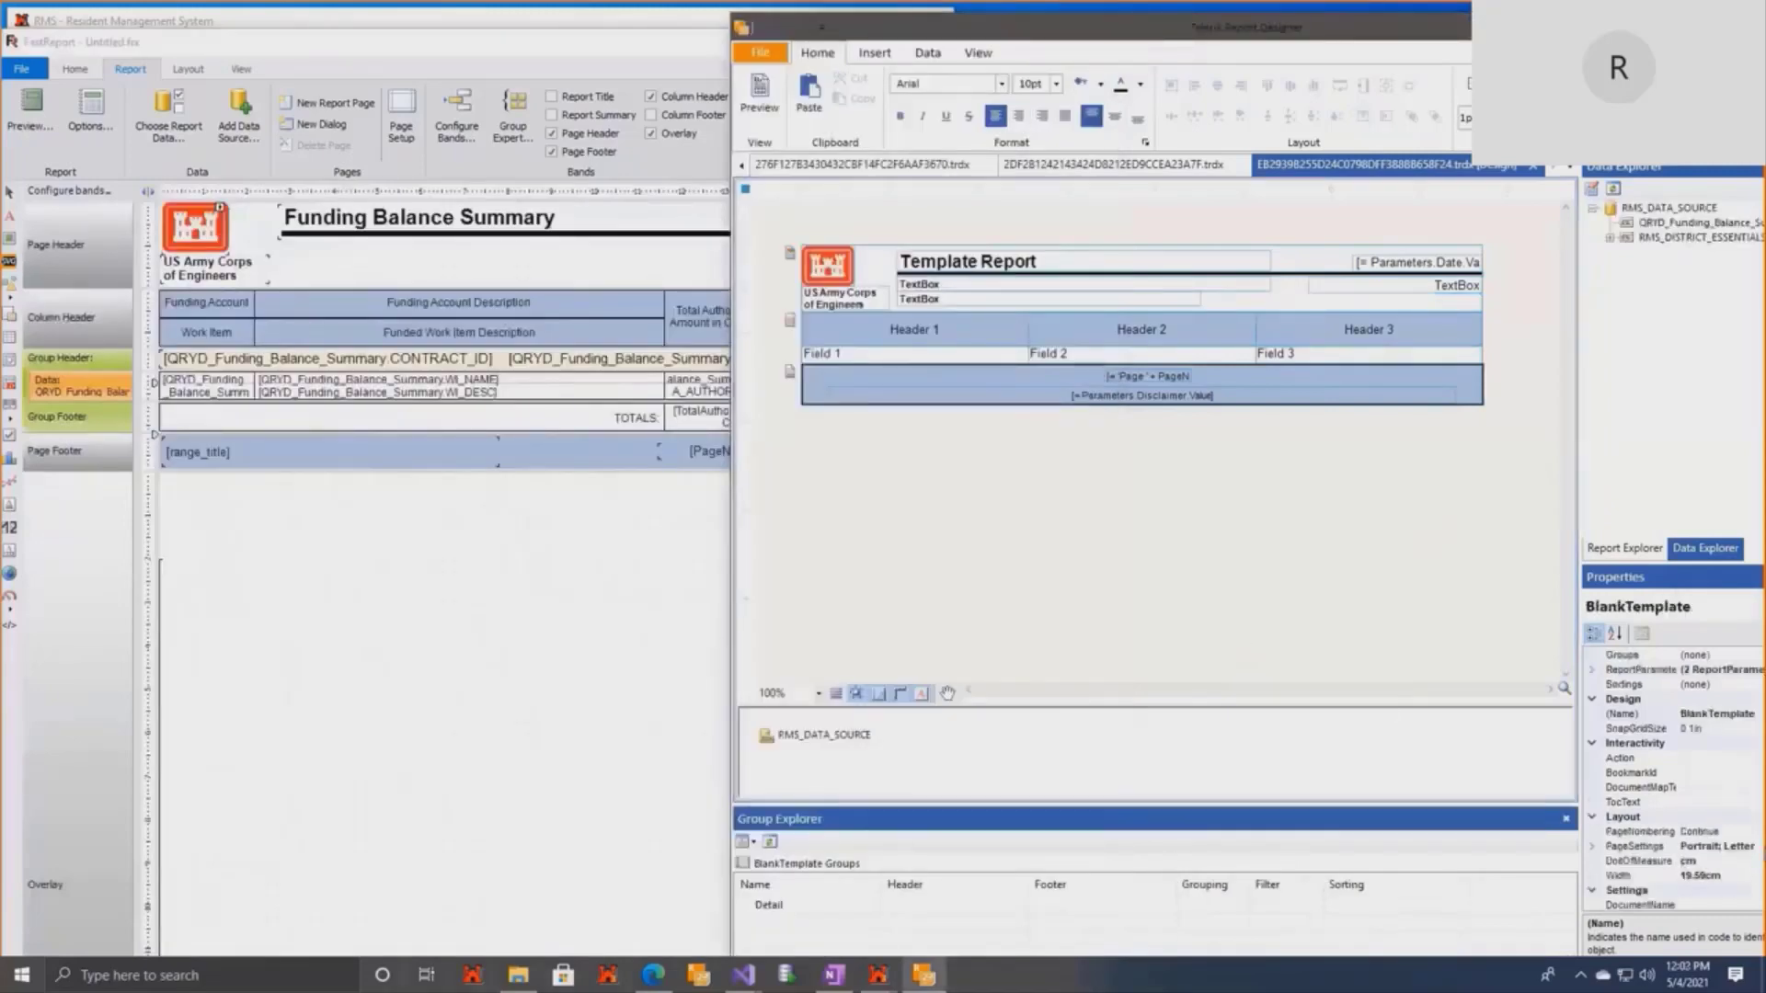
# Maximize the Telerik designer and set the template's page orientation to Landscape in its page settings.
pyautogui.click(1738, 847)
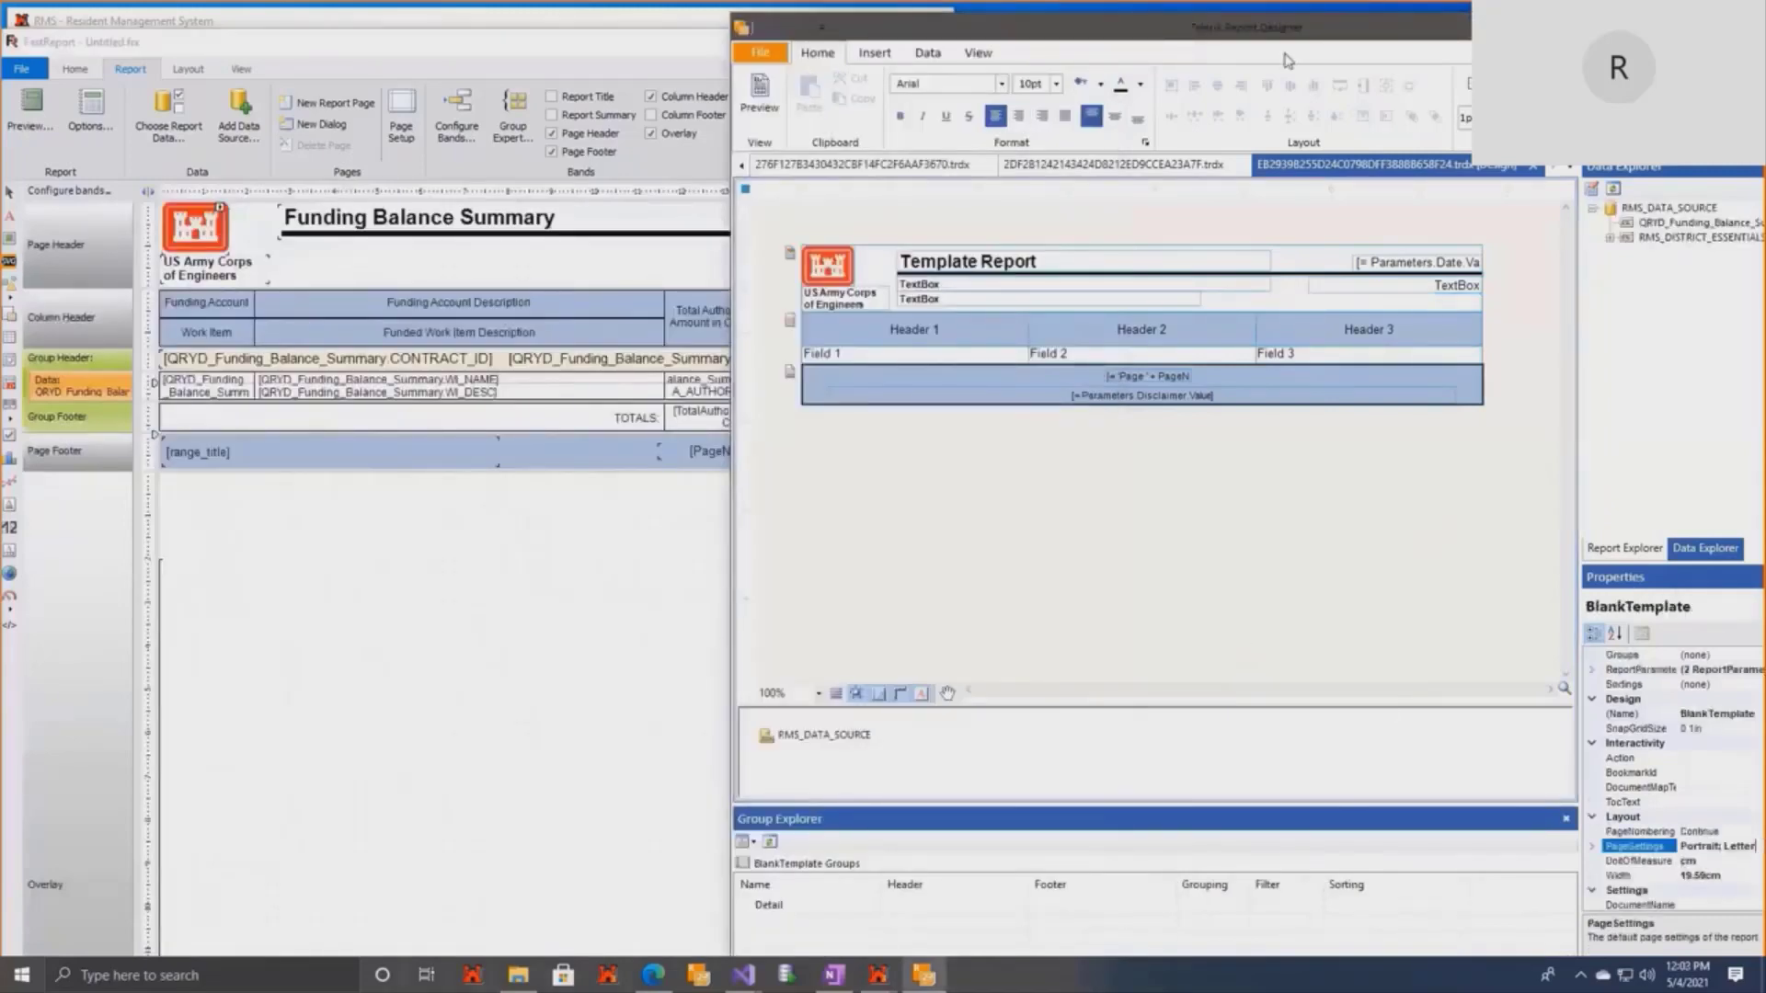
pyautogui.doubleClick(1288, 60)
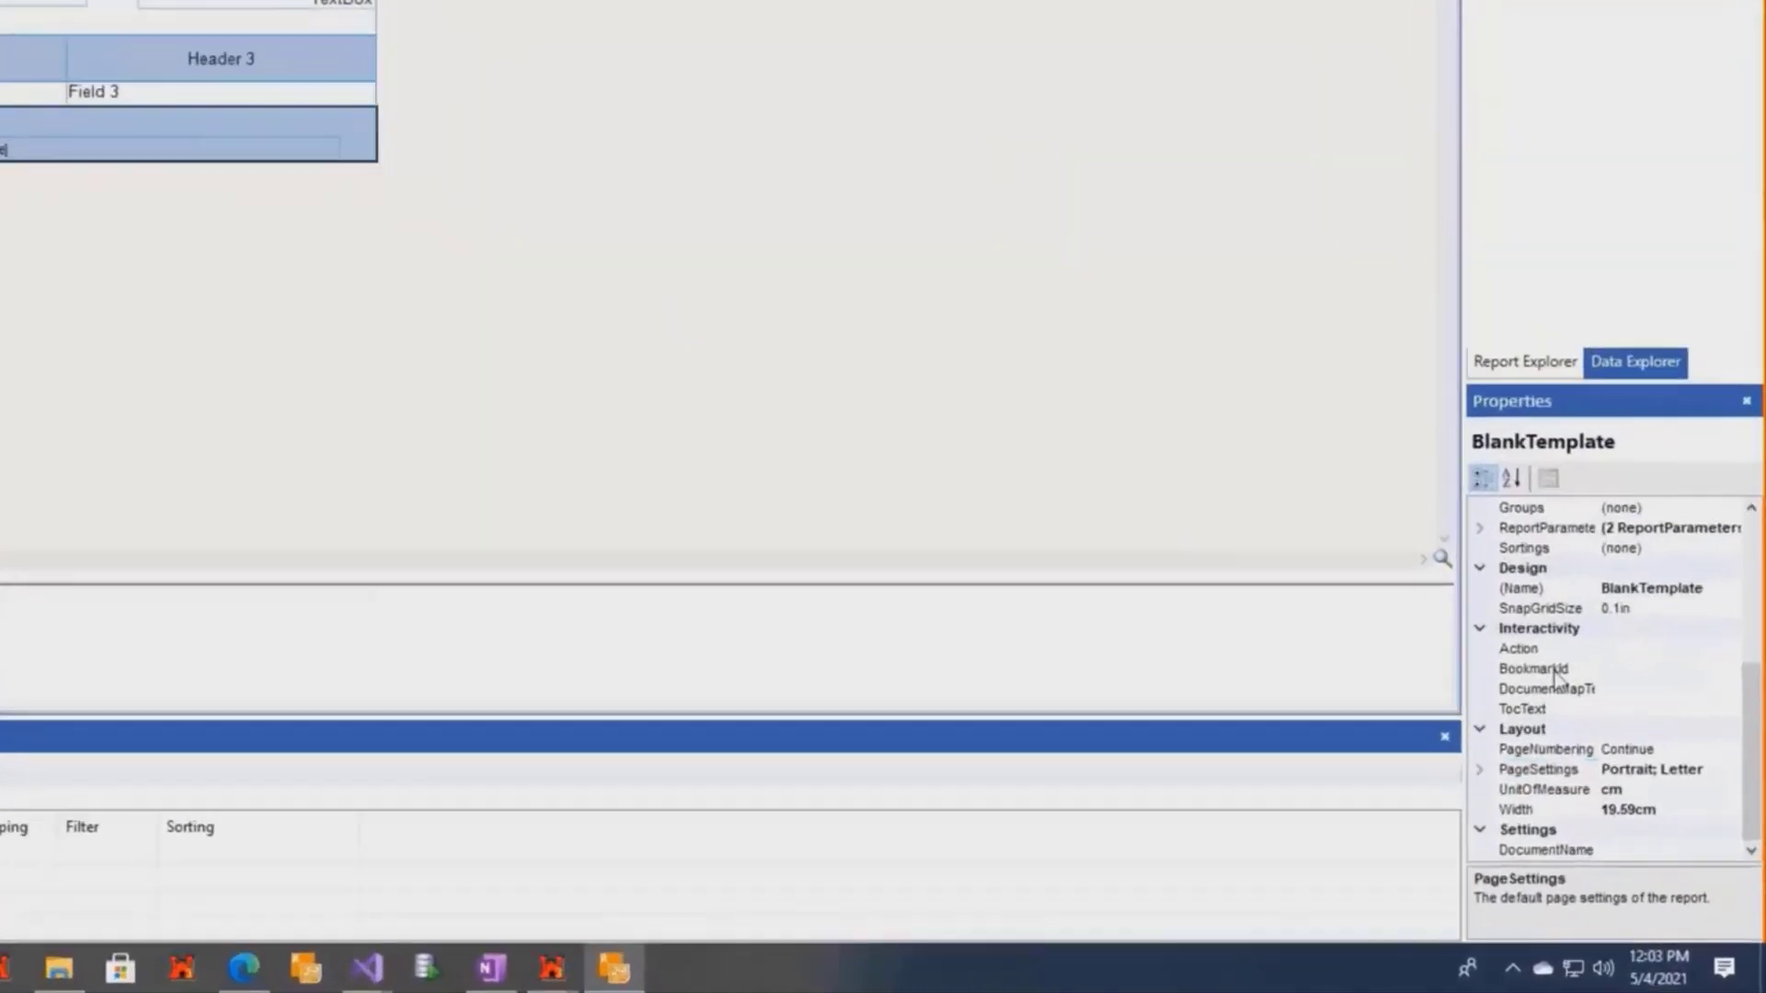
pyautogui.scroll(5, 1654, 810)
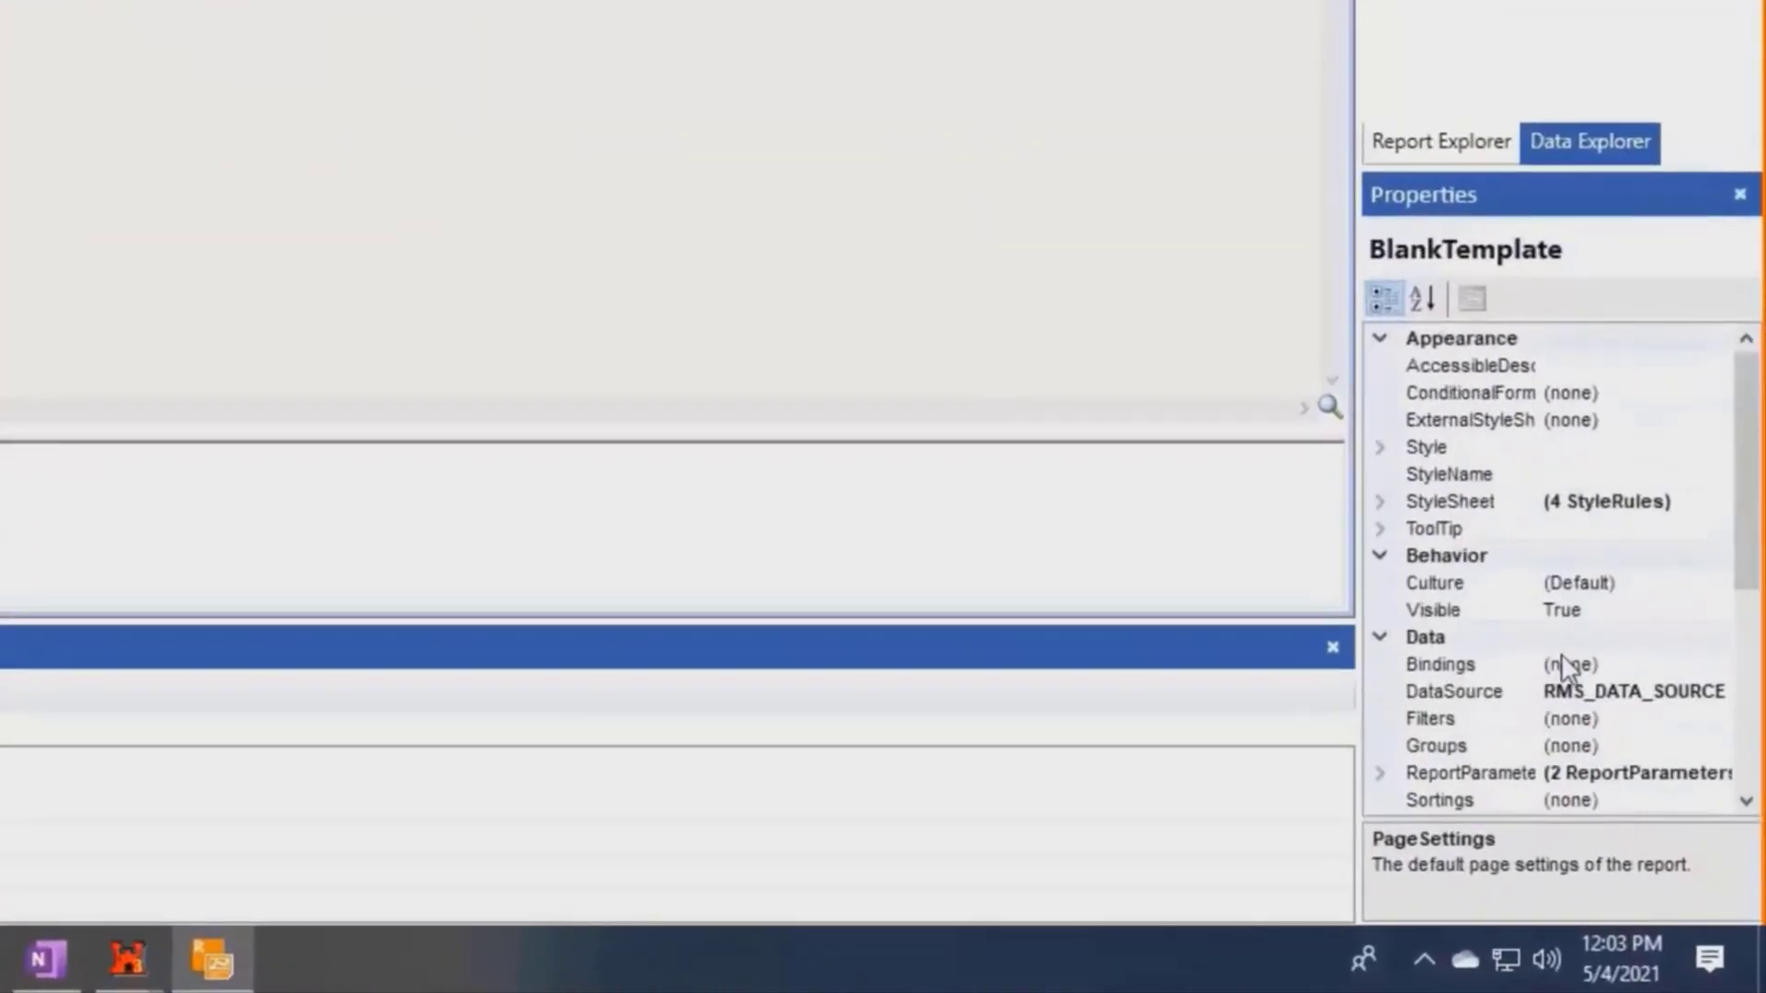
pyautogui.scroll(-5, 1653, 809)
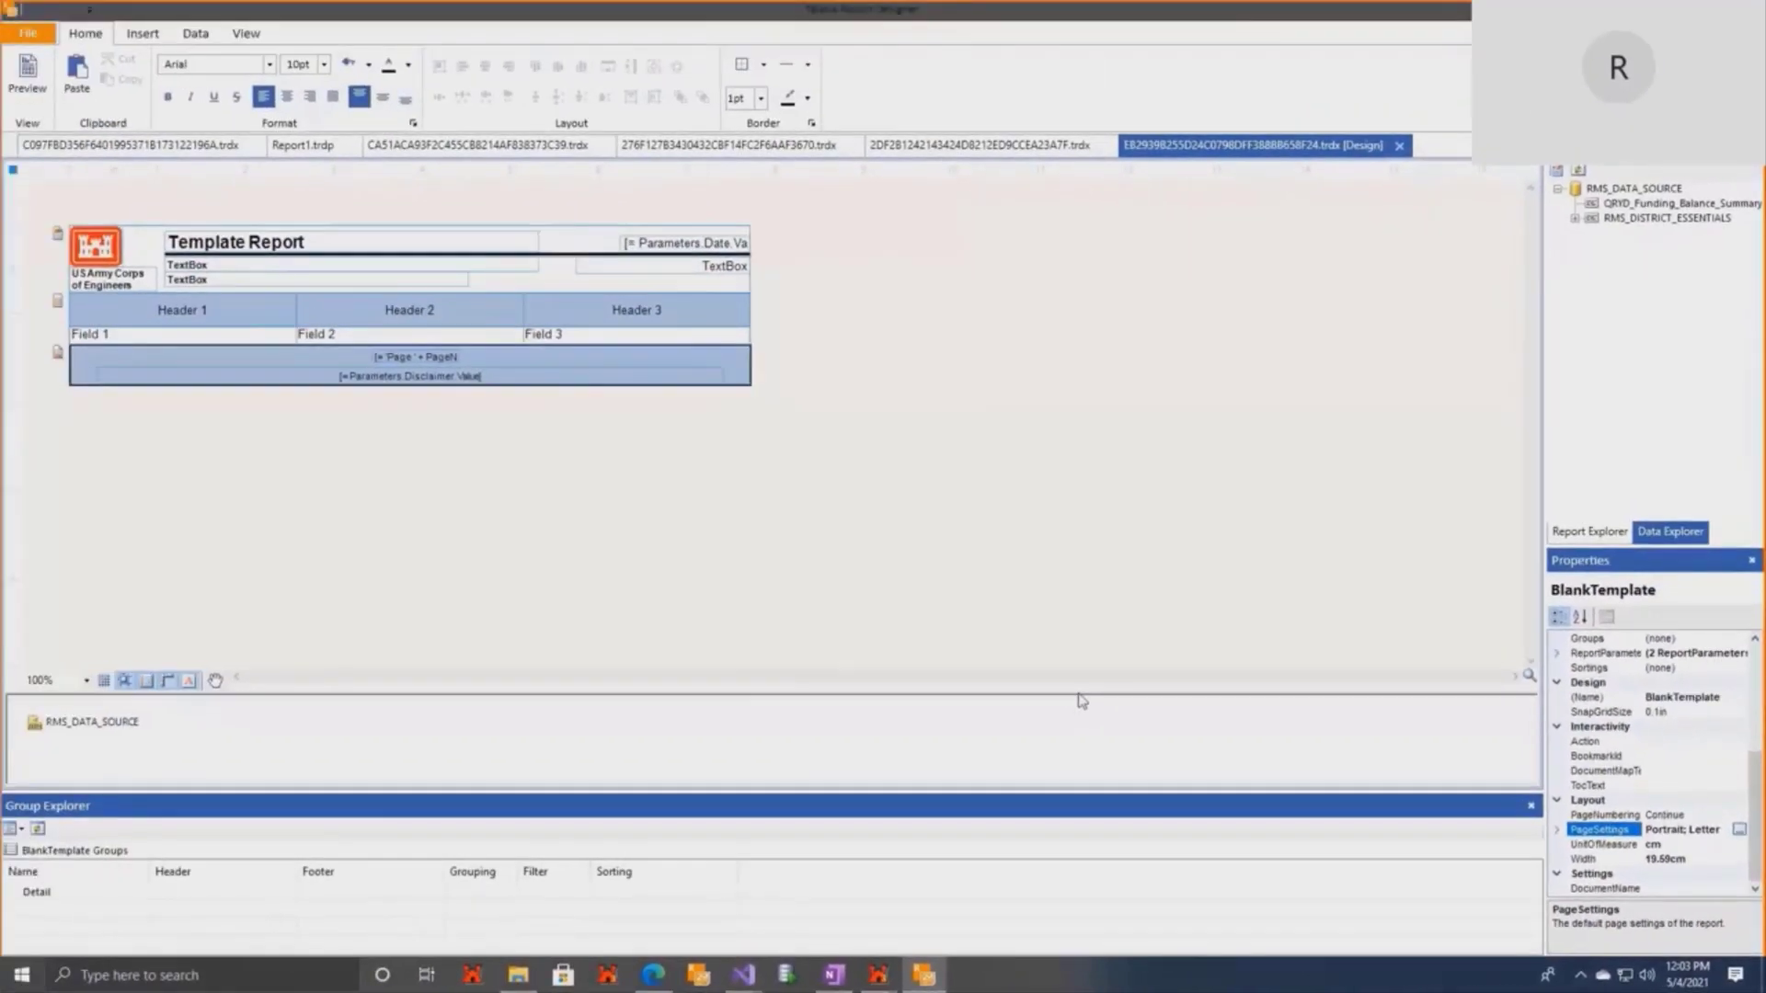
pyautogui.click(1739, 830)
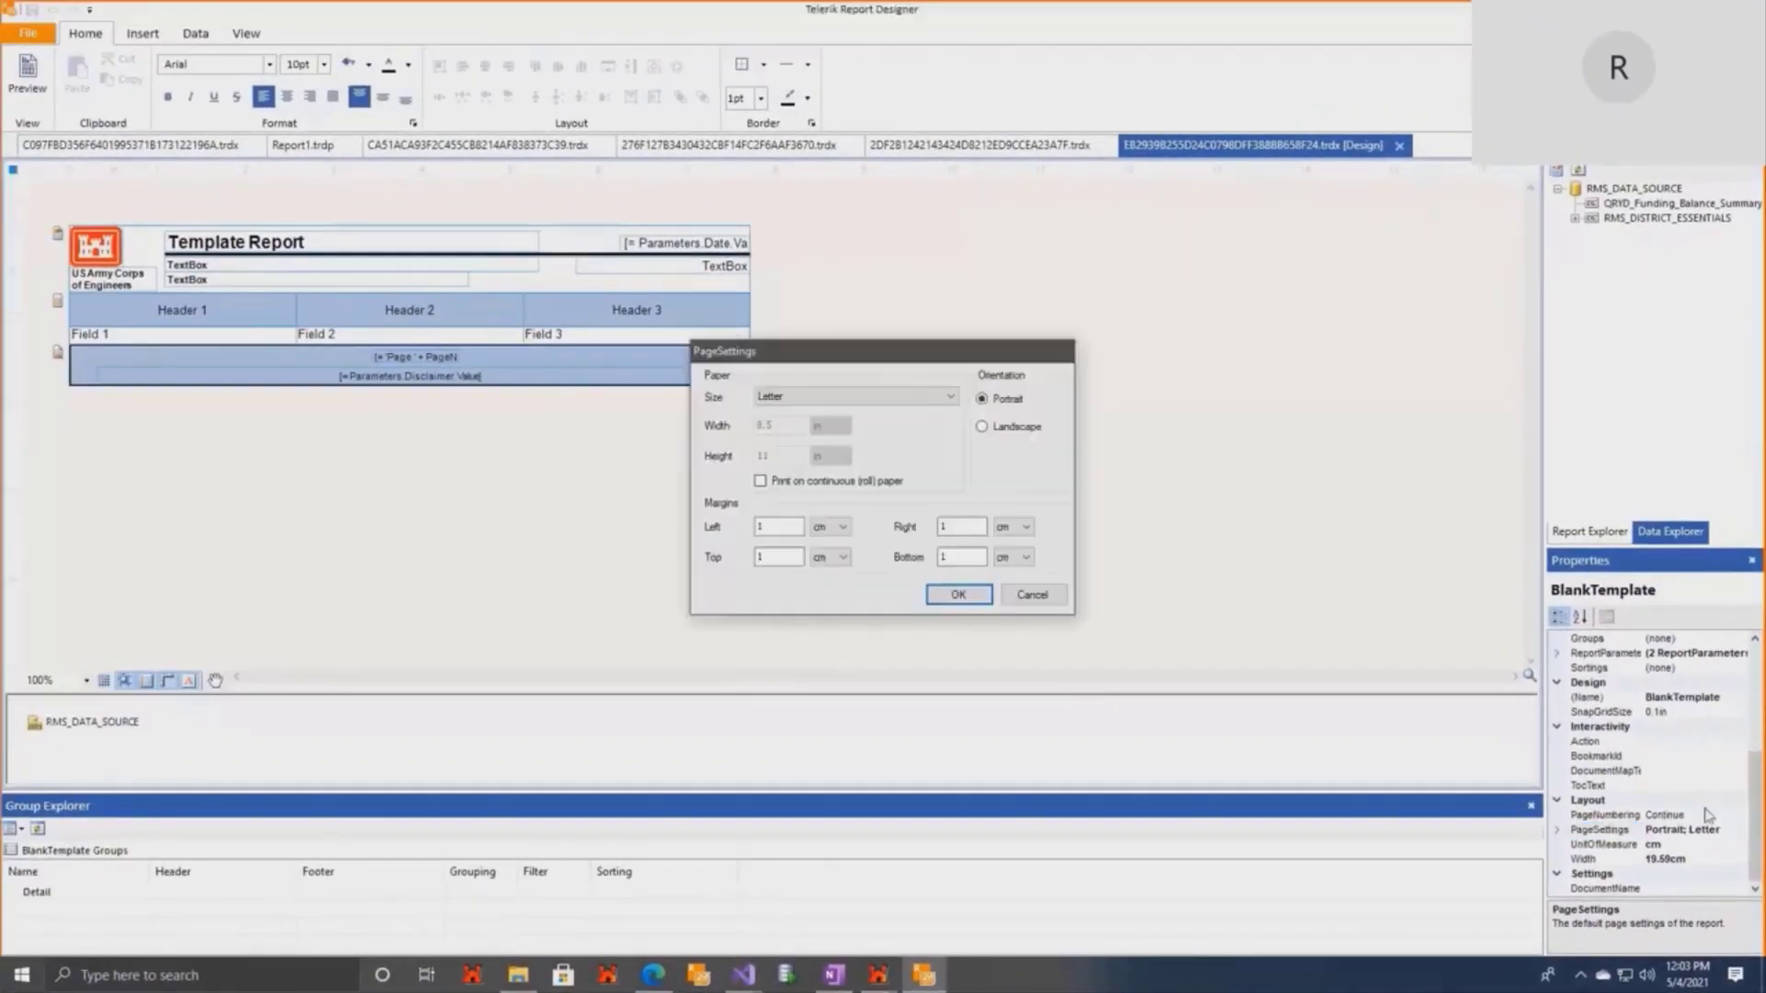
pyautogui.click(985, 428)
pyautogui.click(944, 596)
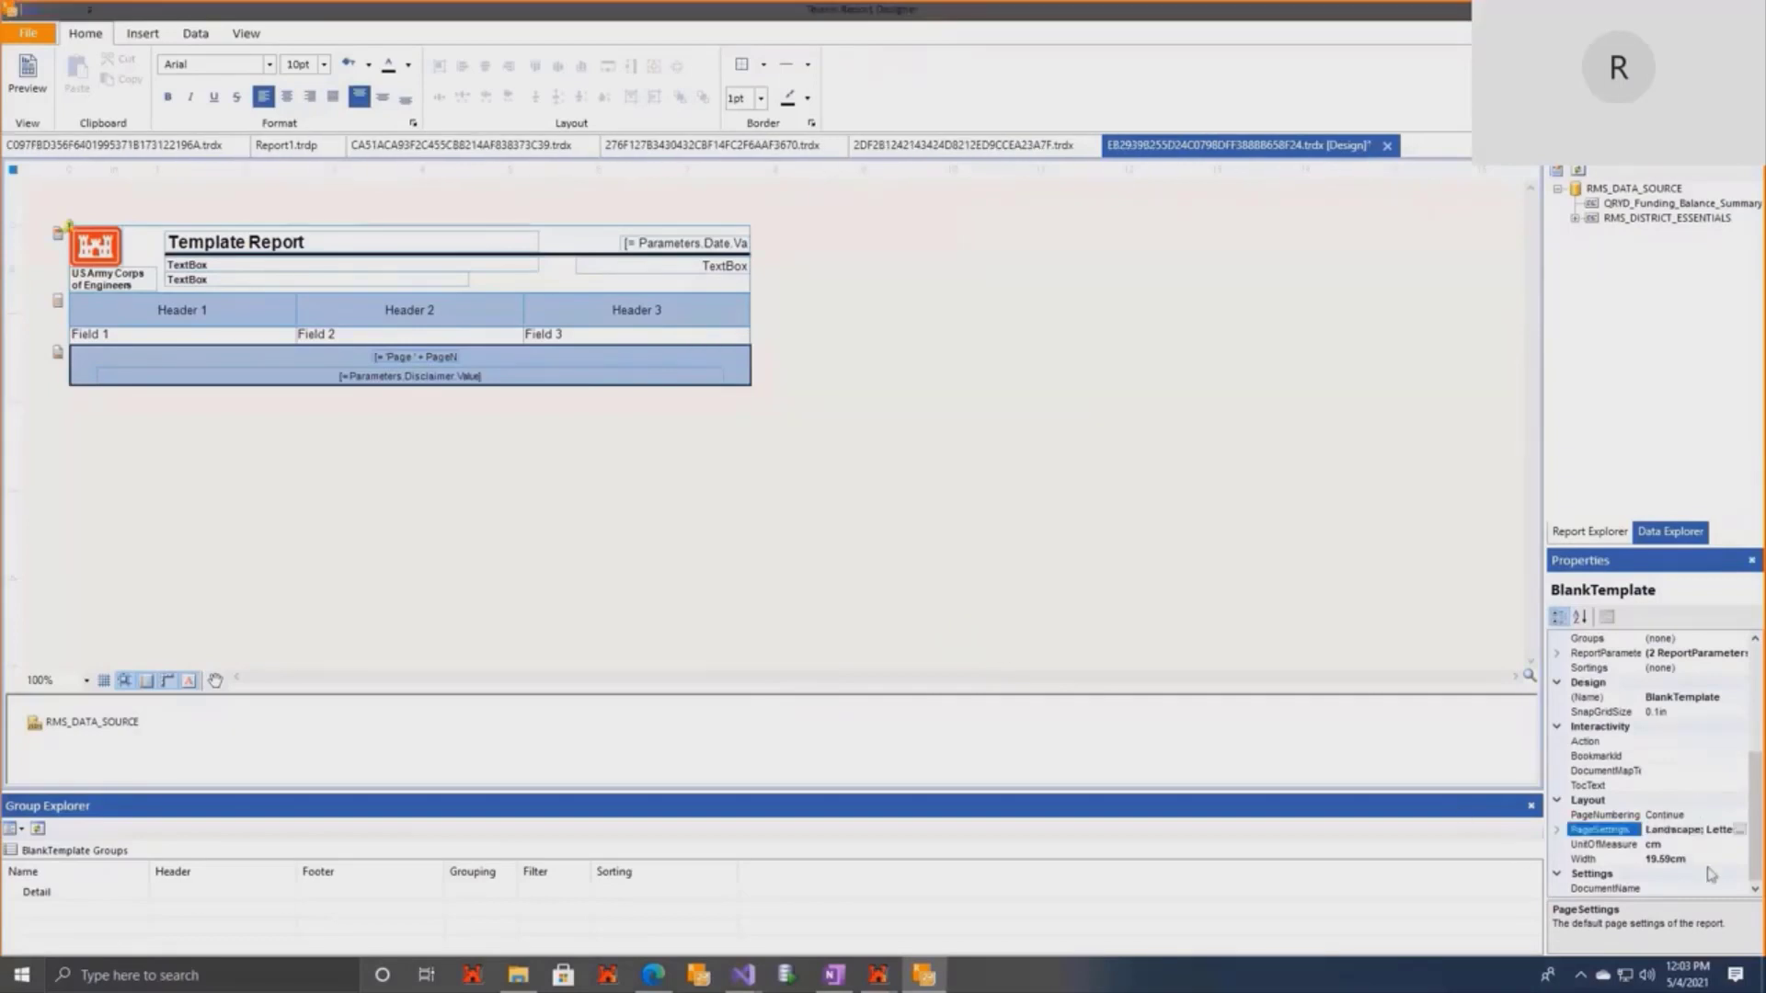
# Set the report template's width to 25.7 cm.
pyautogui.click(1672, 861)
pyautogui.moveTo(1672, 861); pyautogui.dragTo(1652, 861)
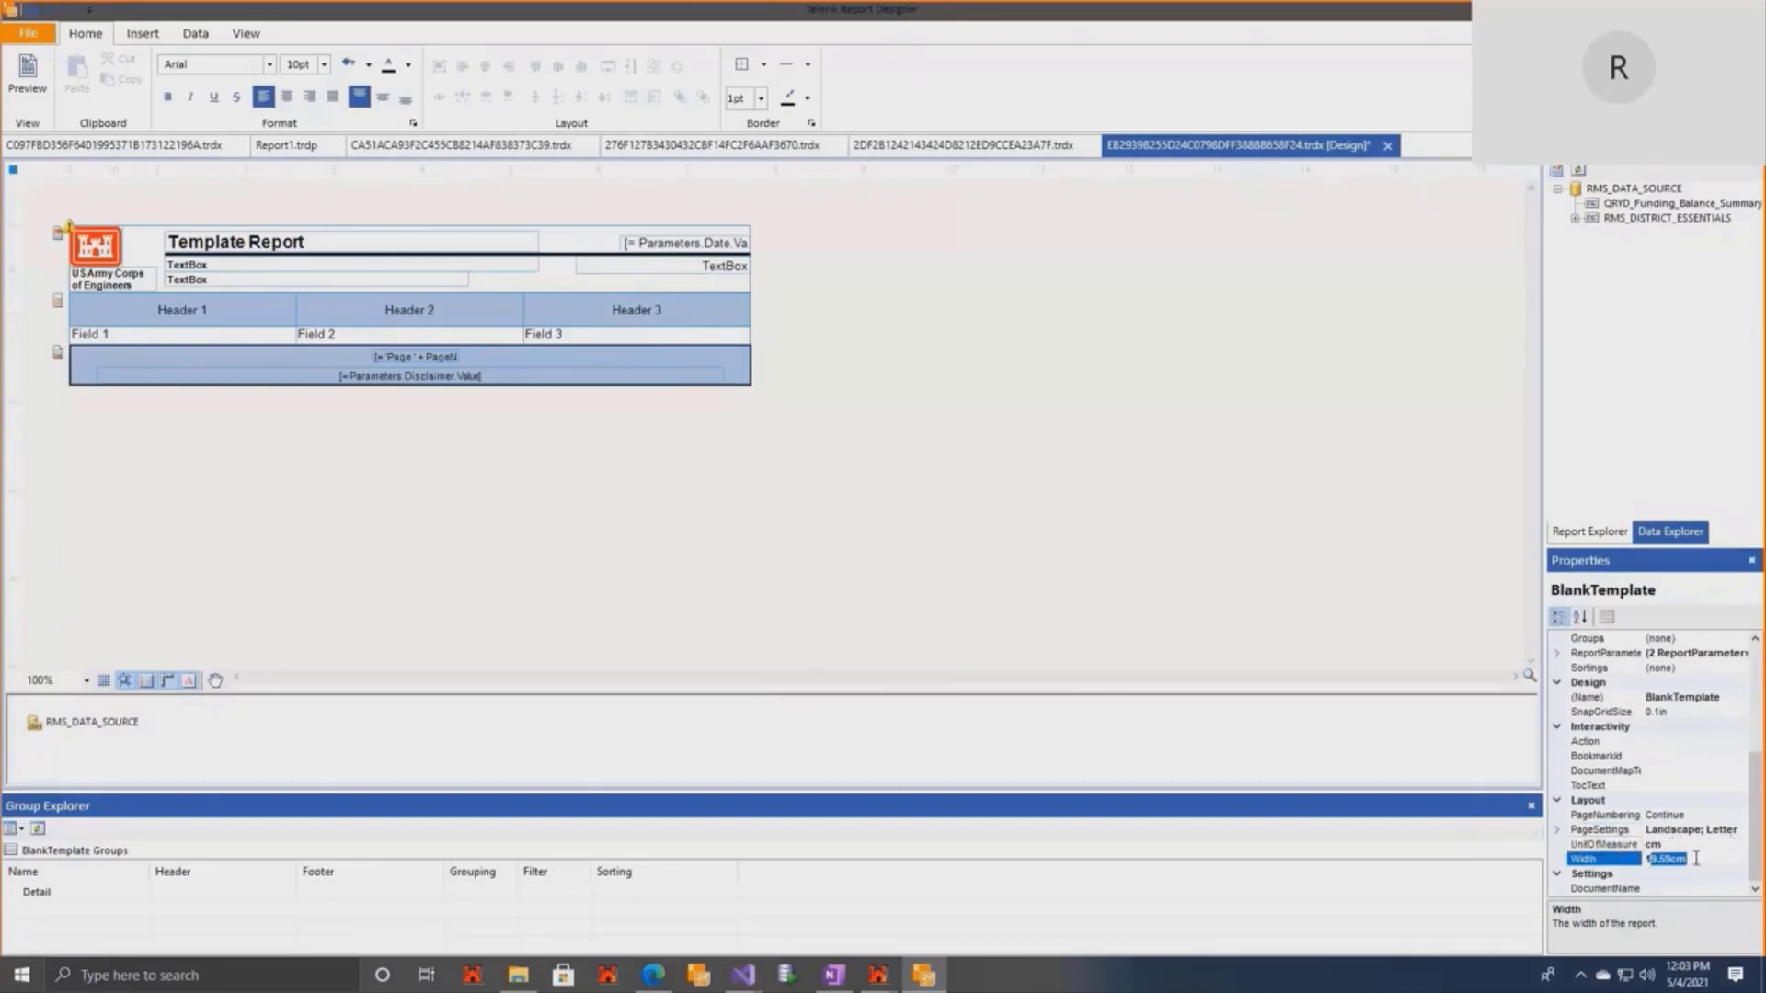
pyautogui.moveTo(1695, 858); pyautogui.dragTo(1651, 870)
pyautogui.write('25.7')
pyautogui.press('Return')
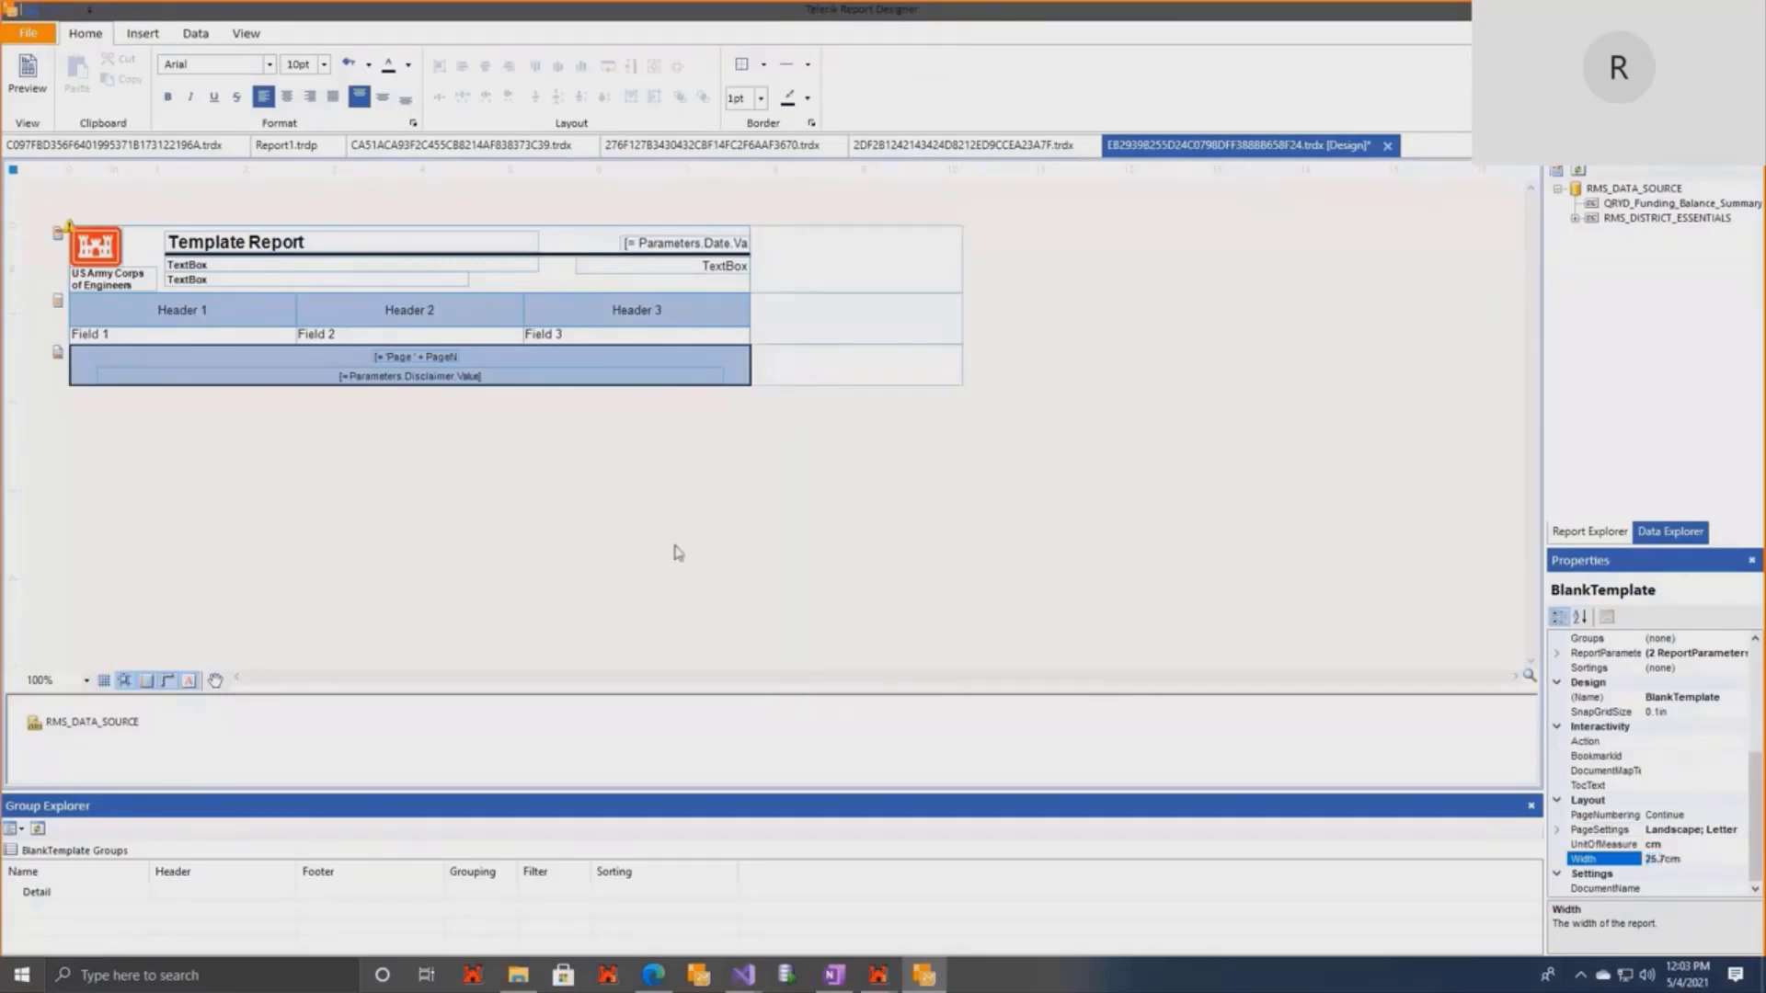
# Widen the header and field table and the page footer panel to the full report width.
pyautogui.click(174, 315)
pyautogui.click(62, 299)
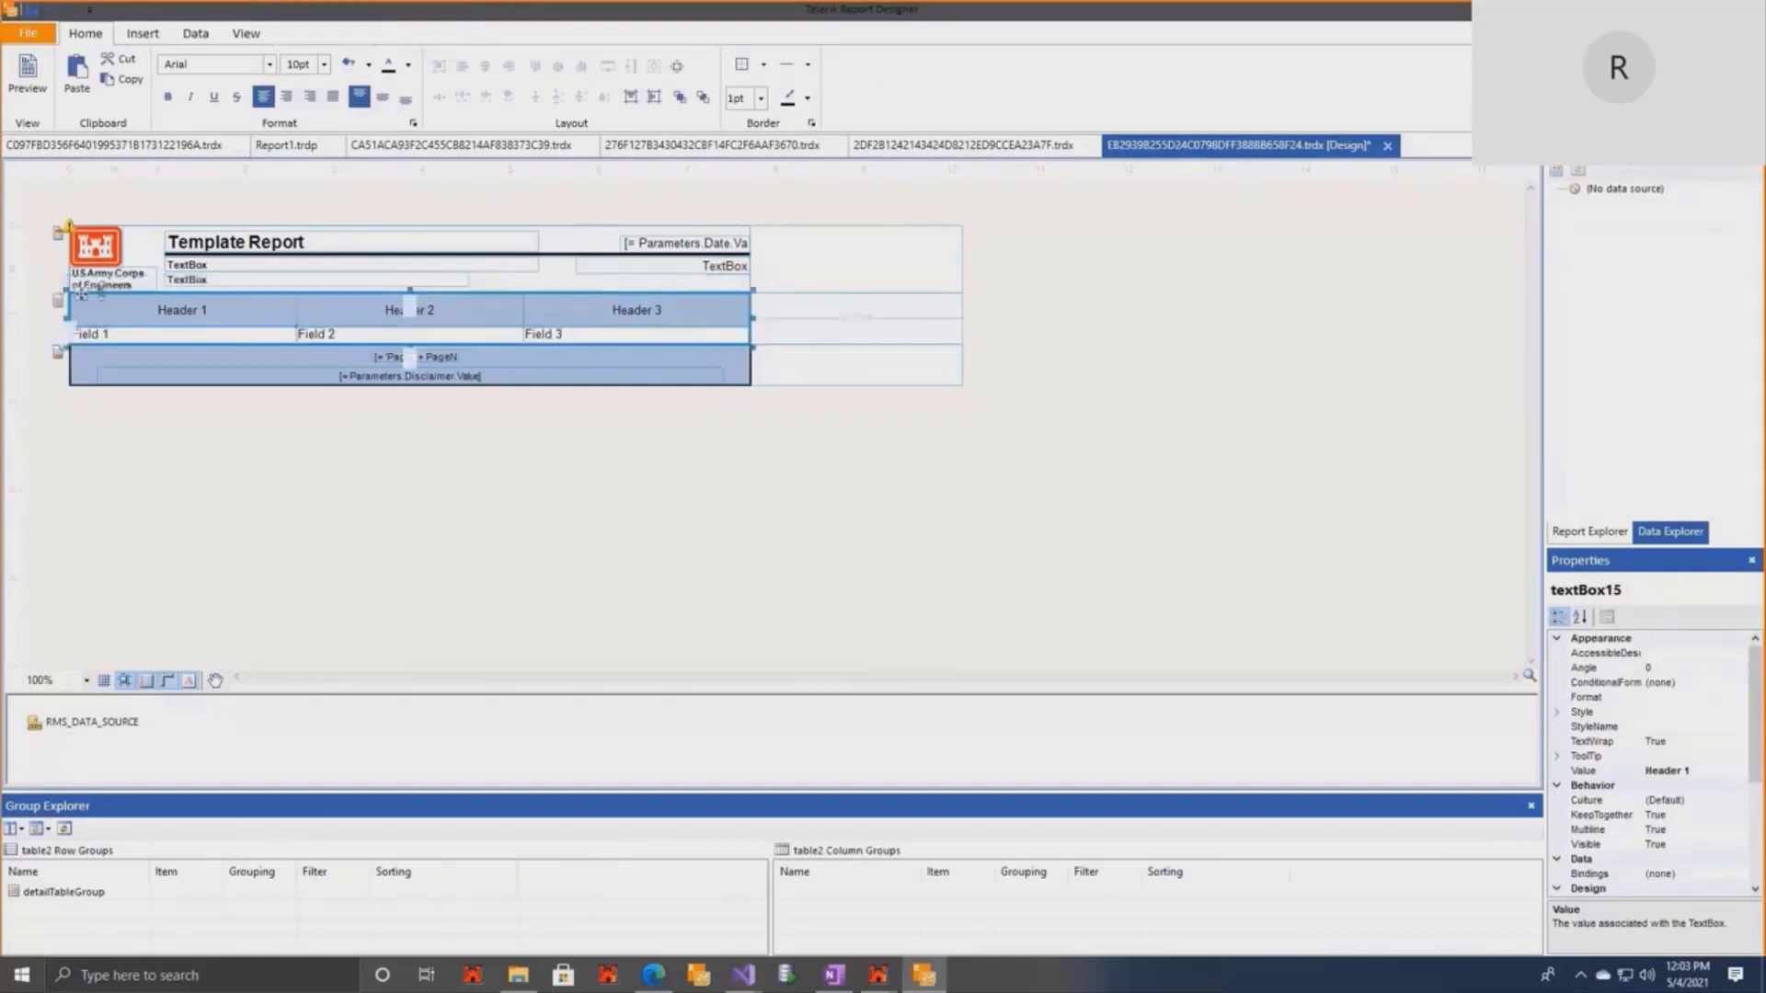
pyautogui.moveTo(752, 317); pyautogui.dragTo(963, 317)
pyautogui.click(81, 348)
pyautogui.moveTo(755, 365); pyautogui.dragTo(965, 365)
# Widen the page header panel, align the date box with its far edge, and extend the horizontal line beneath the title.
pyautogui.click(720, 233)
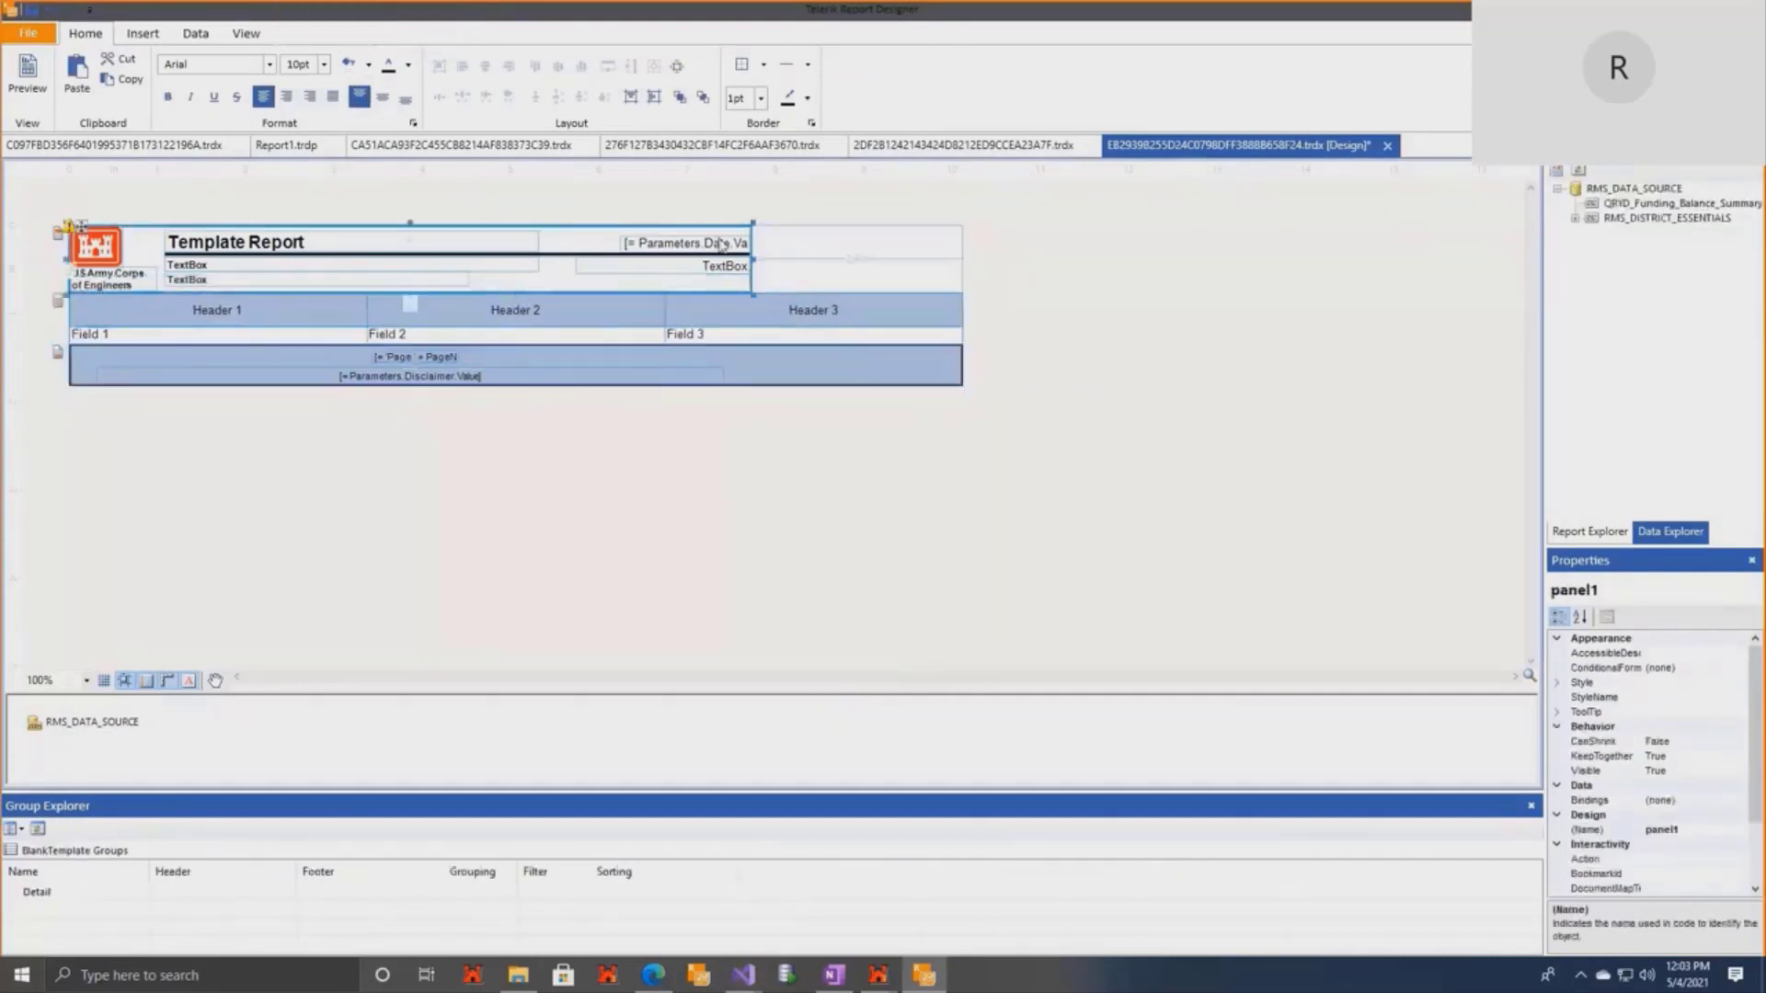
pyautogui.moveTo(753, 258); pyautogui.dragTo(924, 245)
pyautogui.click(741, 255)
pyautogui.moveTo(753, 256); pyautogui.dragTo(945, 257)
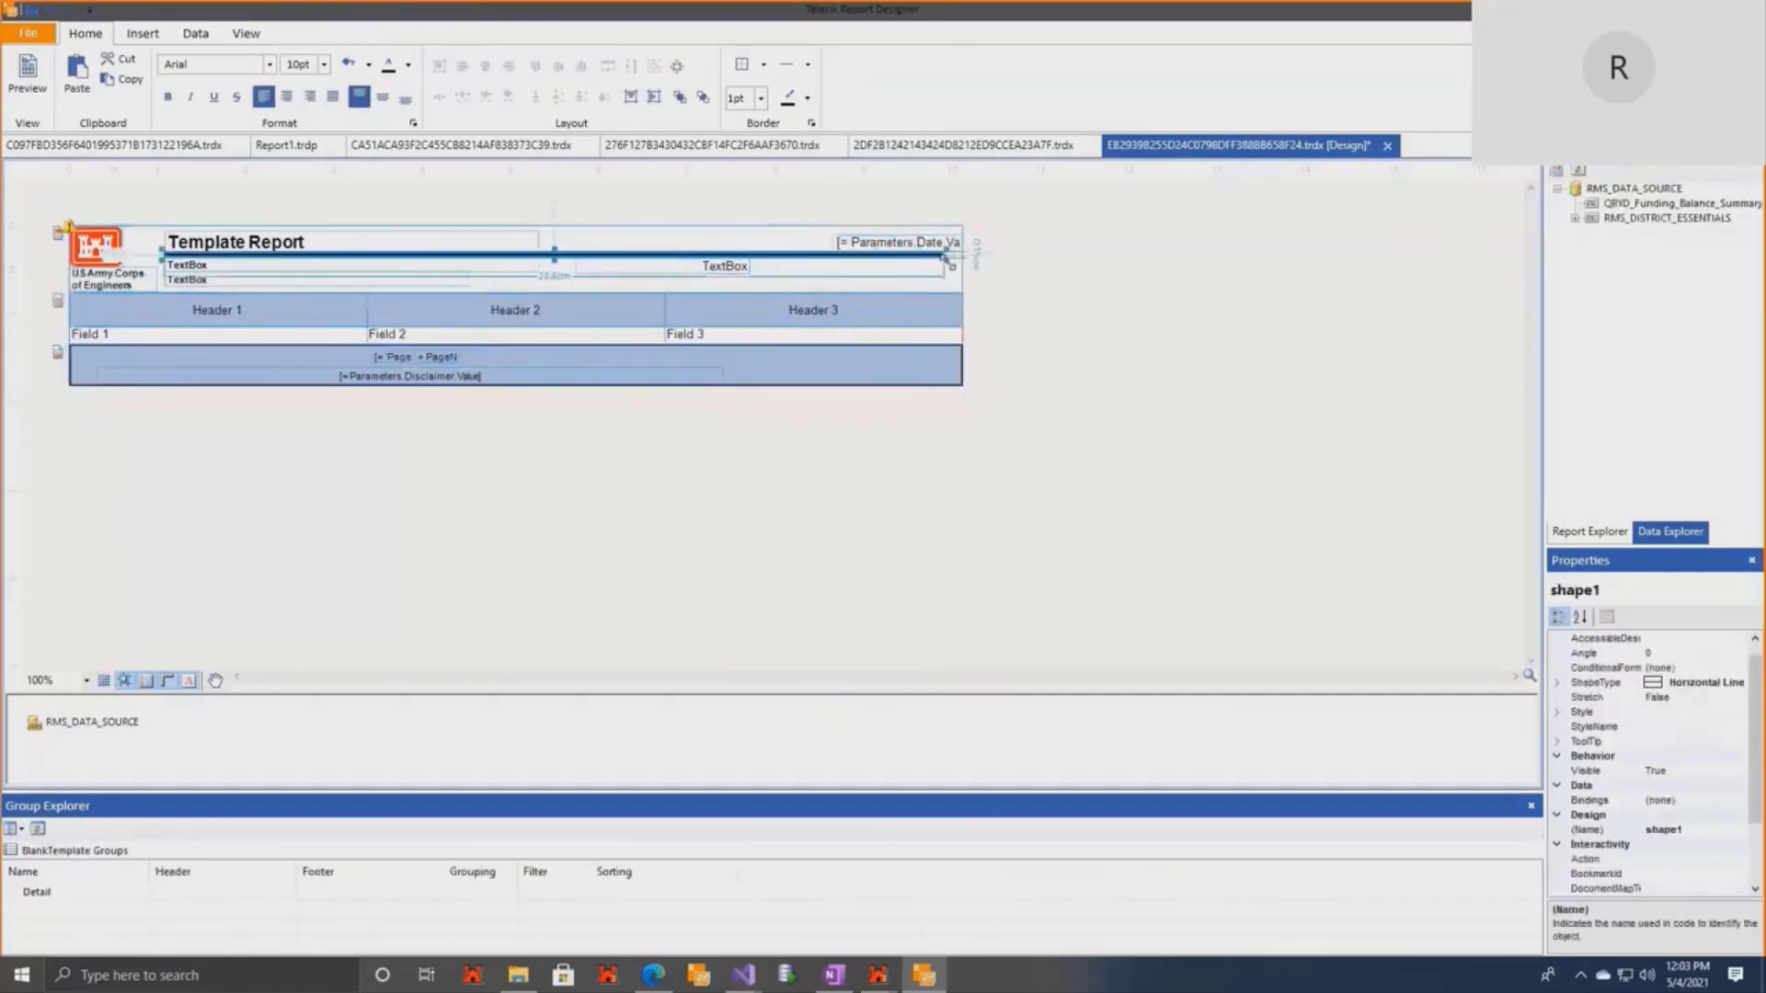
# Delete the three placeholder text boxes beneath the line in the page header.
pyautogui.click(690, 267)
pyautogui.press('Delete')
pyautogui.click(410, 279)
pyautogui.press('Delete')
pyautogui.click(398, 265)
pyautogui.press('Delete')
# Narrow the three-column table to about 8 cm, and restore the Telerik designer window beside the FastReport layout.
pyautogui.click(115, 310)
pyautogui.click(78, 277)
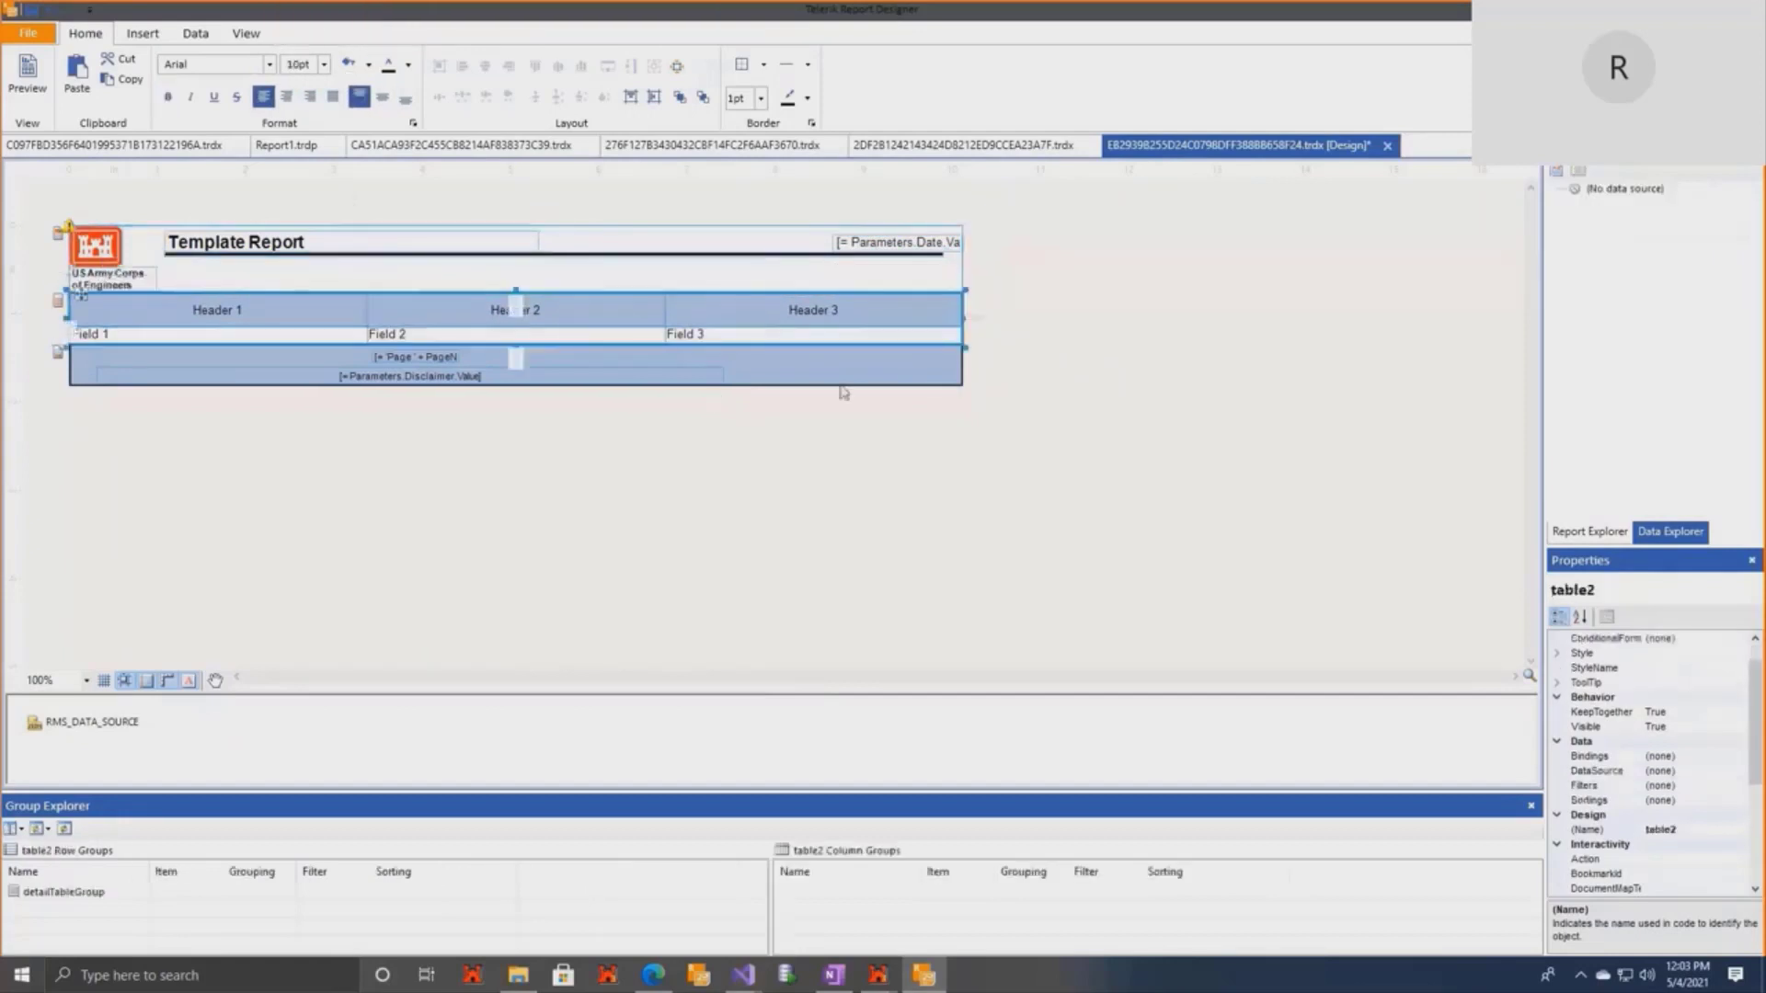
pyautogui.moveTo(968, 318); pyautogui.dragTo(357, 310)
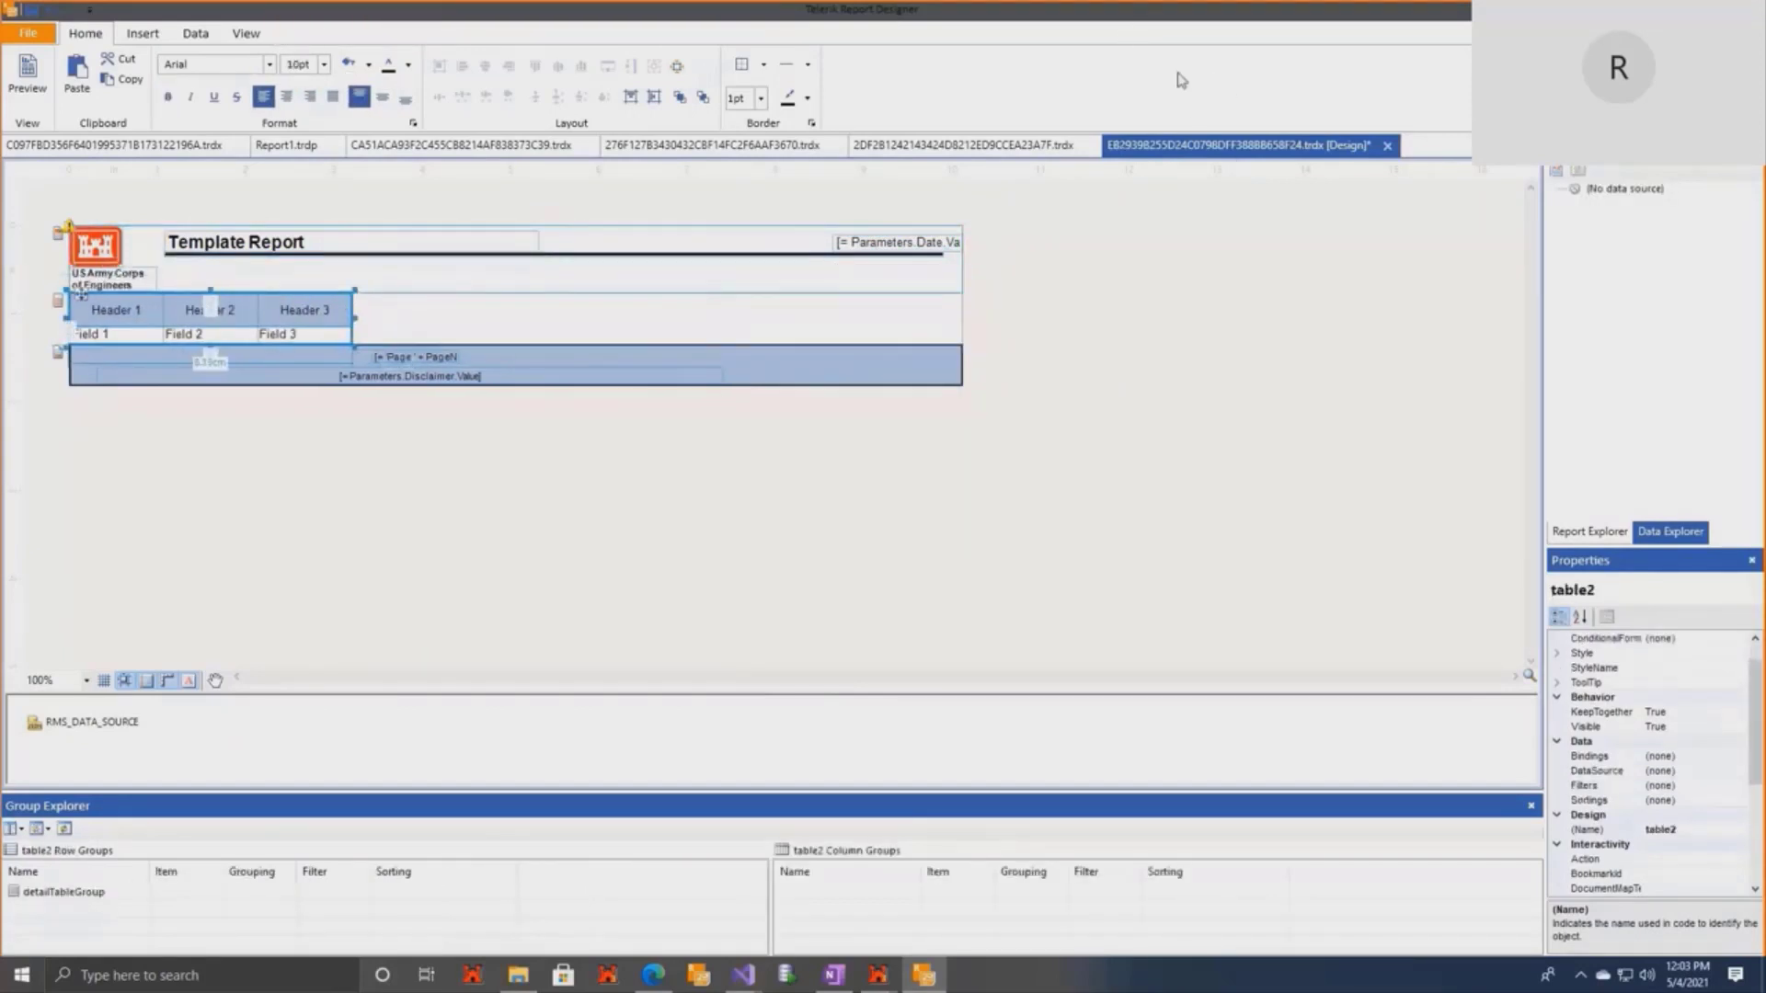
pyautogui.doubleClick(691, 10)
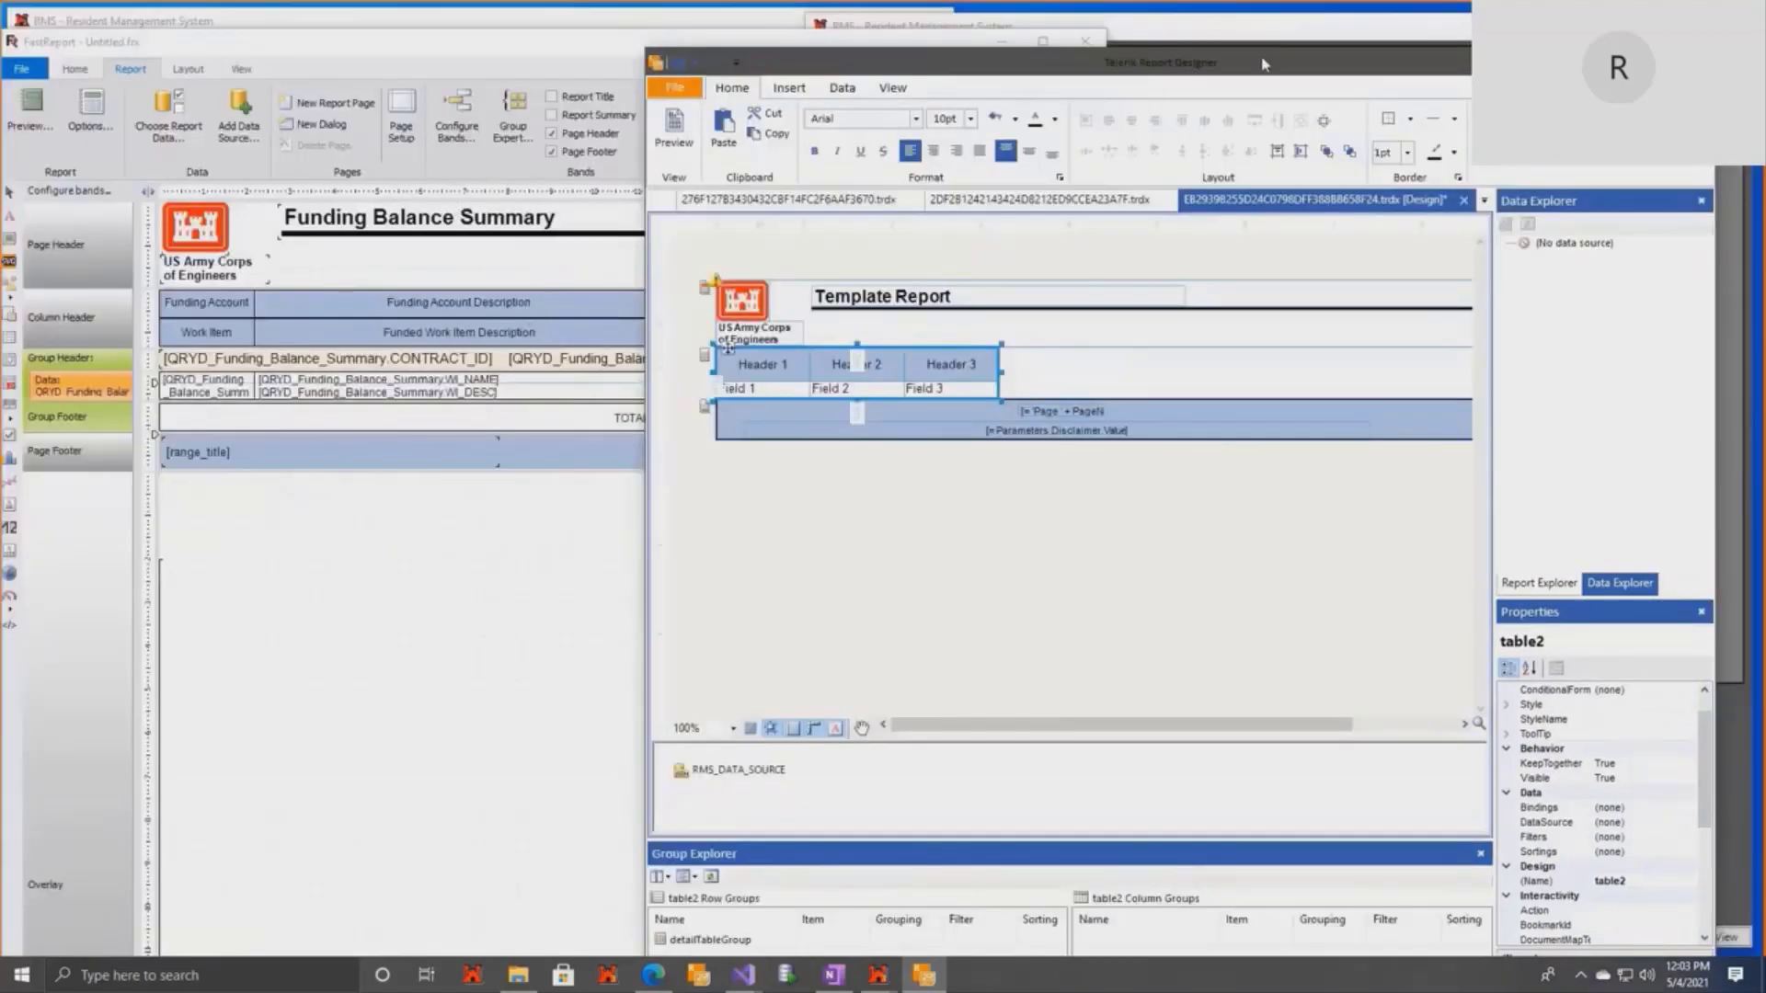
pyautogui.moveTo(1196, 63); pyautogui.dragTo(1266, 45)
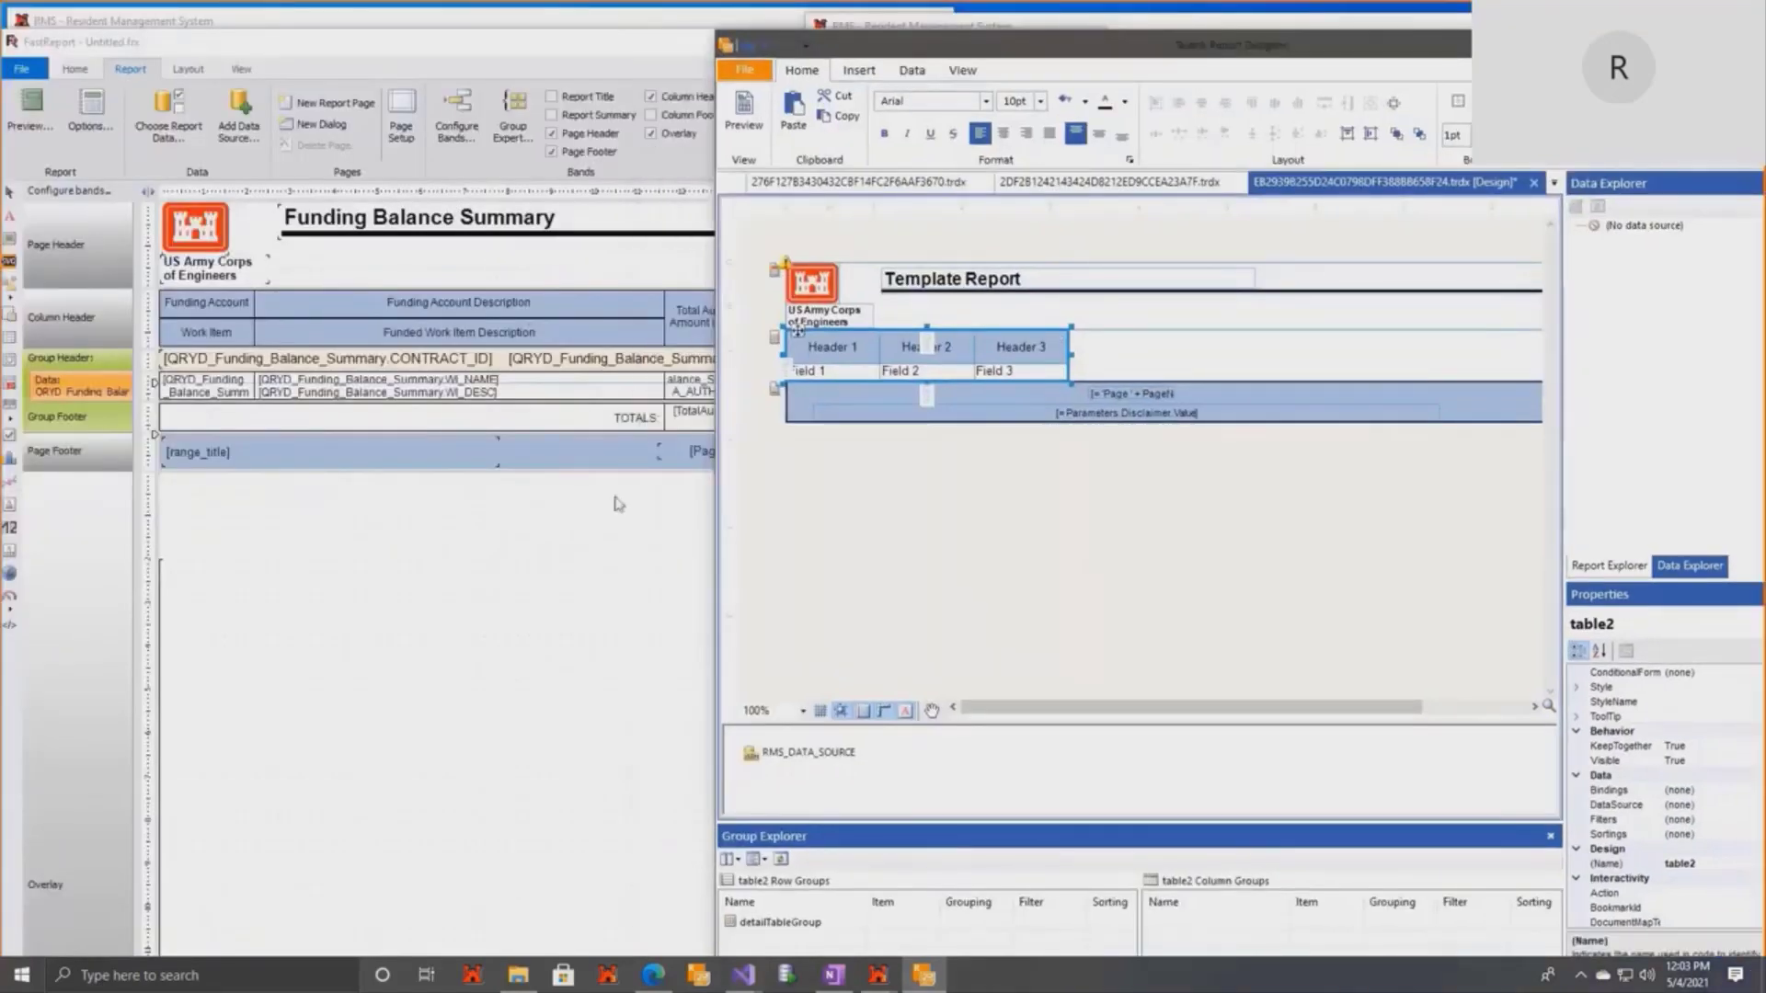
# Increase the detail section's height to leave empty space below the table.
pyautogui.click(885, 550)
pyautogui.click(775, 337)
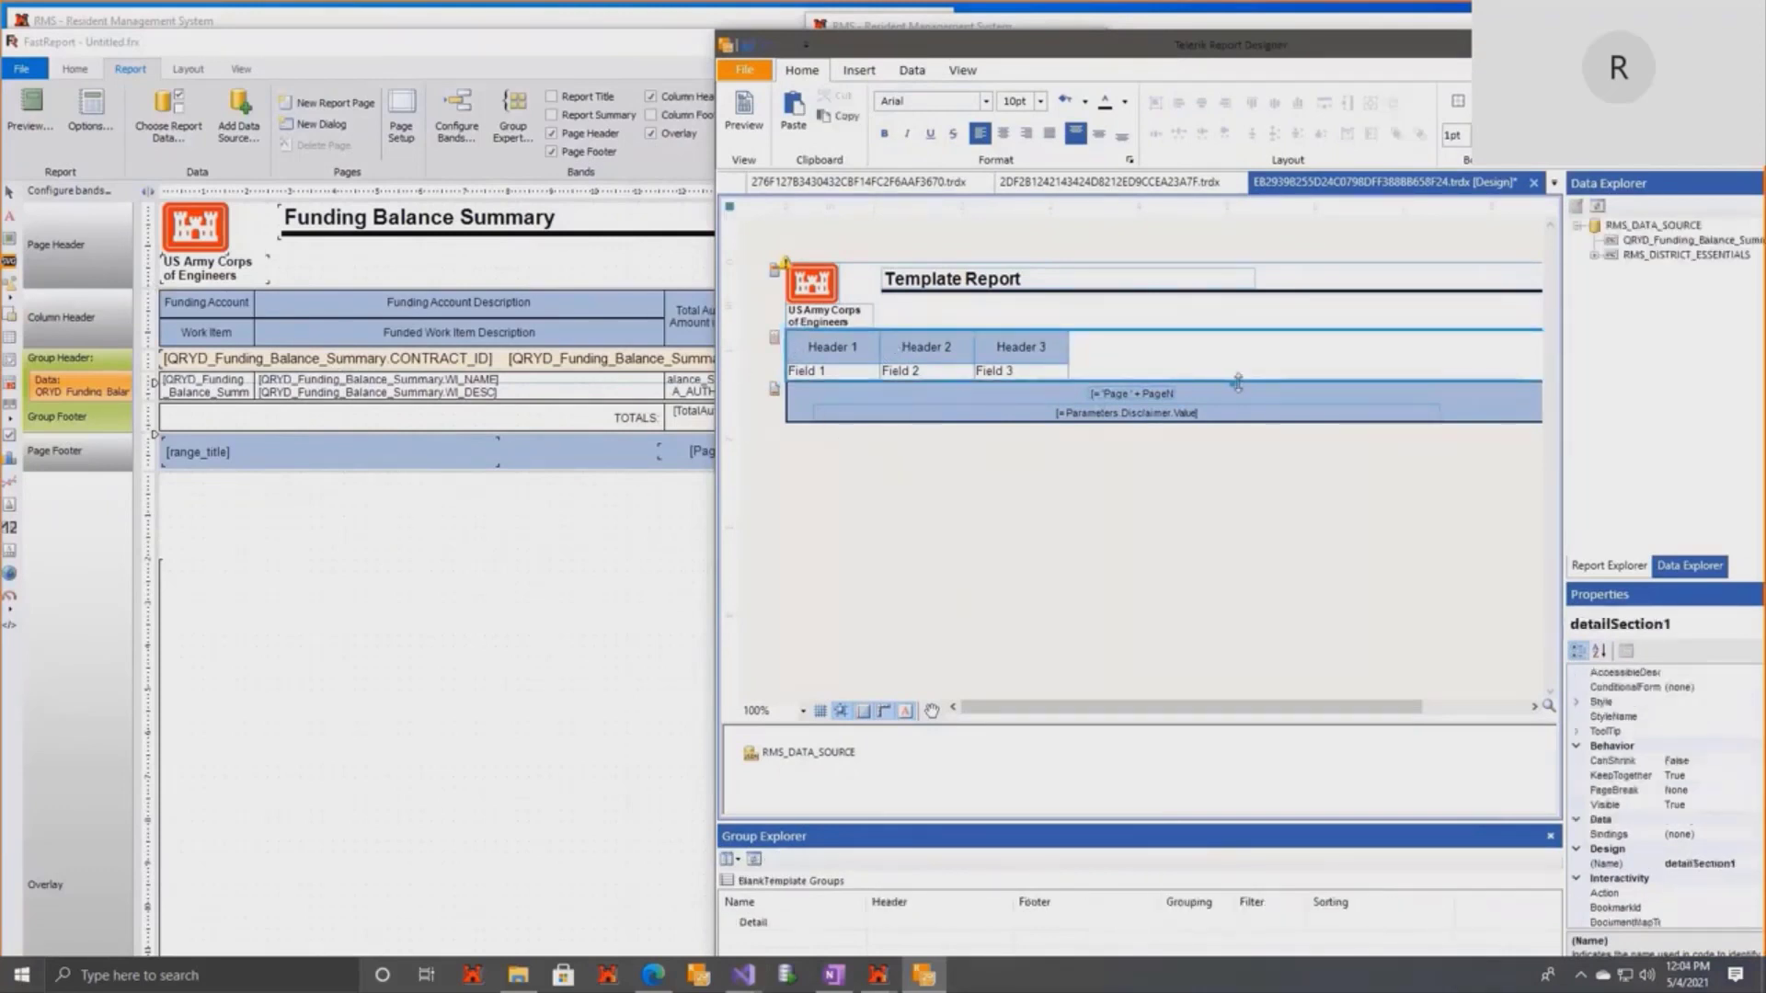
pyautogui.moveTo(1237, 382); pyautogui.dragTo(1232, 485)
# Insert a new row above the table's header row.
pyautogui.click(848, 358)
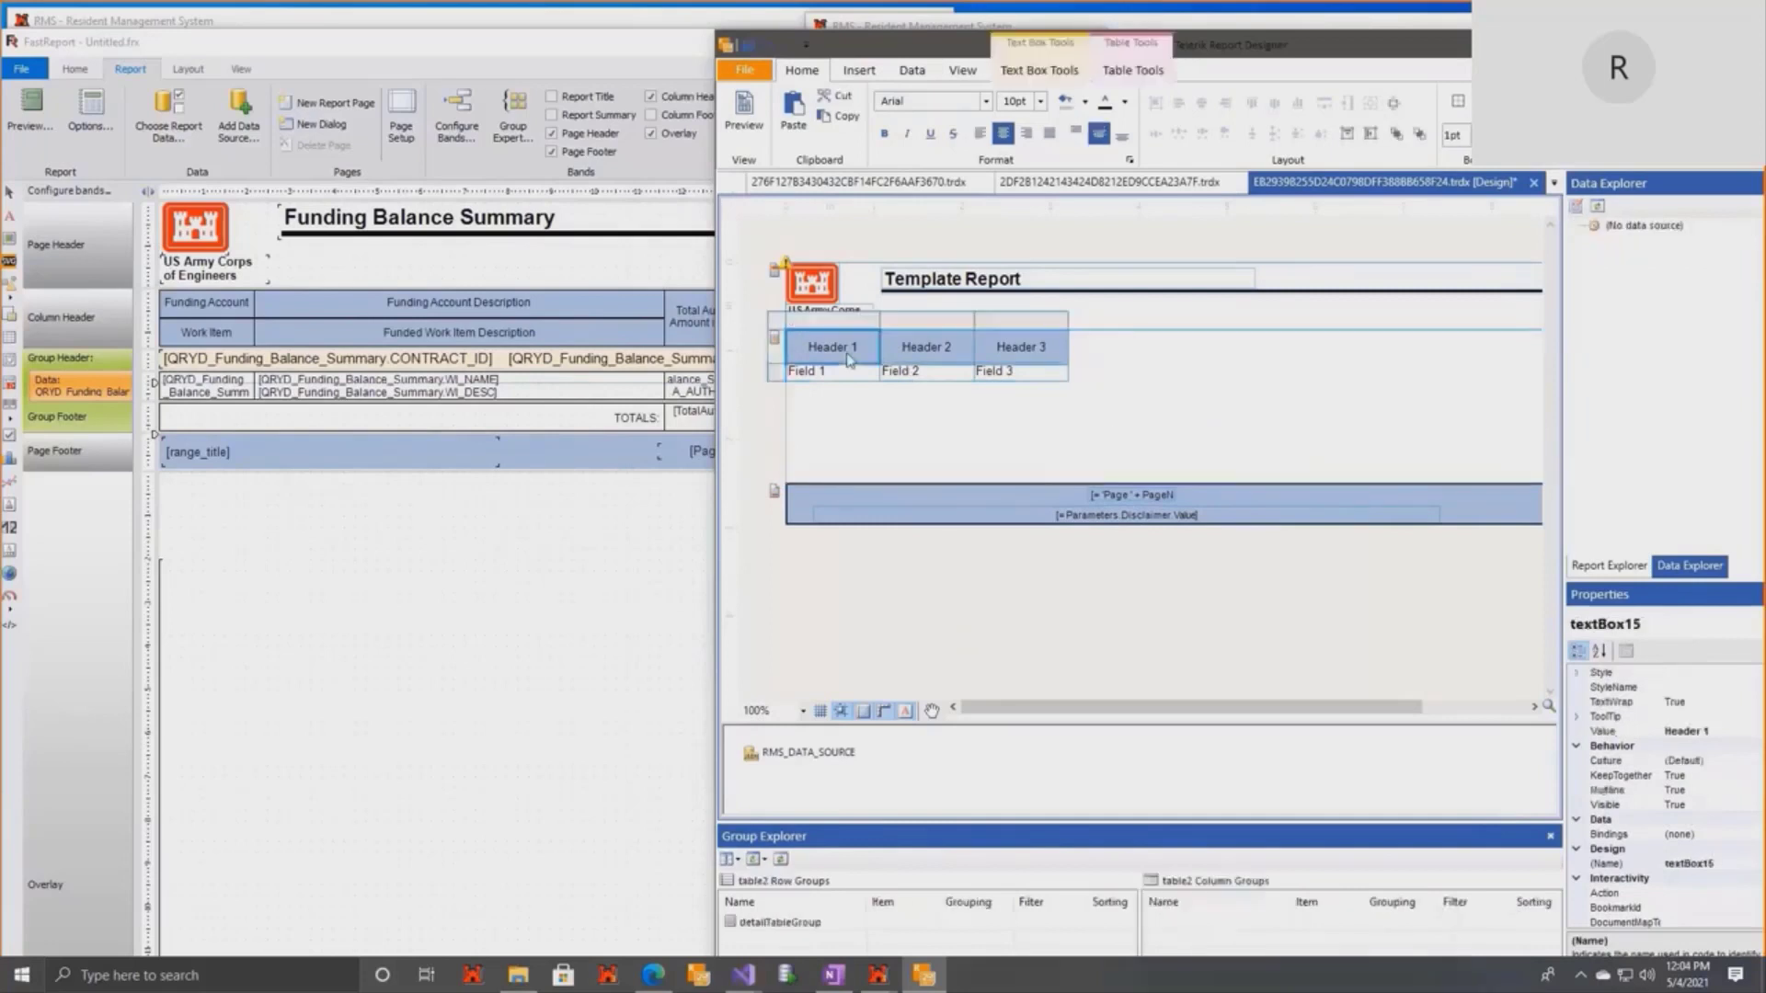
pyautogui.rightClick(847, 357)
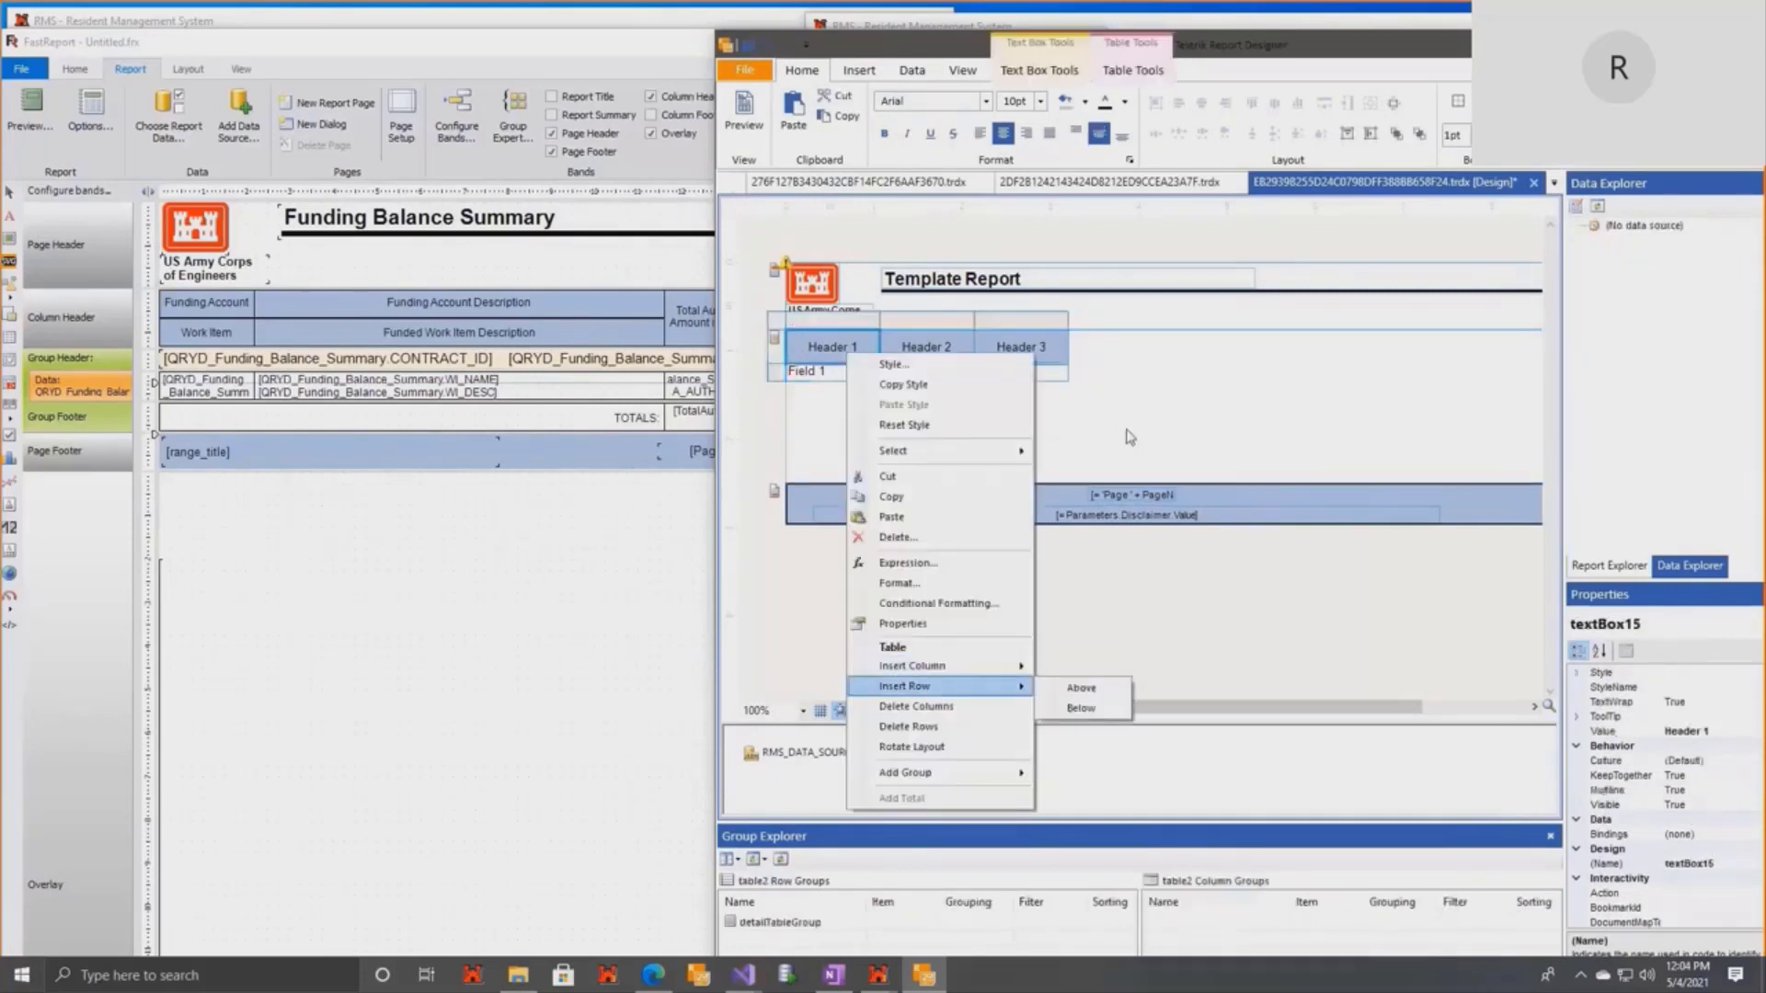
pyautogui.click(1129, 438)
pyautogui.click(847, 358)
pyautogui.rightClick(847, 358)
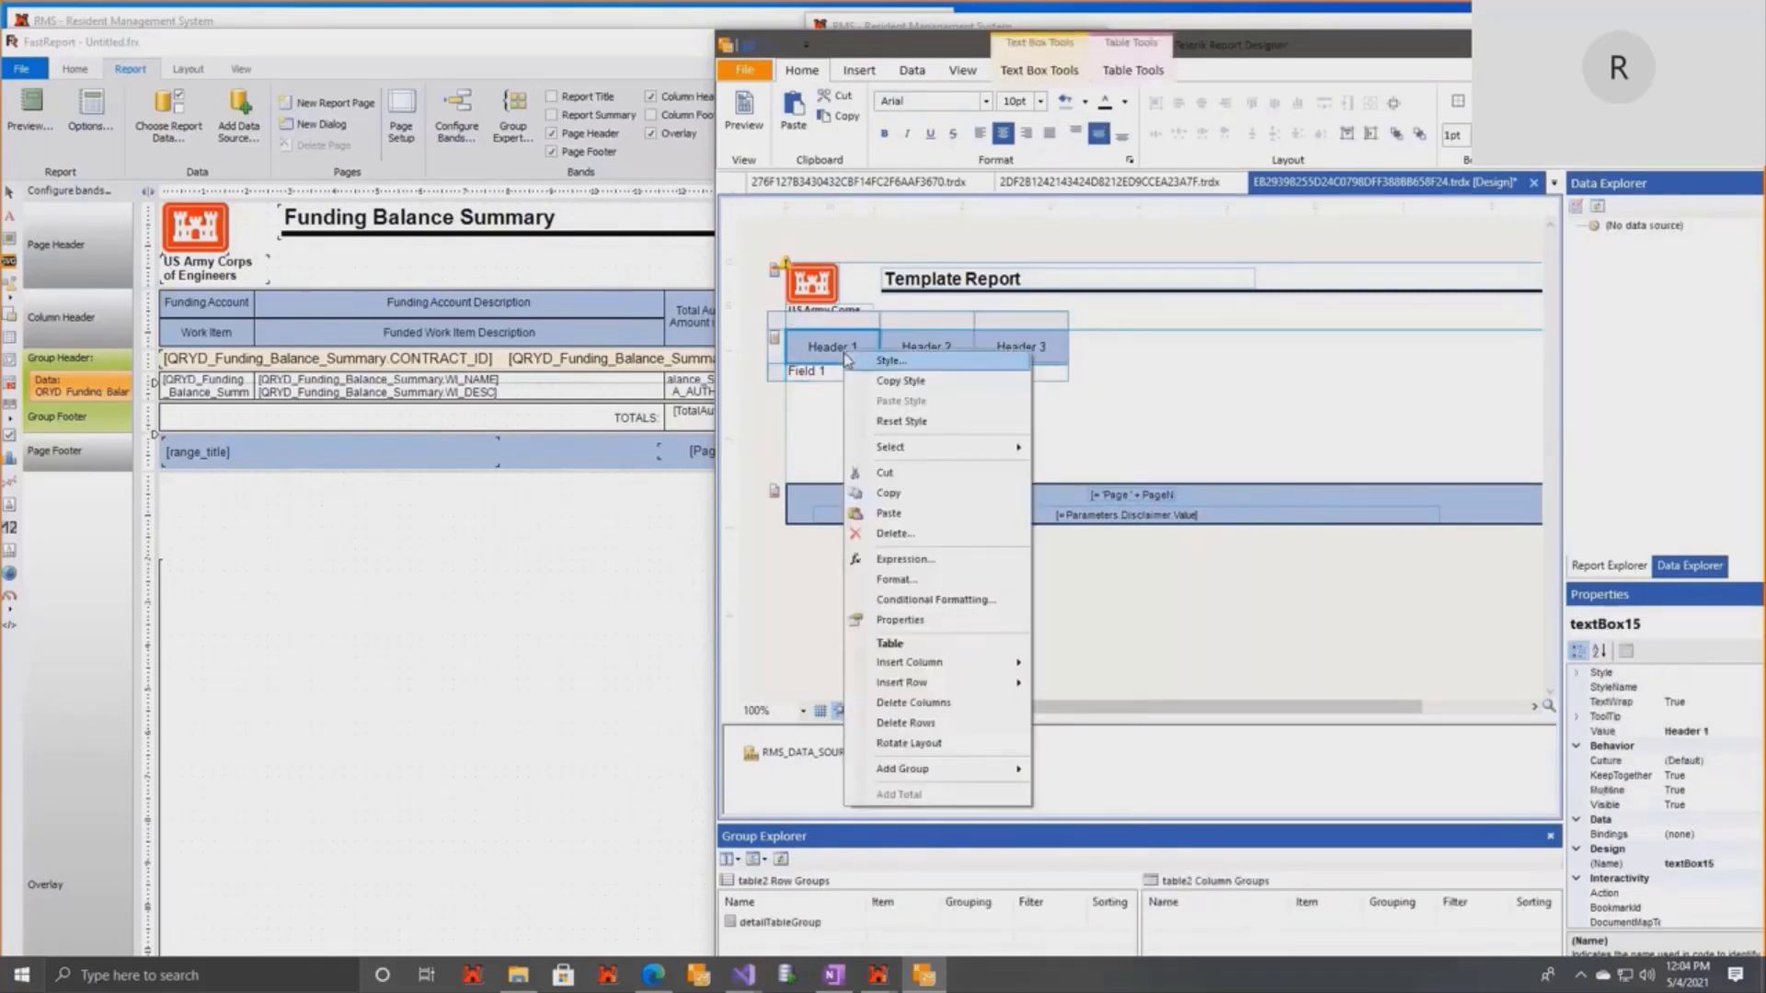
pyautogui.moveTo(916, 683)
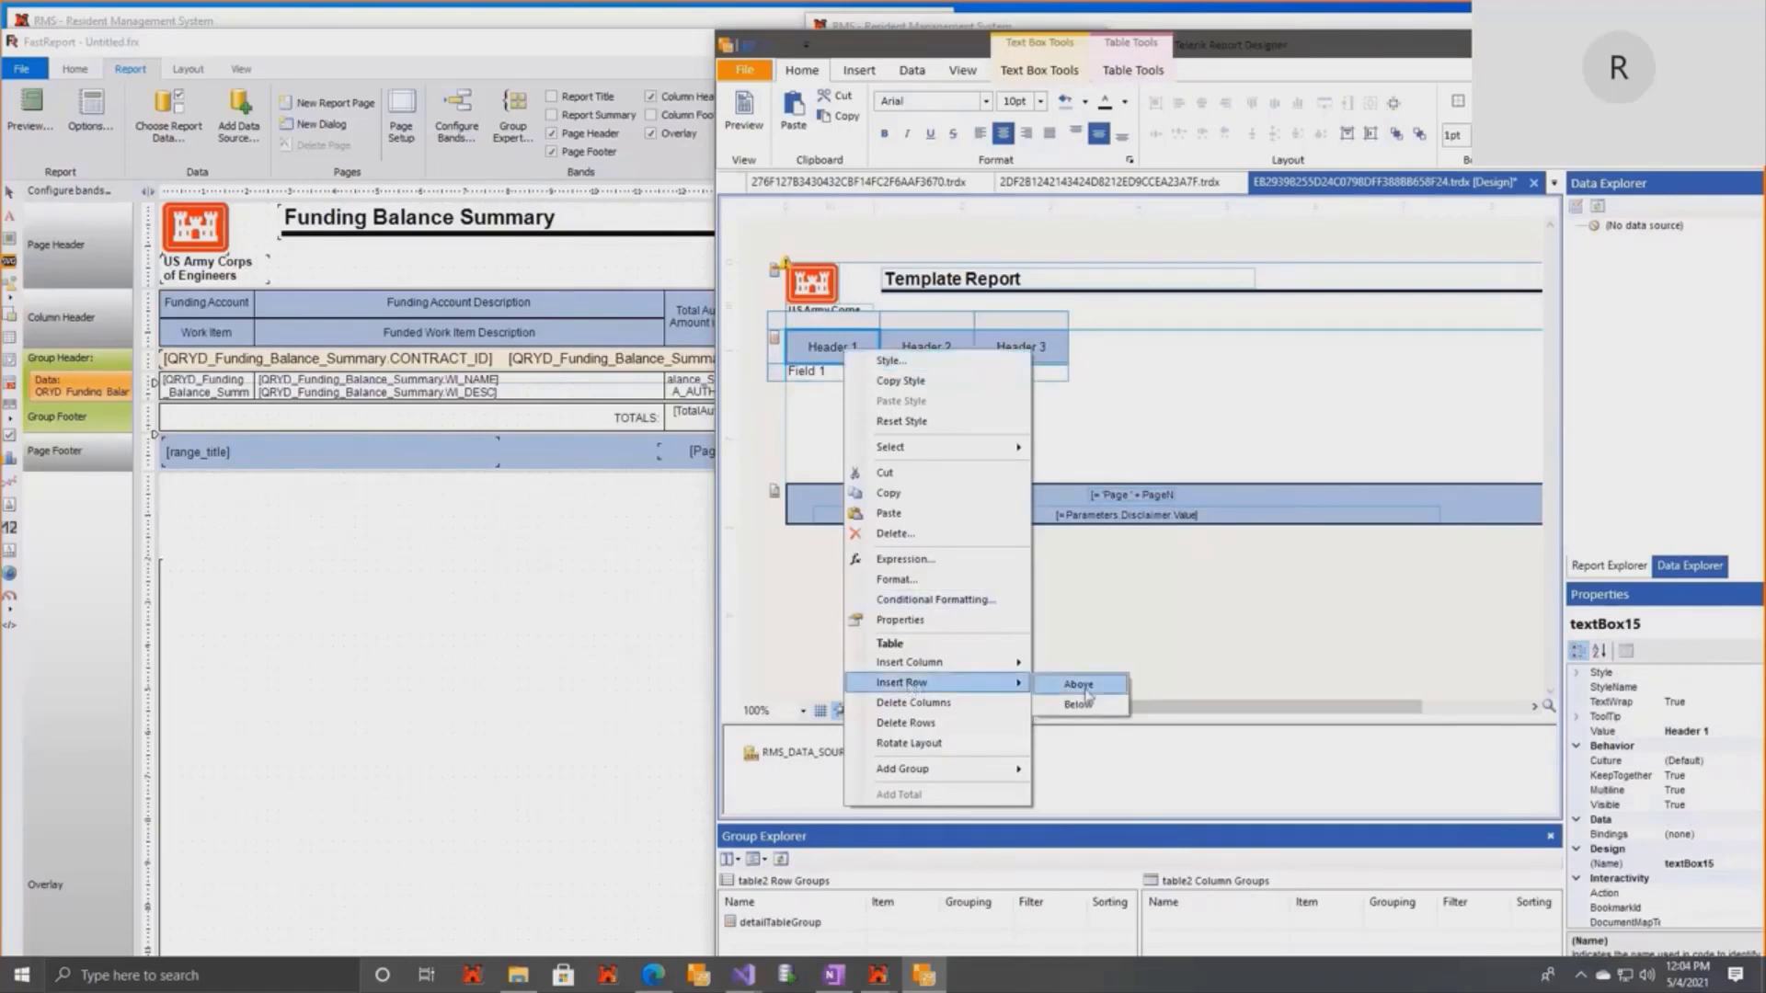
pyautogui.click(1086, 692)
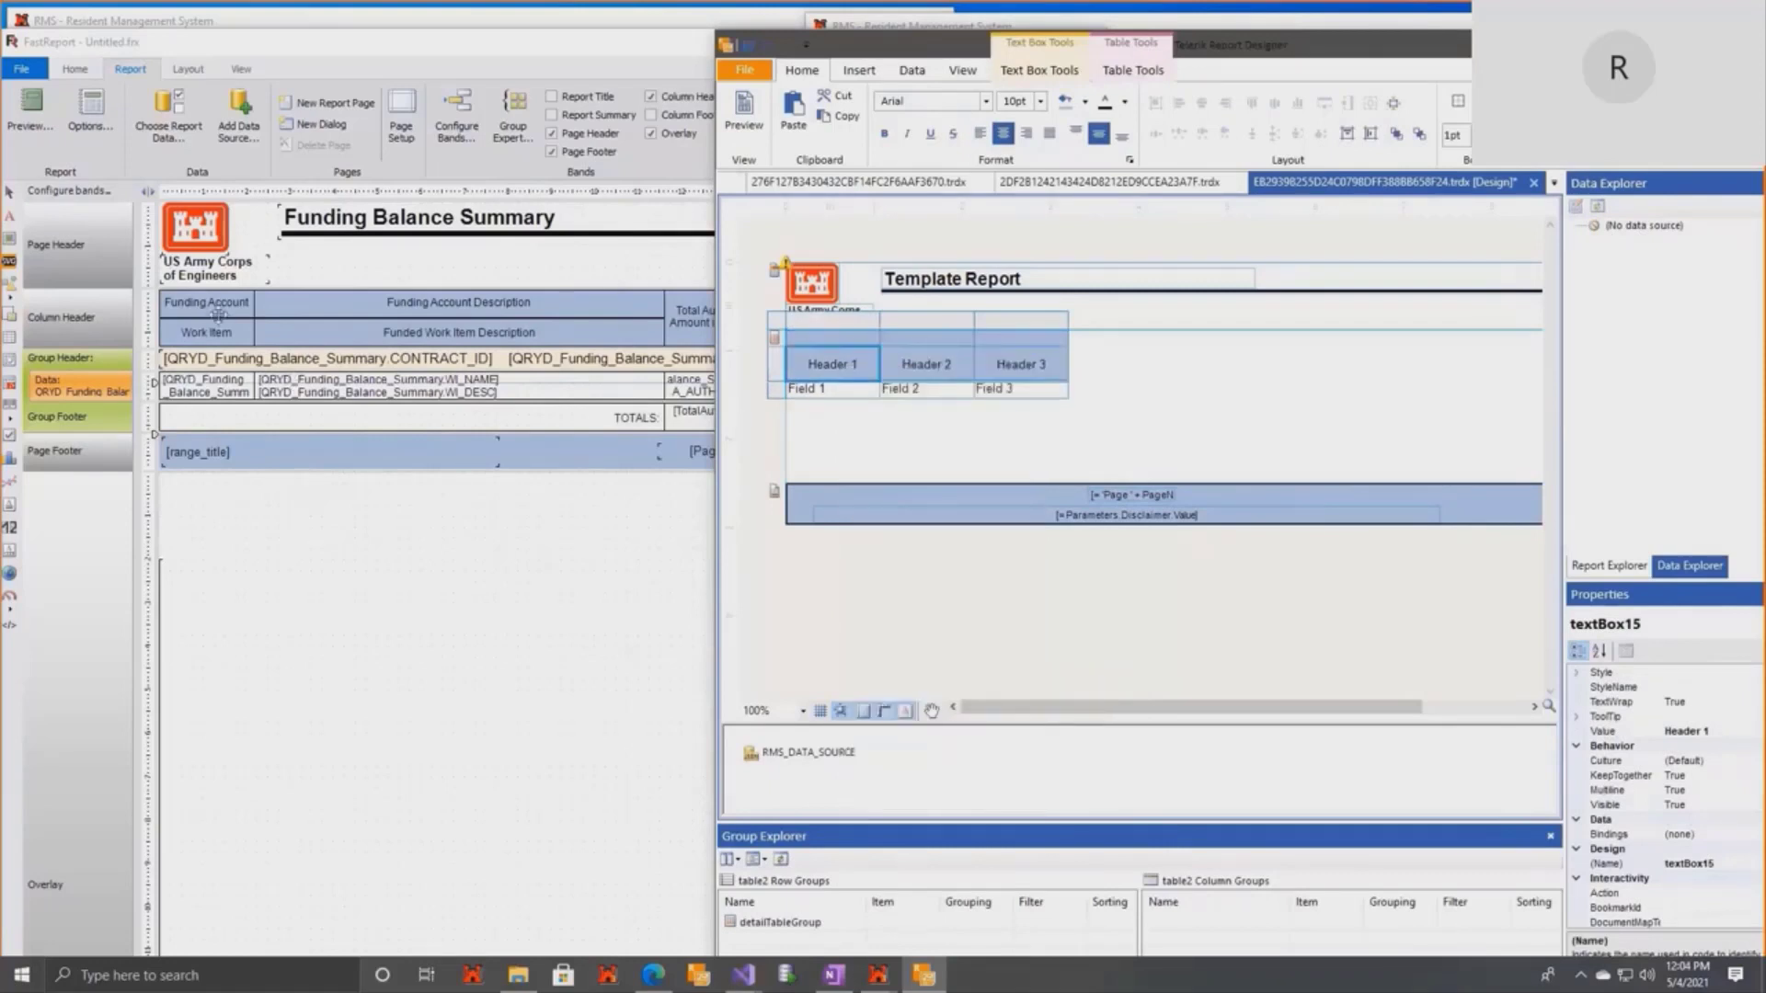
# Copy the Funding Account heading from the FastReport layout into the first cell of the new table row.
pyautogui.doubleClick(223, 305)
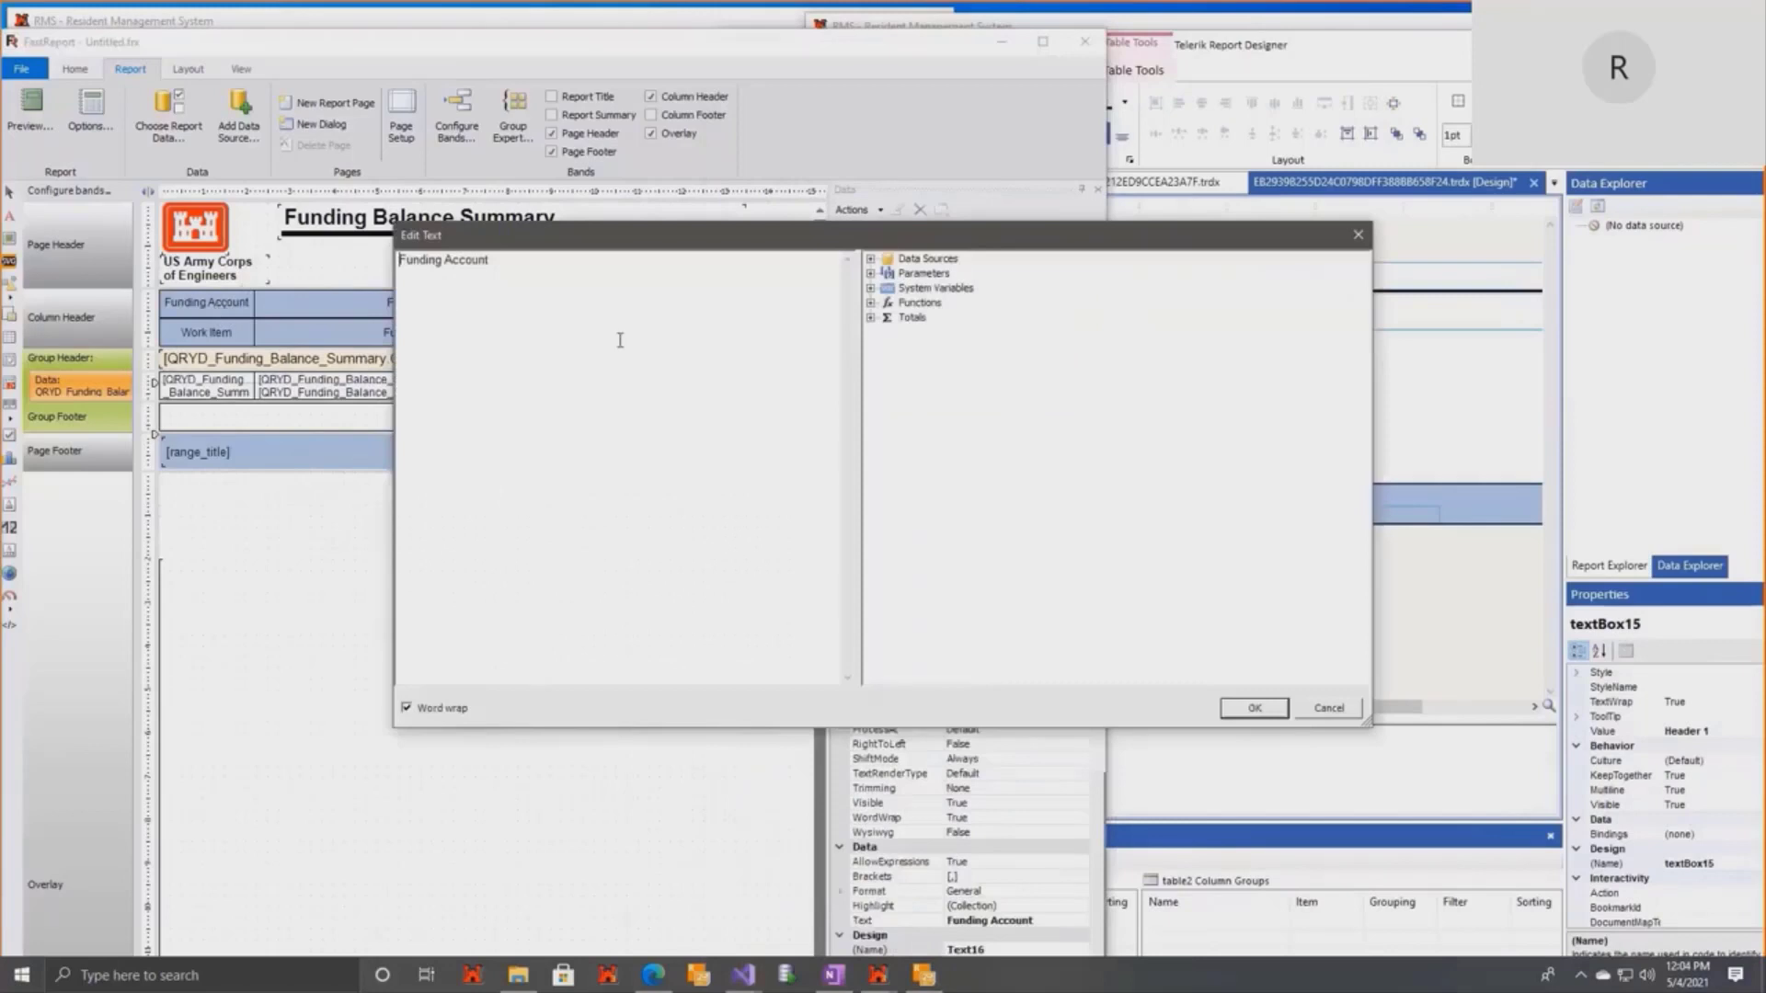
pyautogui.hotkey('ctrl', 'a')
pyautogui.click(1358, 237)
pyautogui.click(1196, 377)
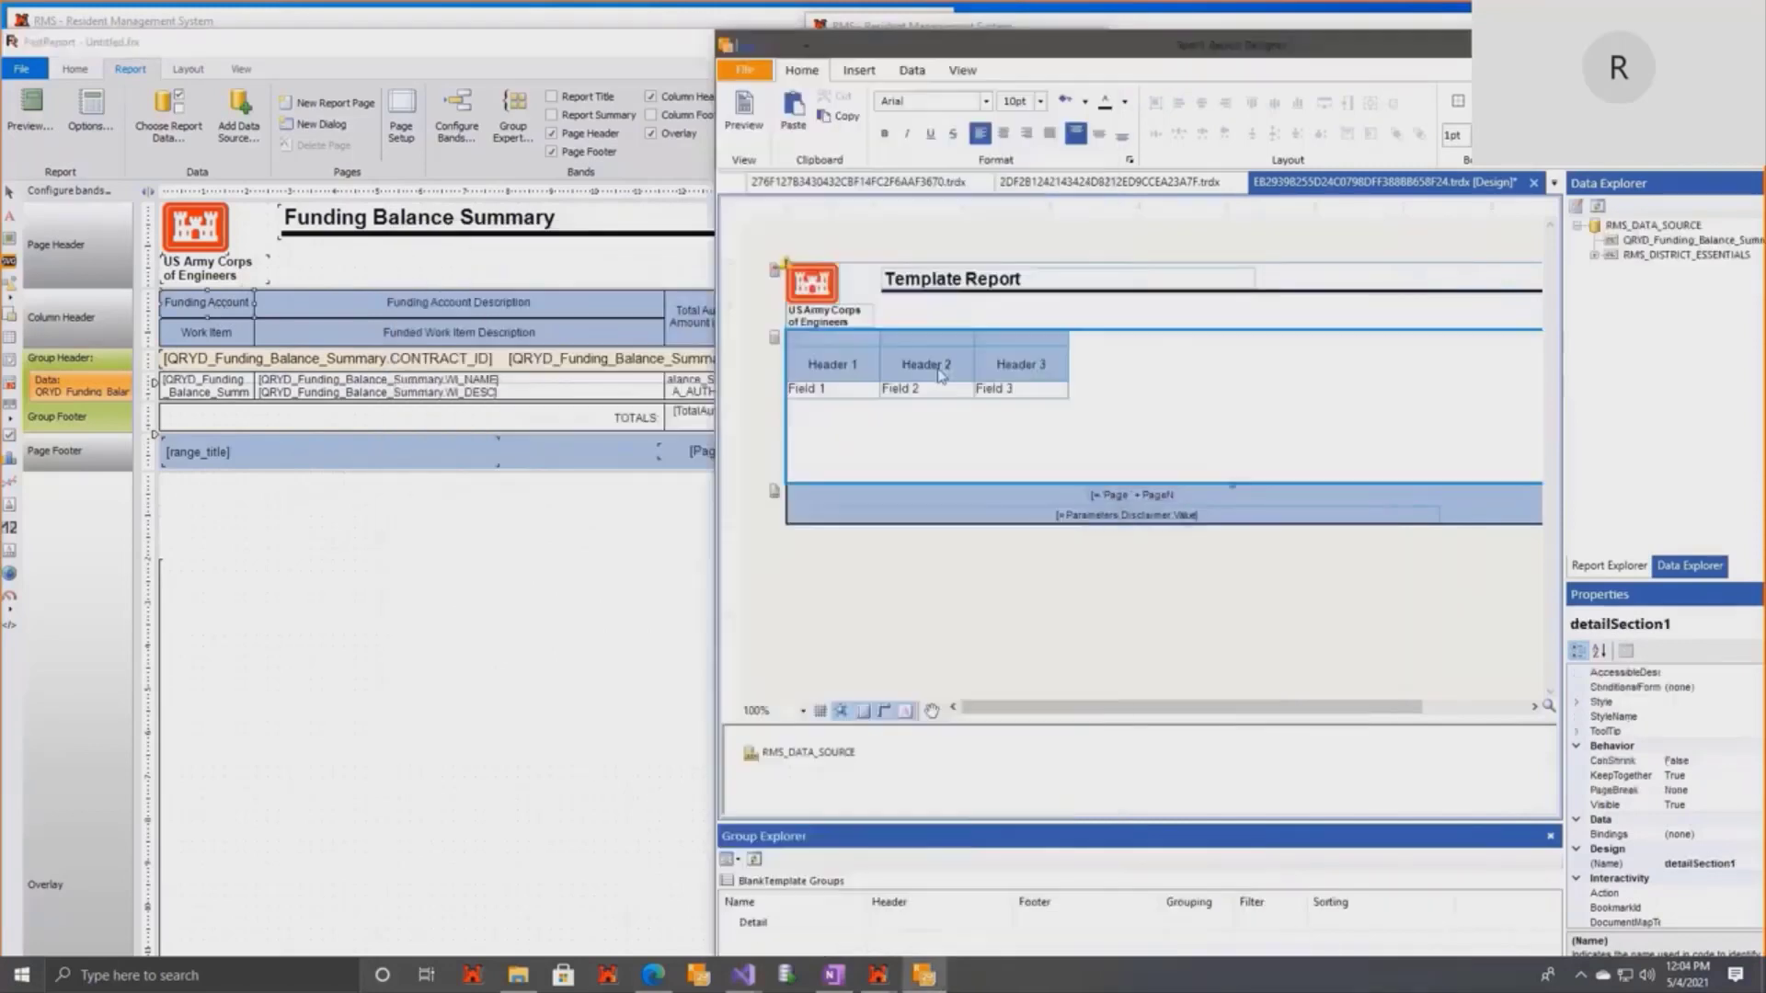
pyautogui.click(842, 369)
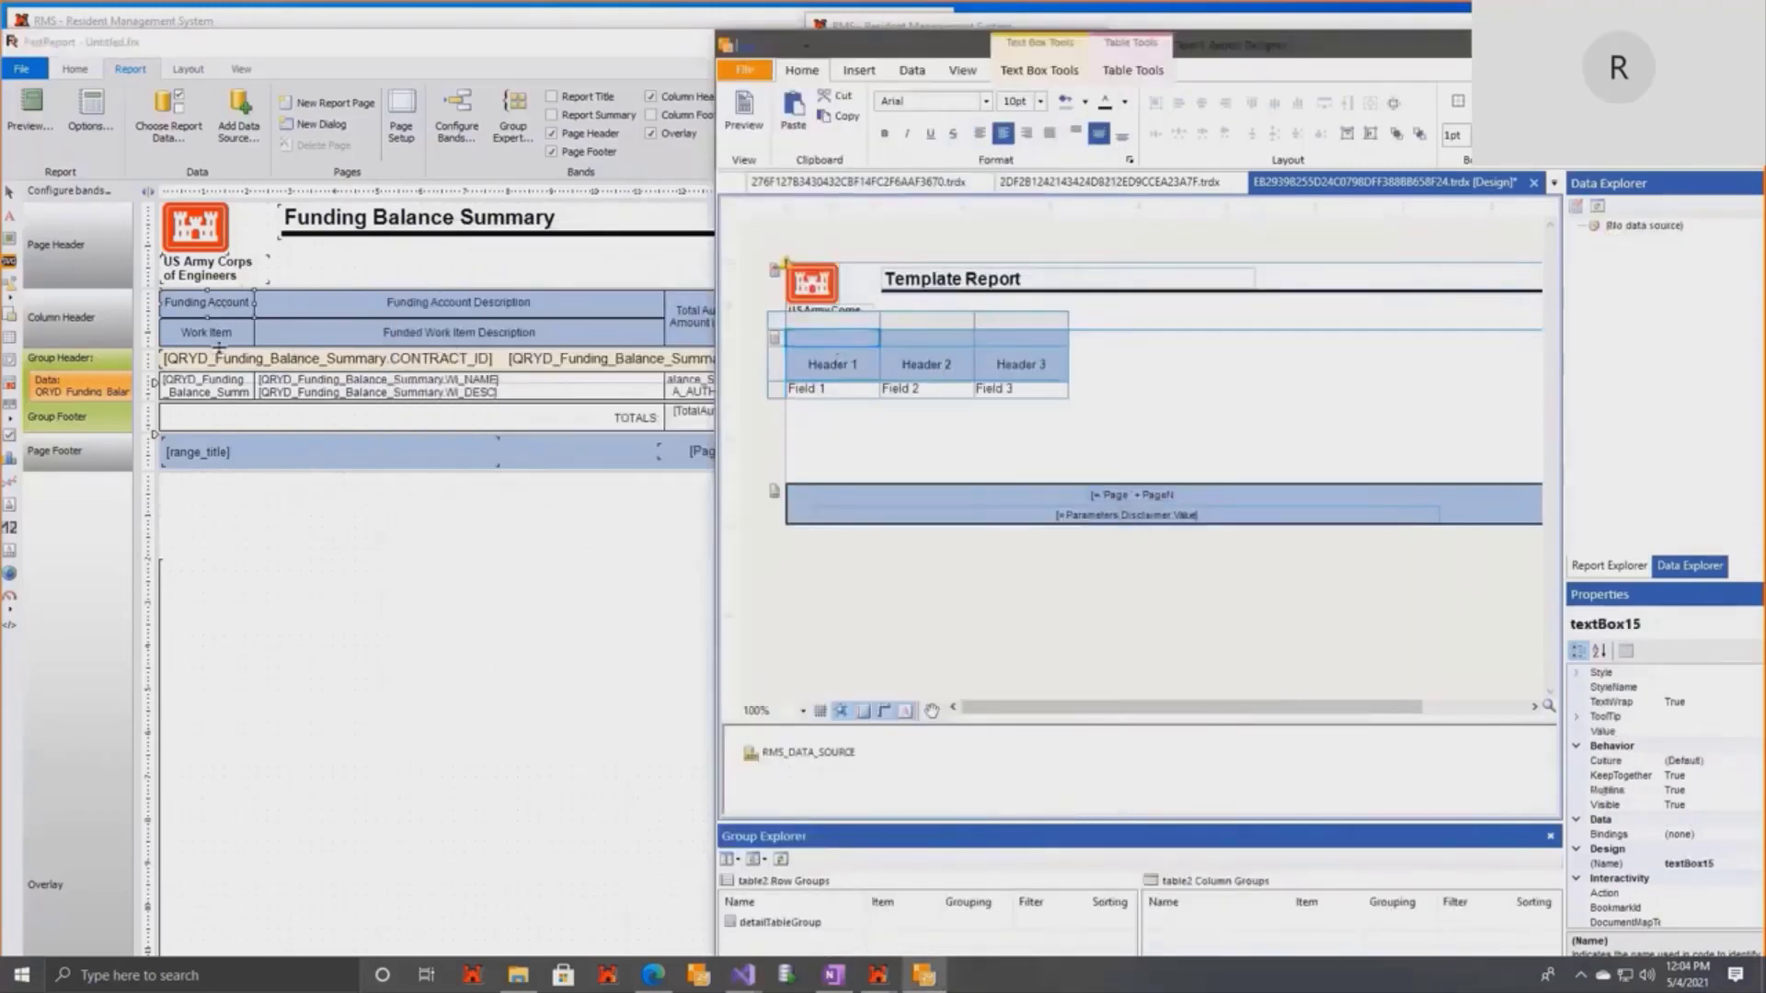
# Replace the Header 1 text with the Work Item heading copied from the FastReport layout.
pyautogui.doubleClick(210, 333)
pyautogui.hotkey('ctrl', 'a')
pyautogui.hotkey('ctrl', 'c')
pyautogui.click(1358, 237)
pyautogui.doubleClick(835, 362)
pyautogui.hotkey('ctrl', 'v')
pyautogui.click(1196, 414)
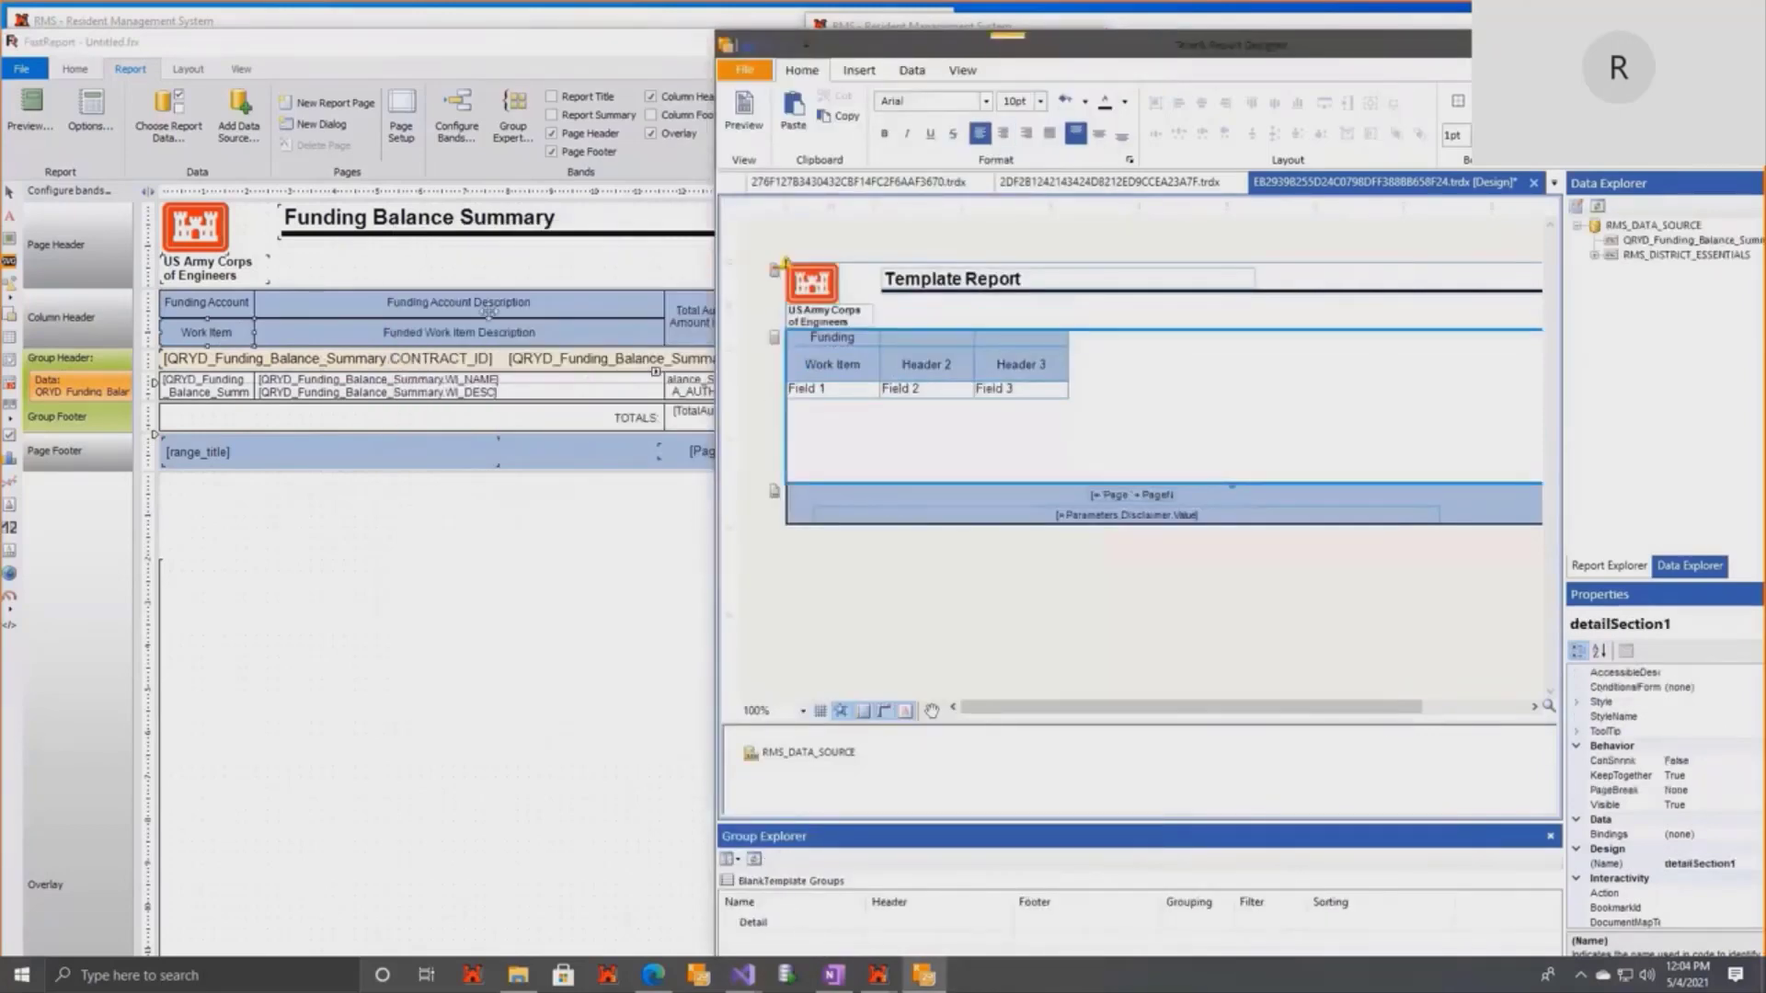
# Copy the Funding Account Description heading from the FastReport layout into the second cell of the table's top row.
pyautogui.doubleClick(488, 302)
pyautogui.hotkey('ctrl', 'a')
pyautogui.click(1358, 236)
pyautogui.click(1233, 353)
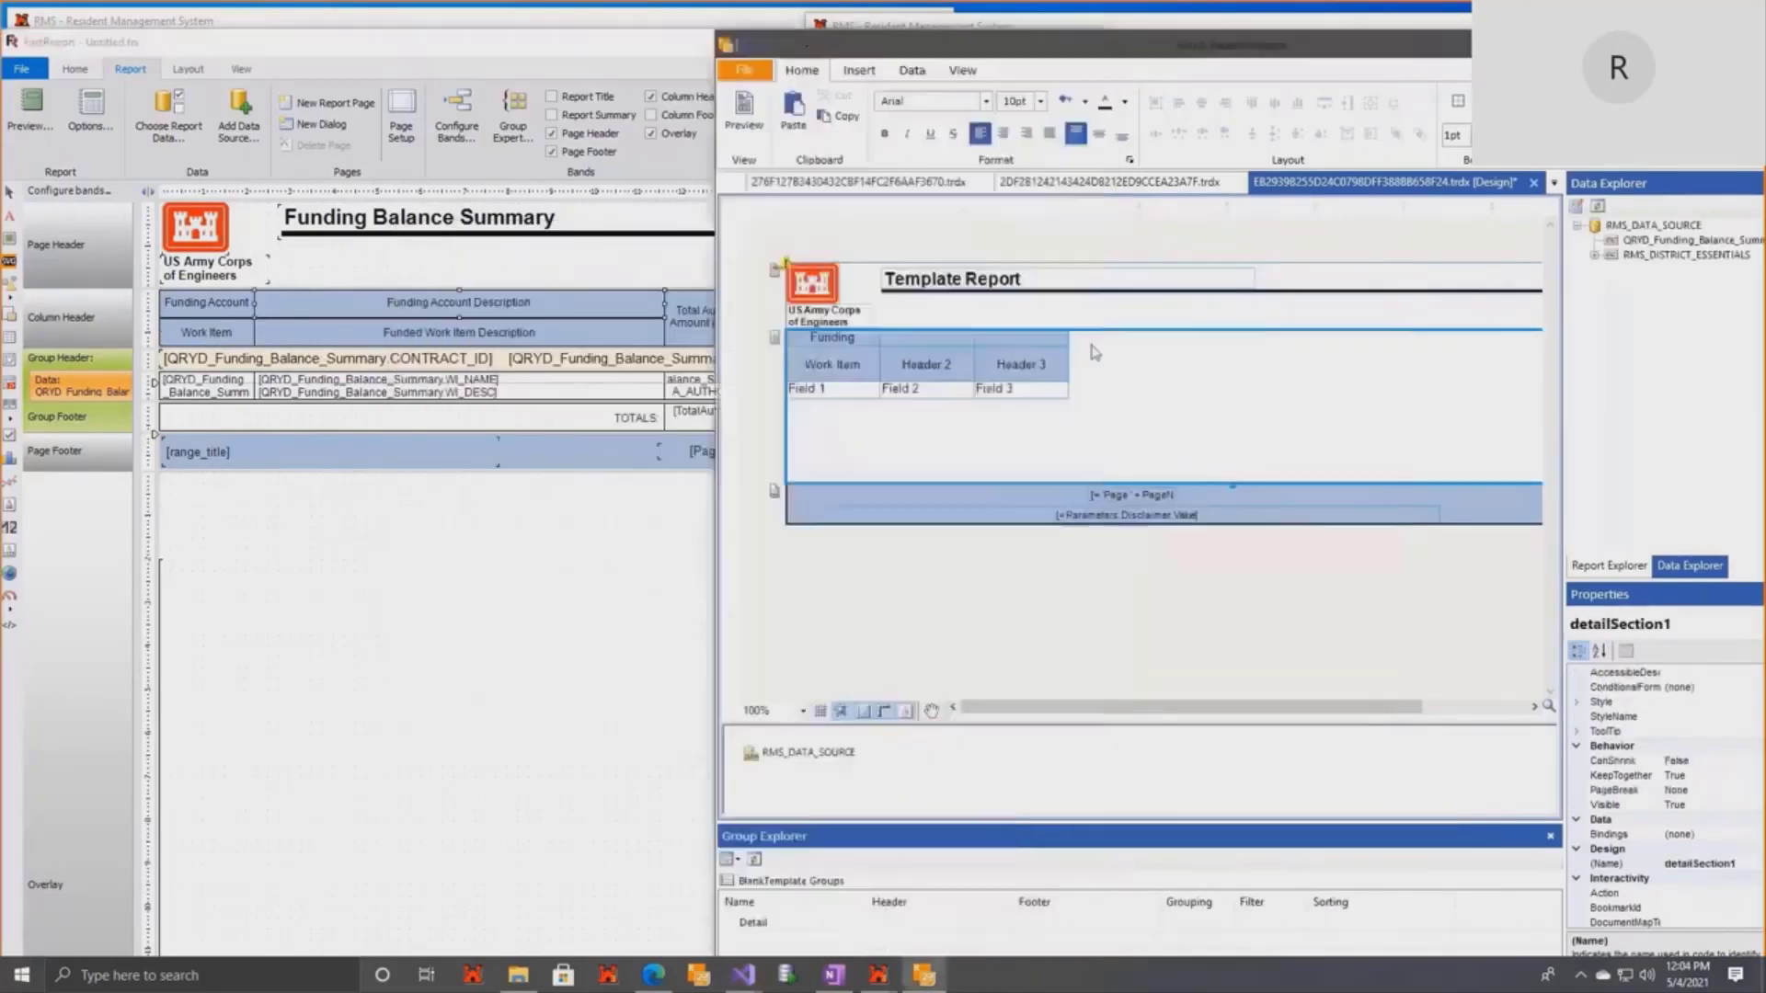
pyautogui.doubleClick(957, 344)
# Replace the Header 2 text with the Funded Work Item Description heading copied from the FastReport layout.
pyautogui.doubleClick(539, 342)
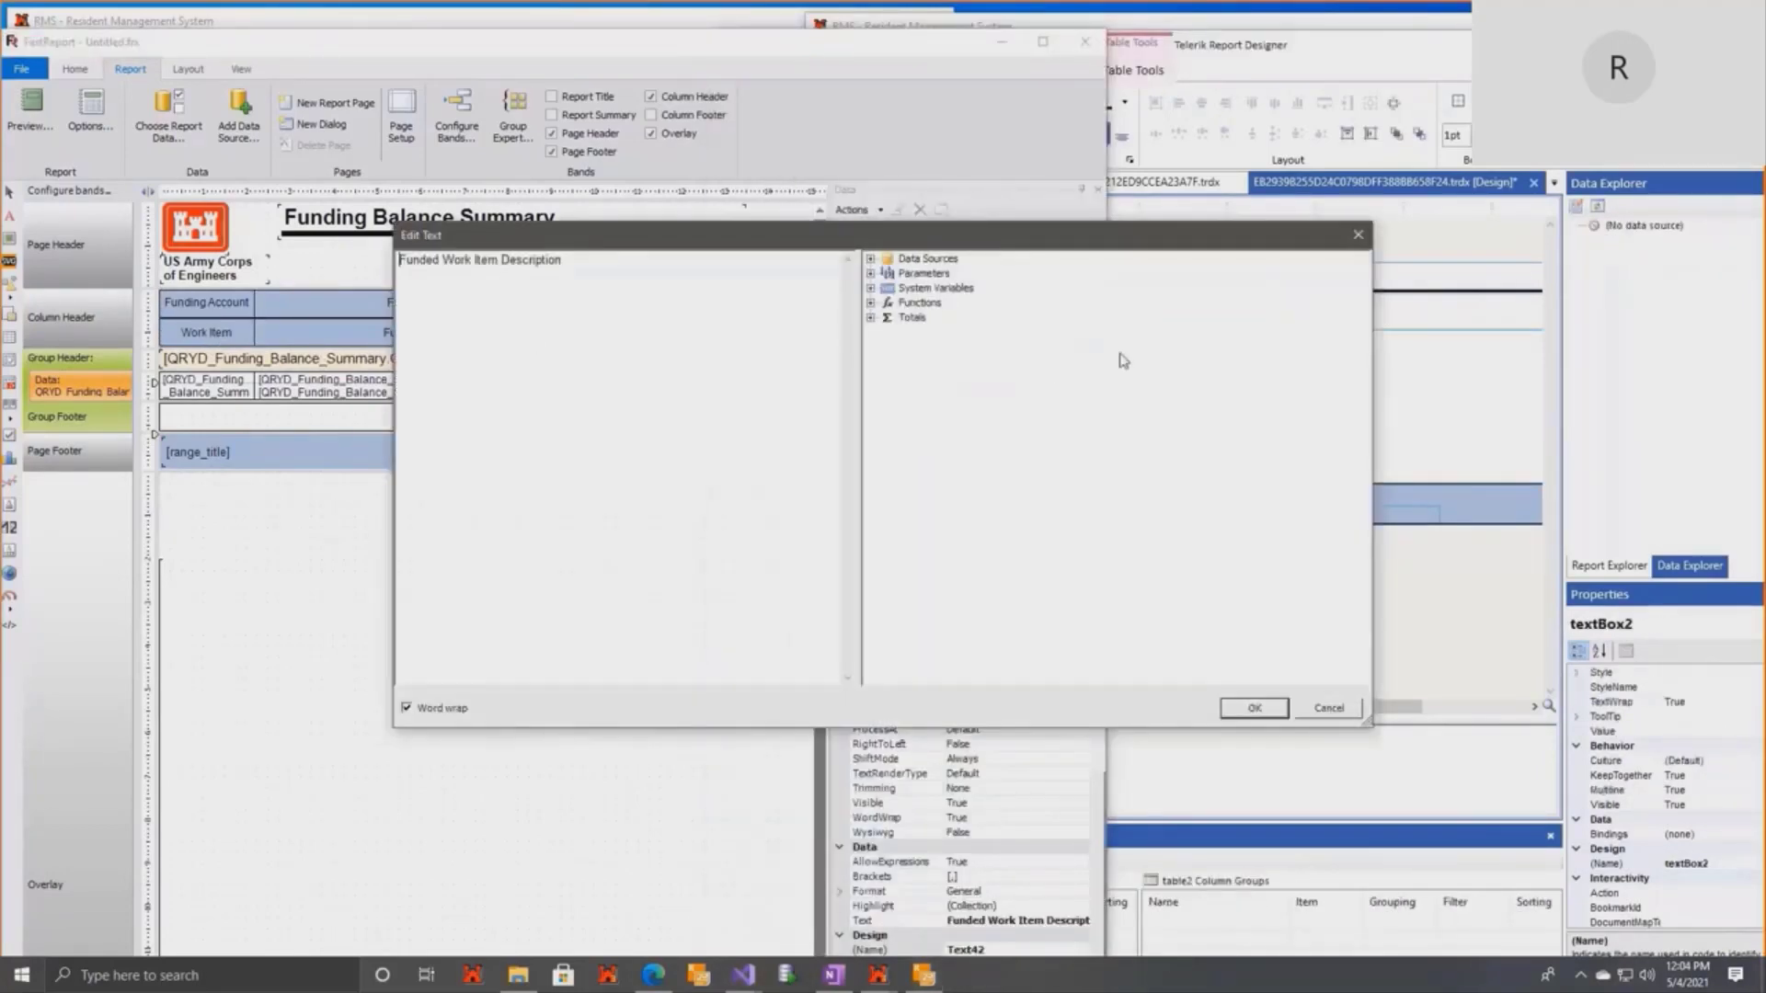
pyautogui.hotkey('ctrl', 'a')
pyautogui.hotkey('ctrl', 'c')
pyautogui.click(1357, 238)
pyautogui.click(1155, 368)
pyautogui.doubleClick(927, 376)
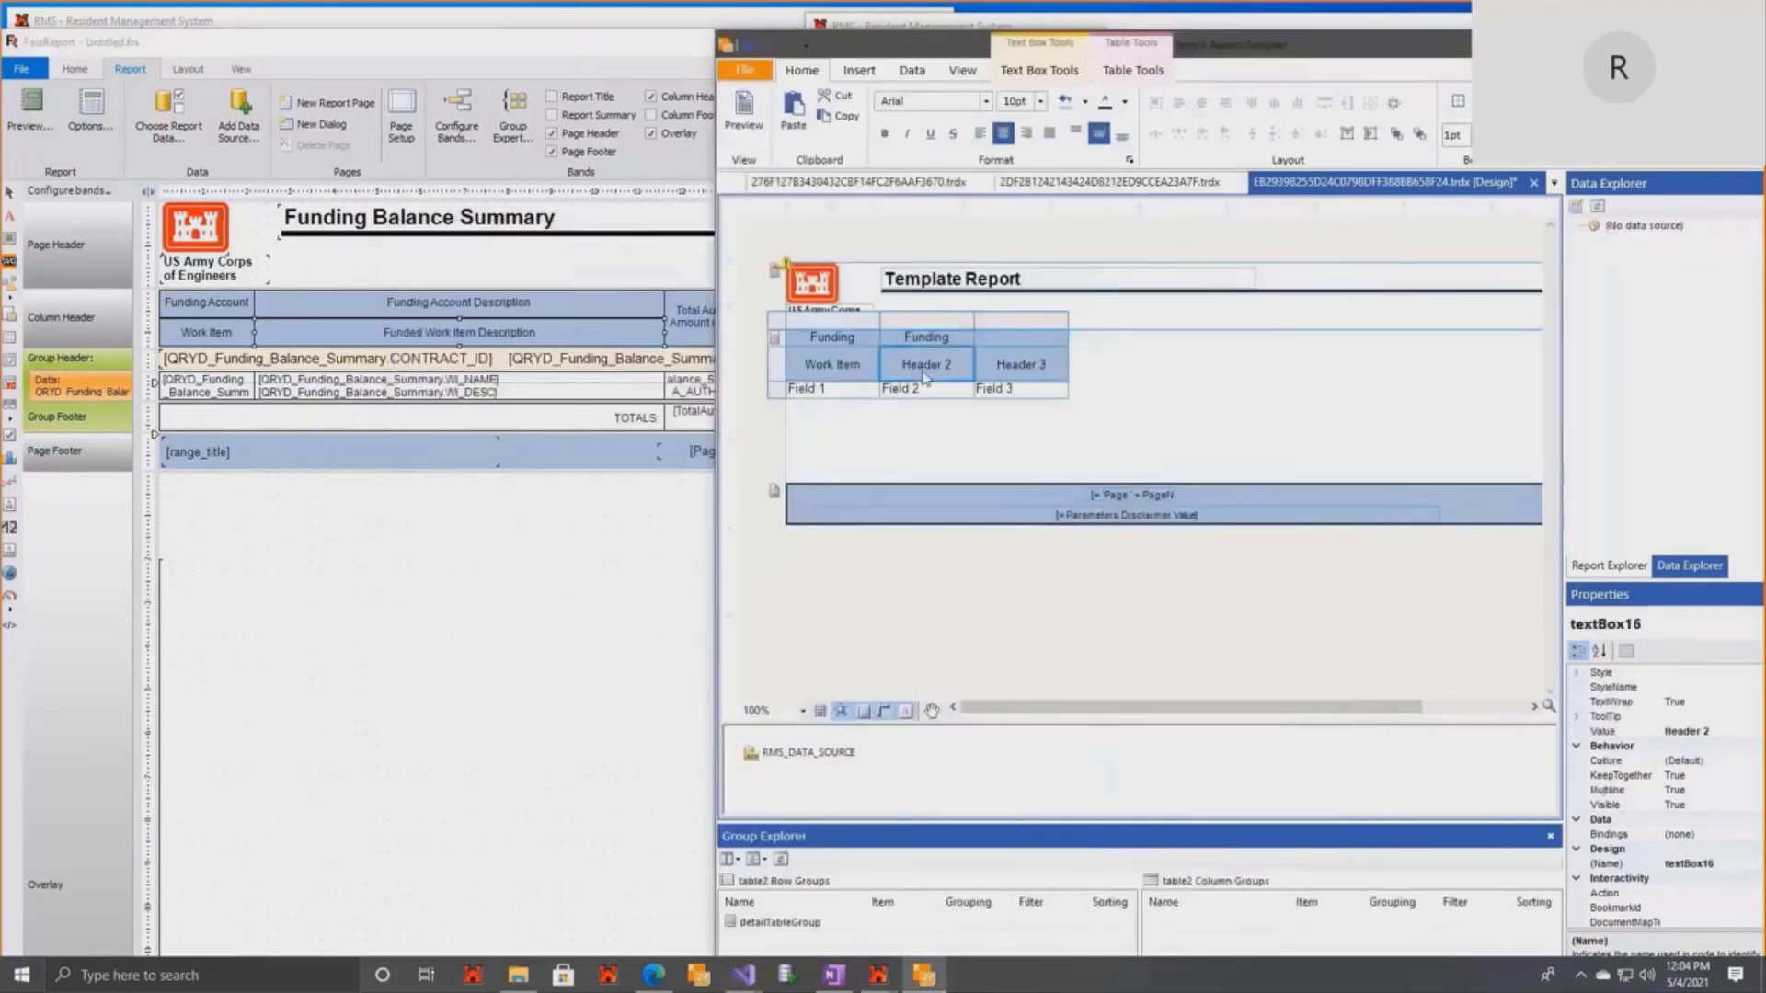
pyautogui.hotkey('ctrl', 'v')
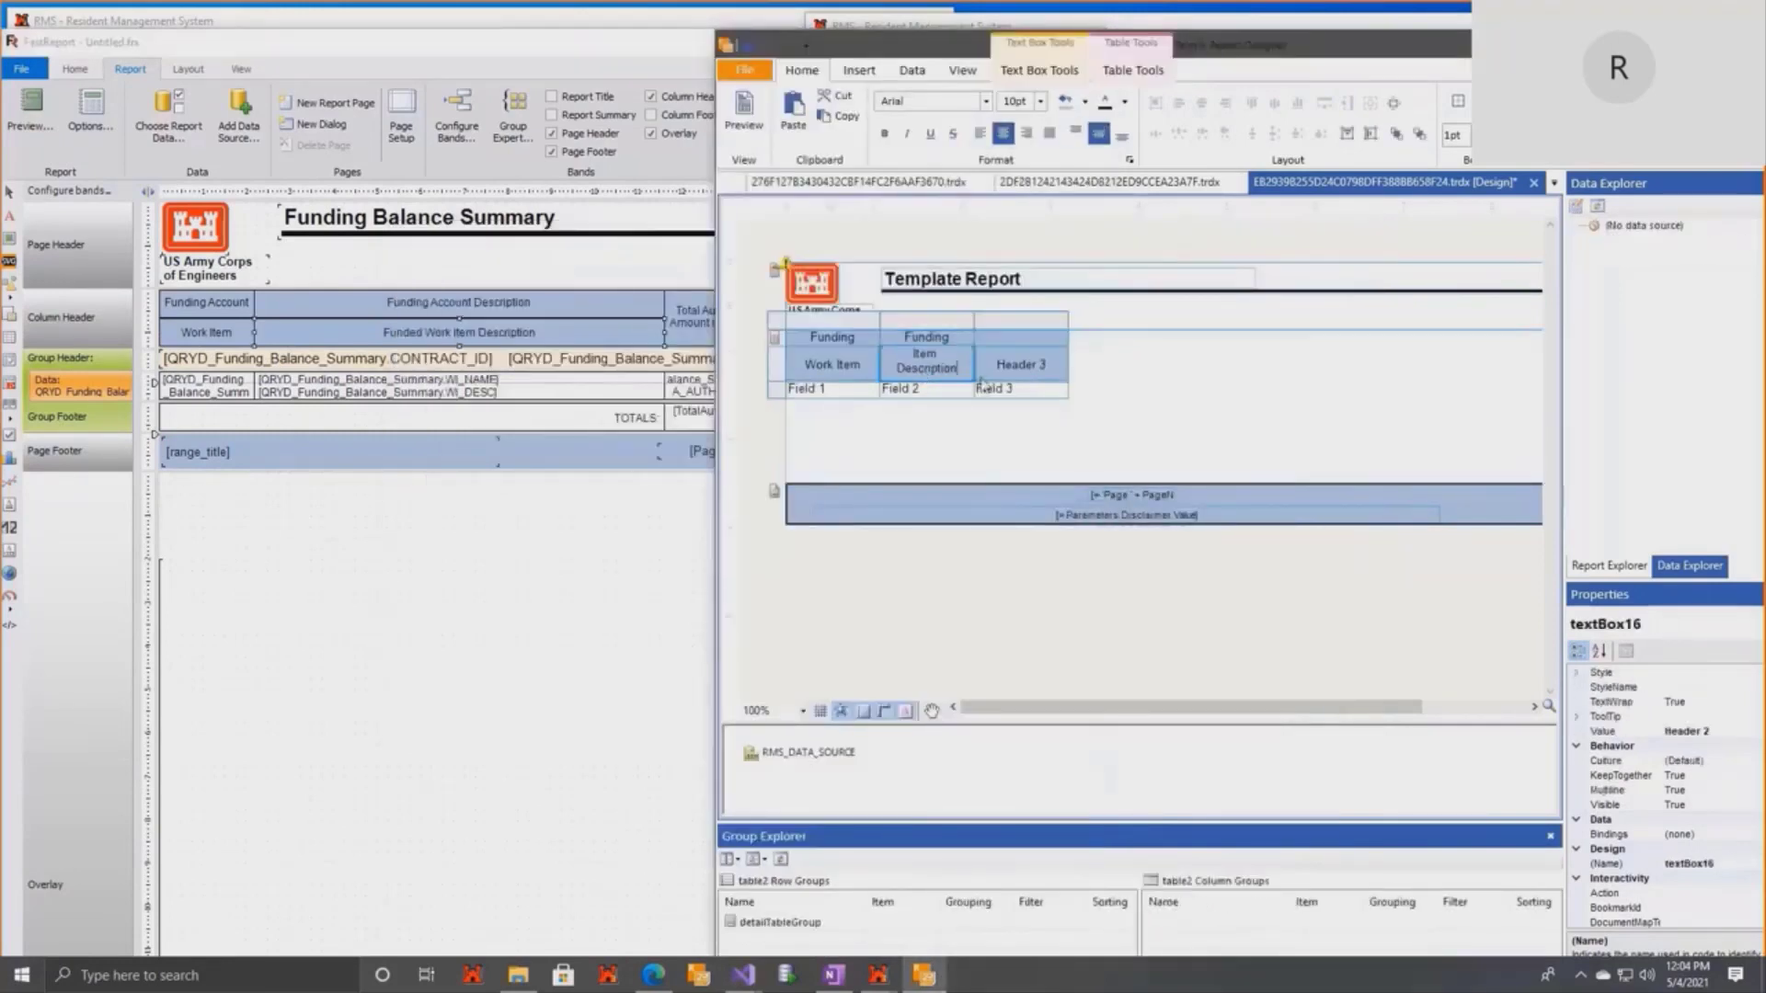
# Insert a table column to the right of Header 3 and merge the third column's two header cells.
pyautogui.click(687, 333)
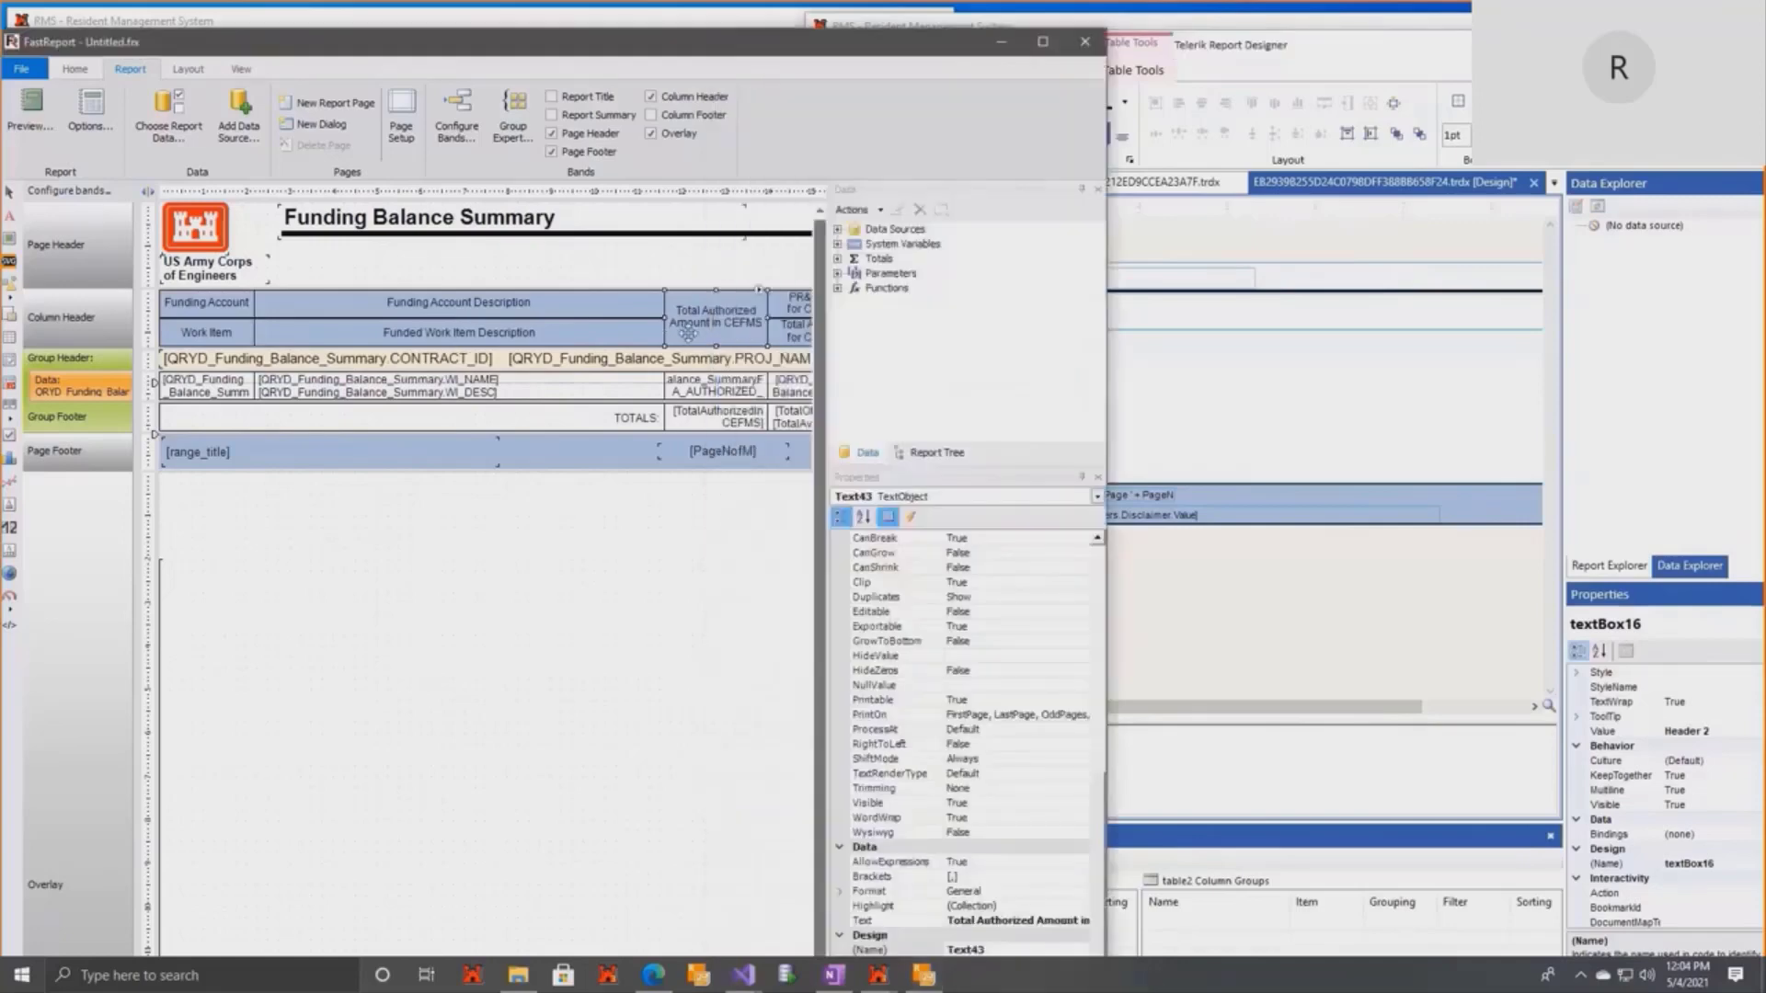
pyautogui.scroll(-5, 694, 851)
pyautogui.scroll(5, 691, 825)
pyautogui.click(1049, 361)
pyautogui.rightClick(1049, 361)
pyautogui.moveTo(1150, 693)
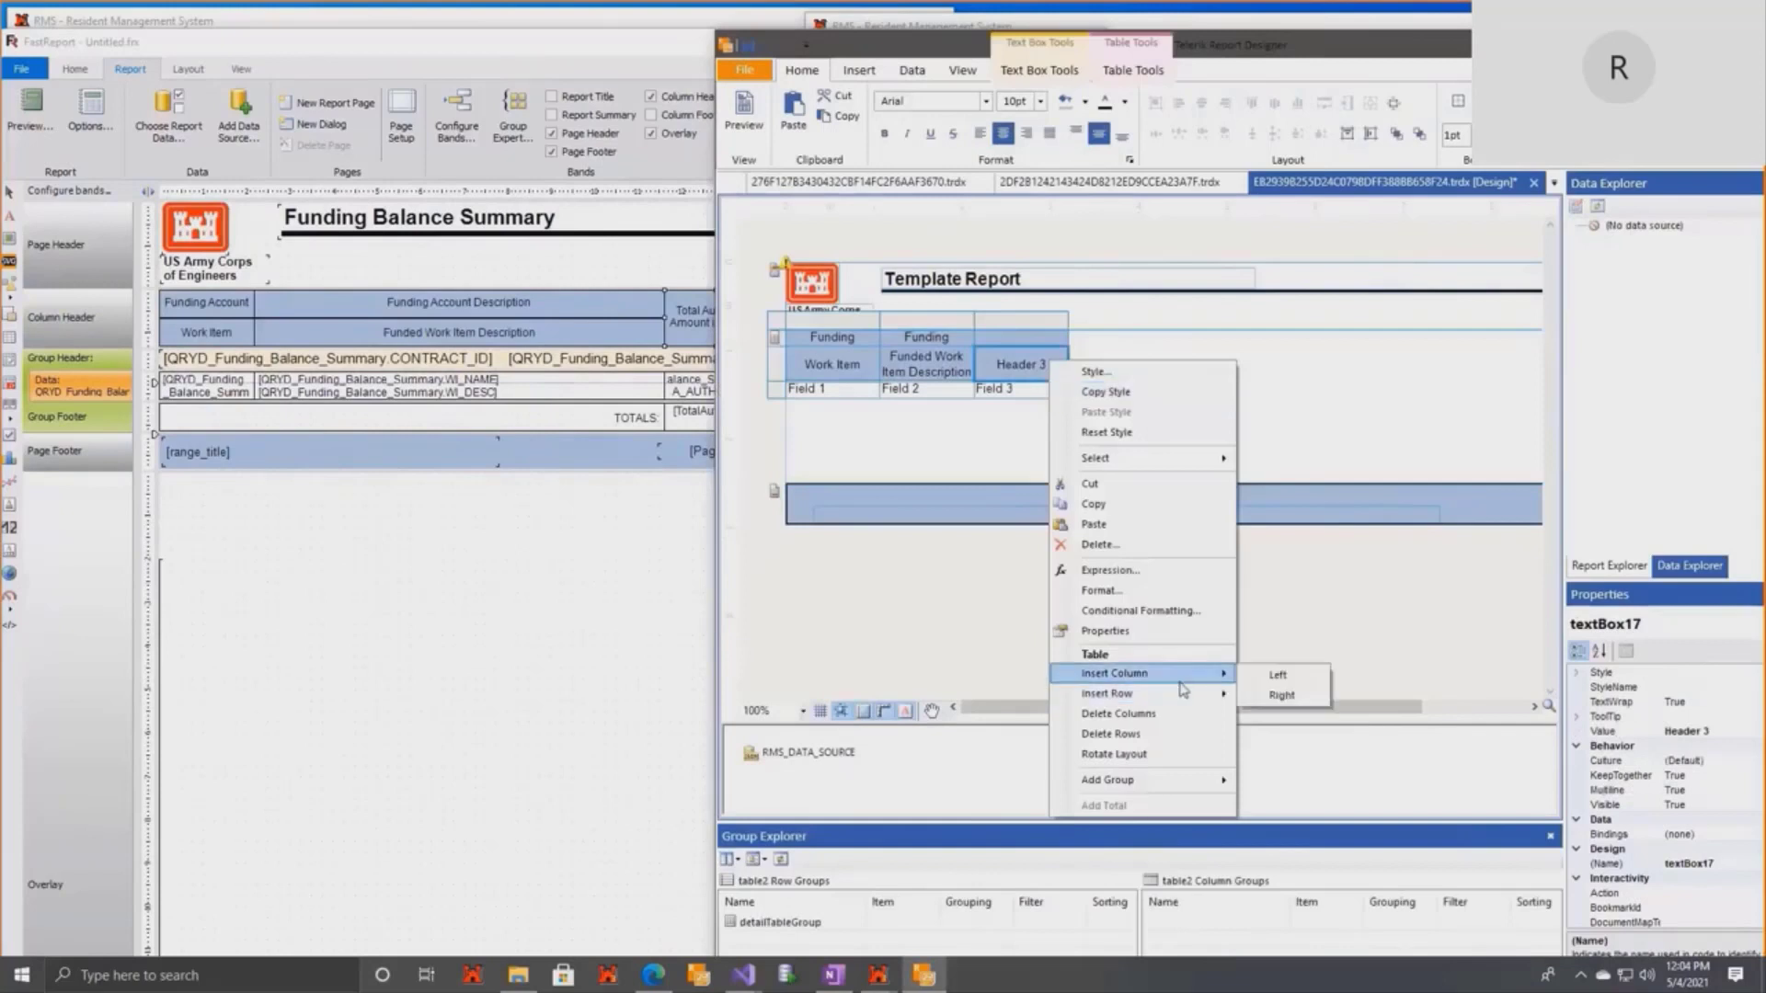
pyautogui.click(1274, 696)
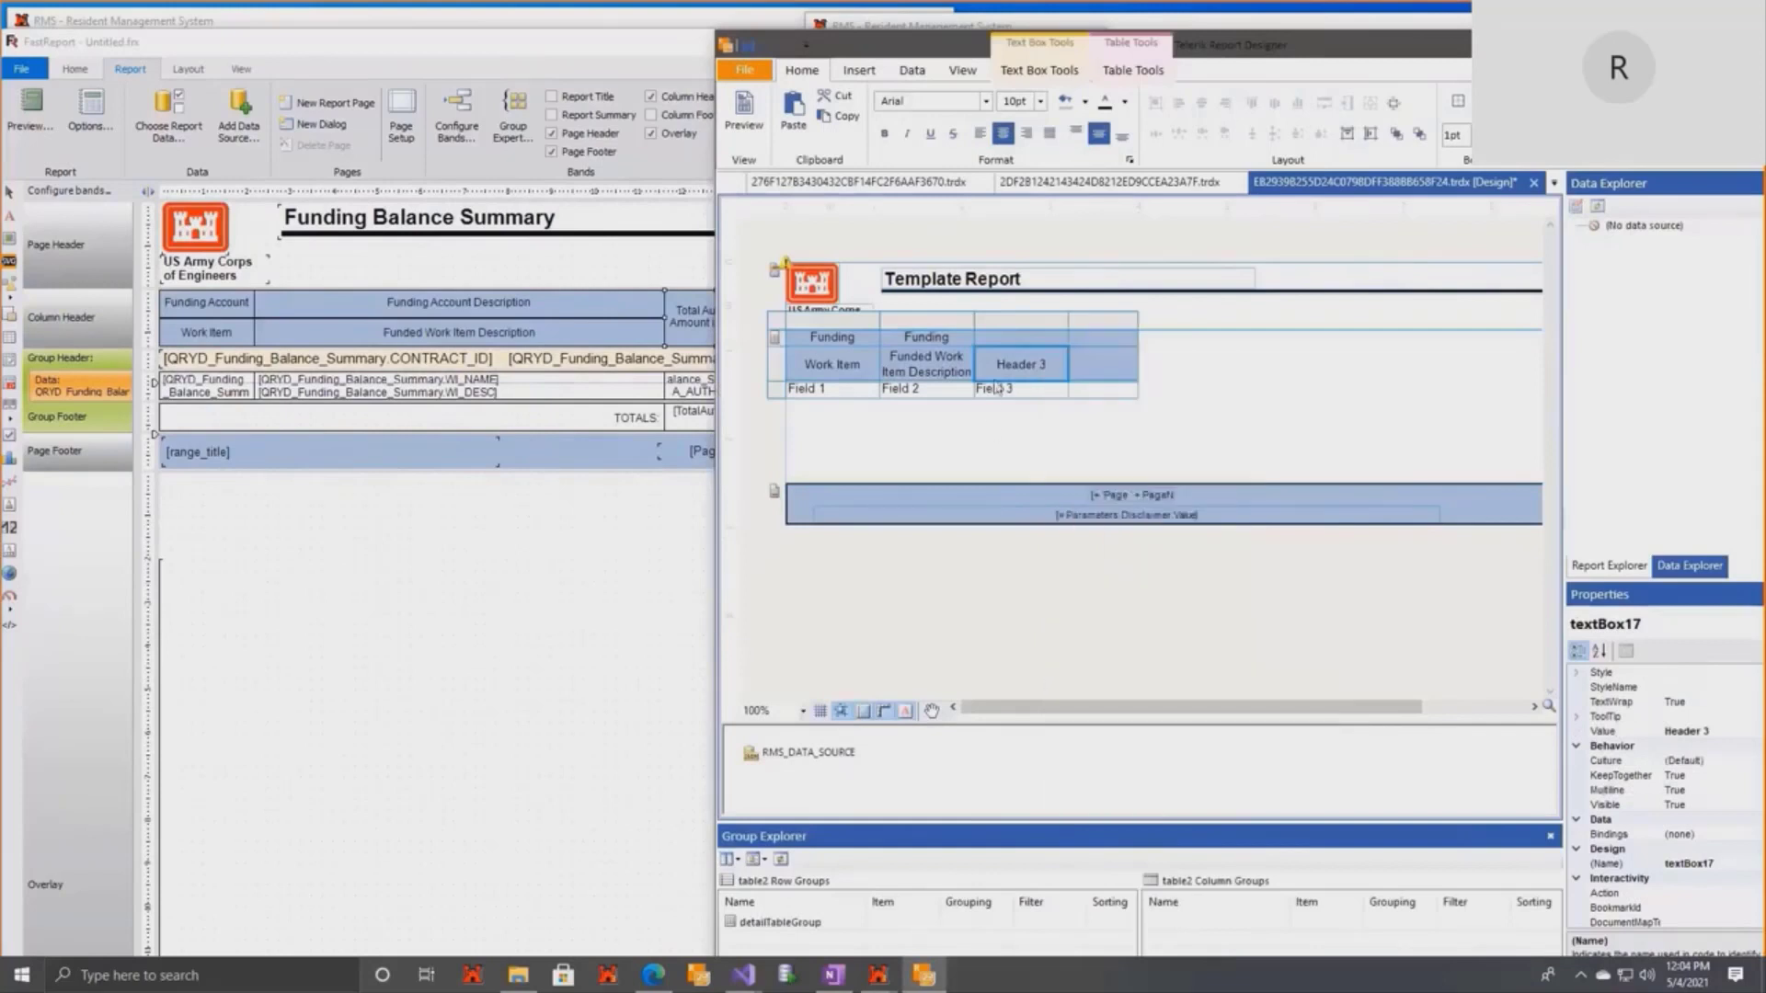
pyautogui.rightClick(1032, 346)
pyautogui.click(1085, 725)
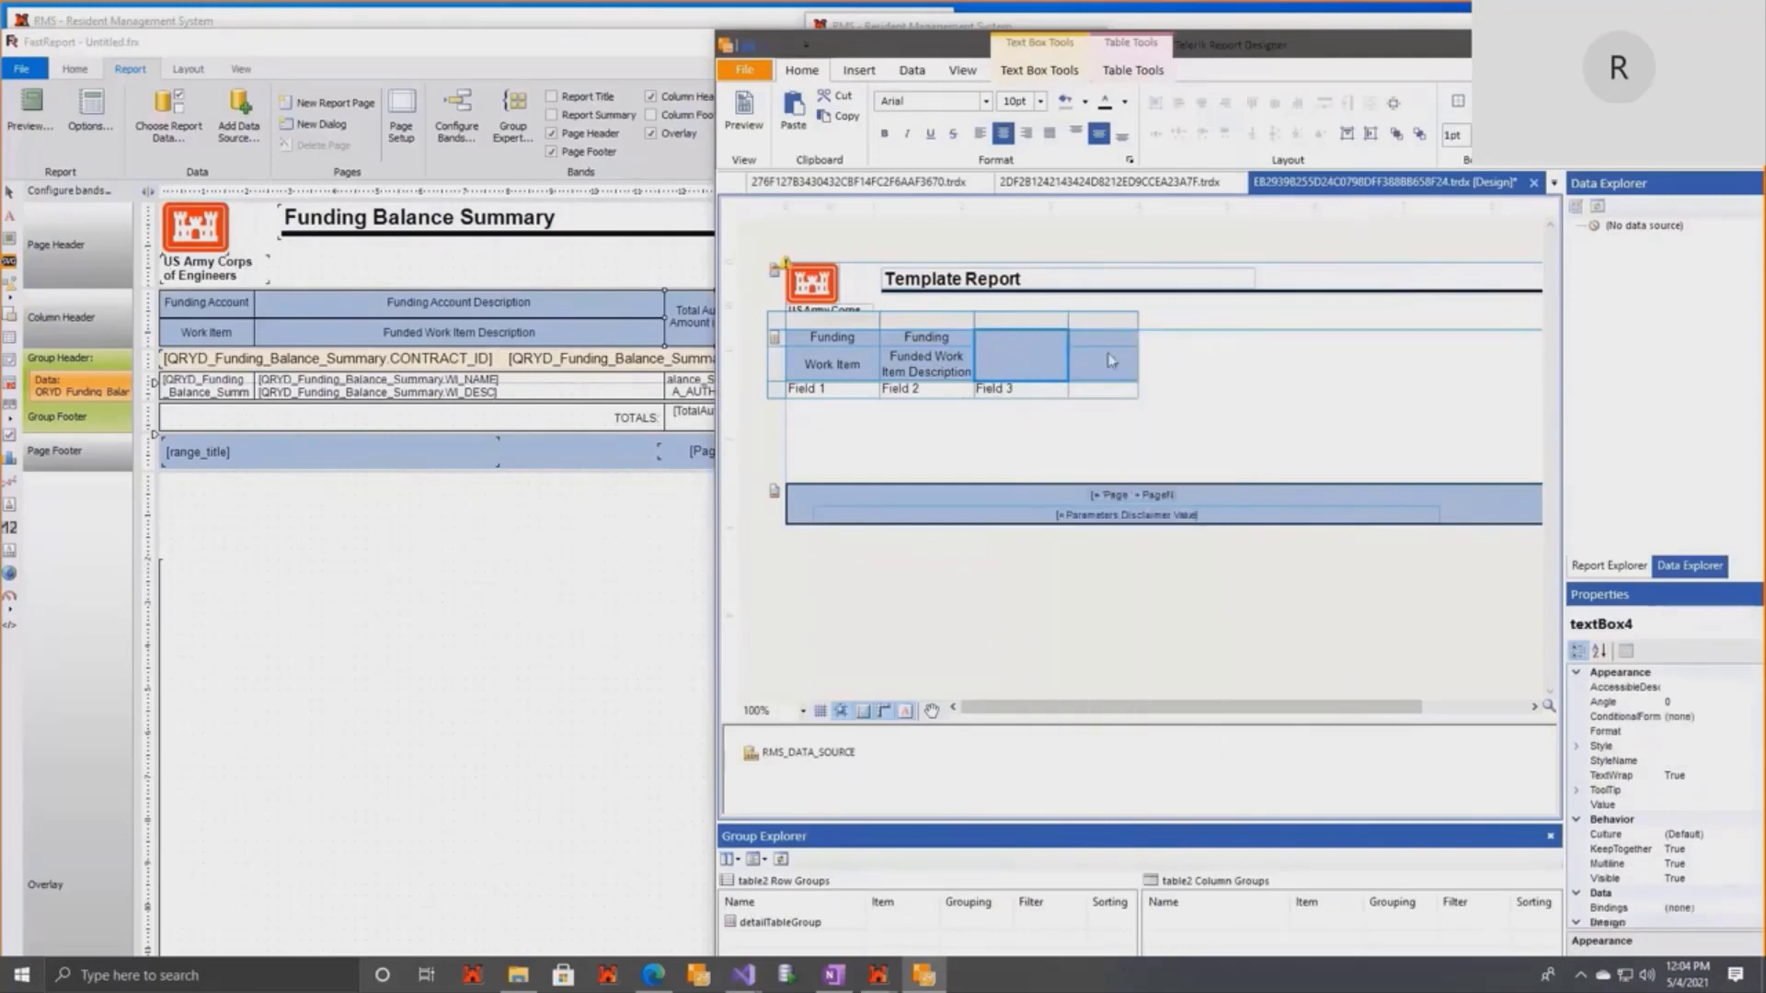
# Shift the FastReport window and its layout to show the remaining column headings beside the Telerik designer.
pyautogui.click(651, 455)
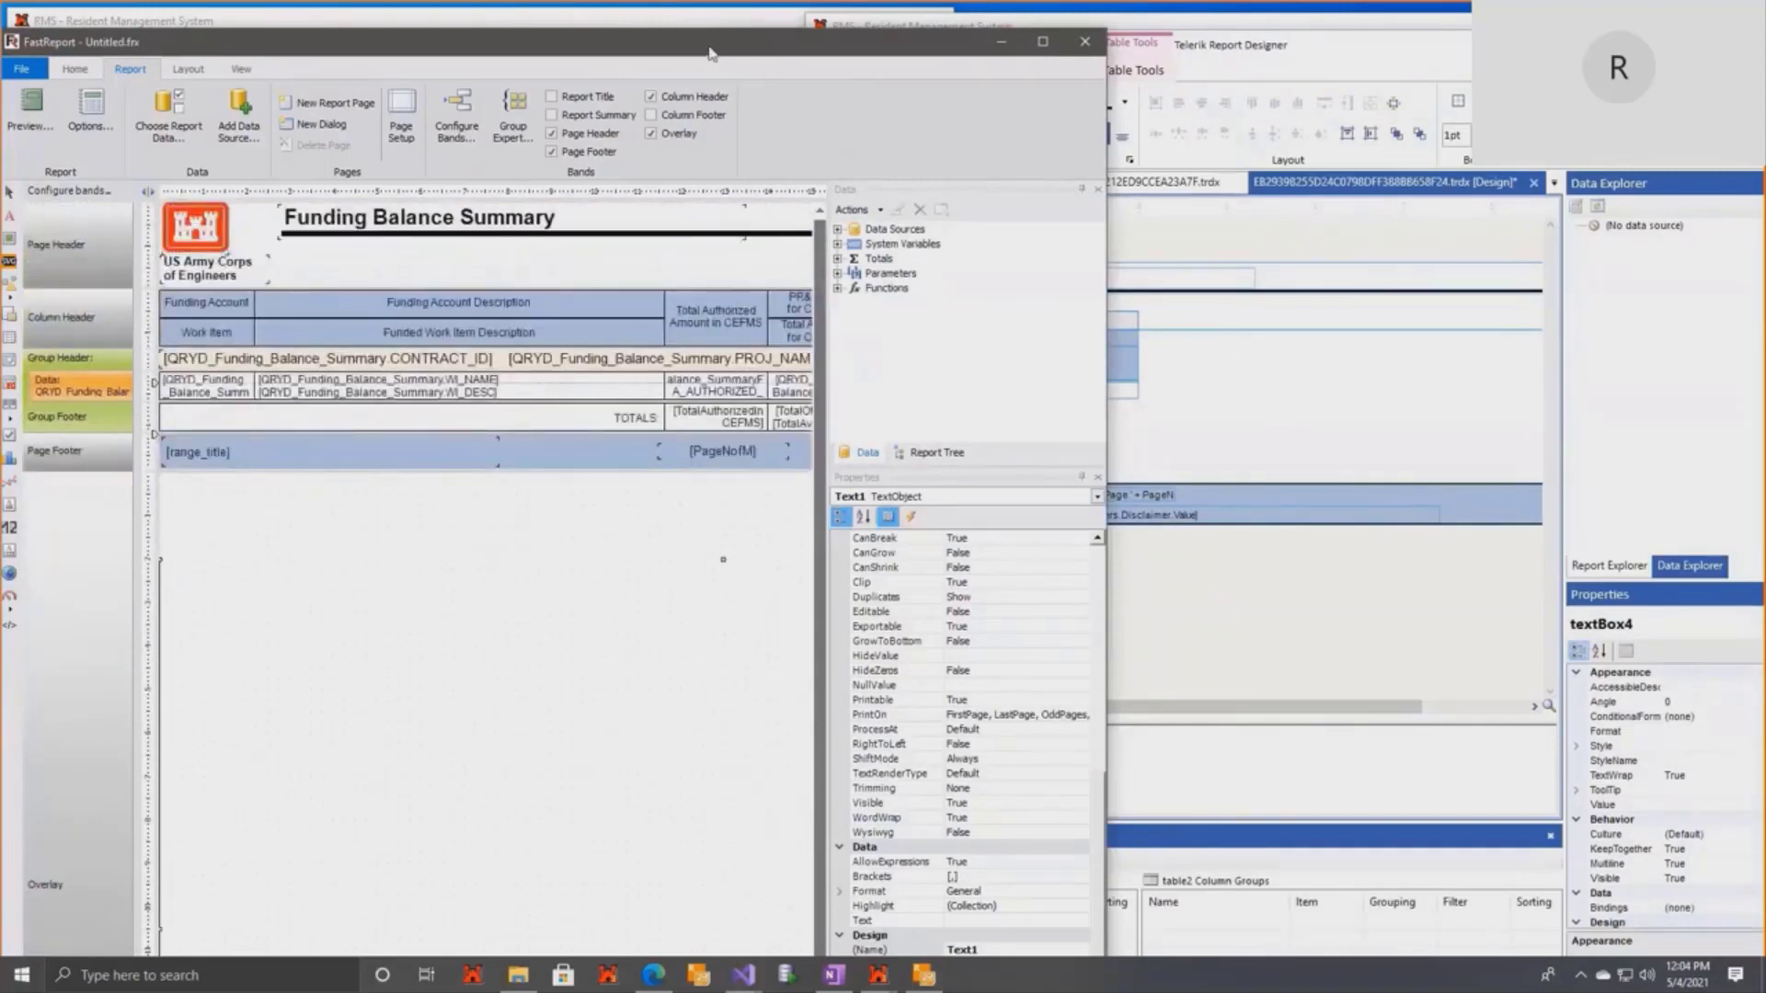
pyautogui.moveTo(687, 49)
pyautogui.mouseDown()
pyautogui.moveTo(701, 114)
pyautogui.moveTo(681, 36)
pyautogui.moveTo(662, 181)
pyautogui.moveTo(658, 62)
pyautogui.mouseUp()
pyautogui.moveTo(550, 906); pyautogui.dragTo(702, 905)
pyautogui.moveTo(981, 64); pyautogui.dragTo(885, 52)
pyautogui.click(1313, 346)
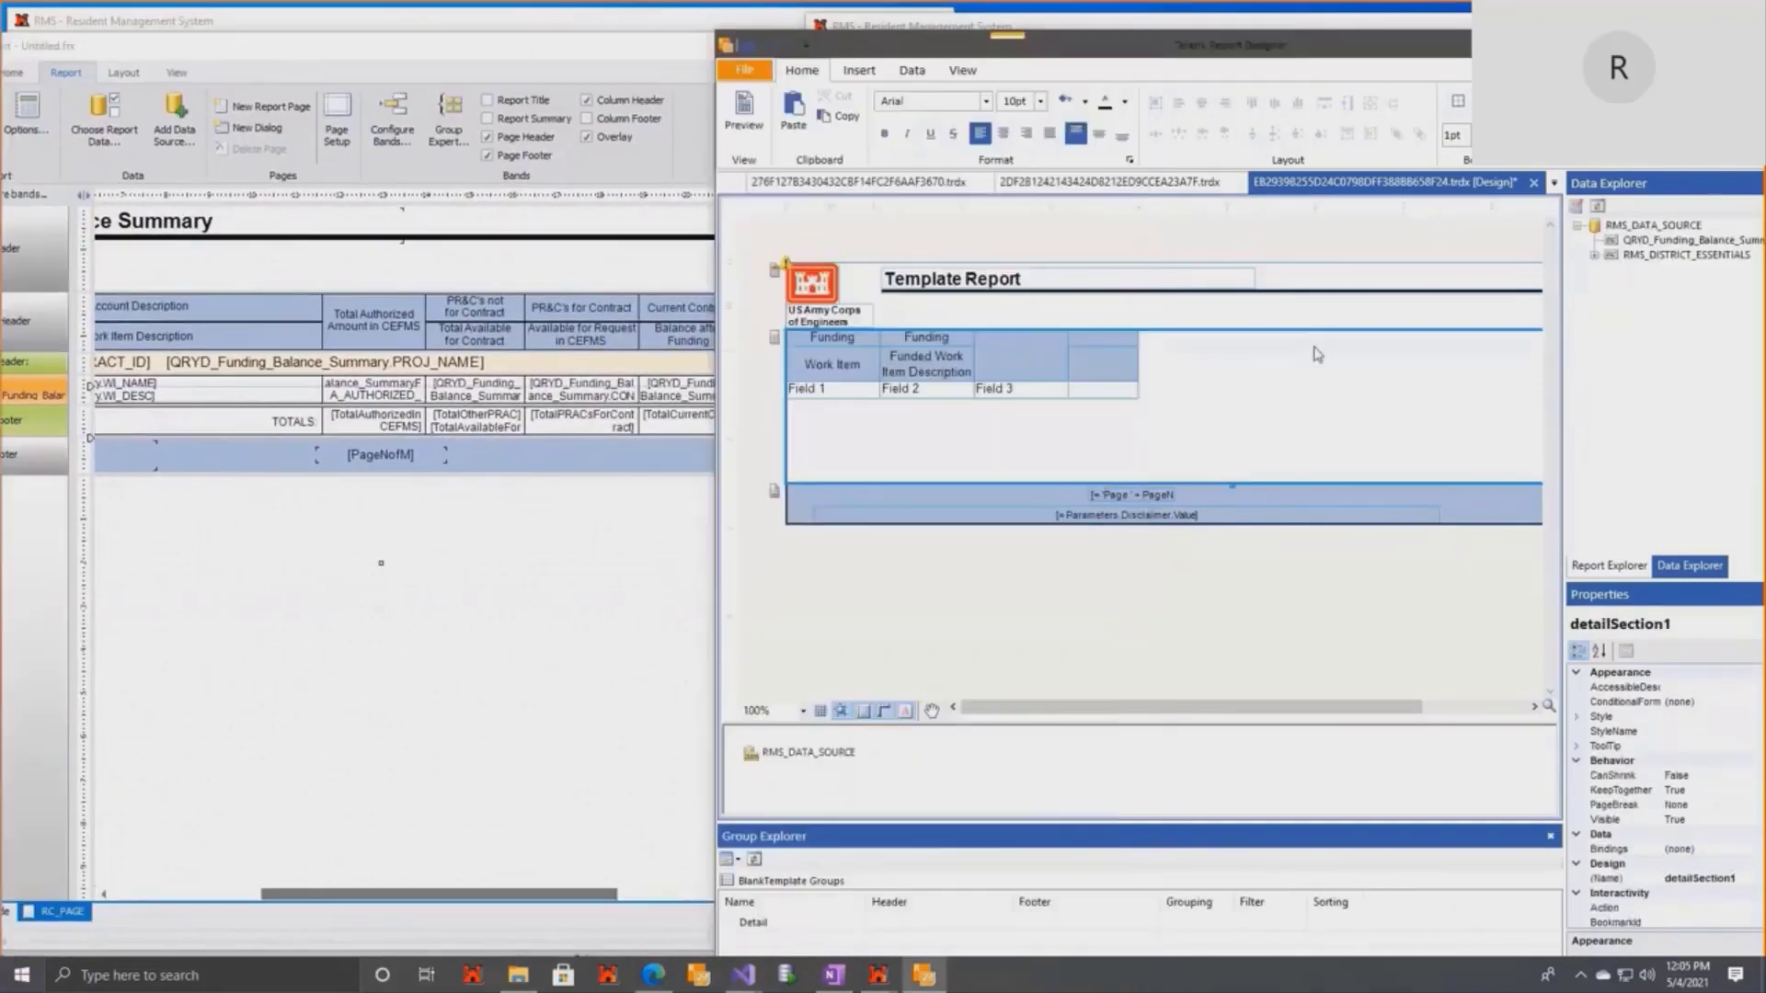
# Copy the source report heading "Total Authorized Amount in CEFMS" into the table's third header column.
pyautogui.click(392, 316)
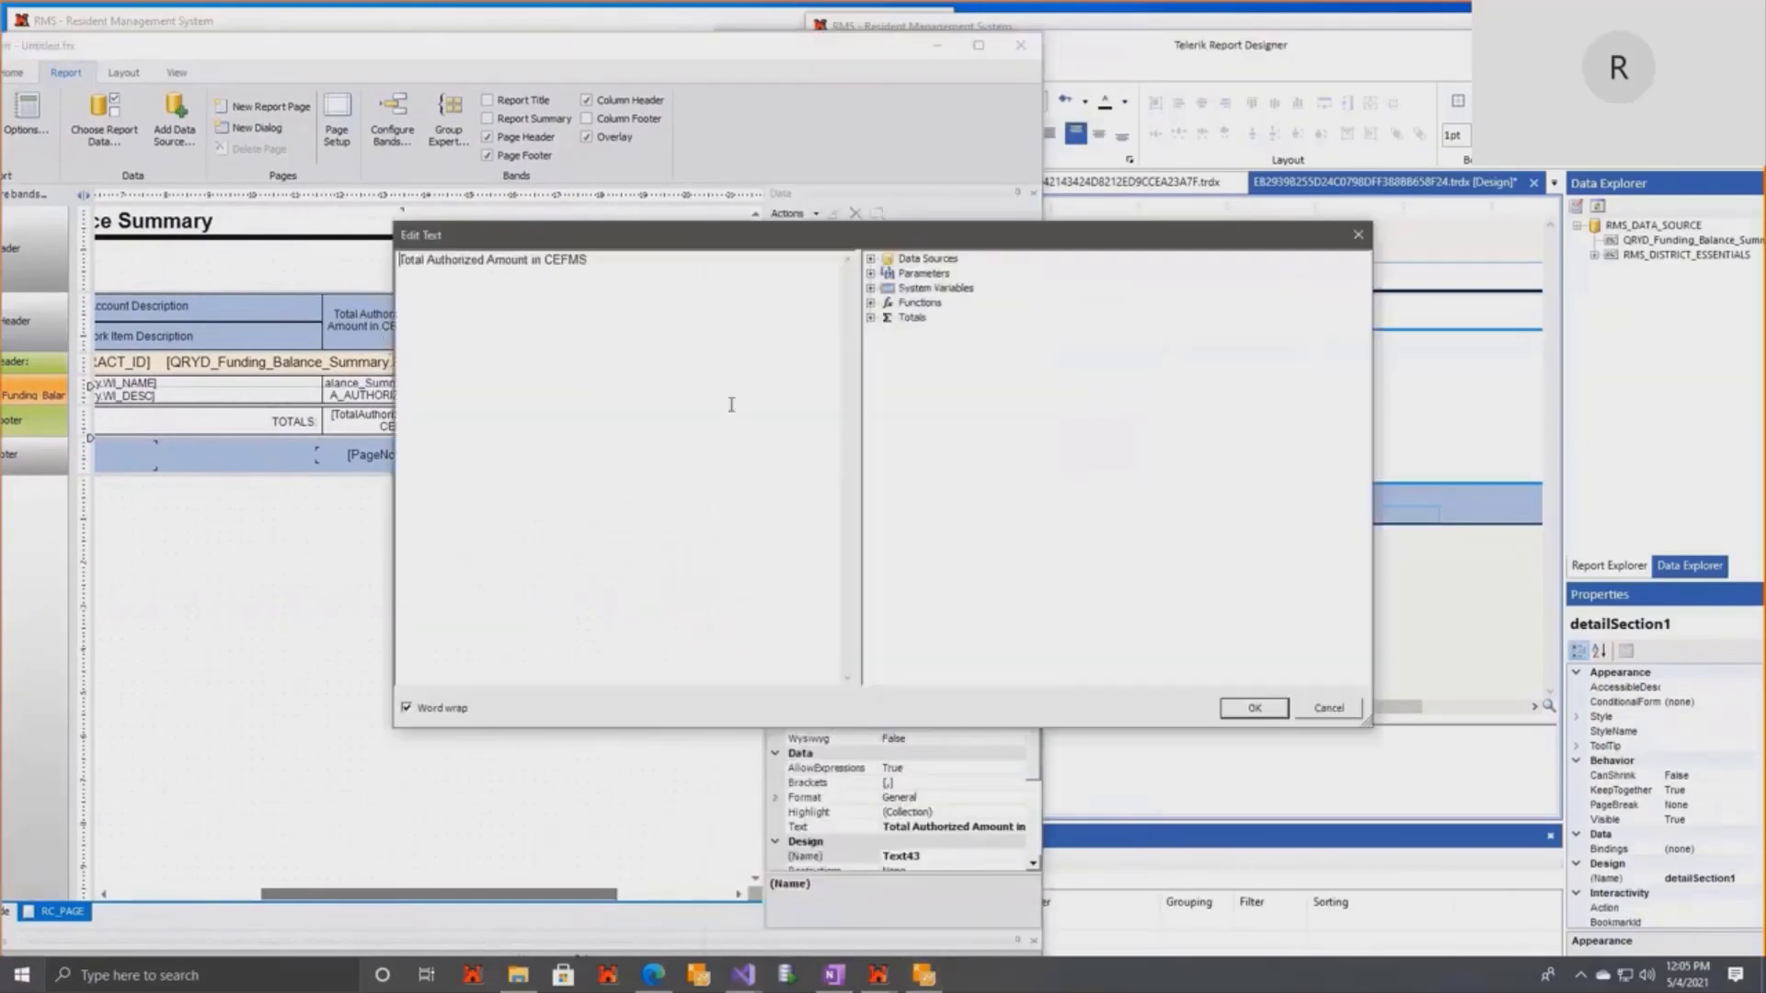
pyautogui.doubleClick(377, 336)
pyautogui.click(1359, 236)
pyautogui.doubleClick(1021, 354)
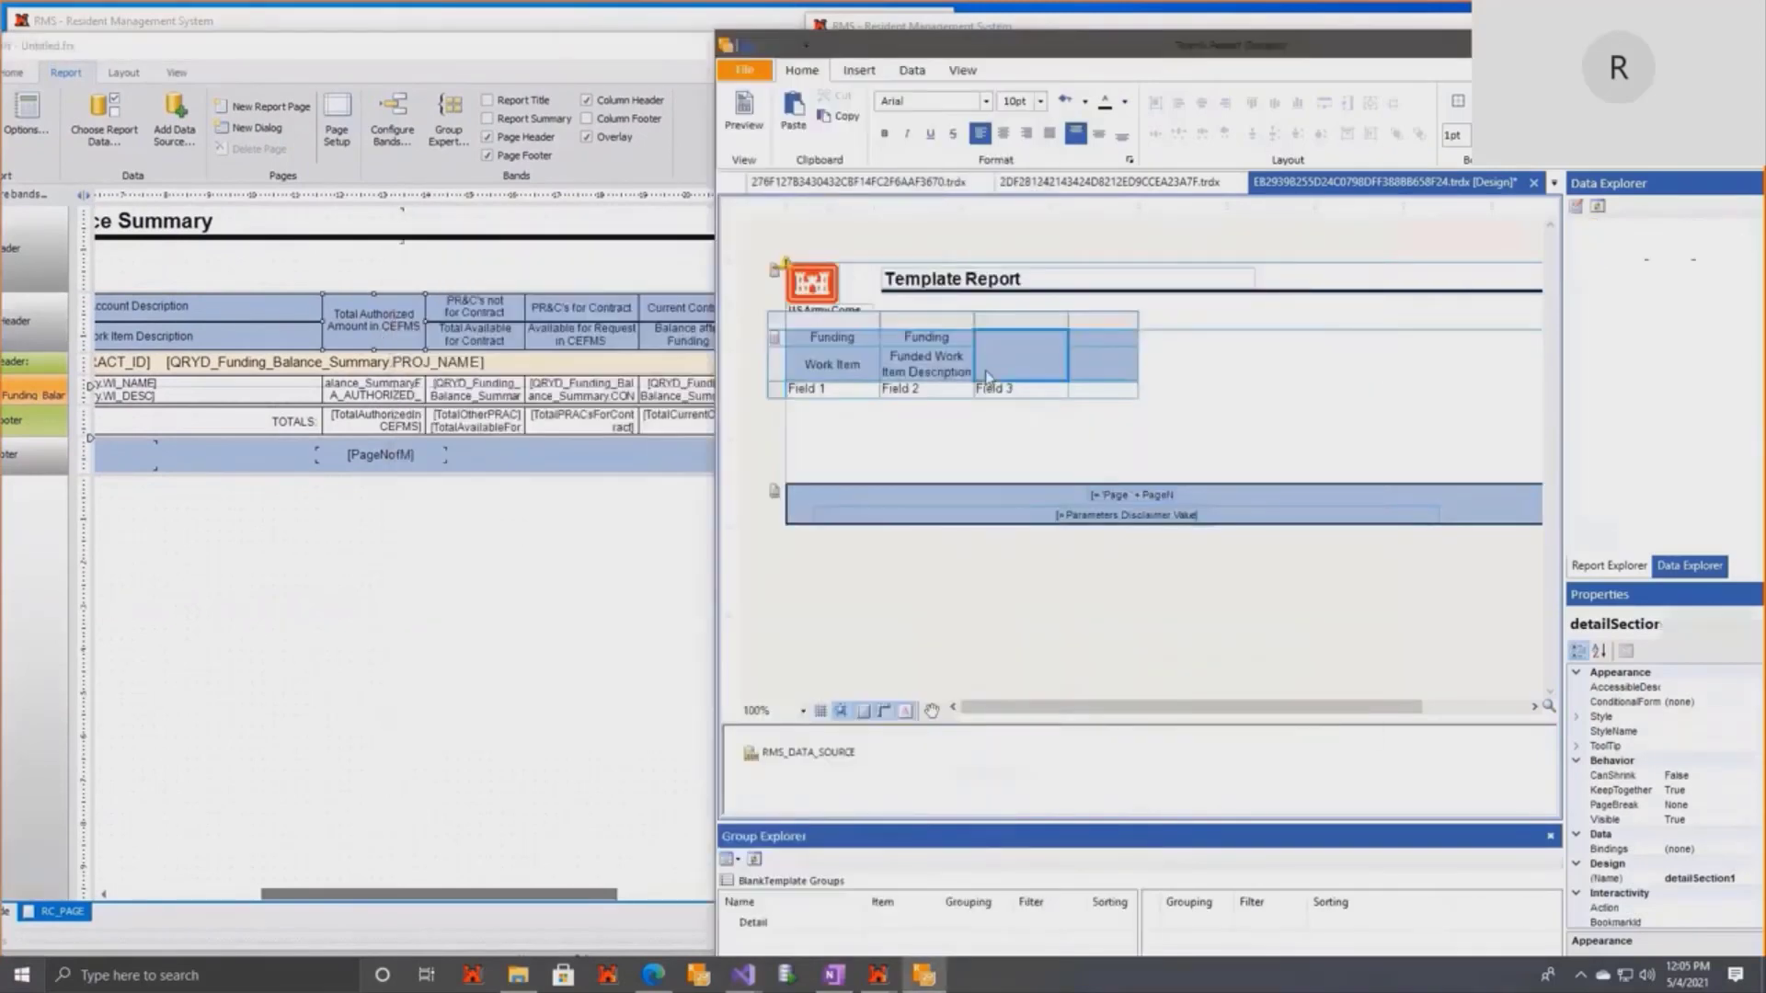
pyautogui.write('Total Authorized Amount in CEFMS')
# Copy the source headings "PR&C's not for Contract" and "Total Available for Contract" into the table's fourth header column.
pyautogui.click(505, 315)
pyautogui.doubleClick(505, 316)
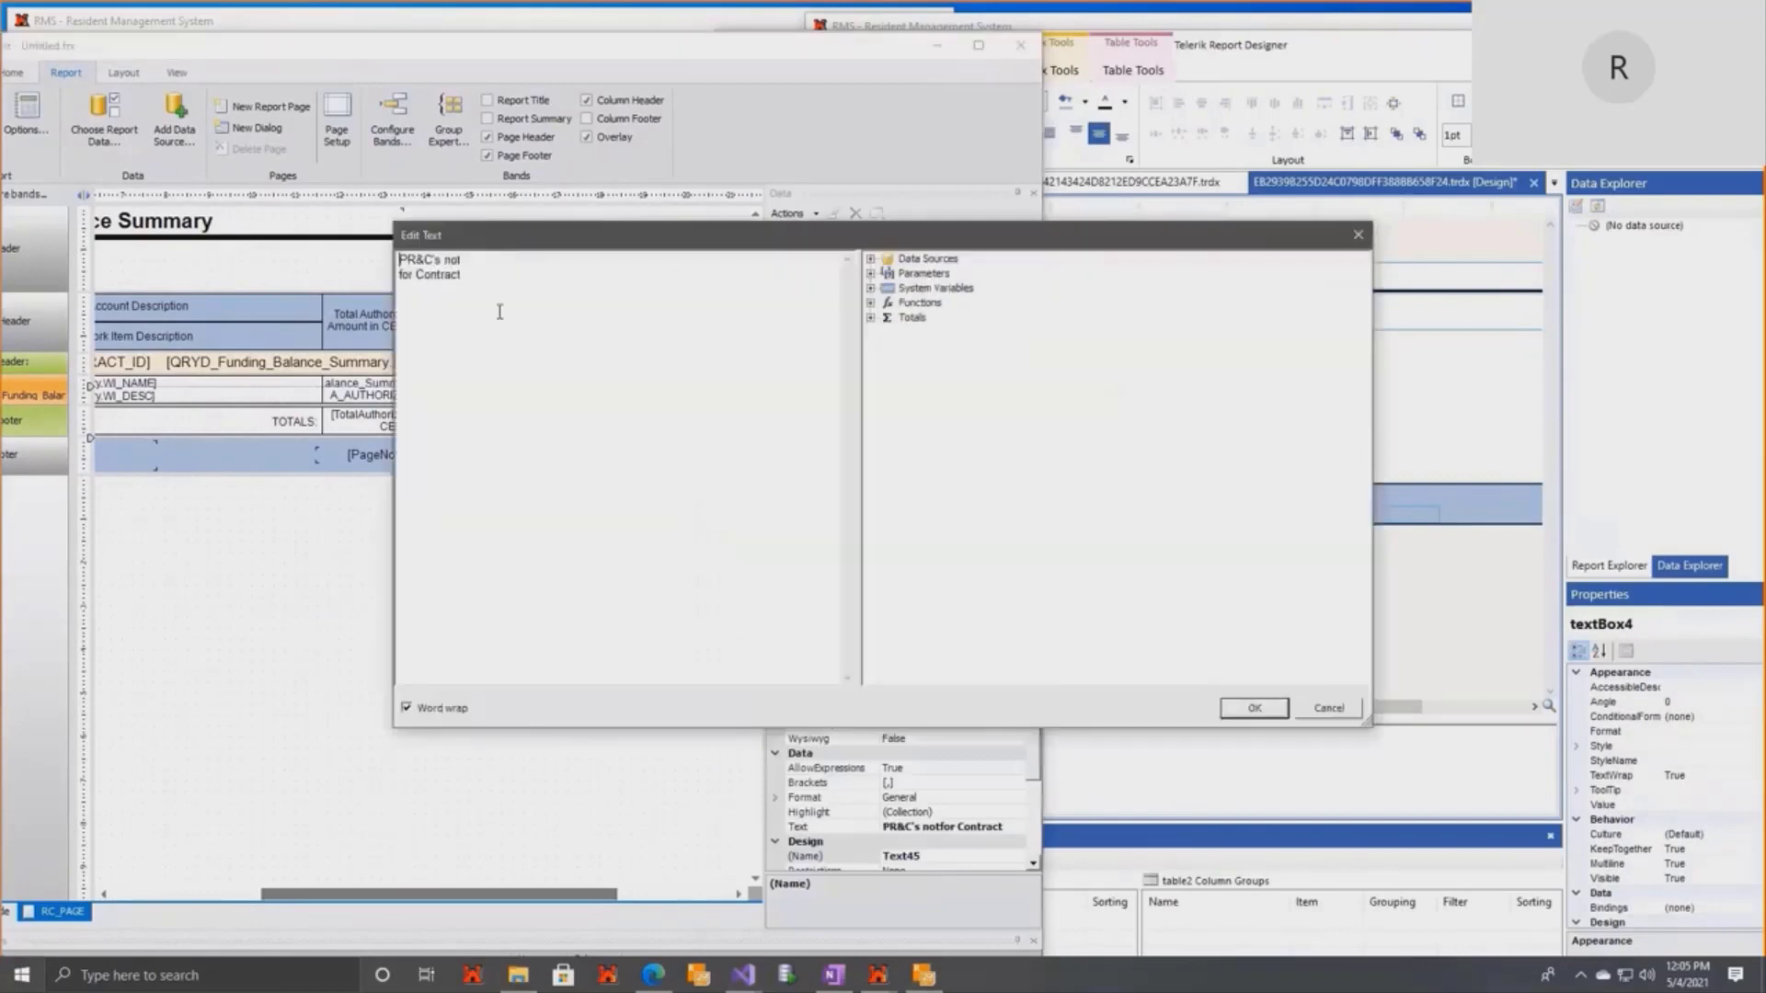
pyautogui.hotkey('ctrl', 'a')
pyautogui.click(1357, 236)
pyautogui.click(1081, 360)
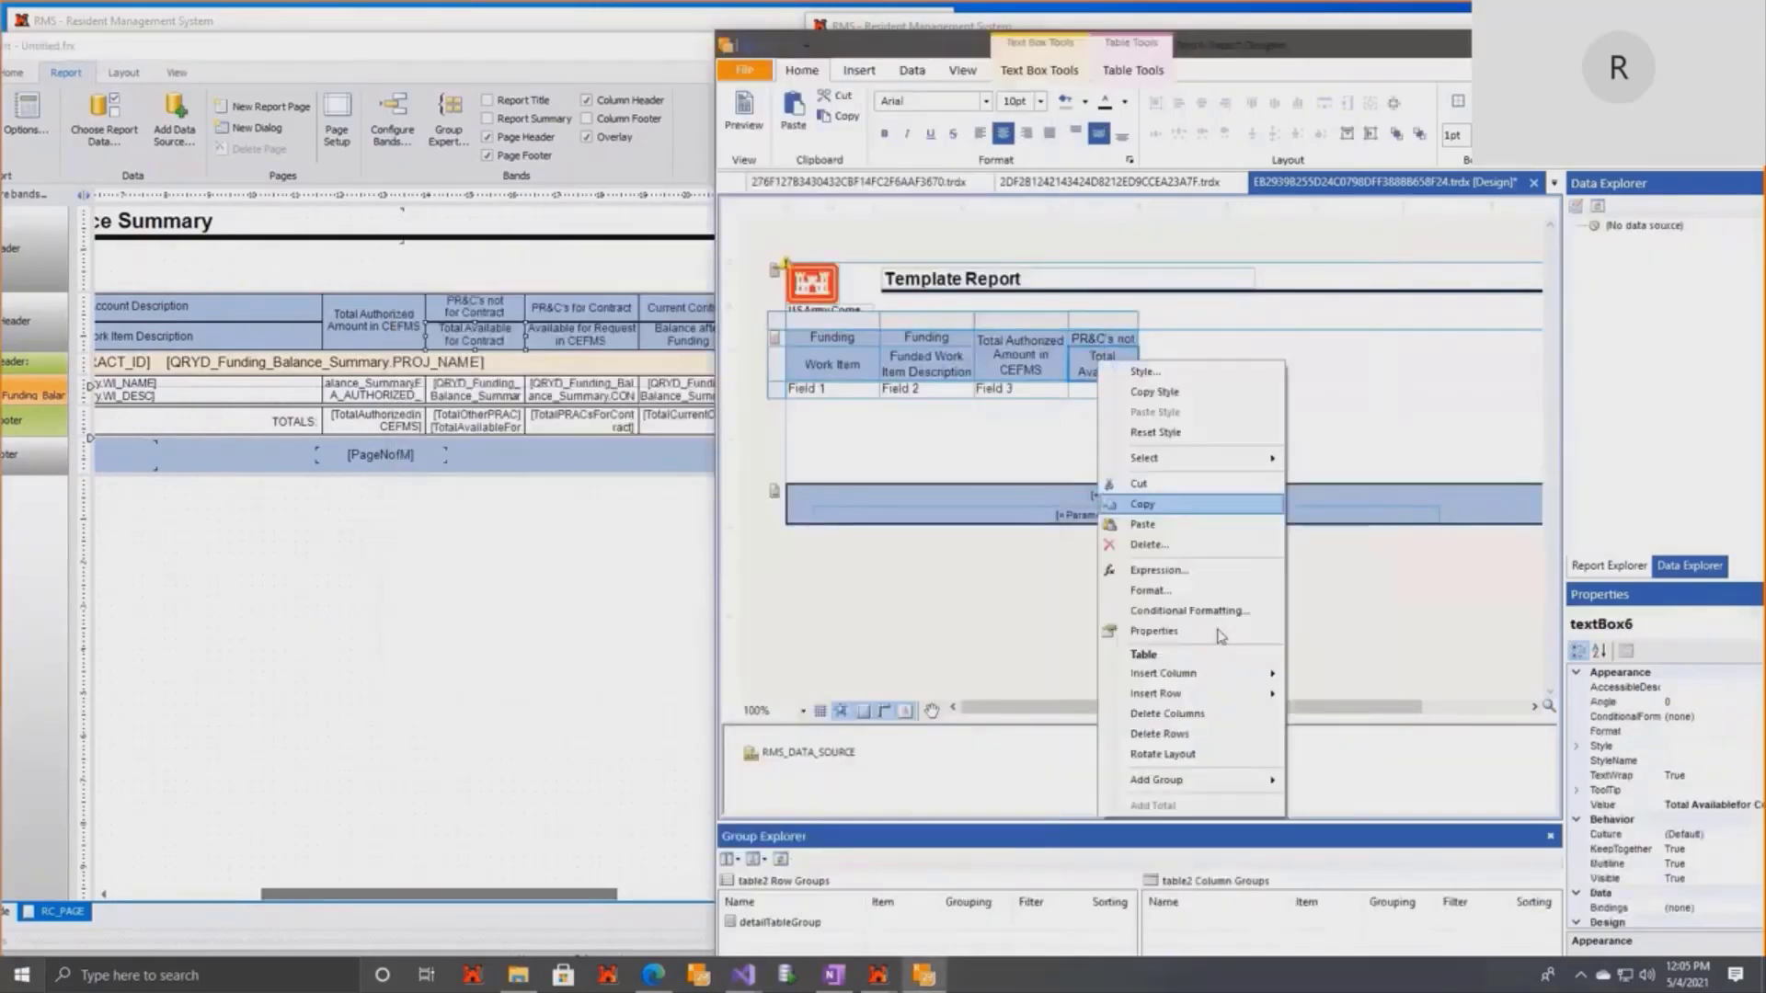
# Insert four more columns on the table's right side and fill in the source headings from "PR&C's for Contract" through the two "Pending Changes" columns.
pyautogui.rightClick(1135, 350)
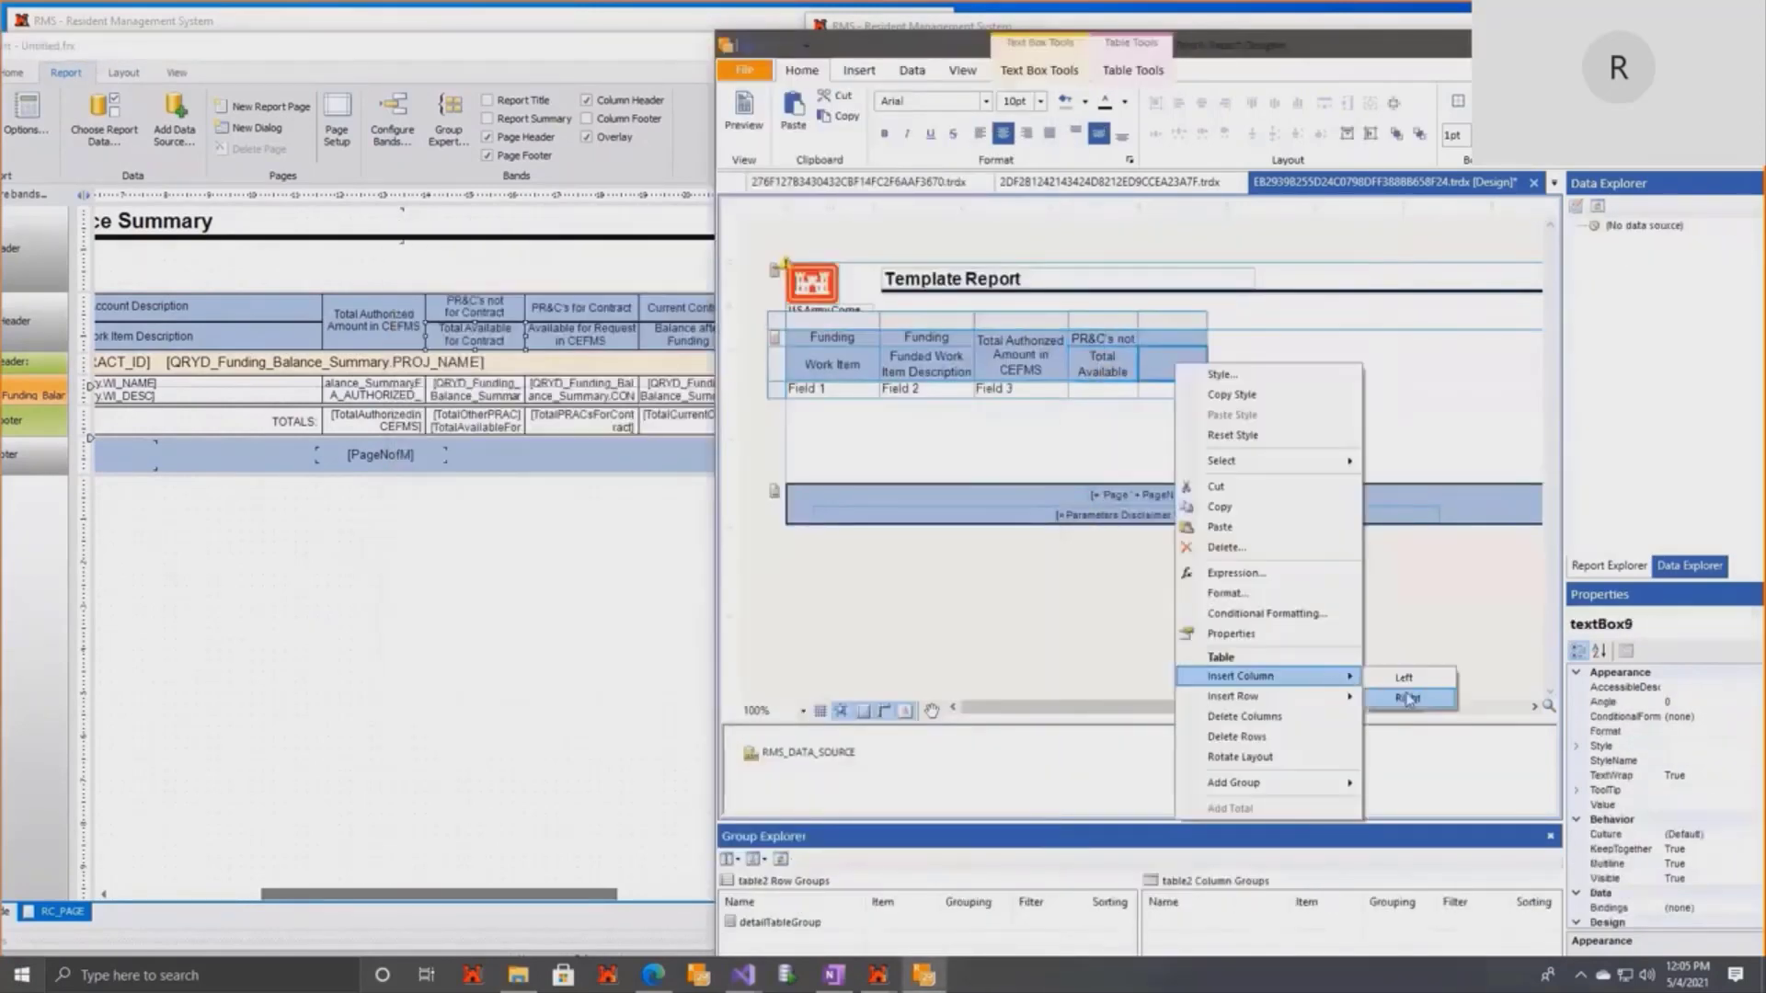
pyautogui.rightClick(1254, 350)
pyautogui.rightClick(1308, 370)
pyautogui.moveTo(1435, 703)
pyautogui.click(1537, 705)
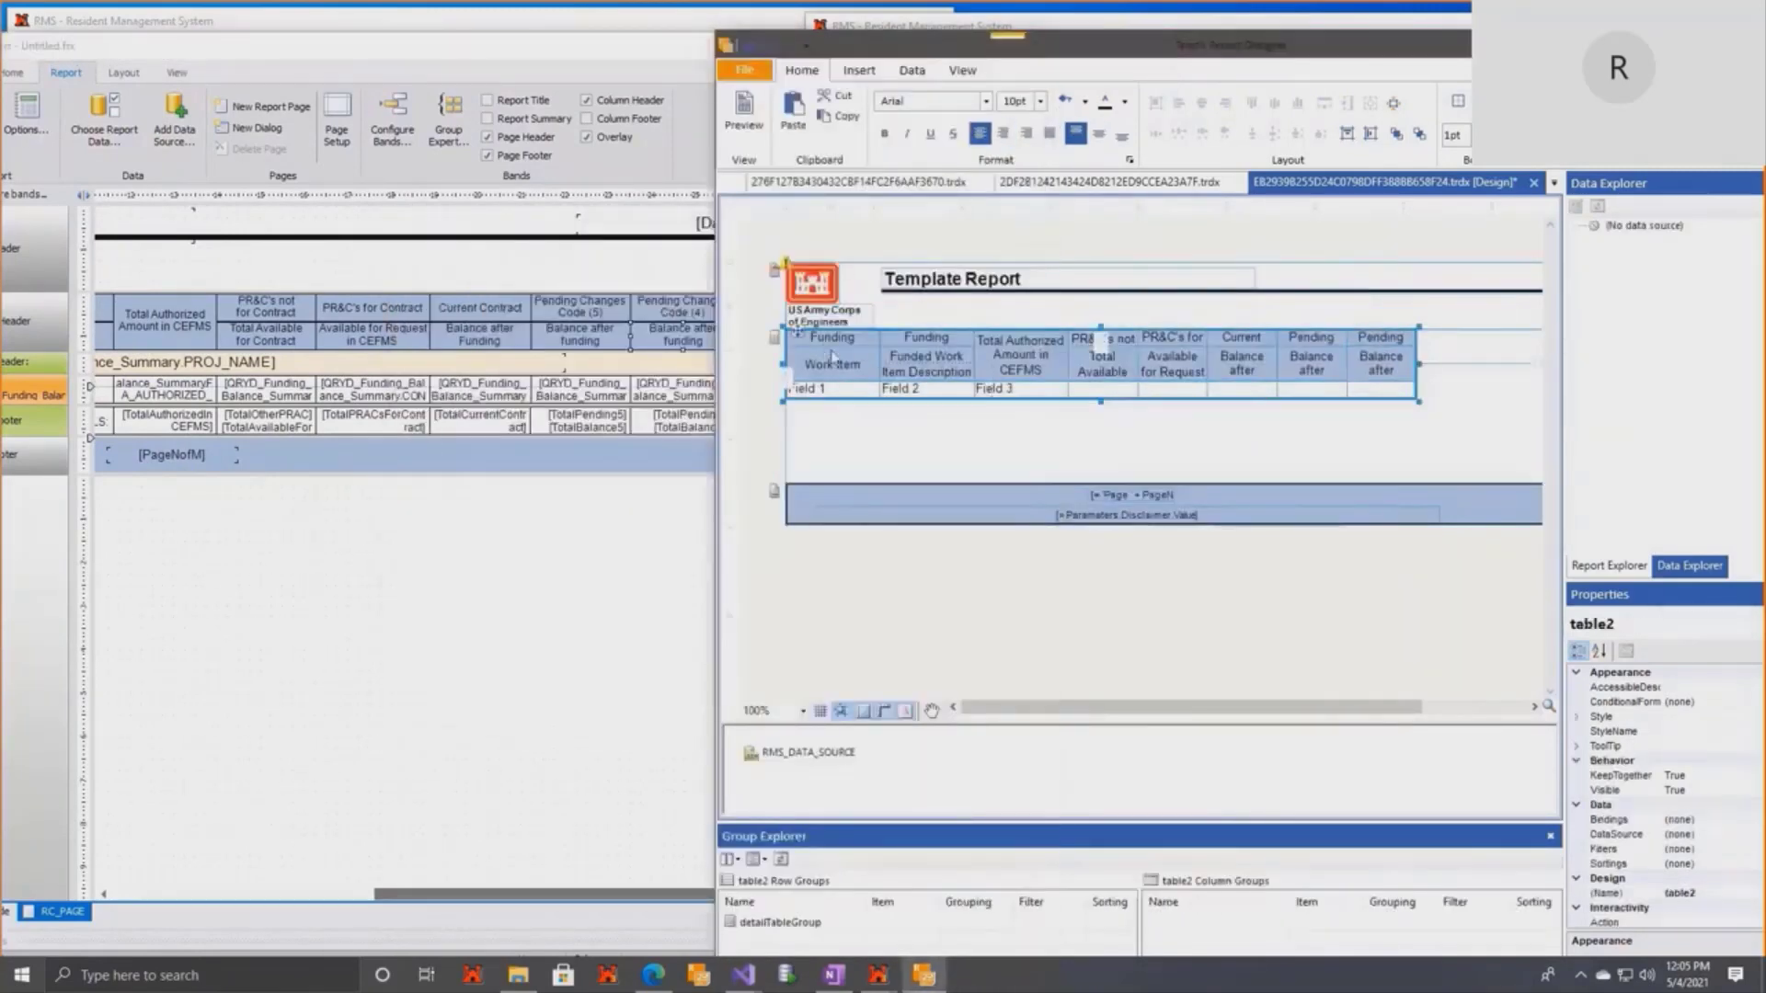
# Widen the whole table so it spans the full width of the report page.
pyautogui.click(803, 336)
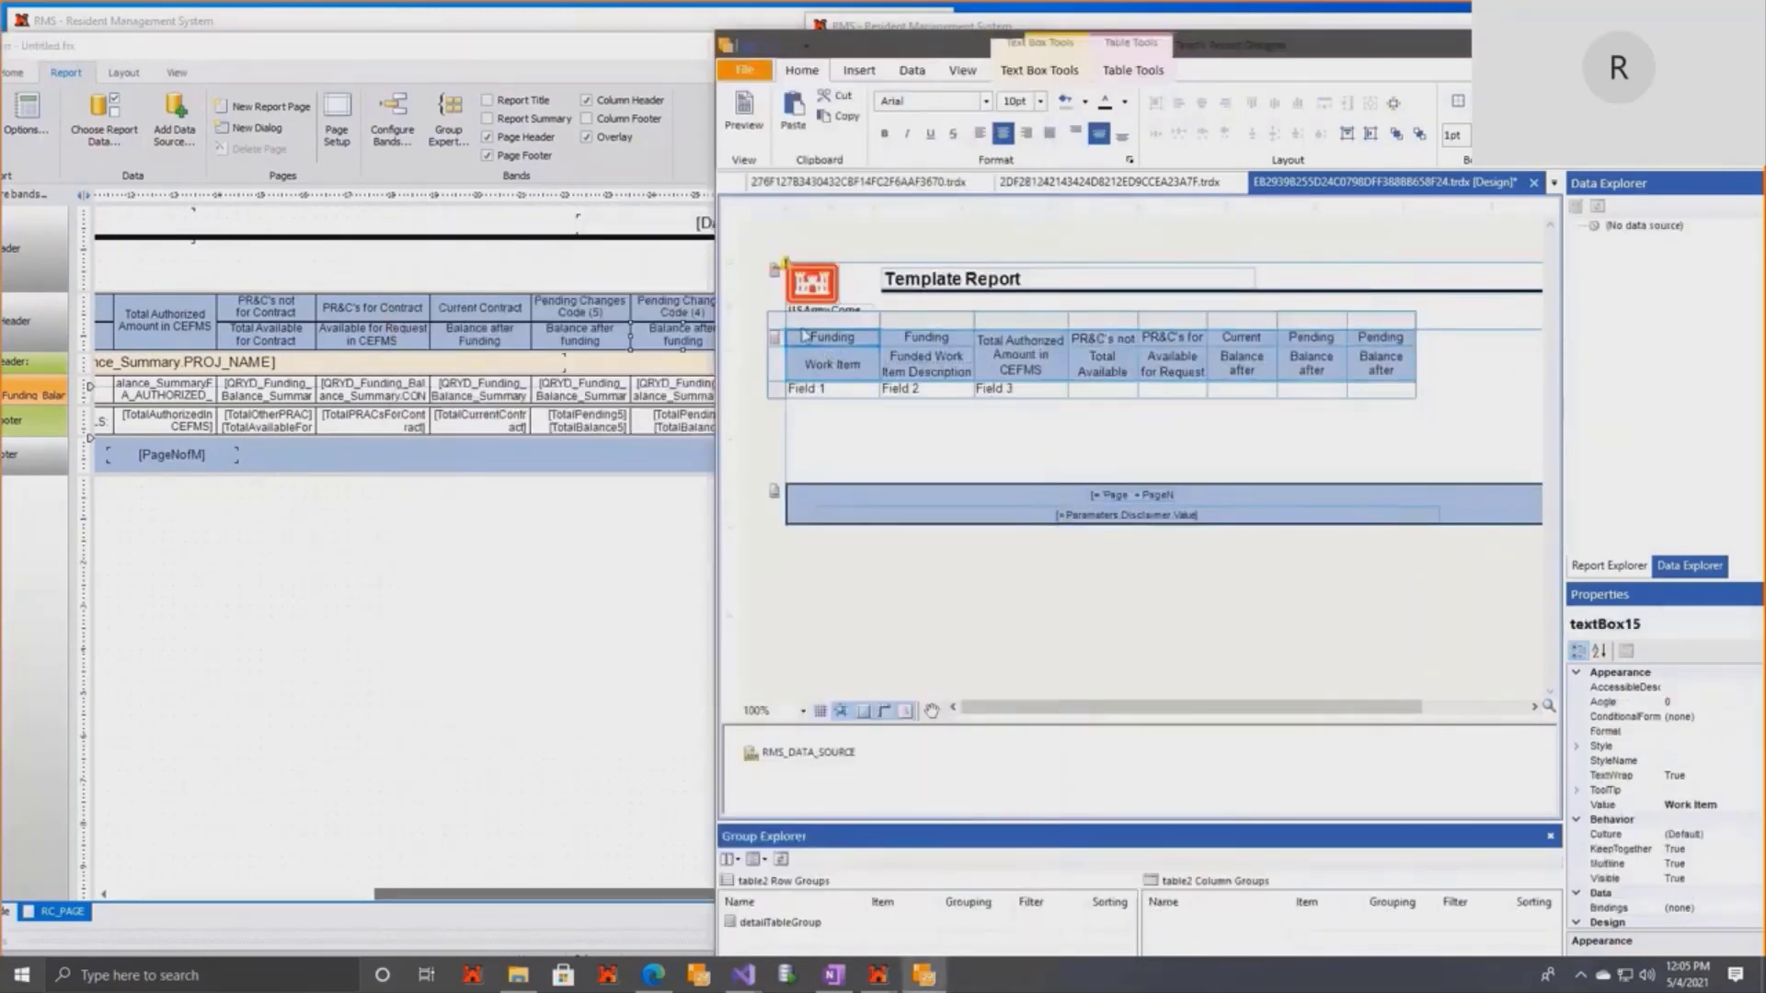
pyautogui.click(786, 319)
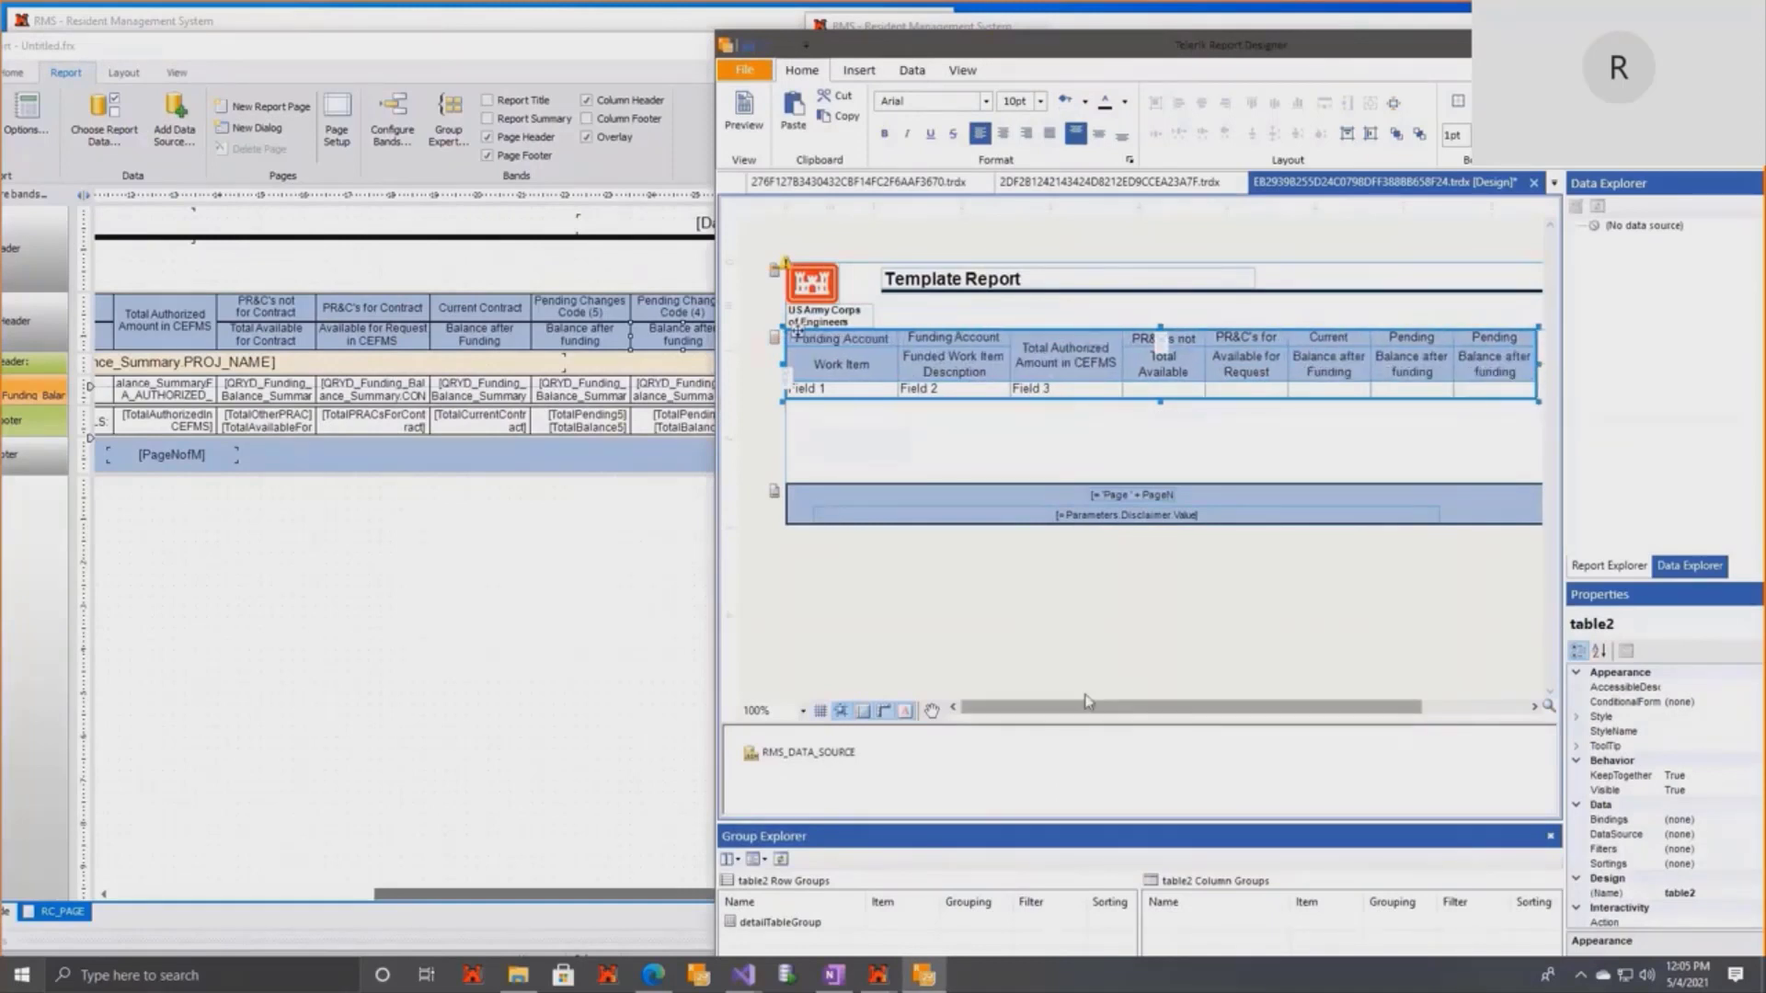
pyautogui.moveTo(1089, 703); pyautogui.dragTo(1279, 696)
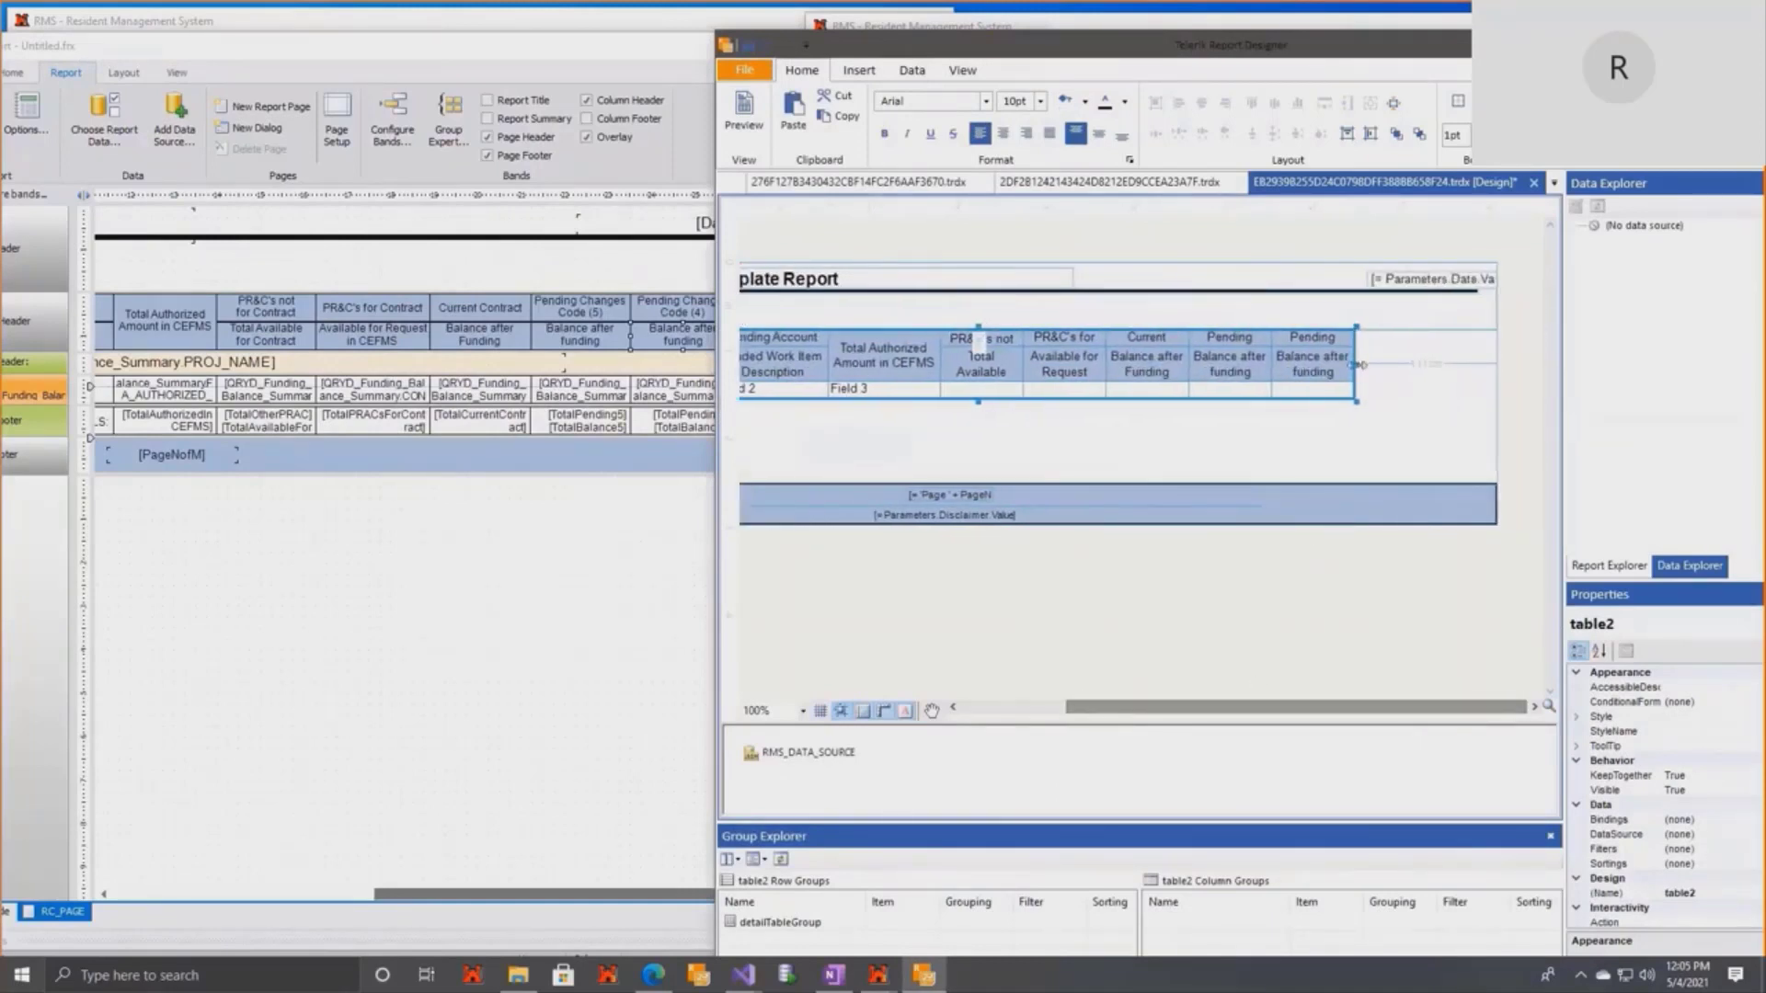
pyautogui.moveTo(1358, 364); pyautogui.dragTo(1502, 364)
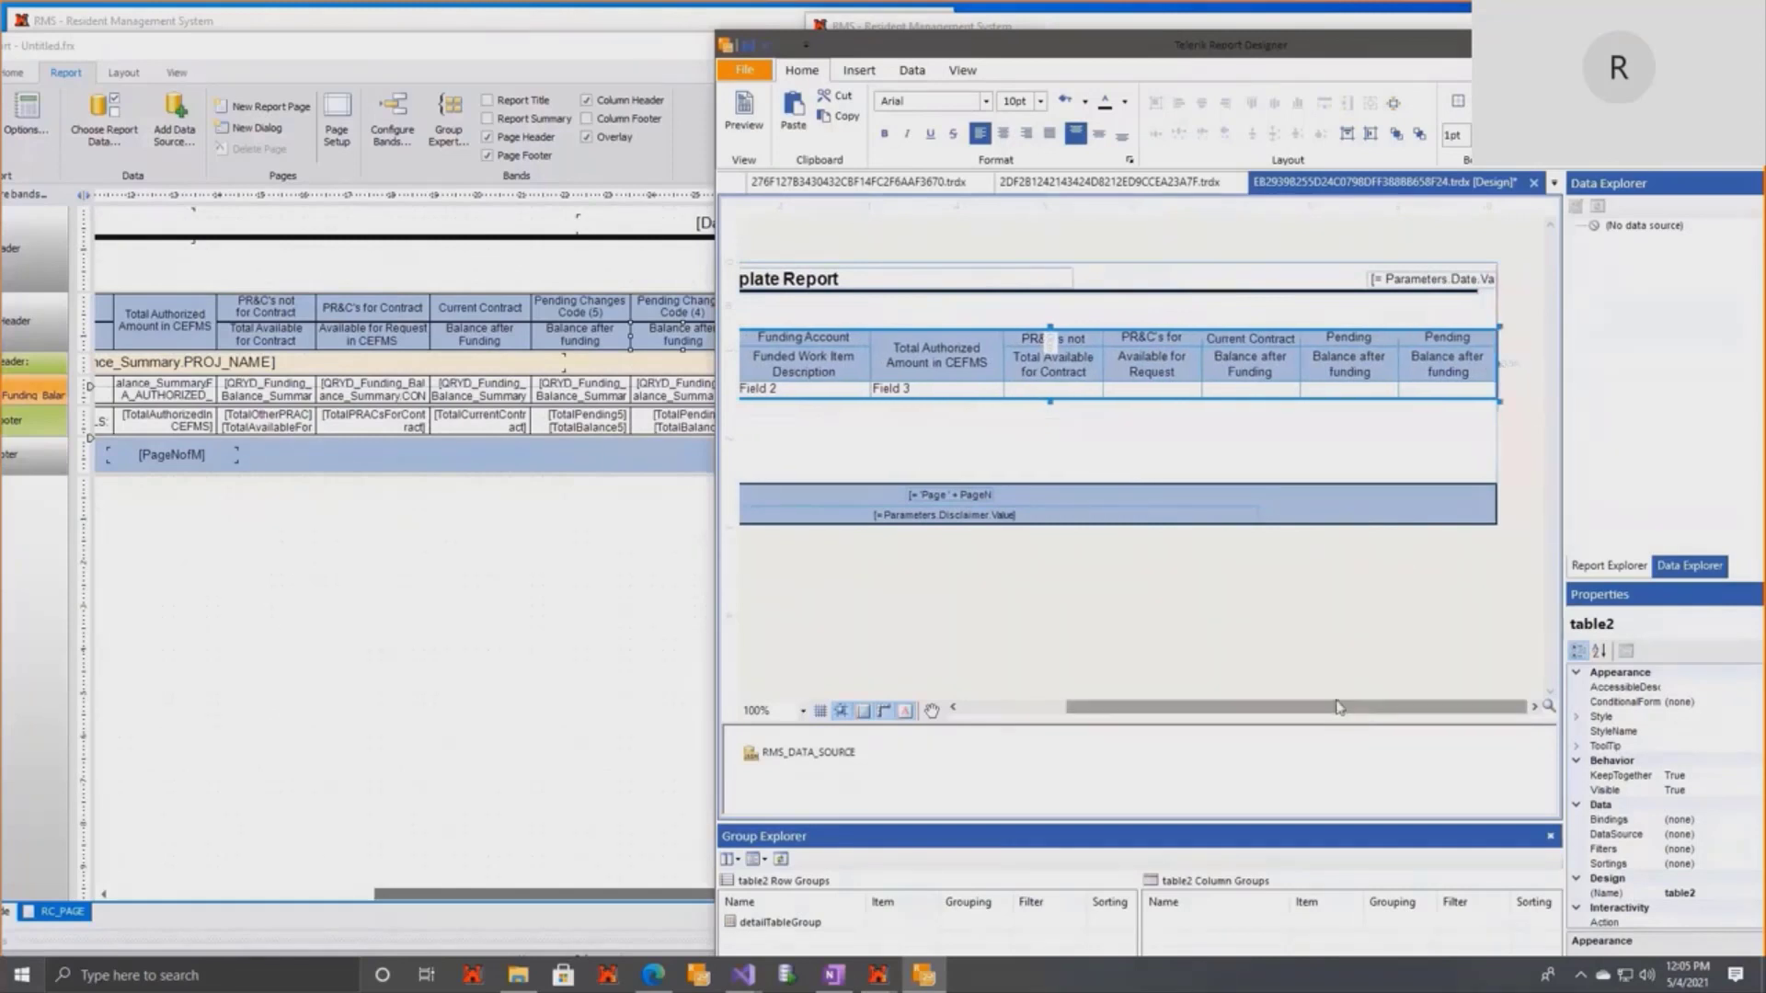
pyautogui.moveTo(1338, 707); pyautogui.dragTo(943, 712)
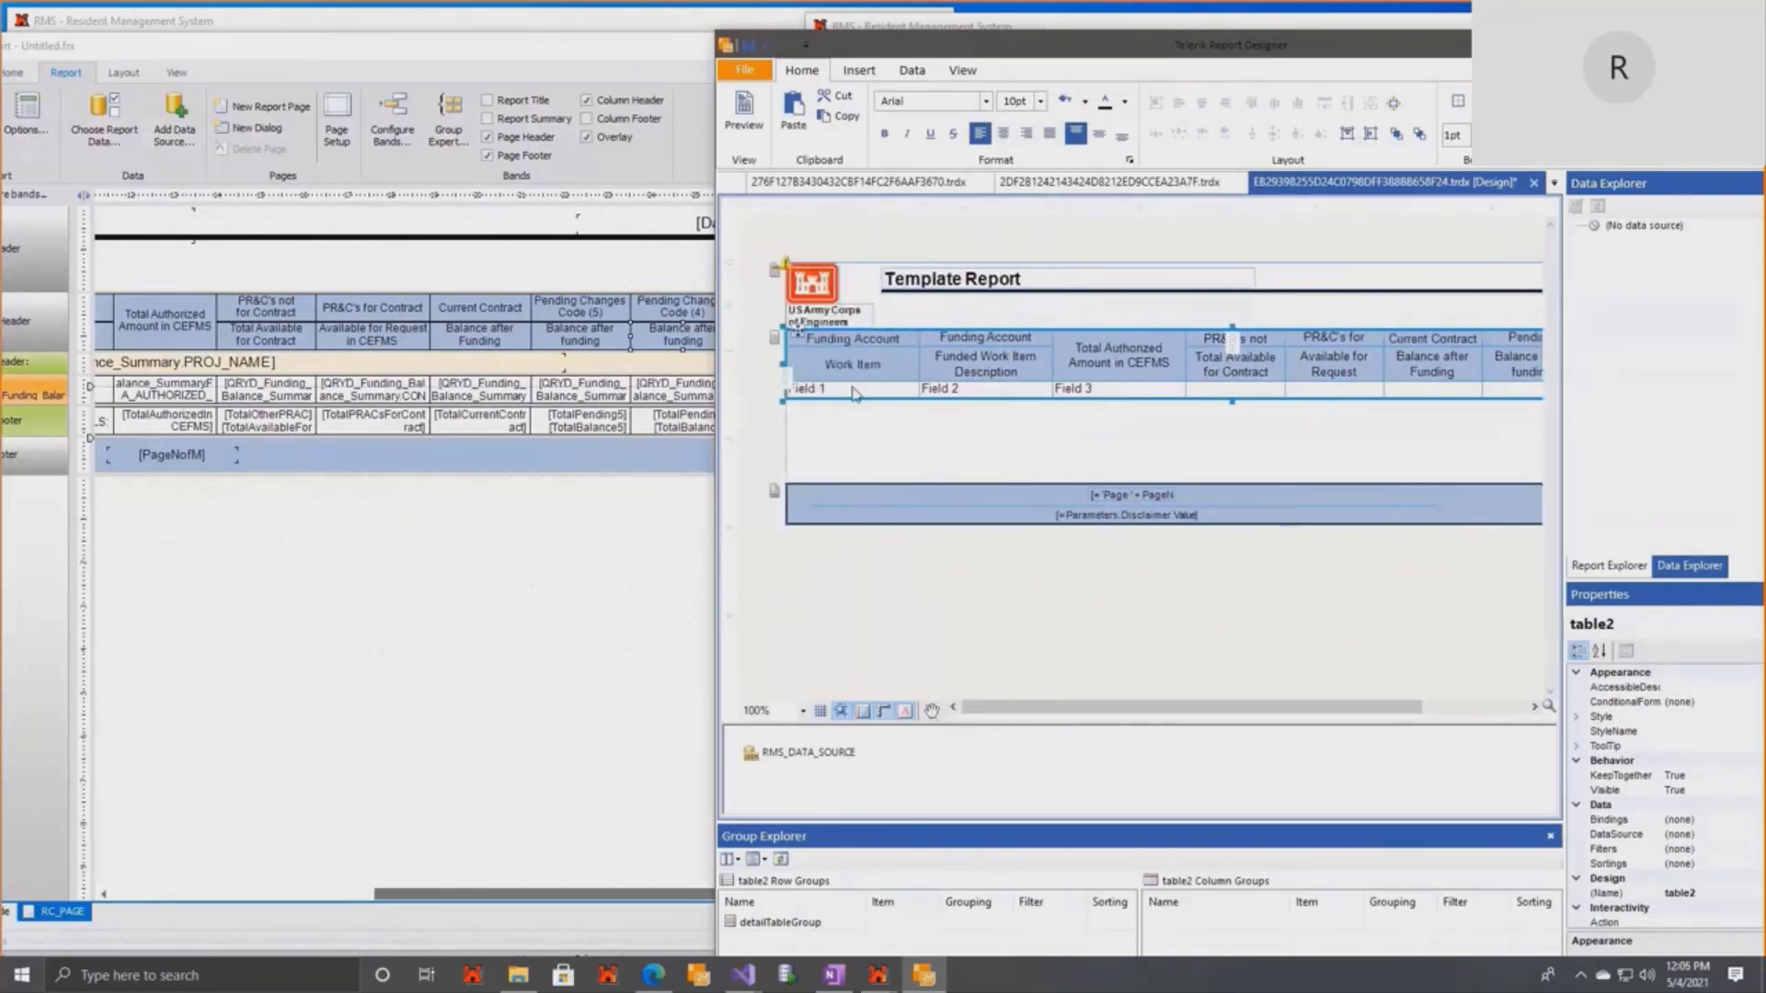
# Increase the height of the table's first header row so the two-line headings fit.
pyautogui.click(791, 345)
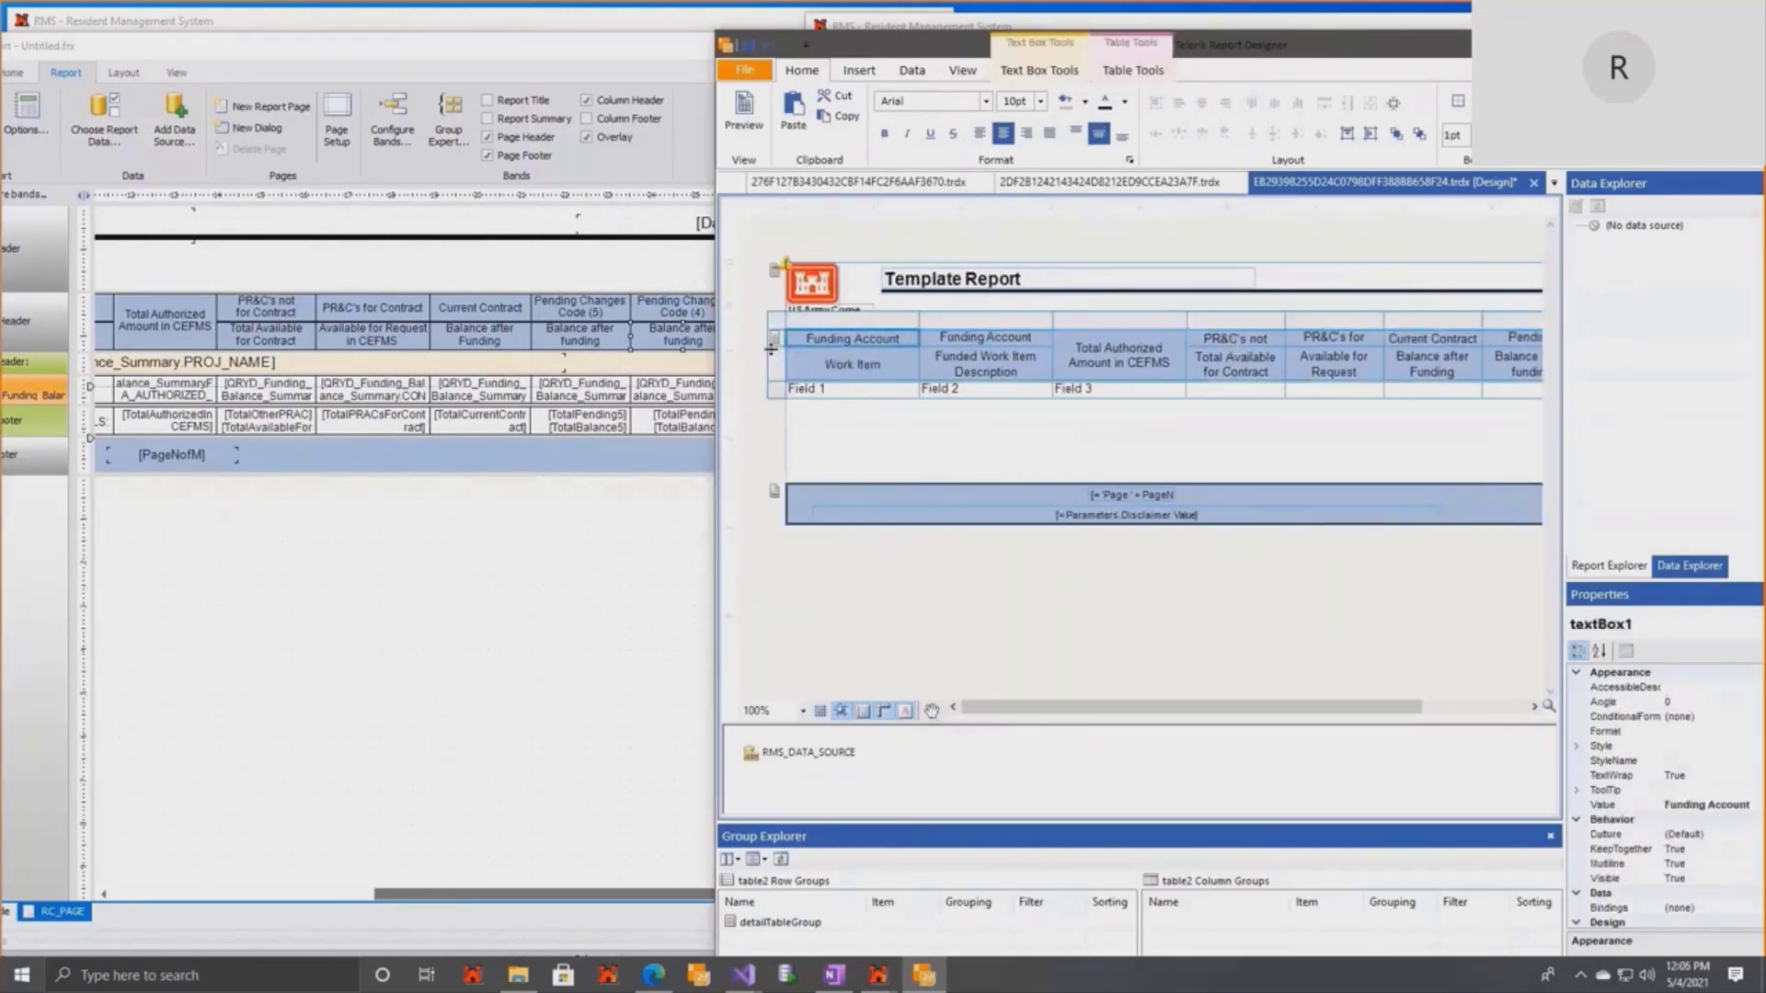
pyautogui.moveTo(774, 348); pyautogui.dragTo(769, 361)
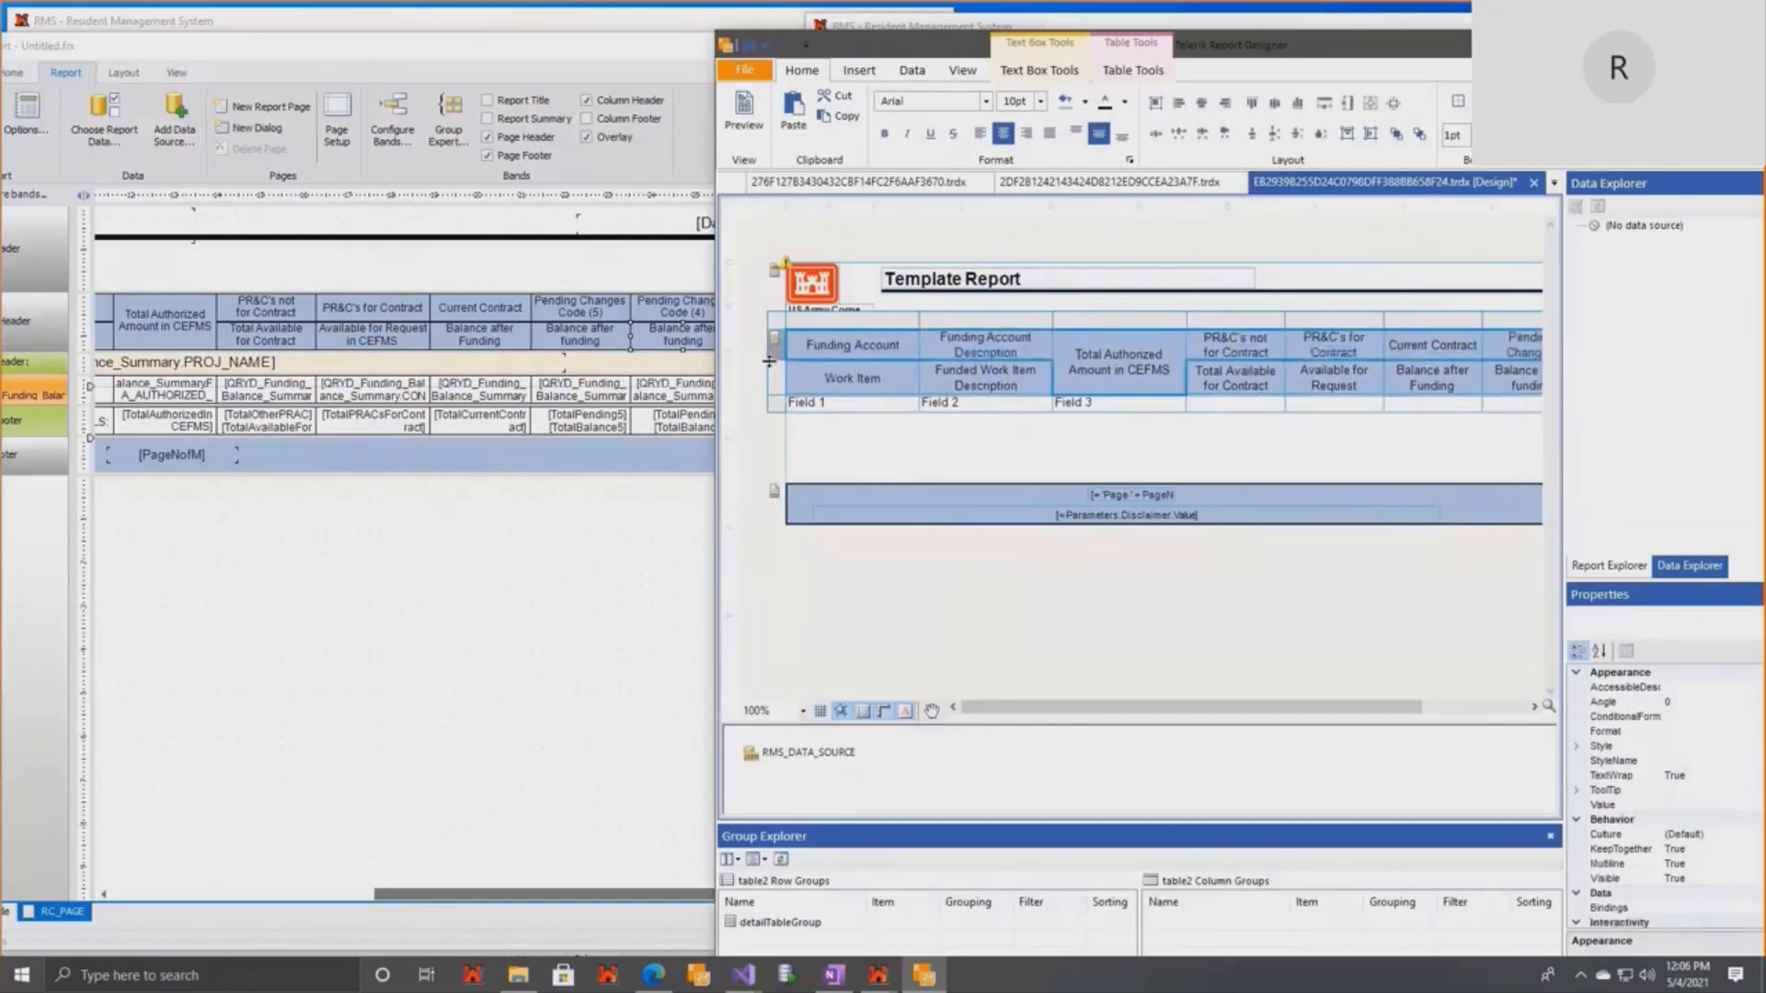
pyautogui.click(980, 445)
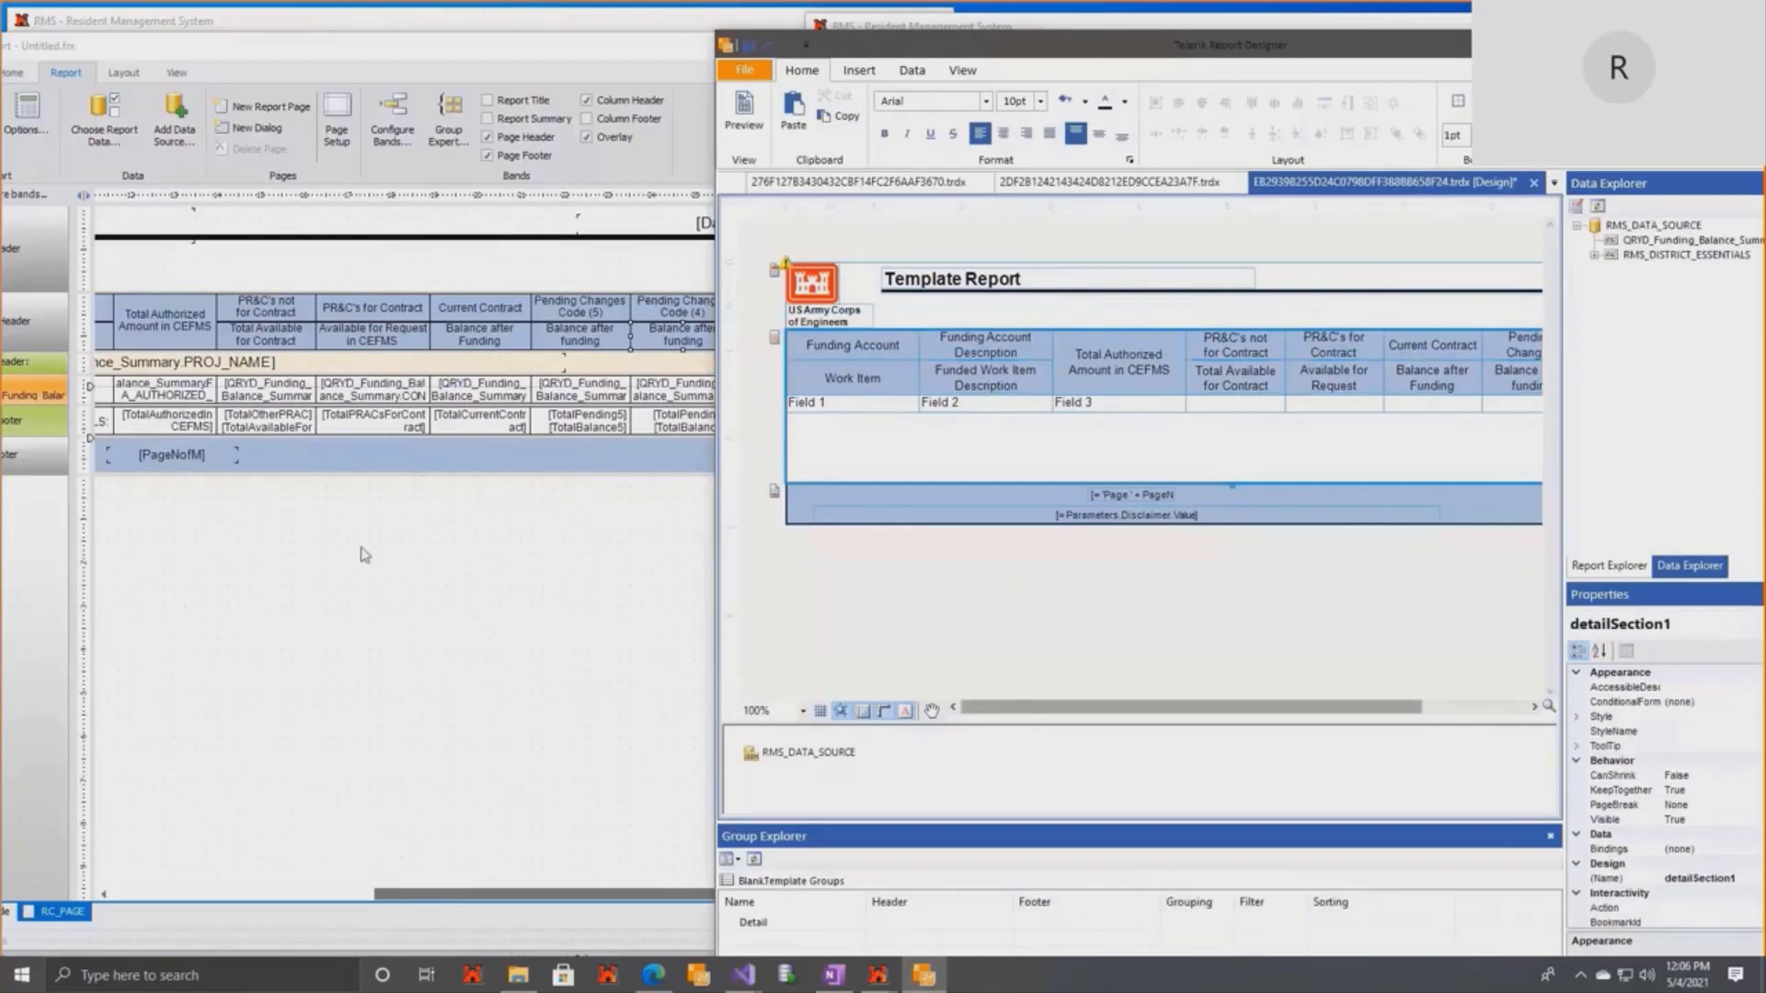
# Configure RMS_DATA_SOURCE with the data selector $.QRYD_Funding_Balance_Summary, copying the name from the inline JSON.
pyautogui.moveTo(474, 908); pyautogui.dragTo(138, 909)
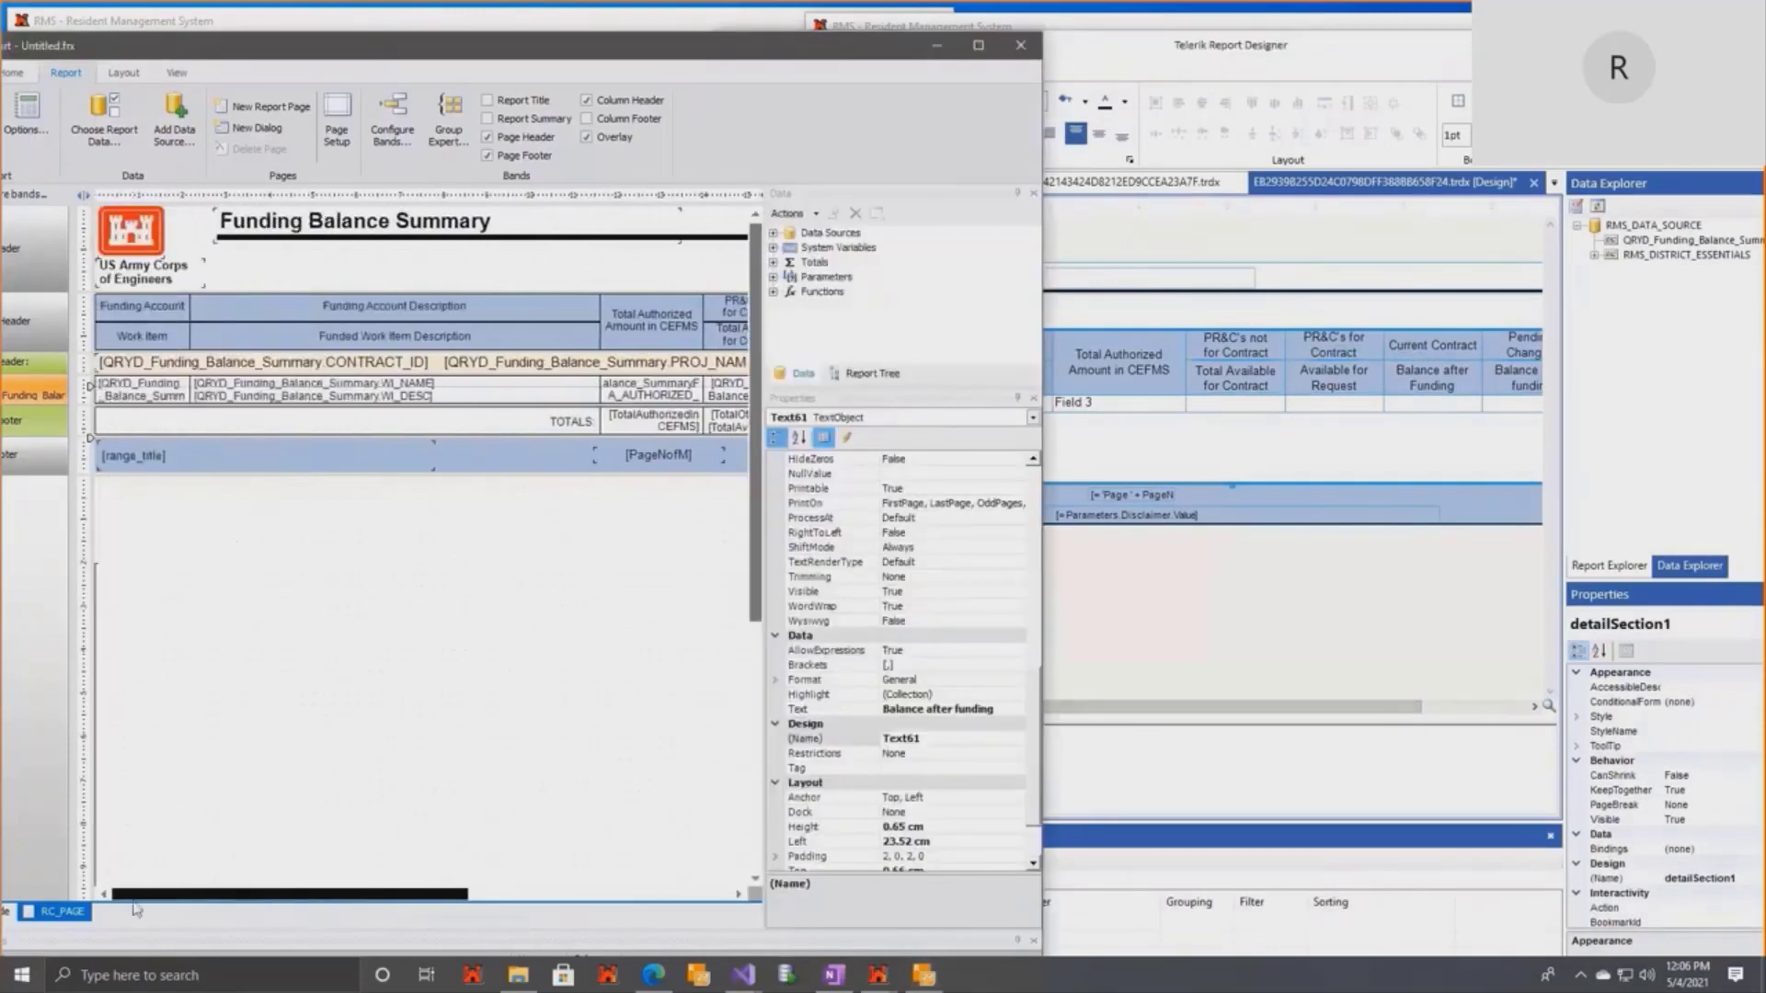
pyautogui.click(1243, 597)
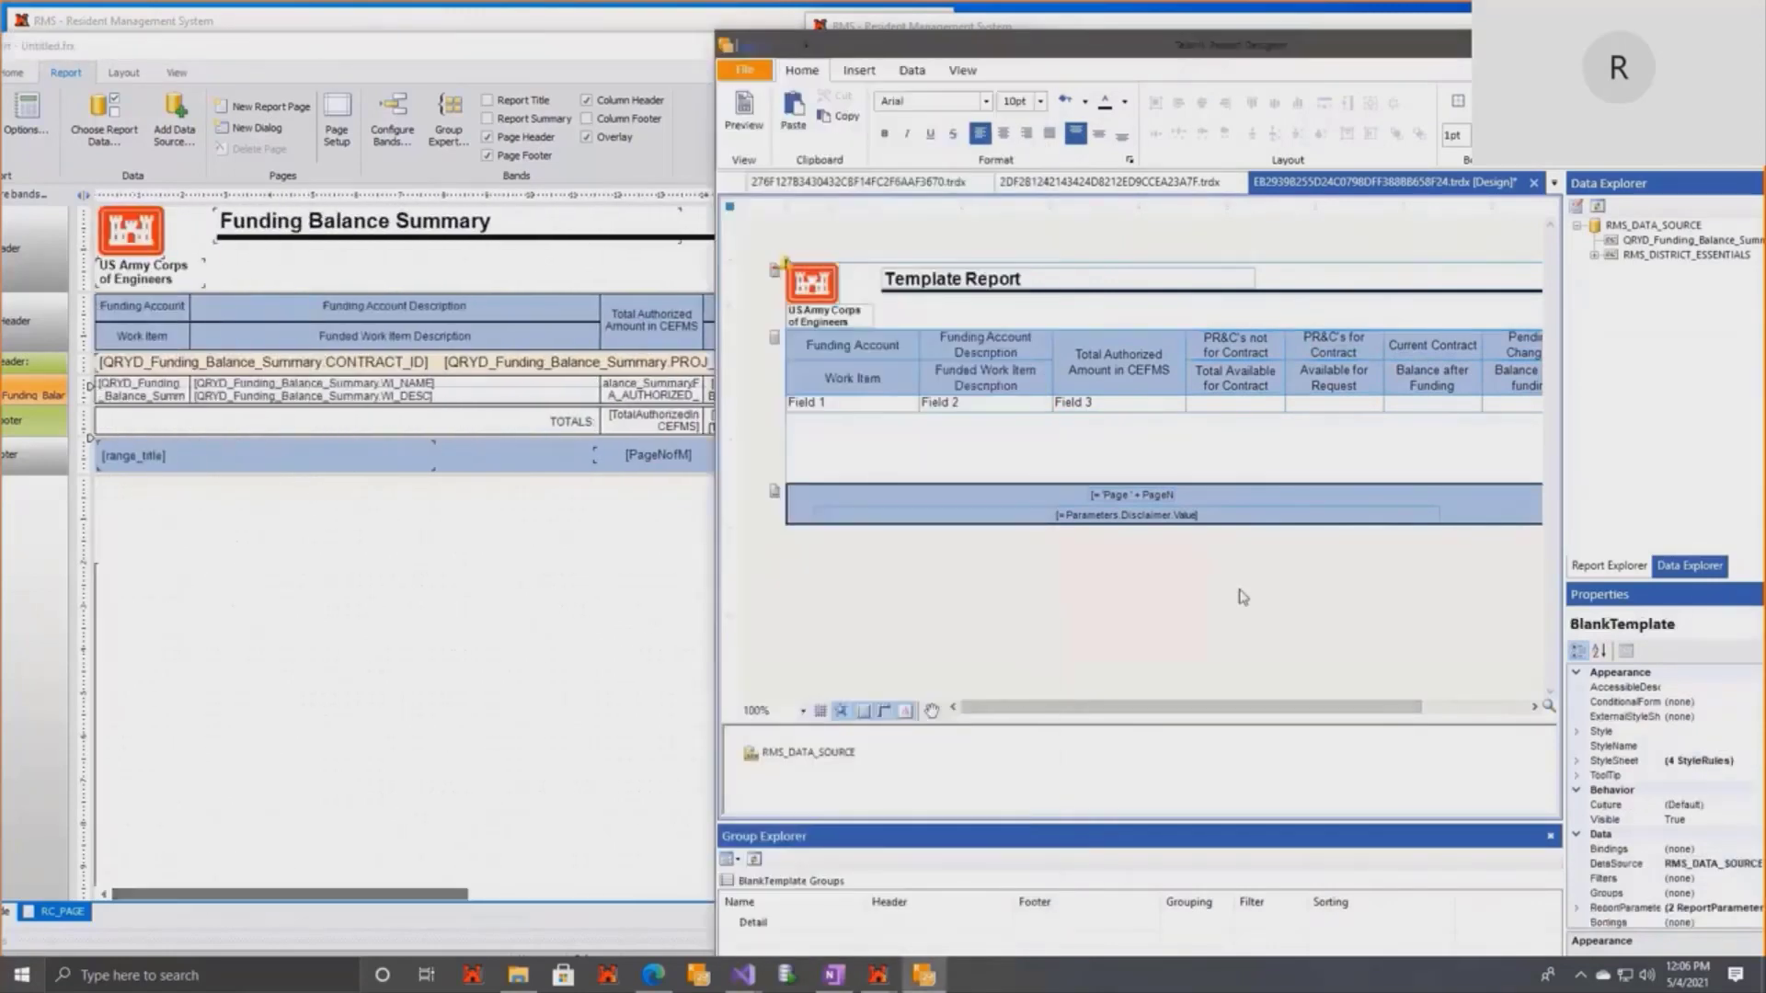
pyautogui.rightClick(814, 754)
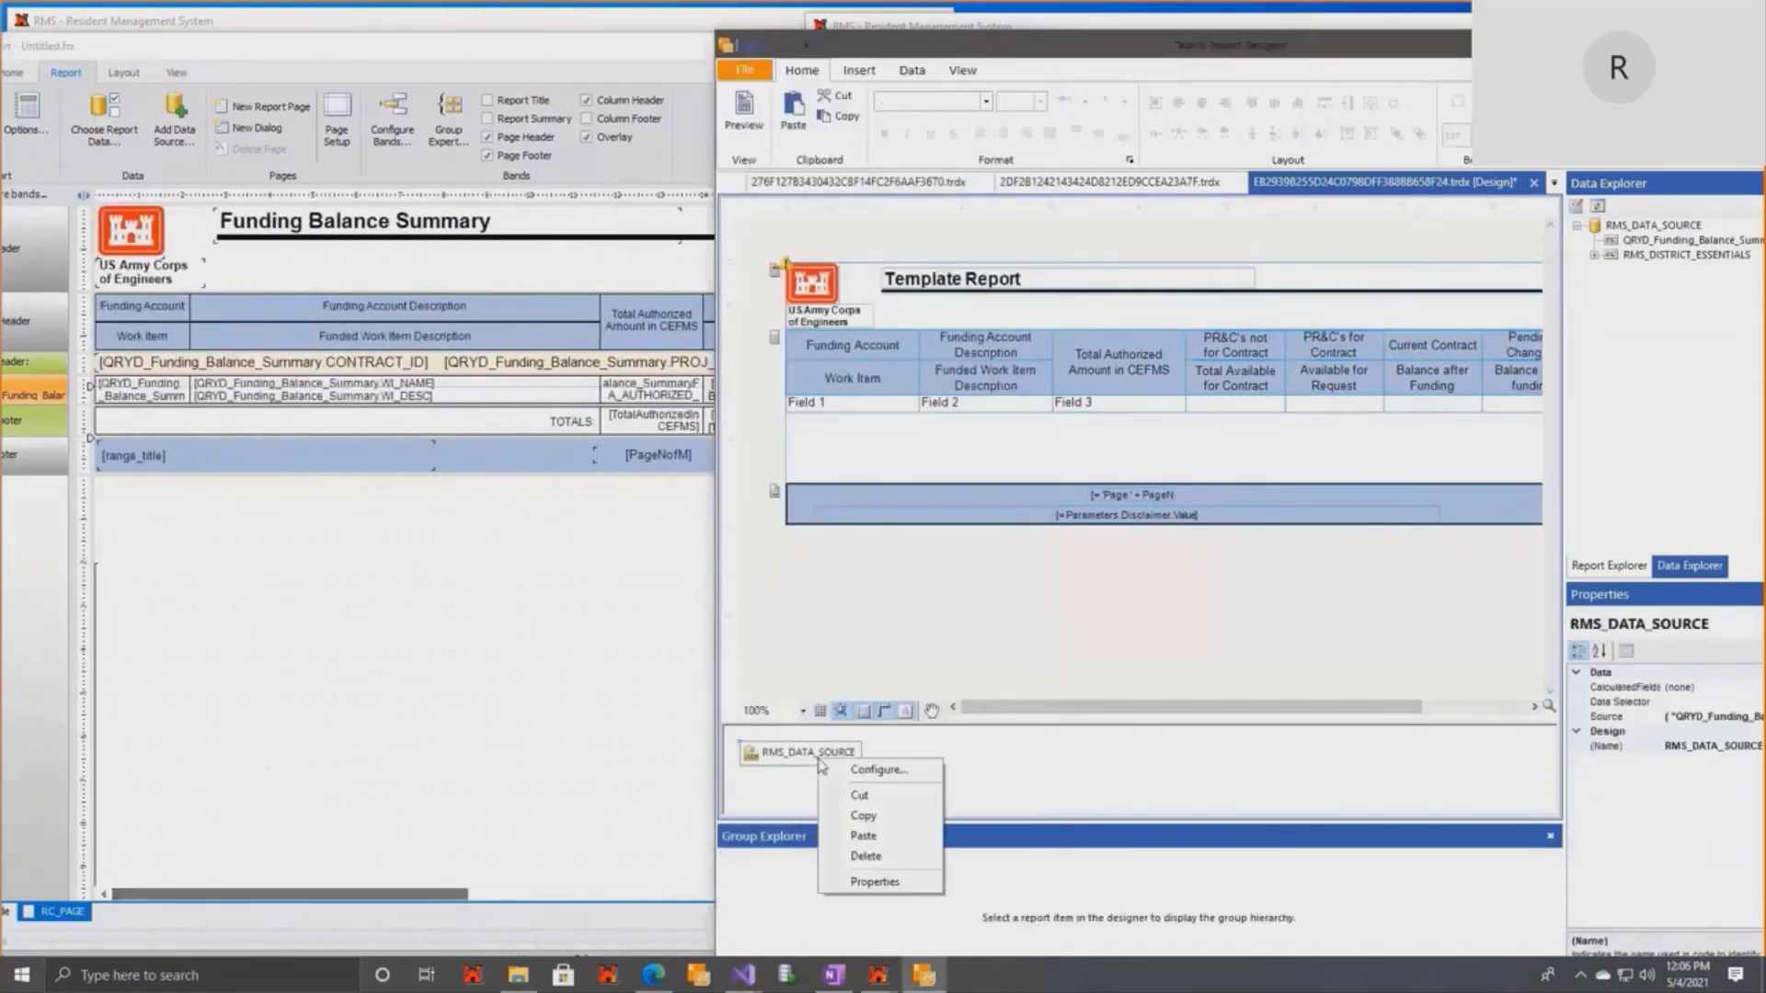
pyautogui.click(891, 774)
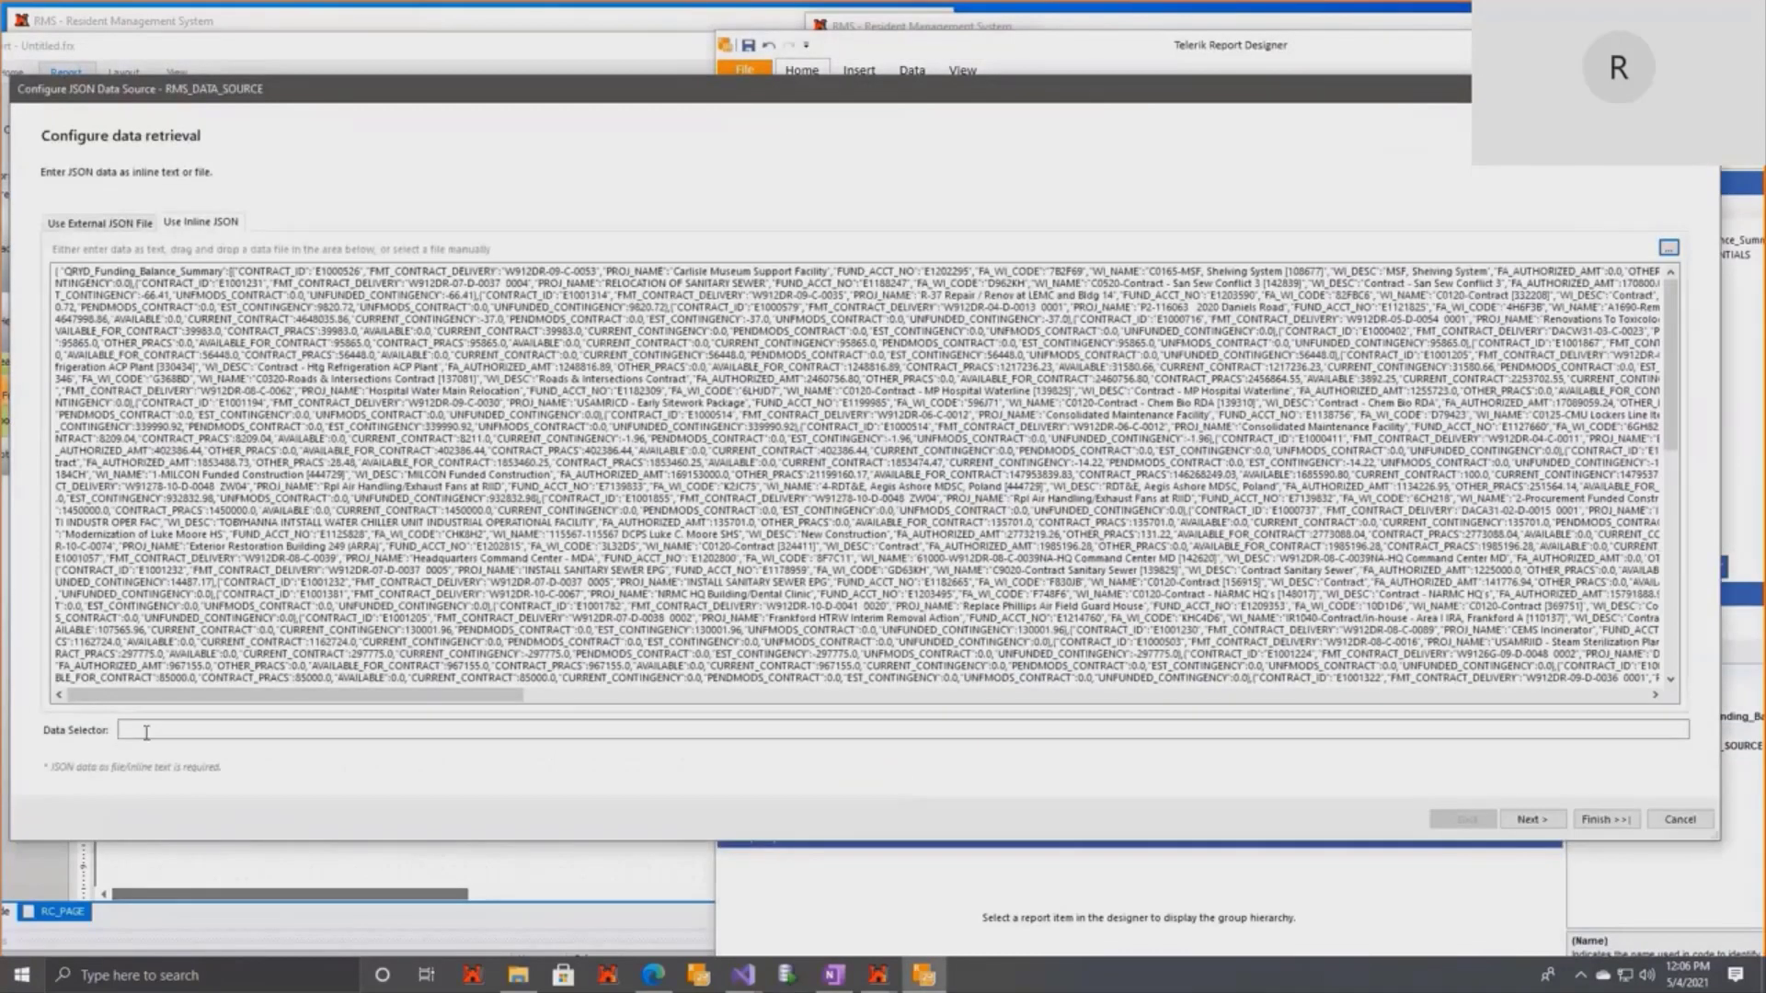
pyautogui.click(220, 729)
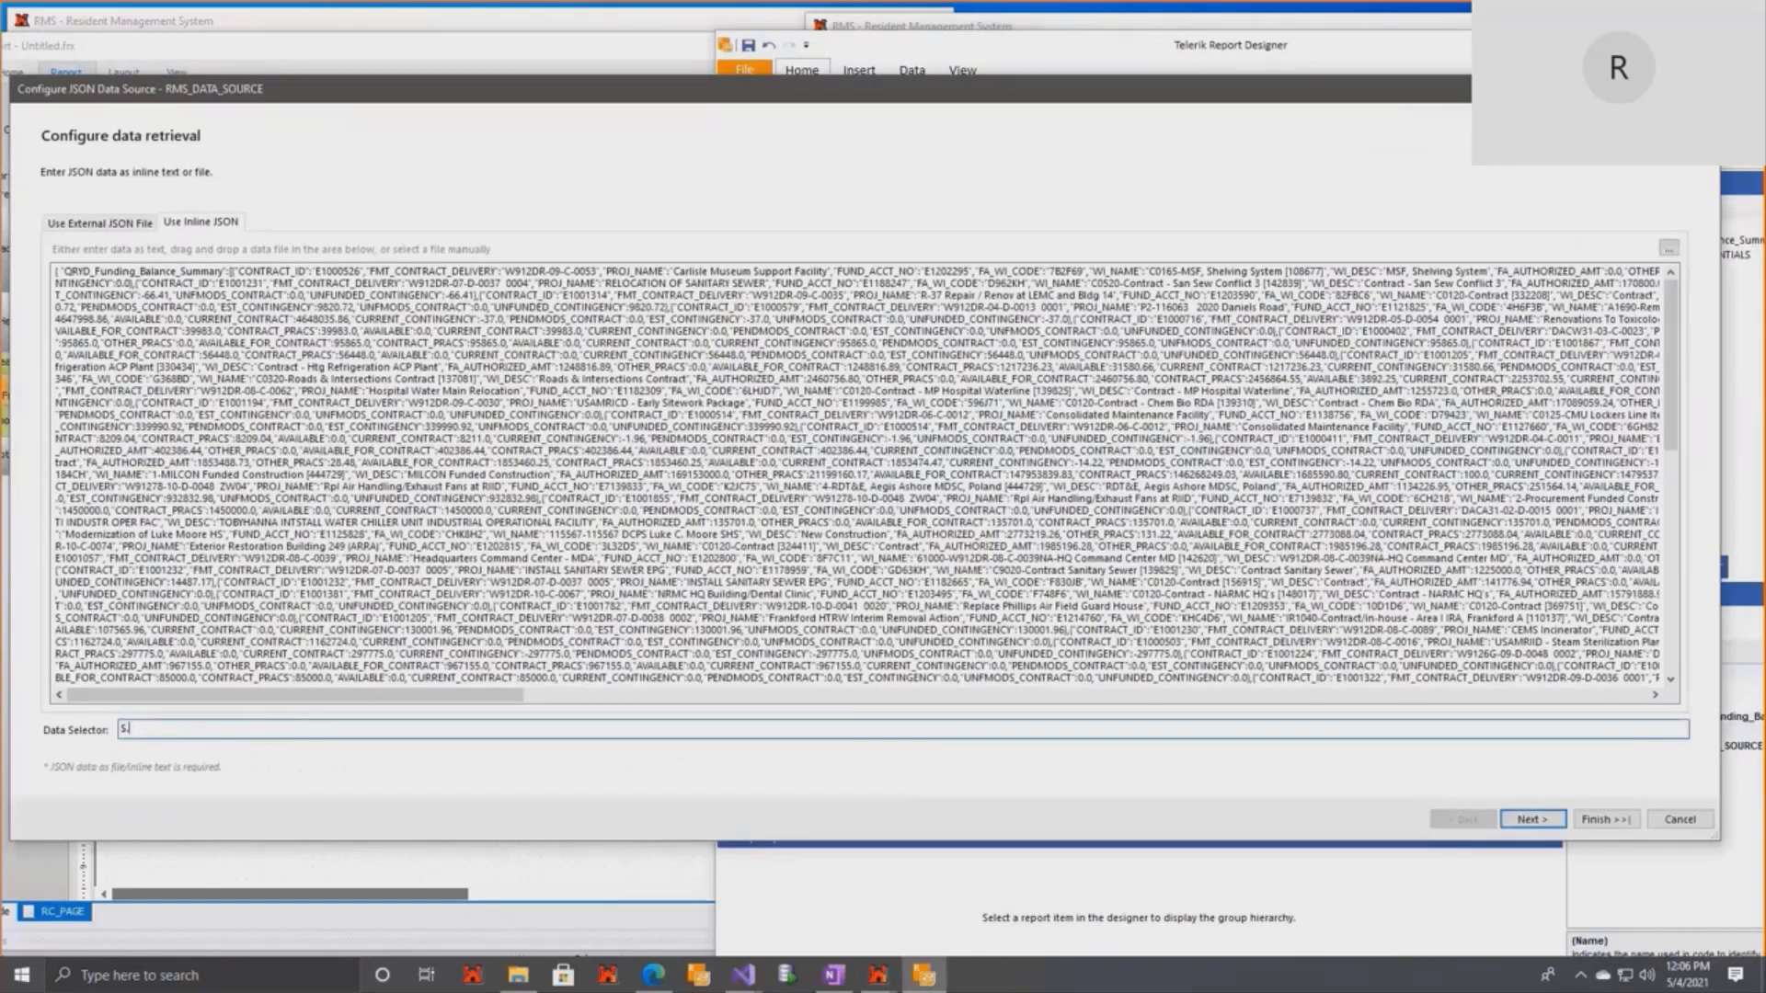
pyautogui.write('$.')
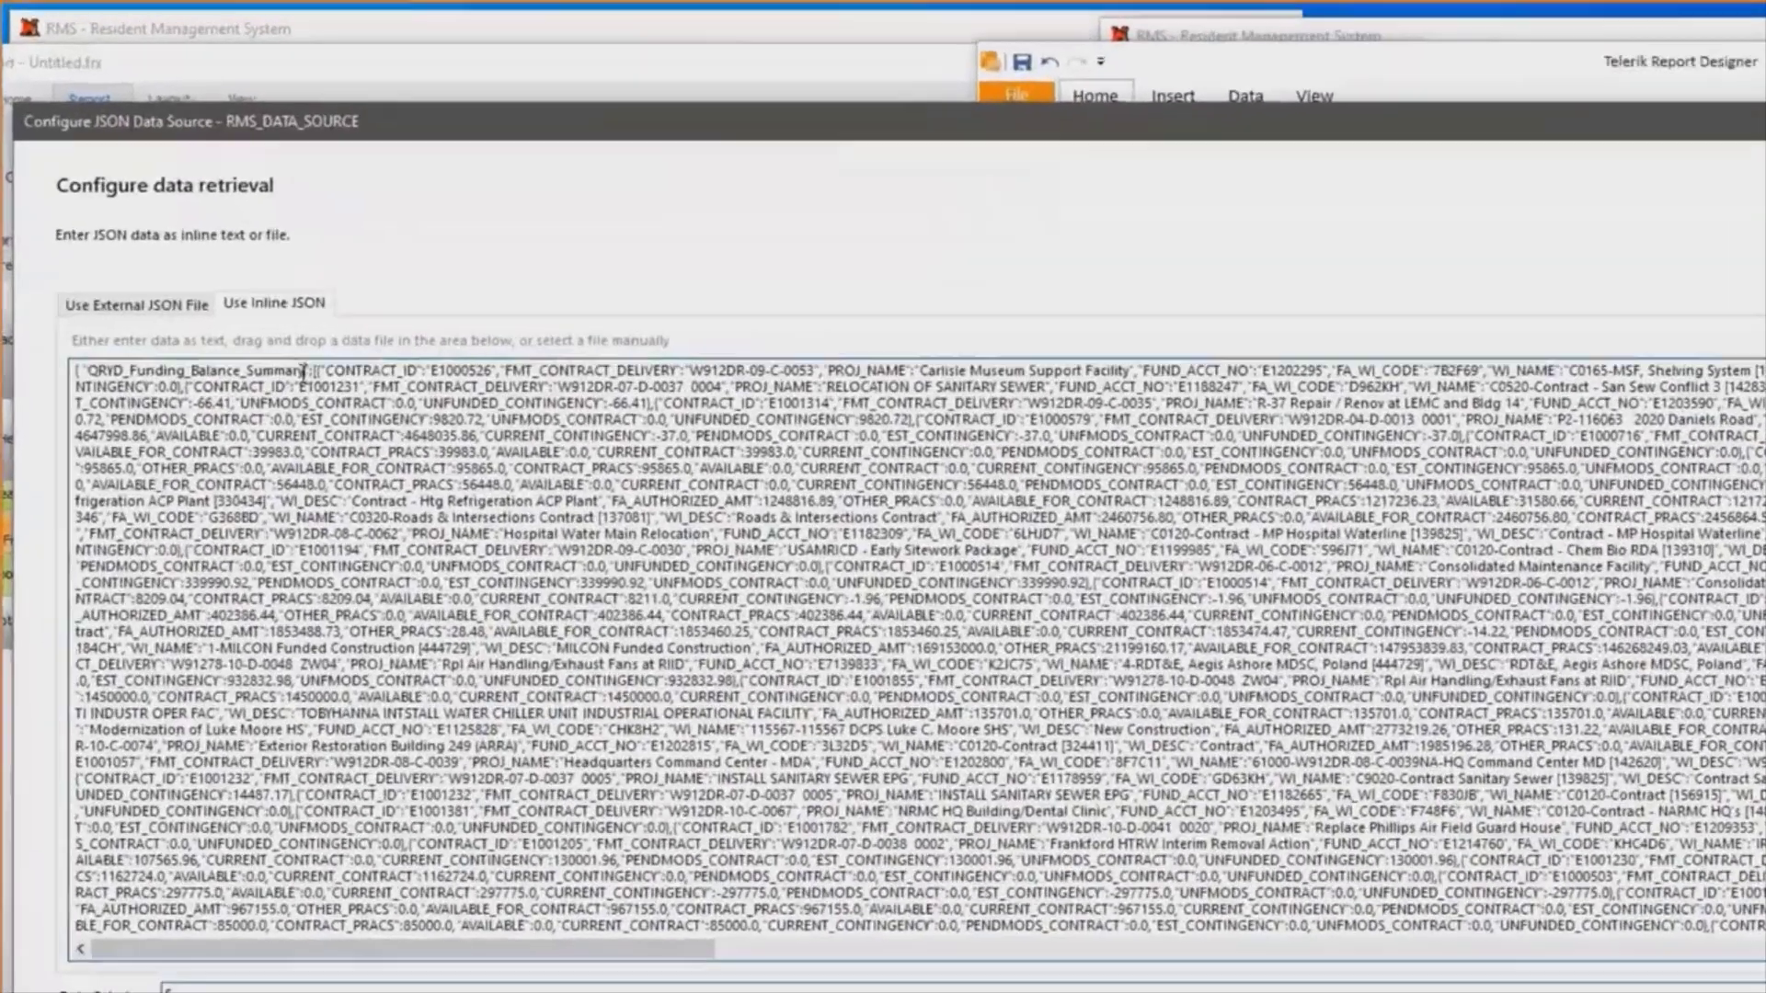
pyautogui.moveTo(227, 272); pyautogui.dragTo(65, 272)
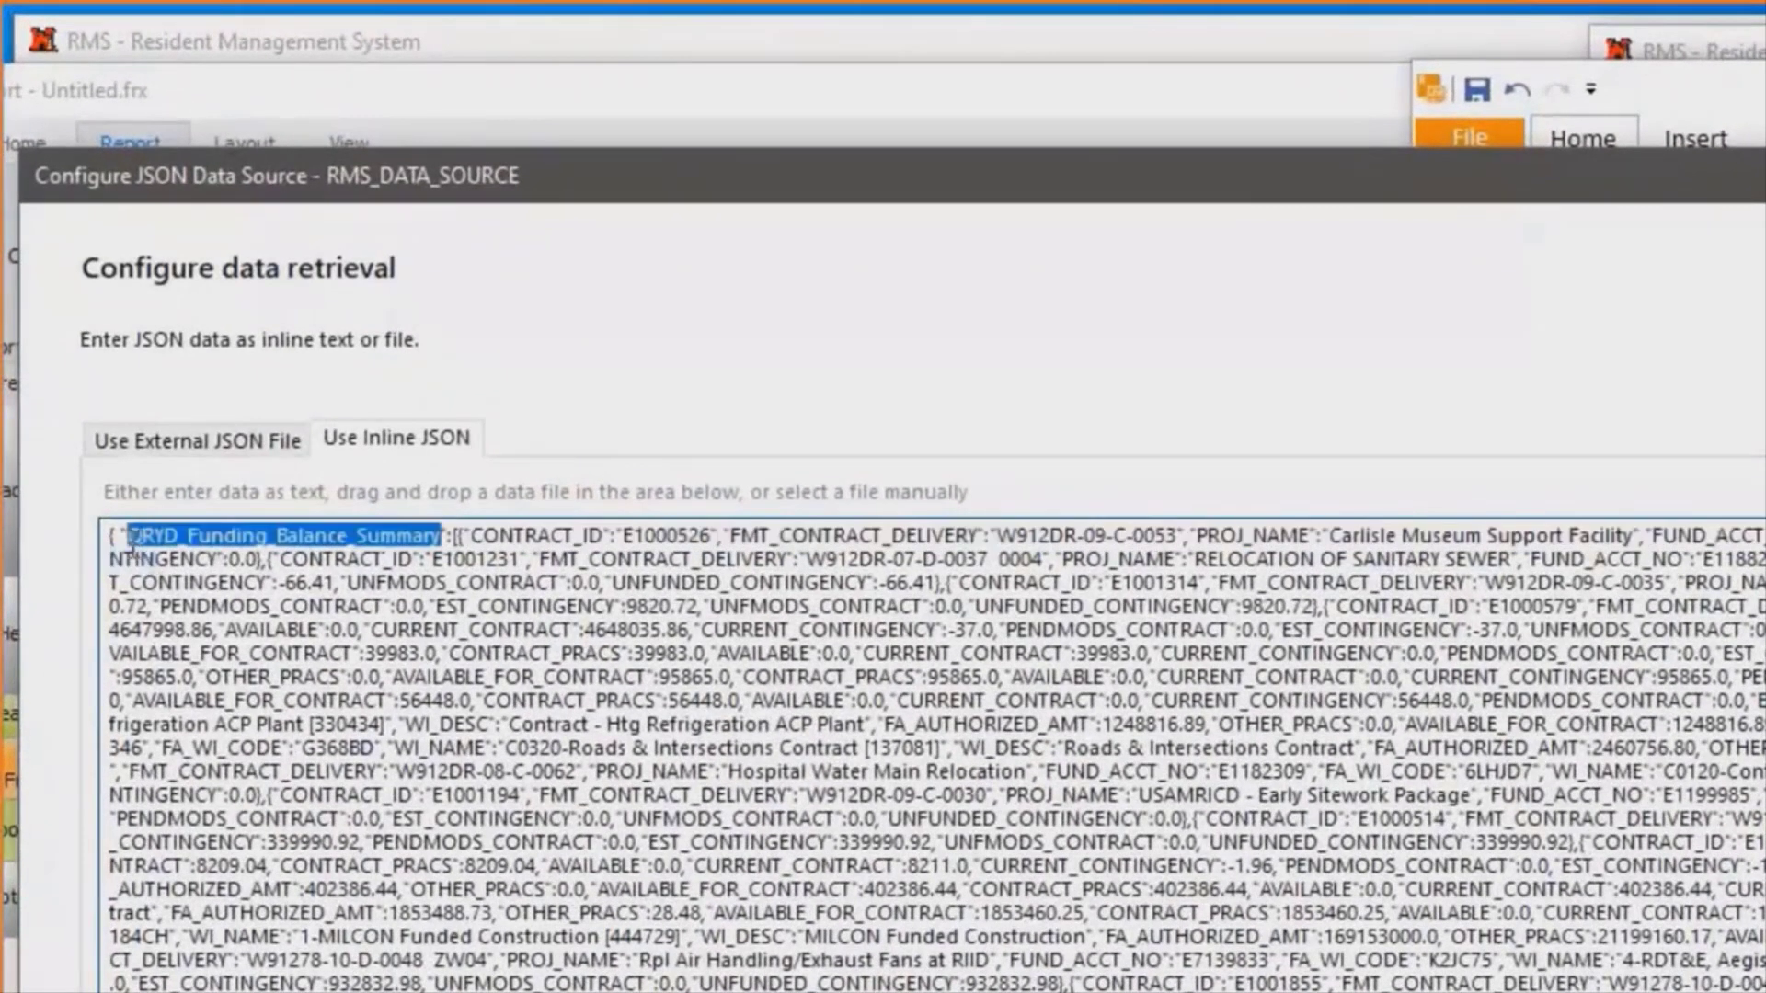
pyautogui.hotkey('ctrl', 'c')
pyautogui.click(387, 616)
pyautogui.hotkey('ctrl', 'v')
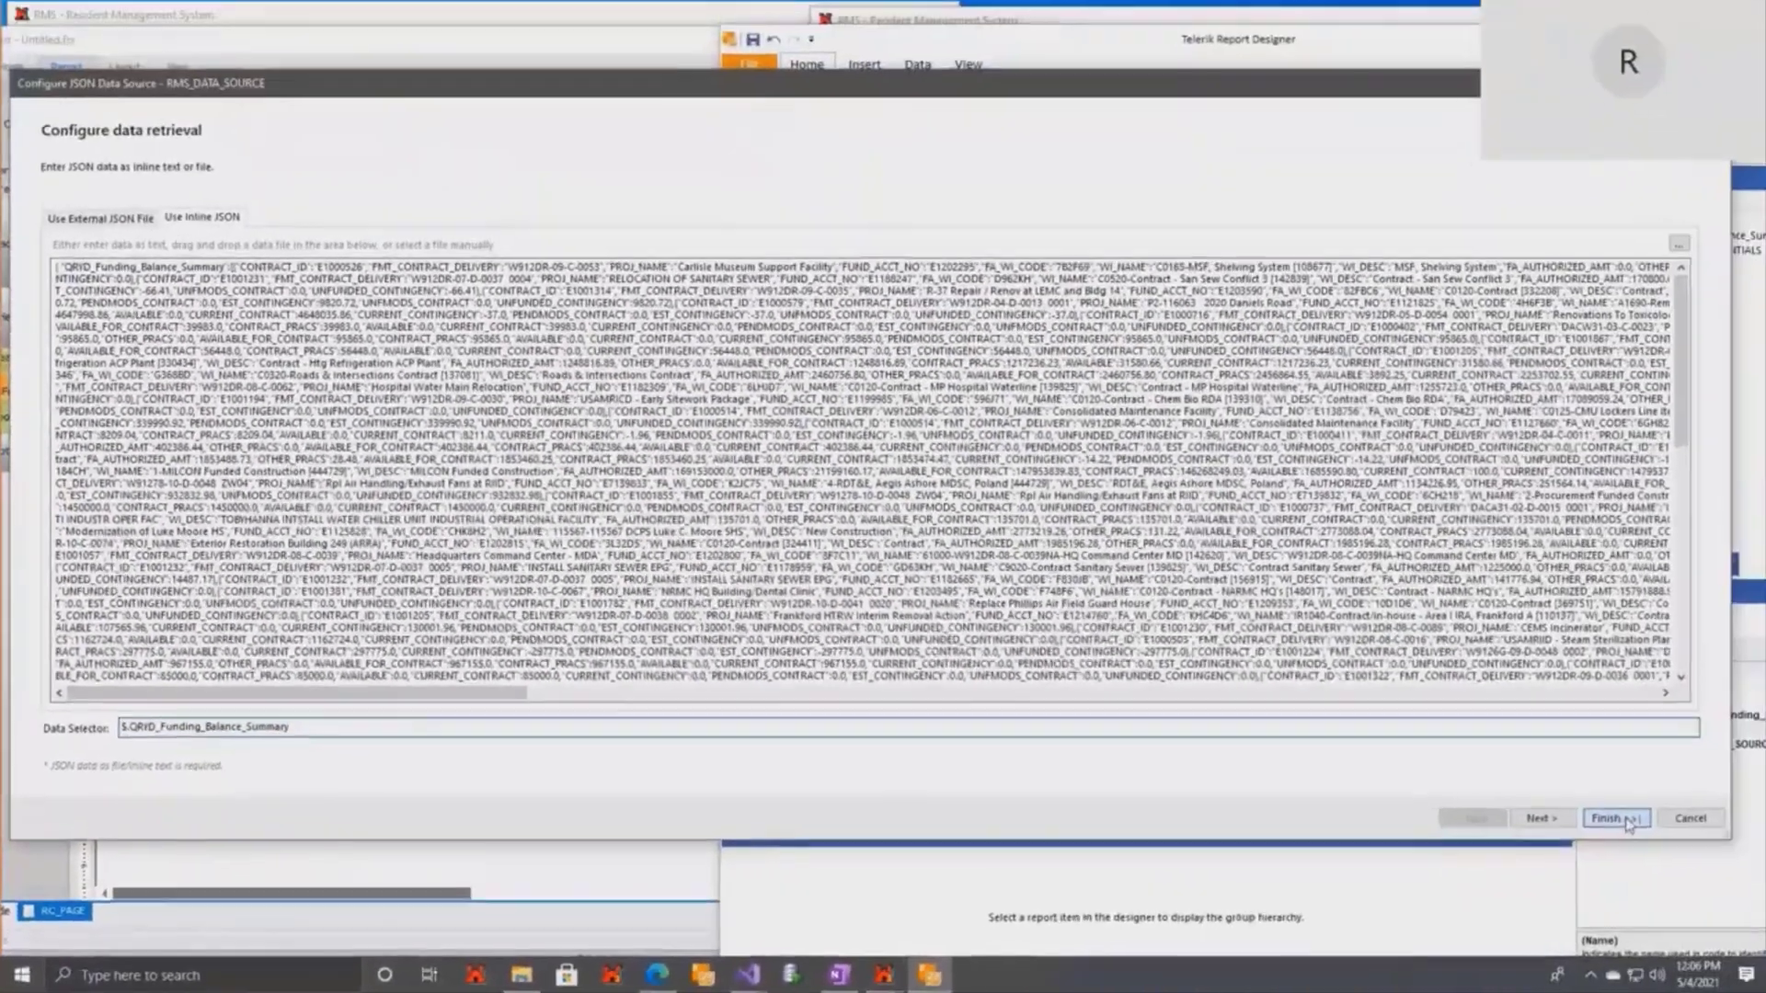
pyautogui.click(1616, 821)
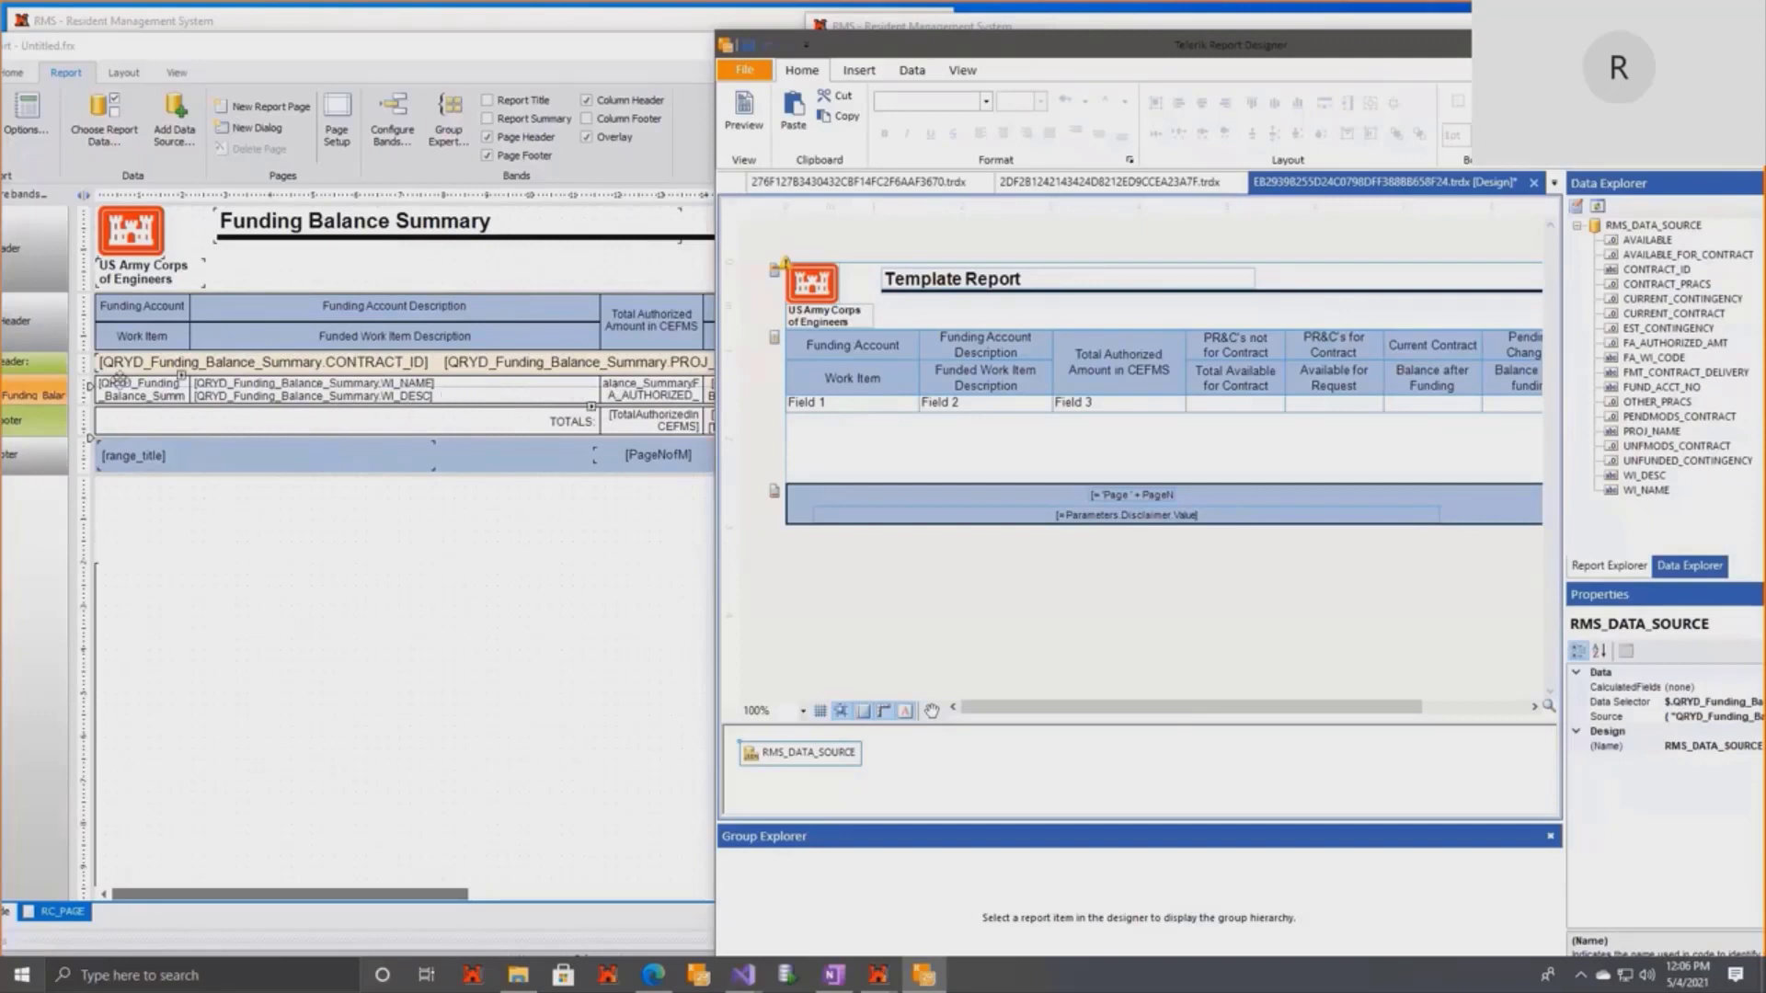
# Examine the field expressions in the first detail cell of the Funding Balance Summary source report.
pyautogui.click(151, 391)
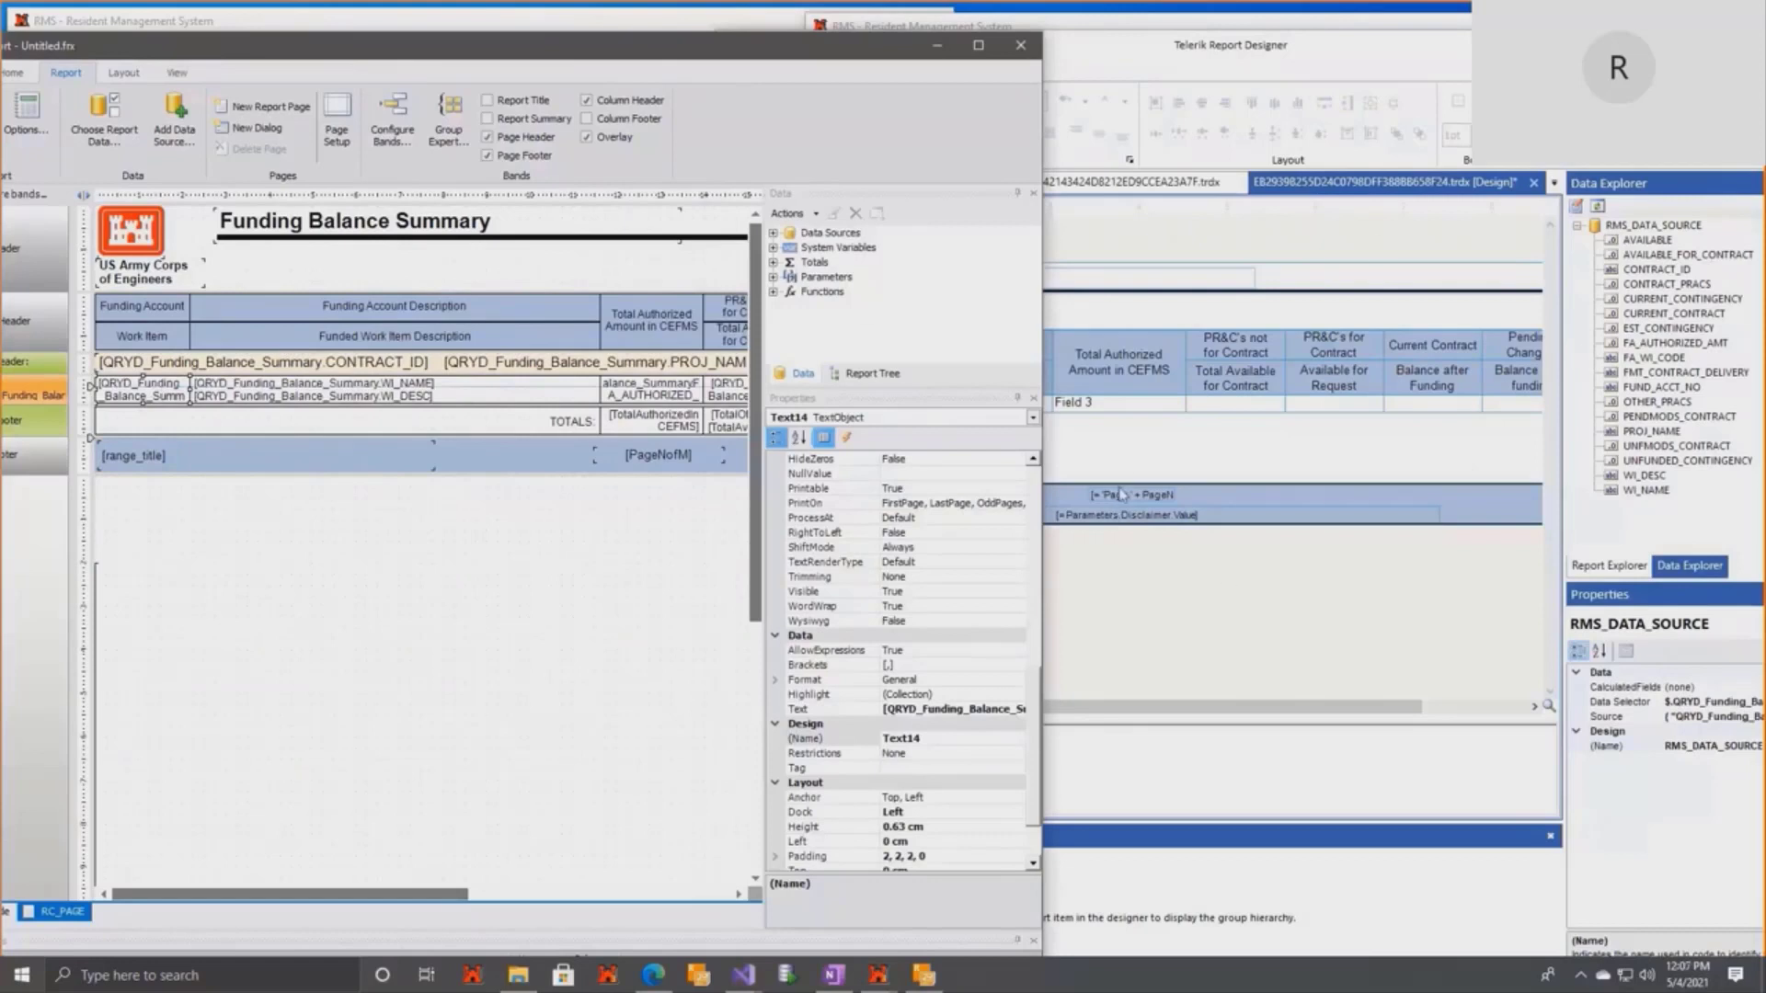
pyautogui.click(1138, 456)
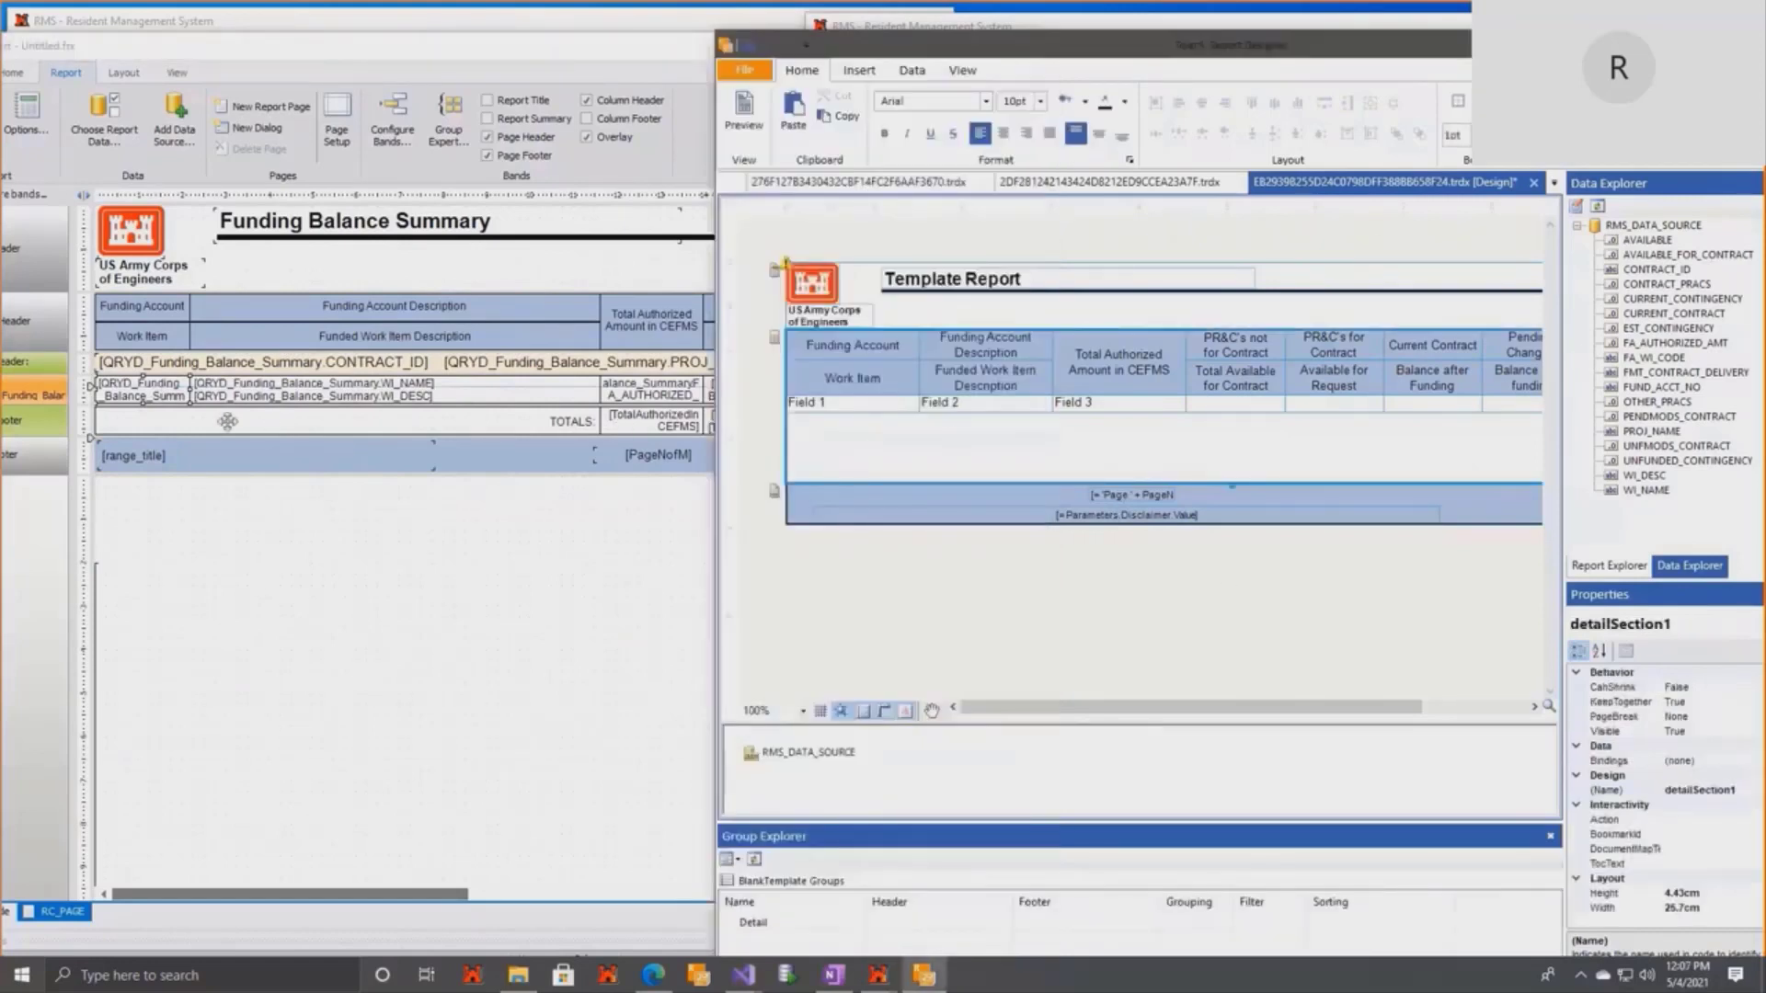
pyautogui.doubleClick(170, 389)
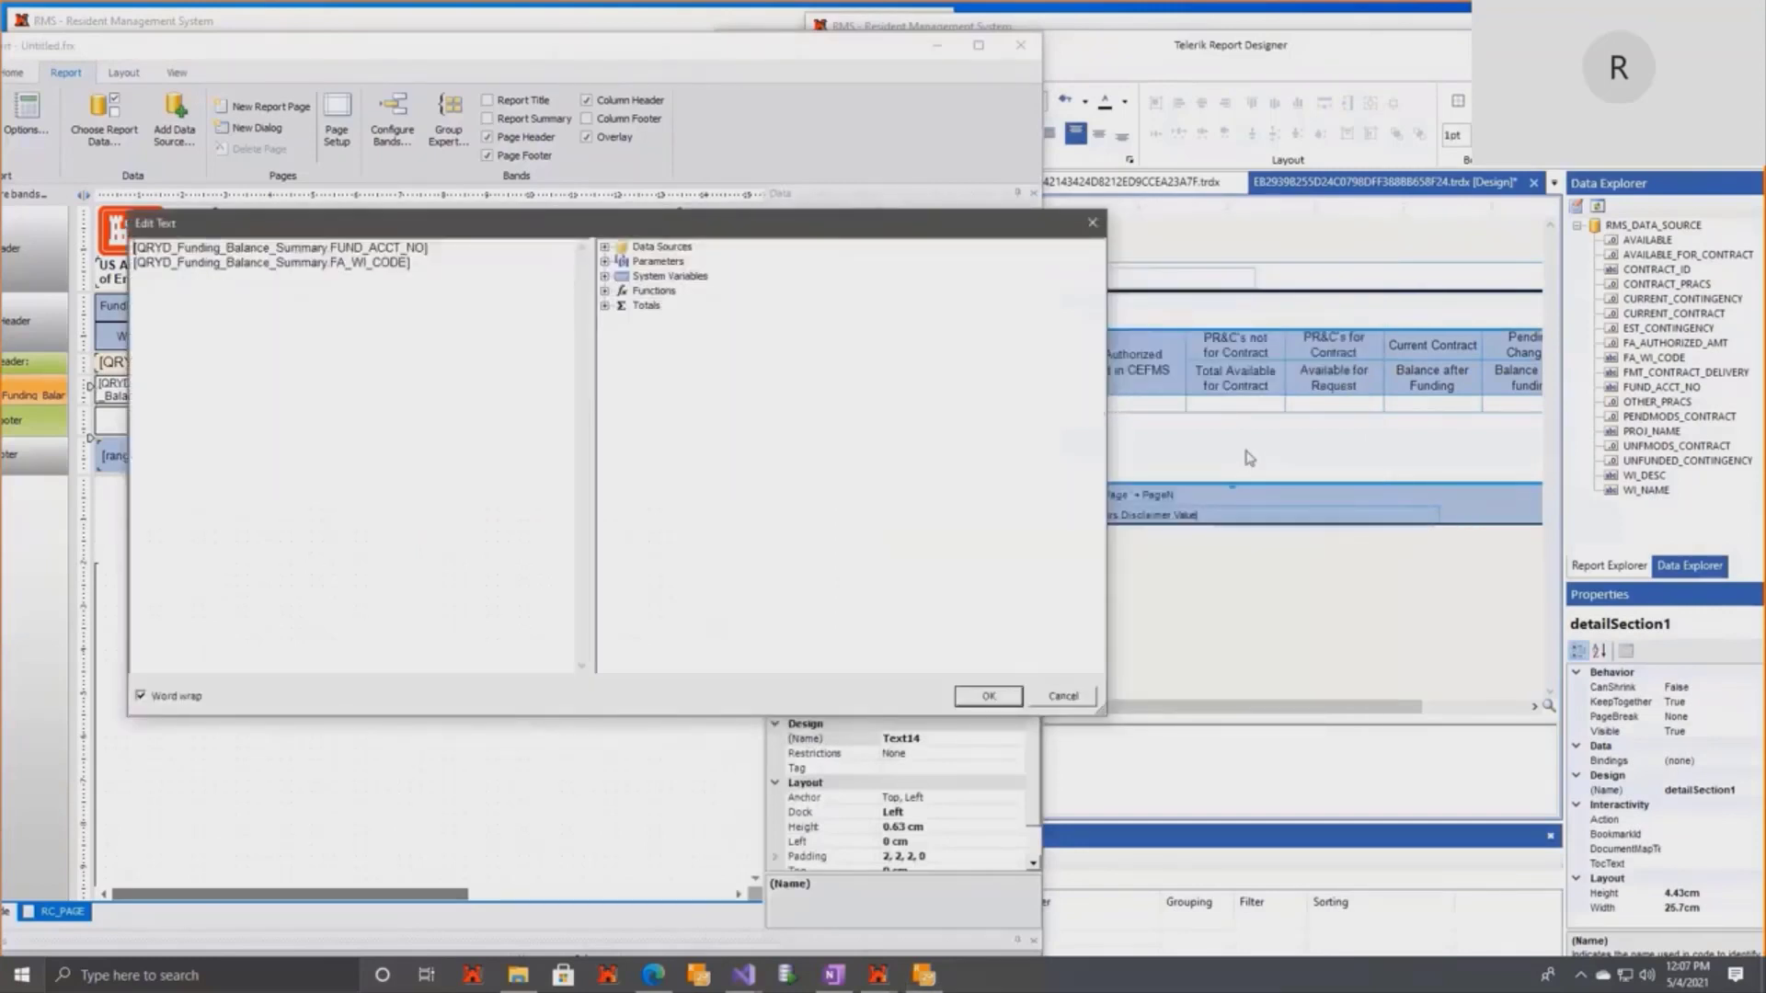
pyautogui.click(1250, 458)
pyautogui.click(894, 409)
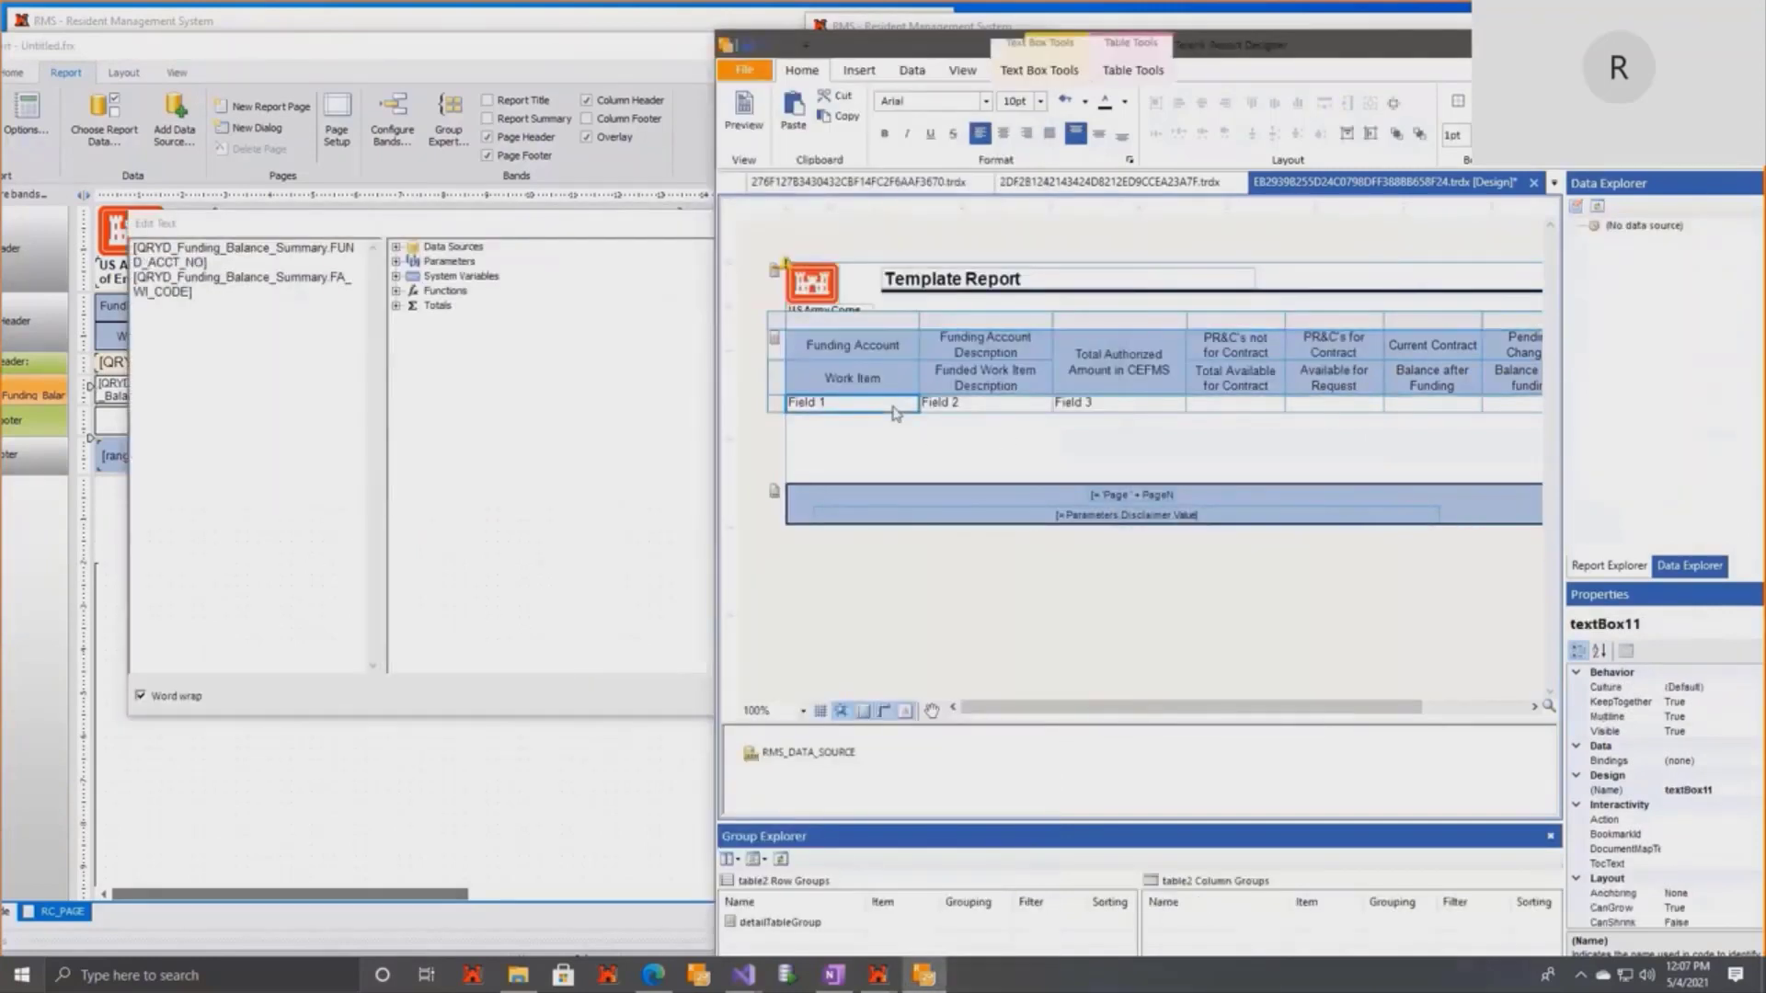
pyautogui.rightClick(894, 409)
pyautogui.click(961, 615)
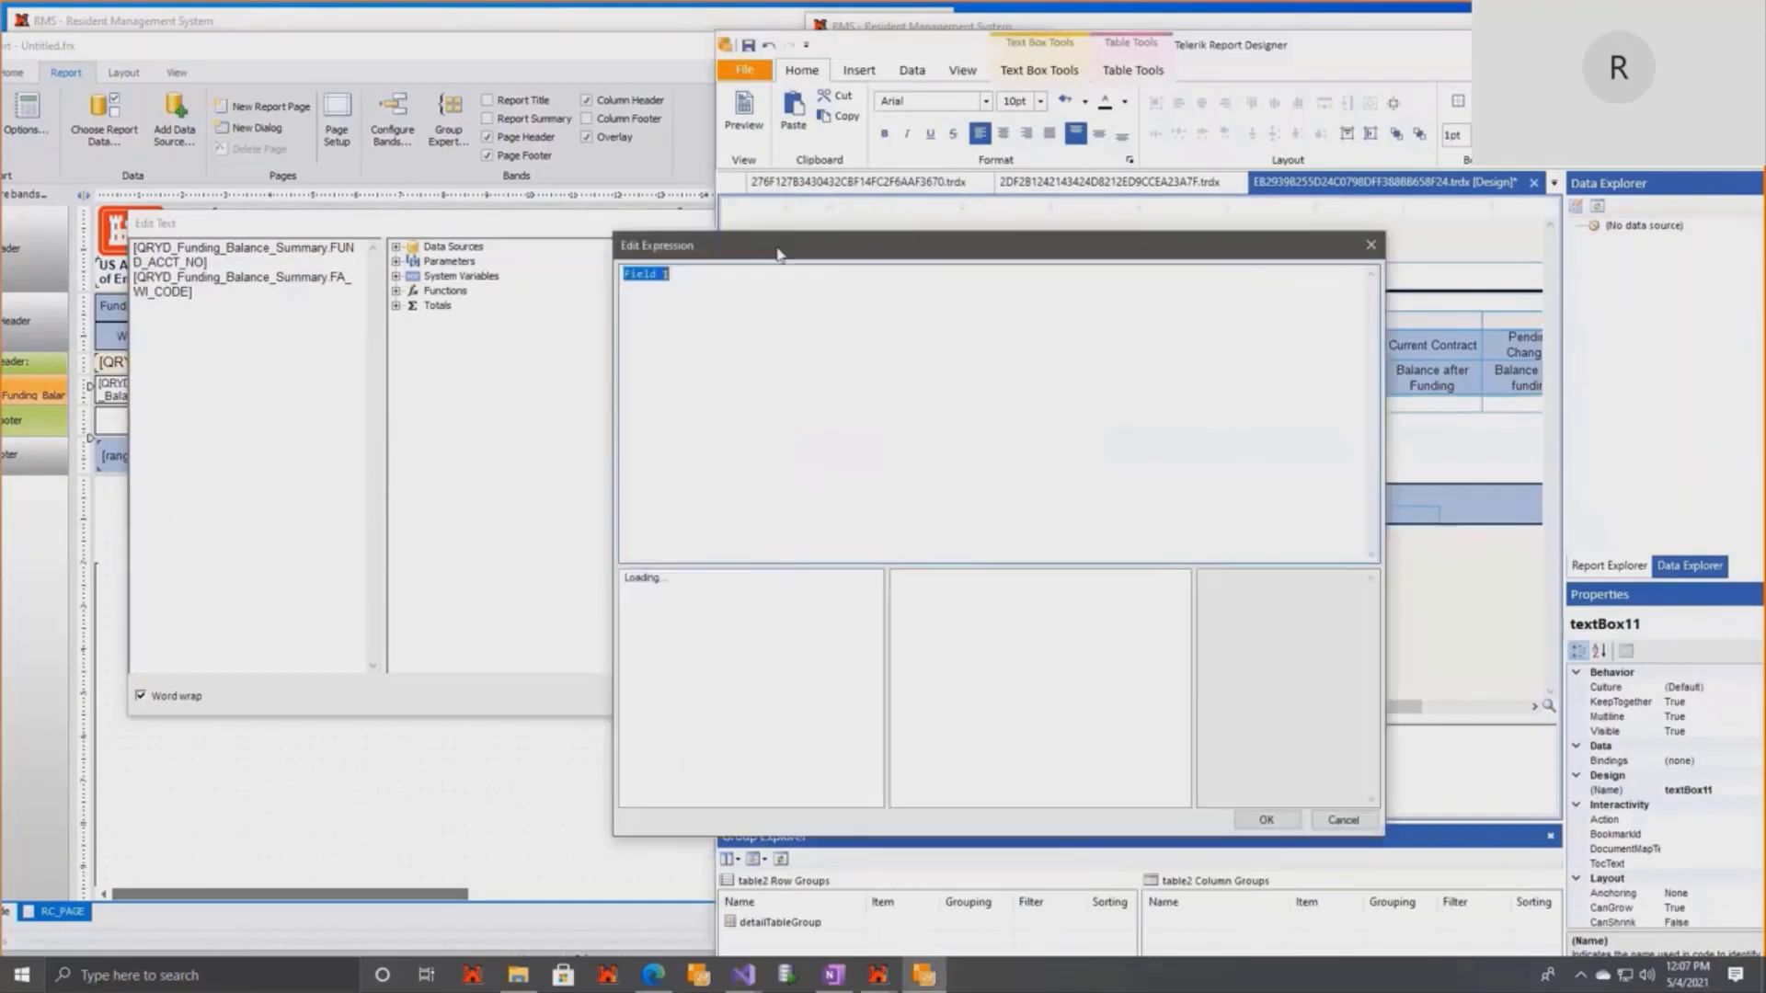
pyautogui.click(533, 223)
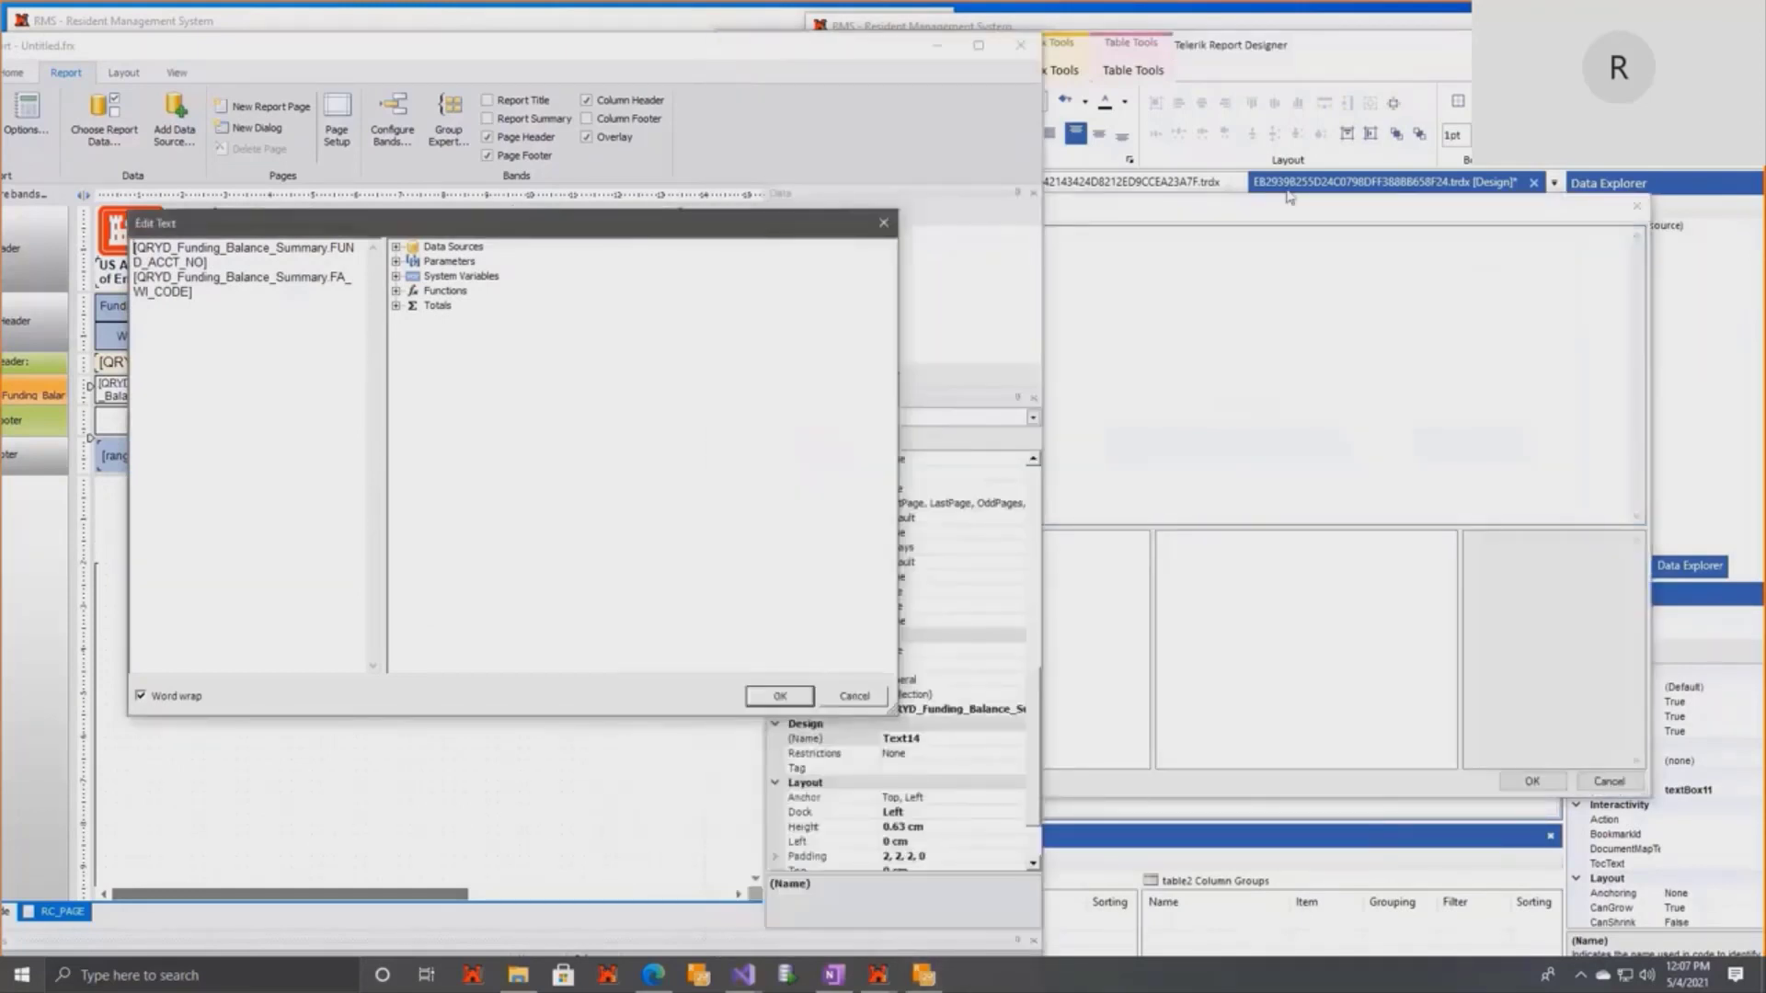
pyautogui.click(1210, 225)
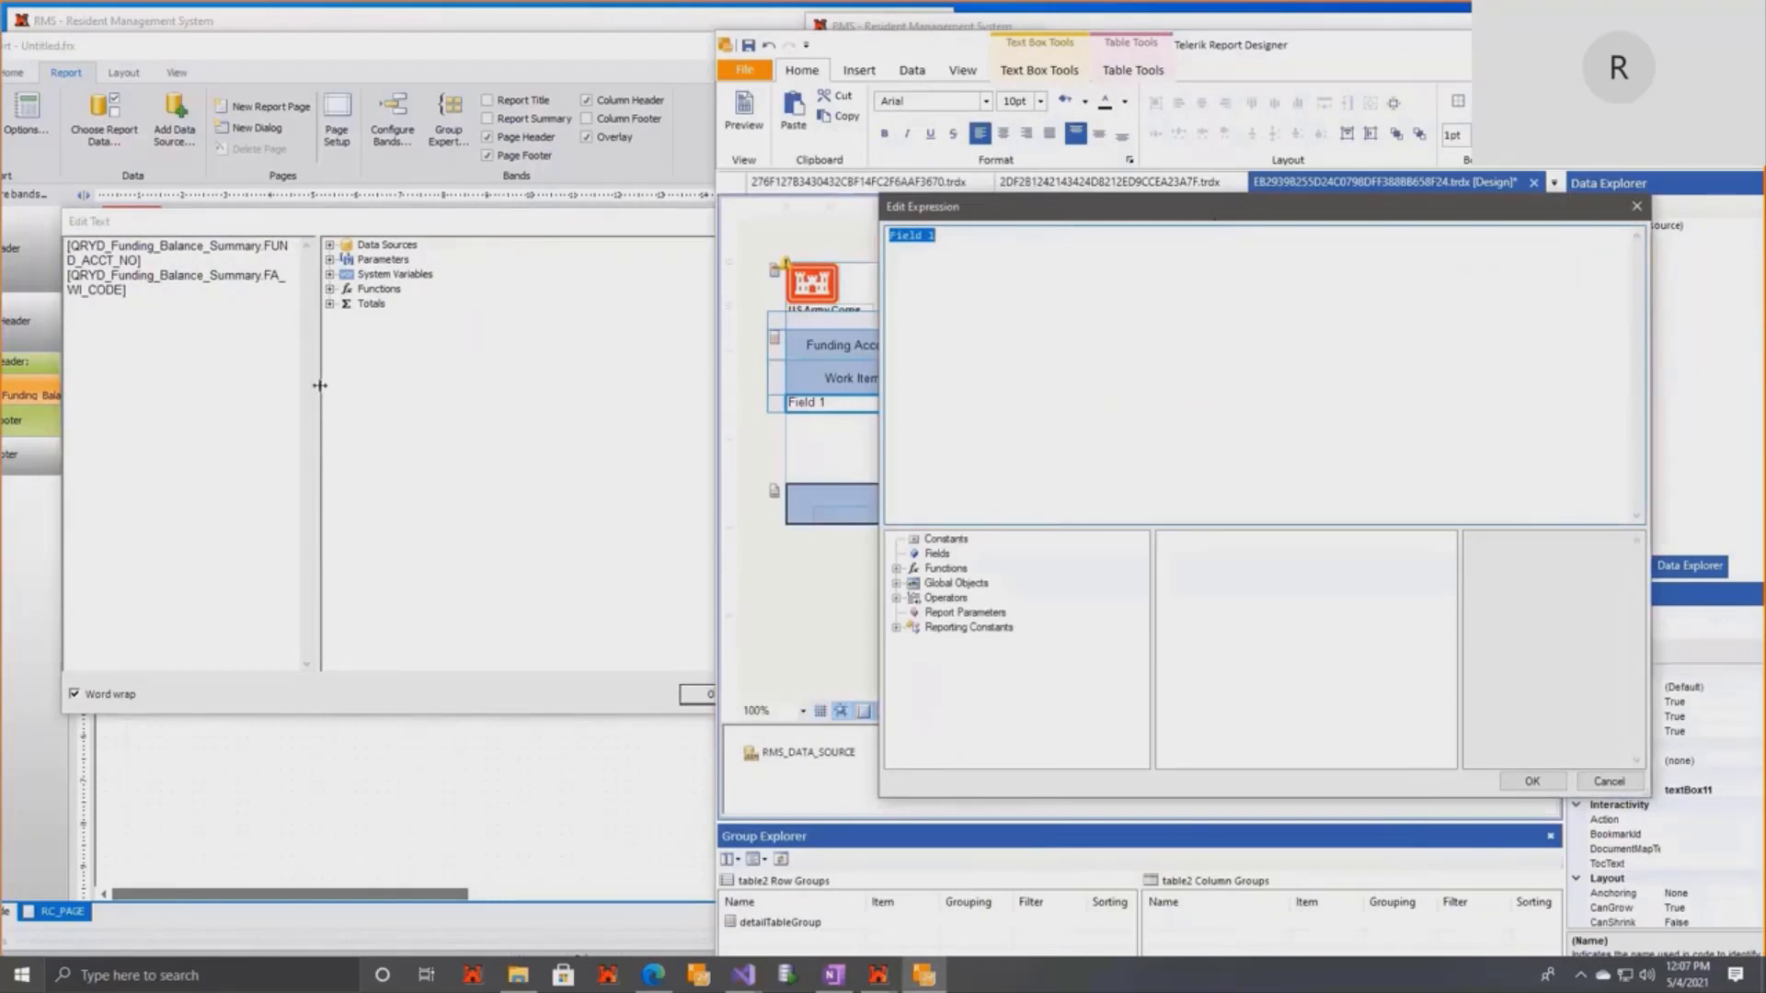
pyautogui.moveTo(319, 387); pyautogui.dragTo(392, 395)
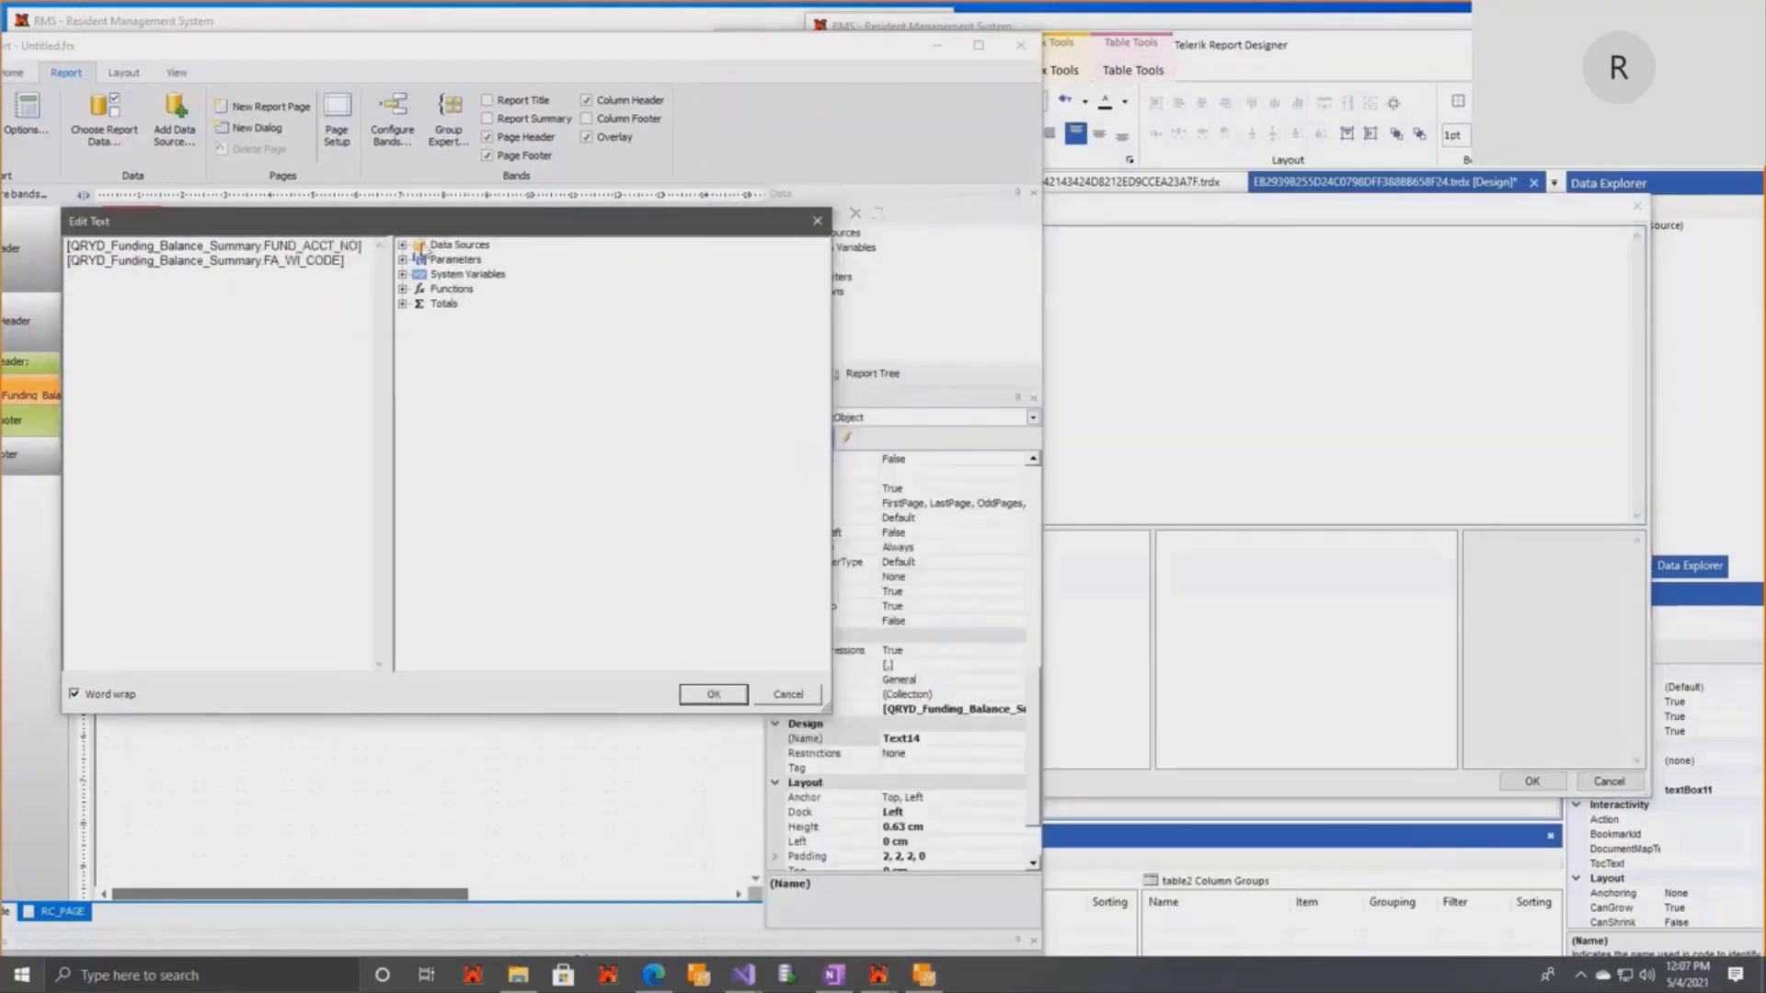
pyautogui.click(1266, 374)
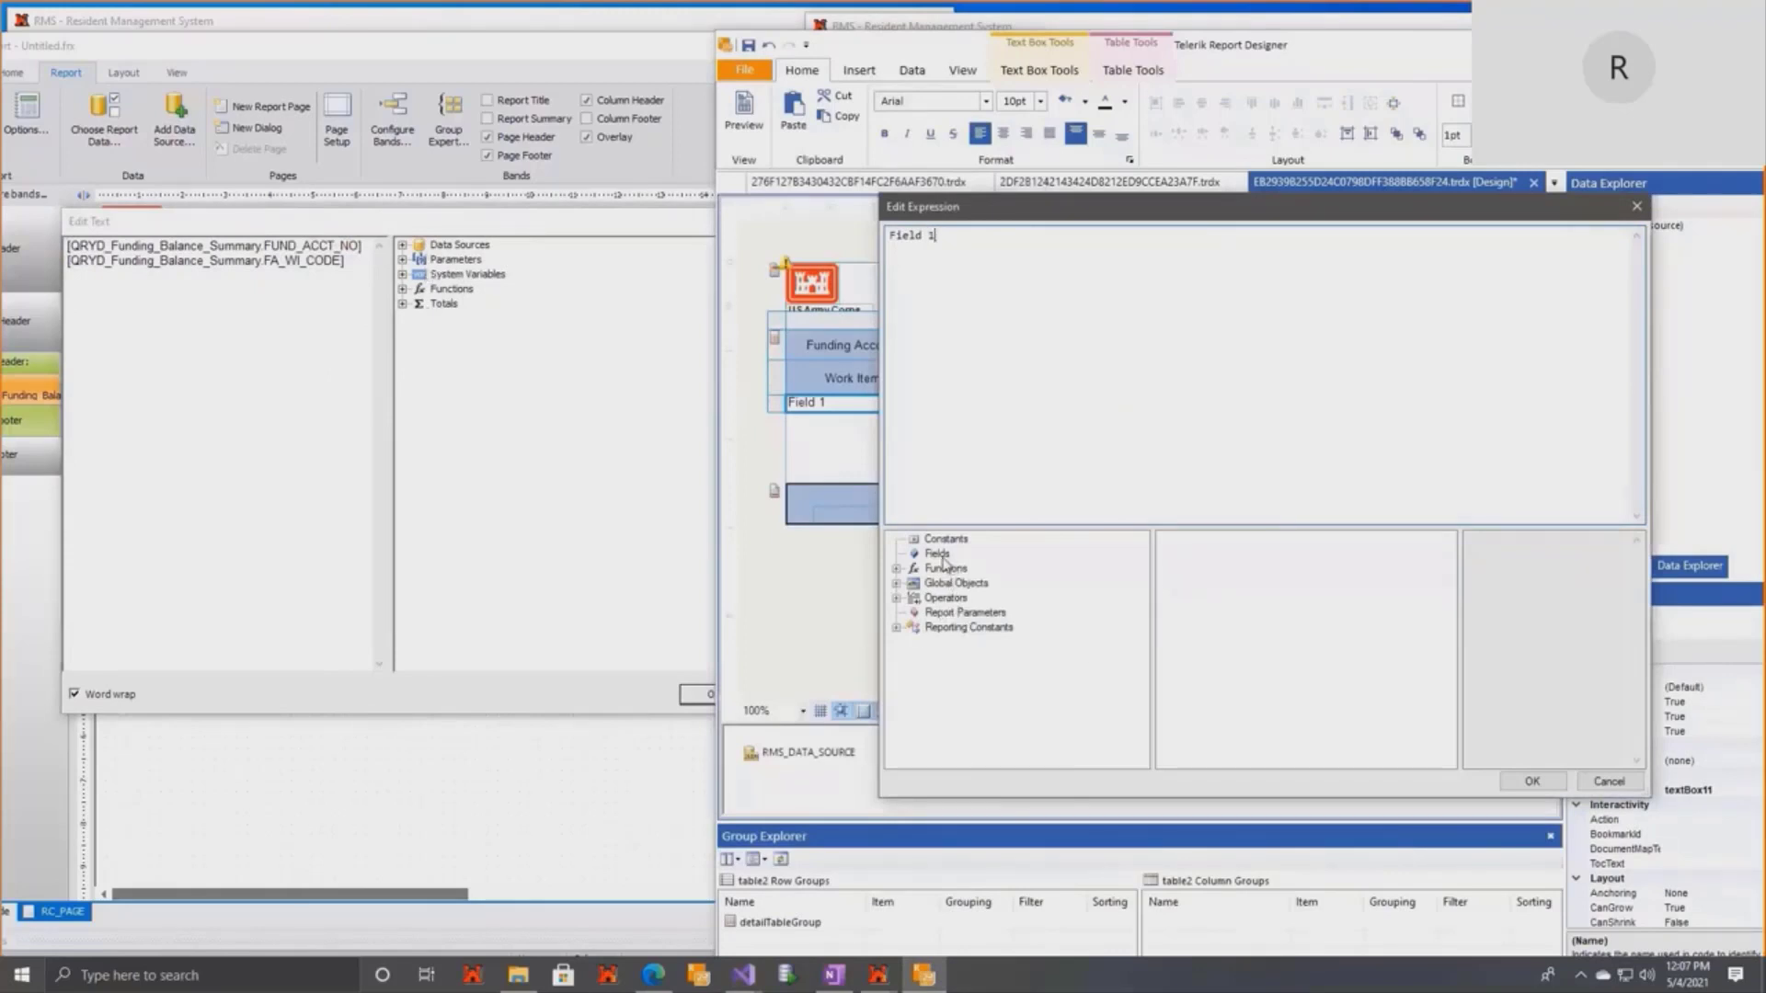
pyautogui.moveTo(975, 288); pyautogui.dragTo(860, 291)
pyautogui.press('Delete')
pyautogui.click(938, 554)
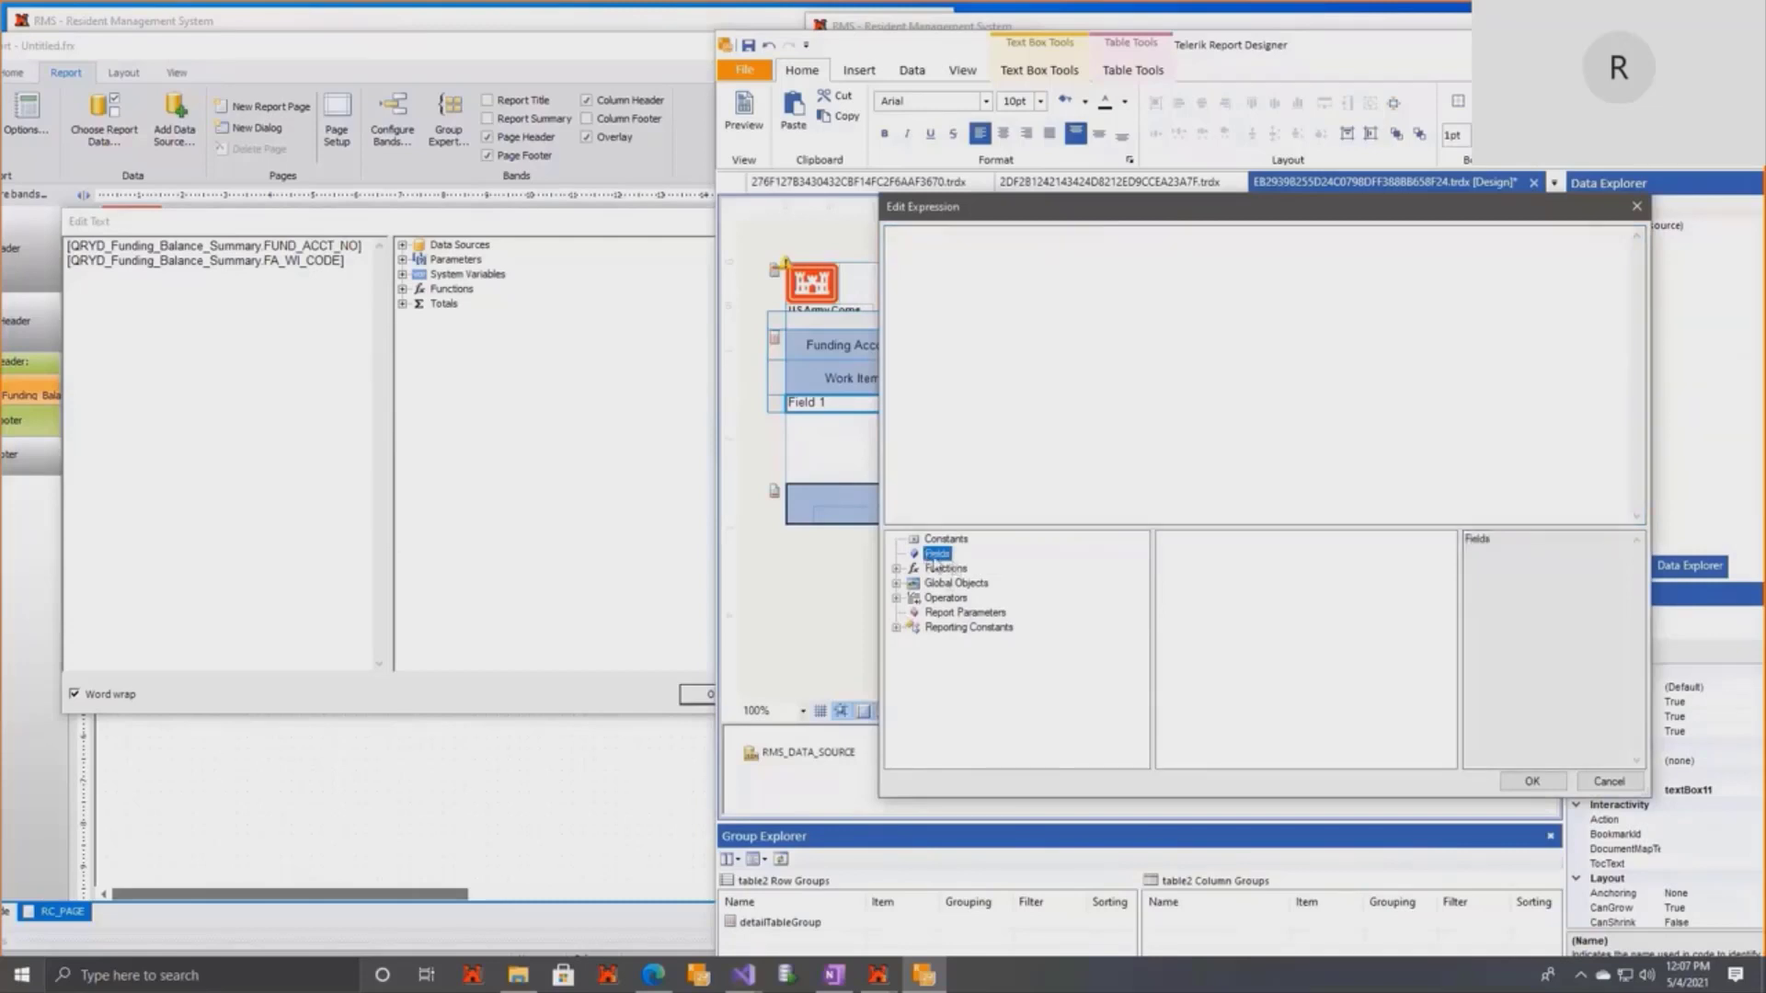
pyautogui.click(1637, 206)
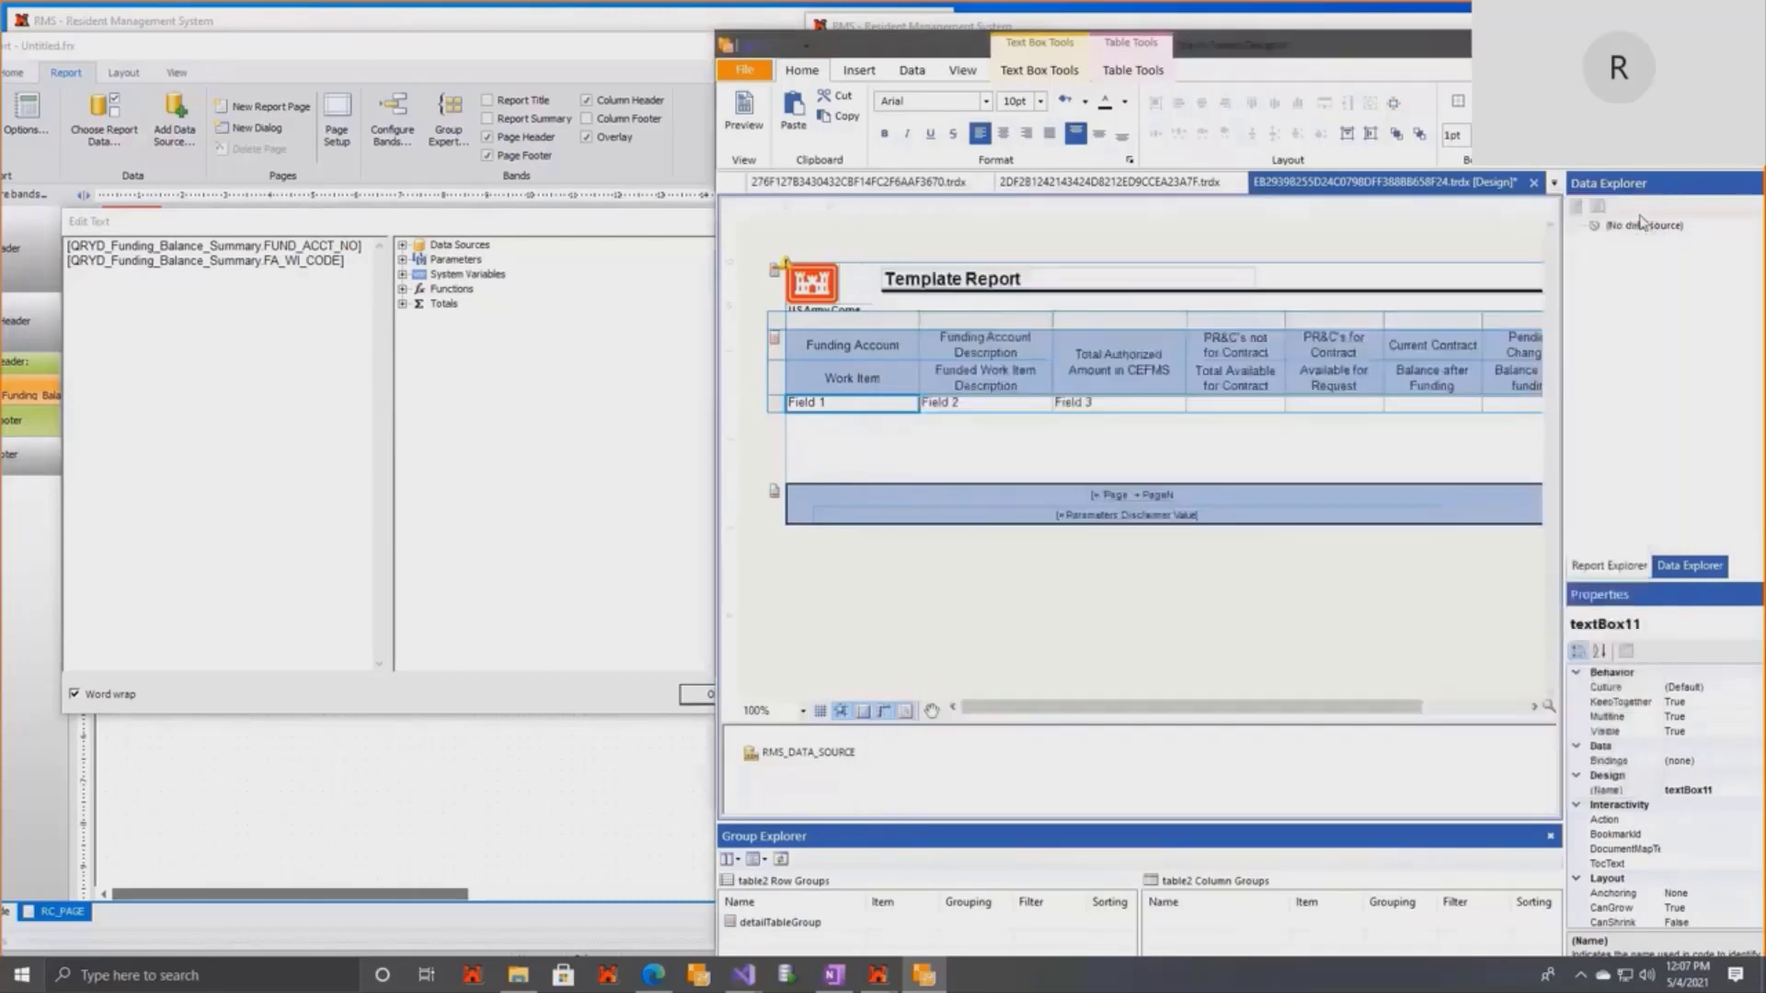
# Bind the whole Funding Balance table to RMS_DATA_SOURCE as its data source.
pyautogui.click(780, 328)
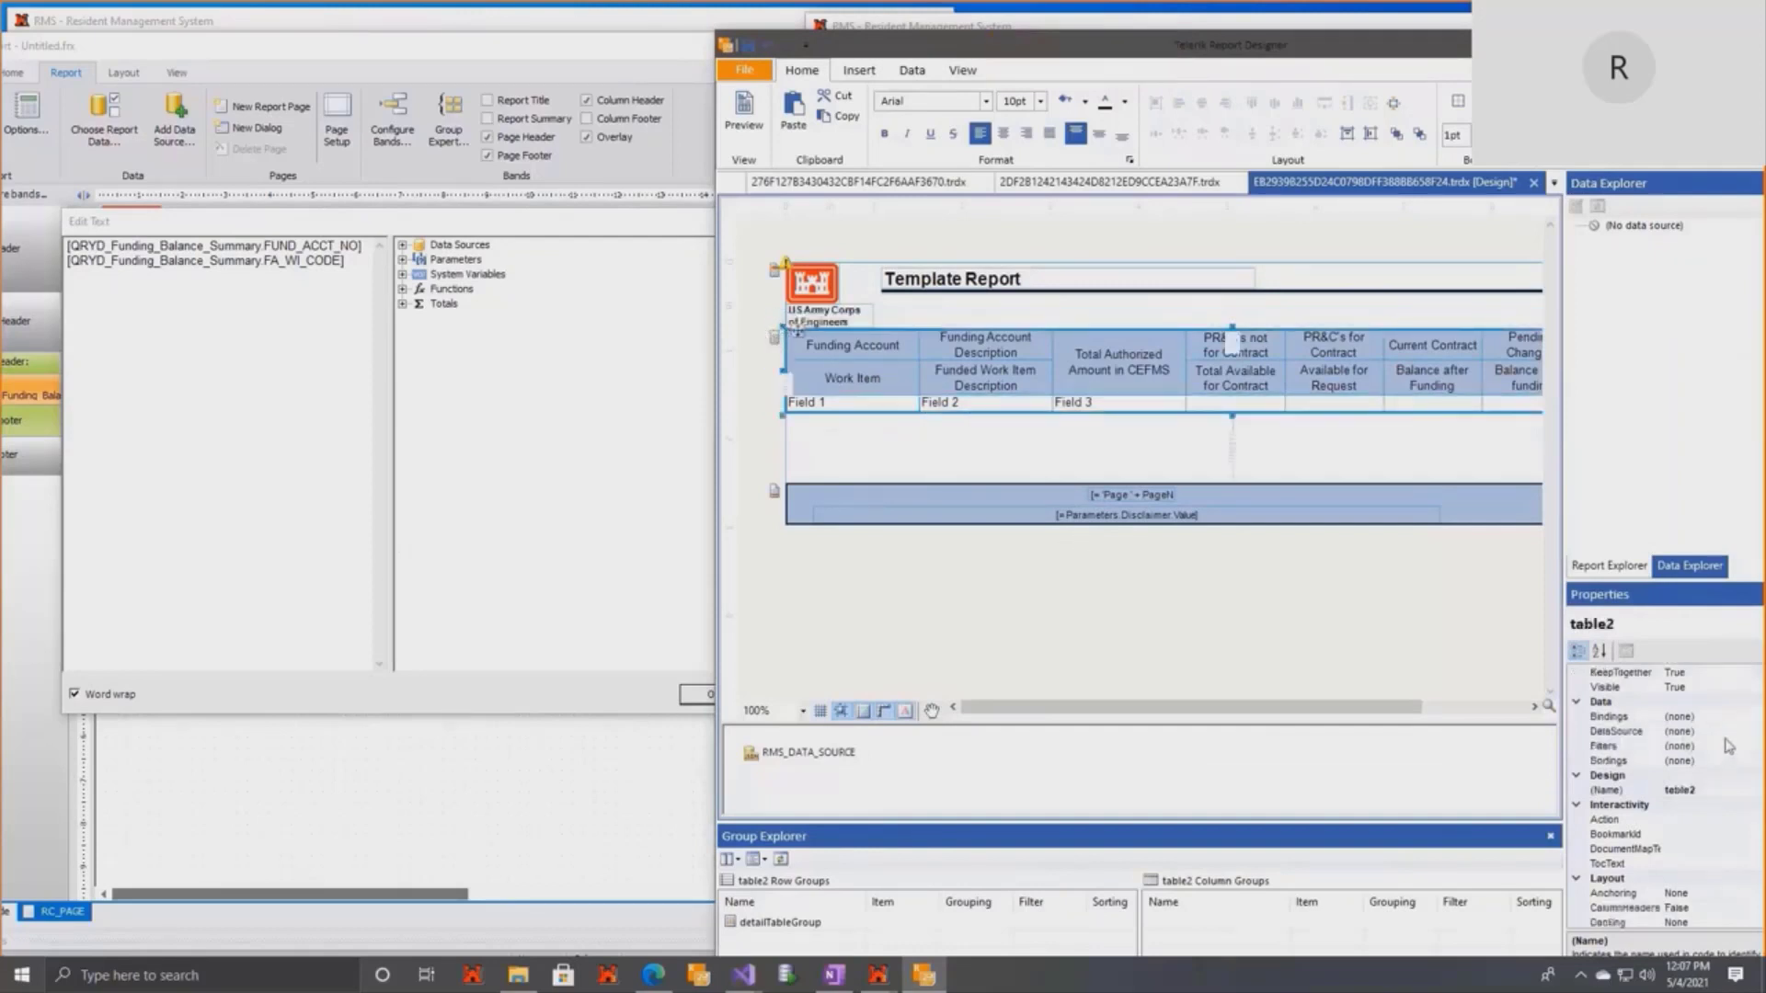
pyautogui.click(1743, 733)
pyautogui.click(1757, 732)
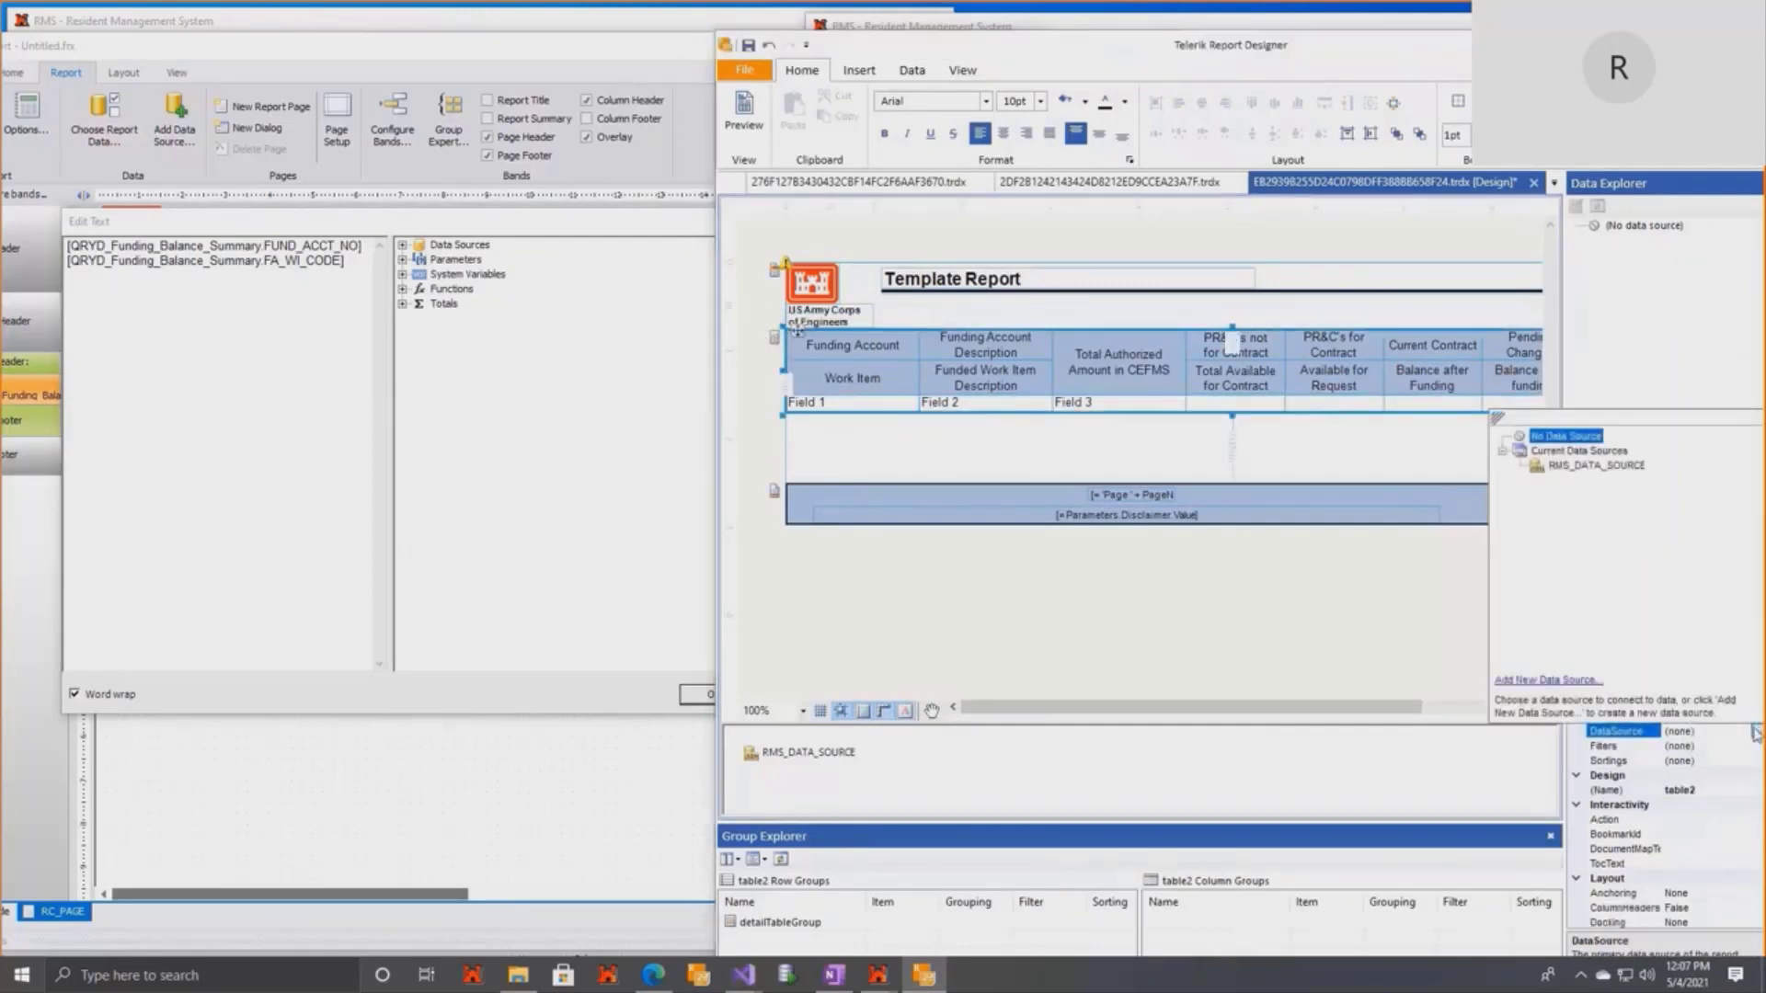
pyautogui.click(1590, 468)
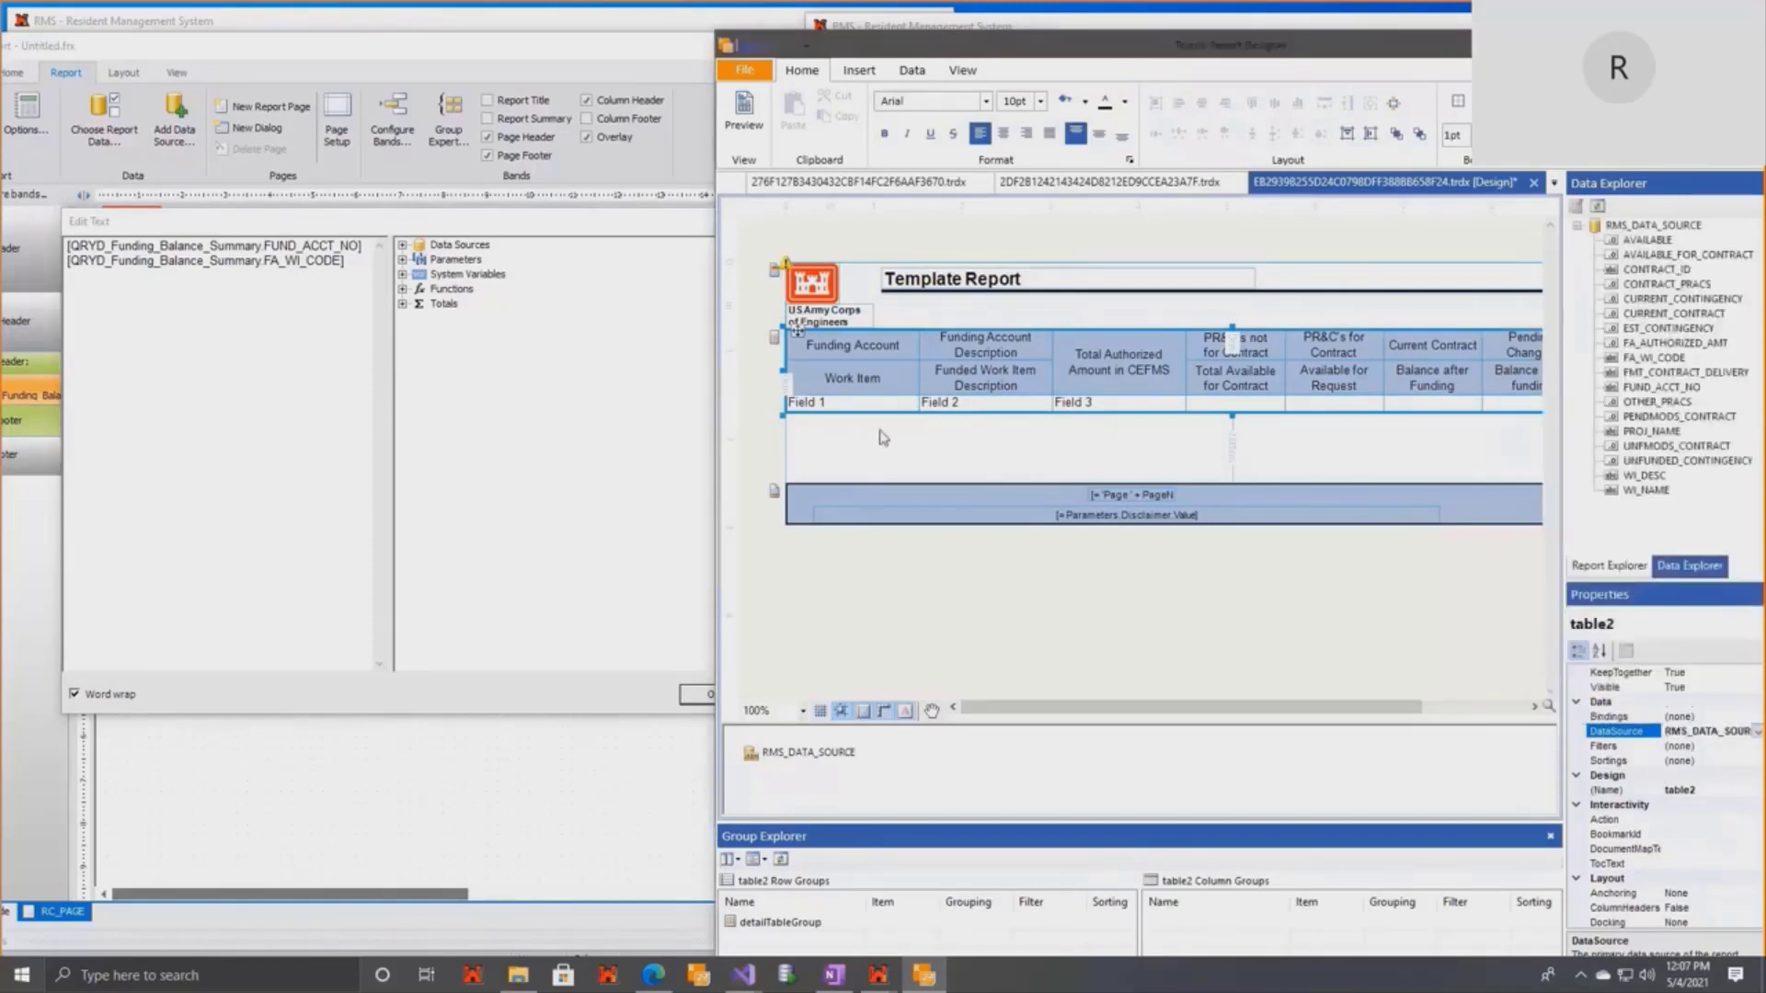
# Replace the first detail cell's Field 1 expression with the FUND_ACCT_NO and FA_WI_CODE fields.
pyautogui.click(899, 406)
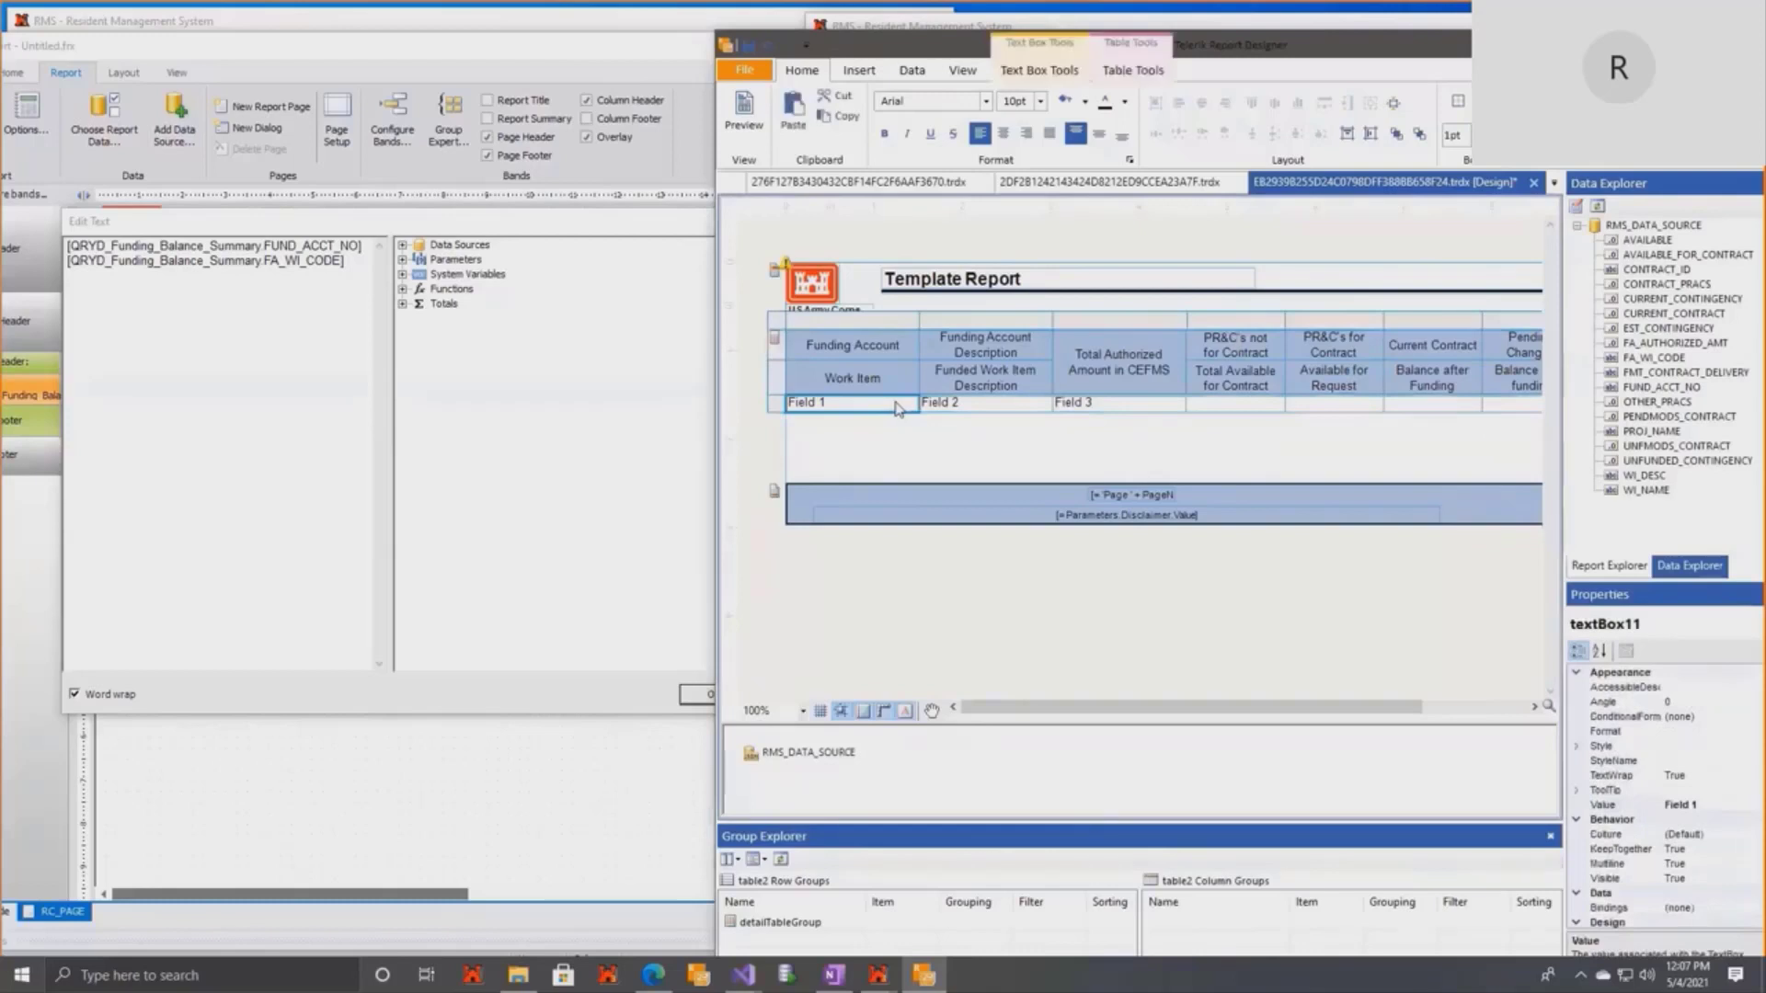
pyautogui.rightClick(899, 407)
pyautogui.click(938, 612)
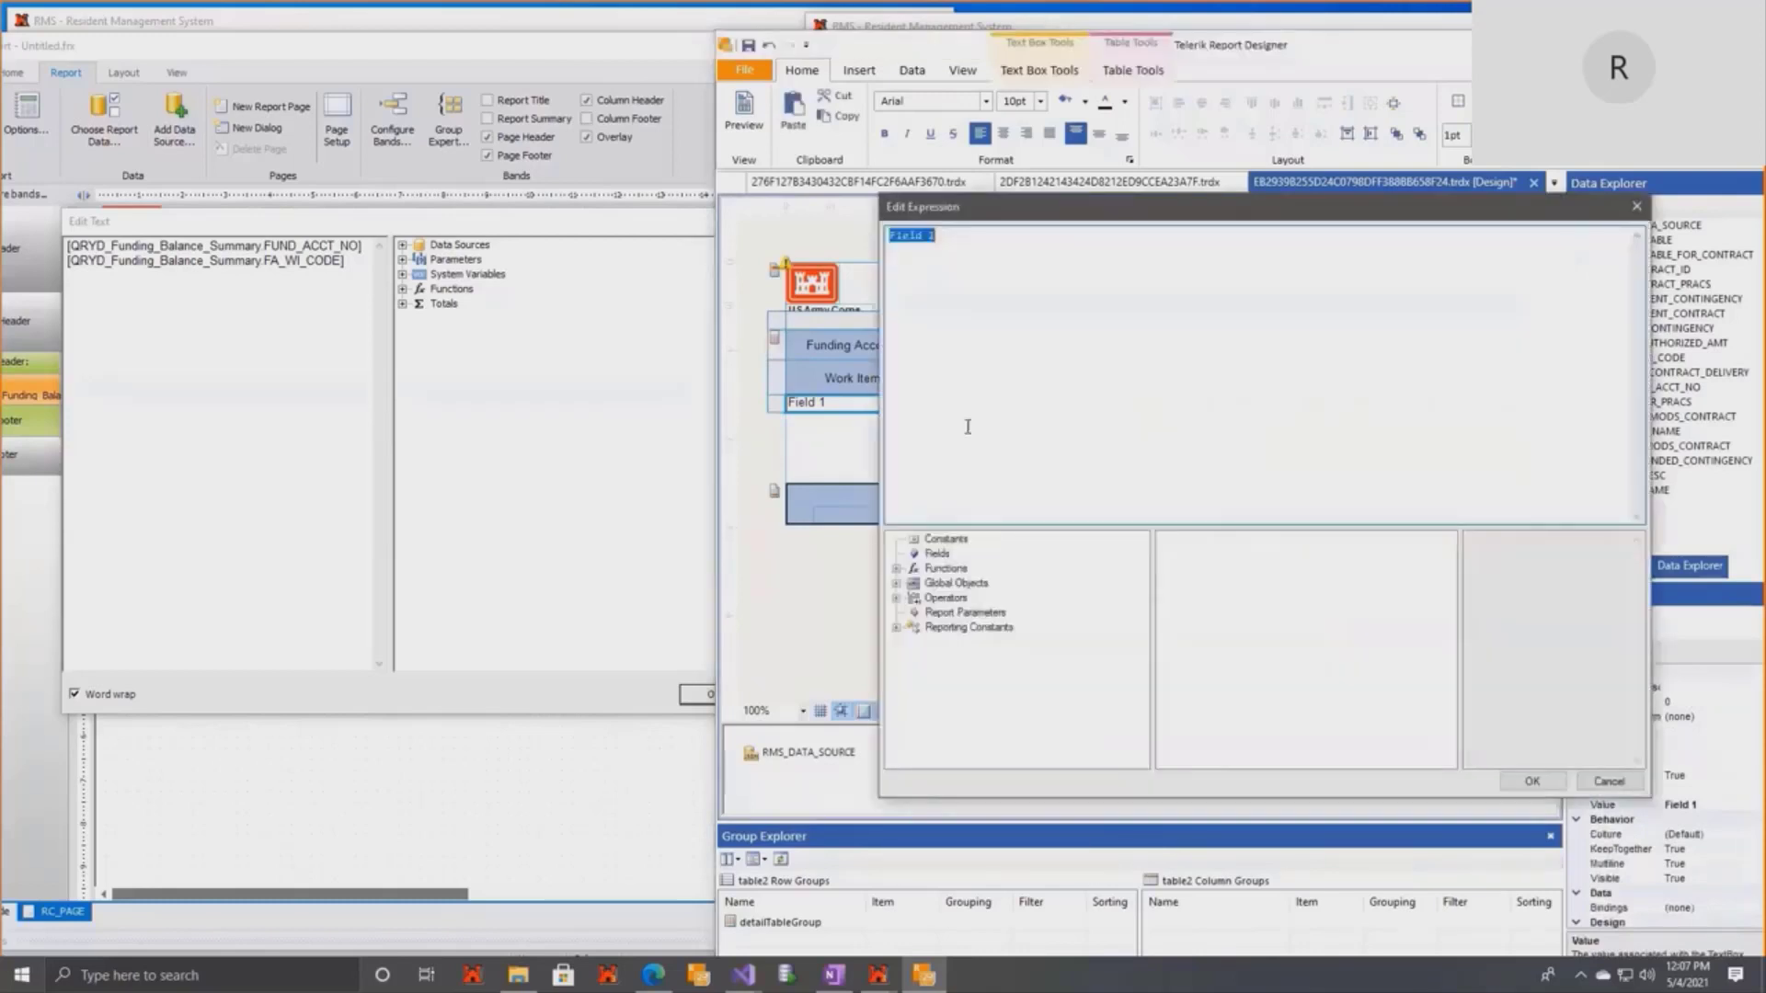
pyautogui.click(935, 554)
pyautogui.scroll(-1, 1259, 594)
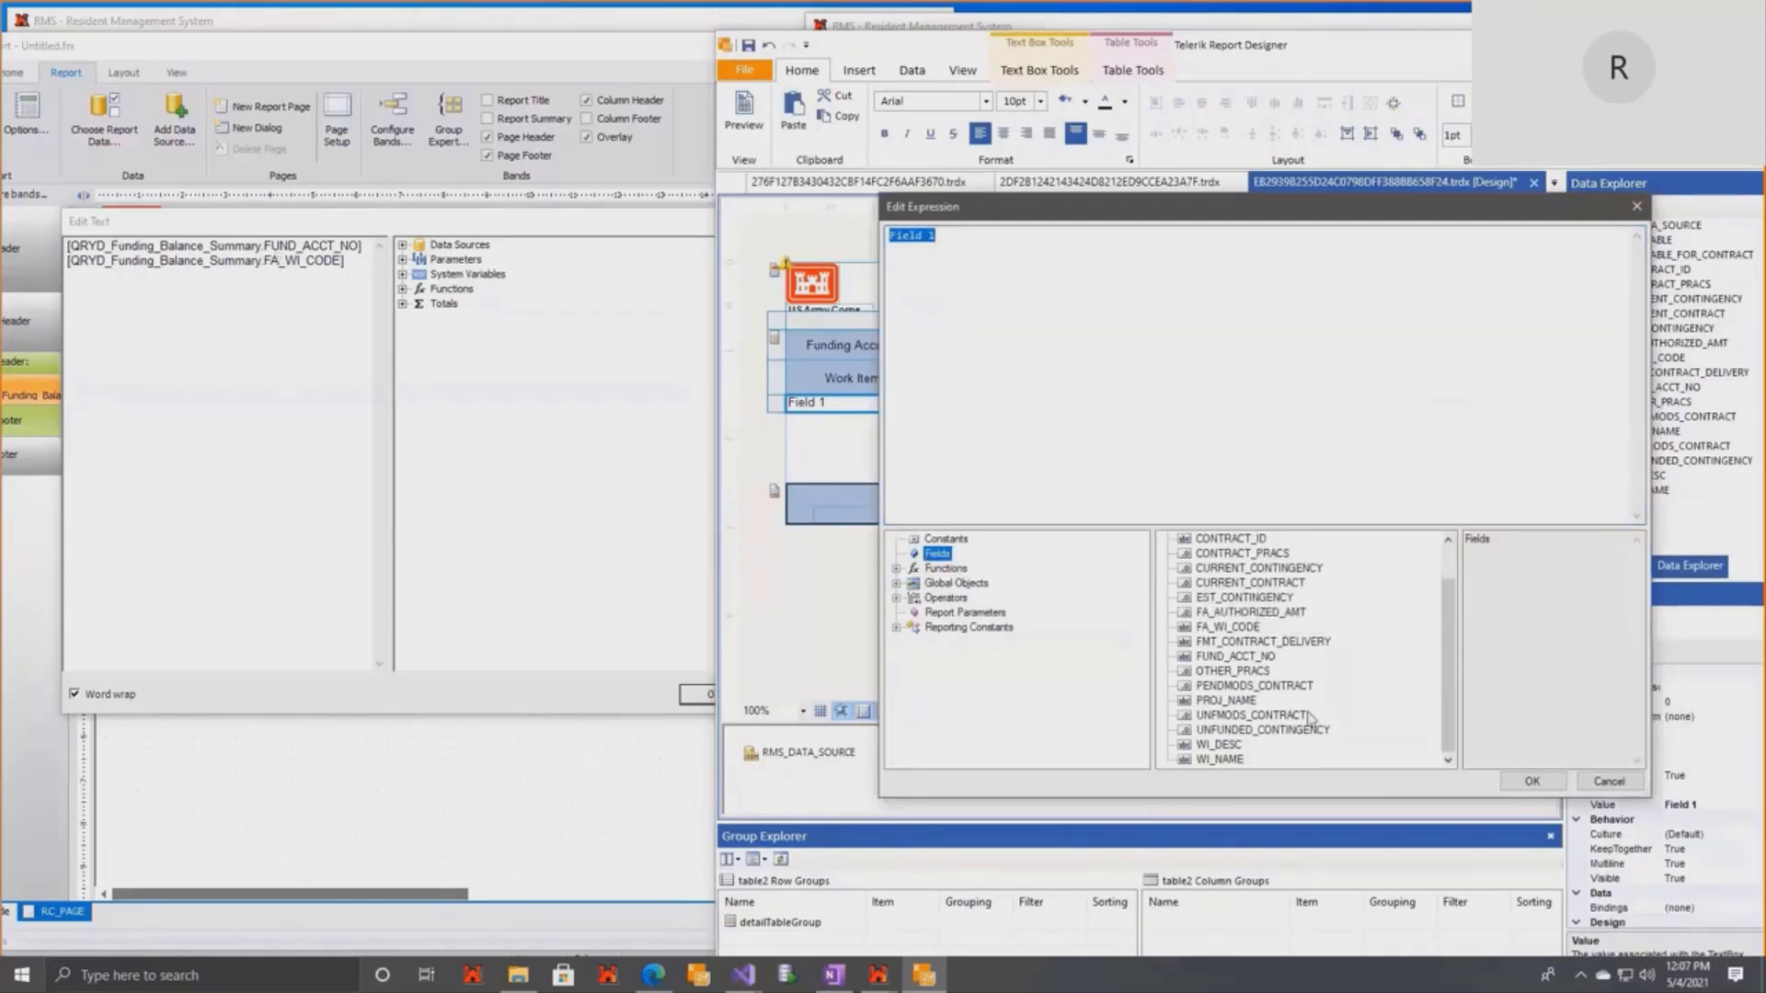
pyautogui.doubleClick(1262, 660)
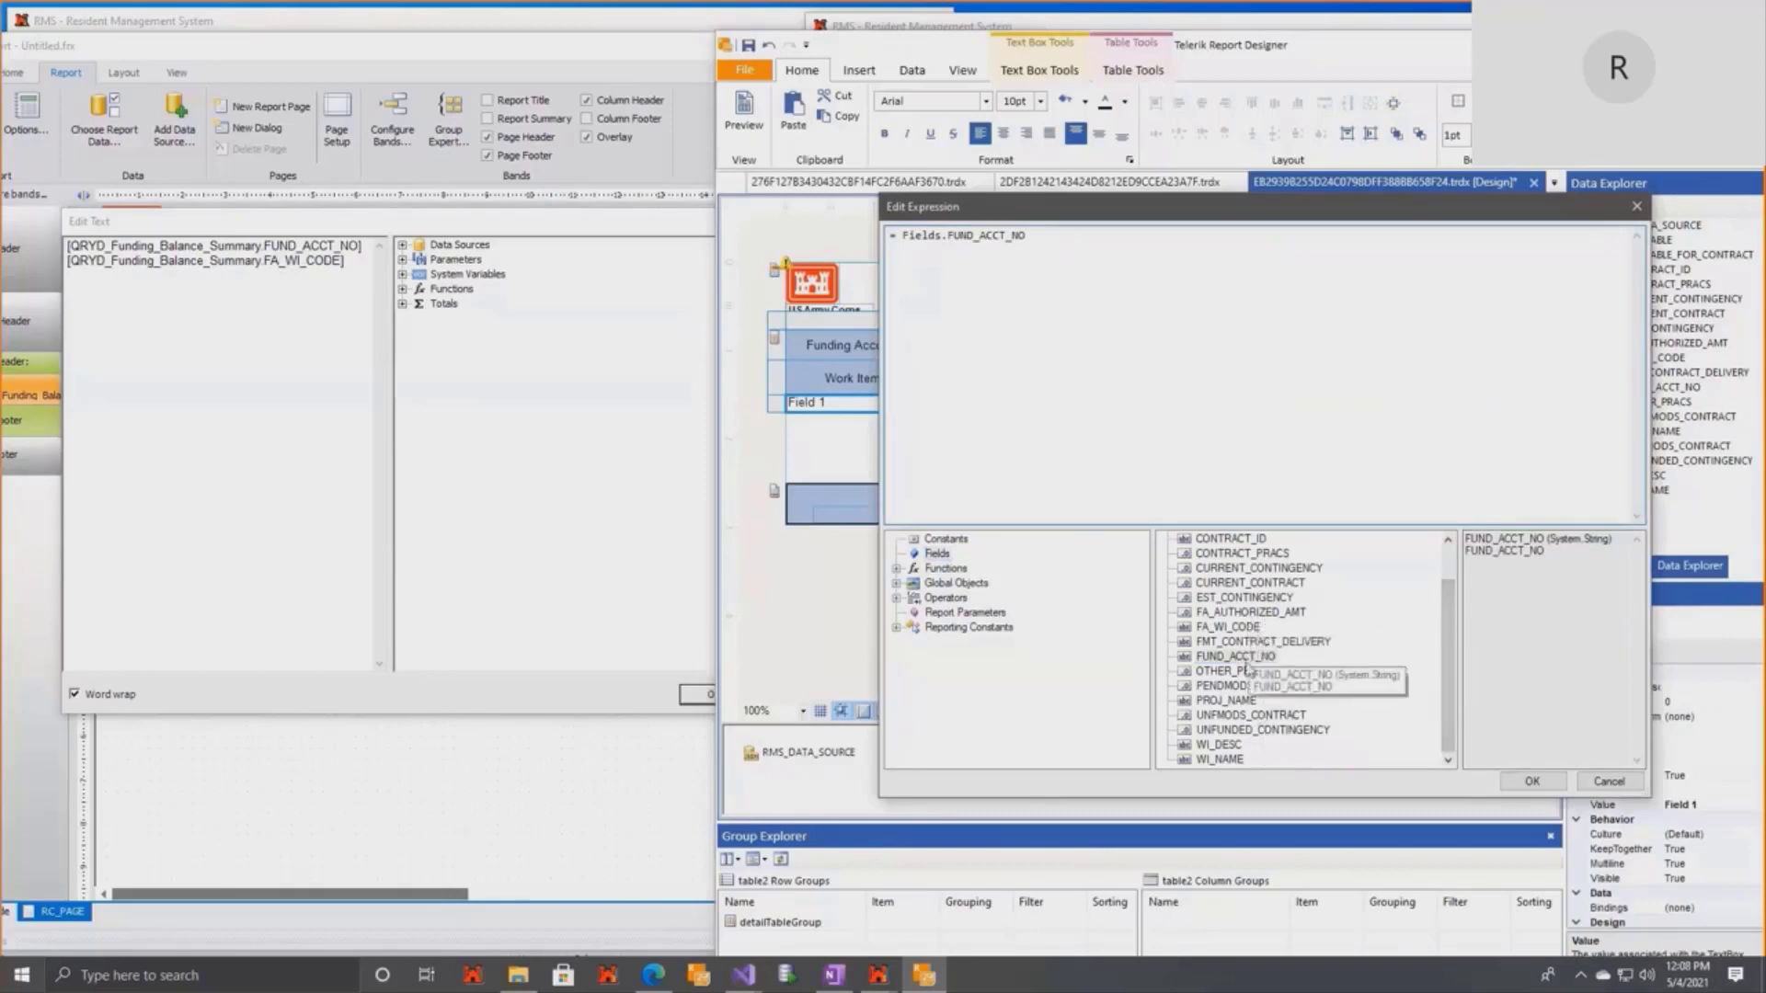
pyautogui.doubleClick(1228, 627)
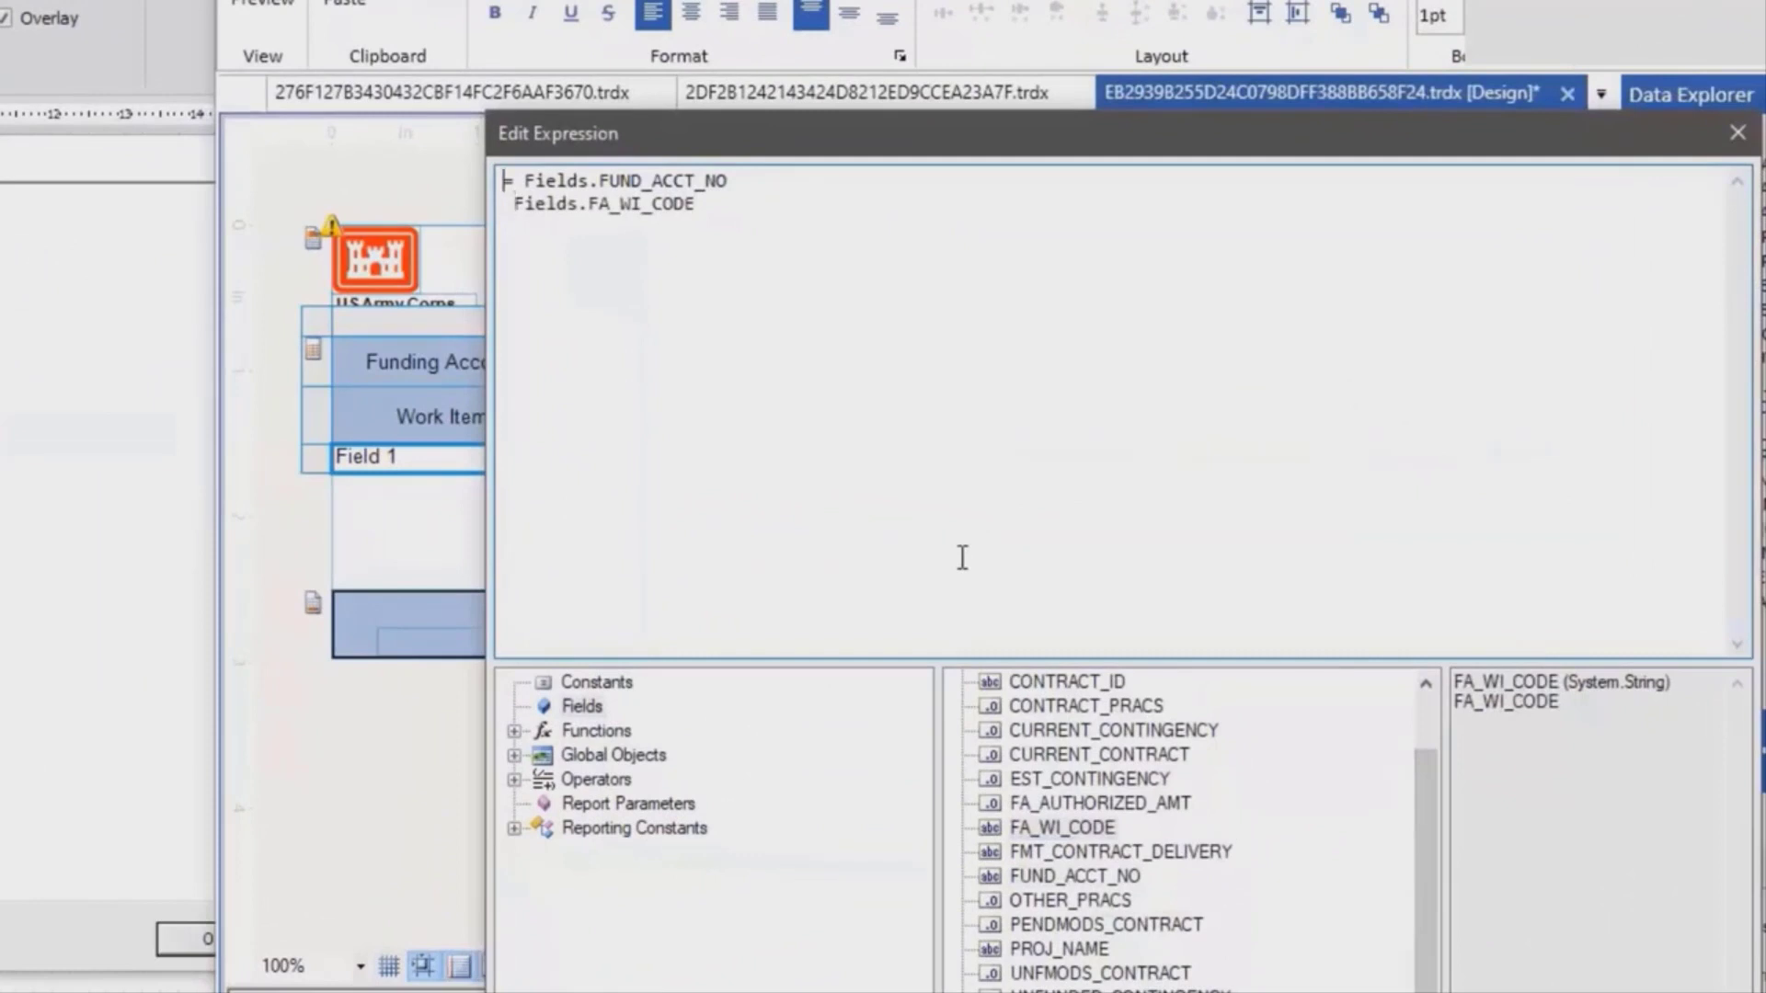
# Rewrite the first detail cell's expression as {Fields.FUND_ACCT_NO} and {Fields.FA_WI_CODE} on separate lines, without the equals sign, and apply it.
pyautogui.press('Right')
pyautogui.press('Right')
pyautogui.press('BackSpace')
pyautogui.press('BackSpace')
pyautogui.write('{')
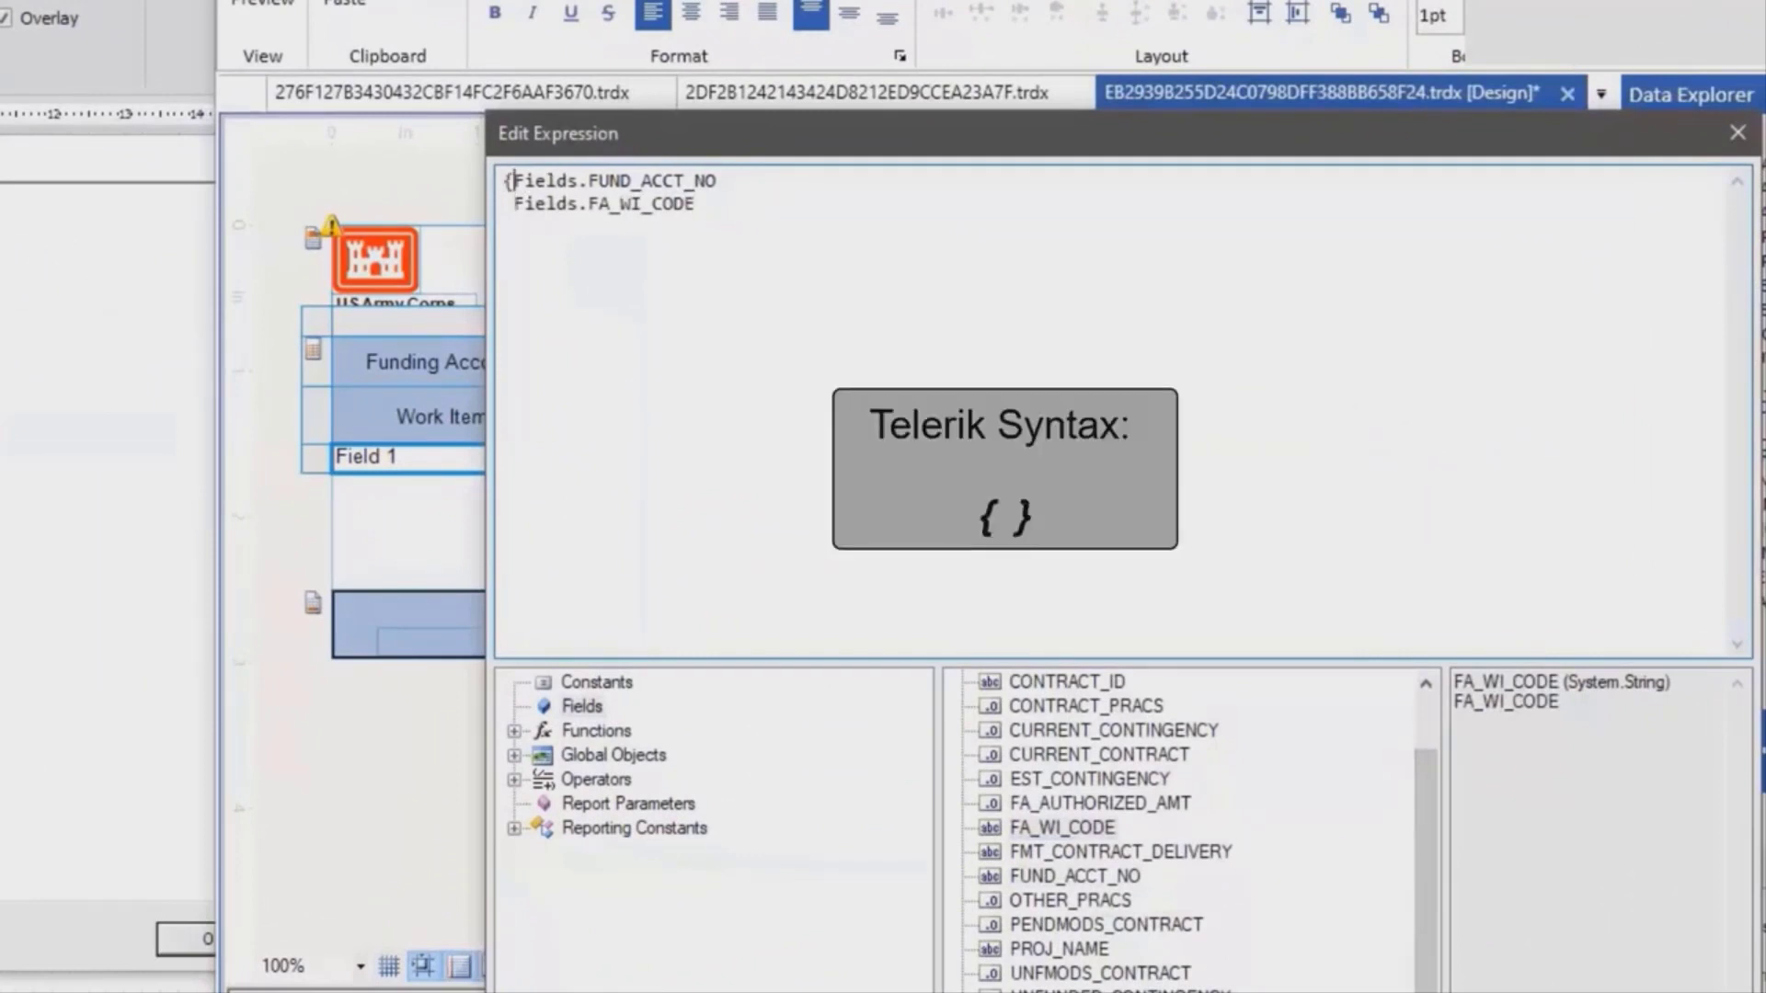
pyautogui.write('}')
pyautogui.click(962, 561)
pyautogui.write('{ ')
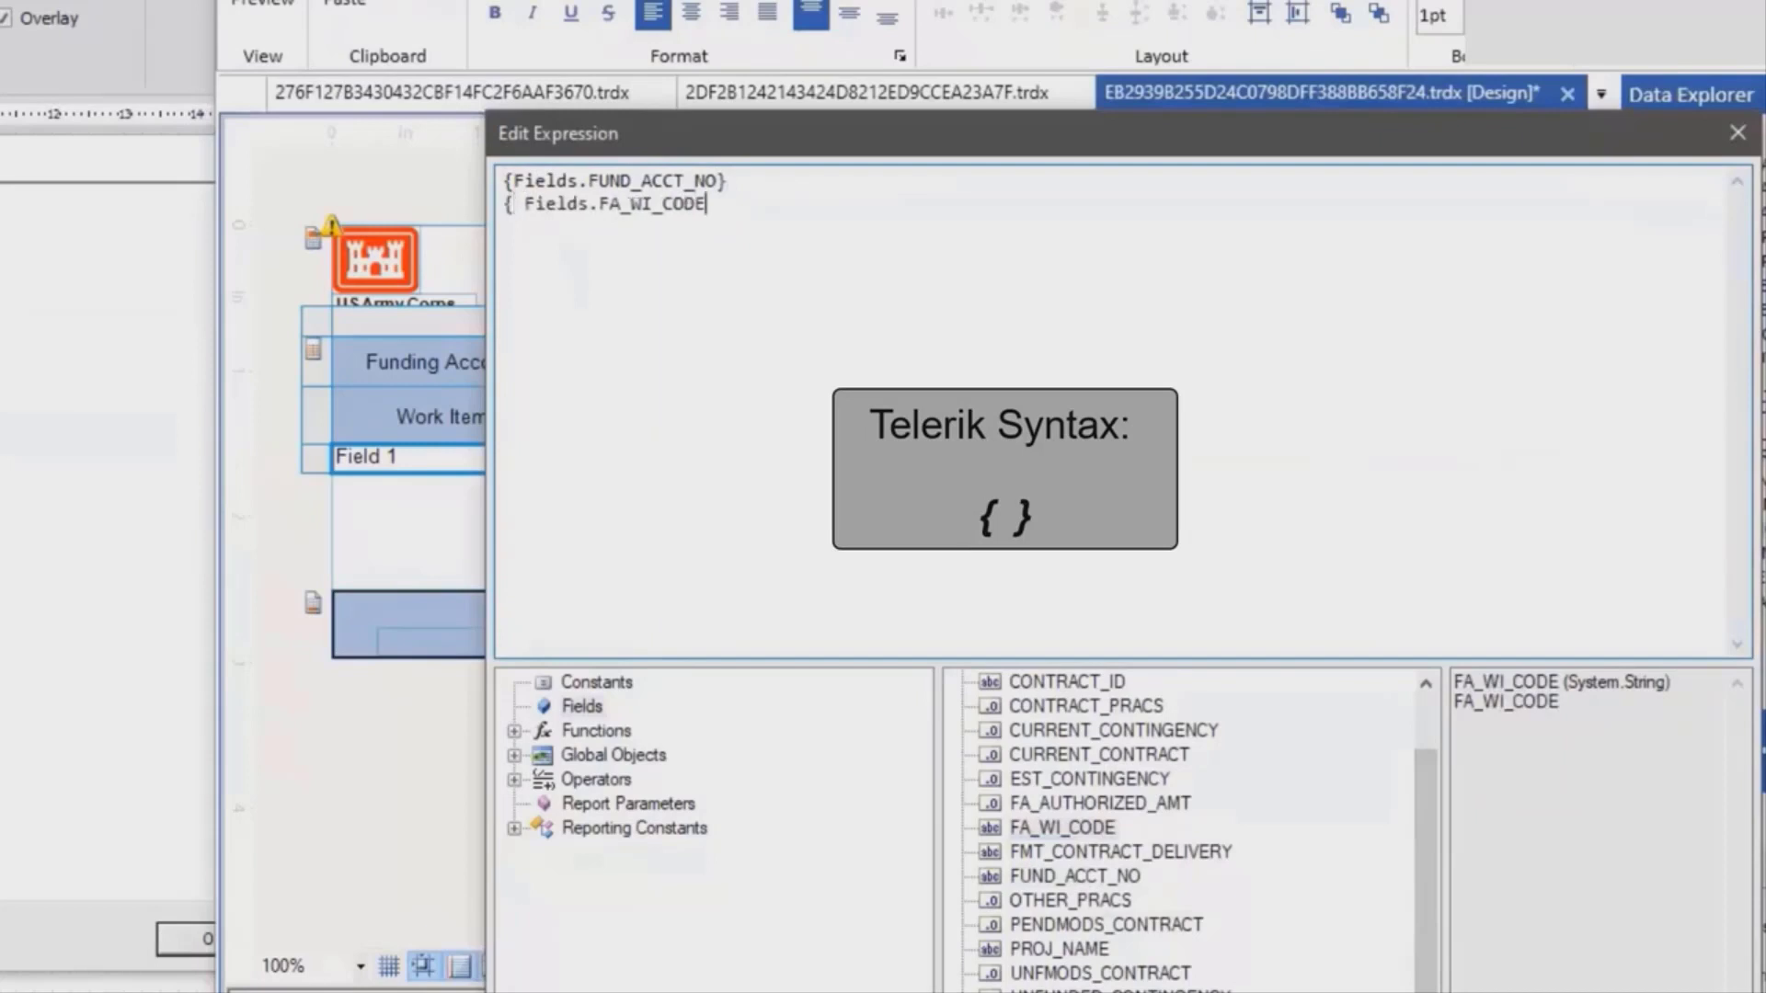
pyautogui.write('}')
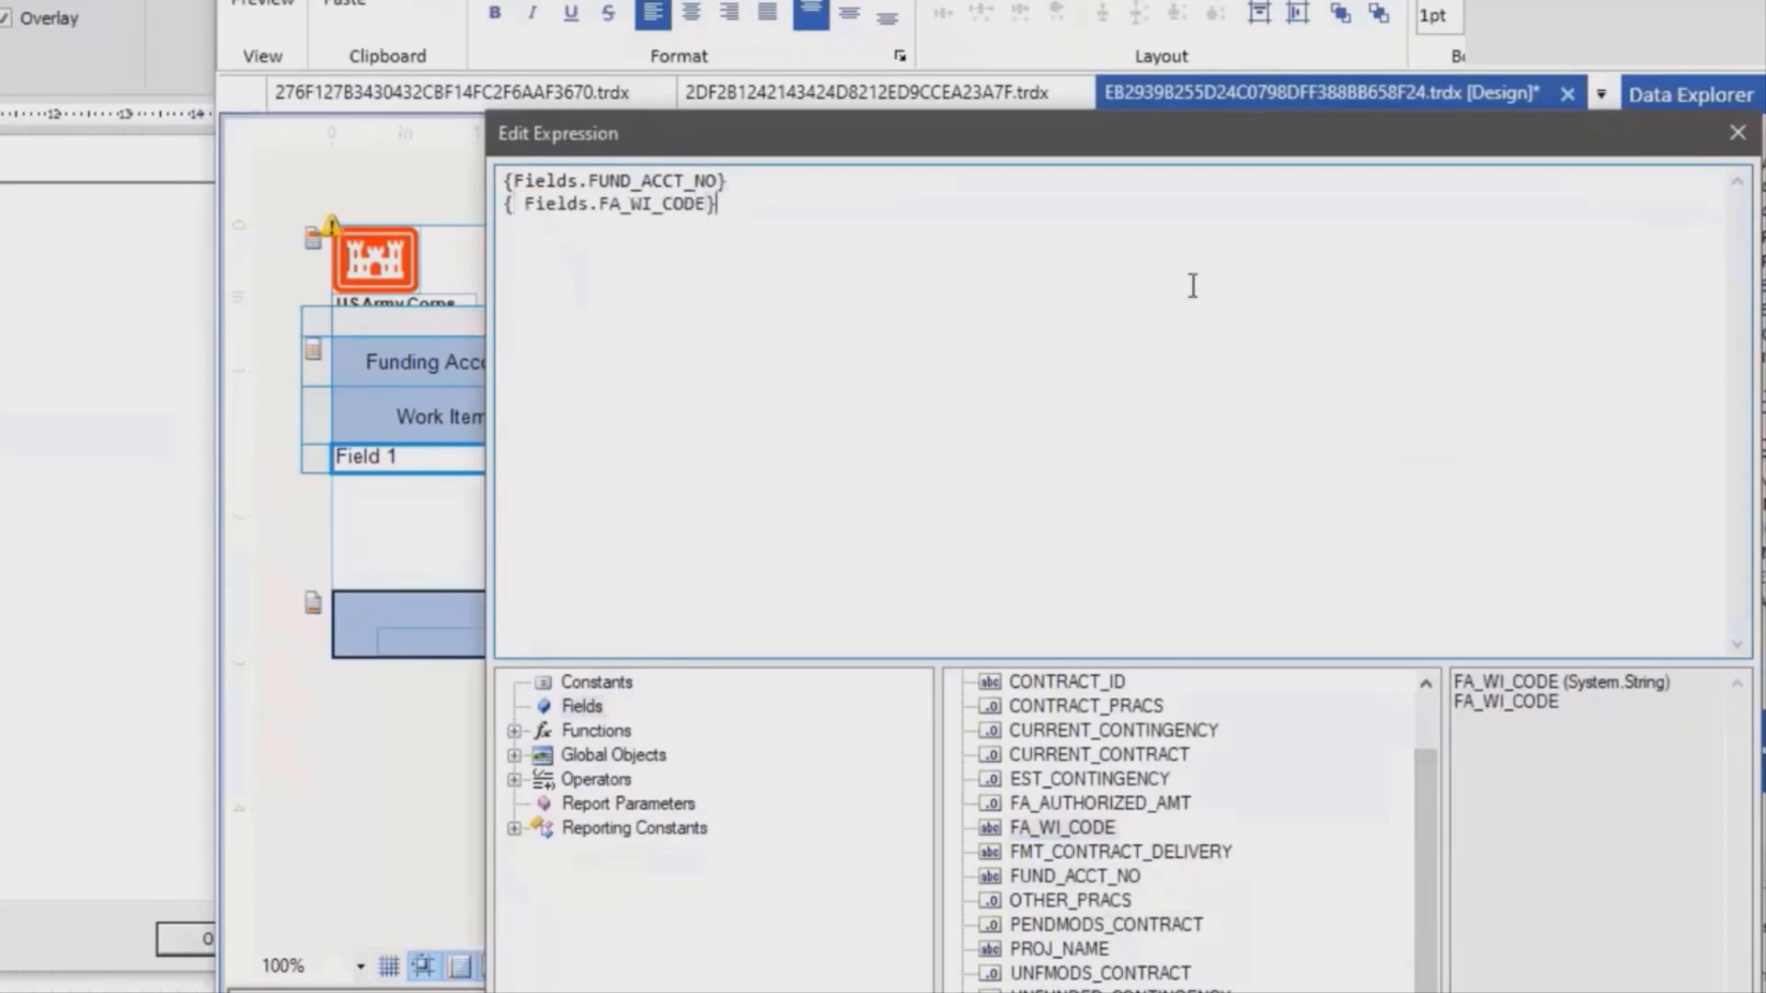
pyautogui.click(531, 226)
pyautogui.press('BackSpace')
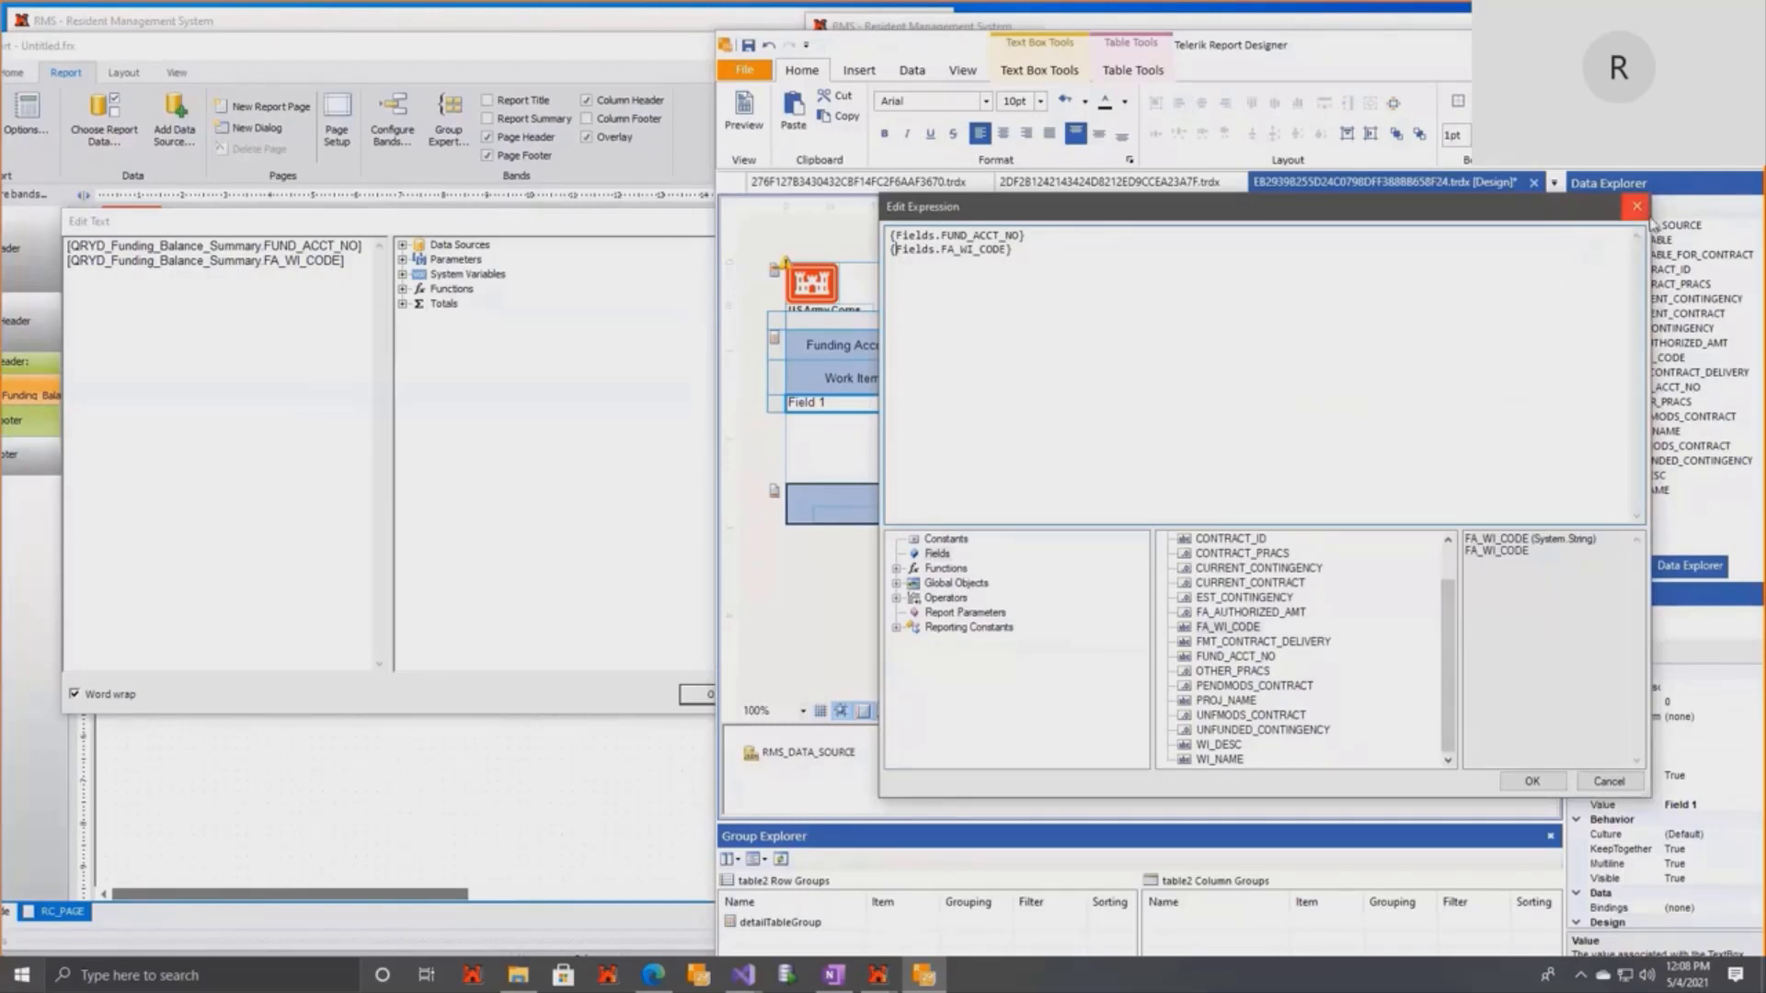
pyautogui.click(1548, 787)
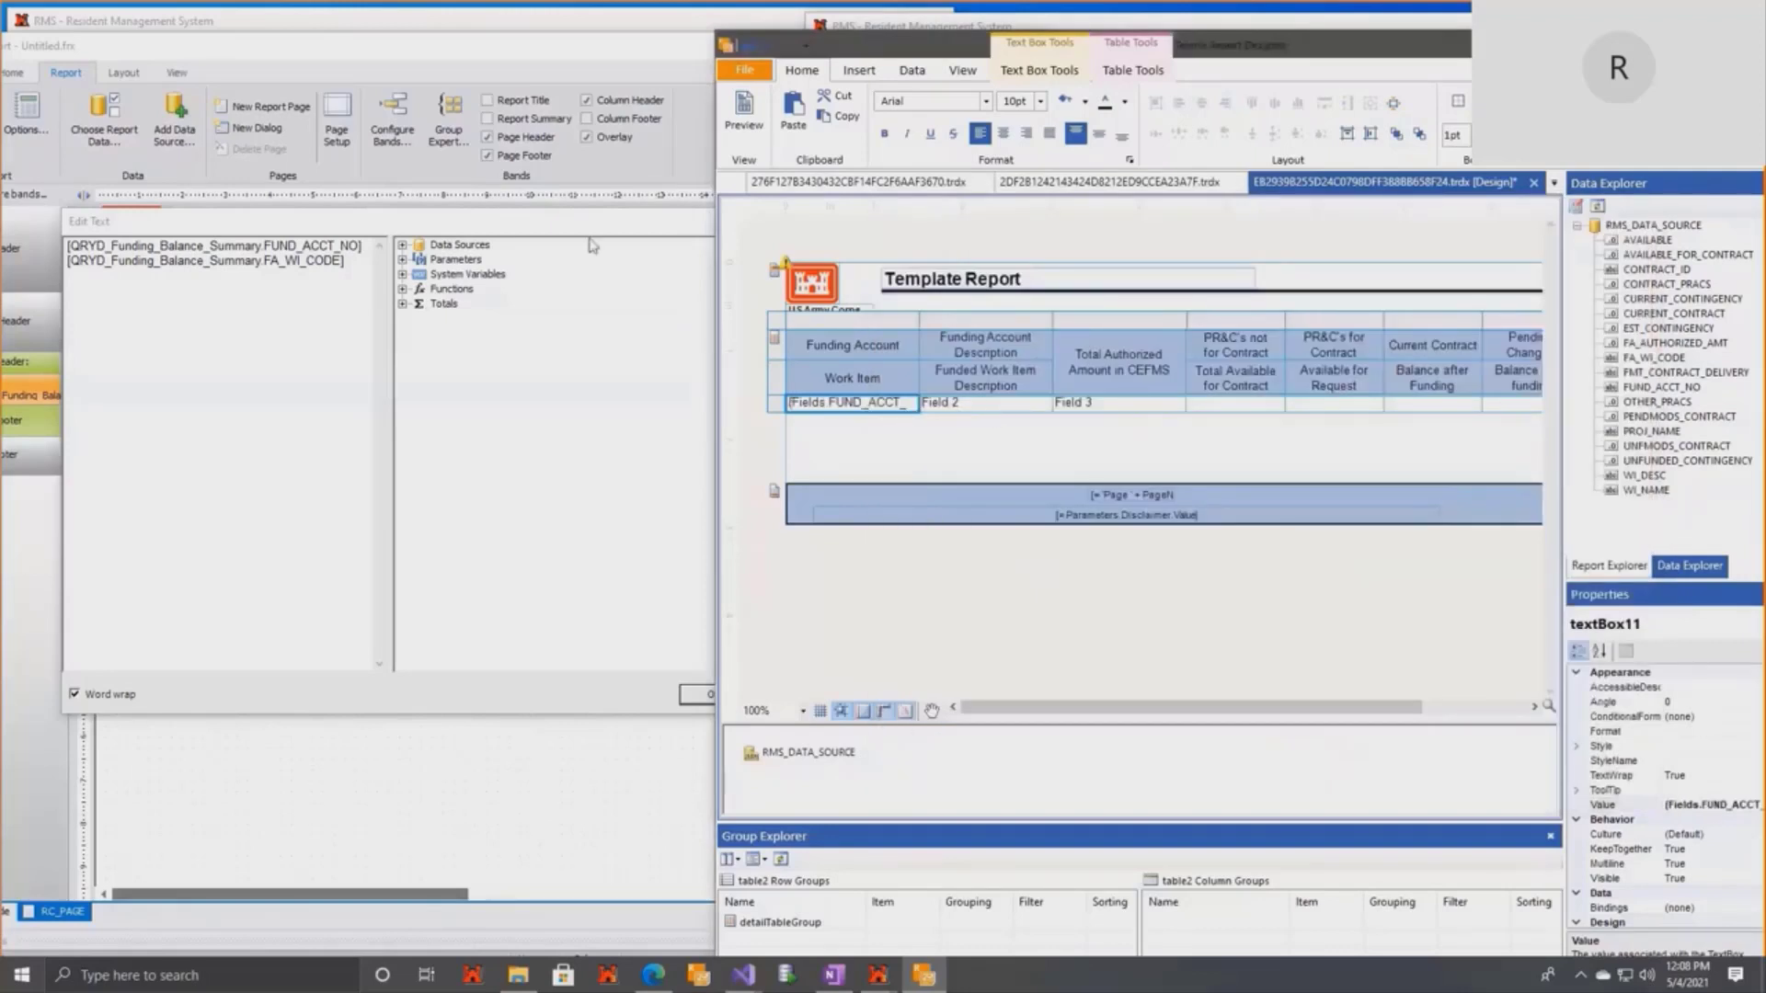
# Close the first cell's text in the source report and examine the field expressions of its Funding Account Description detail cell.
pyautogui.click(547, 238)
pyautogui.click(816, 222)
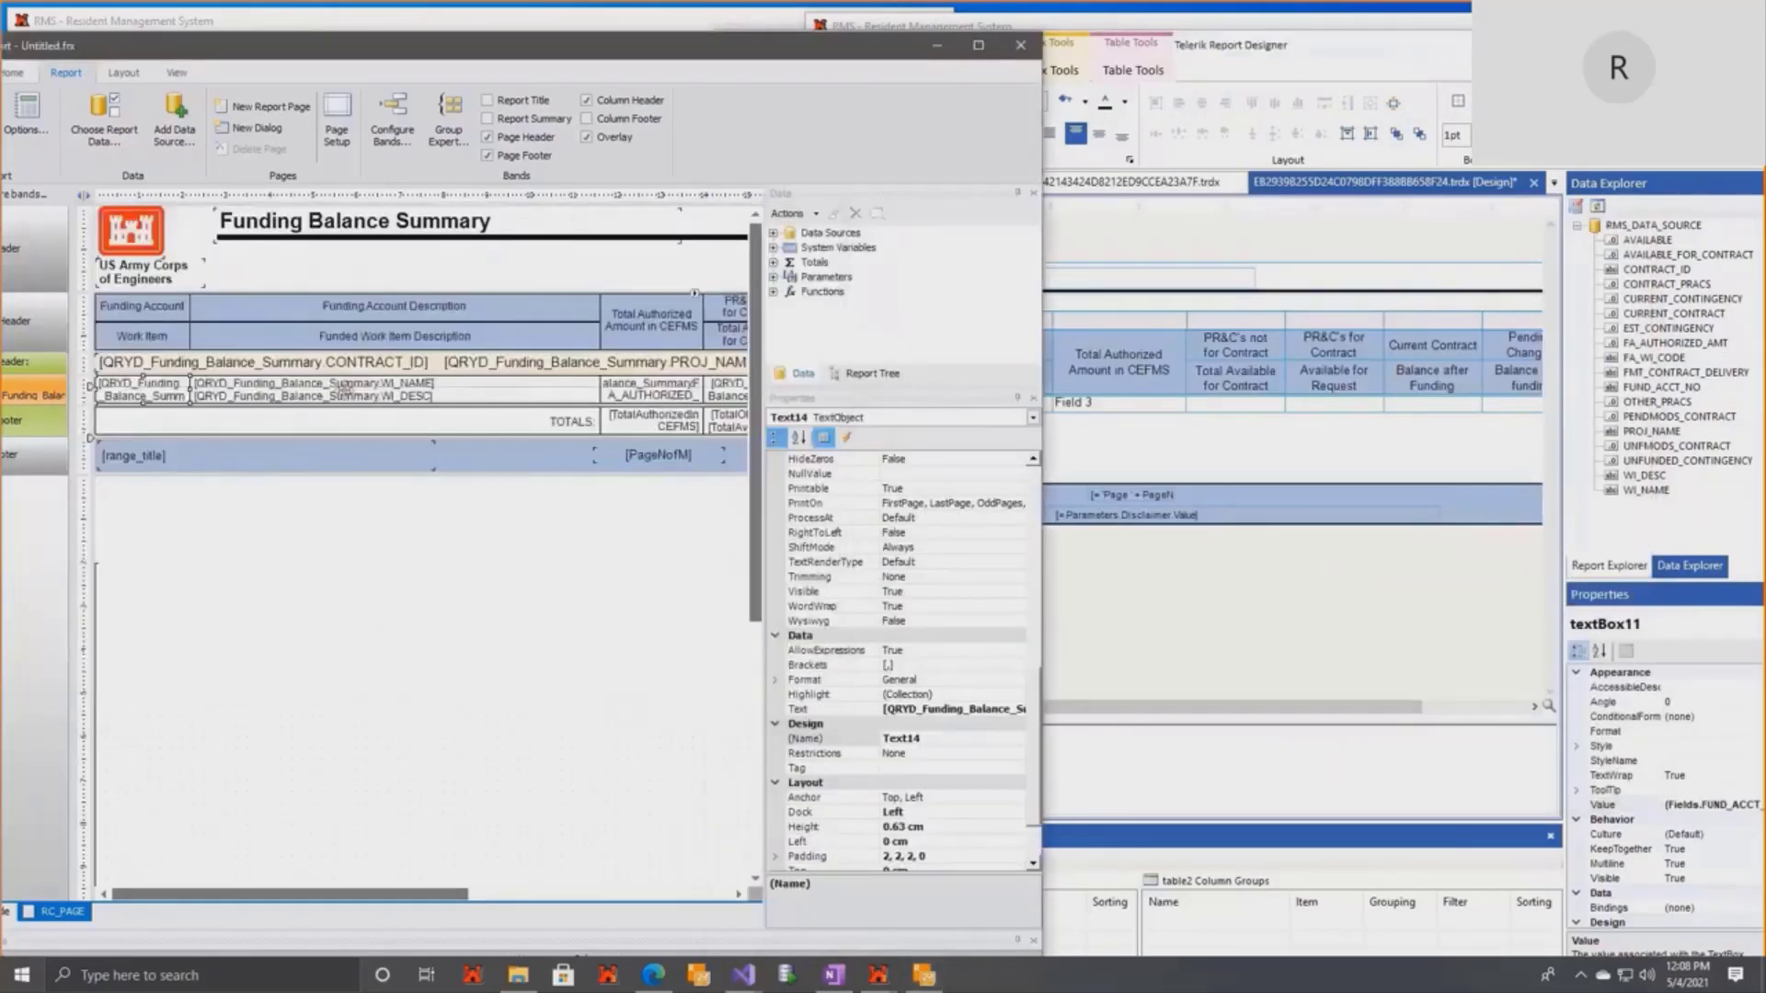
pyautogui.click(452, 385)
pyautogui.doubleClick(453, 385)
pyautogui.click(1271, 419)
# Replace the second detail cell's Field 2 expression with a pair of curly braces and insert the WI_NAME field.
pyautogui.click(1021, 405)
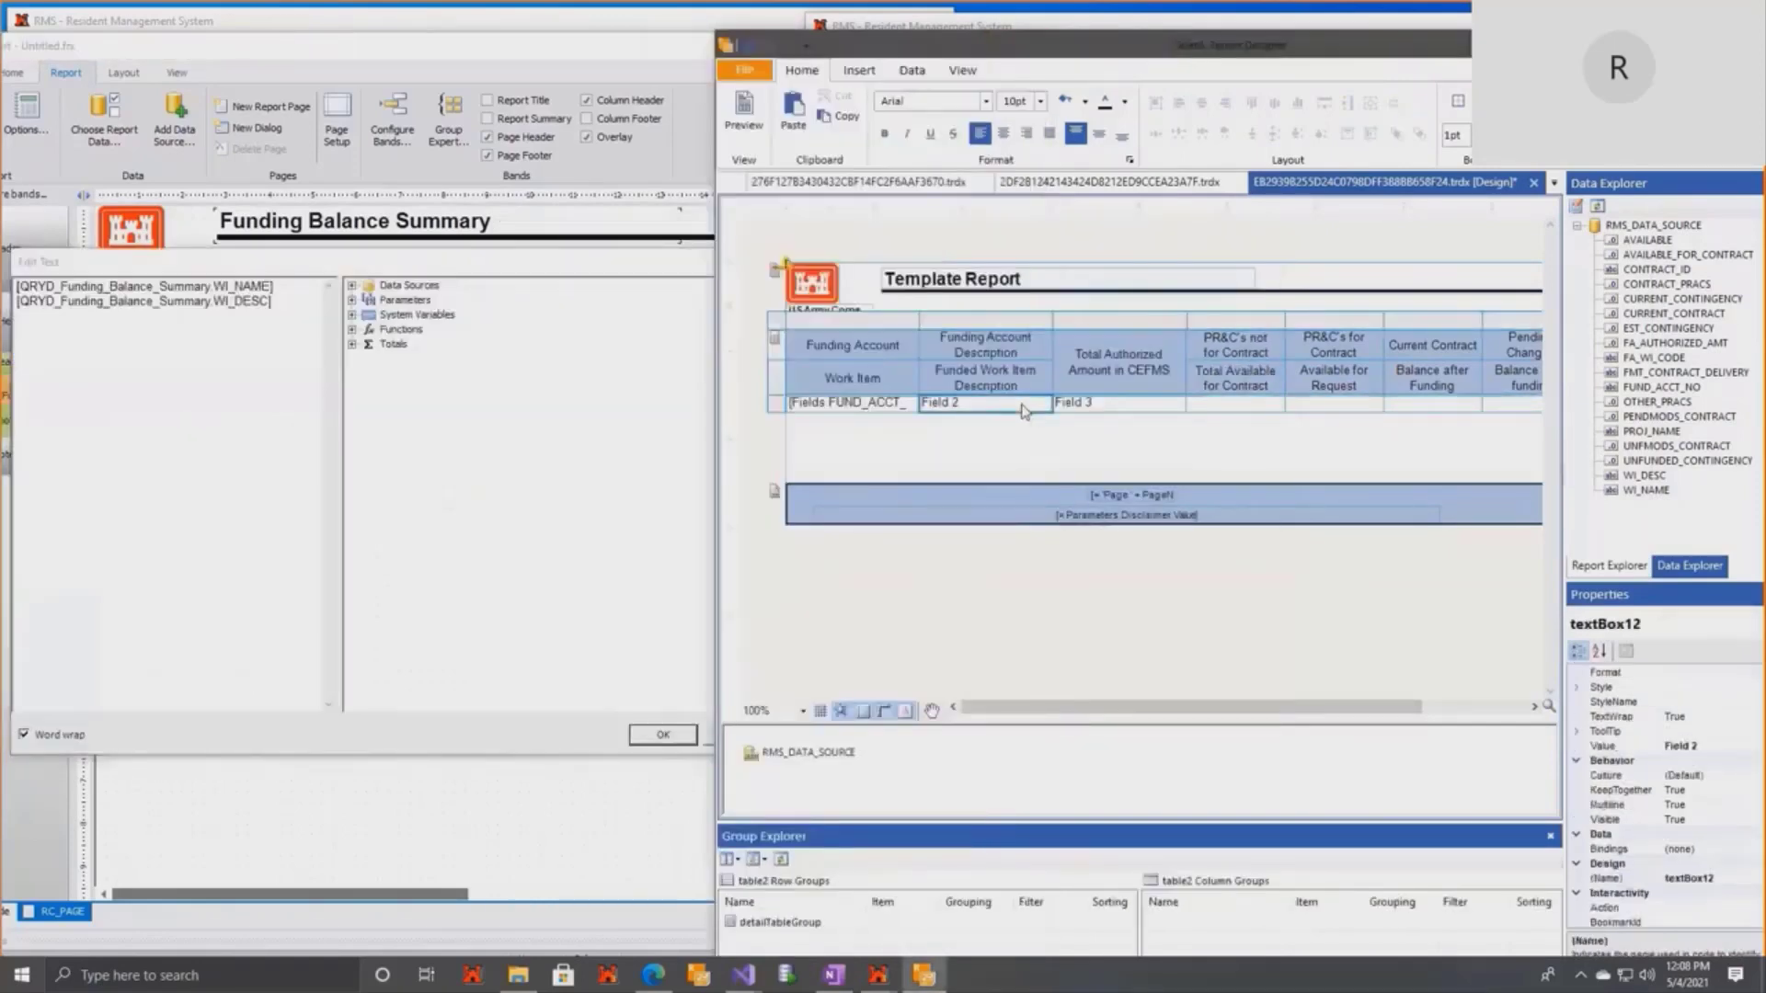
pyautogui.rightClick(1021, 404)
pyautogui.click(1082, 613)
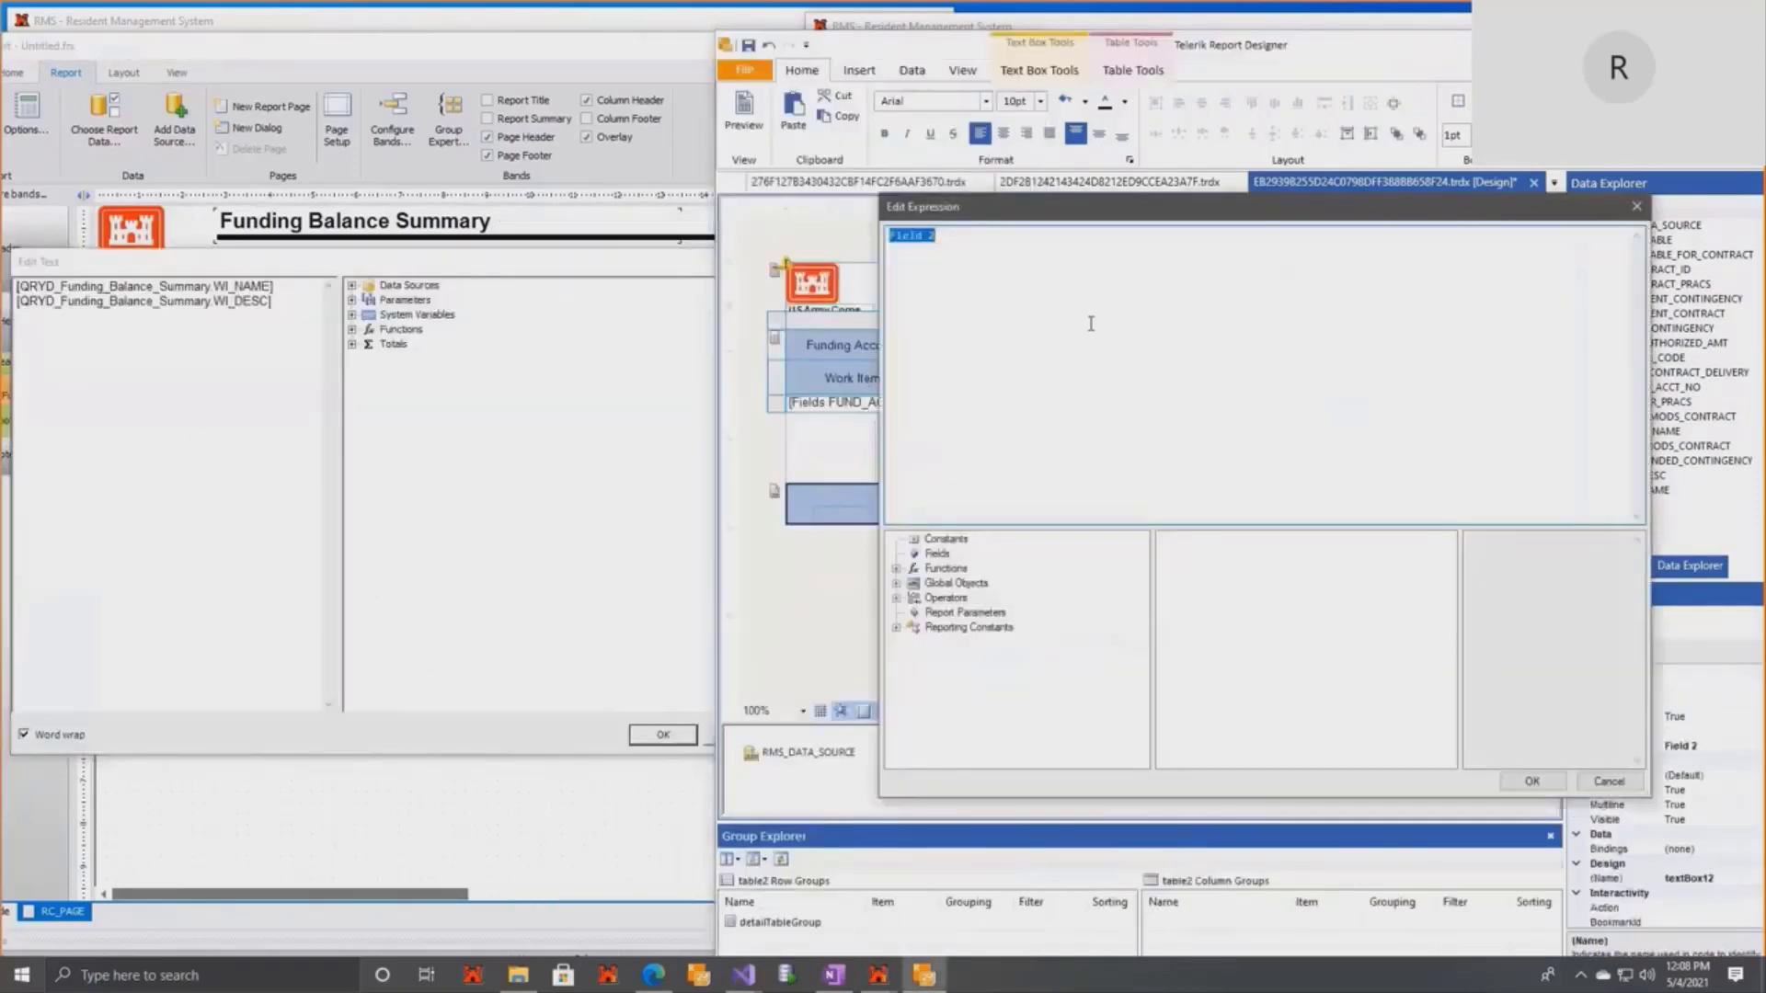
pyautogui.click(939, 553)
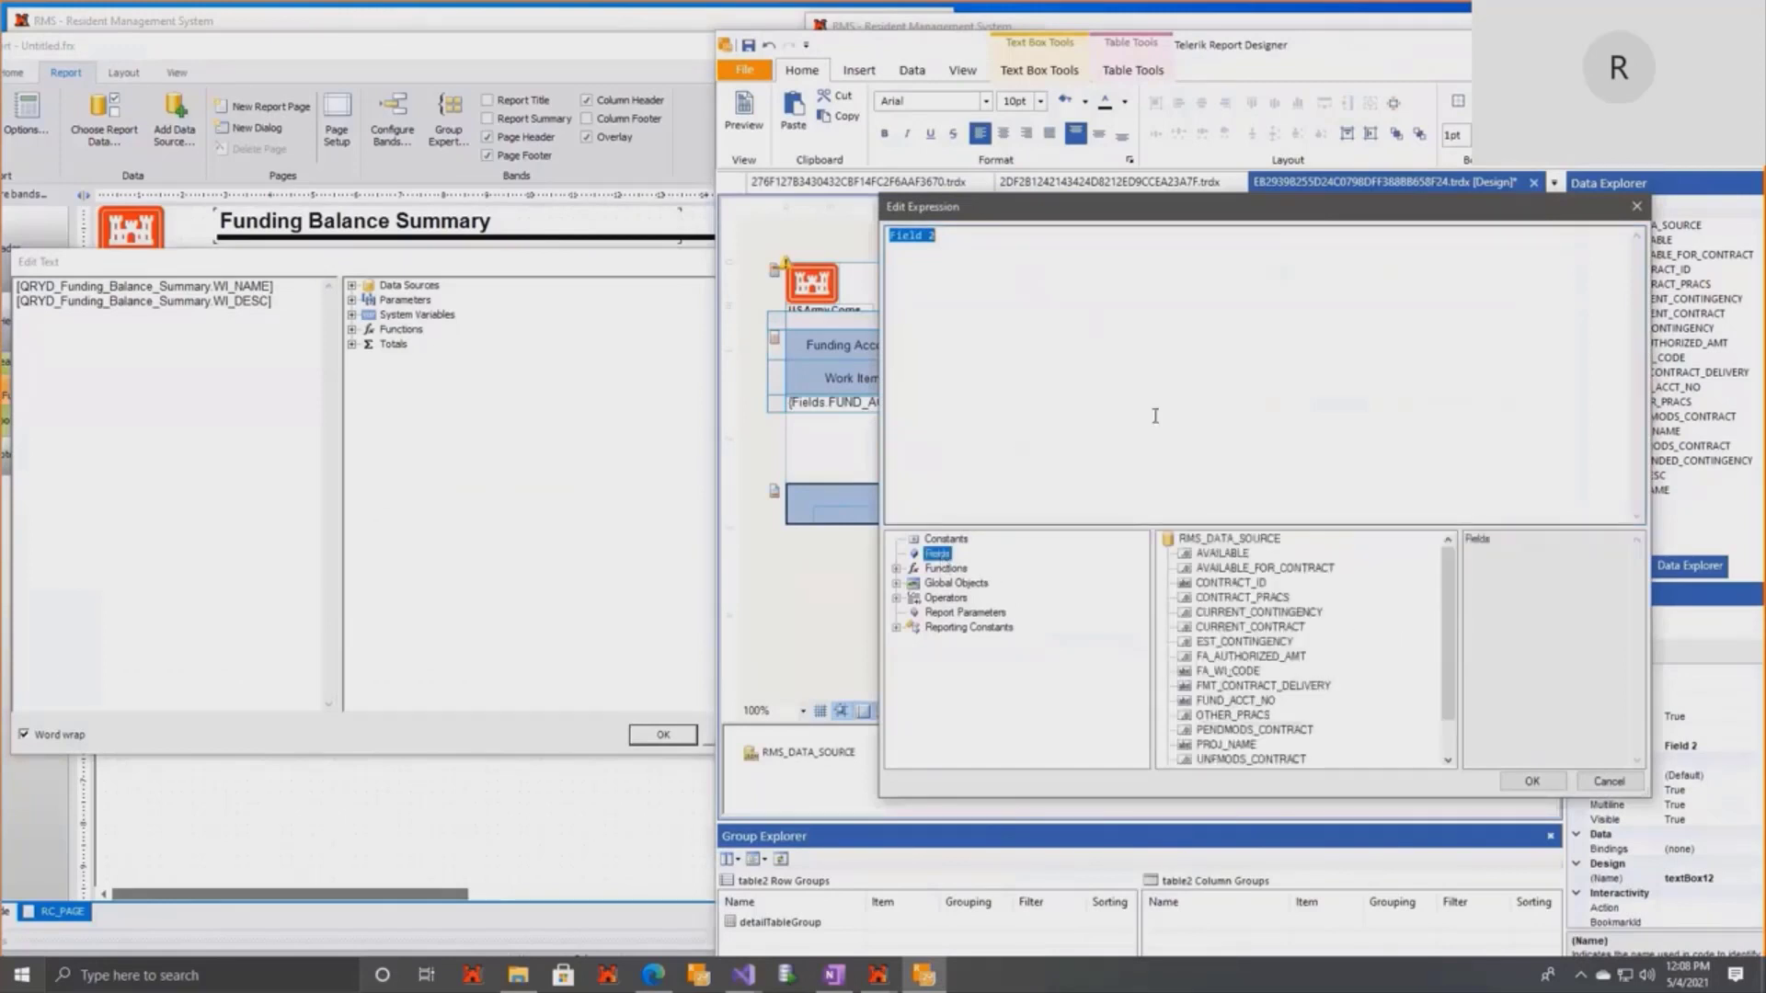
pyautogui.moveTo(977, 259); pyautogui.dragTo(866, 268)
pyautogui.write('()')
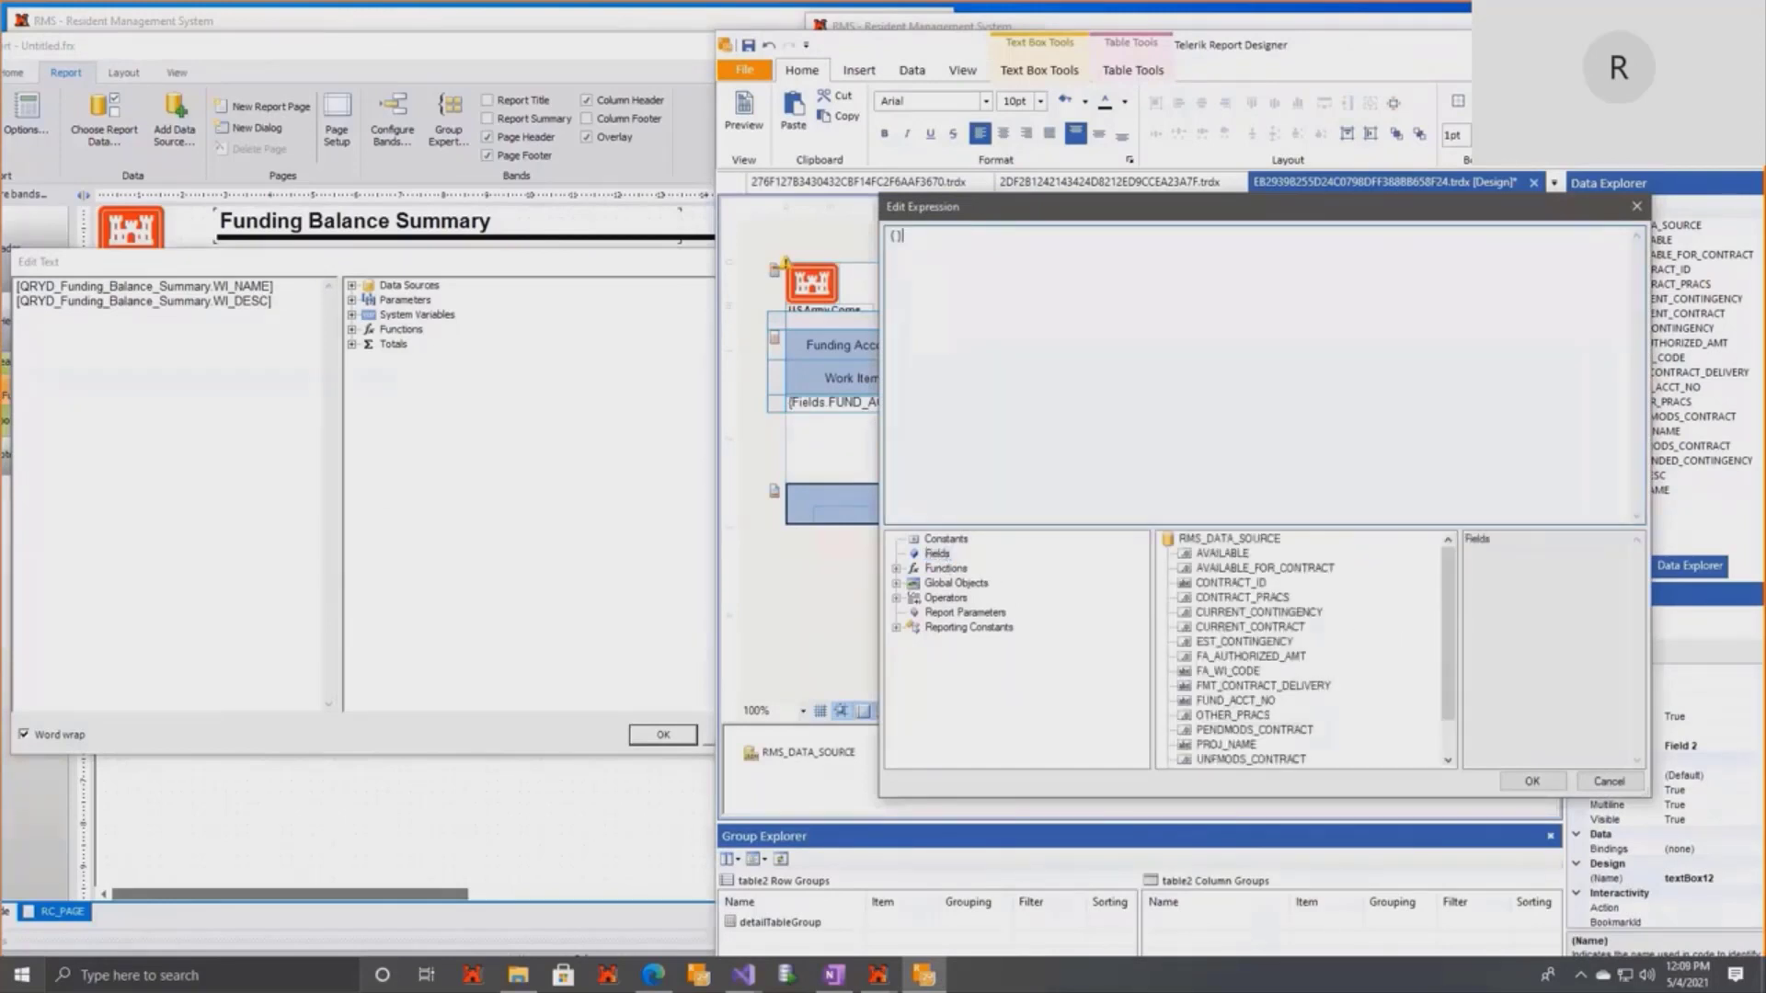
pyautogui.scroll(-1, 1234, 670)
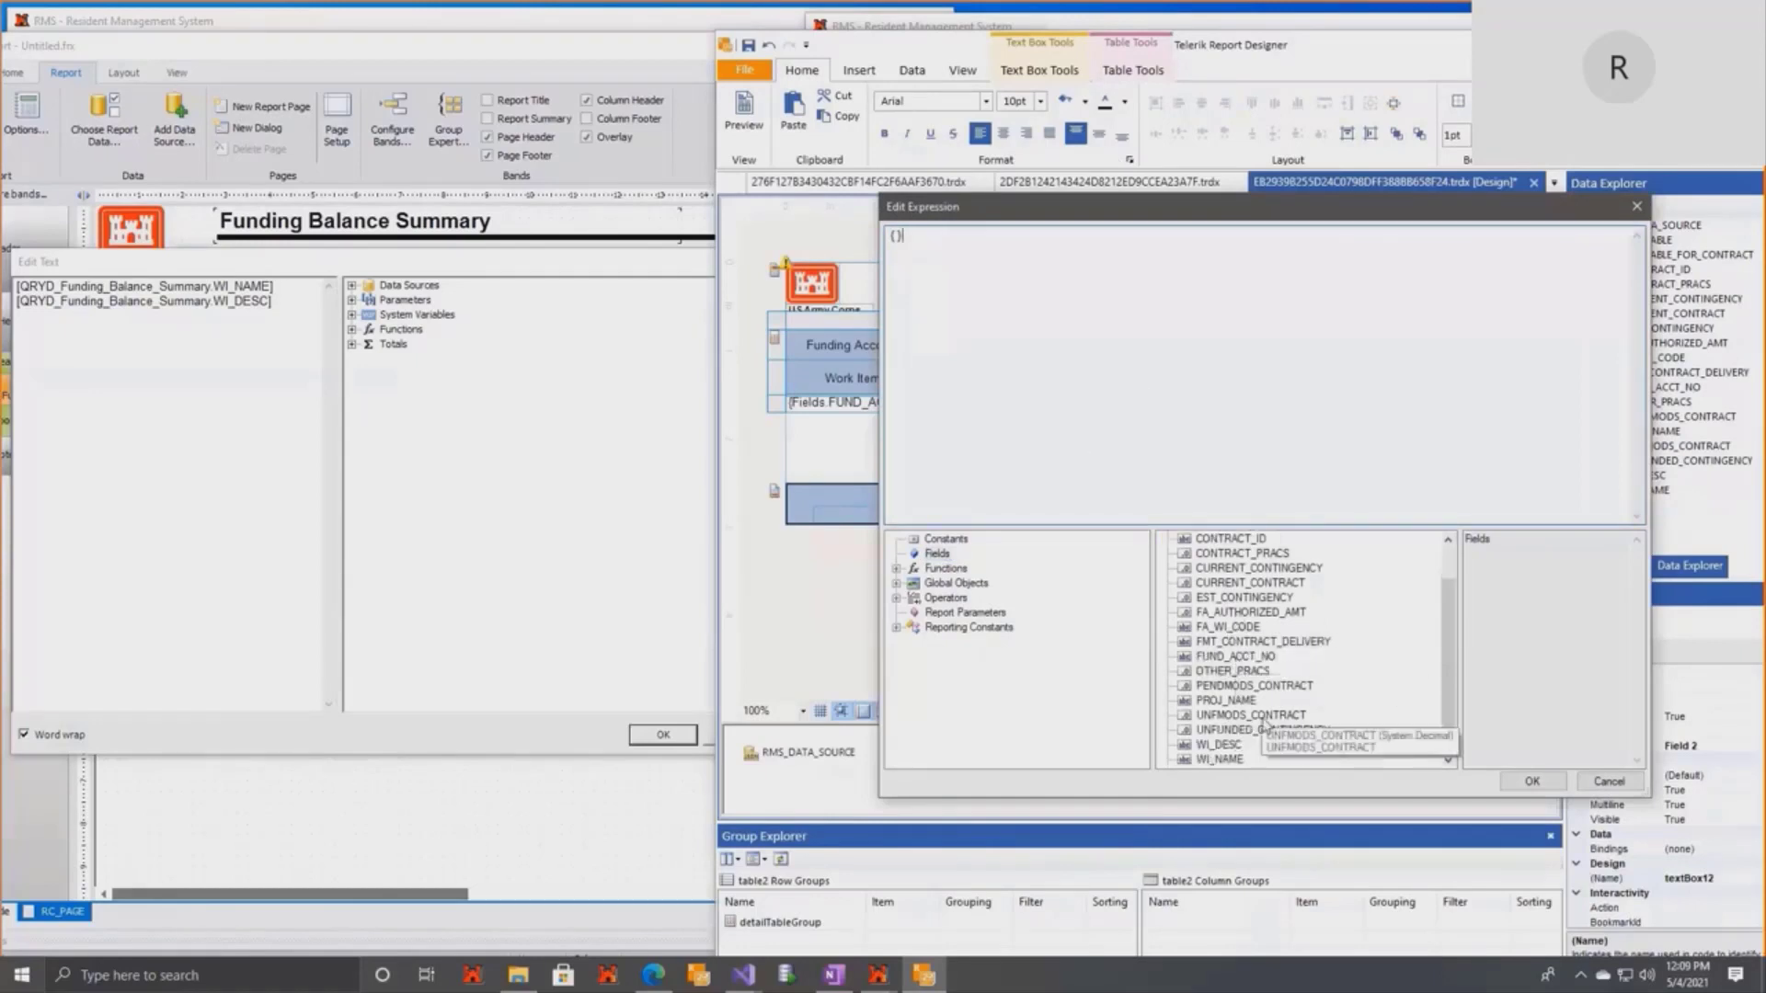
pyautogui.doubleClick(1239, 761)
# Move Fields.WI_NAME inside the curly braces, add the WI_DESC field, and apply the second detail cell's expression.
pyautogui.doubleClick(924, 245)
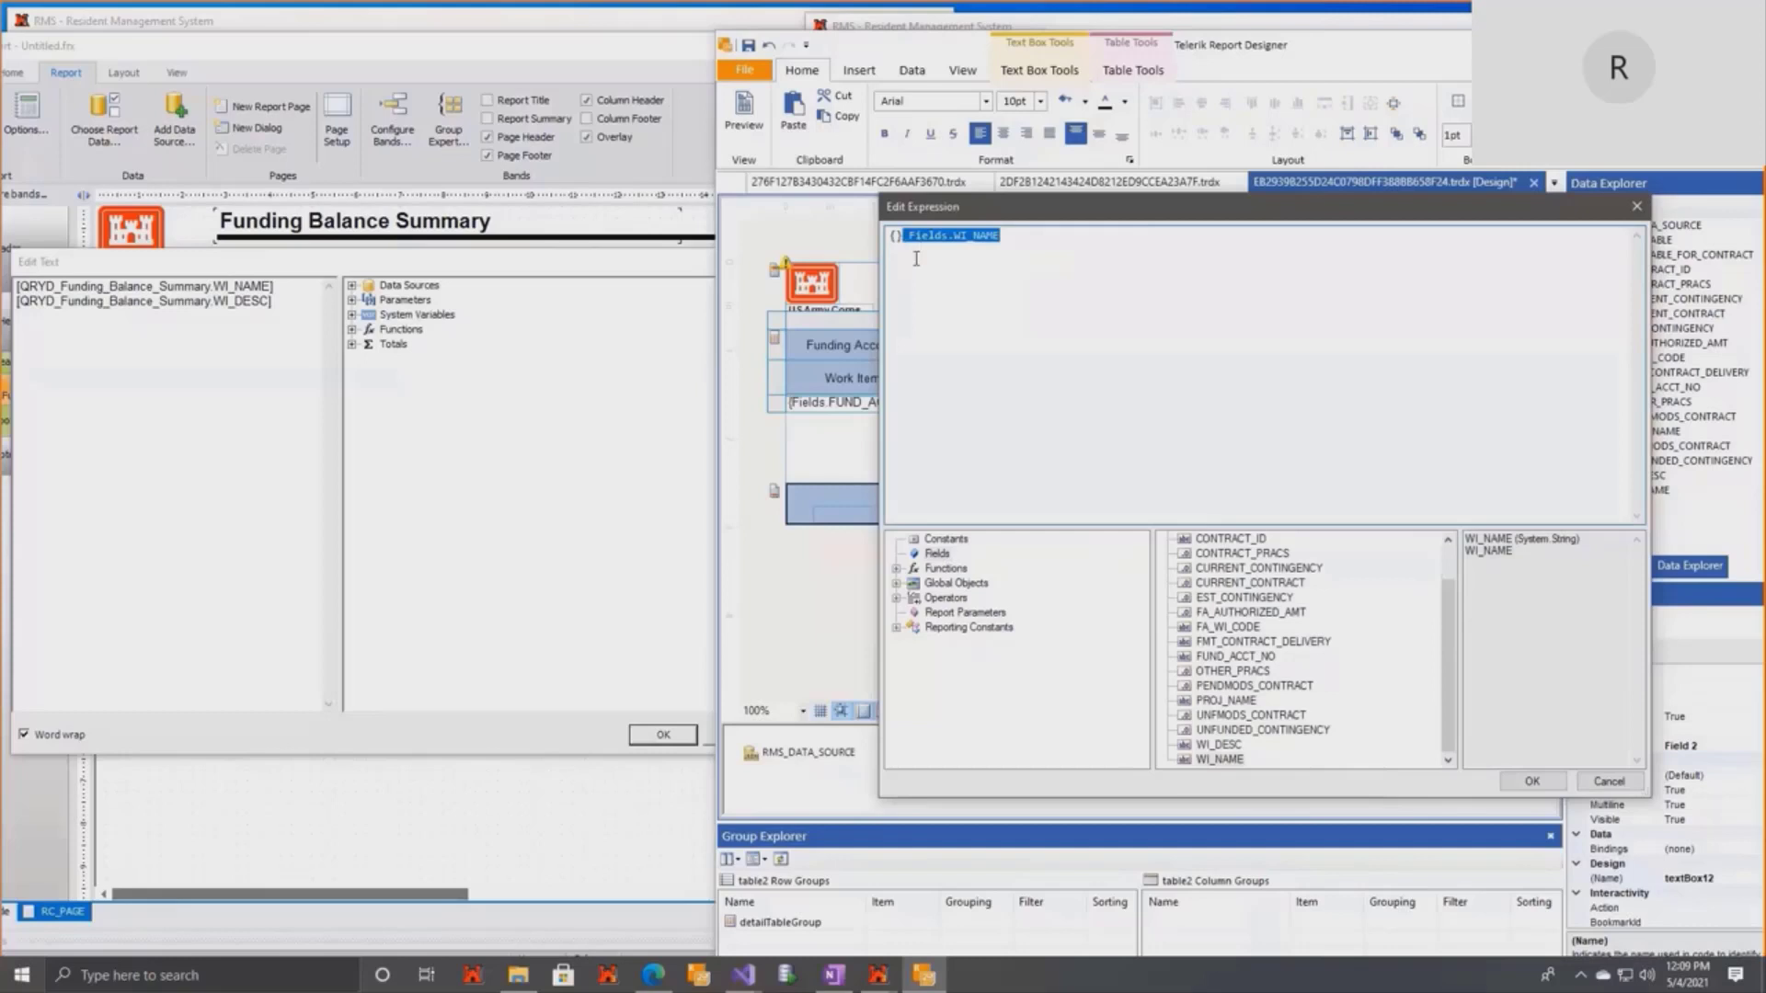
pyautogui.hotkey('ctrl', 'x')
pyautogui.press('Left')
pyautogui.hotkey('ctrl', 'v')
pyautogui.doubleClick(1235, 745)
pyautogui.click(1532, 781)
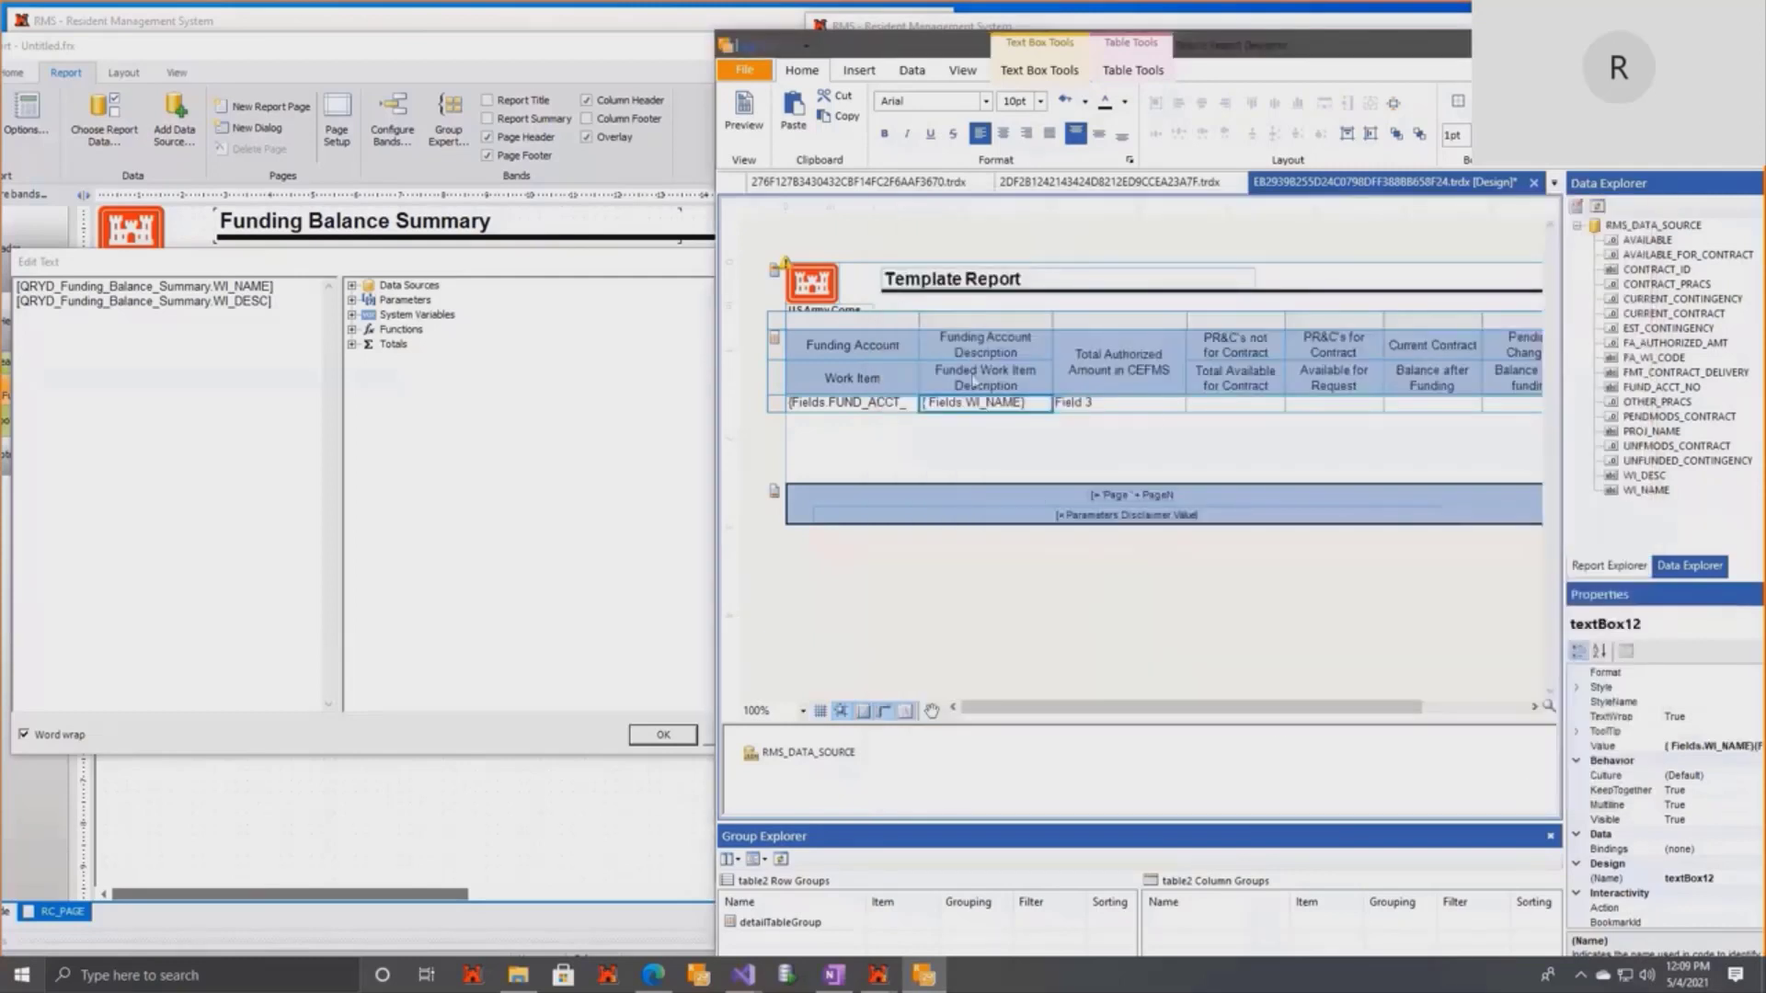
# Open the Field 3 cell's expression and look up the source report's field for Total Authorized Amount in CEFMS.
pyautogui.rightClick(1138, 405)
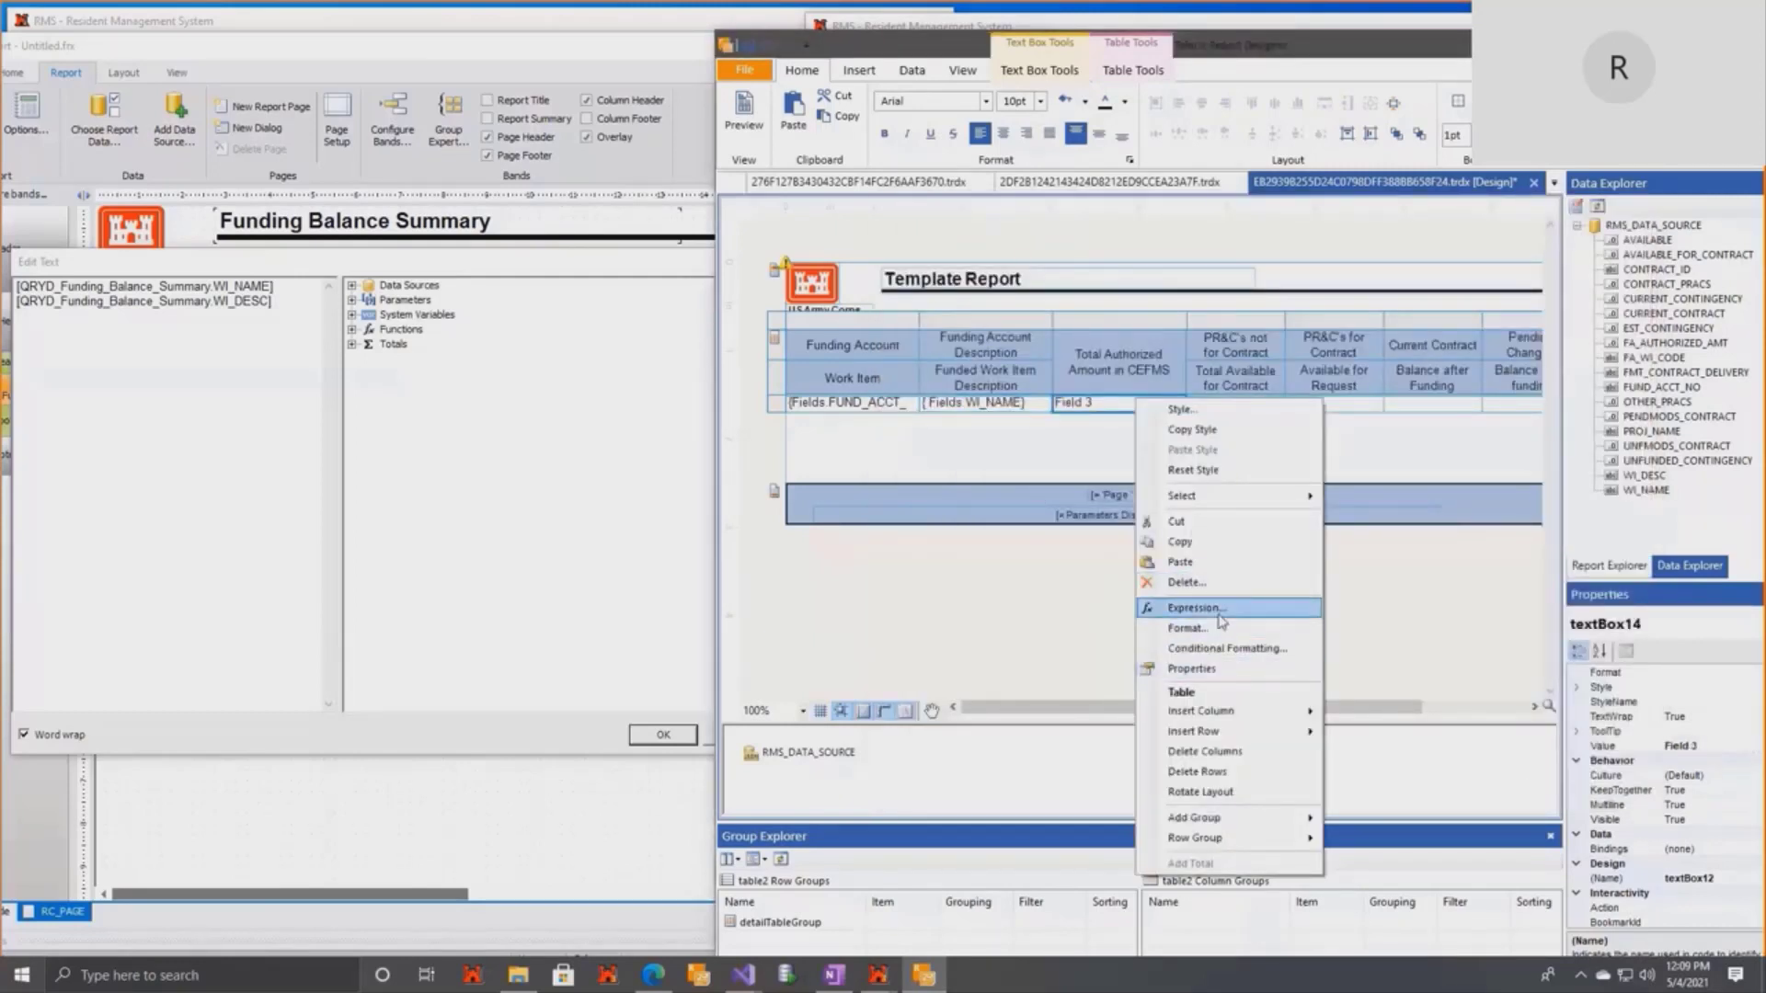
pyautogui.click(539, 297)
pyautogui.click(762, 266)
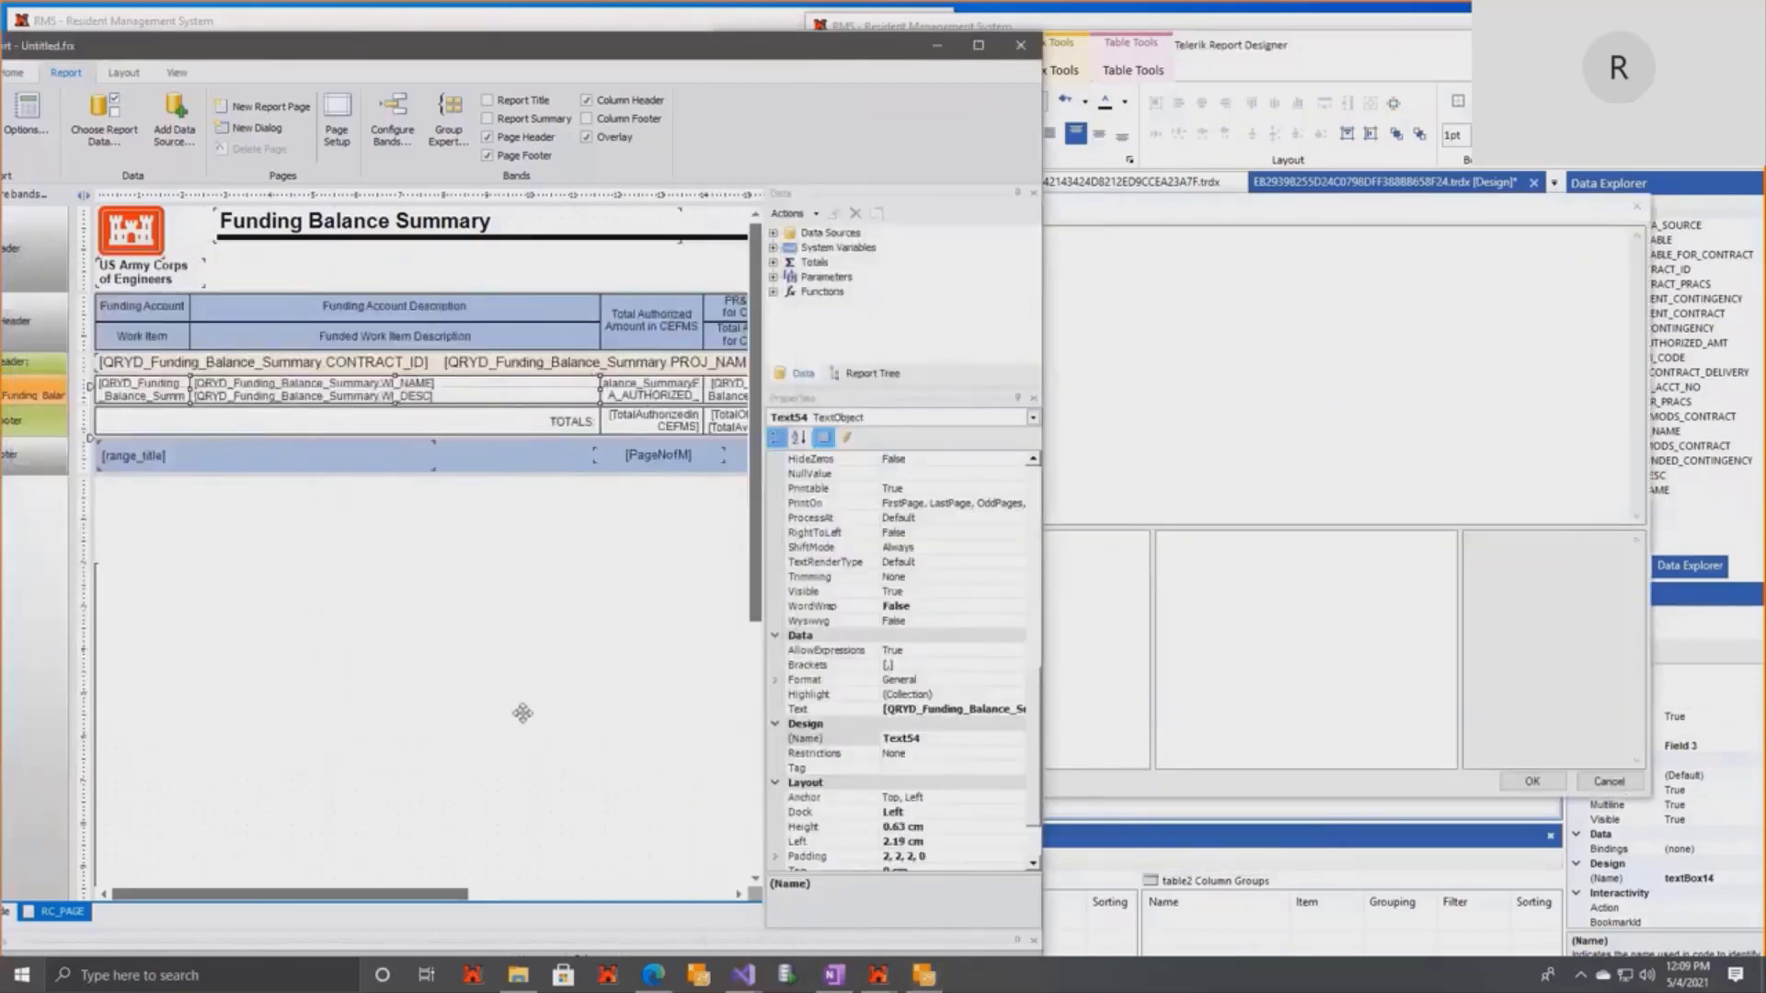
pyautogui.click(676, 384)
pyautogui.doubleClick(676, 384)
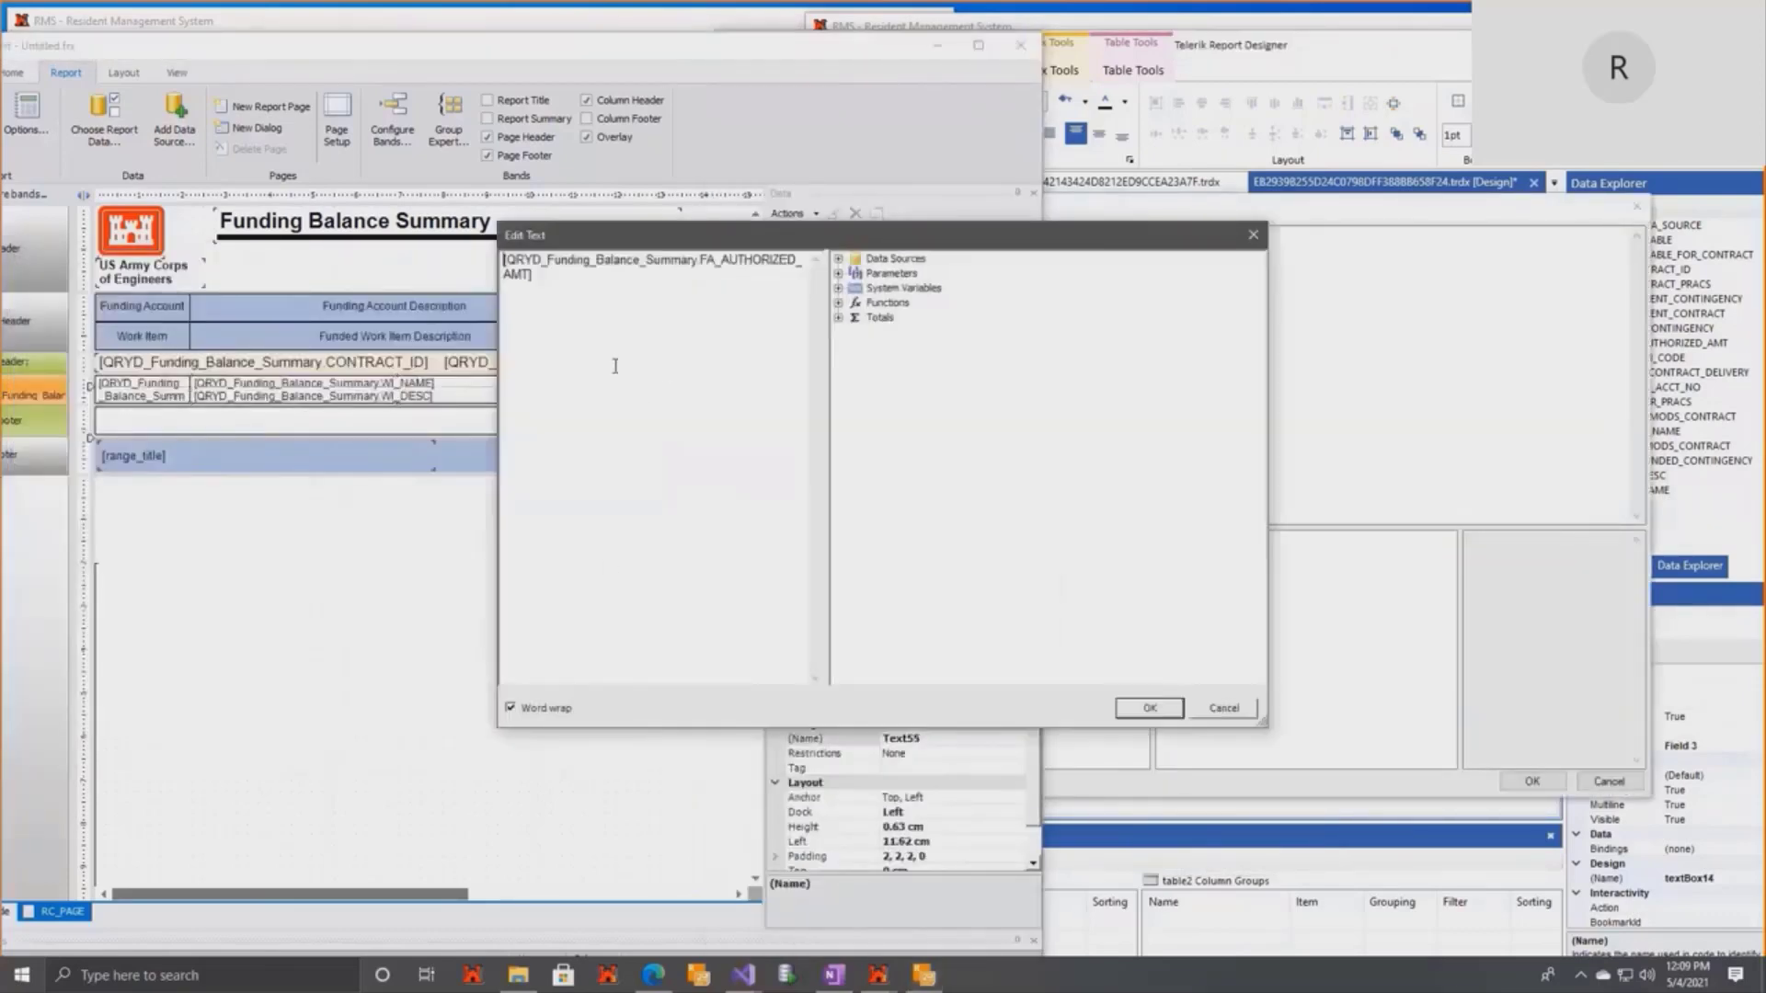
pyautogui.click(1352, 423)
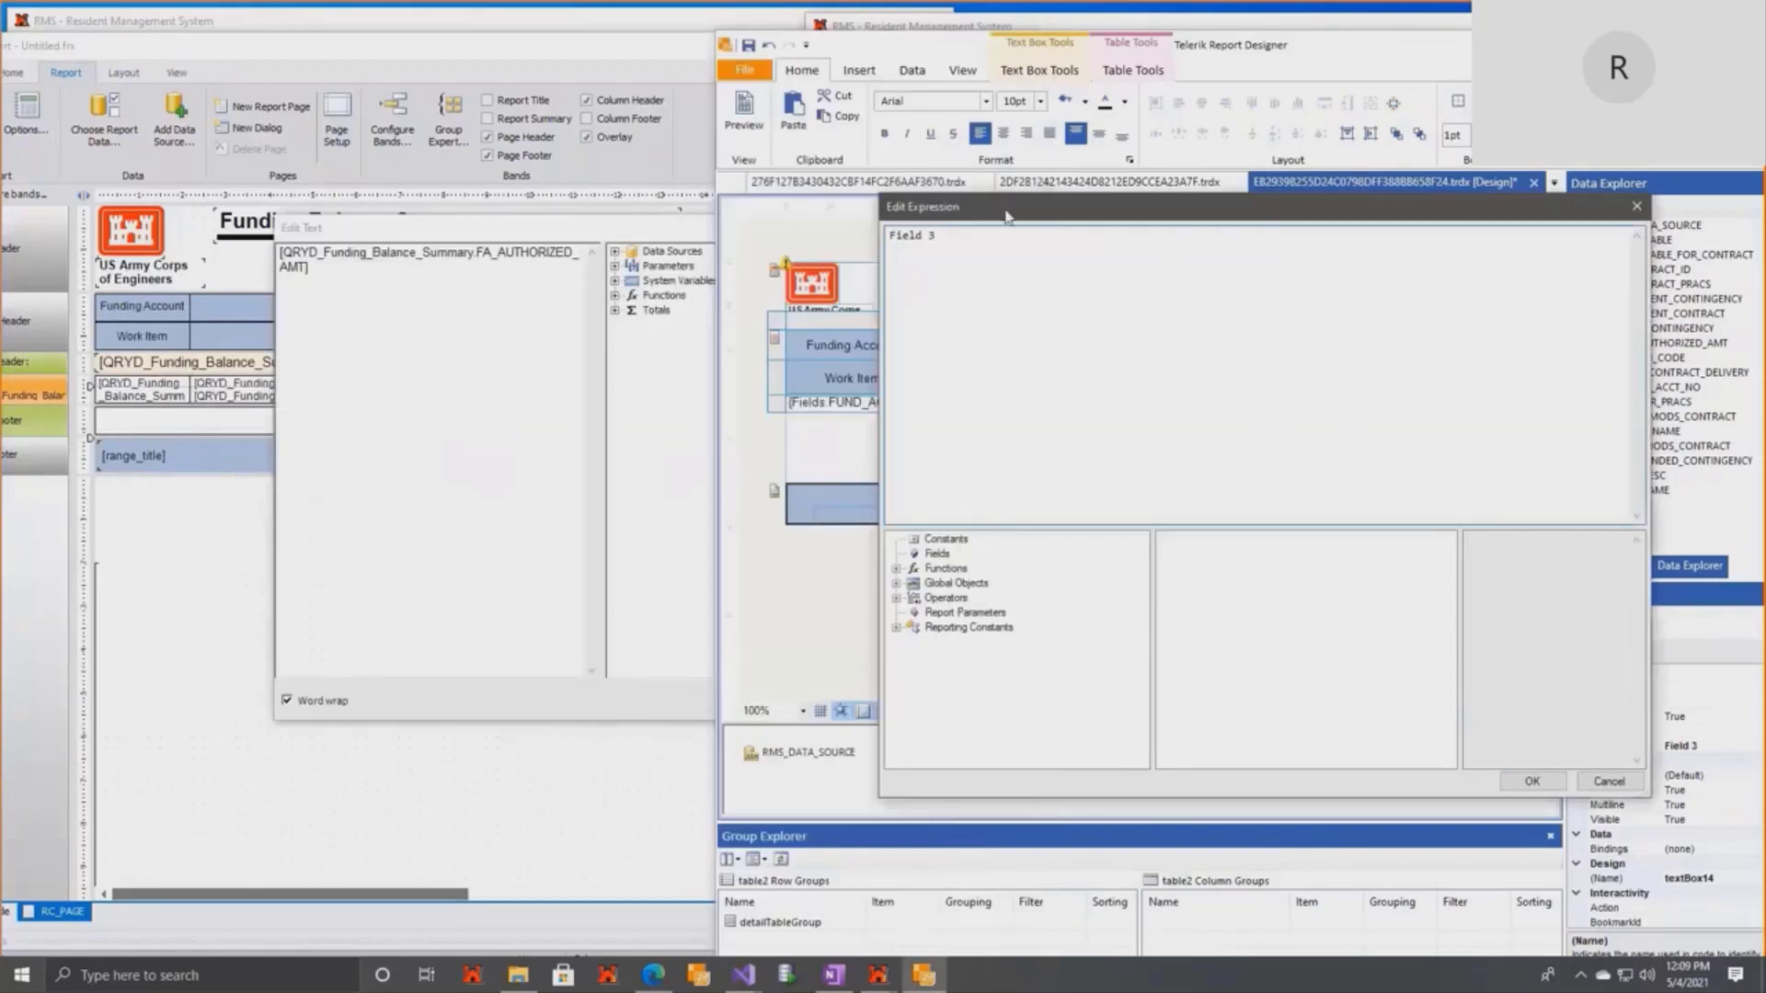
pyautogui.moveTo(630, 234); pyautogui.dragTo(413, 189)
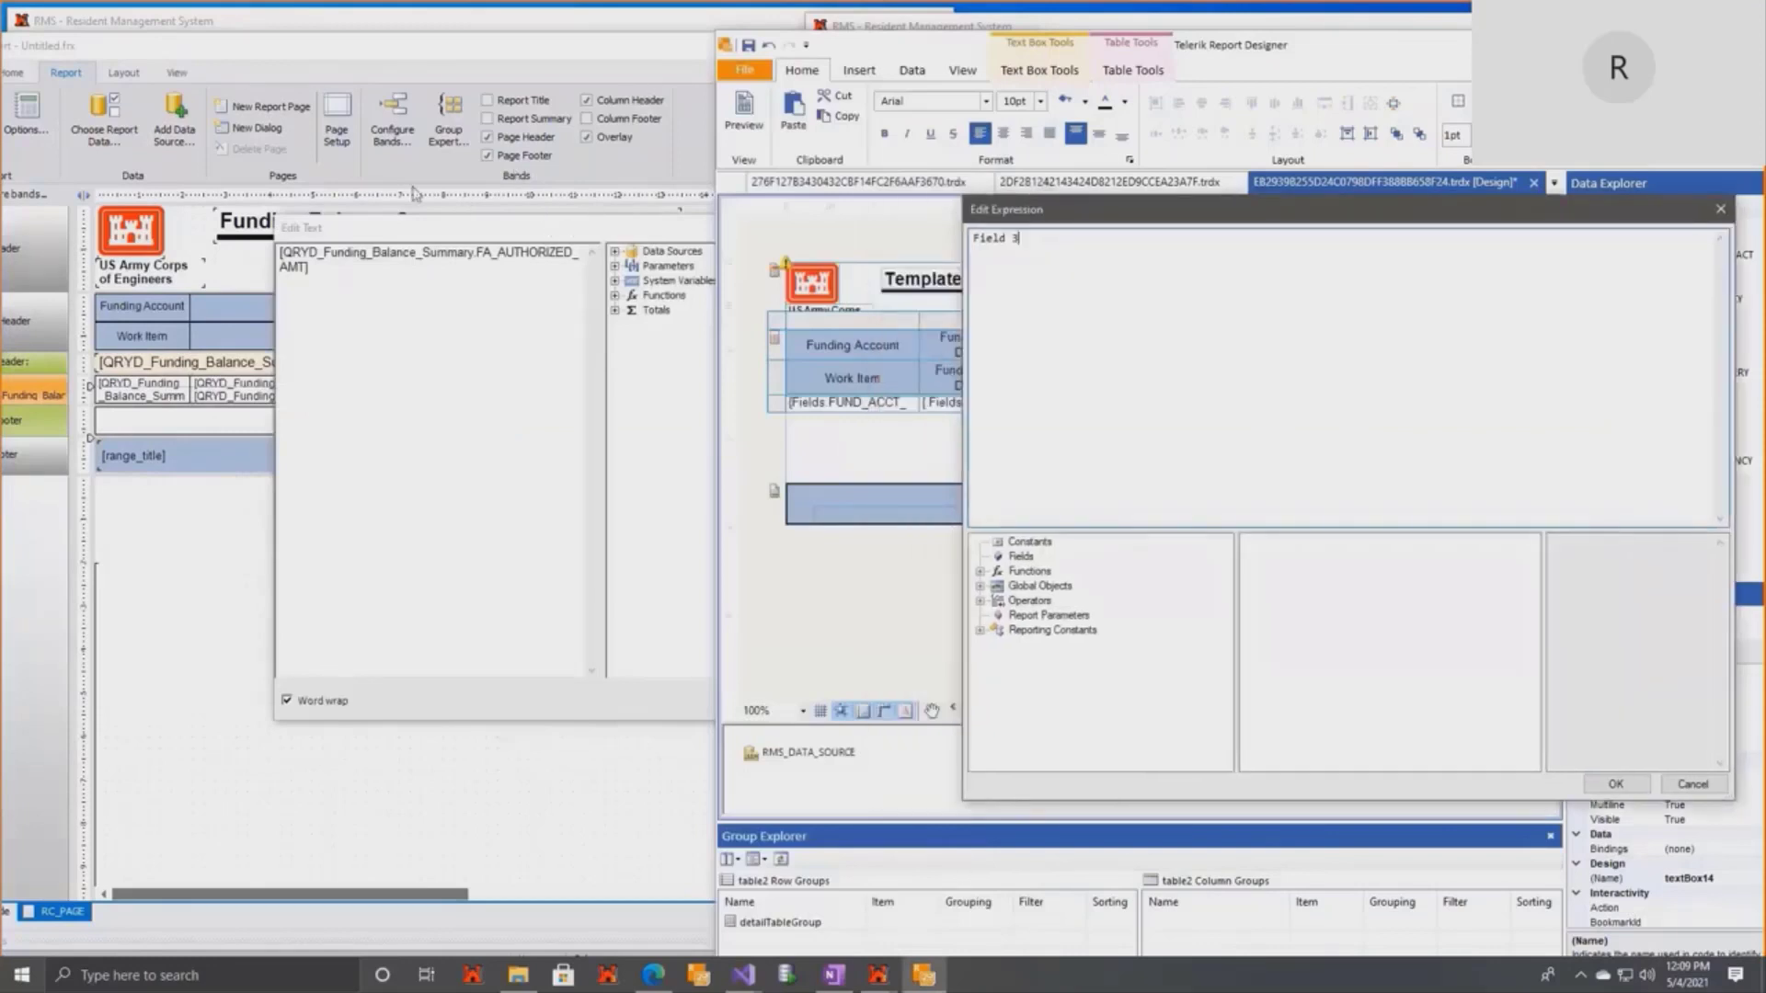
# Set the third detail cell's expression to = Fields.FA_AUTHORIZED_AMT.
pyautogui.click(1181, 255)
pyautogui.hotkey('ctrl', 'a')
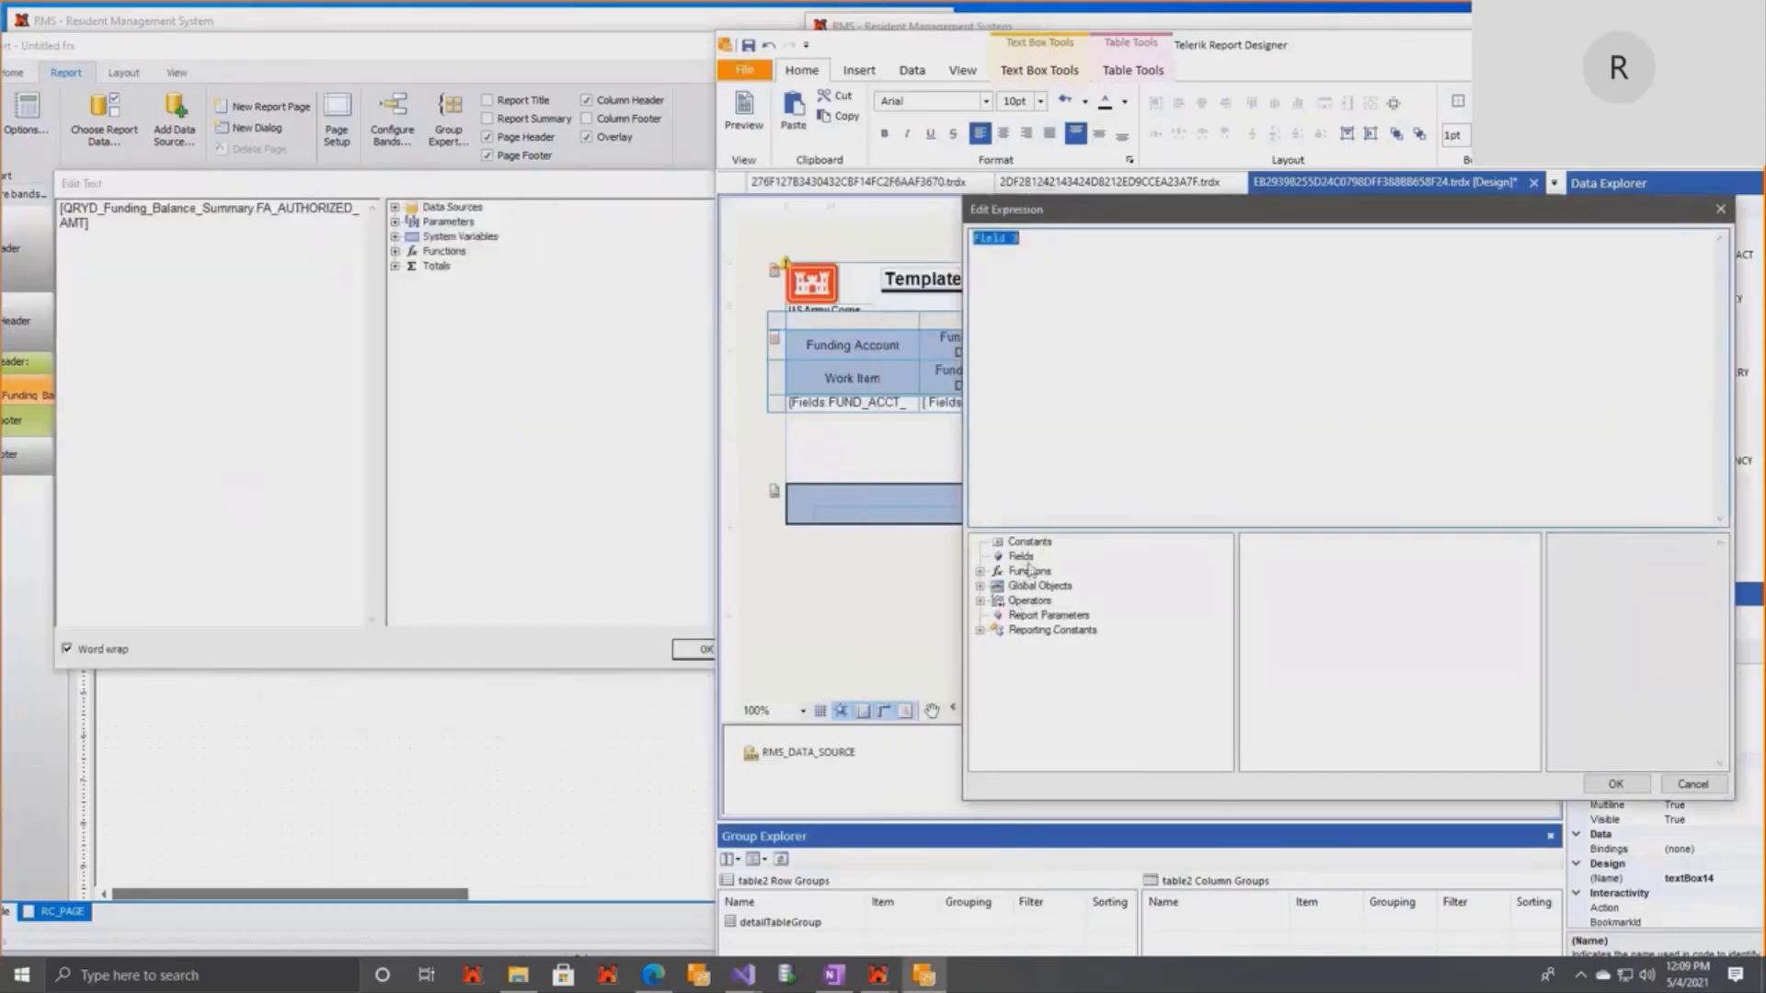
pyautogui.click(1021, 557)
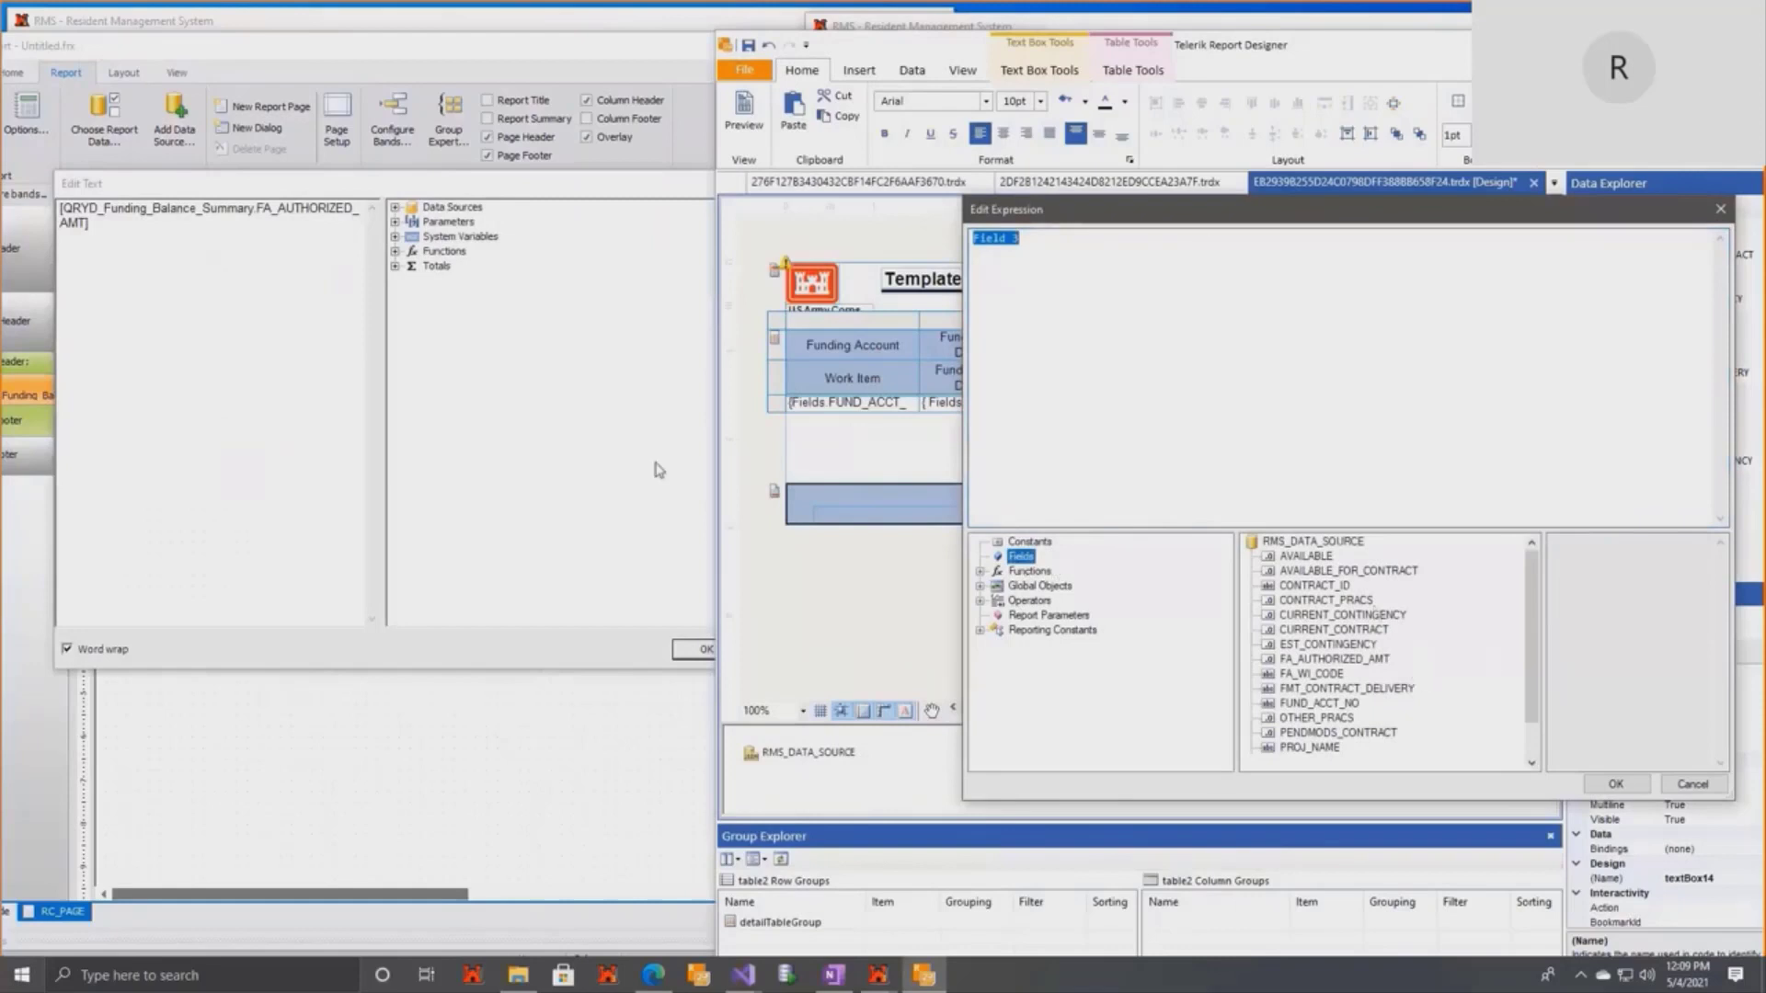
pyautogui.scroll(-1, 1361, 708)
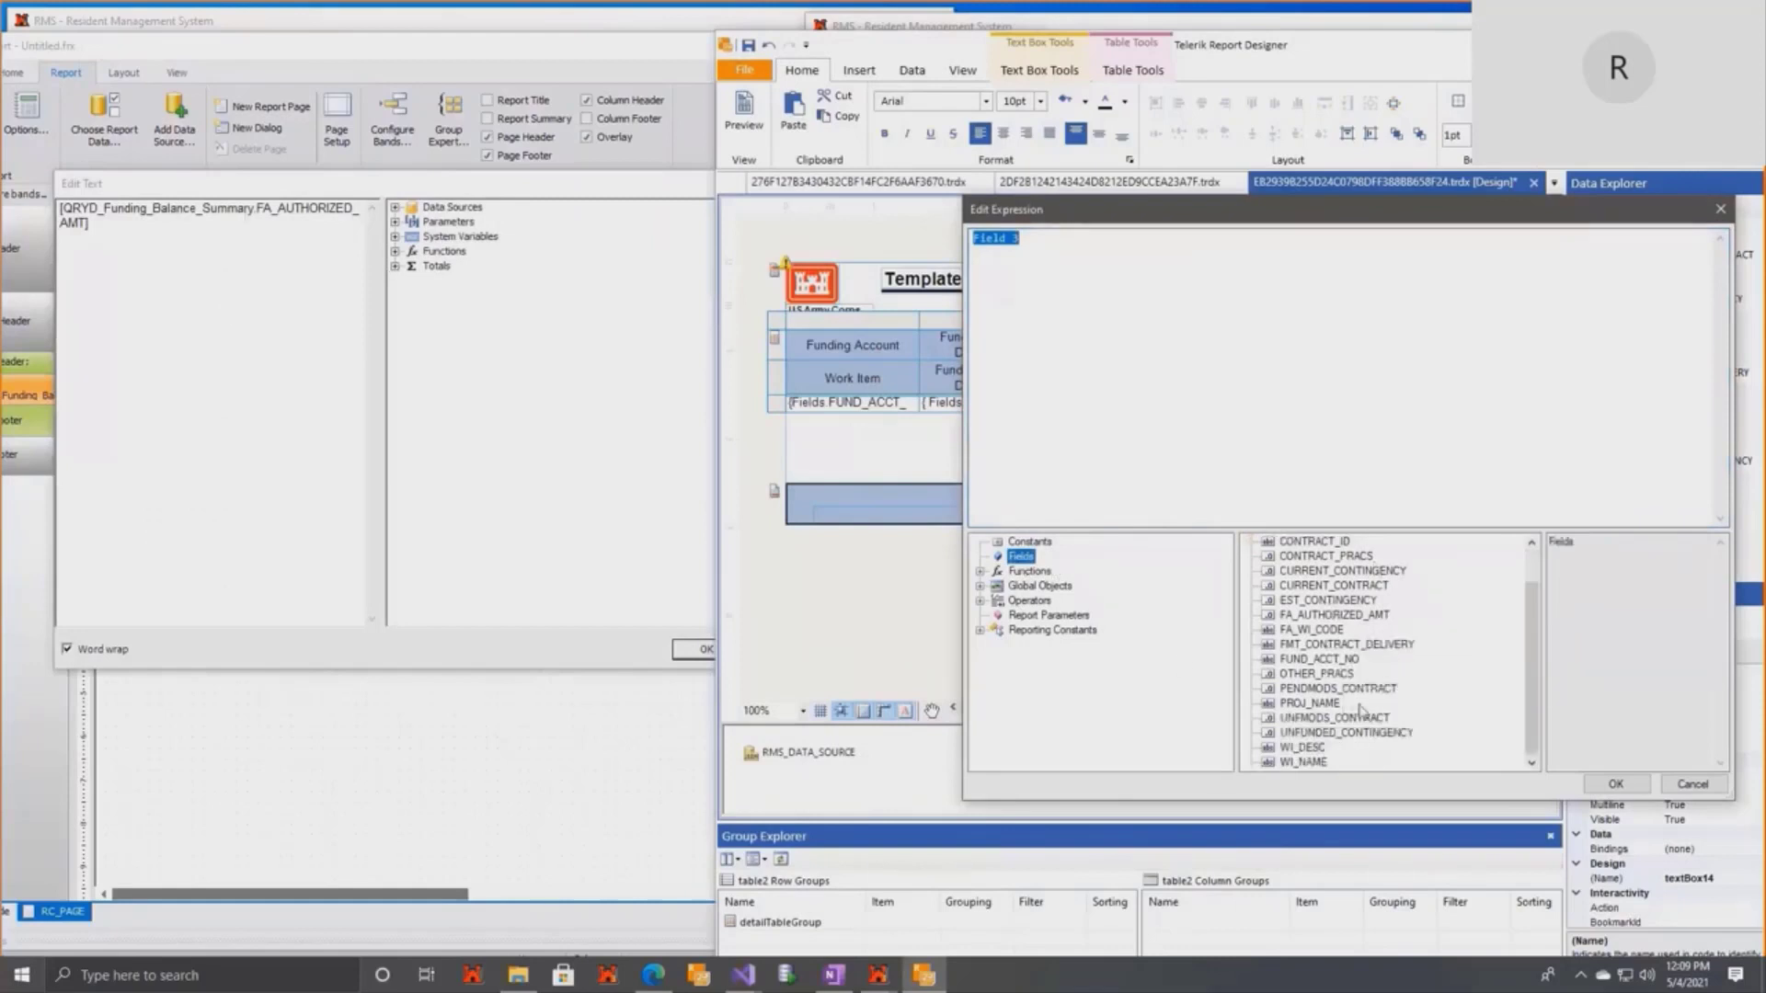
pyautogui.doubleClick(1361, 615)
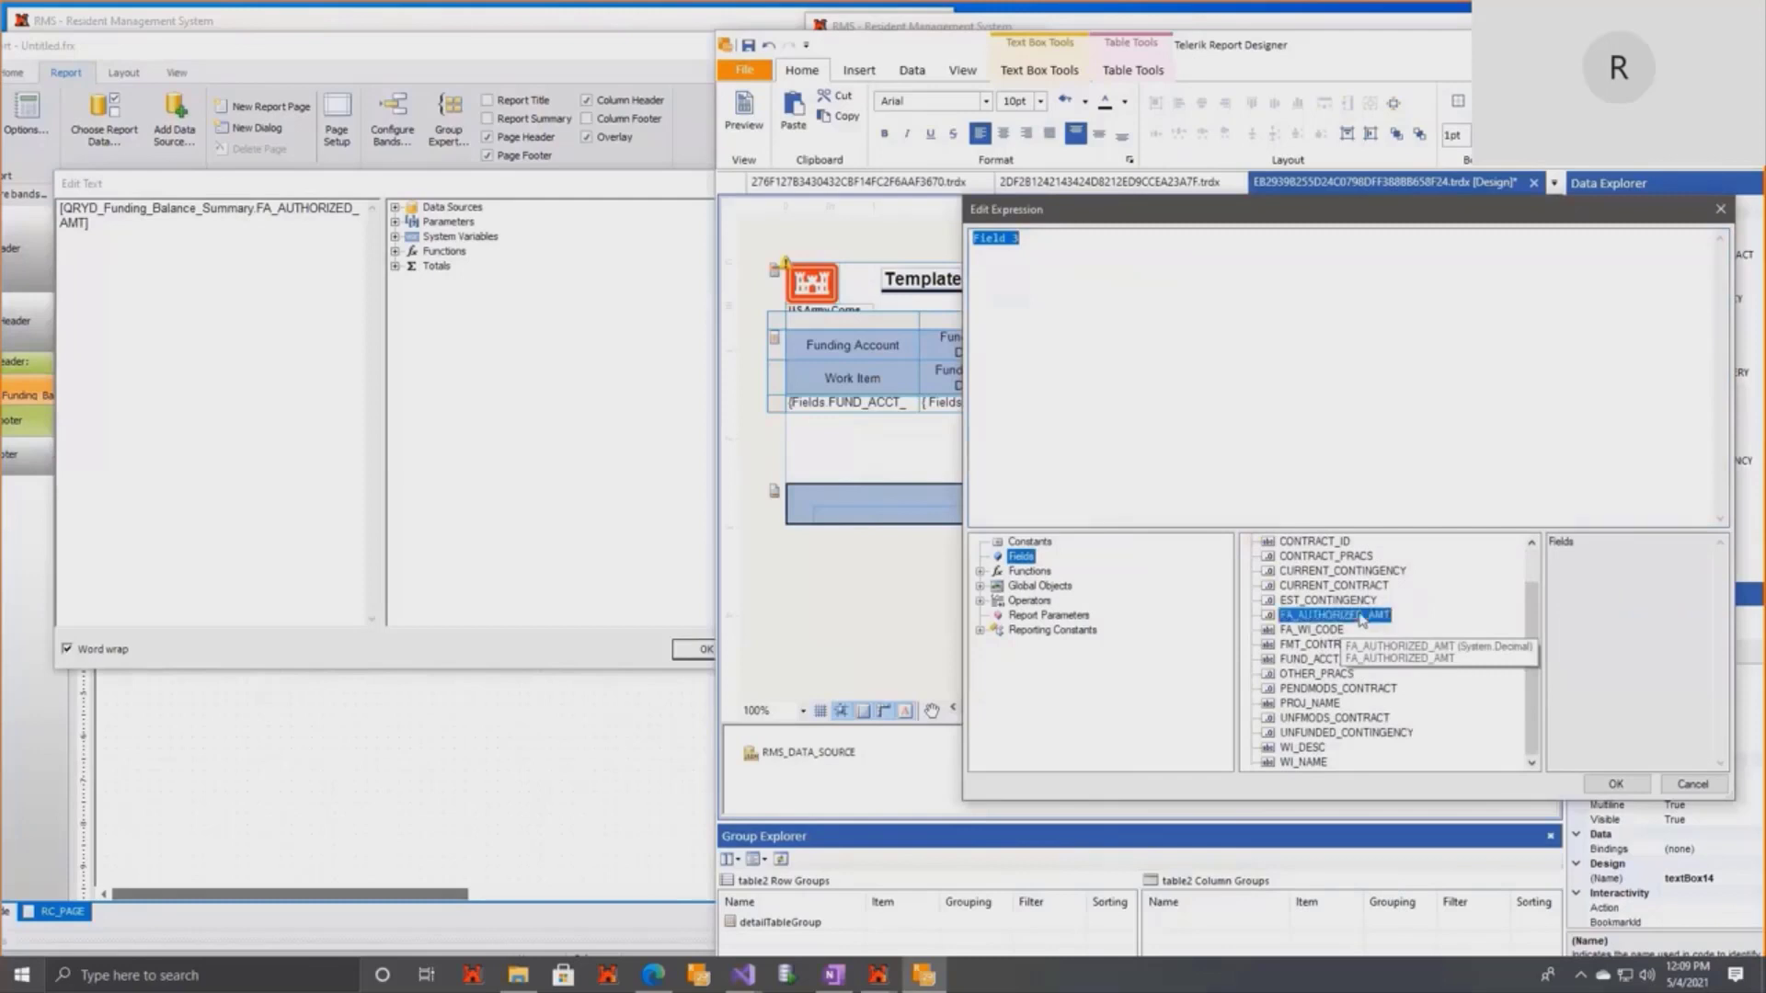
pyautogui.click(1616, 785)
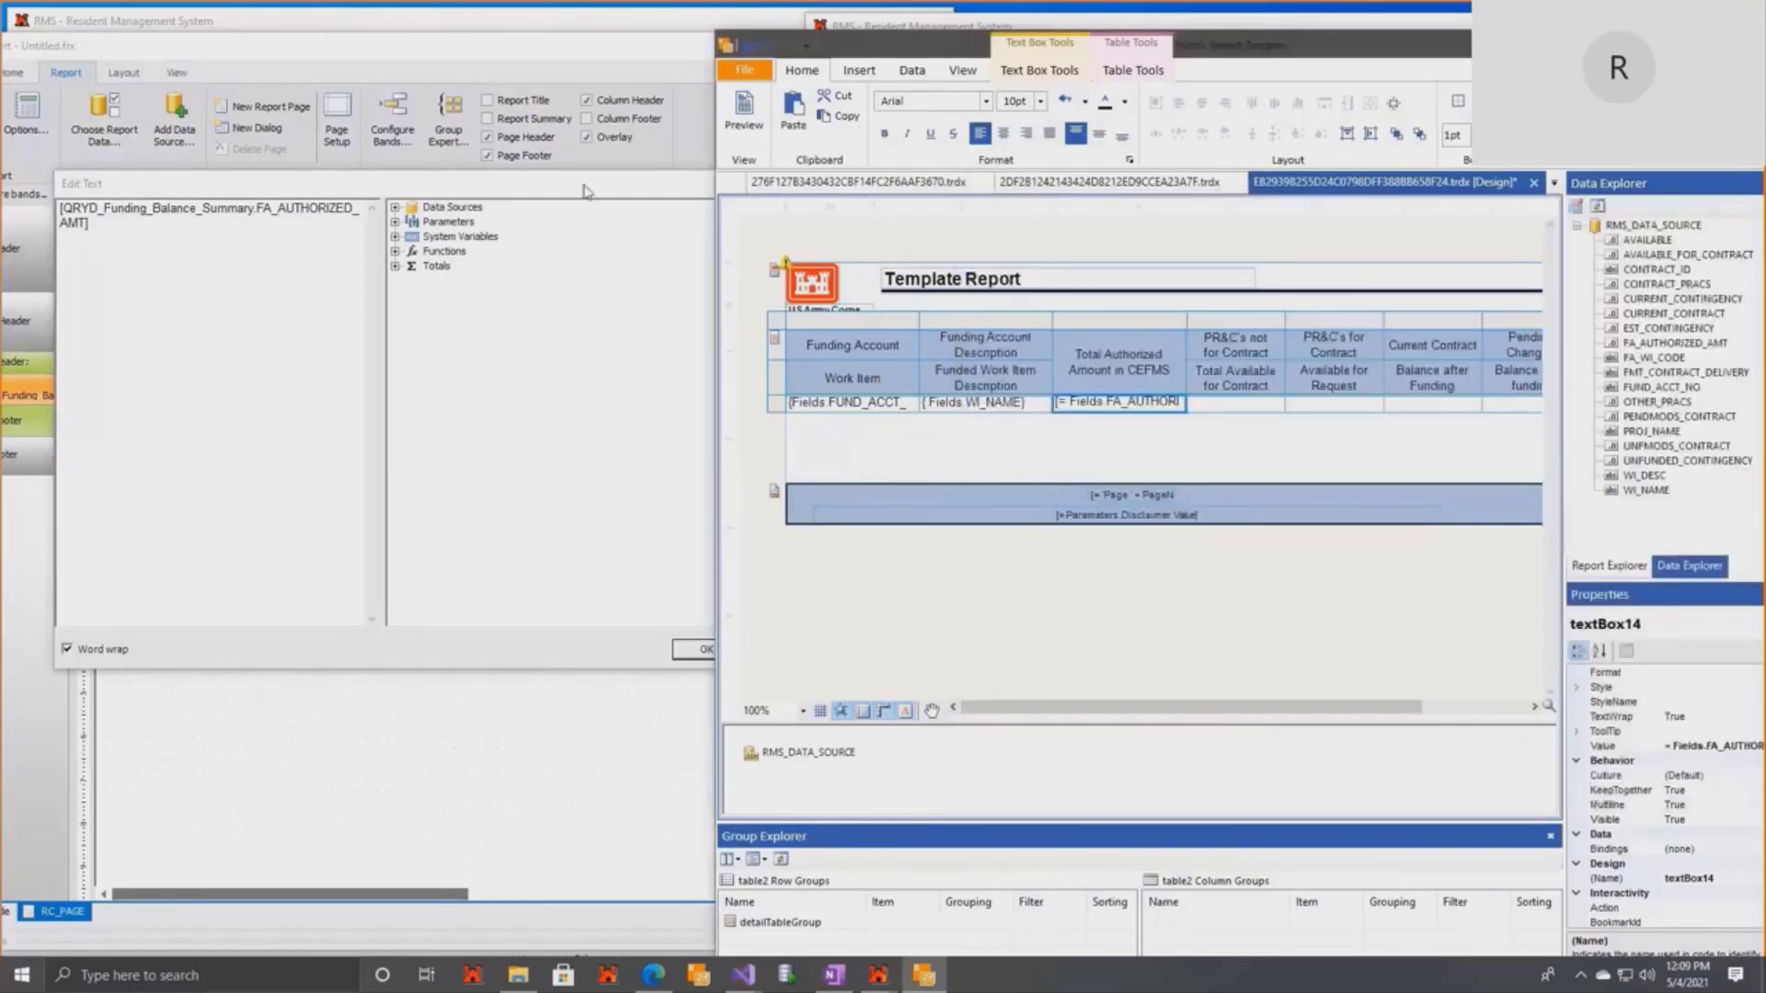
# Close the source report's field text, bring the next columns of both reports into view, and select the PR&C's not for Contract detail cell.
pyautogui.click(671, 681)
pyautogui.click(723, 637)
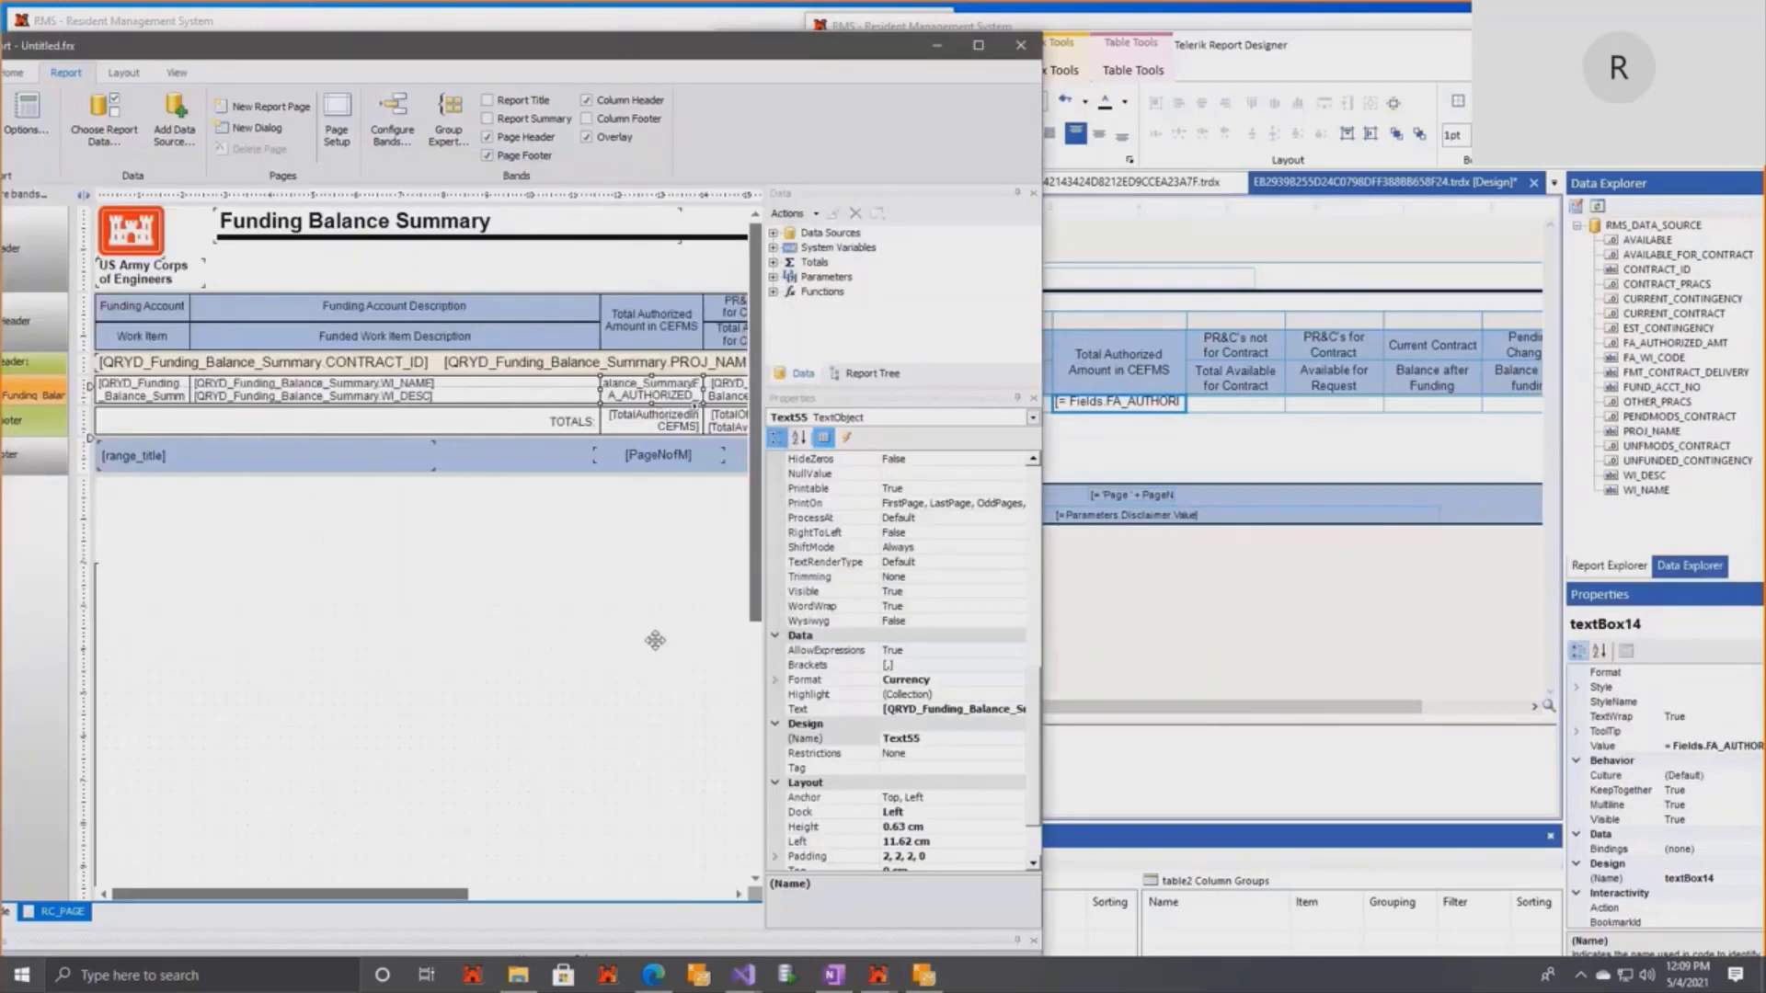
pyautogui.moveTo(415, 894); pyautogui.dragTo(487, 893)
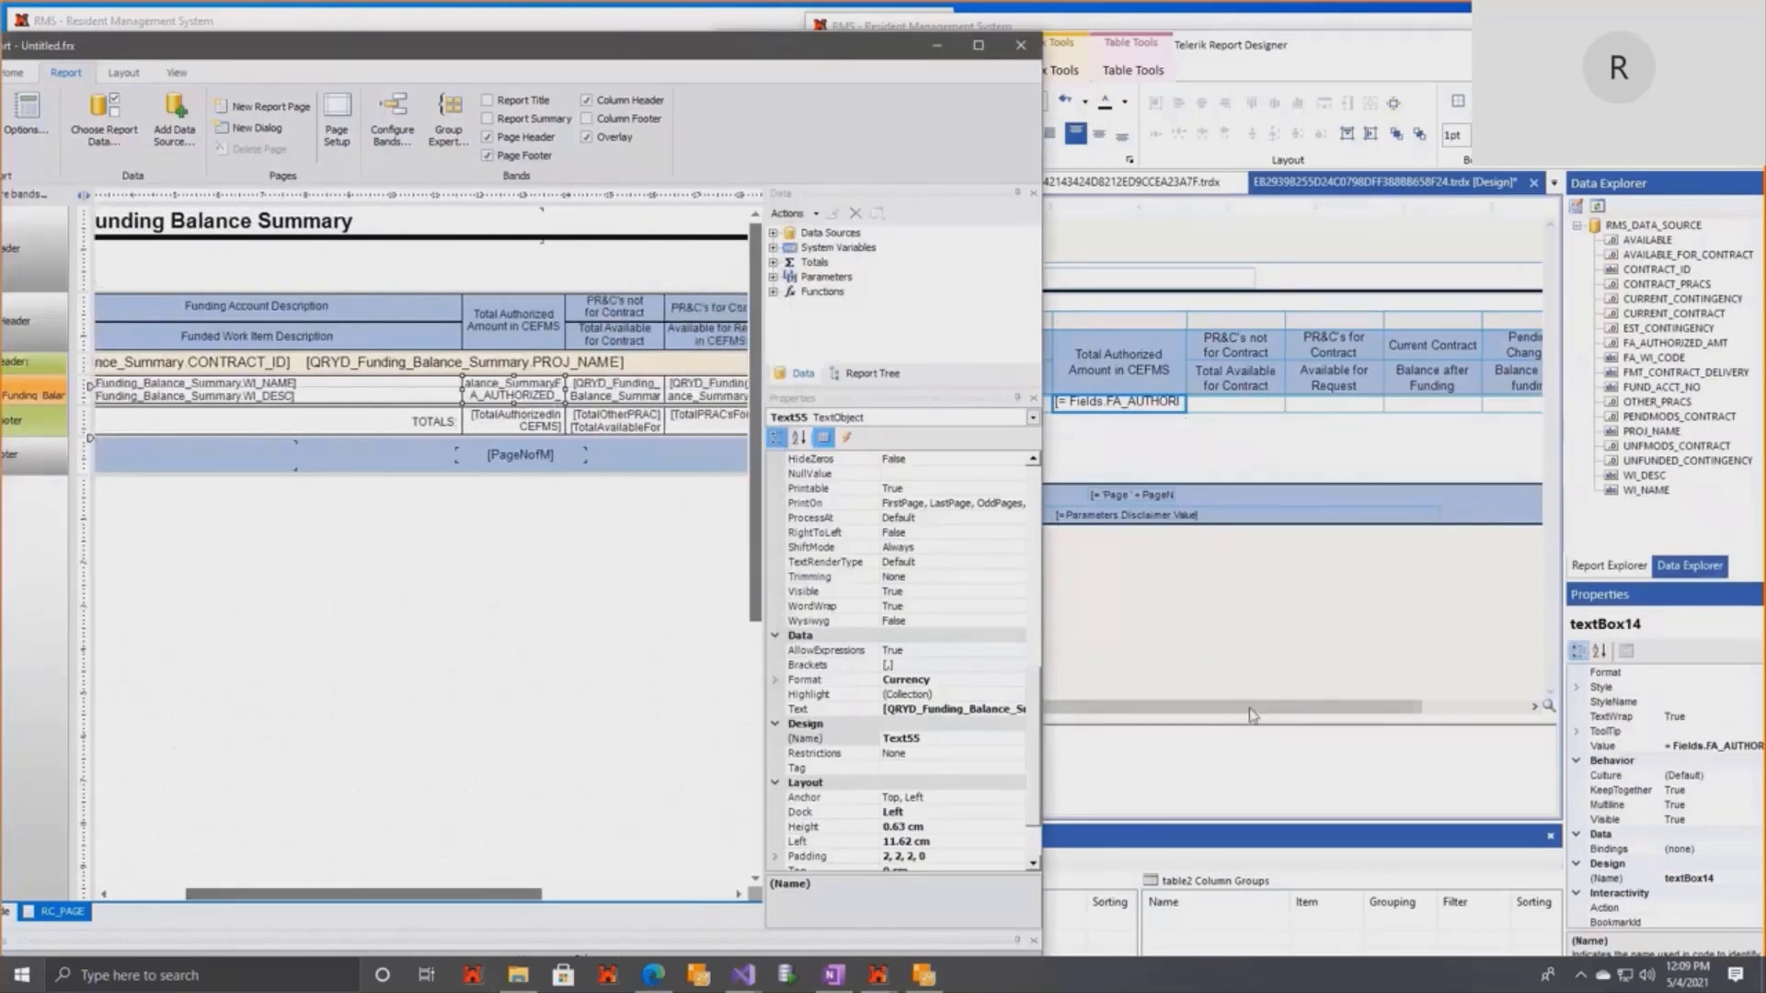
pyautogui.click(1377, 699)
pyautogui.moveTo(1377, 699); pyautogui.dragTo(1383, 700)
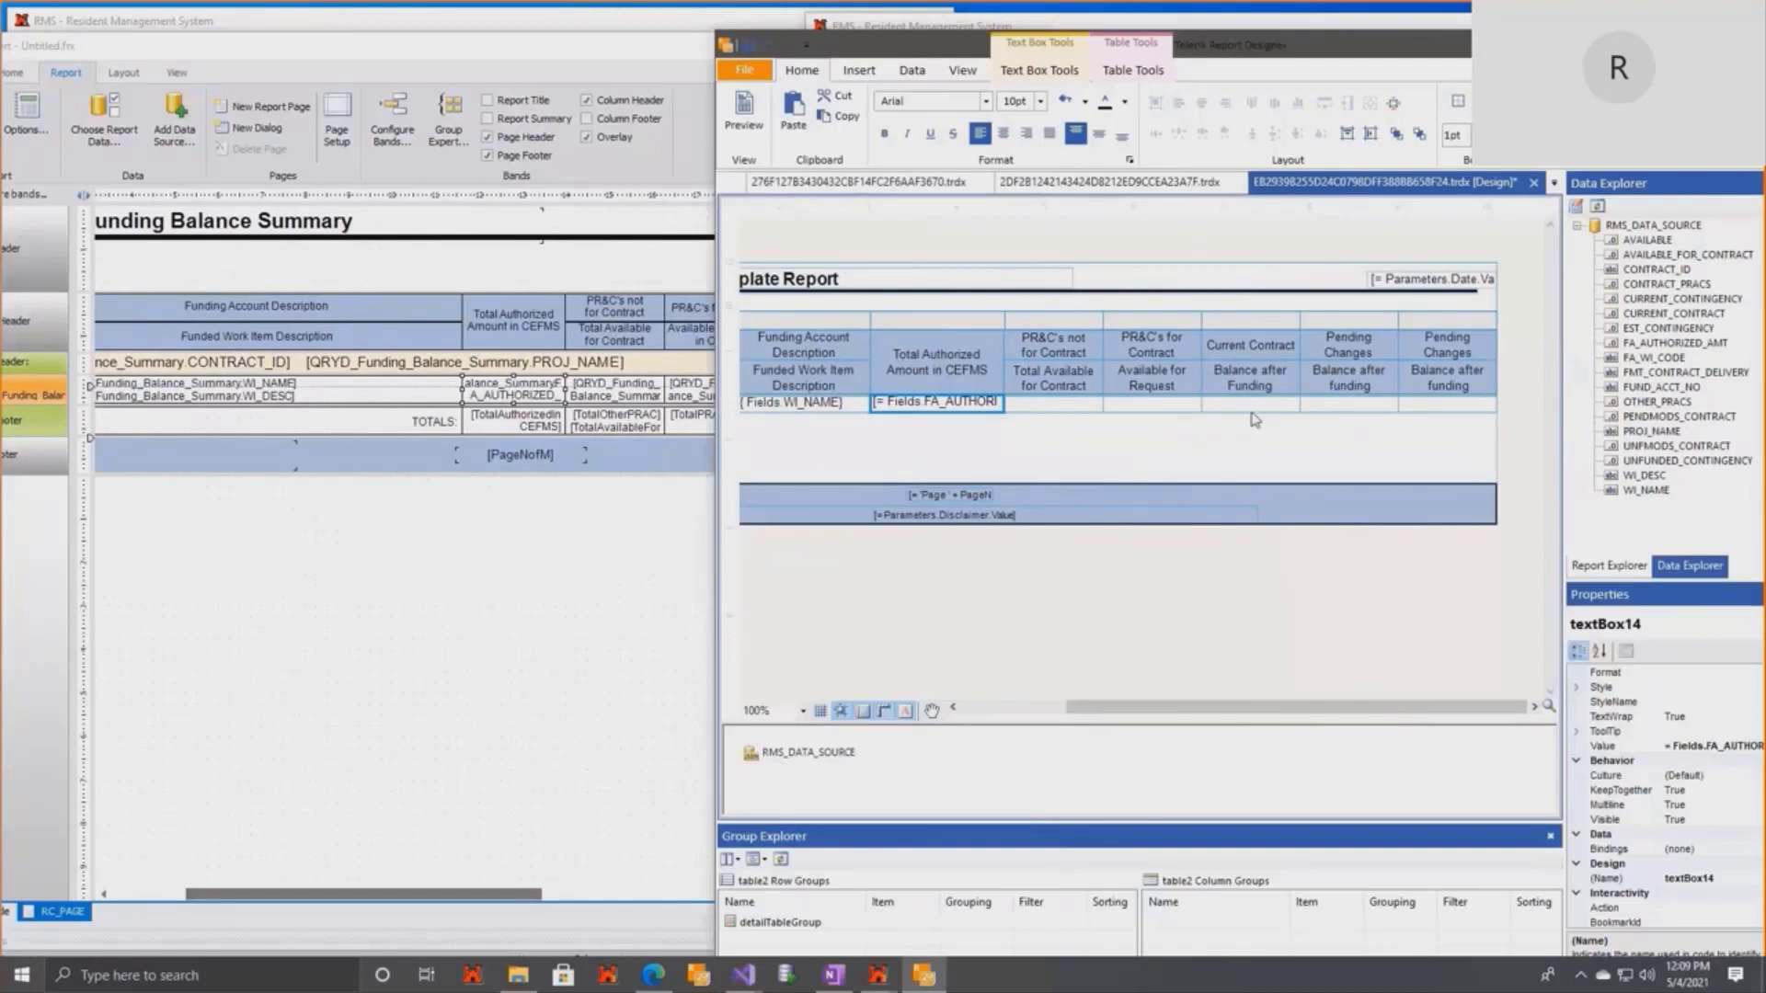
pyautogui.click(1041, 404)
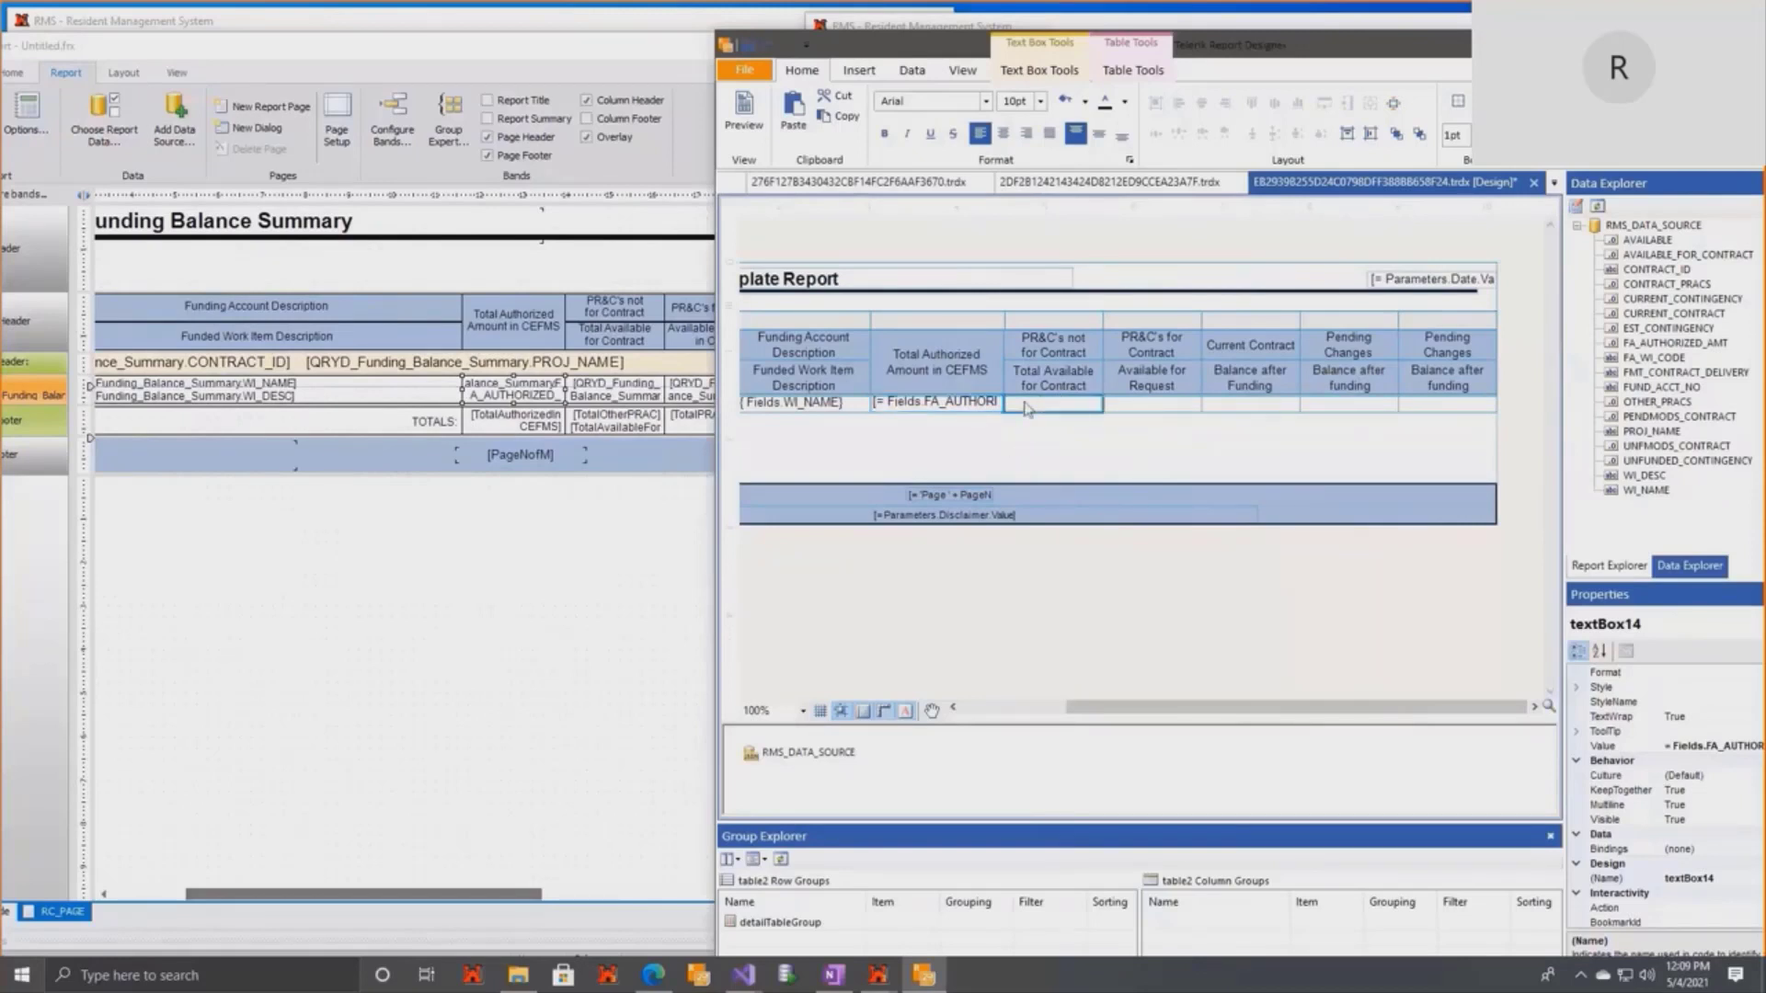
pyautogui.rightClick(1025, 405)
pyautogui.click(1090, 633)
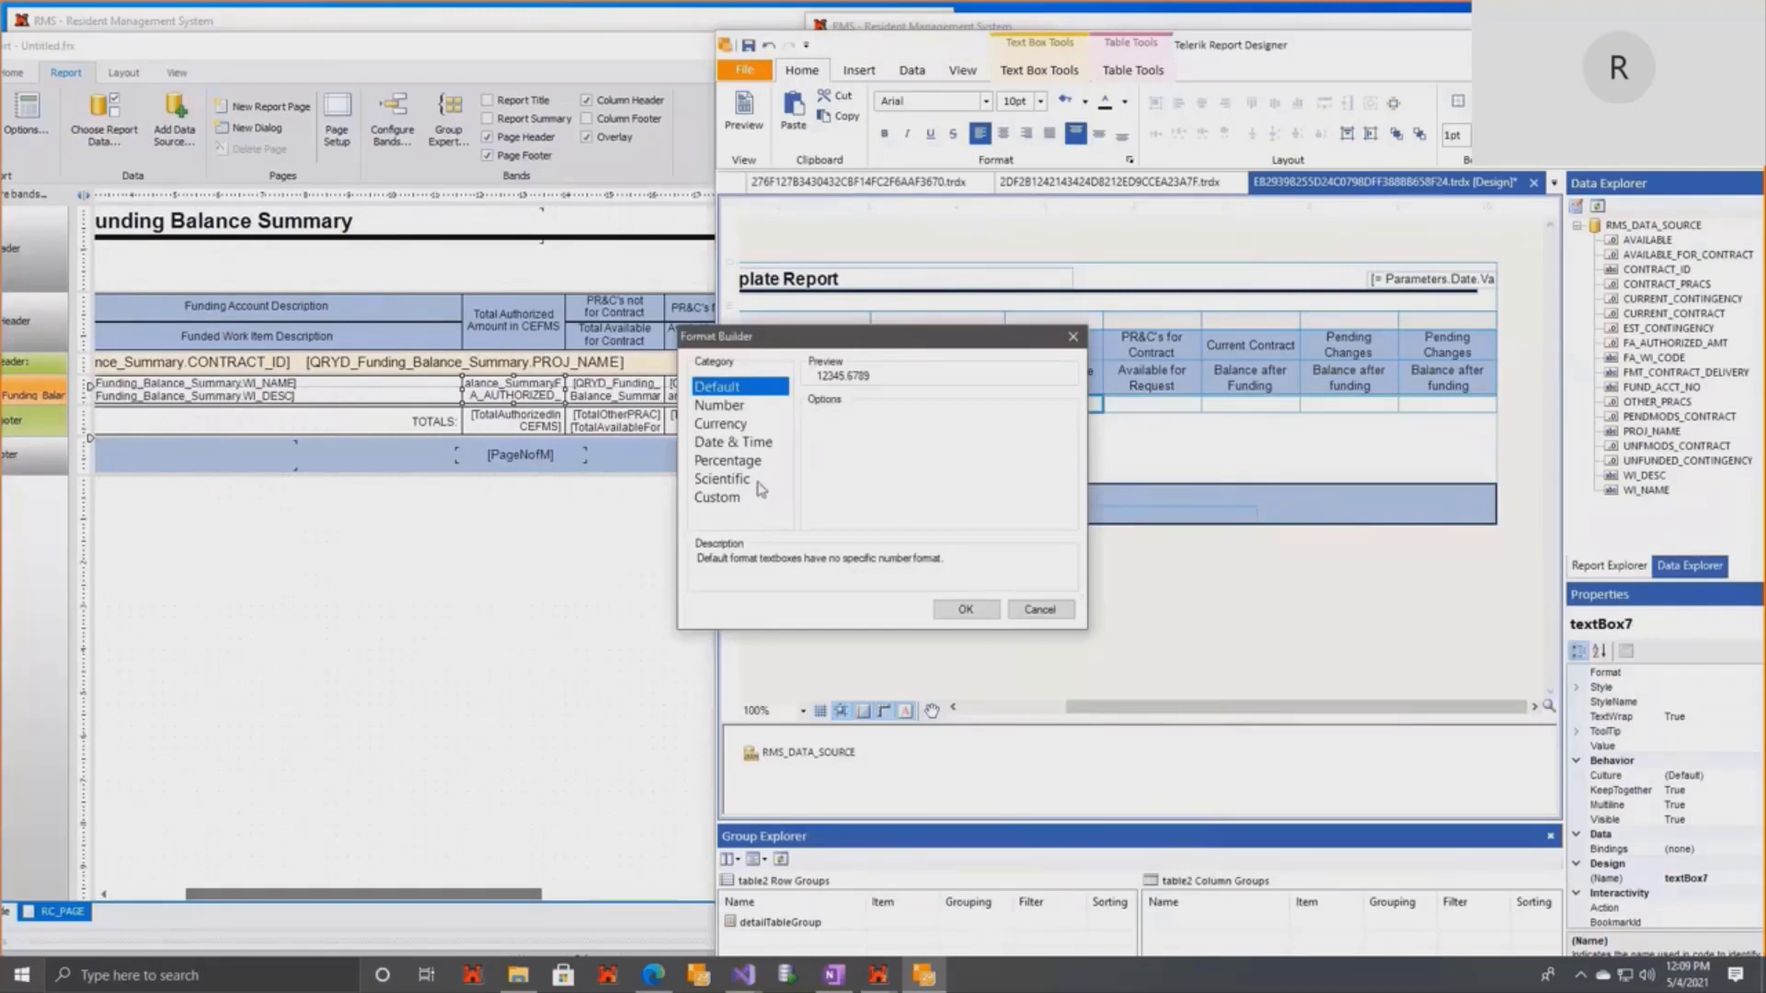
pyautogui.click(1073, 337)
pyautogui.rightClick(1061, 421)
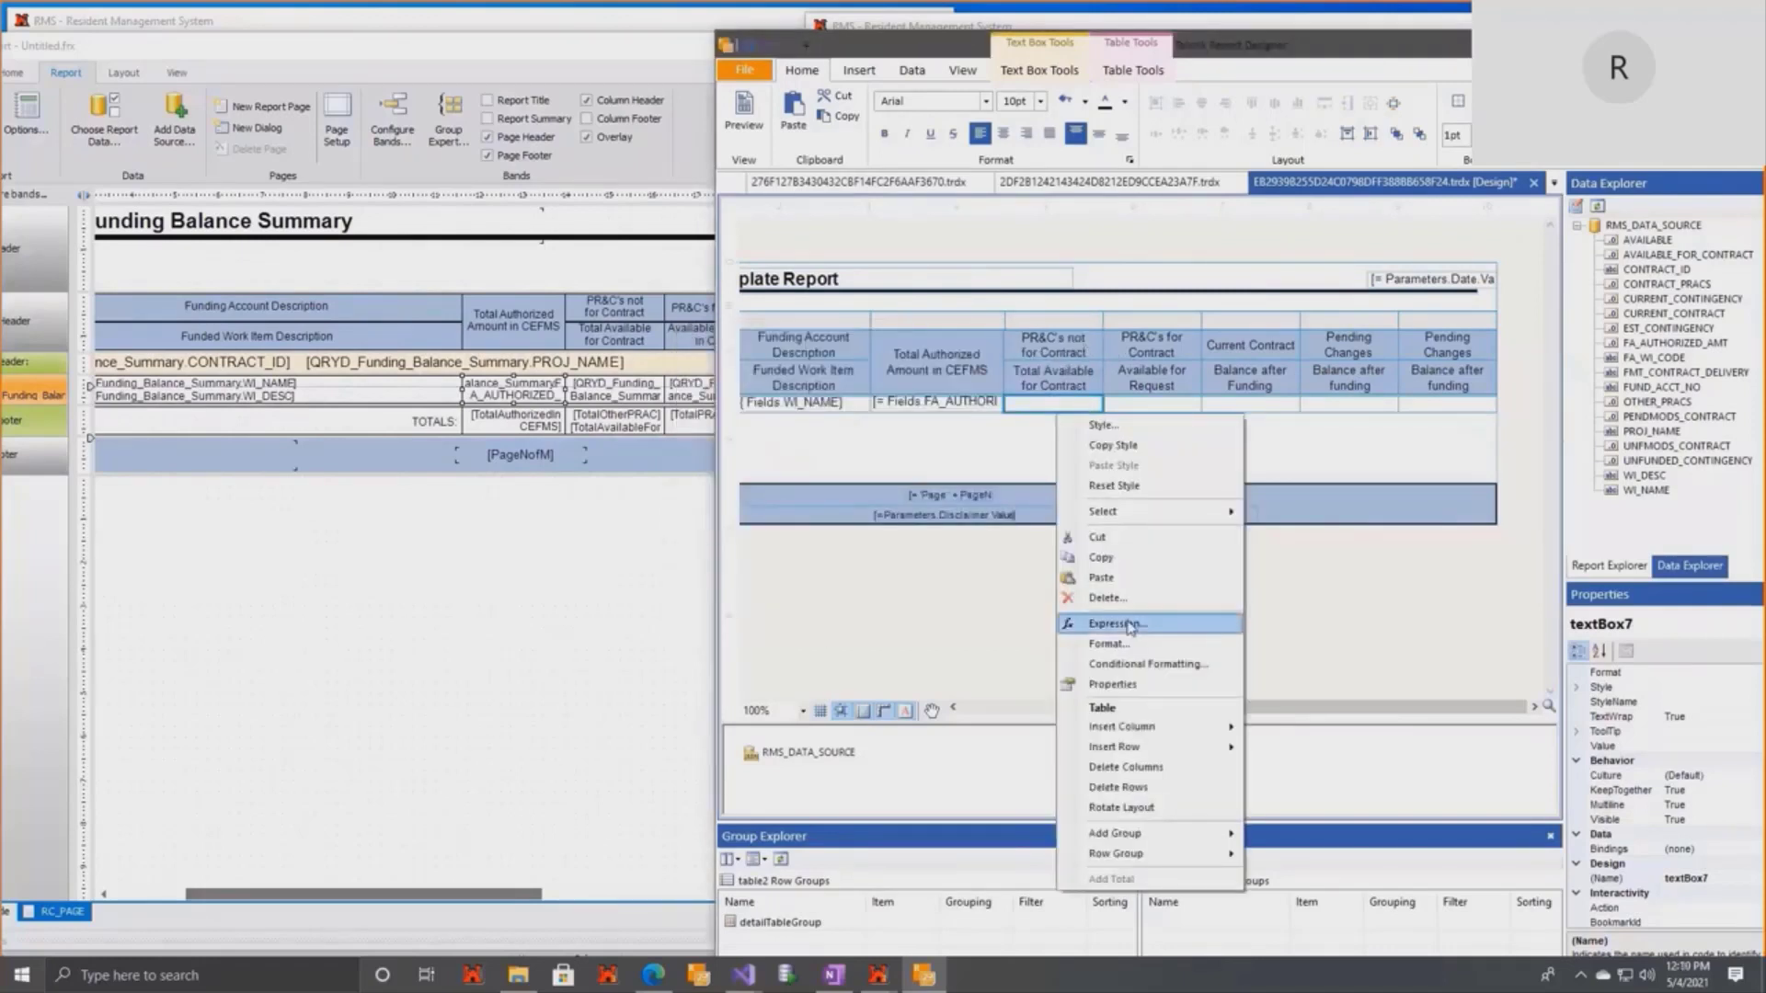
pyautogui.rightClick(995, 452)
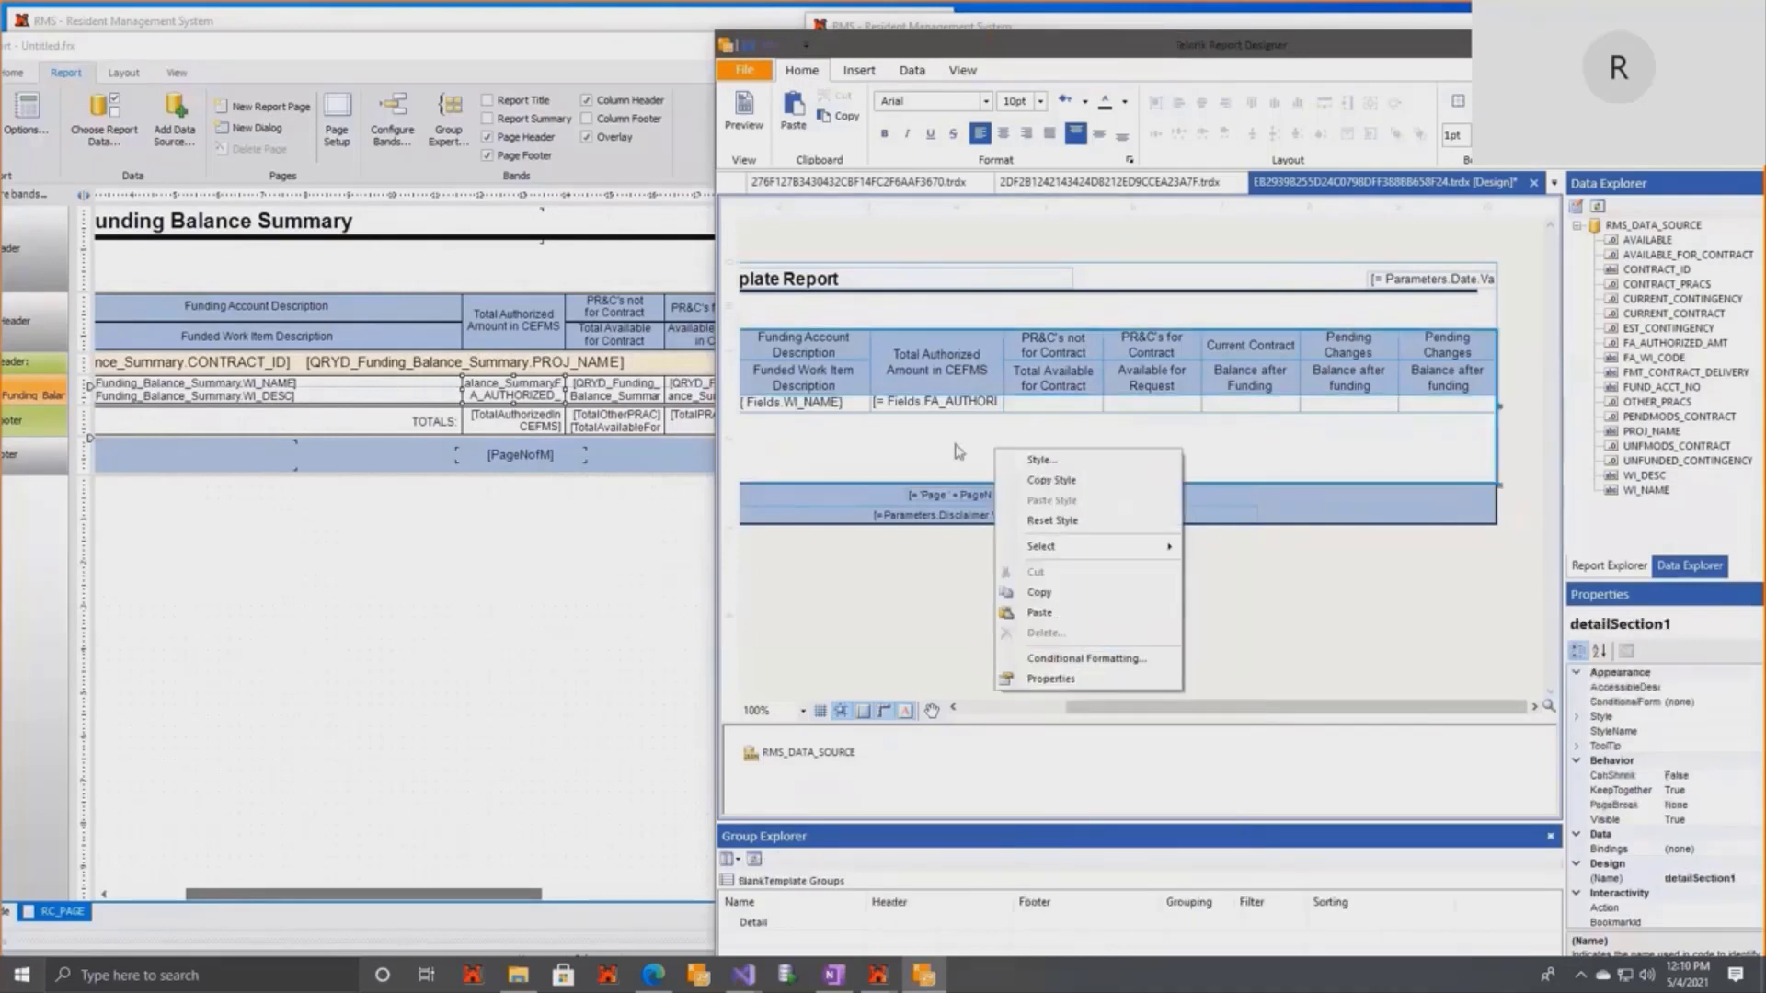
pyautogui.rightClick(889, 599)
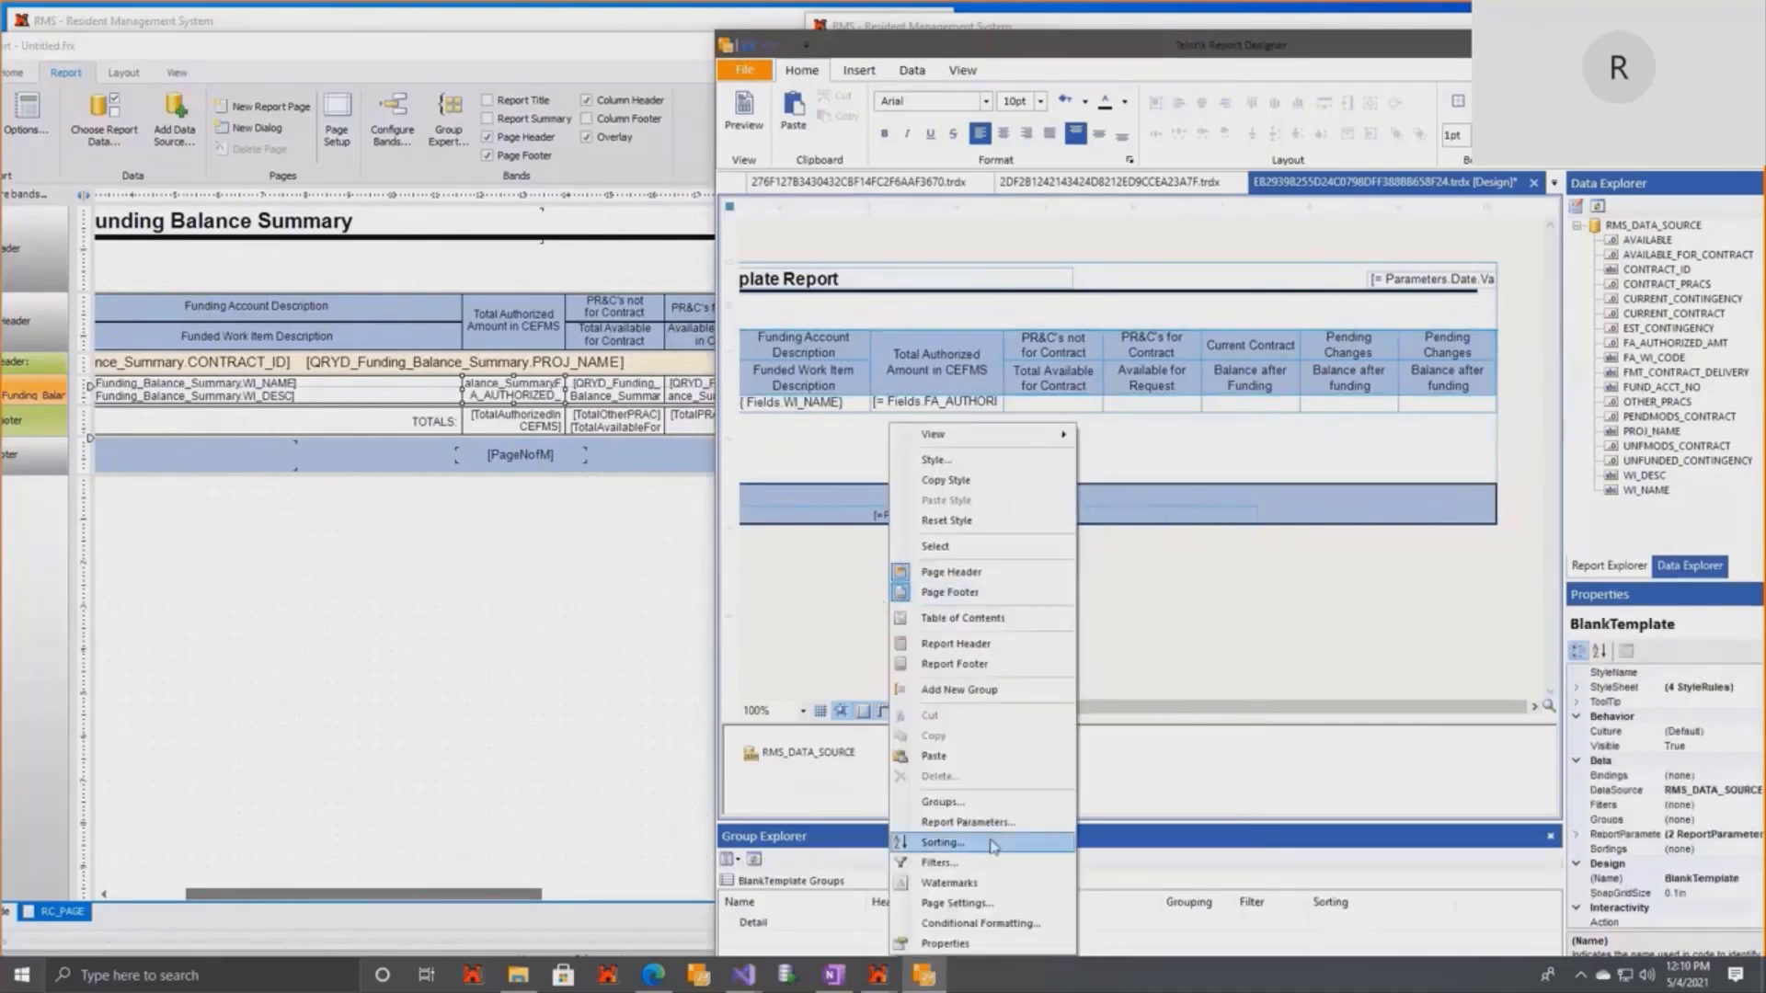
pyautogui.click(1174, 629)
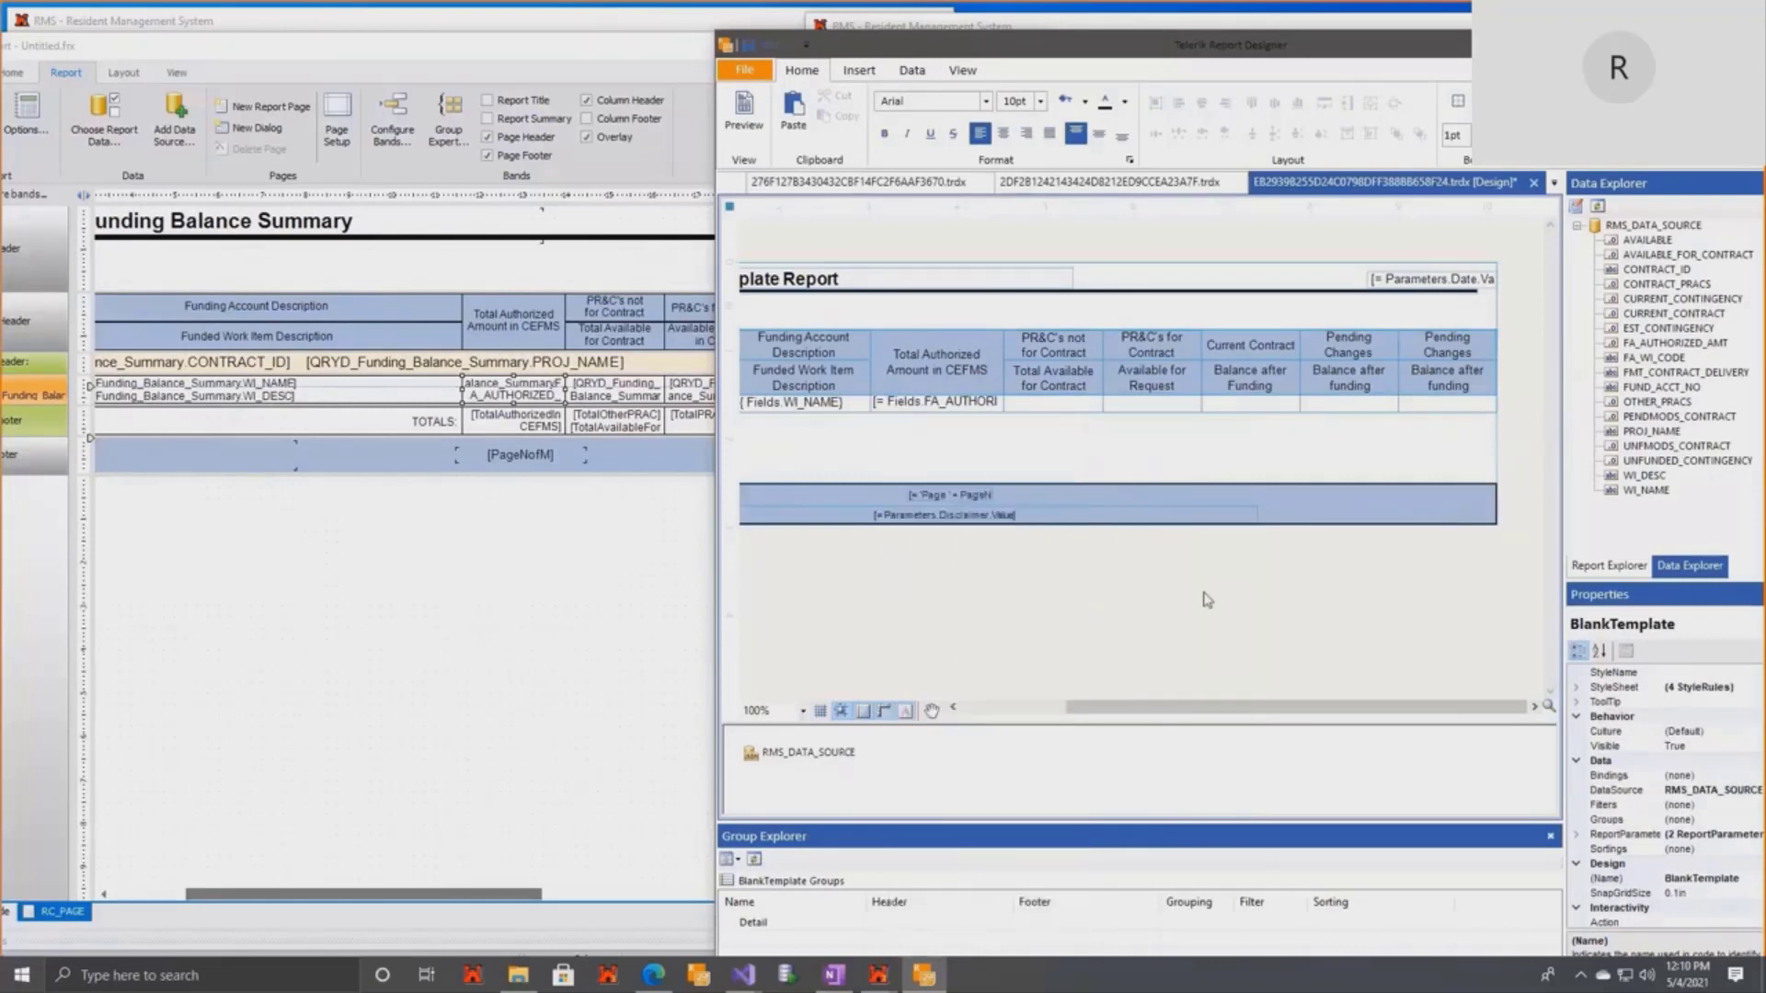
# Add a new report parameter named CurrencyFormat to the report's parameter collection.
pyautogui.rightClick(1203, 594)
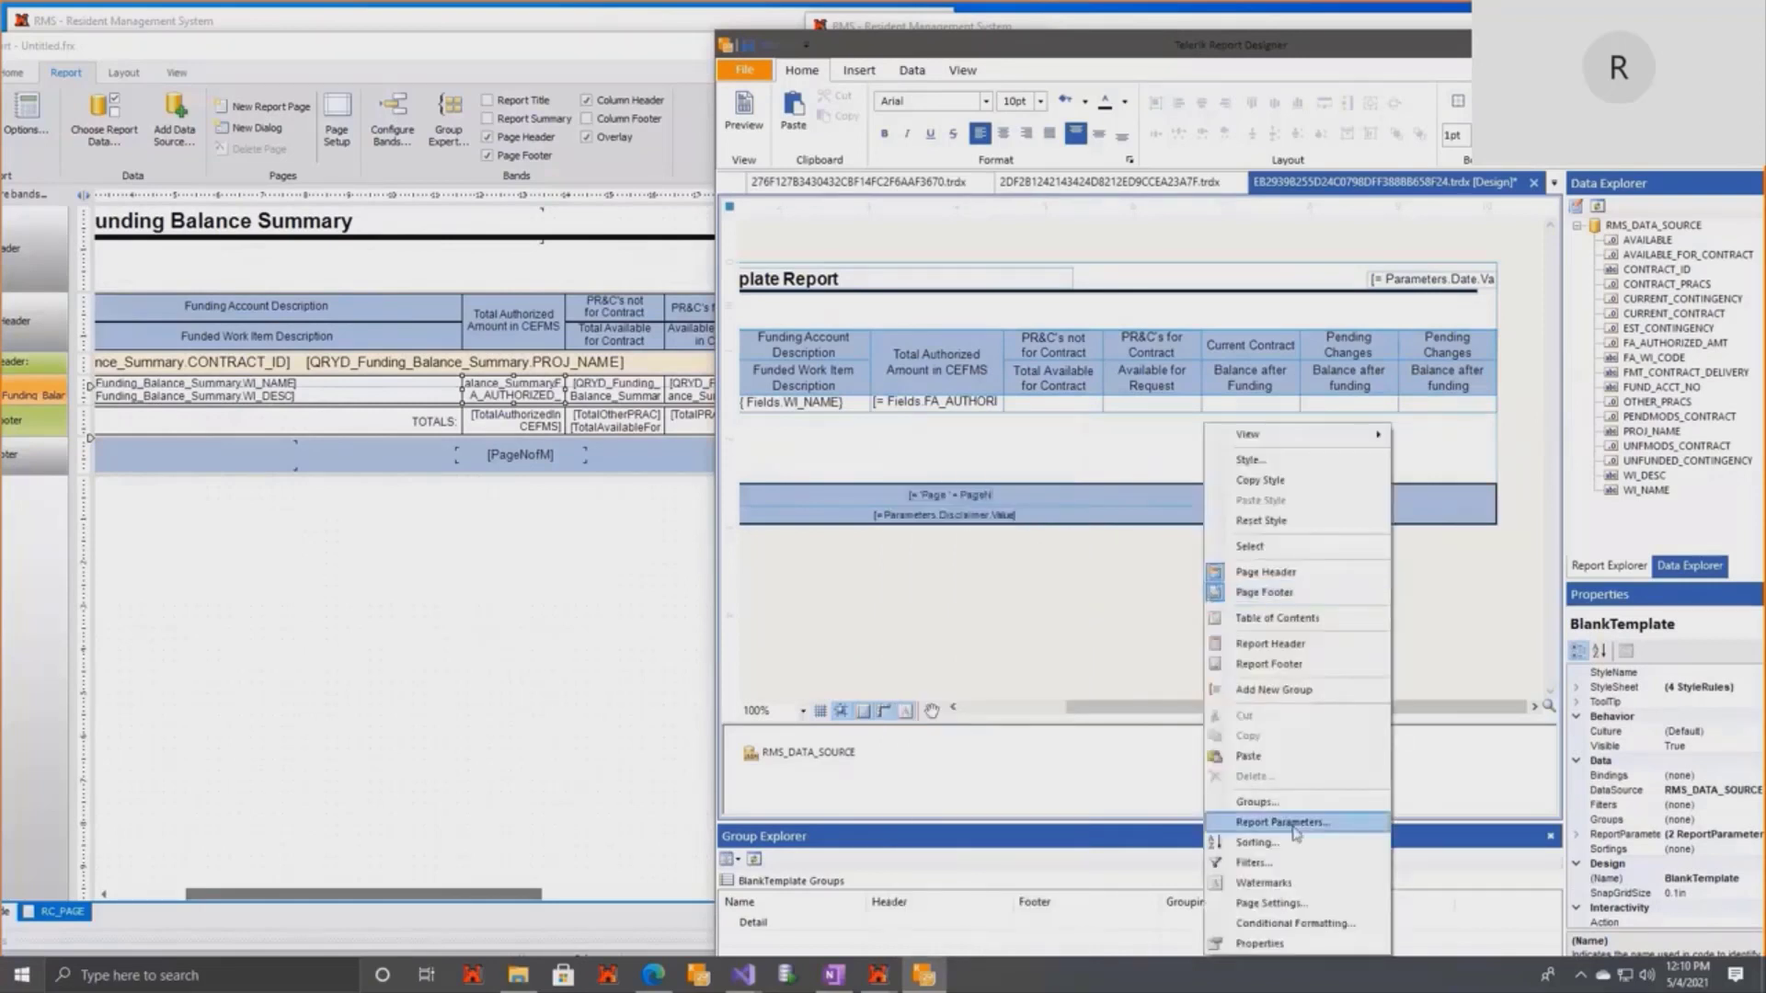
pyautogui.click(1296, 823)
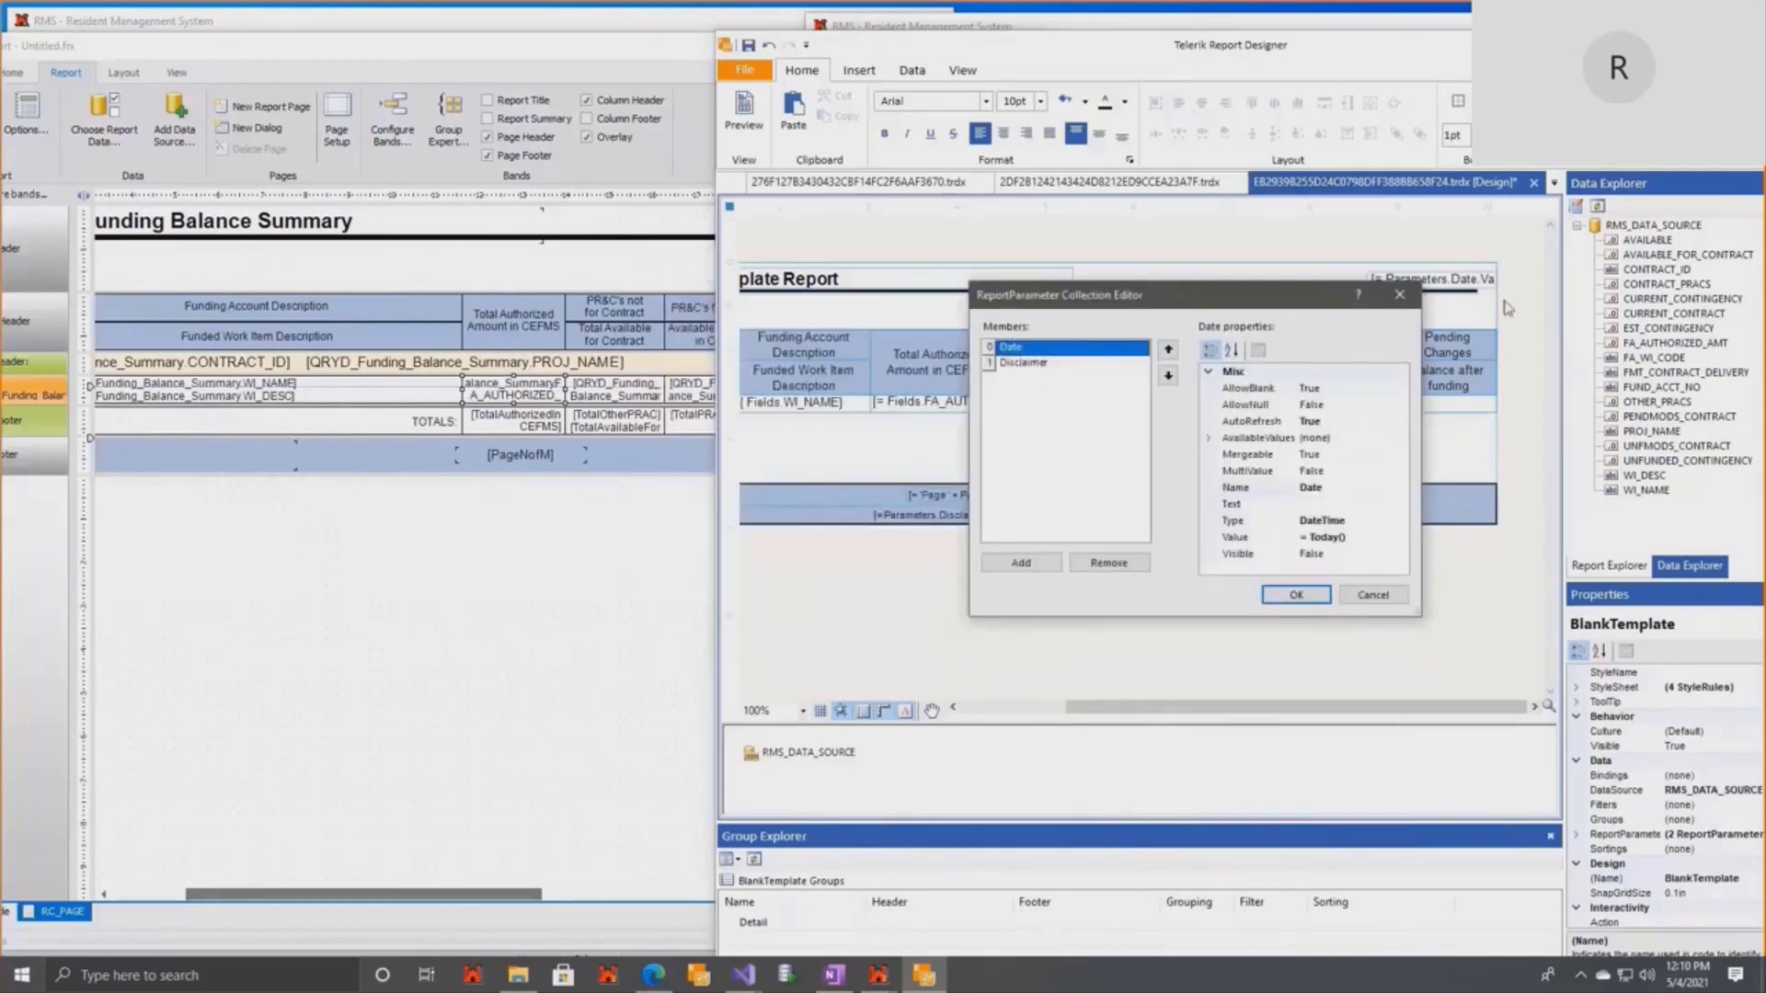
pyautogui.click(1025, 366)
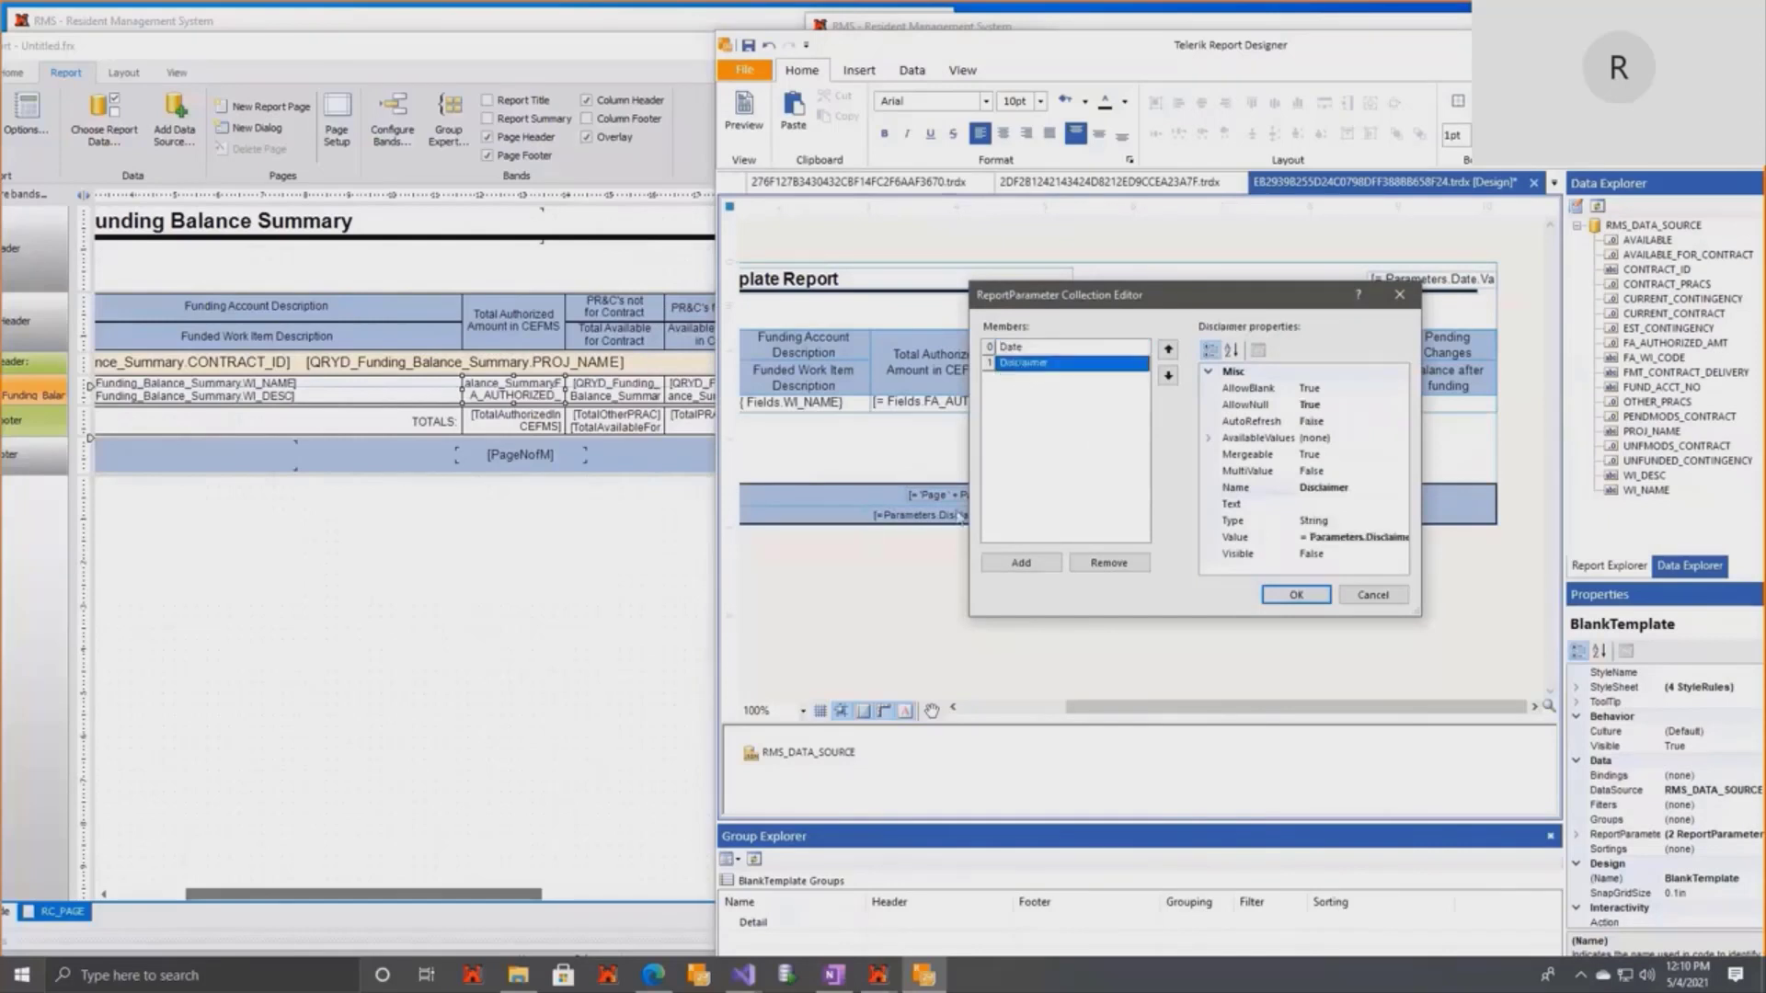
pyautogui.click(1034, 574)
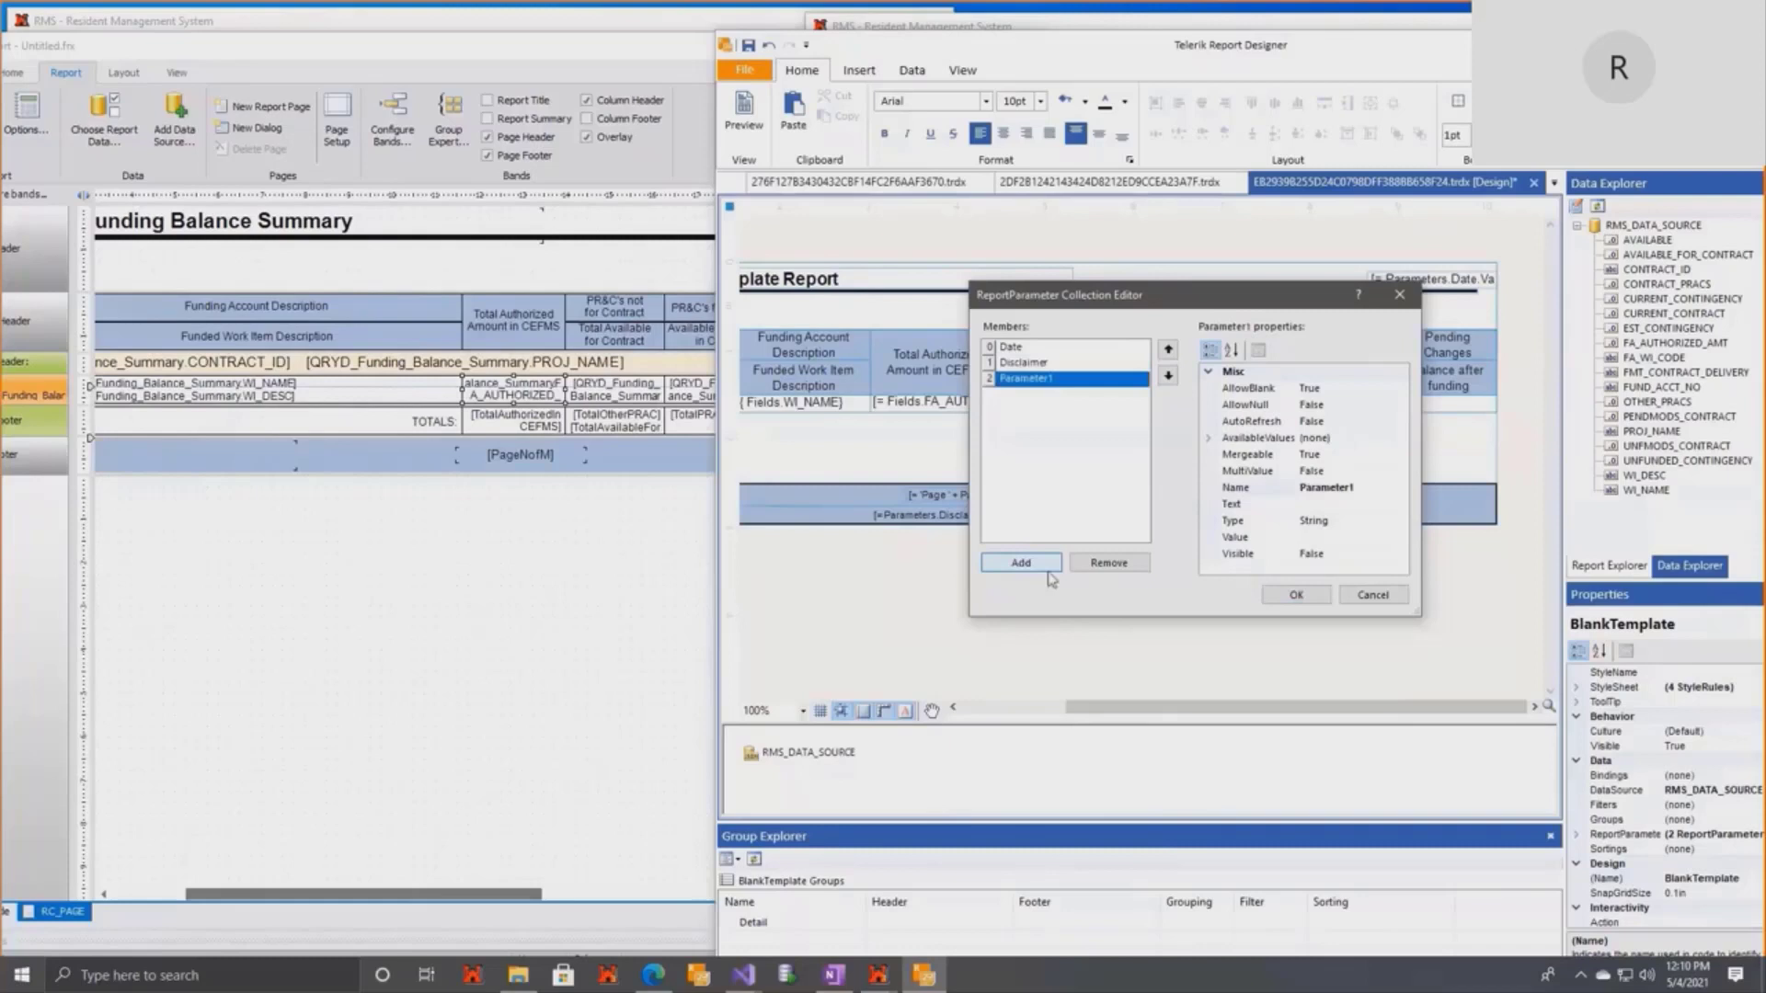
pyautogui.click(1377, 488)
pyautogui.click(1377, 488)
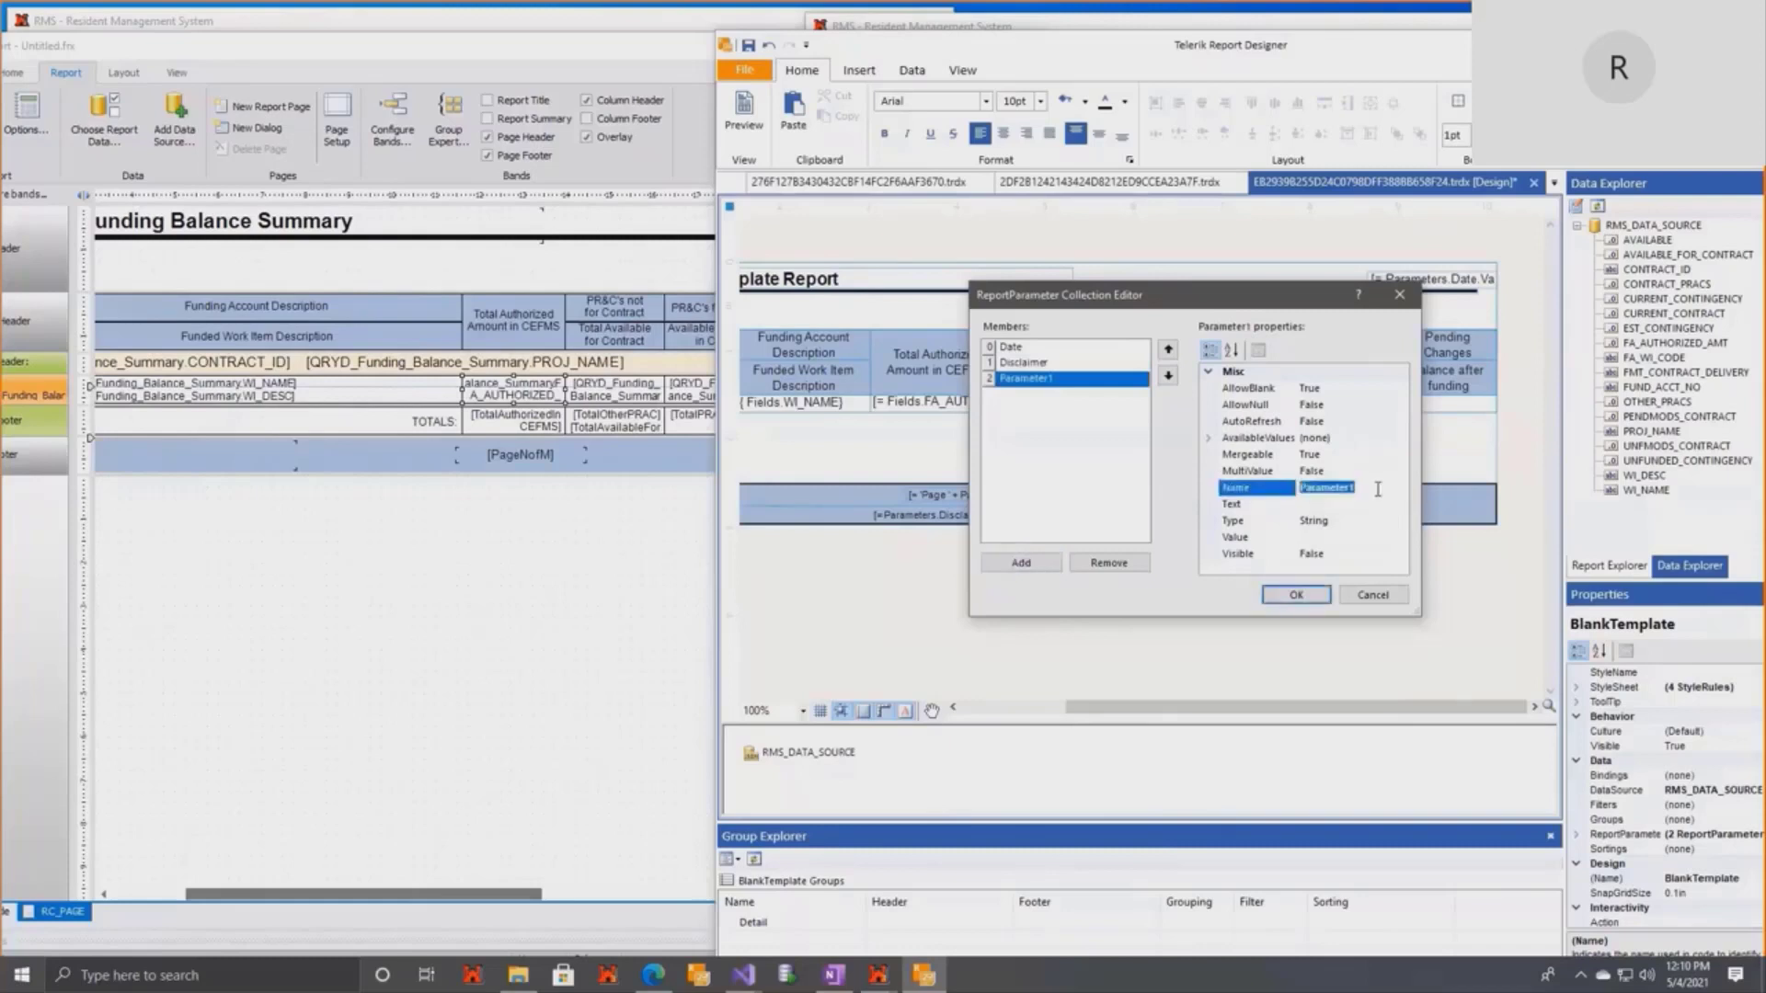
pyautogui.write('su')
pyautogui.hotkey('alt', 'Tab')
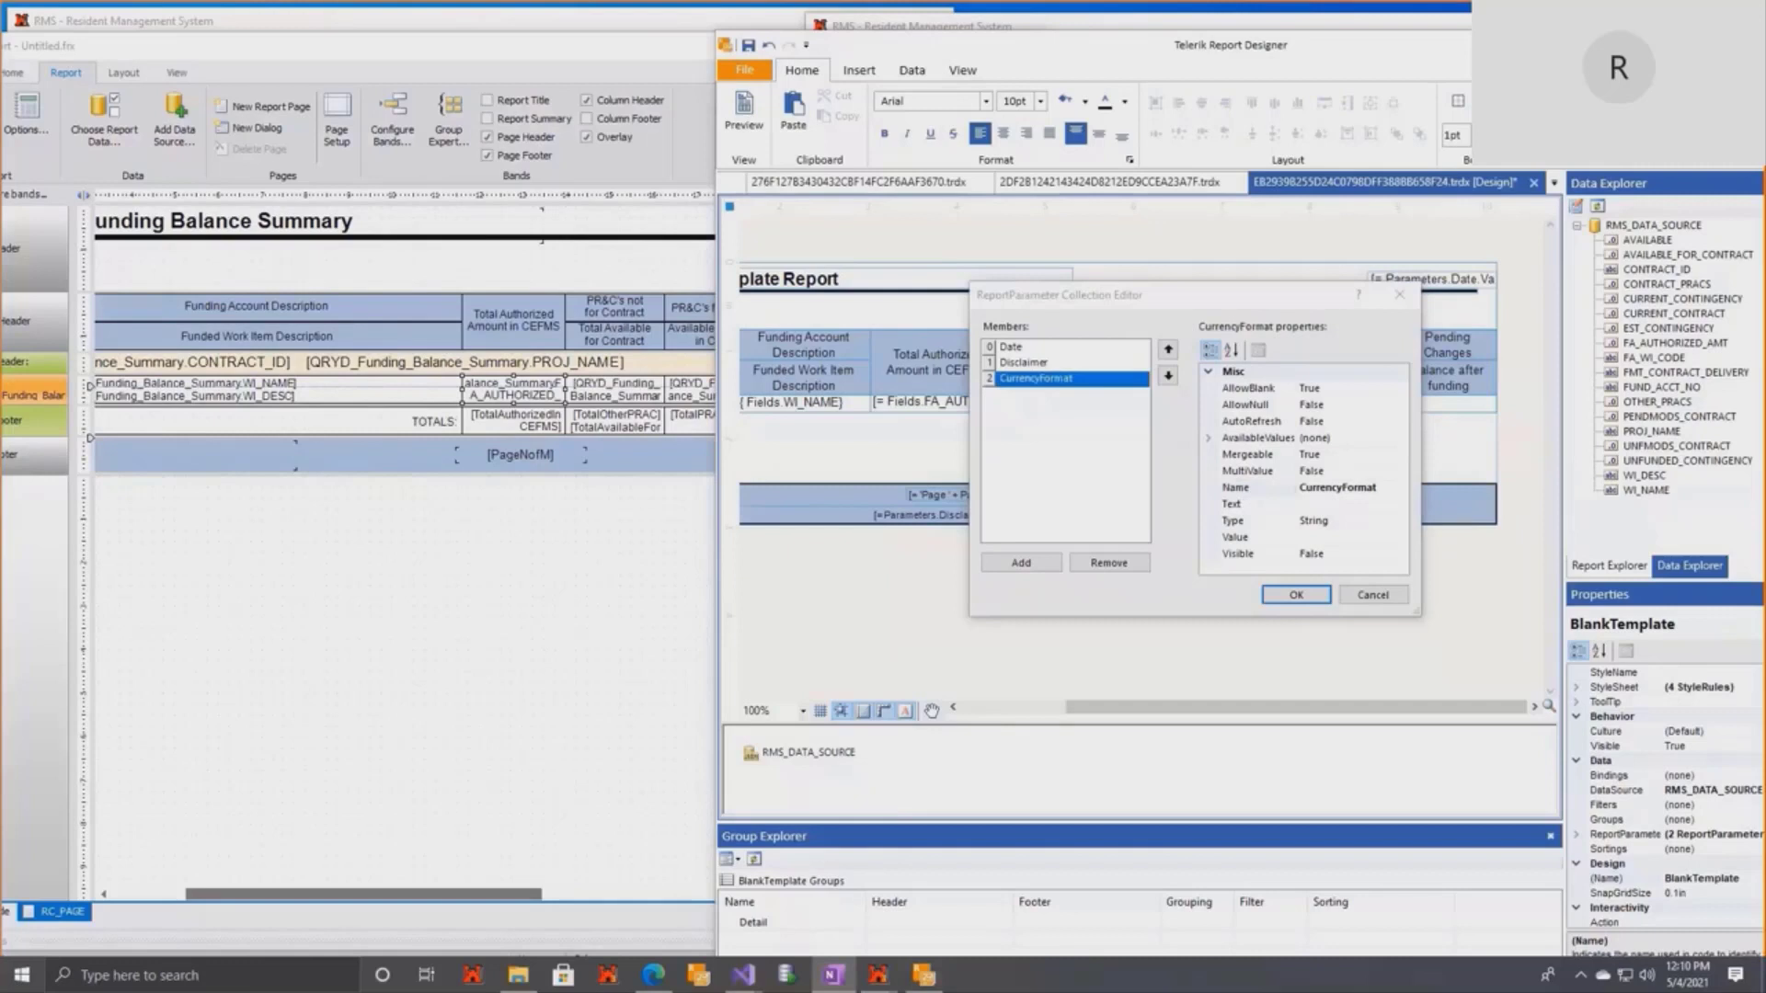
# Set the CurrencyFormat parameter's Text to {0 : $#,0.00} and apply the parameter collection.
pyautogui.click(1325, 504)
pyautogui.write('{0 : $#,0.00}')
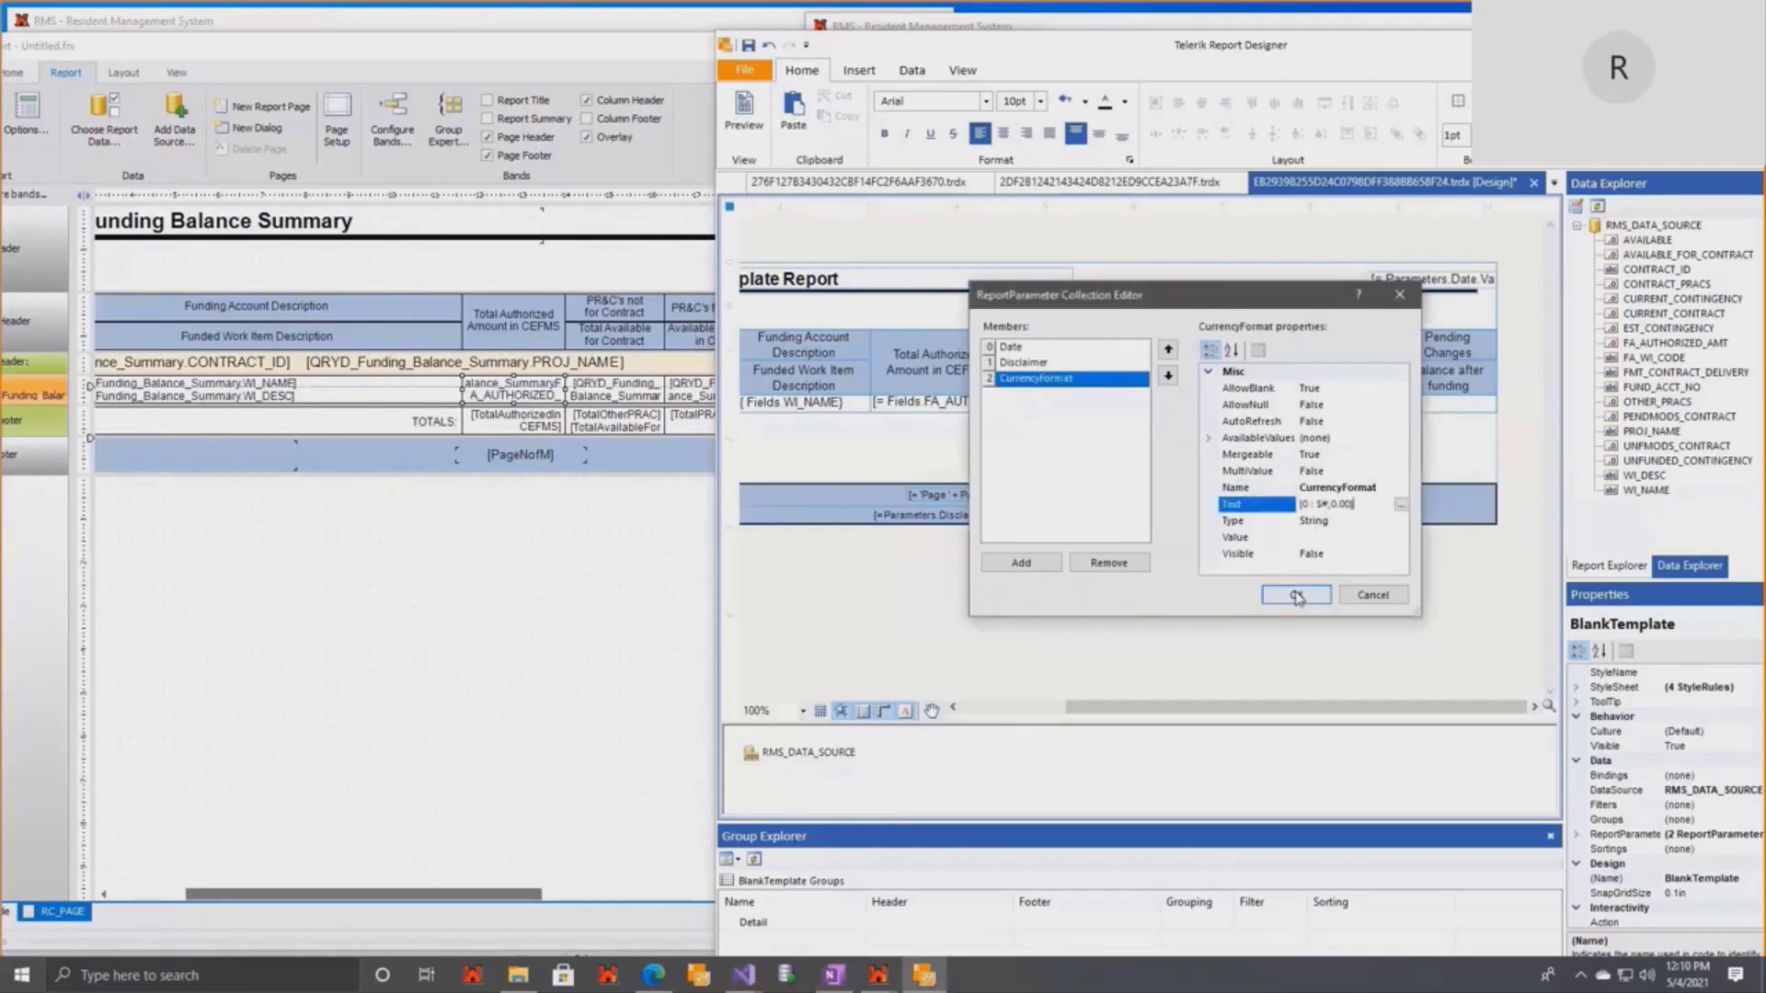
pyautogui.click(1297, 597)
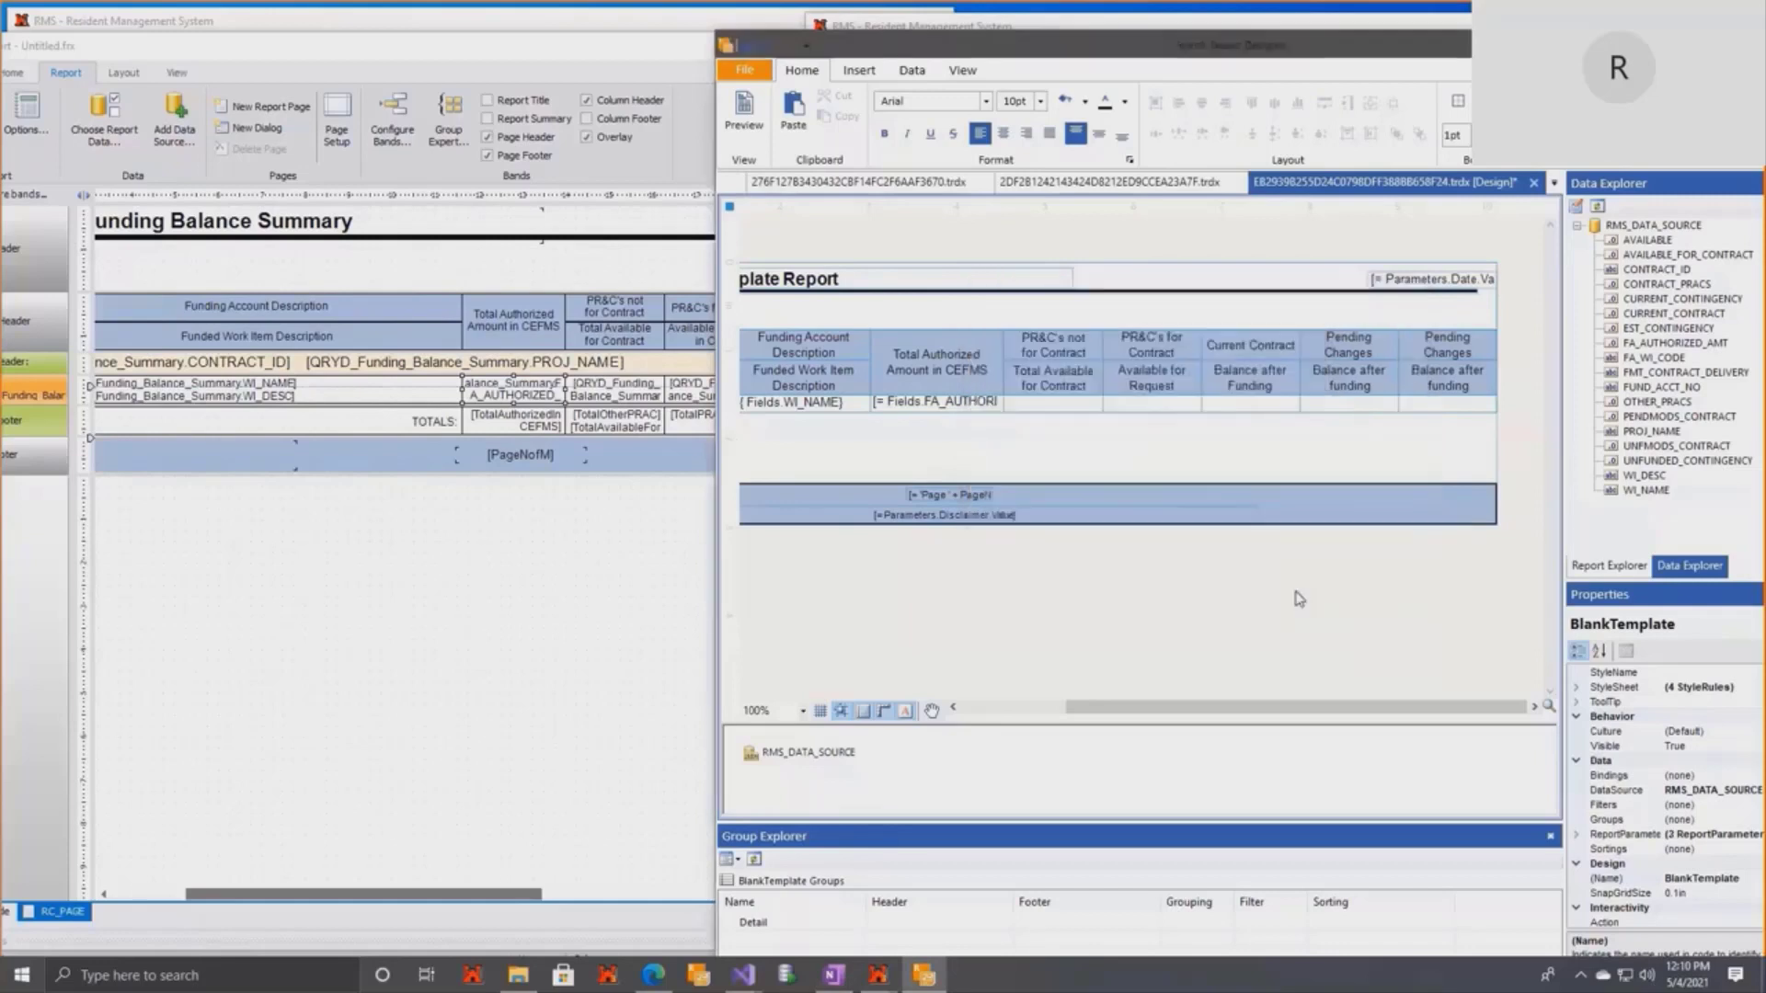
# Look up the source report's fields for the PR&C's not for Contract column, keeping its text beside the matching Telerik detail cell.
pyautogui.click(1050, 391)
pyautogui.click(1053, 404)
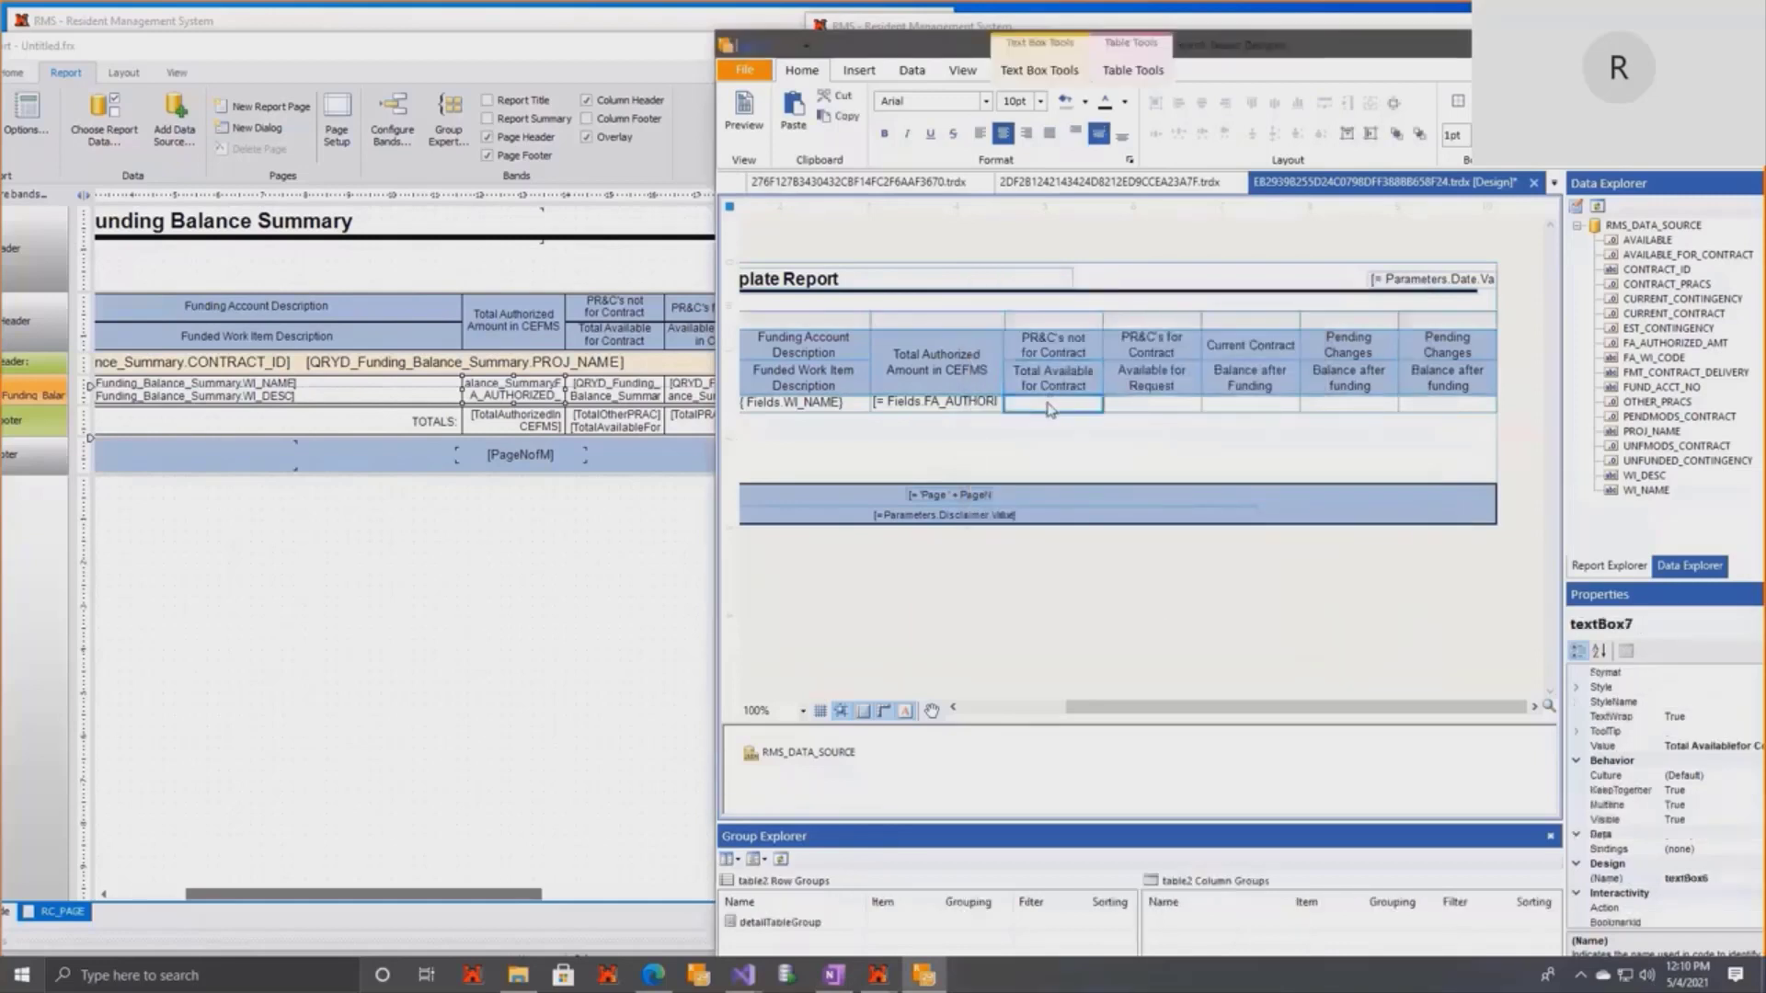
pyautogui.click(609, 386)
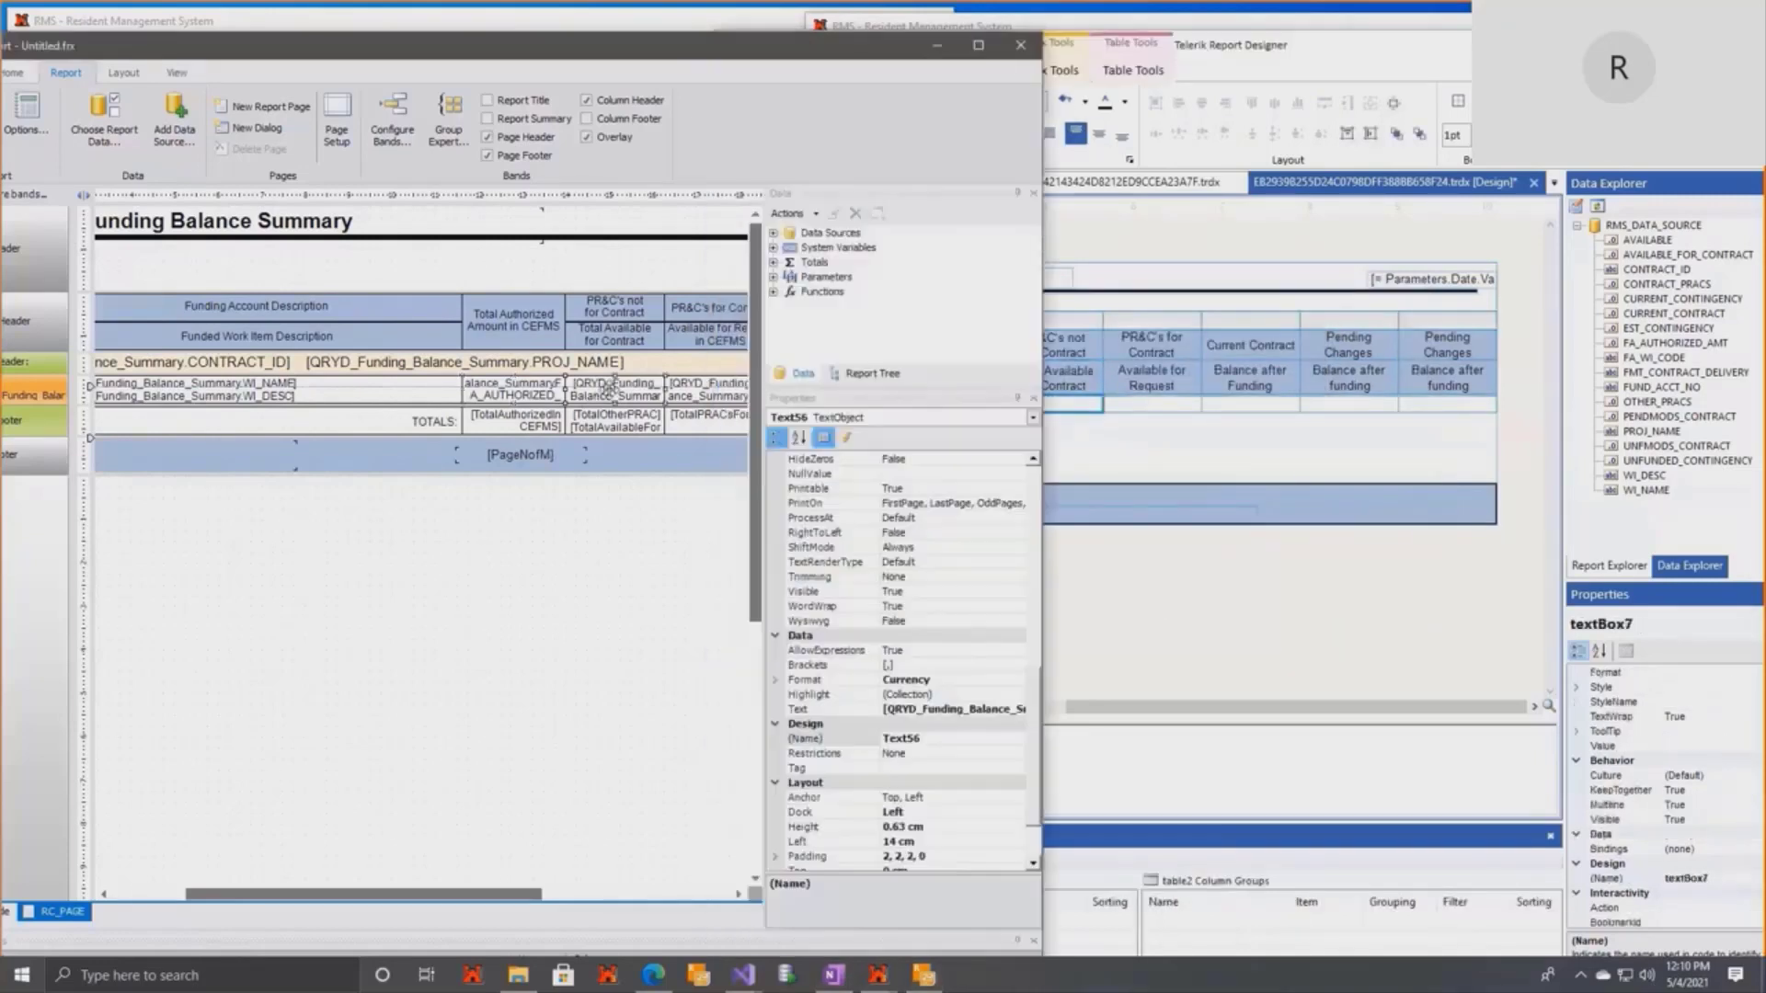
pyautogui.doubleClick(609, 386)
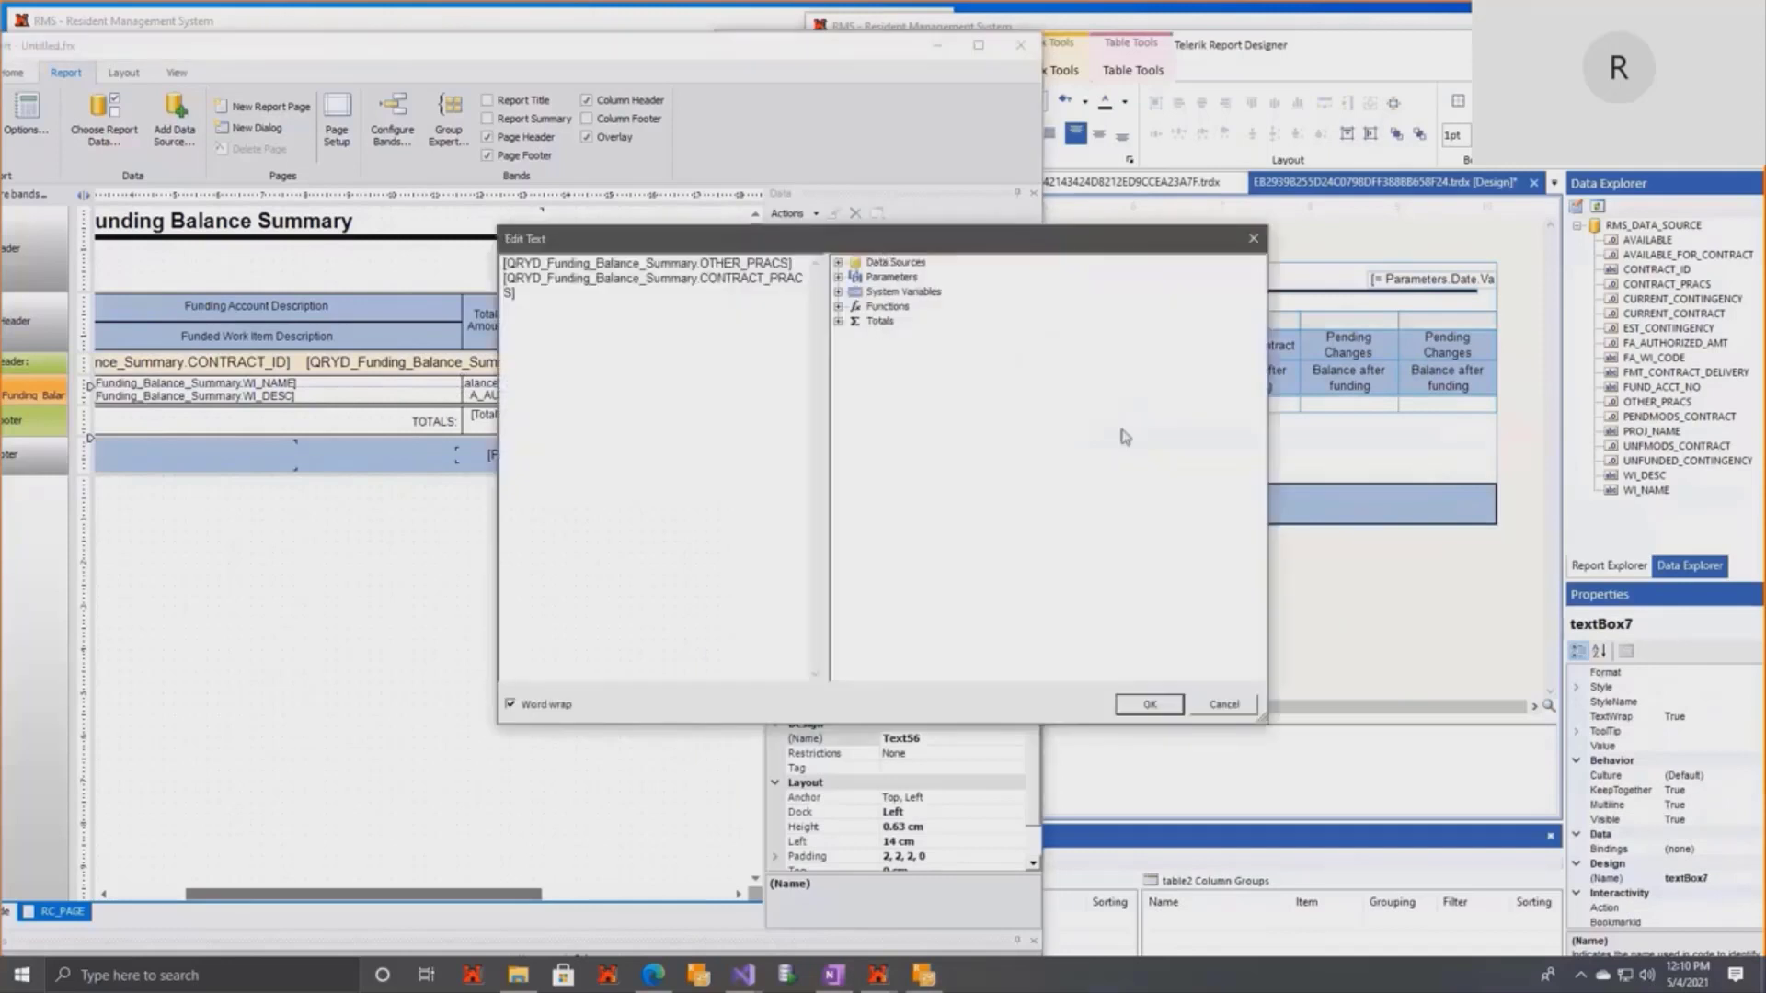
pyautogui.moveTo(507, 235); pyautogui.dragTo(122, 213)
pyautogui.click(1124, 437)
pyautogui.click(1065, 405)
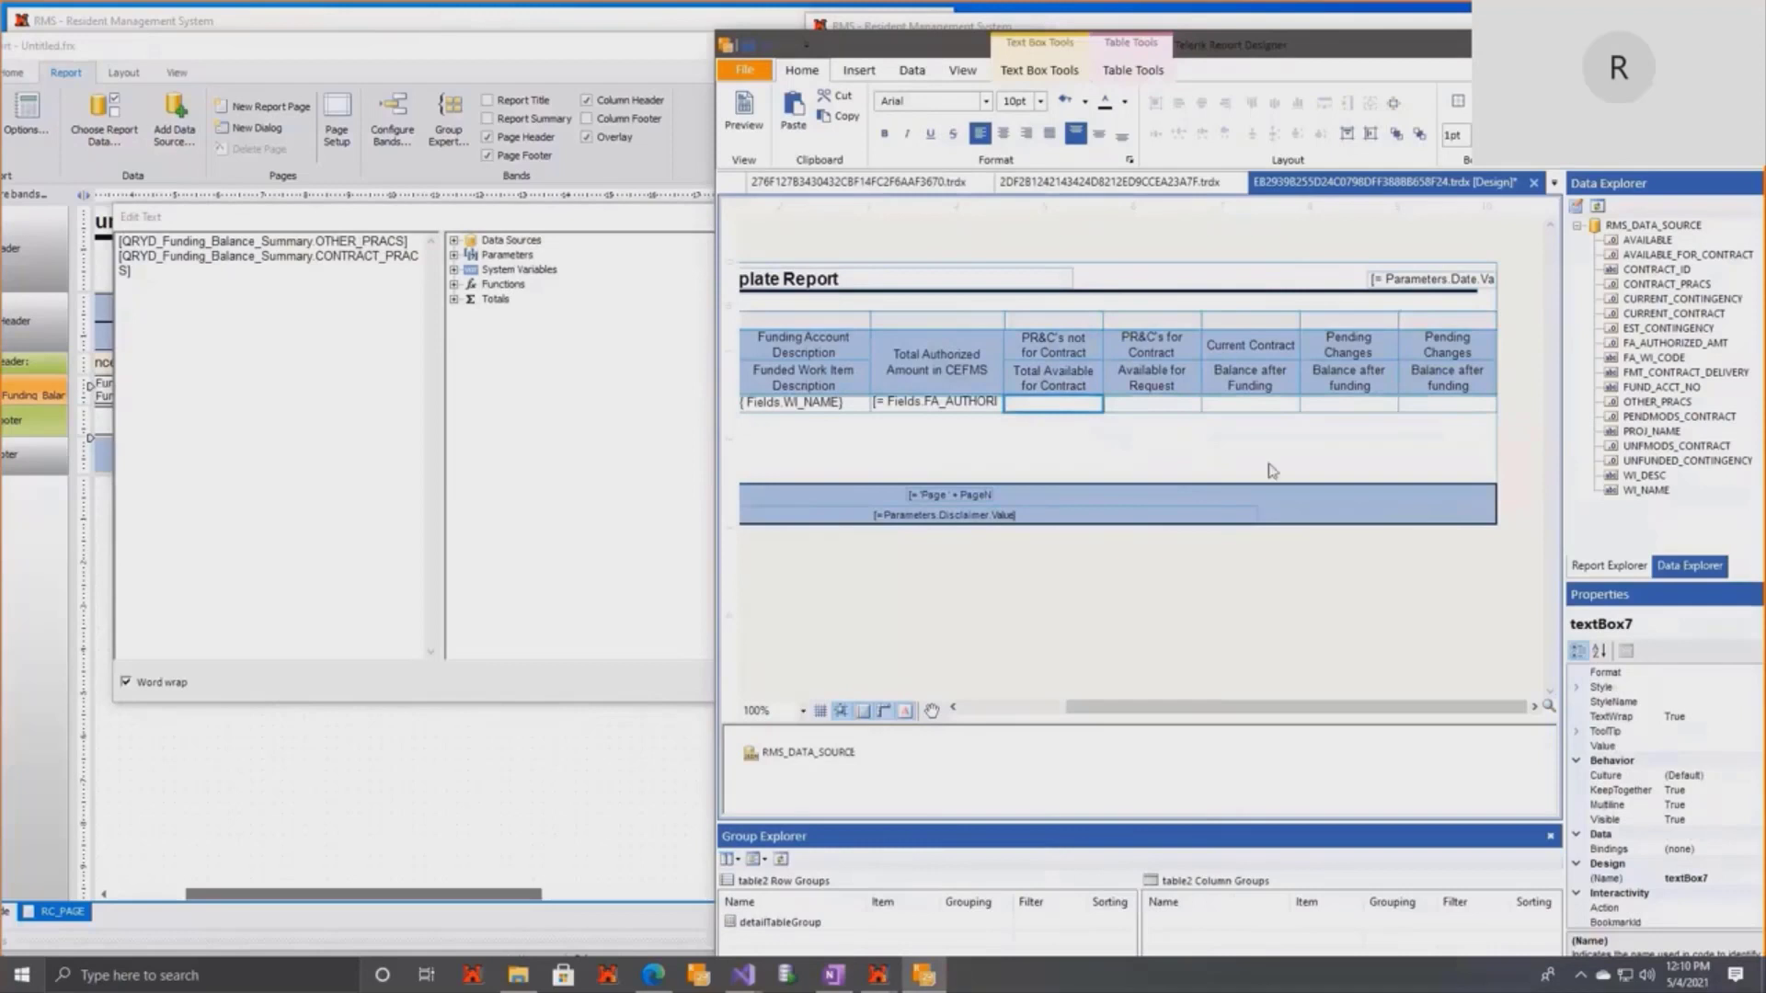
# Start the PR&C's not for Contract detail cell's expression with curly braces containing the Format text function.
pyautogui.rightClick(1035, 403)
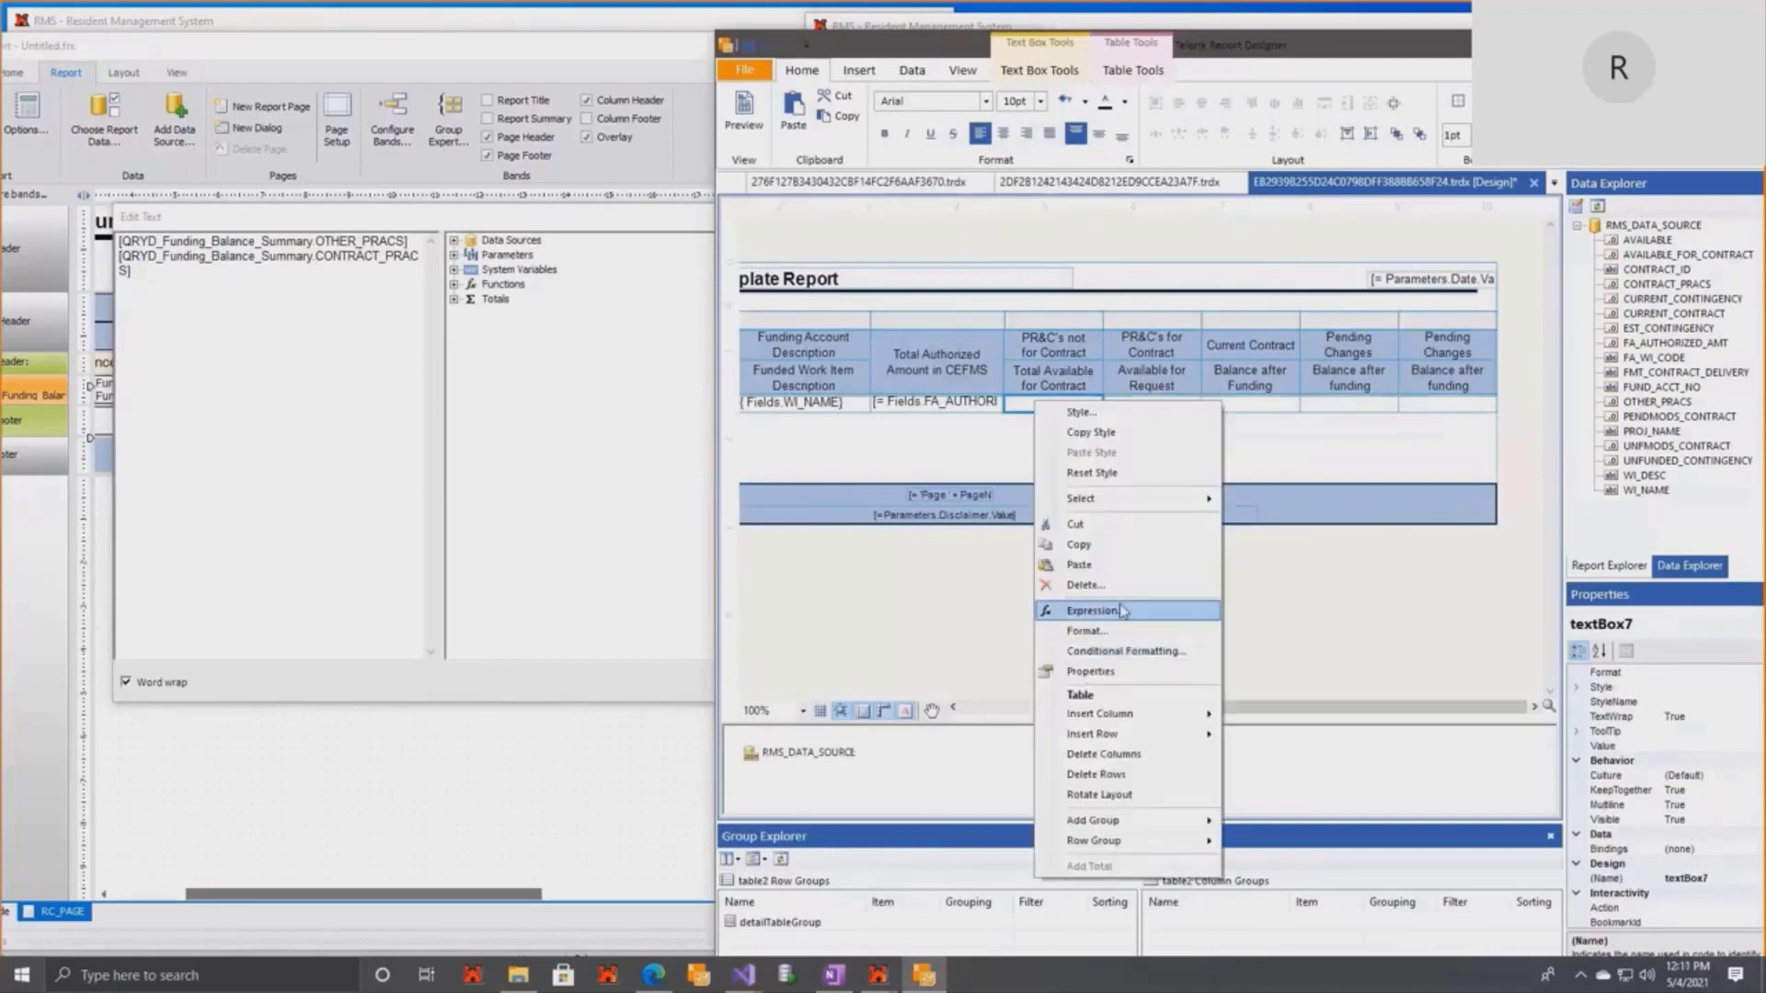
pyautogui.click(1121, 614)
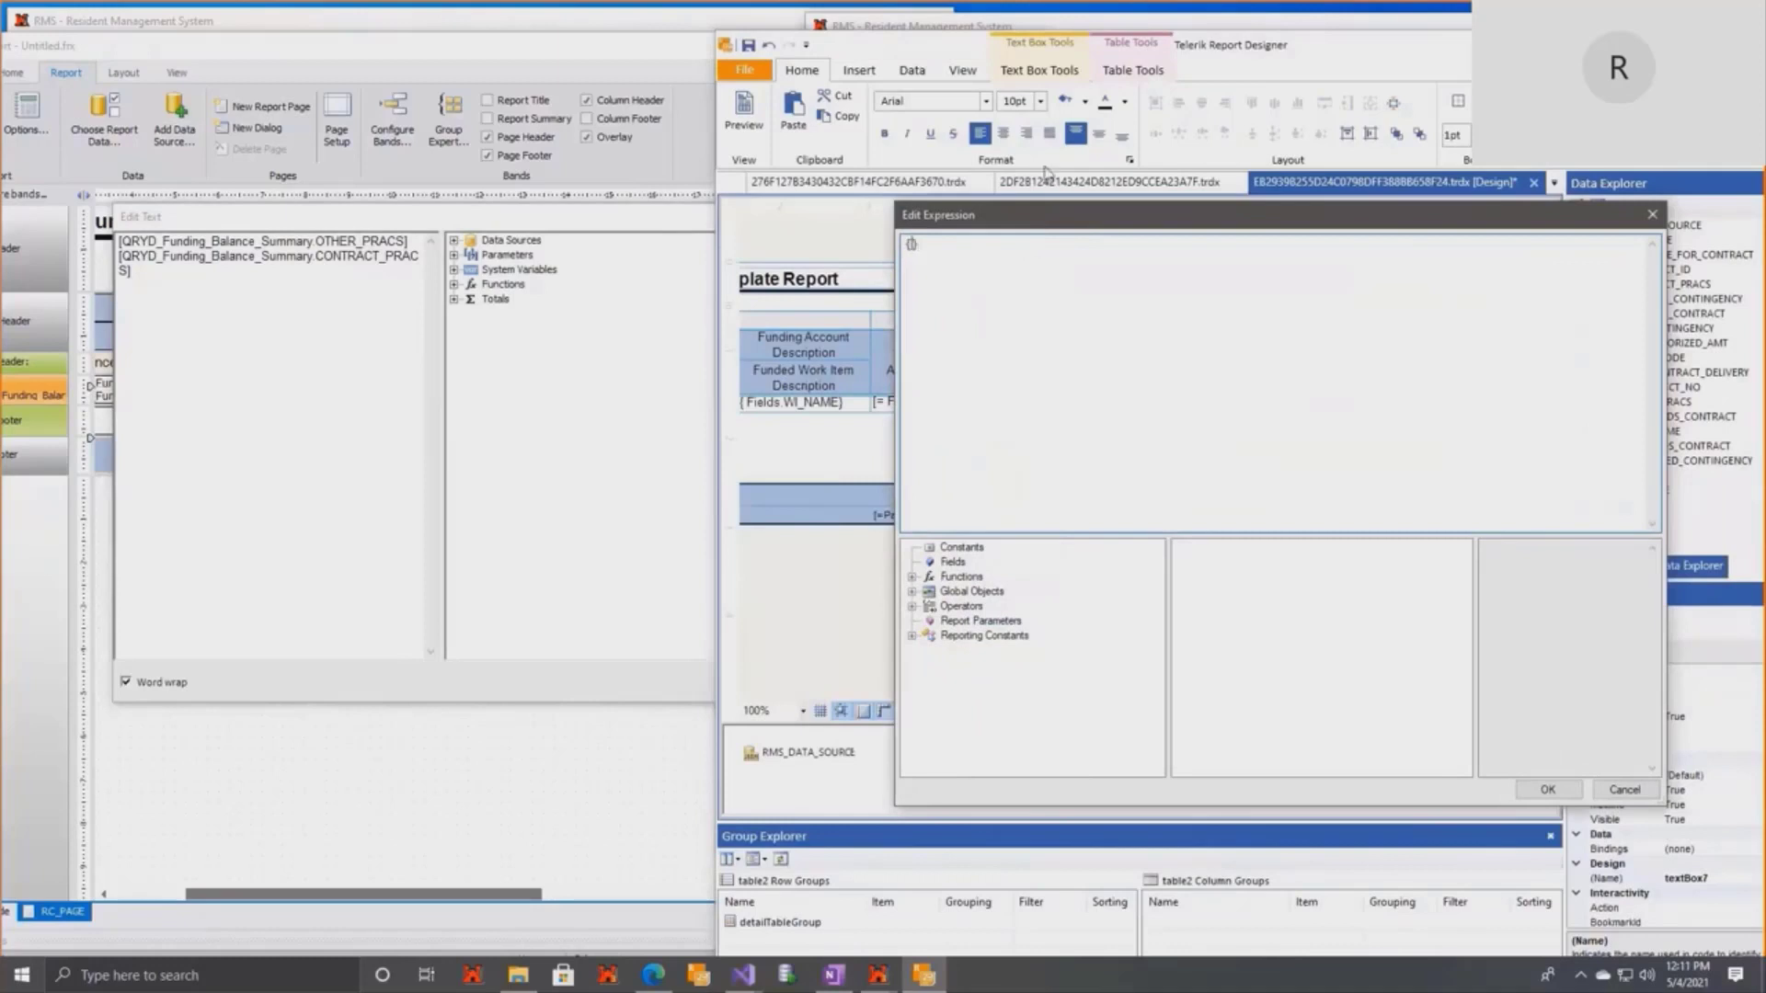
pyautogui.click(912, 578)
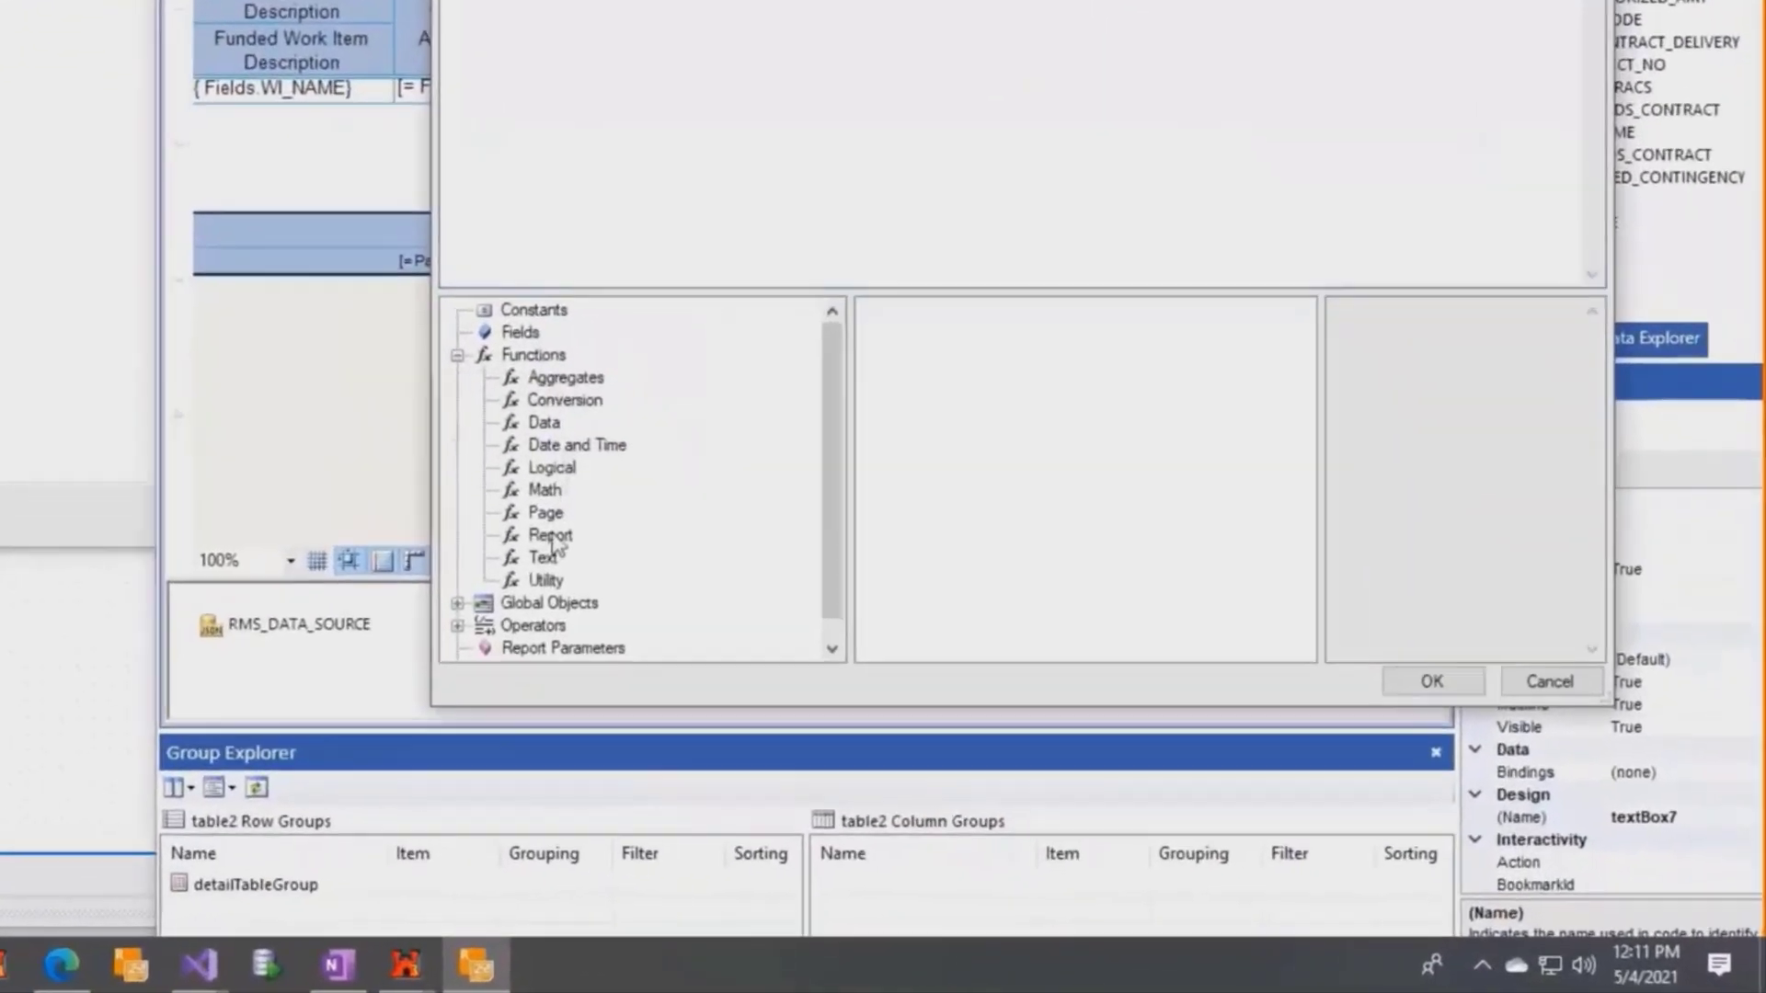
pyautogui.click(521, 547)
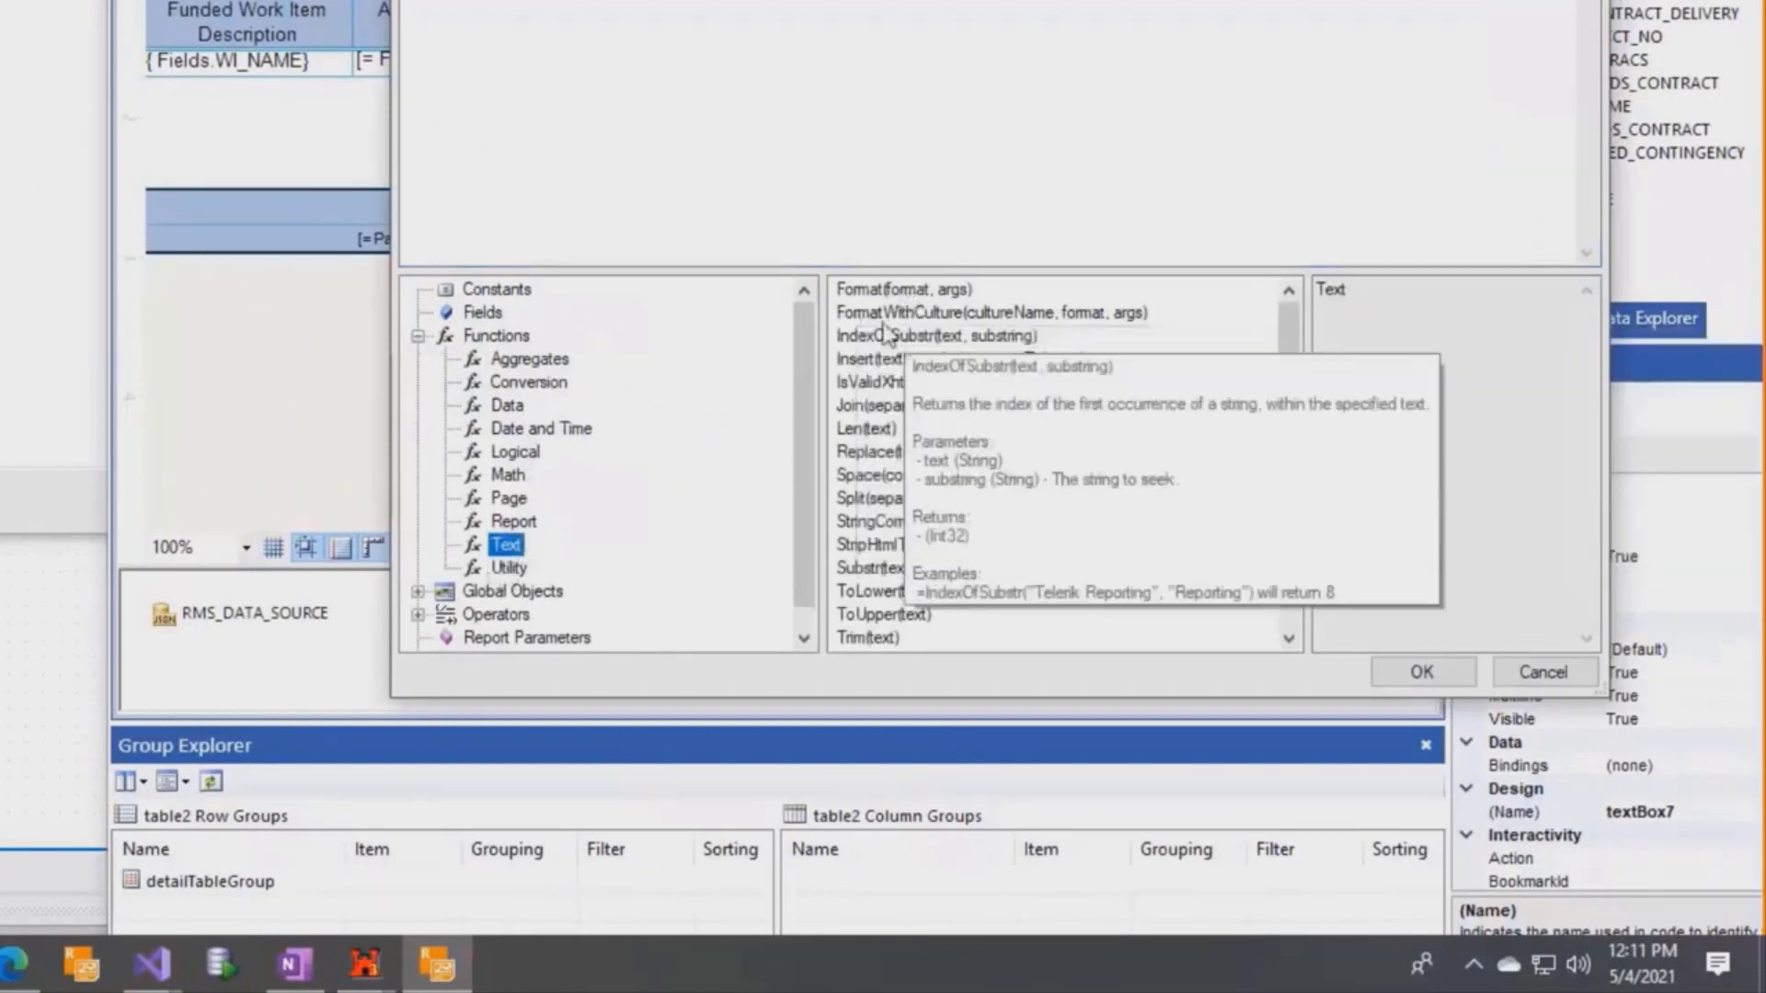
pyautogui.moveTo(902, 309)
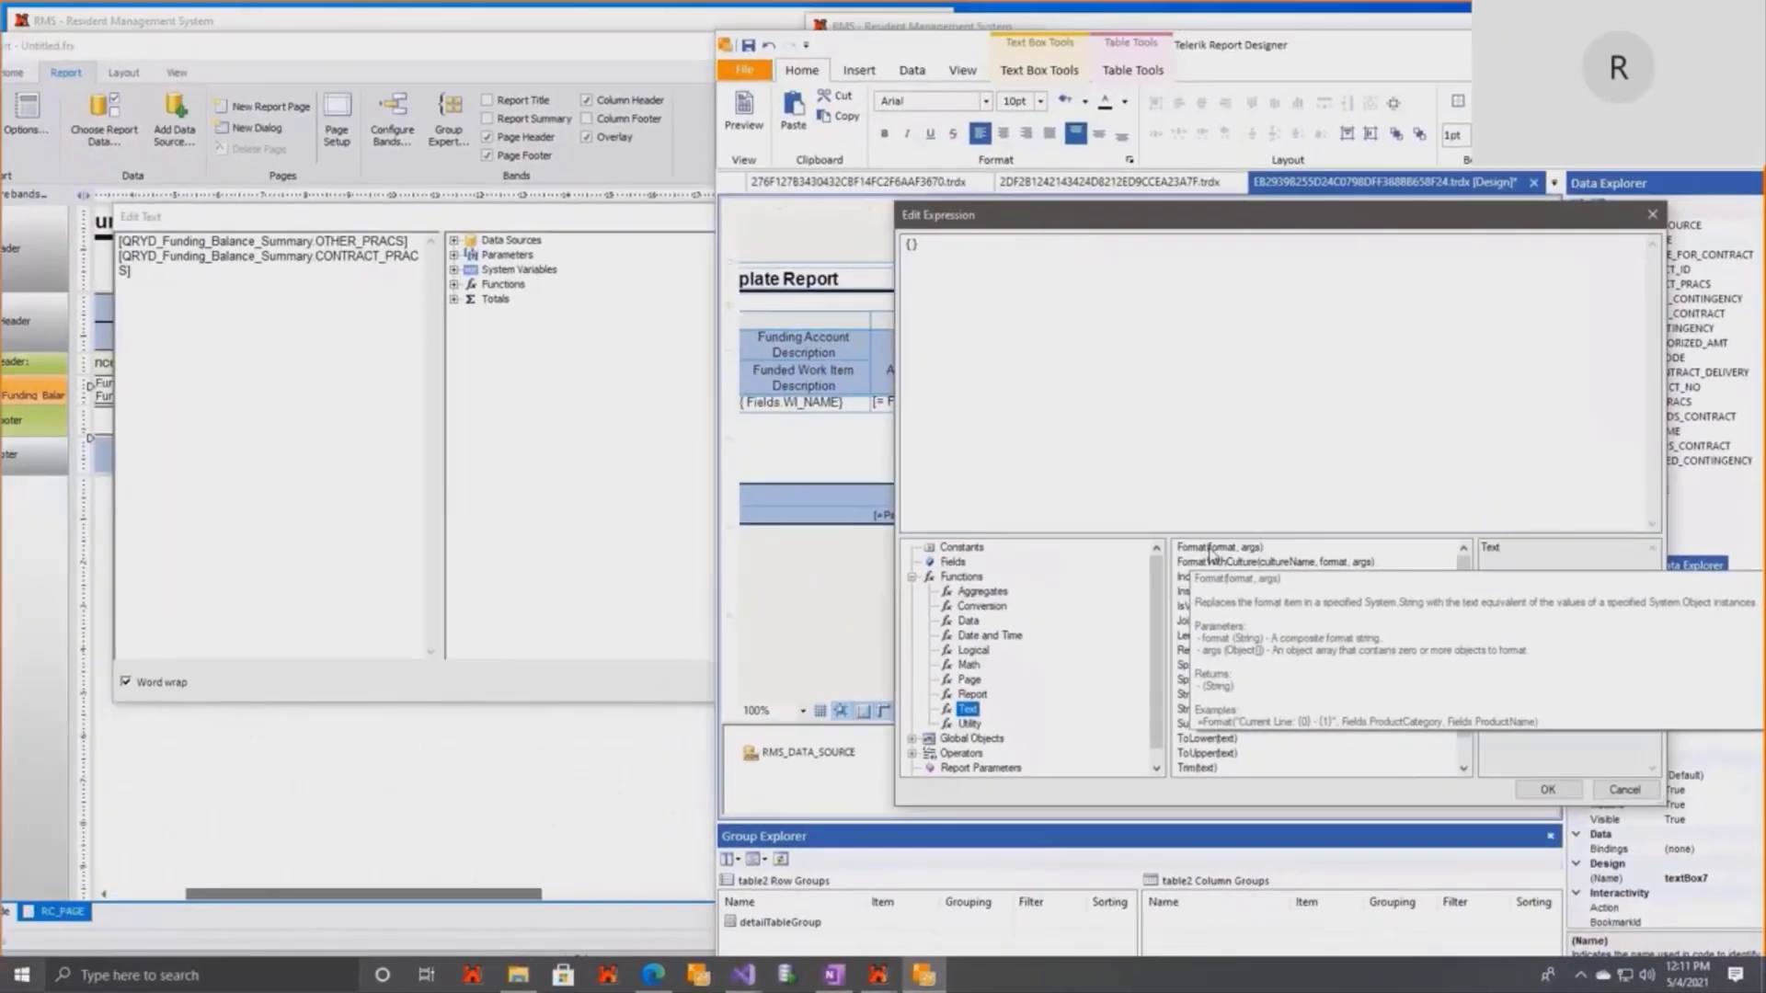
pyautogui.doubleClick(1210, 549)
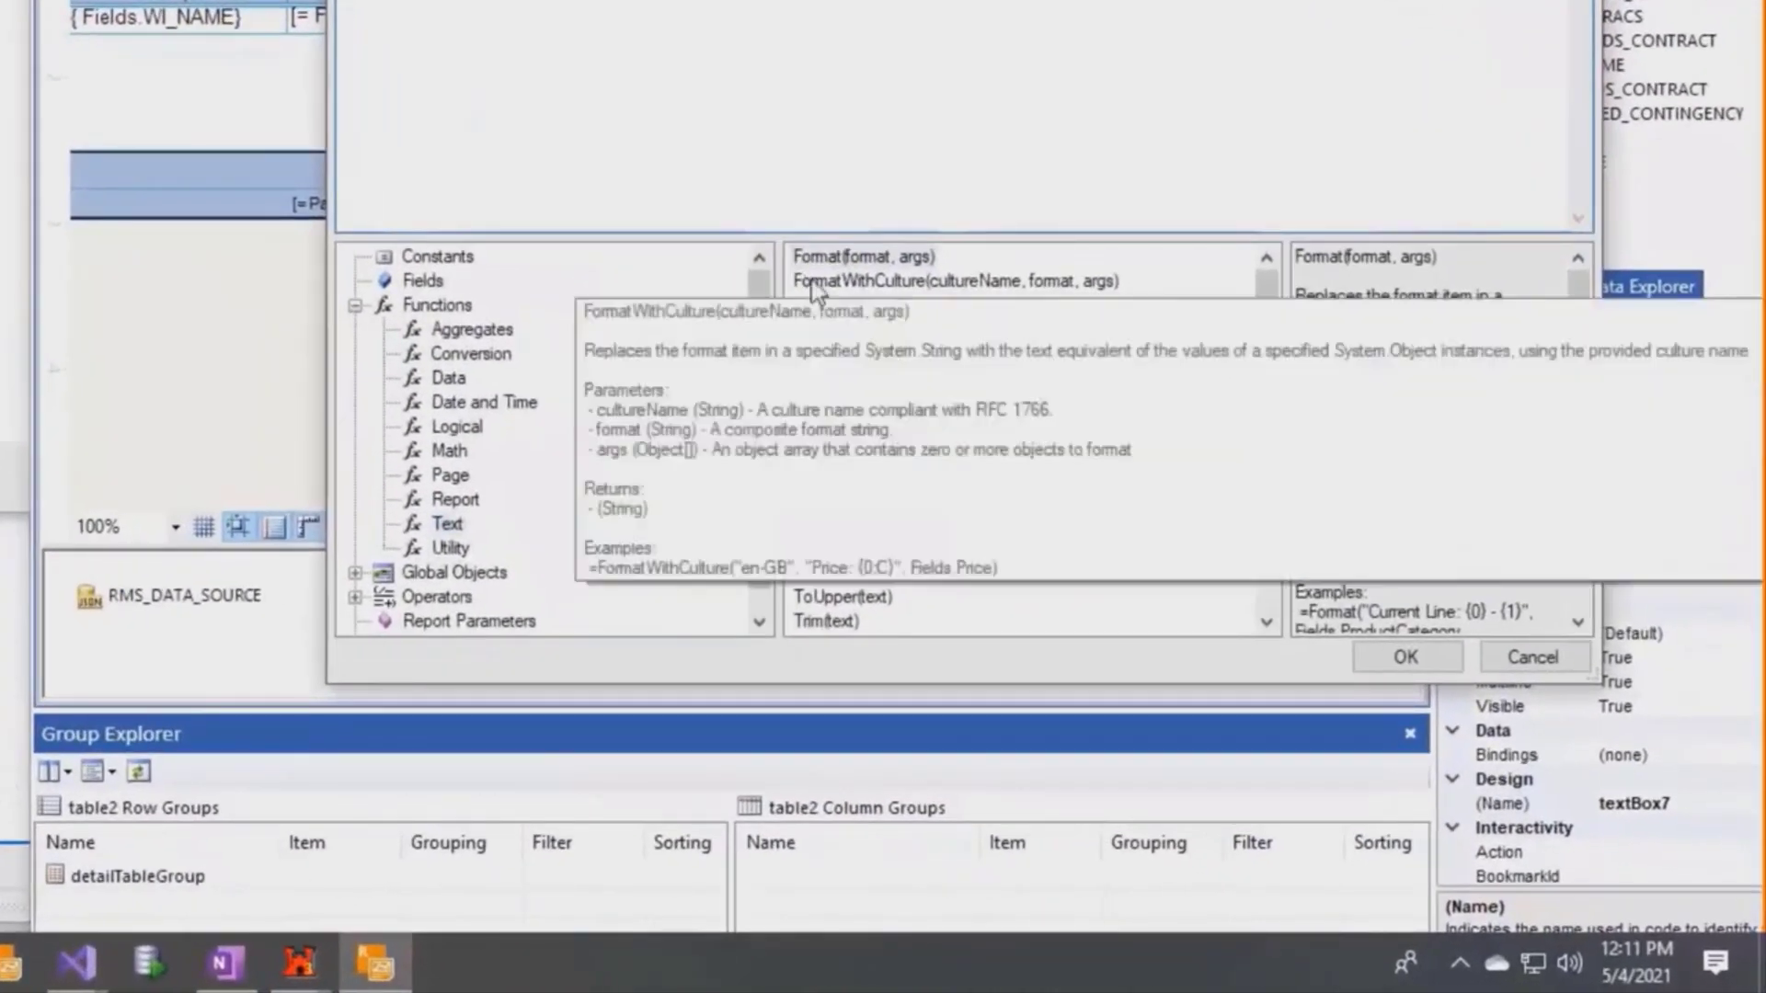
pyautogui.moveTo(900, 269)
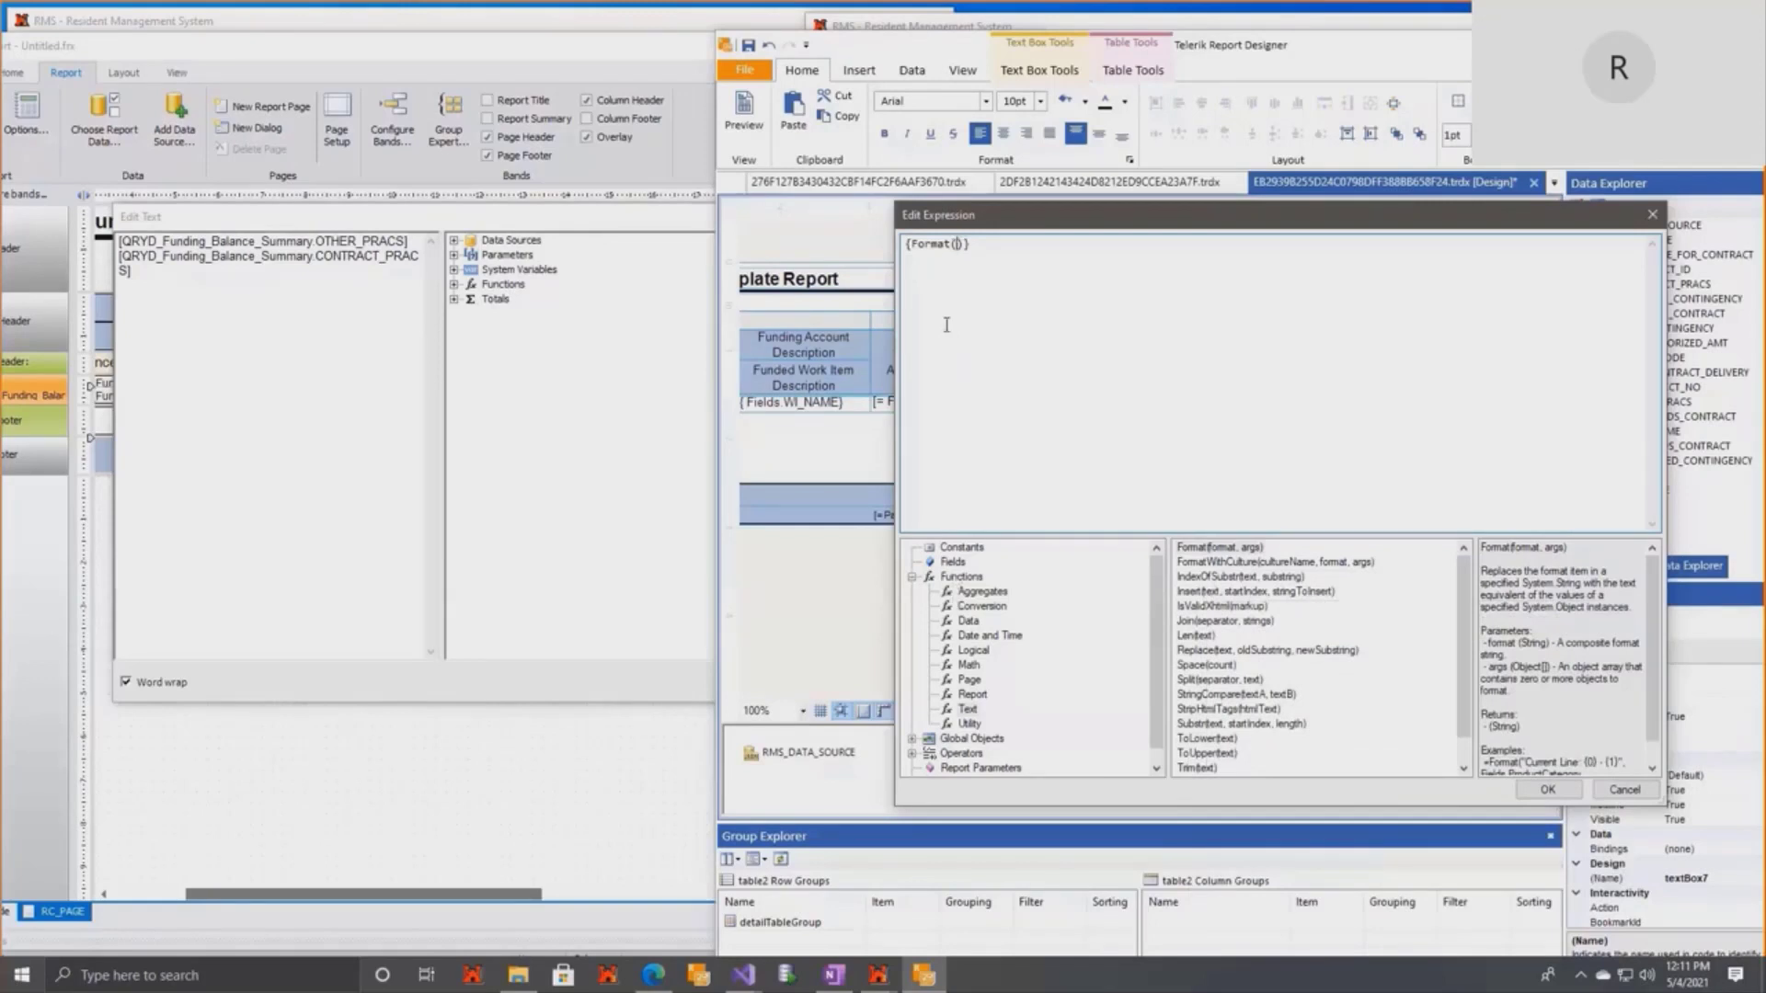
# Fill the Format function's arguments with Parameters.CurrencyFormat.Value and Fields.OTHER_PRACS.
pyautogui.click(972, 770)
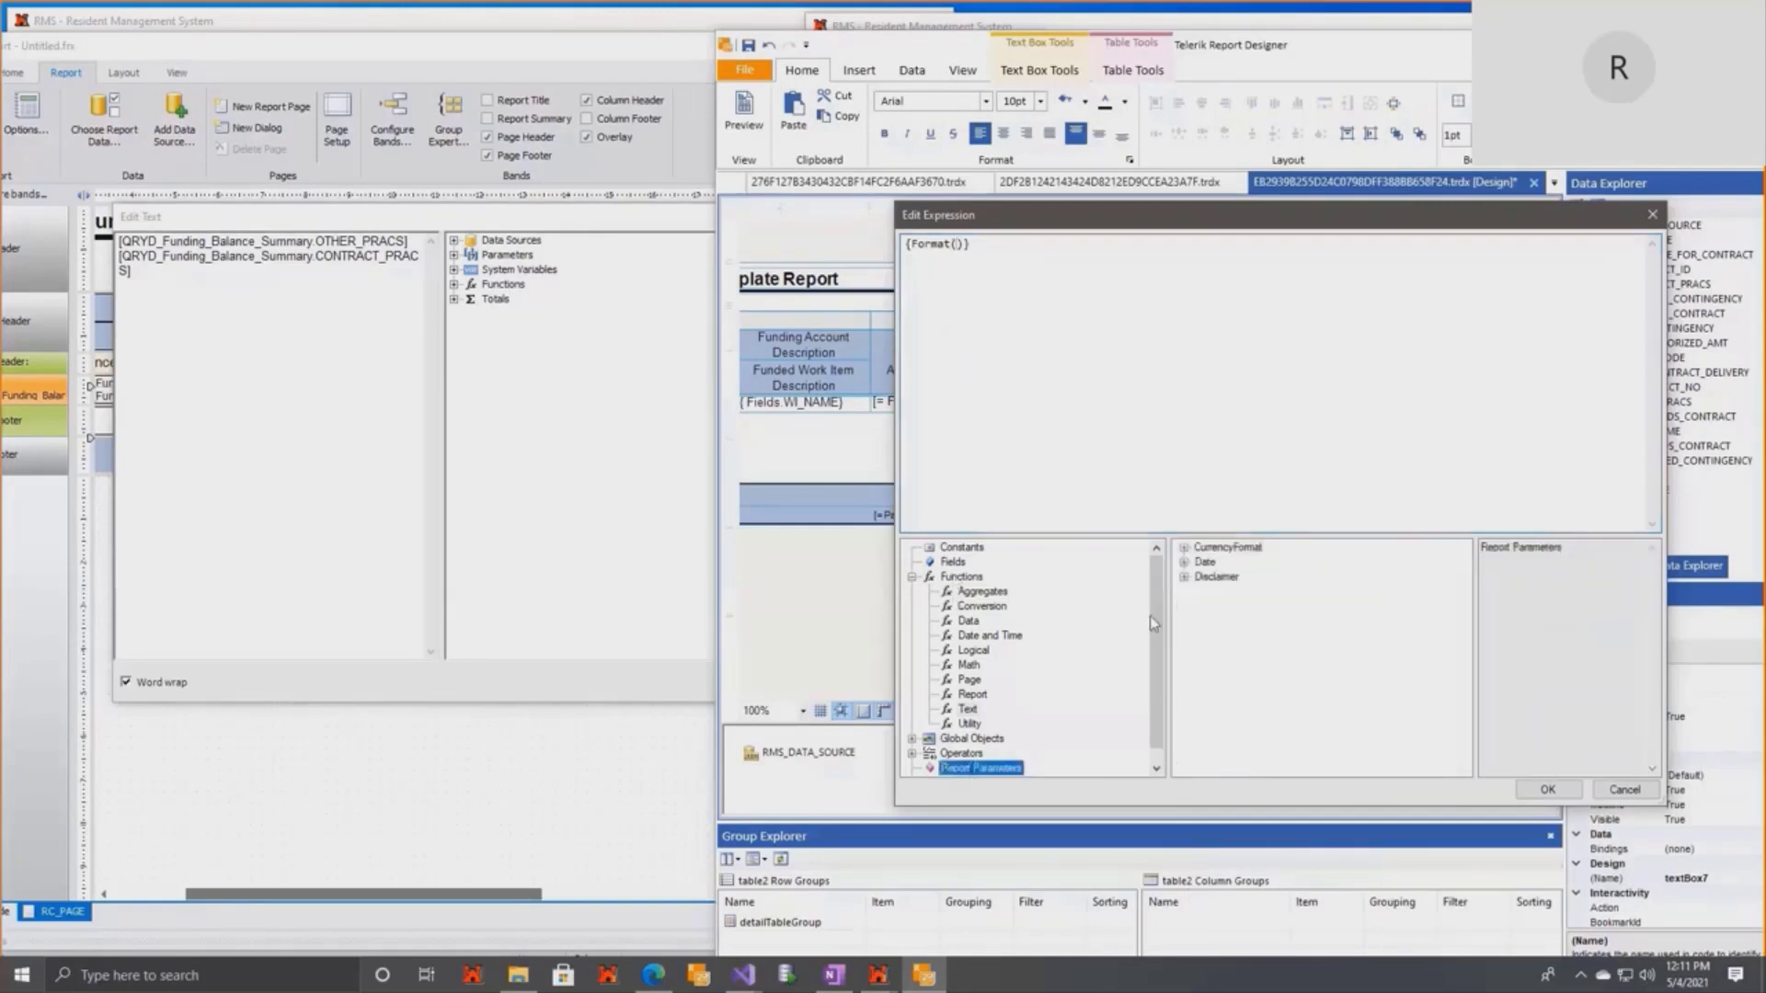
pyautogui.doubleClick(1228, 547)
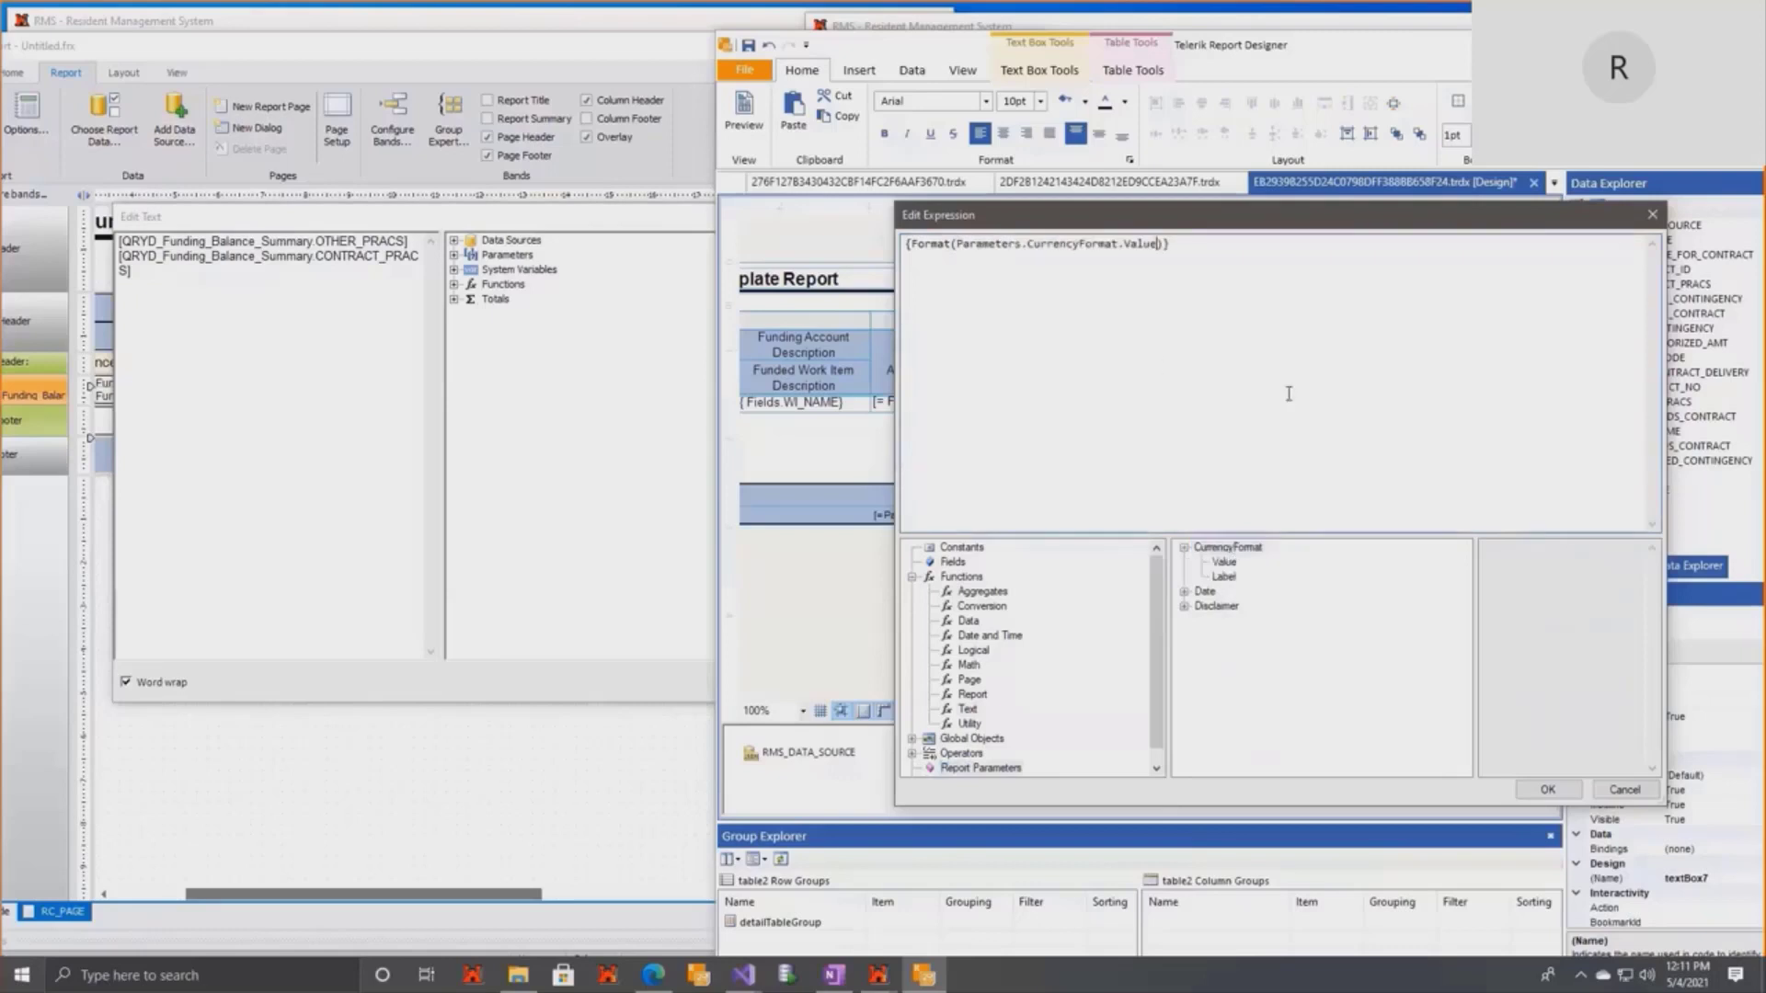
pyautogui.write(',')
pyautogui.click(957, 563)
pyautogui.scroll(-1, 1366, 668)
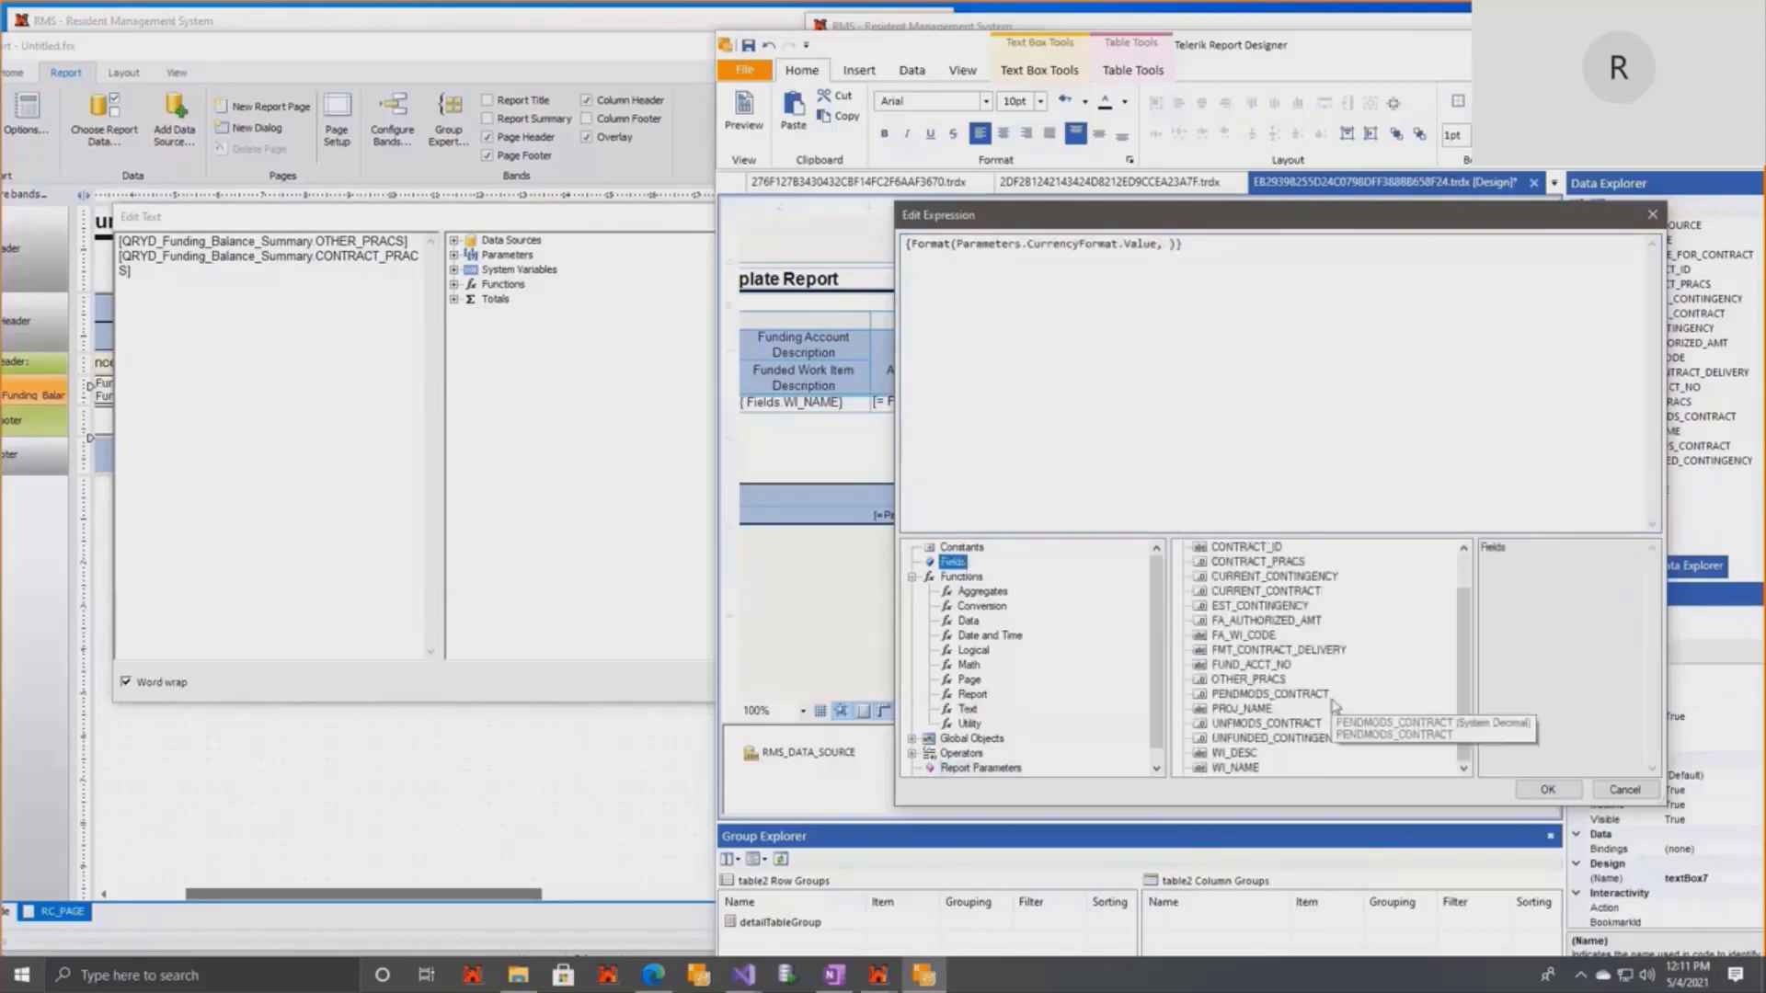
pyautogui.doubleClick(1267, 681)
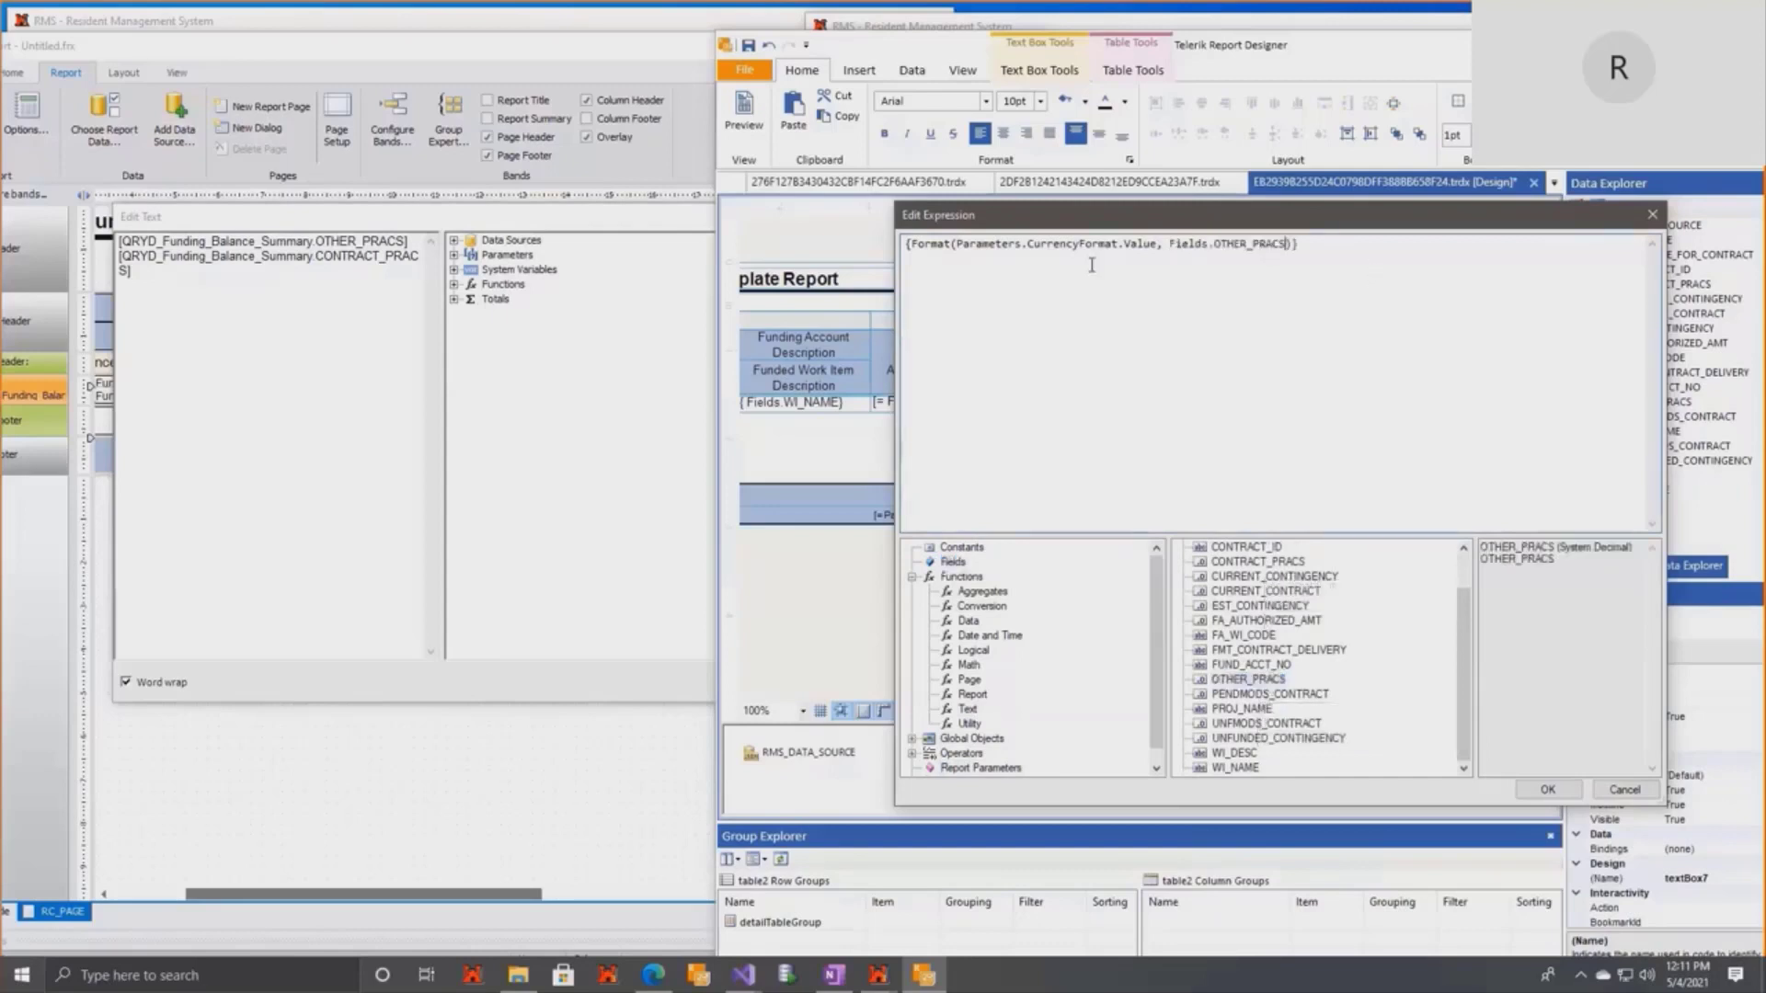
# Duplicate the Format expression on a second line, change its field to CONTRACT_PRACS, and apply the cell's expression.
pyautogui.hotkey('ctrl', 'a')
pyautogui.hotkey('ctrl', 'c')
pyautogui.click(1331, 251)
pyautogui.press('Return')
pyautogui.hotkey('ctrl', 'v')
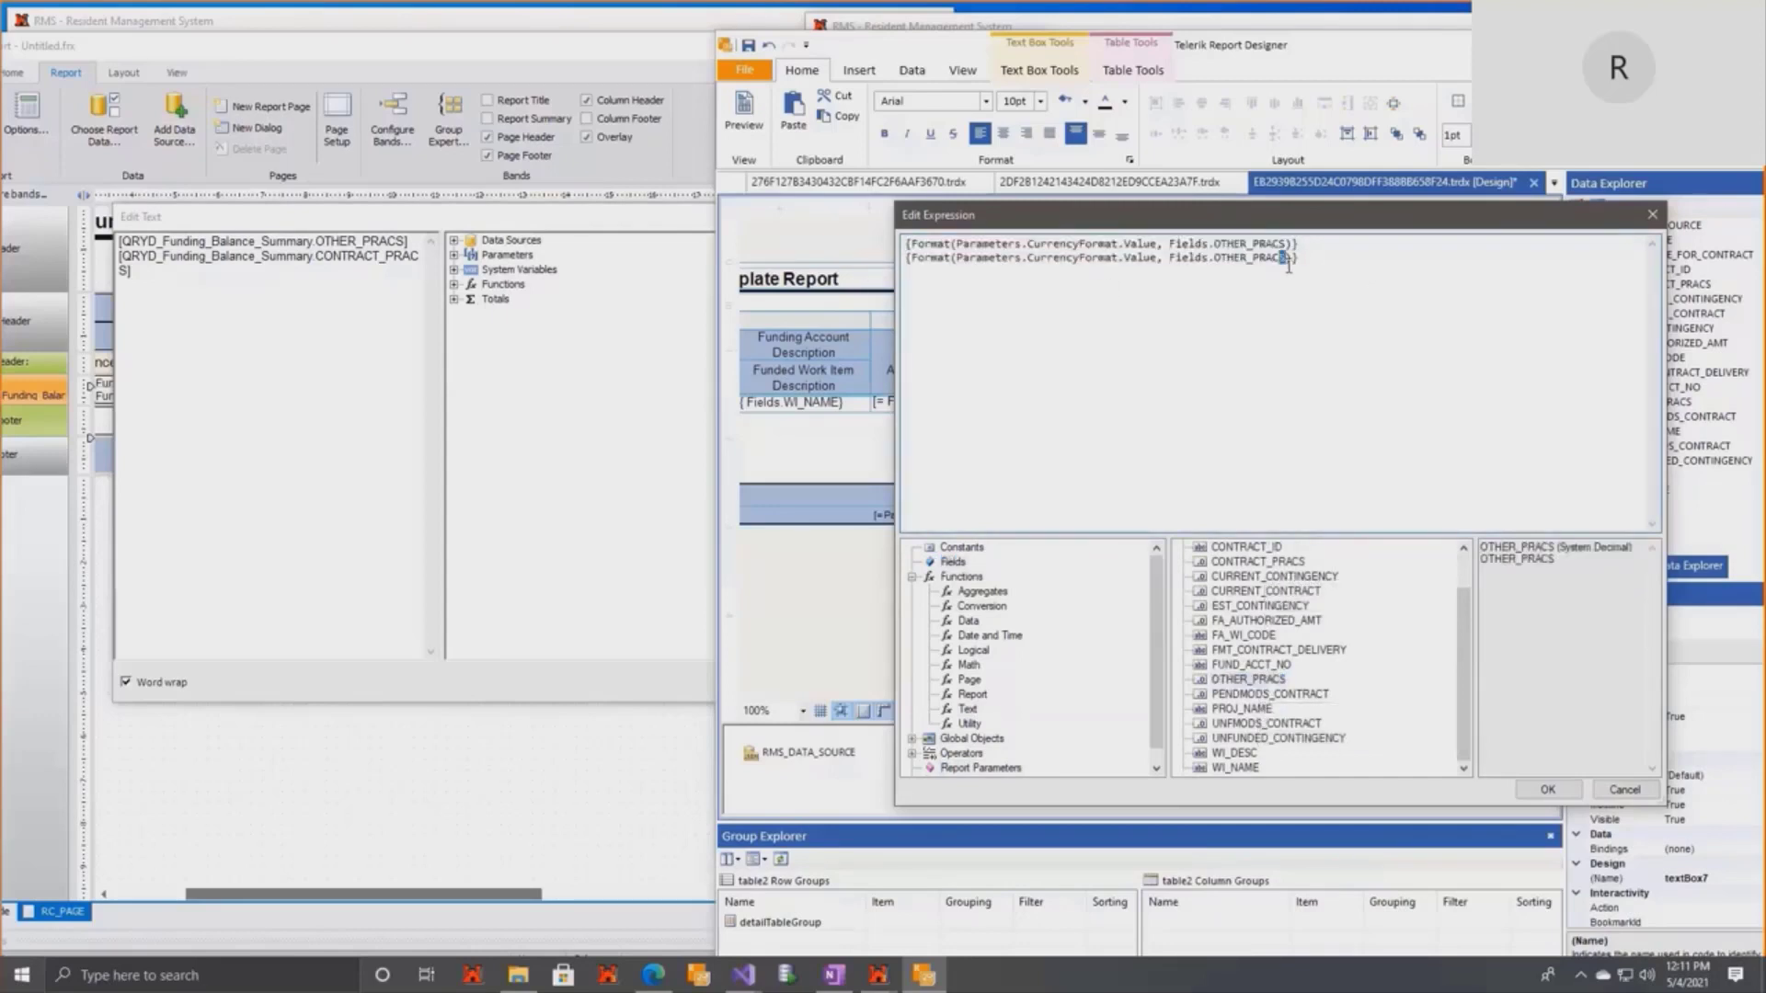
pyautogui.hotkey('shift', 'Left')
pyautogui.hotkey('shift', 'Left')
pyautogui.hotkey('shift', 'Left')
pyautogui.hotkey('shift', 'Left')
pyautogui.hotkey('shift', 'Left')
pyautogui.hotkey('shift', 'Left')
pyautogui.hotkey('shift', 'Left')
pyautogui.hotkey('shift', 'Left')
pyautogui.hotkey('shift', 'Left')
pyautogui.hotkey('shift', 'Left')
pyautogui.hotkey('shift', 'Left')
pyautogui.hotkey('shift', 'Left')
pyautogui.hotkey('shift', 'Left')
pyautogui.hotkey('shift', 'Left')
pyautogui.hotkey('shift', 'Left')
pyautogui.hotkey('shift', 'Left')
pyautogui.hotkey('shift', 'Left')
pyautogui.hotkey('shift', 'Left')
pyautogui.hotkey('shift', 'Left')
pyautogui.hotkey('shift', 'Left')
pyautogui.hotkey('shift', 'Right')
pyautogui.hotkey('shift', 'Right')
pyautogui.hotkey('shift', 'Right')
pyautogui.hotkey('shift', 'Right')
pyautogui.hotkey('shift', 'Right')
pyautogui.hotkey('shift', 'Right')
pyautogui.hotkey('shift', 'Right')
pyautogui.hotkey('shift', 'Right')
pyautogui.hotkey('shift', 'Right')
pyautogui.hotkey('shift', 'Right')
pyautogui.hotkey('shift', 'Right')
pyautogui.hotkey('shift', 'Right')
pyautogui.hotkey('shift', 'Right')
pyautogui.hotkey('shift', 'Right')
pyautogui.hotkey('shift', 'Right')
pyautogui.hotkey('shift', 'Right')
pyautogui.hotkey('shift', 'Right')
pyautogui.hotkey('shift', 'Right')
pyautogui.hotkey('shift', 'Right')
pyautogui.hotkey('shift', 'Right')
pyautogui.write('CONTRACT_PRAC')
pyautogui.click(1548, 789)
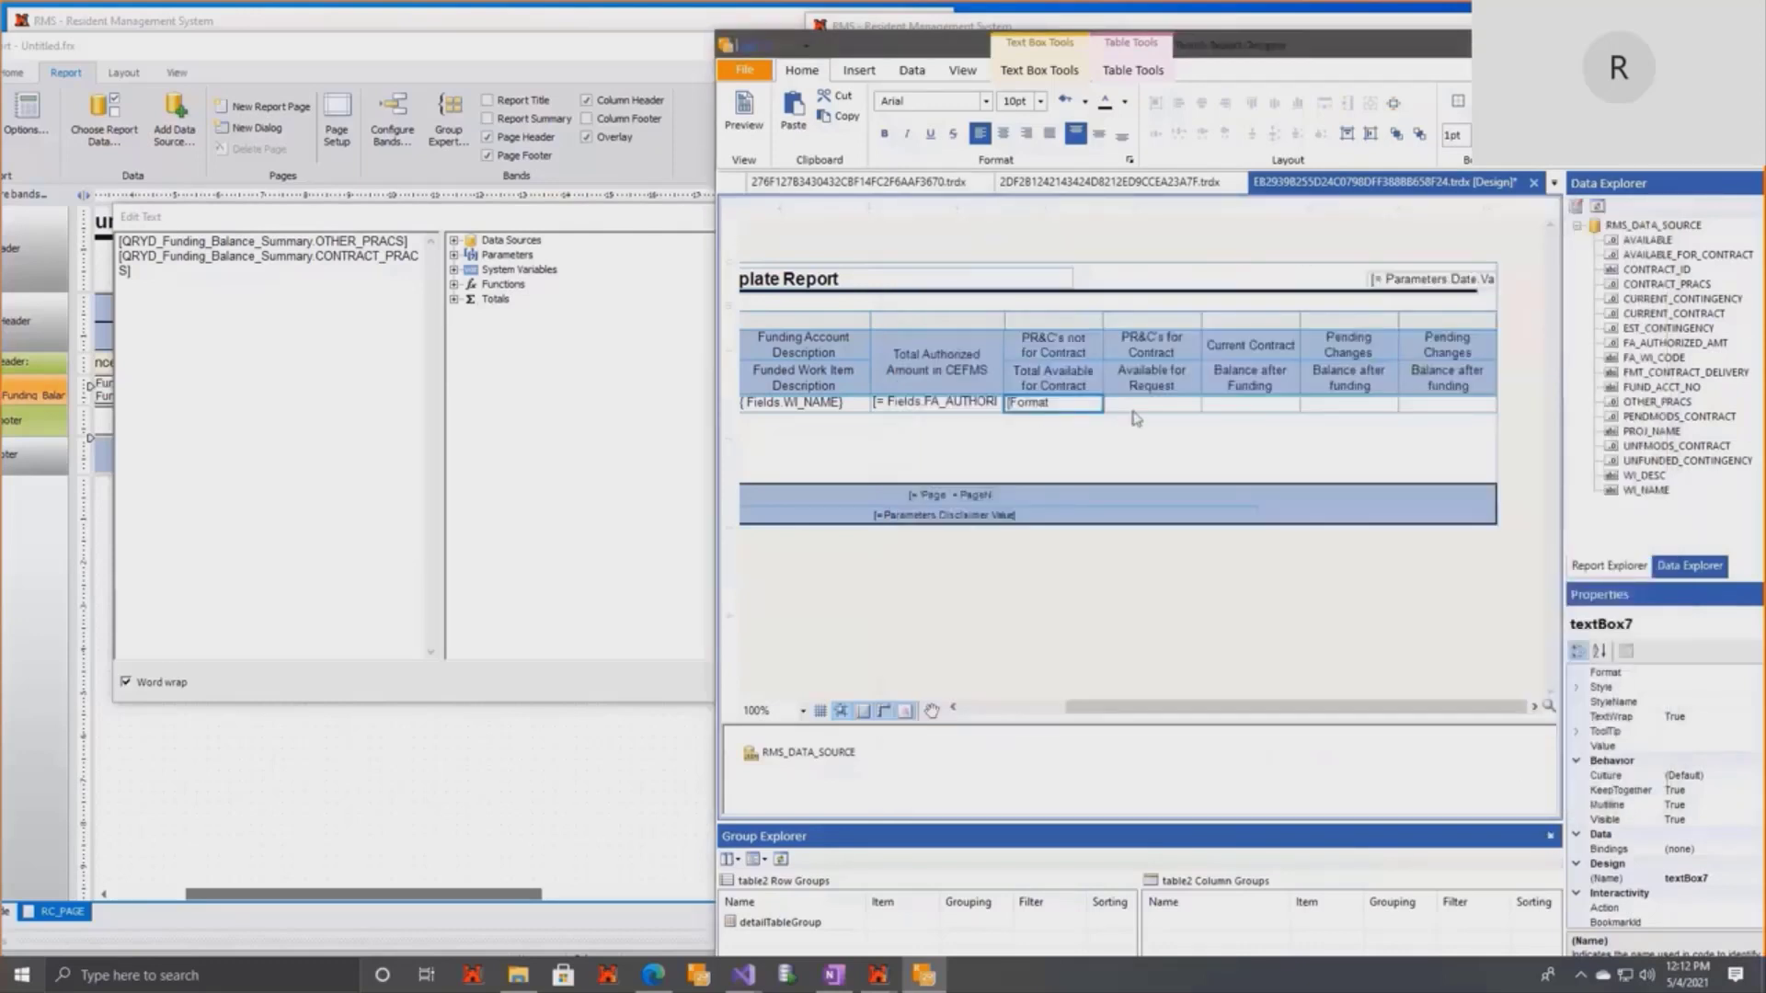
# Open the PR&C's for Contract detail cell's expression in Telerik, keeping the source report's text for that column beside it.
pyautogui.rightClick(1166, 411)
pyautogui.click(1216, 623)
pyautogui.click(636, 387)
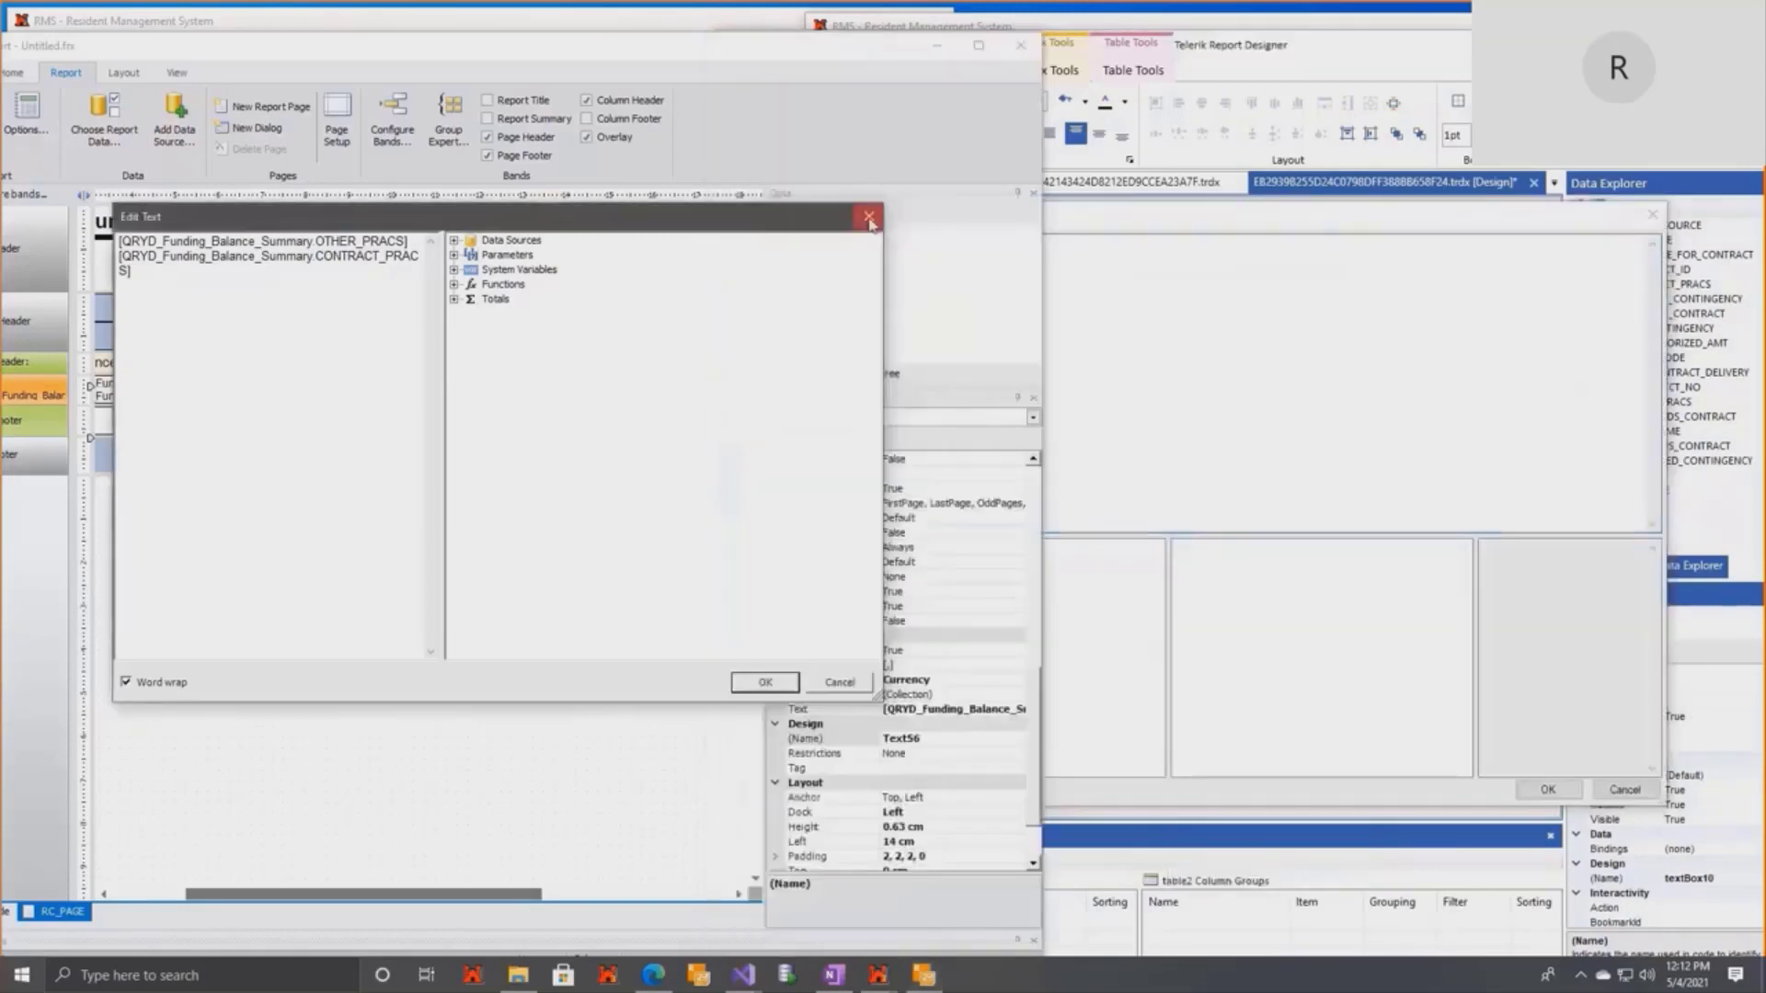
pyautogui.click(868, 218)
pyautogui.moveTo(434, 892); pyautogui.dragTo(623, 888)
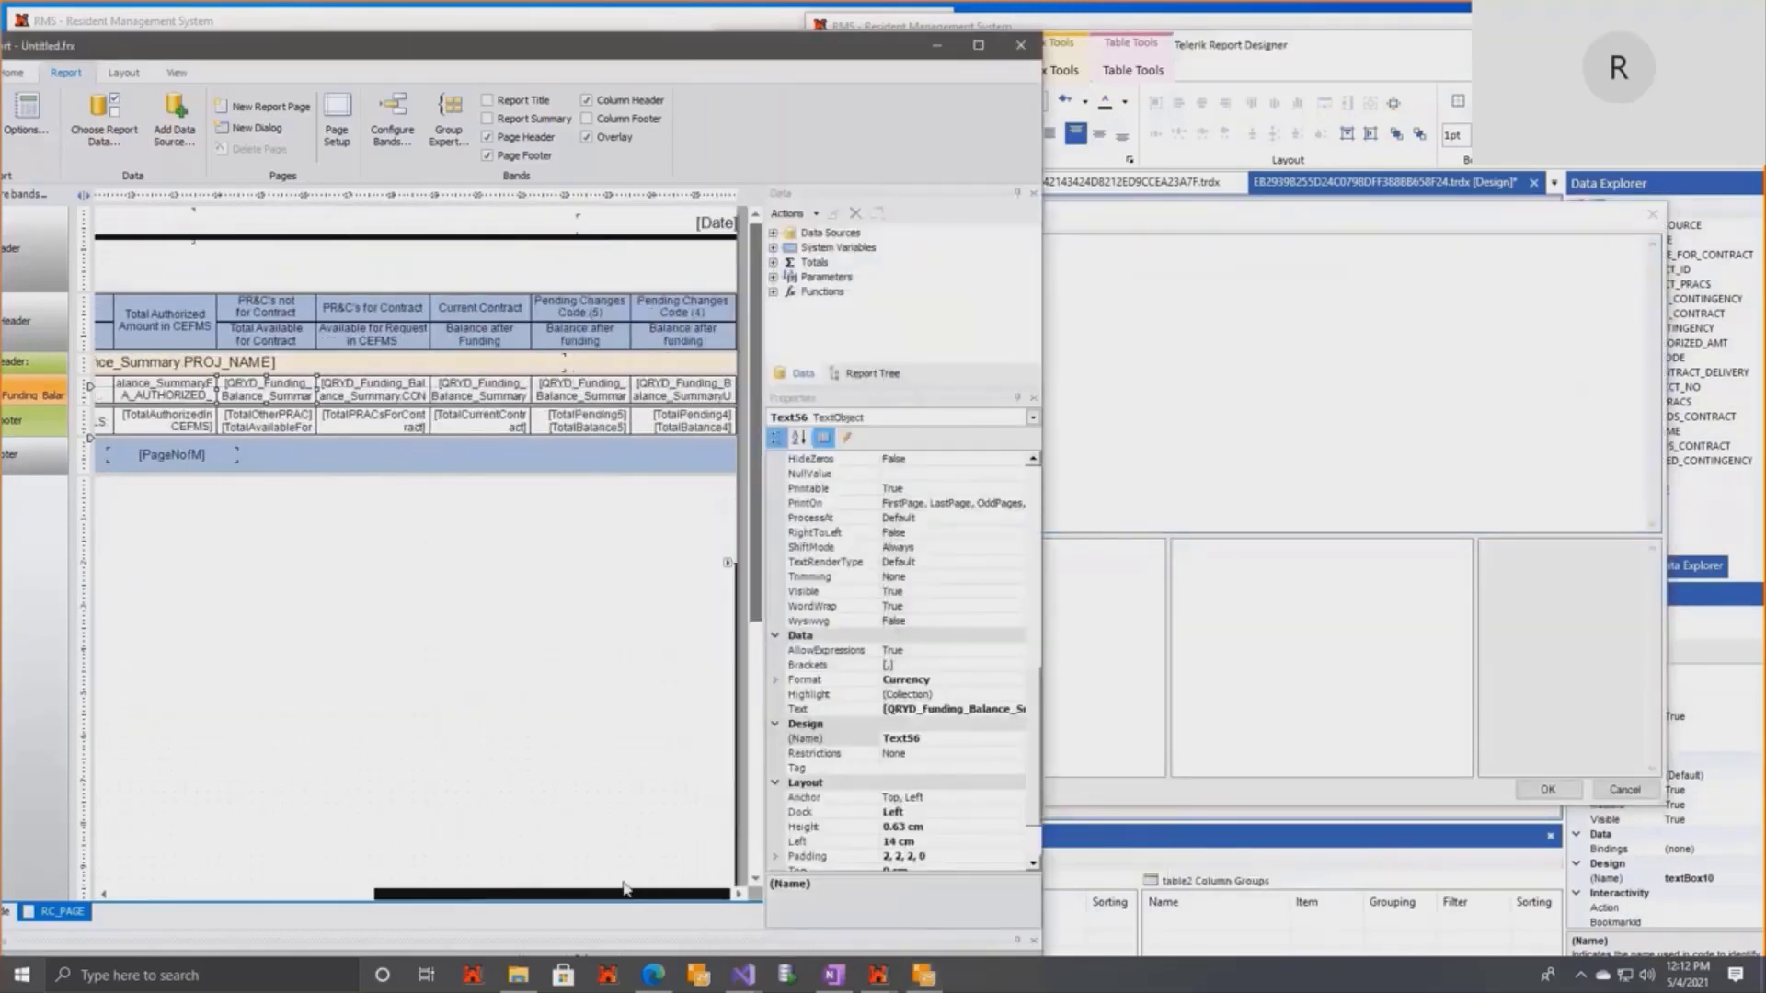
pyautogui.rightClick(386, 384)
pyautogui.click(359, 381)
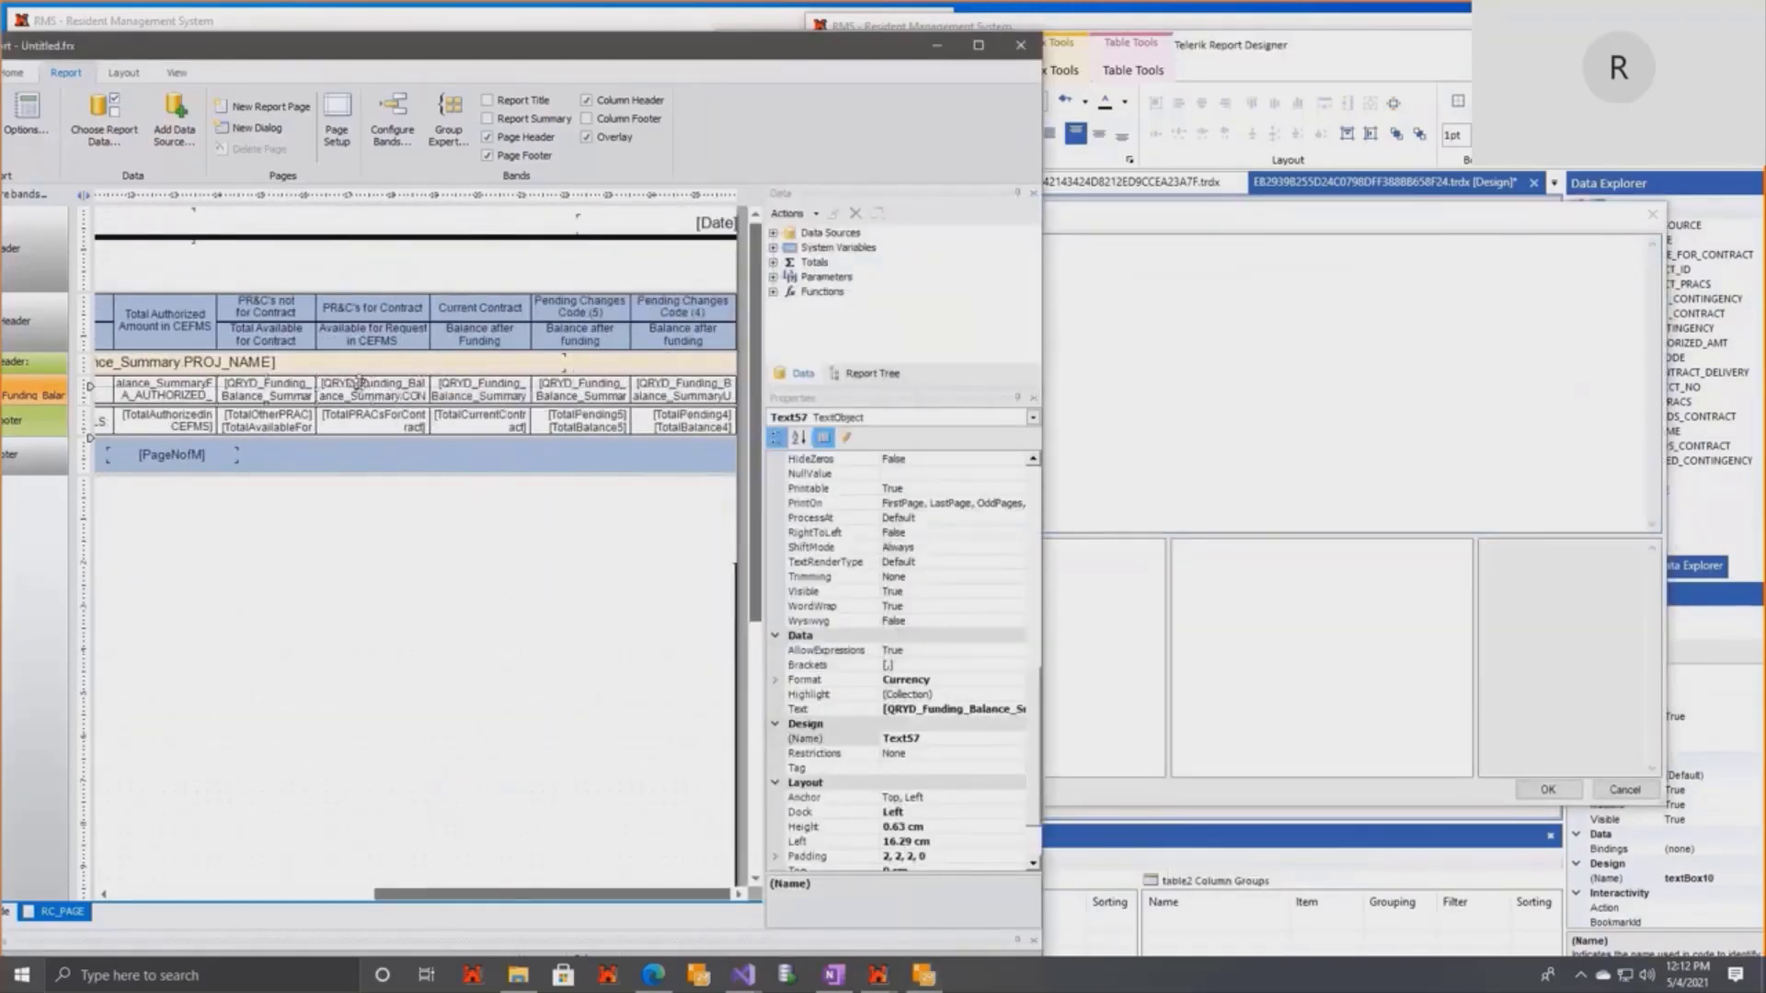
pyautogui.doubleClick(359, 382)
pyautogui.moveTo(832, 241); pyautogui.dragTo(450, 228)
pyautogui.click(1265, 273)
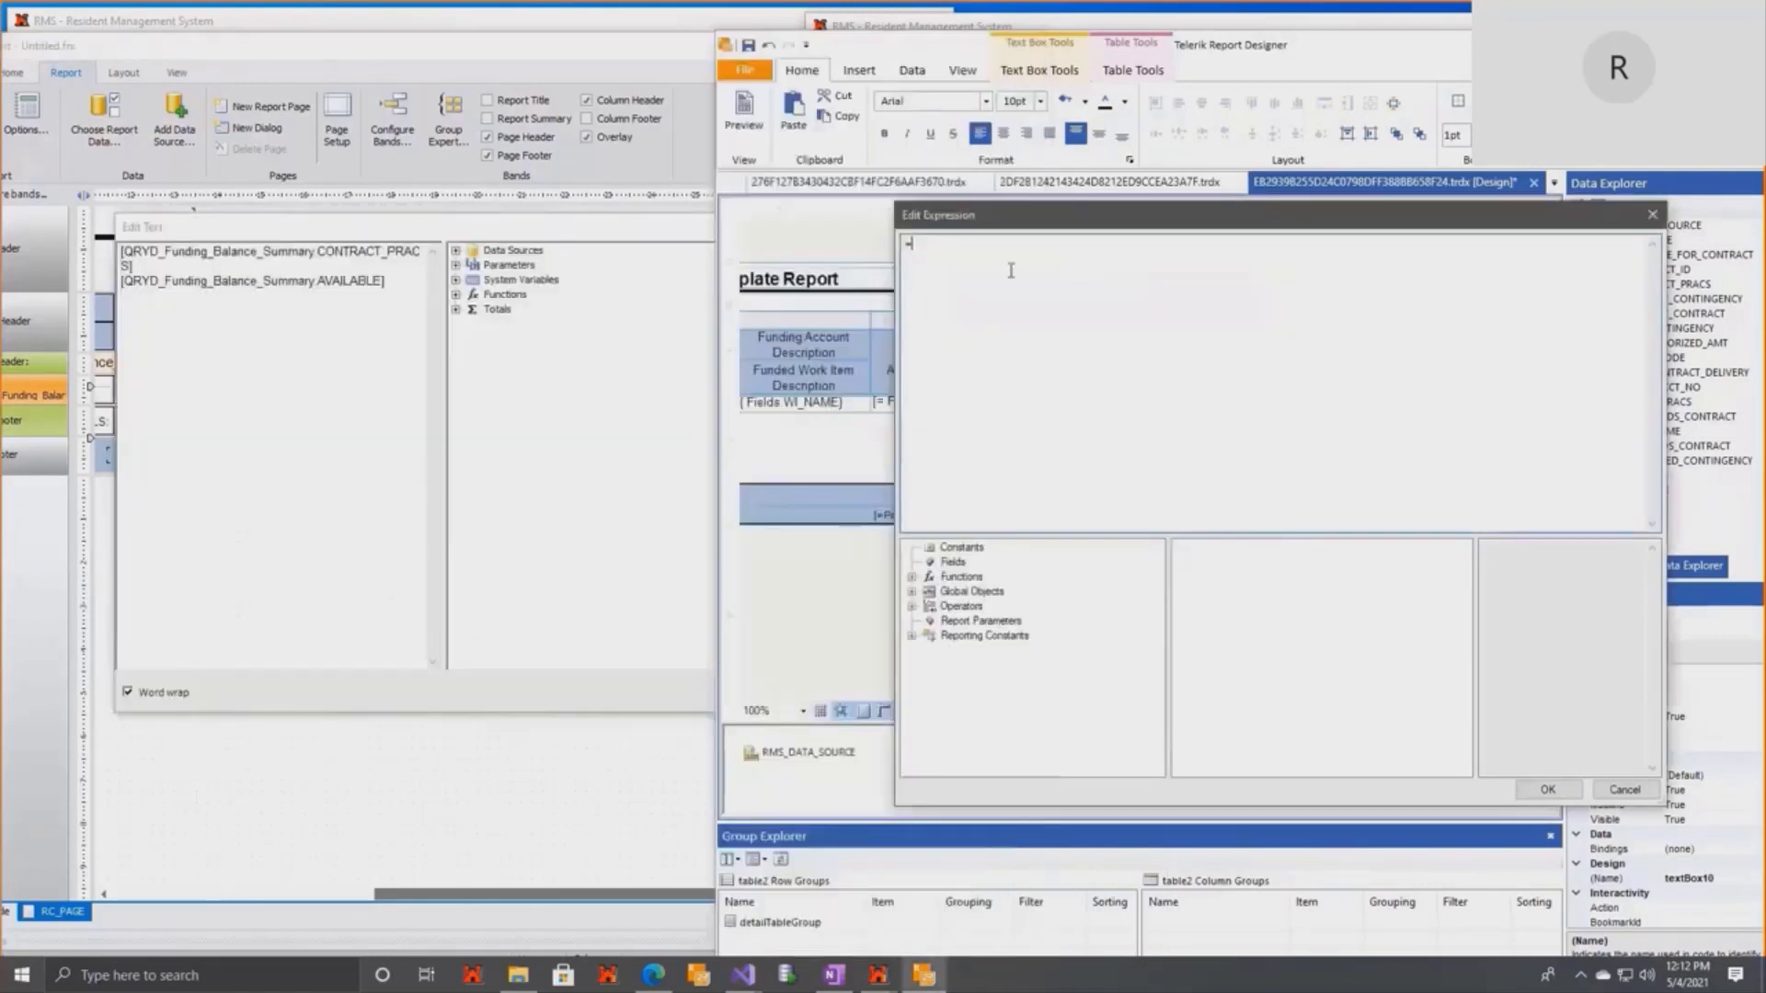
# Reuse the copied currency Format expression in the PR&C's for Contract detail cell, with its field changed to CONTRACT_PRACS.
pyautogui.hotkey('ctrl', 'v')
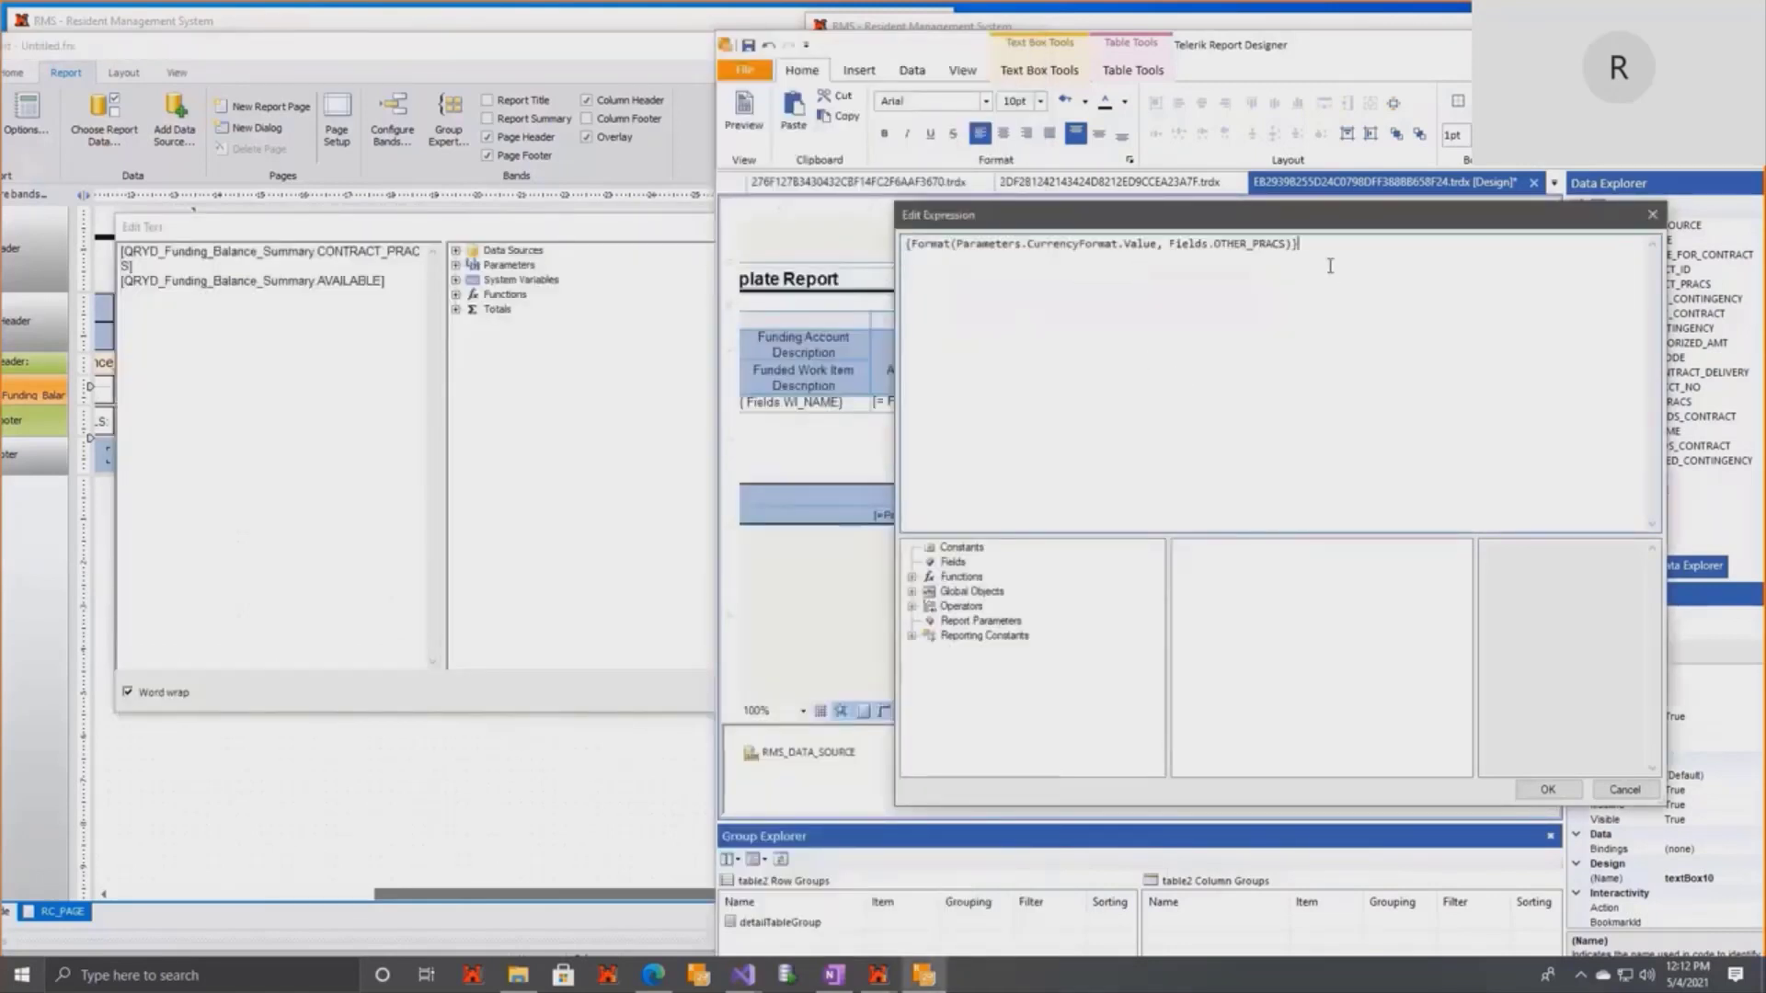
pyautogui.hotkey('shift', 'Left')
pyautogui.hotkey('shift', 'Left')
pyautogui.hotkey('shift', 'Left')
pyautogui.hotkey('shift', 'Left')
pyautogui.hotkey('shift', 'Left')
pyautogui.hotkey('shift', 'Left')
pyautogui.hotkey('shift', 'Left')
pyautogui.hotkey('shift', 'Left')
pyautogui.press('Delete')
pyautogui.moveTo(664, 221); pyautogui.dragTo(684, 177)
pyautogui.moveTo(465, 414); pyautogui.dragTo(697, 420)
pyautogui.moveTo(670, 189); pyautogui.dragTo(622, 184)
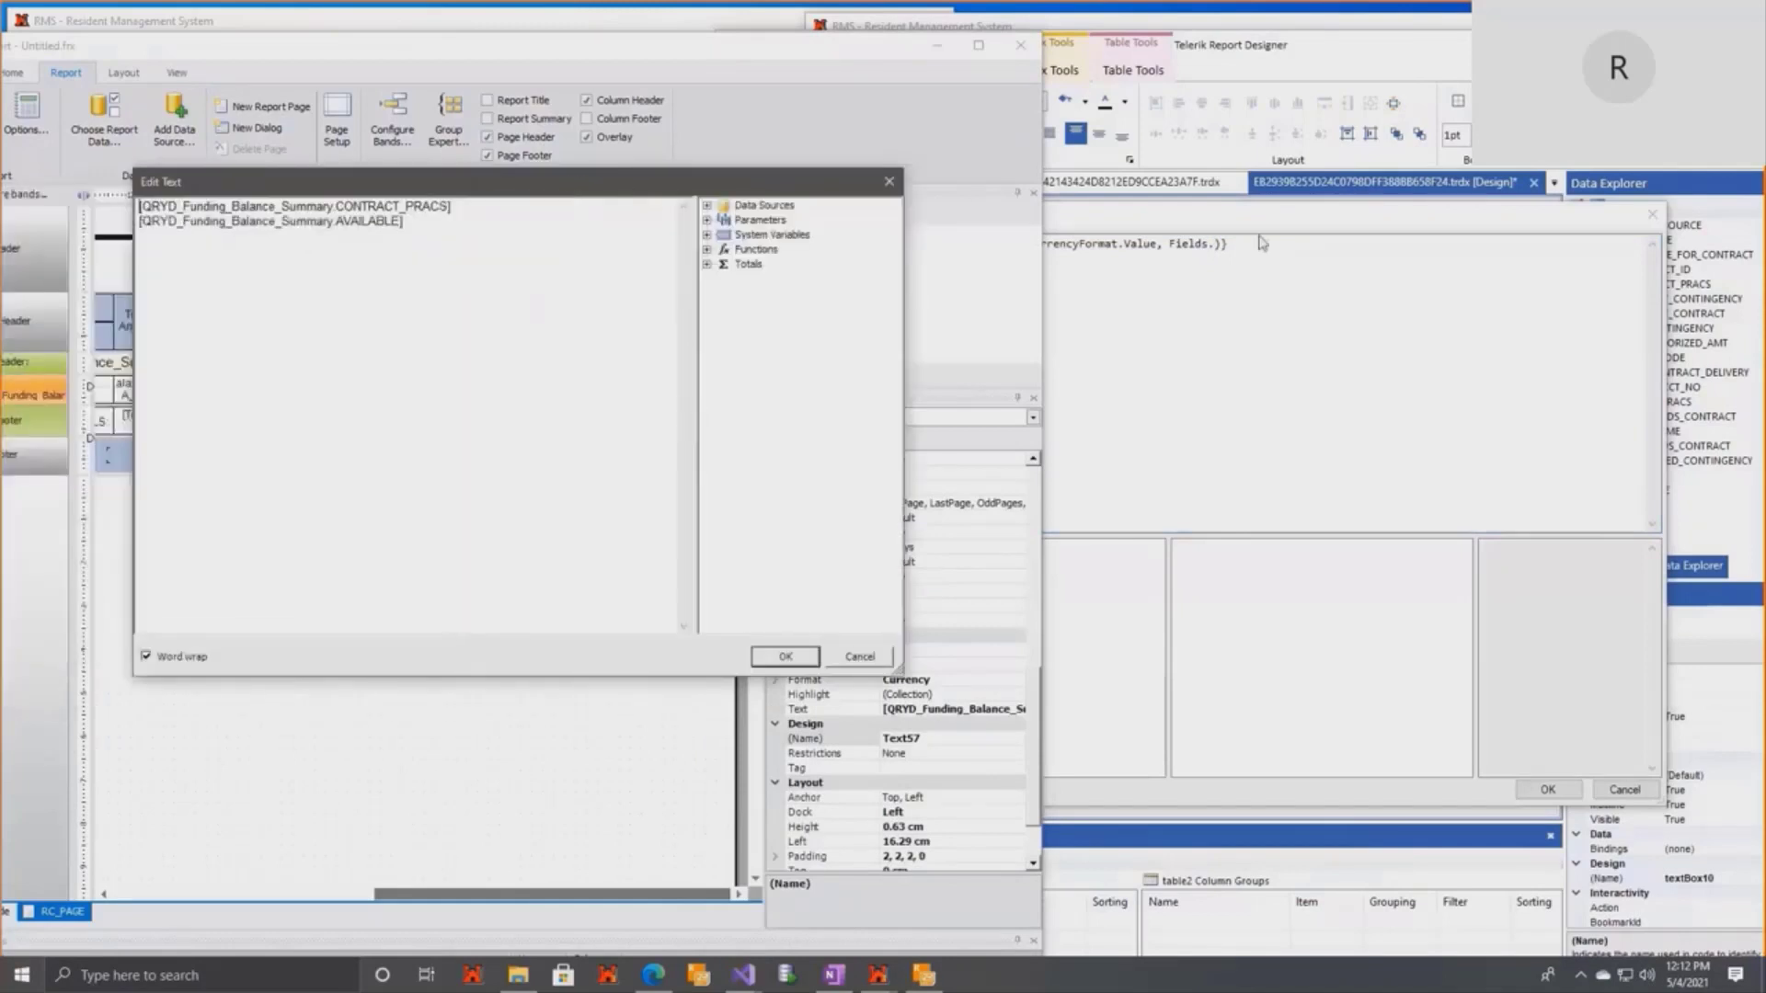
pyautogui.click(1212, 247)
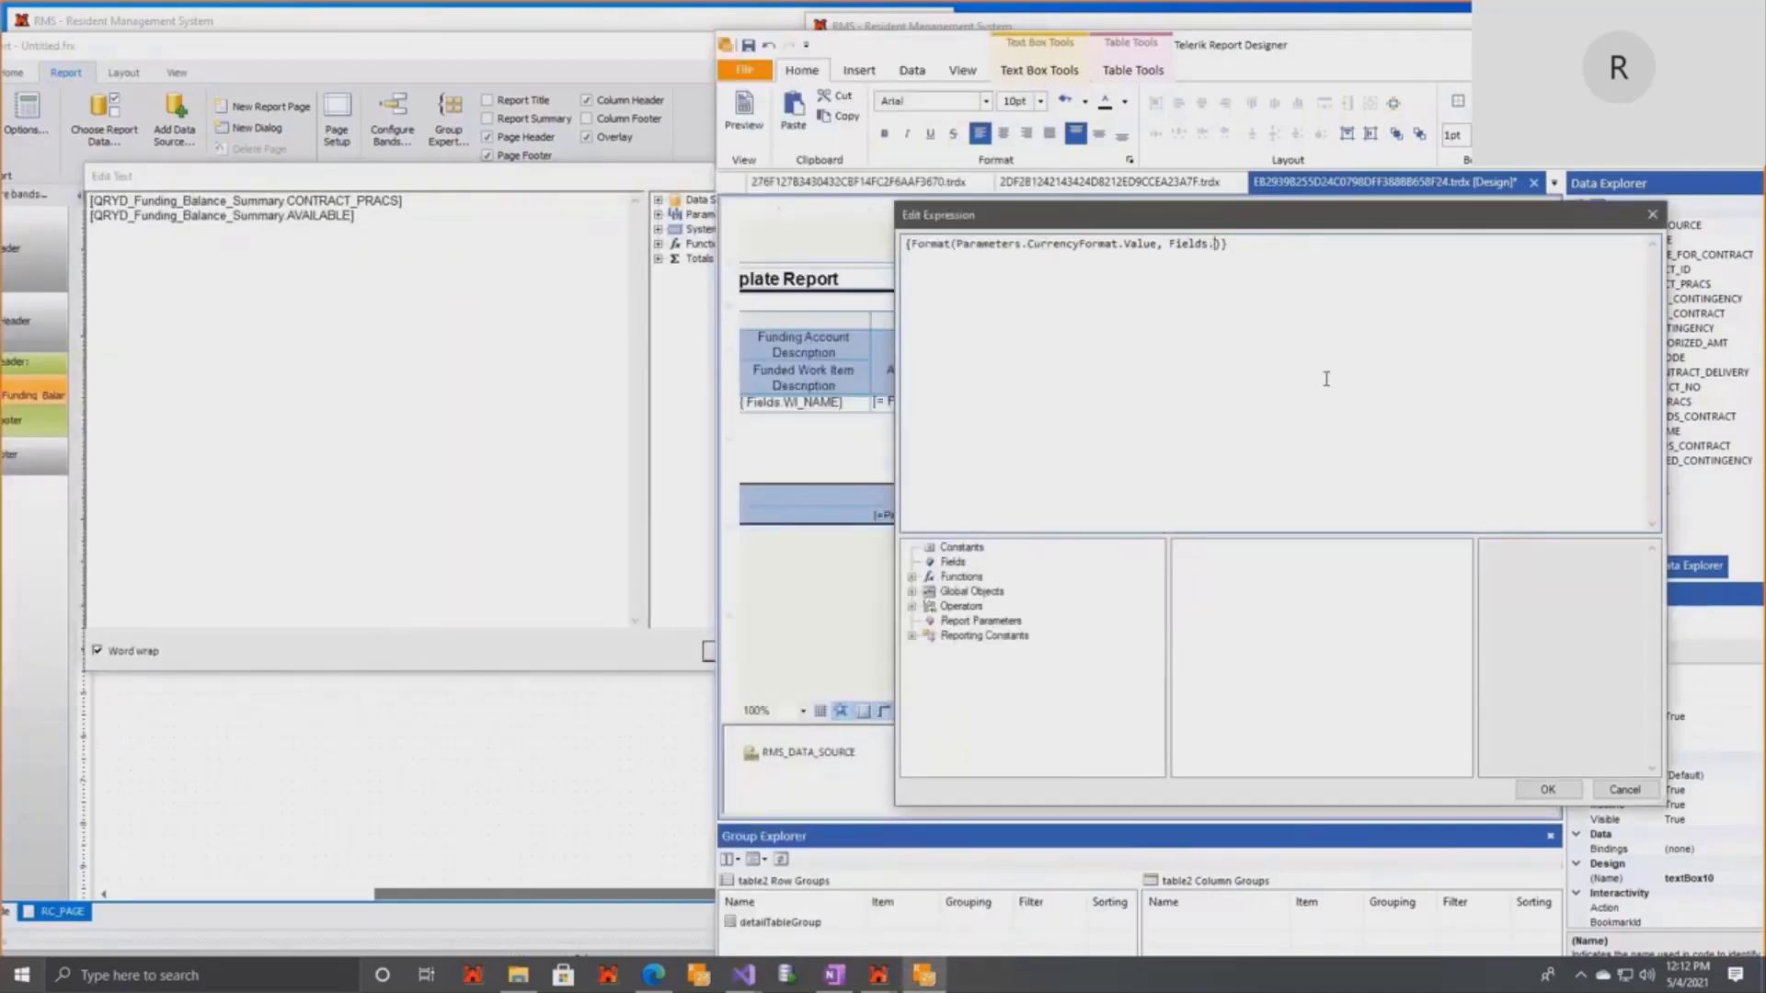
pyautogui.write('CONTRACT_PRACS')
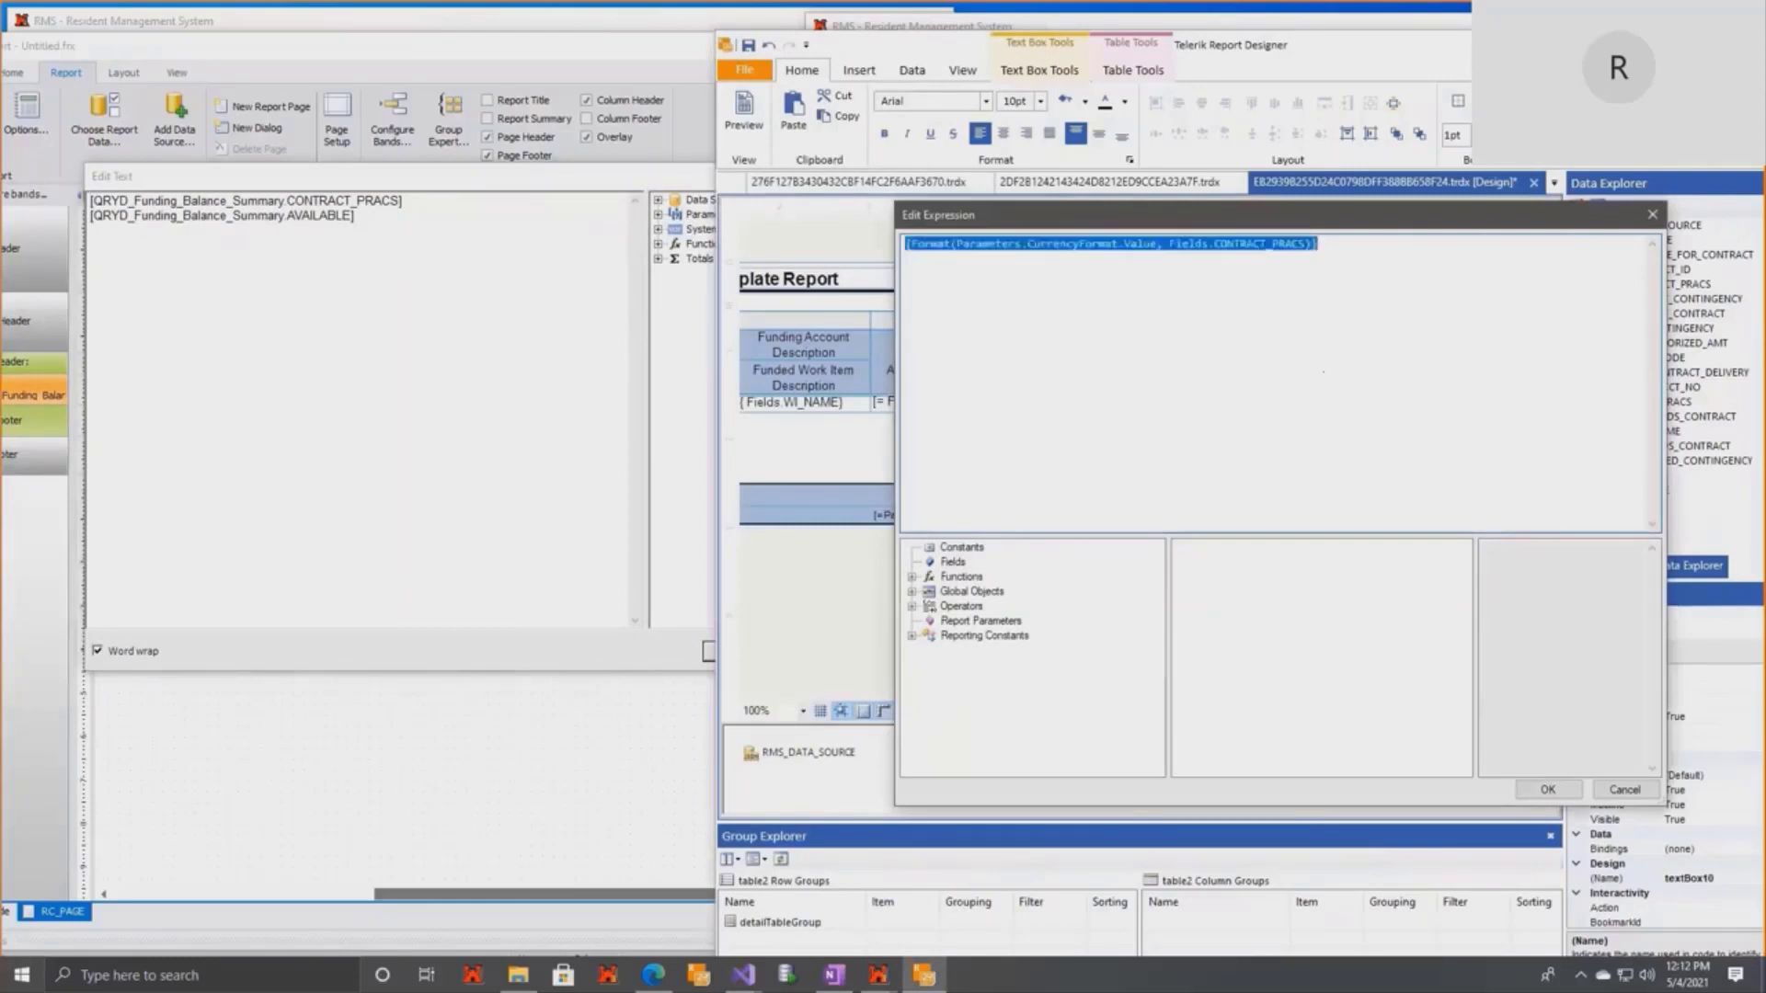
# Duplicate the Format expression on a second line with the field AVAILABLE, and apply the PR&C's for Contract cell's expression.
pyautogui.press('Return')
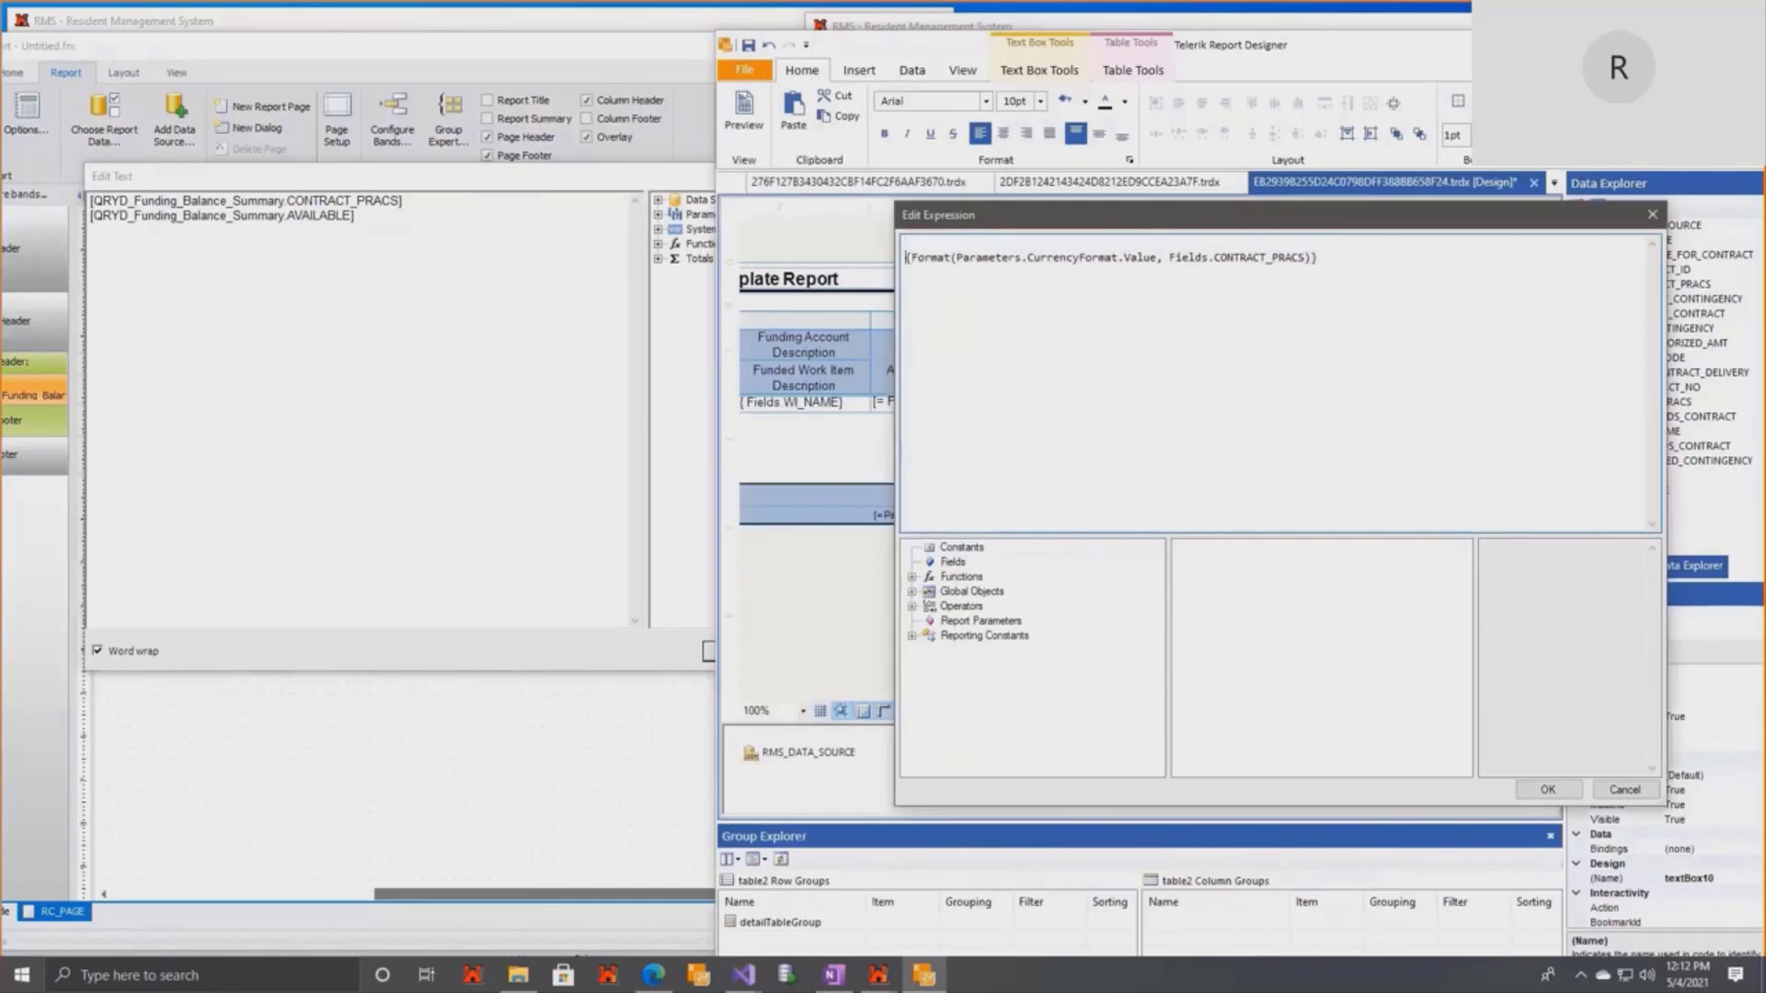
pyautogui.press('BackSpace')
pyautogui.press('End')
pyautogui.press('Return')
pyautogui.hotkey('ctrl', 'v')
pyautogui.press('Left')
pyautogui.press('Left')
pyautogui.press('BackSpace')
pyautogui.press('BackSpace')
pyautogui.press('BackSpace')
pyautogui.press('BackSpace')
pyautogui.press('BackSpace')
pyautogui.press('BackSpace')
pyautogui.press('BackSpace')
pyautogui.press('BackSpace')
pyautogui.press('BackSpace')
pyautogui.press('BackSpace')
pyautogui.press('BackSpace')
pyautogui.press('BackSpace')
pyautogui.press('BackSpace')
pyautogui.press('BackSpace')
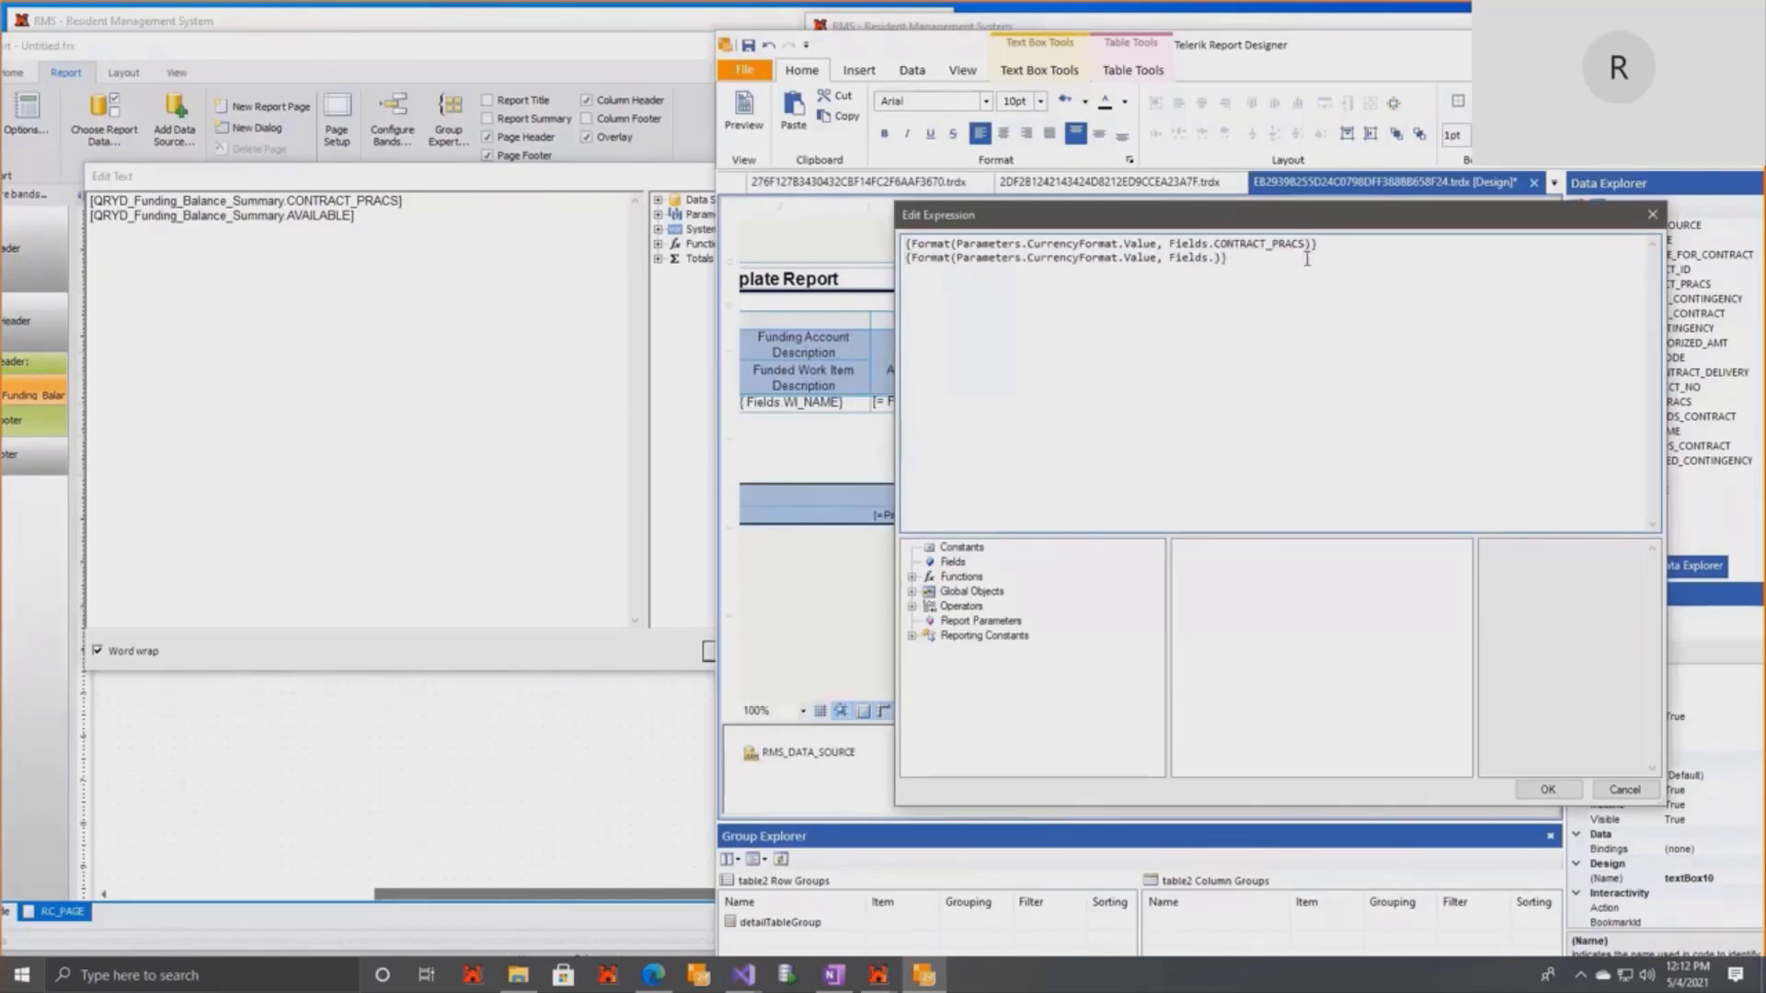
pyautogui.write('AVAILABLE')
pyautogui.click(1548, 790)
# Look up the source report's Current Contract detail fields and open the matching Telerik detail cell's expression.
pyautogui.click(497, 386)
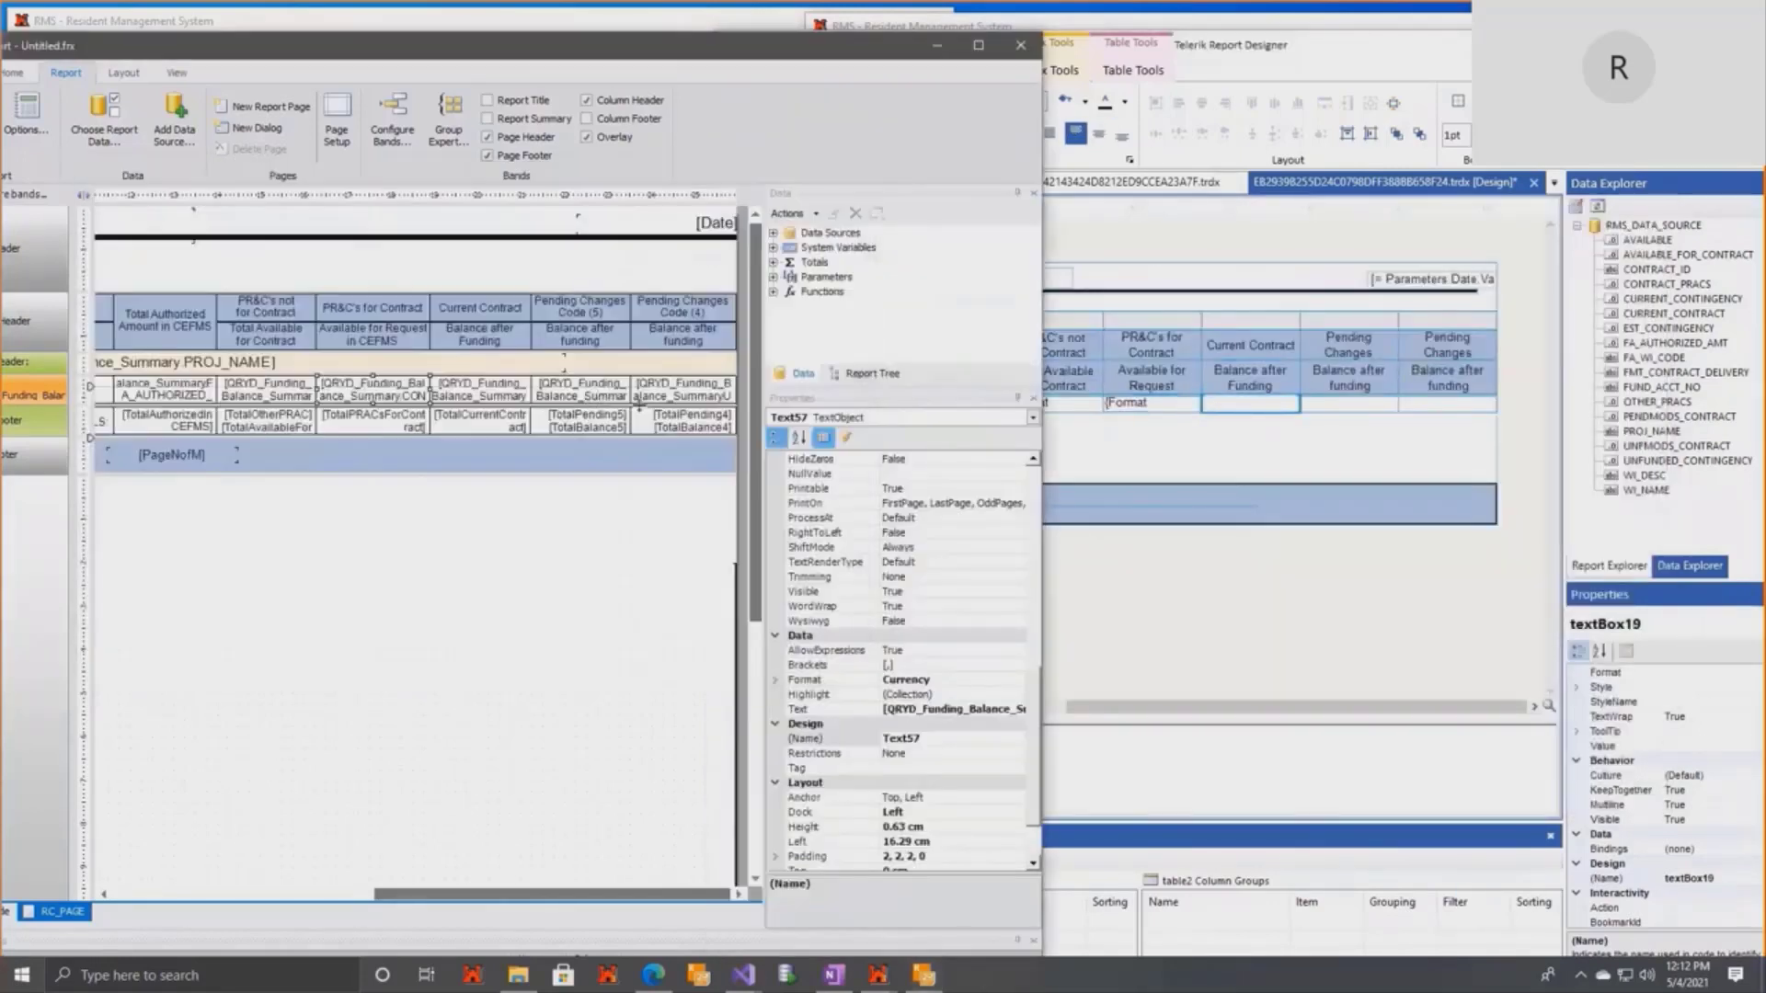
pyautogui.doubleClick(498, 394)
pyautogui.rightClick(1214, 400)
pyautogui.click(1325, 593)
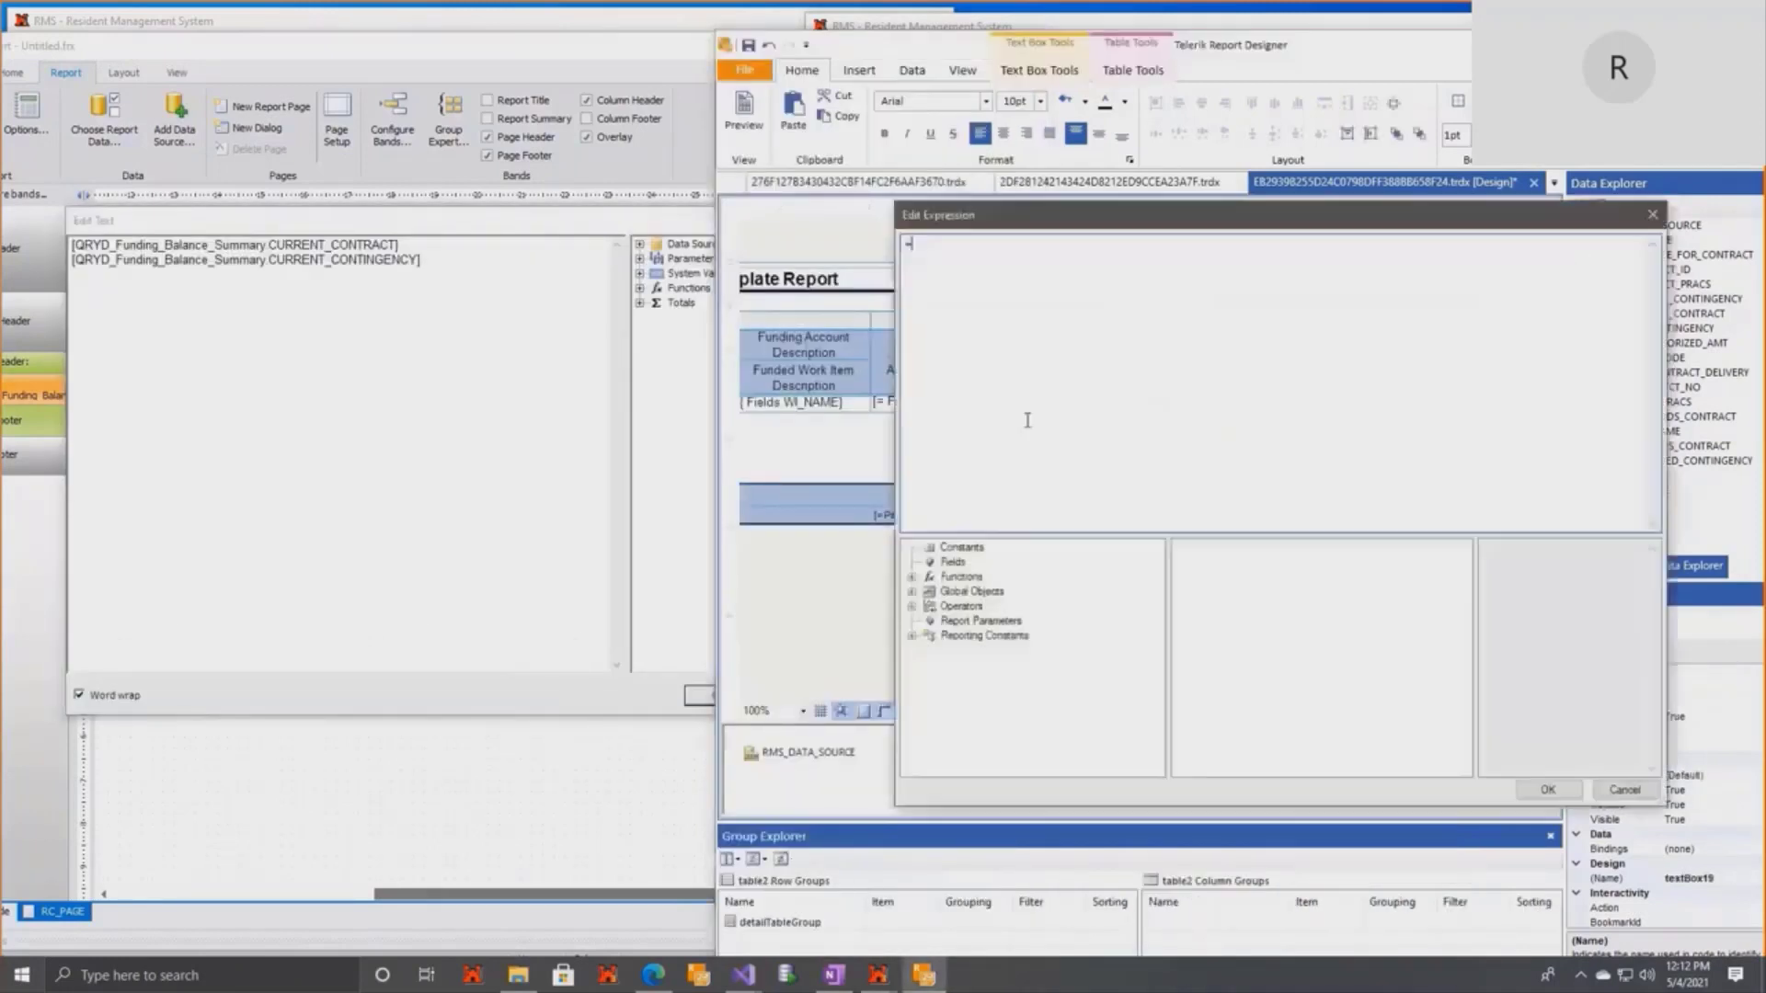
# Reuse the copied currency Format expression in the Current Contract detail cell, with its field changed to CURRENT_CONTRACT.
pyautogui.hotkey('ctrl', 'v')
pyautogui.press('Left')
pyautogui.press('Left')
pyautogui.press('BackSpace')
pyautogui.press('BackSpace')
pyautogui.press('BackSpace')
pyautogui.press('BackSpace')
pyautogui.press('BackSpace')
pyautogui.press('BackSpace')
pyautogui.press('BackSpace')
pyautogui.press('BackSpace')
pyautogui.press('BackSpace')
pyautogui.press('BackSpace')
pyautogui.press('BackSpace')
pyautogui.press('BackSpace')
pyautogui.press('BackSpace')
pyautogui.press('BackSpace')
pyautogui.write('CURRENT_CONTRAC')
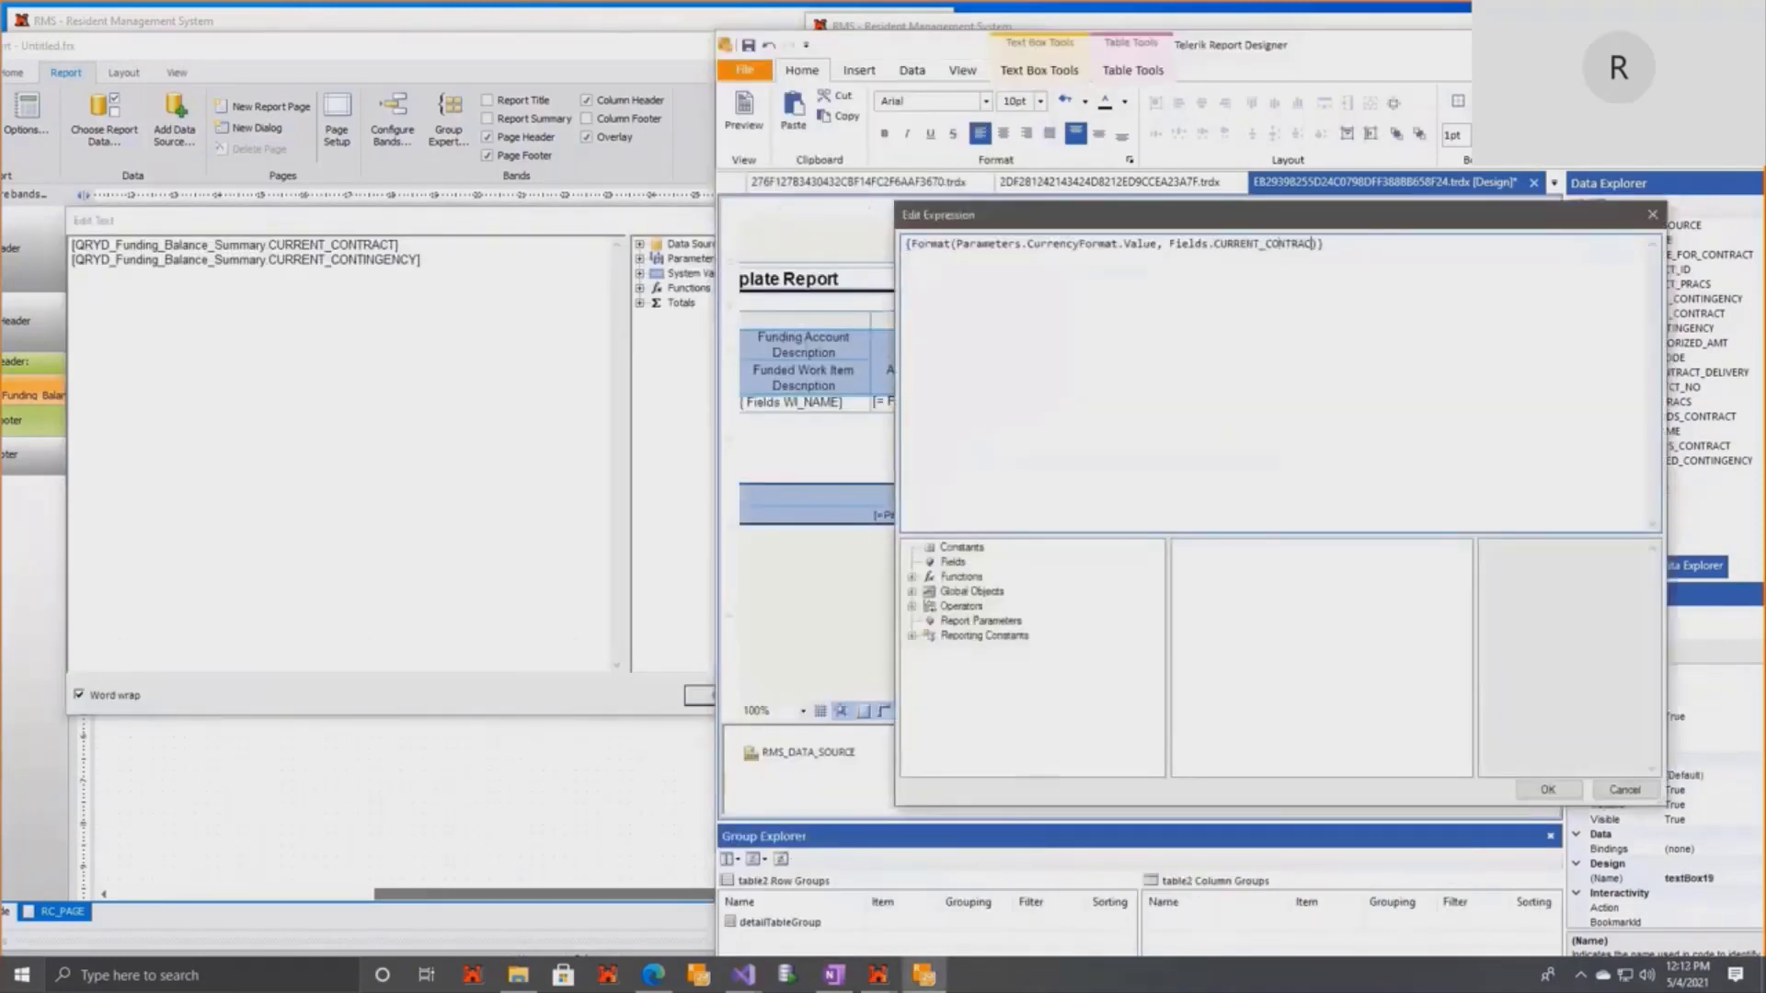
# Duplicate the Format expression on a second line with the field CURRENT_CONTINGENCY, and apply the Current Contract cell's expression.
pyautogui.hotkey('ctrl', 'a')
pyautogui.hotkey('ctrl', 'c')
pyautogui.press('Right')
pyautogui.hotkey('ctrl', 'v')
pyautogui.press('BackSpace')
pyautogui.press('BackSpace')
pyautogui.press('BackSpace')
pyautogui.press('BackSpace')
pyautogui.press('BackSpace')
pyautogui.press('BackSpace')
pyautogui.press('BackSpace')
pyautogui.press('BackSpace')
pyautogui.press('BackSpace')
pyautogui.press('BackSpace')
pyautogui.press('BackSpace')
pyautogui.press('BackSpace')
pyautogui.press('BackSpace')
pyautogui.press('BackSpace')
pyautogui.press('BackSpace')
pyautogui.press('BackSpace')
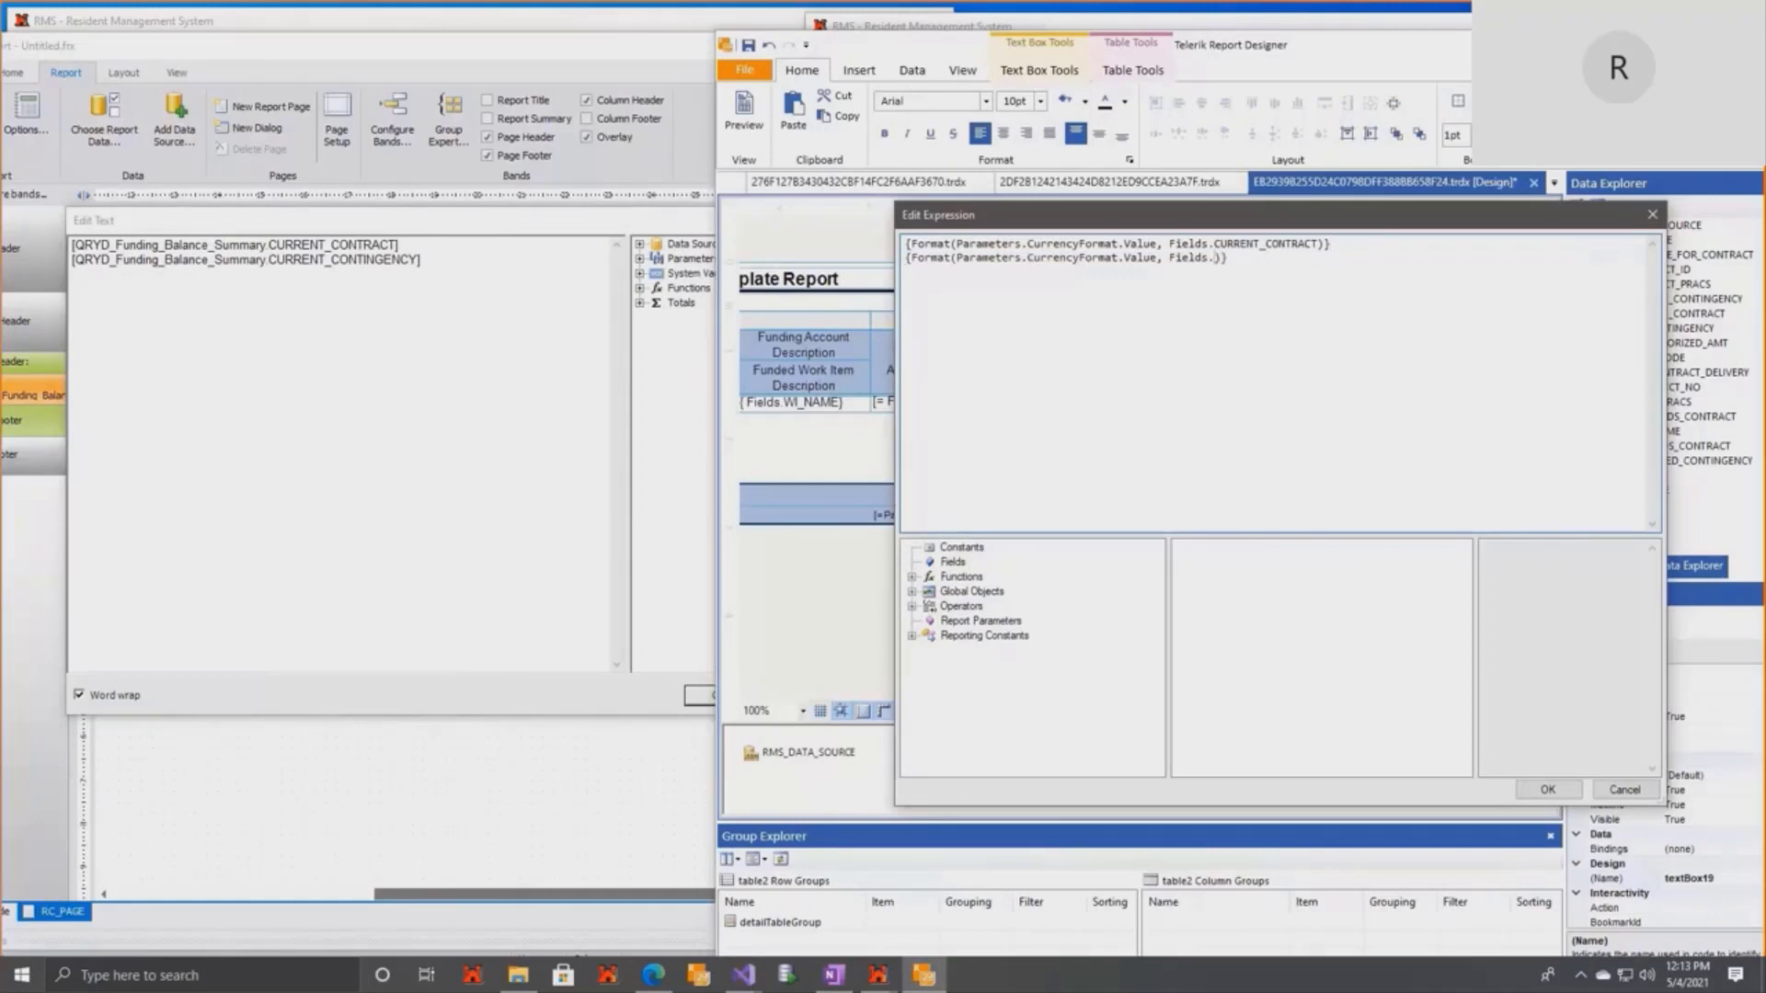
pyautogui.write('CURRENT_CONTINGENCY')
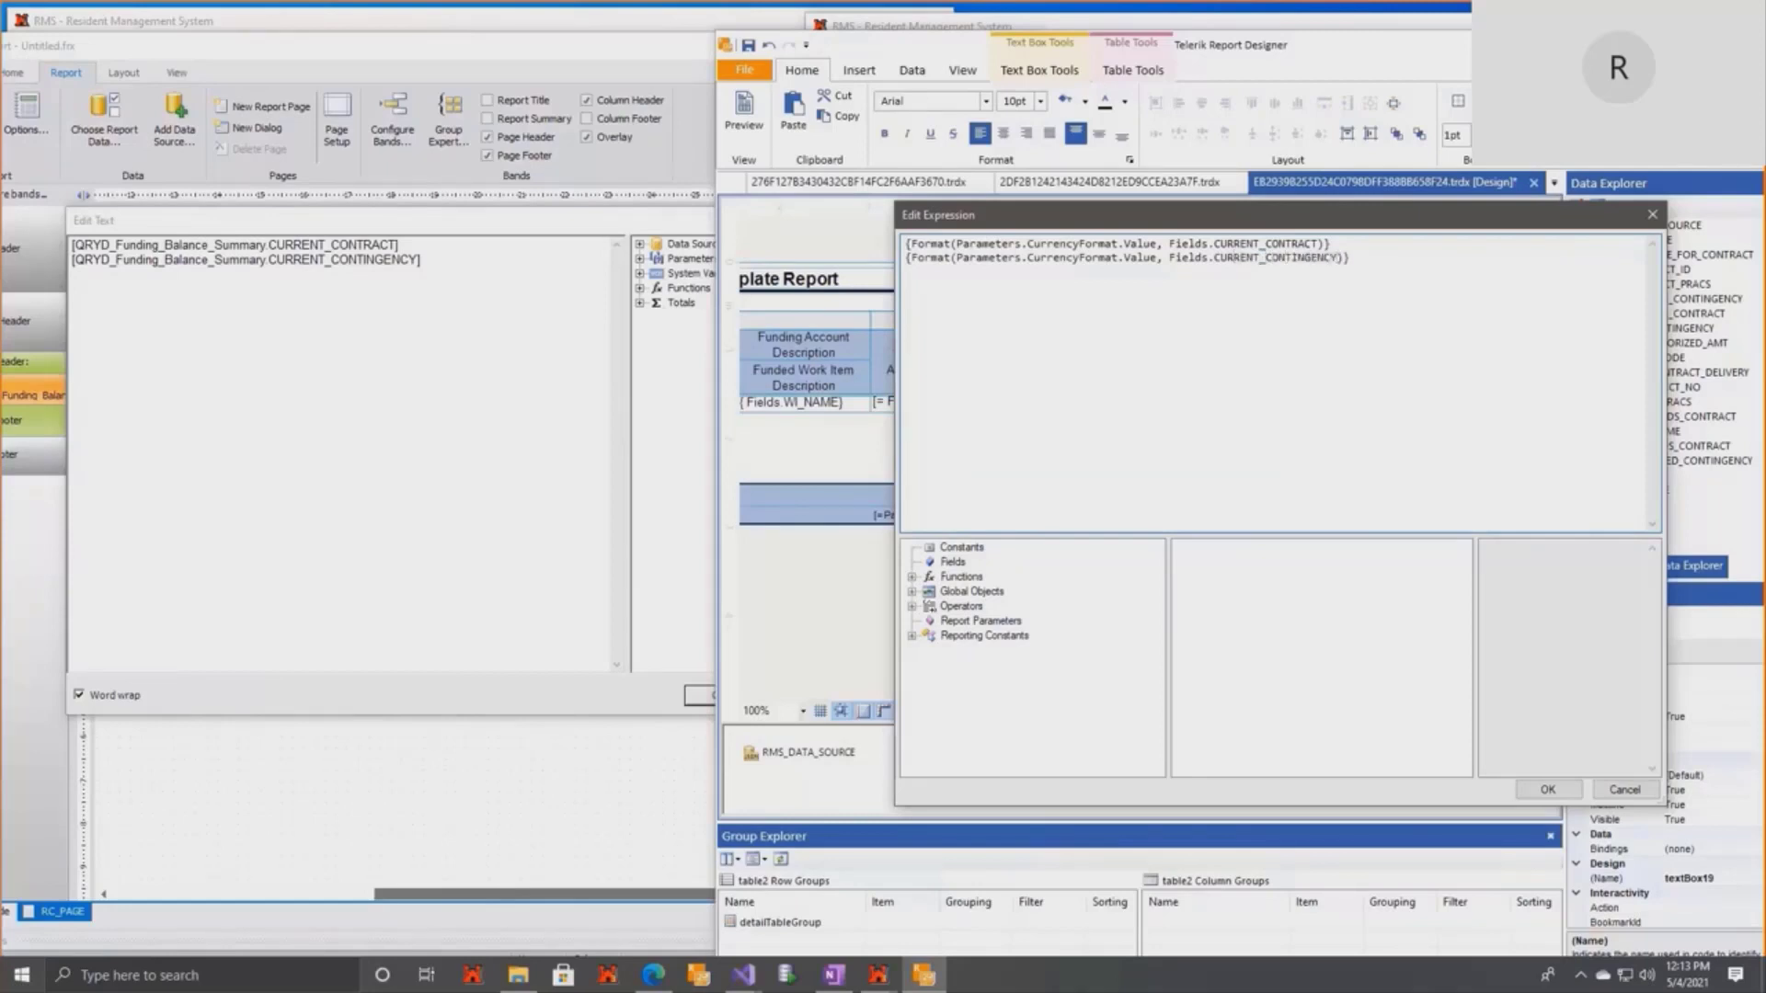
pyautogui.click(1548, 790)
# Open the first Pending Changes detail cell's expression, keeping the source report's Pending Changes Code (5) text beside it.
pyautogui.click(1371, 407)
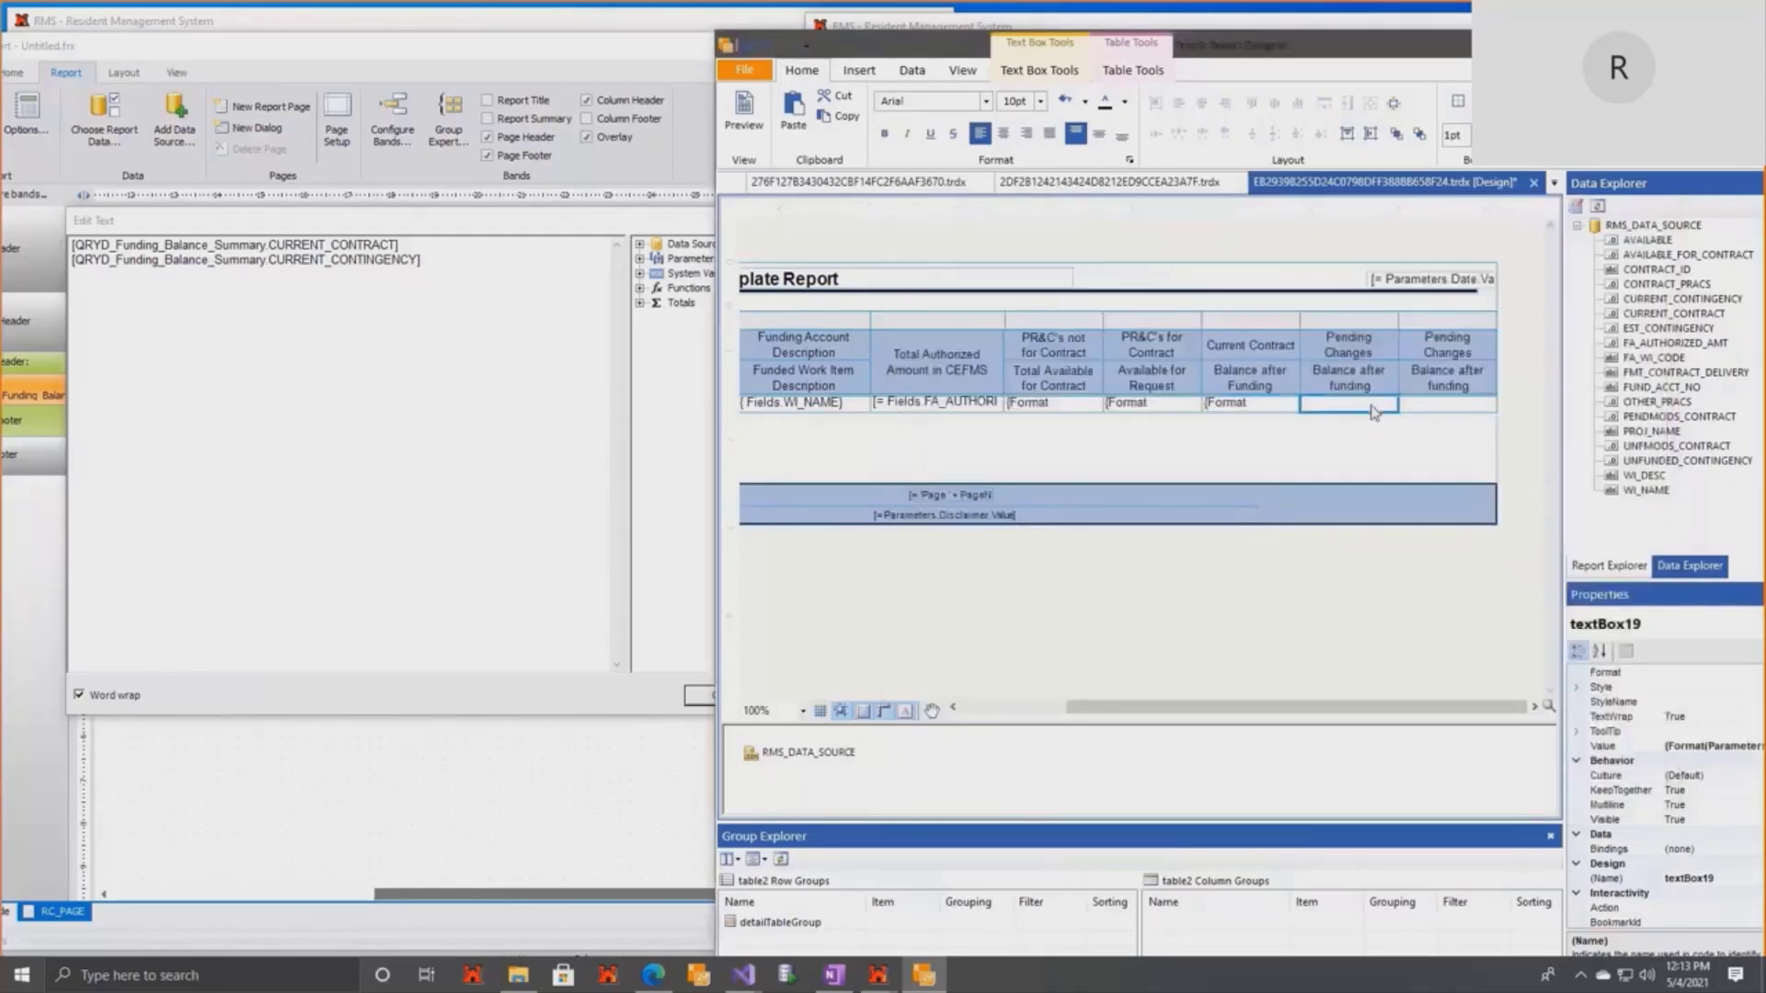
pyautogui.rightClick(1370, 404)
pyautogui.click(1442, 623)
pyautogui.click(608, 236)
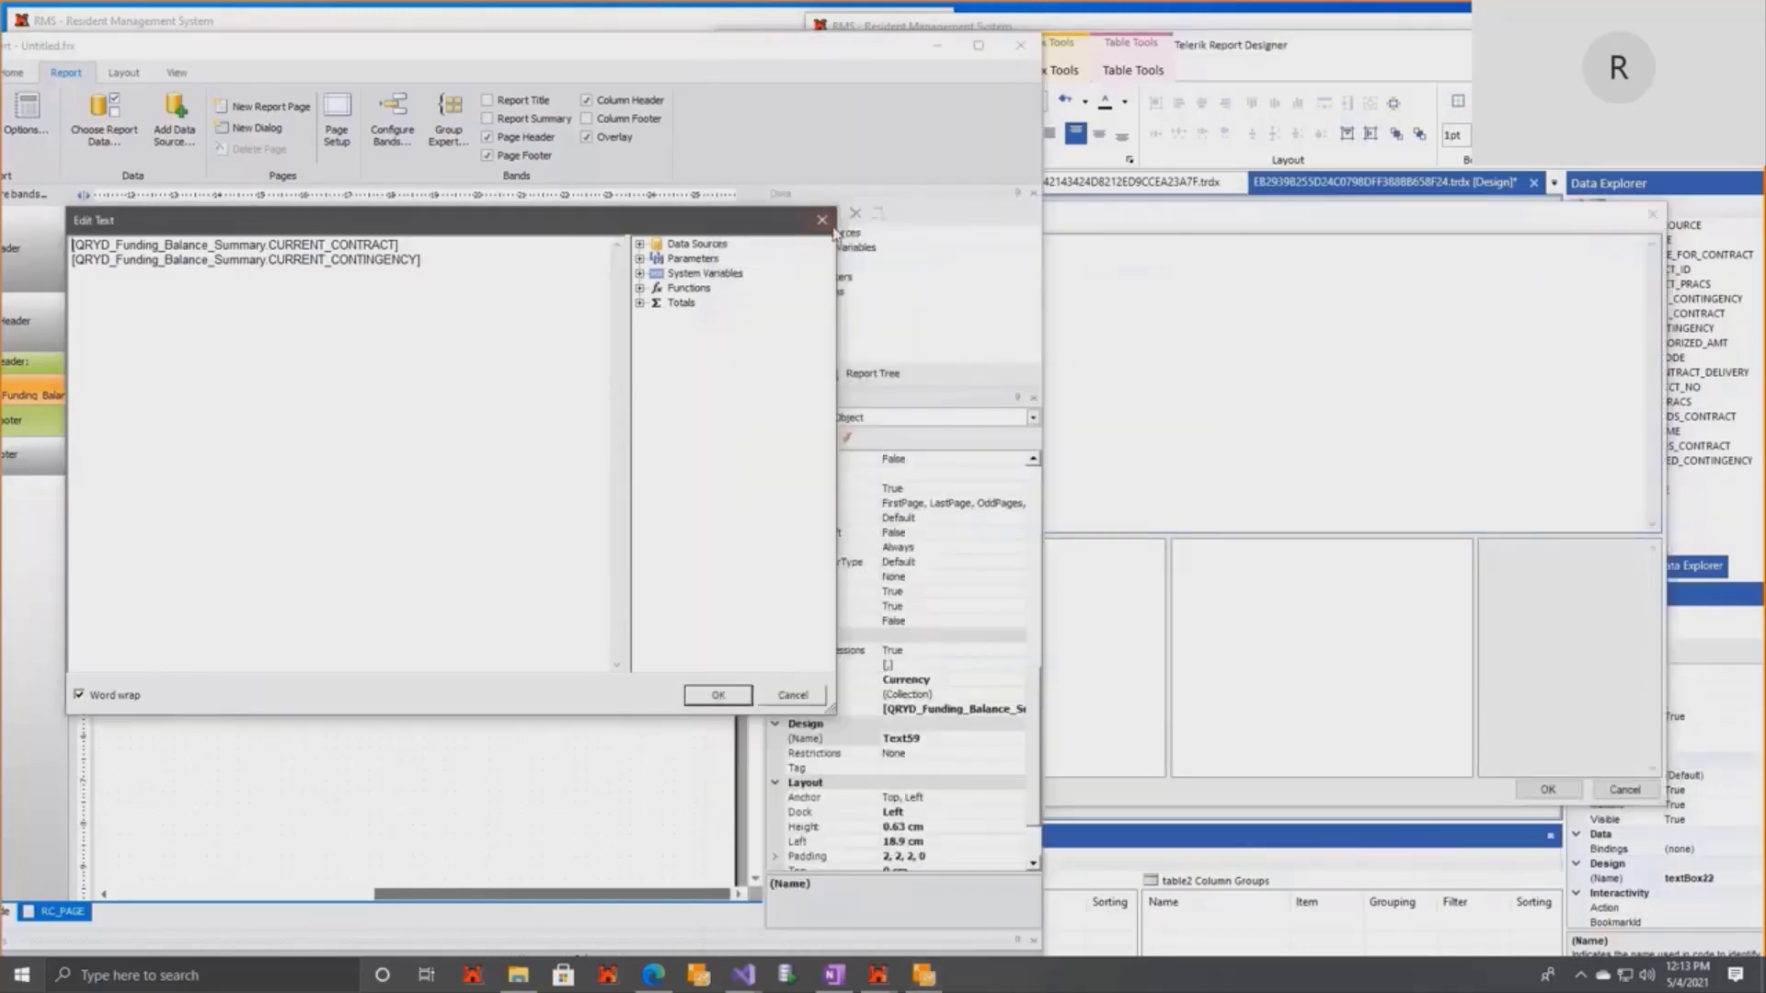
pyautogui.click(822, 220)
pyautogui.doubleClick(610, 389)
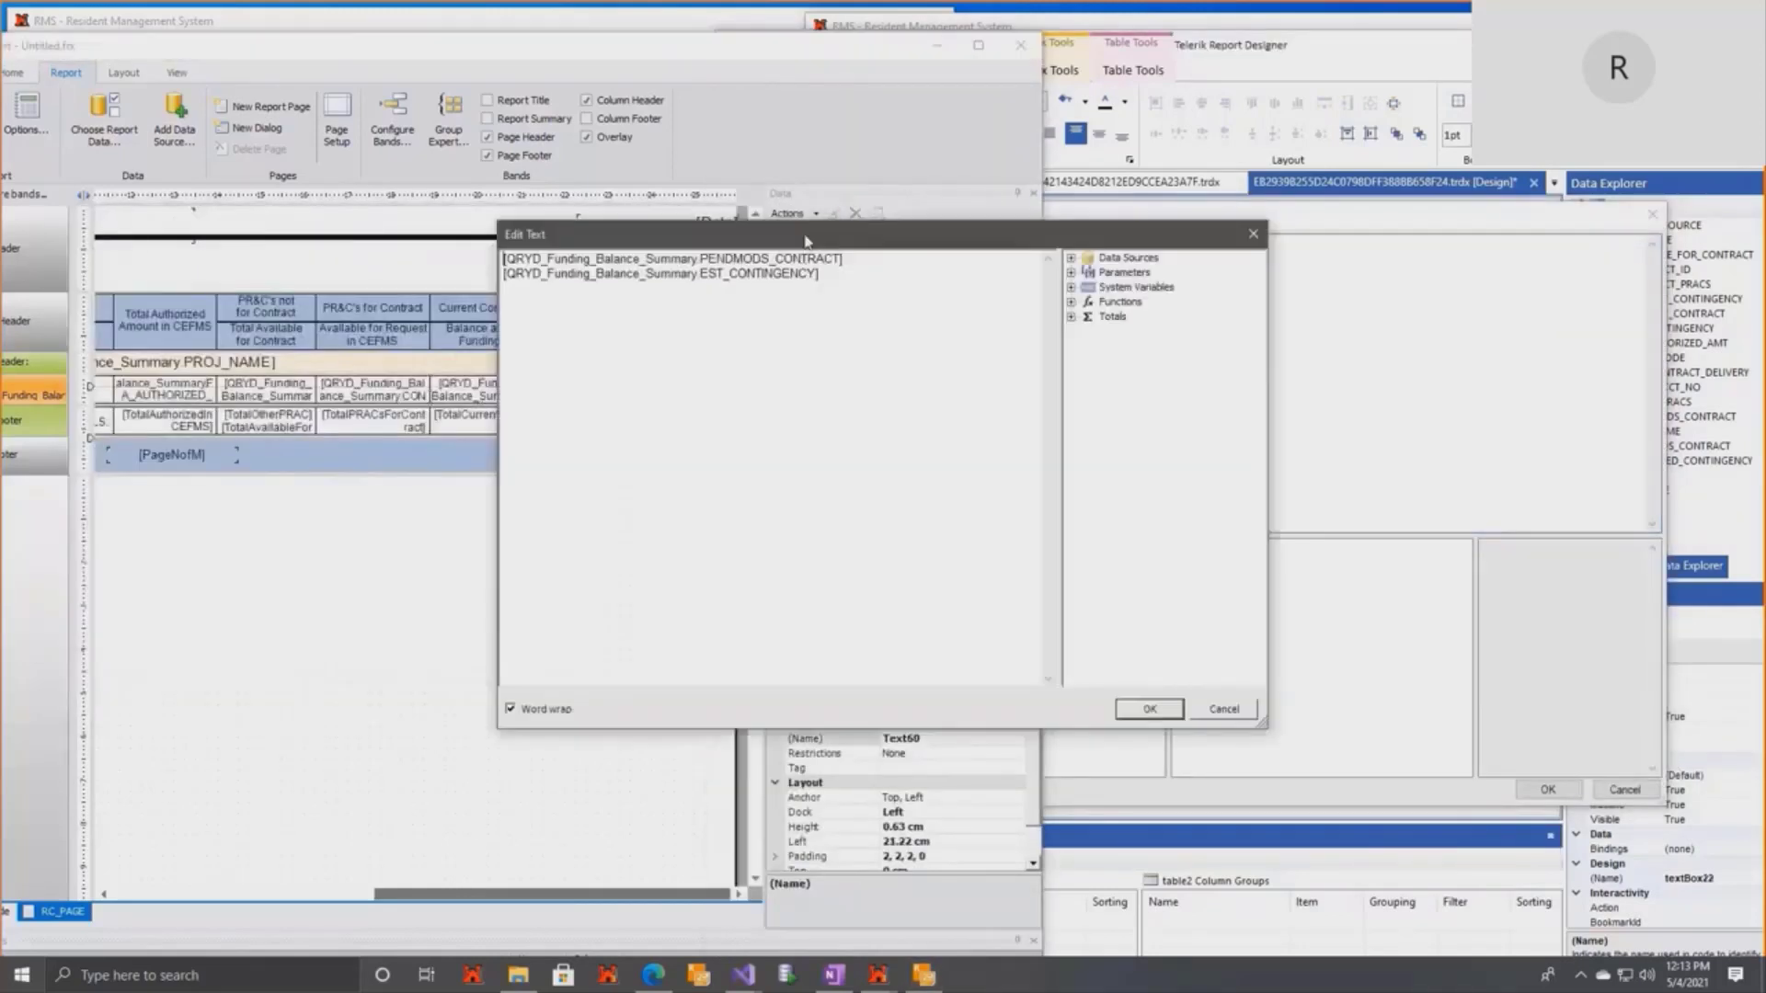
pyautogui.moveTo(821, 234); pyautogui.dragTo(470, 246)
pyautogui.click(1218, 322)
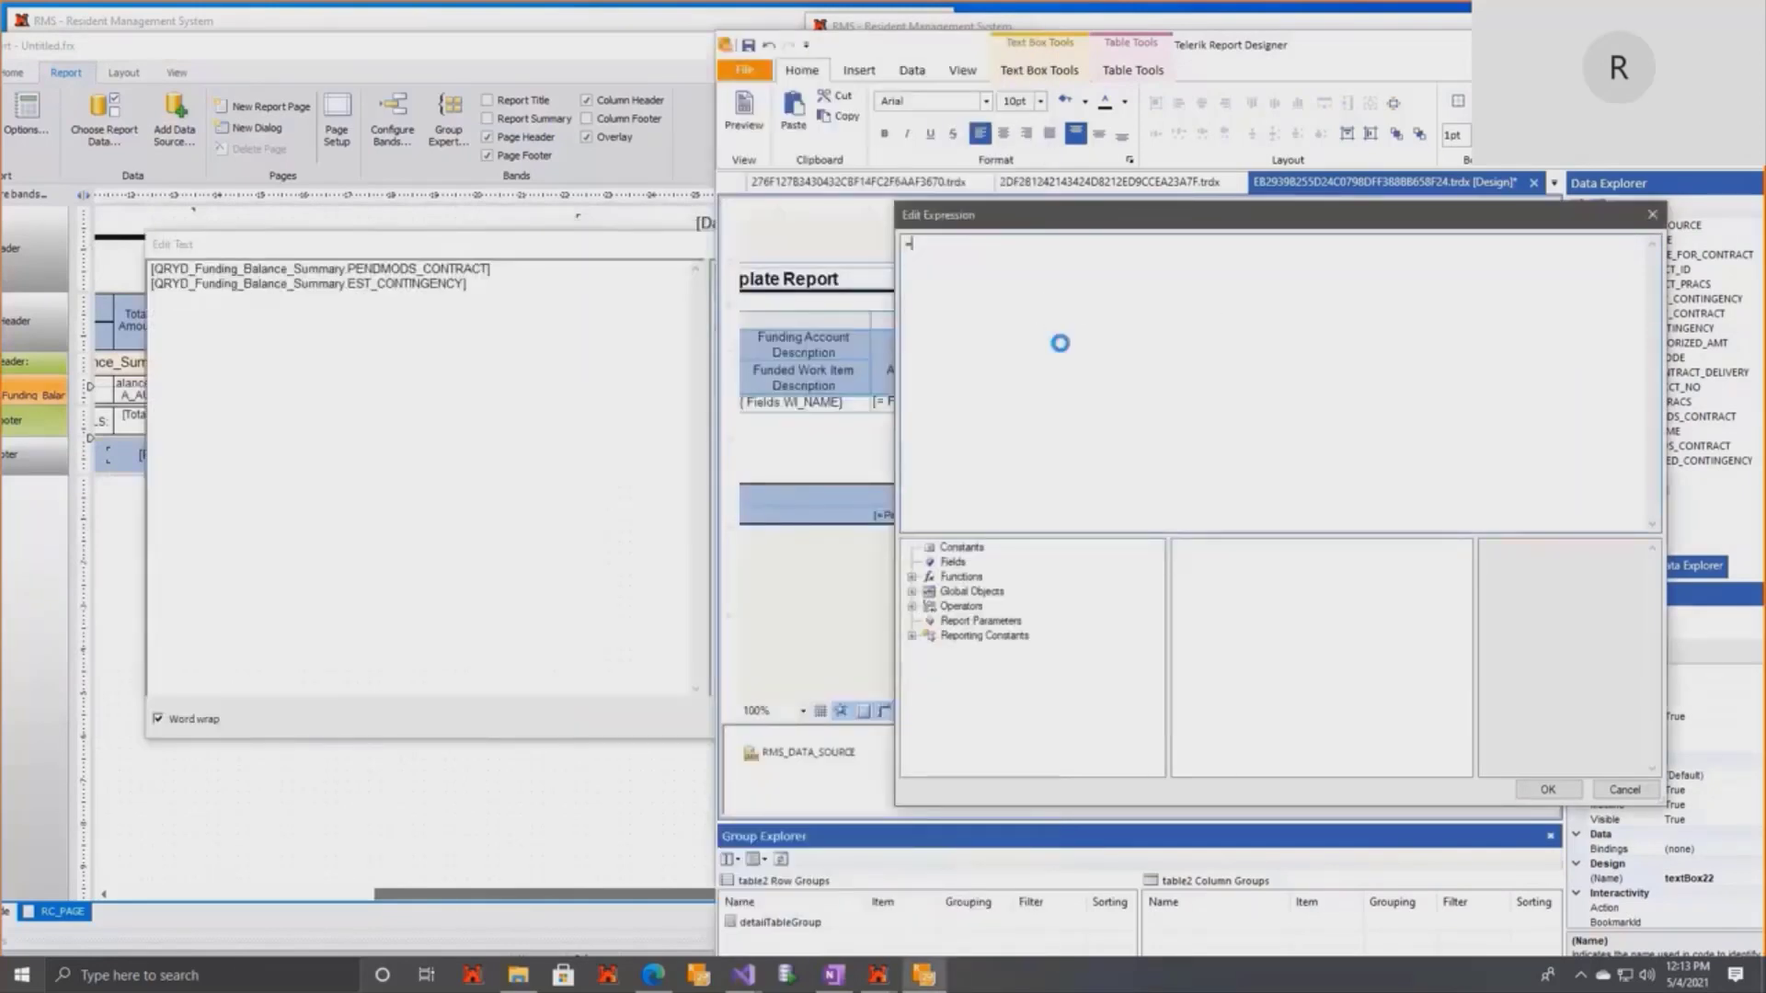
# Reuse the copied currency Format expression in the first Pending Changes detail cell, with its field changed to PENDMODS_CONTRACT.
pyautogui.hotkey('ctrl', 'v')
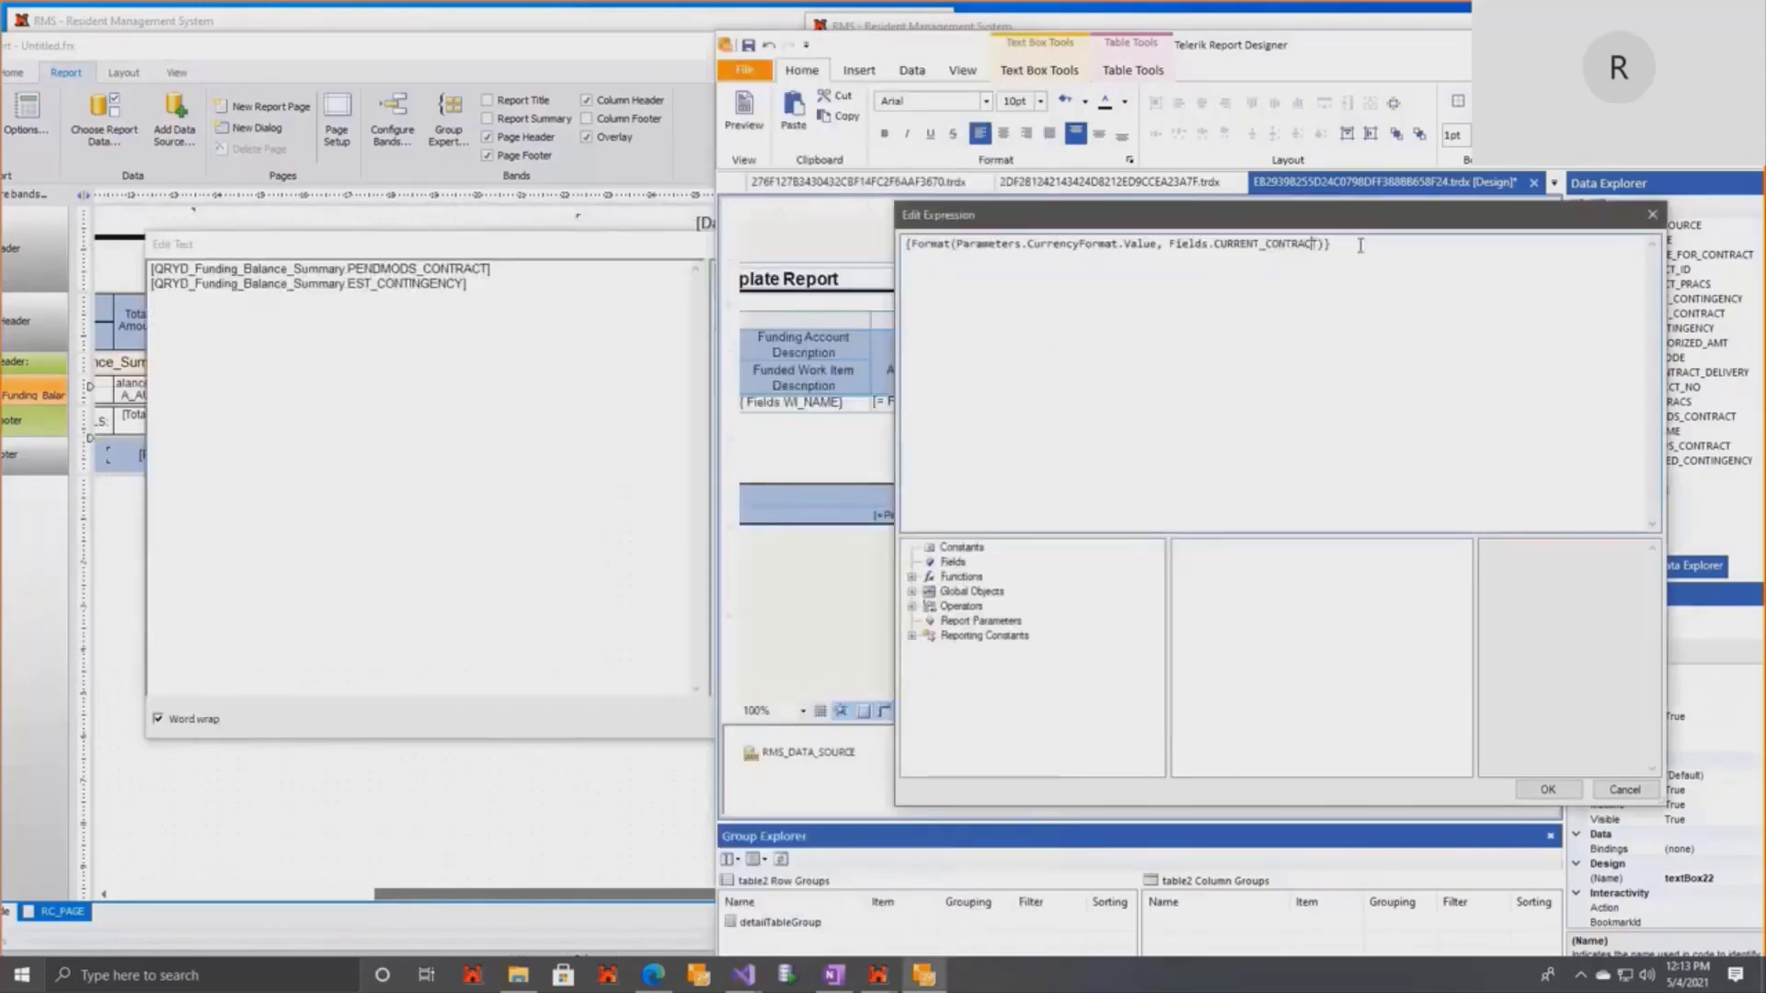
pyautogui.press('BackSpace')
pyautogui.press('BackSpace')
pyautogui.press('BackSpace')
pyautogui.press('BackSpace')
pyautogui.press('BackSpace')
pyautogui.press('BackSpace')
pyautogui.press('BackSpace')
pyautogui.press('BackSpace')
pyautogui.press('BackSpace')
pyautogui.press('BackSpace')
pyautogui.press('BackSpace')
pyautogui.press('BackSpace')
pyautogui.press('BackSpace')
pyautogui.press('BackSpace')
pyautogui.press('BackSpace')
pyautogui.press('BackSpace')
pyautogui.write('PENDMODS_CONTRACT')
# Duplicate the Format expression on a second line with the field EST_CONTINGENCY, and apply the first Pending Changes cell's expression.
pyautogui.hotkey('ctrl', 'a')
pyautogui.hotkey('ctrl', 'End')
pyautogui.hotkey('ctrl', 'v')
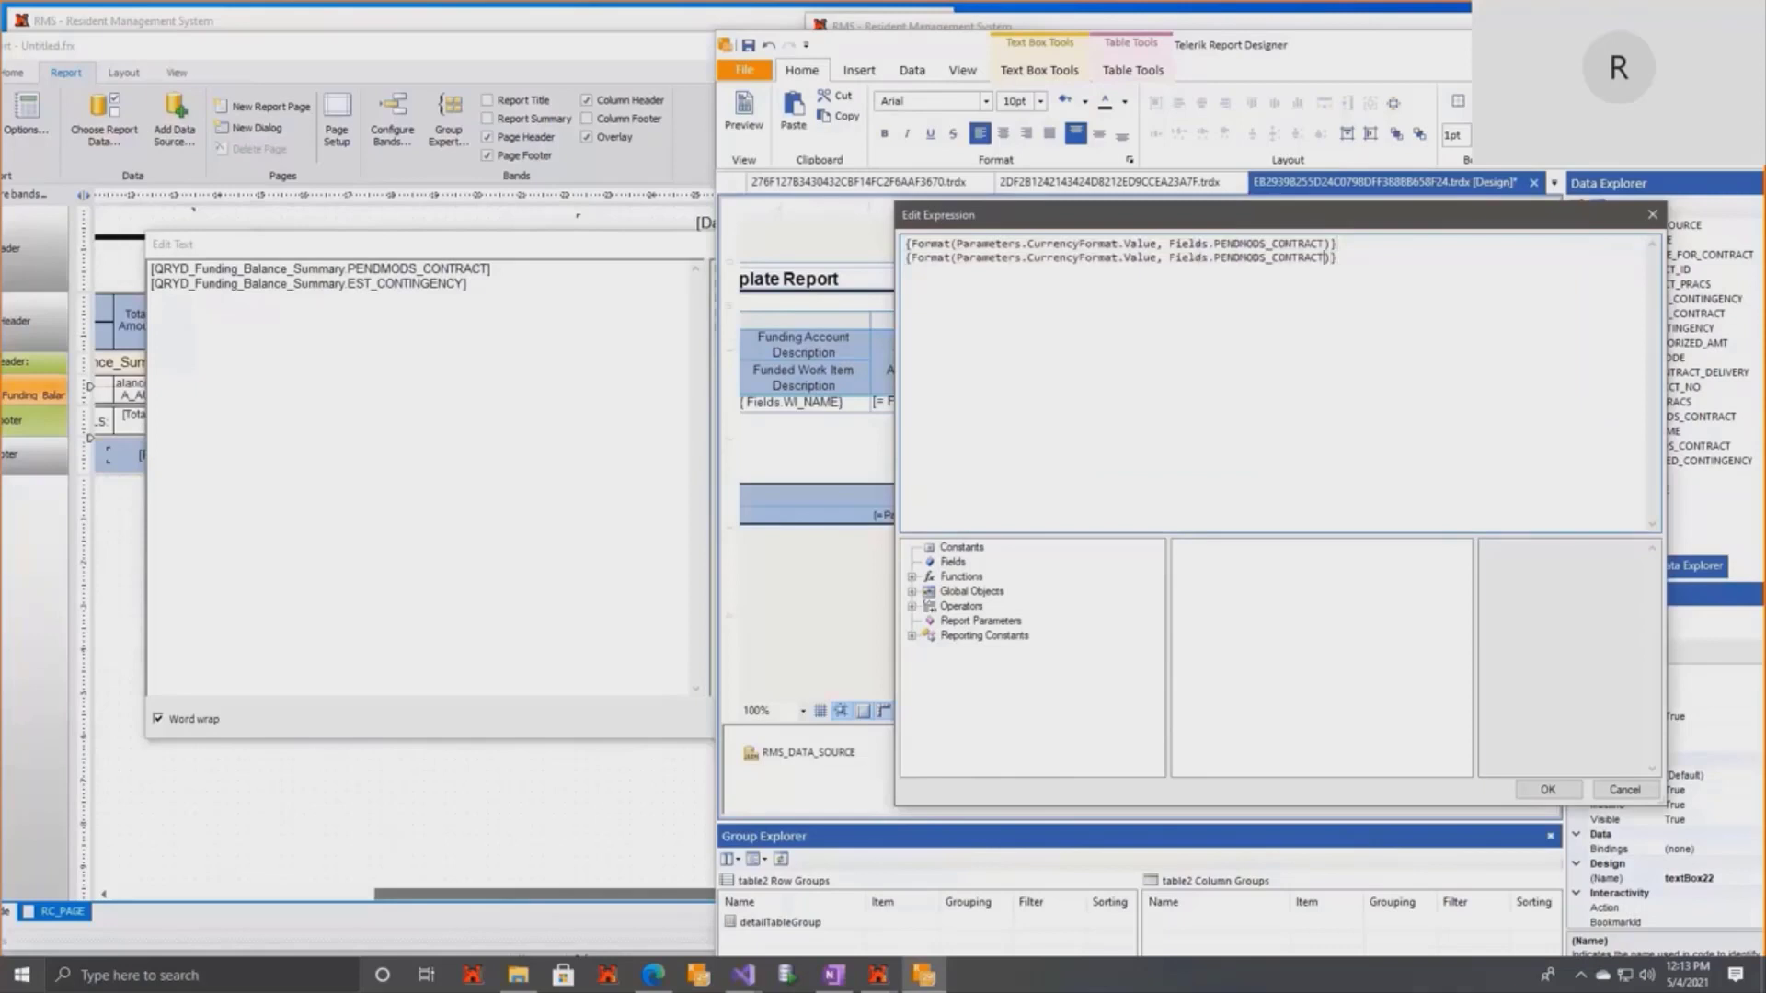
pyautogui.hotkey('shift', 'Left')
pyautogui.hotkey('shift', 'Left')
pyautogui.hotkey('shift', 'Left')
pyautogui.hotkey('shift', 'Left')
pyautogui.hotkey('shift', 'Left')
pyautogui.hotkey('shift', 'Left')
pyautogui.hotkey('shift', 'Left')
pyautogui.hotkey('shift', 'Left')
pyautogui.hotkey('shift', 'Left')
pyautogui.hotkey('shift', 'Left')
pyautogui.hotkey('shift', 'Left')
pyautogui.hotkey('shift', 'Left')
pyautogui.hotkey('shift', 'Left')
pyautogui.hotkey('shift', 'Left')
pyautogui.hotkey('shift', 'Left')
pyautogui.write('EST_CONTINGENCY')
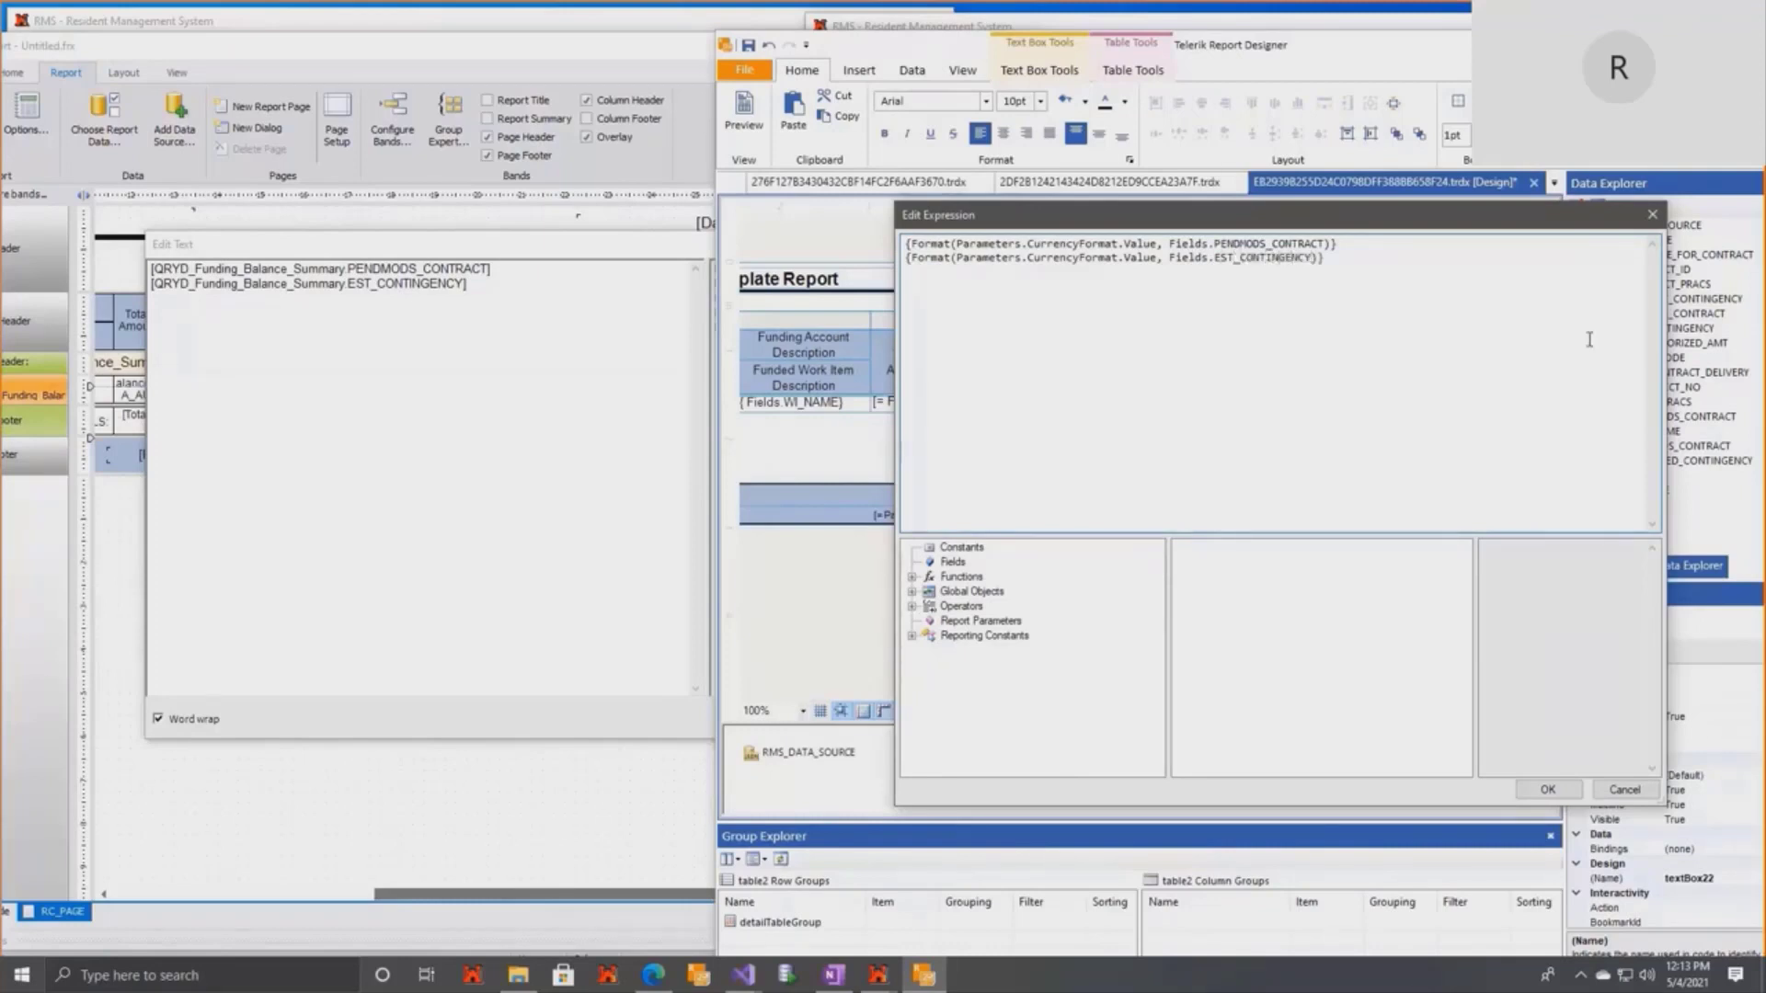
pyautogui.click(1548, 789)
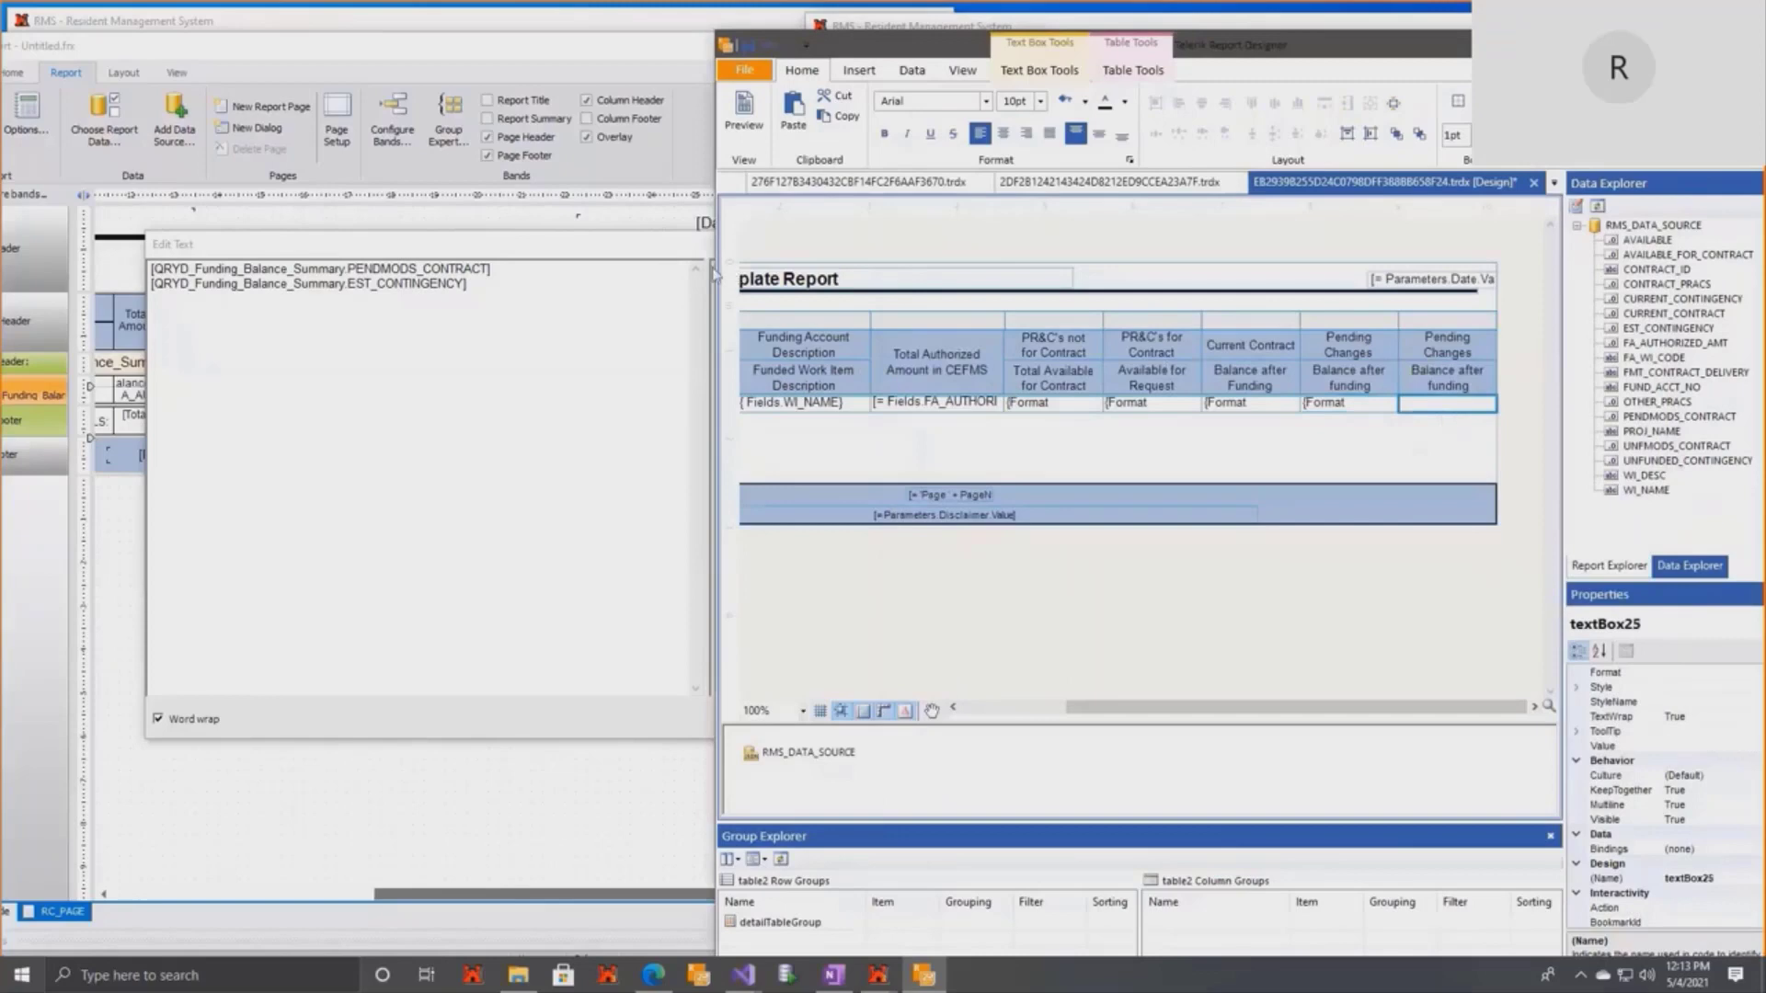
# Look up the source report's detail fields for the Pending Changes Code (4) column.
pyautogui.moveTo(654, 252); pyautogui.dragTo(540, 274)
pyautogui.click(800, 266)
pyautogui.doubleClick(685, 392)
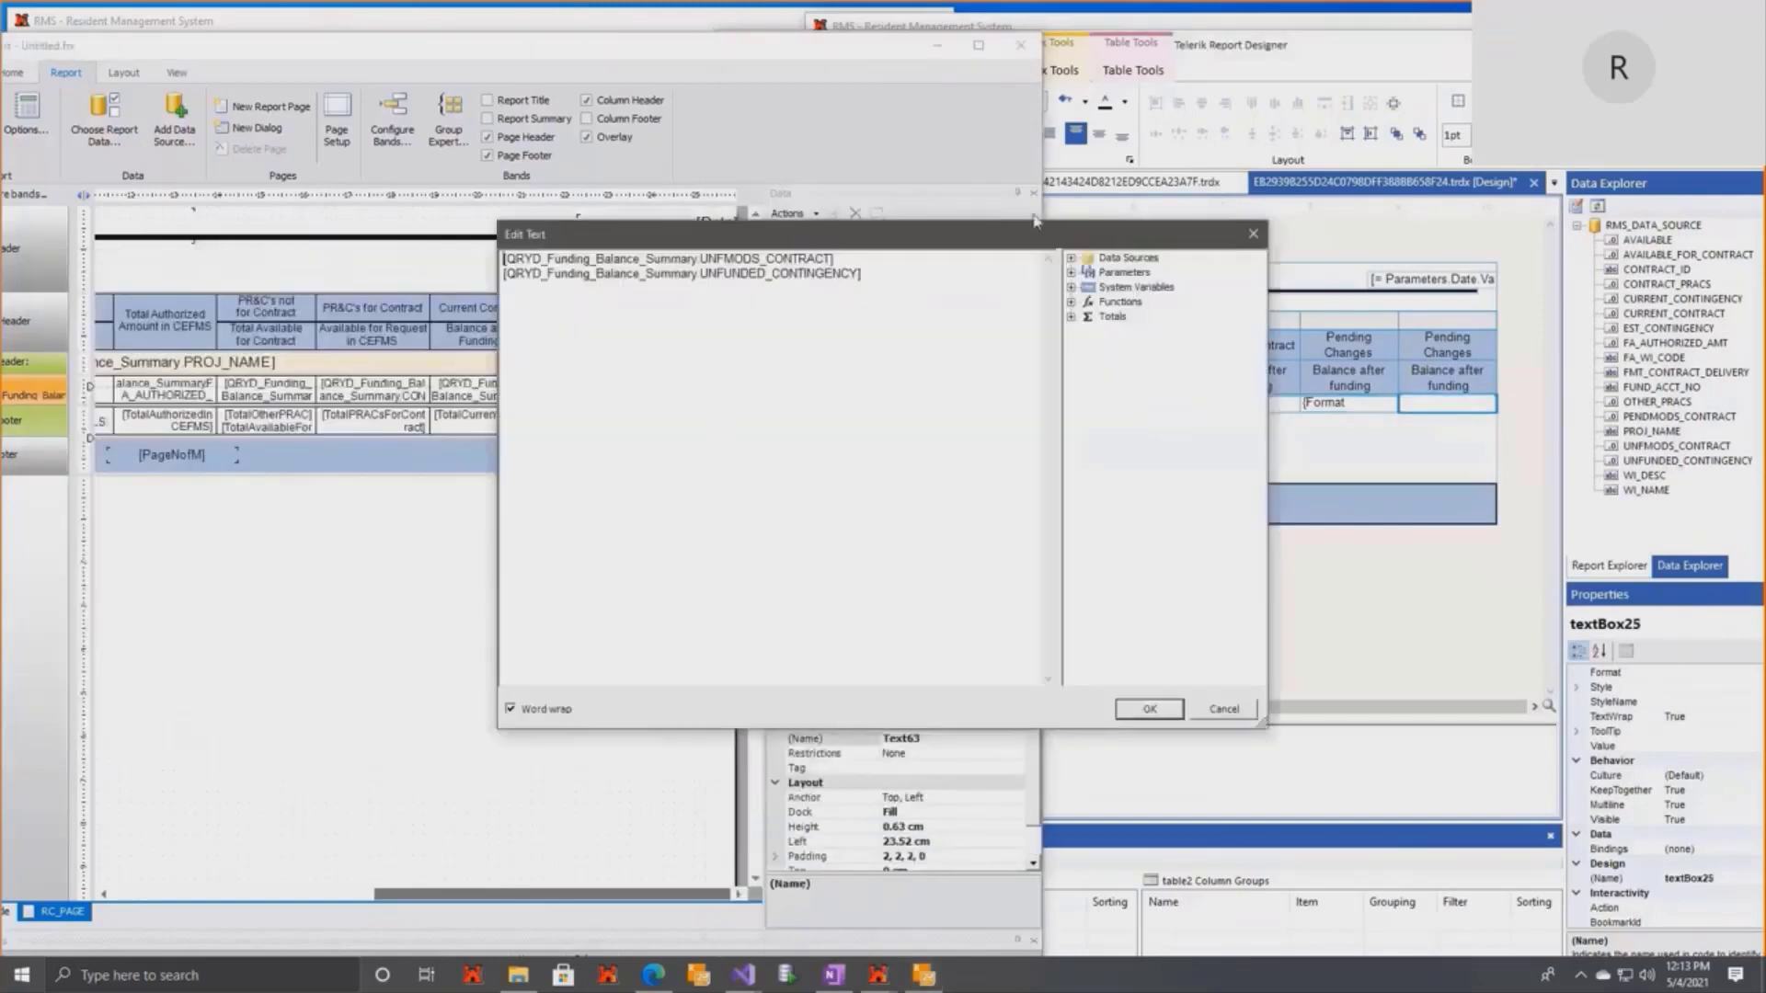
# Reuse the copied currency Format expression in the last Pending Changes detail cell, with its field changed to UNFMODS_CONTRACT.
pyautogui.moveTo(1038, 228); pyautogui.dragTo(713, 237)
pyautogui.click(1437, 404)
pyautogui.rightClick(1420, 401)
pyautogui.click(1349, 458)
pyautogui.rightClick(1441, 409)
pyautogui.click(1508, 621)
pyautogui.hotkey('ctrl', 'v')
pyautogui.press('BackSpace')
pyautogui.press('BackSpace')
pyautogui.press('BackSpace')
pyautogui.press('BackSpace')
pyautogui.press('BackSpace')
pyautogui.press('BackSpace')
pyautogui.press('BackSpace')
pyautogui.press('BackSpace')
pyautogui.press('BackSpace')
pyautogui.press('BackSpace')
pyautogui.press('BackSpace')
pyautogui.press('BackSpace')
pyautogui.press('BackSpace')
pyautogui.press('BackSpace')
pyautogui.press('BackSpace')
pyautogui.press('BackSpace')
pyautogui.press('BackSpace')
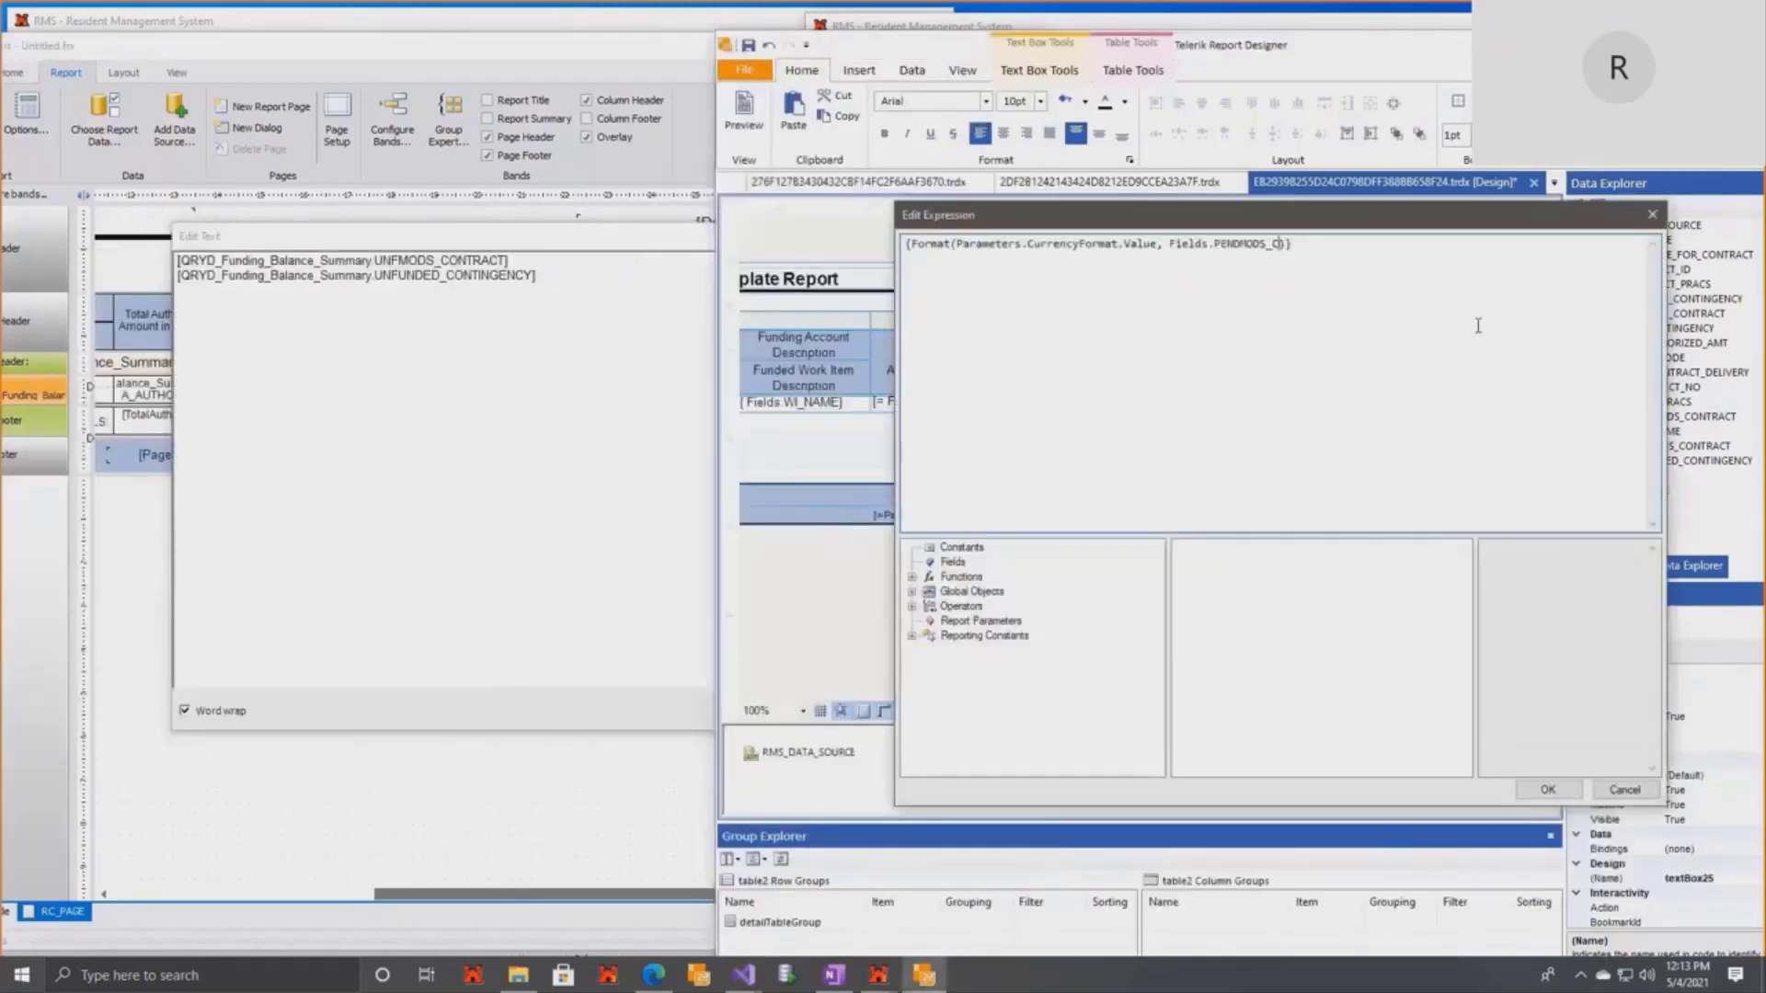
pyautogui.write('UNFMODS_CONTRACT')
# Add a second Format line with the field UNFUNDED_CONTINGENCY and apply the last Pending Changes cell's expression.
pyautogui.press('End')
pyautogui.press('Return')
pyautogui.hotkey('ctrl', 'v')
pyautogui.press('Left')
pyautogui.press('Left')
pyautogui.press('BackSpace')
pyautogui.press('BackSpace')
pyautogui.press('BackSpace')
pyautogui.press('BackSpace')
pyautogui.press('BackSpace')
pyautogui.press('BackSpace')
pyautogui.press('BackSpace')
pyautogui.press('BackSpace')
pyautogui.press('BackSpace')
pyautogui.press('BackSpace')
pyautogui.press('BackSpace')
pyautogui.press('BackSpace')
pyautogui.press('BackSpace')
pyautogui.press('BackSpace')
pyautogui.press('BackSpace')
pyautogui.write('NFUNDED_CONTINGENCY')
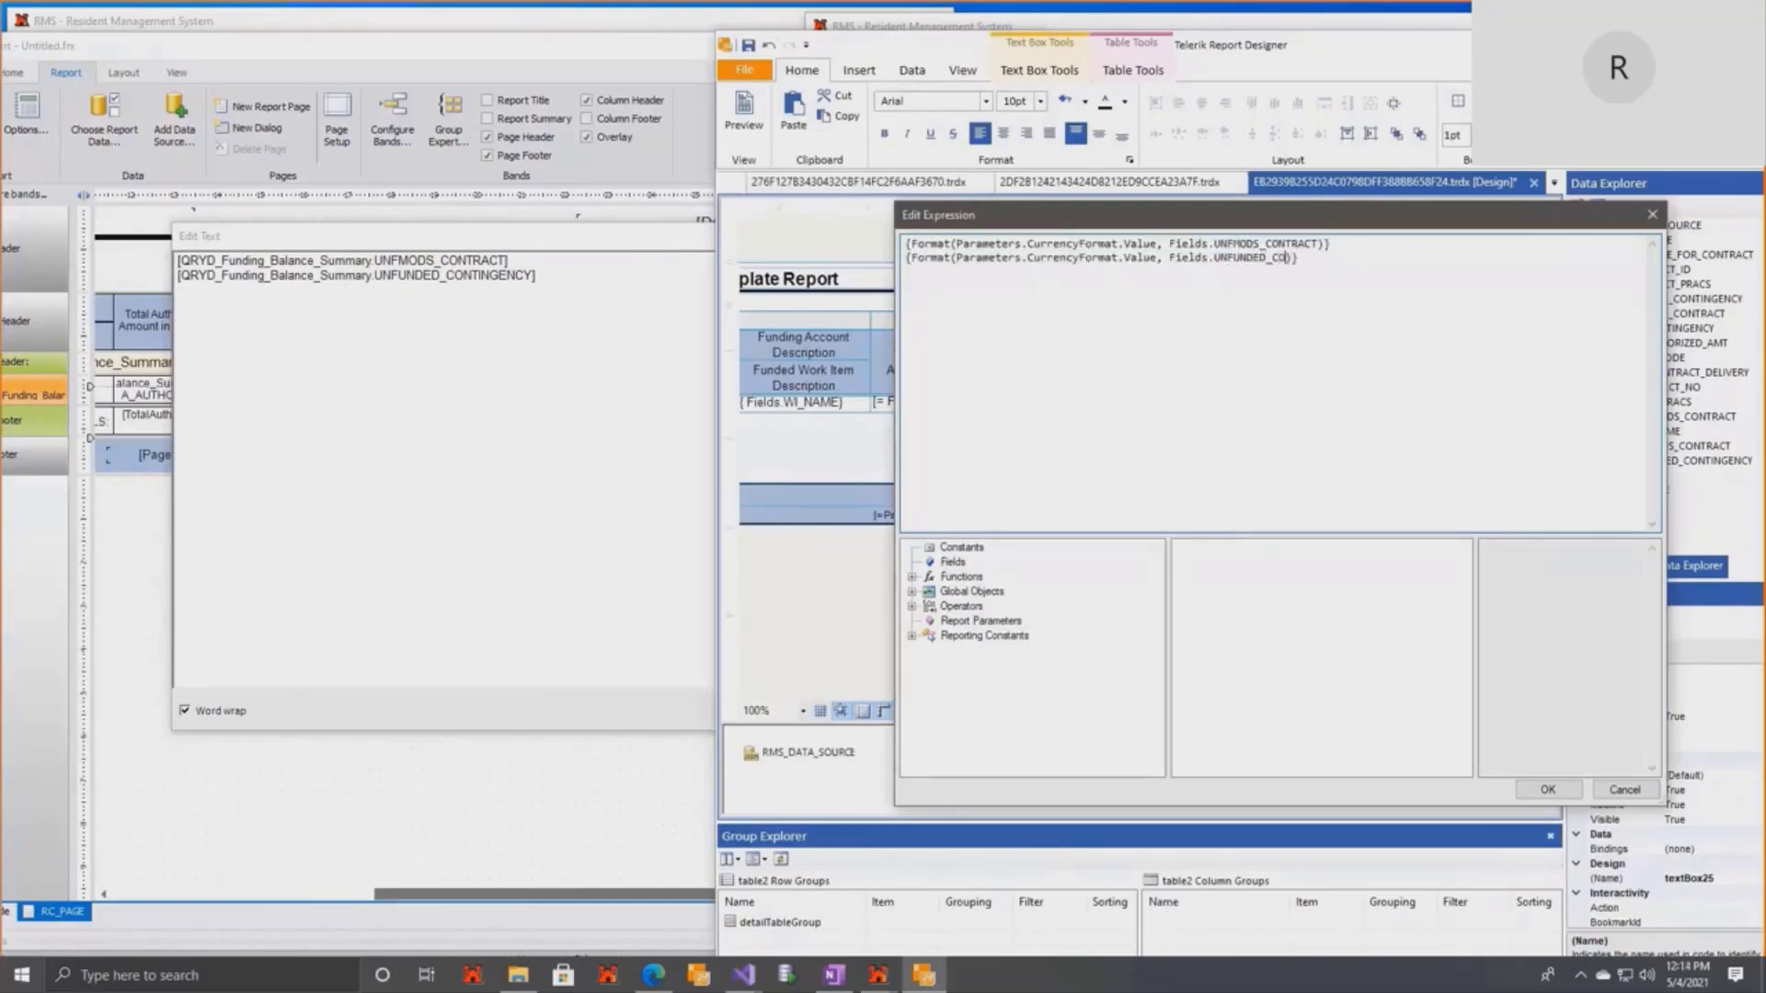
pyautogui.click(1548, 791)
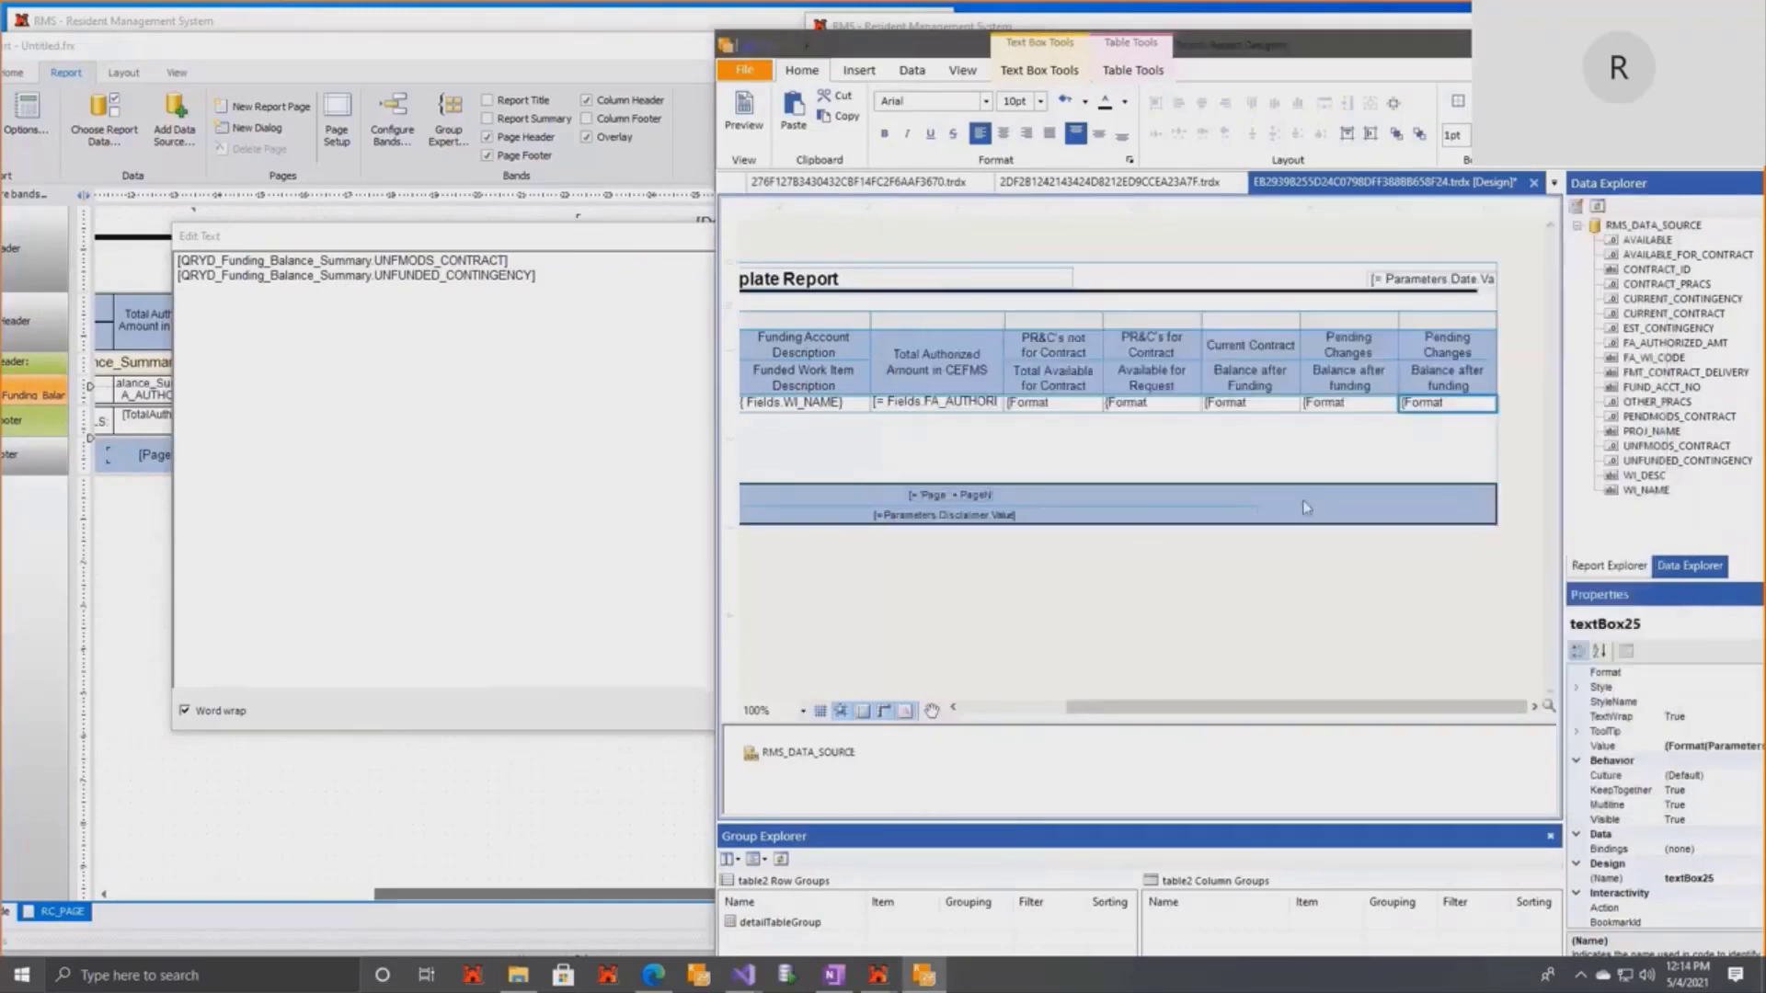
# Select the whole detail table in the Telerik report and close the source report's text editor.
pyautogui.click(1073, 423)
pyautogui.hscroll(-5, 1149, 451)
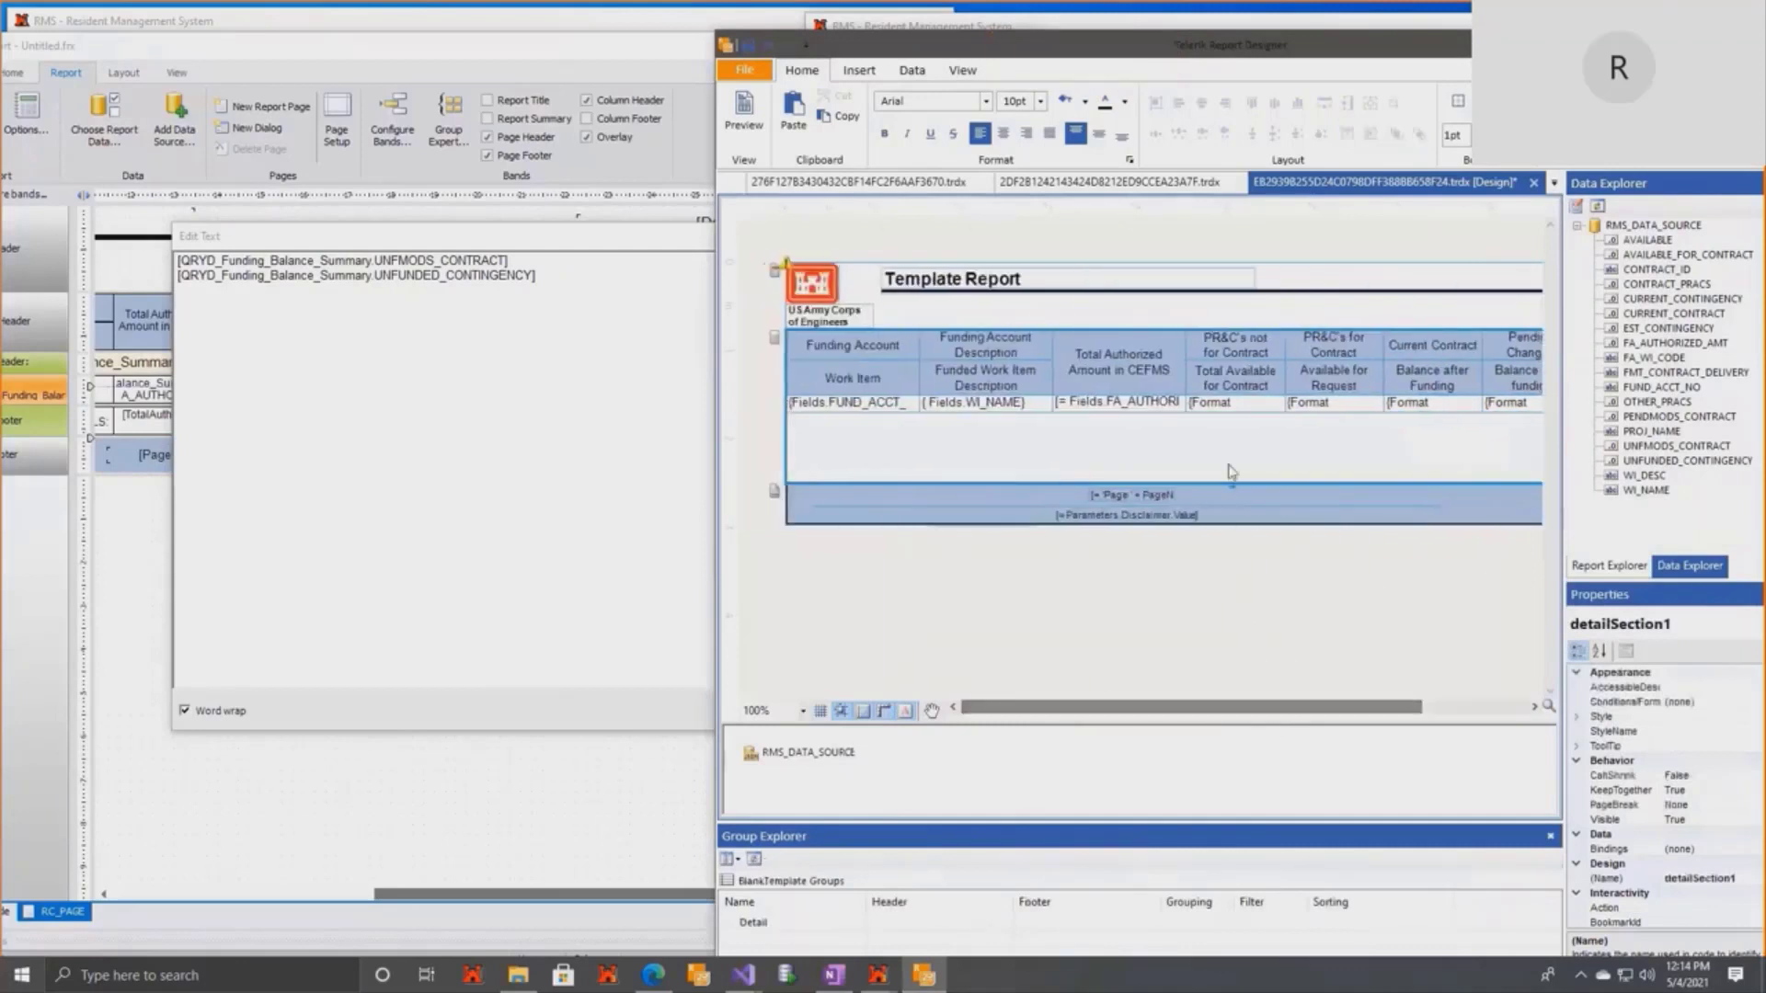
pyautogui.click(1145, 405)
pyautogui.moveTo(1269, 710); pyautogui.dragTo(1214, 702)
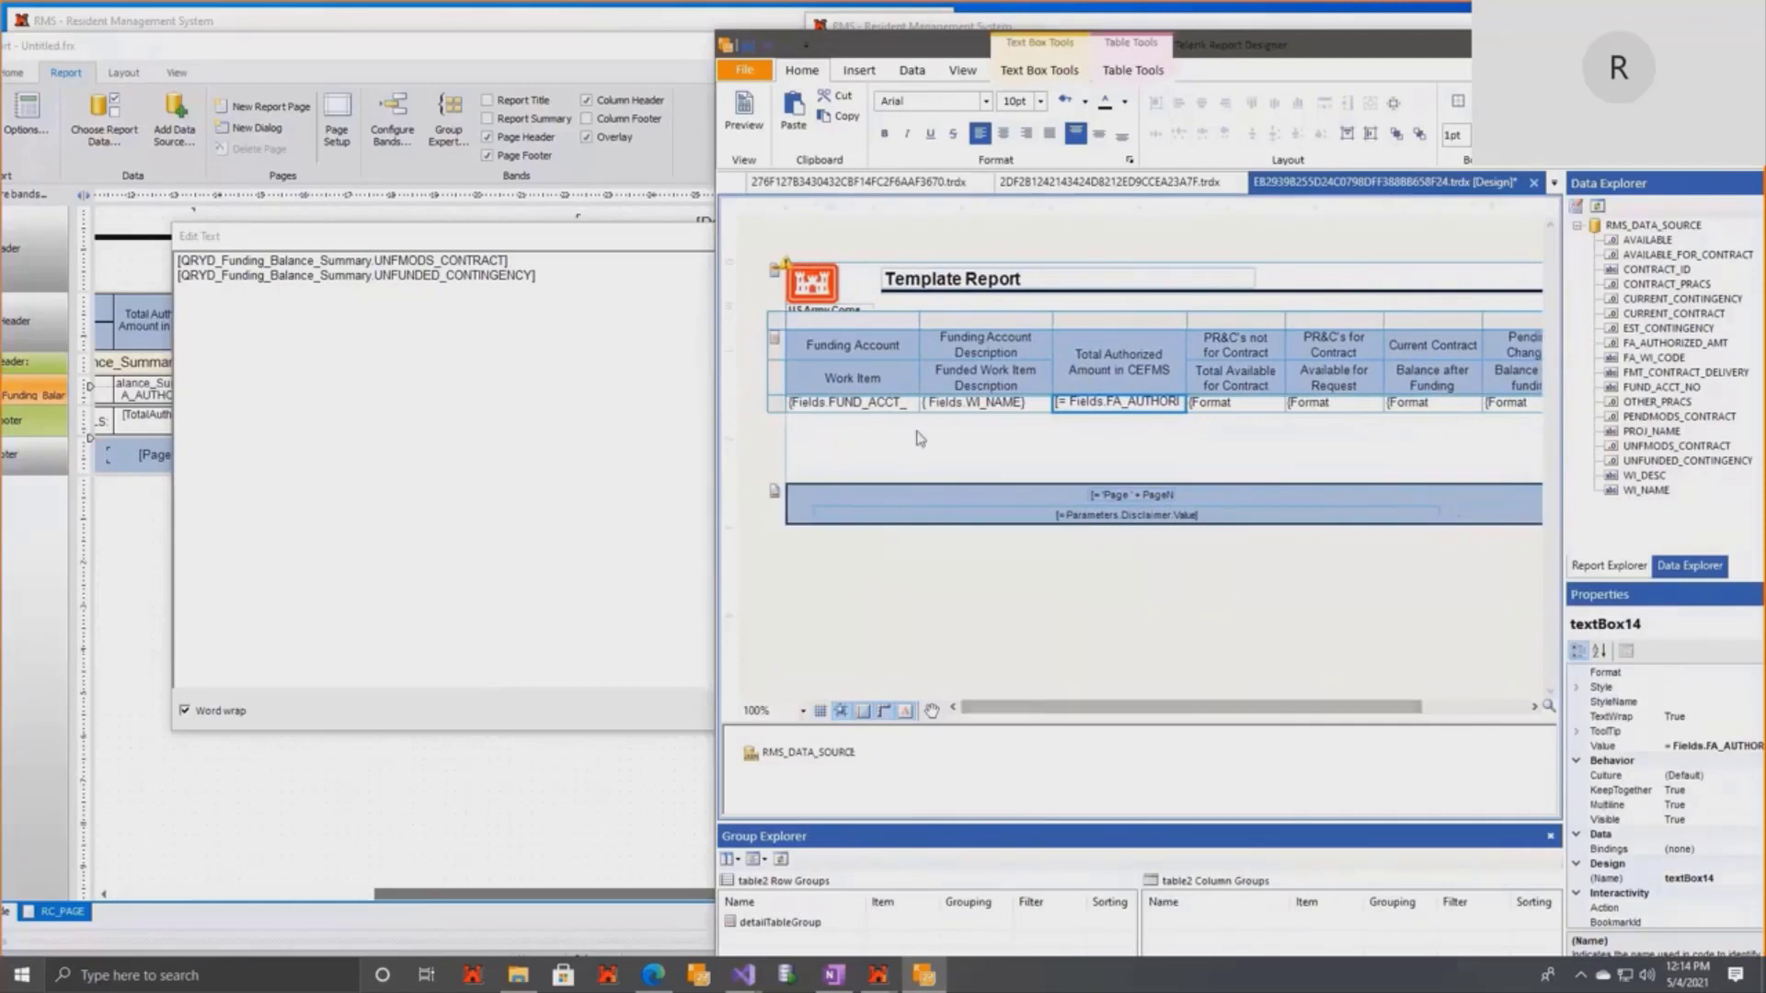
pyautogui.click(782, 320)
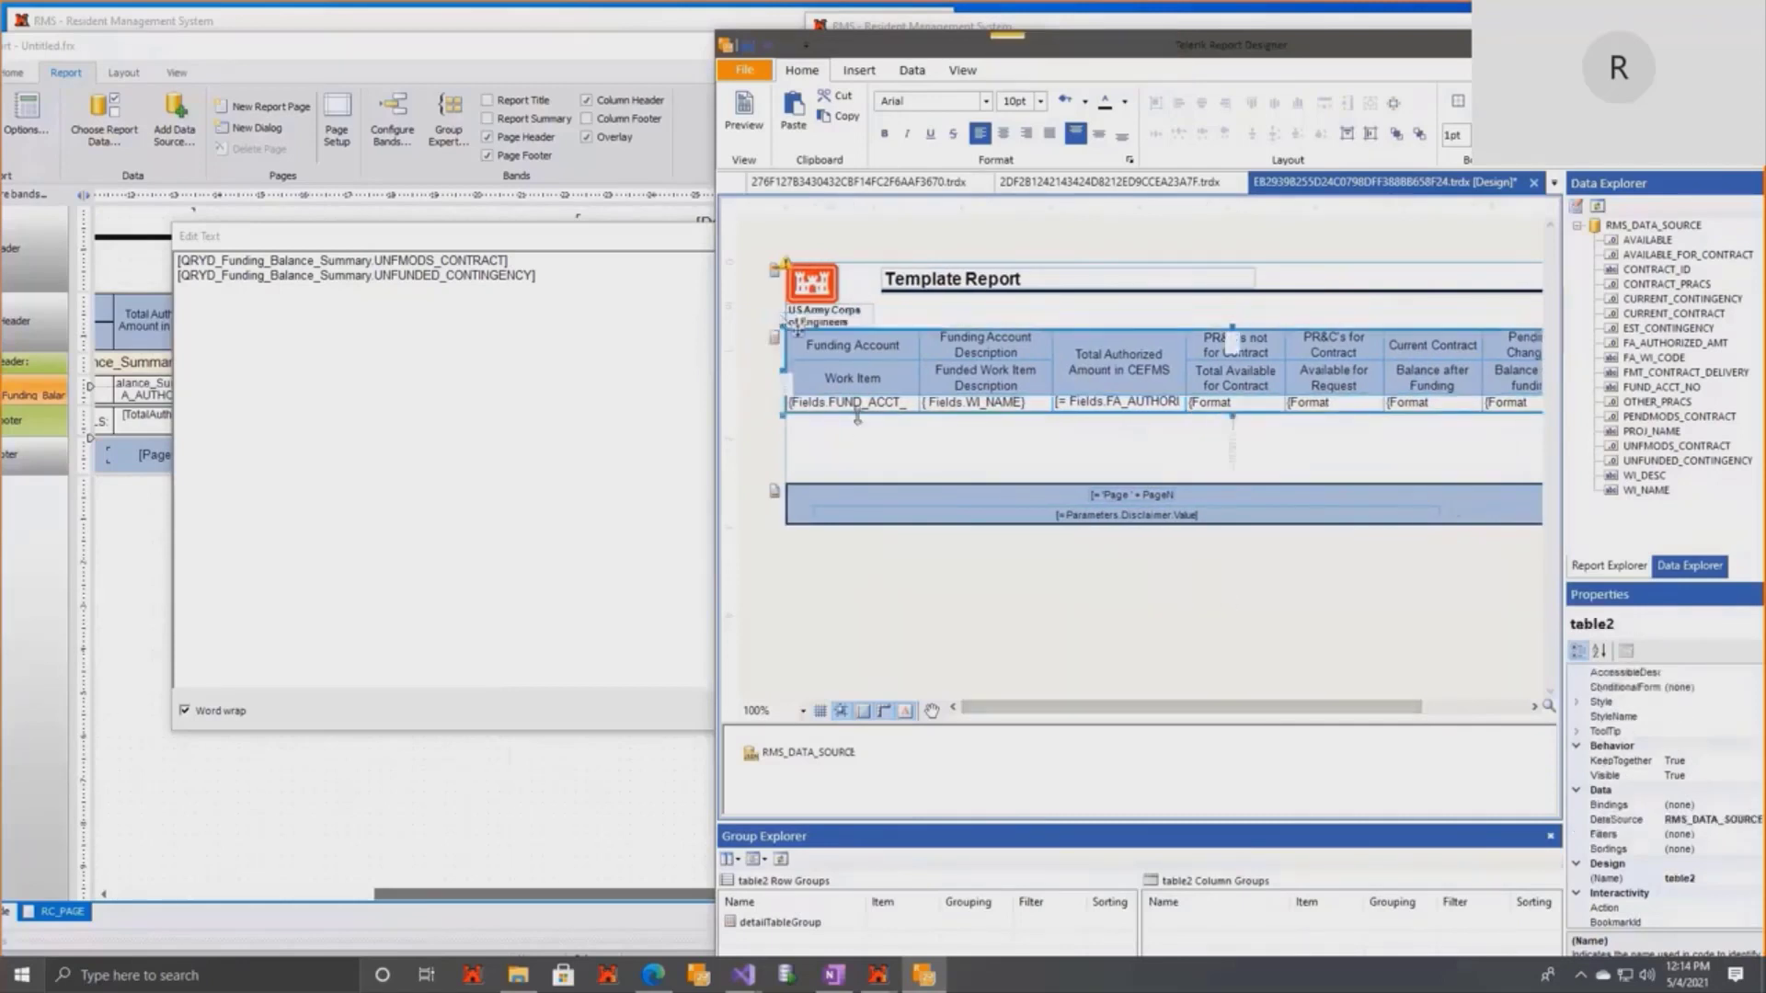
pyautogui.click(565, 452)
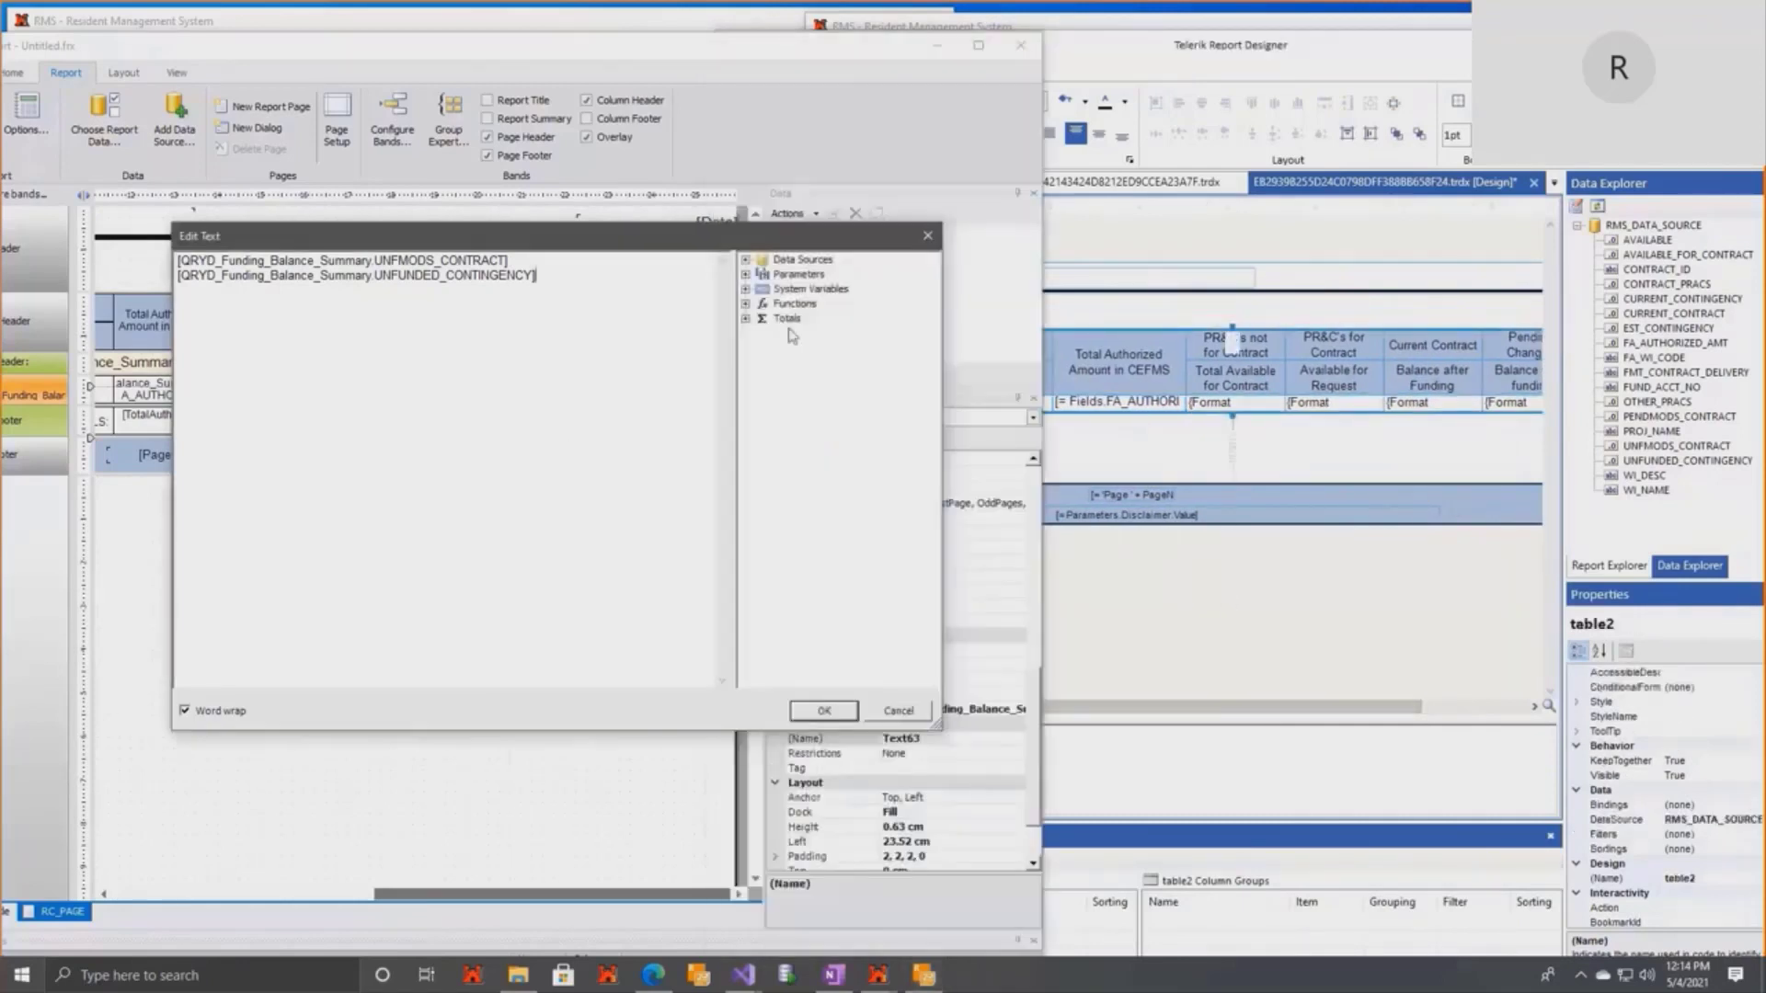
pyautogui.click(936, 243)
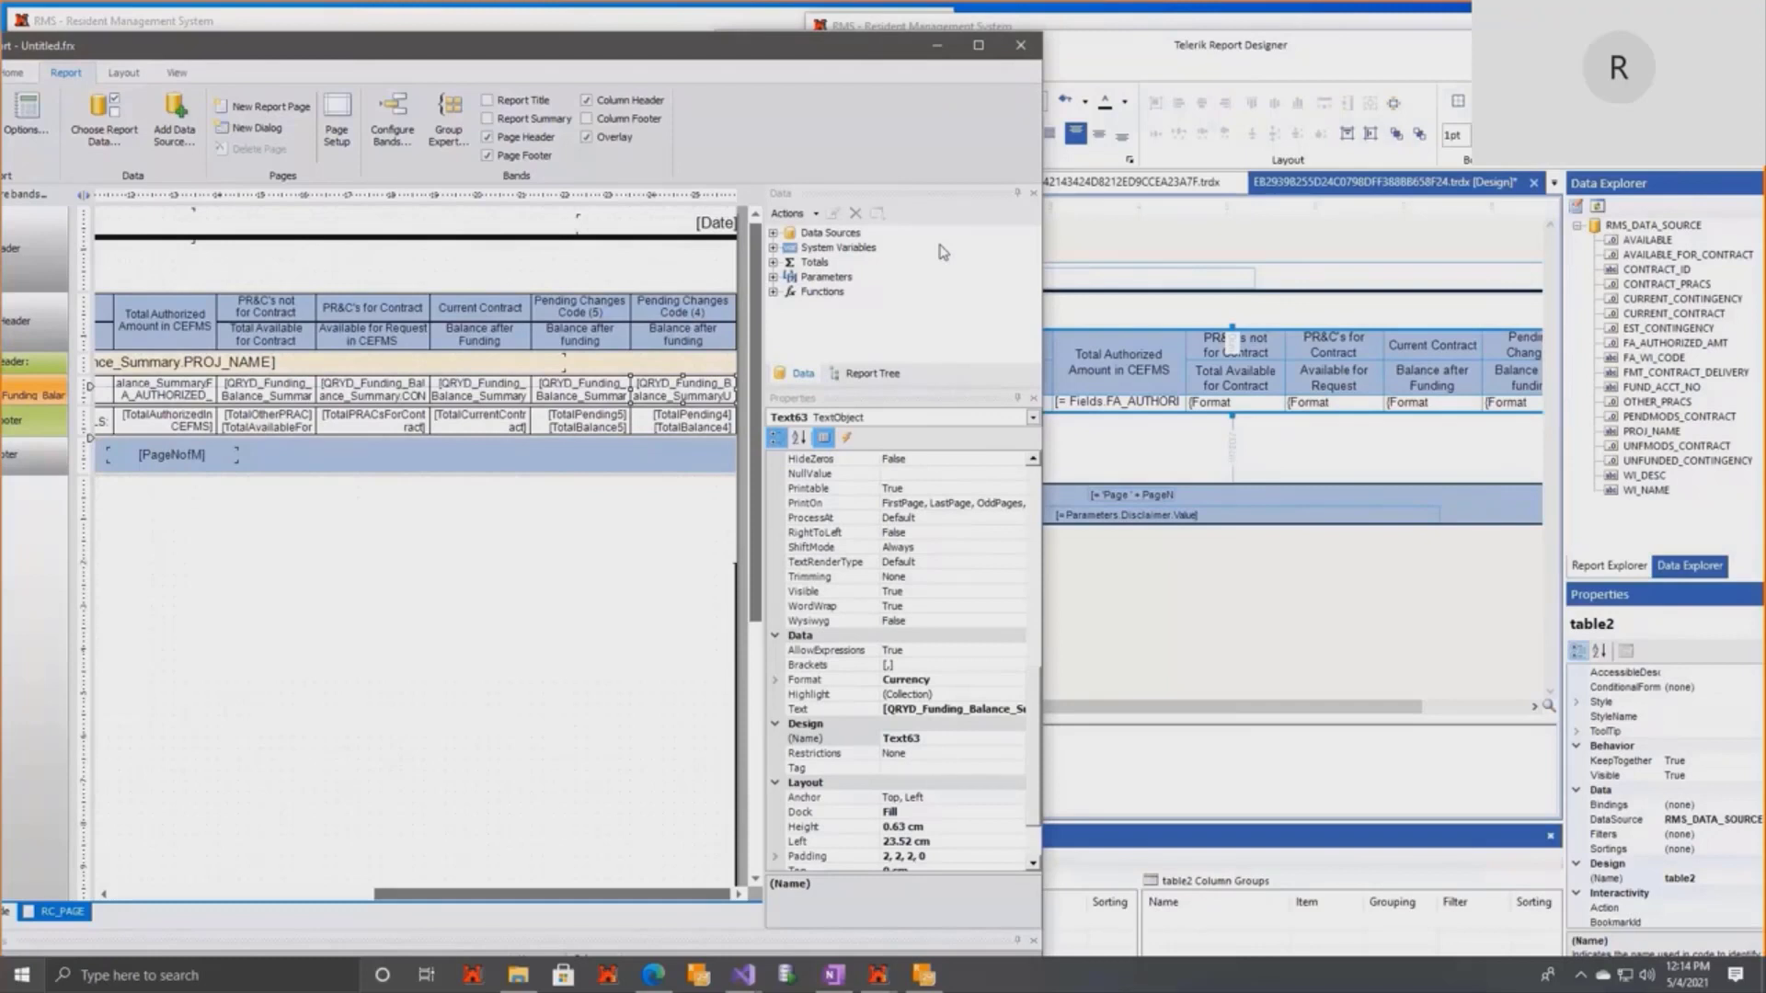
# Reconfigure RMS_DATA_SOURCE with an empty Data Selector, keeping its inline JSON.
pyautogui.click(1256, 724)
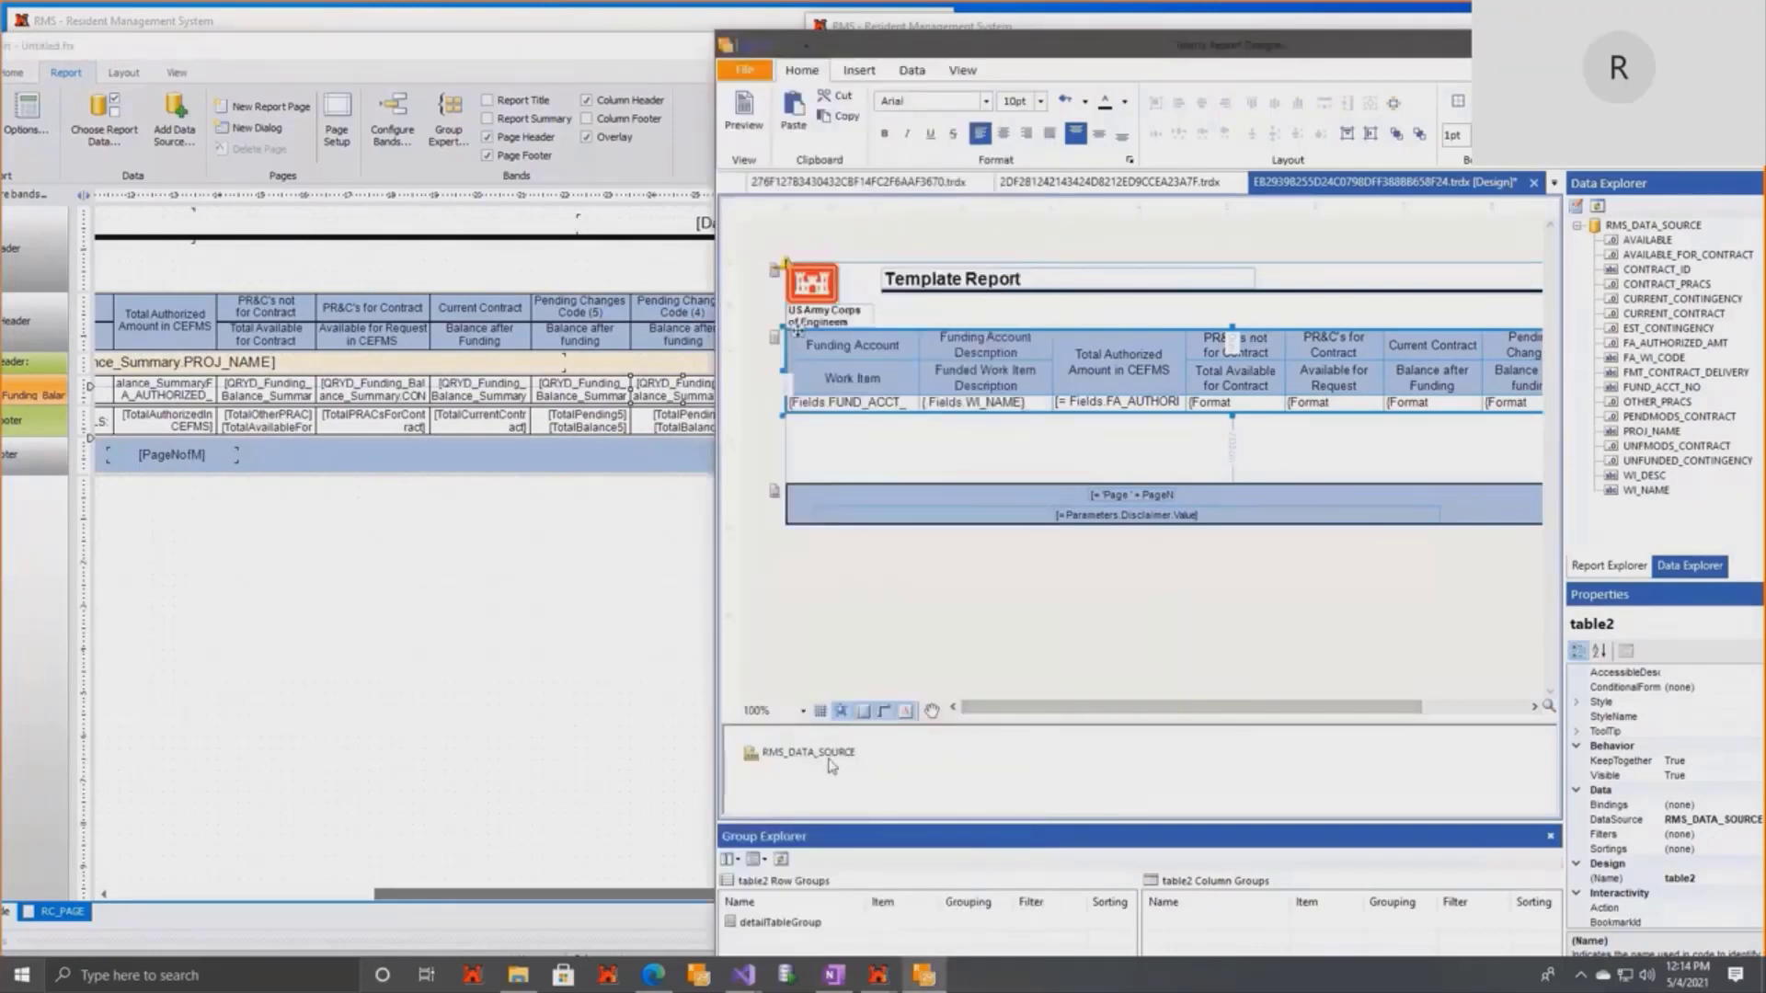
pyautogui.rightClick(834, 756)
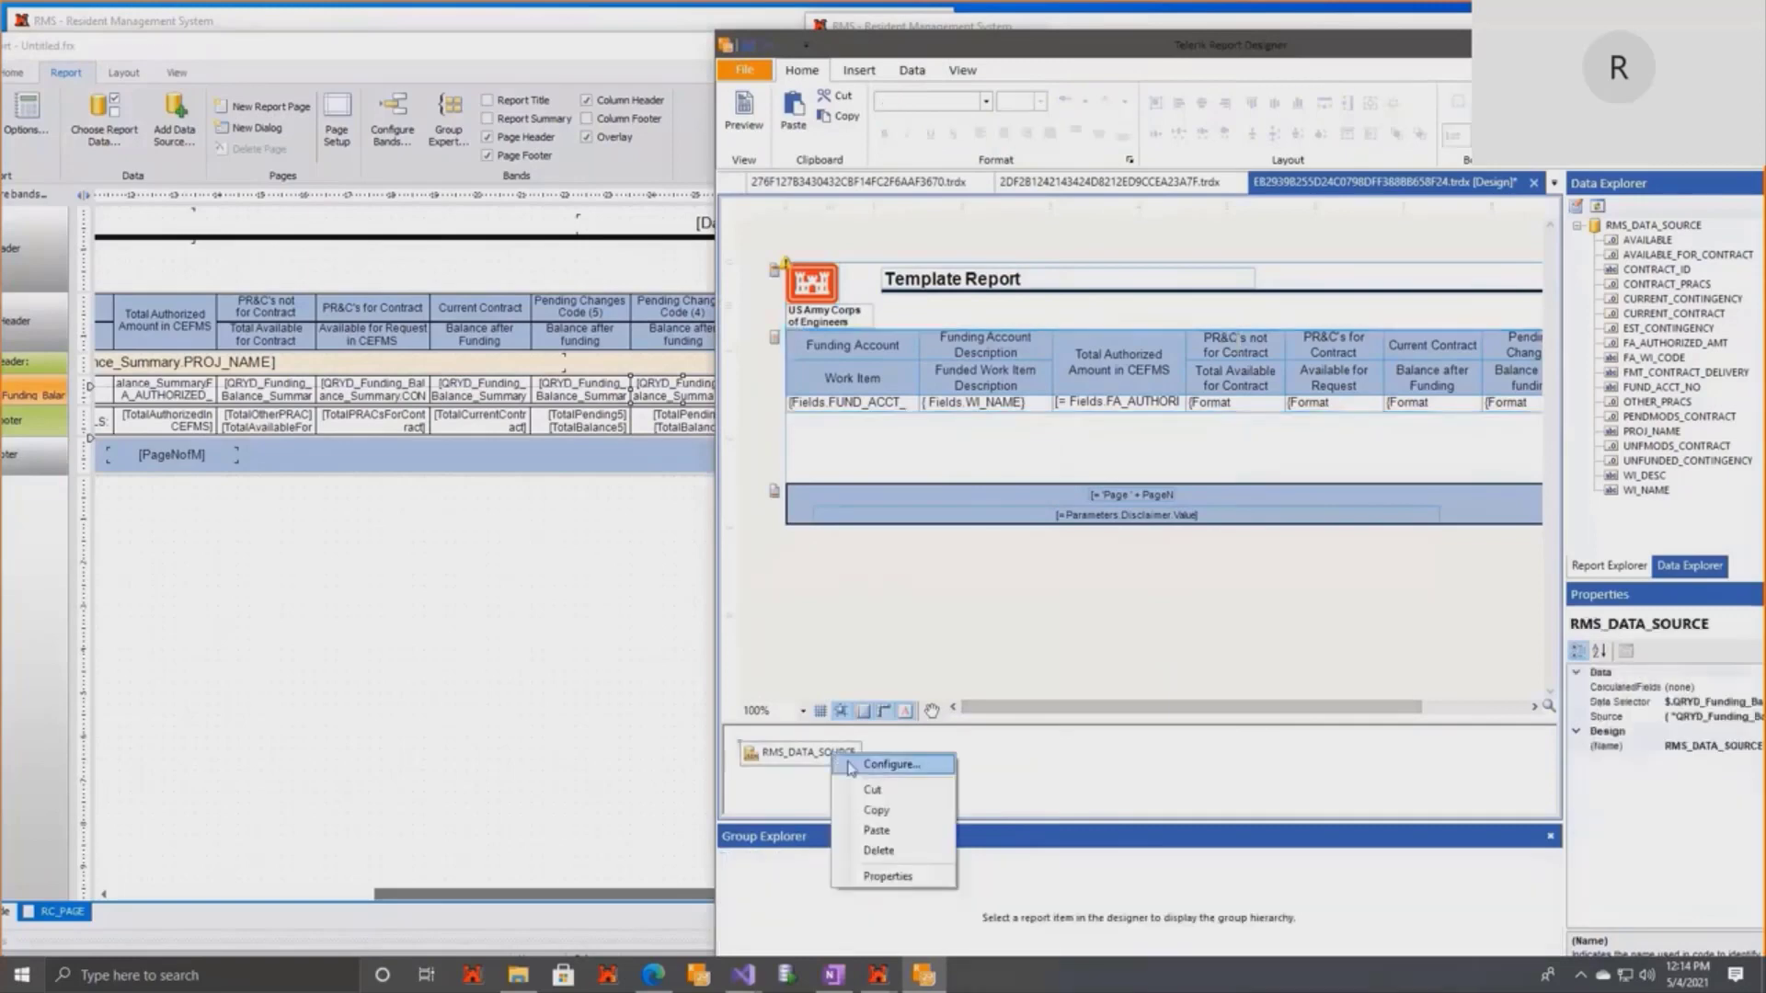
pyautogui.click(888, 764)
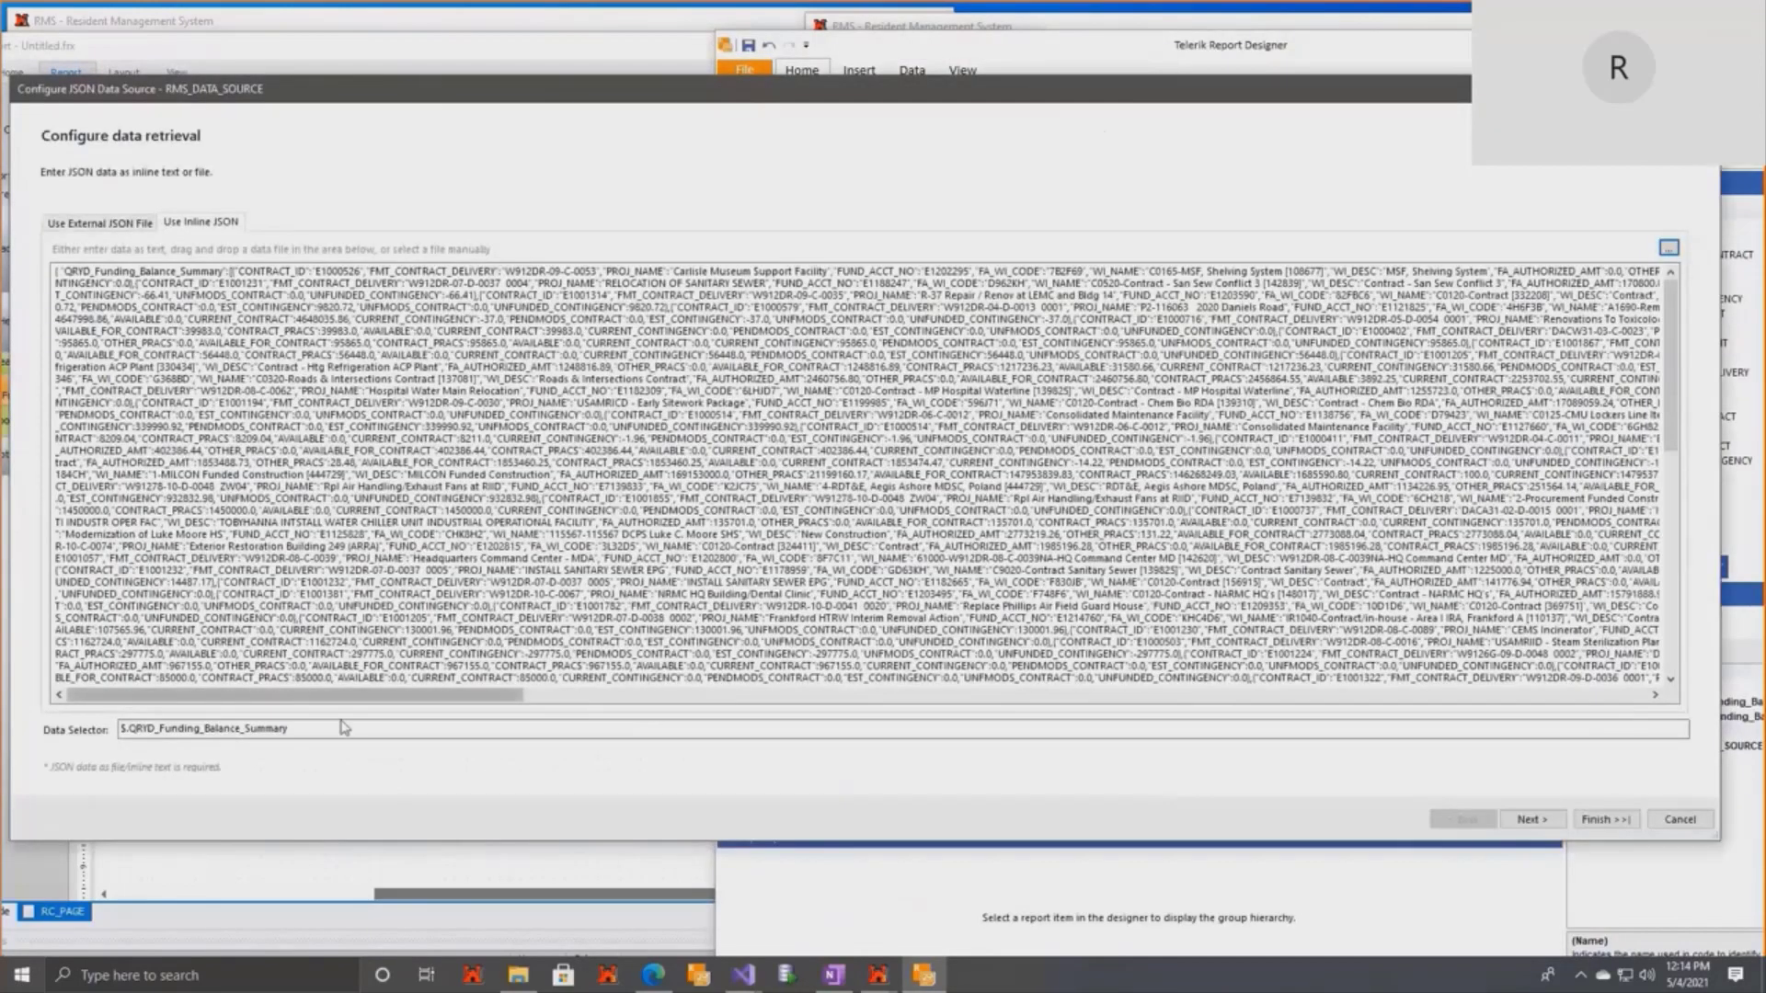
pyautogui.tripleClick(344, 728)
pyautogui.press('BackSpace')
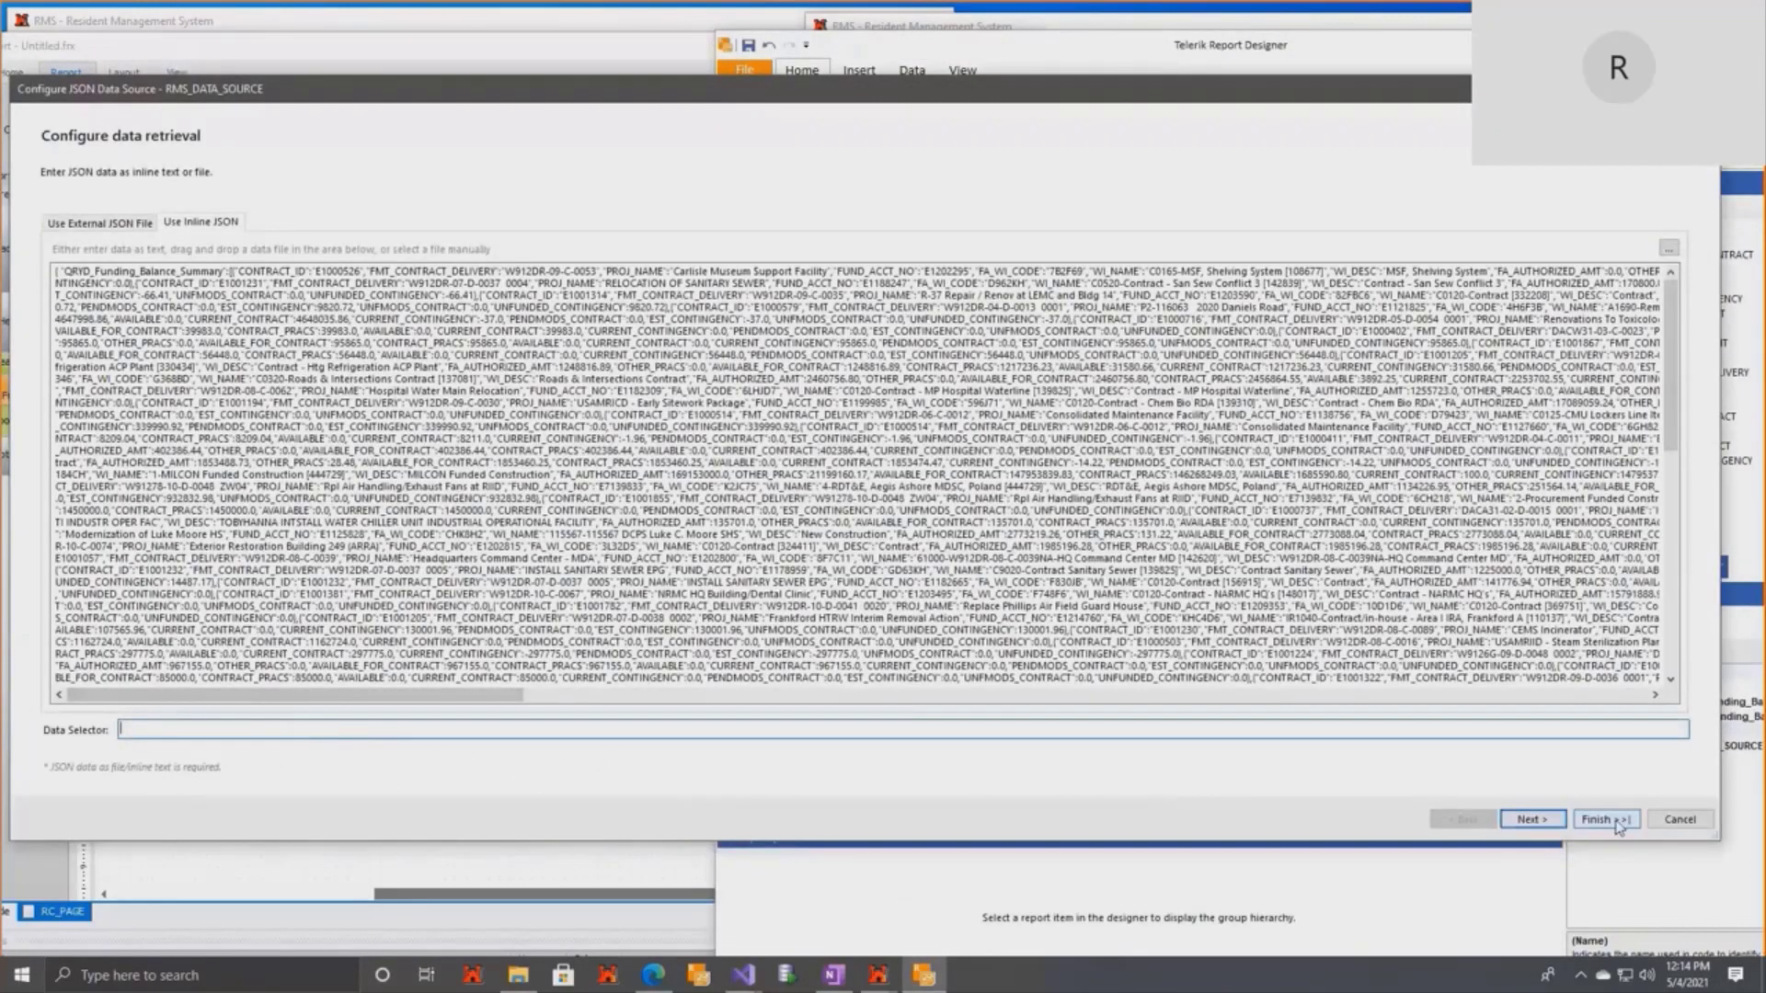
pyautogui.click(1617, 824)
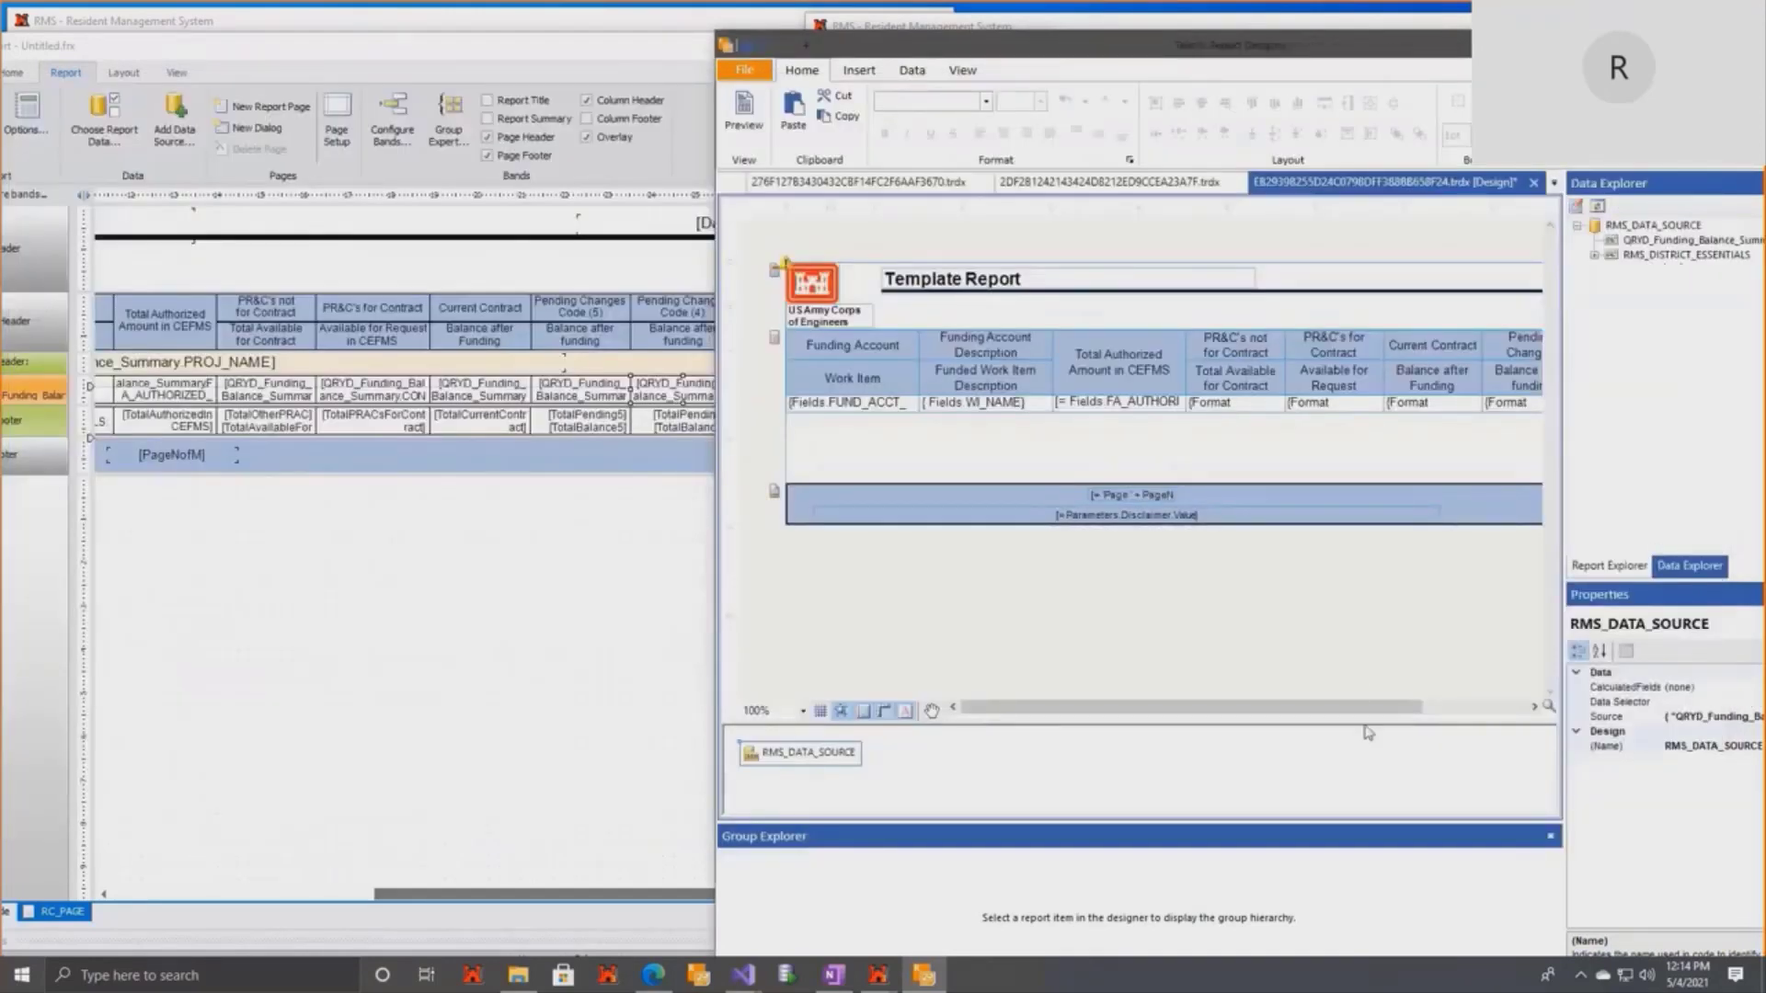
# Add a binding to the detail table that sets DataSource to = Fields.QRYD_Funding_Balance_Summary.
pyautogui.moveTo(1366, 706); pyautogui.dragTo(1288, 712)
pyautogui.click(855, 405)
pyautogui.click(787, 323)
pyautogui.scroll(1, 1749, 741)
pyautogui.click(1731, 718)
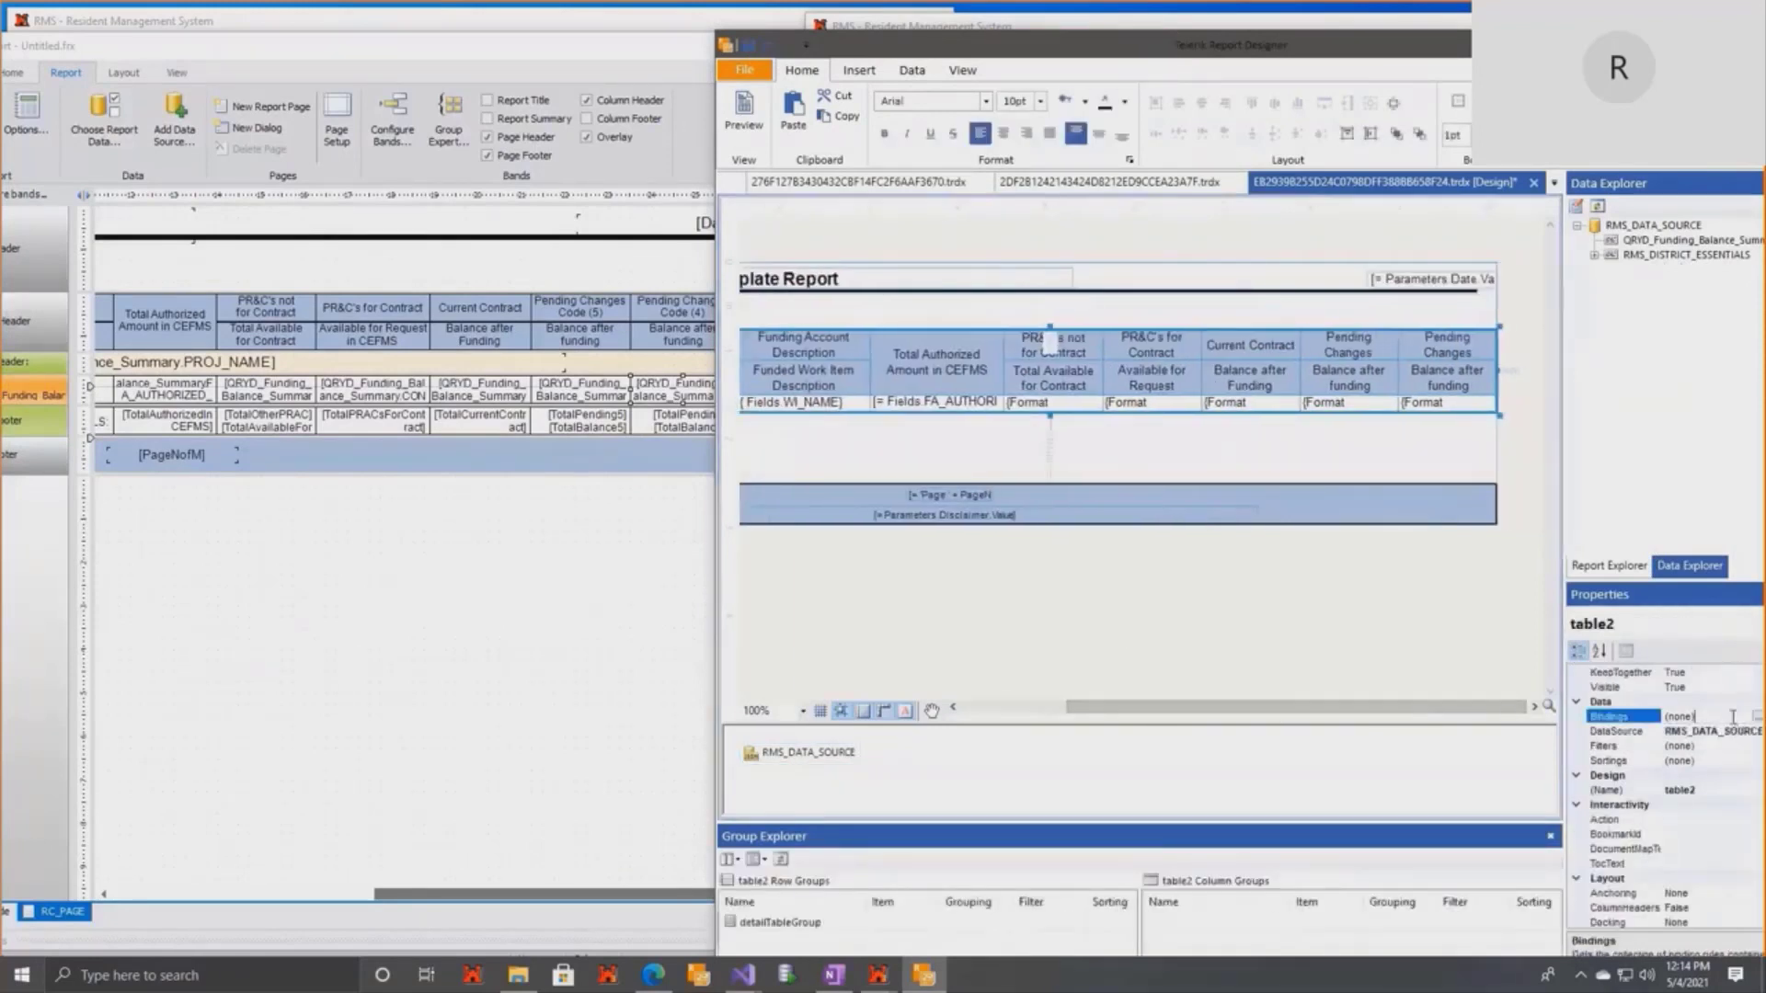
pyautogui.click(1756, 718)
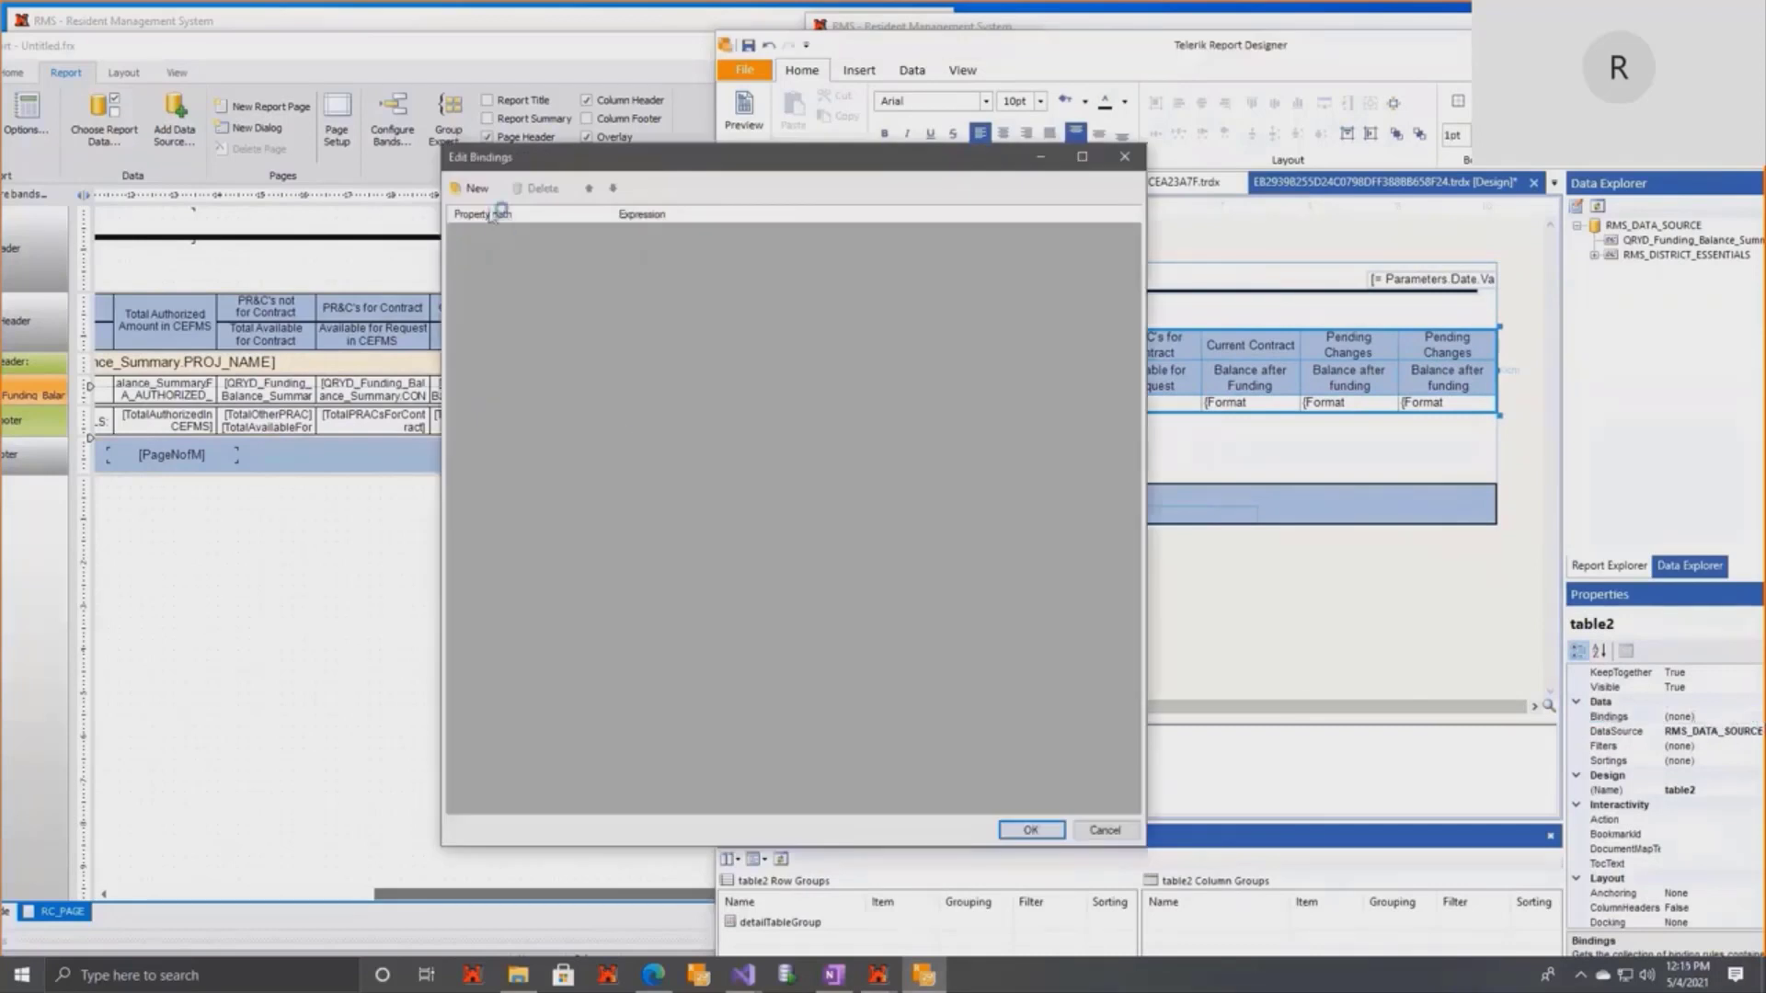
pyautogui.click(474, 188)
pyautogui.click(602, 238)
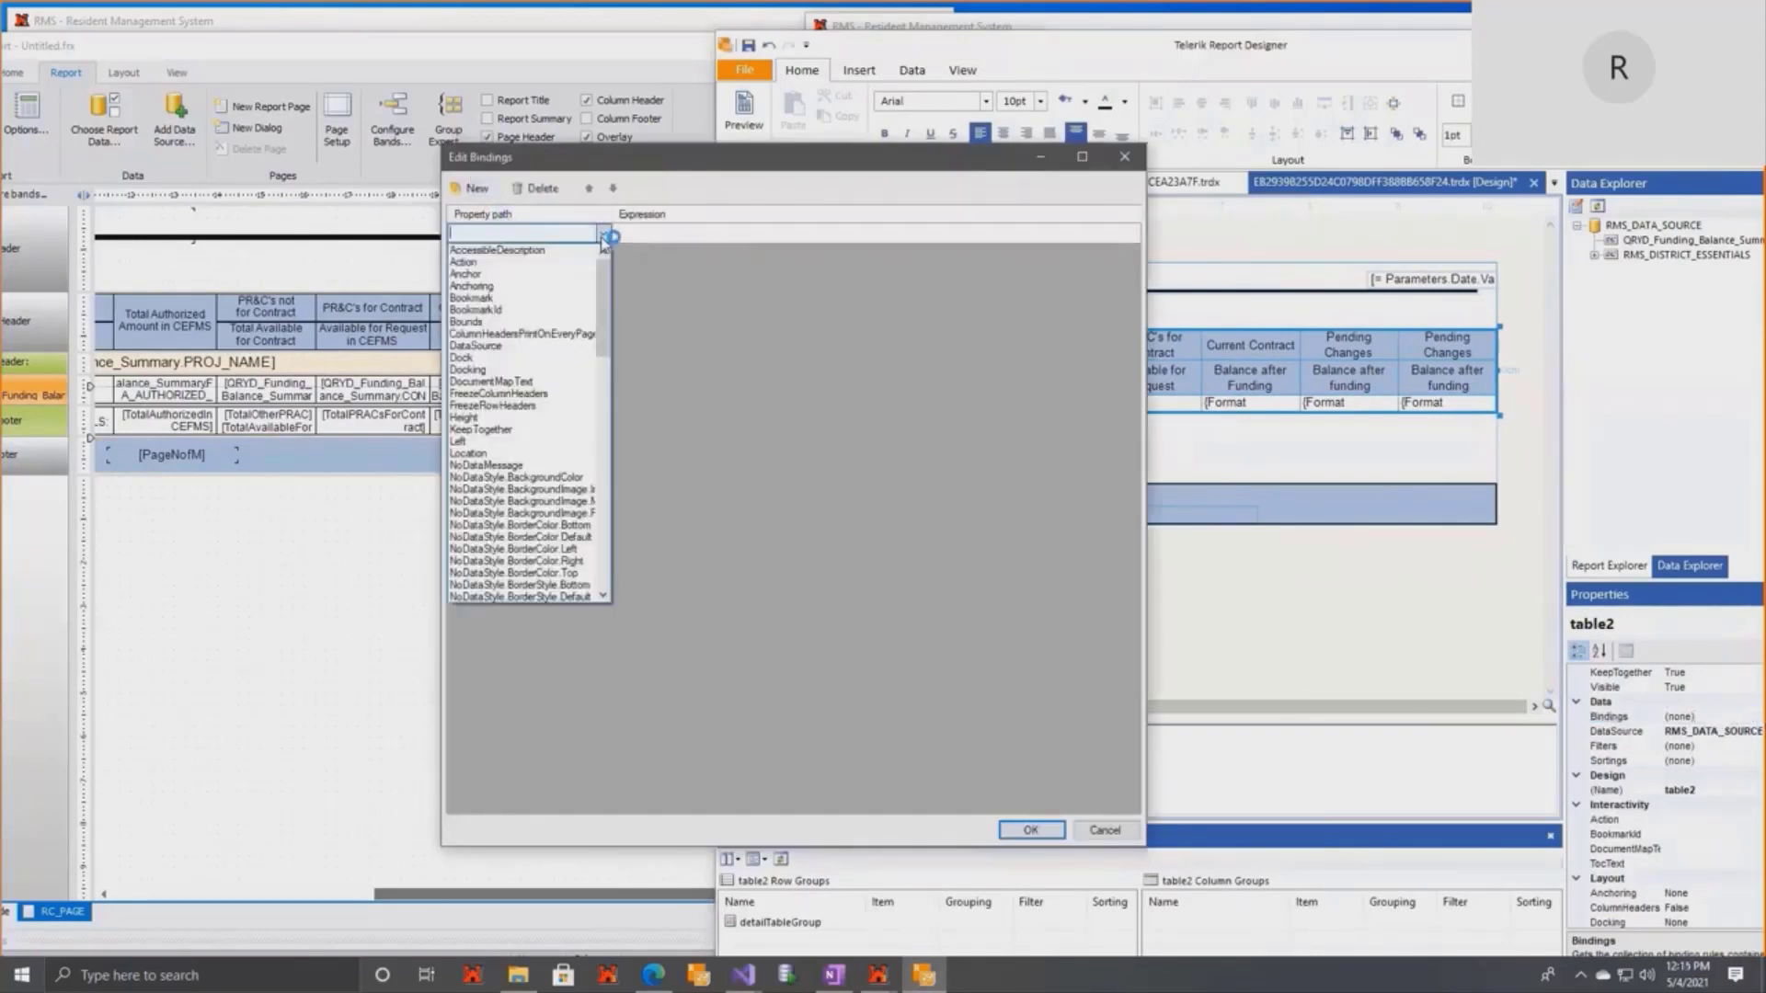
pyautogui.click(515, 346)
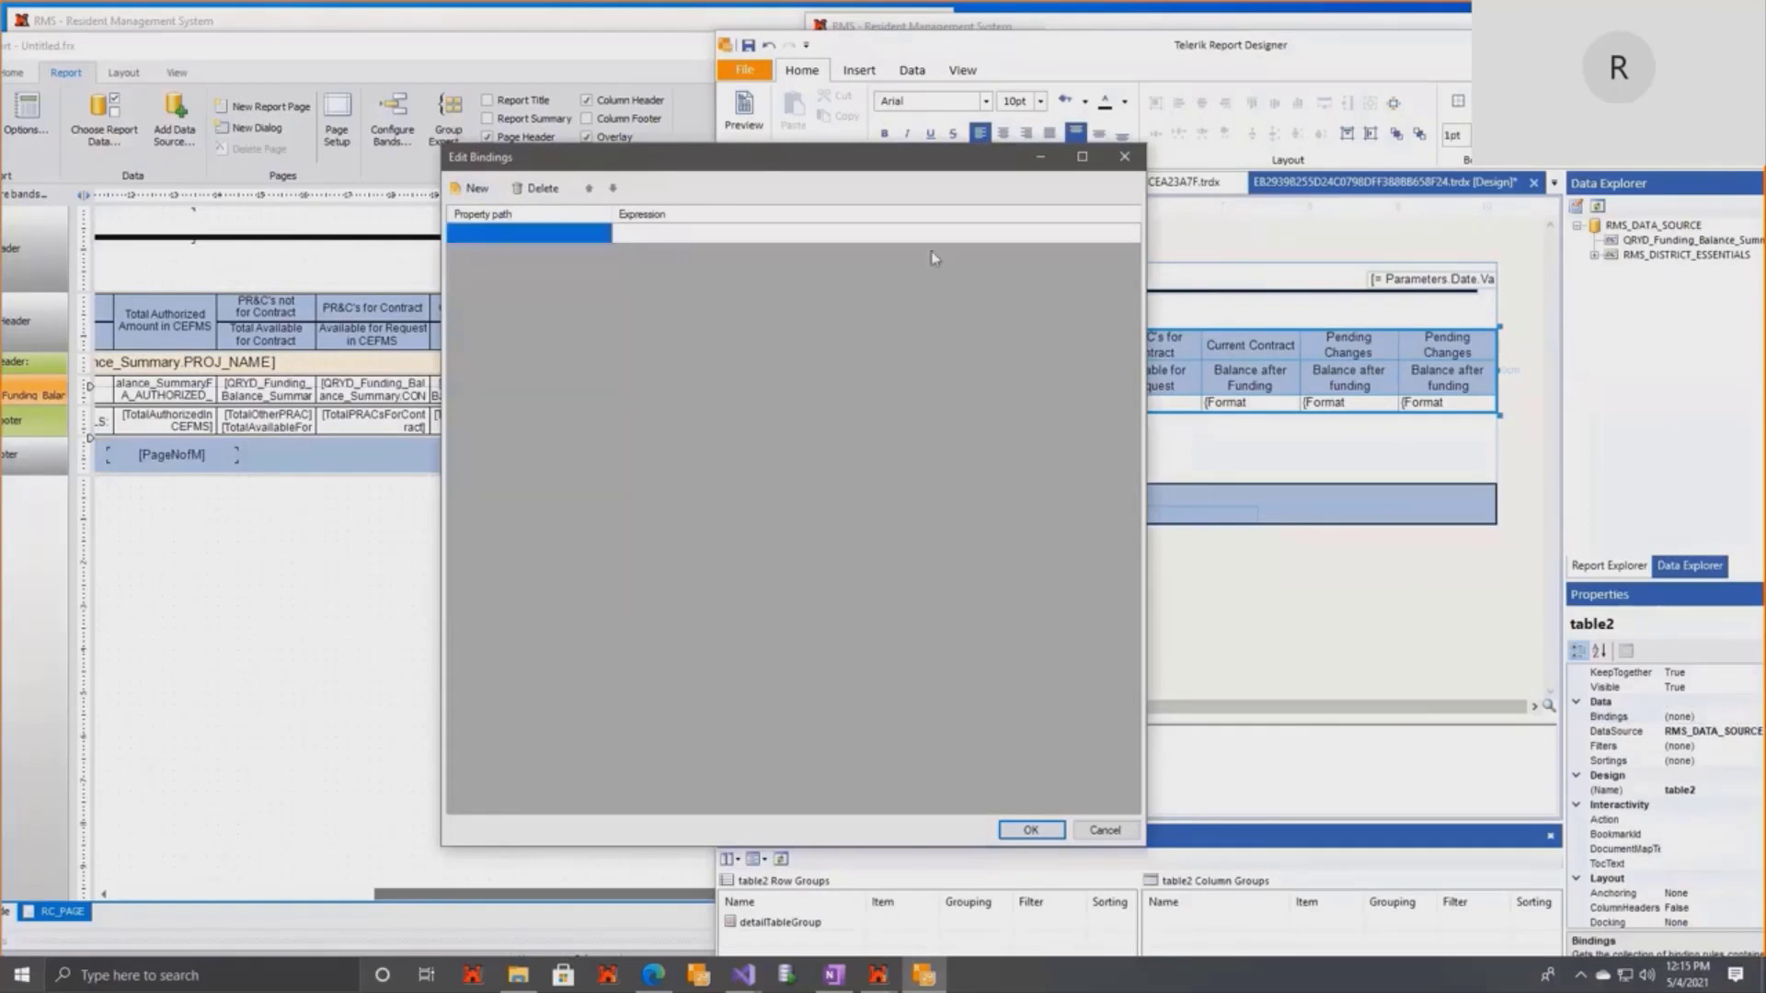
pyautogui.click(1132, 235)
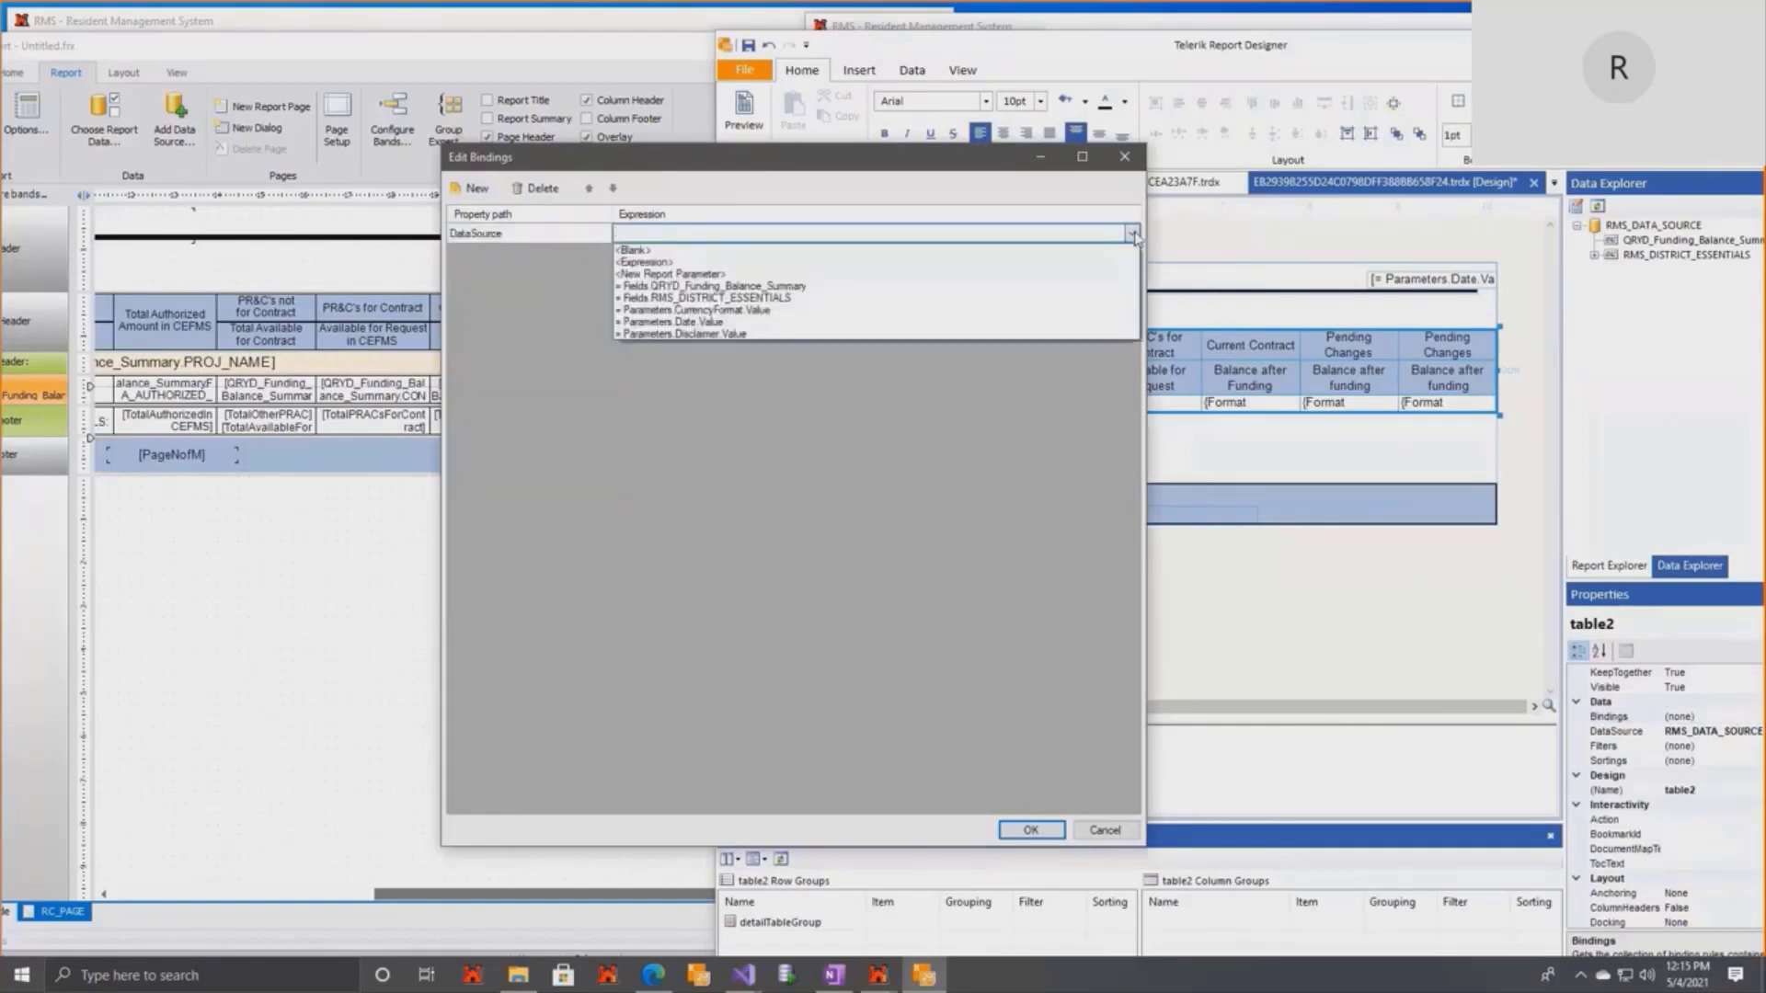
pyautogui.click(977, 297)
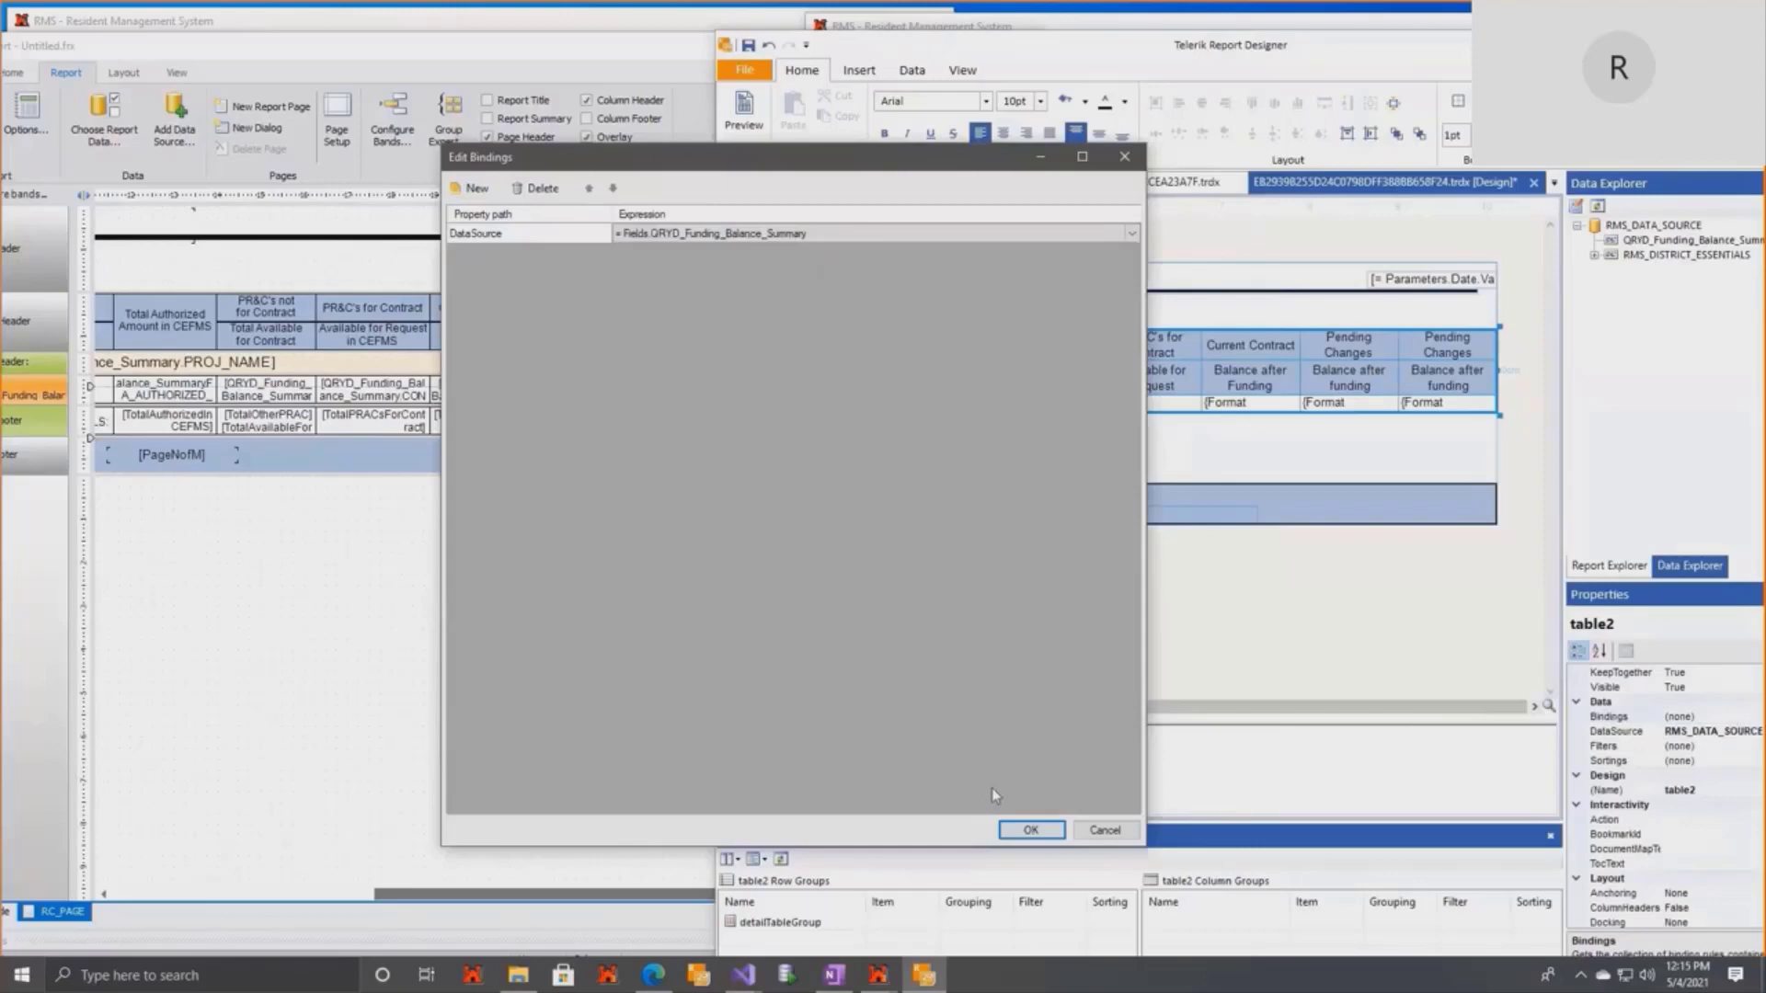
pyautogui.click(1028, 830)
# Maximize the report designer, preview the report, and return to the design view.
pyautogui.click(1132, 650)
pyautogui.doubleClick(1486, 45)
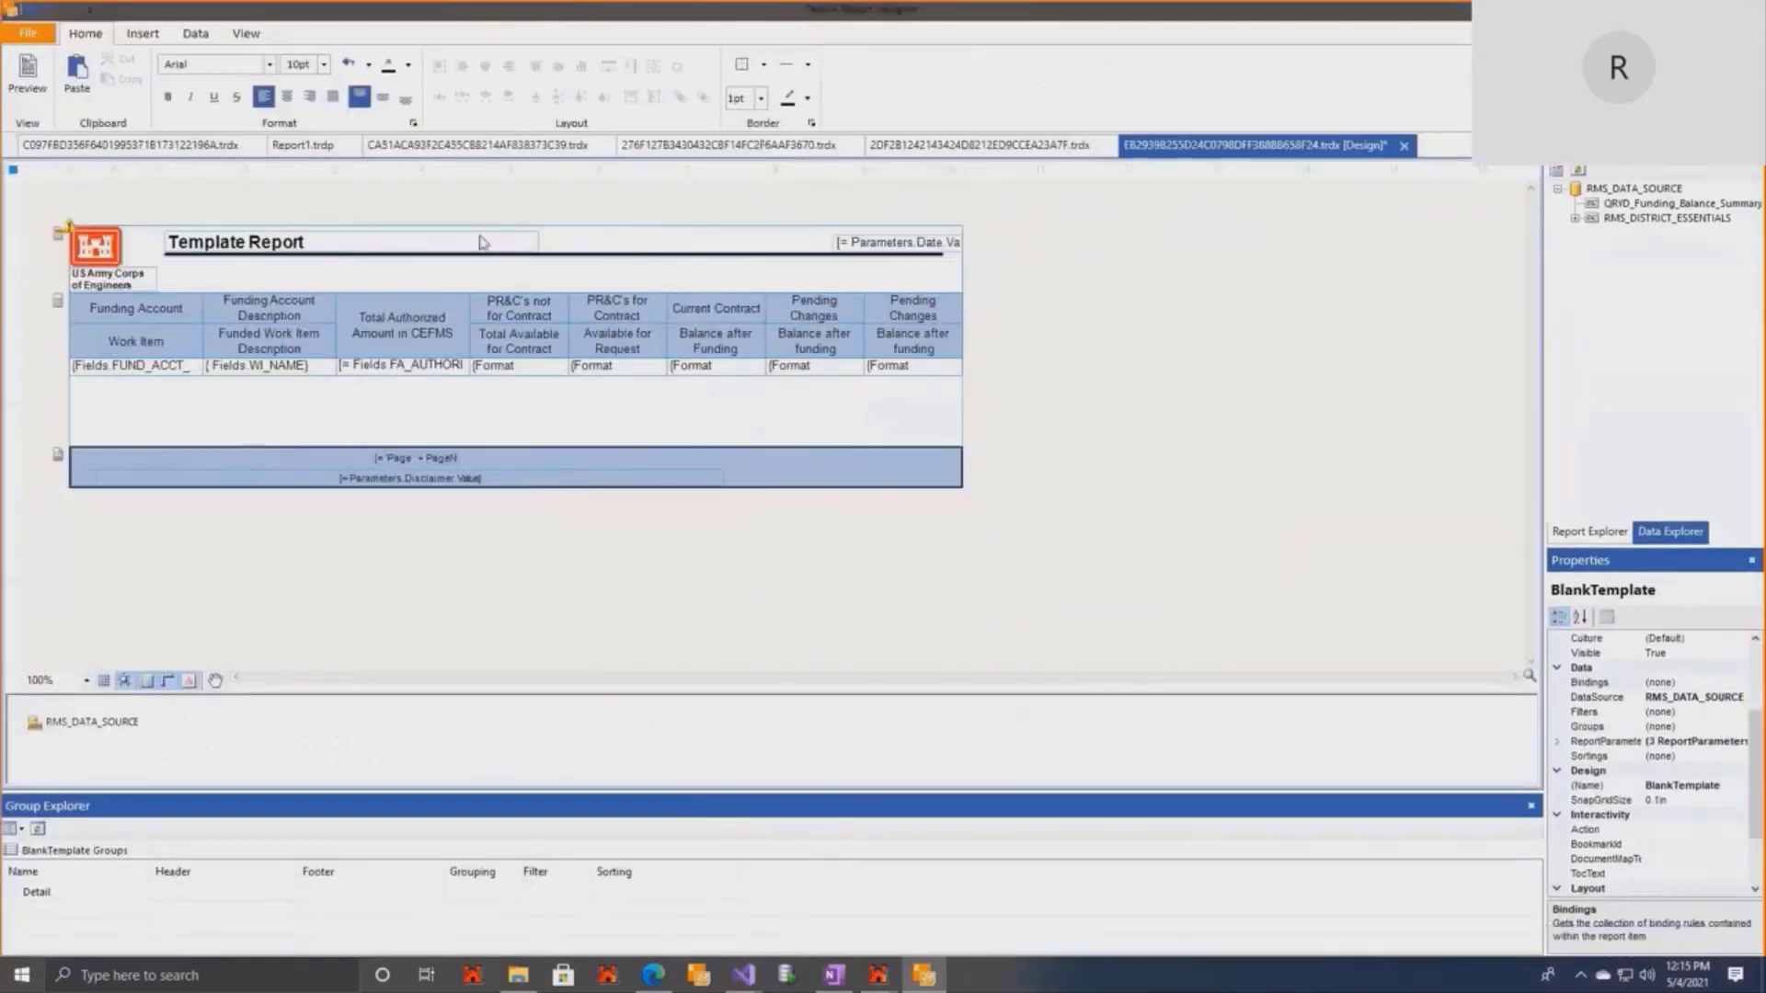
pyautogui.click(27, 73)
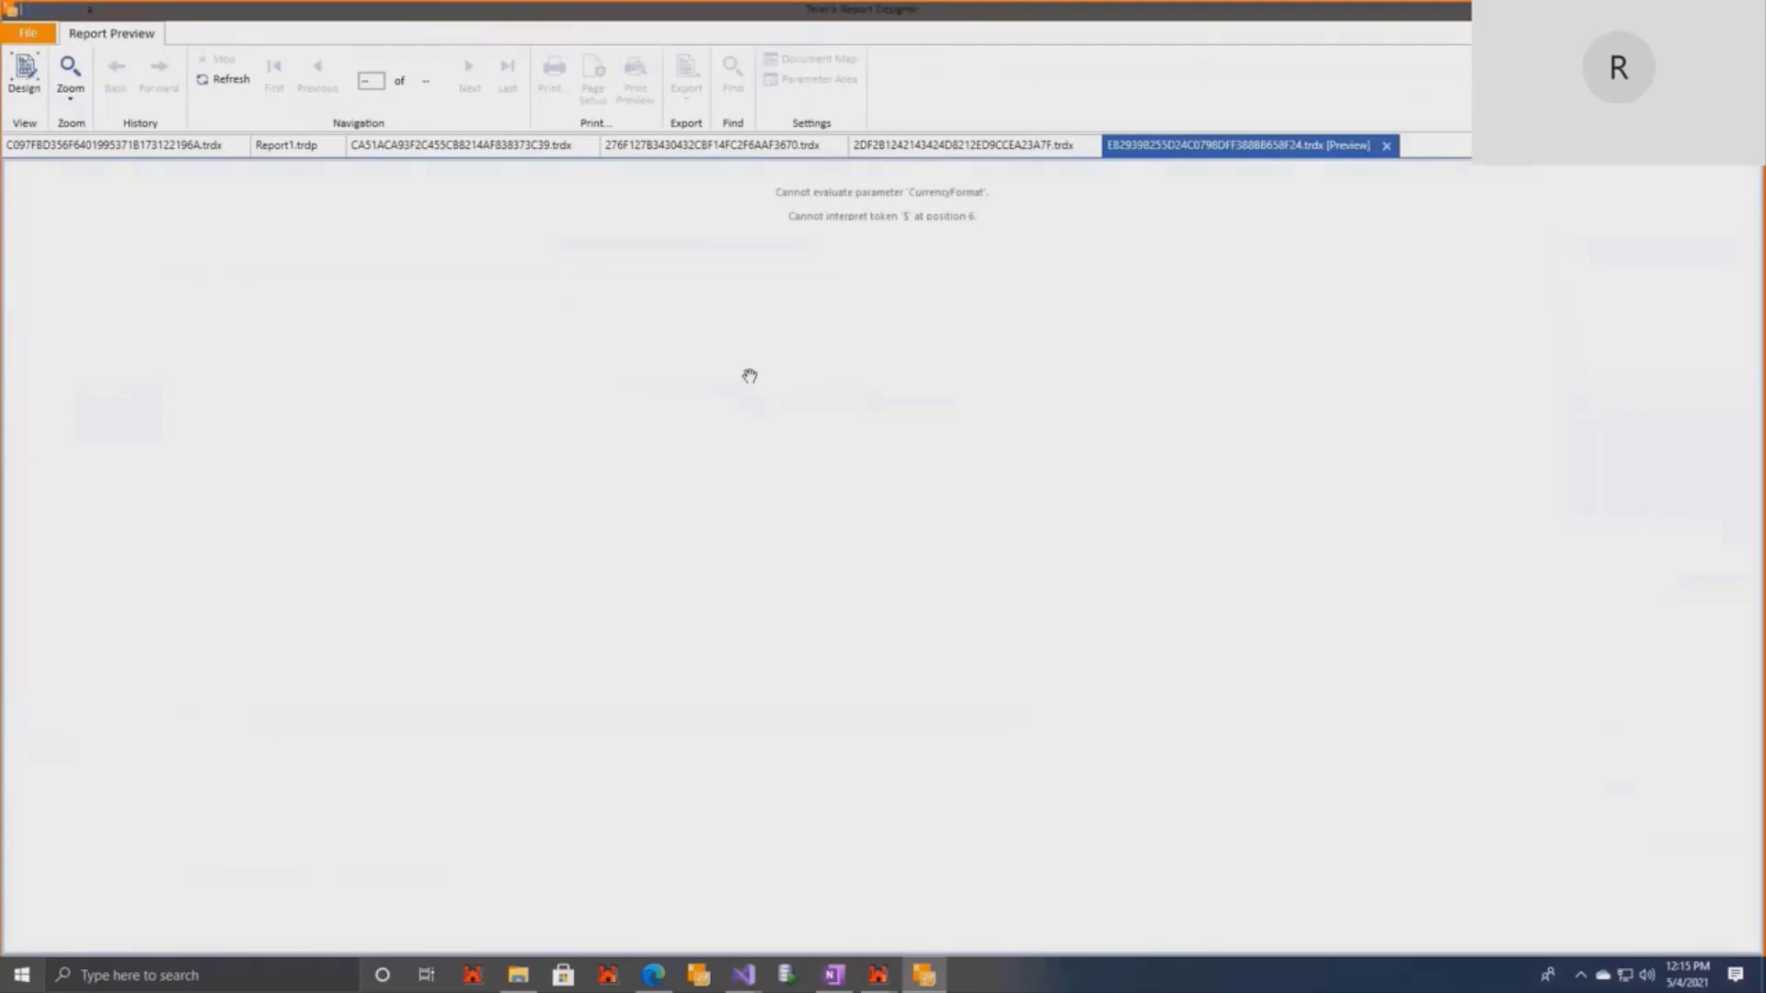
pyautogui.click(24, 73)
# Copy the CurrencyFormat report parameter's Text, {0 : $#,0.00}, into its Value and apply the parameters.
pyautogui.rightClick(853, 402)
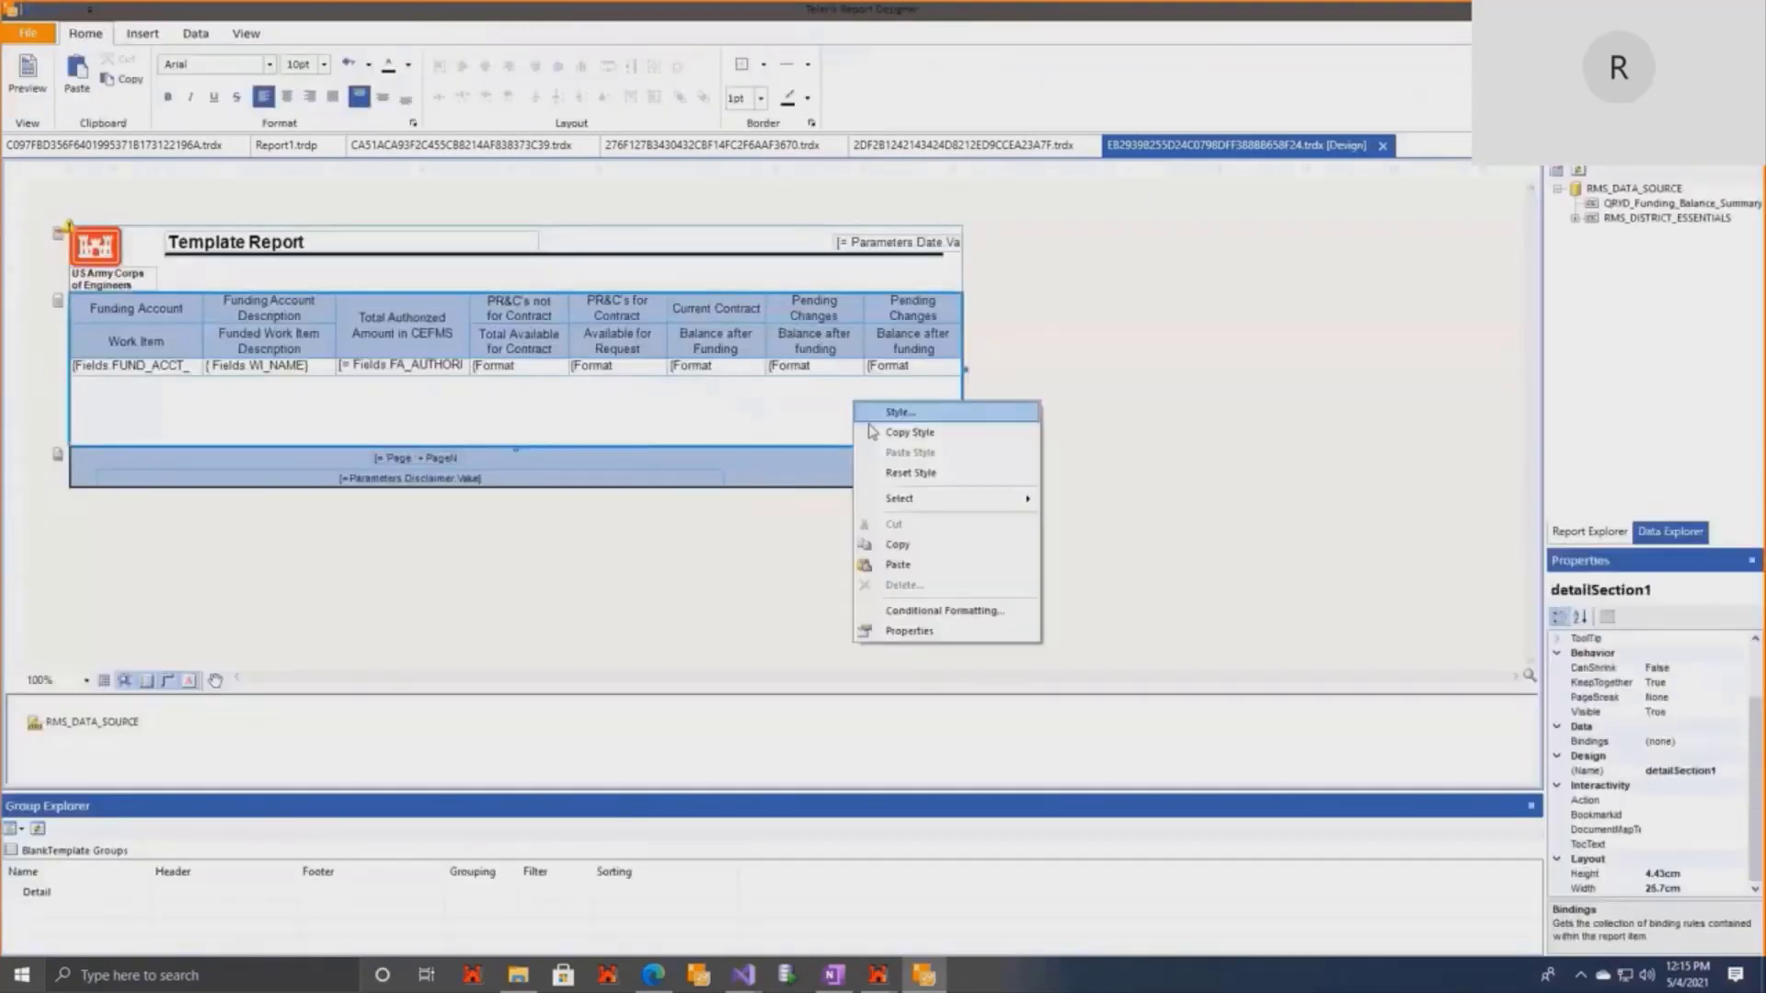
pyautogui.rightClick(692, 575)
pyautogui.click(789, 815)
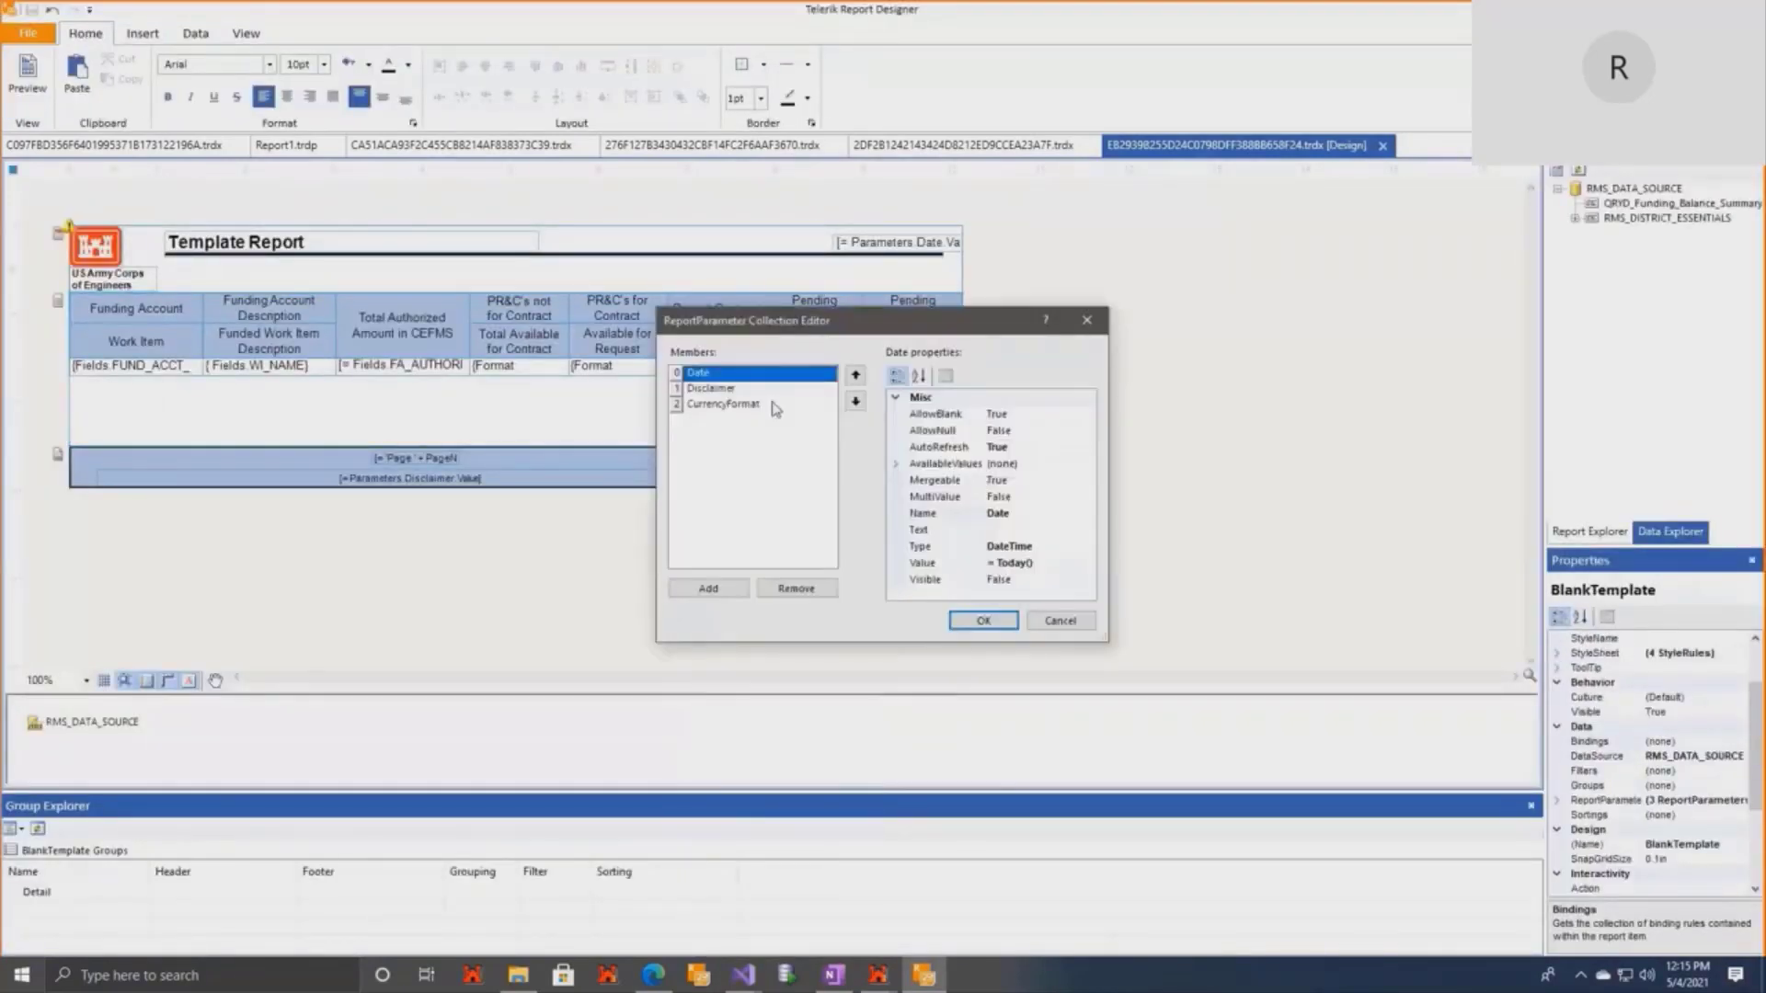
pyautogui.click(776, 408)
pyautogui.click(1092, 513)
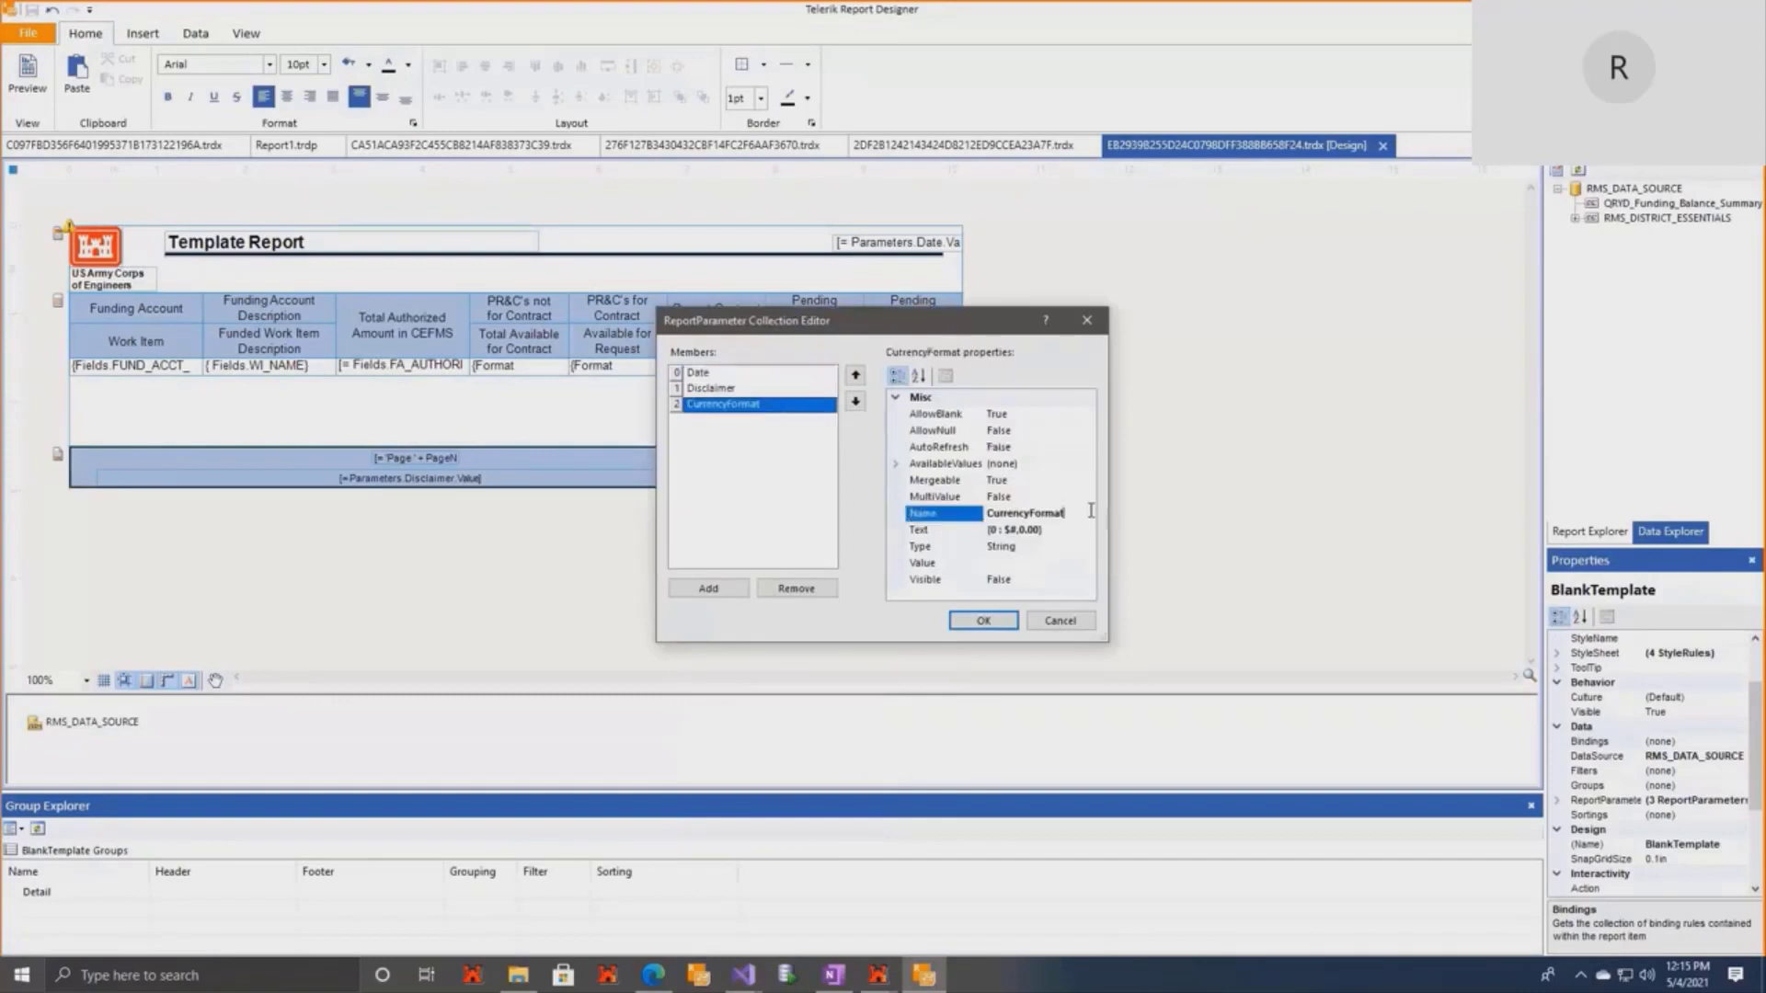
pyautogui.moveTo(1091, 511); pyautogui.dragTo(999, 518)
pyautogui.click(955, 531)
pyautogui.hotkey('ctrl', 'c')
pyautogui.click(1031, 560)
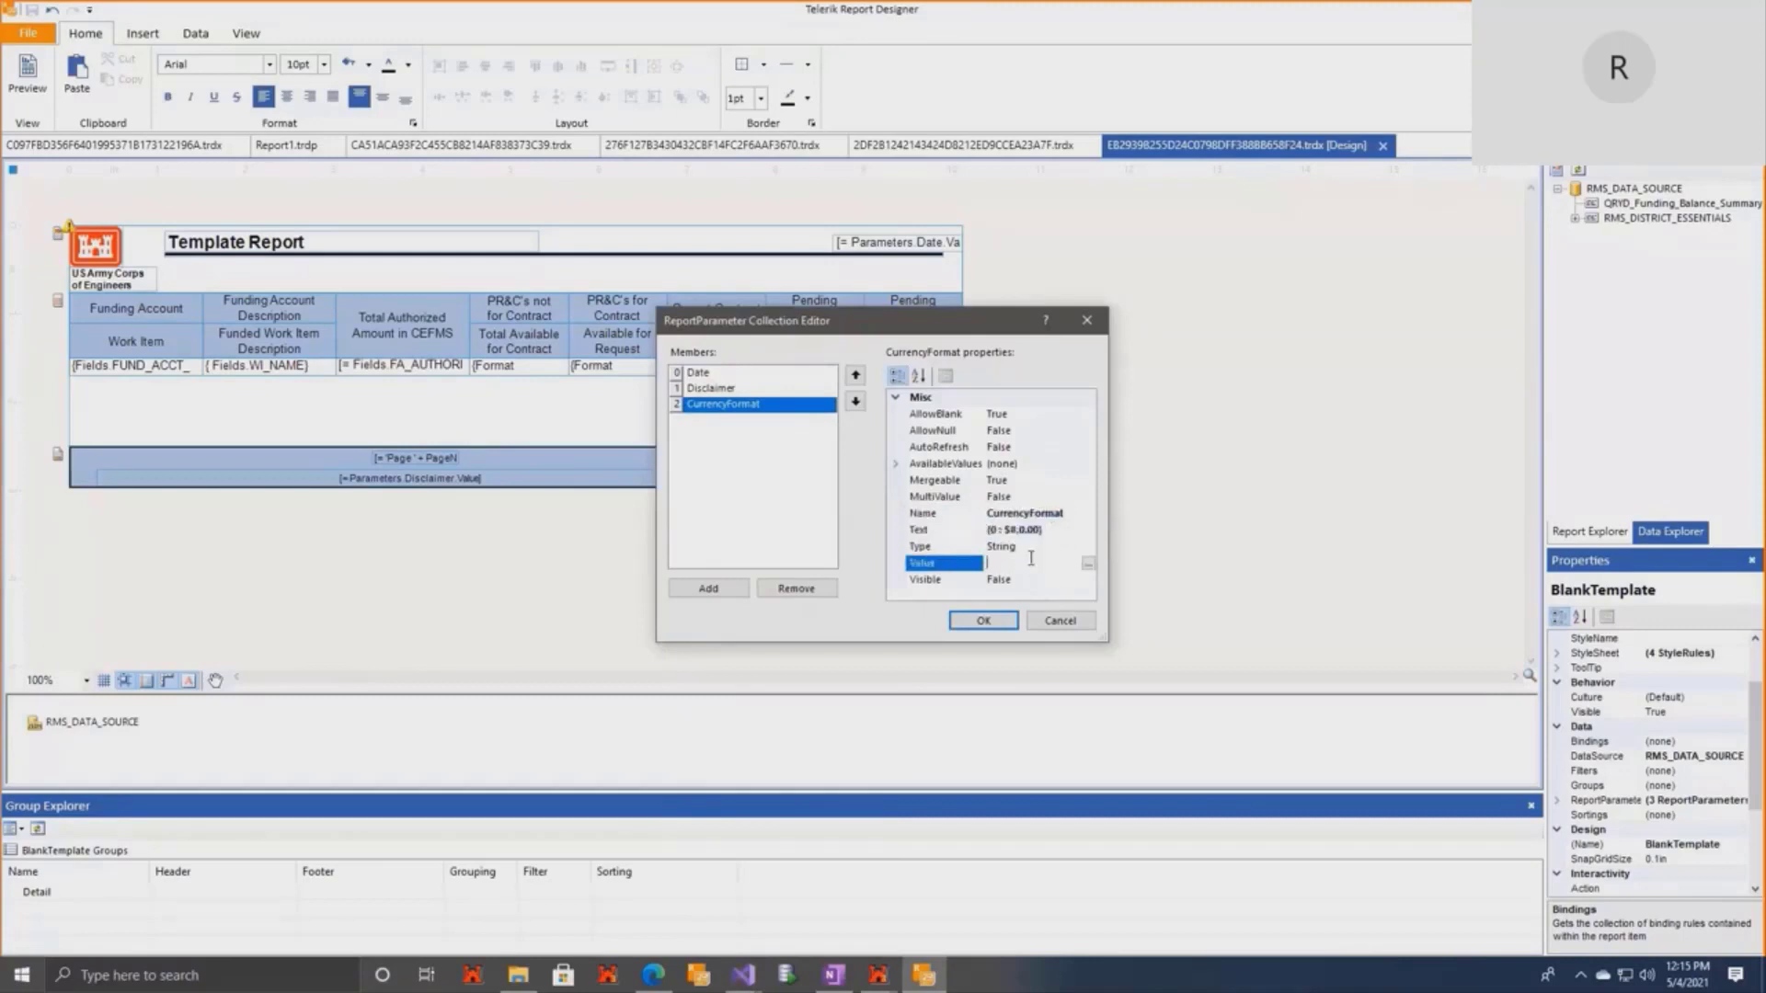
pyautogui.hotkey('ctrl', 'v')
pyautogui.click(1003, 624)
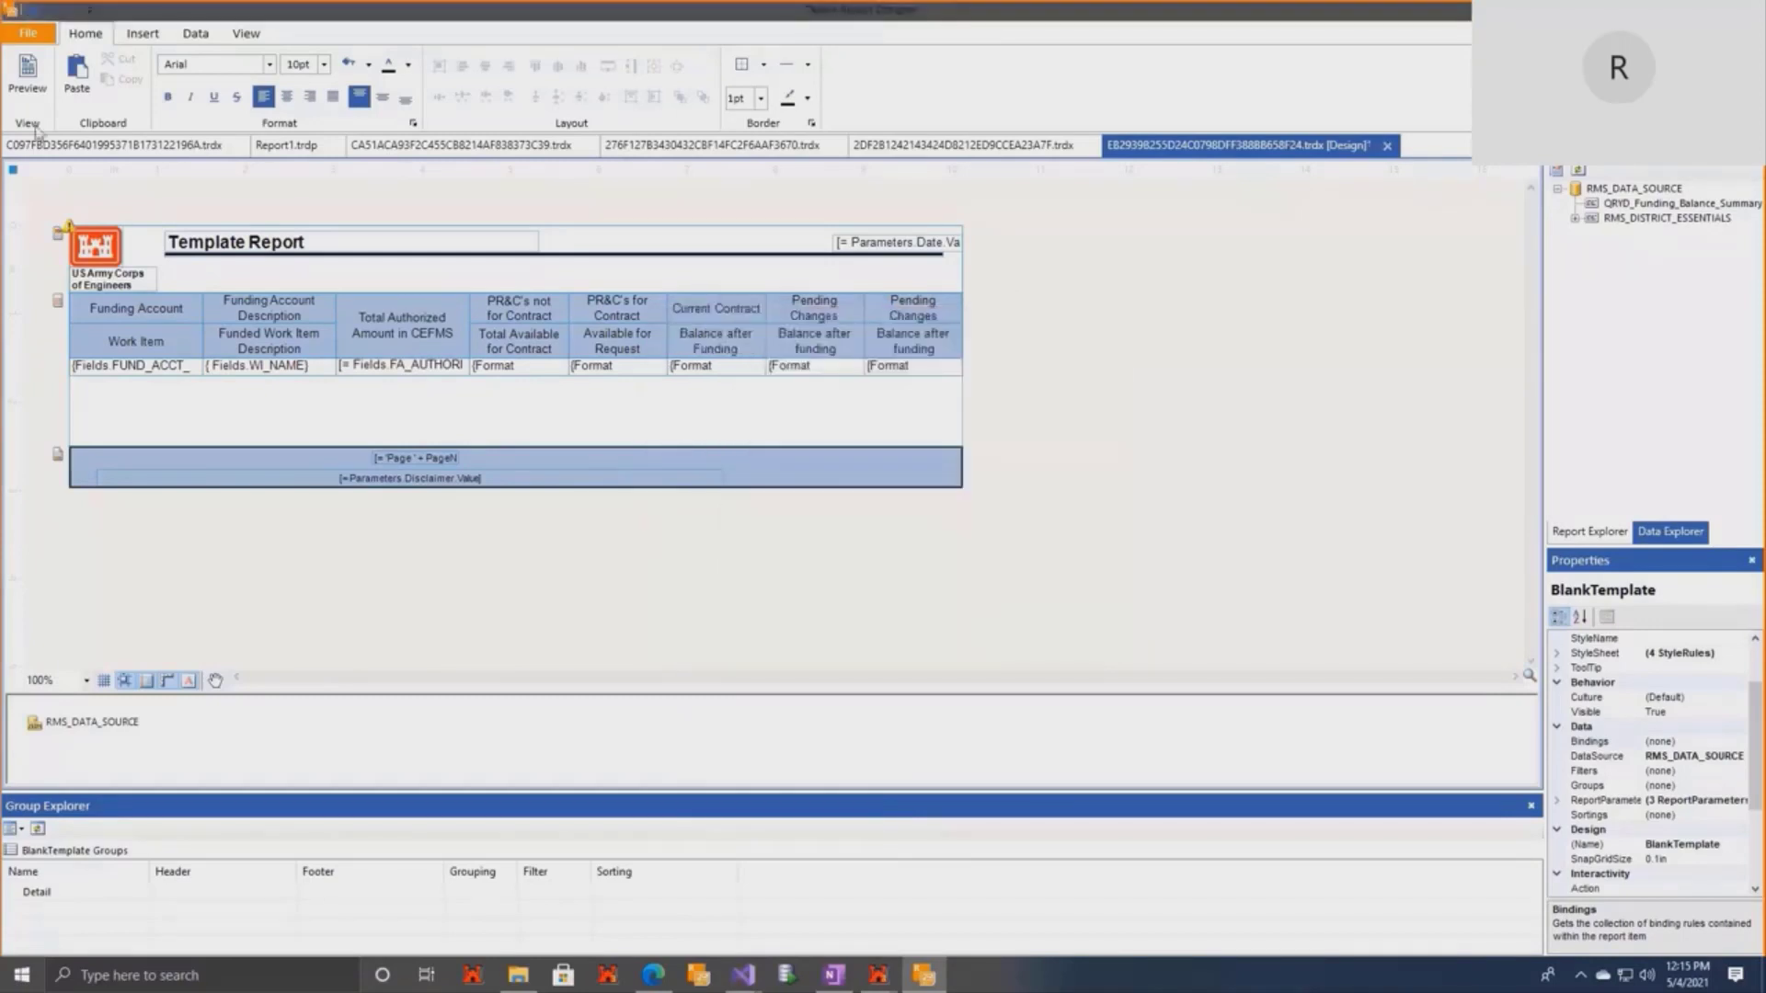
# Preview the report again and recheck the CurrencyFormat parameter's Text and Value.
pyautogui.click(27, 73)
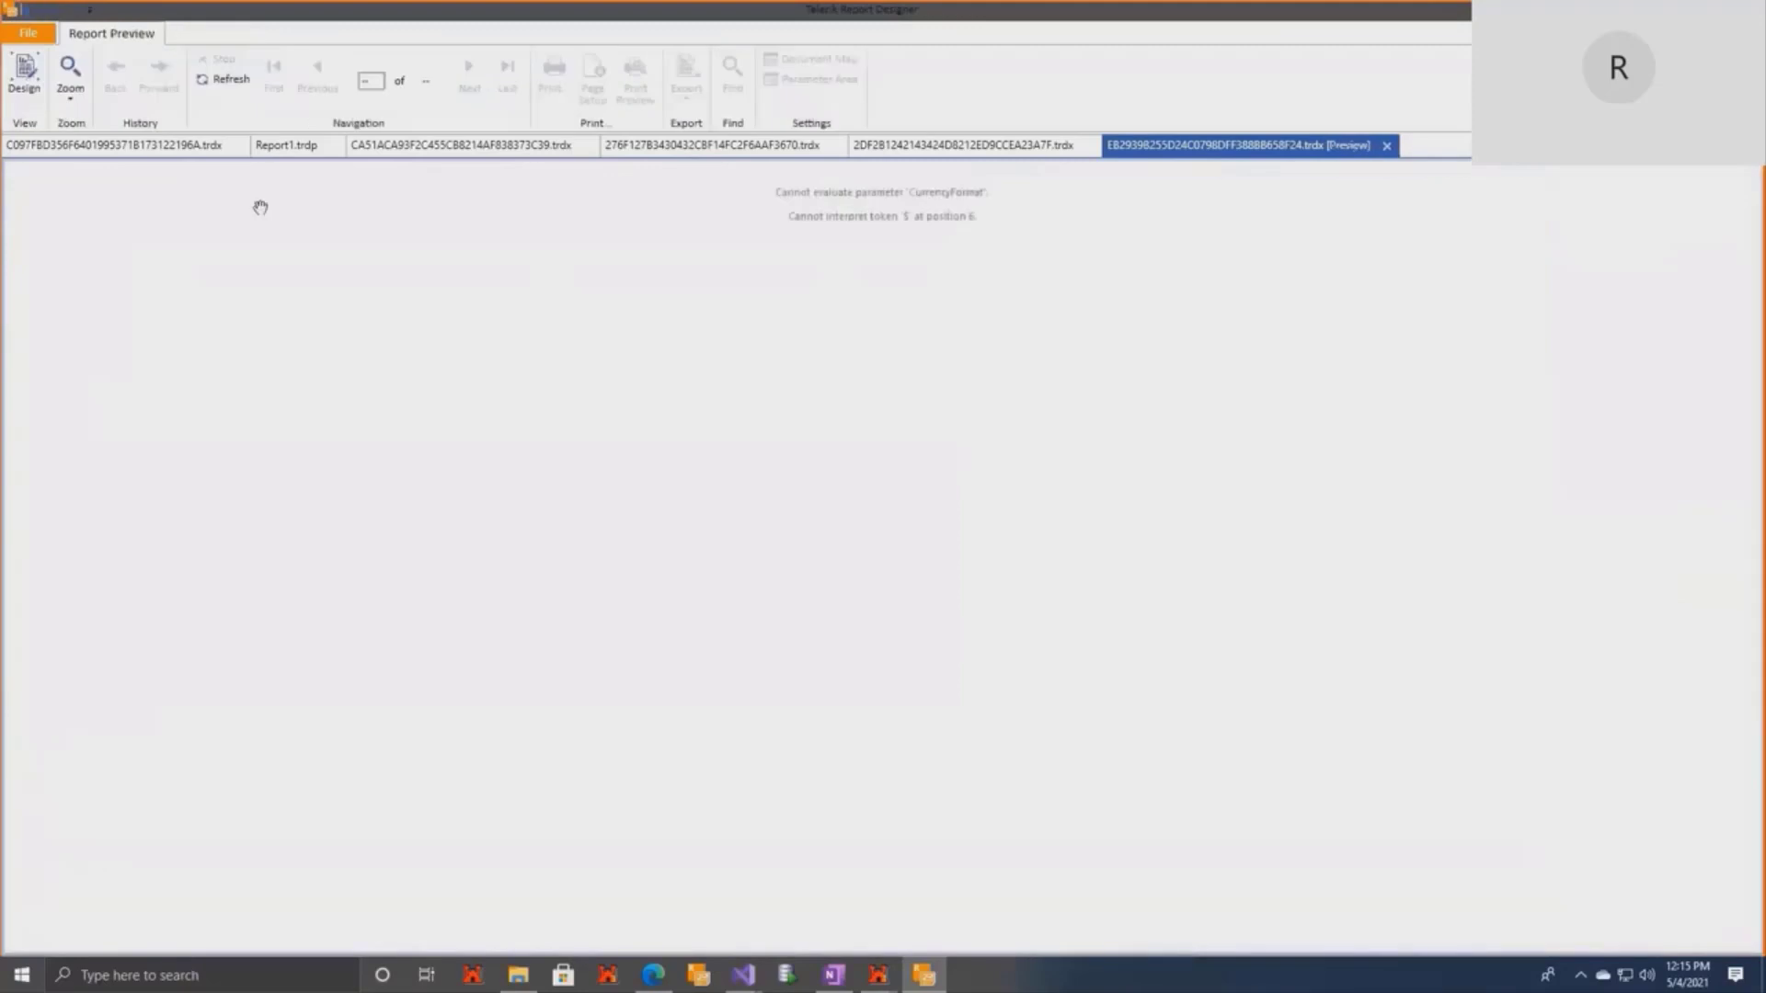
pyautogui.click(24, 73)
pyautogui.rightClick(1108, 425)
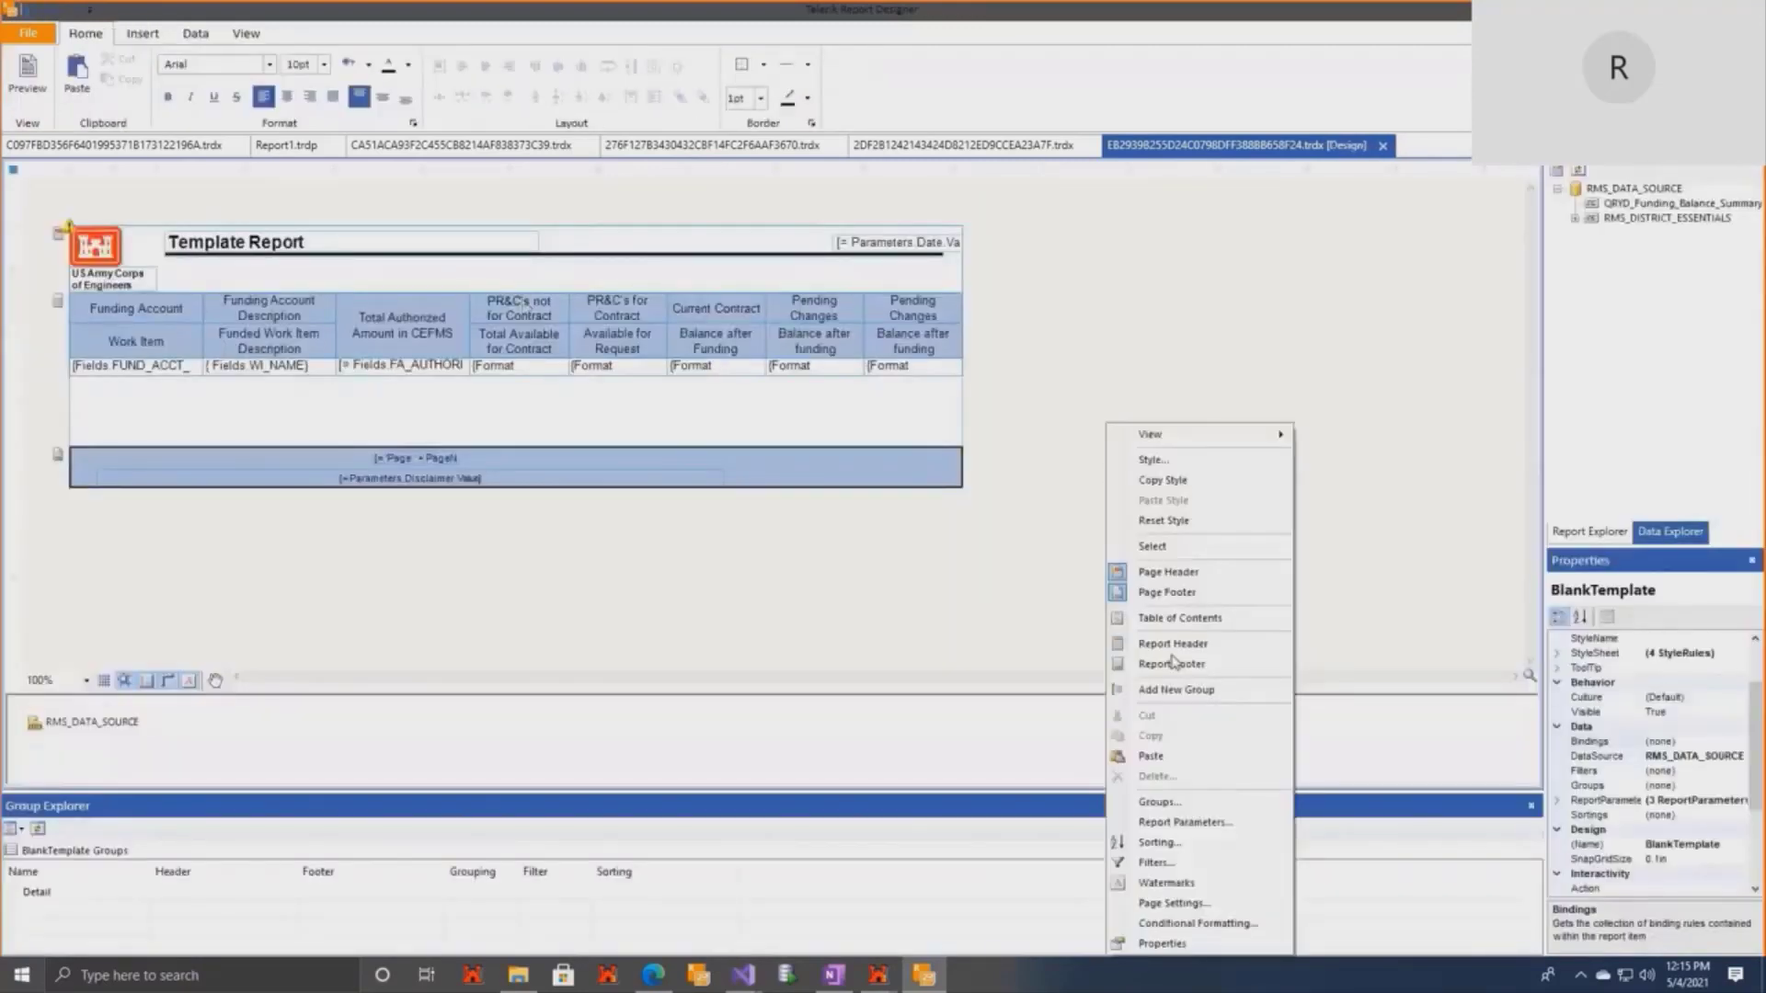
pyautogui.click(1186, 822)
pyautogui.click(754, 405)
pyautogui.click(1050, 531)
pyautogui.click(1048, 563)
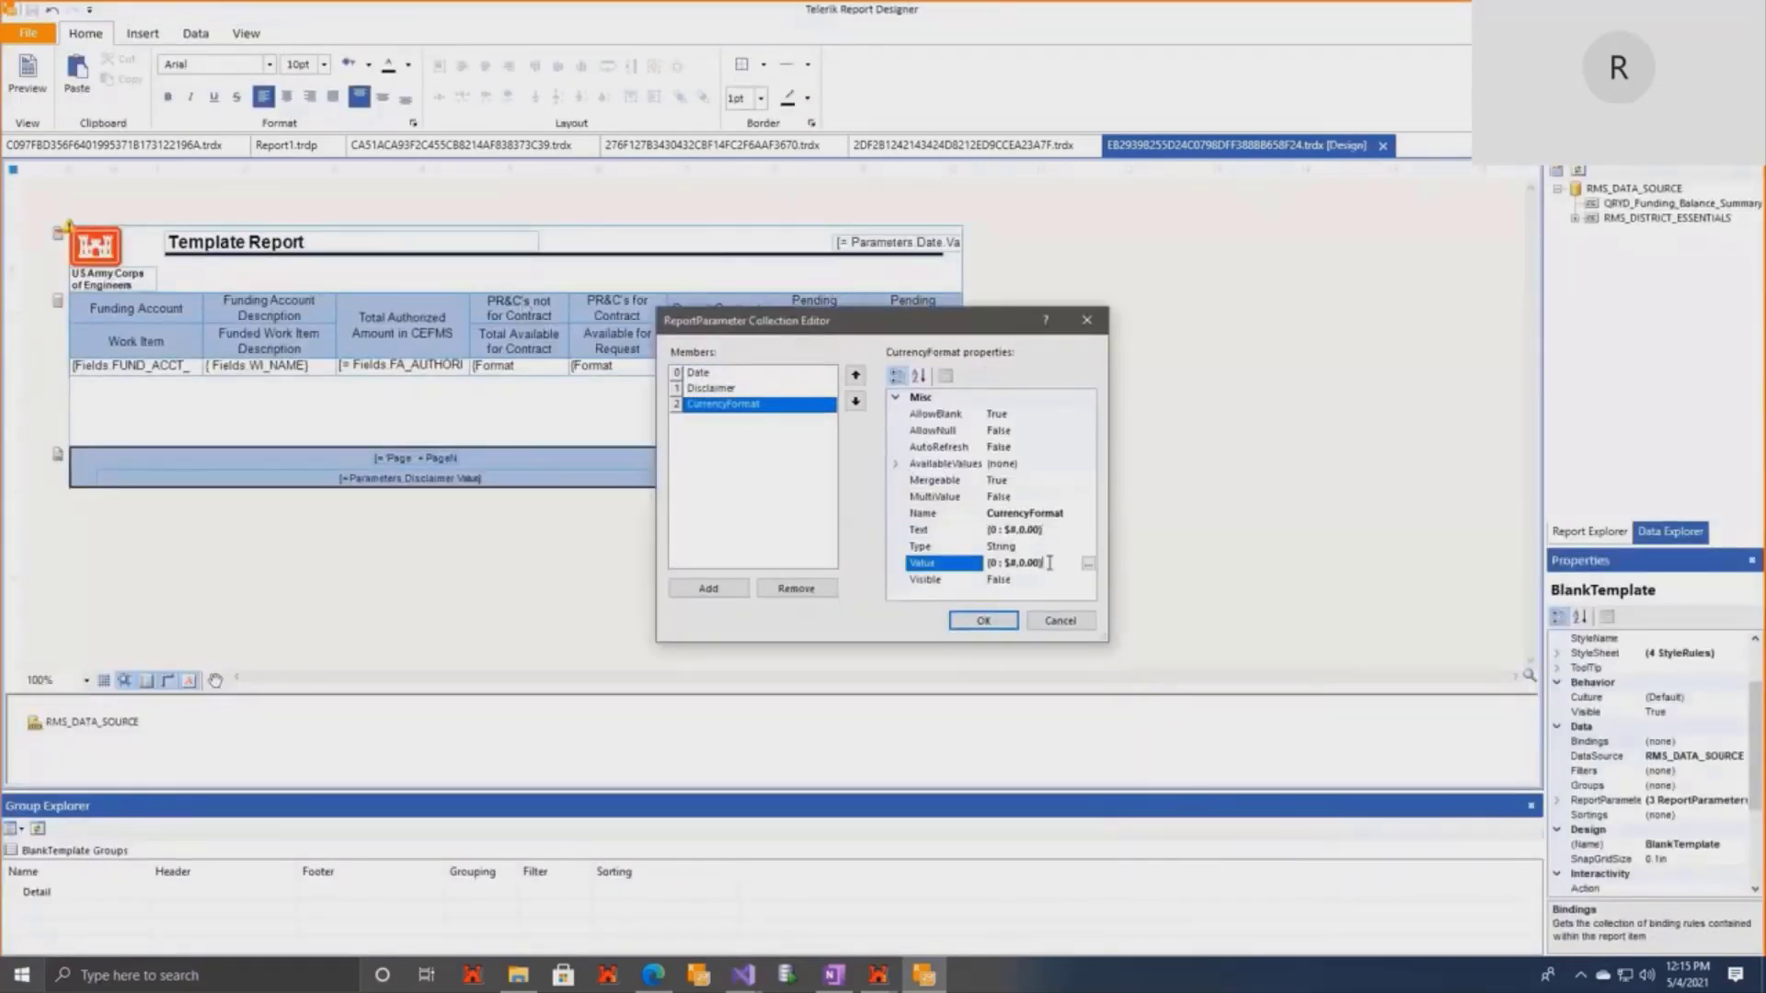
pyautogui.click(1061, 621)
# Examine the detail cells, including the expression under the PR&C's not for Contract column.
pyautogui.click(135, 364)
pyautogui.rightClick(134, 363)
pyautogui.click(212, 718)
pyautogui.click(1040, 610)
pyautogui.rightClick(407, 365)
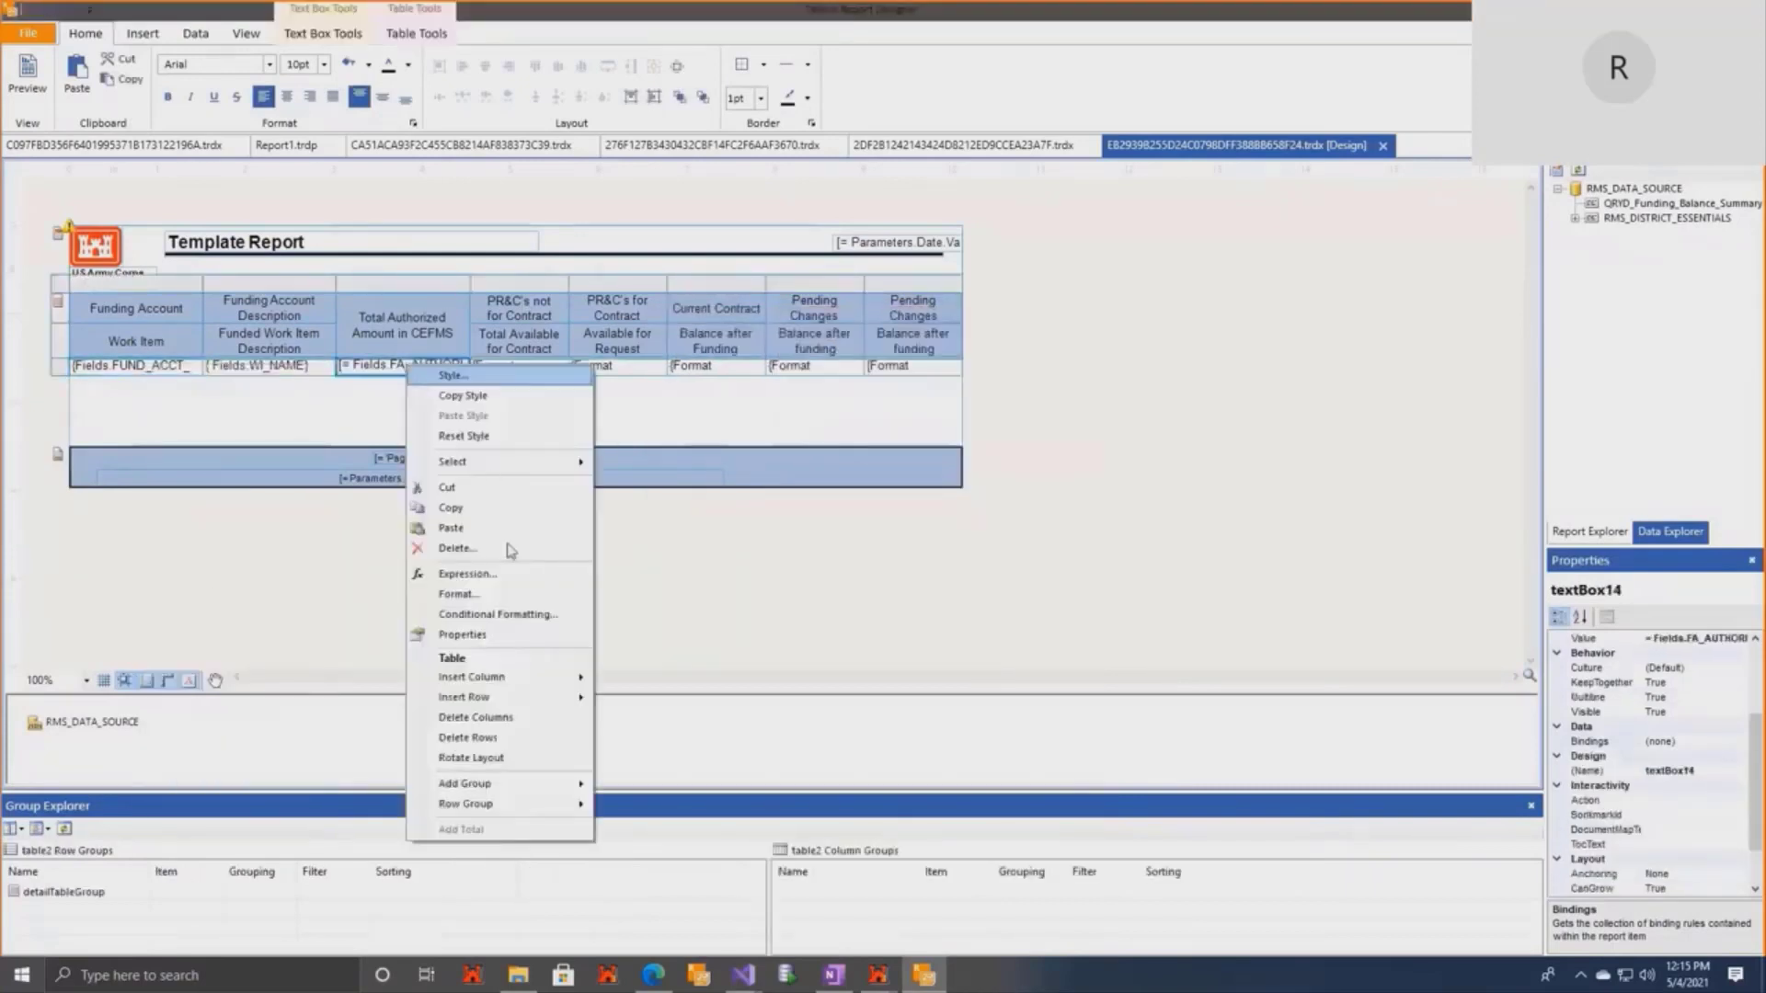
pyautogui.rightClick(518, 367)
pyautogui.click(575, 582)
pyautogui.click(1654, 217)
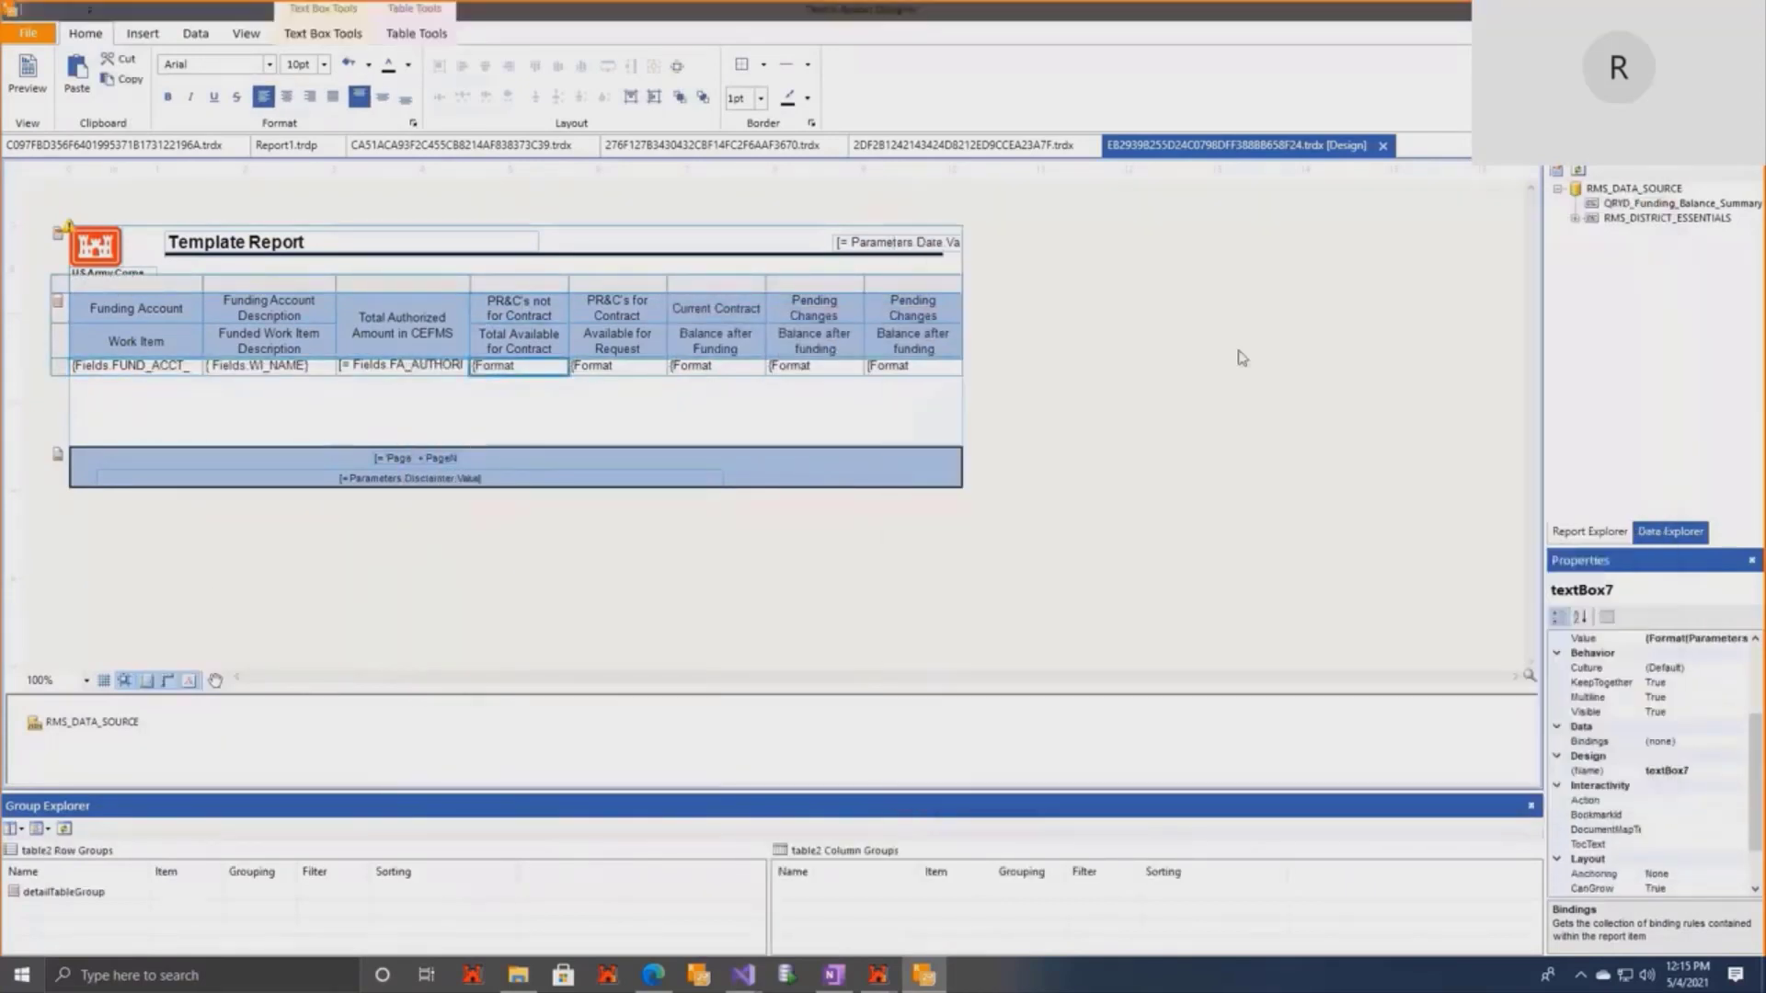
# Clear the CurrencyFormat parameter's Text, apply the parameters, and preview the report's detail rows.
pyautogui.rightClick(1002, 389)
pyautogui.click(1072, 822)
pyautogui.click(760, 404)
pyautogui.moveTo(1047, 531); pyautogui.dragTo(981, 533)
pyautogui.press('Delete')
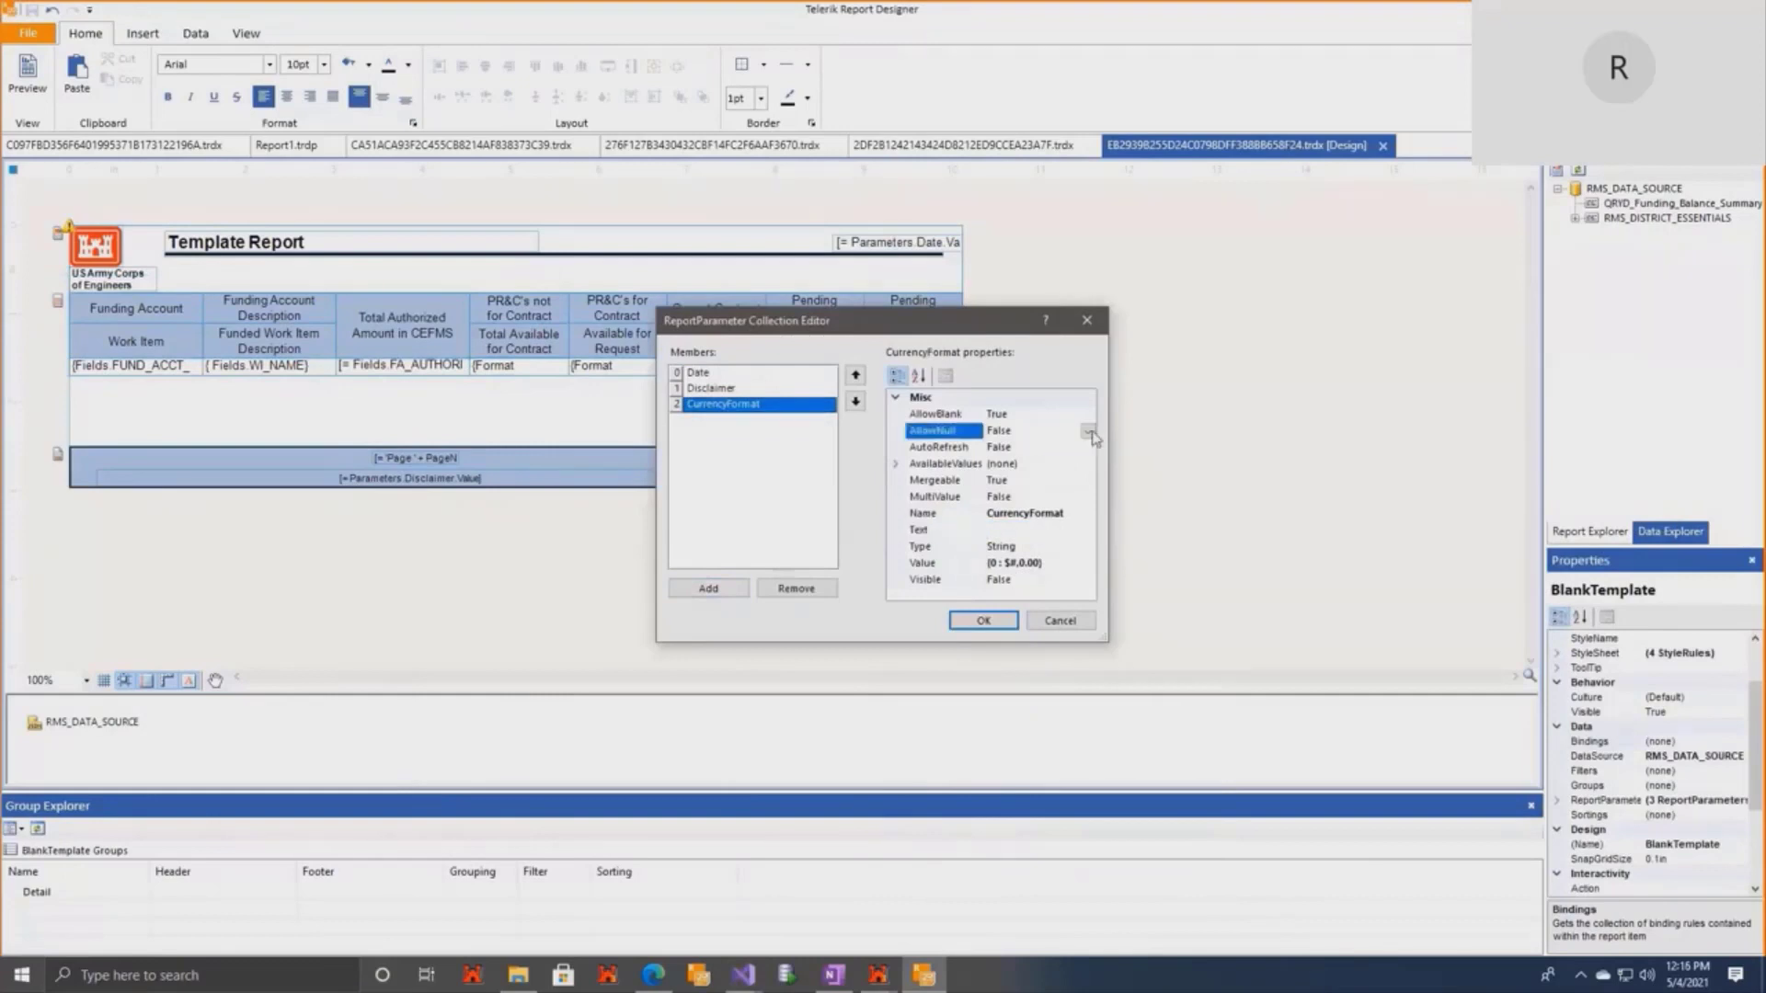
pyautogui.click(983, 621)
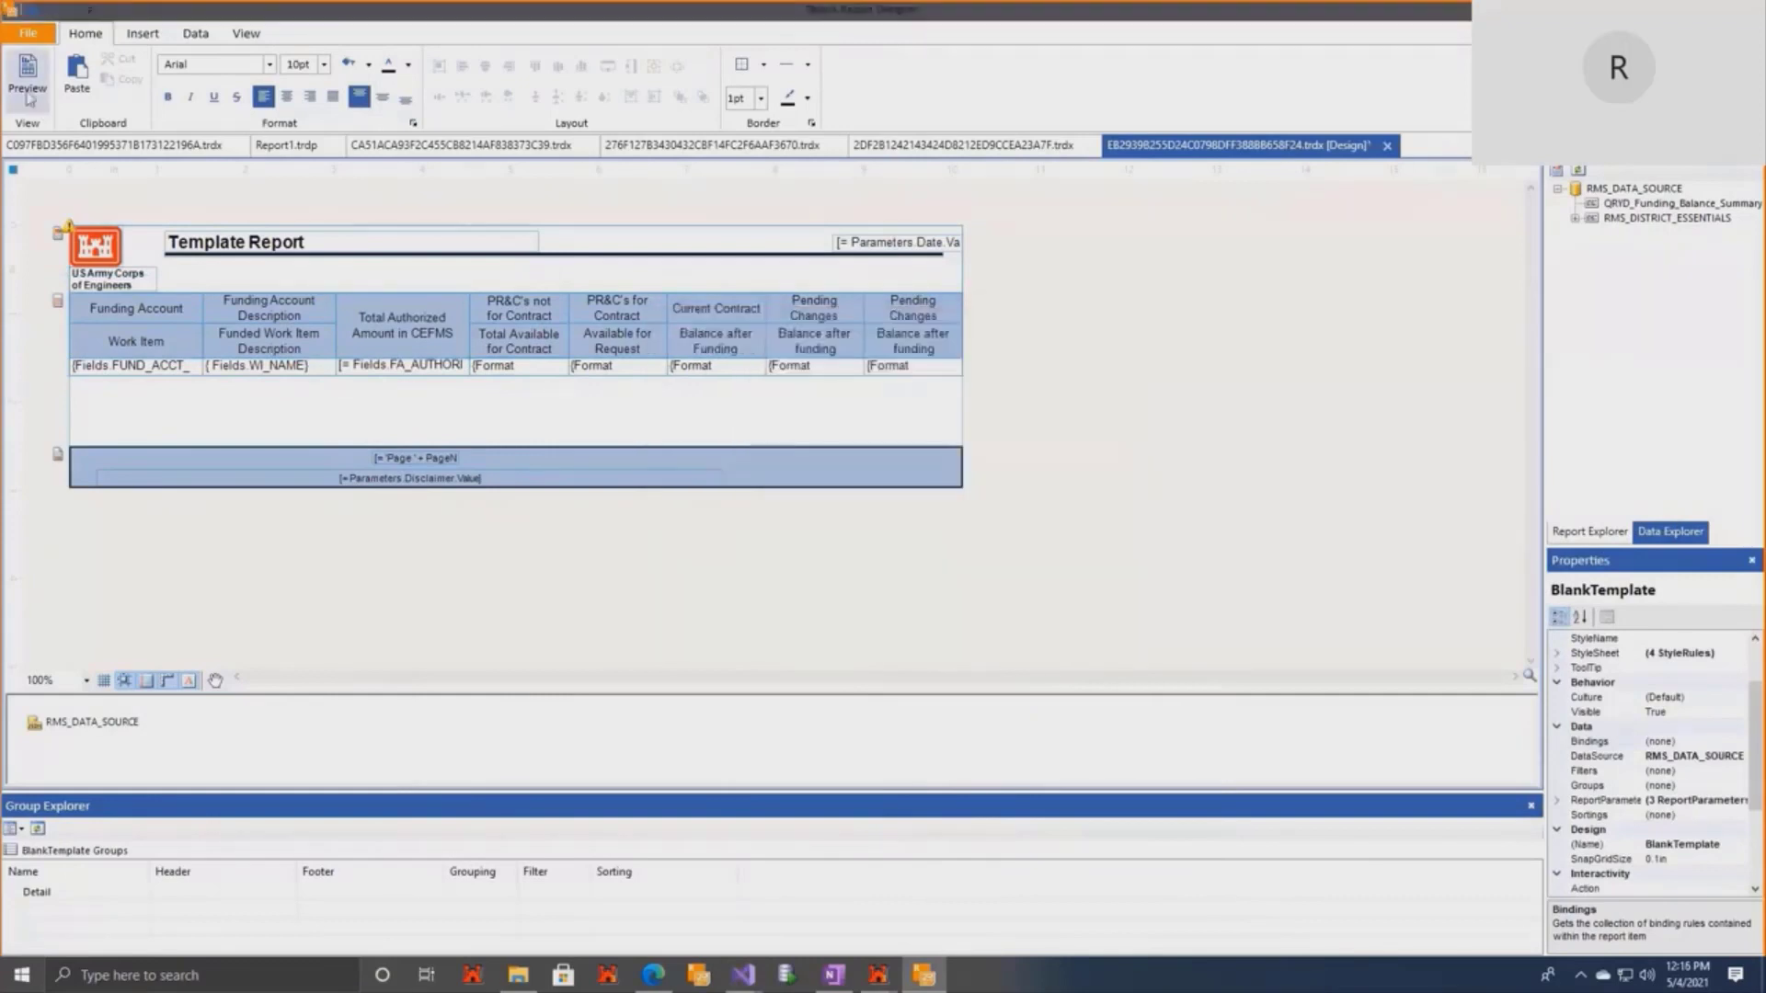
pyautogui.click(27, 74)
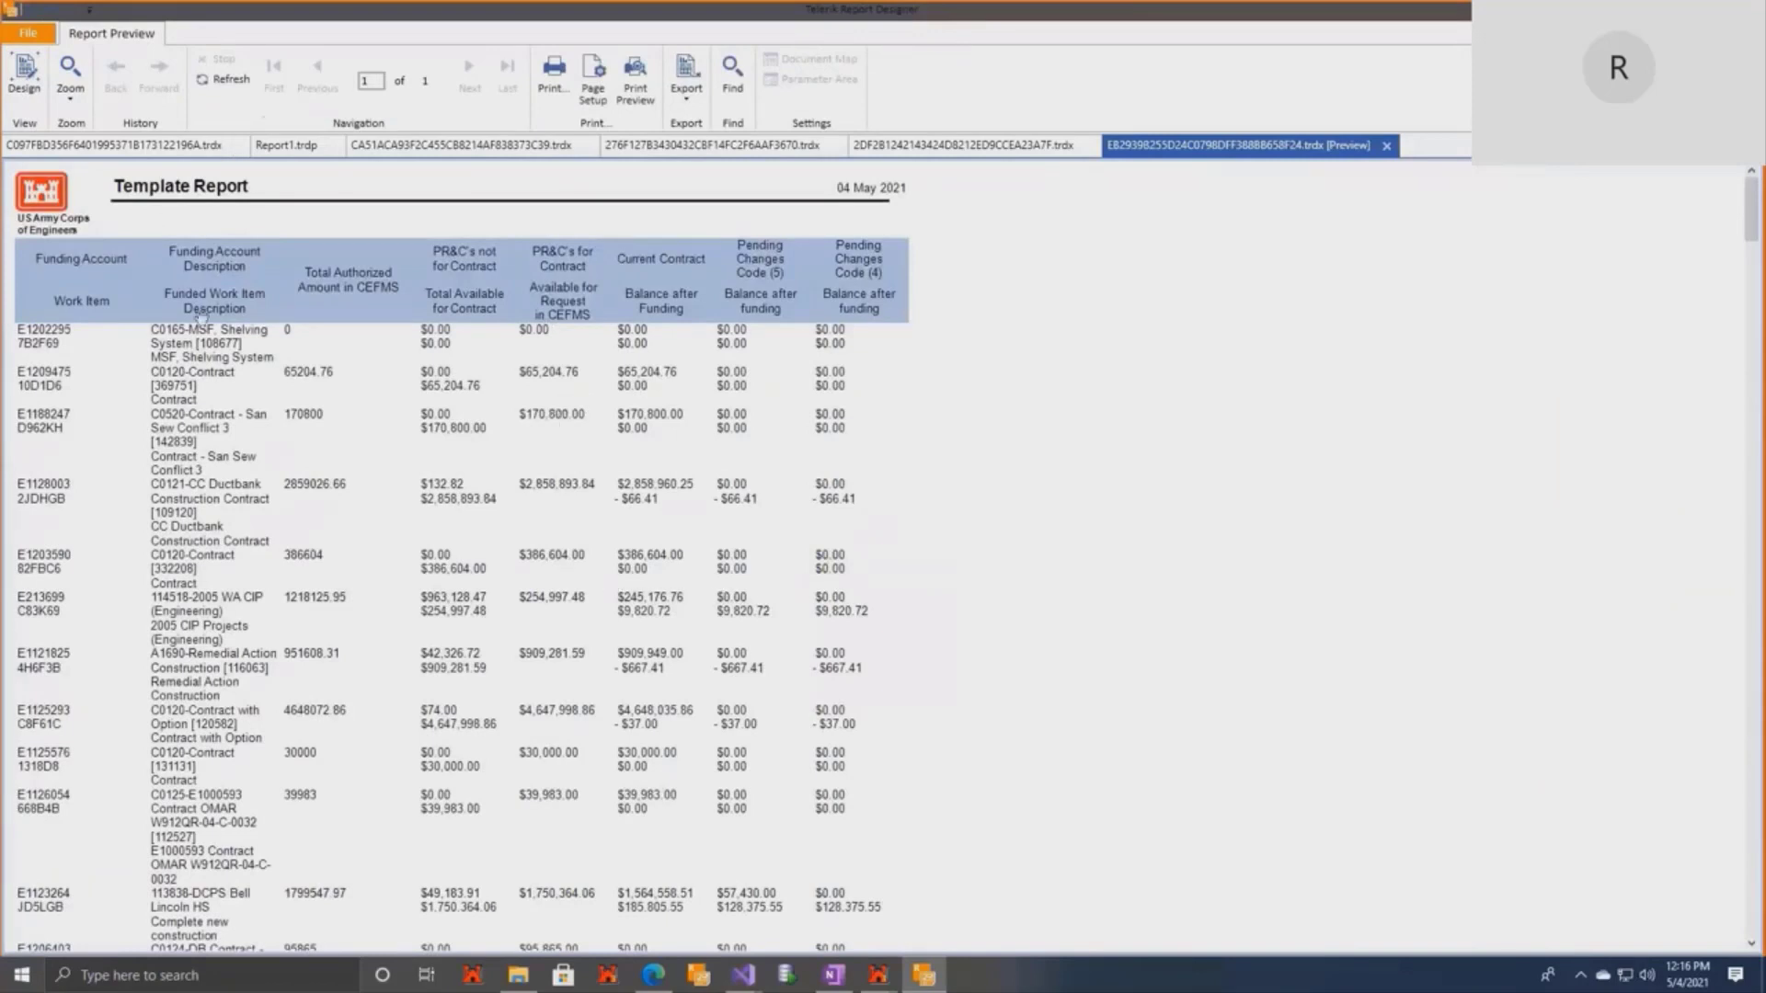
pyautogui.scroll(-10, 227, 476)
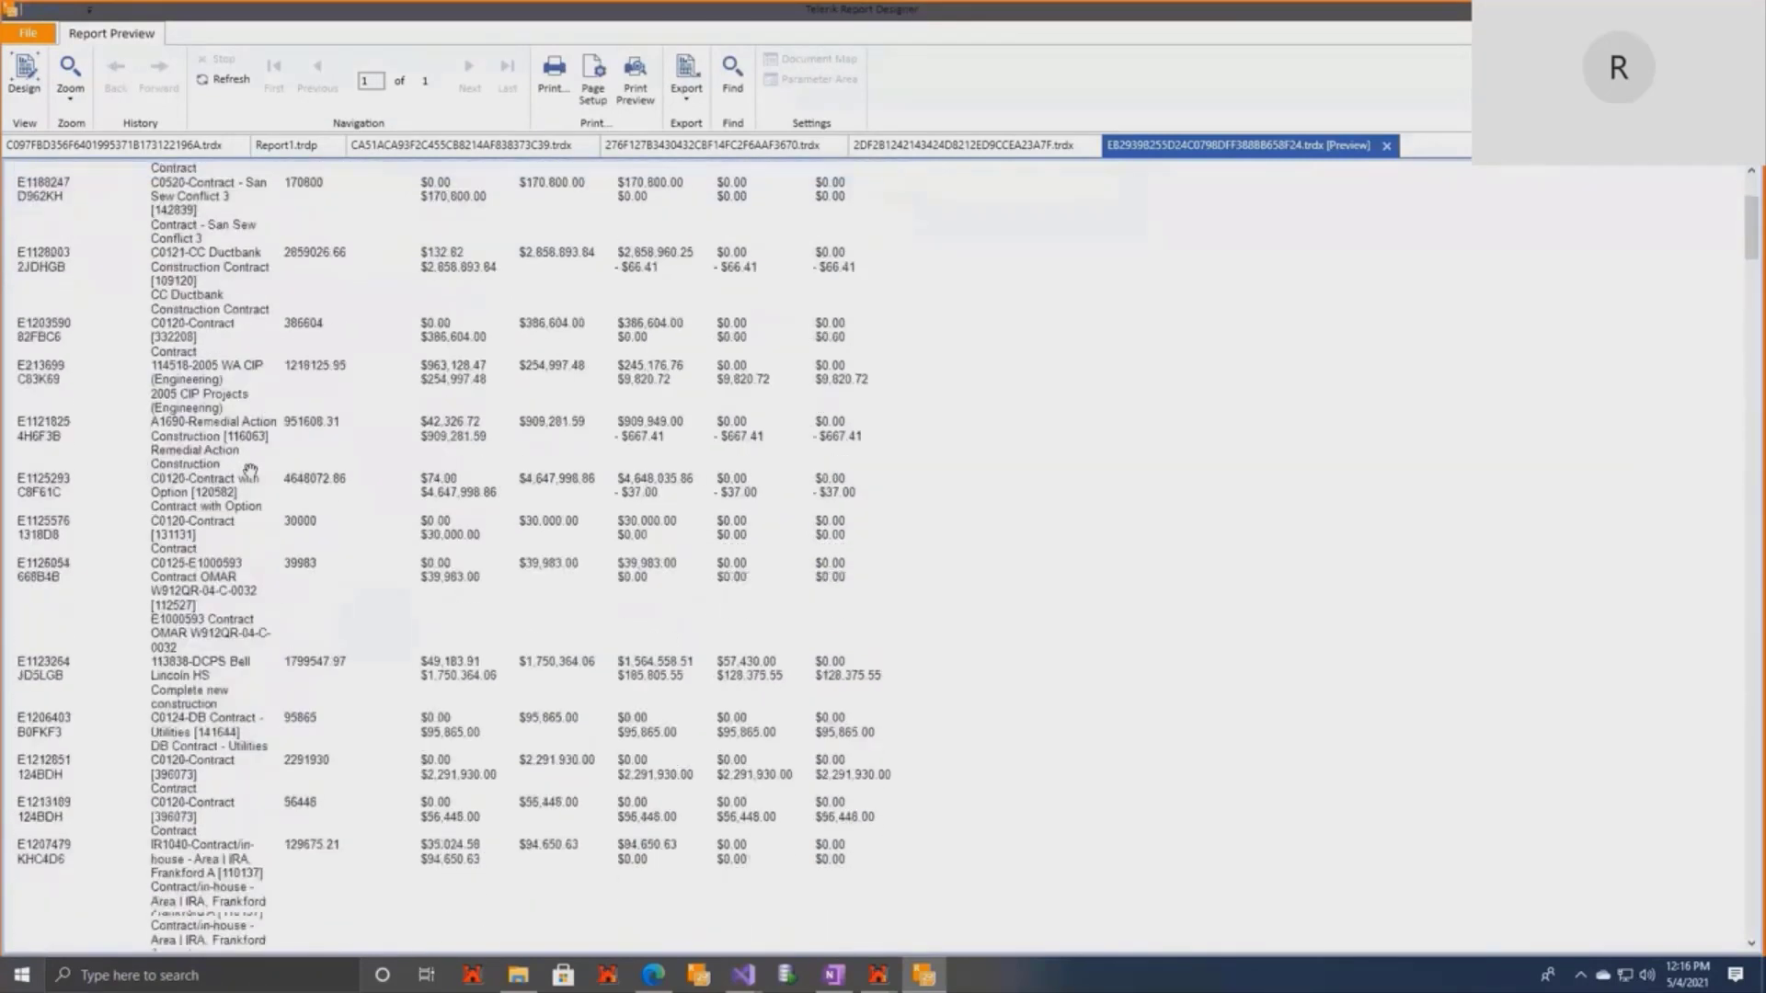
# Return to the report design and apply borders to all cells of the funding table.
pyautogui.scroll(10, 284, 590)
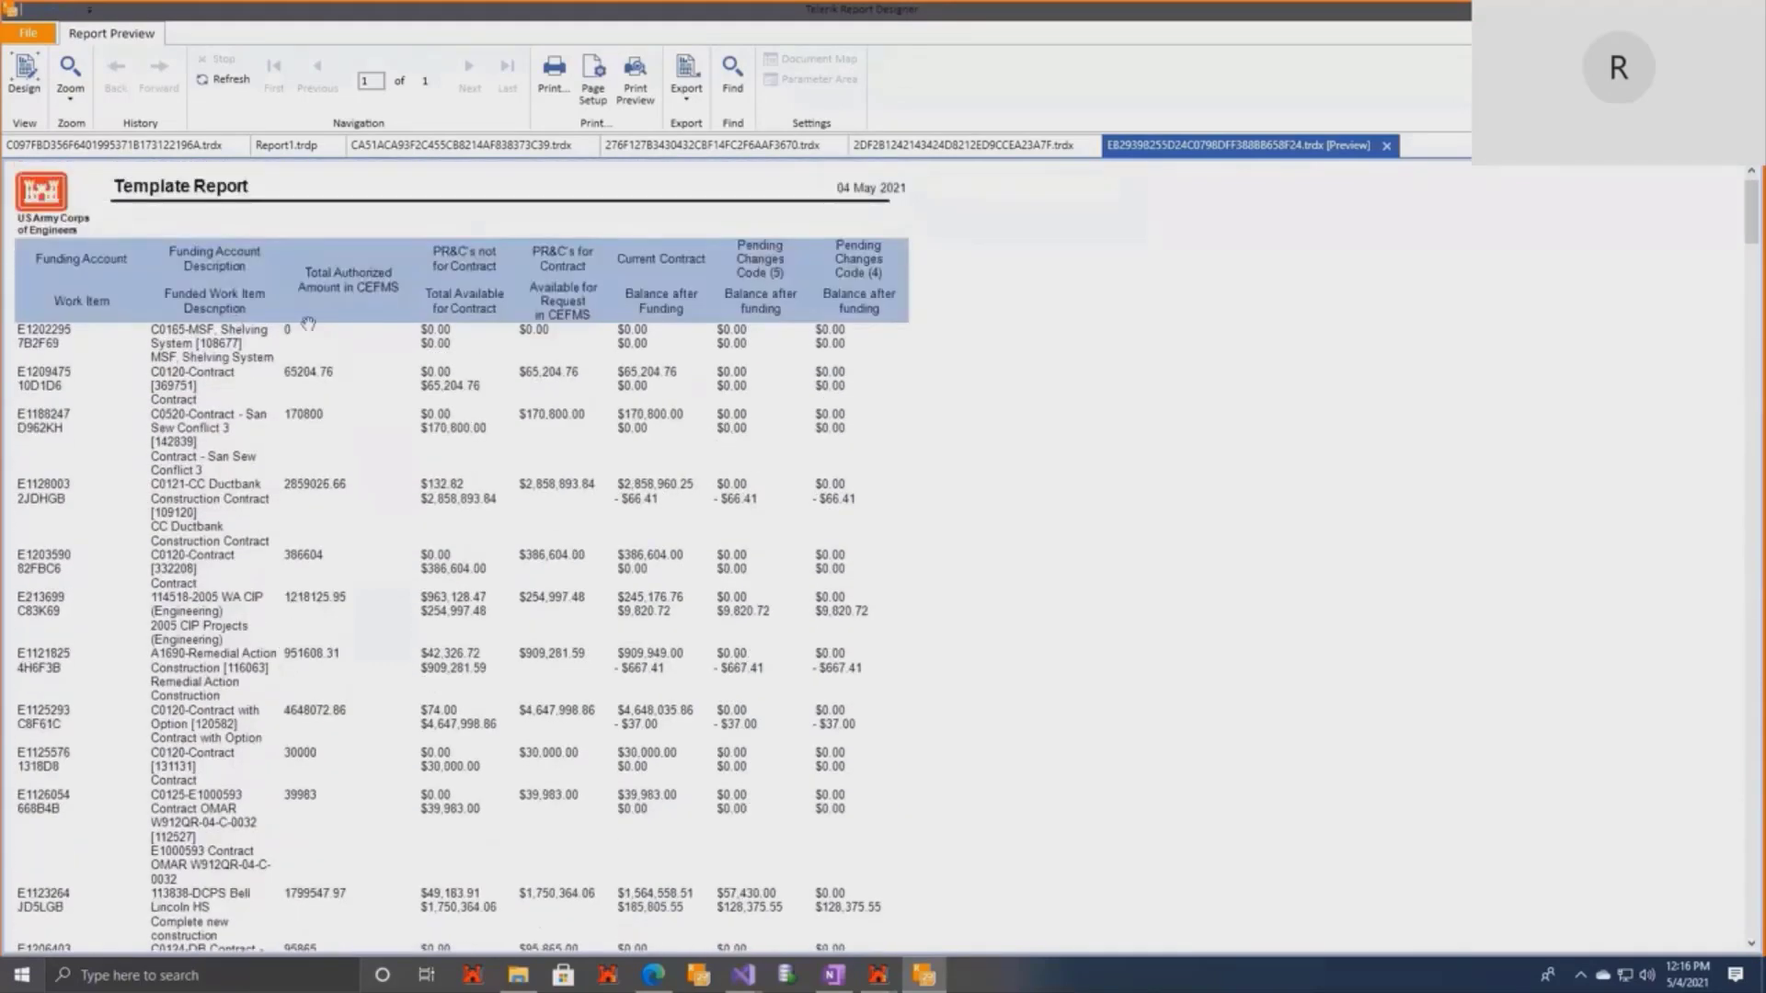
pyautogui.click(25, 75)
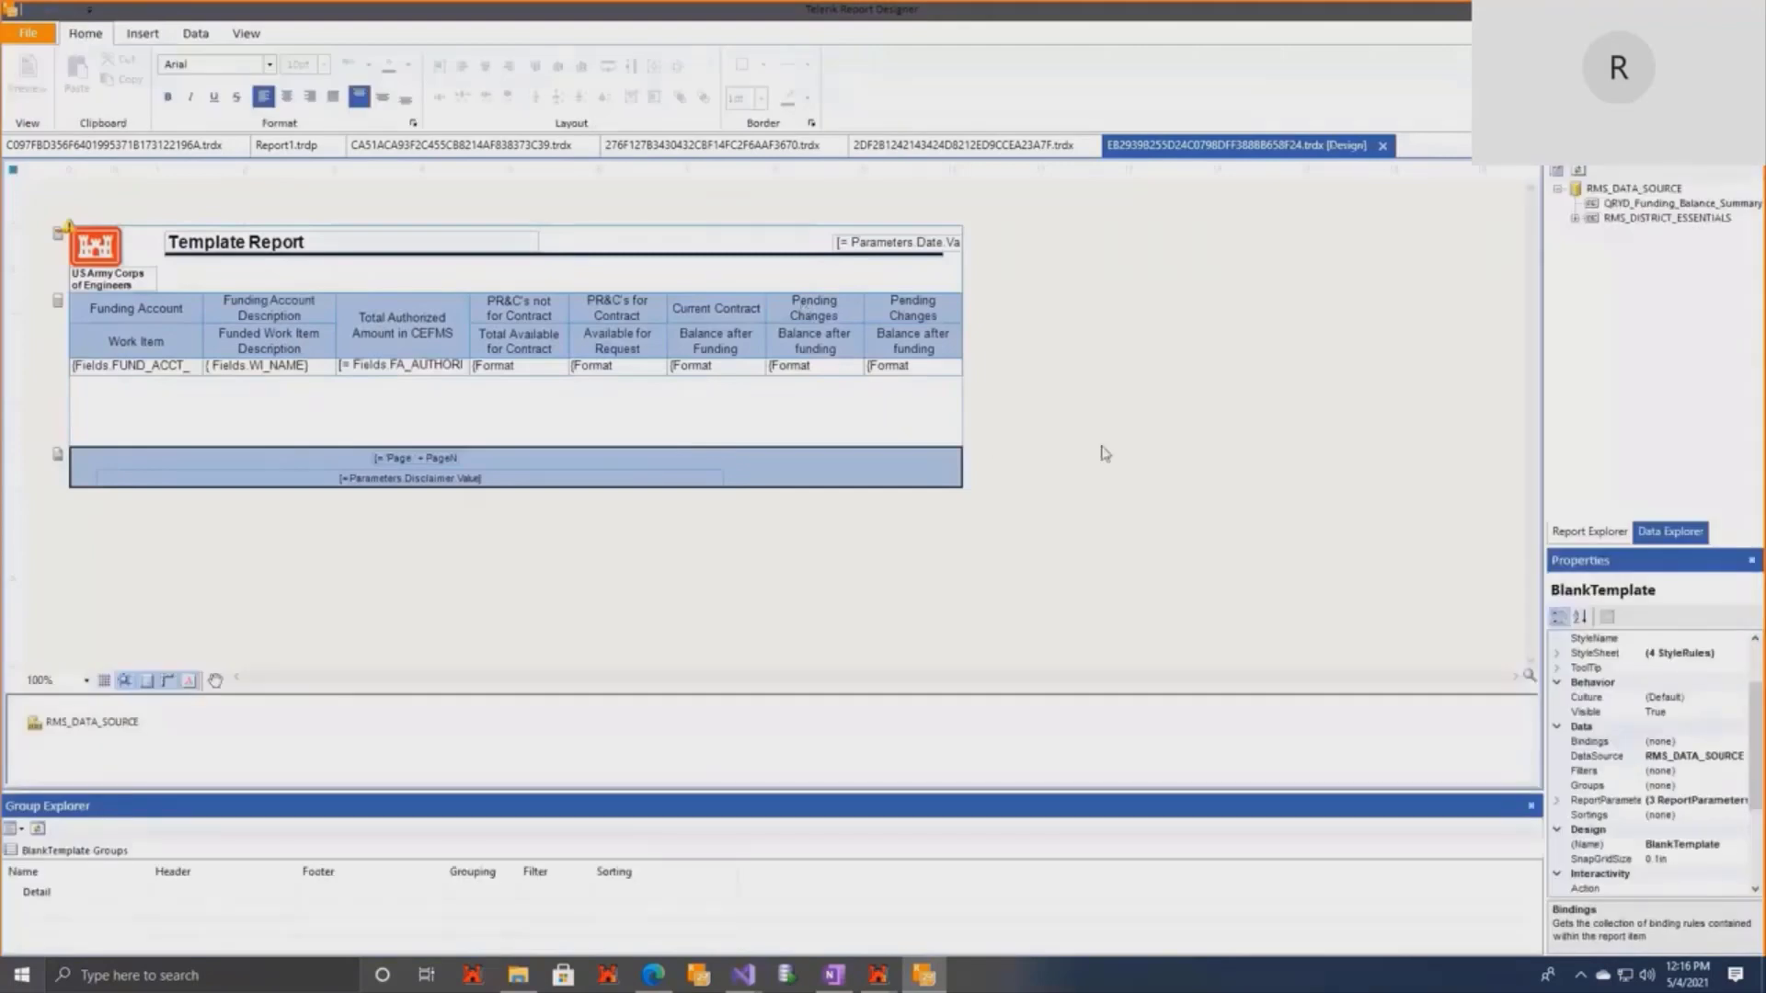
pyautogui.click(941, 370)
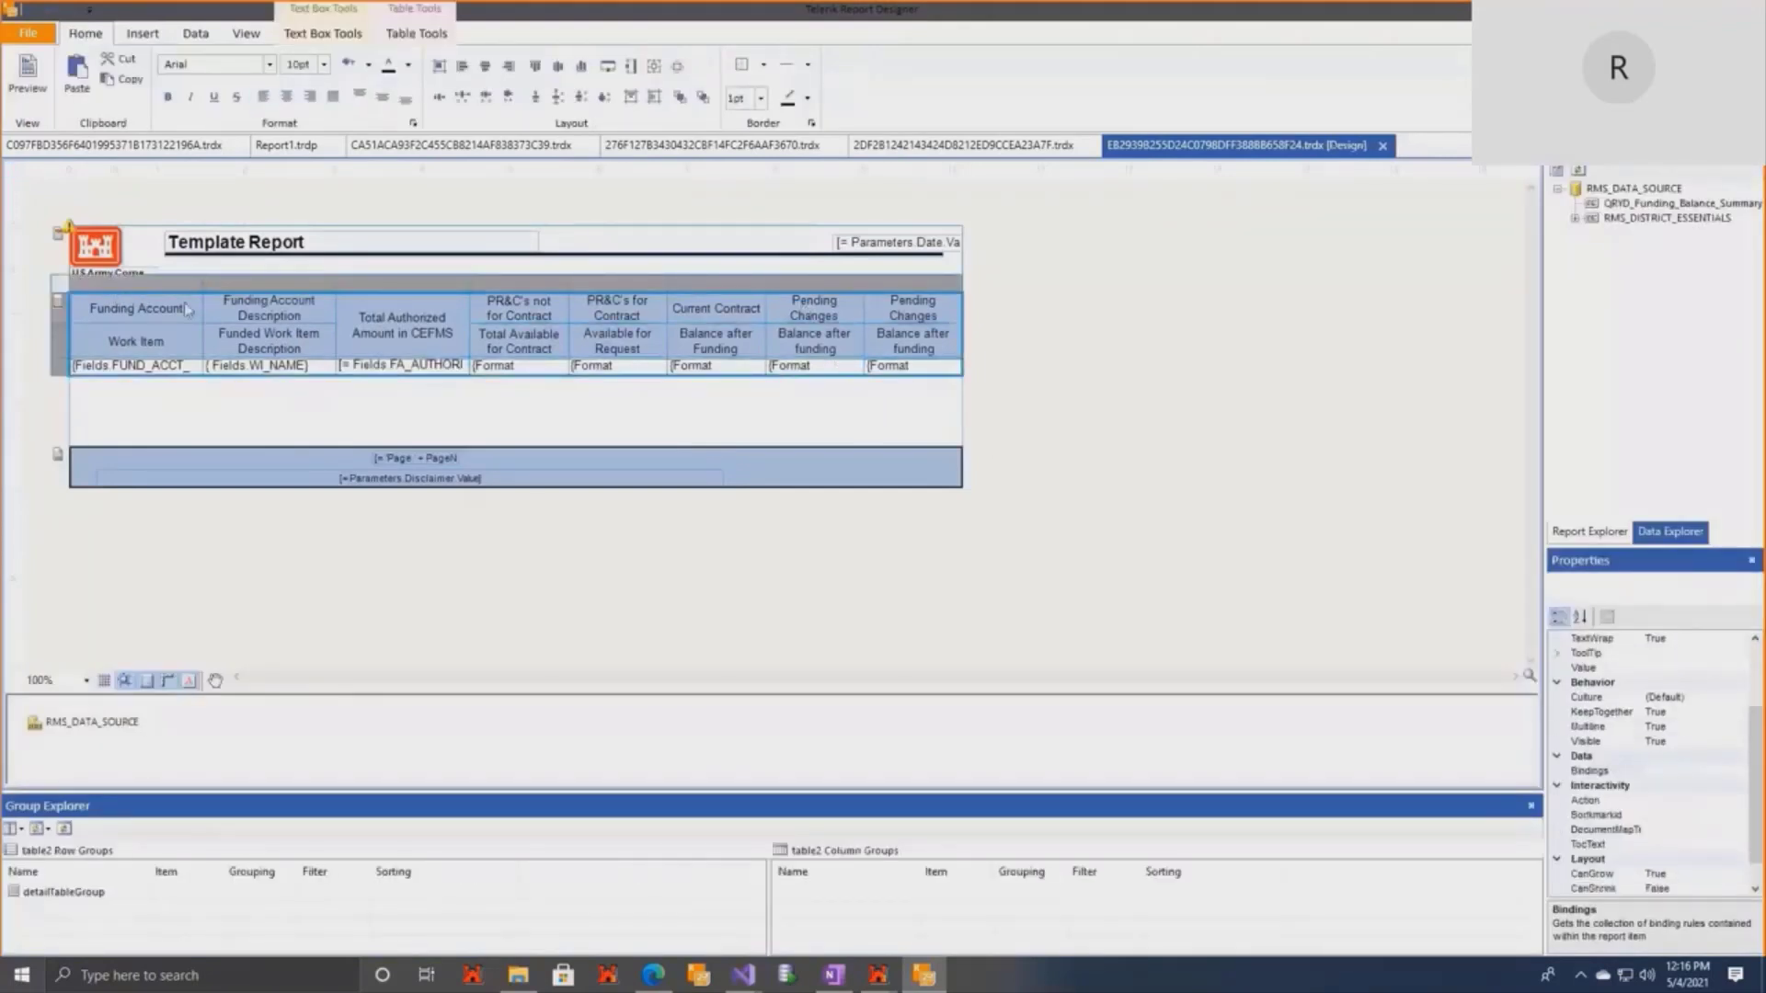
pyautogui.click(740, 70)
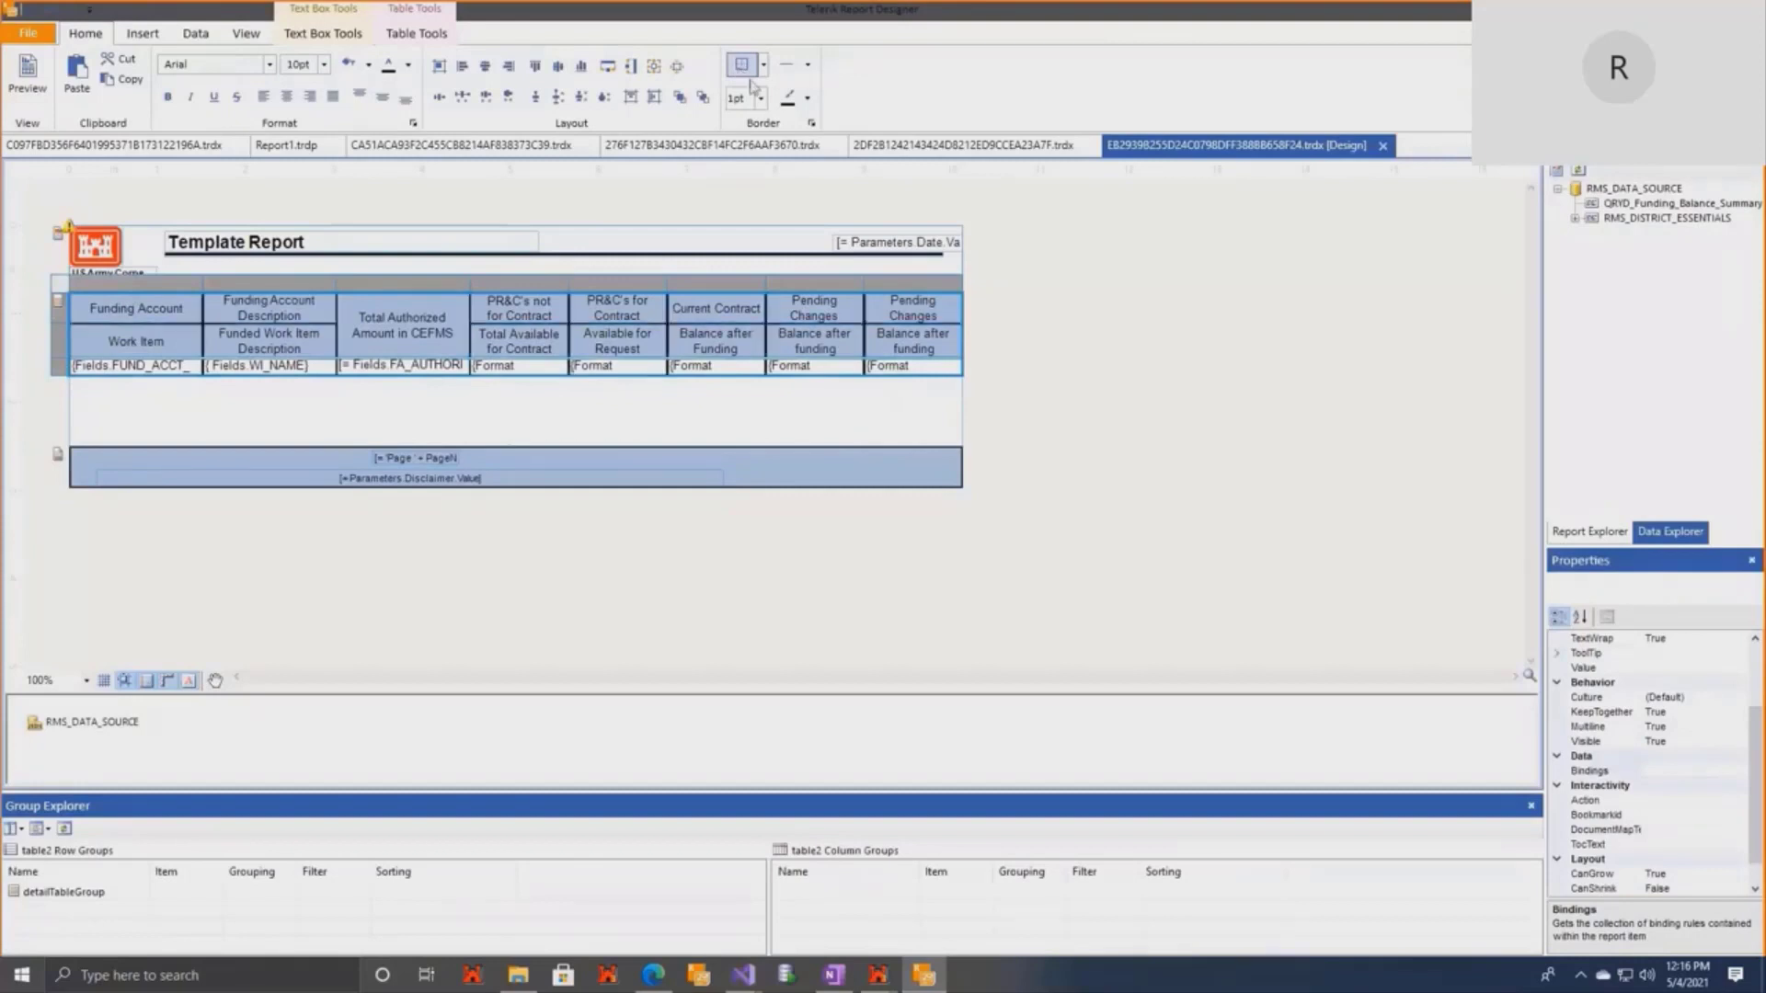
pyautogui.click(1082, 406)
pyautogui.click(120, 417)
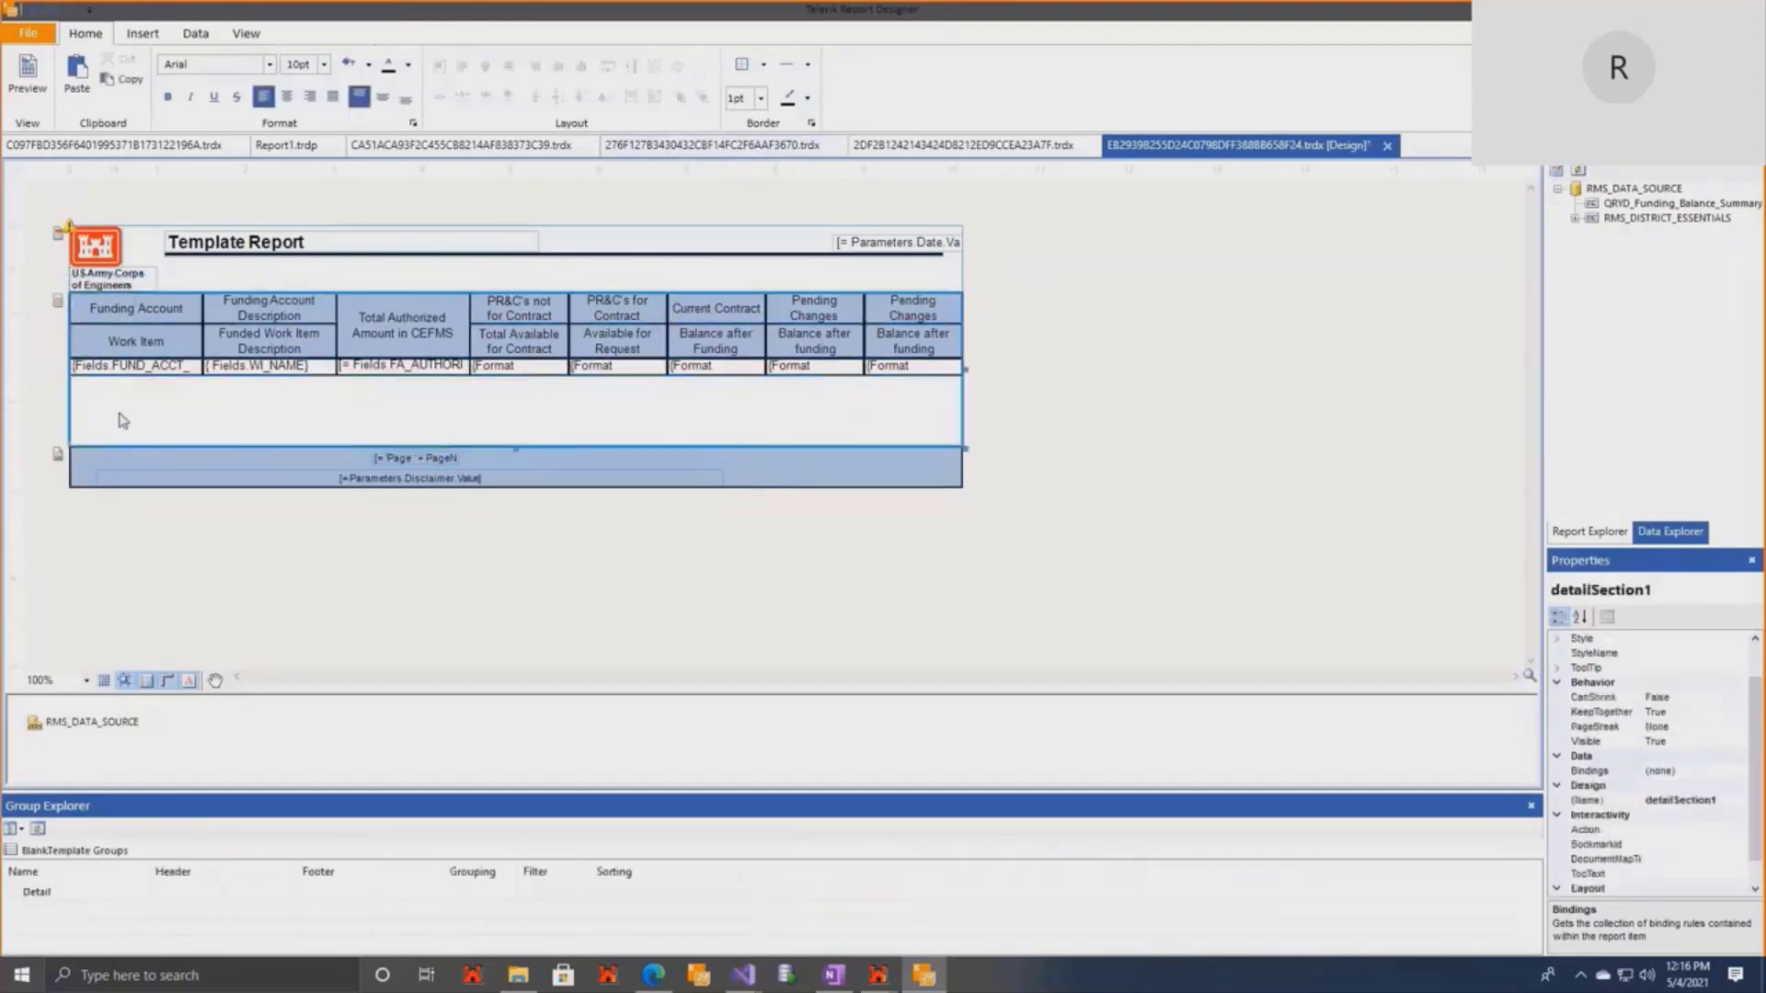
# Right-align the detail row's amount cells and vertically center the detail cells.
pyautogui.moveTo(911, 371); pyautogui.dragTo(465, 373)
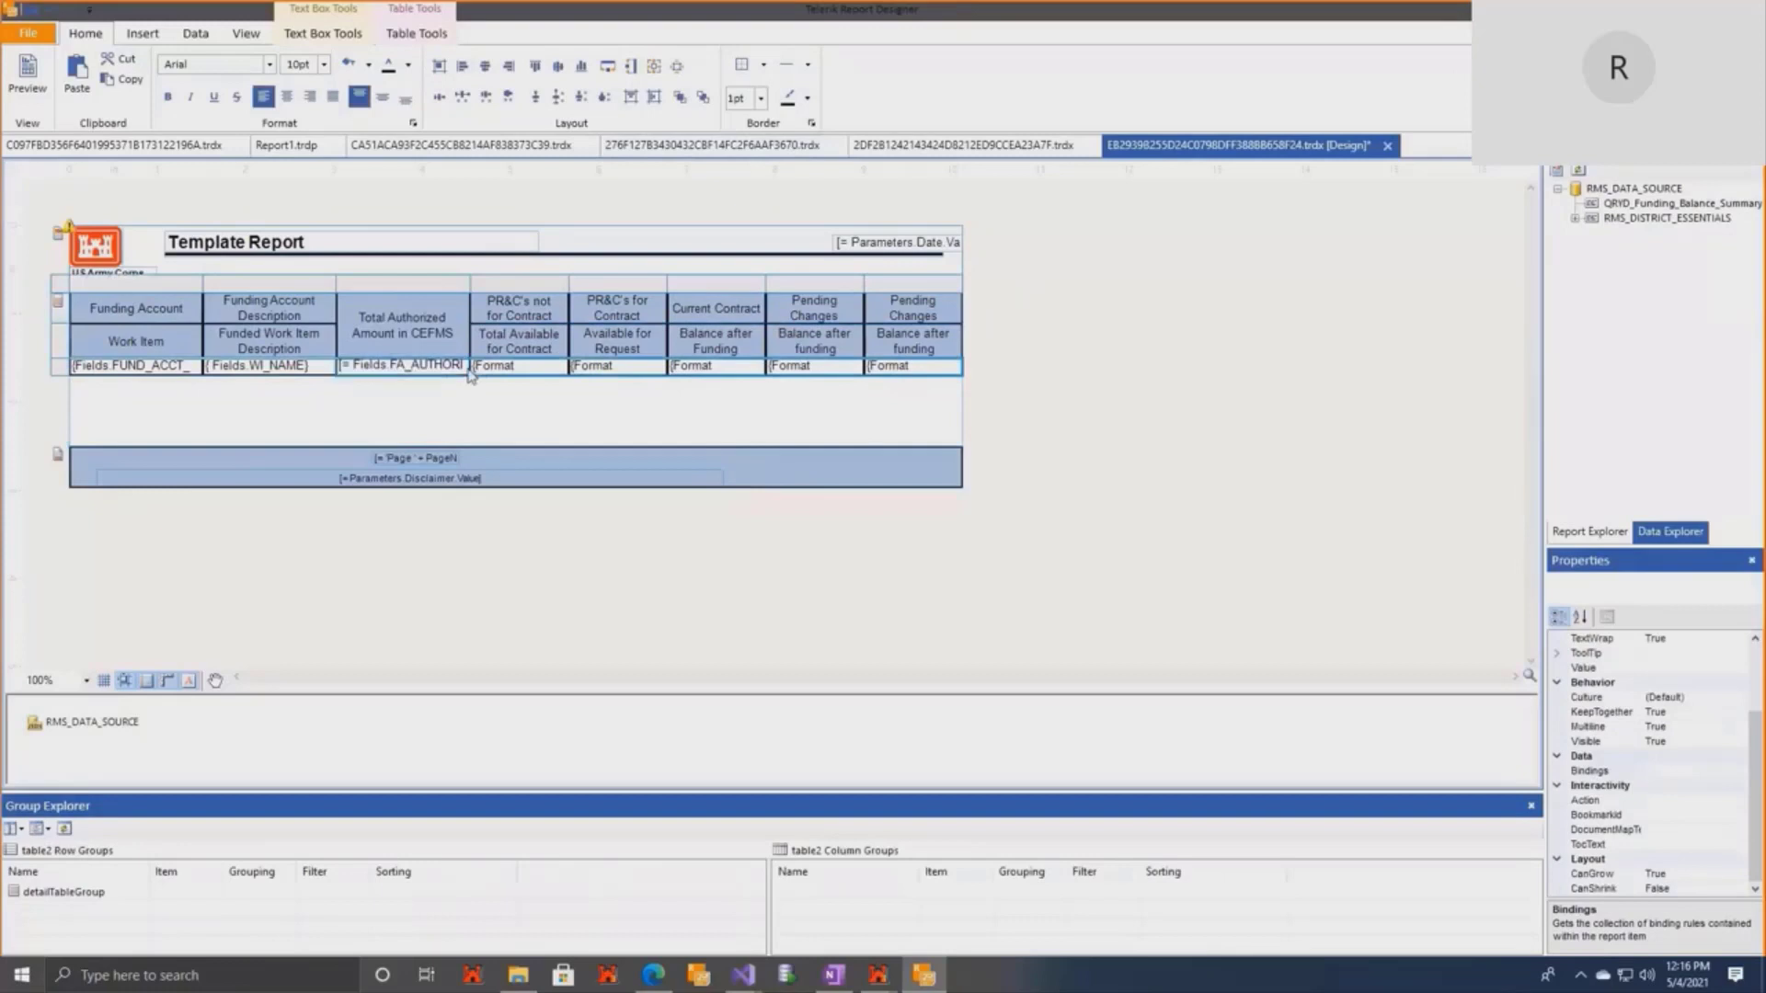
pyautogui.click(310, 99)
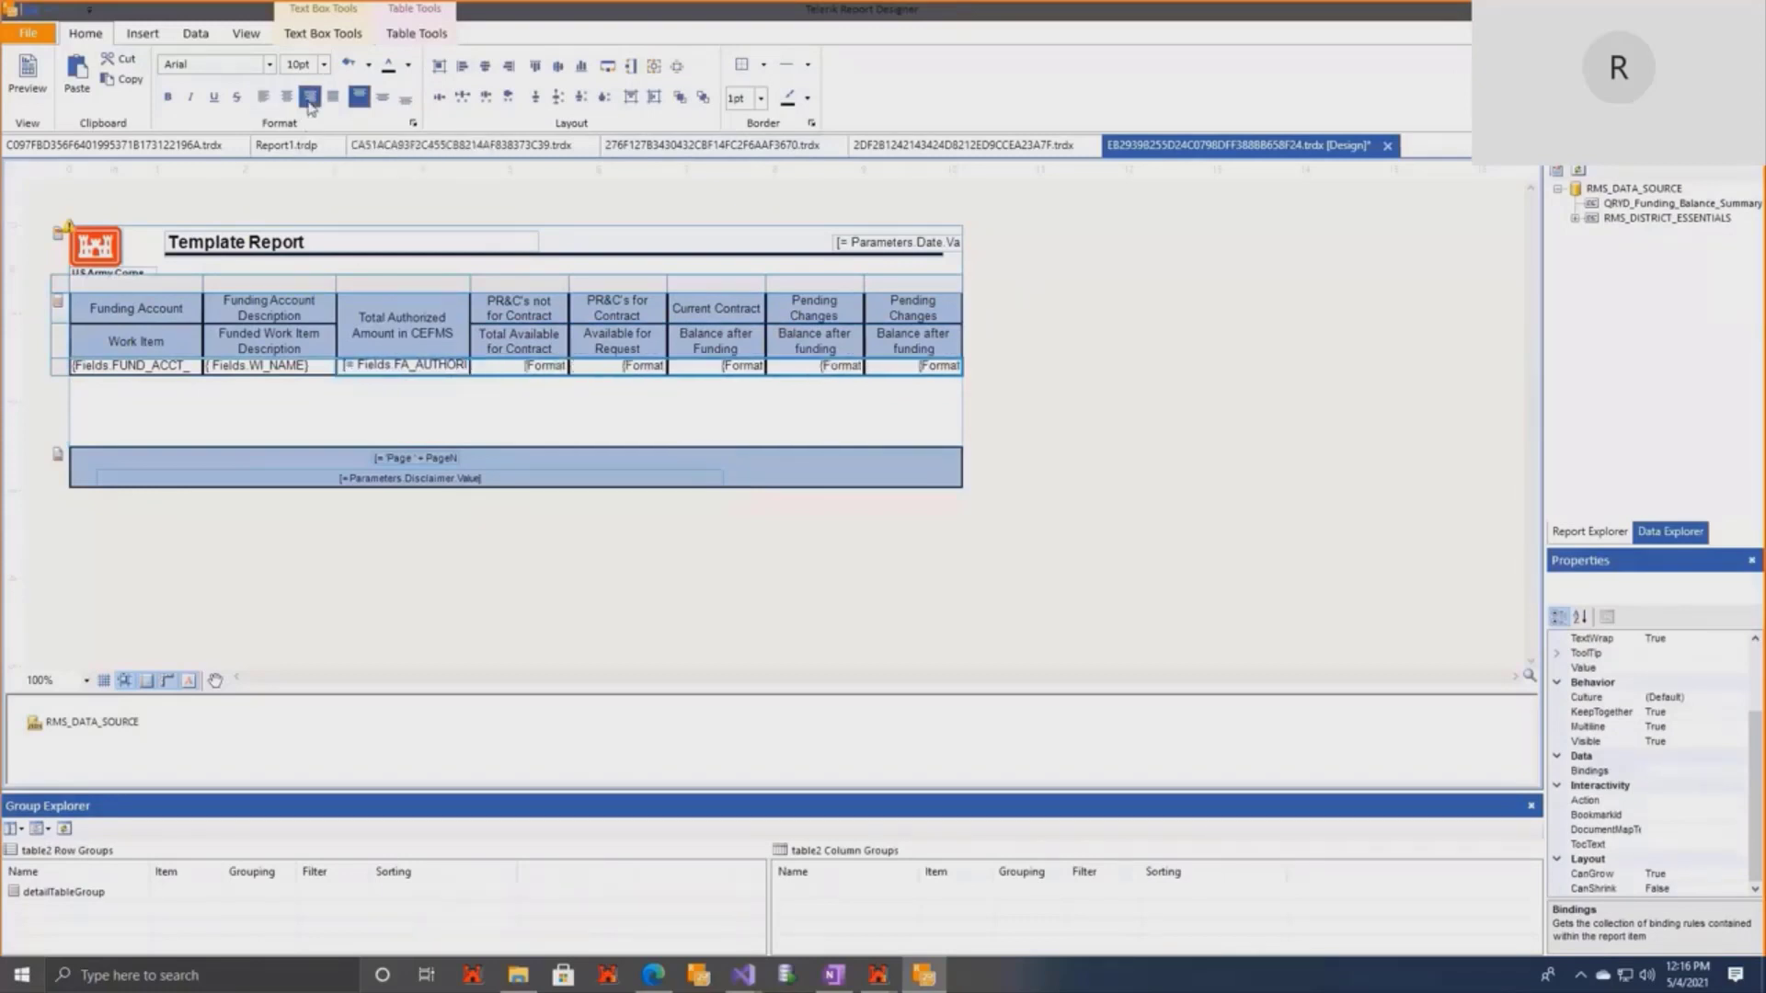
pyautogui.click(385, 101)
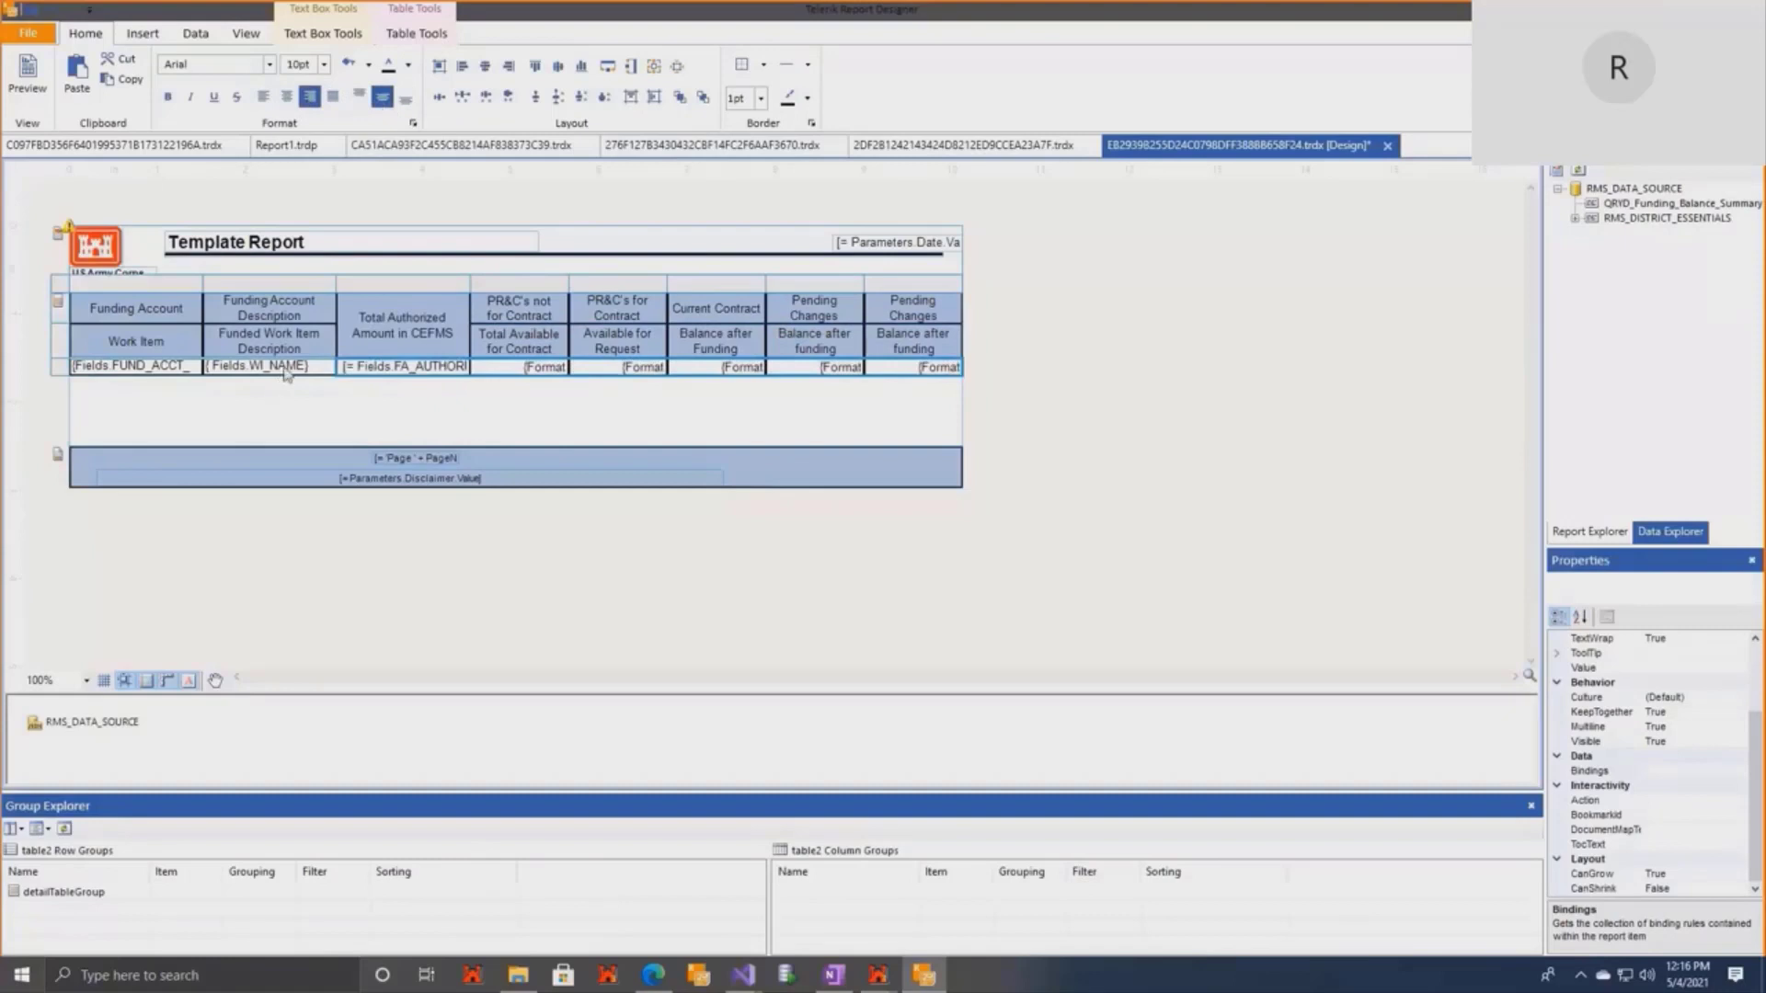
pyautogui.click(285, 368)
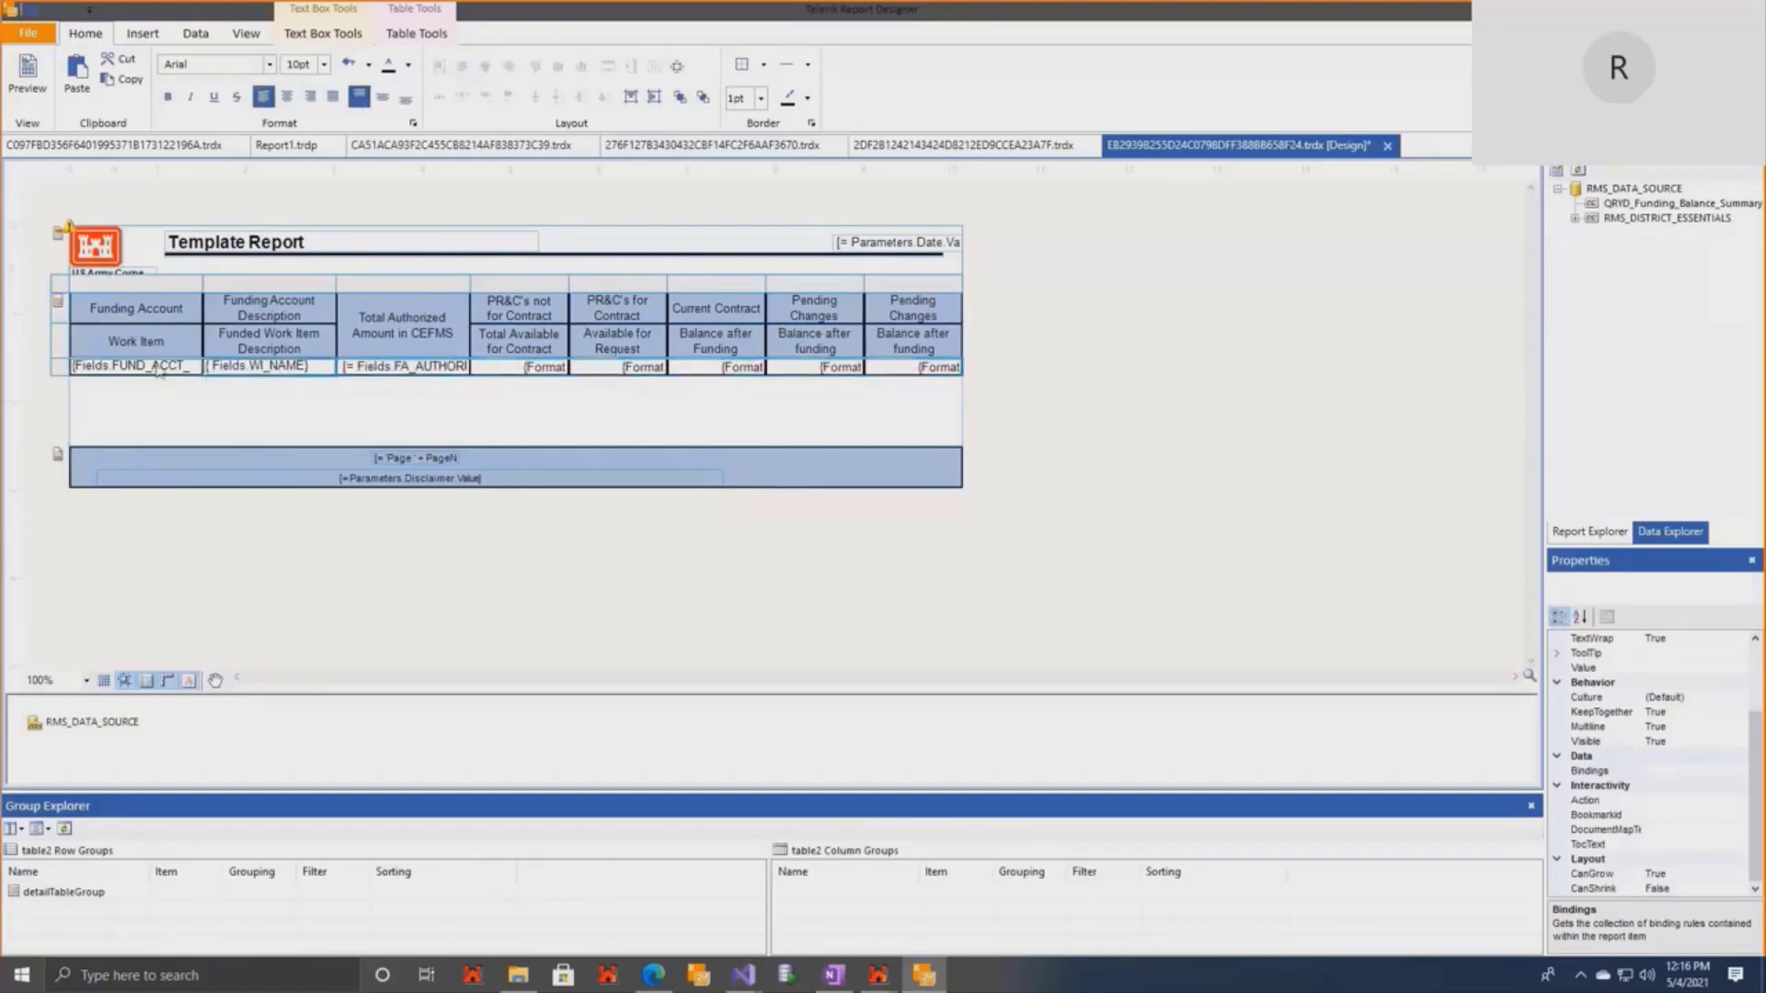
pyautogui.click(407, 411)
# Preview the report and check the borders and alignment of the detail rows.
pyautogui.click(27, 74)
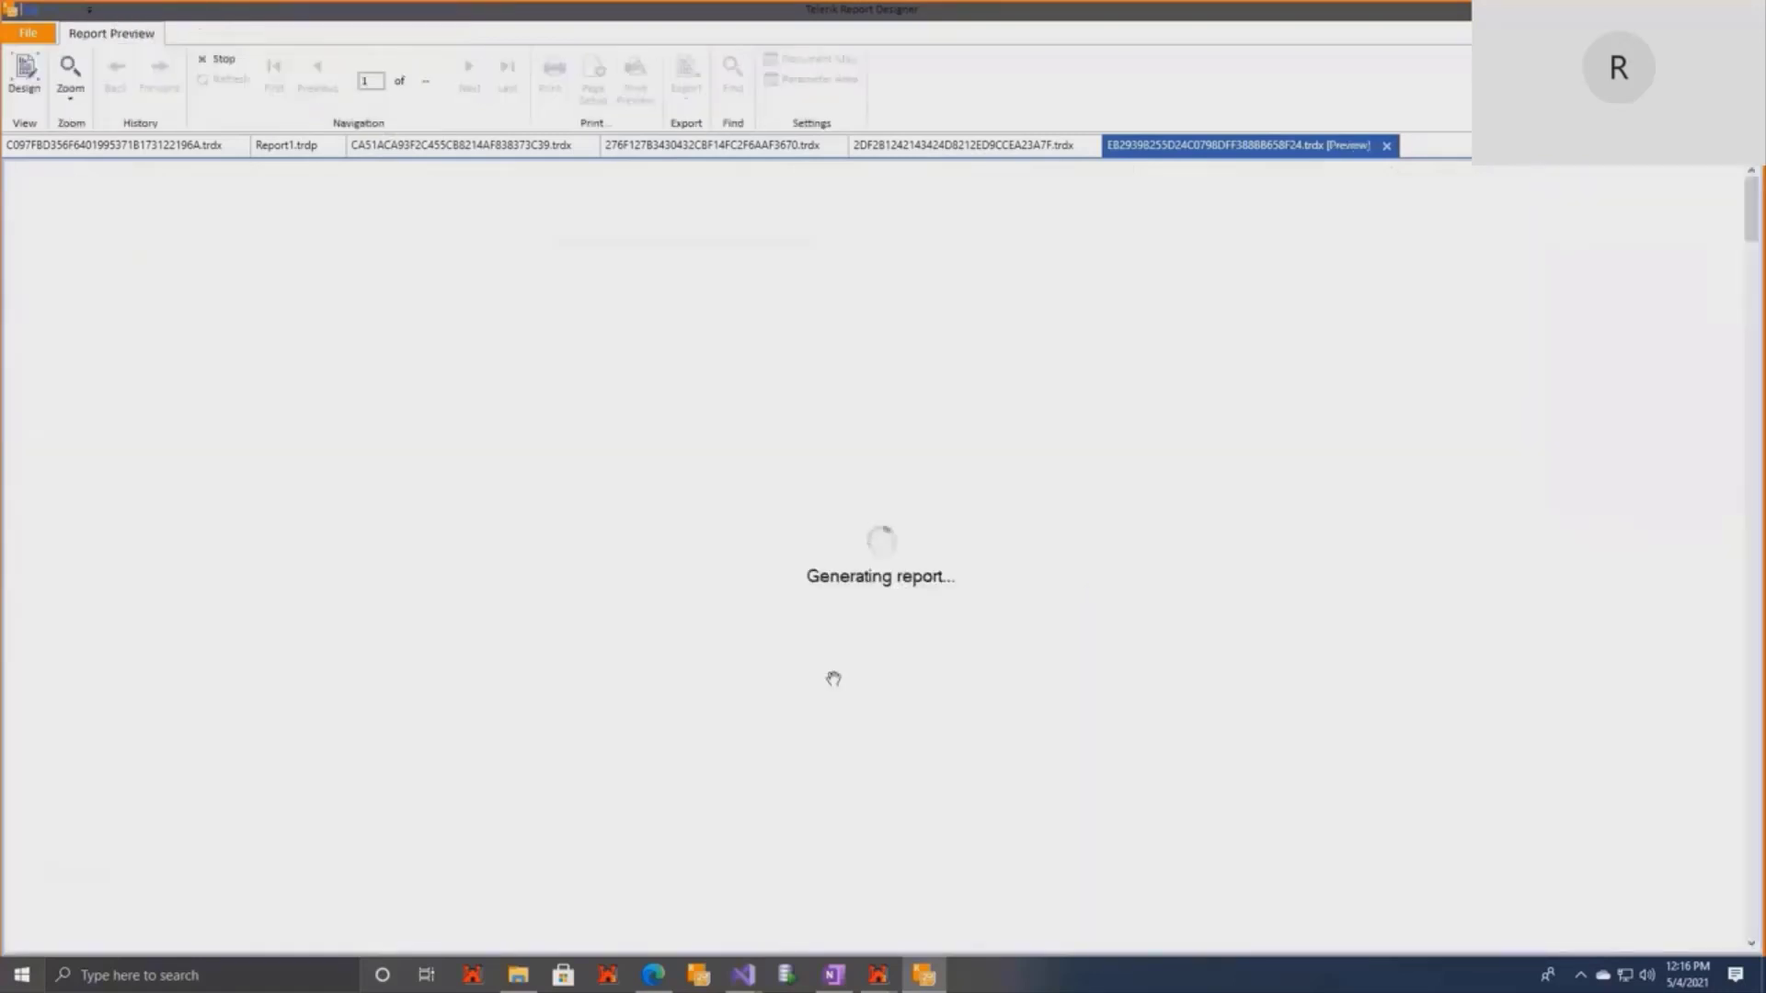
pyautogui.scroll(-2, 640, 390)
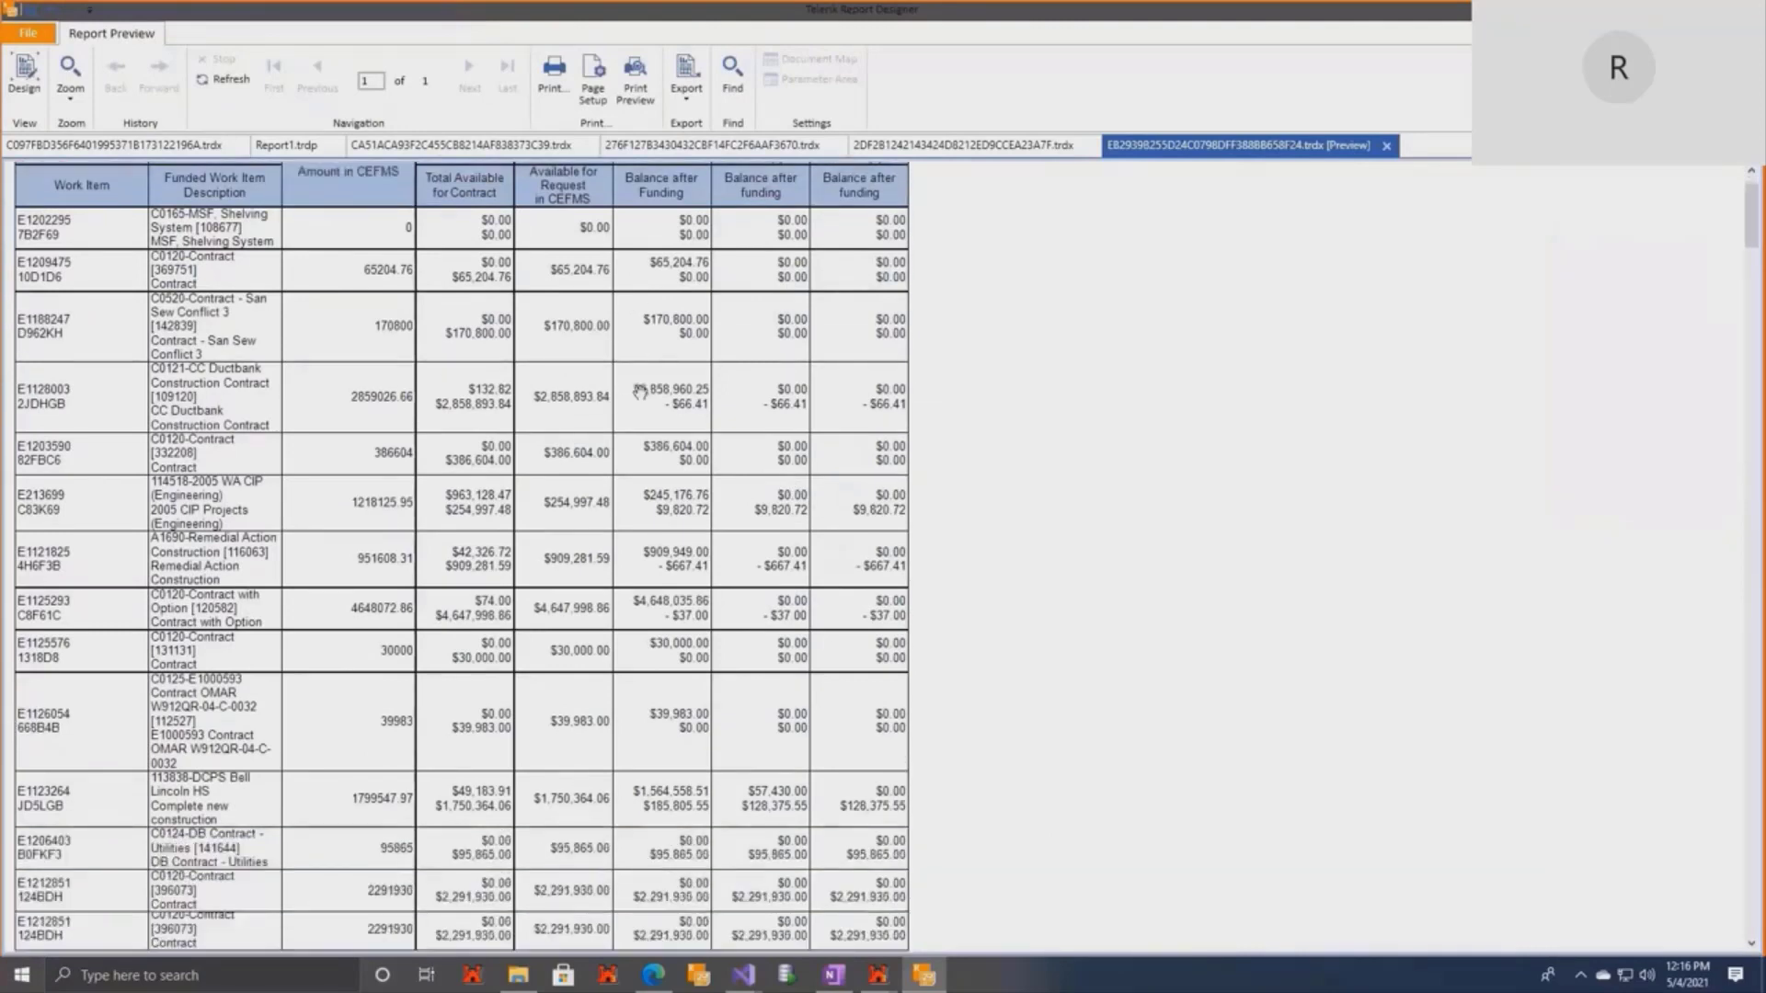
pyautogui.scroll(-6, 641, 391)
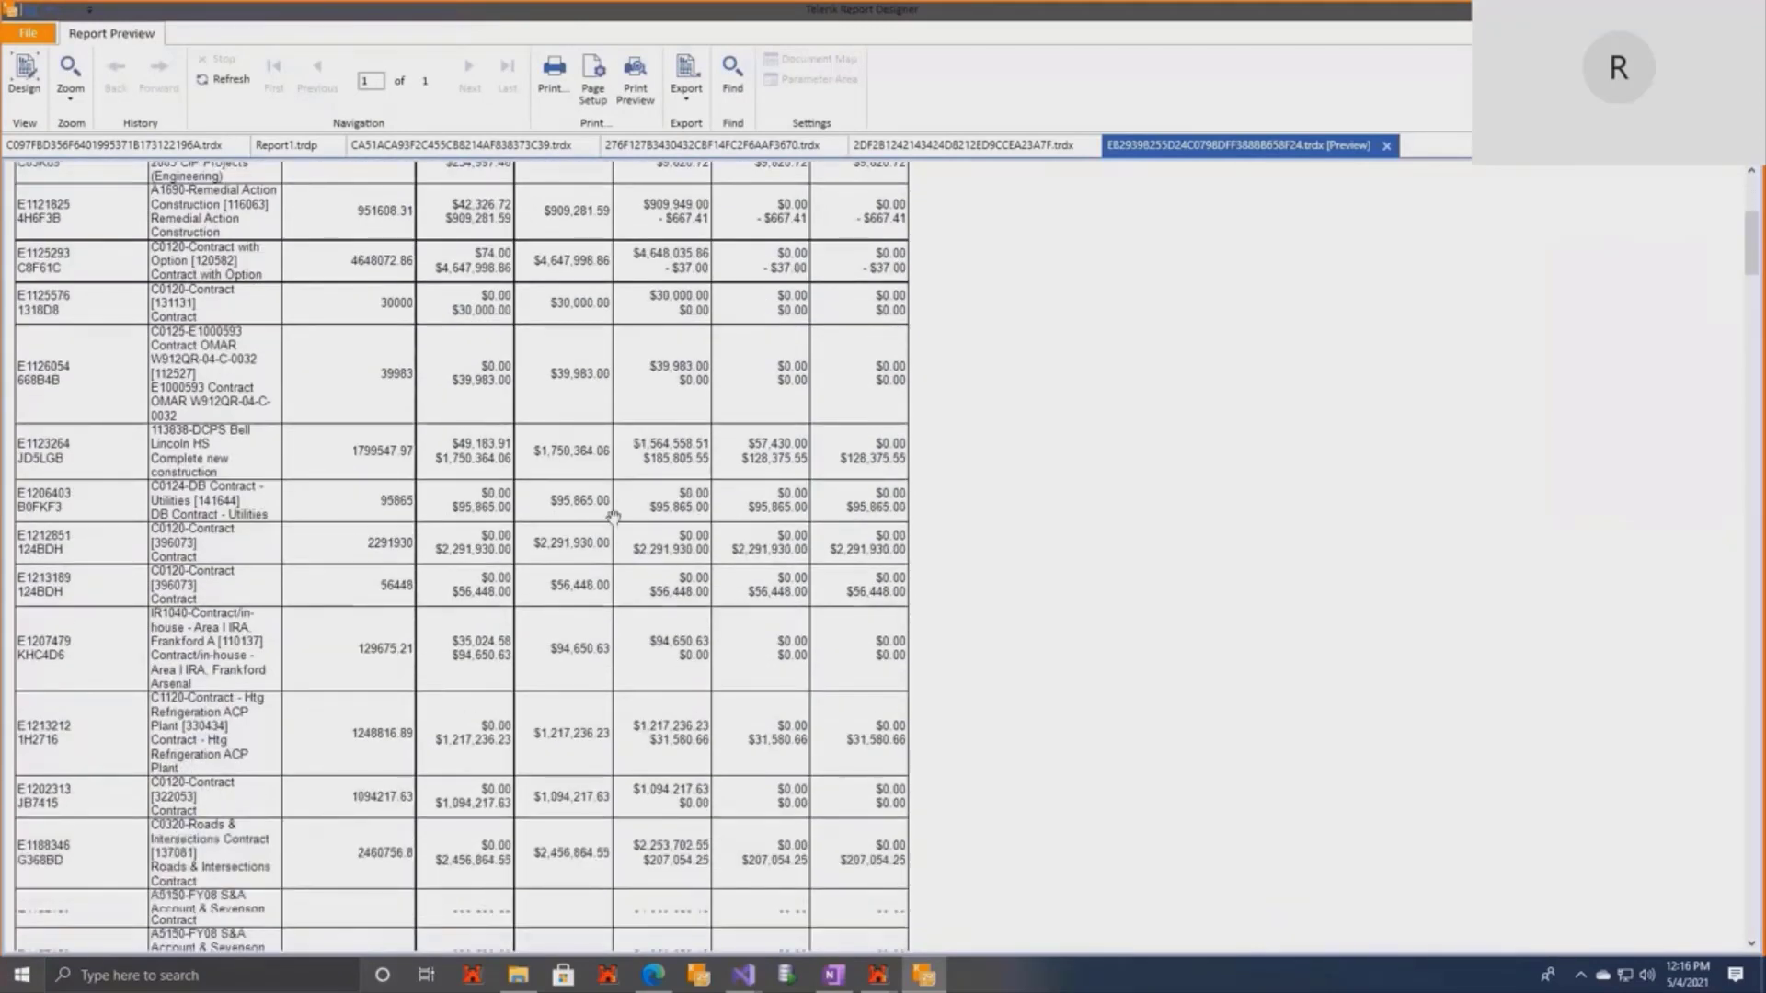
pyautogui.scroll(-2, 613, 517)
# Switch to the FastReport designer and examine the original Funding Balance Summary layout and its list of totals.
pyautogui.moveTo(879, 975)
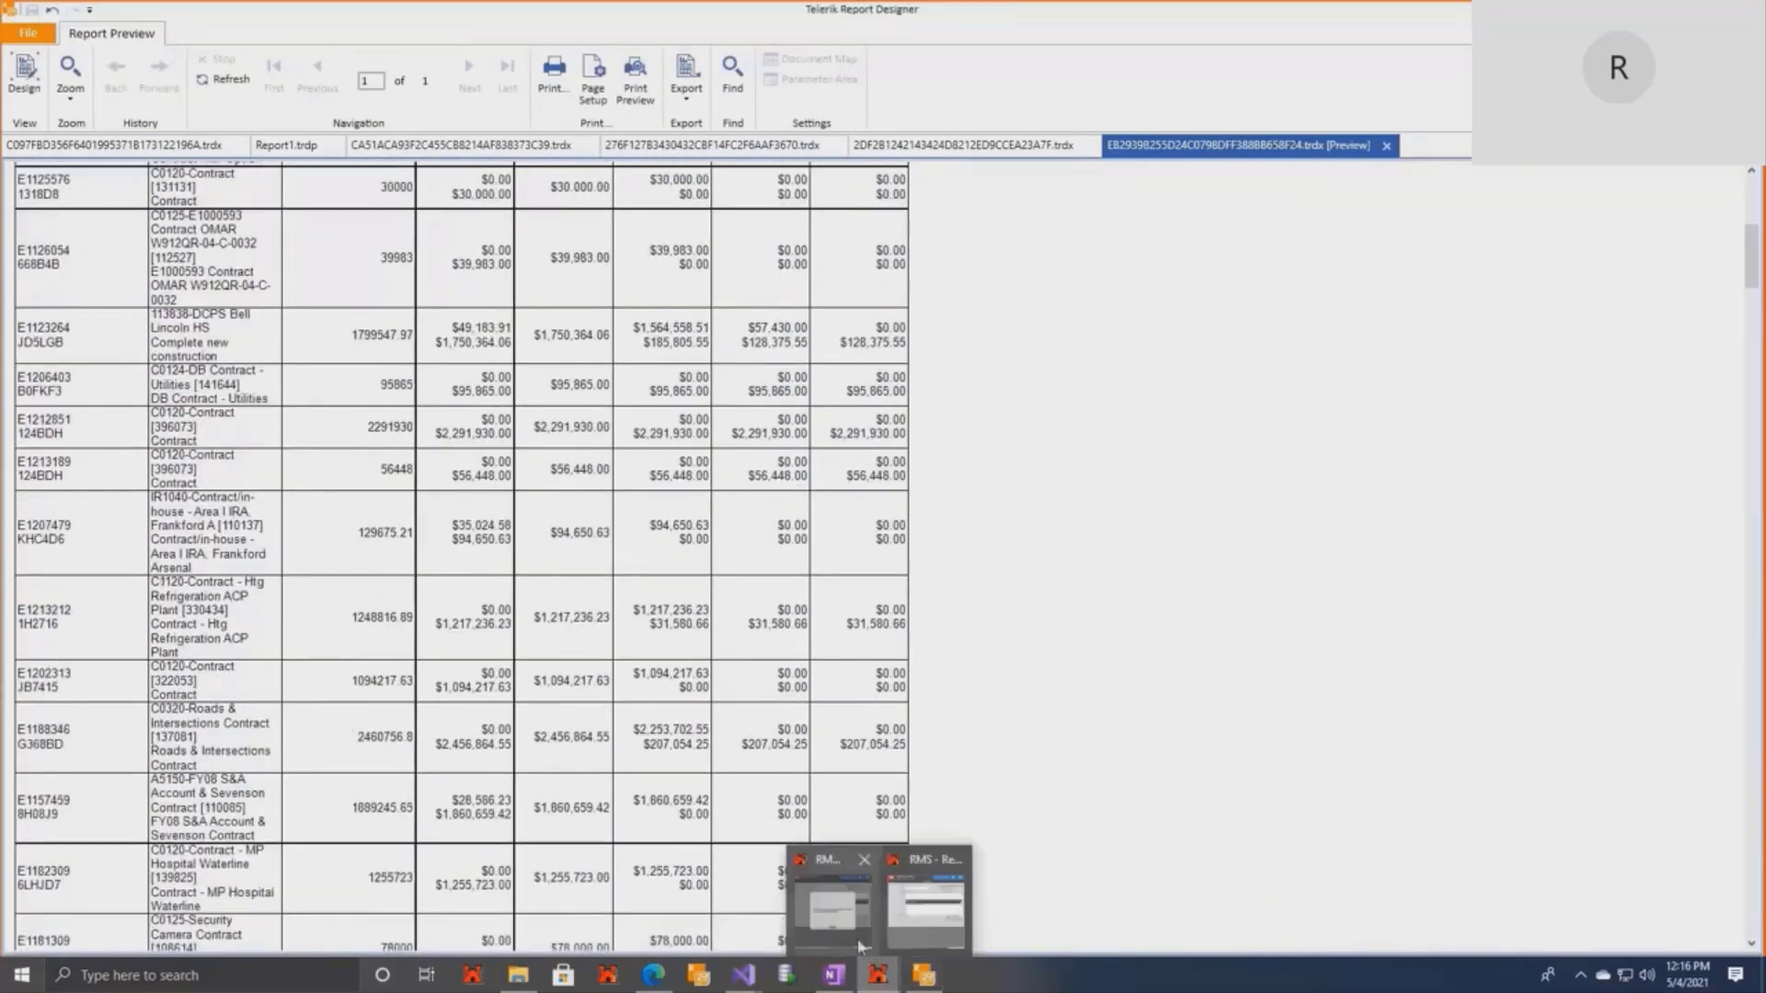
pyautogui.click(415, 981)
pyautogui.click(603, 258)
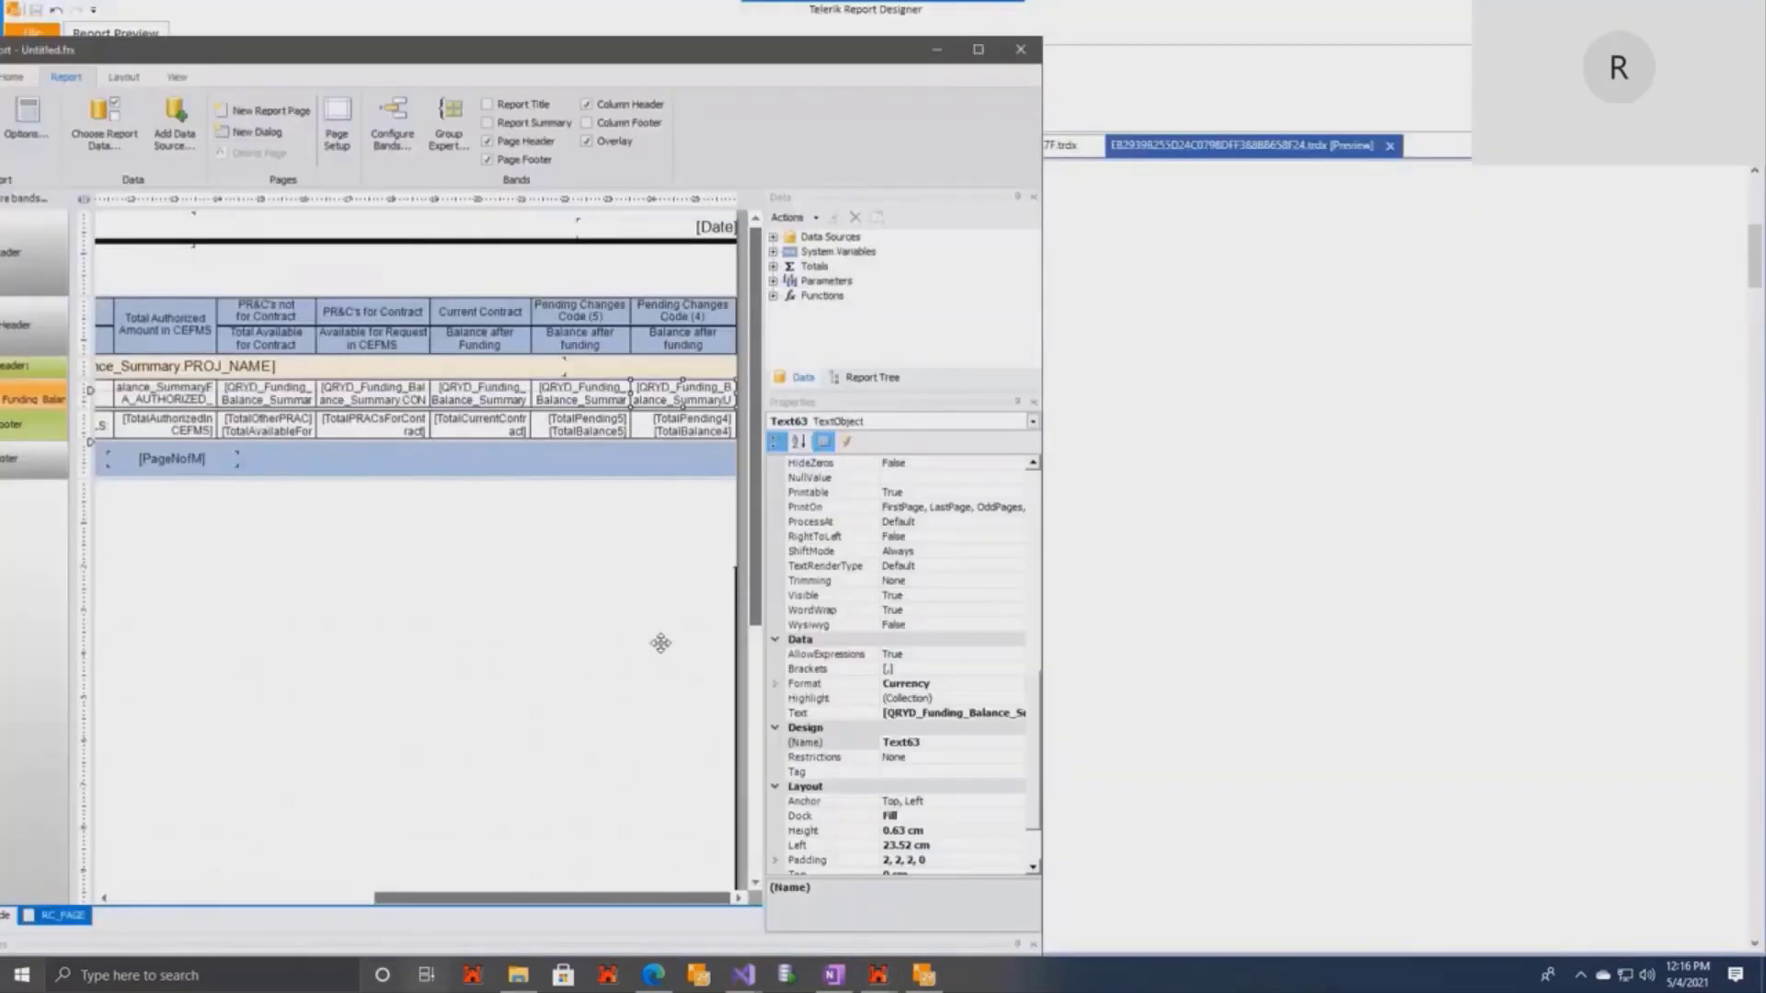
pyautogui.click(978, 45)
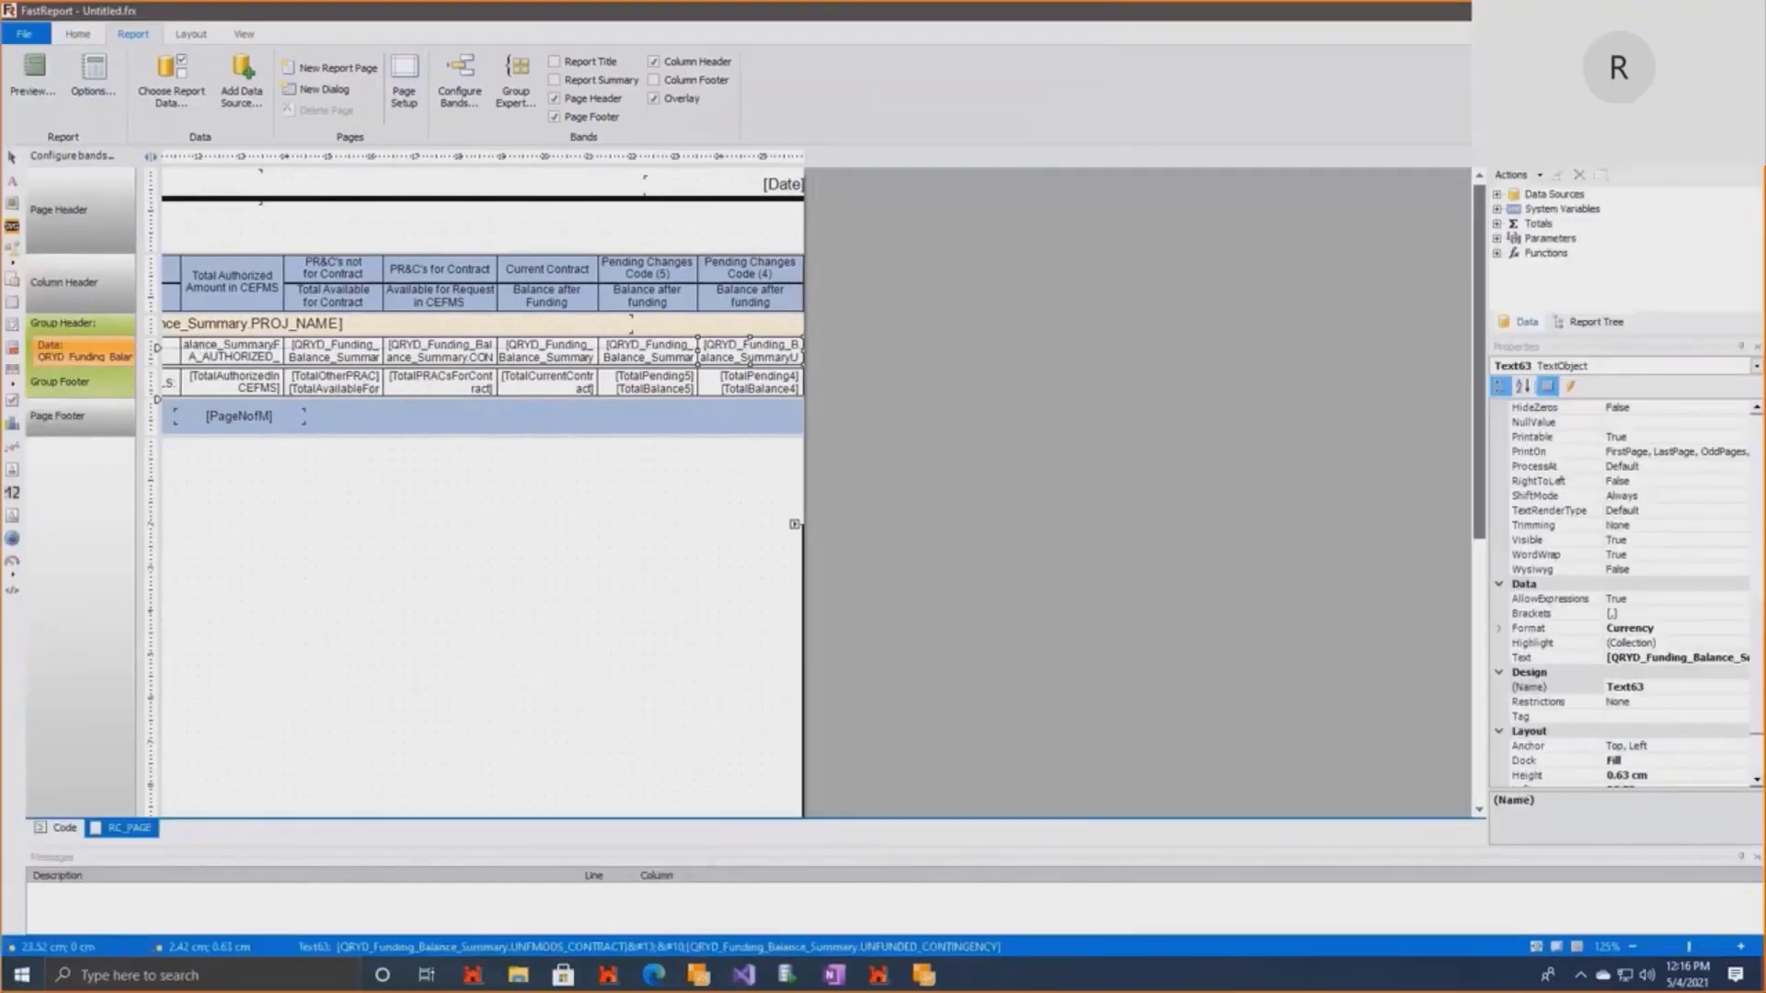
pyautogui.moveTo(309, 11); pyautogui.dragTo(377, 79)
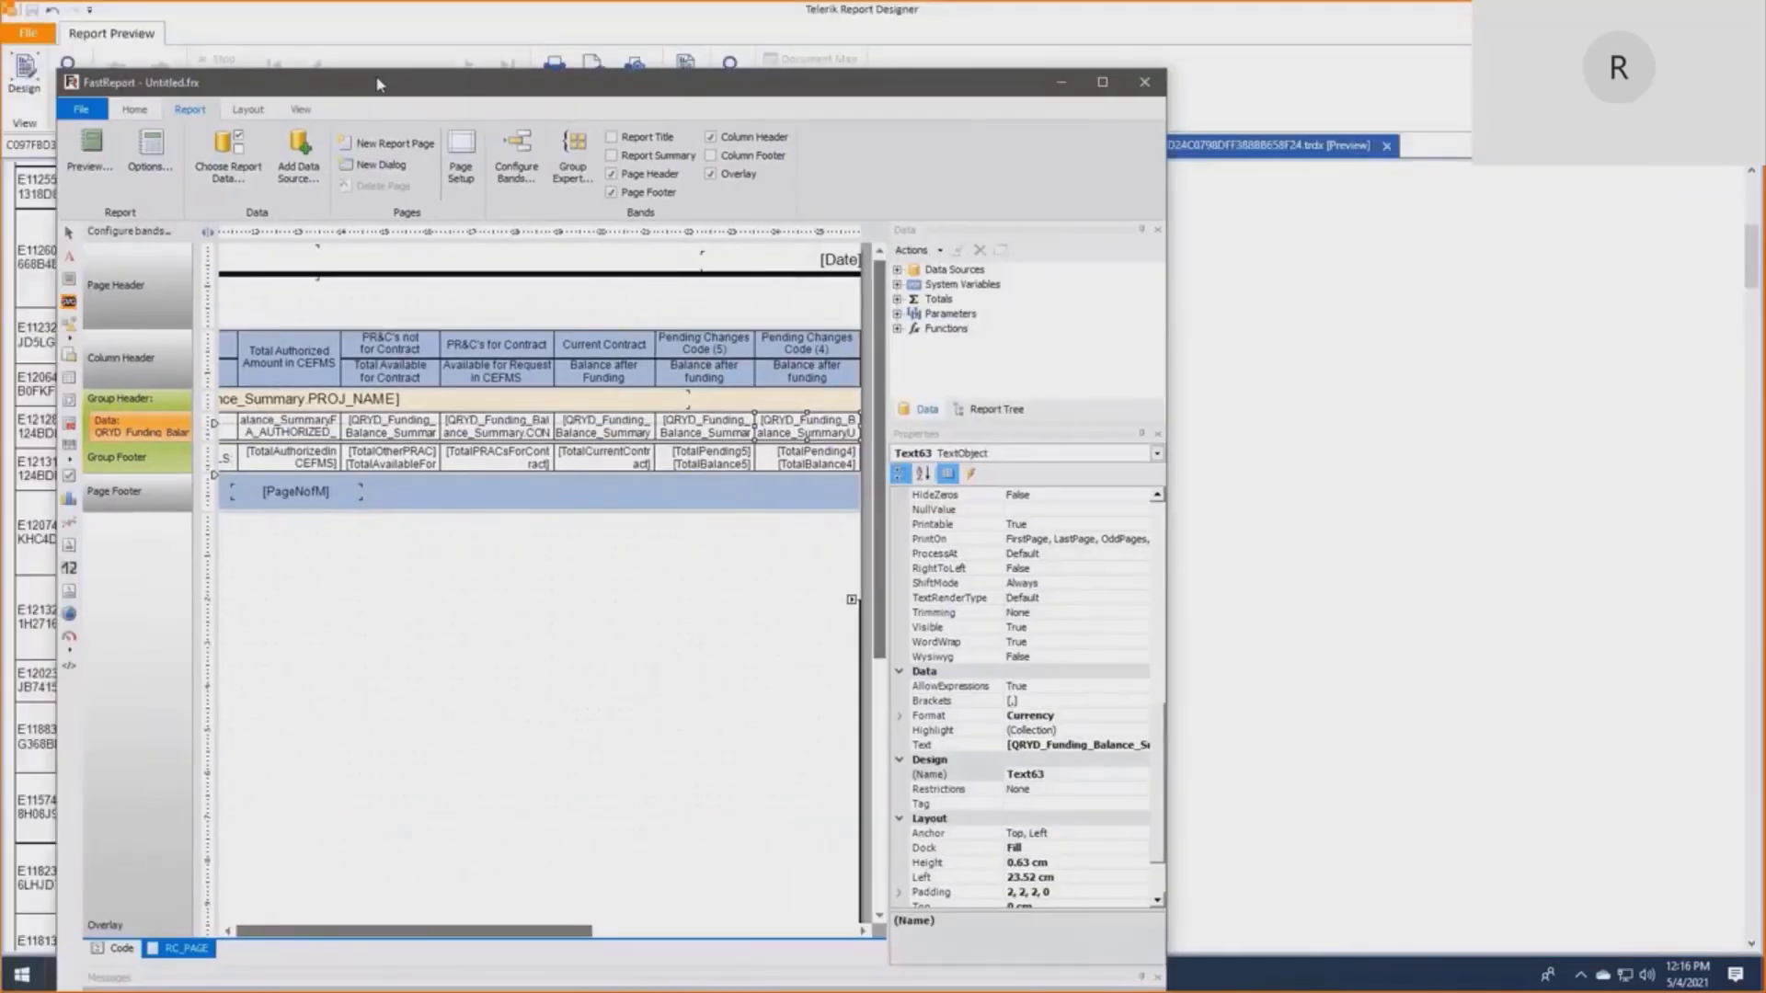
pyautogui.moveTo(417, 948); pyautogui.dragTo(72, 911)
pyautogui.doubleClick(387, 86)
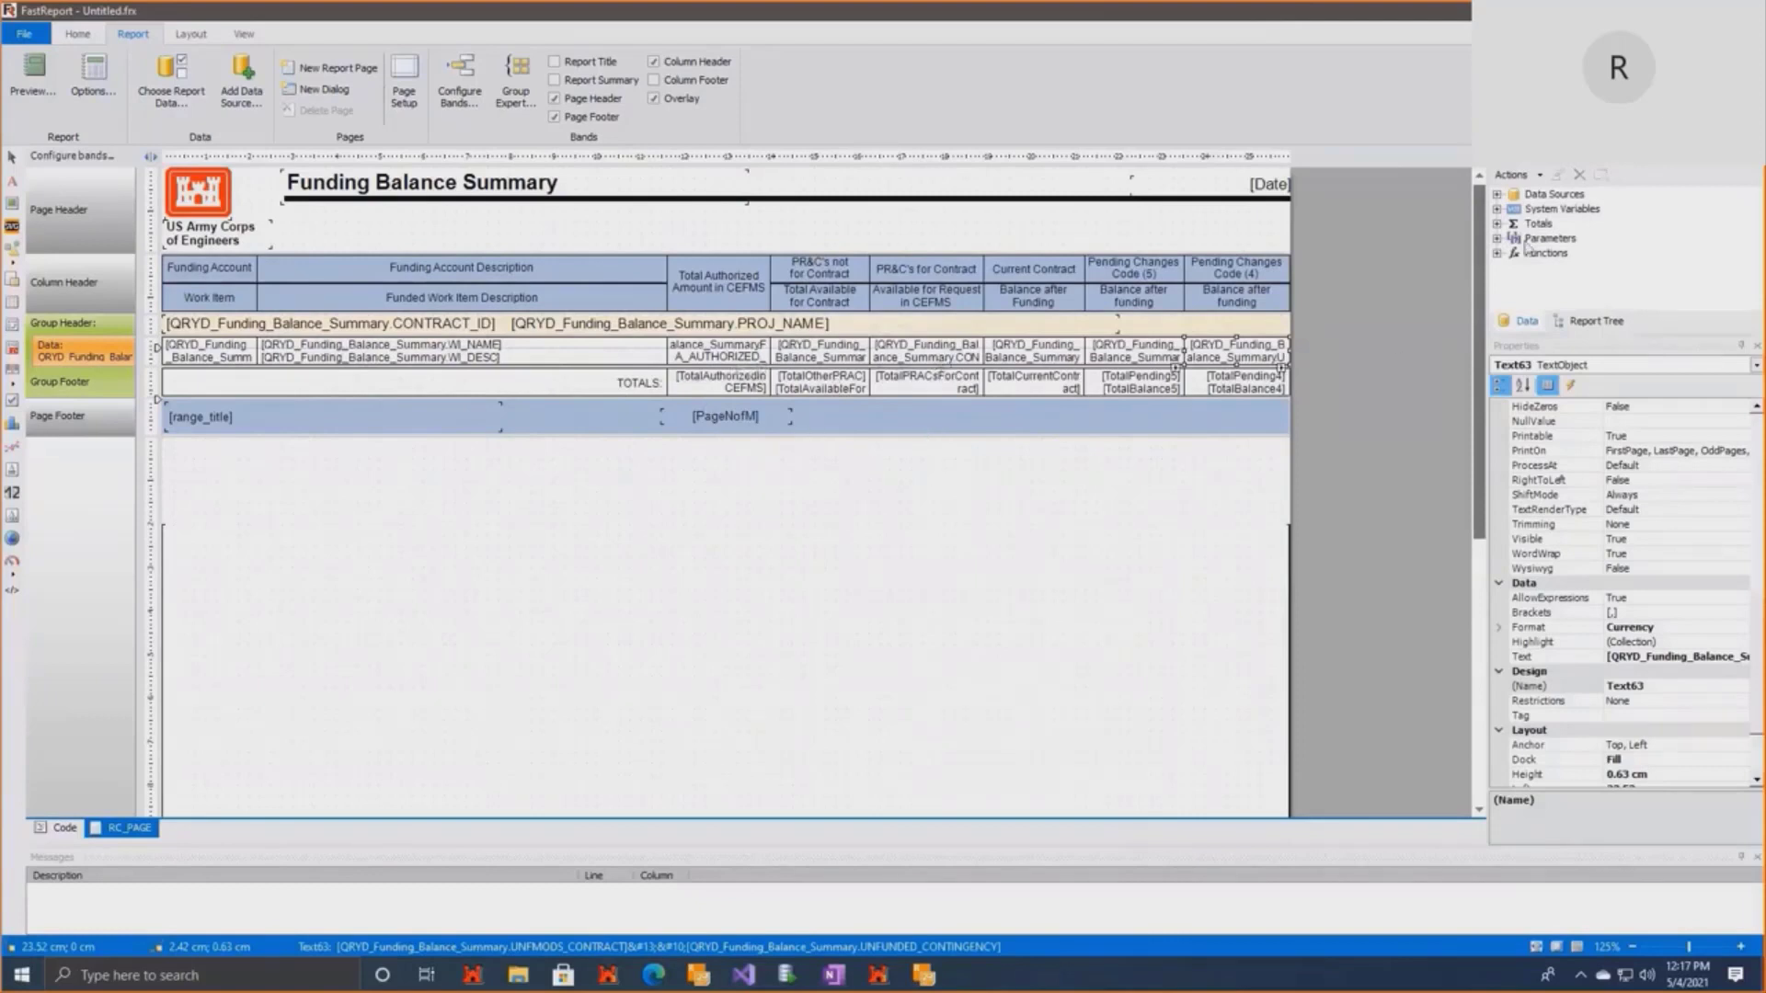
pyautogui.click(1498, 224)
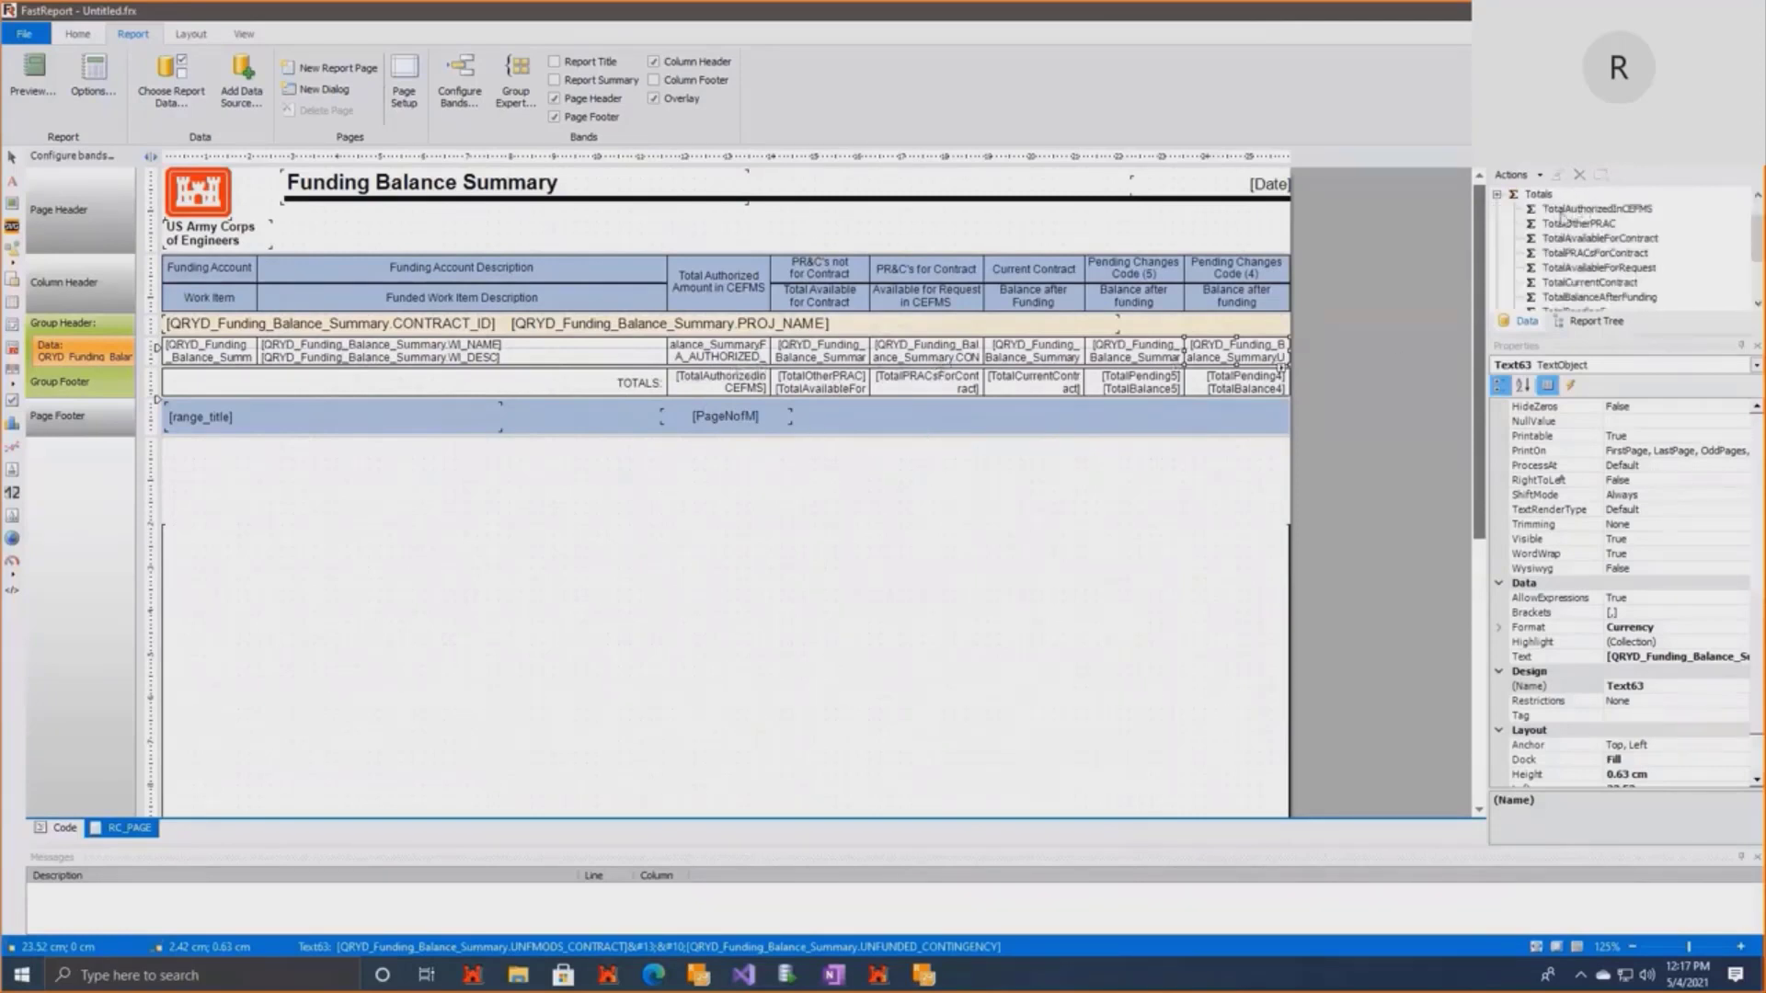
pyautogui.scroll(-2, 722, 315)
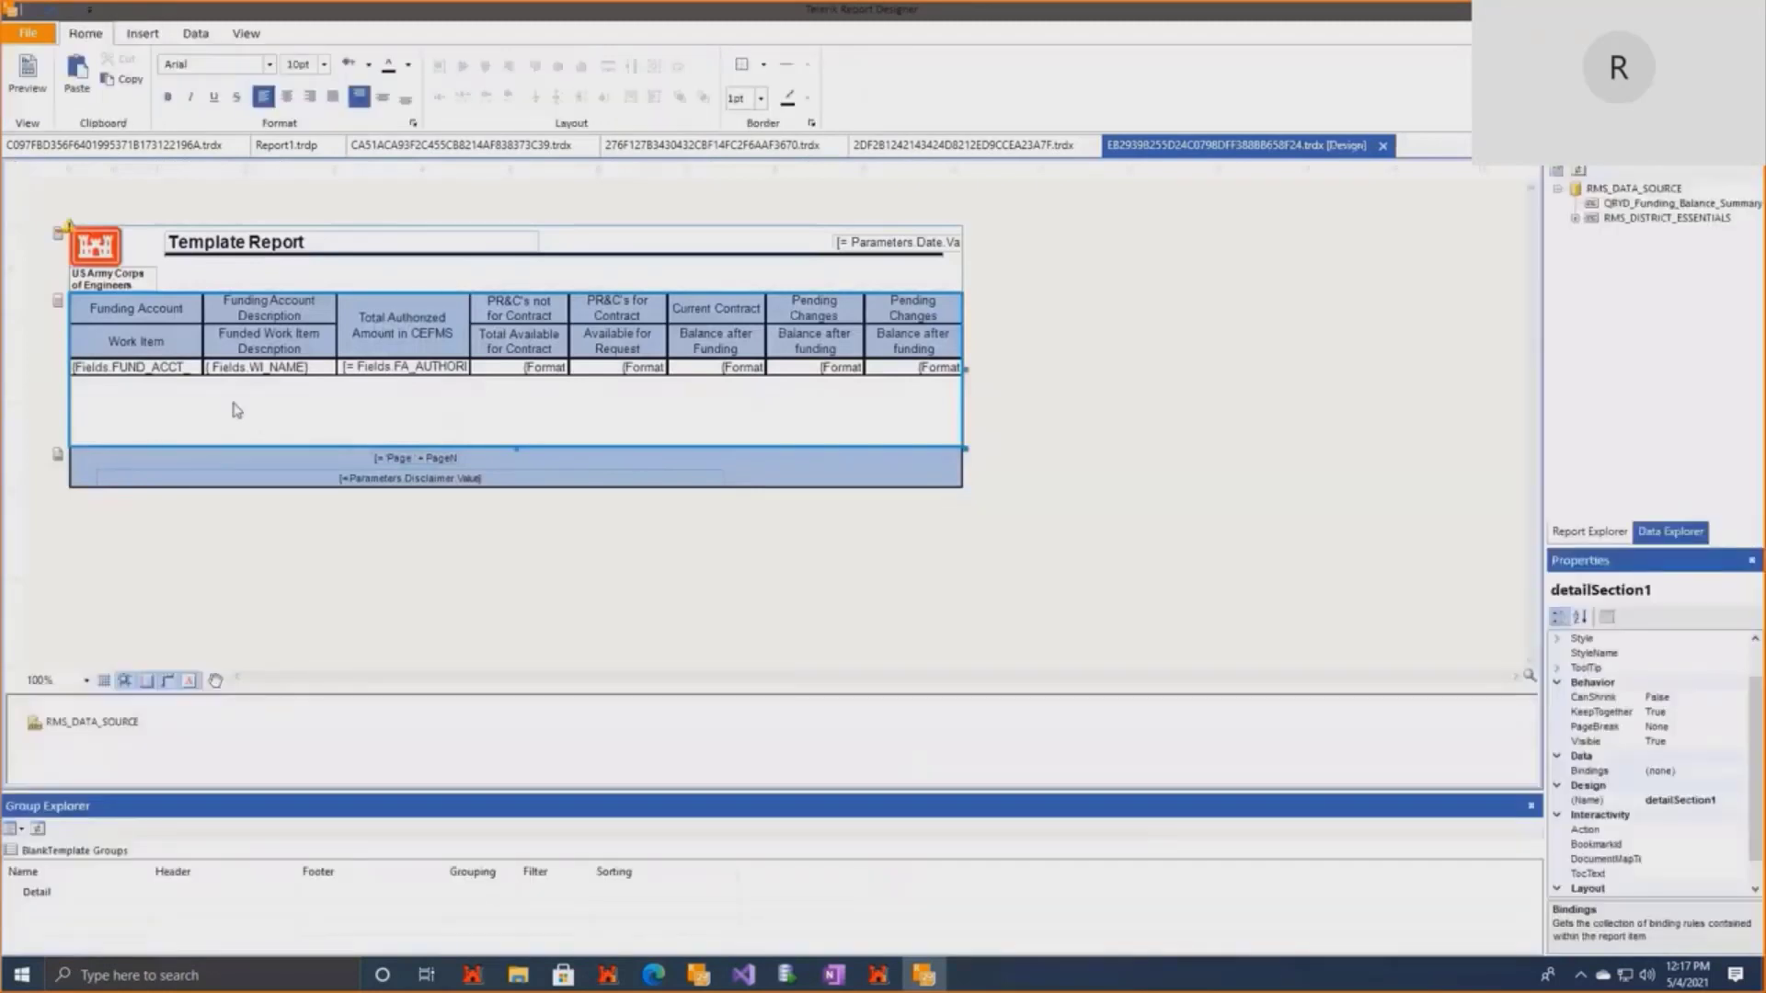
pyautogui.rightClick(180, 377)
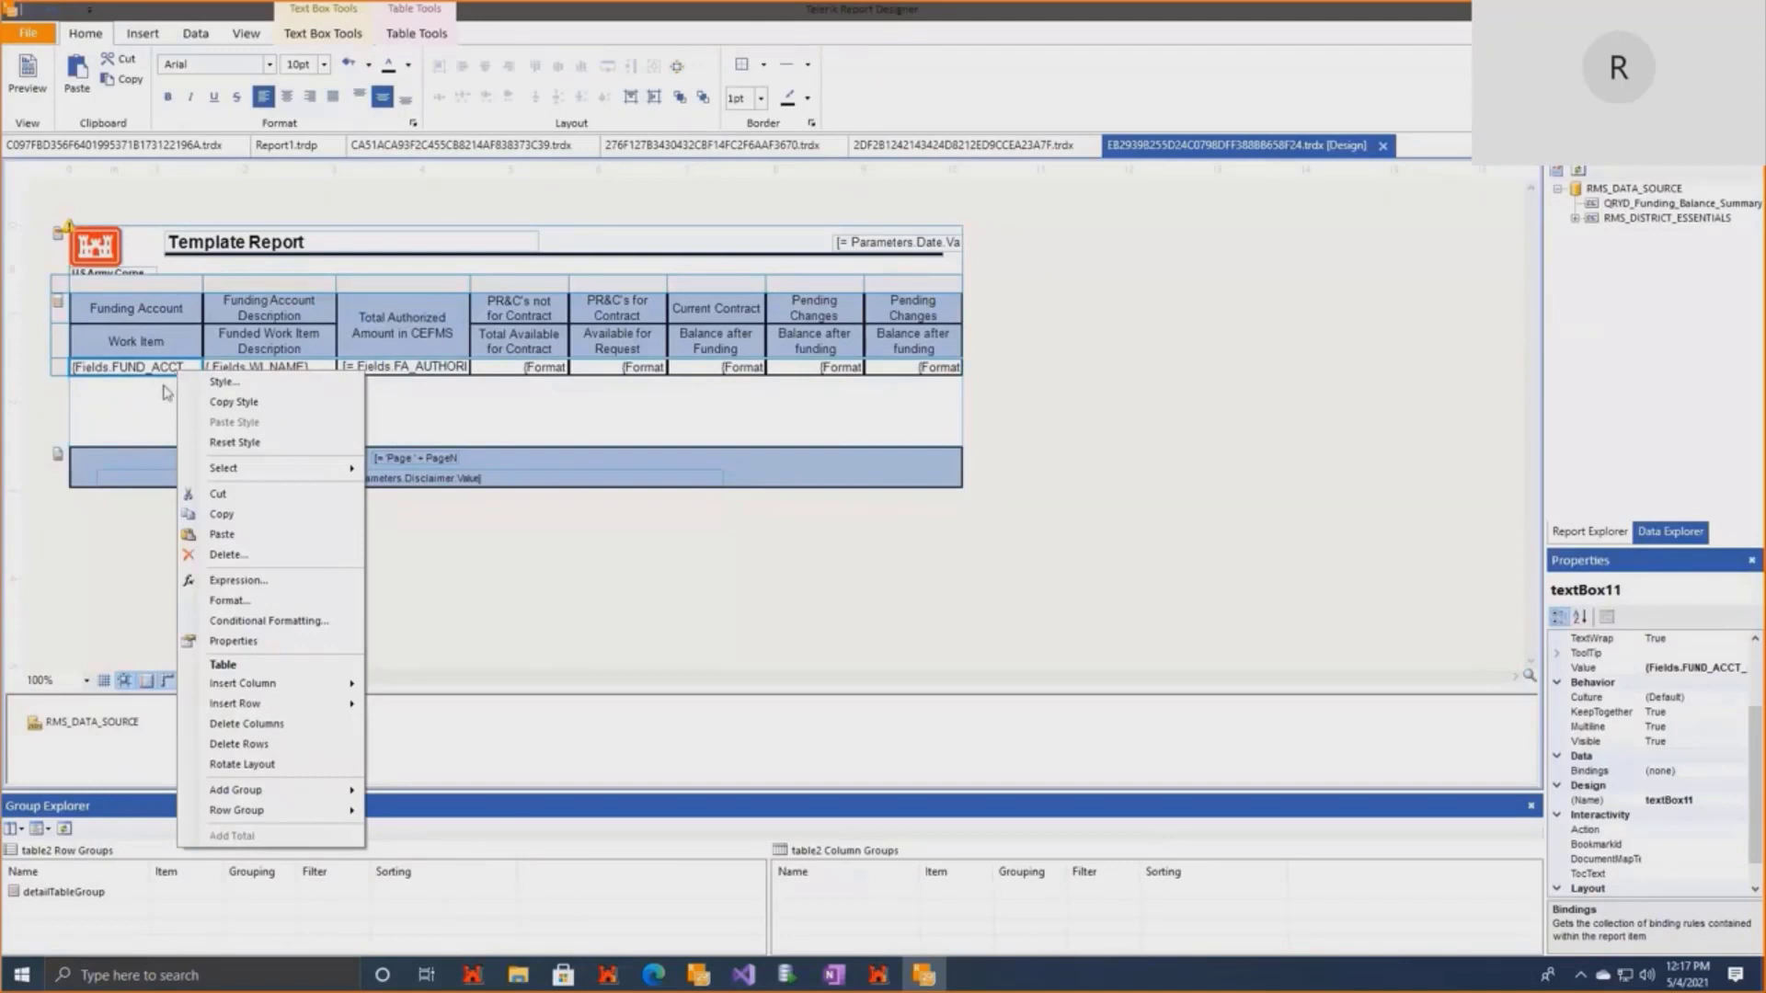
pyautogui.click(157, 400)
pyautogui.rightClick(183, 371)
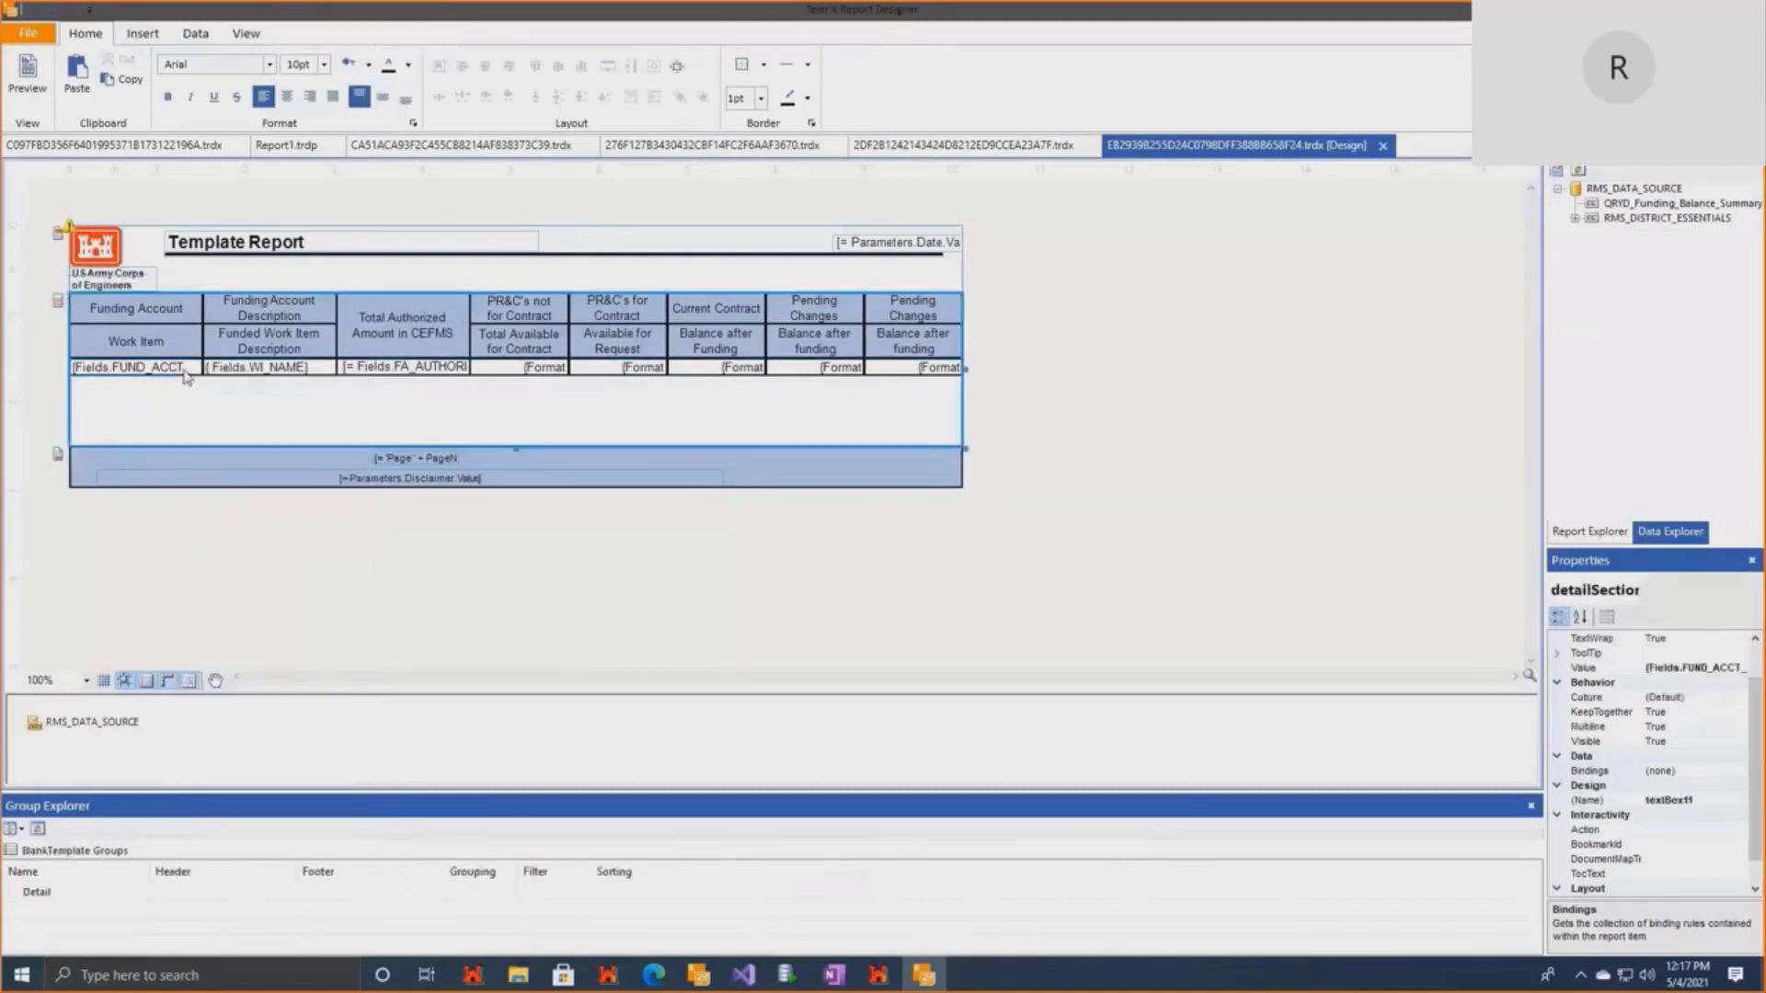
pyautogui.click(119, 428)
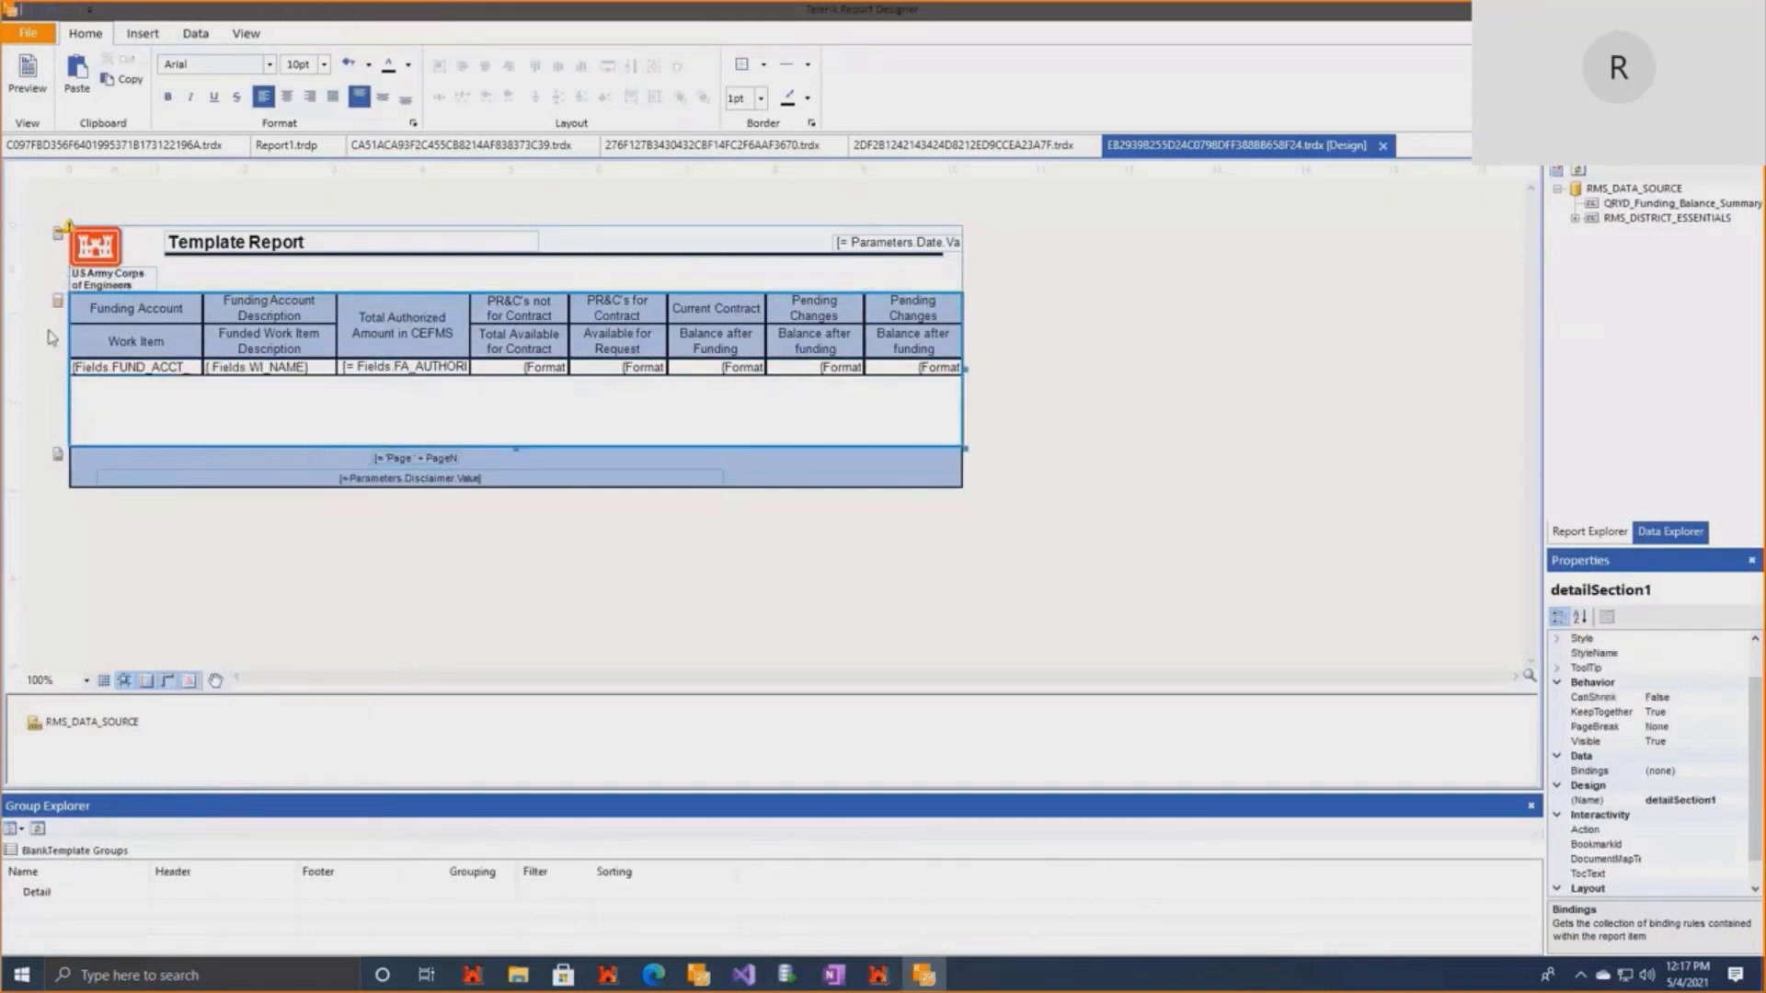
# Add a parent row group to the detail row, grouped by = Fields.CONTRACT_ID, without a header or footer.
pyautogui.rightClick(189, 373)
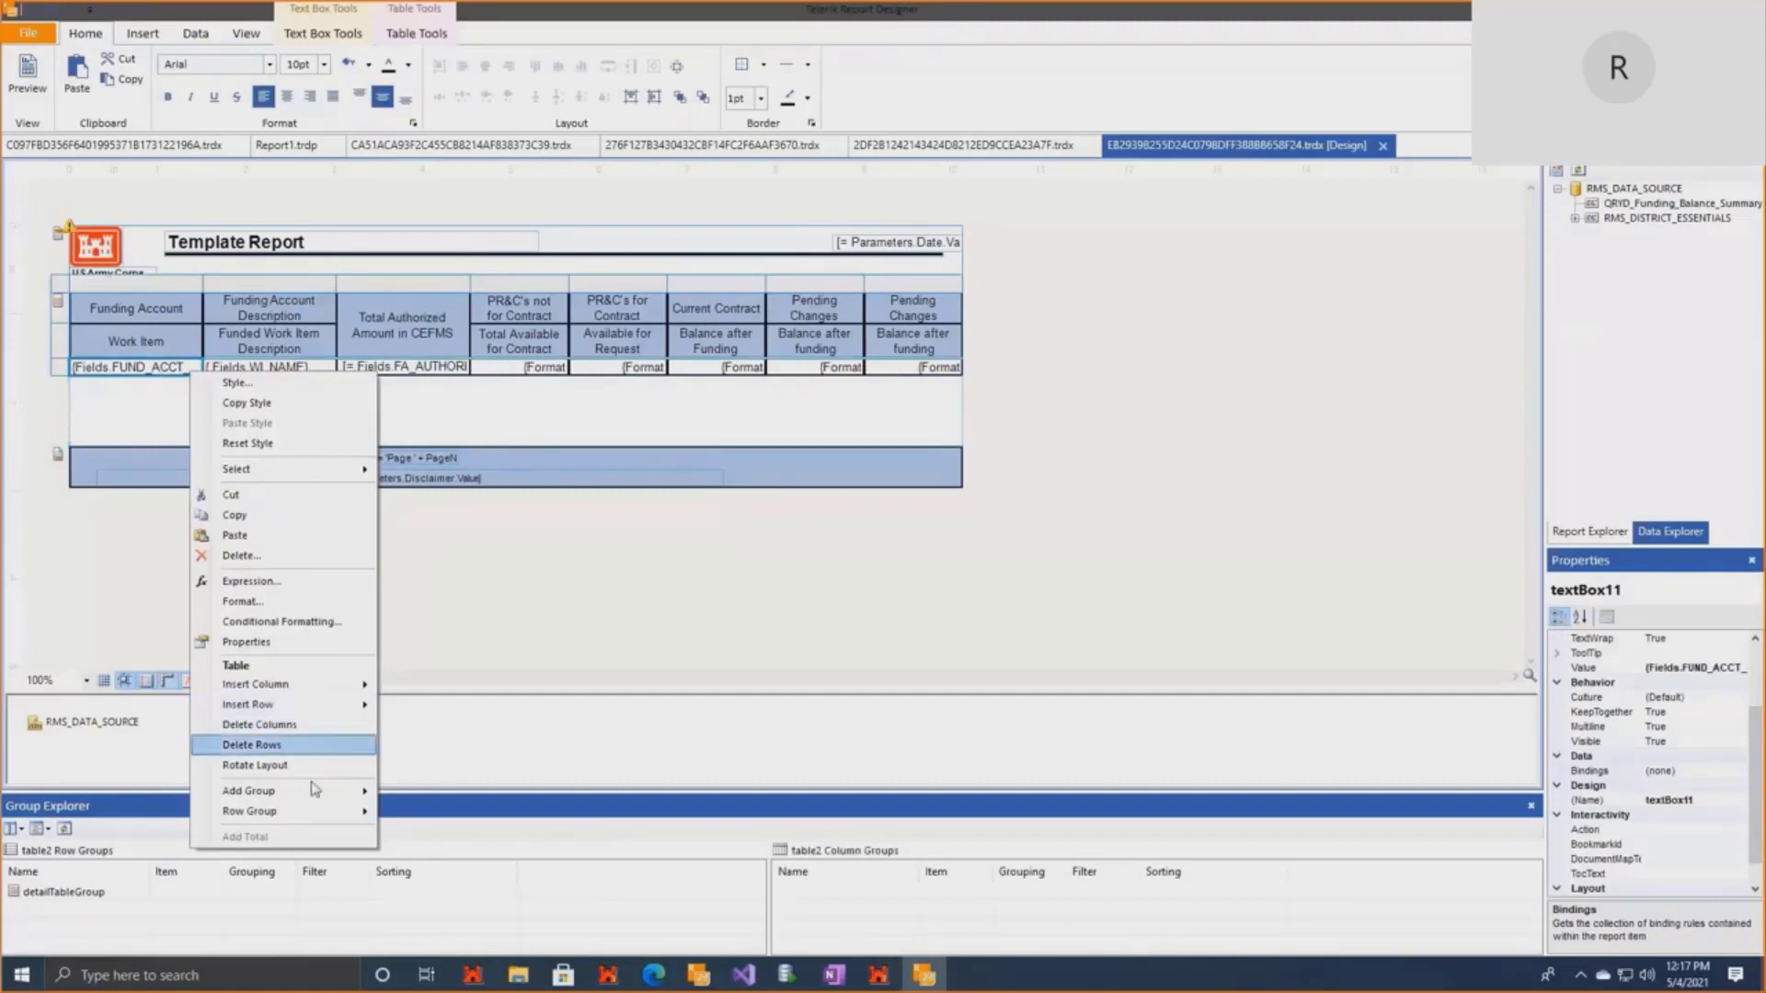
pyautogui.moveTo(308, 801)
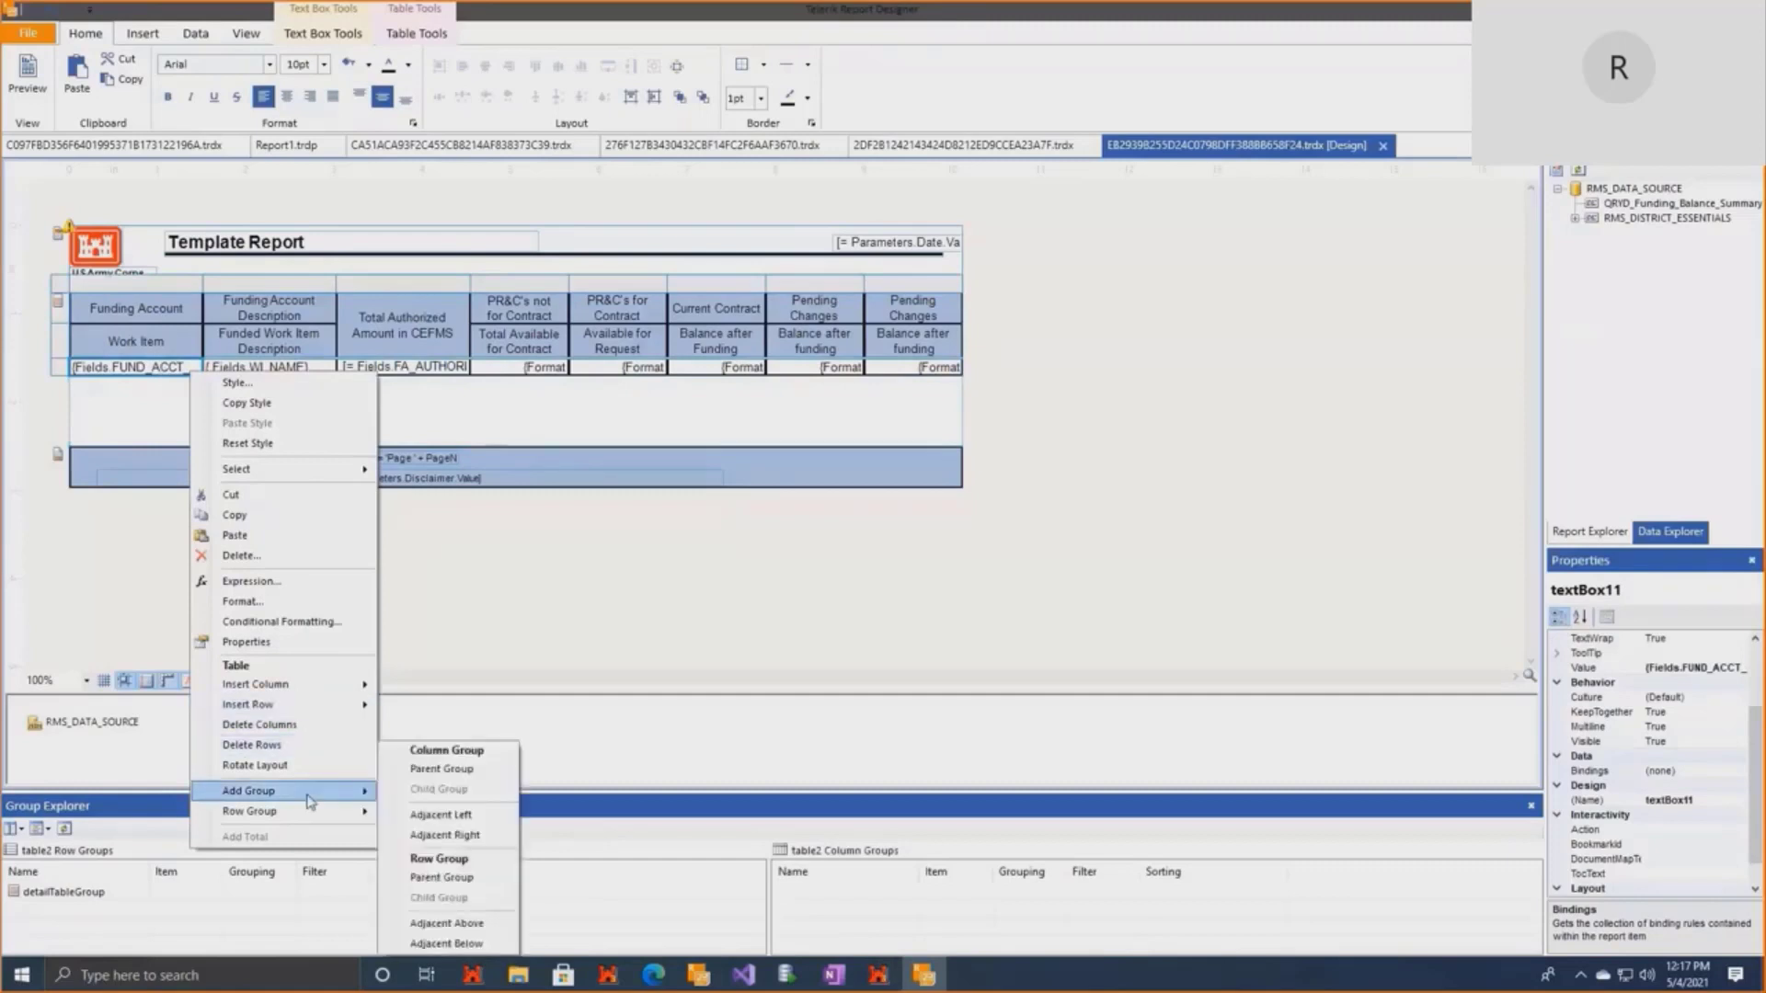
pyautogui.click(485, 885)
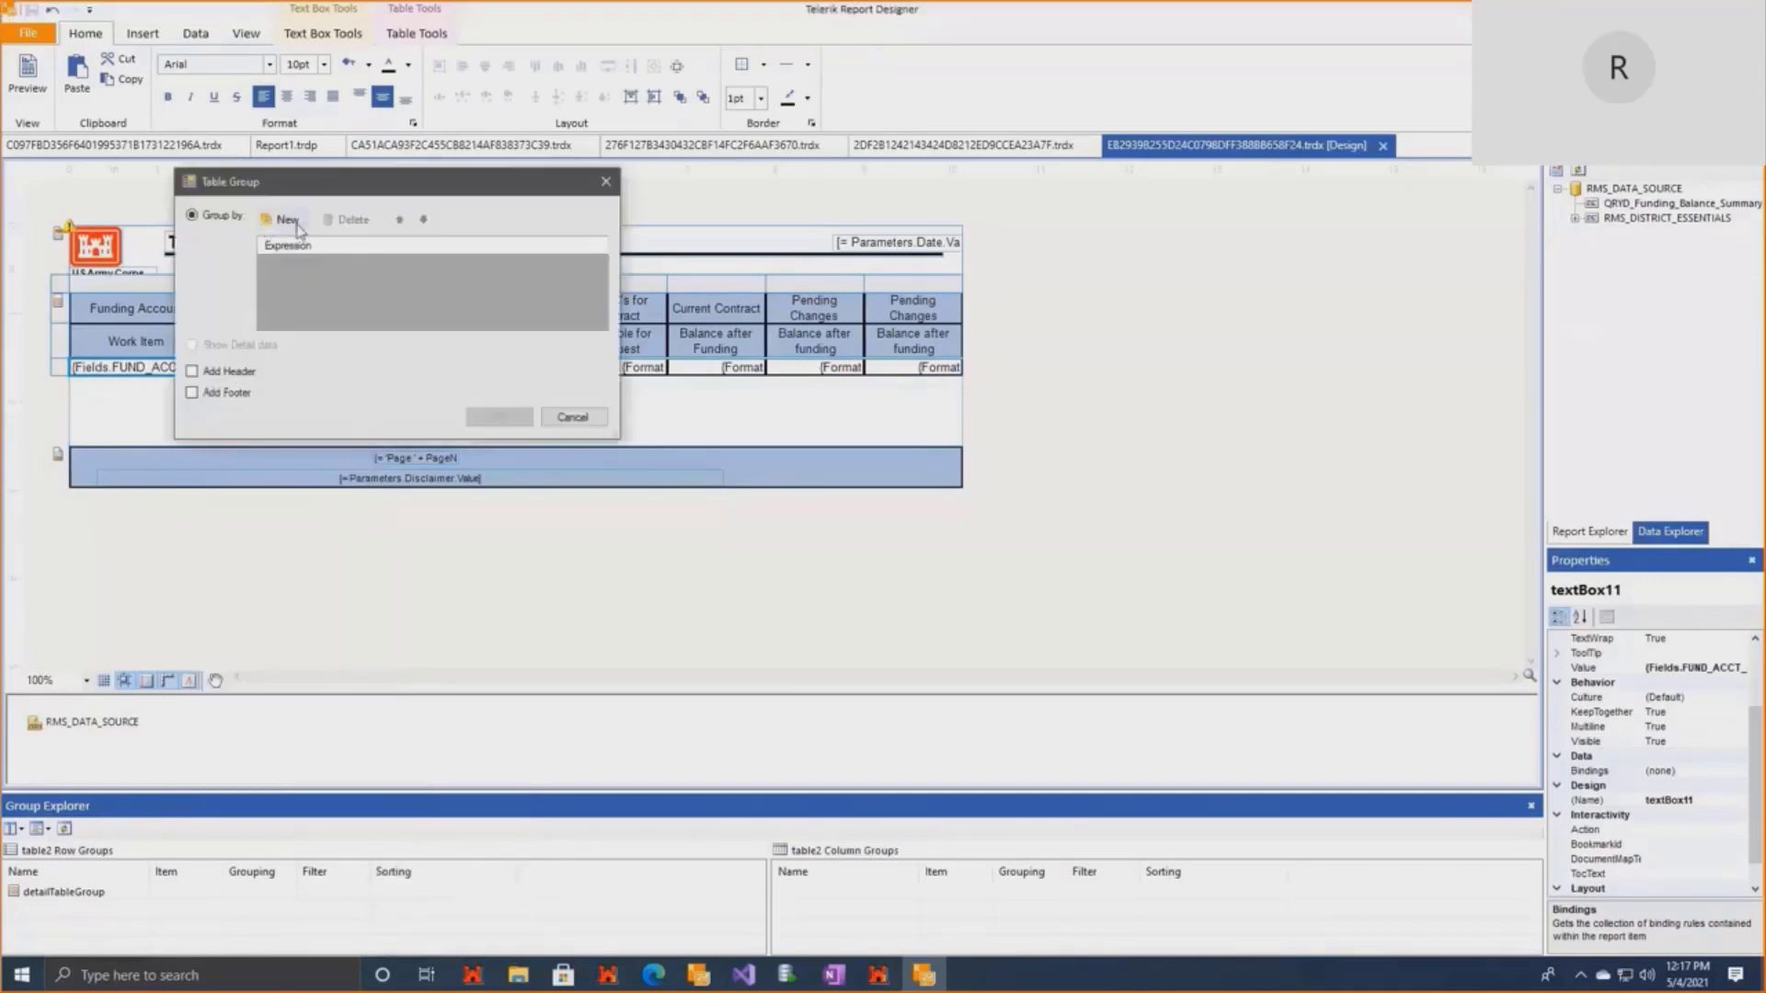
pyautogui.click(268, 221)
pyautogui.click(547, 264)
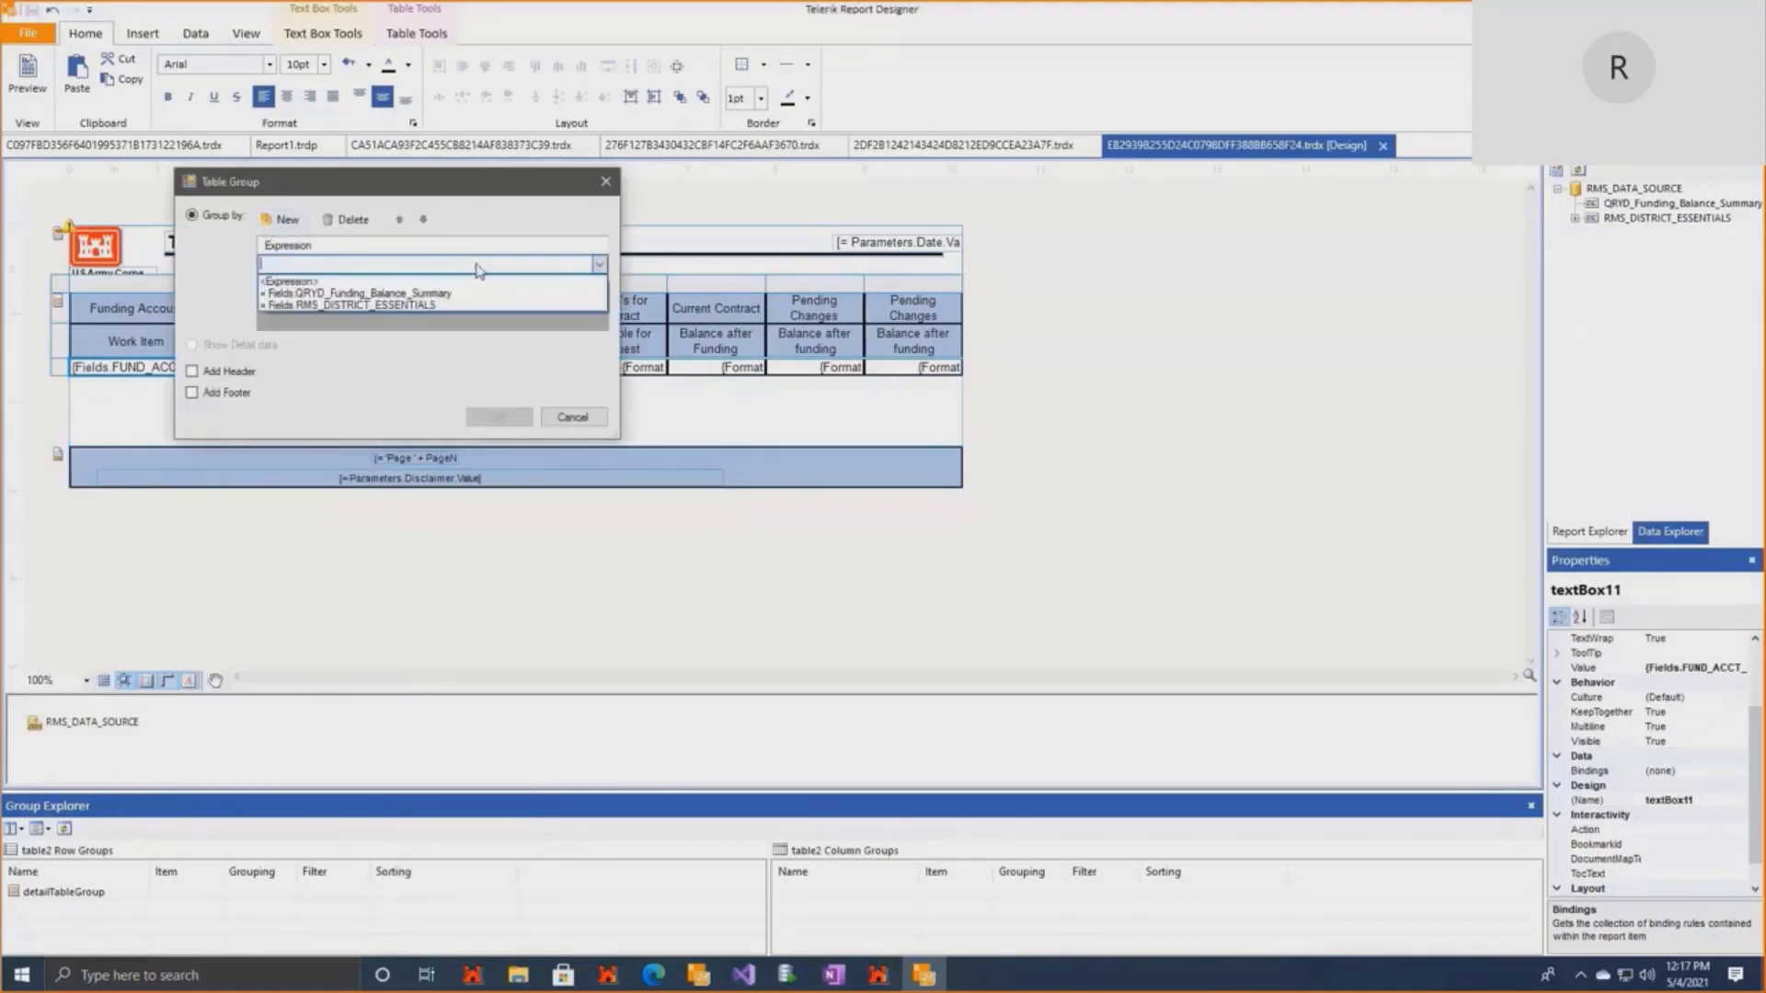
pyautogui.write('= Fields.')
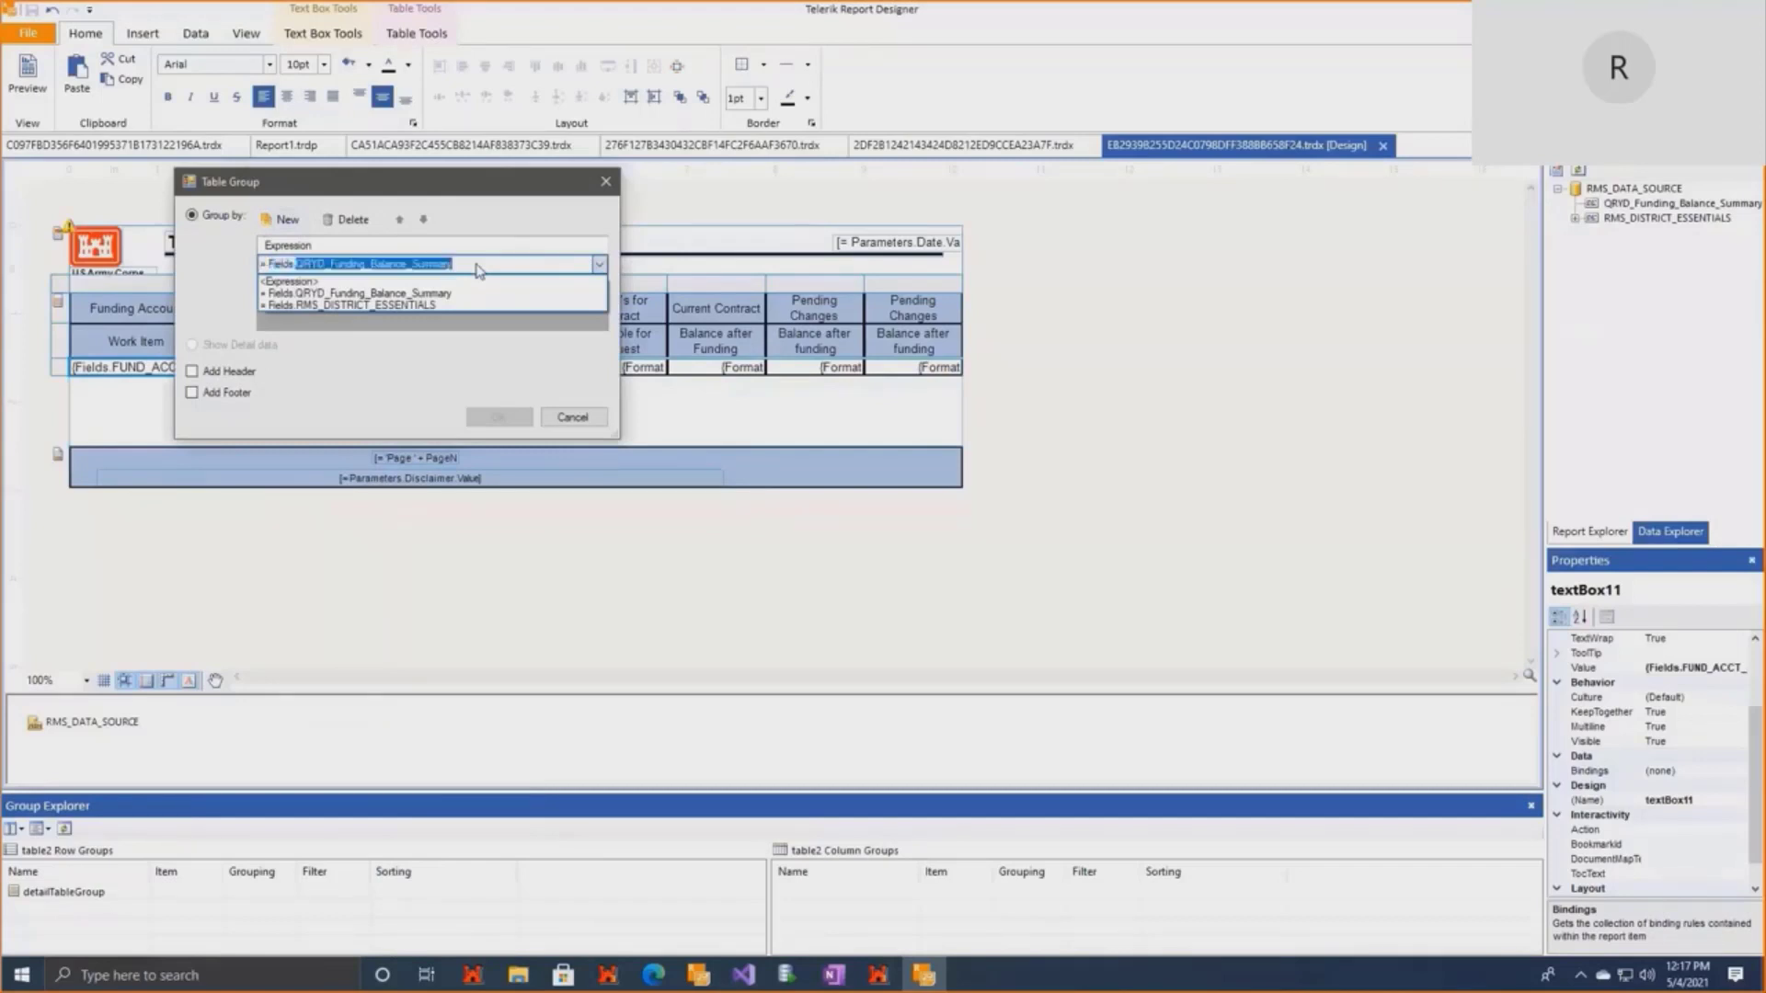
pyautogui.write('CONTRAC')
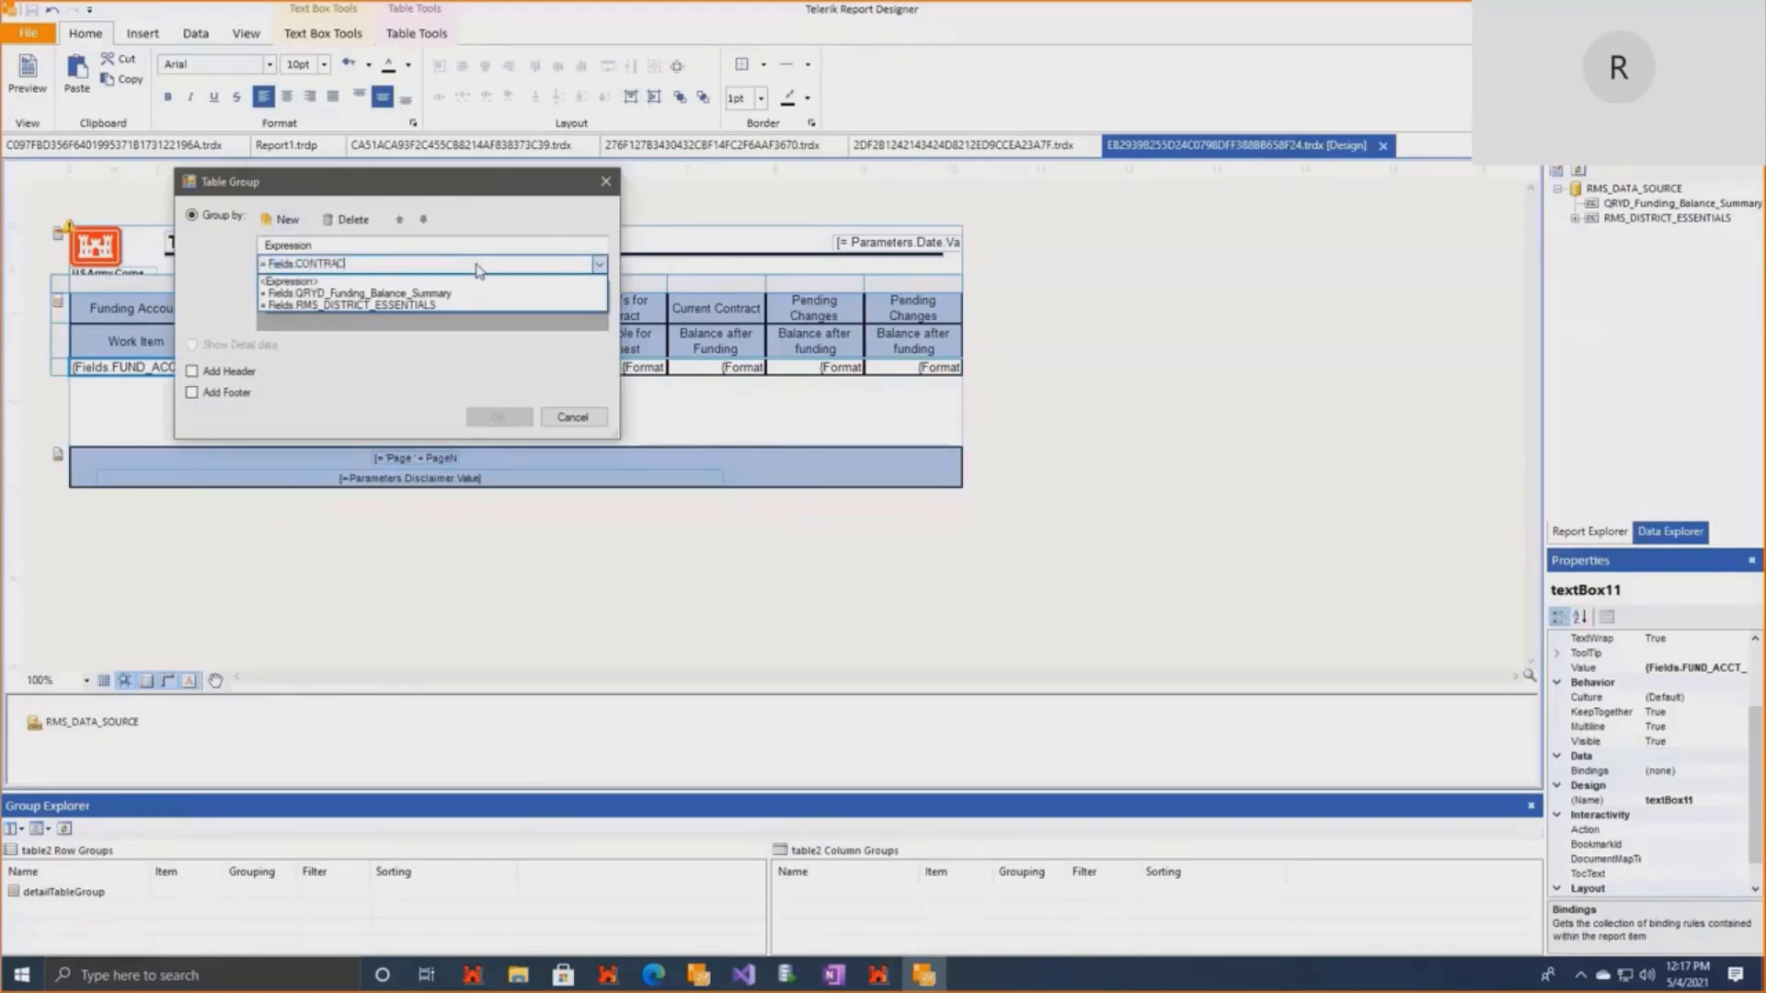
pyautogui.write('T_ID')
pyautogui.press('Return')
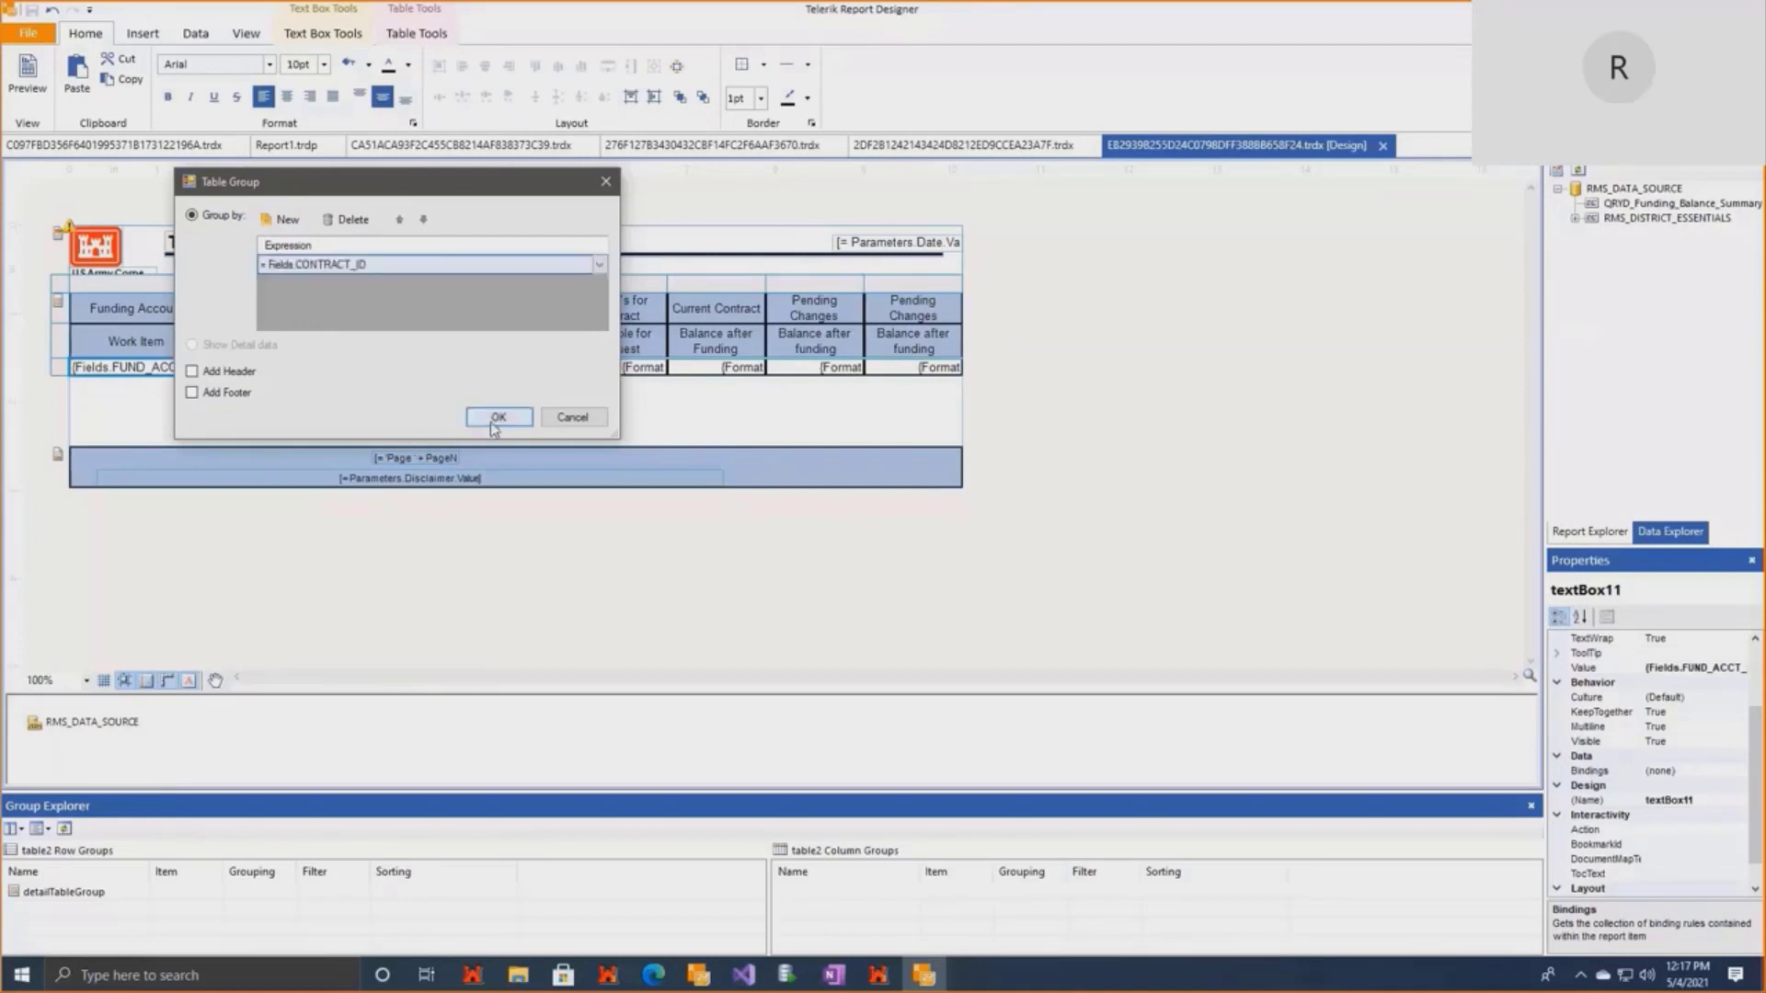
pyautogui.click(497, 418)
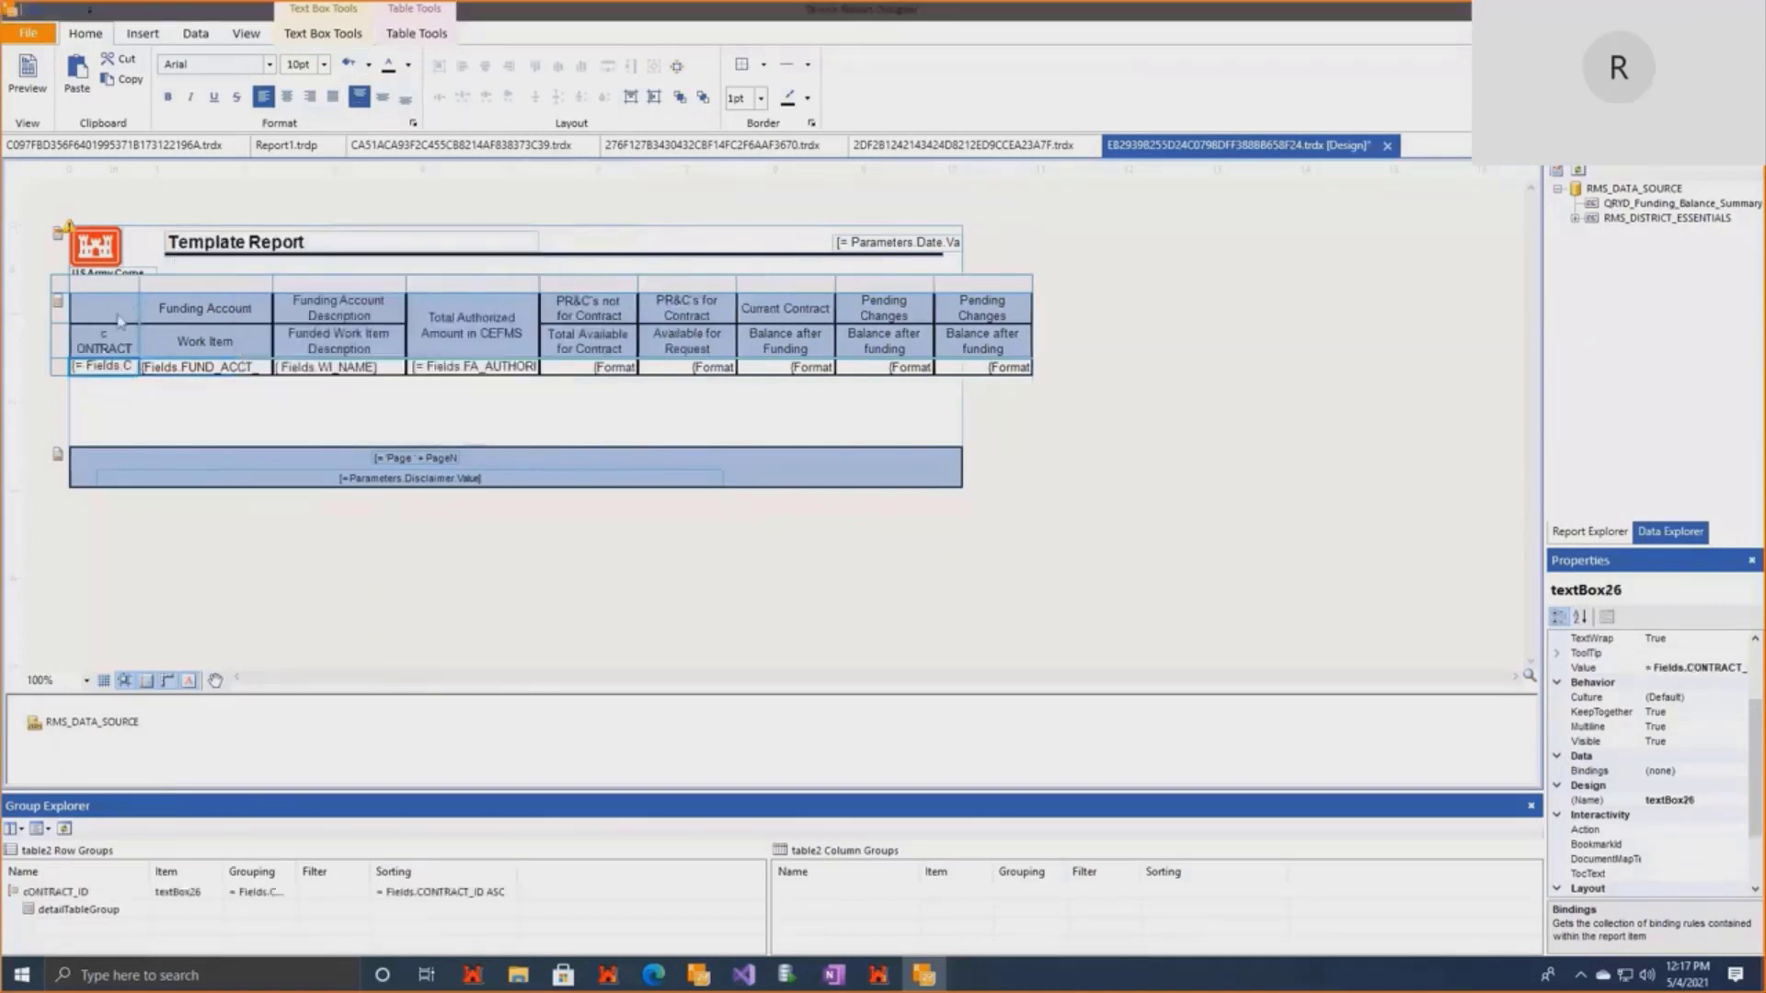
# Delete only the CONTRACT_ID column from the table, keeping its associated row group.
pyautogui.rightClick(115, 374)
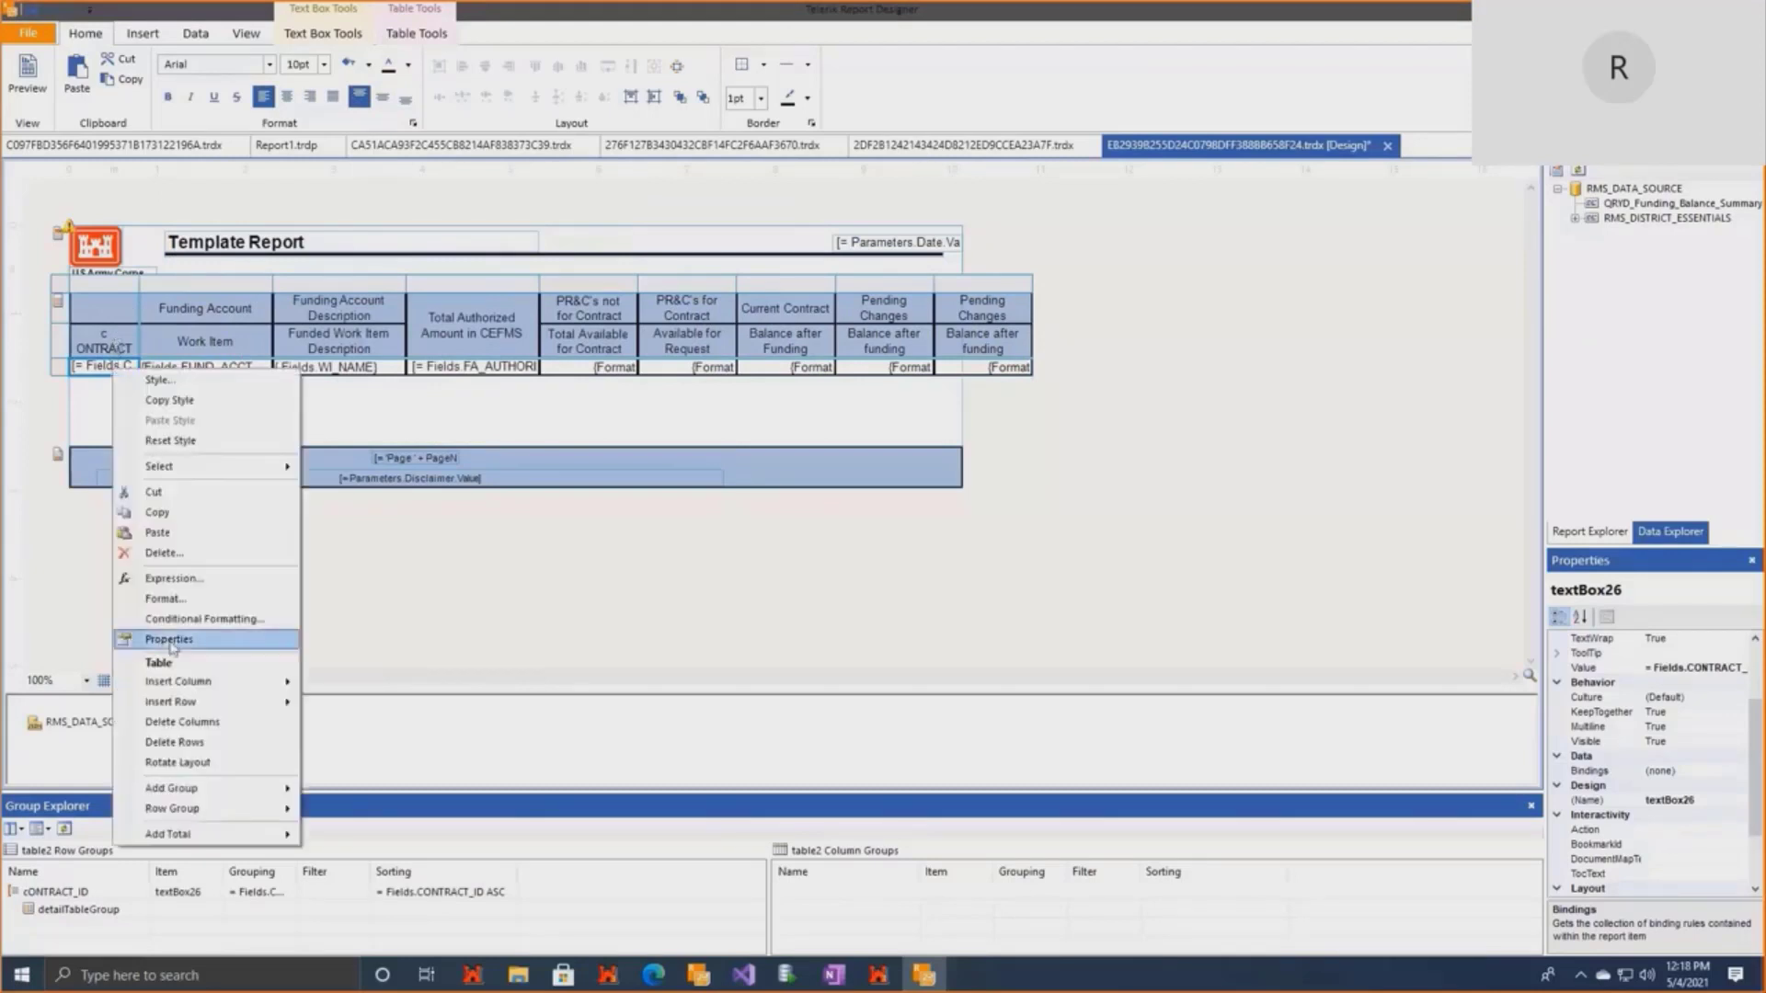
pyautogui.click(190, 733)
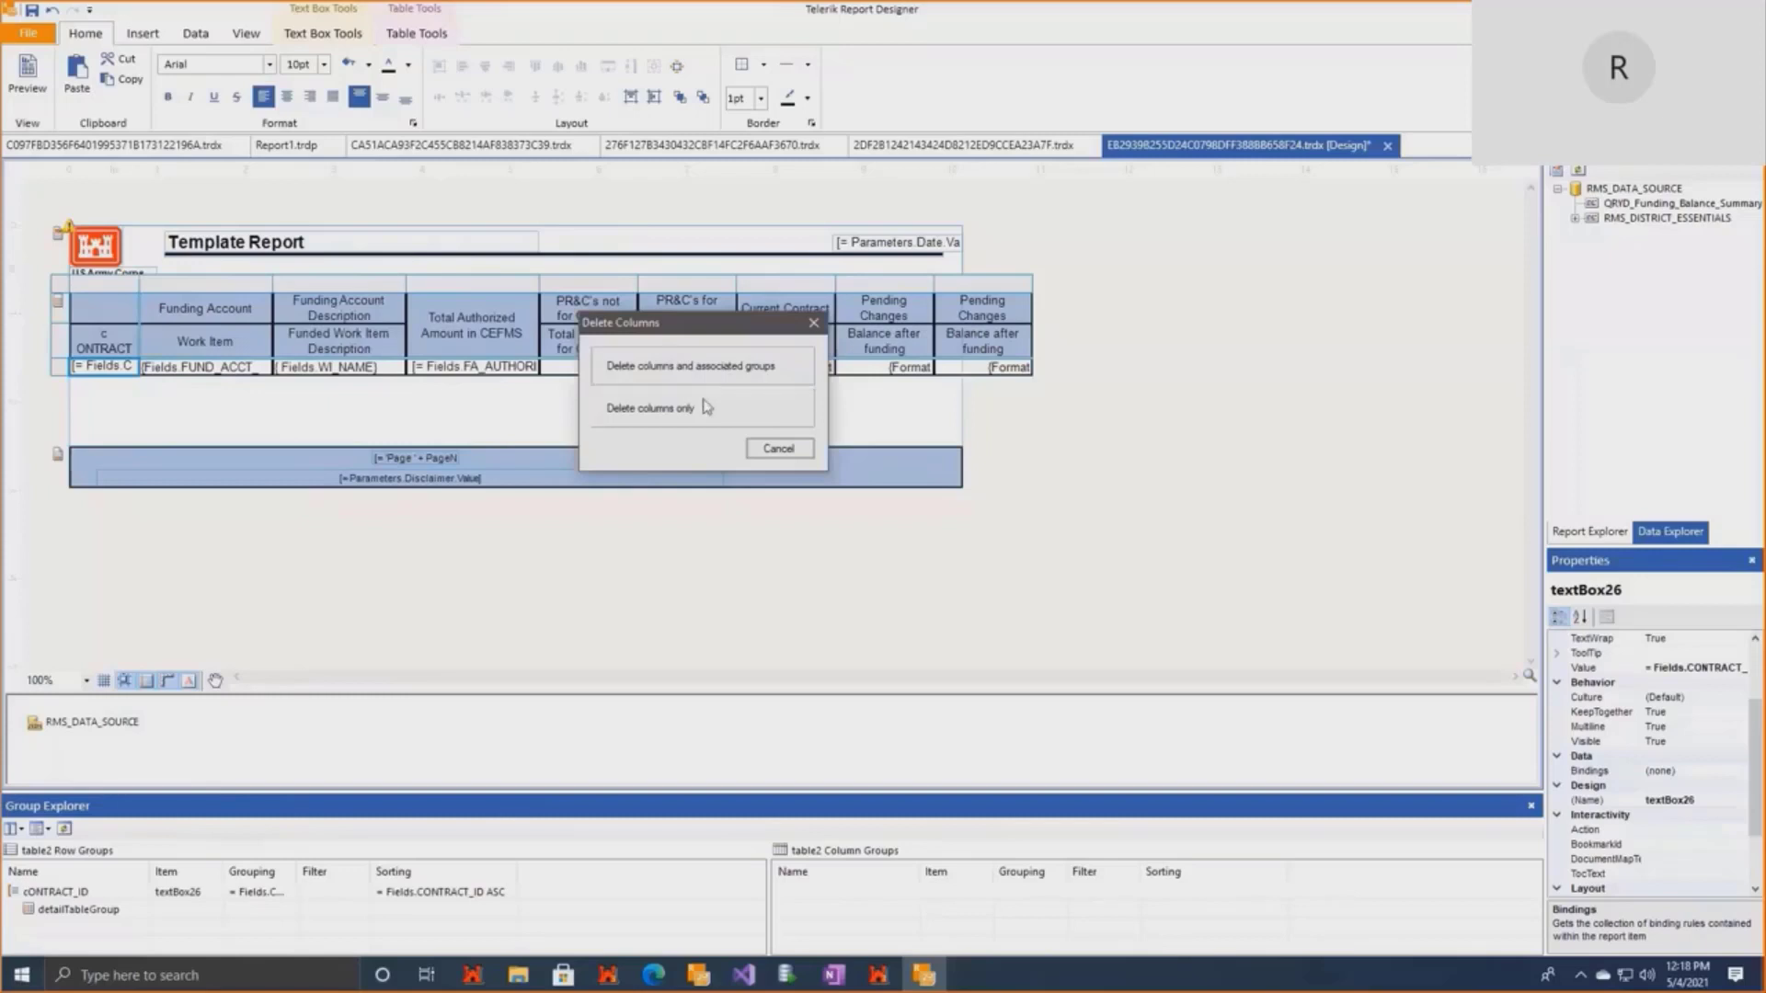
pyautogui.click(701, 411)
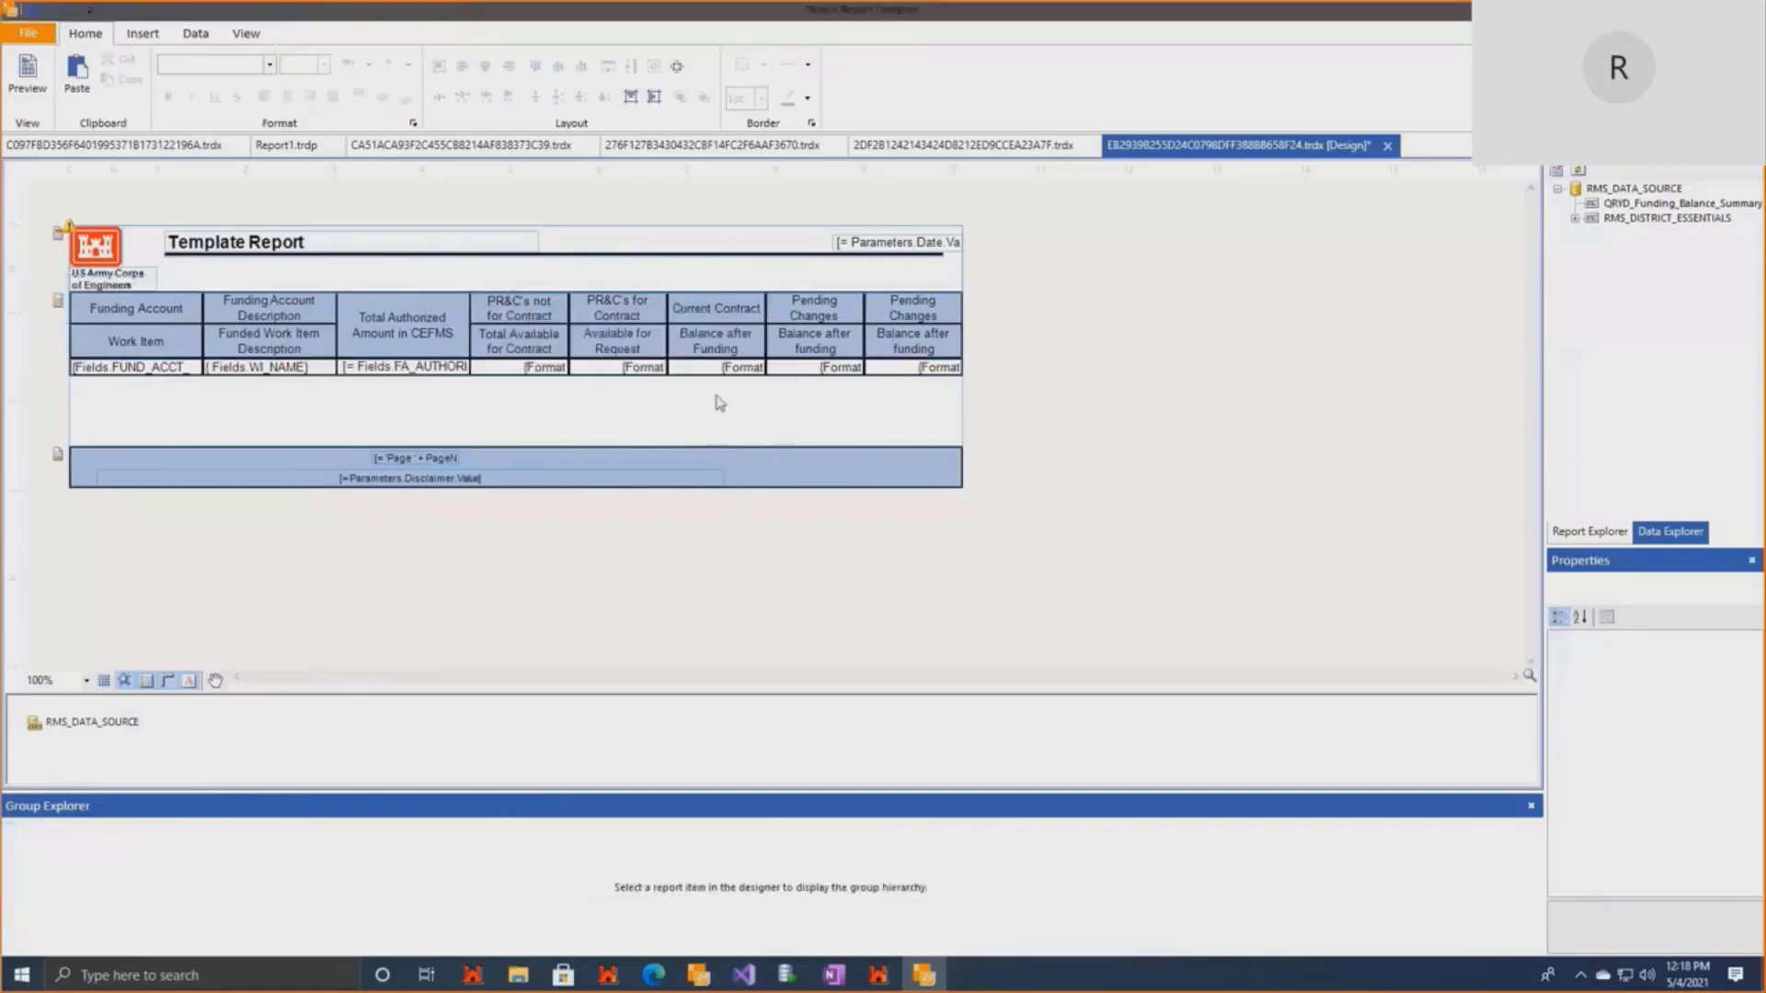
# Insert a row outside the group above the detail row and merge all of its cells into one.
pyautogui.rightClick(187, 375)
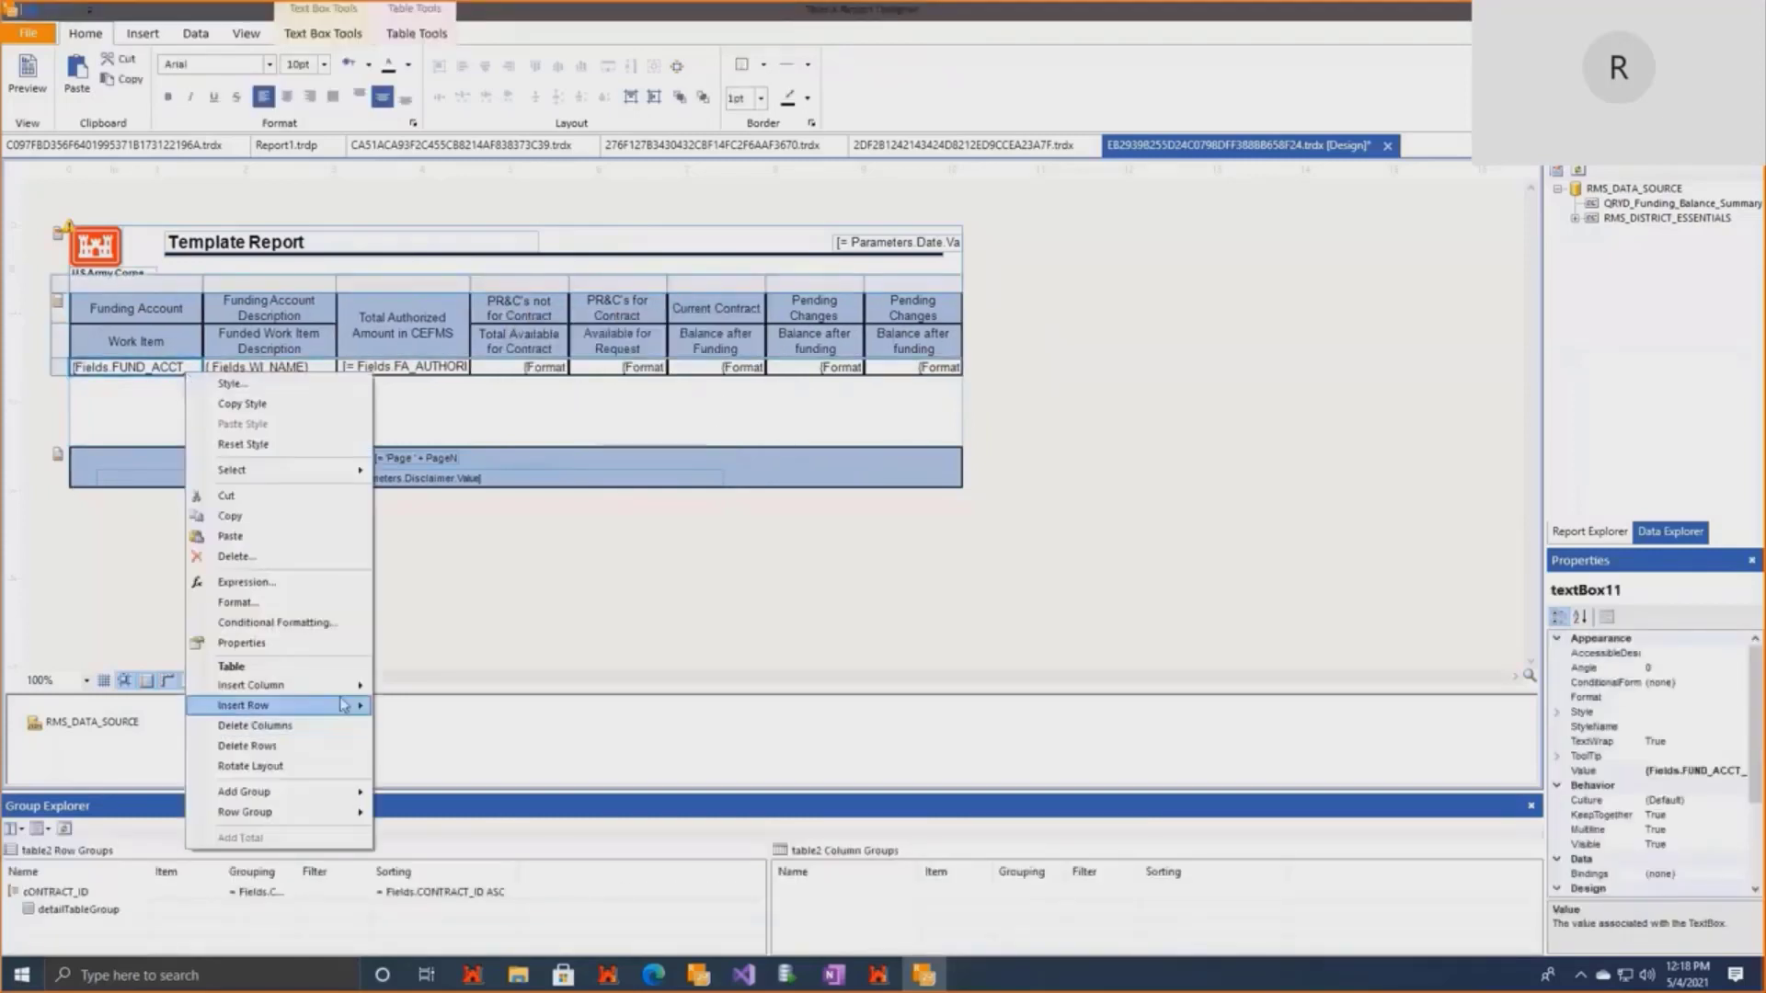
pyautogui.moveTo(343, 707)
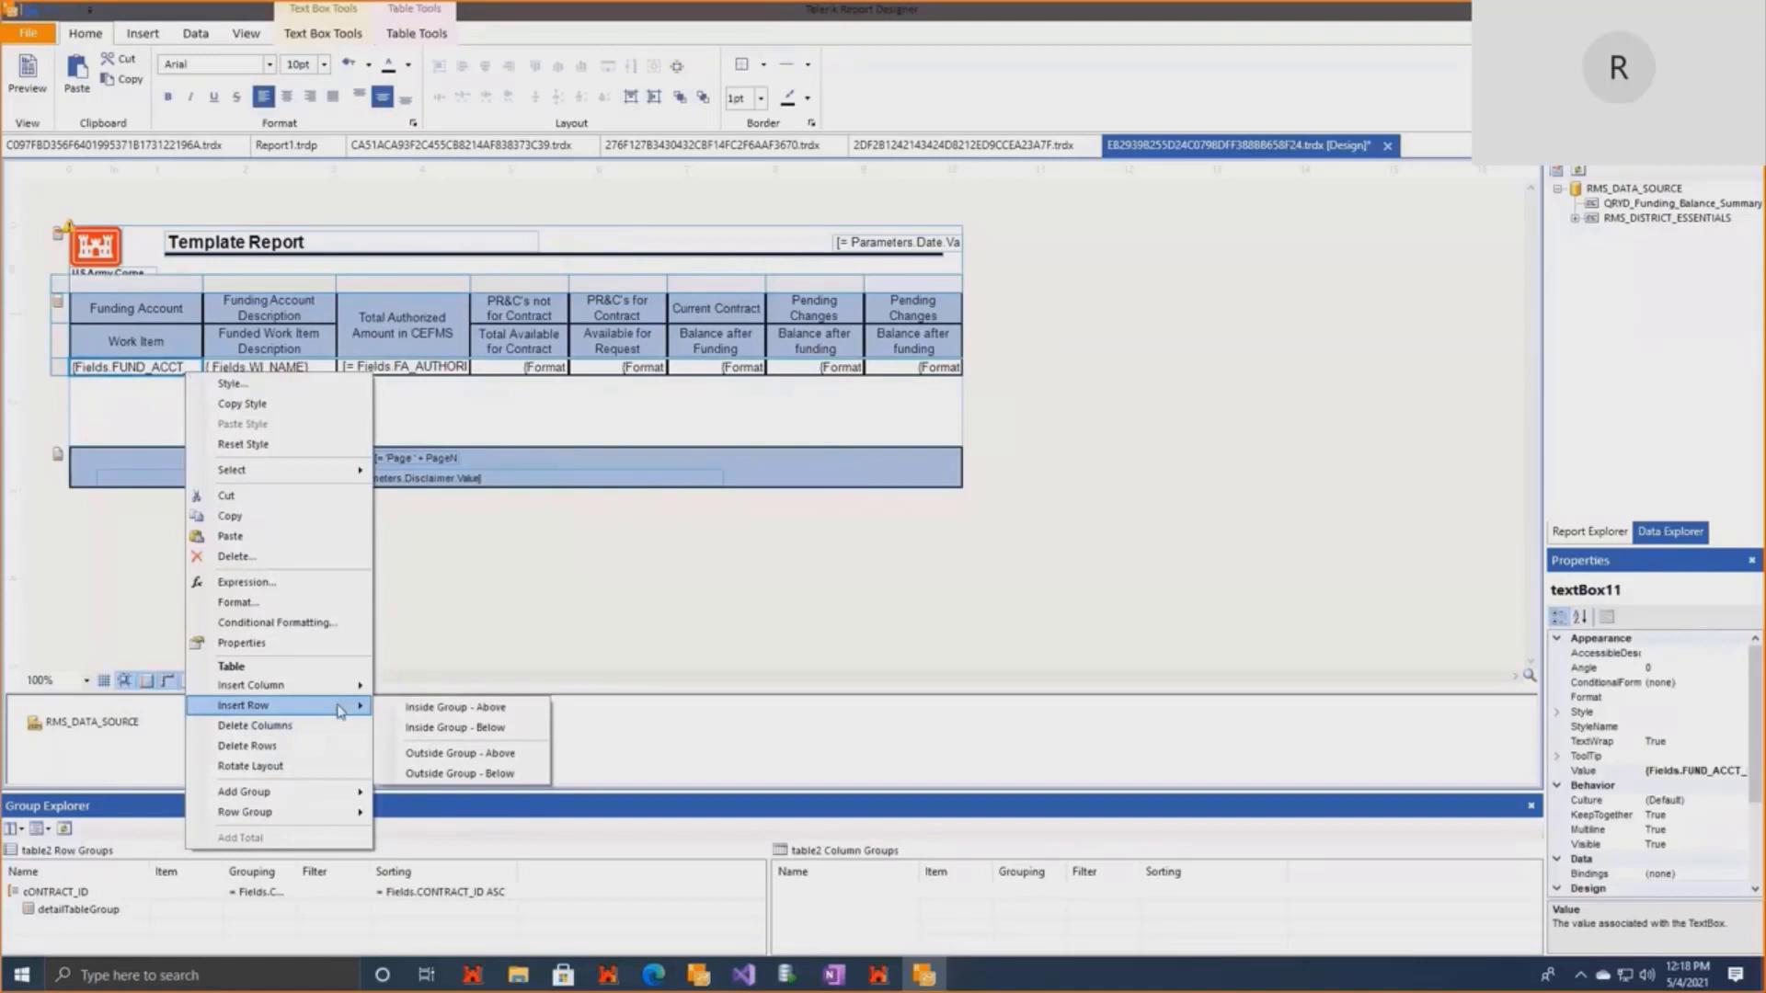
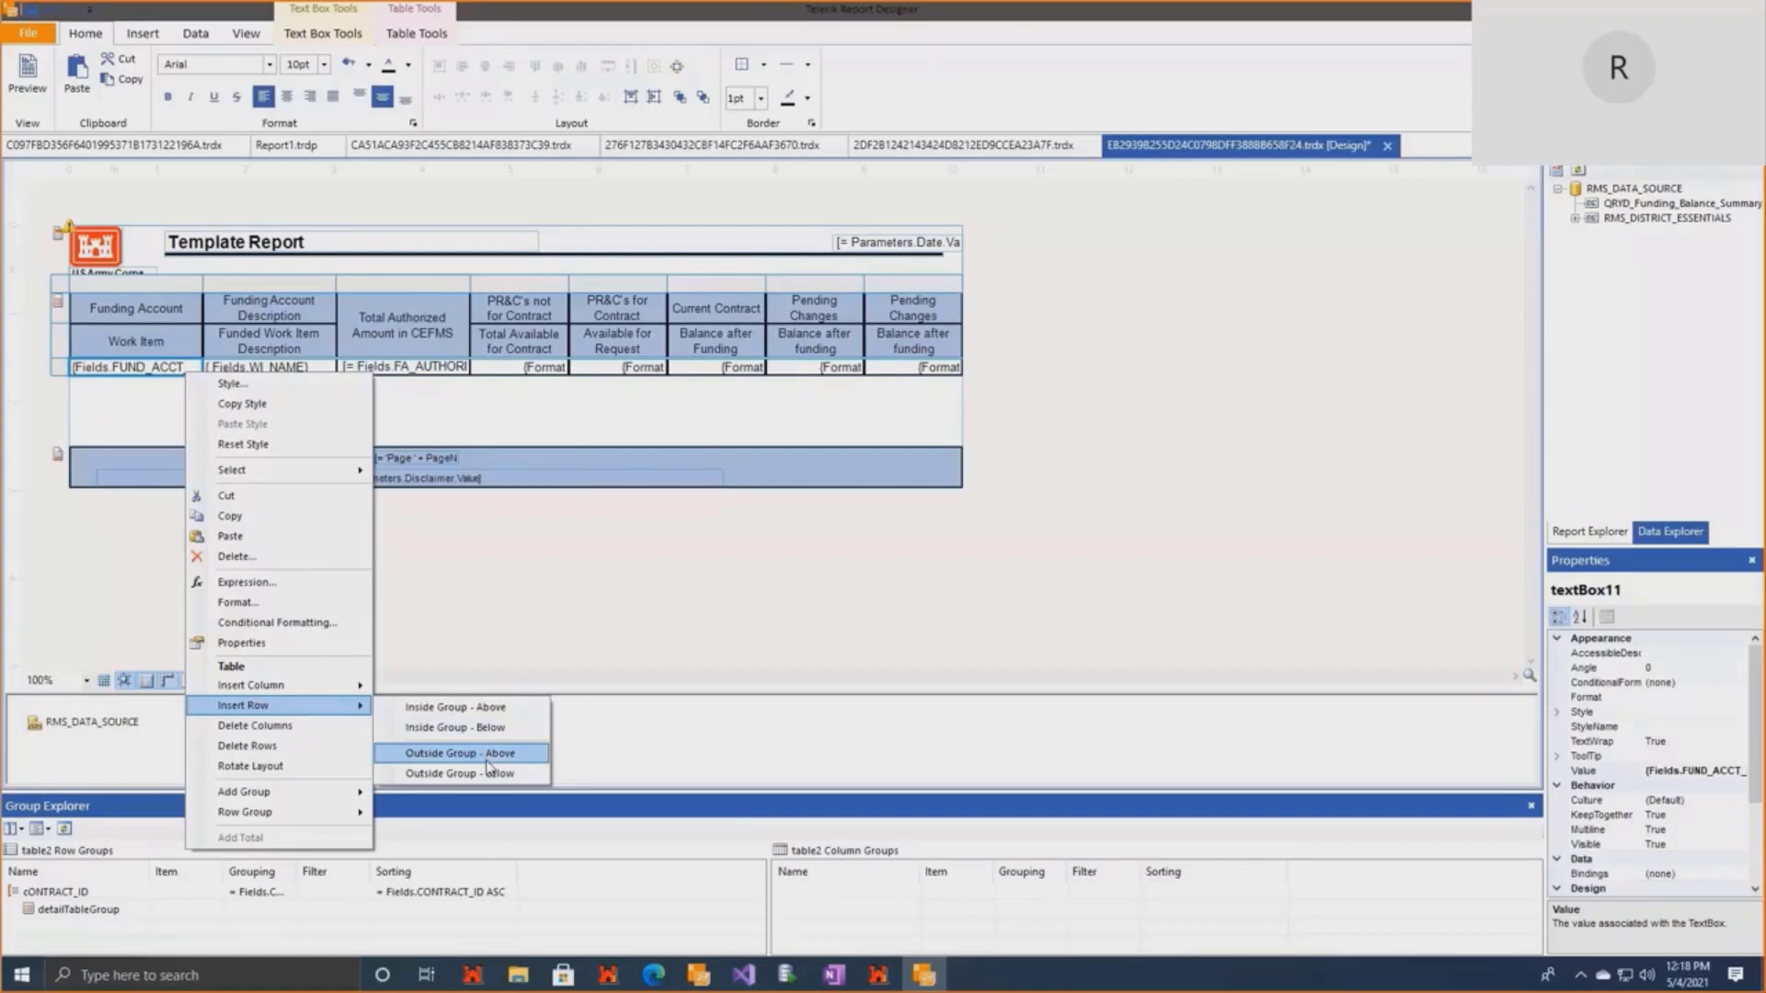
pyautogui.click(488, 757)
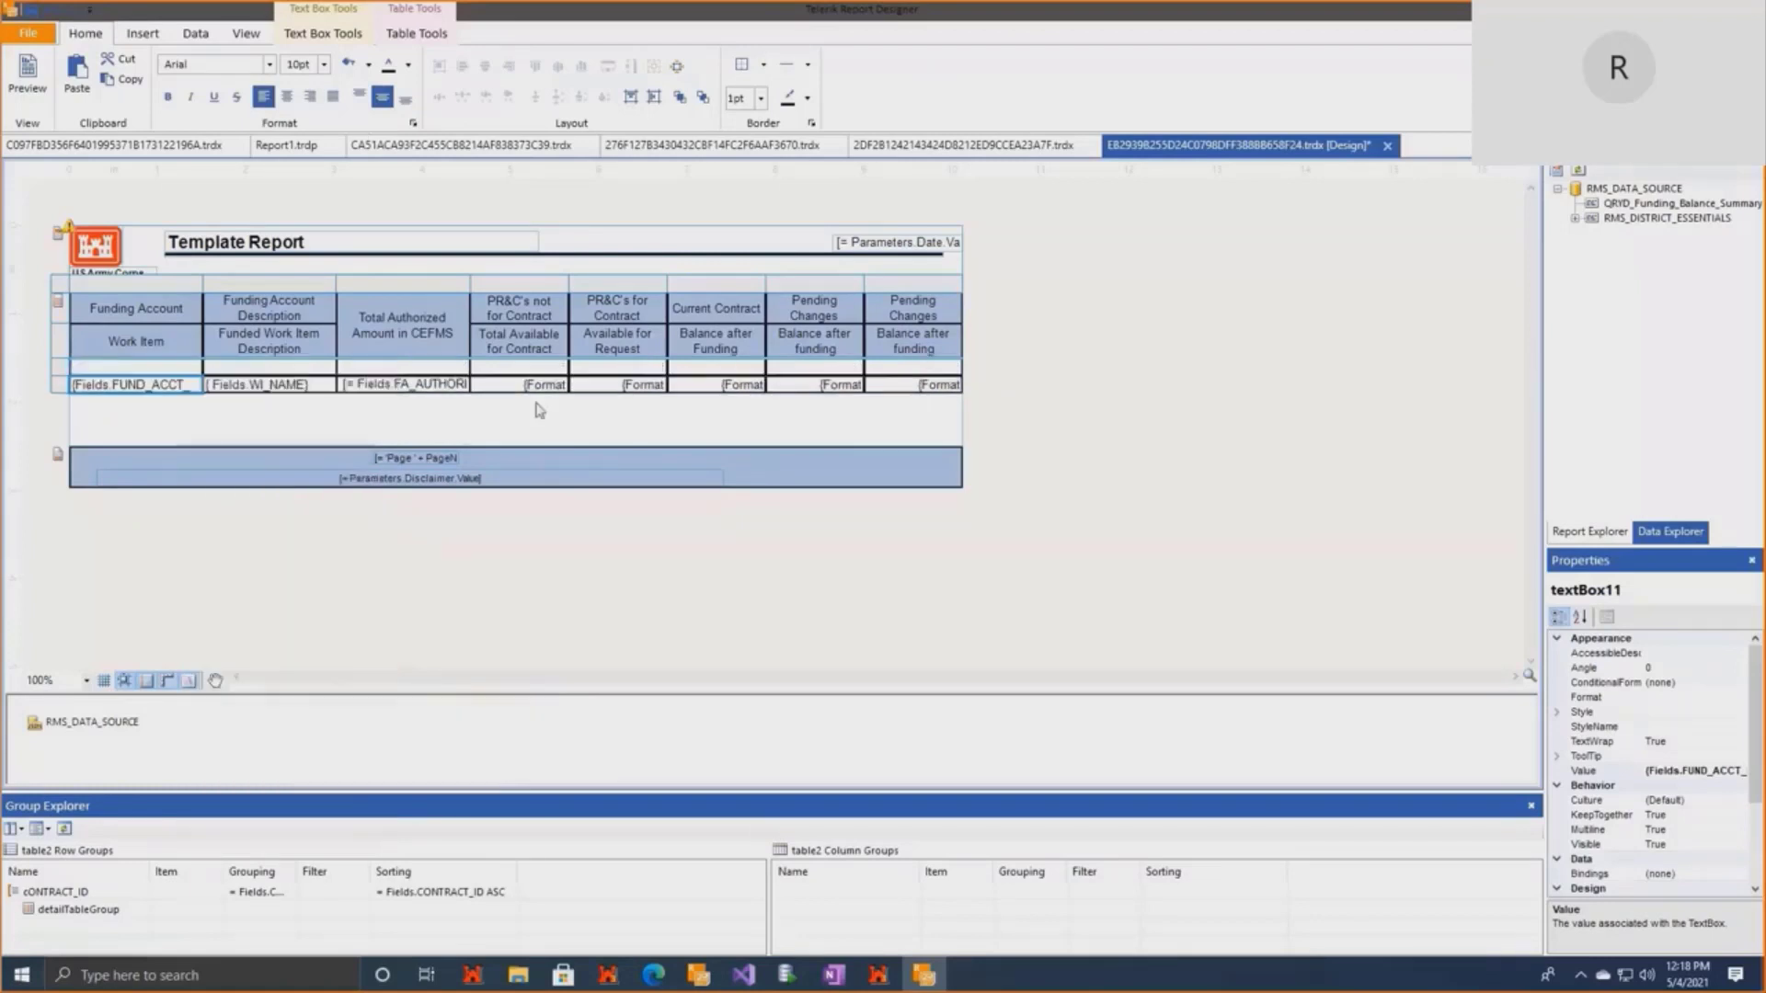
pyautogui.click(919, 370)
pyautogui.moveTo(919, 369); pyautogui.dragTo(153, 372)
pyautogui.rightClick(154, 372)
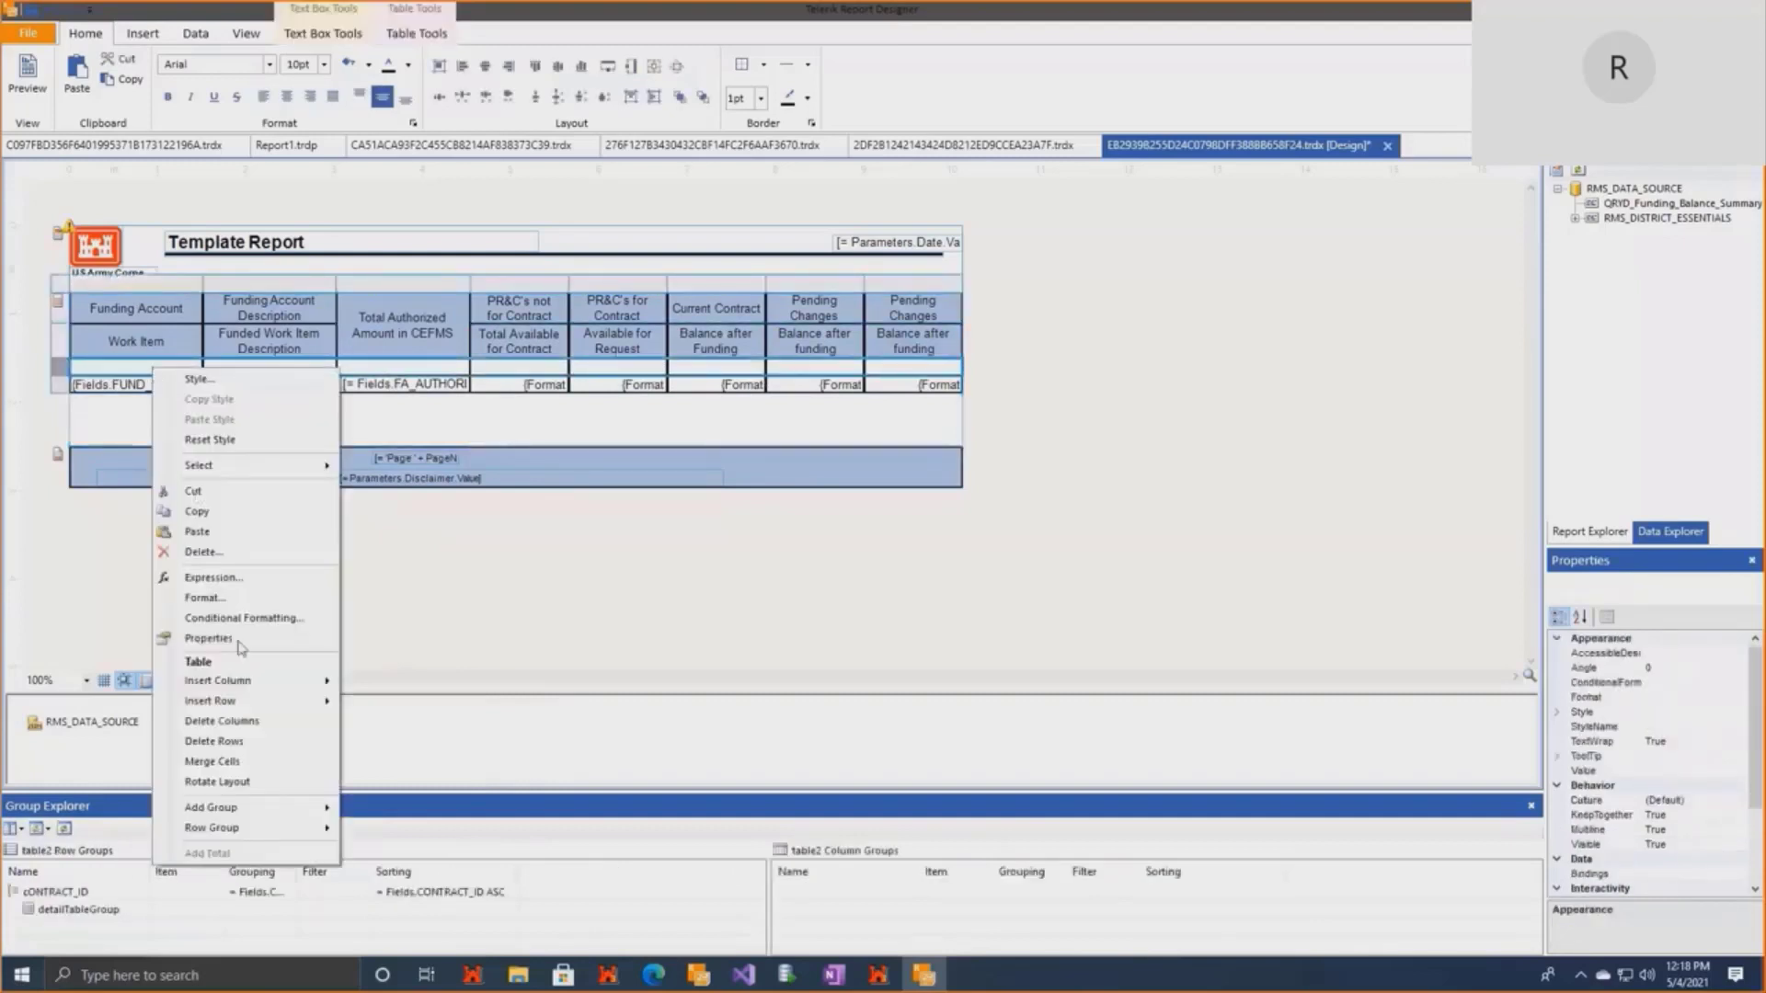
pyautogui.click(234, 762)
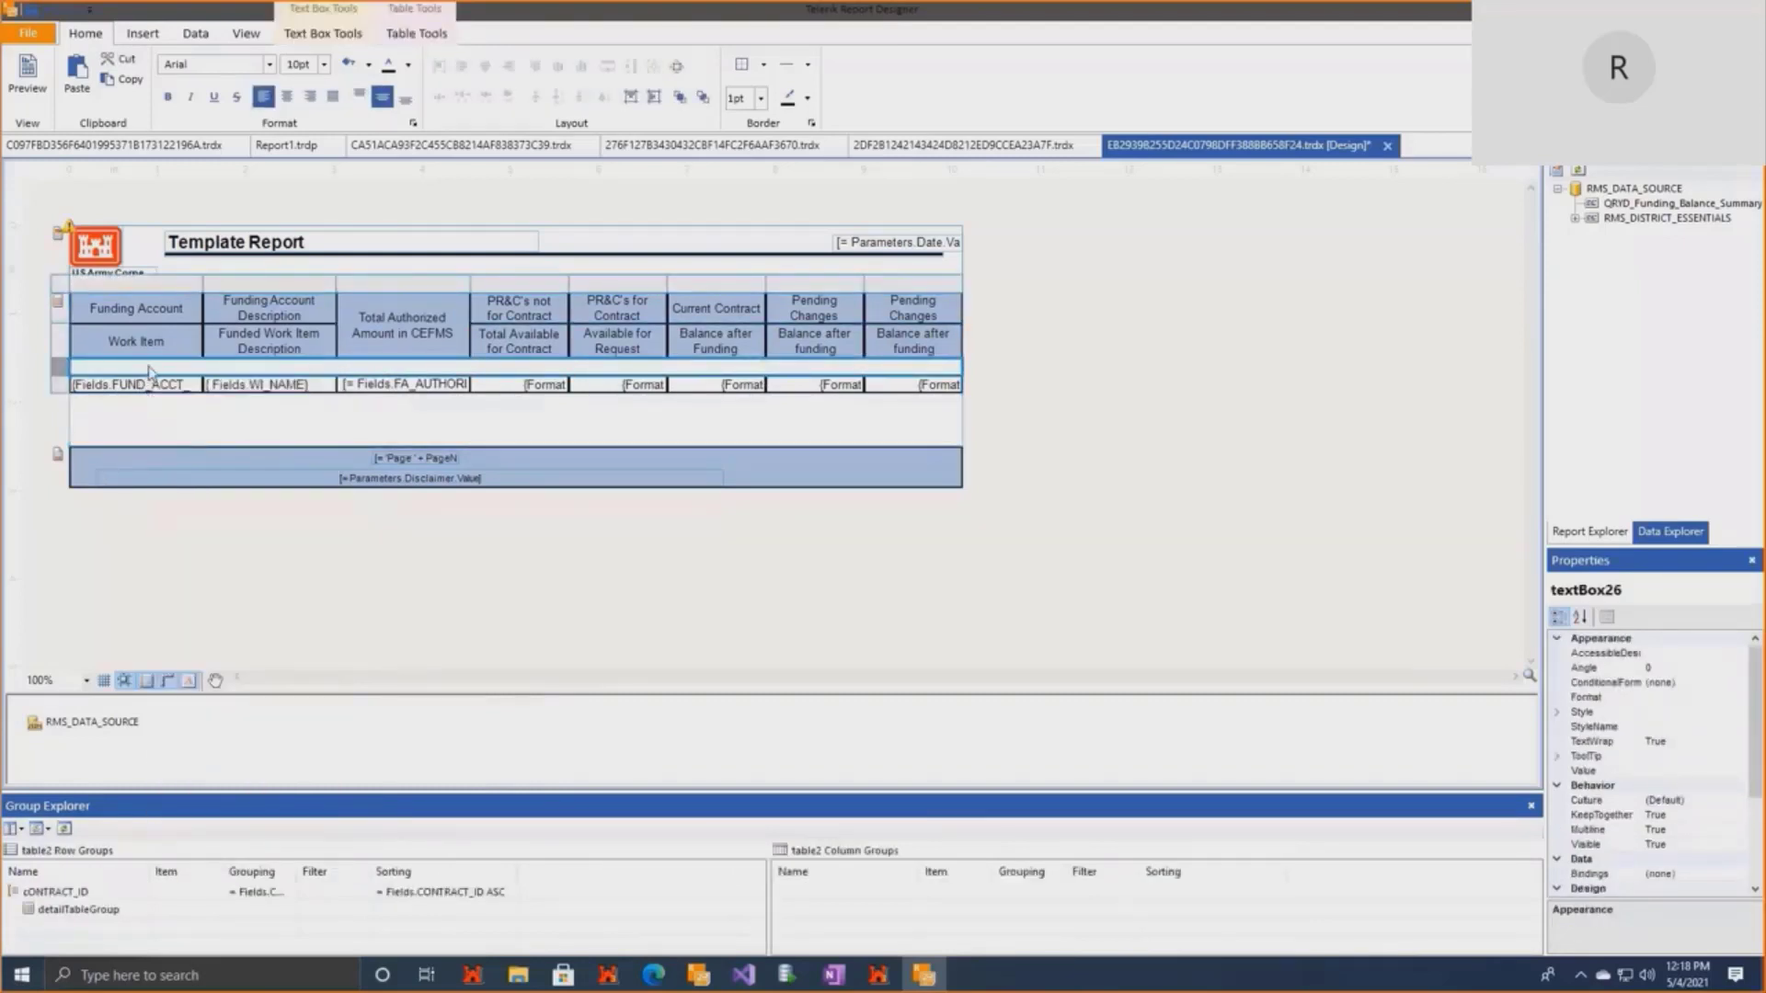
# Enter = Fields.CONTRACT_ID as the content of the merged group header row.
pyautogui.doubleClick(150, 367)
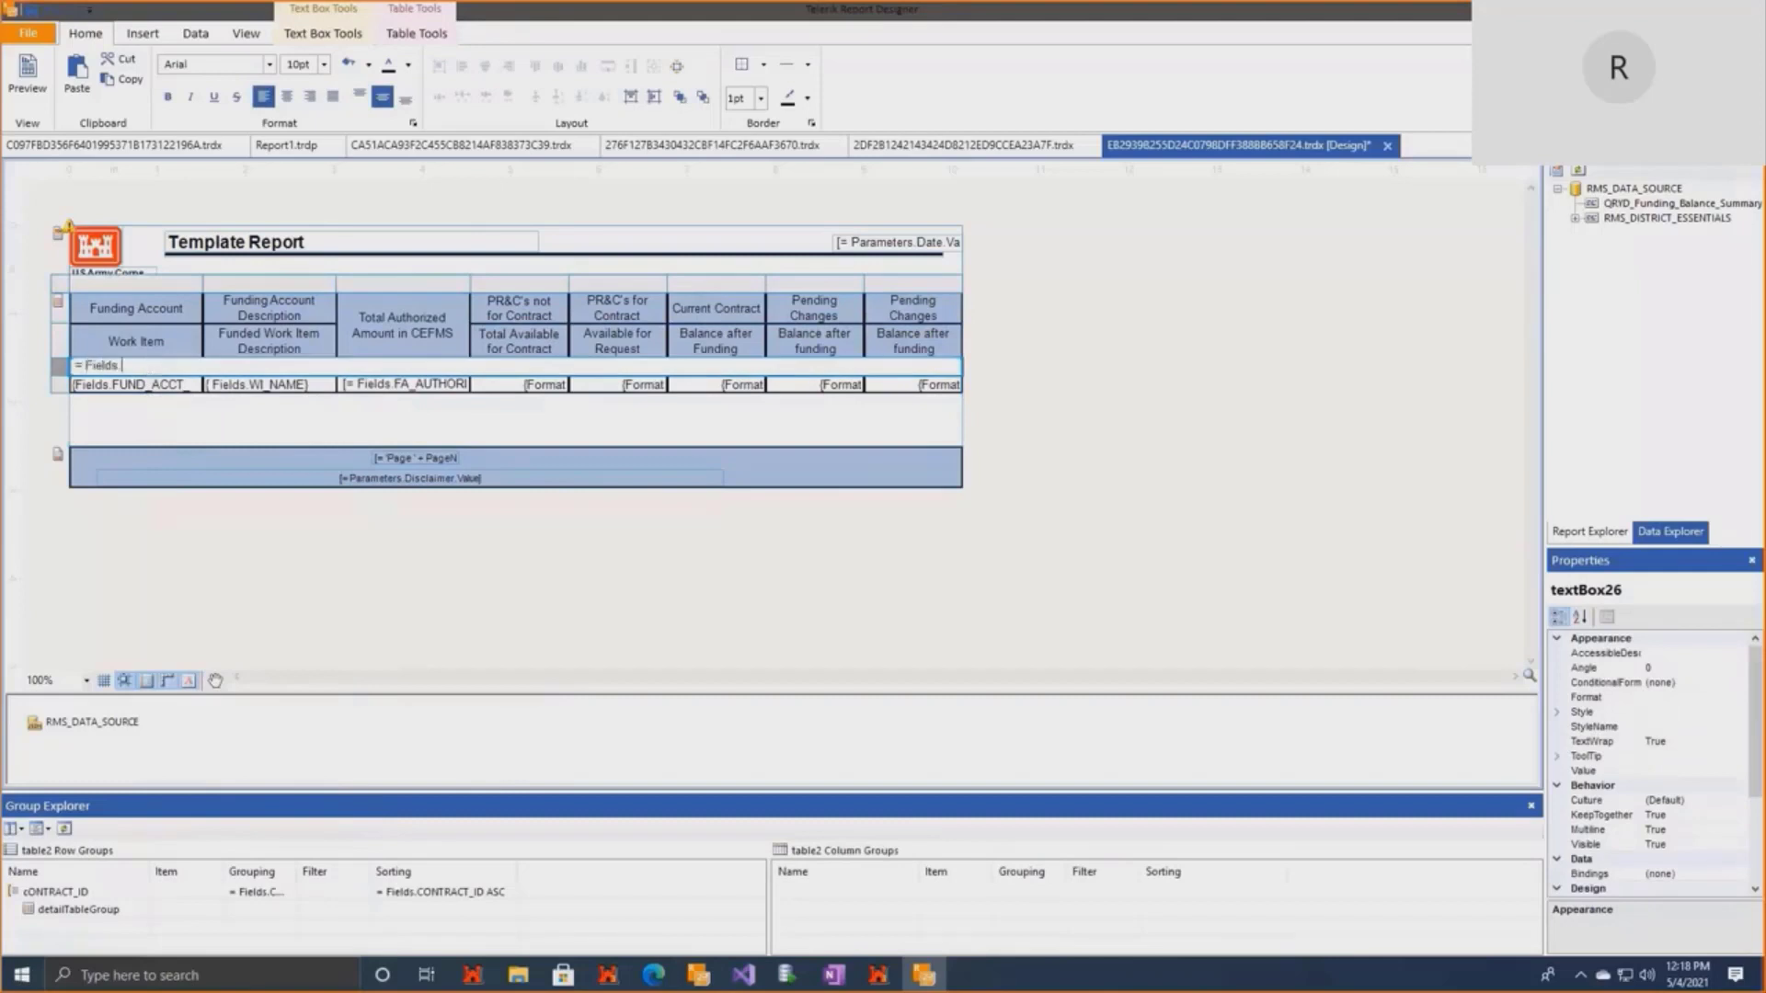
pyautogui.write('= Fields.CONTRACT_ID')
pyautogui.click(274, 428)
pyautogui.click(290, 369)
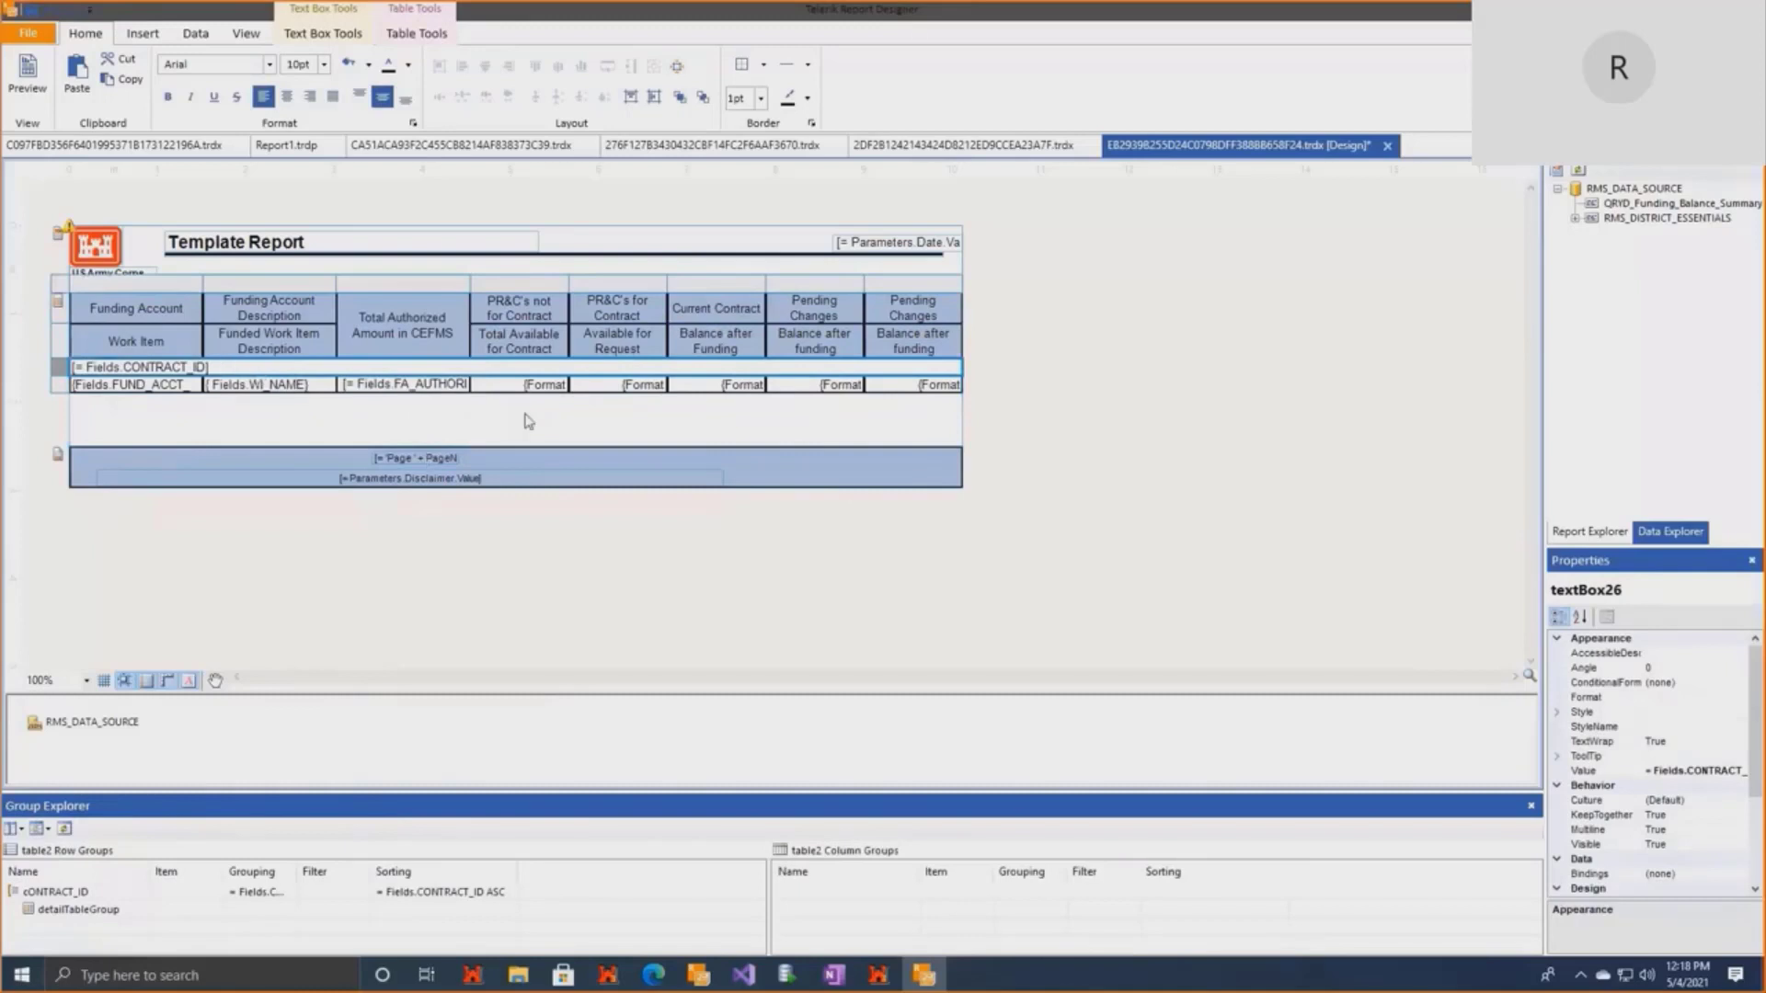
# Set the background color of the CONTRACT_ID header row to the web color Cornsilk.
pyautogui.click(1556, 715)
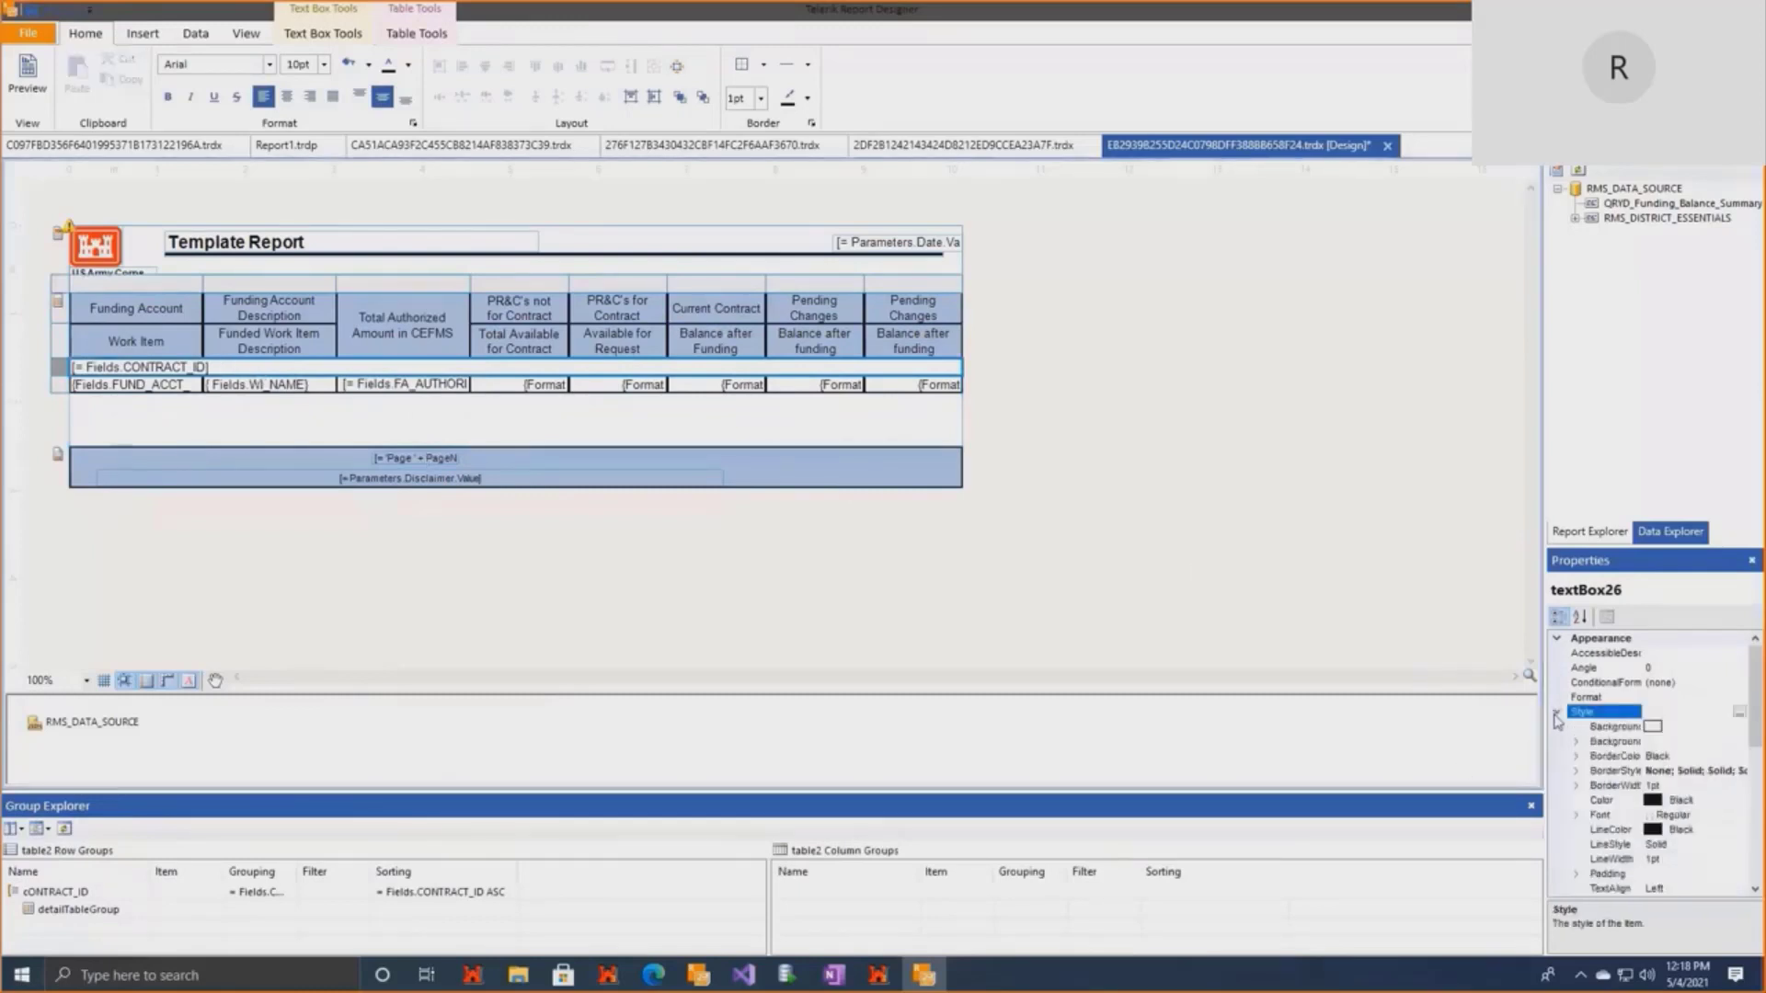
pyautogui.click(1679, 728)
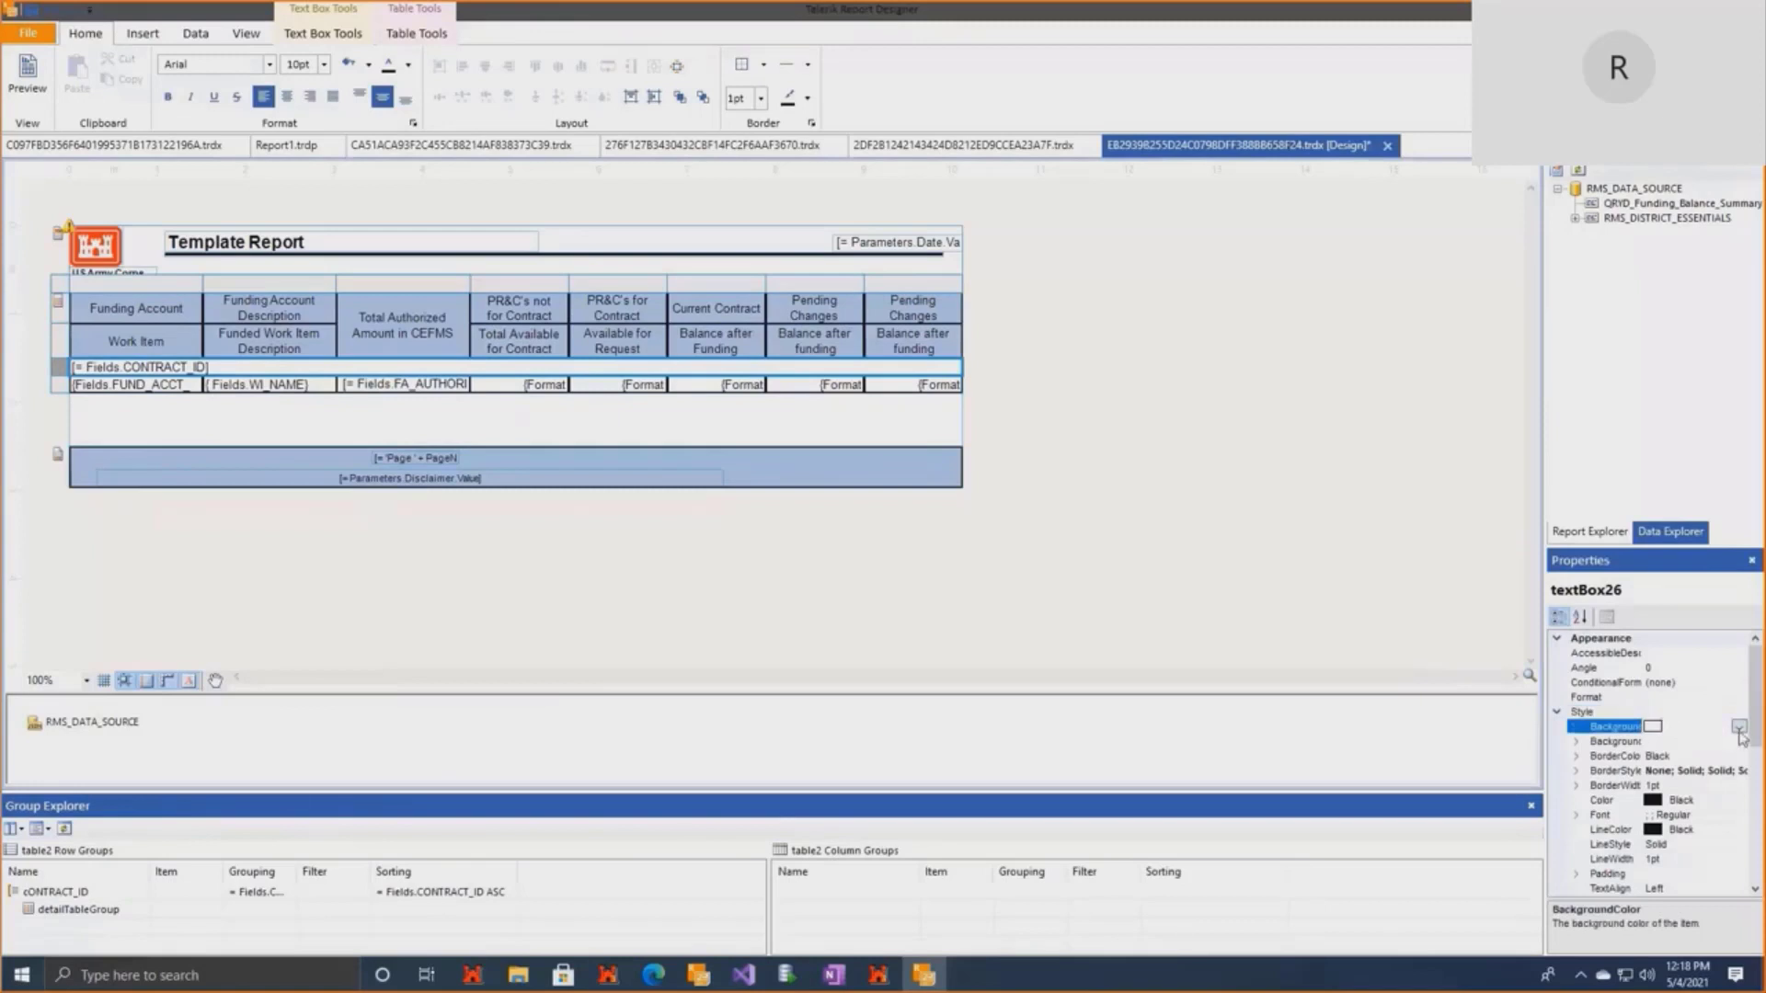
pyautogui.click(1739, 727)
pyautogui.click(1633, 746)
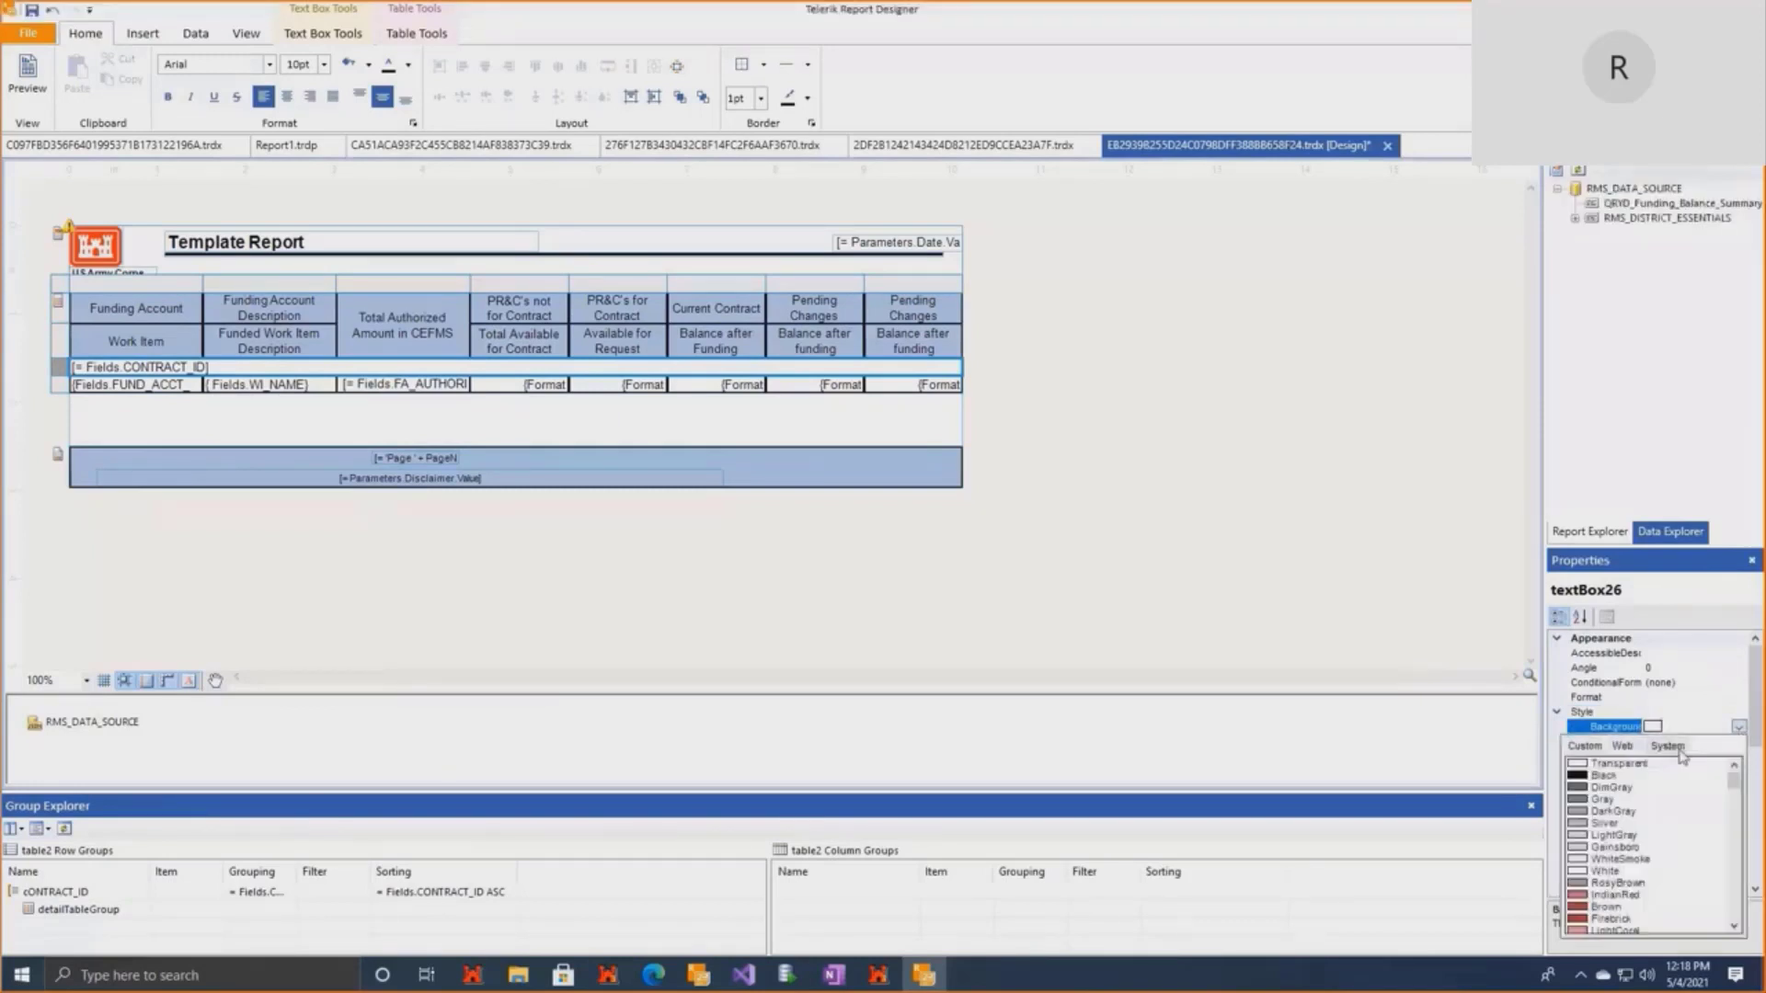
pyautogui.click(1679, 749)
pyautogui.click(1687, 728)
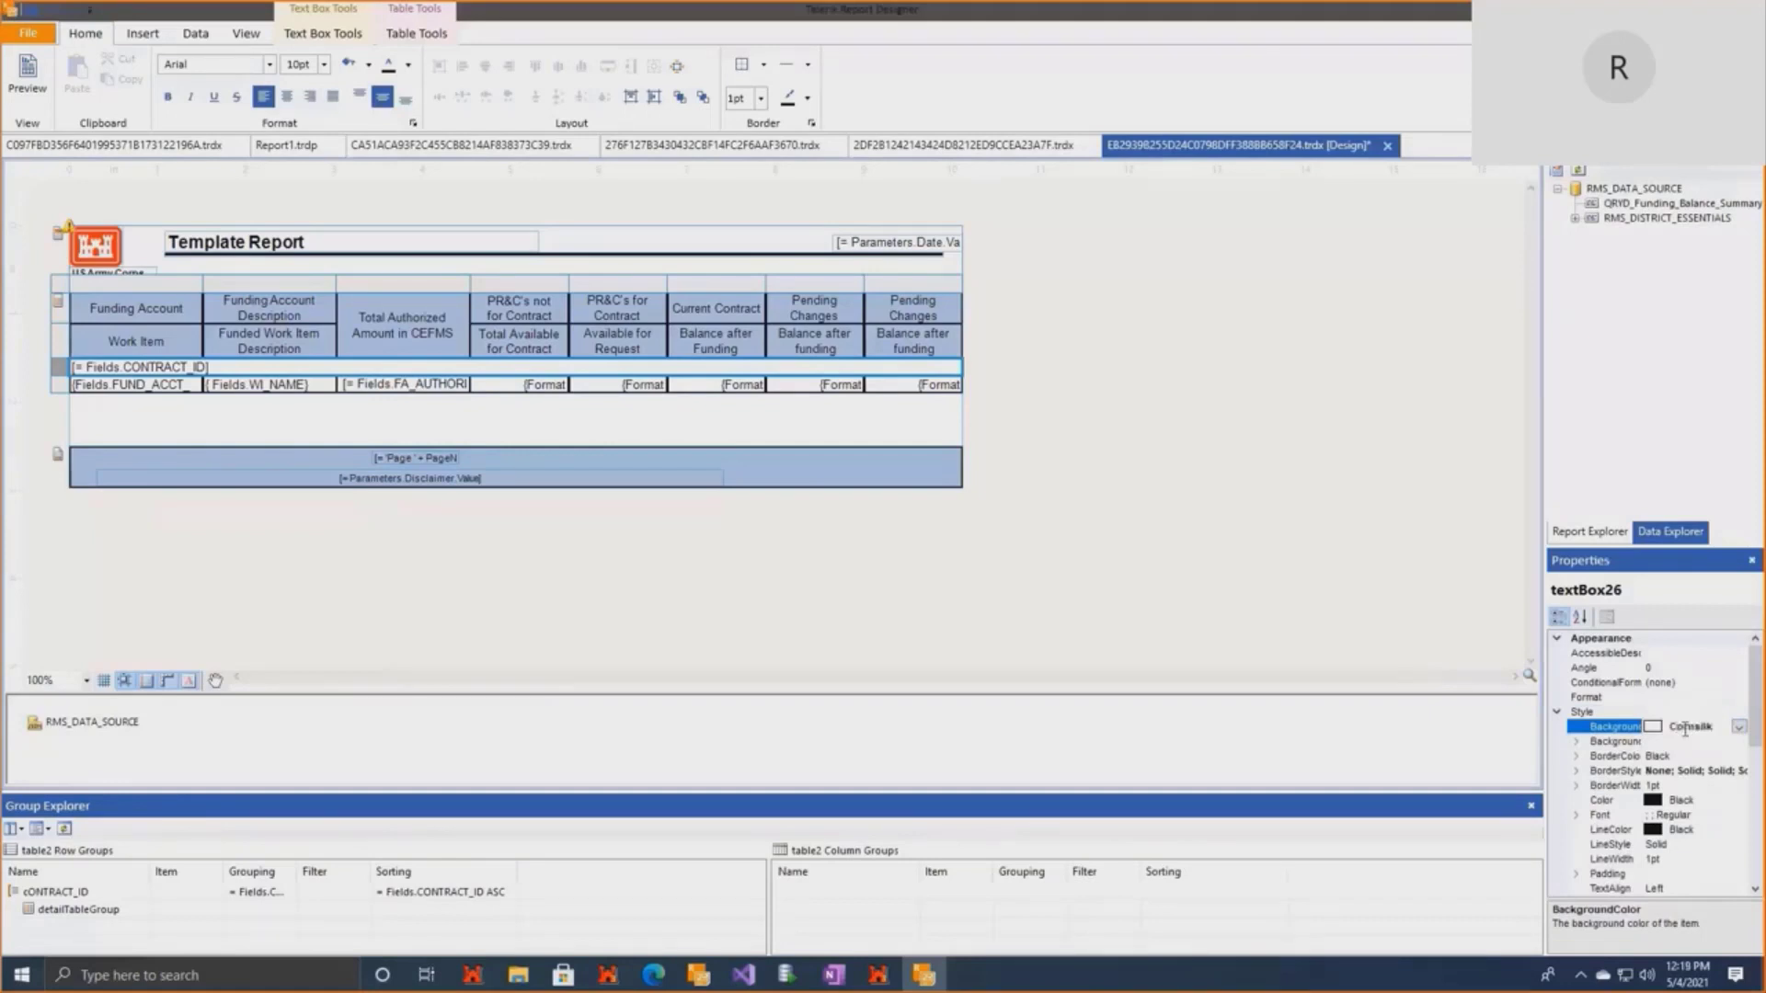
# Make the CONTRACT_ID header row slightly taller.
pyautogui.click(57, 383)
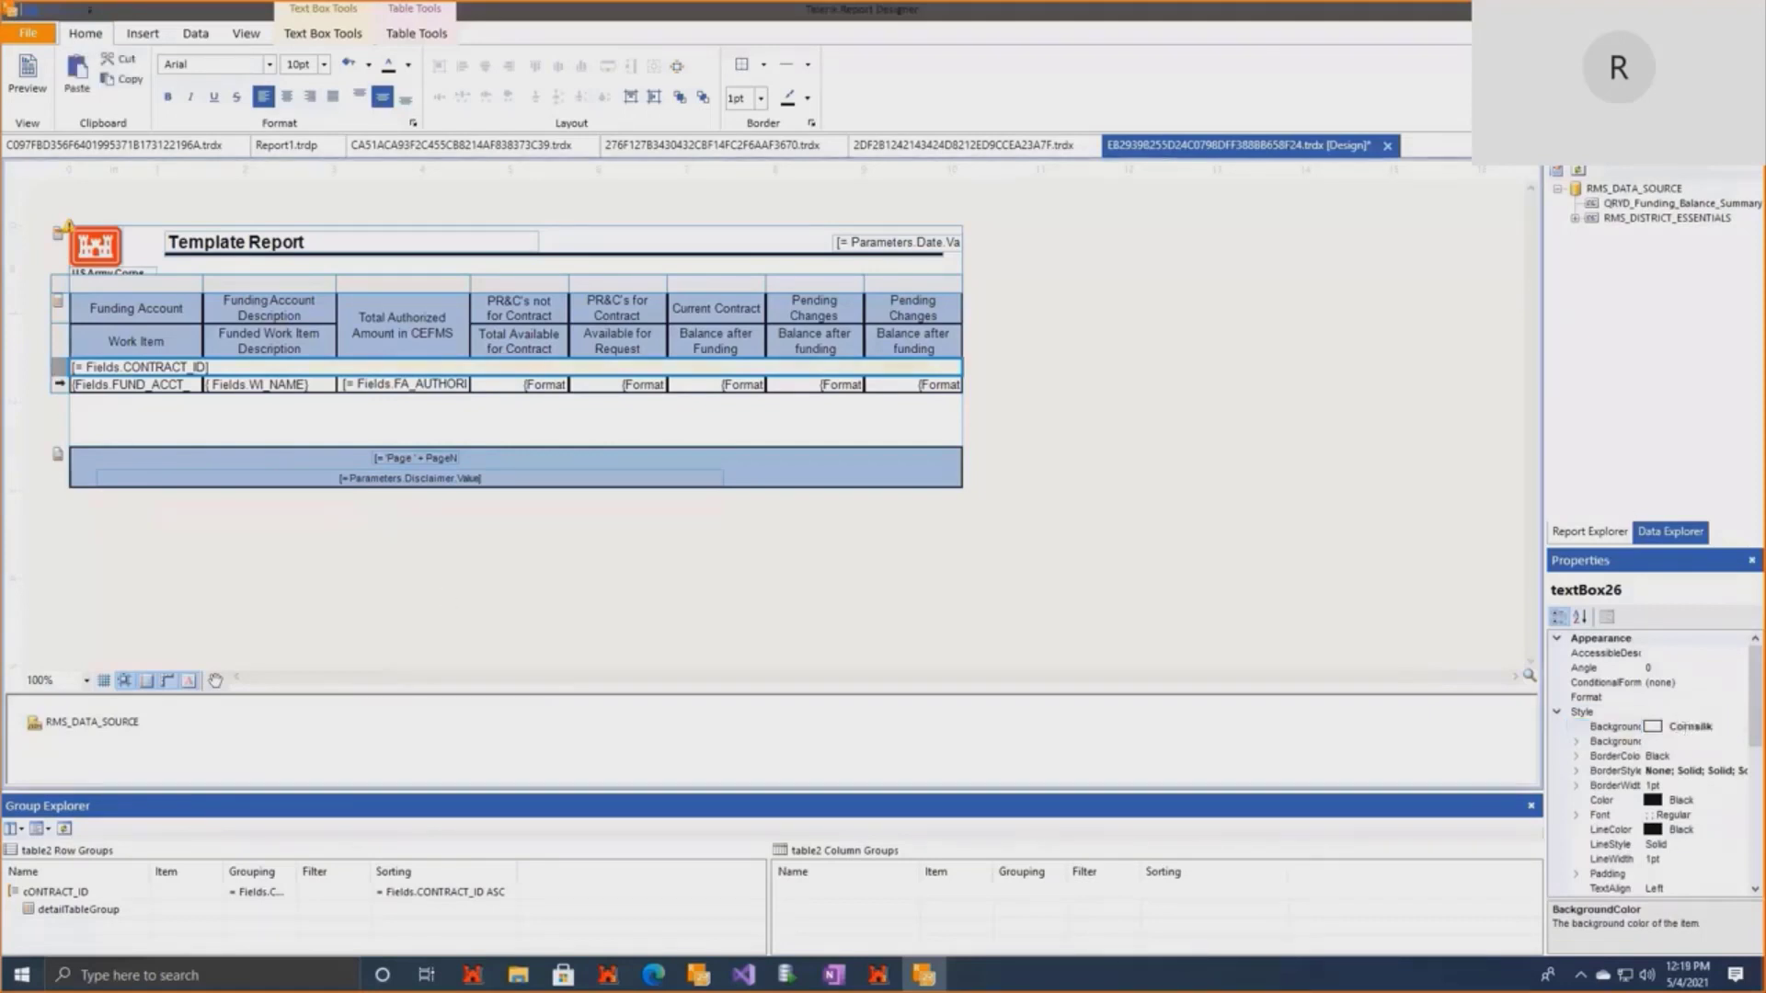
pyautogui.moveTo(62, 377); pyautogui.dragTo(62, 385)
pyautogui.click(1108, 504)
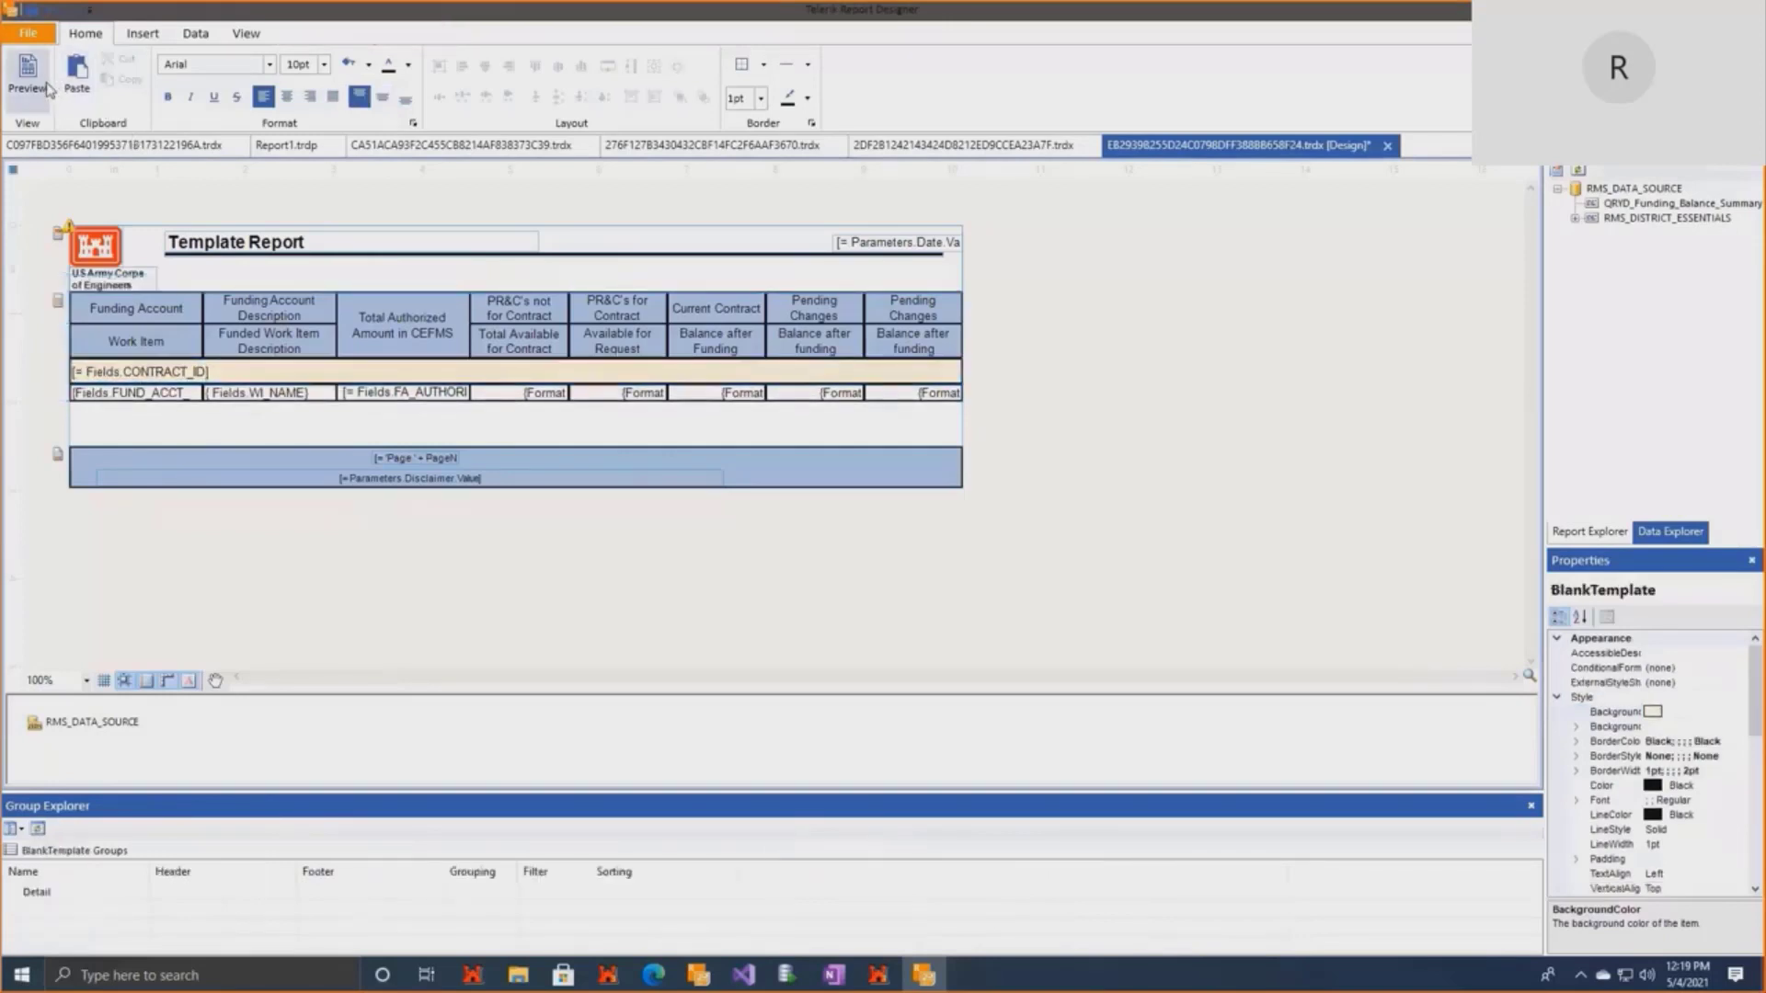
# Preview the report, check the contract ID header rows and their grouped details, and return to the design view.
pyautogui.click(27, 74)
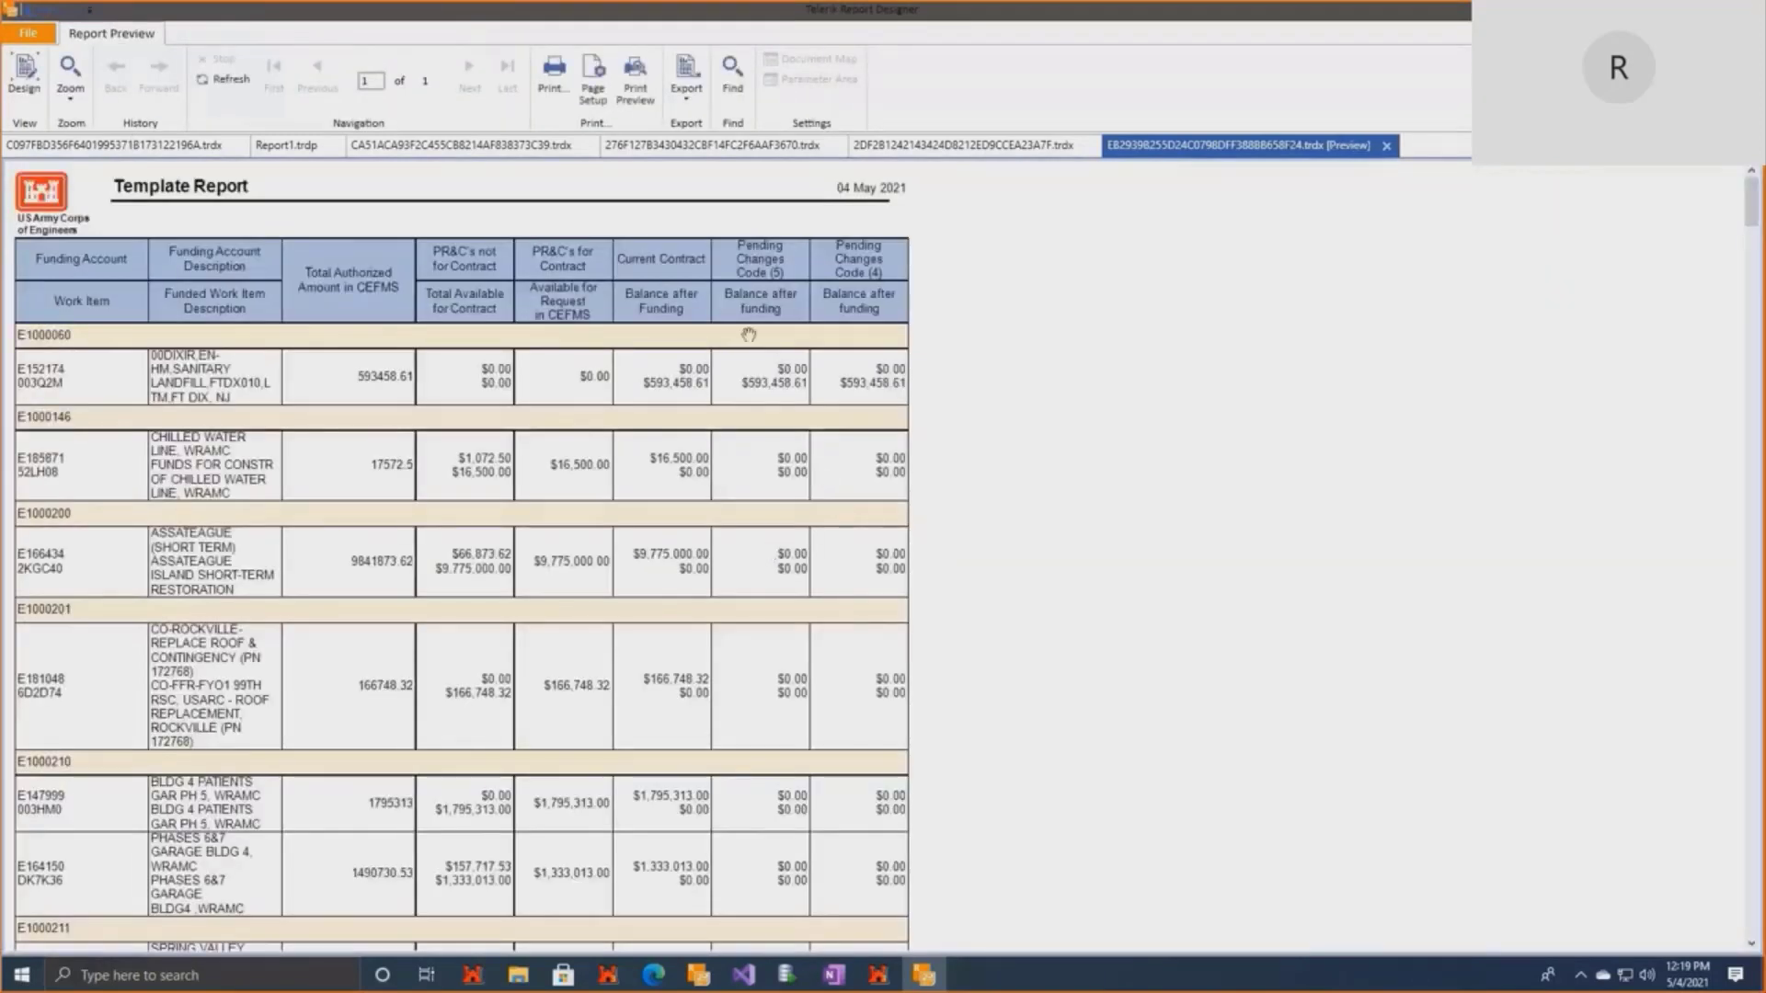
pyautogui.scroll(-2, 732, 362)
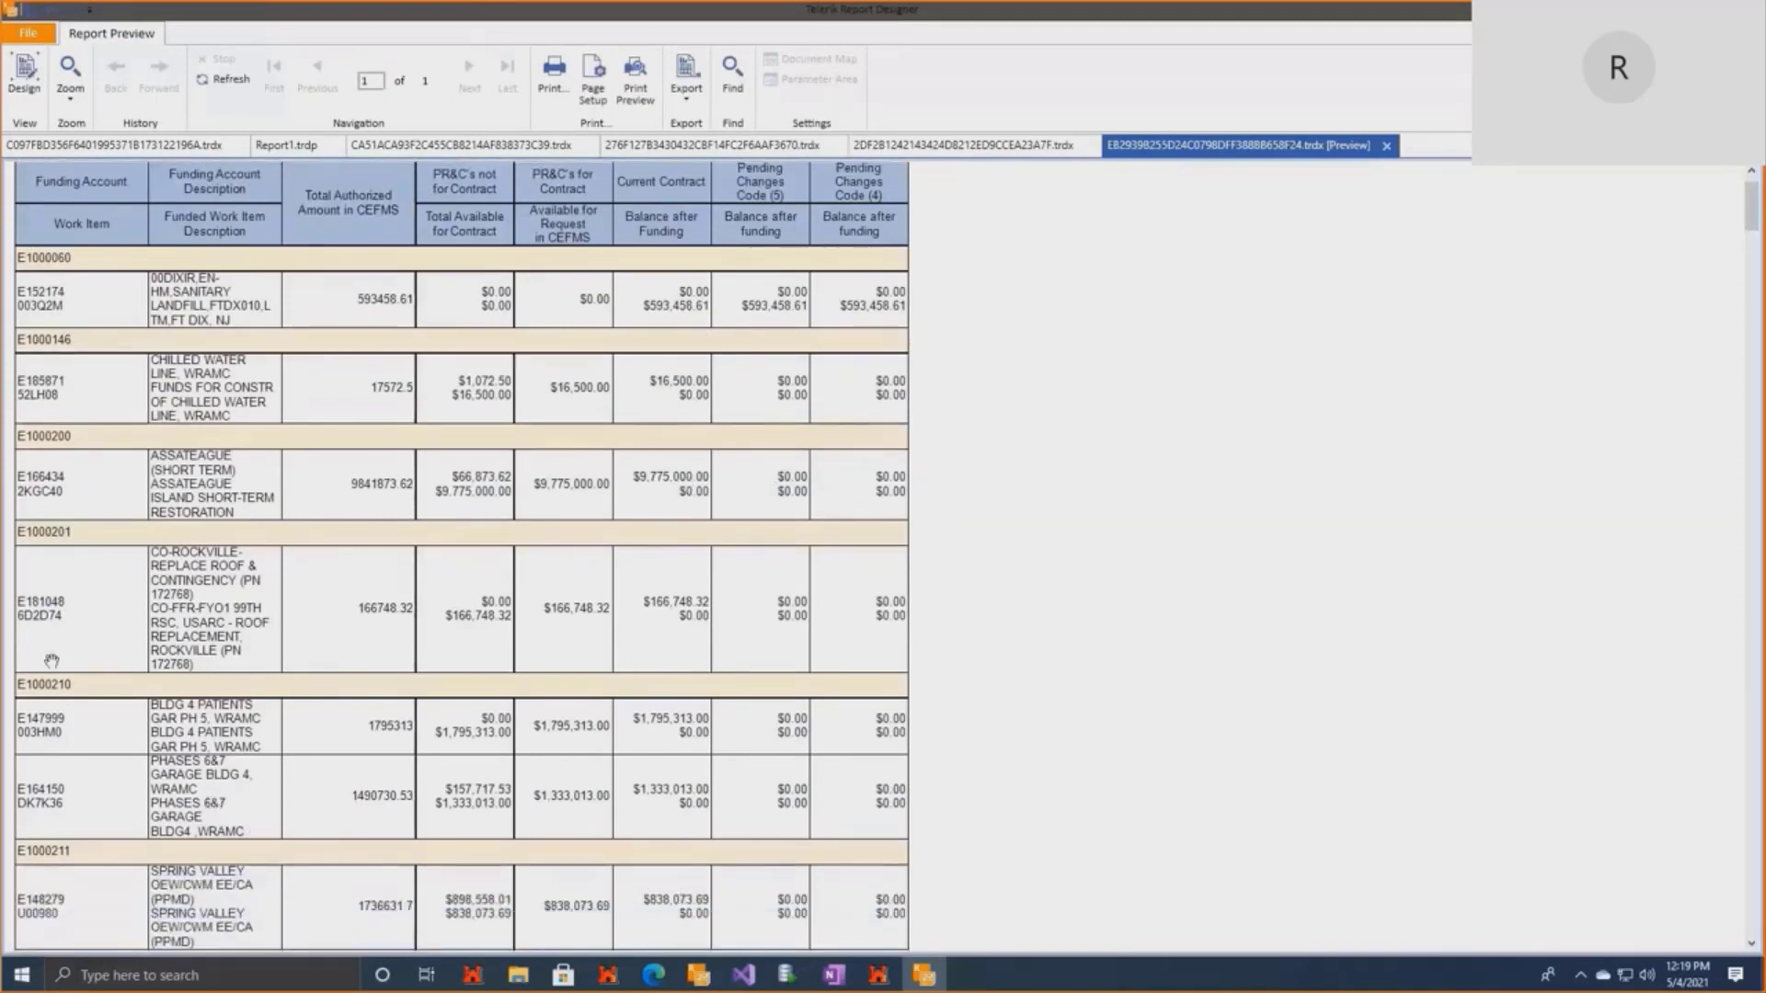
pyautogui.scroll(-1, 248, 764)
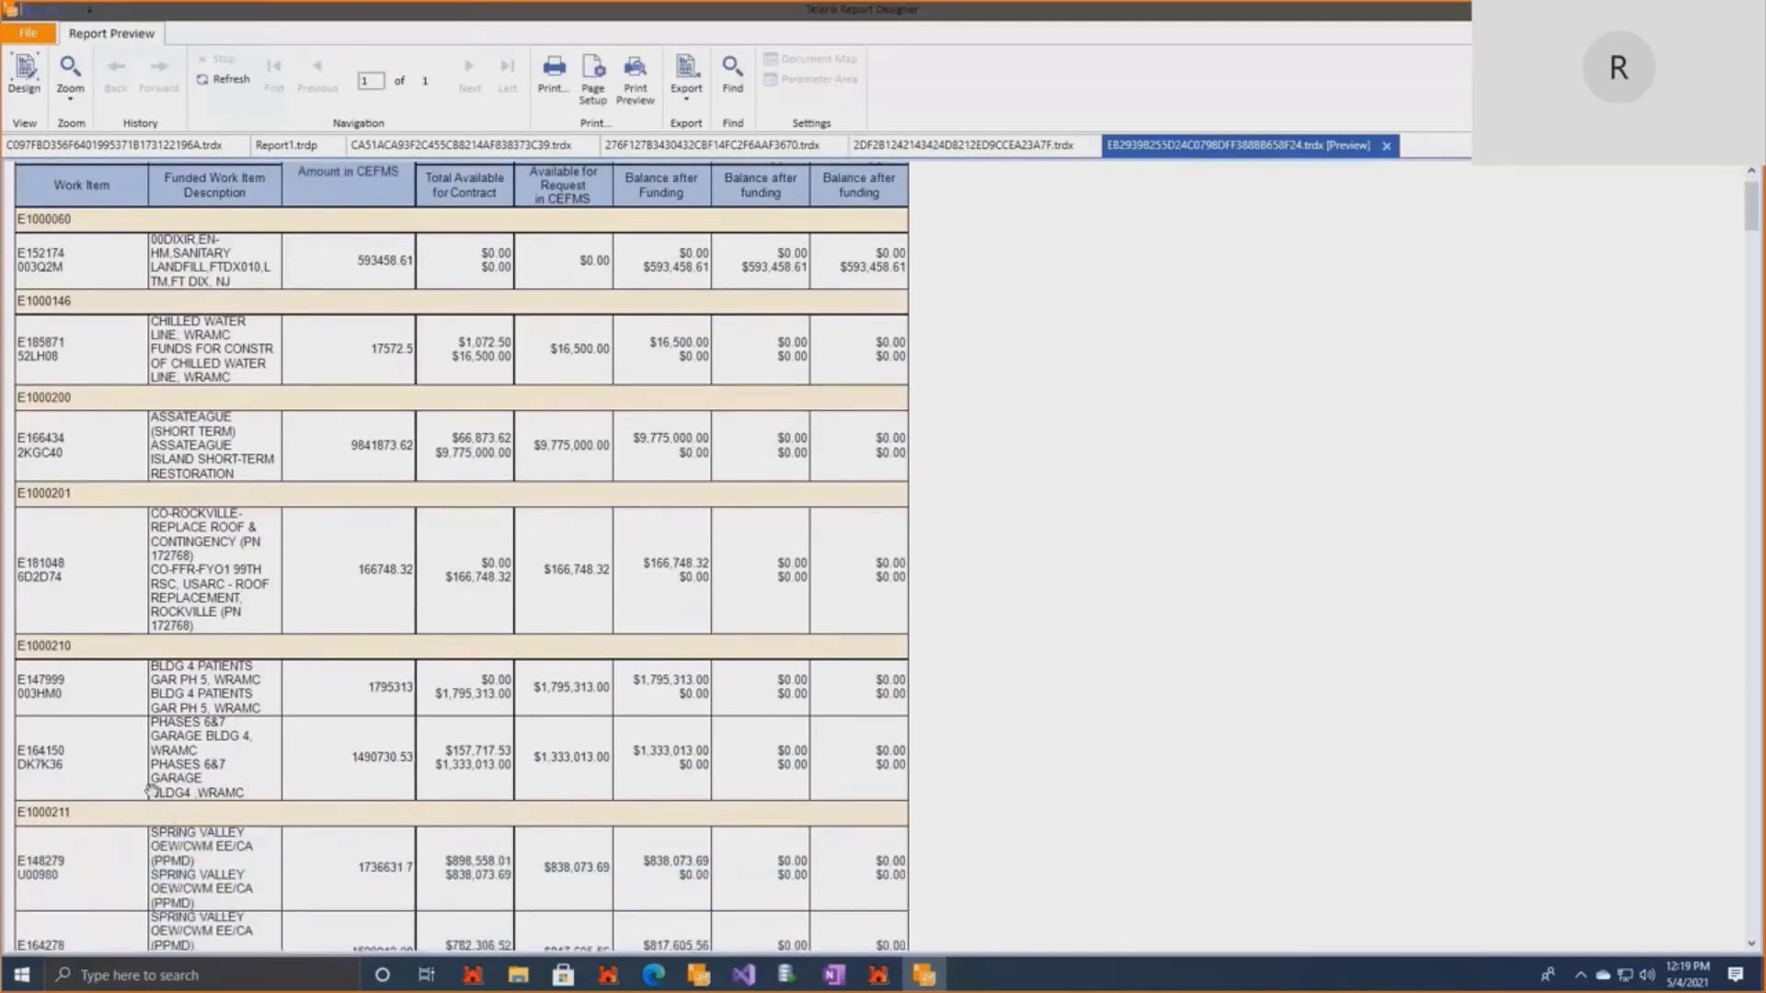
pyautogui.scroll(-2, 198, 900)
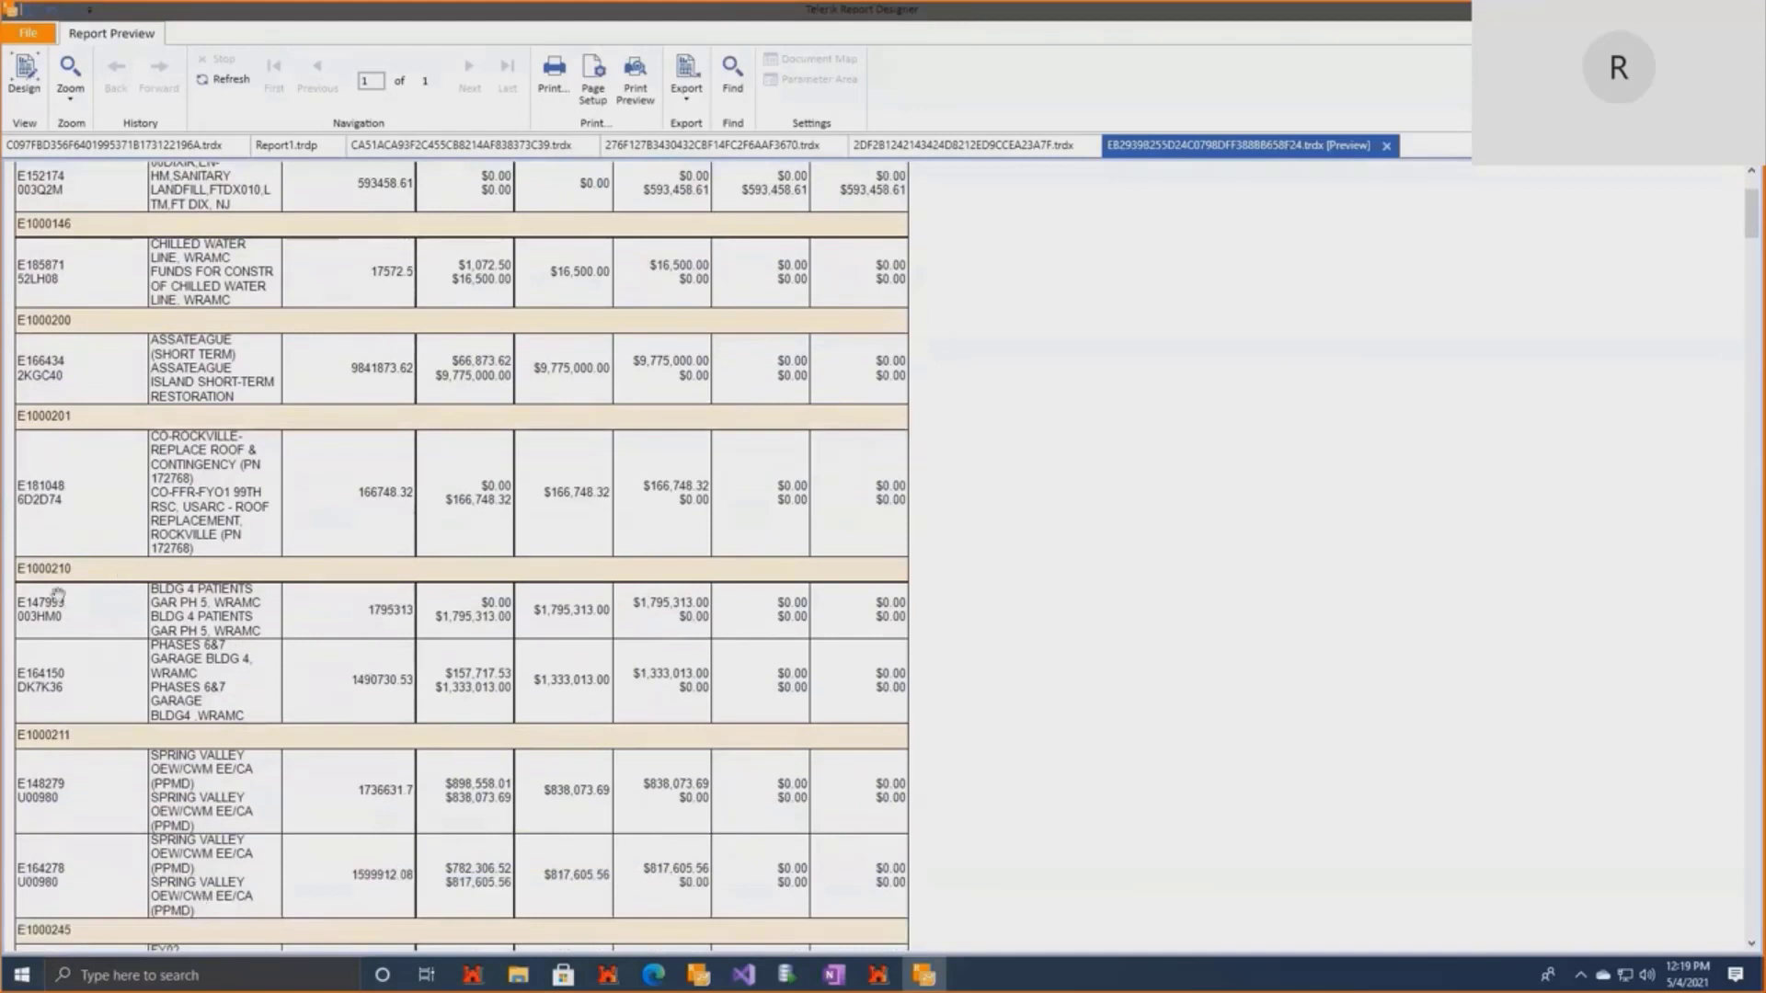
pyautogui.scroll(-2, 245, 830)
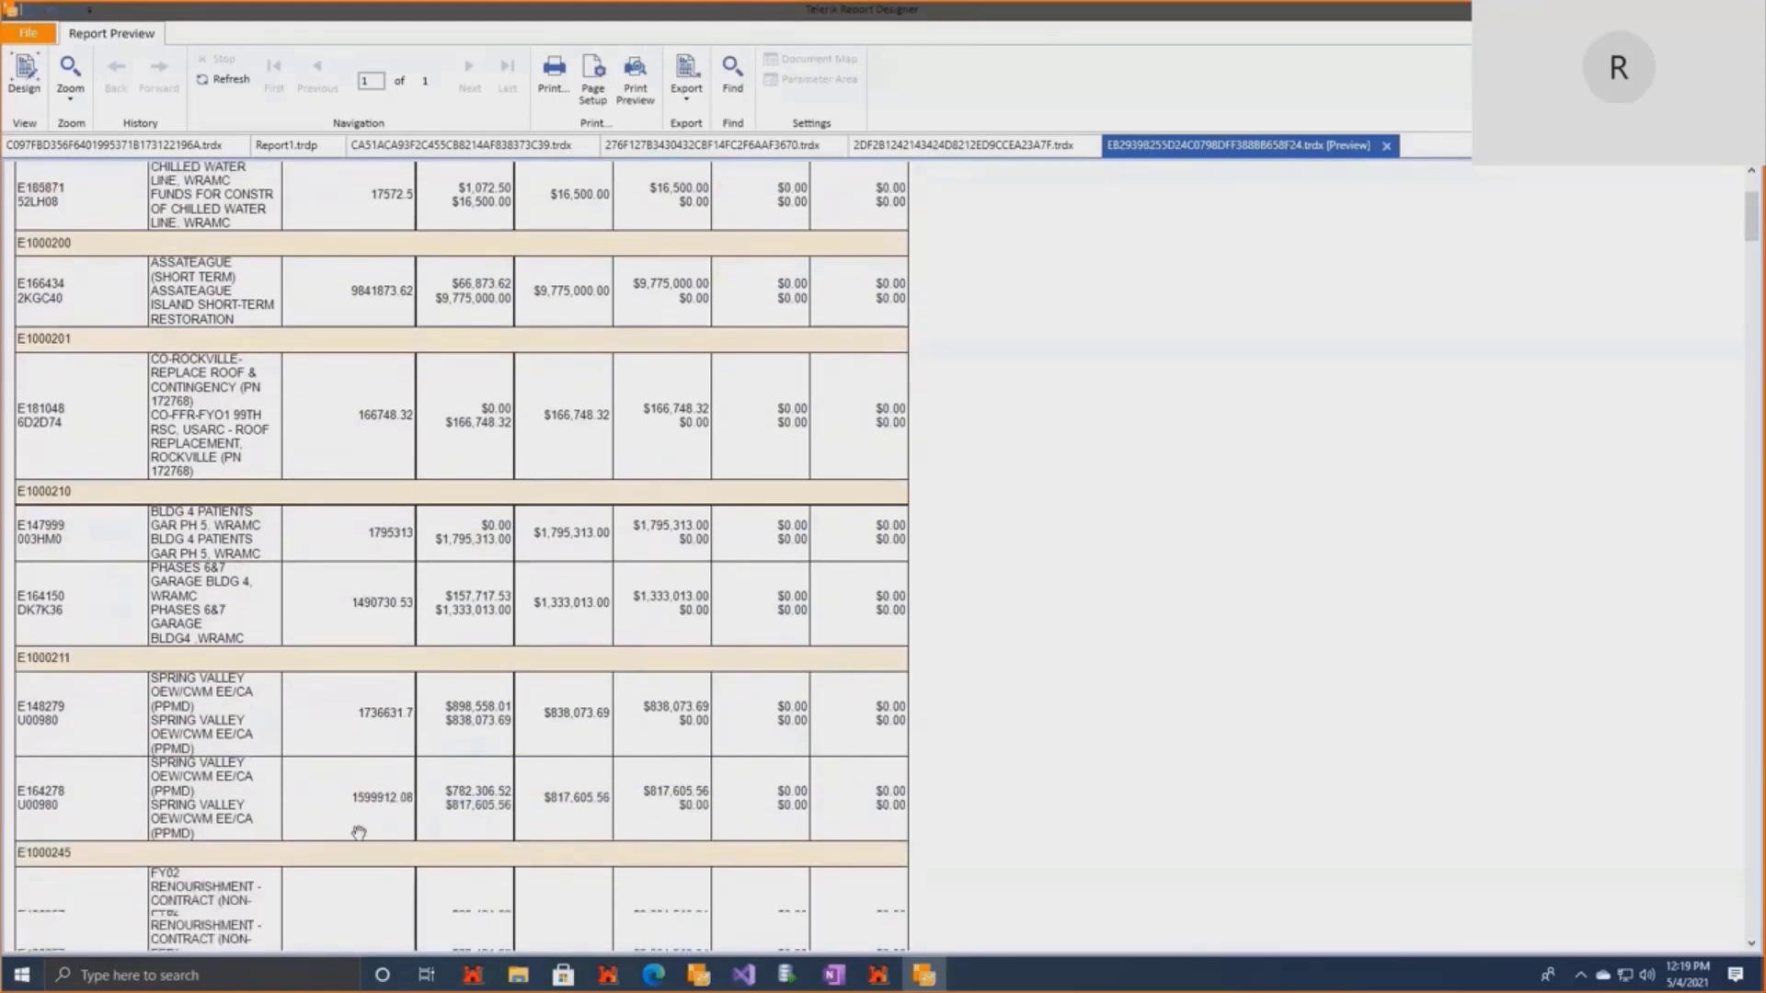
pyautogui.click(28, 89)
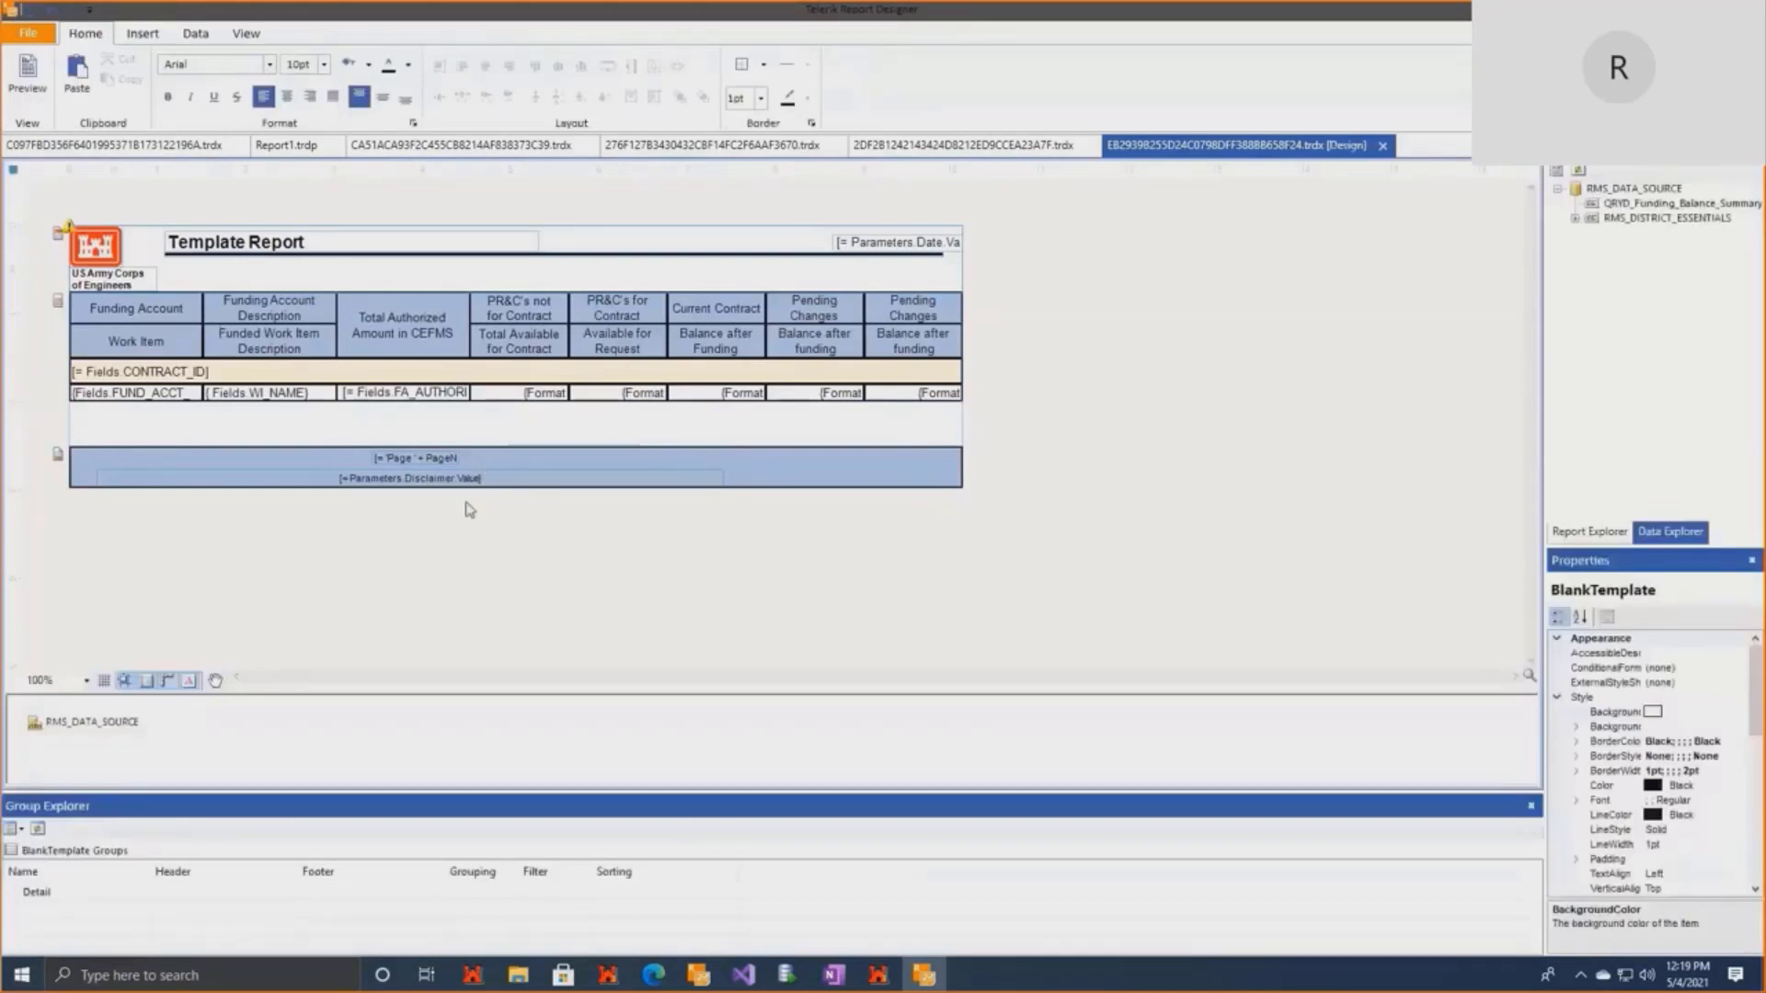
# Insert a row outside the group below the detail row.
pyautogui.rightClick(498, 399)
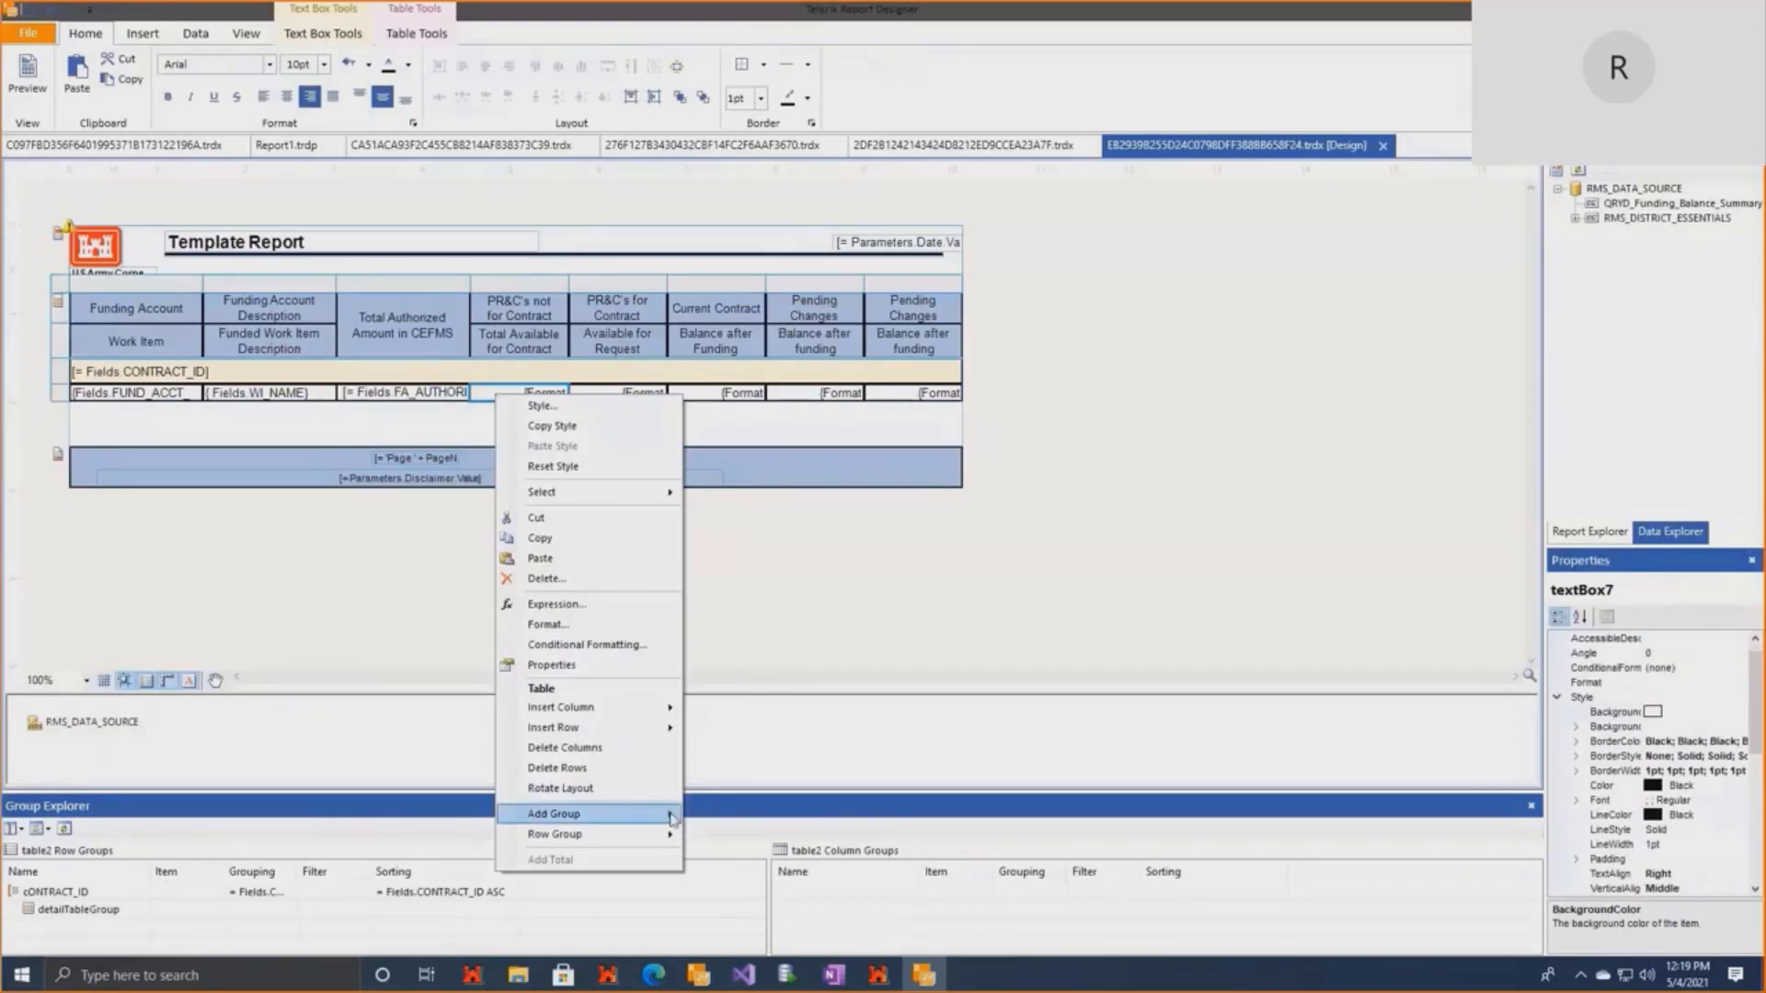
pyautogui.moveTo(647, 732)
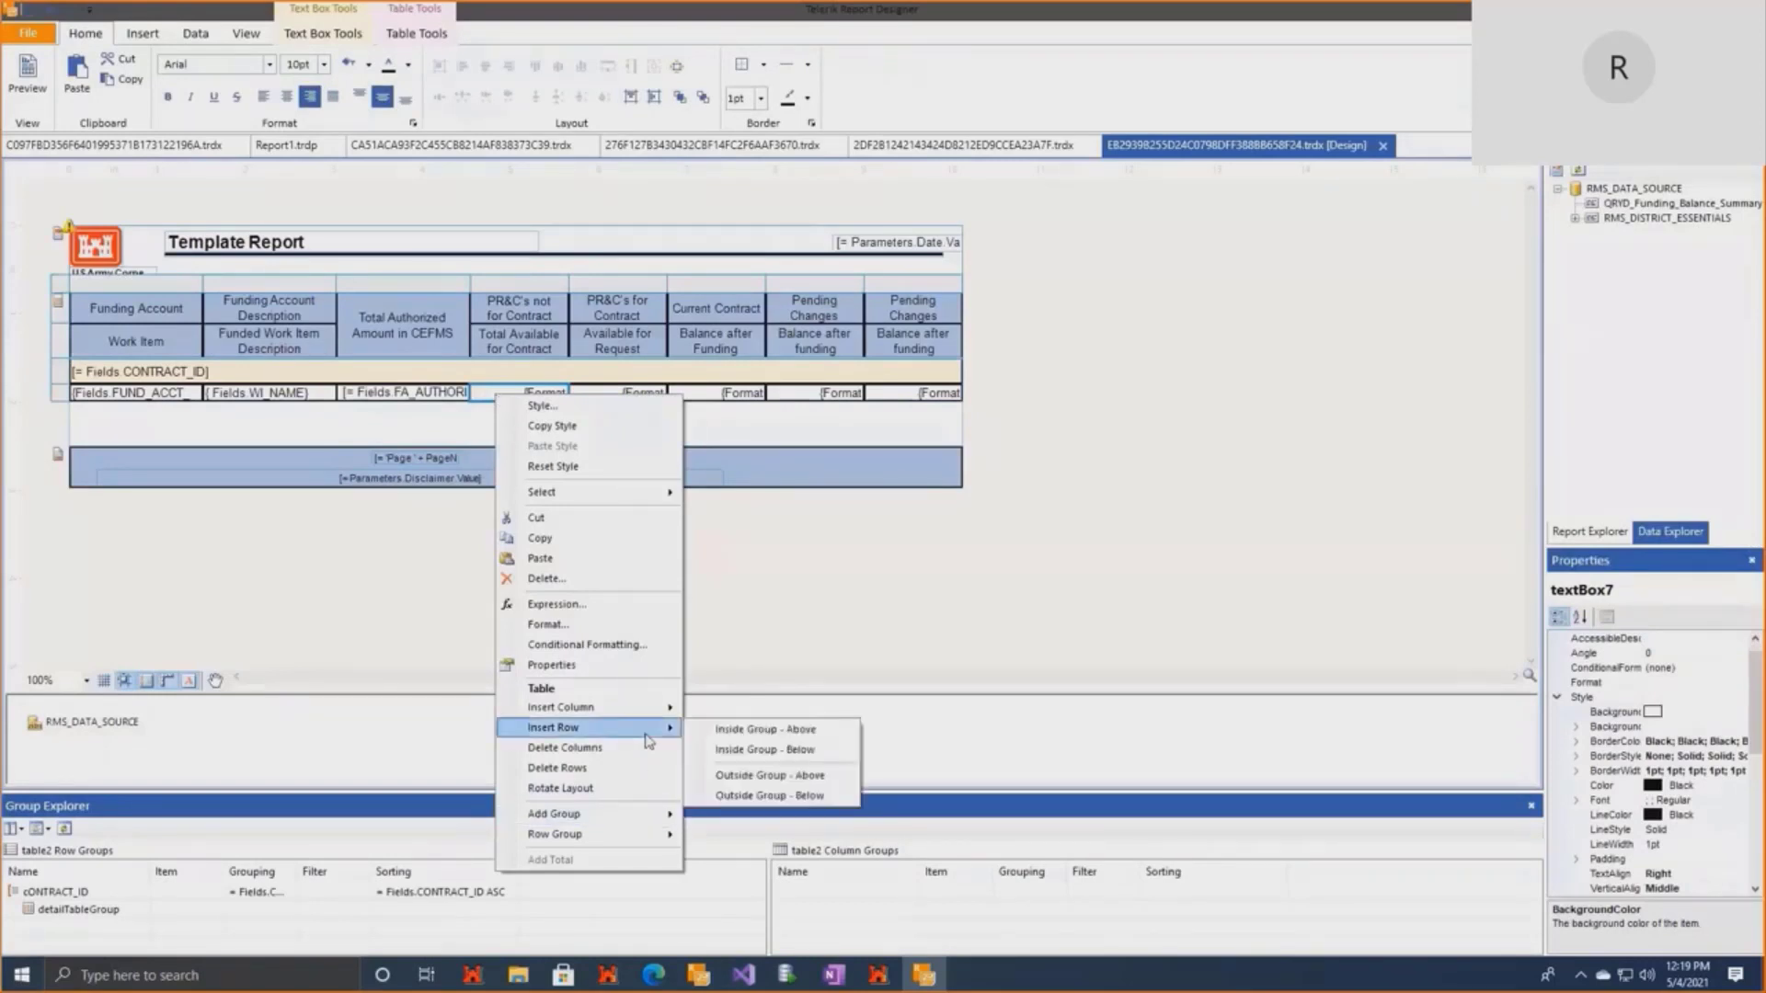
pyautogui.click(795, 796)
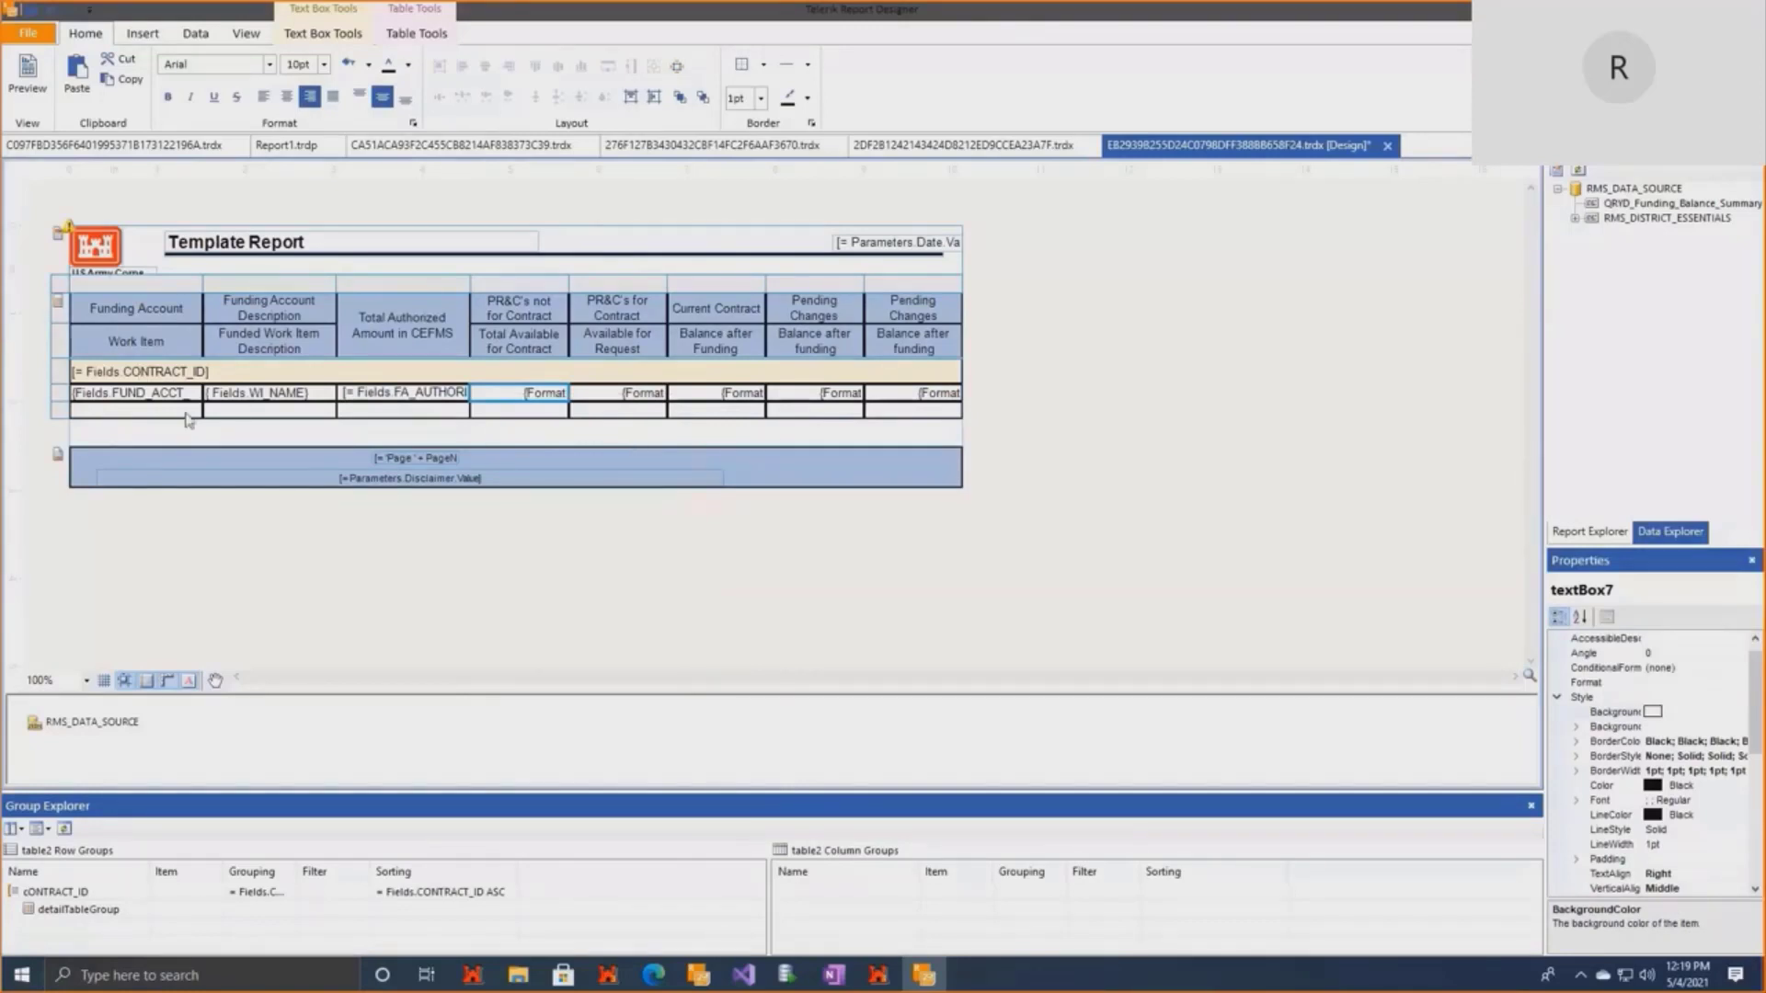
pyautogui.moveTo(162, 422); pyautogui.dragTo(368, 419)
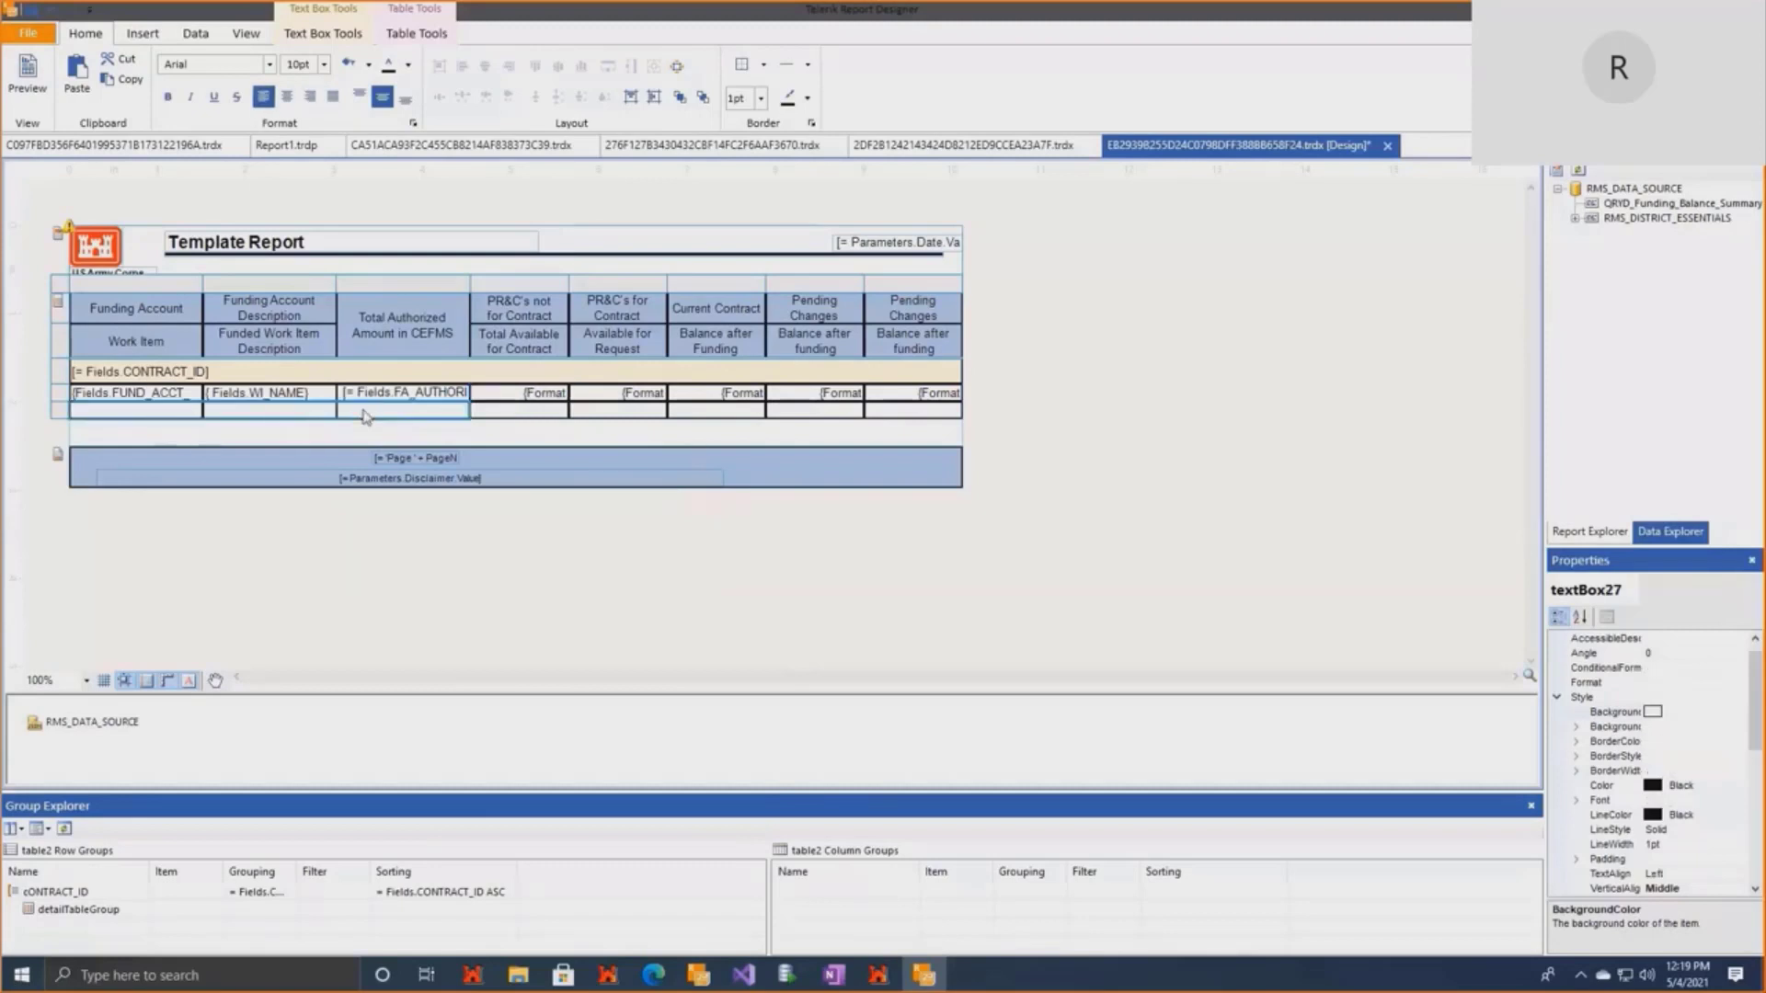
pyautogui.rightClick(440, 413)
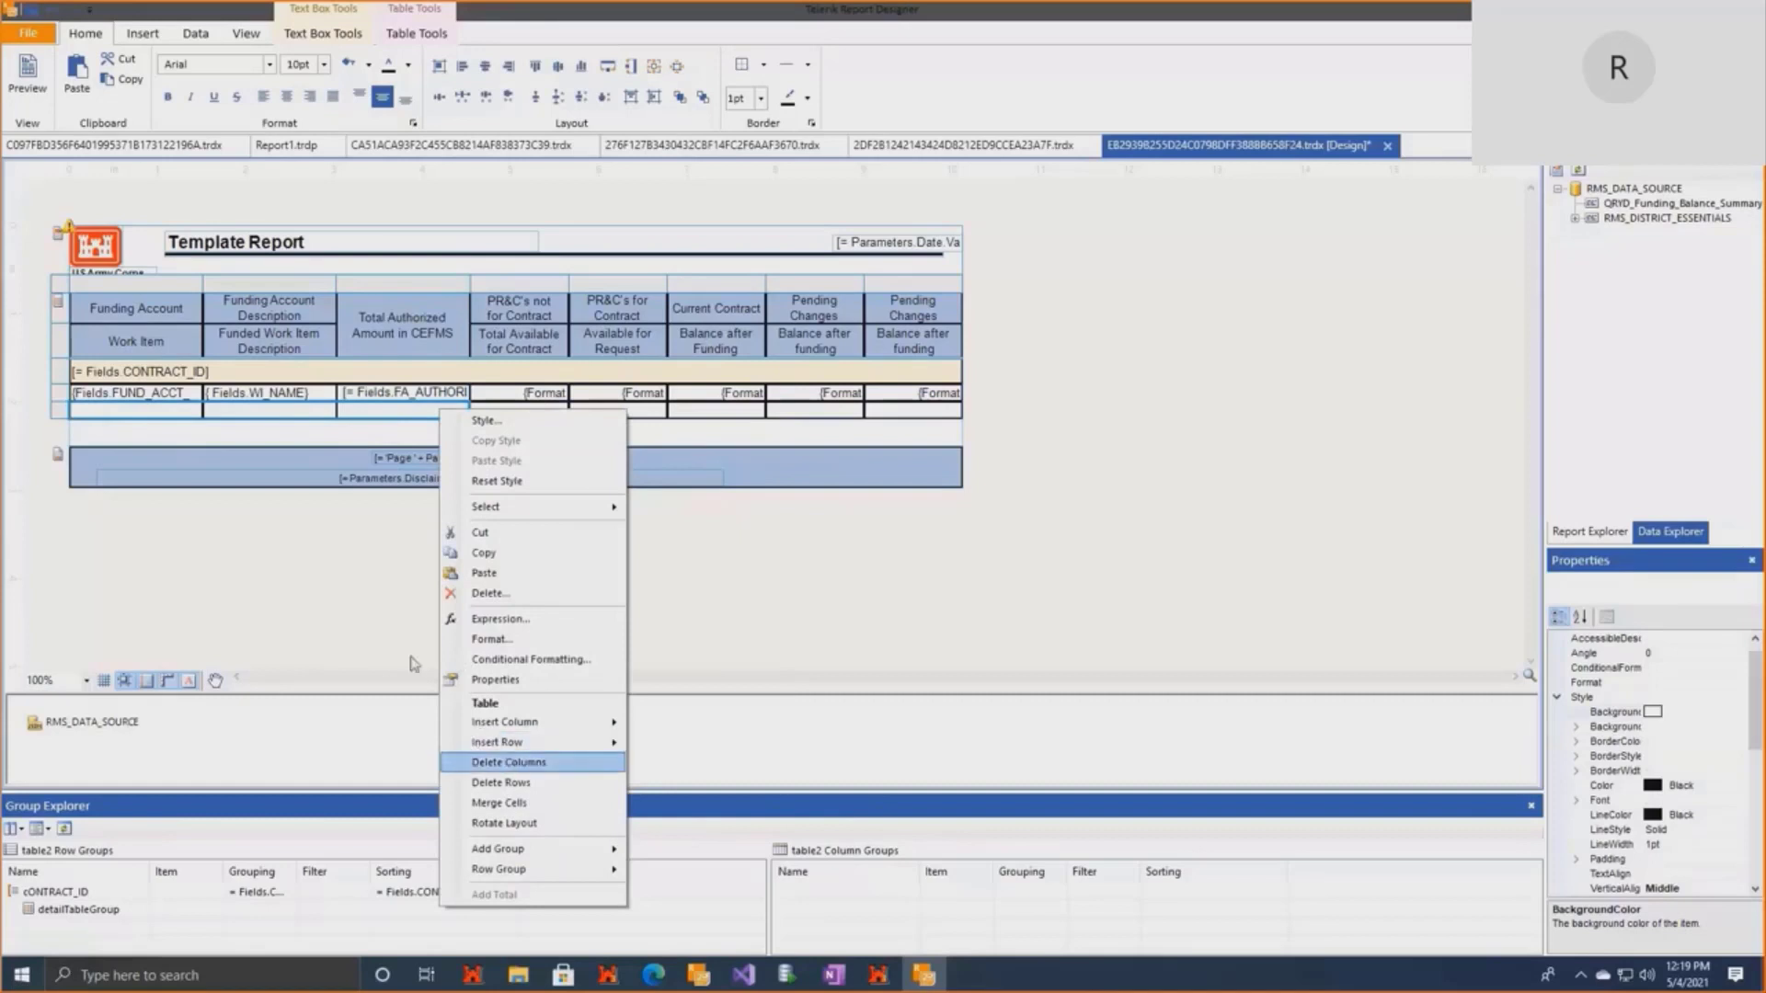
pyautogui.click(371, 526)
pyautogui.click(396, 410)
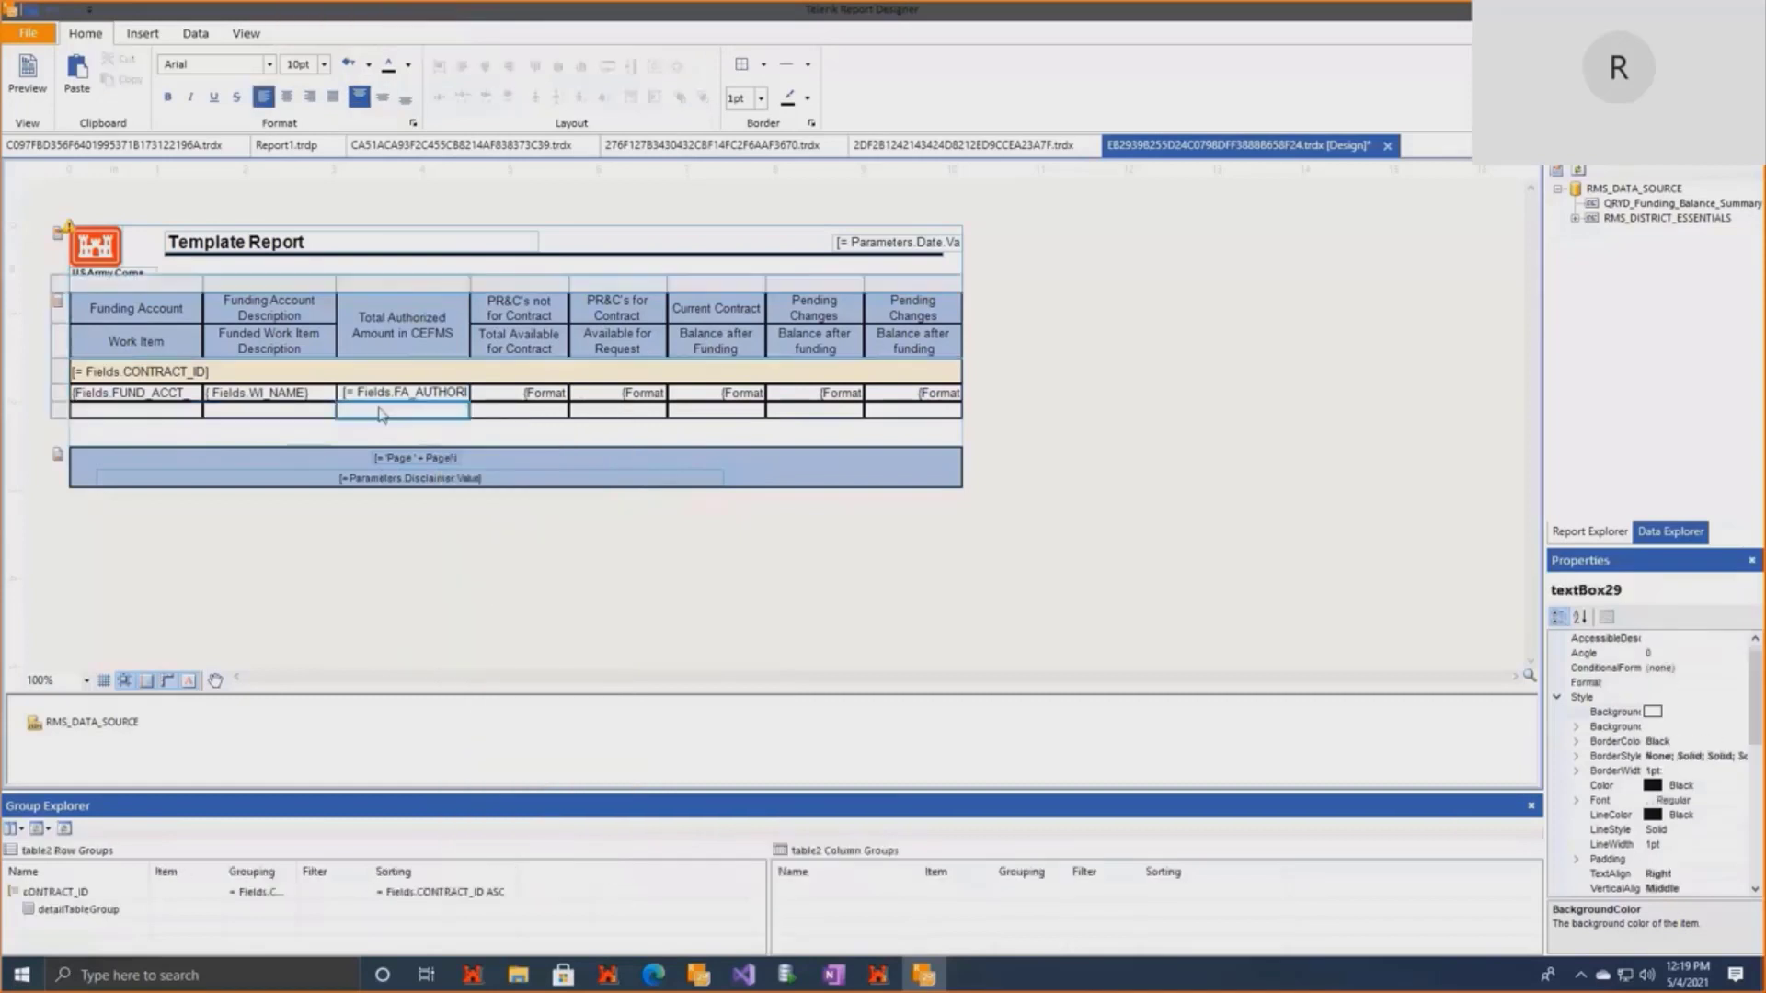
# Merge the first three cells of the row below the details and label the merged cell TOTAL, right-aligned.
pyautogui.click(182, 416)
pyautogui.moveTo(253, 420); pyautogui.dragTo(368, 414)
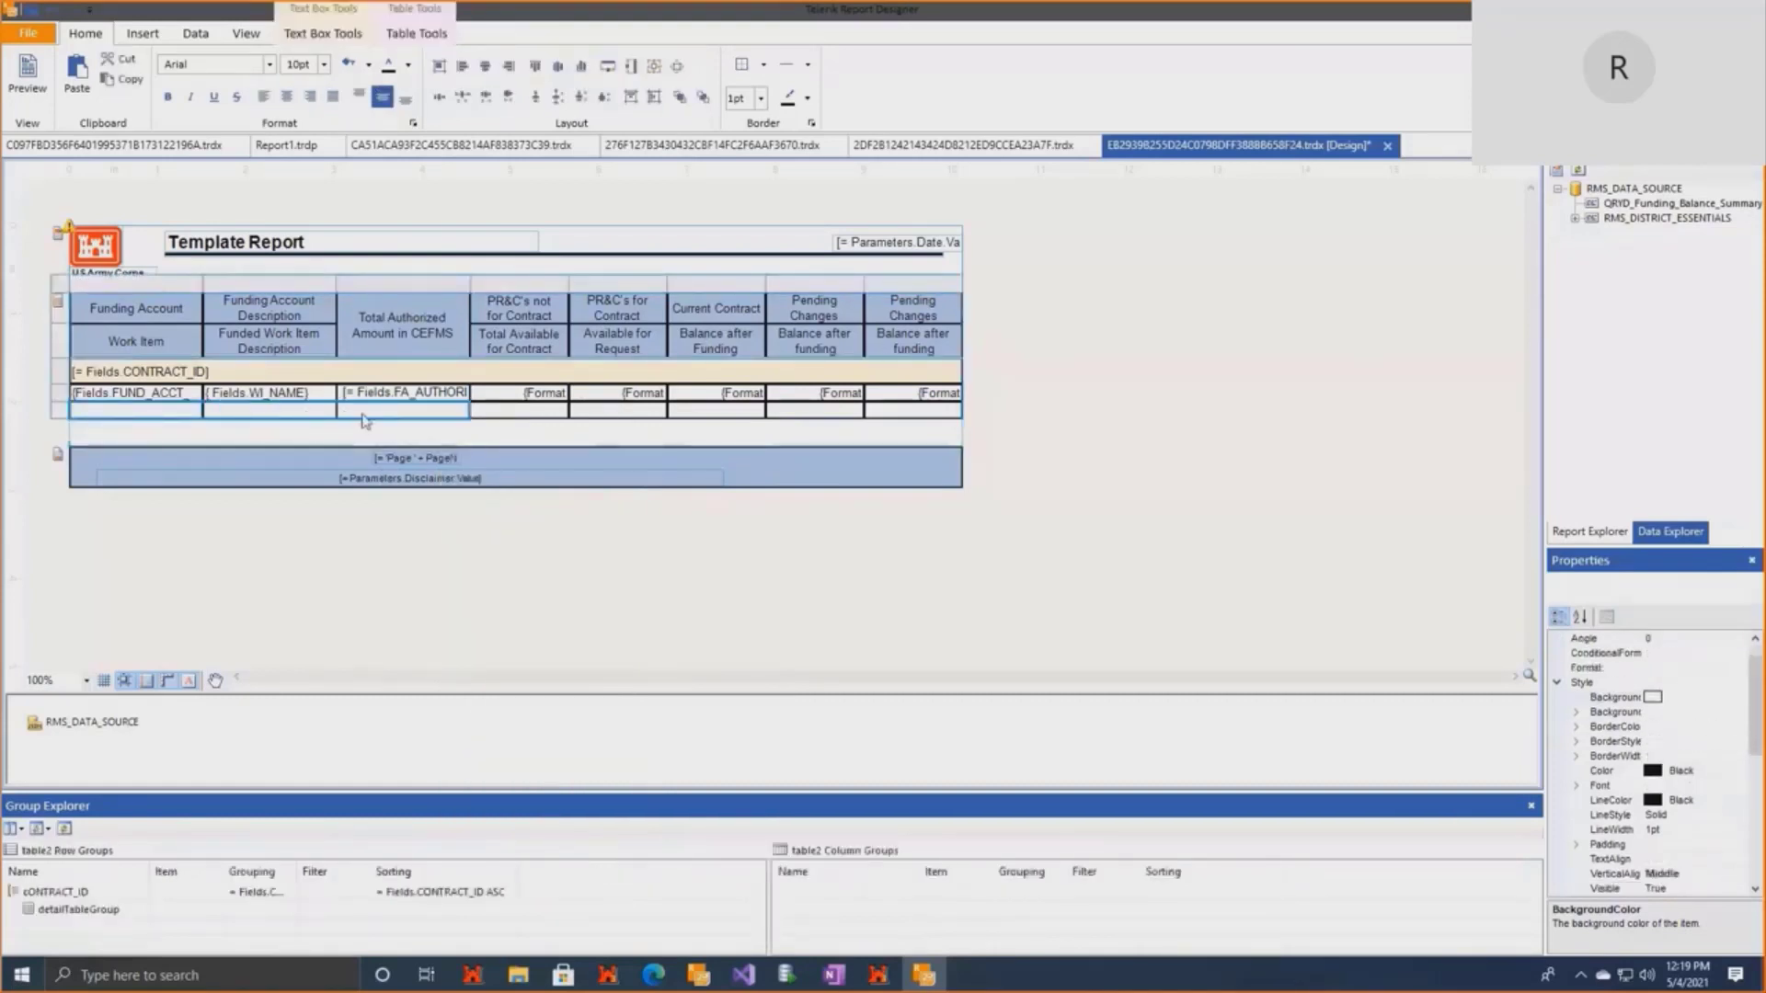
pyautogui.rightClick(362, 416)
pyautogui.click(440, 811)
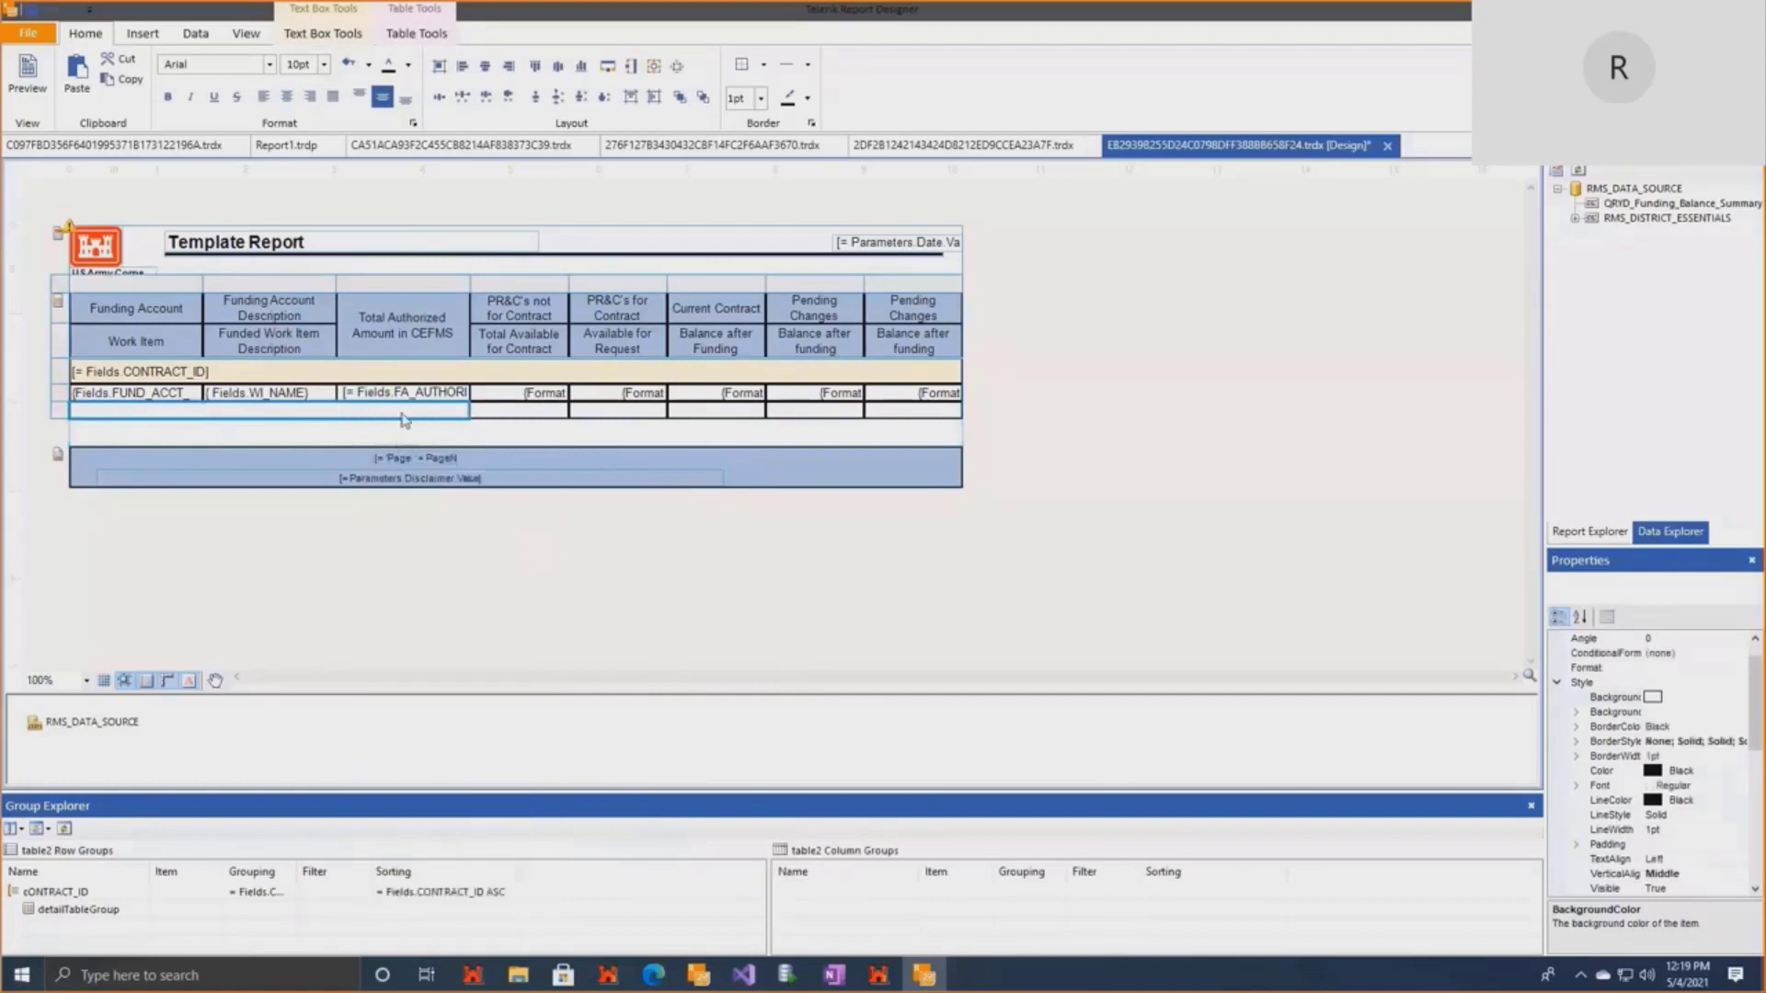
pyautogui.doubleClick(407, 416)
pyautogui.write('TOTAL')
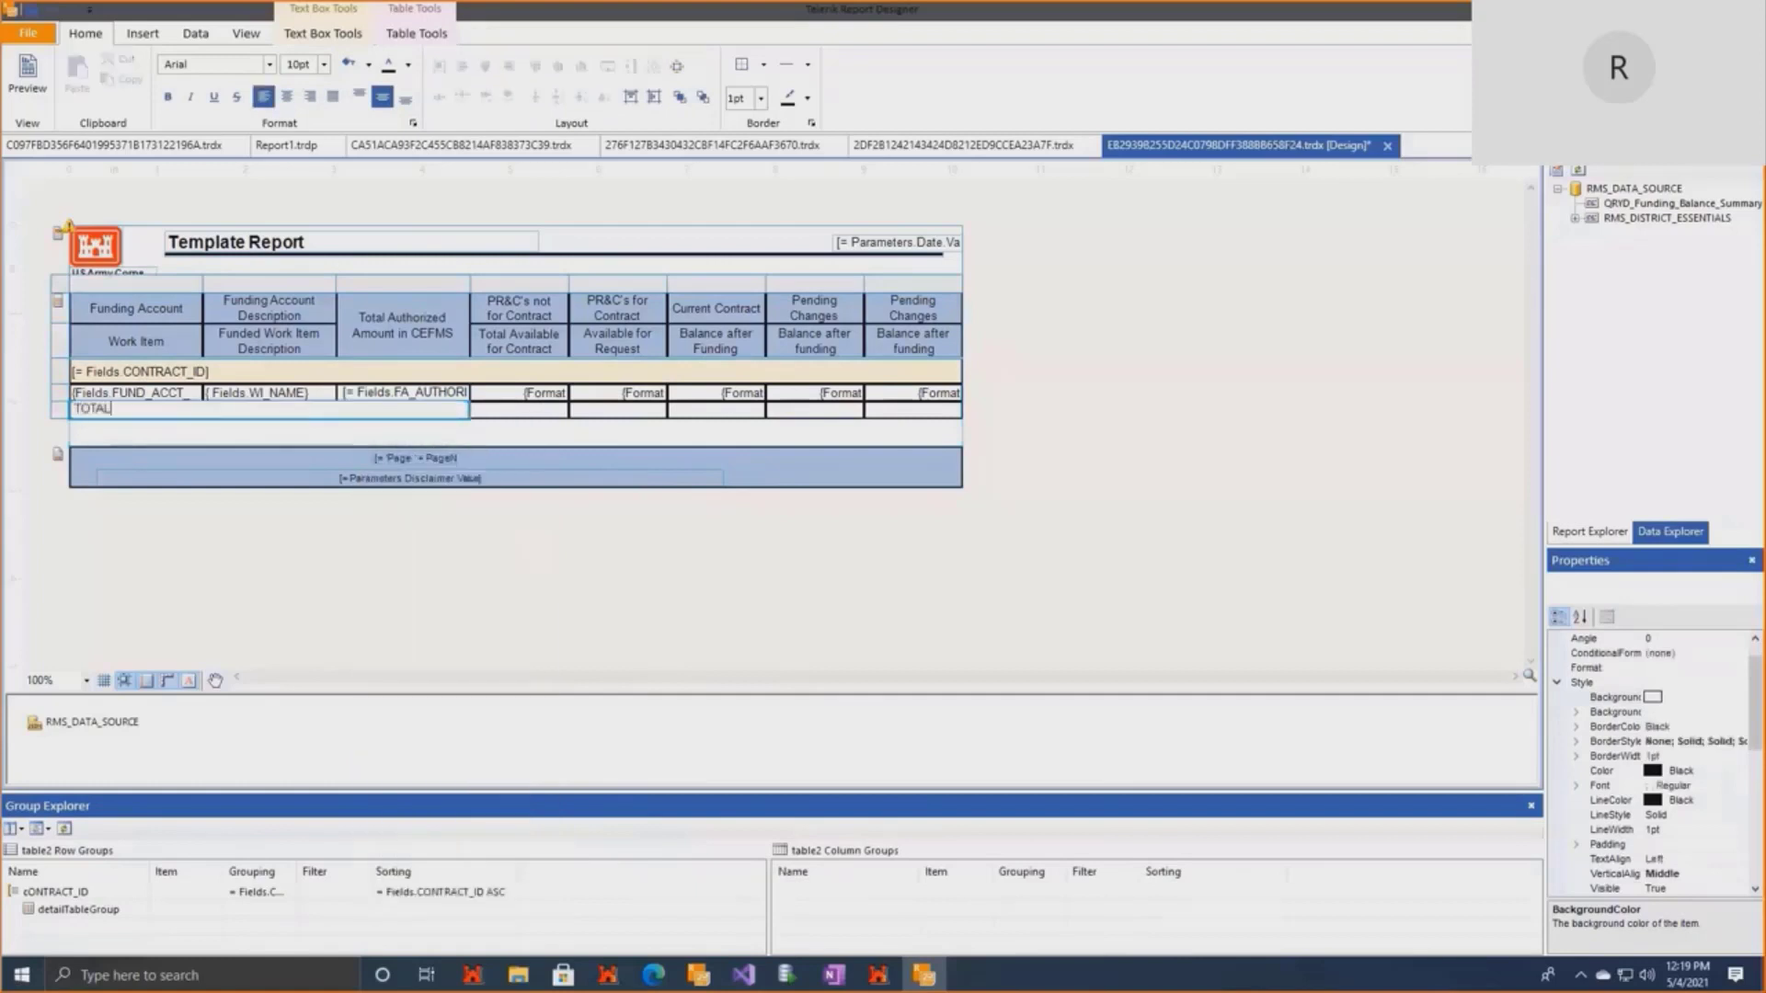
pyautogui.click(309, 96)
# Copy the detail expressions of the PR&C's not for Contract and PR&C's for Contract columns into the TOTAL row cells below.
pyautogui.click(540, 395)
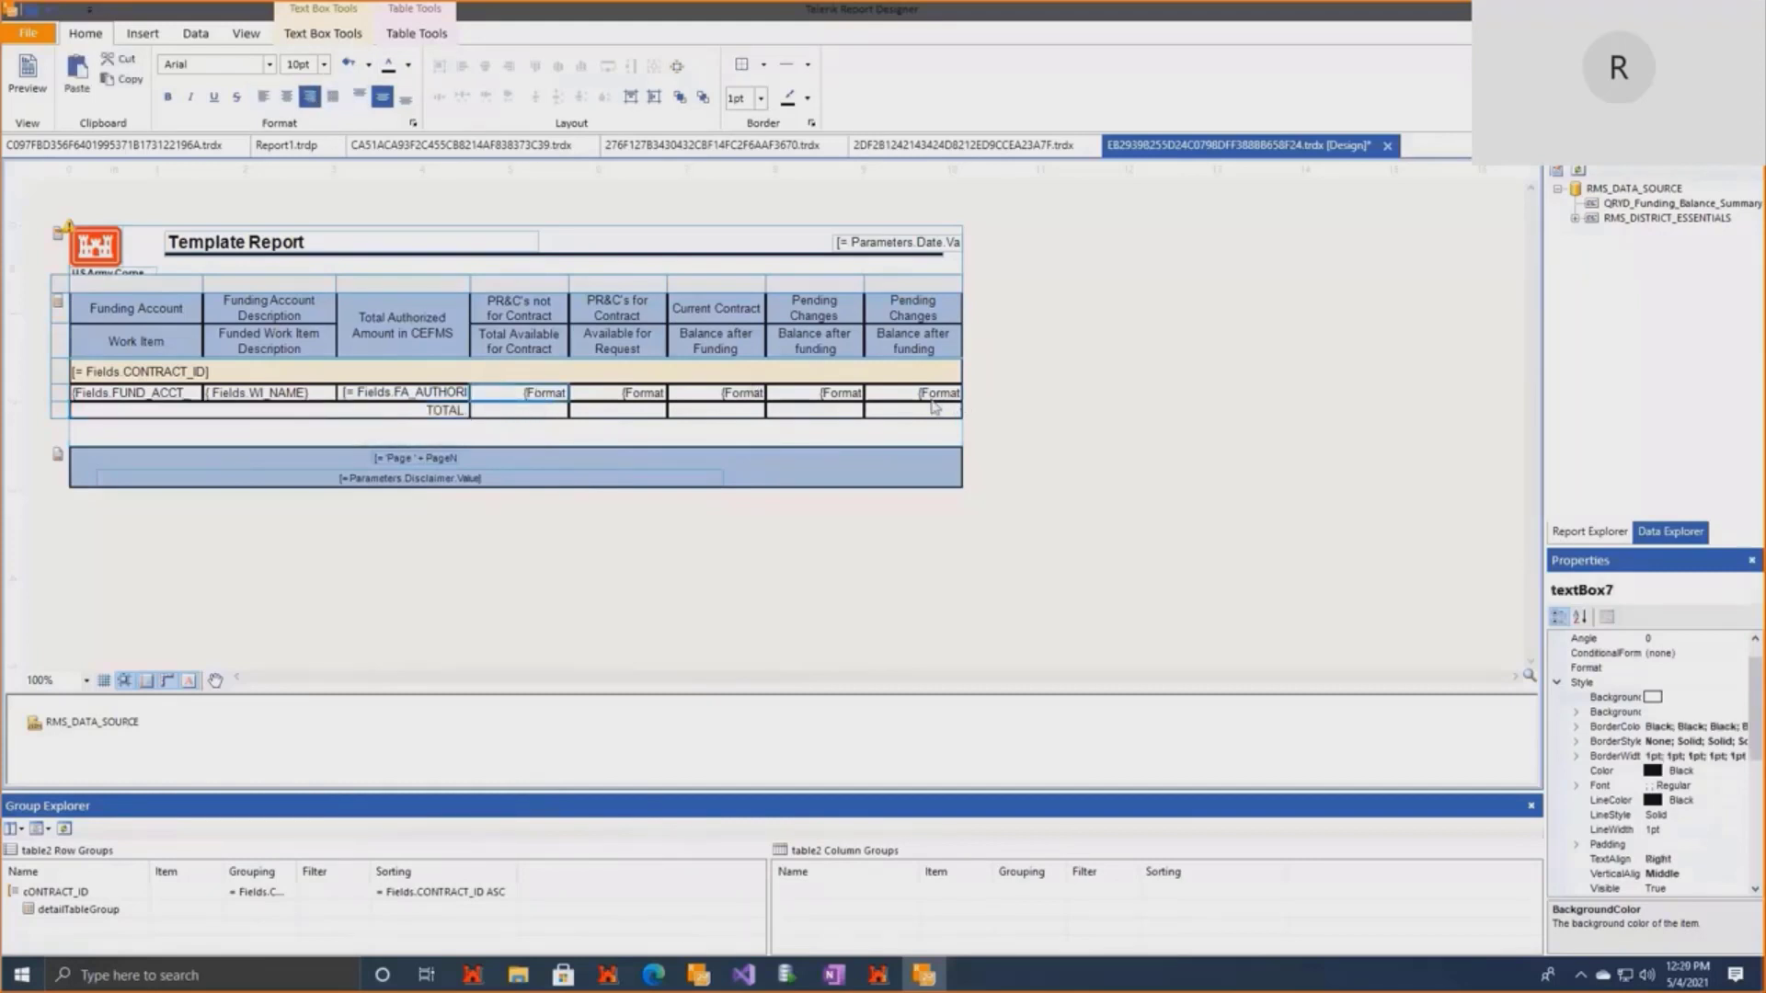
pyautogui.doubleClick(528, 399)
pyautogui.hotkey('ctrl', 'a')
pyautogui.hotkey('ctrl', 'c')
pyautogui.doubleClick(531, 414)
pyautogui.hotkey('ctrl', 'v')
pyautogui.click(622, 399)
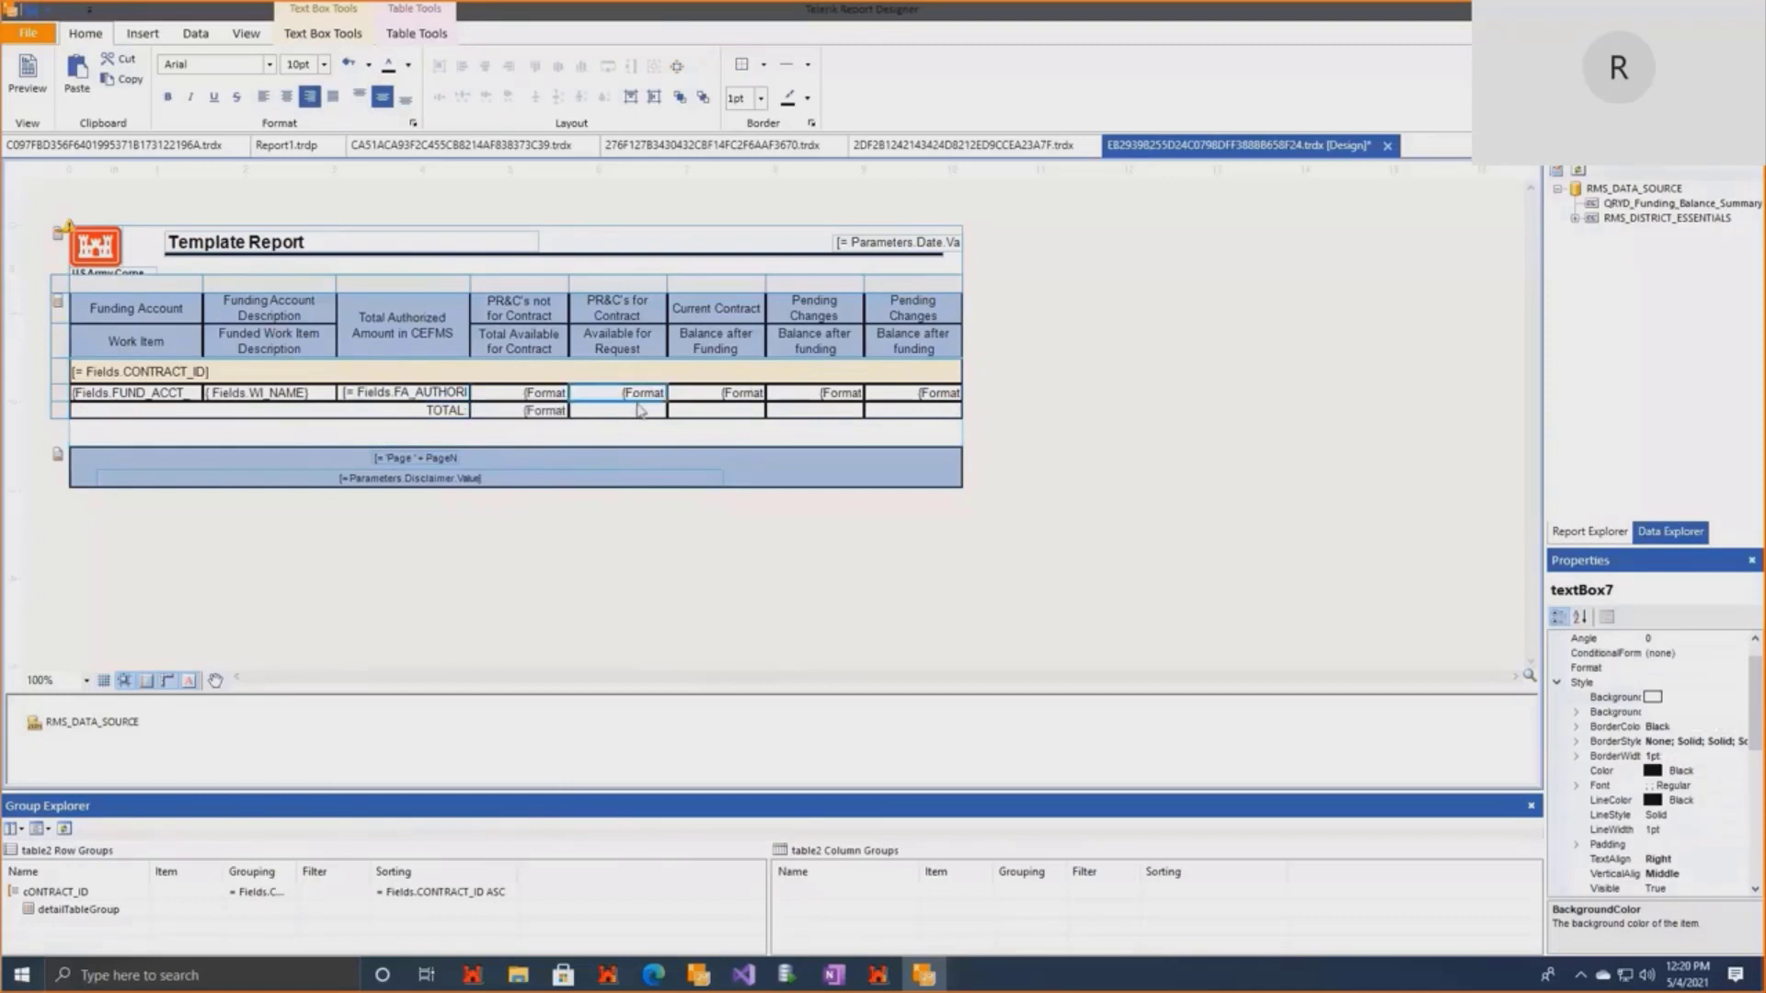
pyautogui.click(640, 413)
pyautogui.hotkey('ctrl', 'v')
# Copy the detail expressions of the Current Contract and first Pending Changes columns into the TOTAL row.
pyautogui.click(747, 393)
pyautogui.hotkey('ctrl', 'c')
pyautogui.click(750, 411)
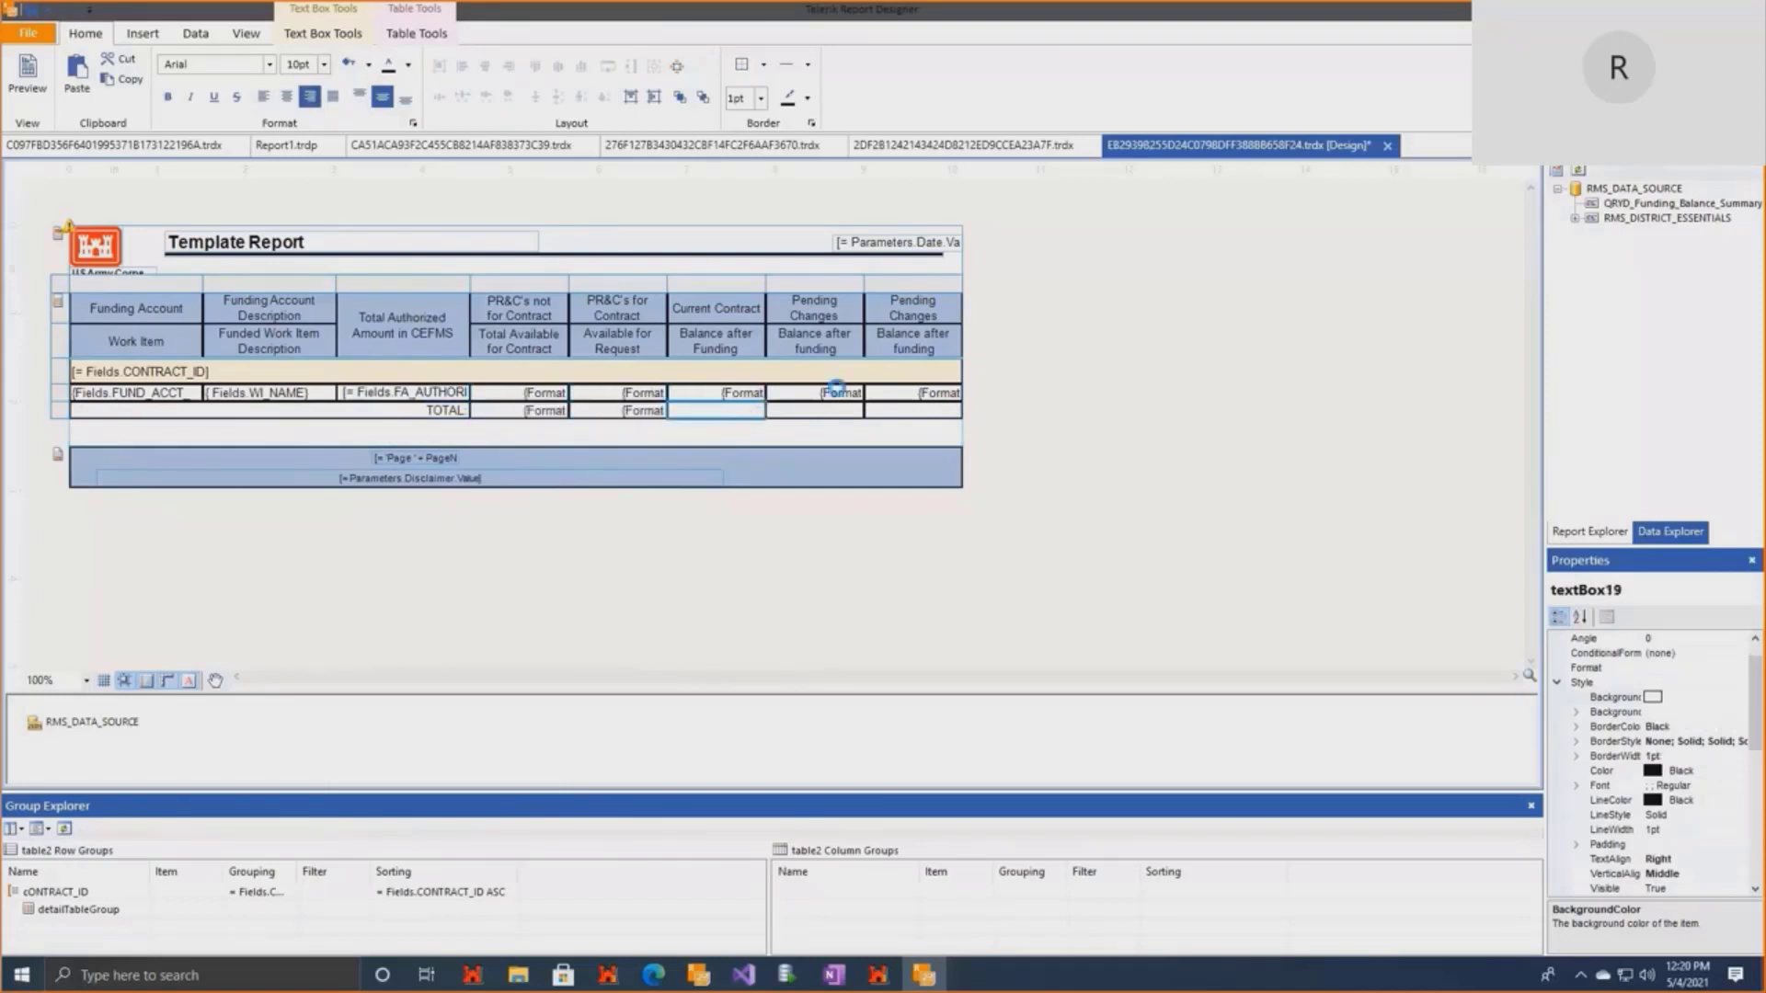
pyautogui.hotkey('ctrl', 'v')
pyautogui.click(839, 396)
pyautogui.hotkey('ctrl', 'c')
pyautogui.click(839, 412)
pyautogui.hotkey('ctrl', 'v')
# Copy the last Pending Changes column's detail expression into the TOTAL row, clearing the first paste and pasting again.
pyautogui.click(911, 394)
pyautogui.hotkey('ctrl', 'c')
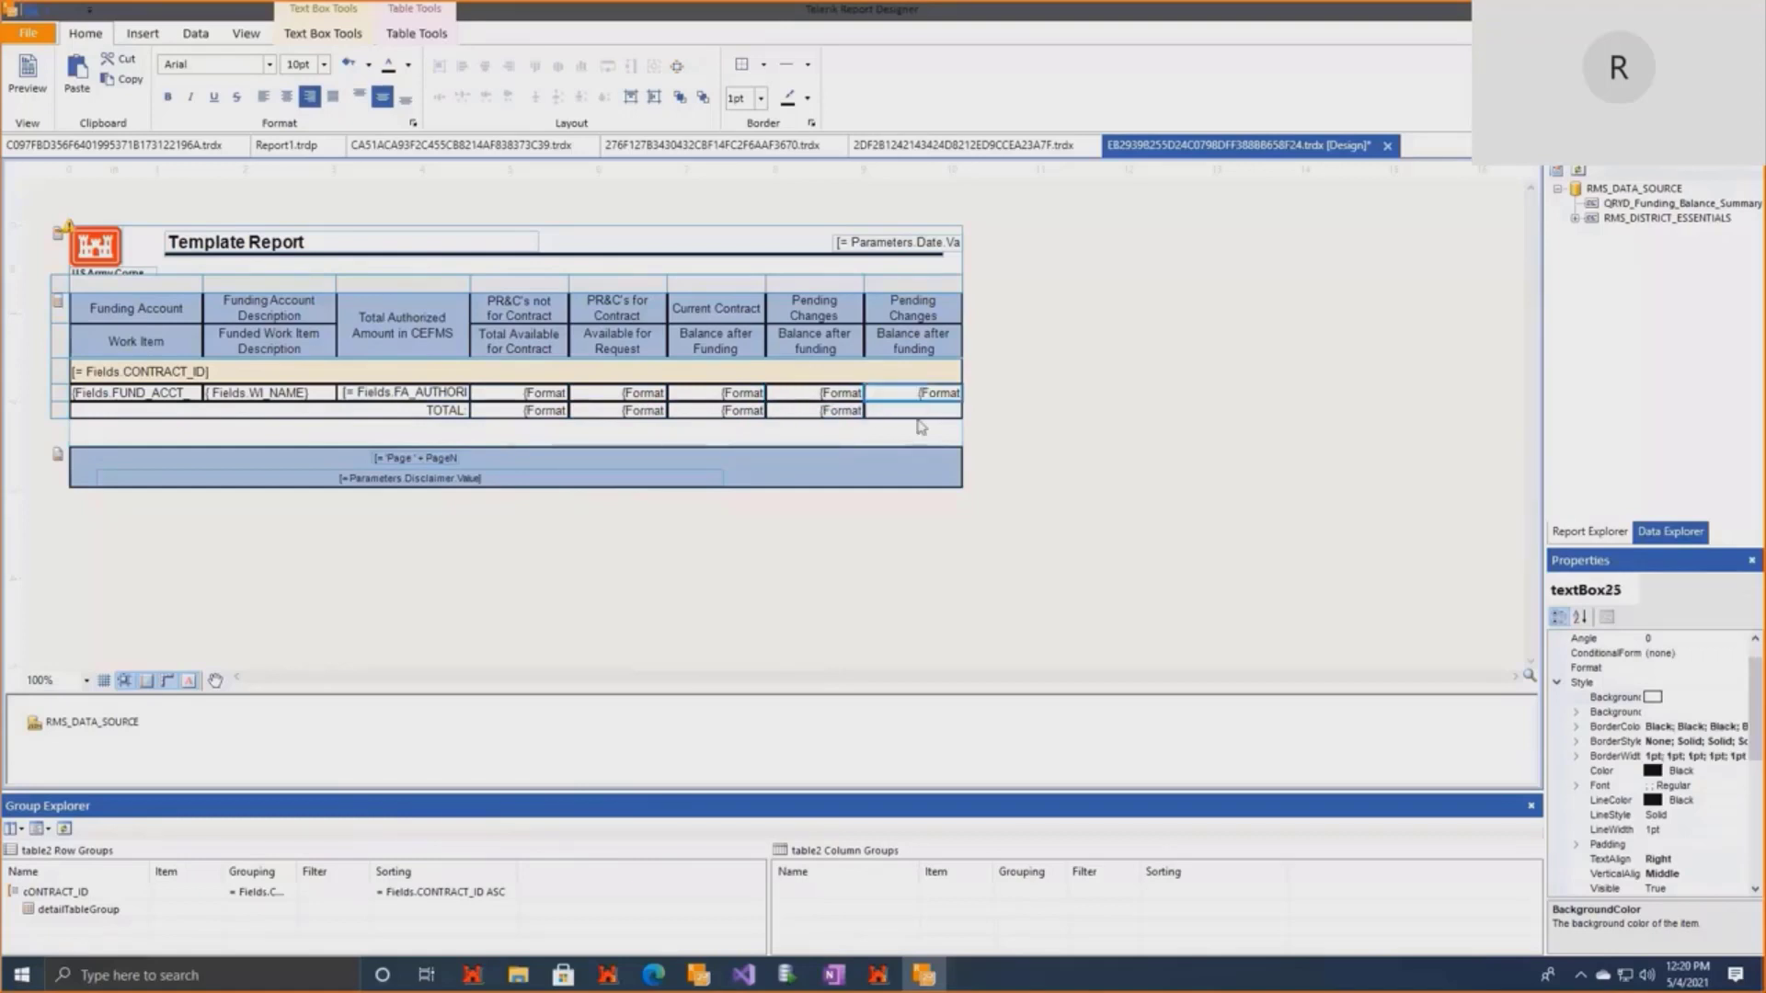
pyautogui.click(916, 419)
pyautogui.hotkey('ctrl', 'v')
pyautogui.press('Delete')
pyautogui.click(914, 411)
pyautogui.hotkey('ctrl', 'v')
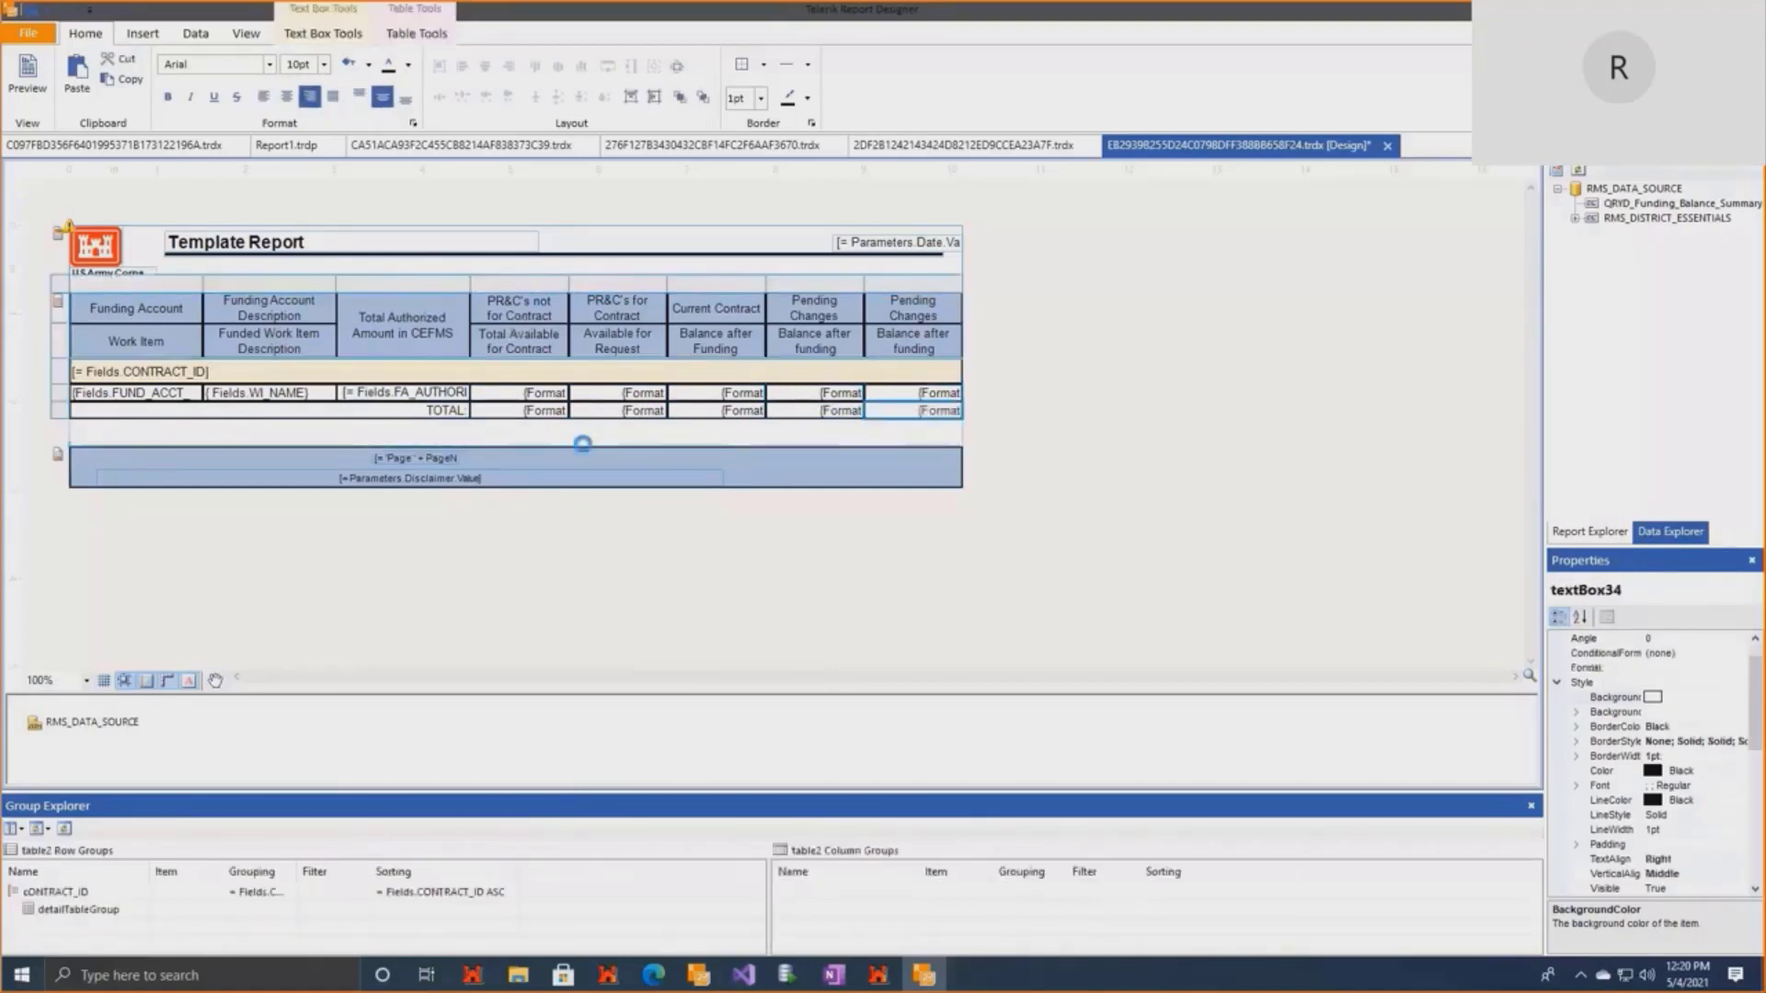
pyautogui.click(545, 414)
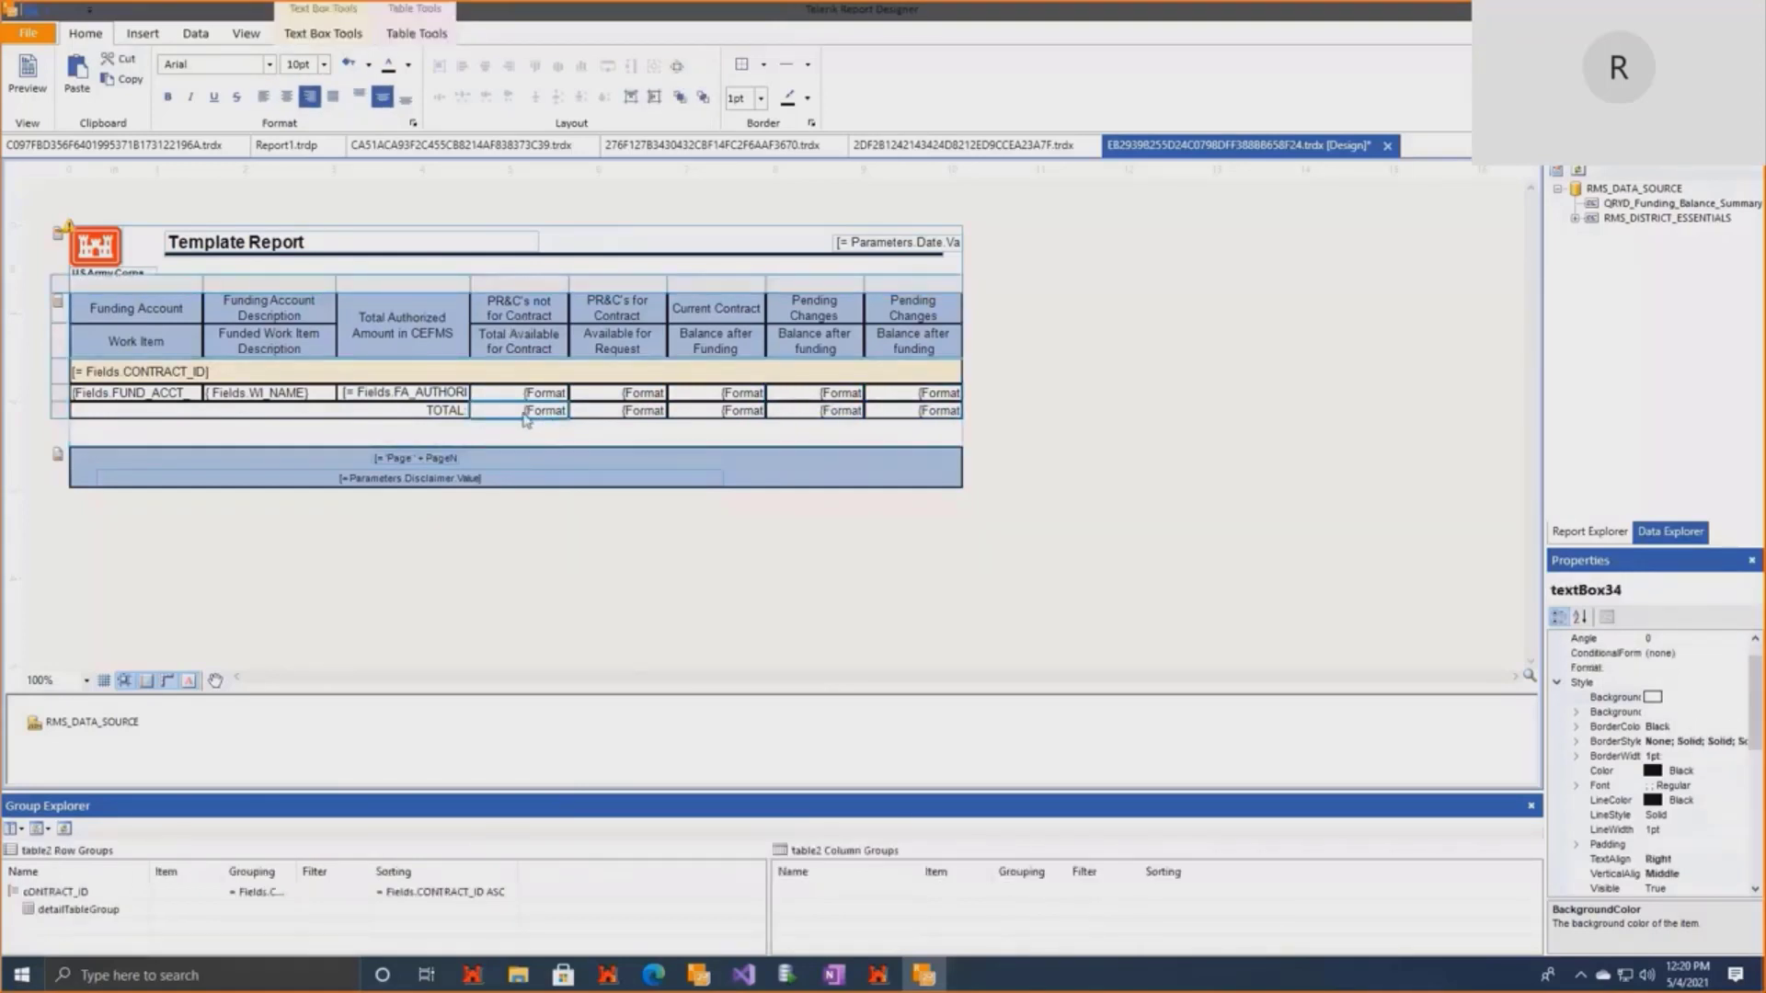
# Wrap the OTHER_PRACS format expression in Sum() in the TOTAL row cell of the PR&C's not for Contract column.
pyautogui.rightClick(526, 416)
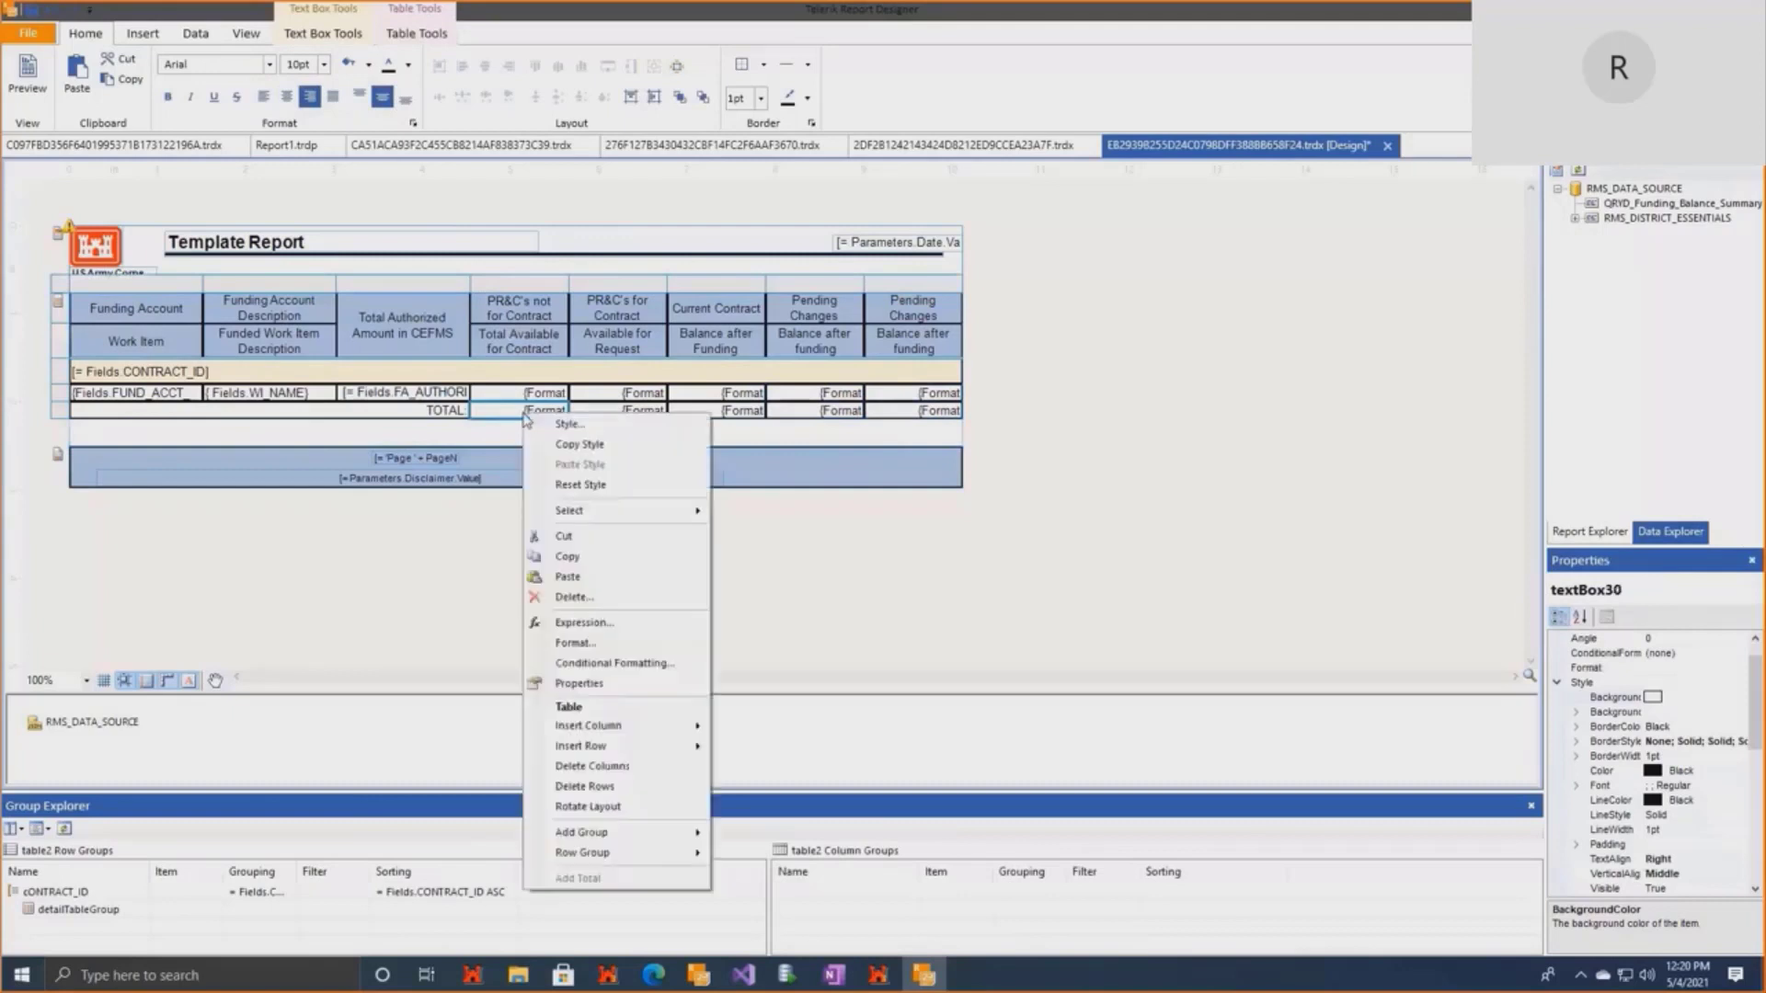
pyautogui.click(651, 628)
pyautogui.click(929, 264)
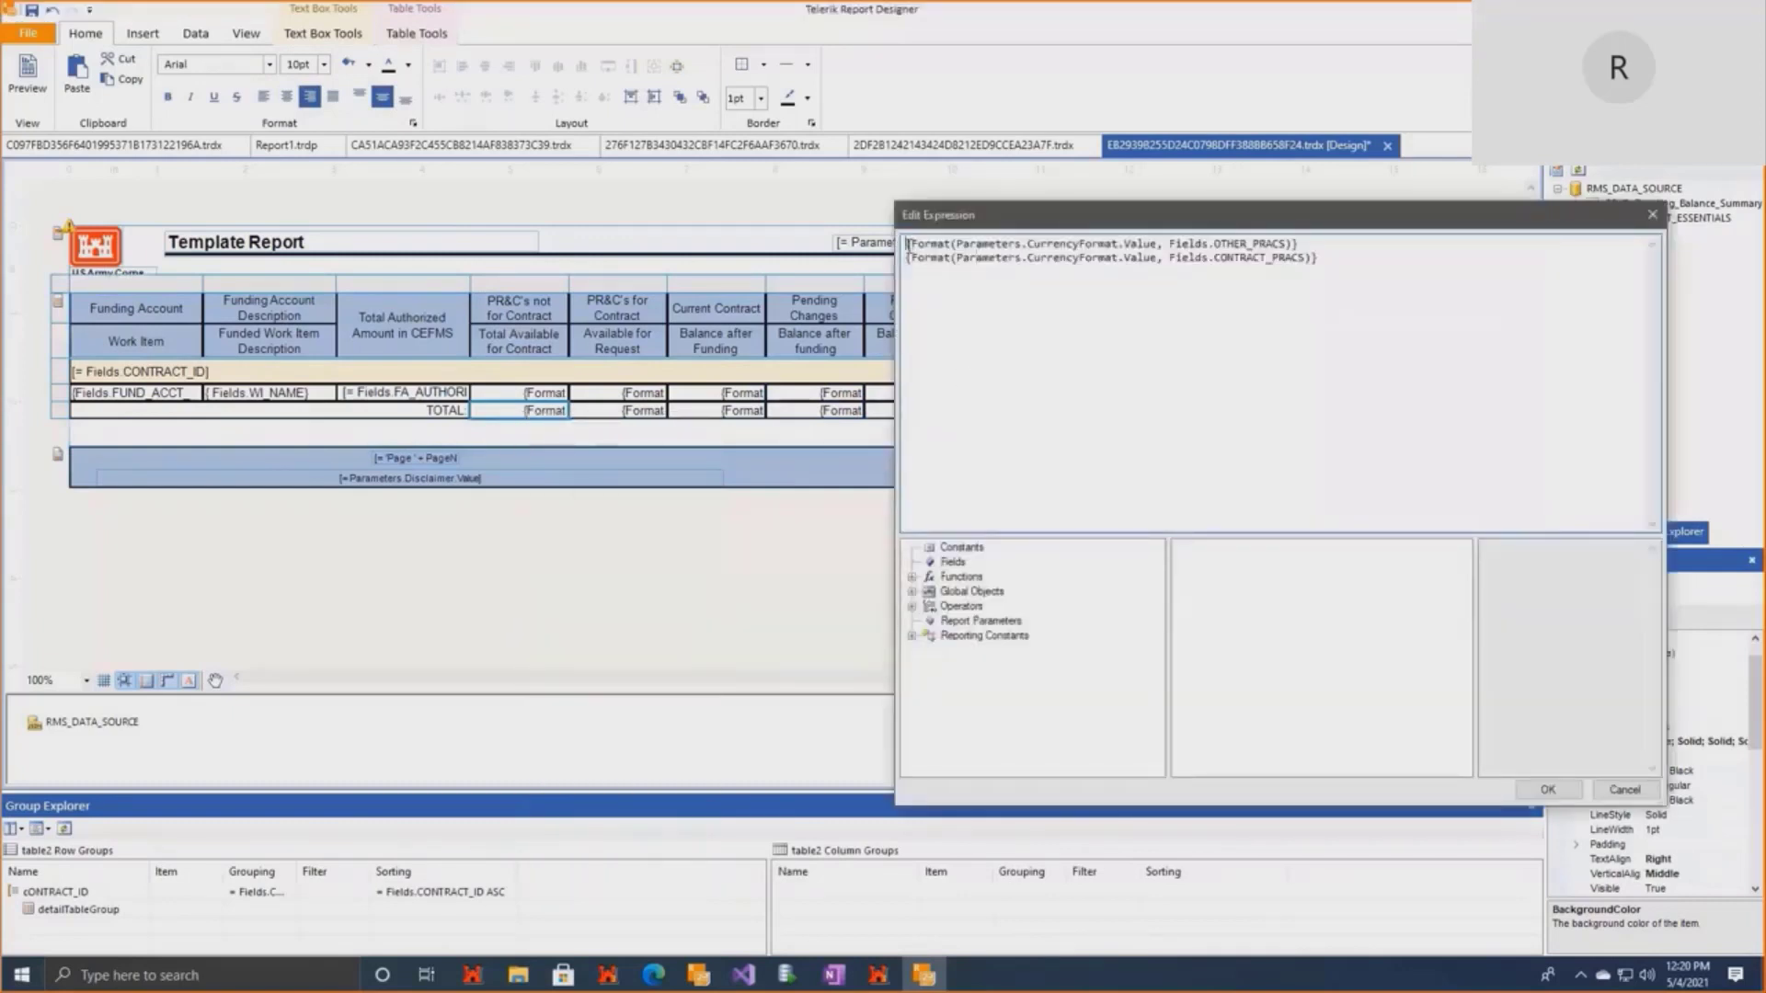
pyautogui.click(912, 577)
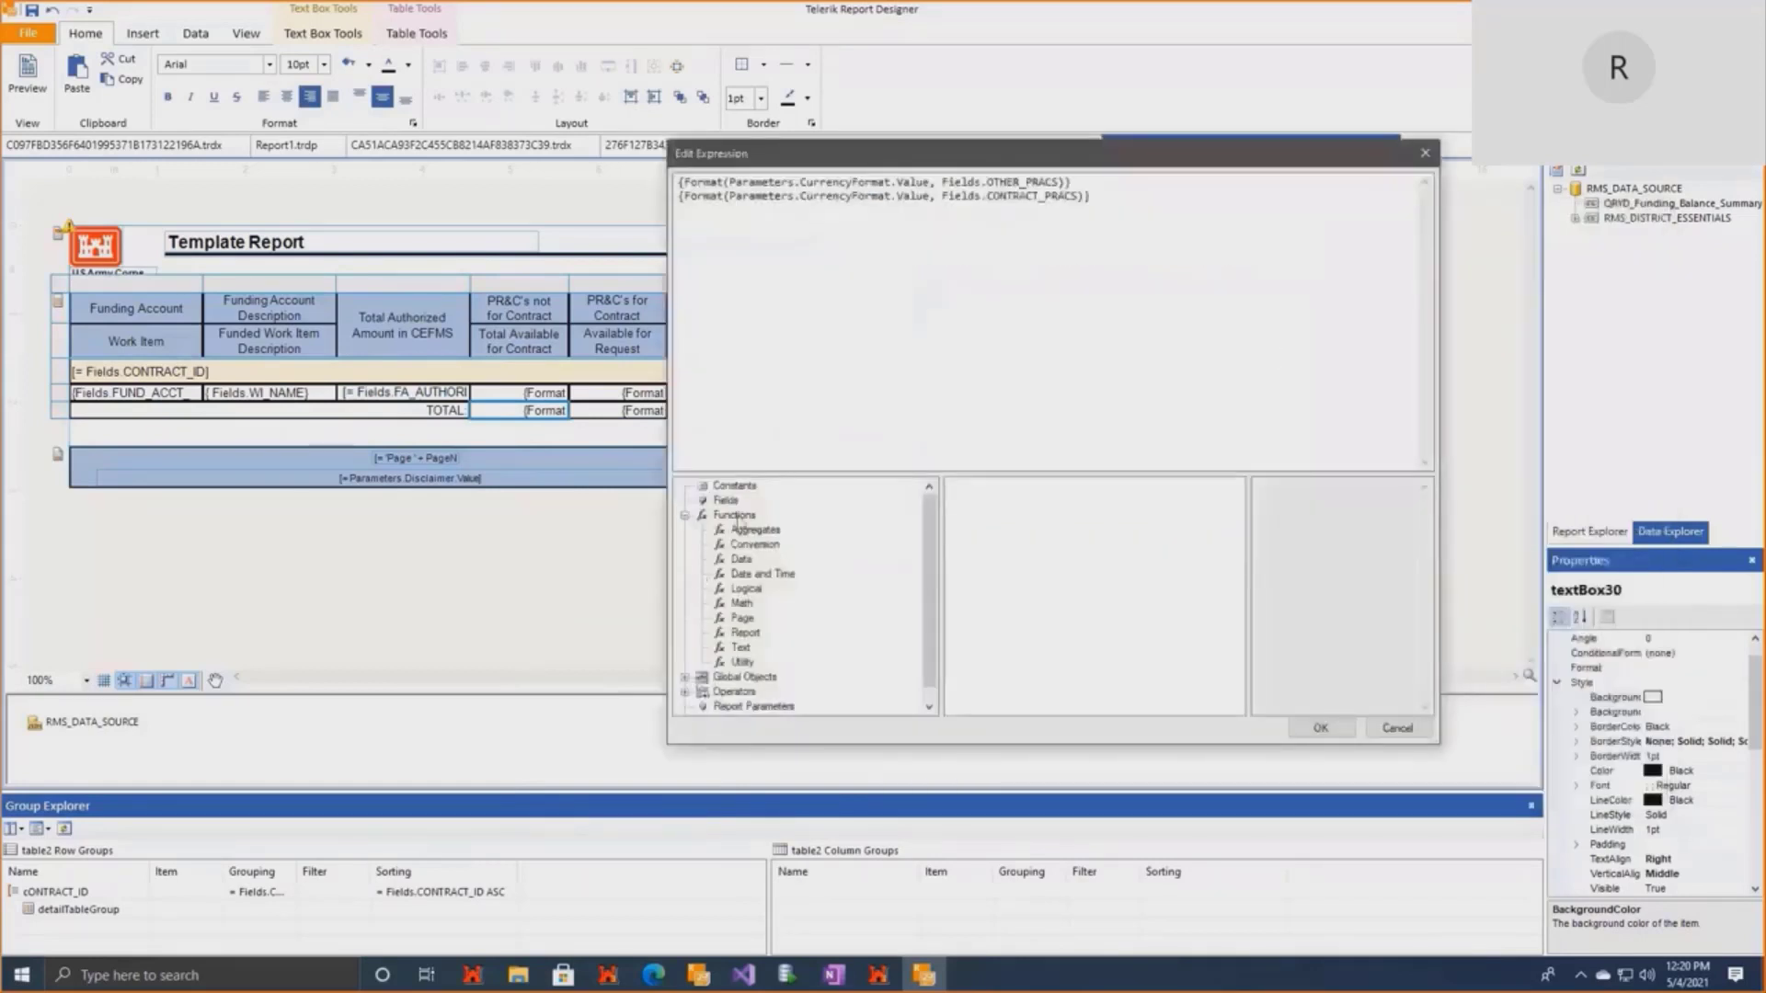
pyautogui.click(775, 533)
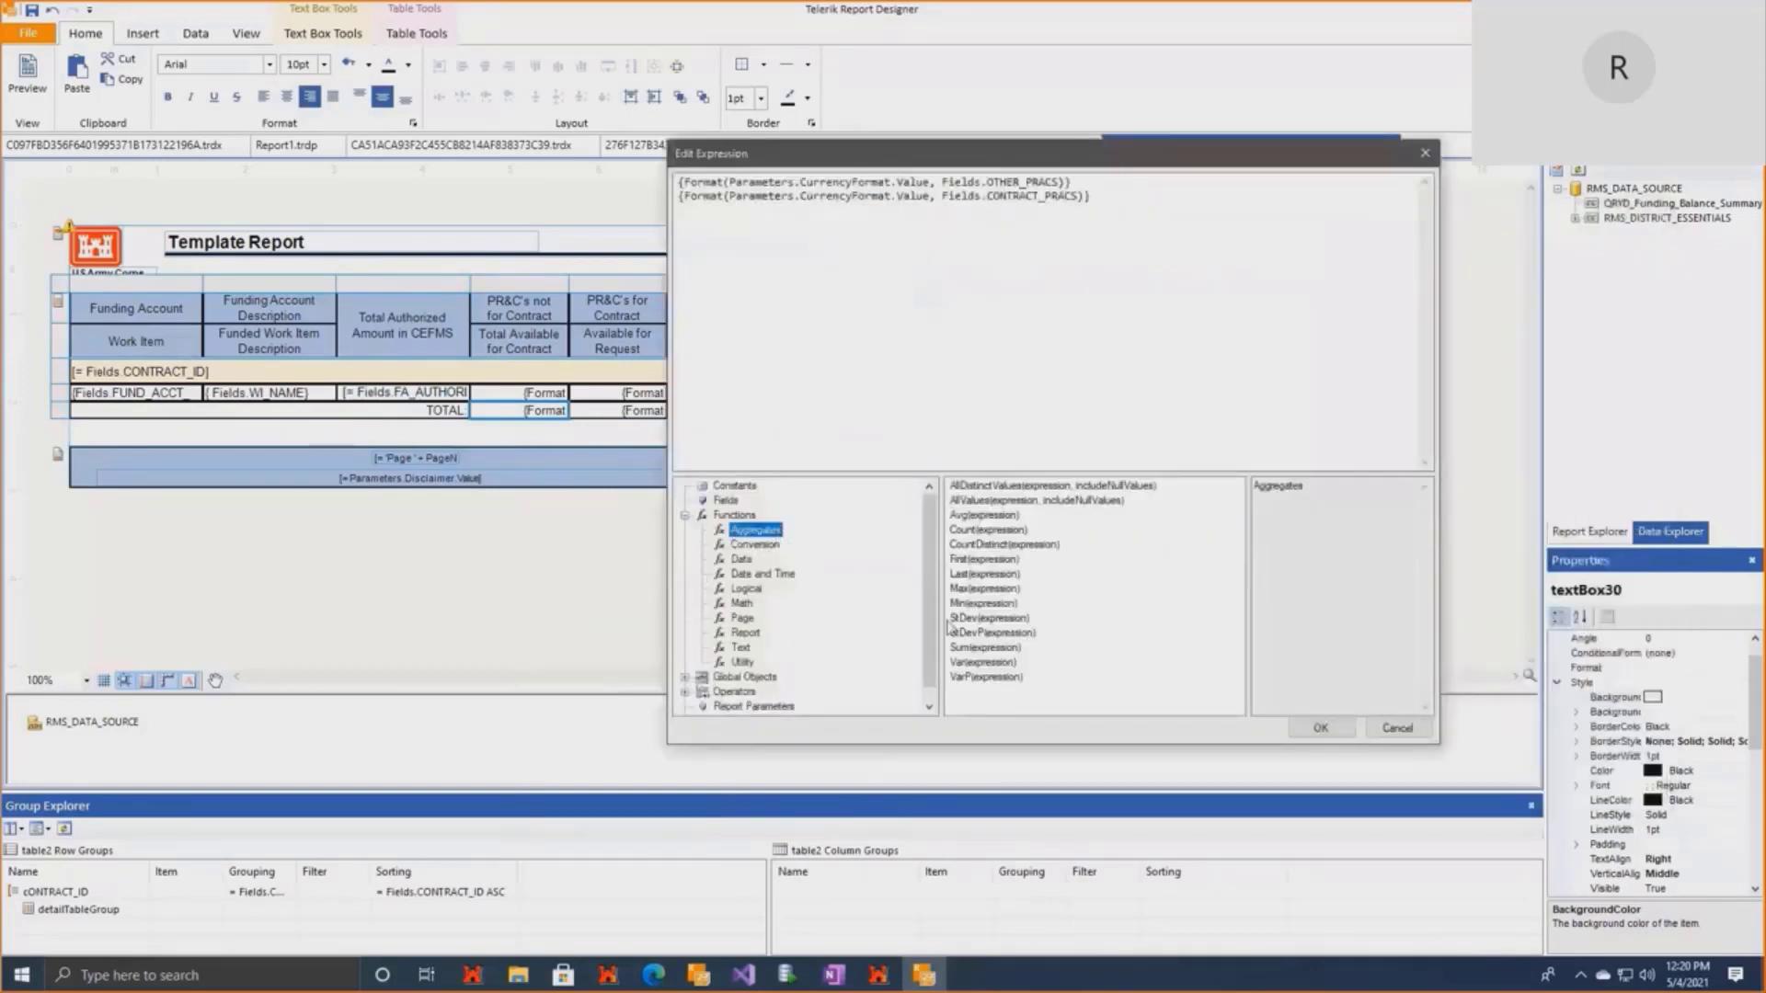
pyautogui.click(977, 649)
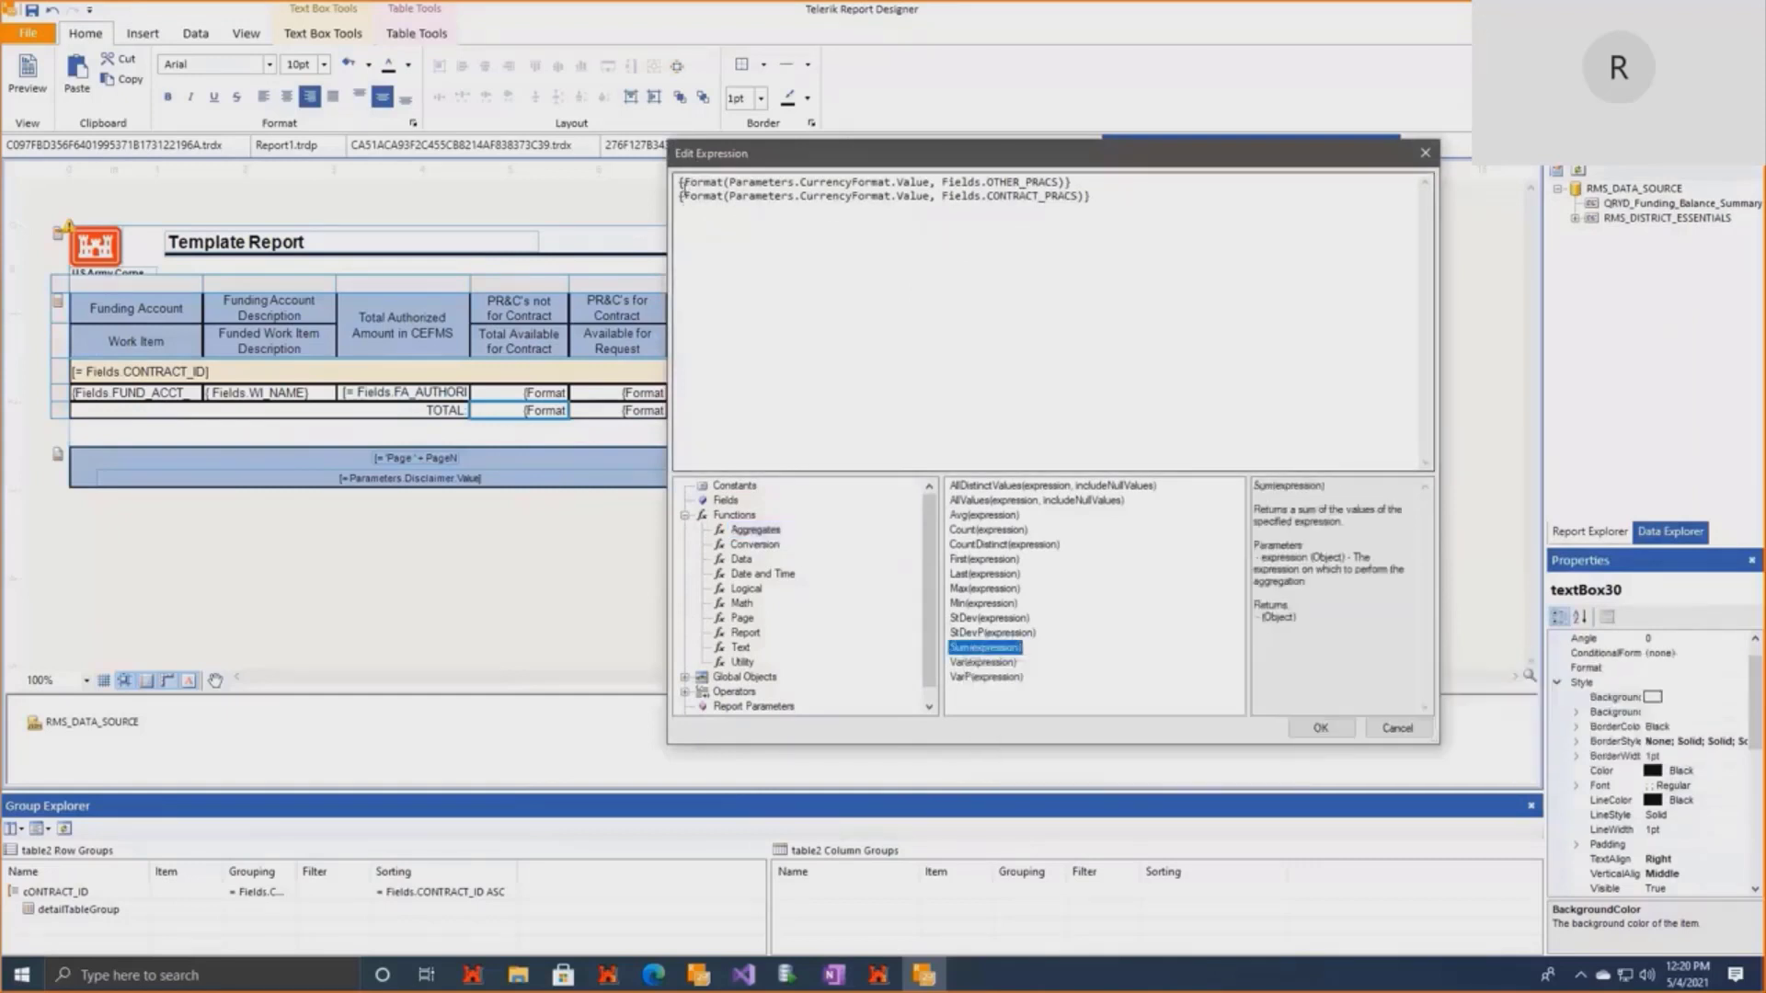
pyautogui.click(685, 184)
pyautogui.doubleClick(984, 648)
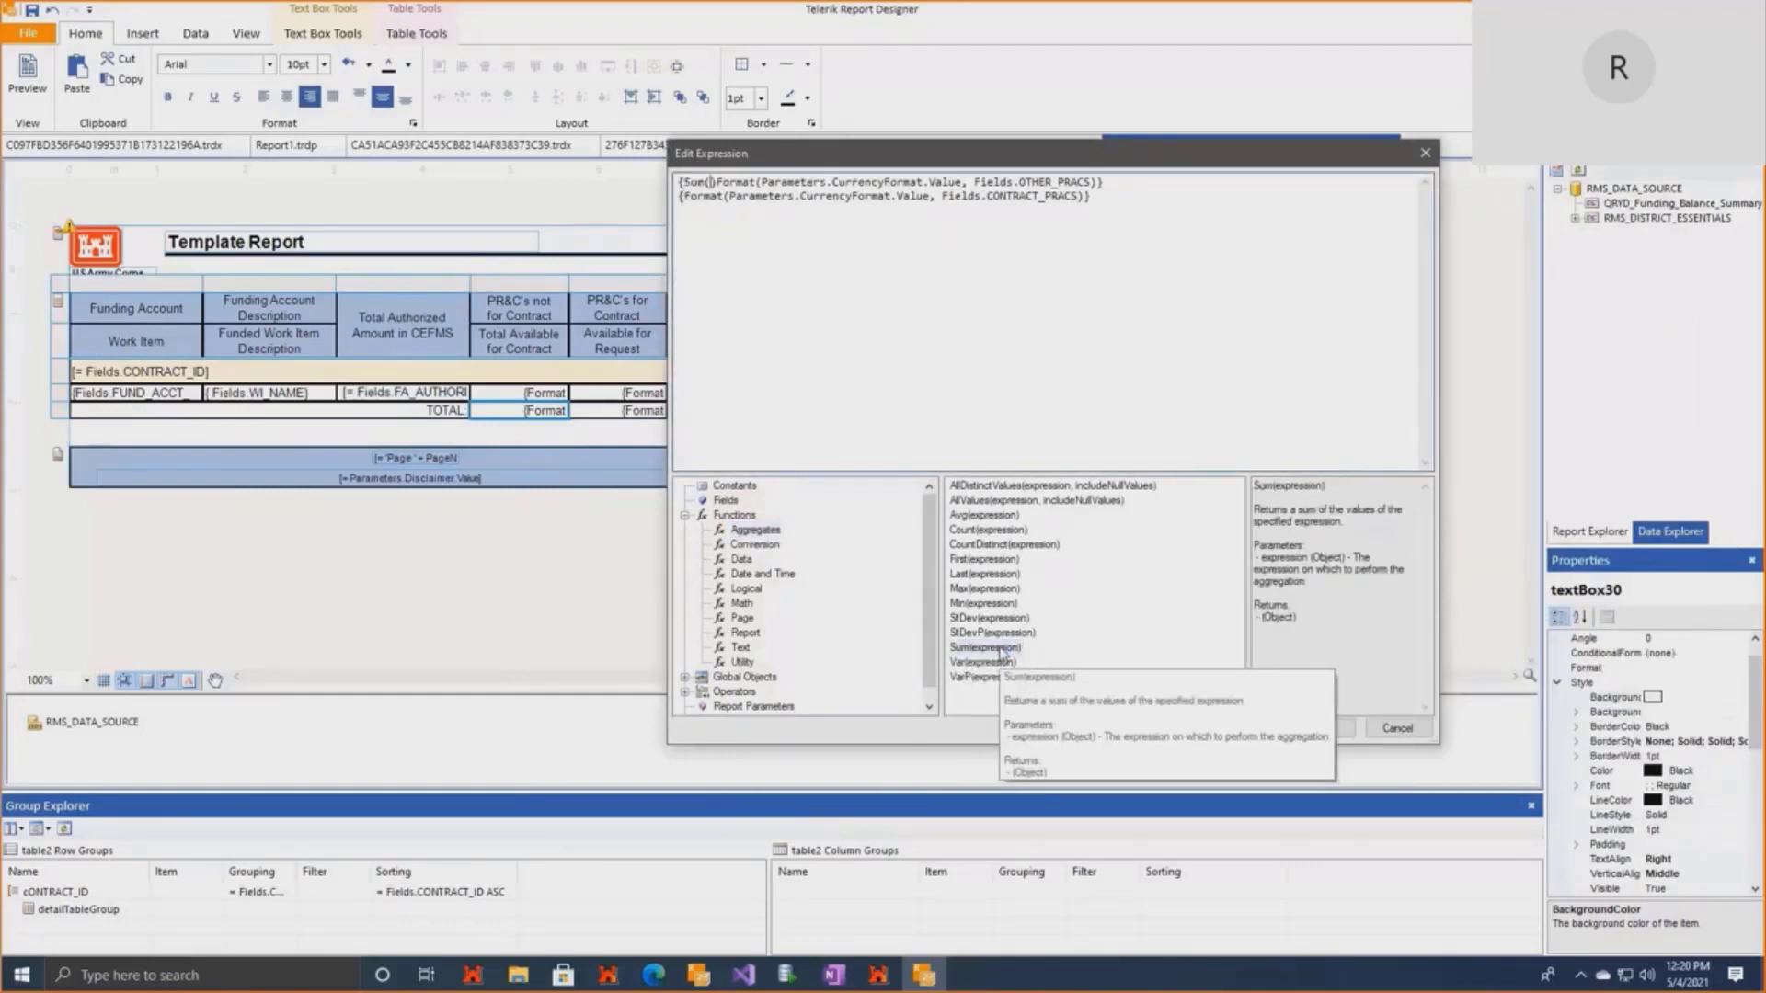
pyautogui.press('End')
pyautogui.press('Delete')
pyautogui.press('Return')
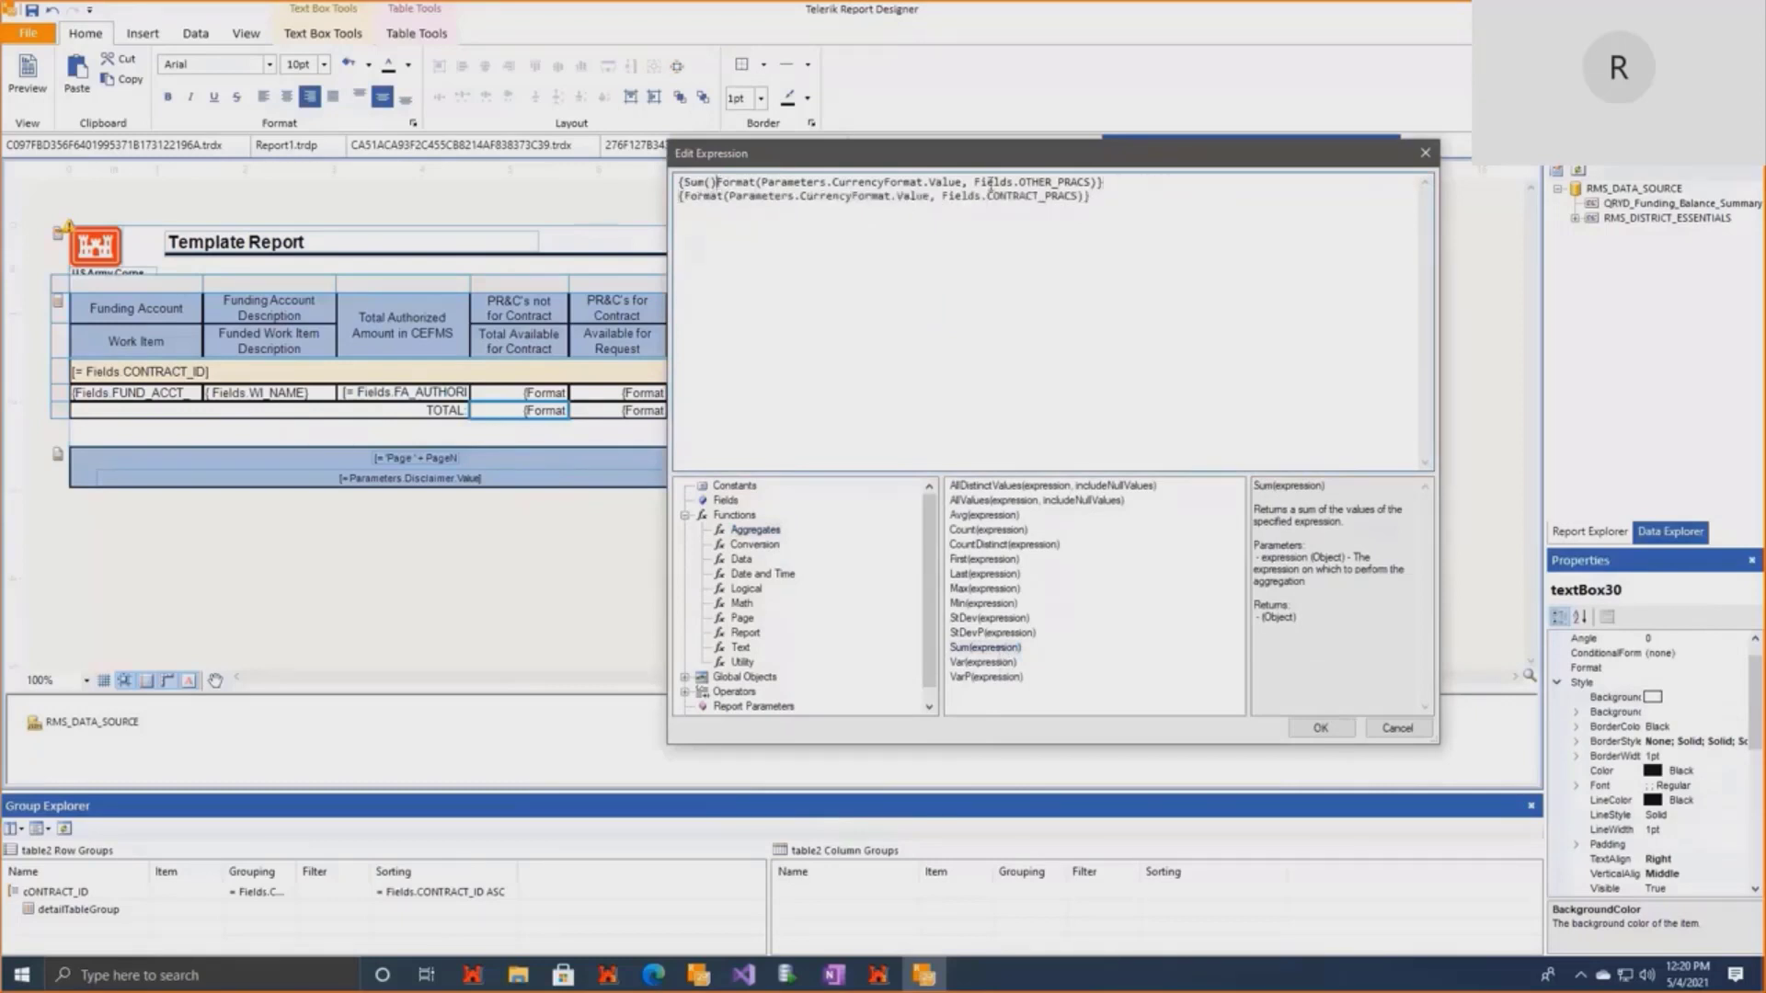
pyautogui.press('BackSpace')
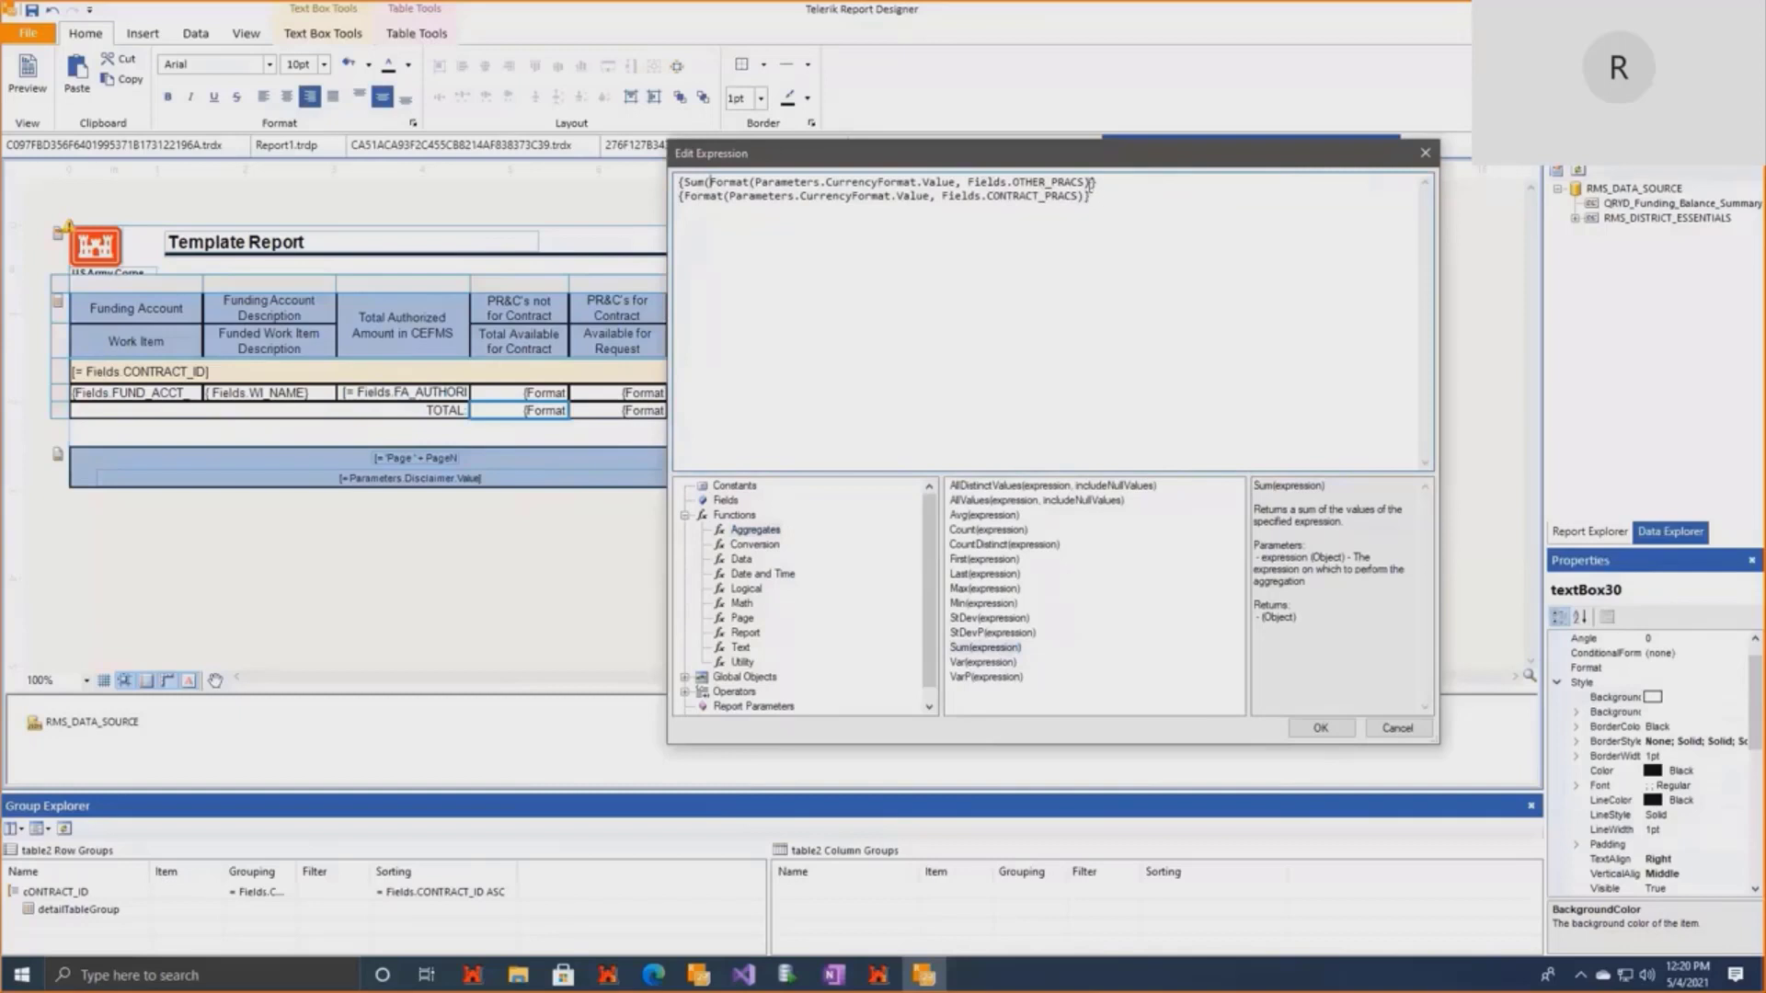
pyautogui.write(')')
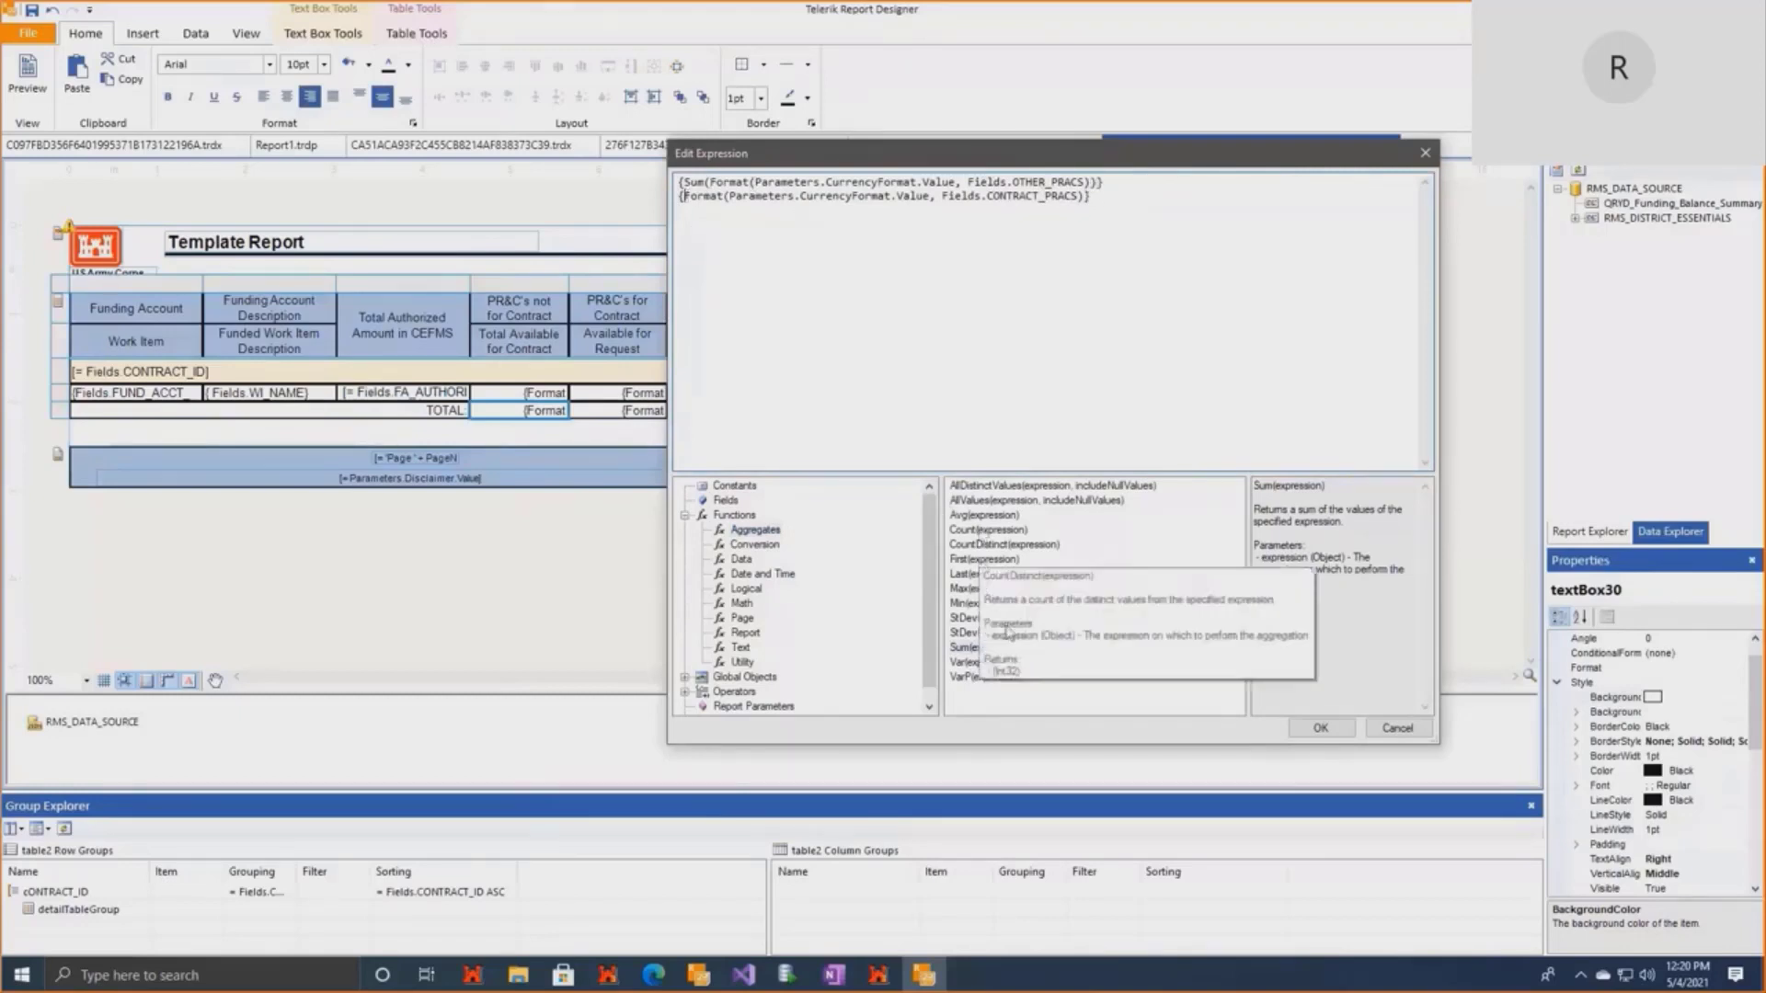
# Wrap the same cell's CONTRACT_PRACS format expression in Sum() and apply the edited expression.
pyautogui.write('Sum')
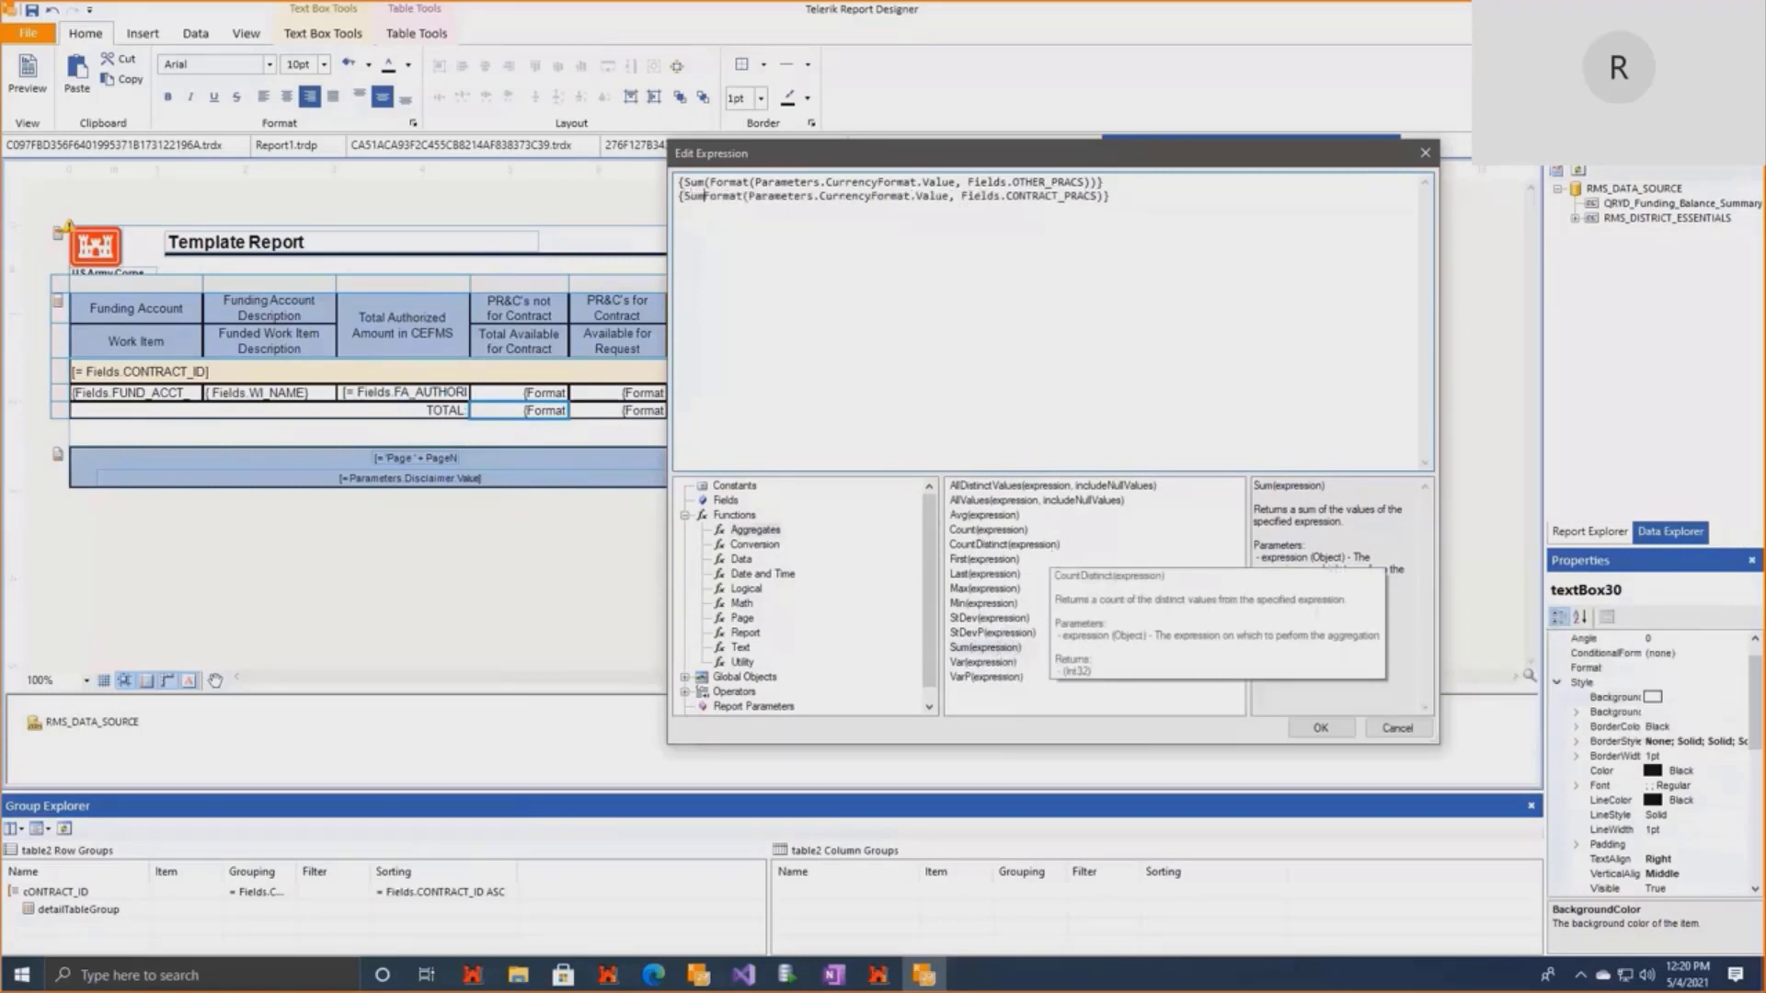
pyautogui.write('(')
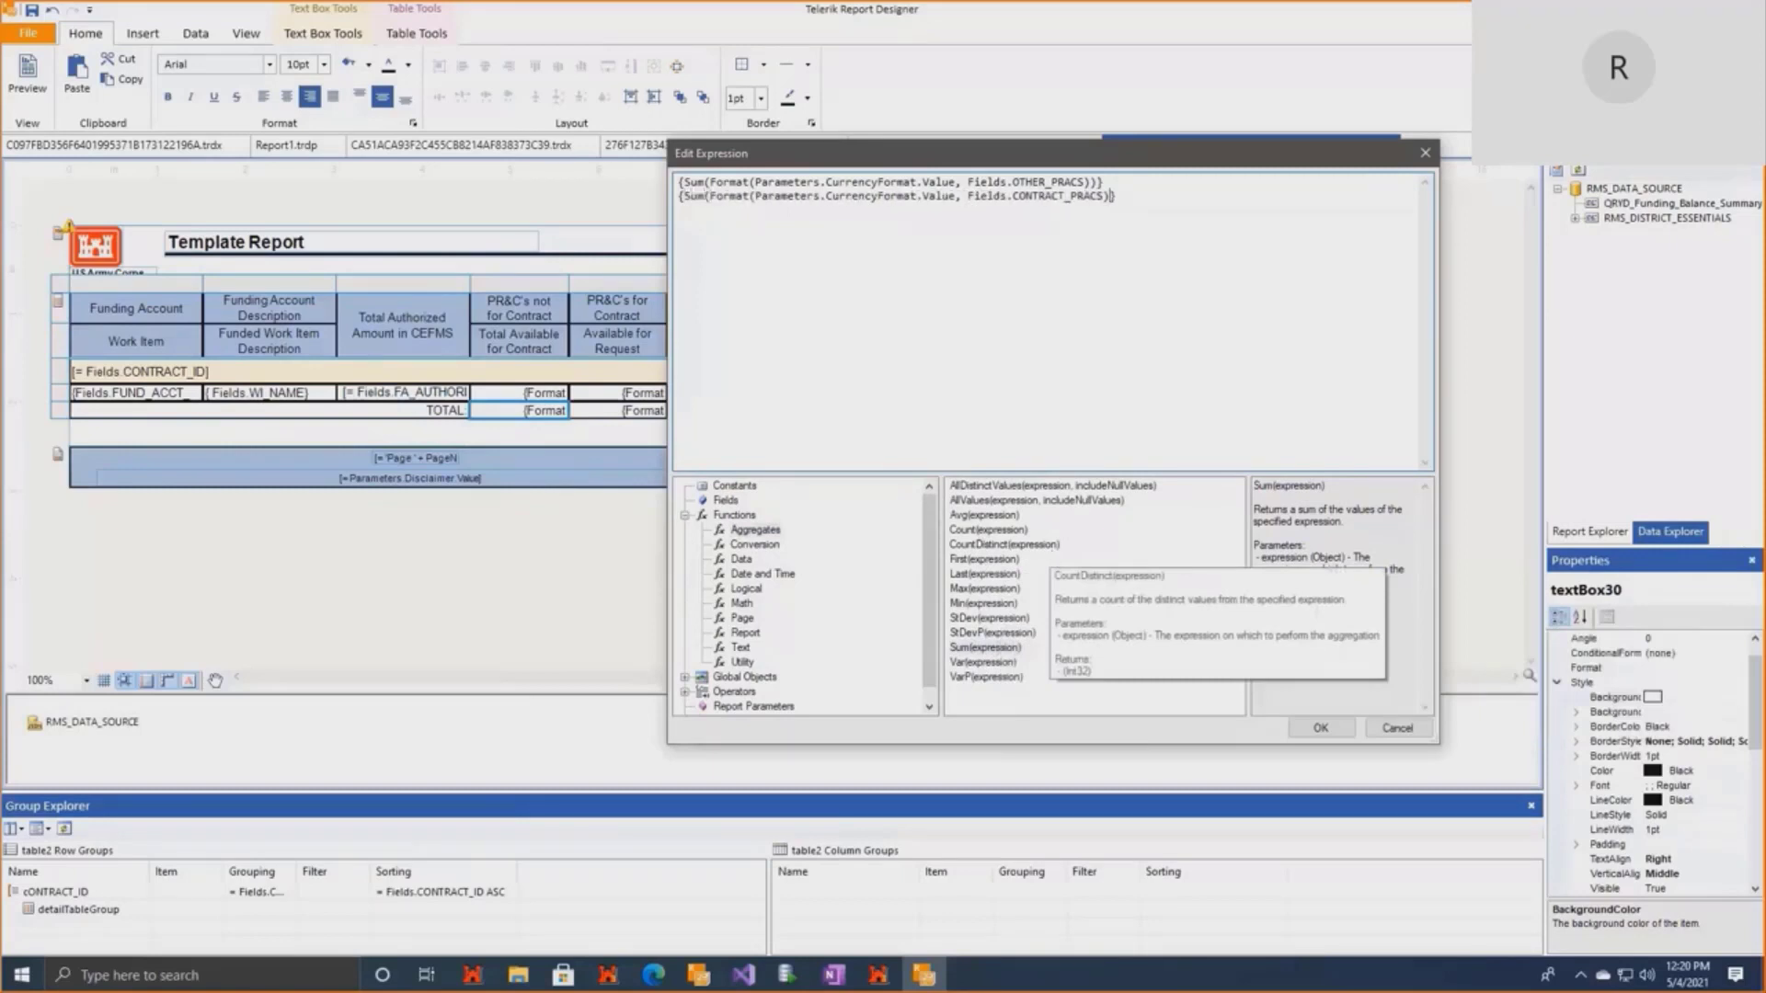
pyautogui.write(')')
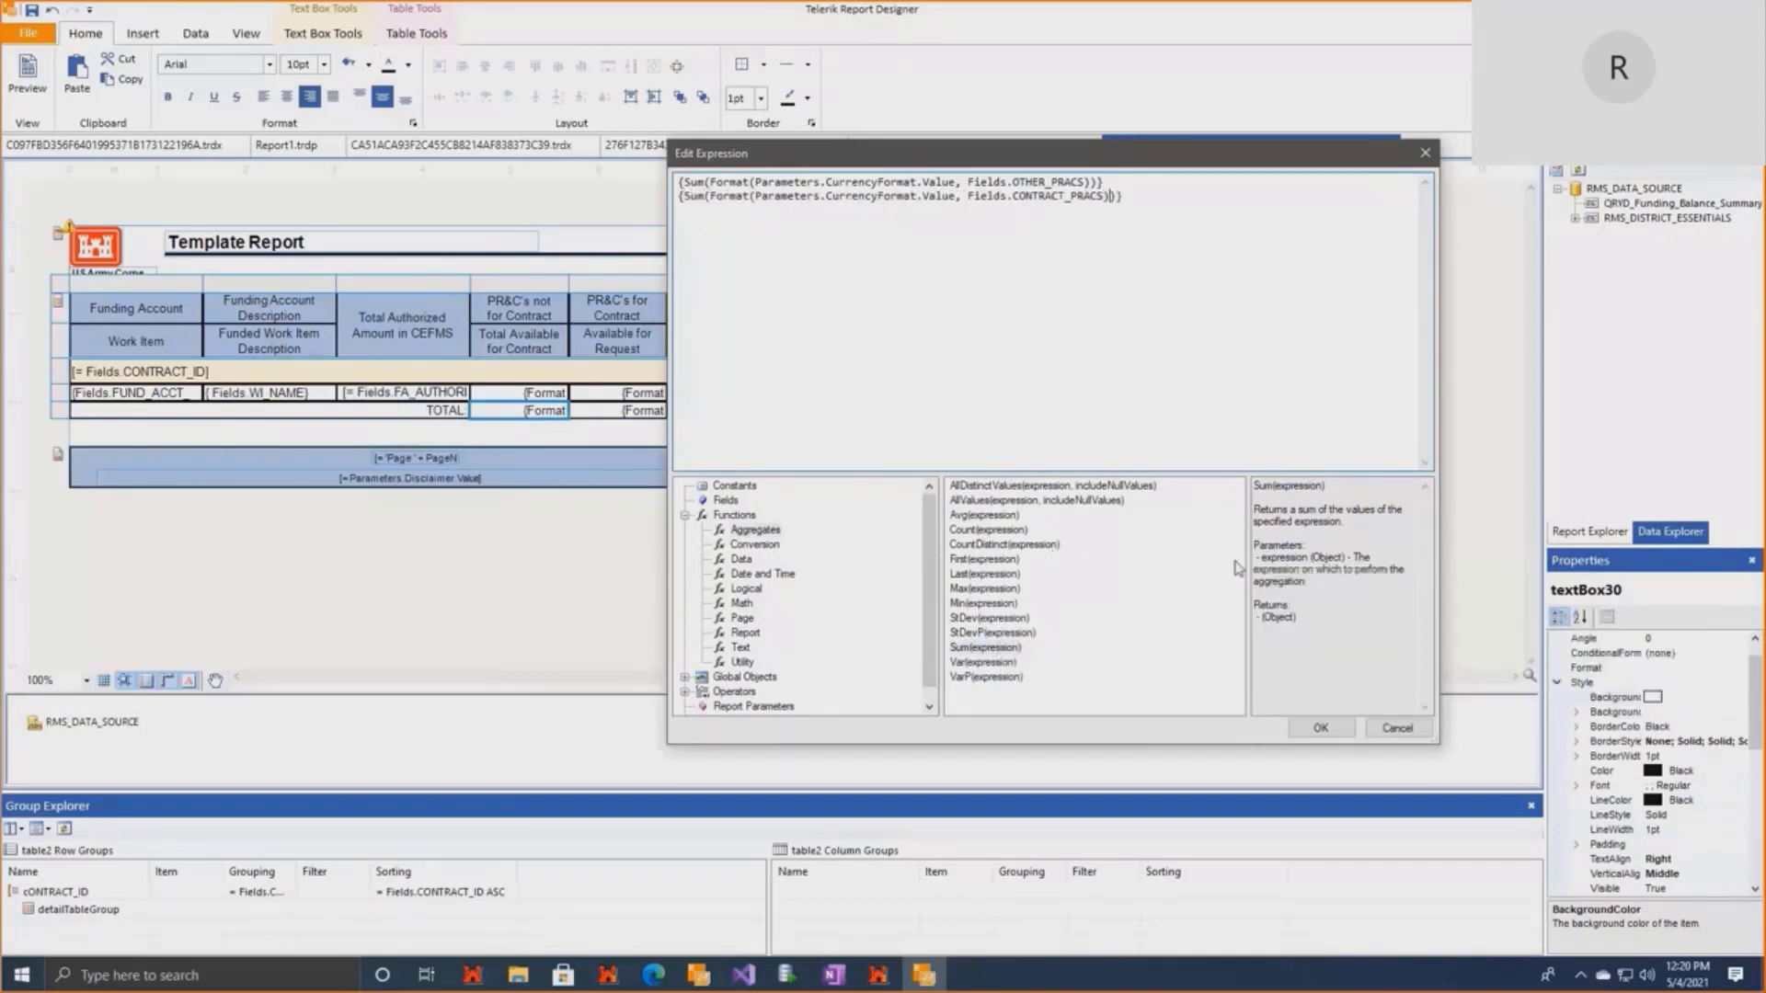
pyautogui.click(1321, 728)
# Wrap the CONTRACT_PRACS and AVAILABALE format expressions in Sum() in the TOTAL row cell of the PR&C's for Contract column.
pyautogui.rightClick(635, 414)
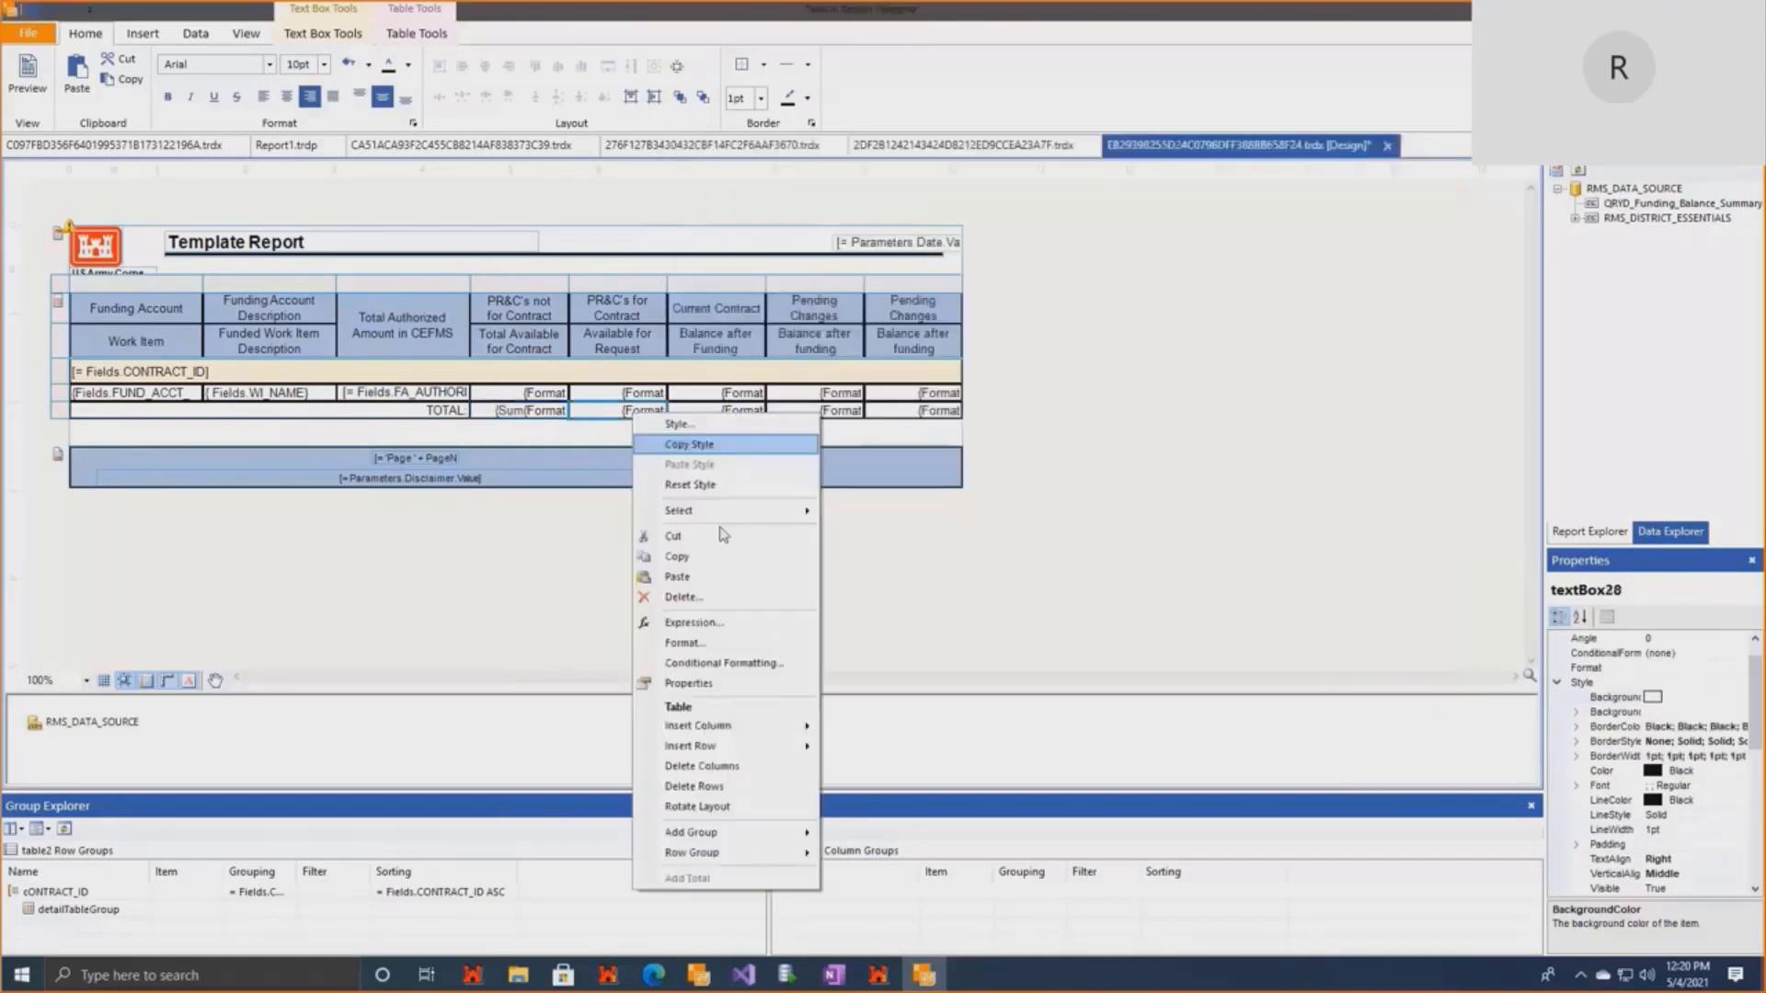
pyautogui.click(753, 624)
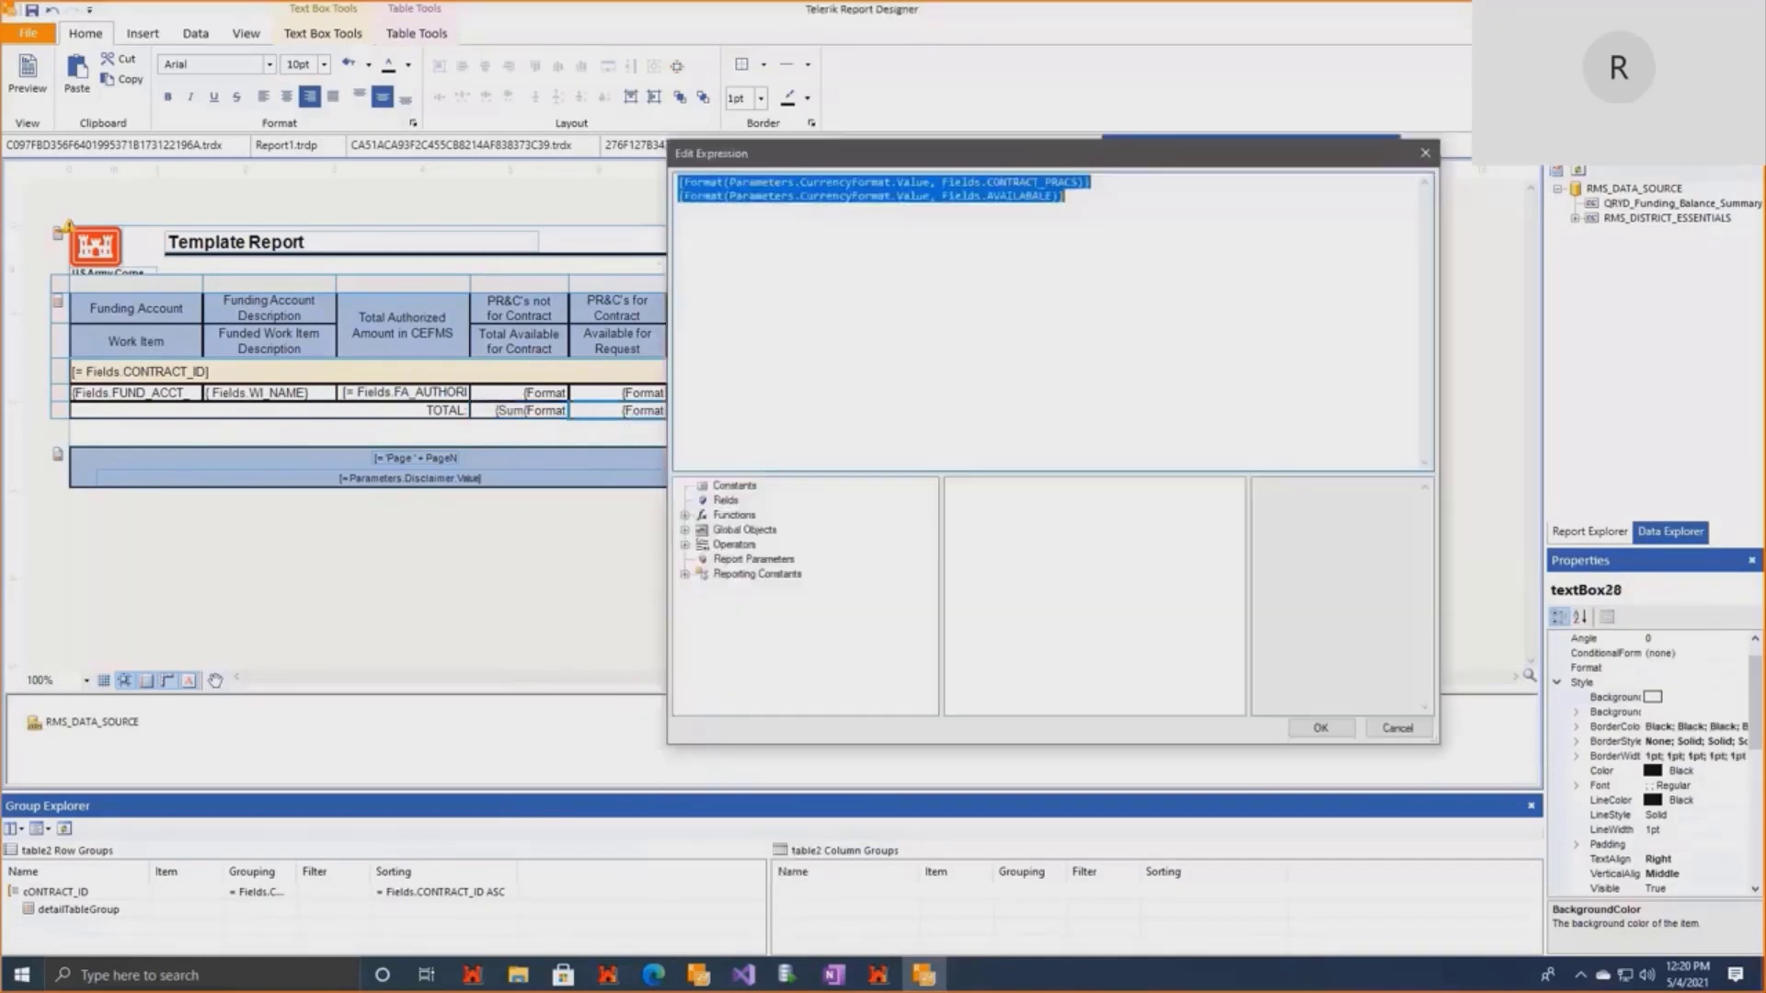
pyautogui.click(734, 196)
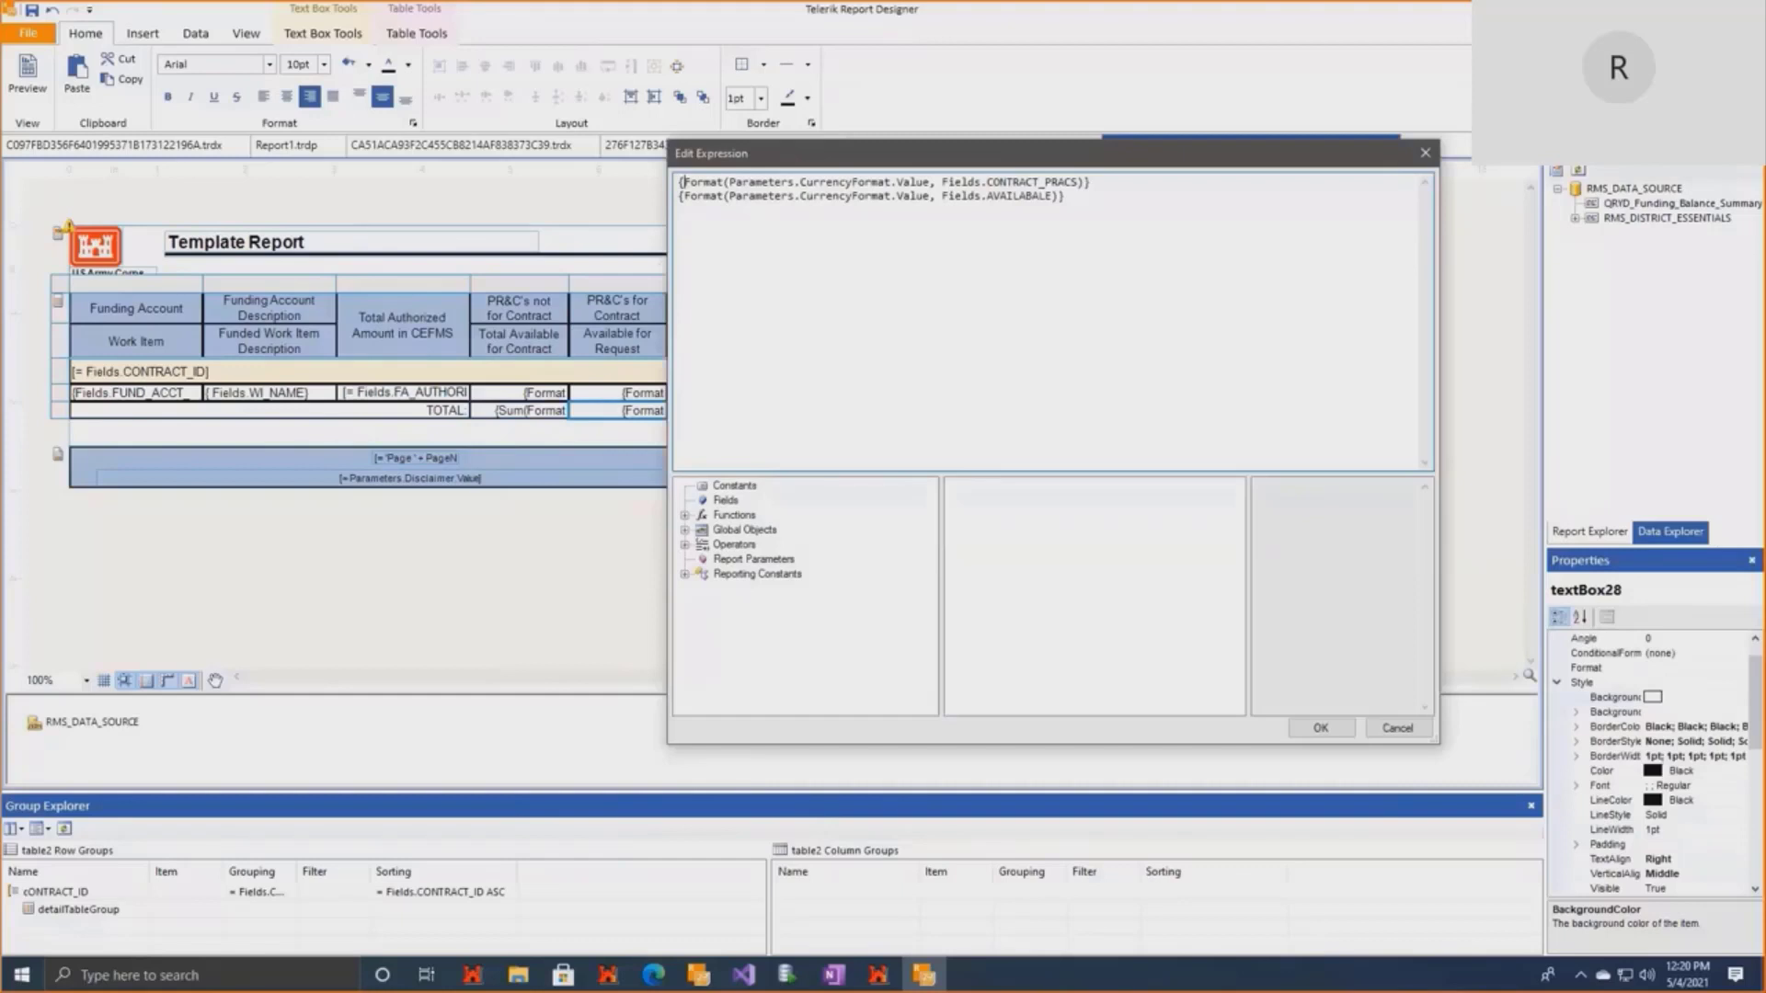
pyautogui.write('Sum(')
pyautogui.click(685, 196)
pyautogui.write('Sum(')
pyautogui.click(1084, 196)
pyautogui.write(')')
pyautogui.click(1320, 728)
# Wrap the CURRENT_CONTRACT and CURRENT_CONTINGENCY format expressions in Sum() in the TOTAL row cell of the Current Contract column.
pyautogui.rightClick(738, 408)
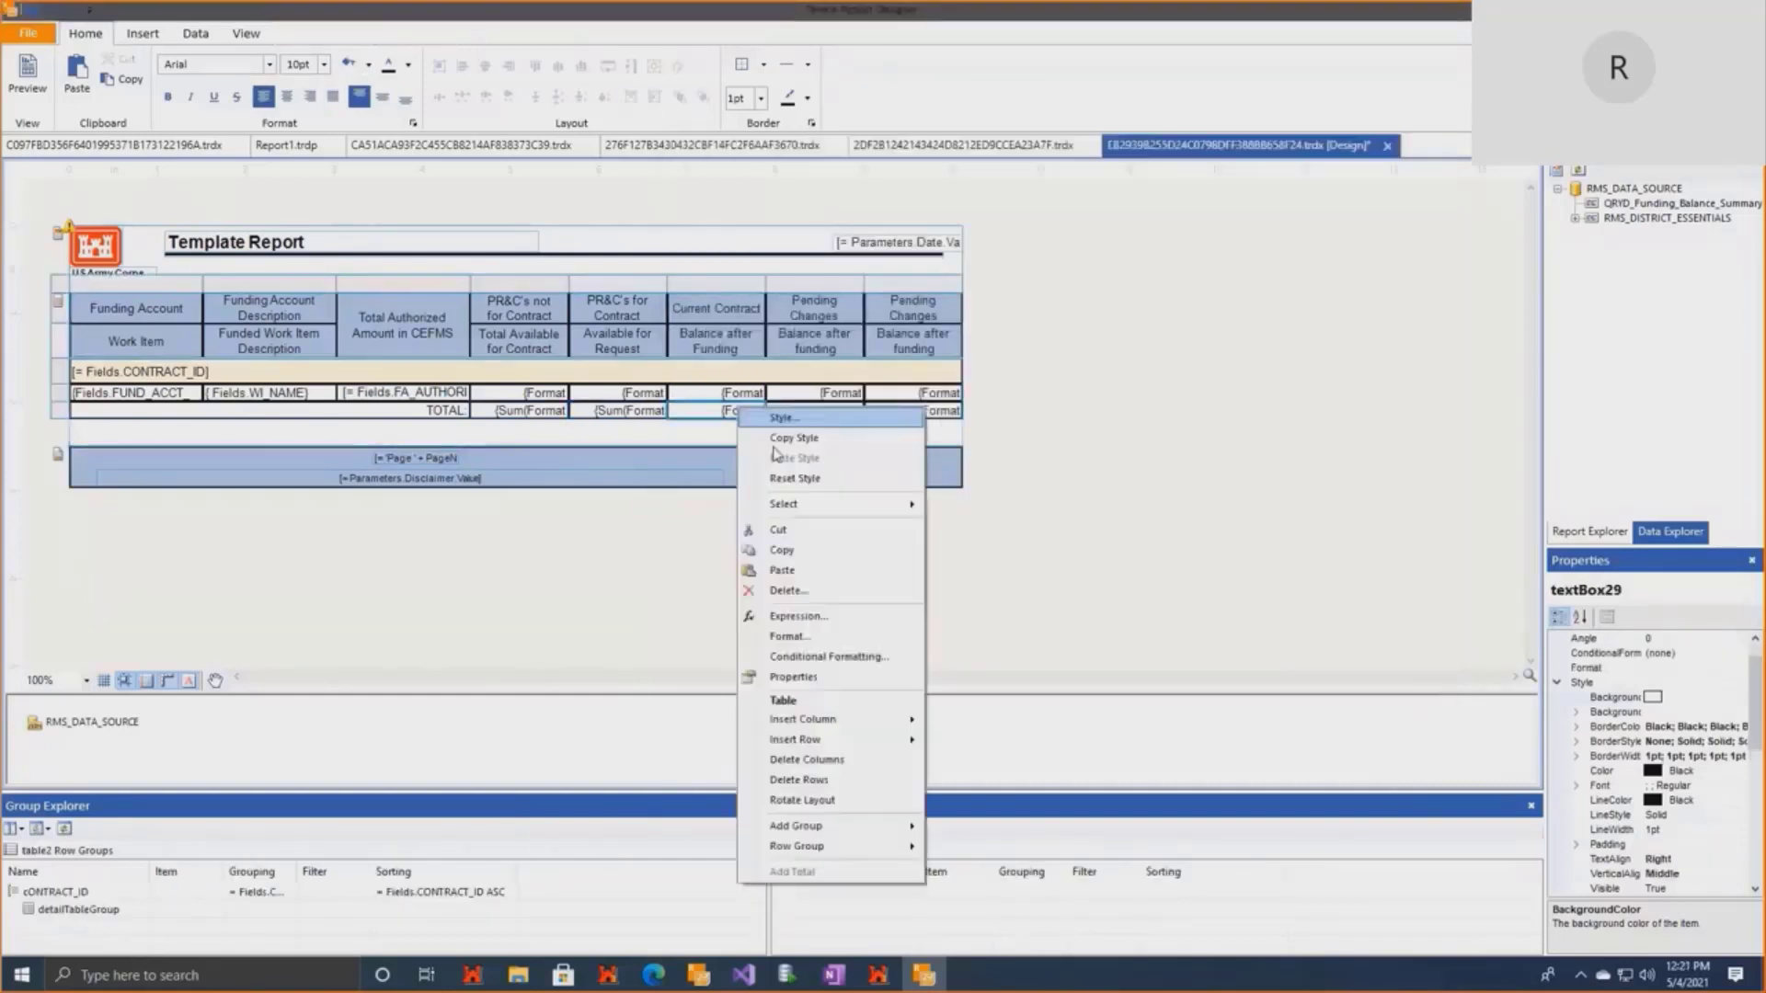
pyautogui.click(796, 616)
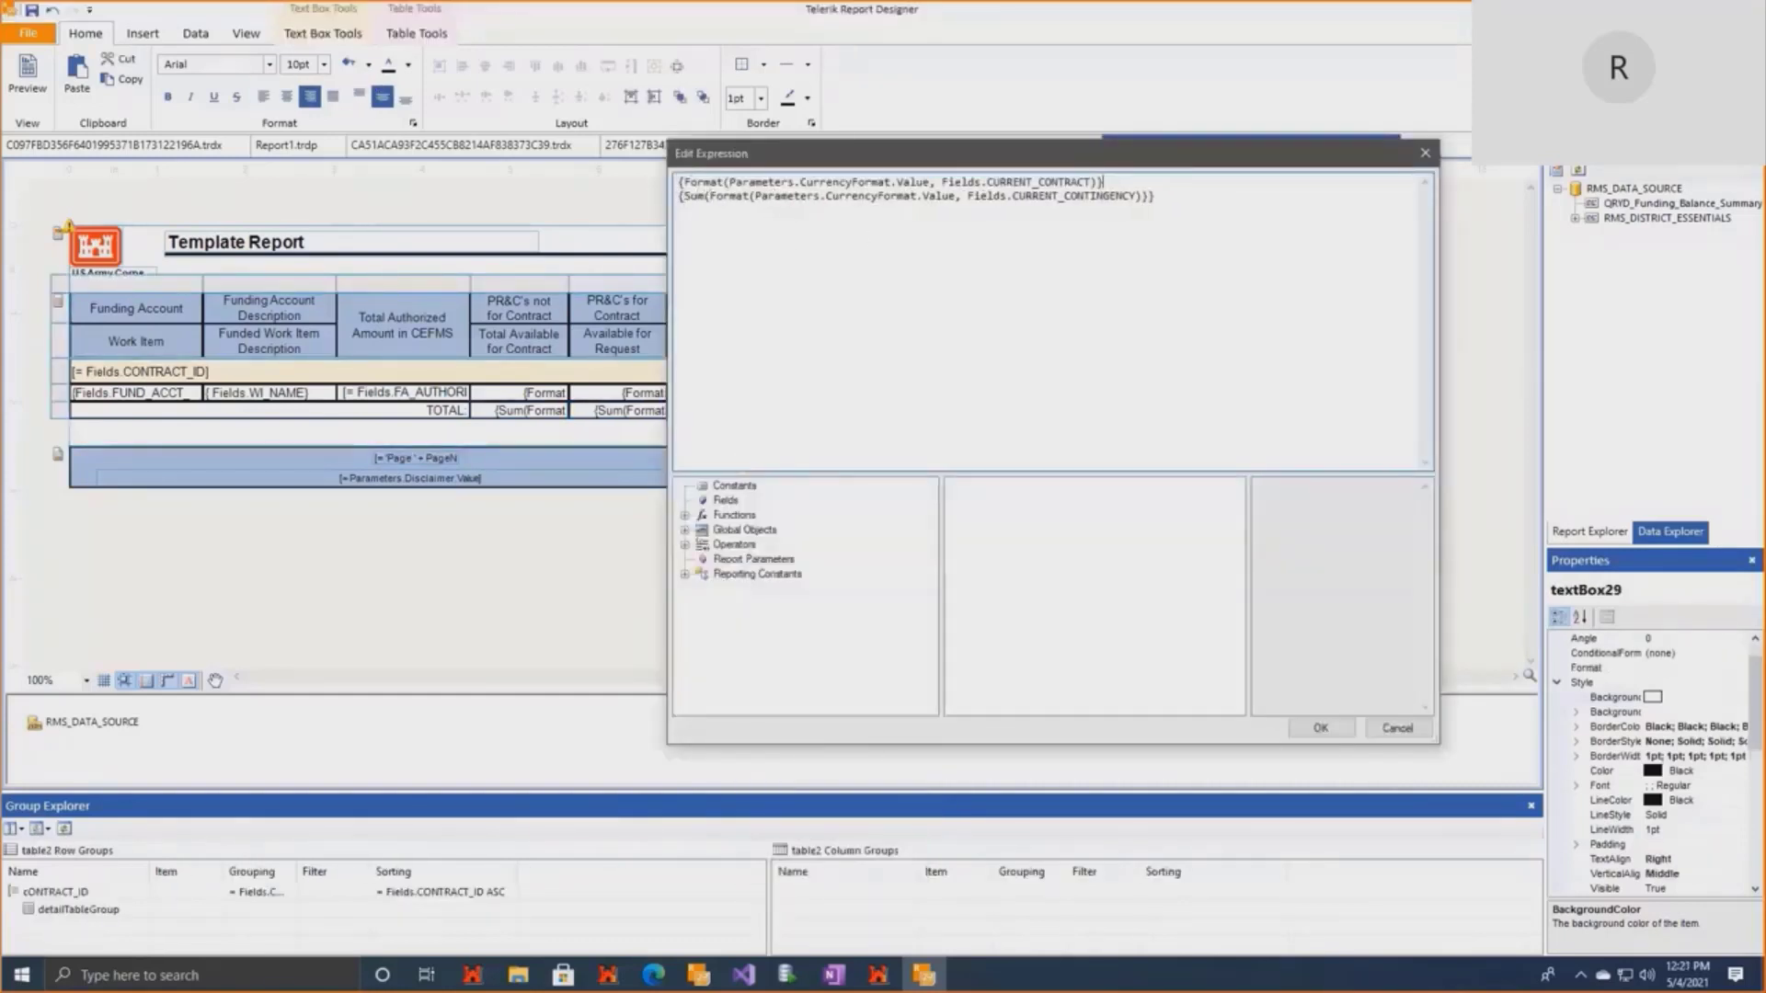
pyautogui.click(684, 183)
pyautogui.write('Sum(')
pyautogui.click(1123, 182)
pyautogui.write(')')
pyautogui.click(1321, 727)
# Wrap the PENDMODS_CONTRACT and EST_CONTINGENCY format expressions in Sum() in the TOTAL row cell of the first Pending Changes column.
pyautogui.rightClick(847, 409)
pyautogui.click(875, 622)
pyautogui.click(684, 182)
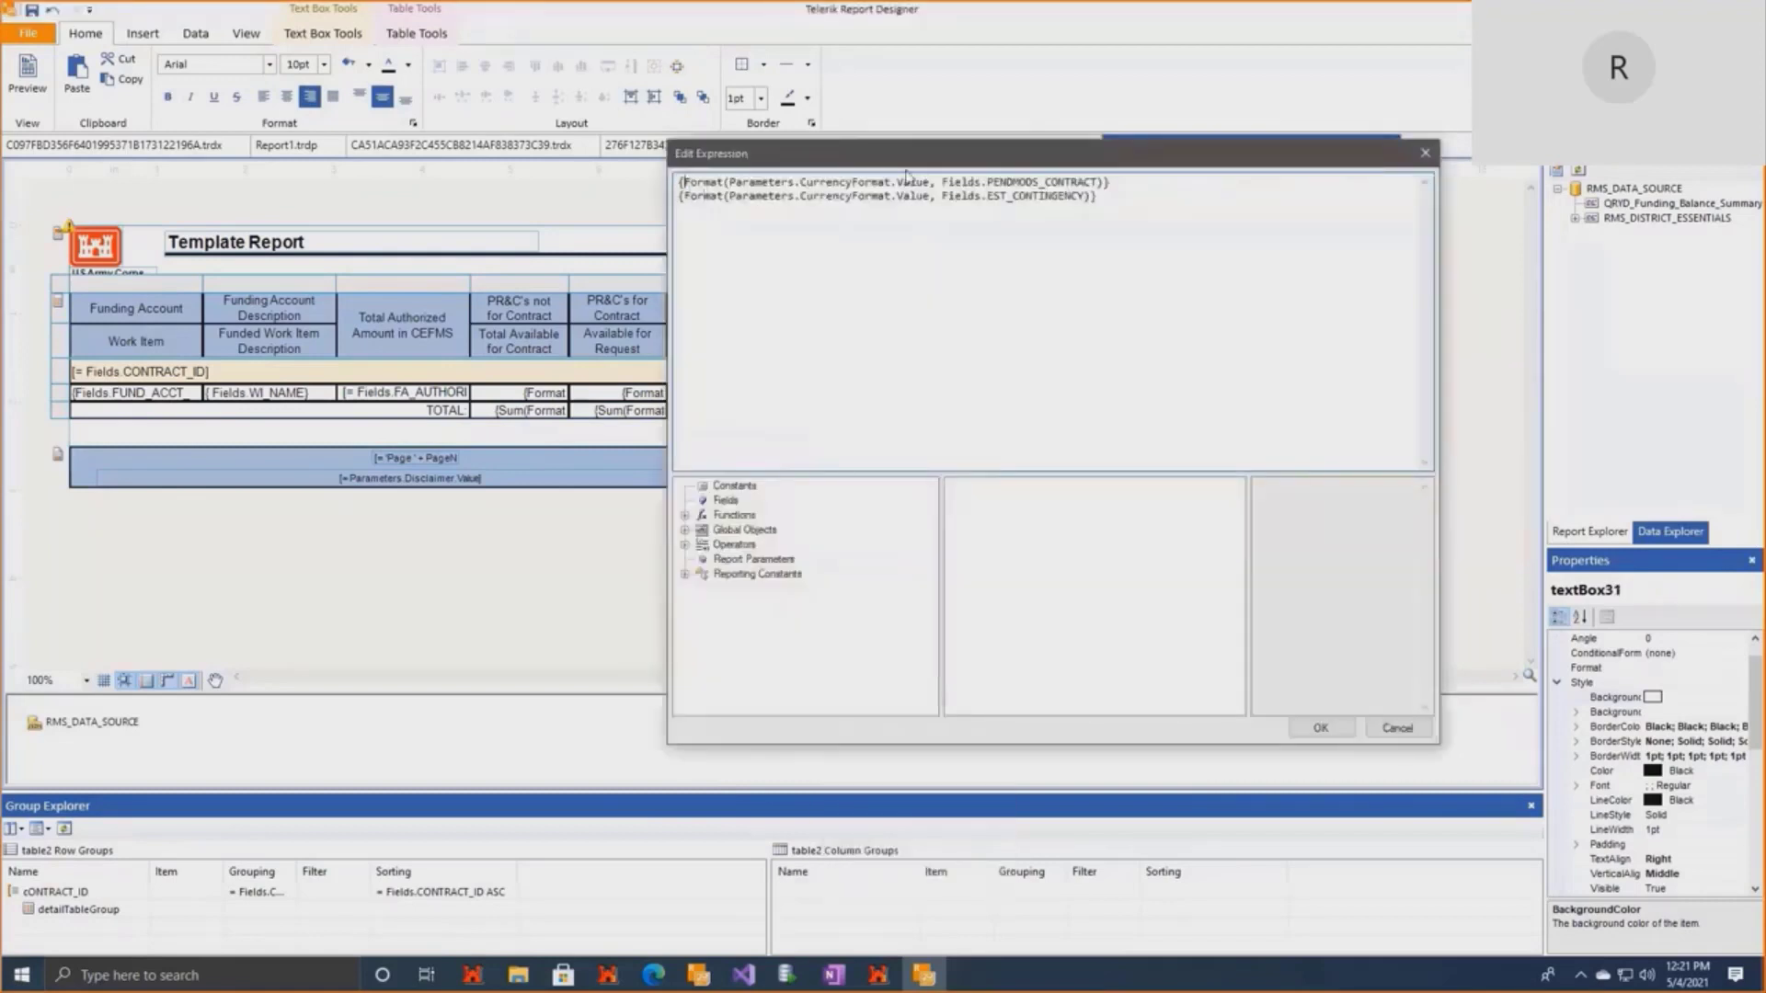
pyautogui.write('Sum(')
pyautogui.click(1131, 182)
pyautogui.write(')')
pyautogui.click(684, 196)
pyautogui.write('Sum(')
pyautogui.click(1118, 196)
pyautogui.write(')')
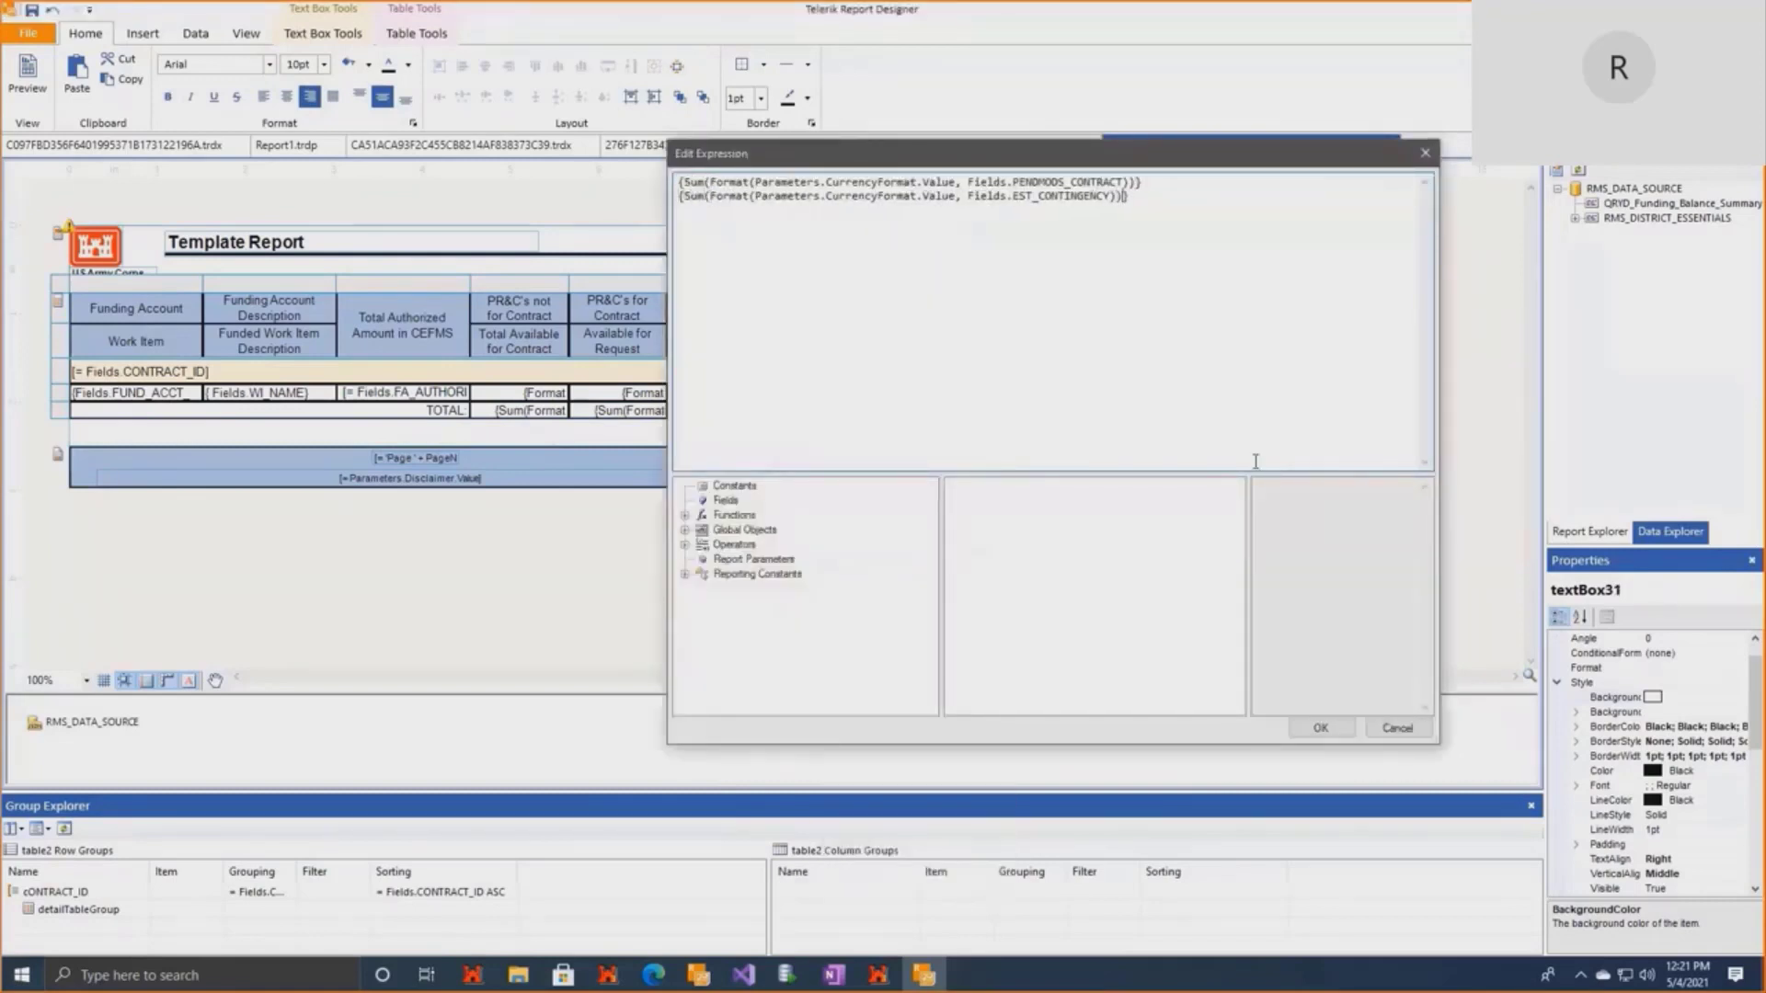
pyautogui.click(1321, 728)
# Wrap the UNFMODS_CONTRACT and UNFUNDED_CONTINGENCY format expressions in Sum() in the TOTAL row cell of the last Pending Changes column.
pyautogui.rightClick(913, 411)
pyautogui.click(979, 622)
pyautogui.click(685, 182)
pyautogui.write('Sum(Format(Parameters.CurrencyFormat.Value, Fields.UNFMODS_CONTRACT))}')
pyautogui.click(1128, 183)
pyautogui.write(')')
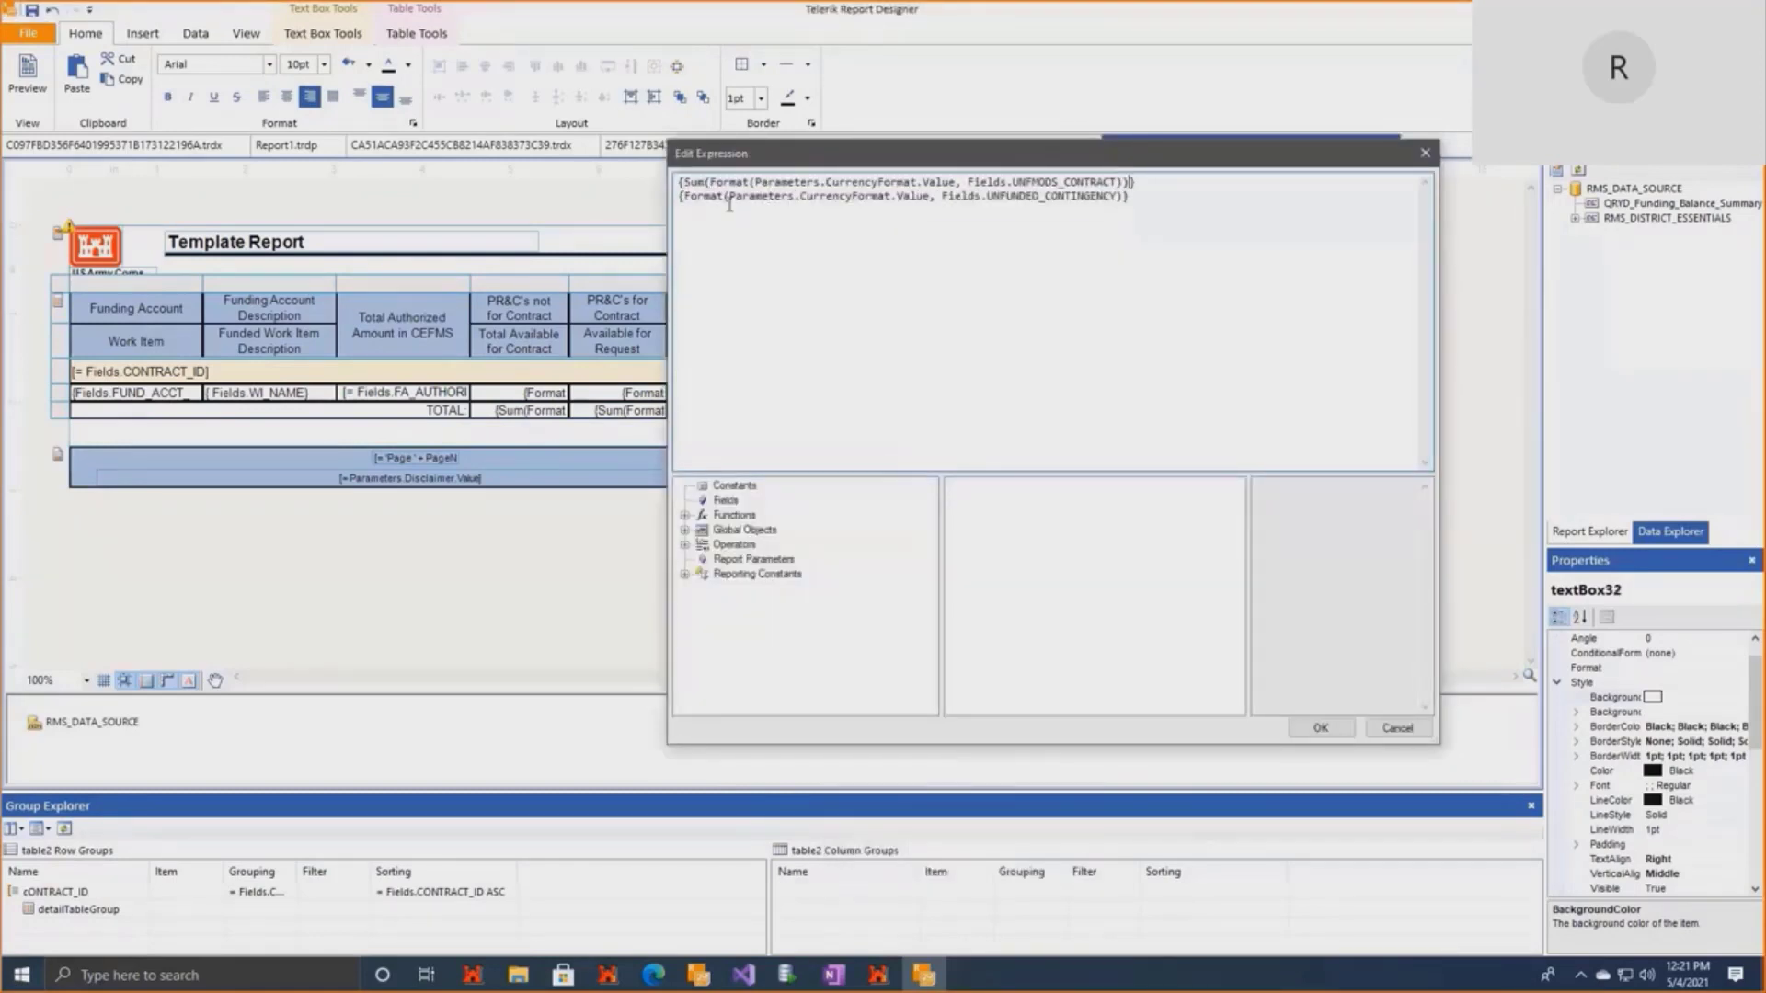
pyautogui.click(685, 196)
pyautogui.write('Sum(')
pyautogui.click(1150, 196)
pyautogui.write(')')
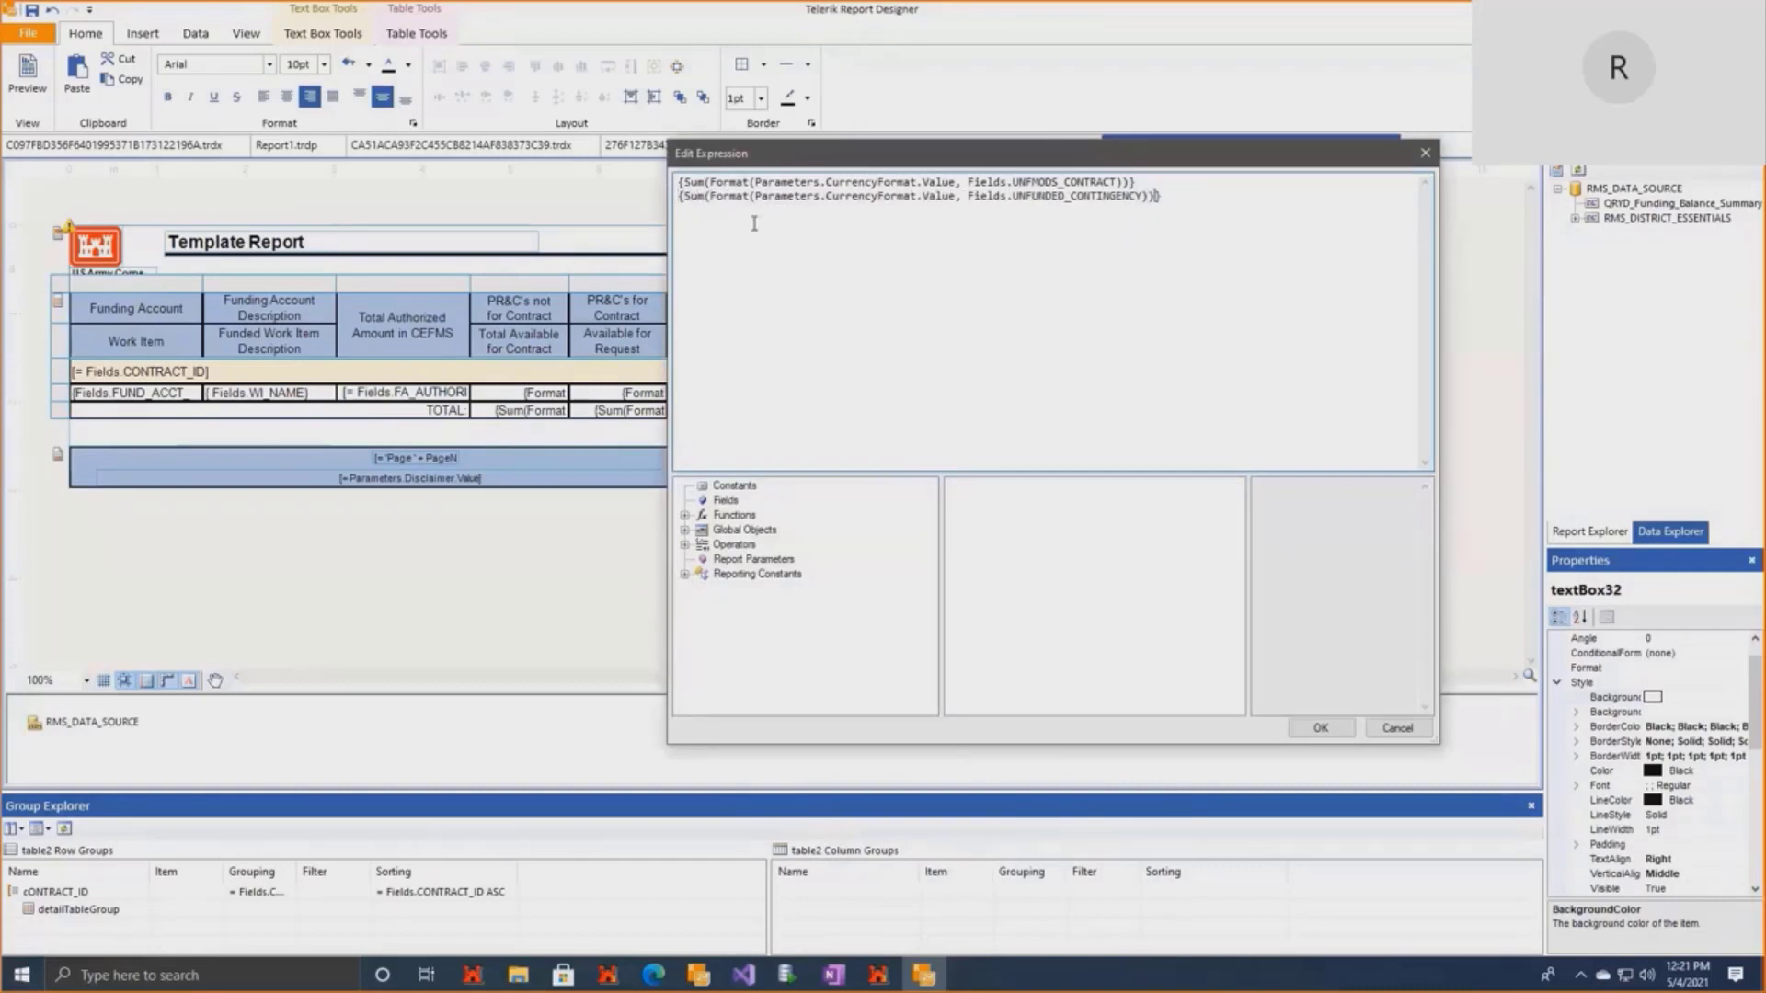
pyautogui.click(1325, 728)
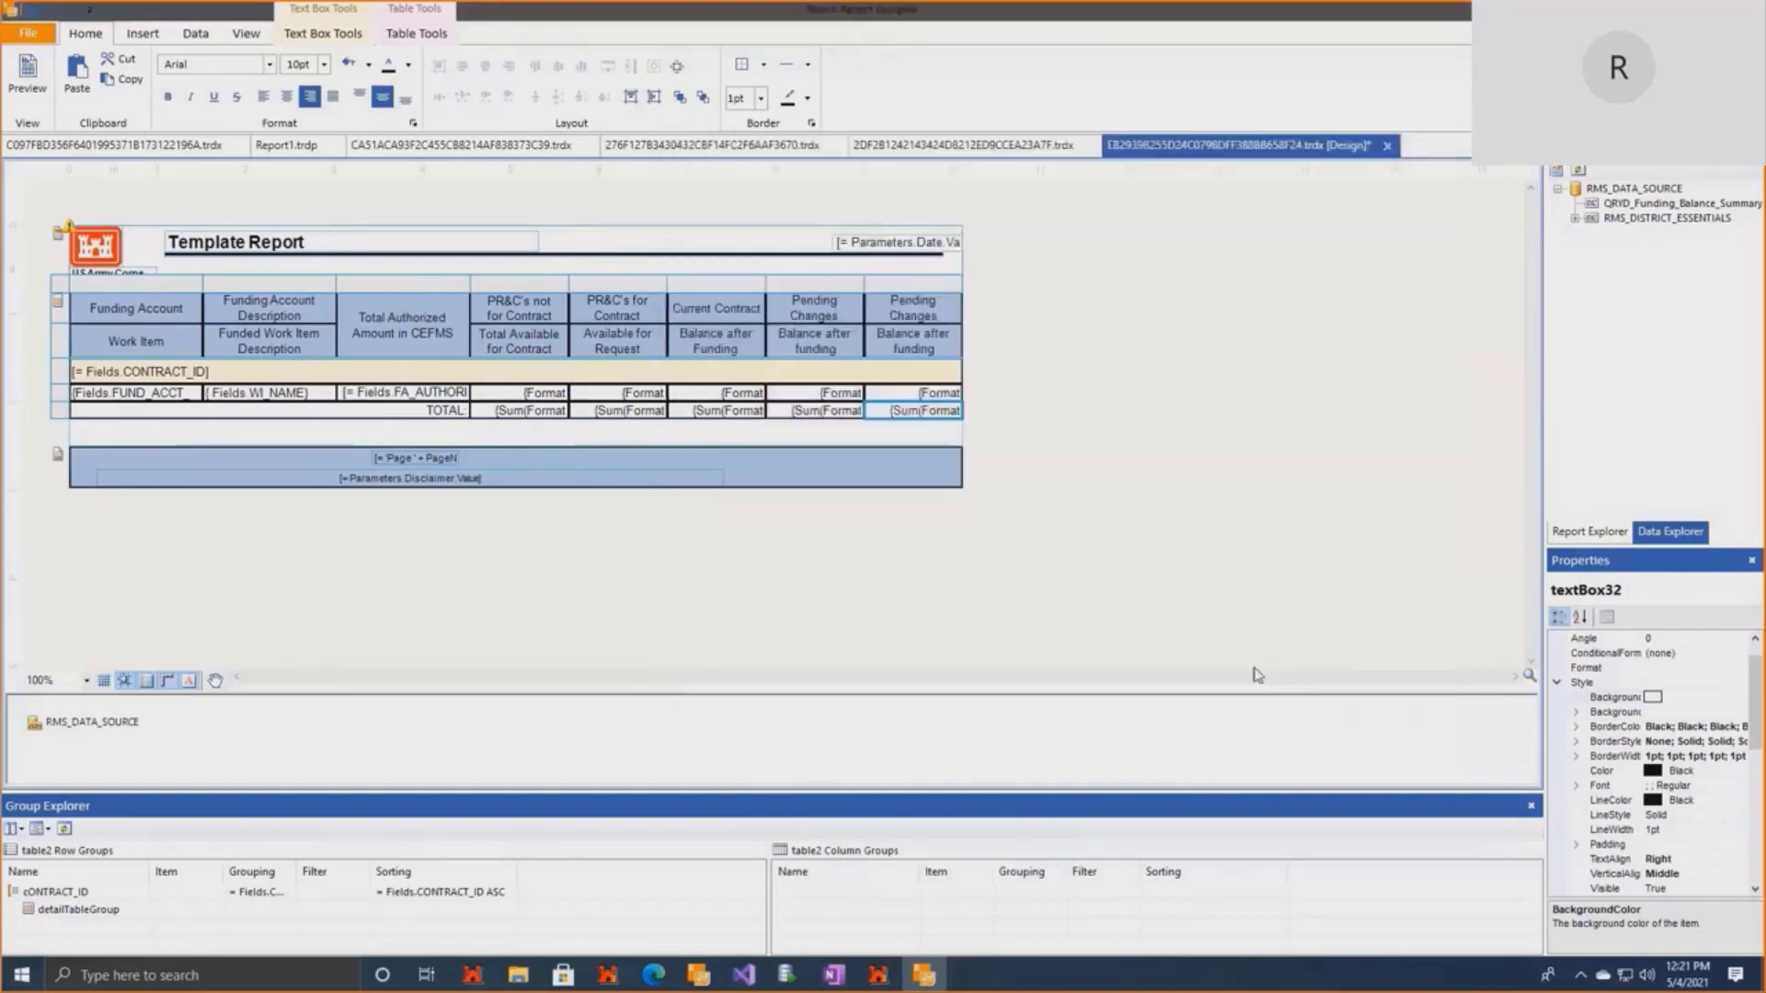
# Preview the report in print layout, check the TOTAL rows and column headers across pages, and return to the design.
pyautogui.click(27, 78)
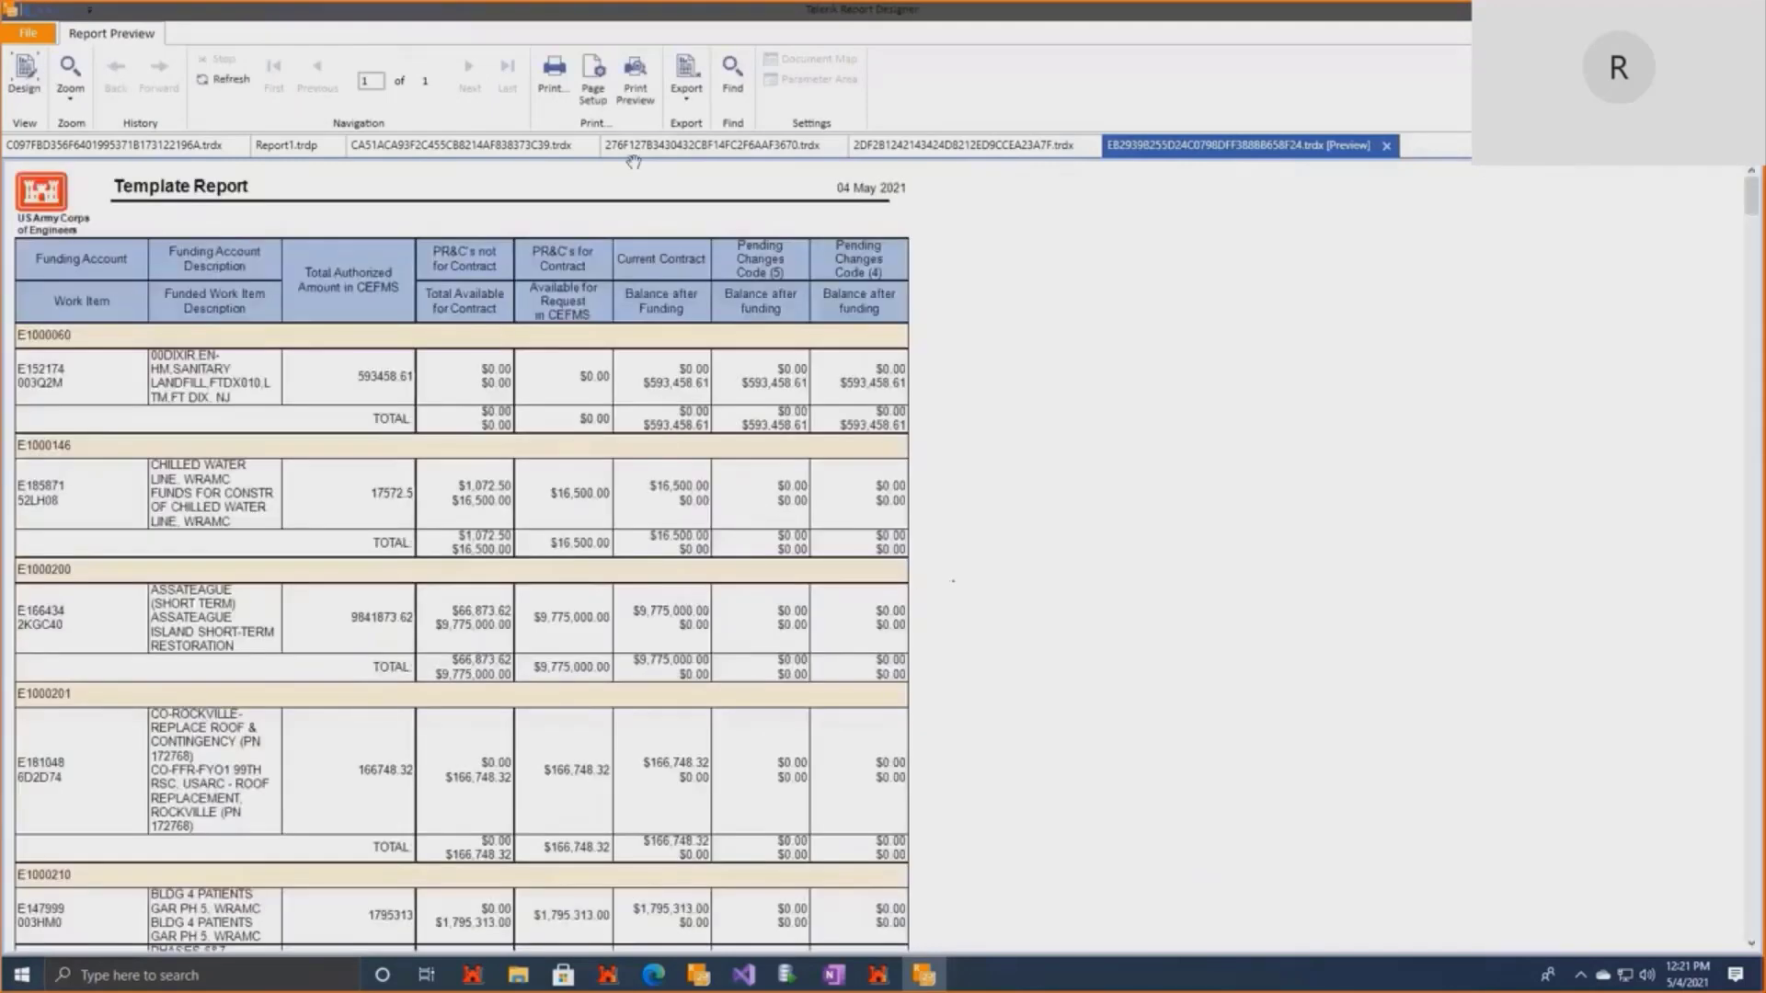
pyautogui.click(634, 81)
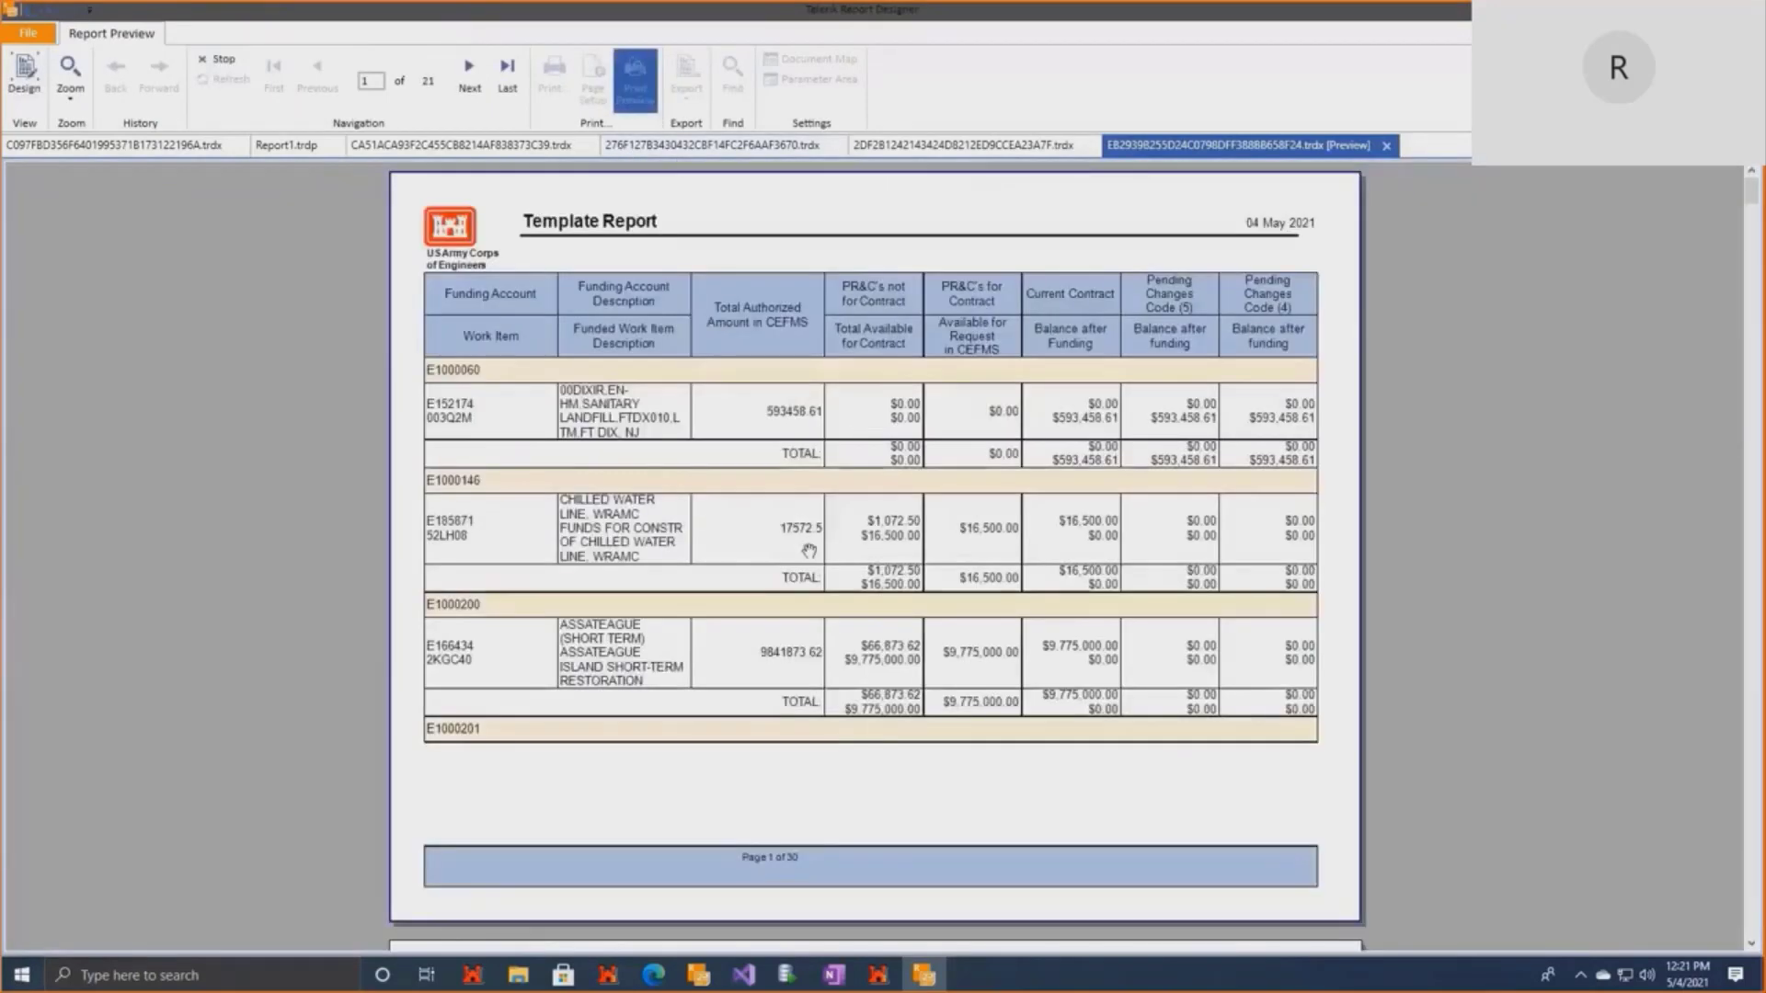
pyautogui.scroll(-1, 813, 575)
pyautogui.scroll(-10, 813, 593)
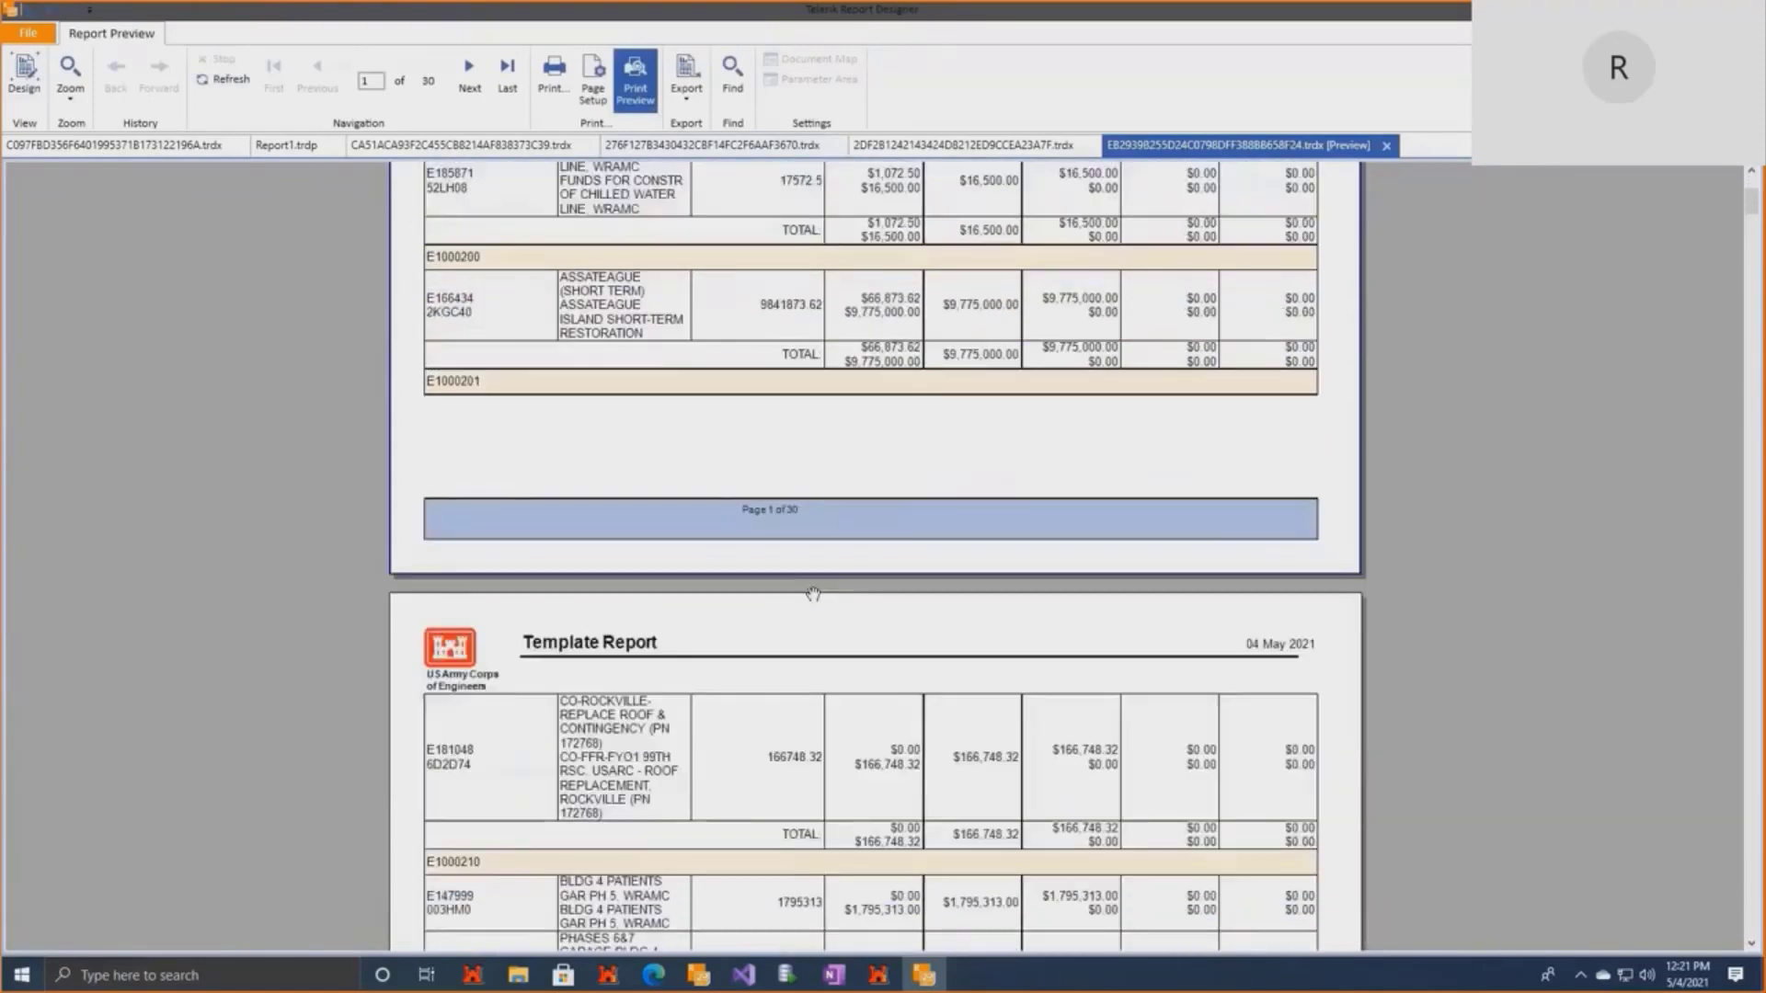
pyautogui.click(24, 75)
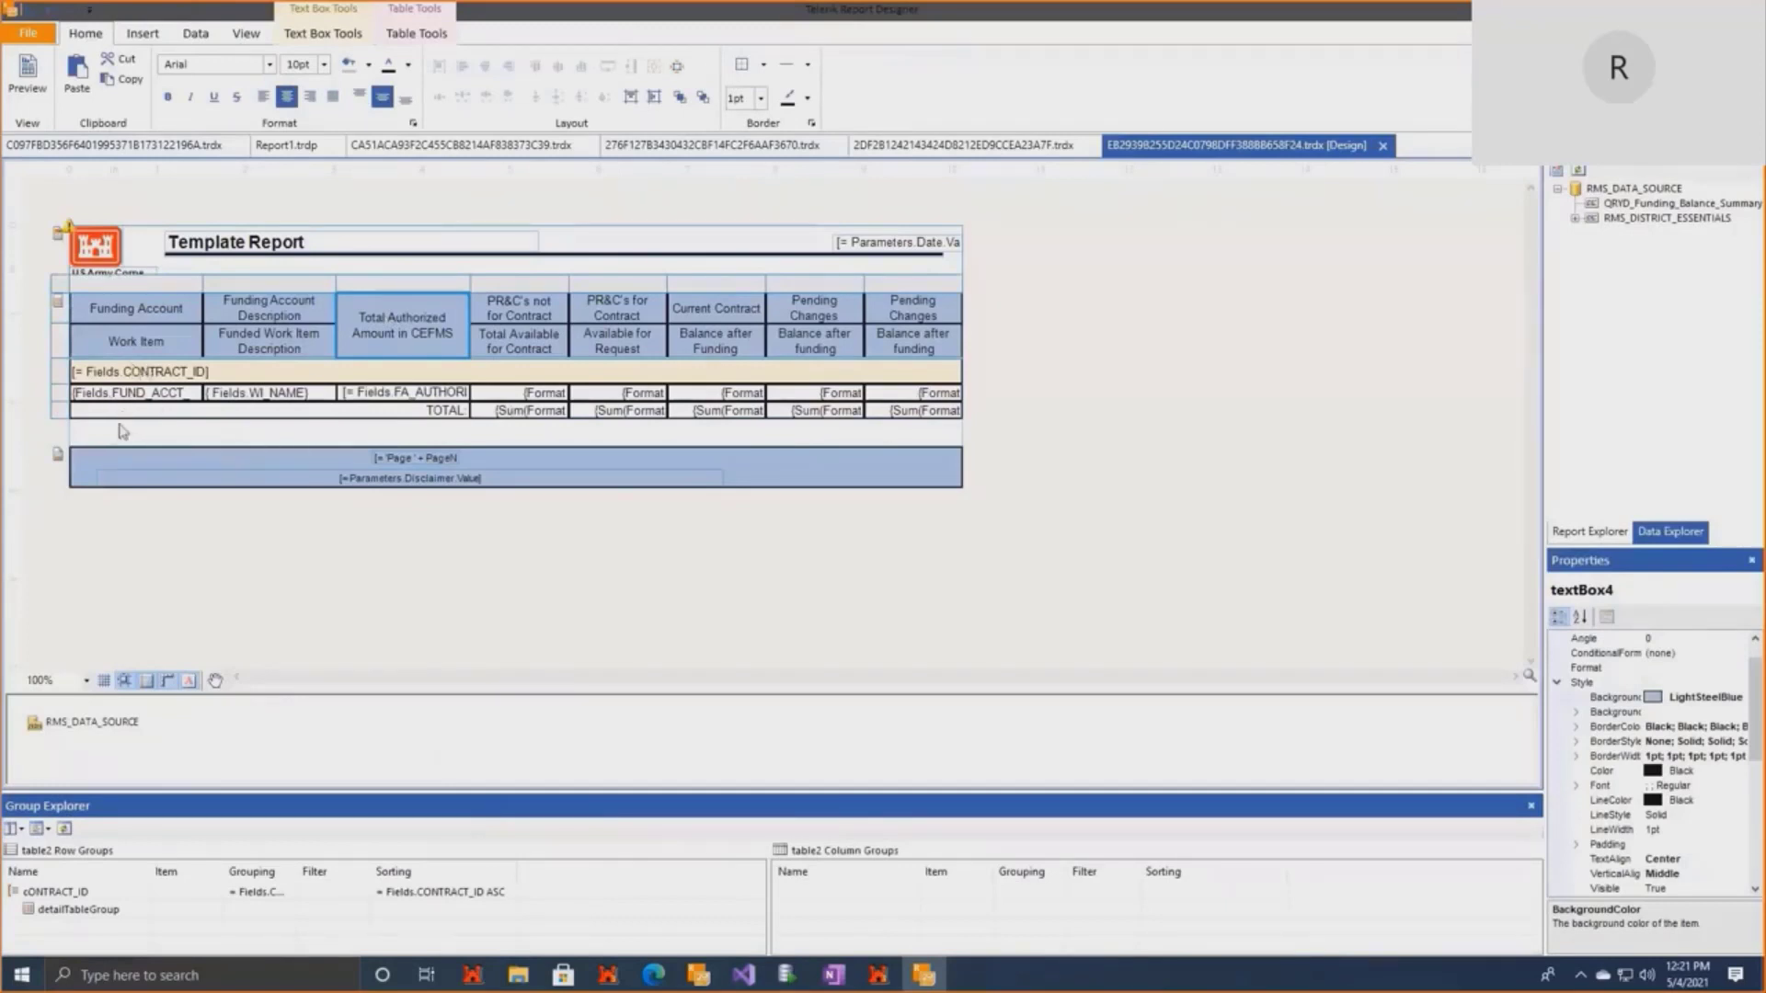
# Set the whole table's ColumnHeadersPrintOnEveryPage property to True.
pyautogui.click(55, 301)
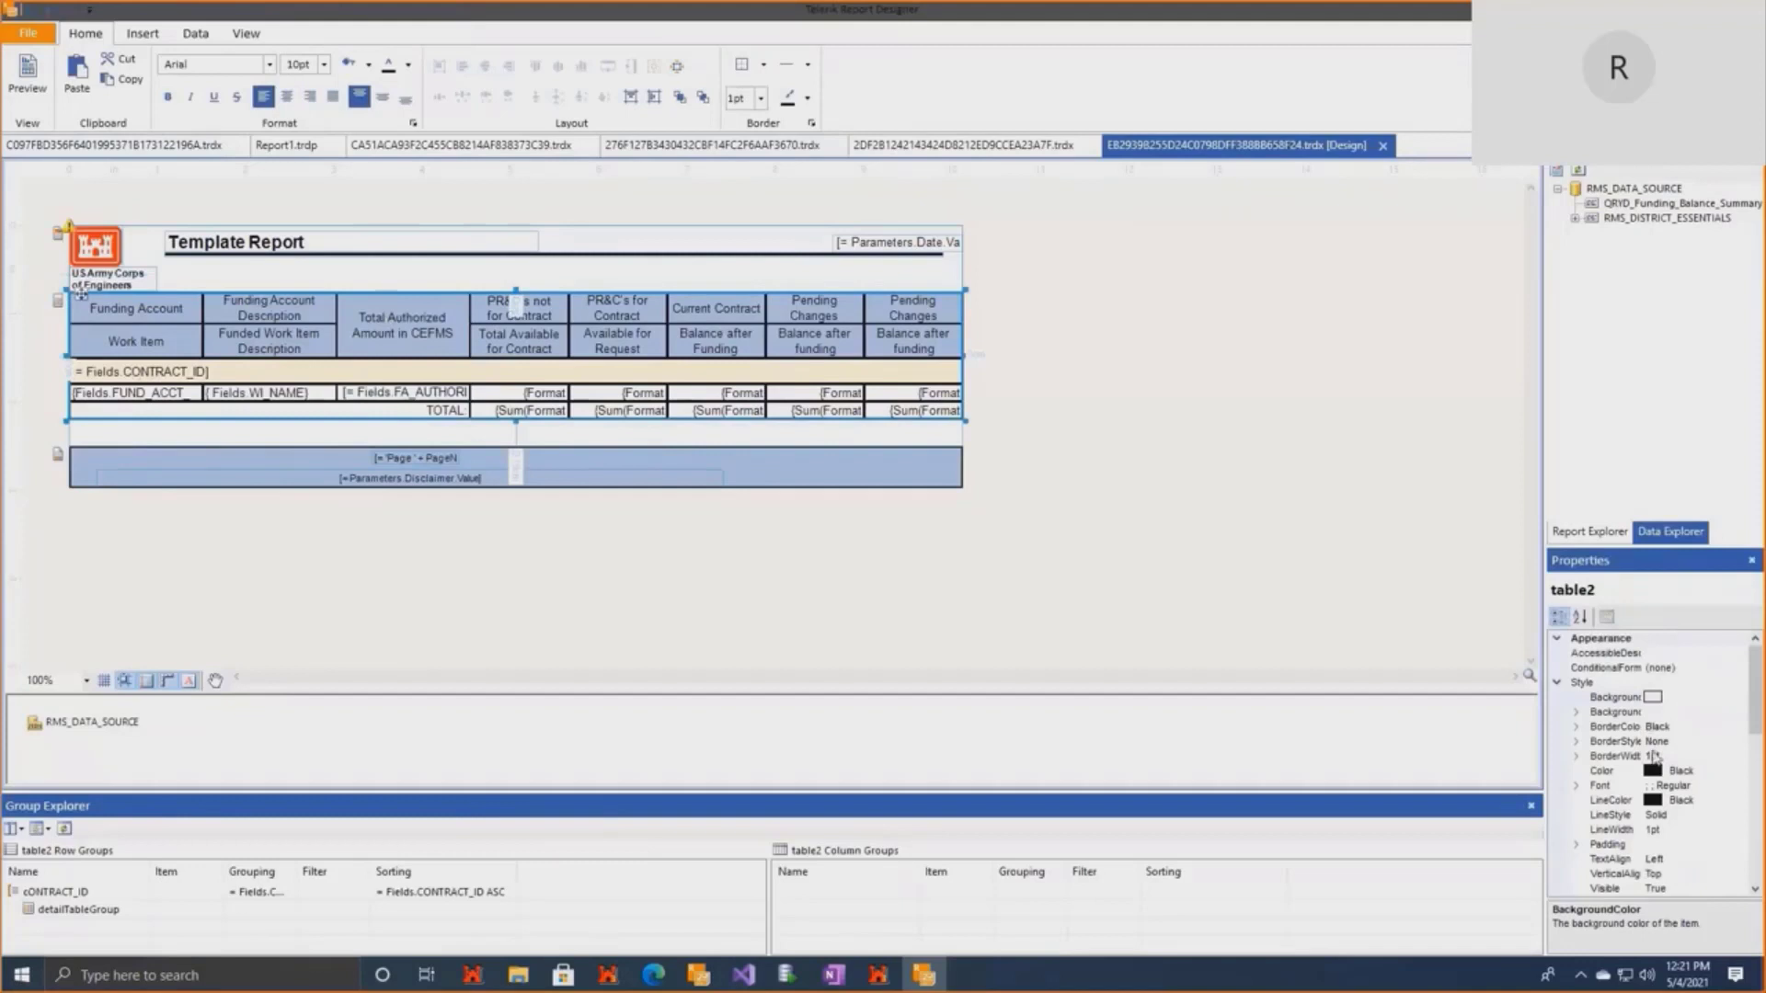
pyautogui.click(1560, 686)
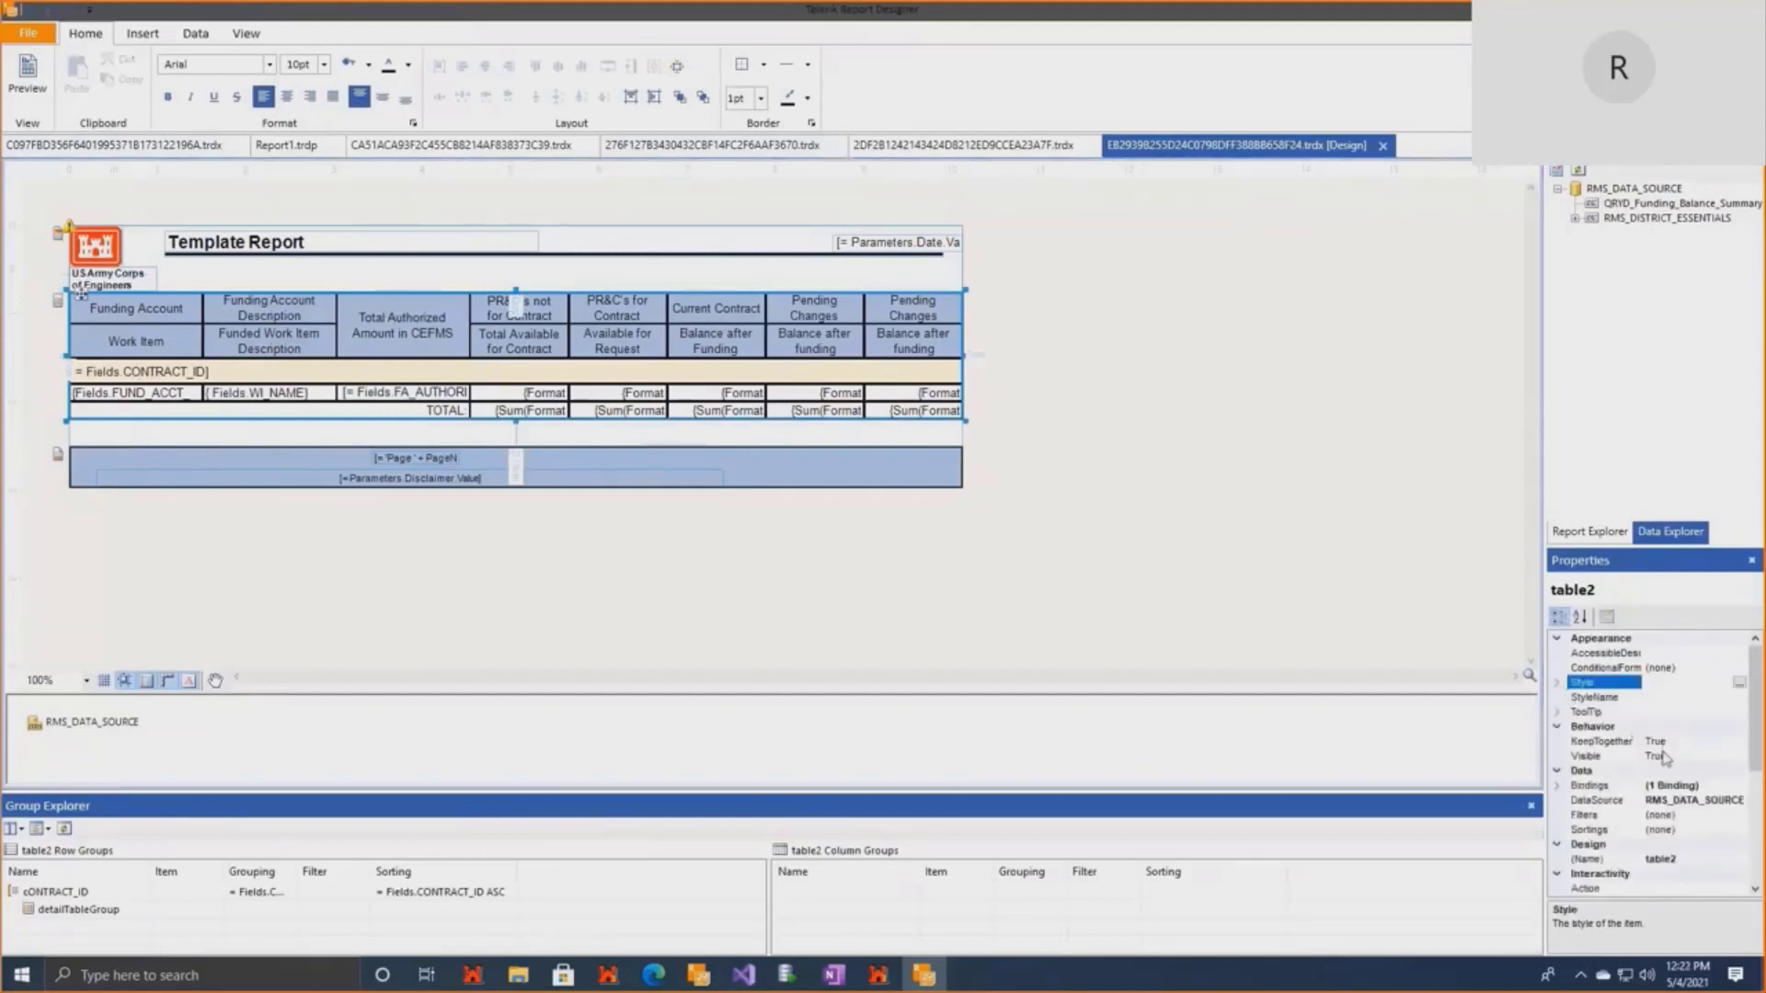
pyautogui.scroll(-4, 1666, 758)
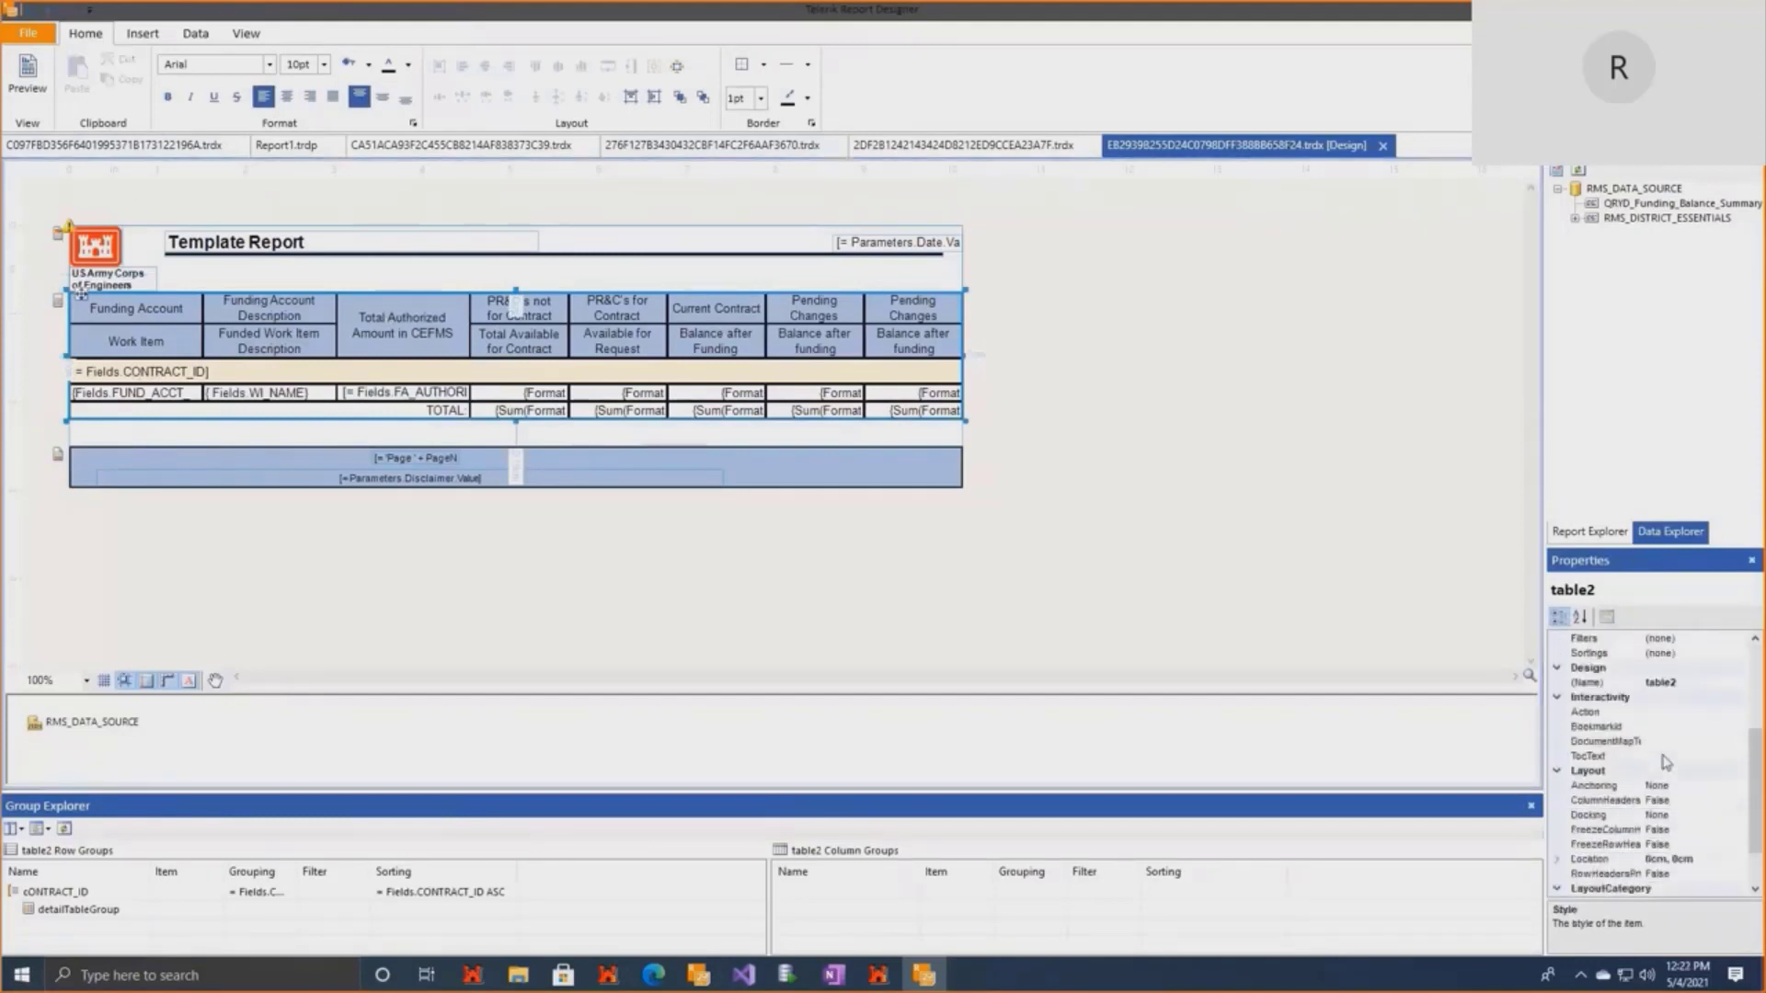
pyautogui.click(1690, 800)
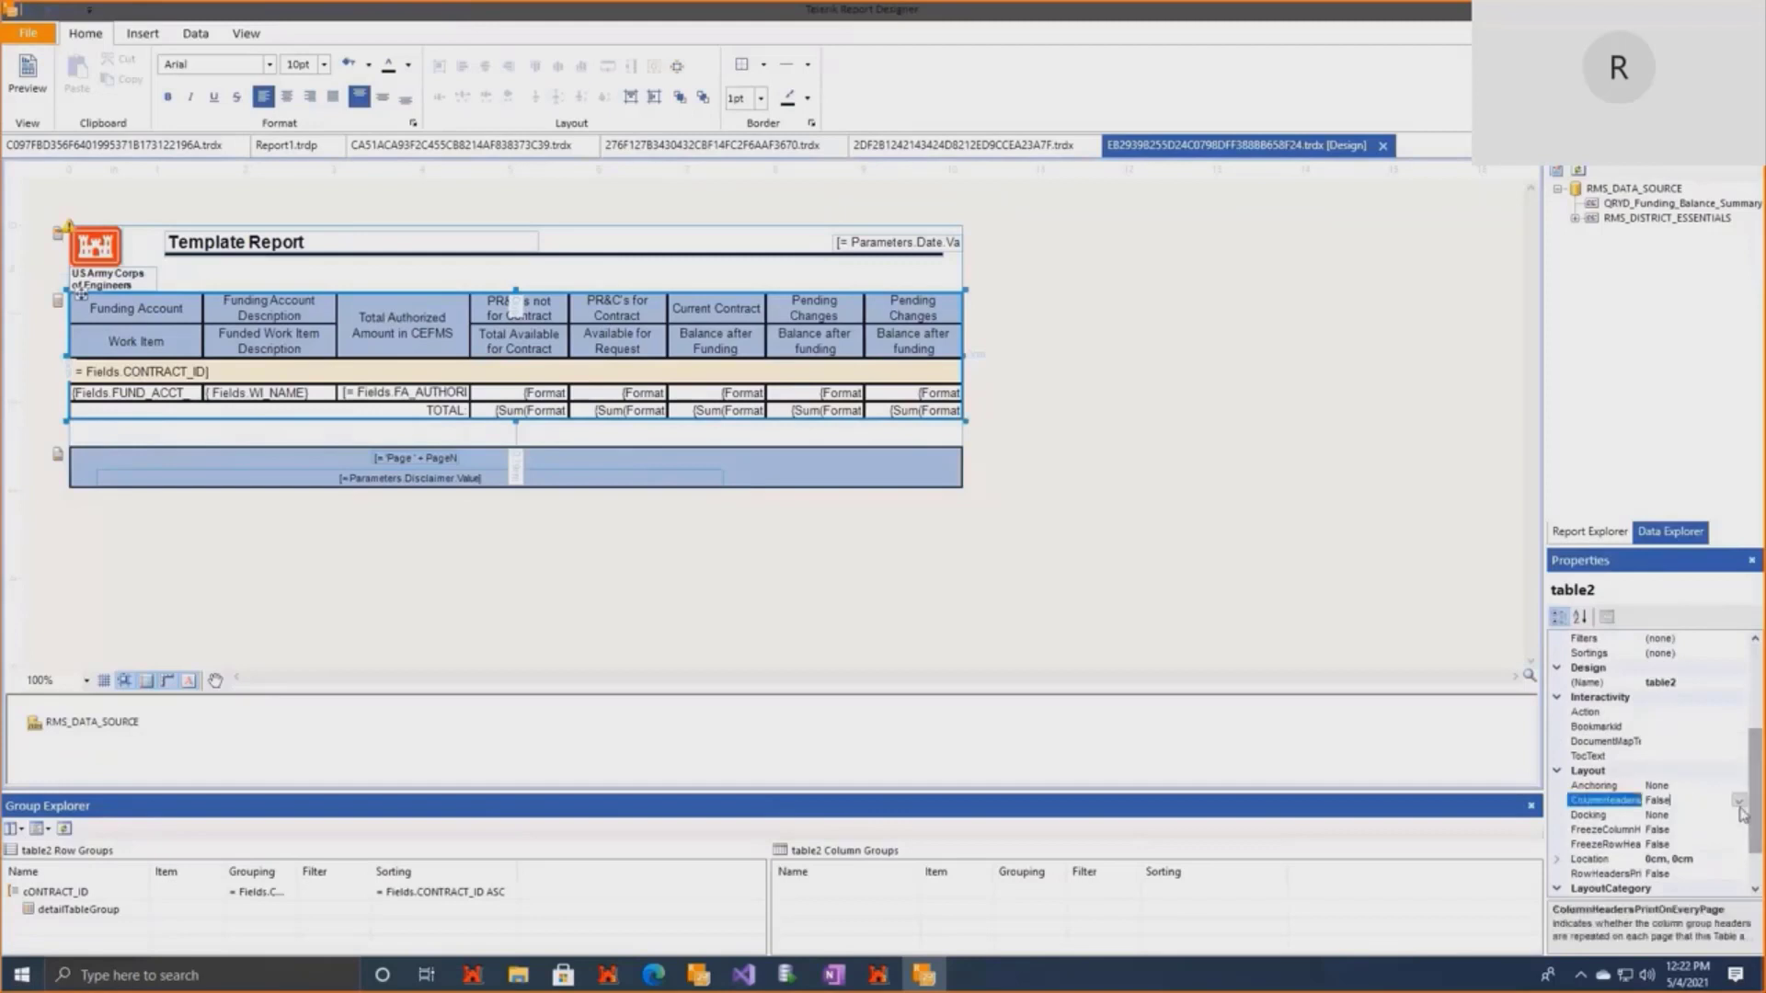
pyautogui.click(1739, 801)
pyautogui.click(1699, 828)
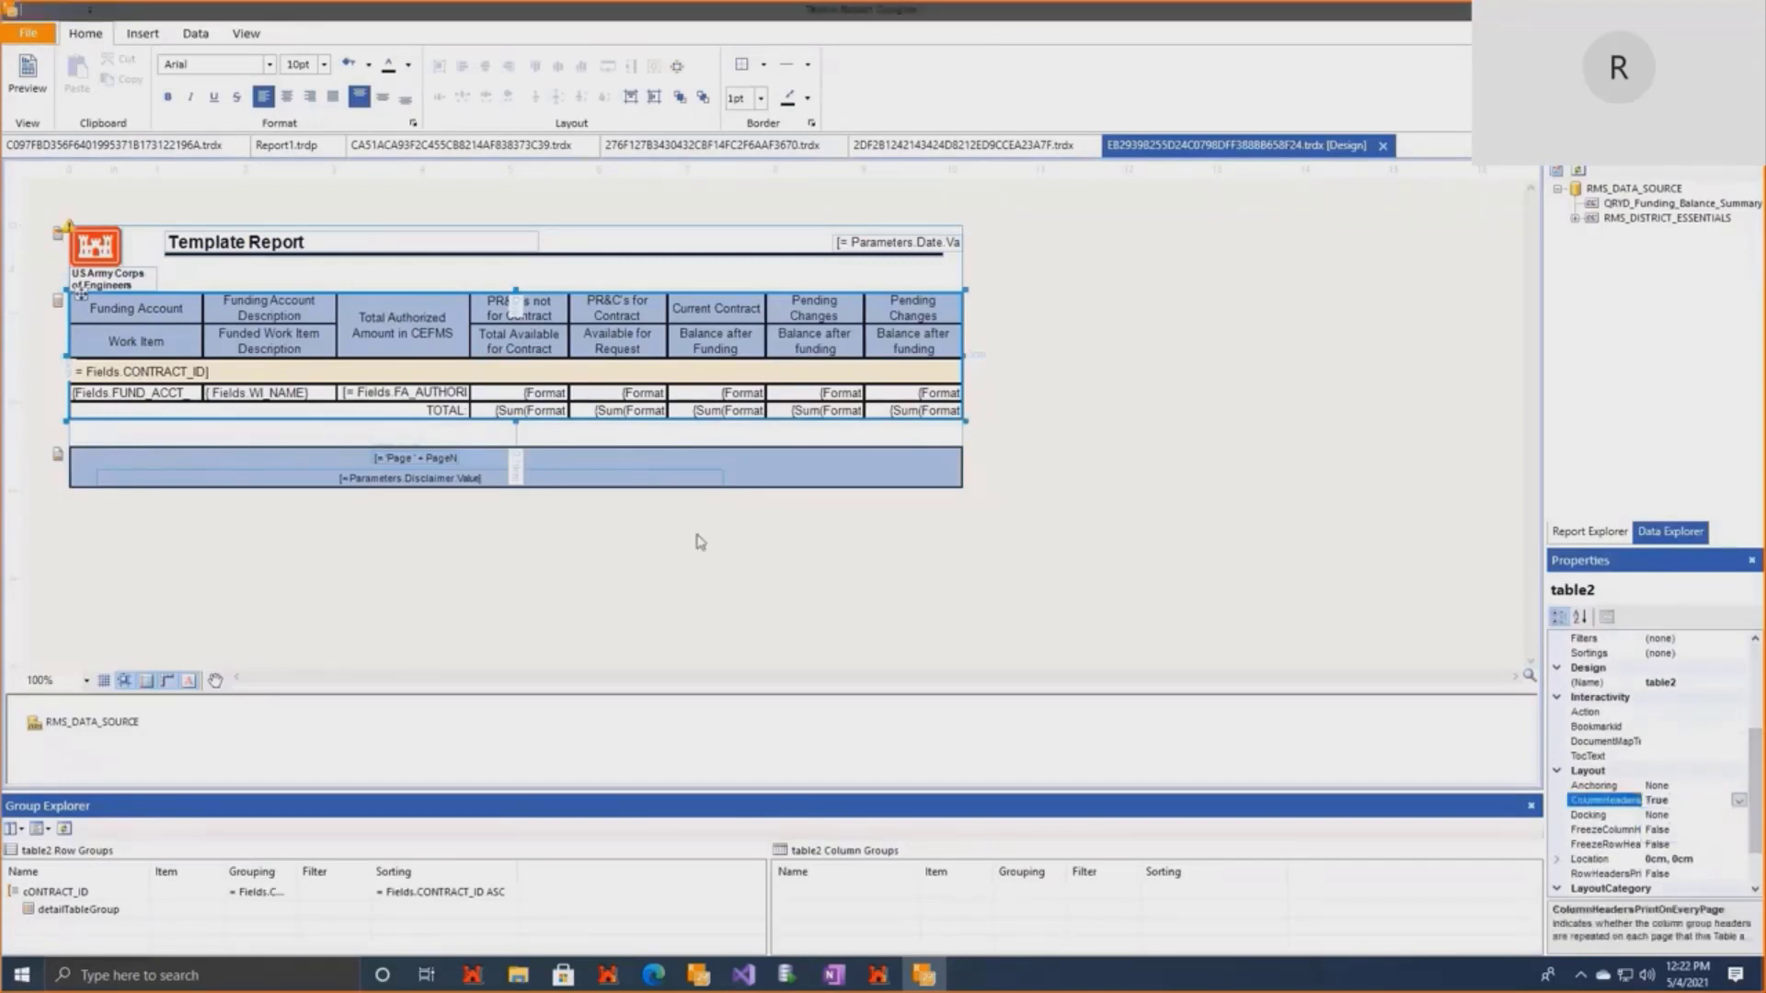
# Shrink the detail section to end at the table's lower edge and reduce the font size of all the table's text.
pyautogui.click(416, 443)
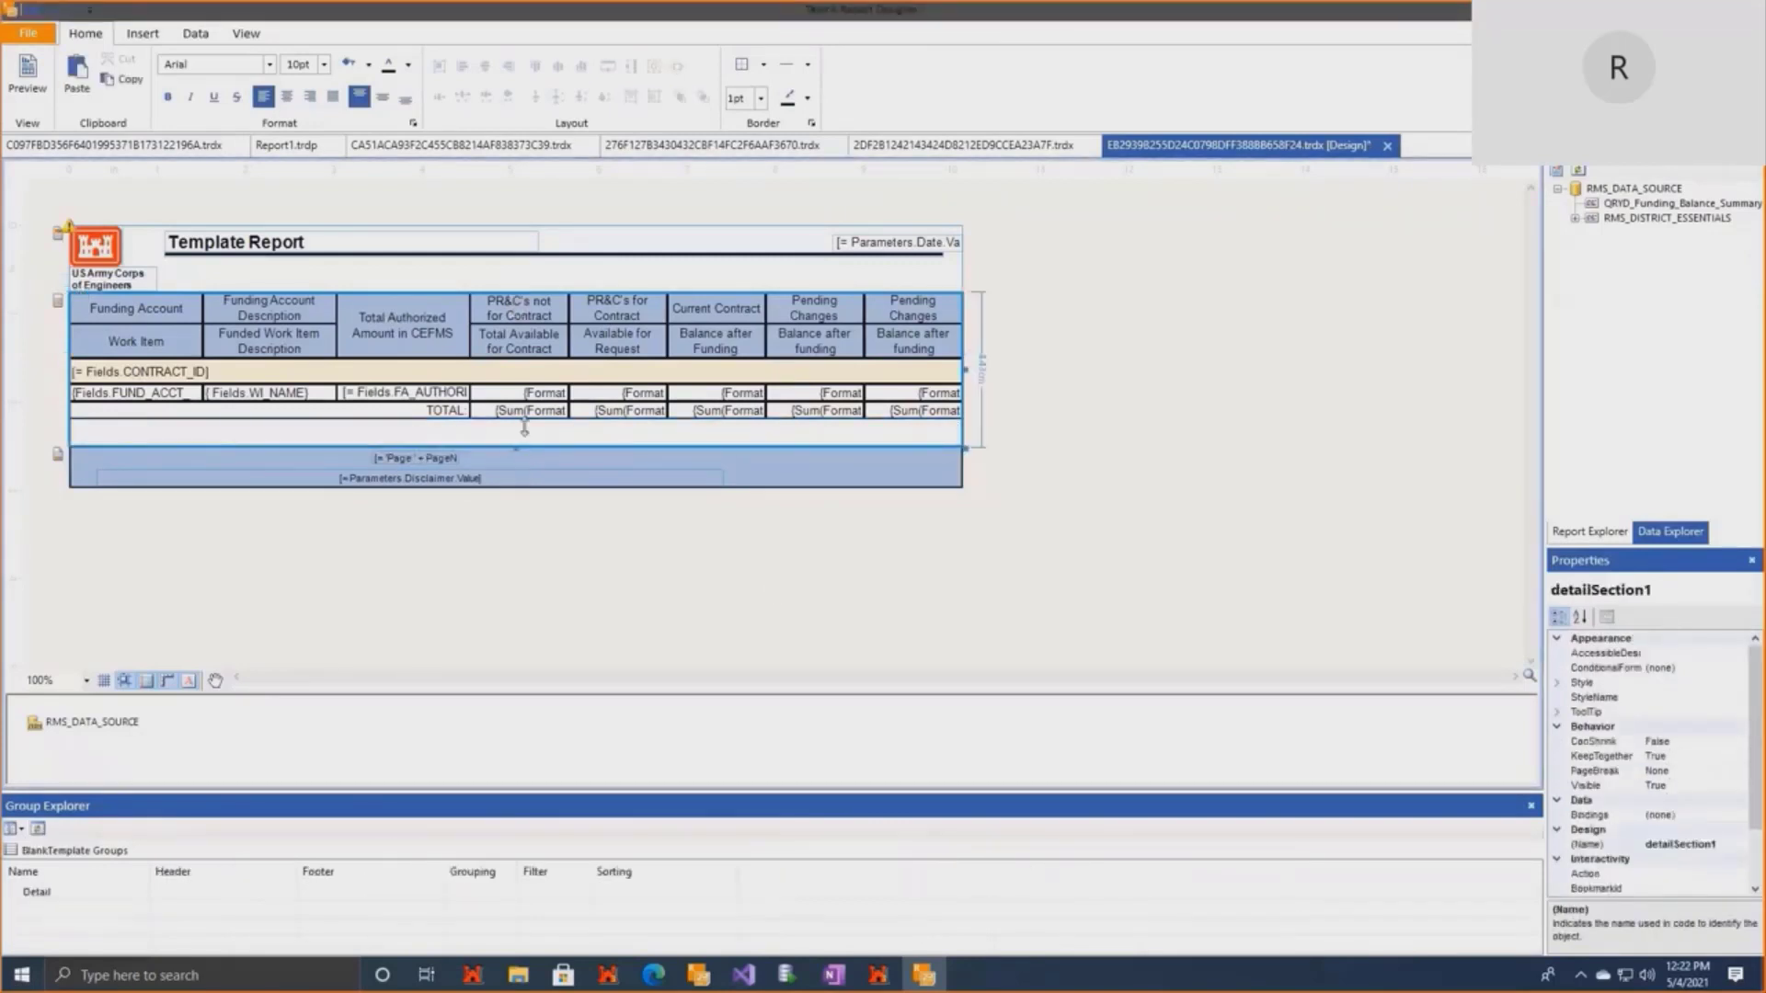
pyautogui.moveTo(524, 429); pyautogui.dragTo(524, 402)
pyautogui.click(161, 313)
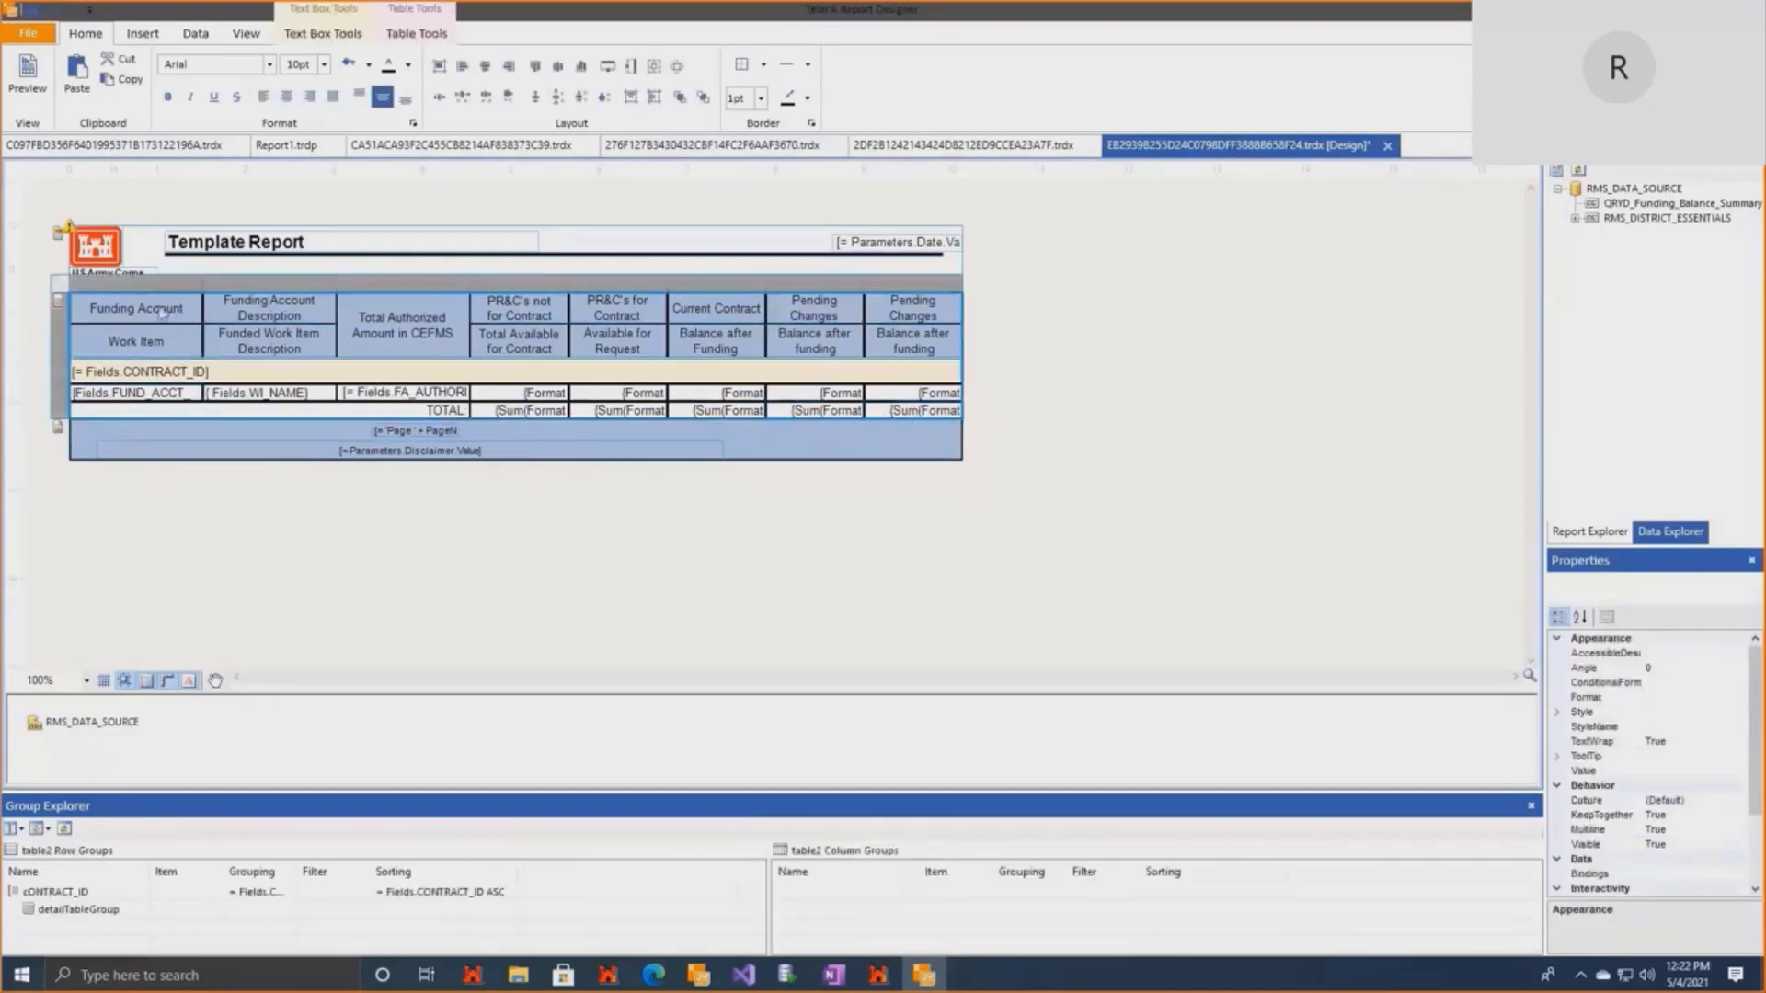
pyautogui.click(324, 64)
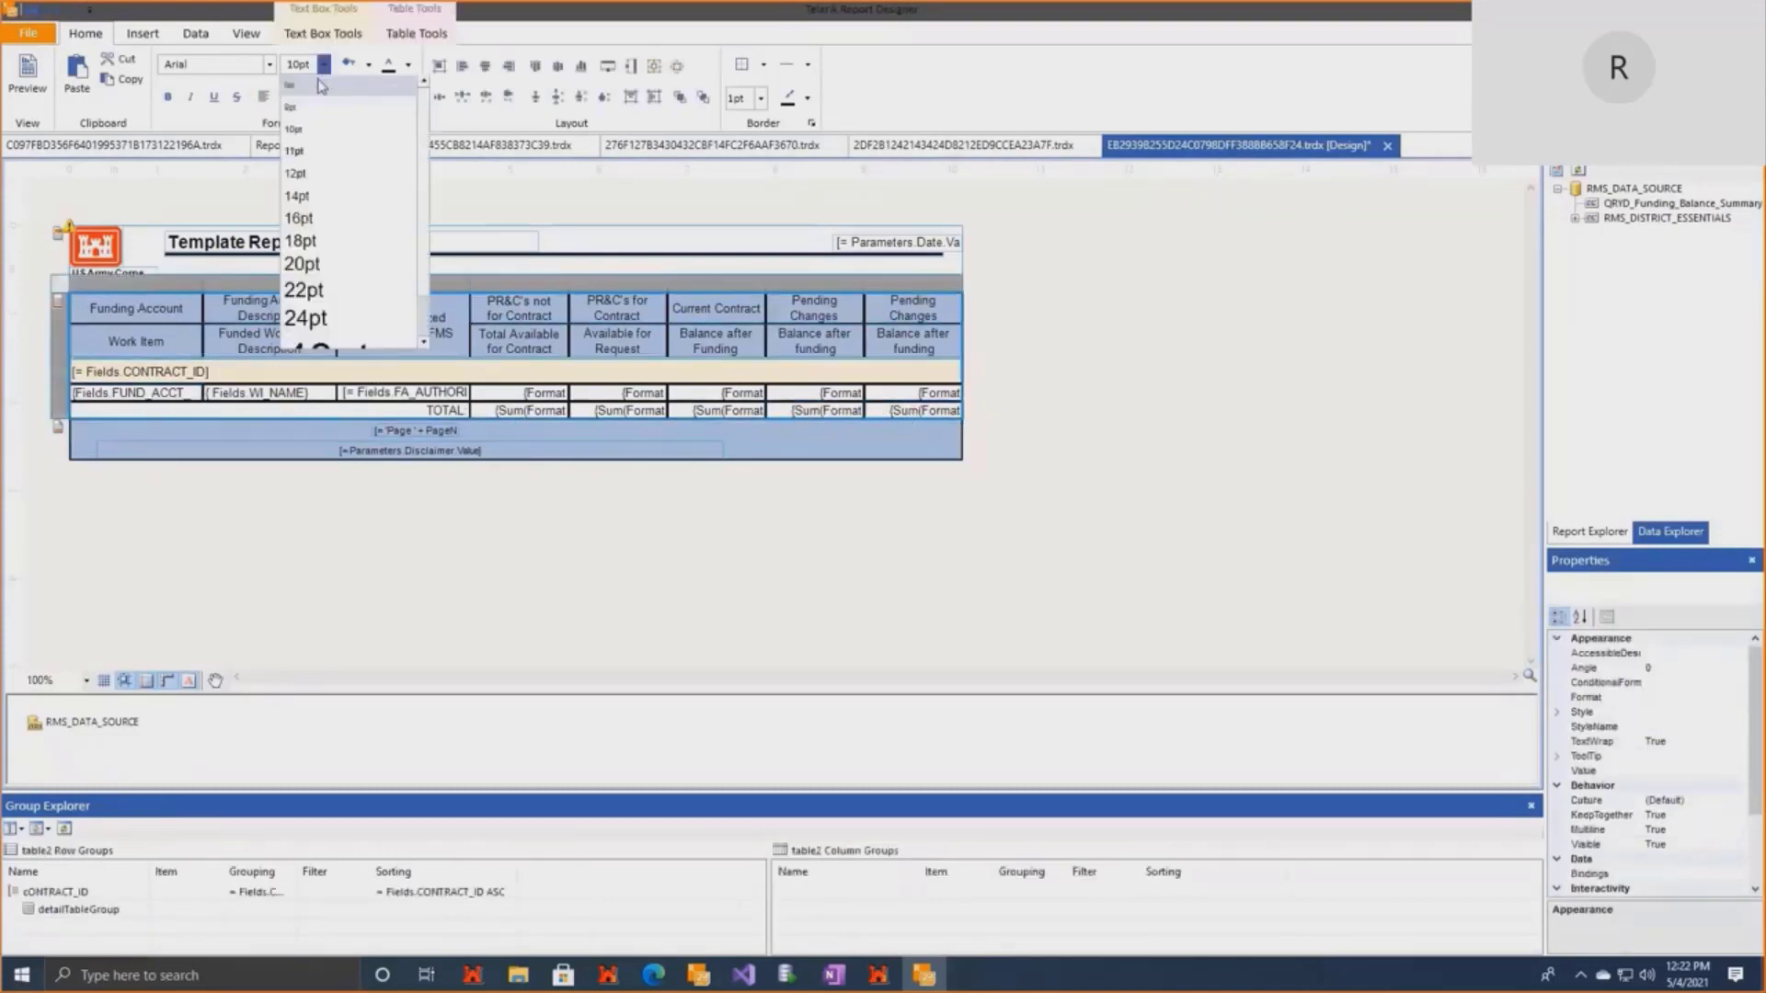
pyautogui.click(1042, 371)
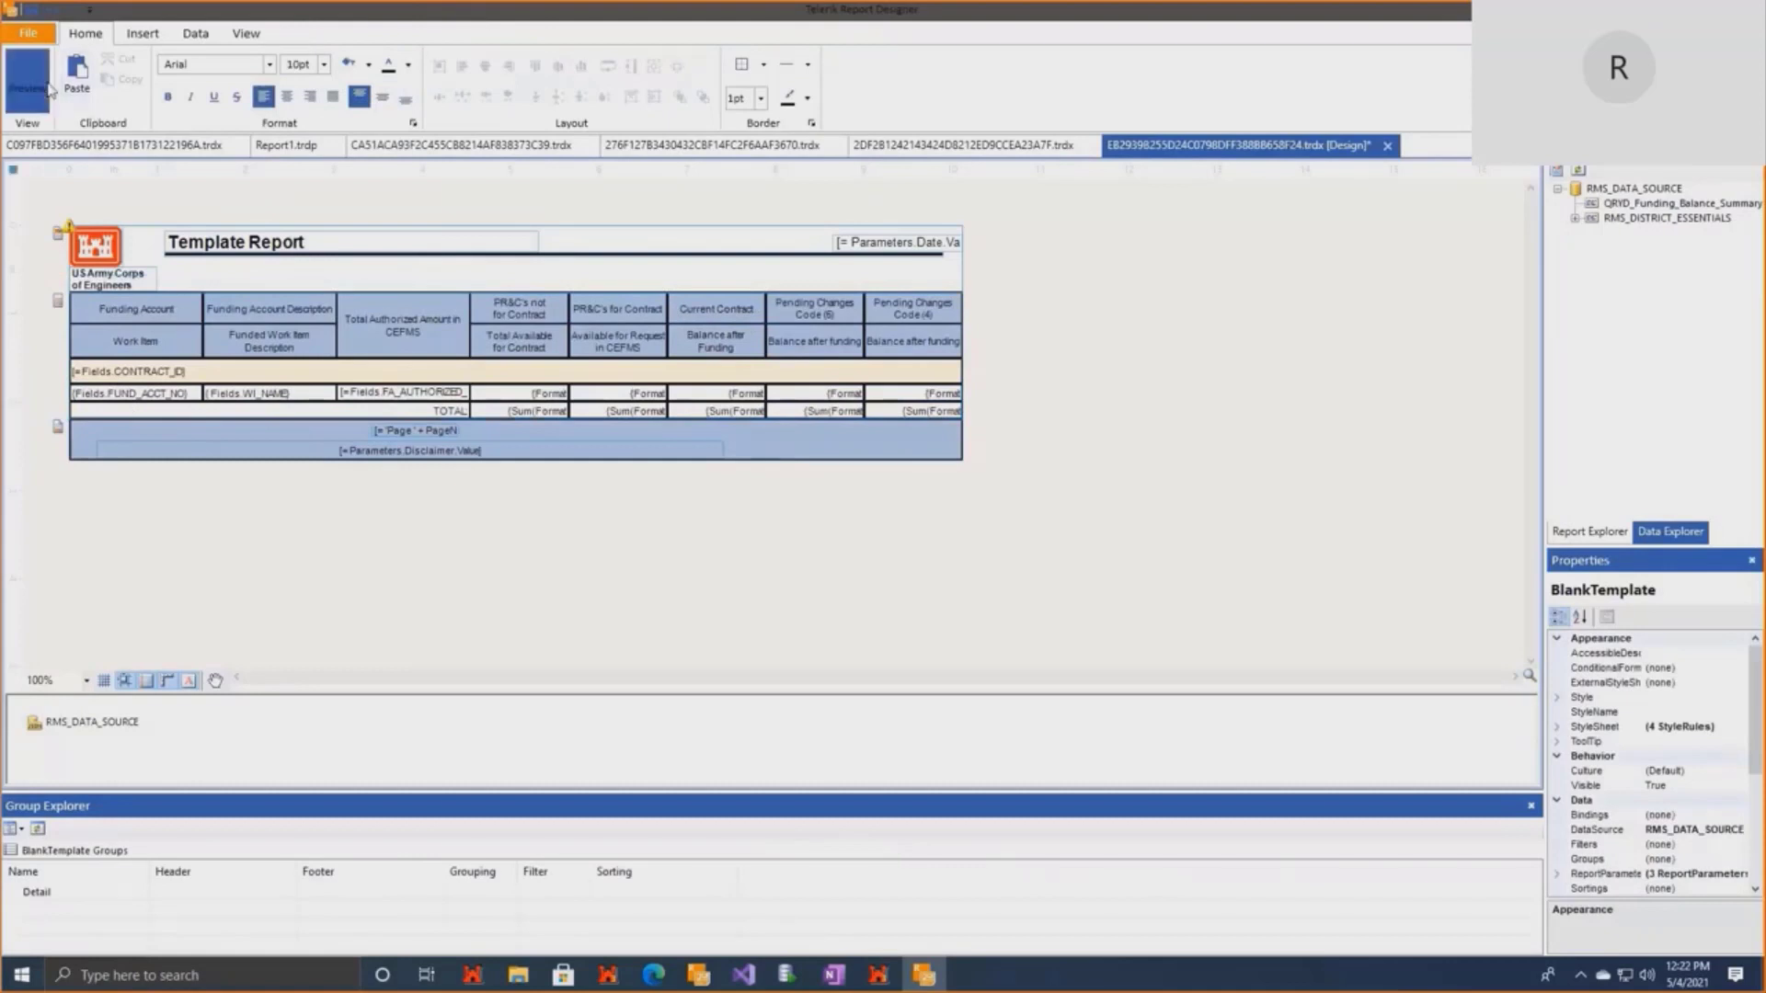
# Preview the report in print layout, restore its window to a smaller size, and preview the original Funding Balance Summary in FastReport.
pyautogui.click(48, 88)
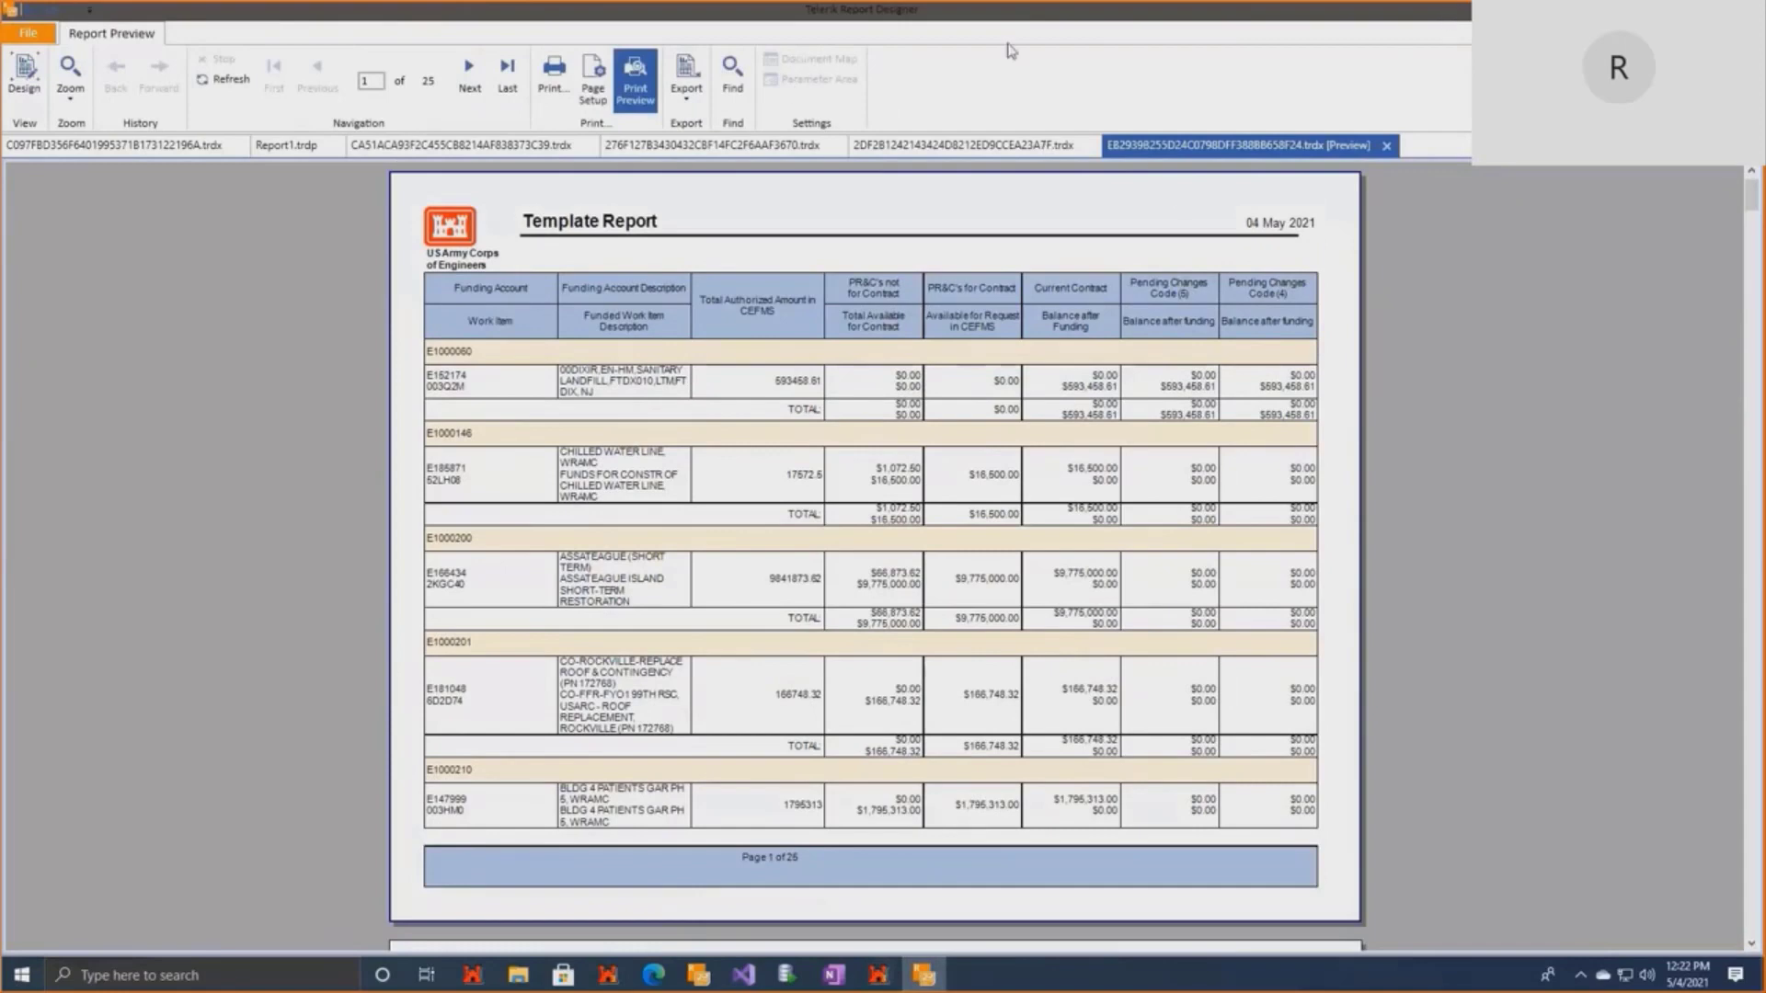
pyautogui.doubleClick(1431, 14)
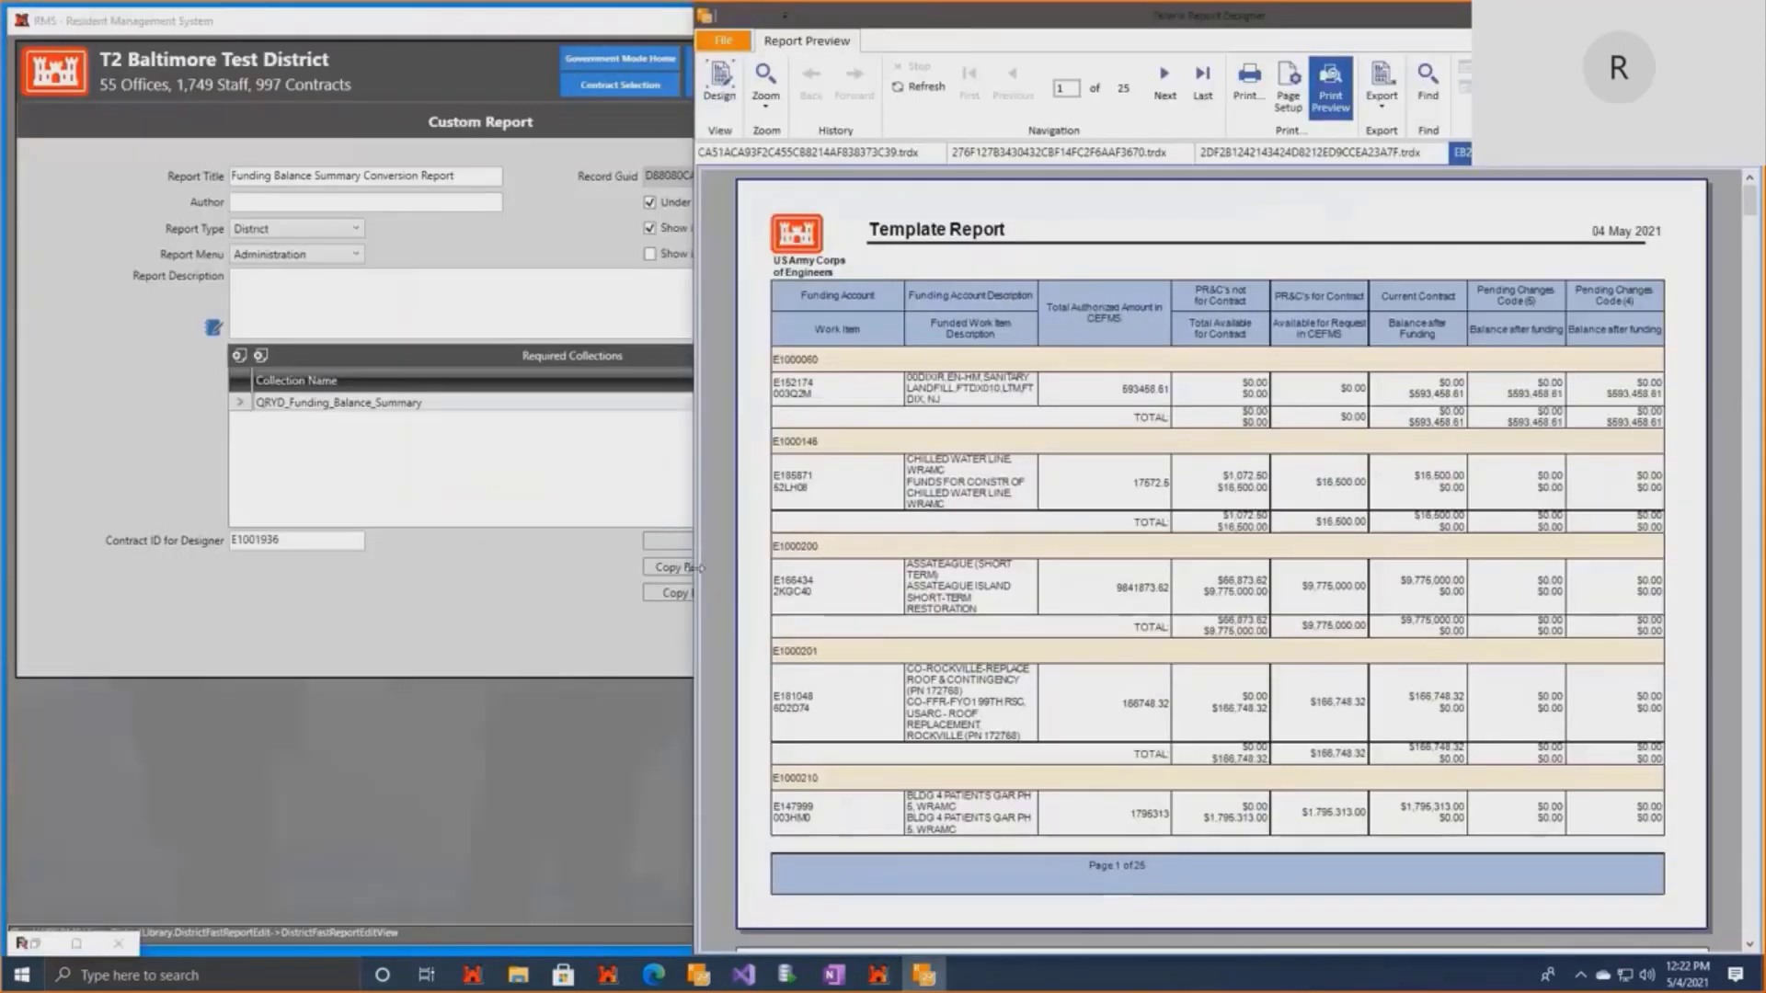
pyautogui.click(77, 946)
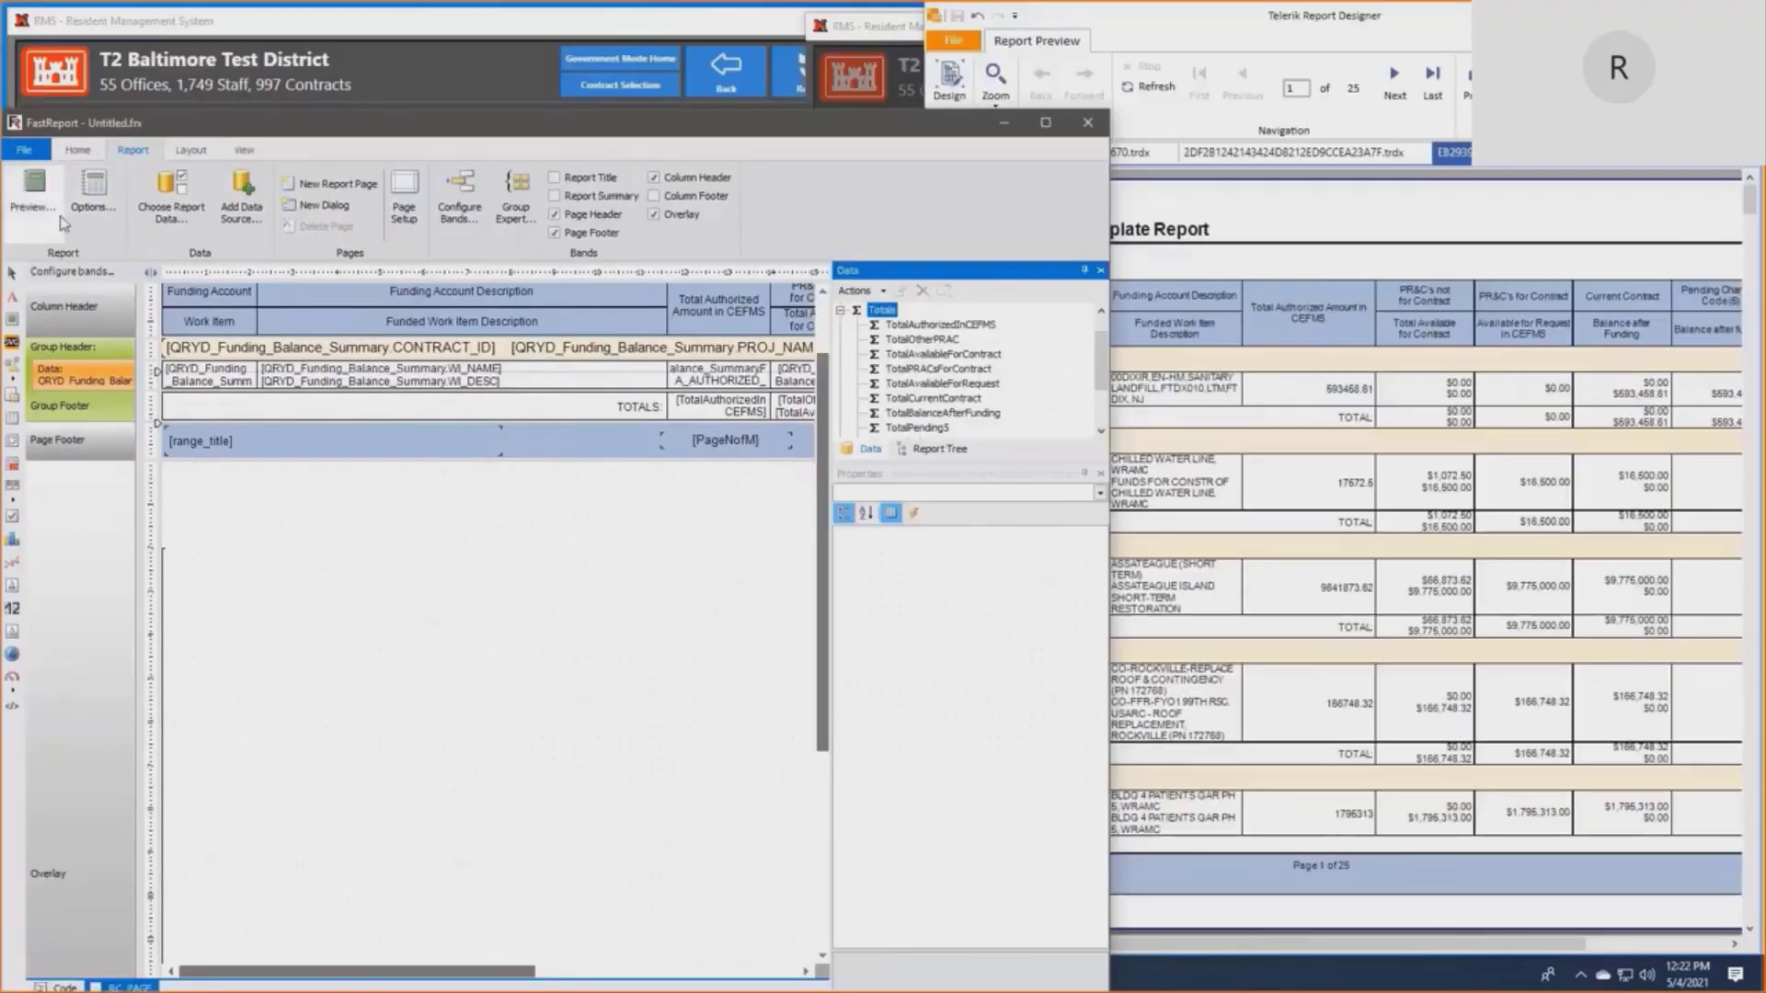
pyautogui.click(47, 217)
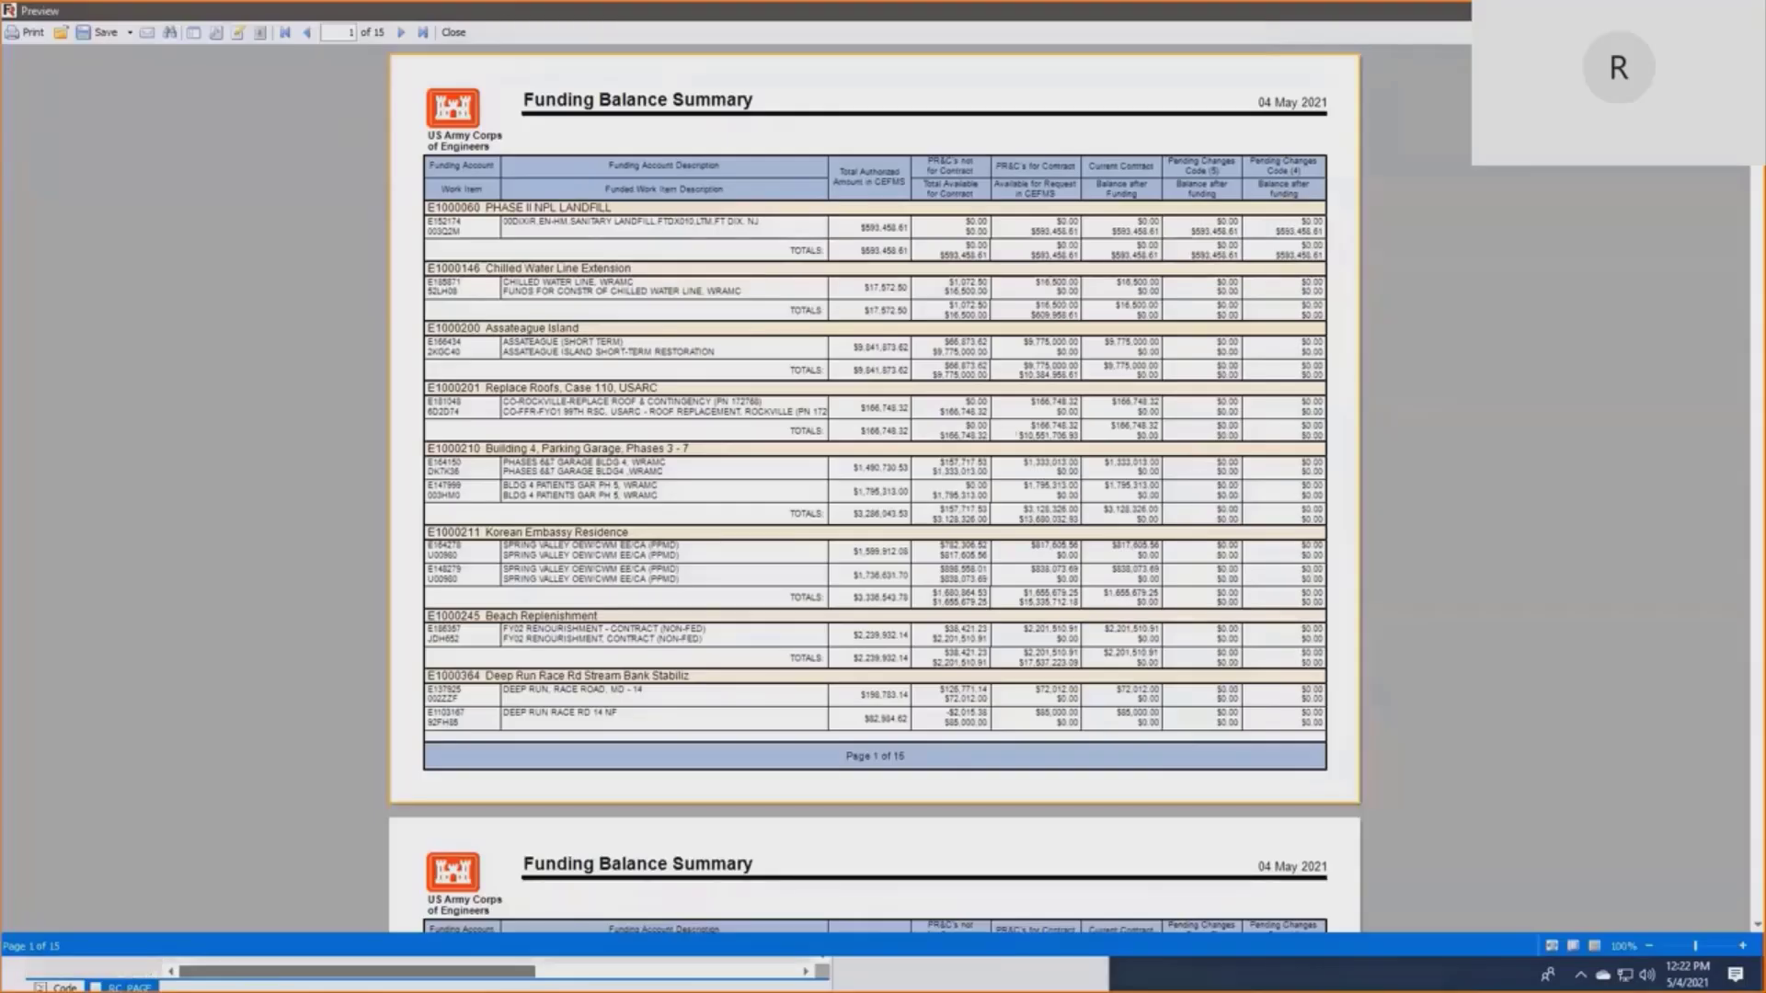
# Resize and arrange the two preview windows side by side, compare the reports, and close the FastReport preview.
pyautogui.click(1702, 10)
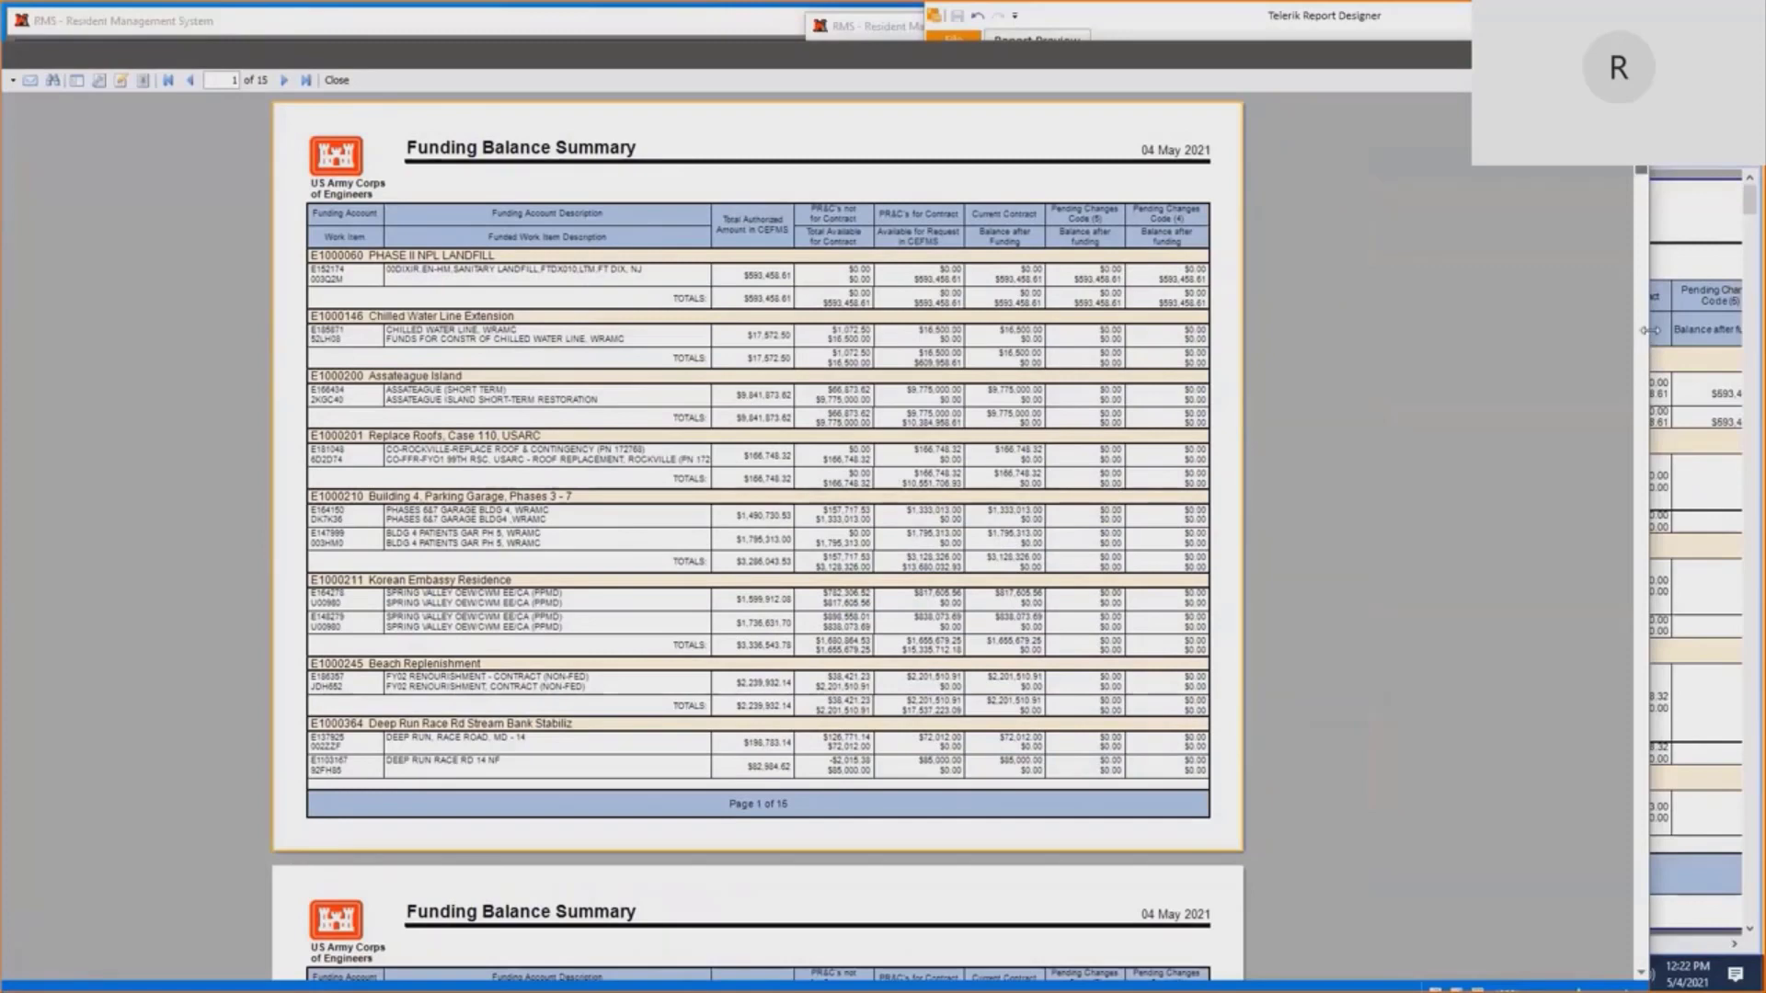
pyautogui.moveTo(1650, 331); pyautogui.dragTo(899, 428)
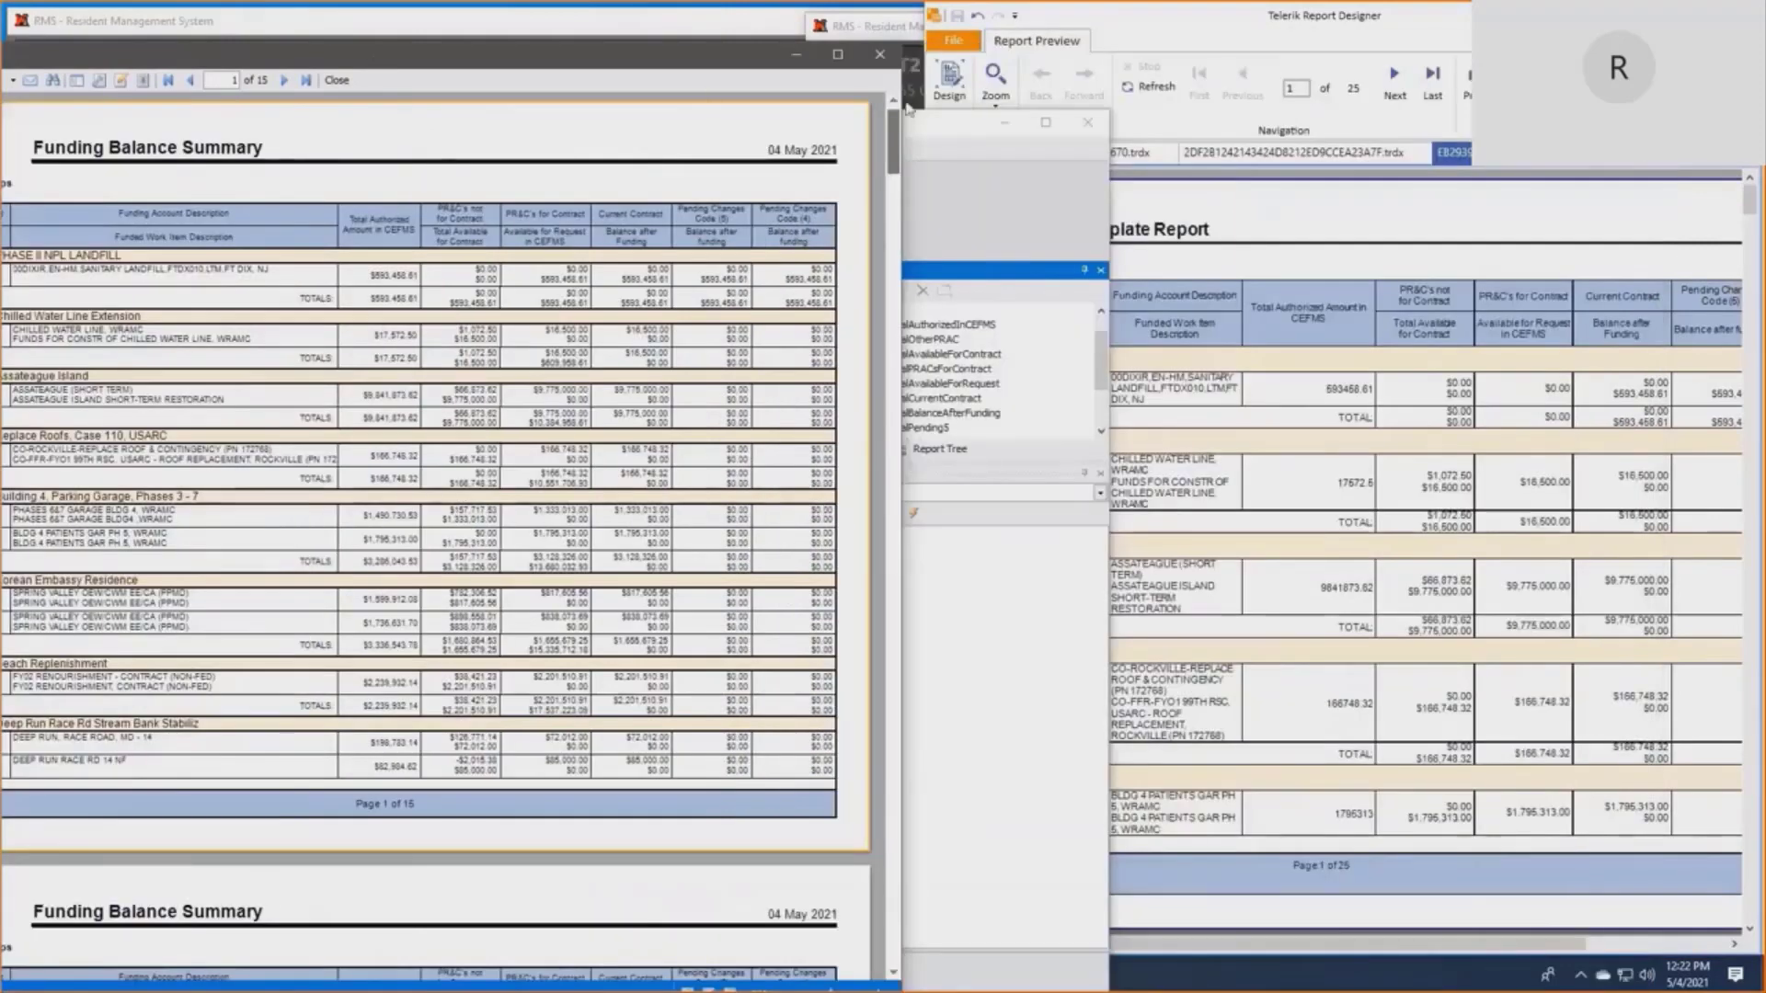
pyautogui.moveTo(764, 56); pyautogui.dragTo(870, 52)
pyautogui.click(1168, 257)
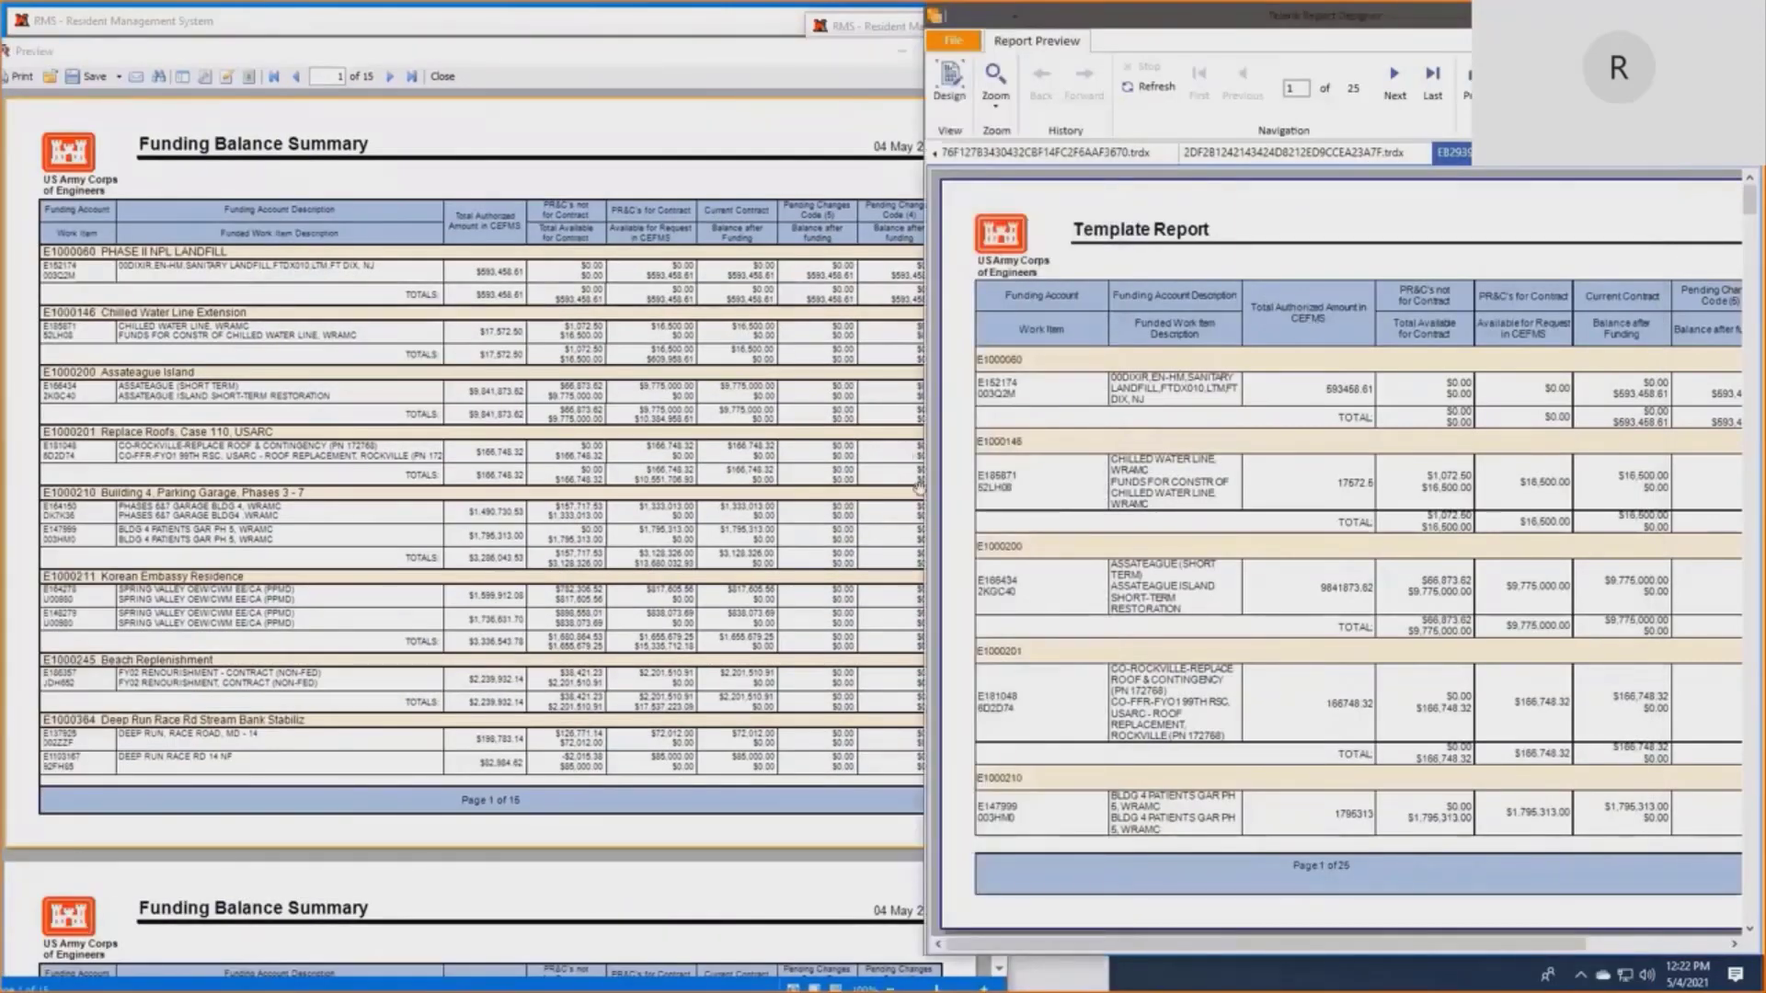
pyautogui.moveTo(998, 472); pyautogui.dragTo(997, 472)
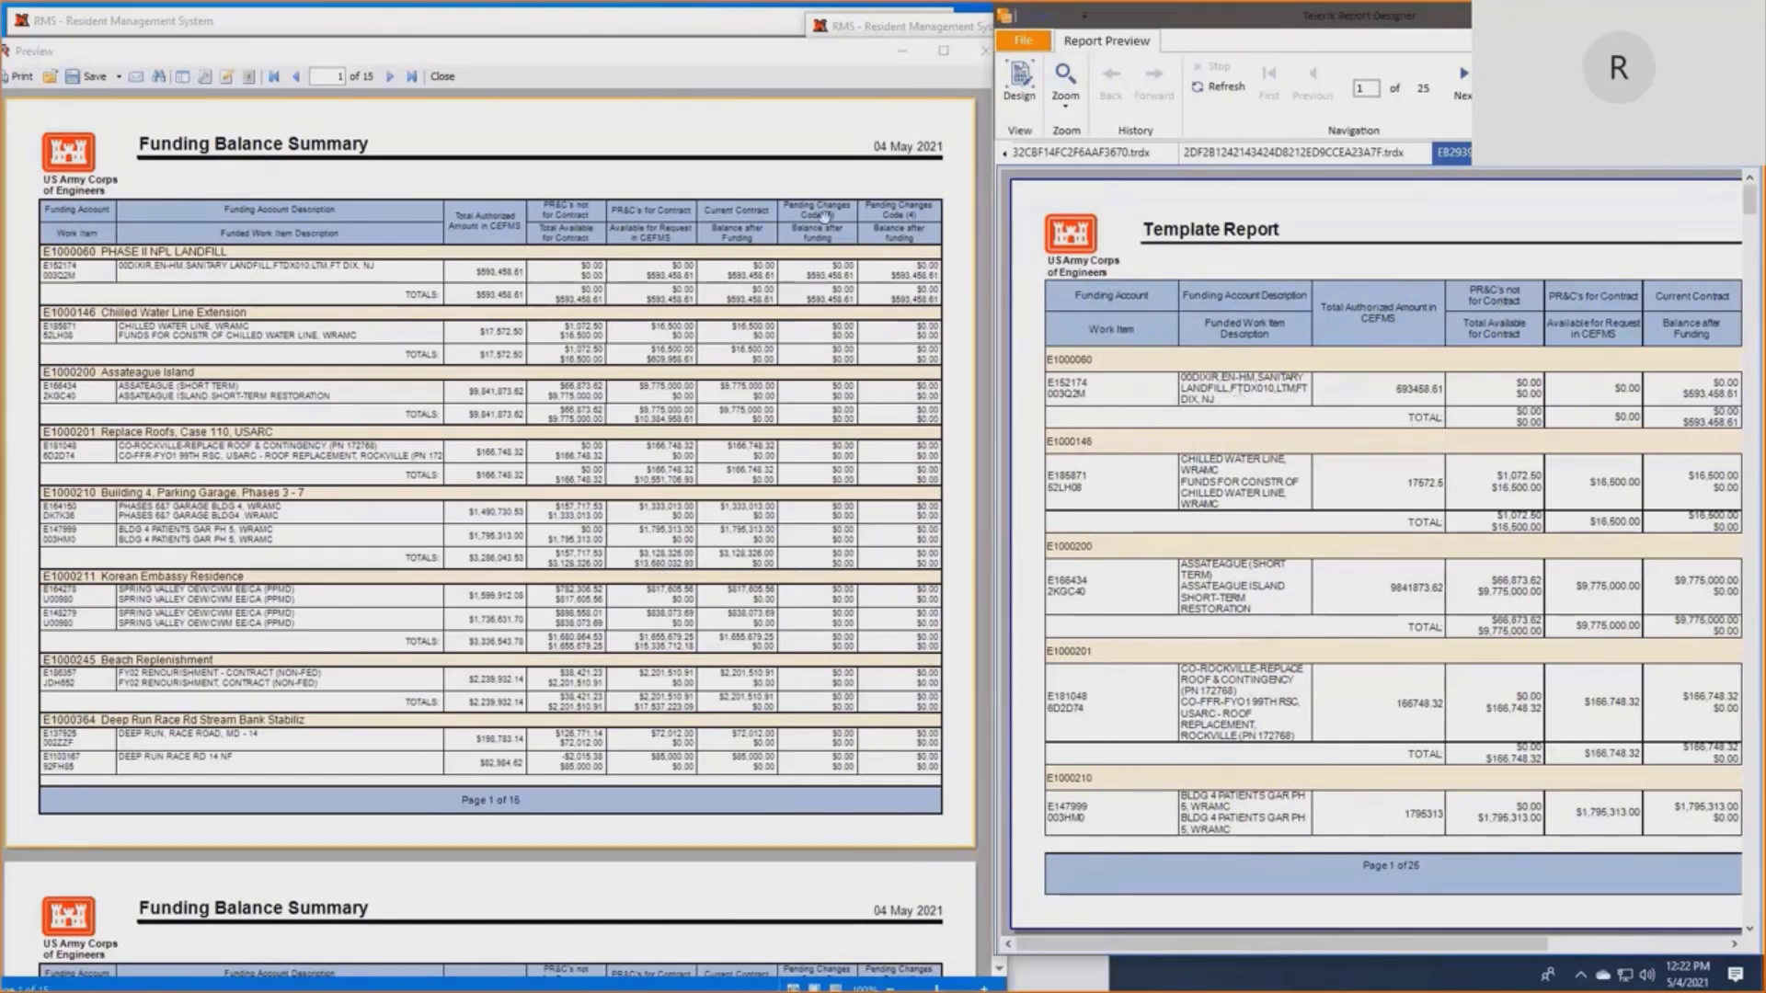
pyautogui.click(877, 169)
pyautogui.click(456, 81)
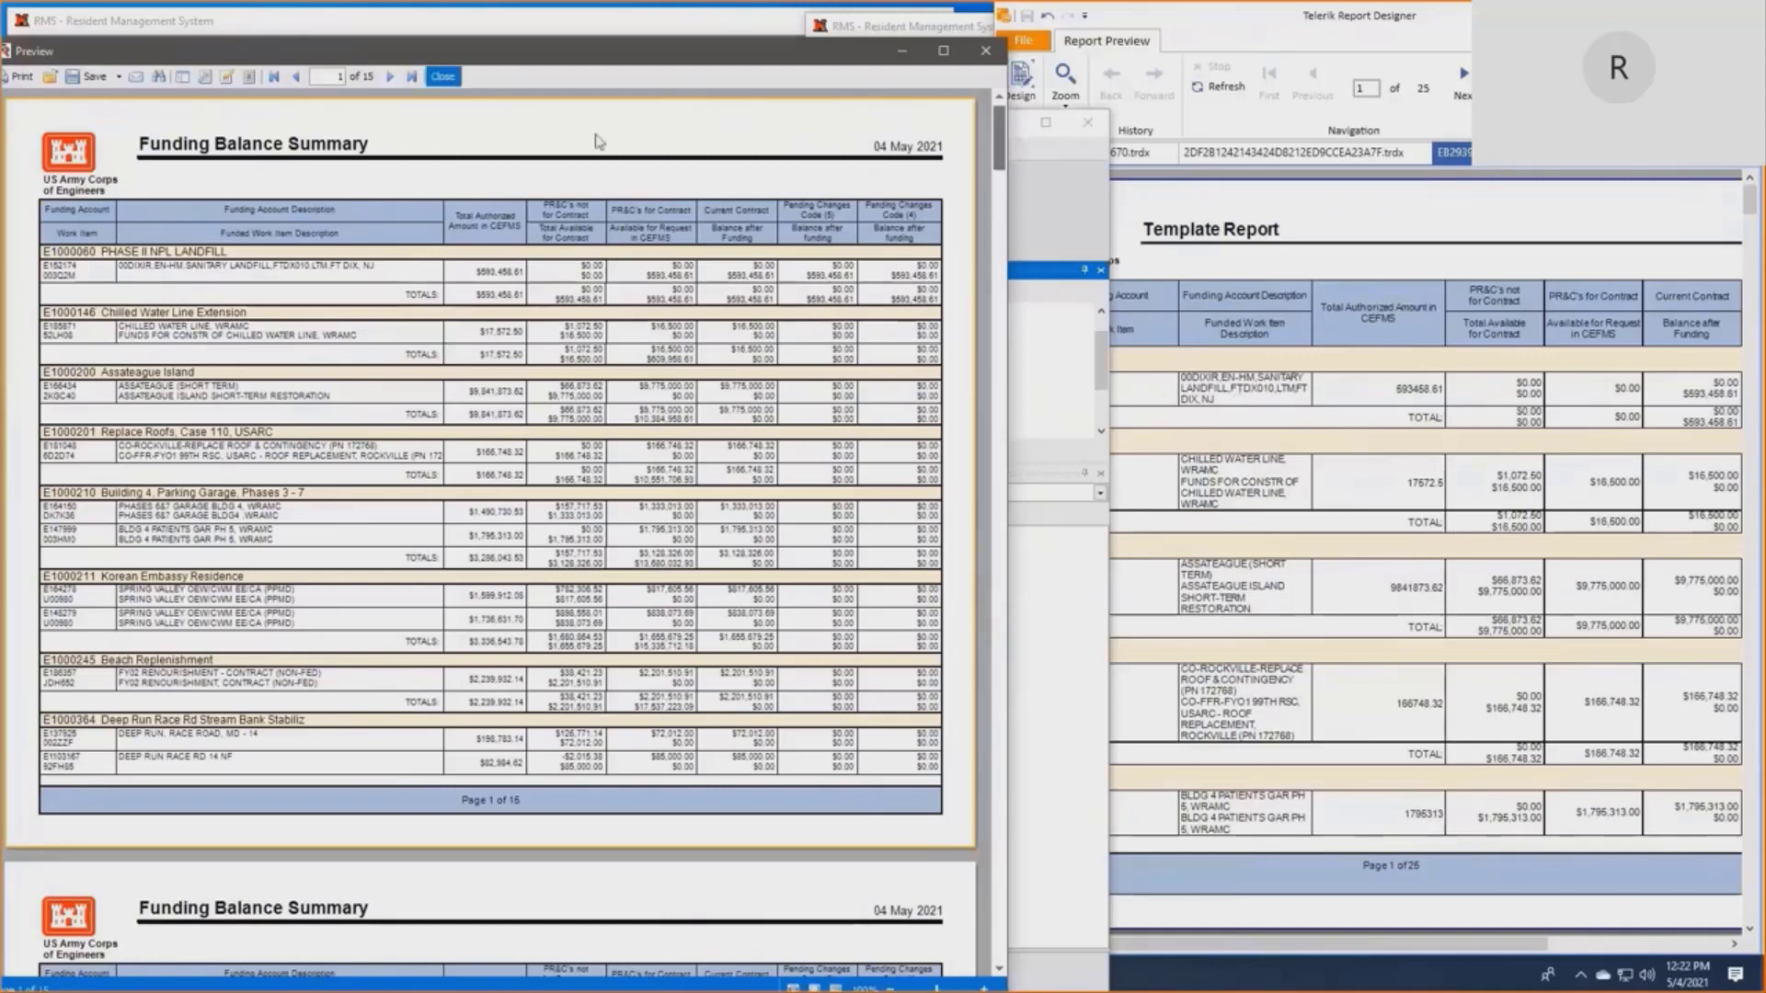
# Return to the Telerik report design and format the Total Authorized Amount detail cell as currency.
pyautogui.click(1370, 393)
pyautogui.click(1019, 81)
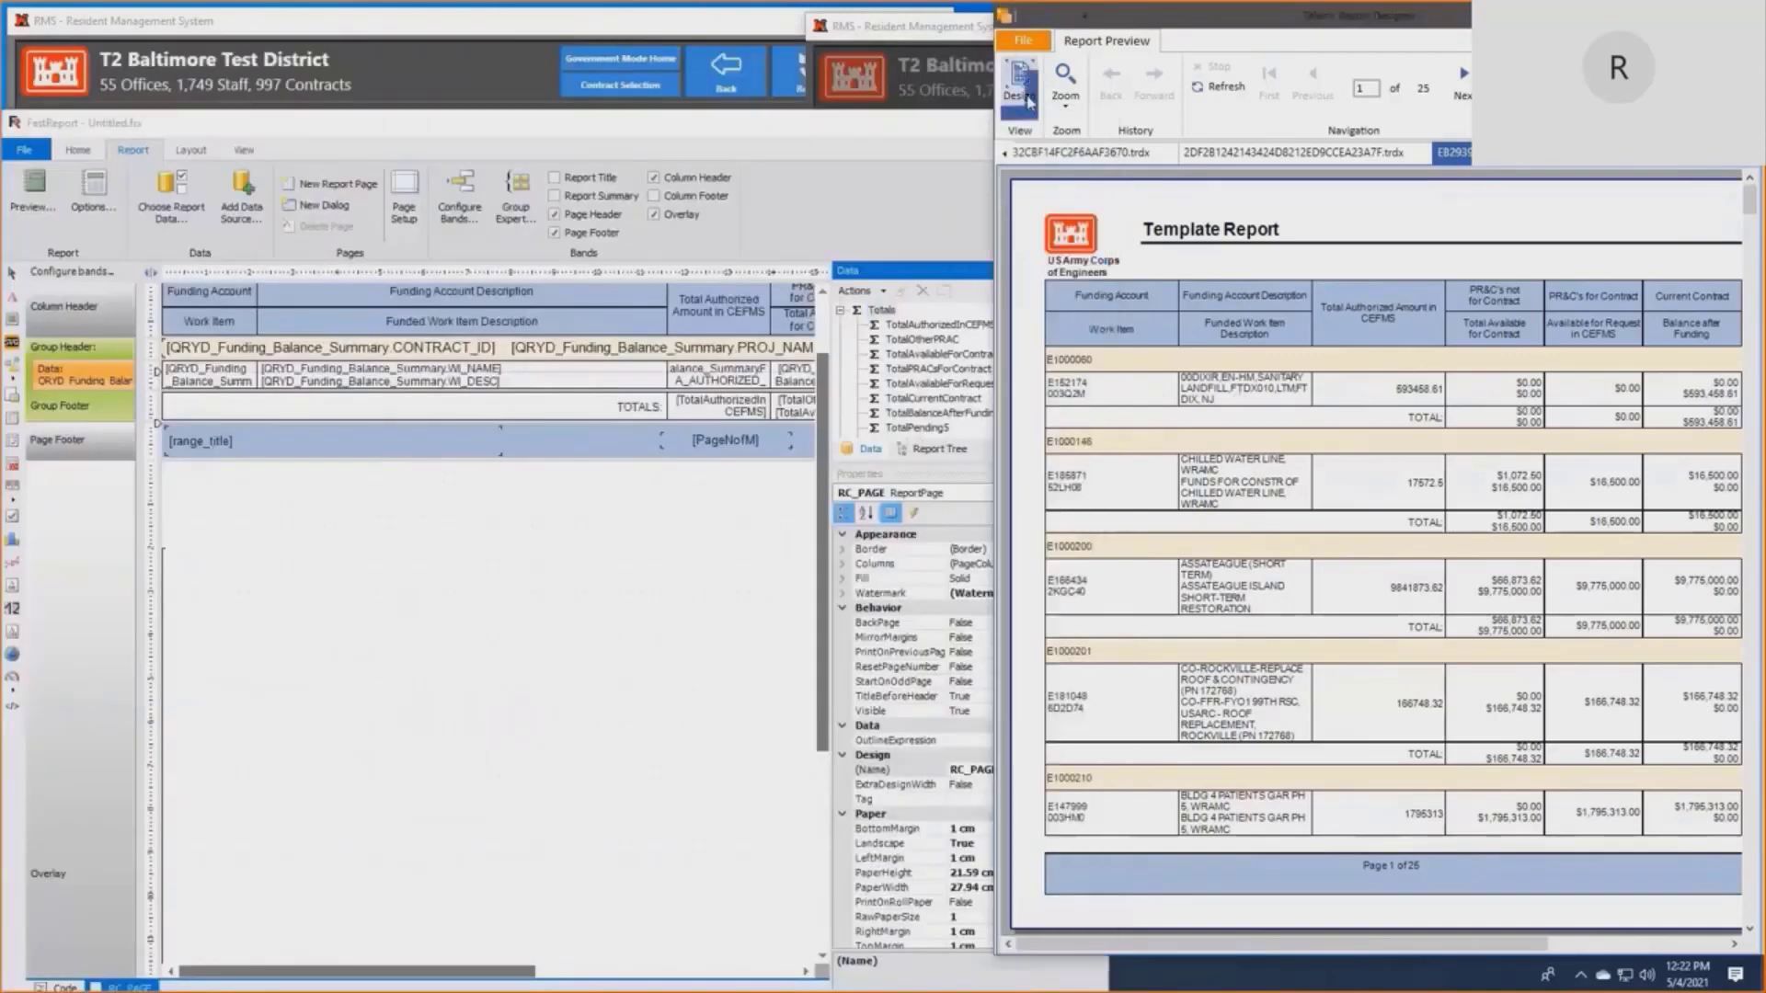
pyautogui.rightClick(1392, 408)
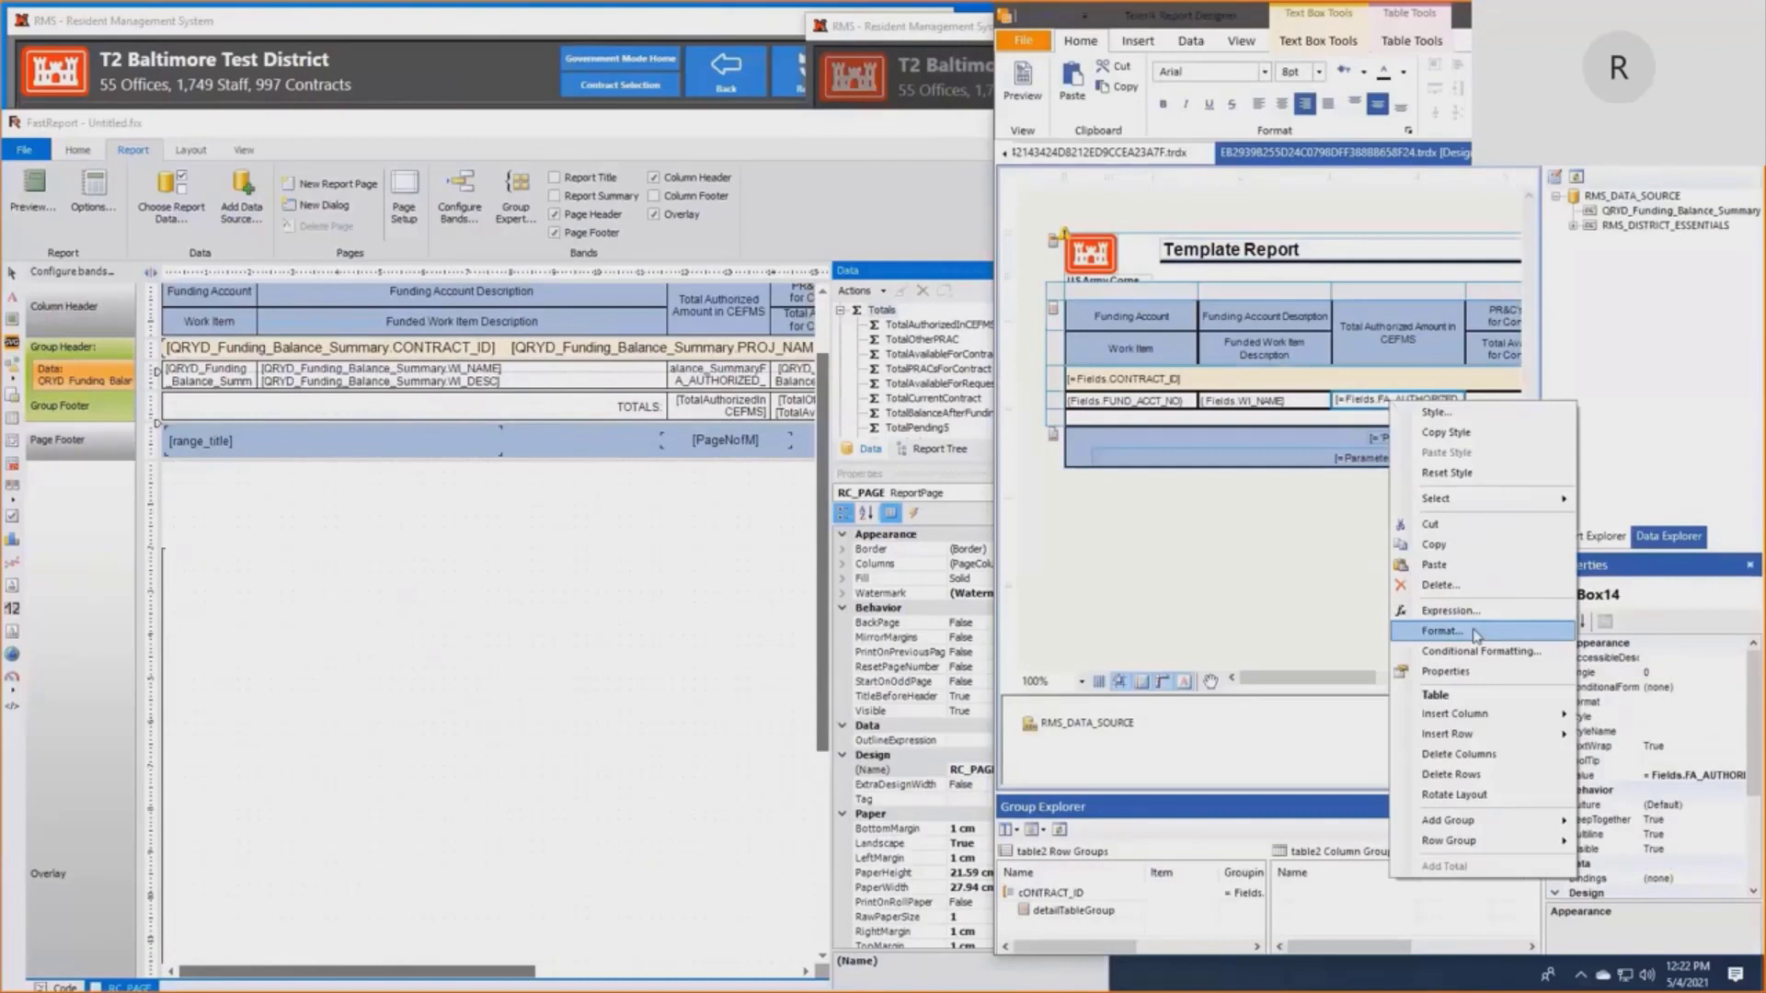
pyautogui.click(1442, 631)
pyautogui.click(736, 426)
pyautogui.click(971, 628)
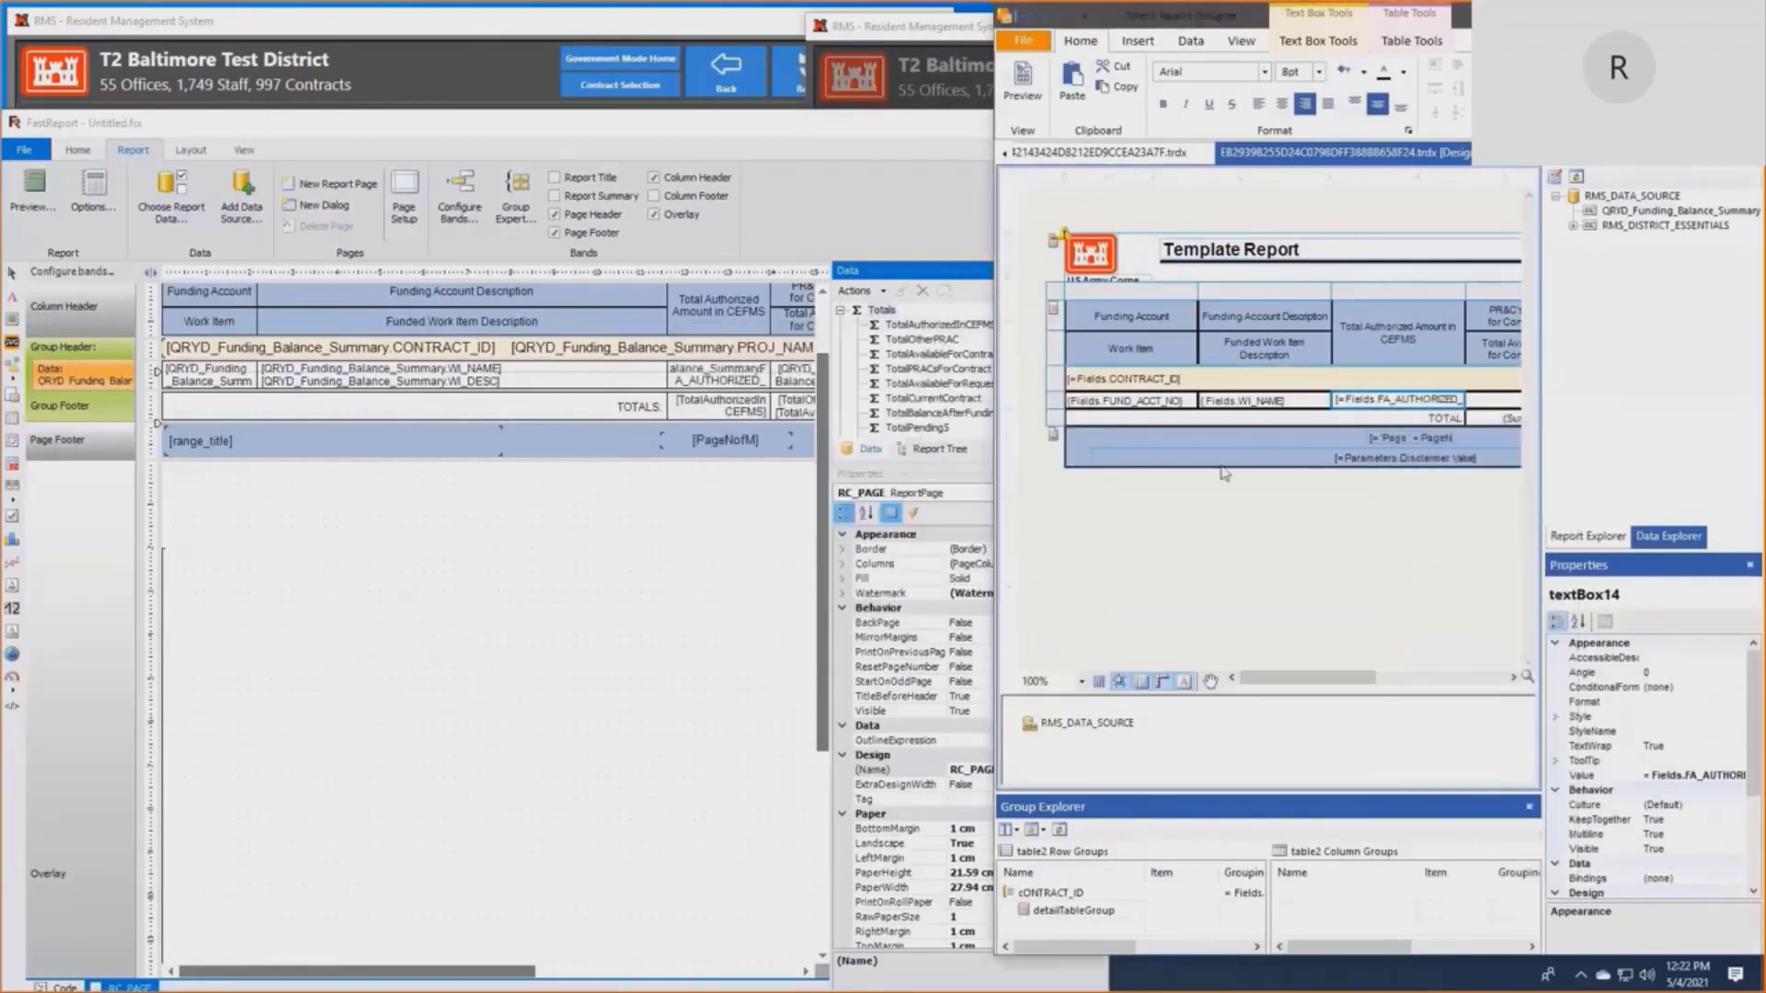
# Change the group header row's text to {Fields.CONTRACT_ID} {Fields.PROJ_NAME}.
pyautogui.click(1255, 377)
pyautogui.doubleClick(1256, 377)
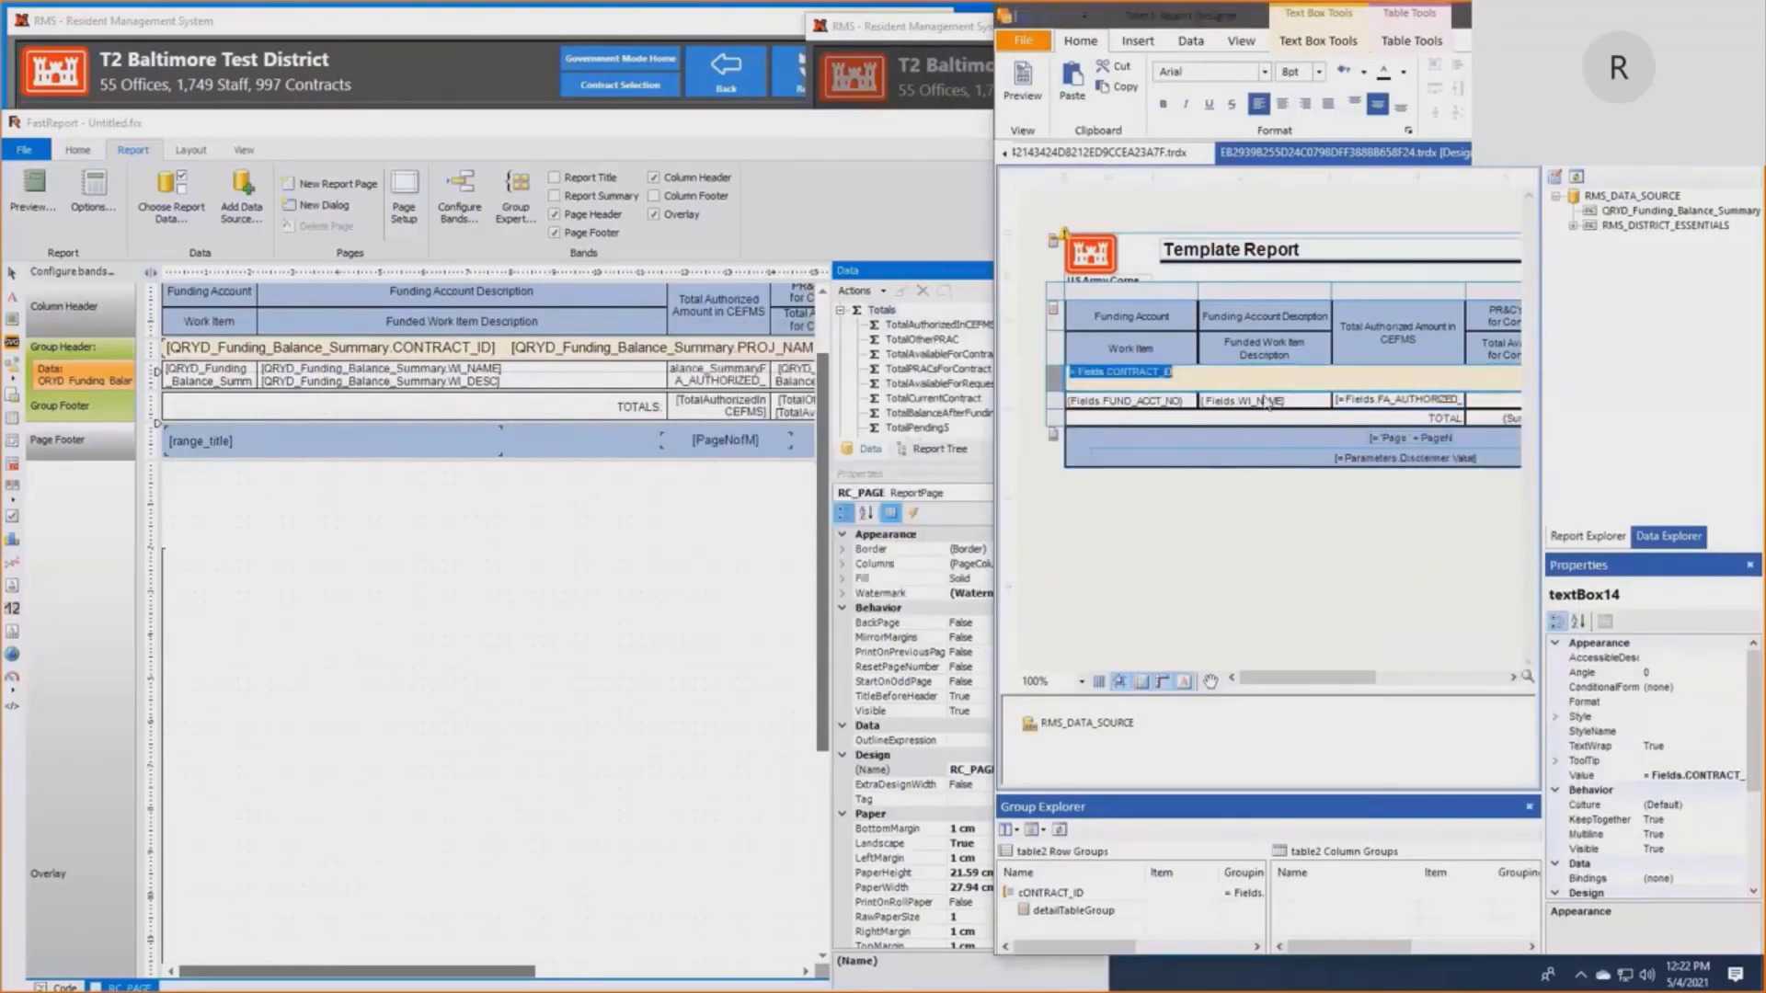
pyautogui.press('Home')
pyautogui.write('[')
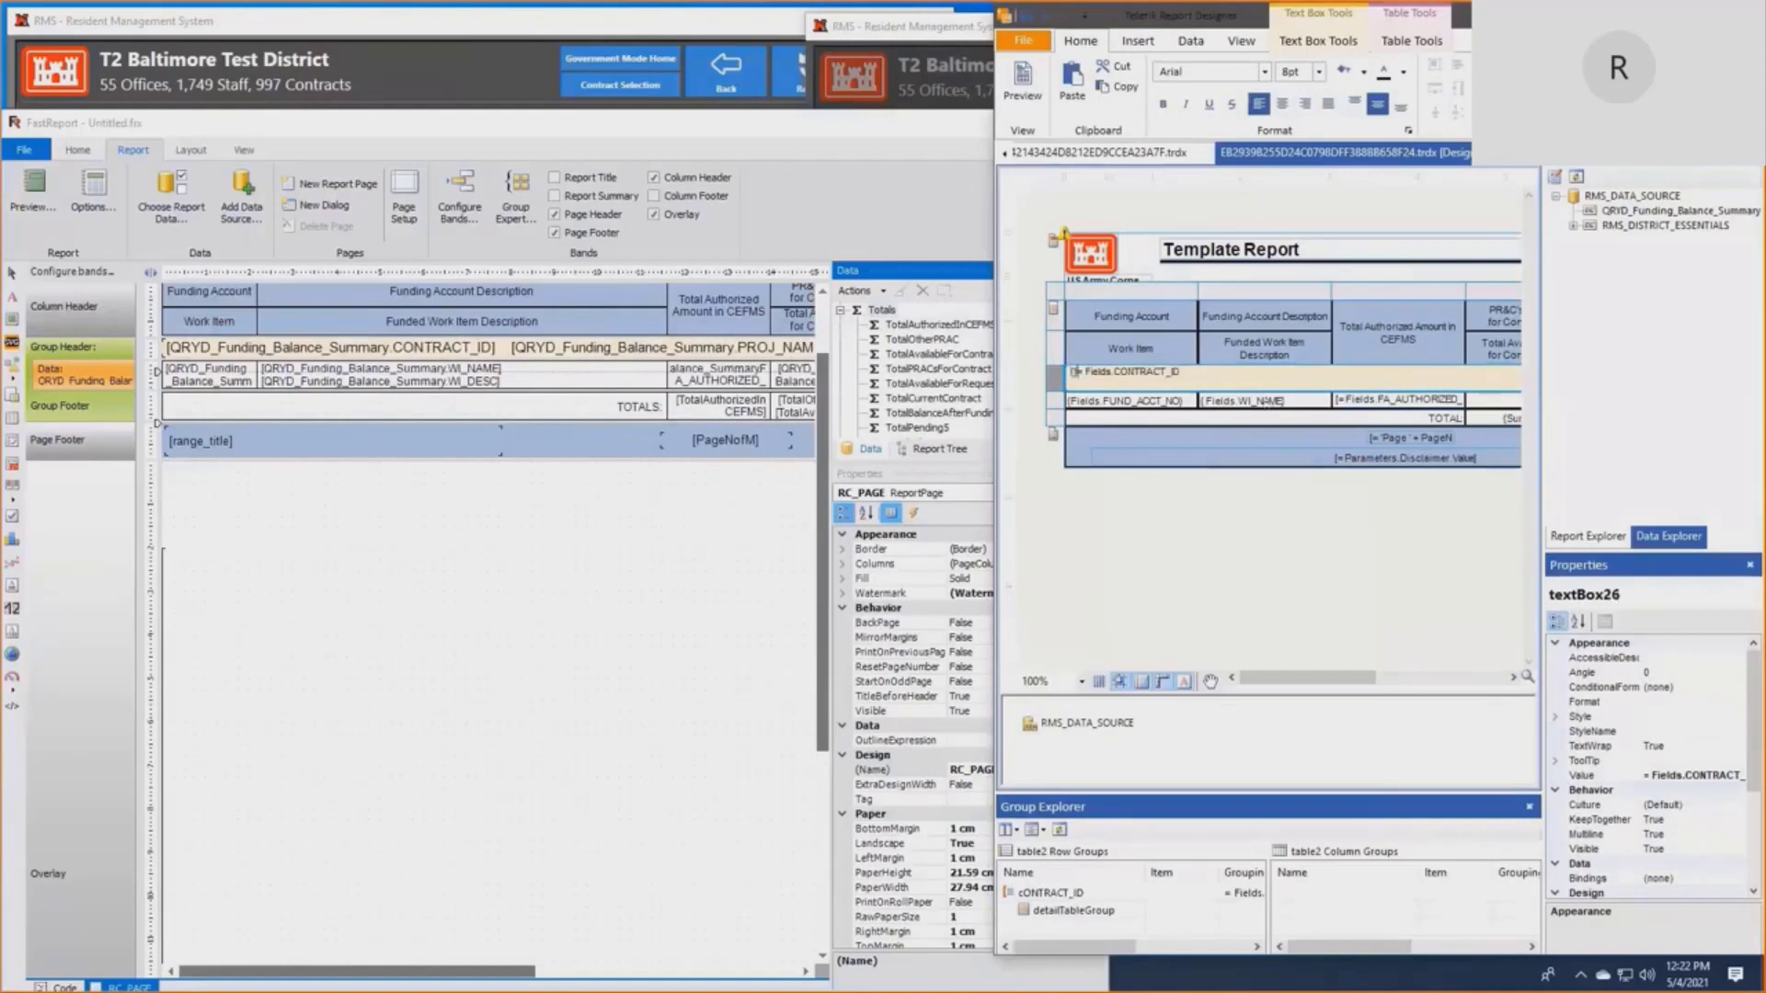
pyautogui.press('BackSpace')
pyautogui.press('Delete')
pyautogui.press('End')
pyautogui.click(1277, 537)
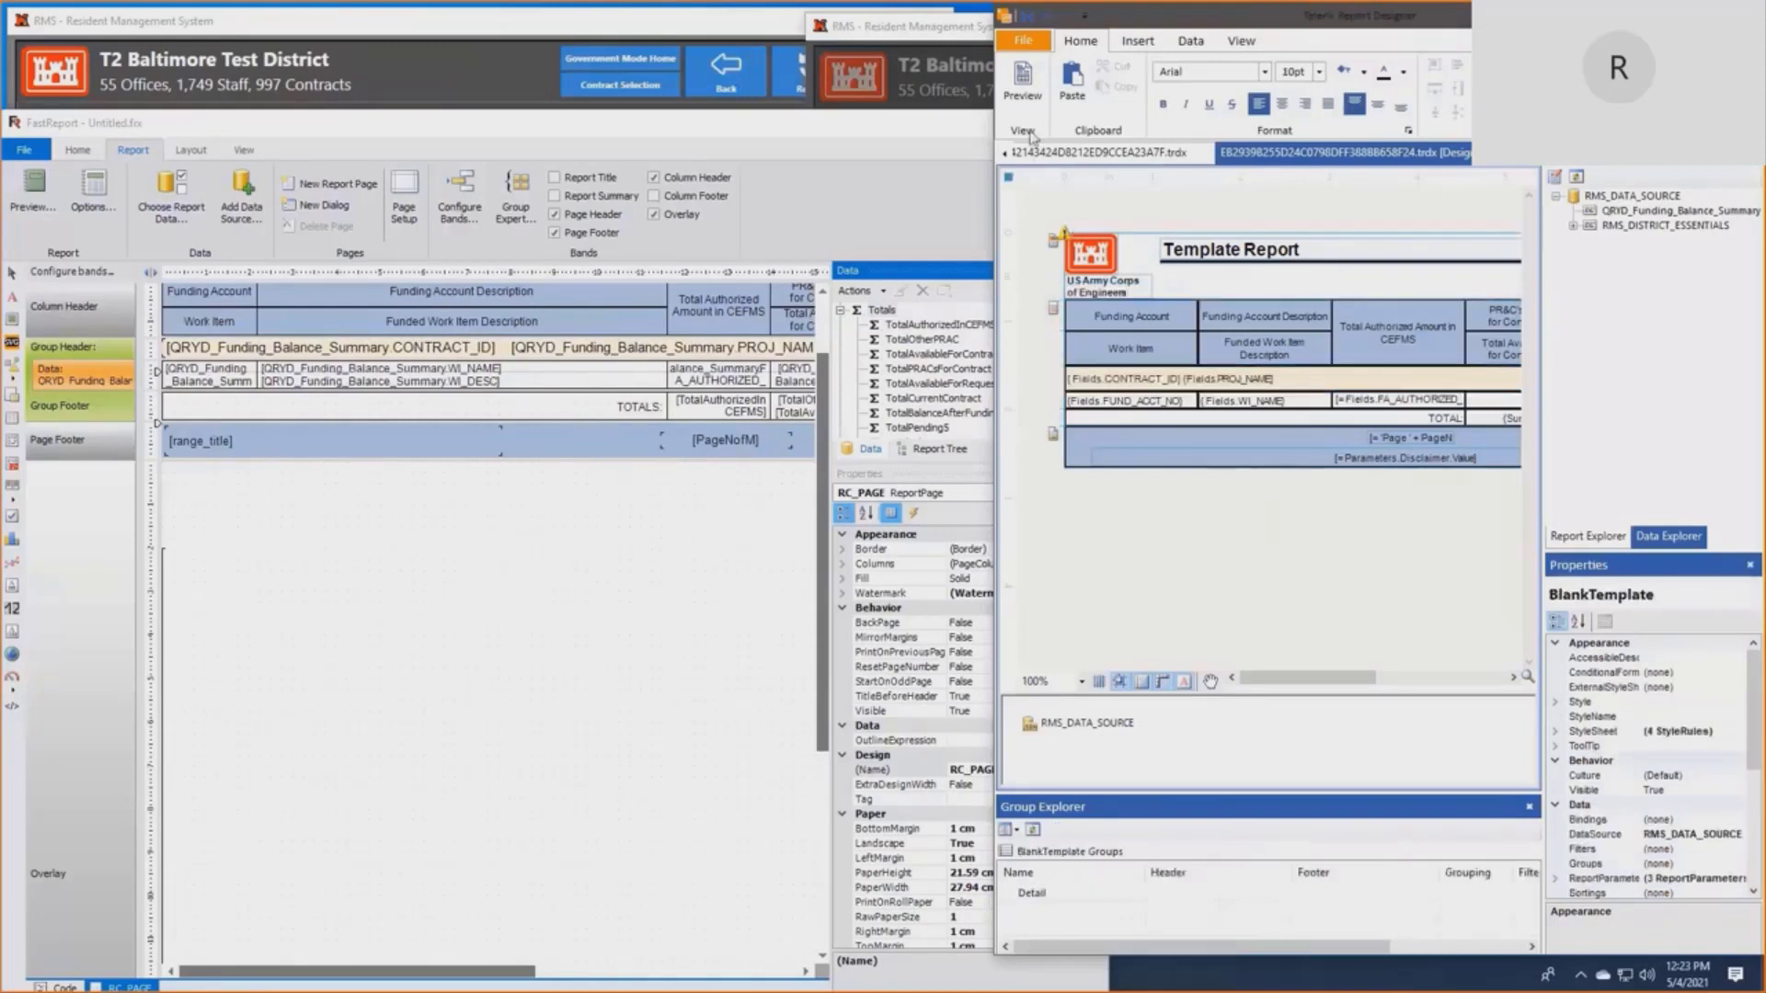
# Preview the updated Telerik report and the FastReport original, with the two preview windows placed side by side.
pyautogui.click(1023, 81)
pyautogui.click(377, 159)
pyautogui.click(33, 191)
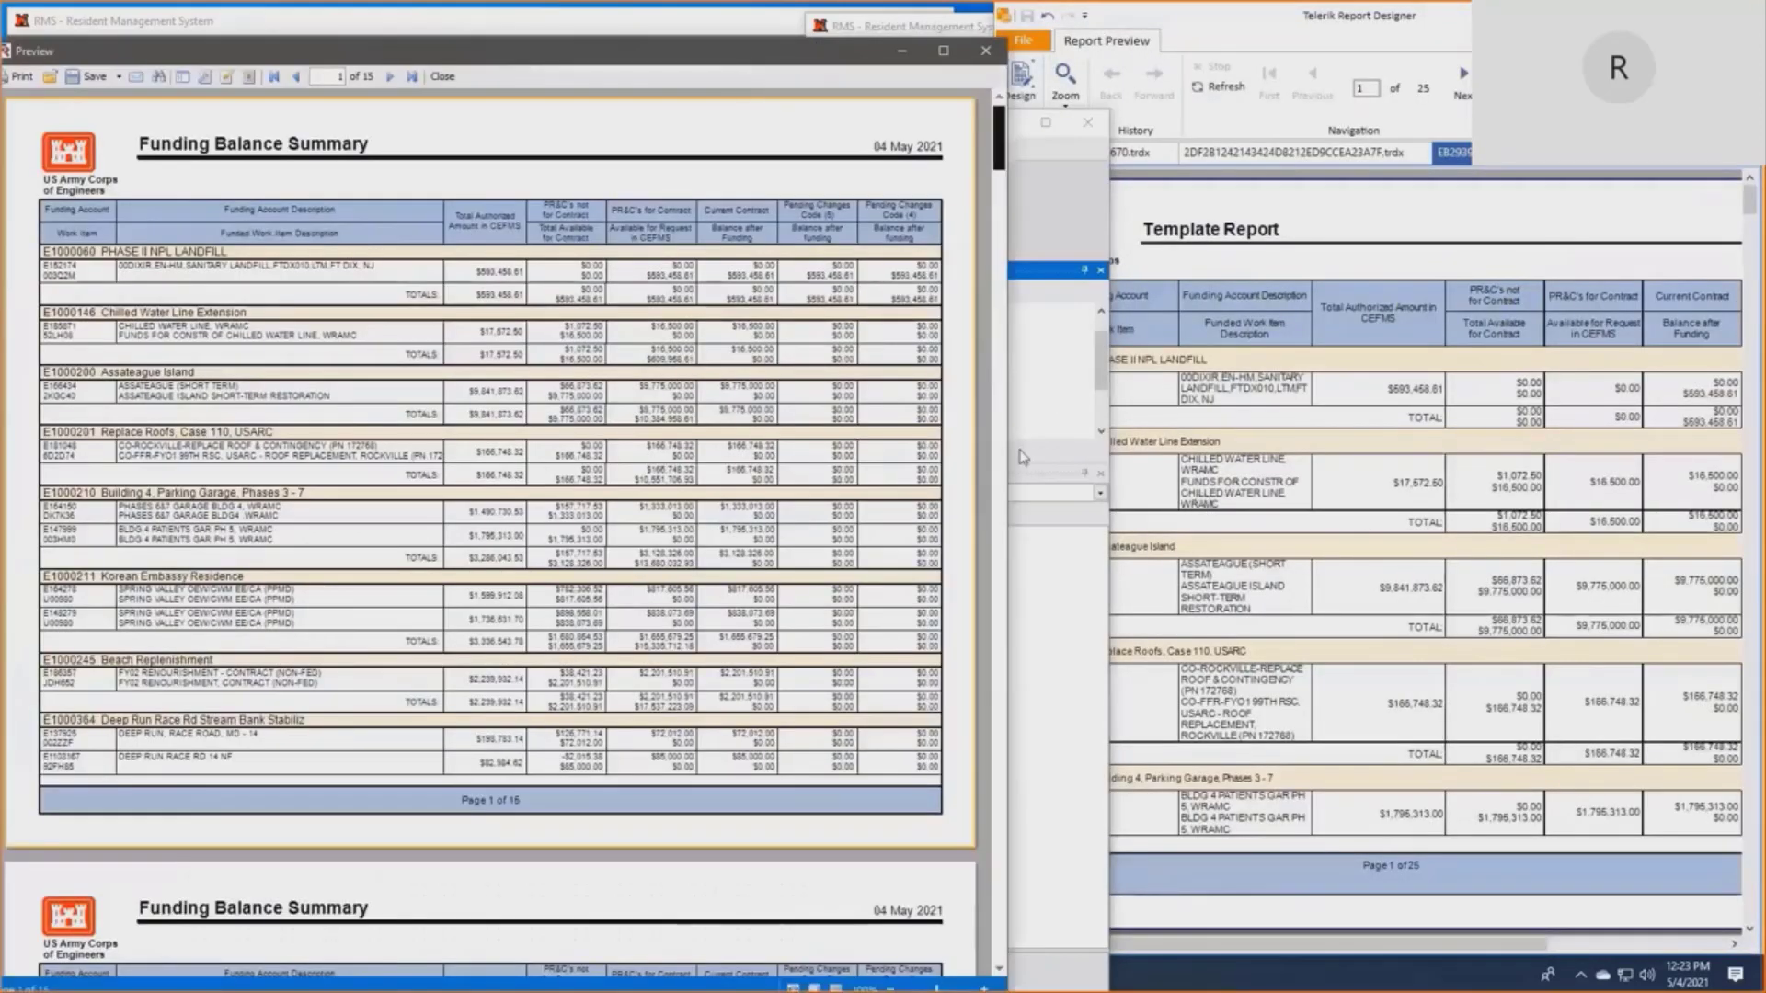
pyautogui.click(1332, 487)
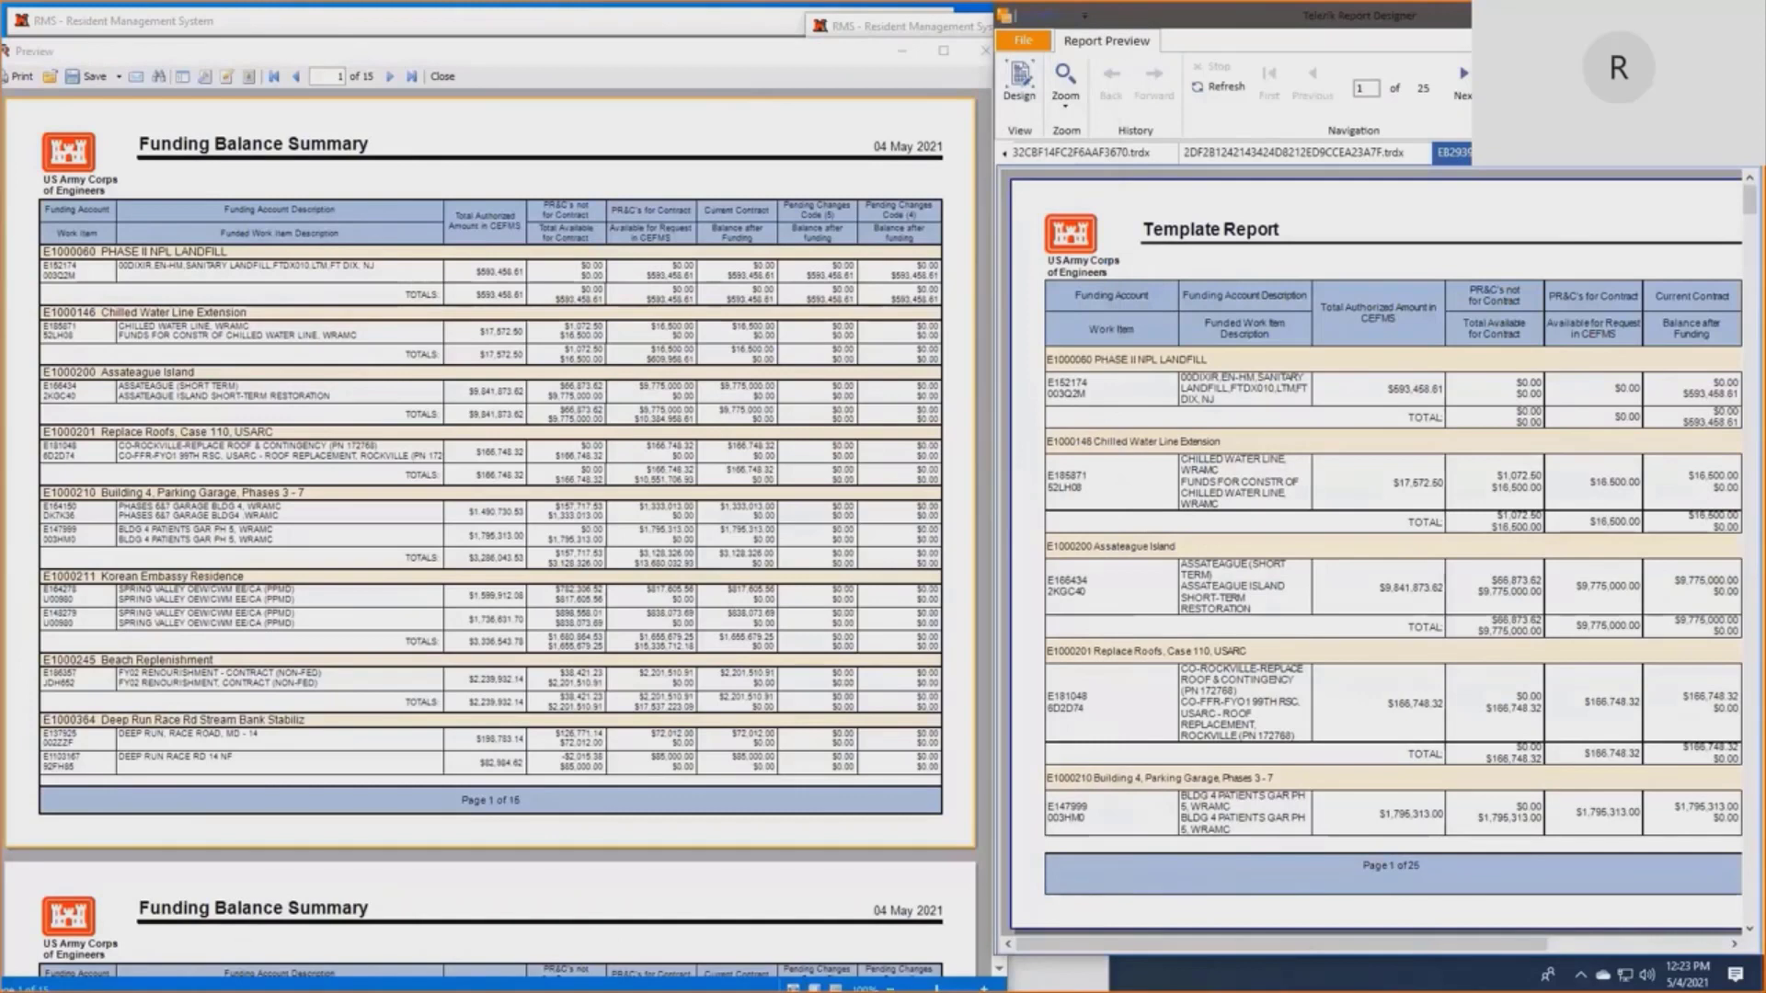
pyautogui.moveTo(1525, 23); pyautogui.dragTo(1453, 34)
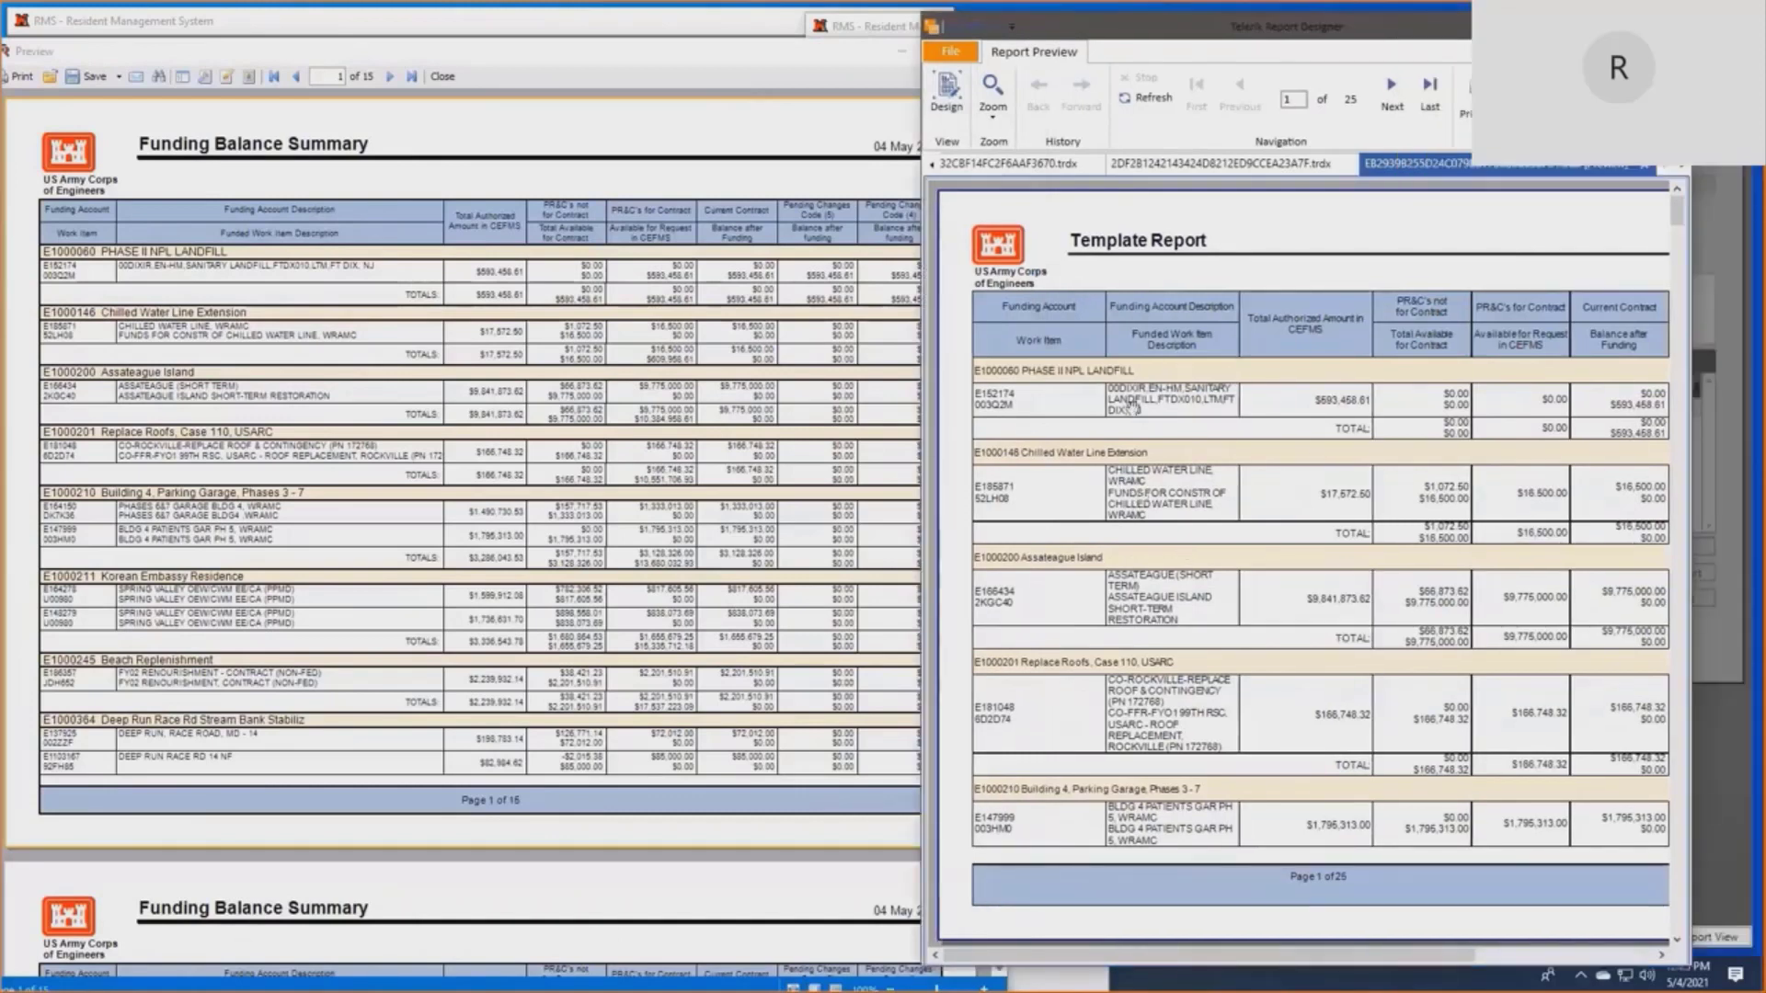
# Compare the first page of both reports, return the Telerik report to its design, and close the FastReport preview.
pyautogui.scroll(-2, 1371, 579)
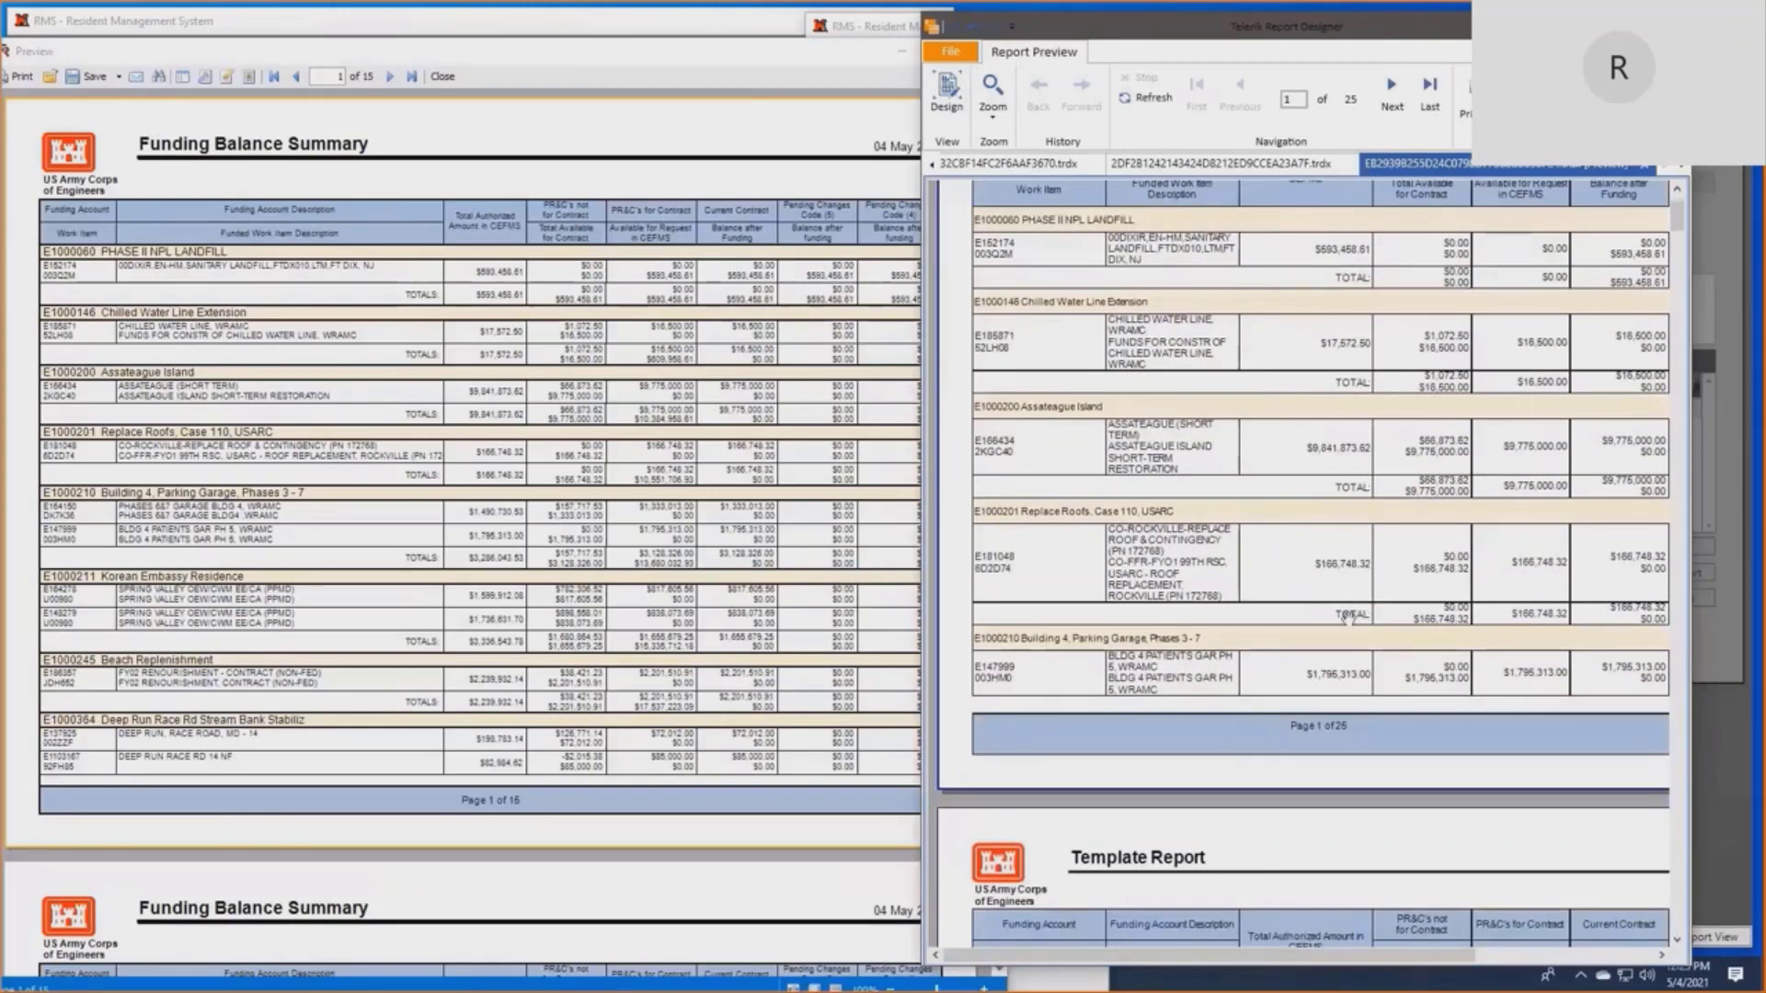
pyautogui.scroll(1, 1349, 618)
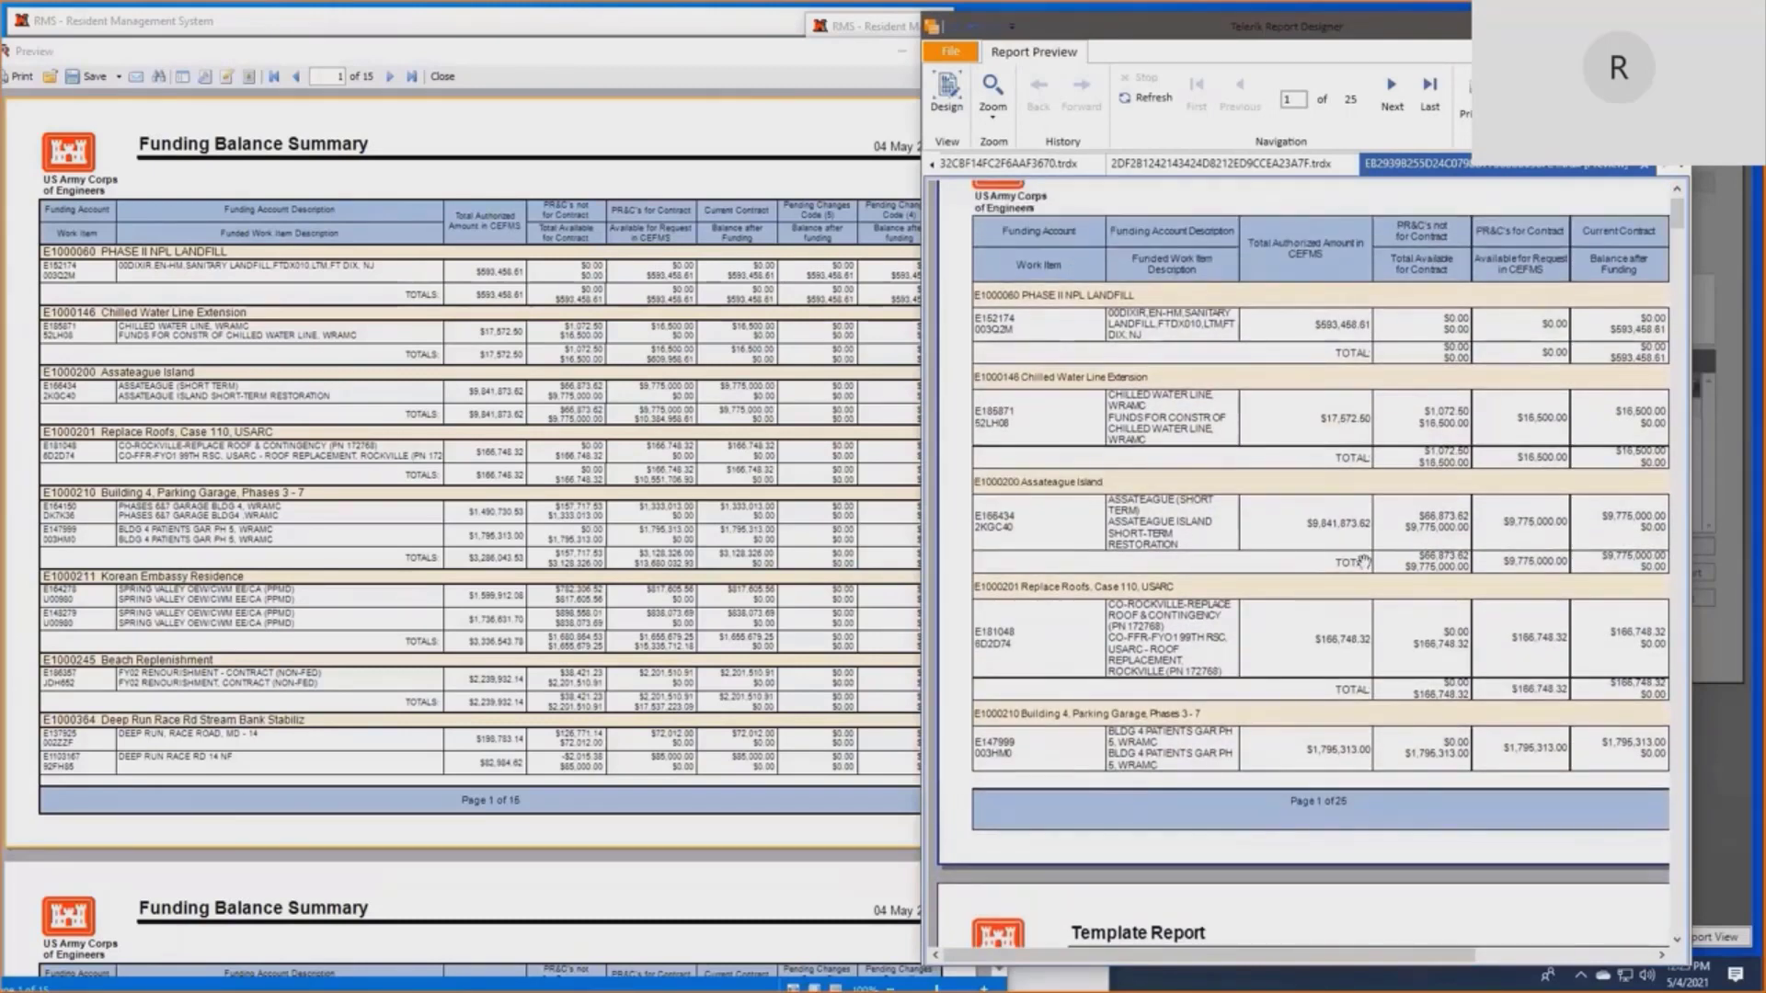
pyautogui.scroll(1, 1370, 543)
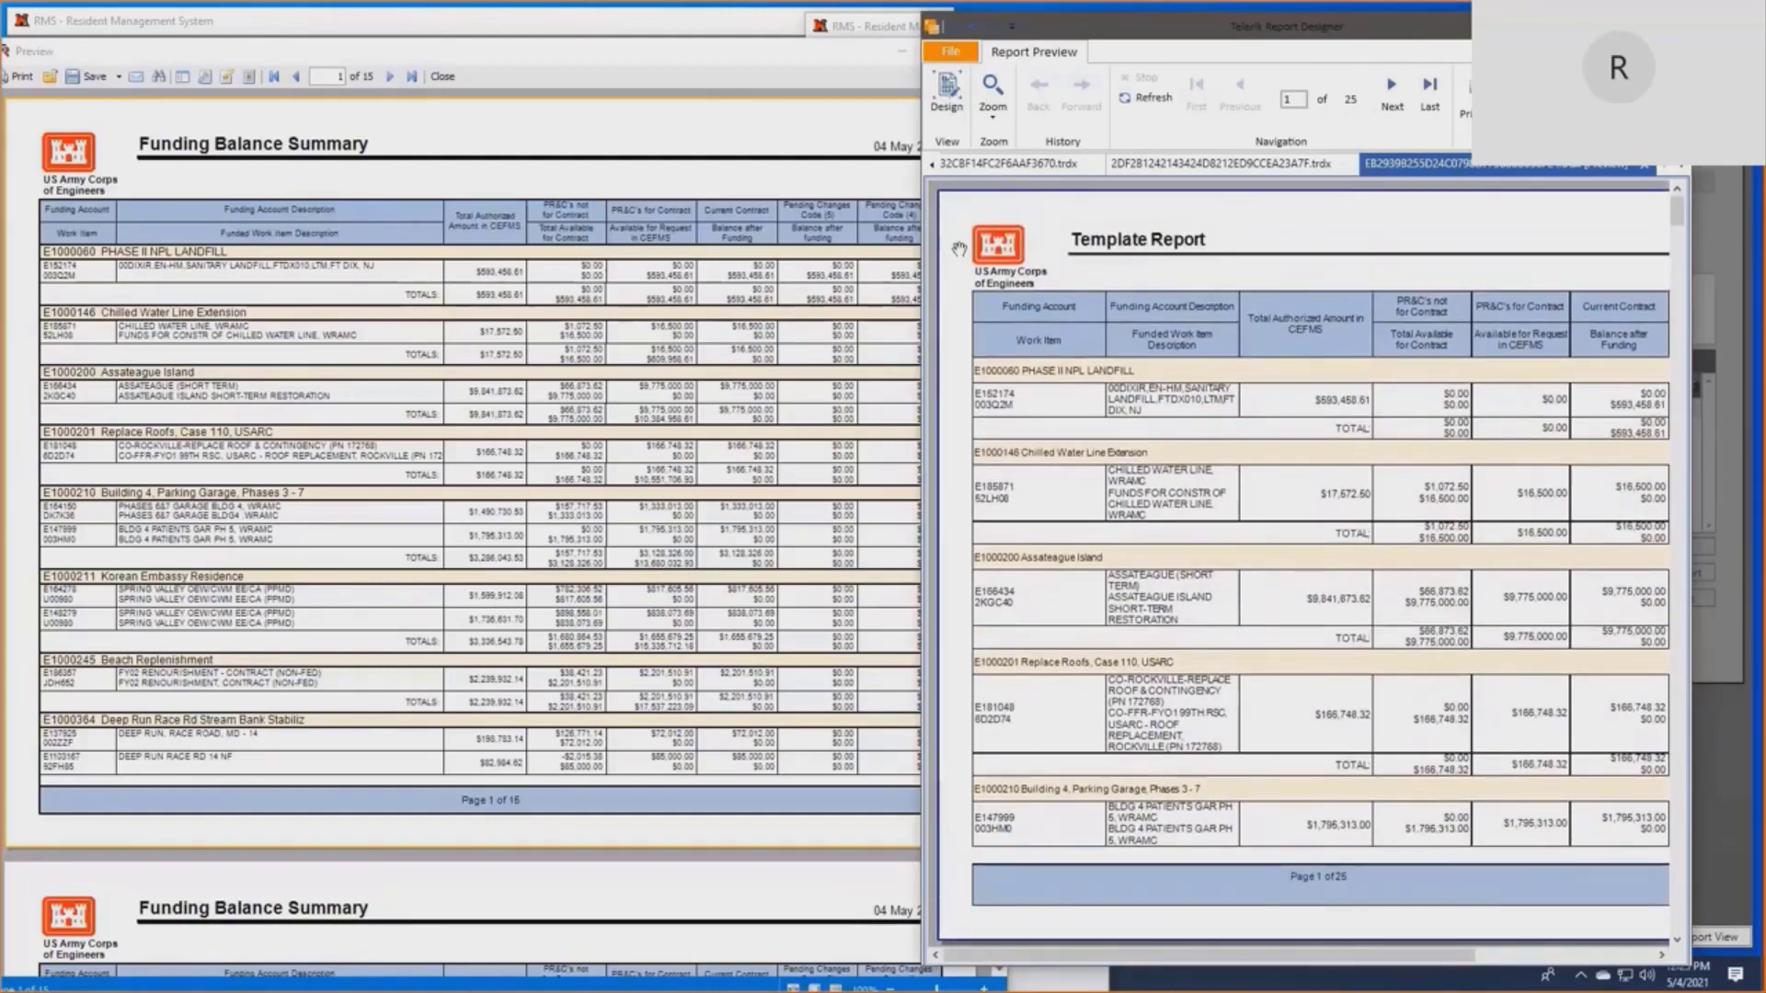
pyautogui.click(947, 92)
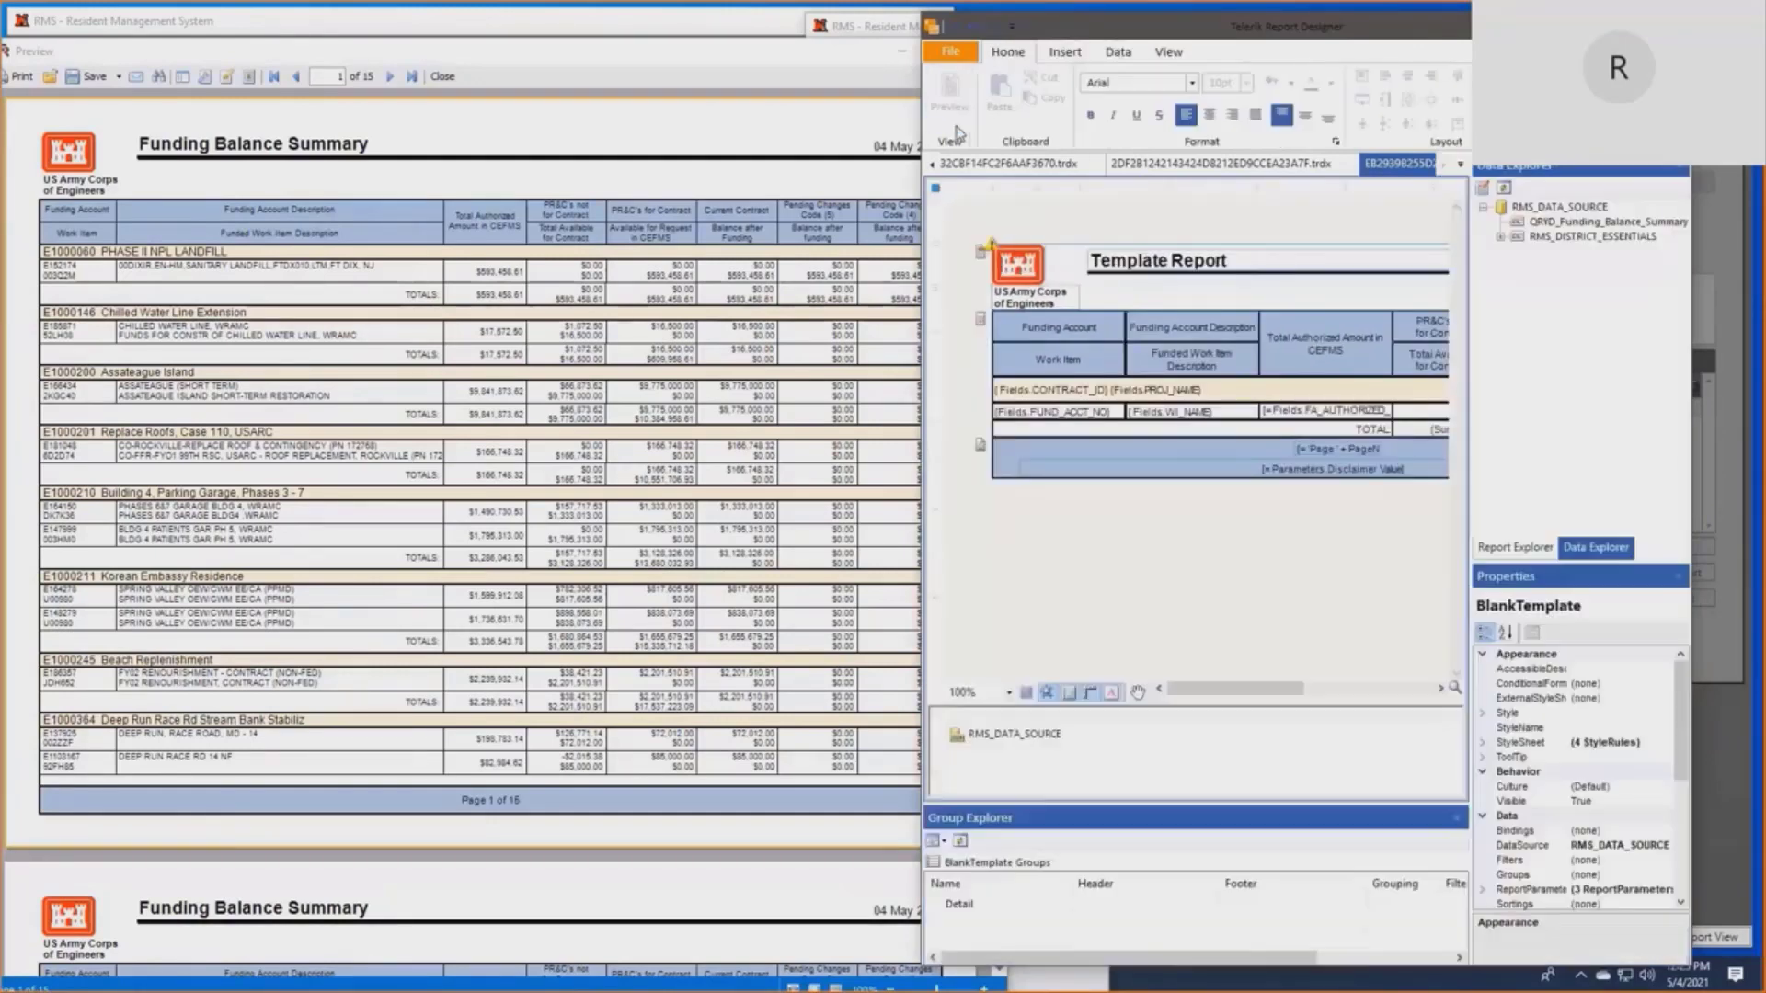
pyautogui.click(501, 139)
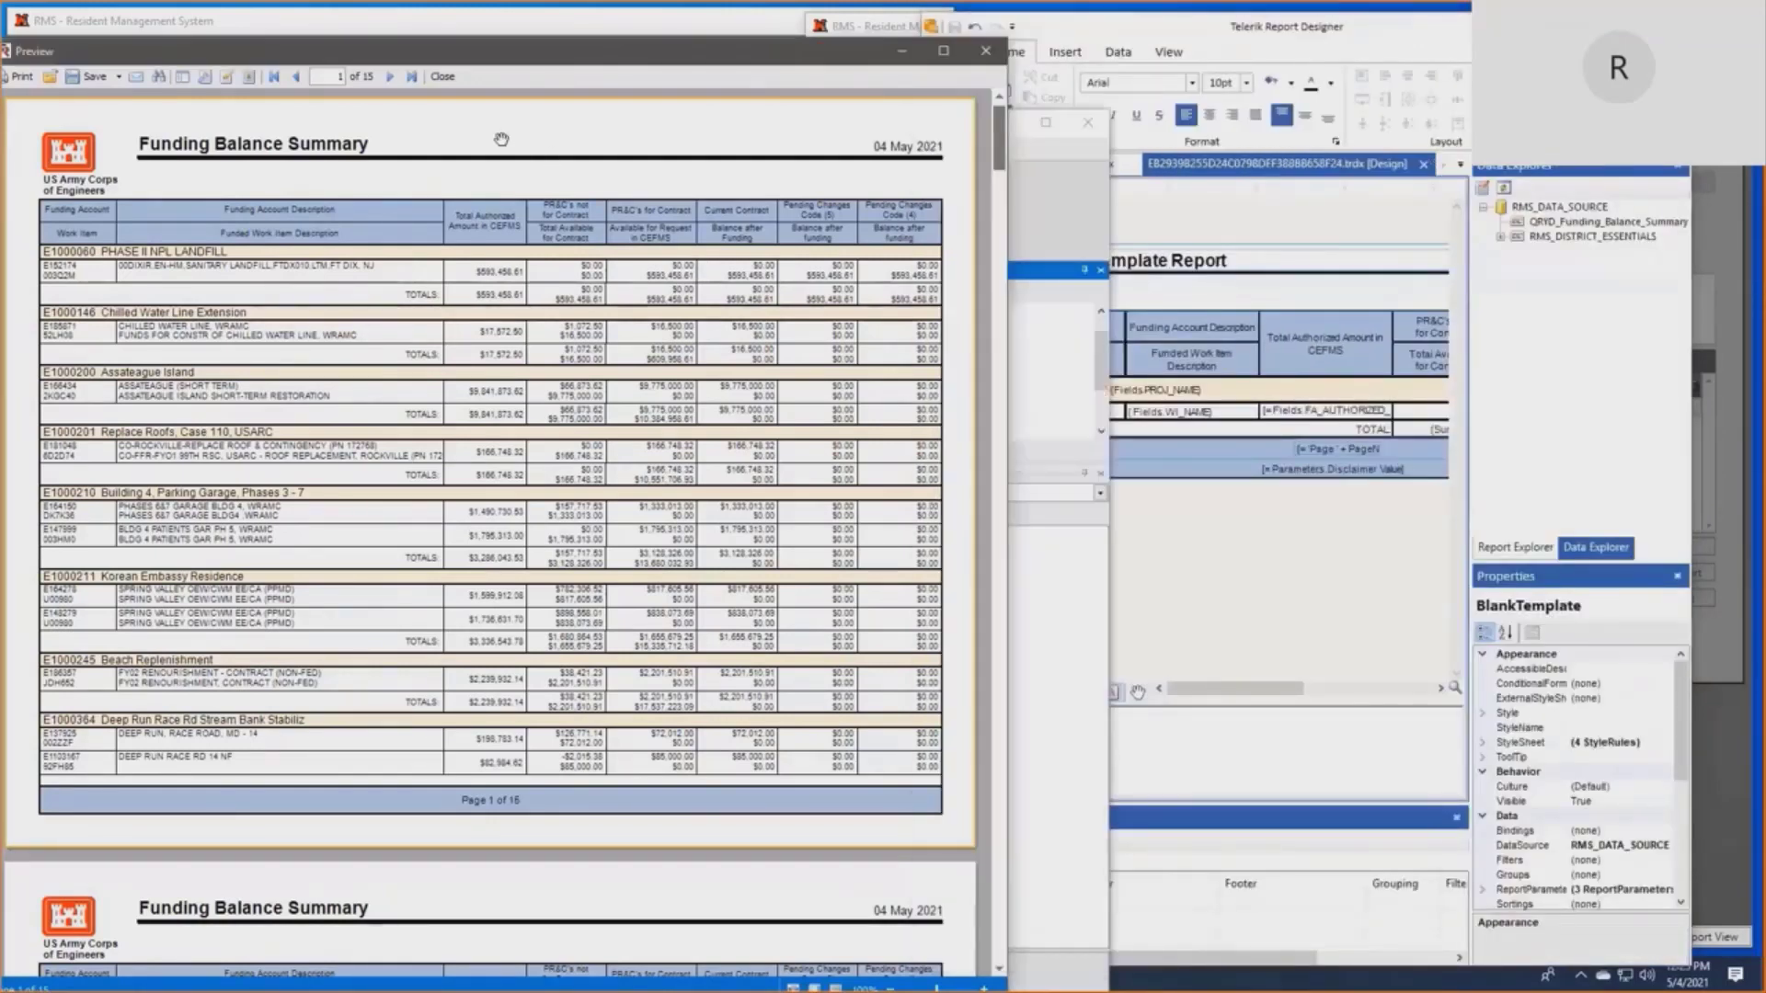
pyautogui.click(442, 76)
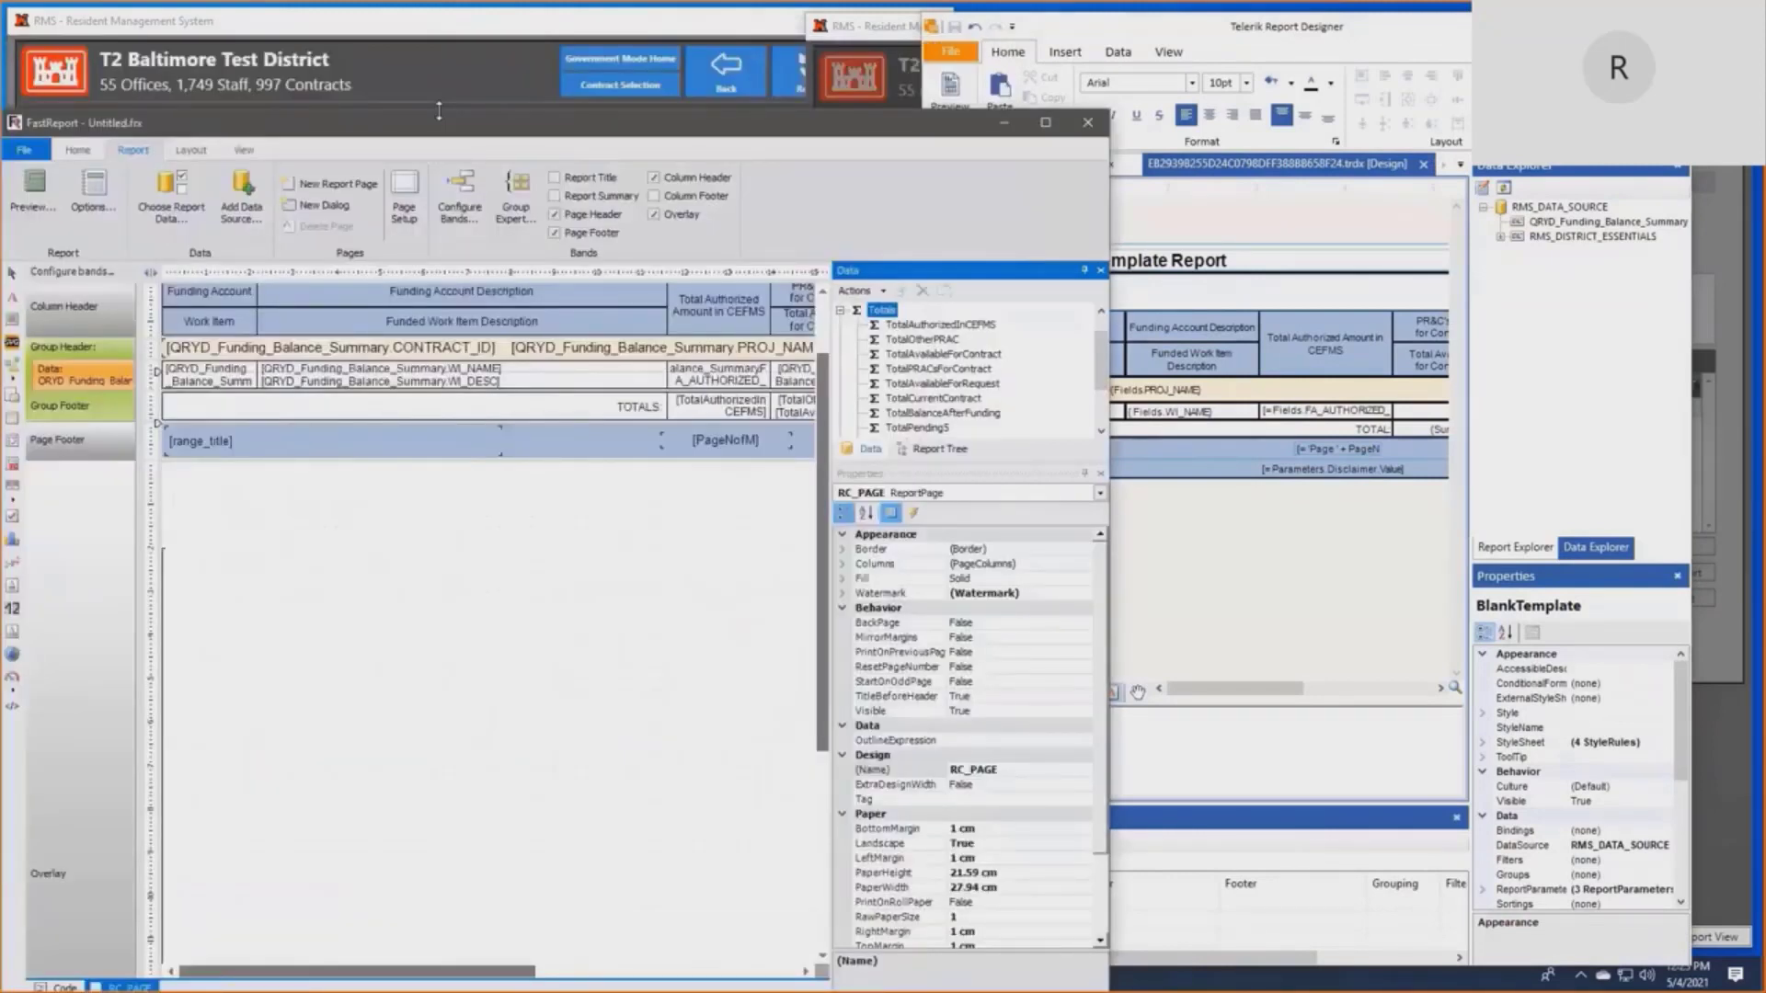